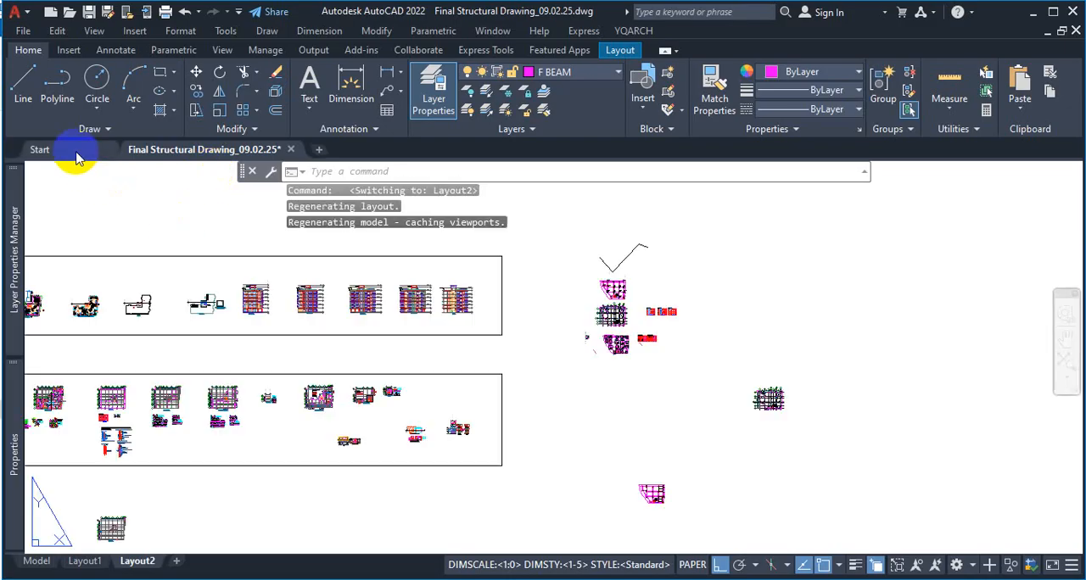
Open the recent drawing C-32 STRUCTURE PROJECT and switch to its Layout2 sheet
click(73, 152)
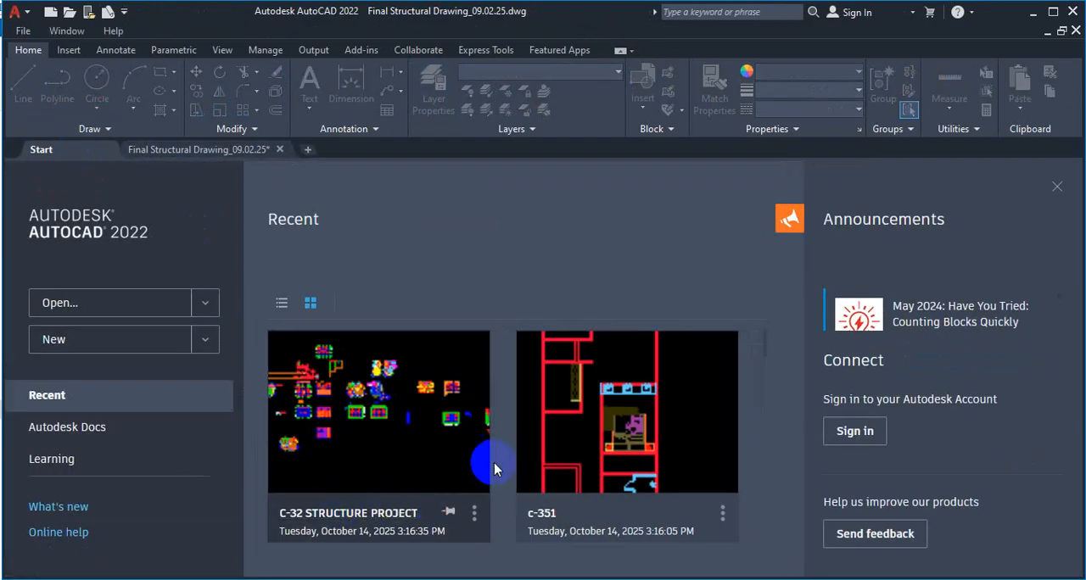
click(357, 507)
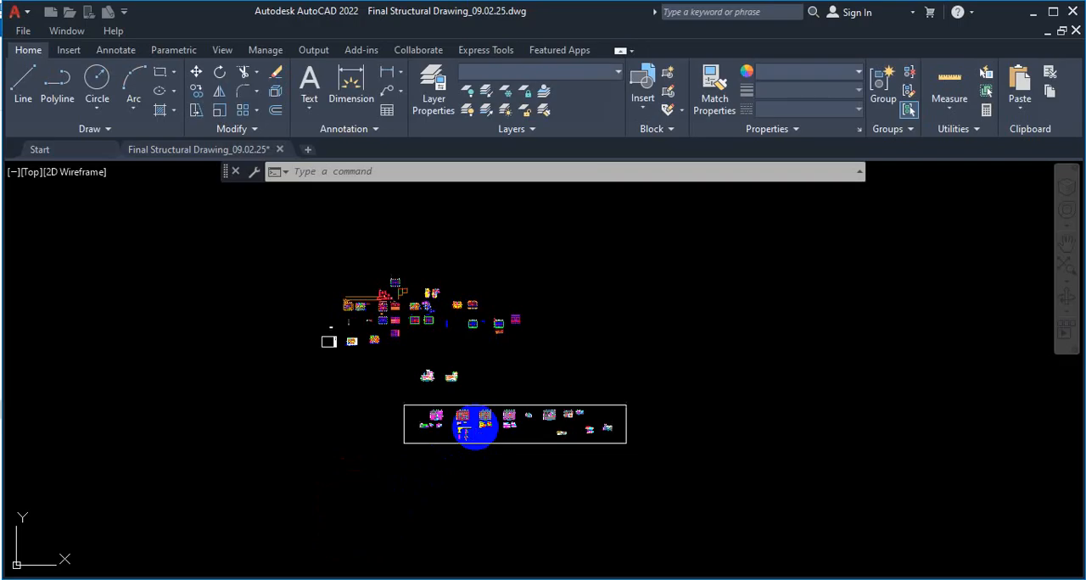
click(92, 561)
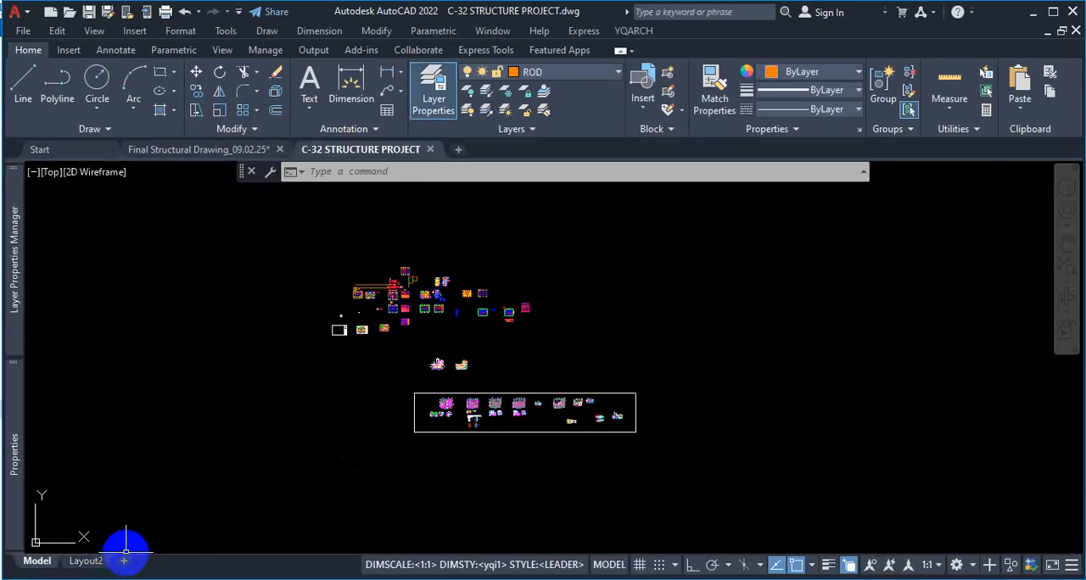
click(107, 567)
Examine the empty drawing area and the title block of the Layout2 sheet
scroll(436, 412, up, 4)
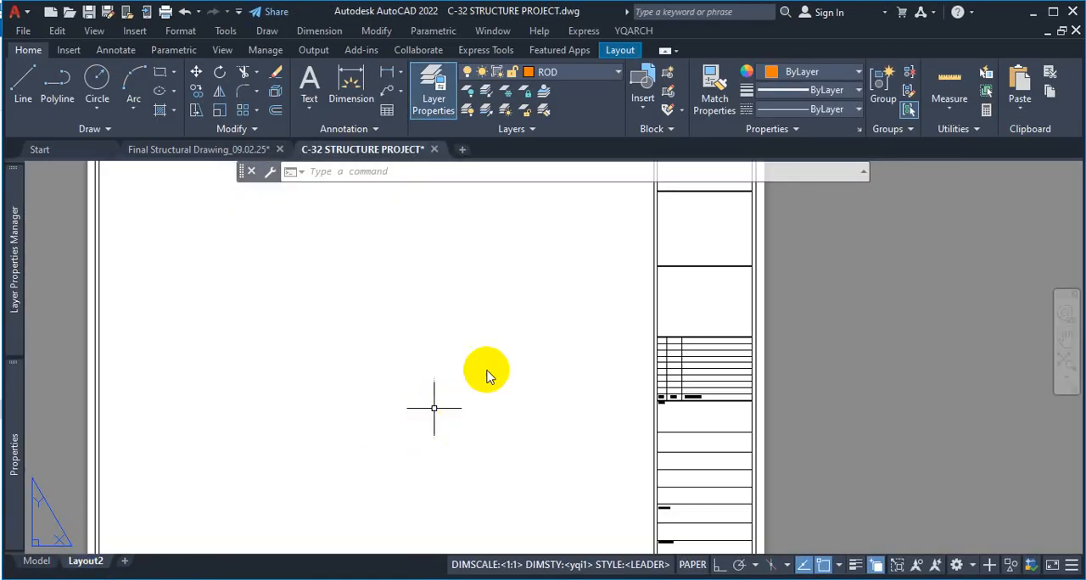
scroll(593, 336, down, 5)
scroll(585, 332, up, 3)
scroll(585, 318, down, 2)
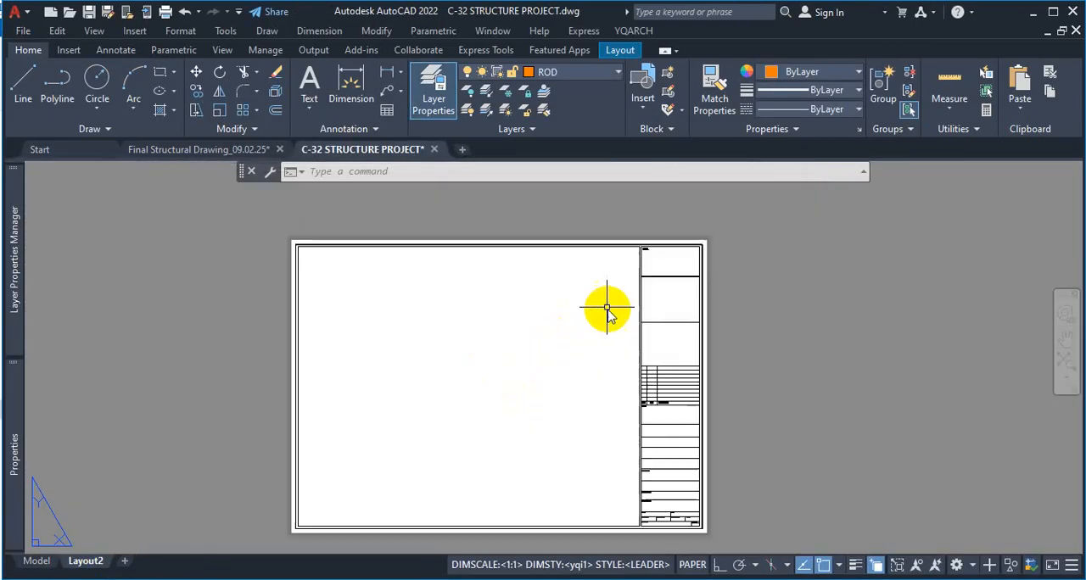
scroll(388, 294, up, 2)
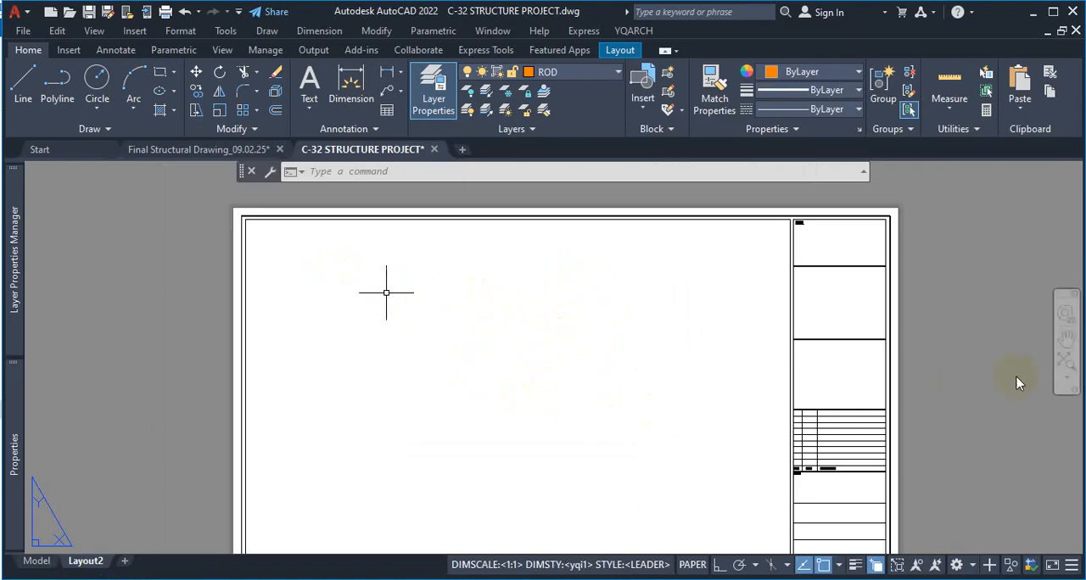
click(964, 356)
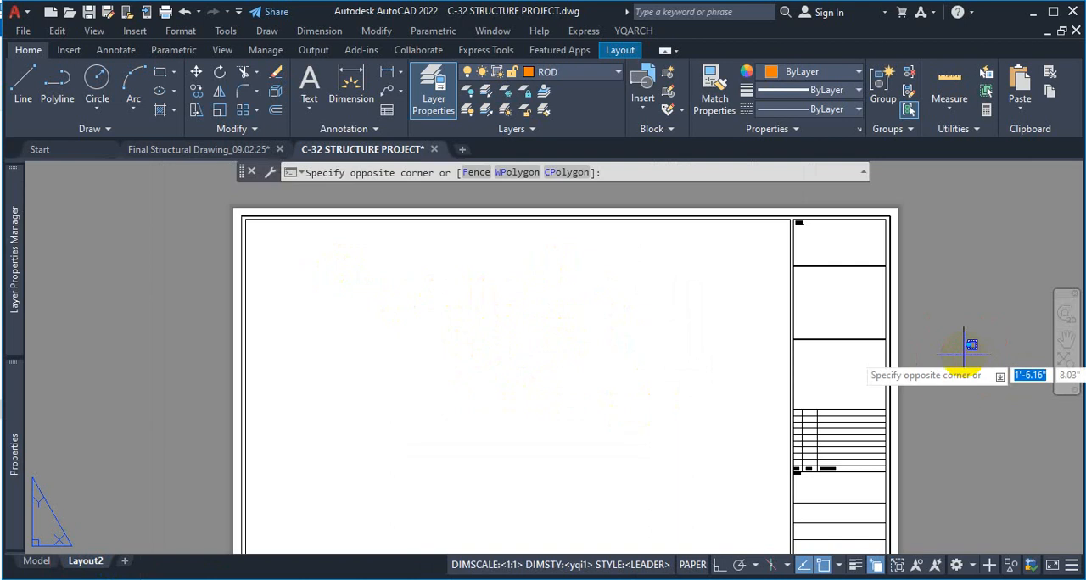
key(Escape)
scroll(775, 286, down, 5)
scroll(804, 314, up, 5)
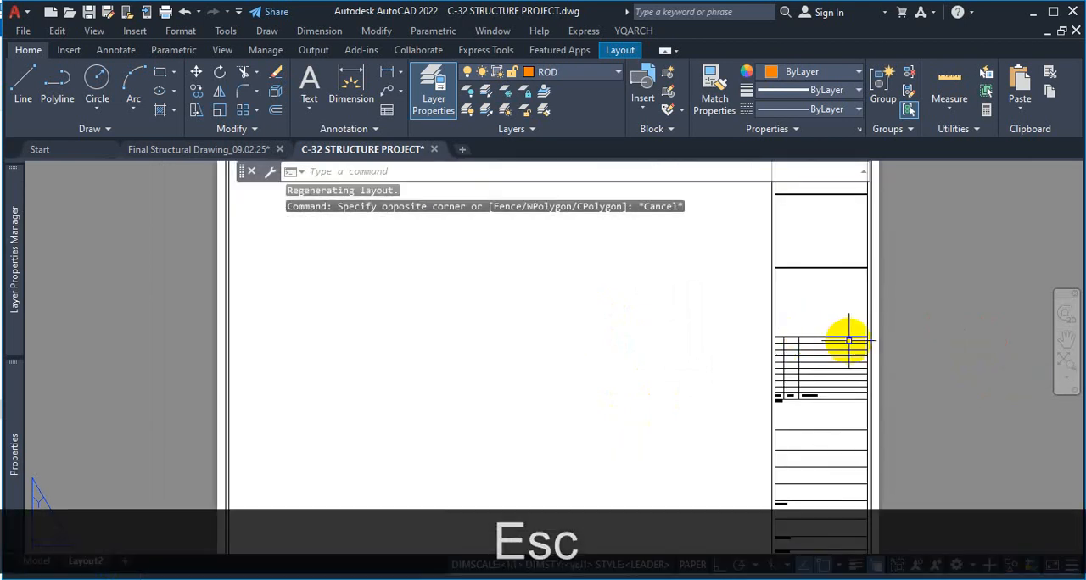
scroll(764, 251, down, 4)
scroll(800, 274, up, 2)
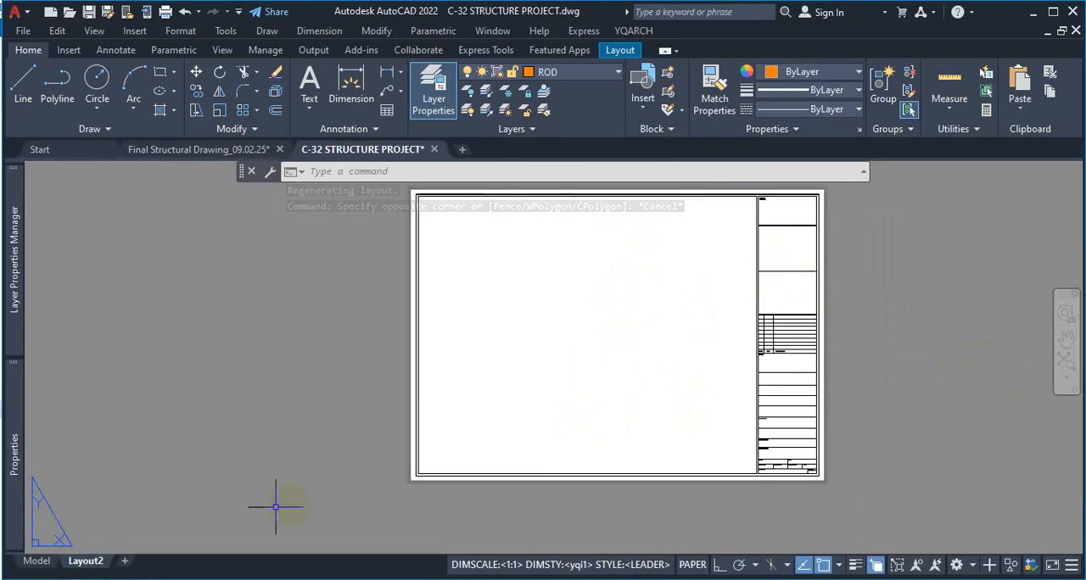
Switch to model space and look over the framed row of structural plans and details
click(48, 565)
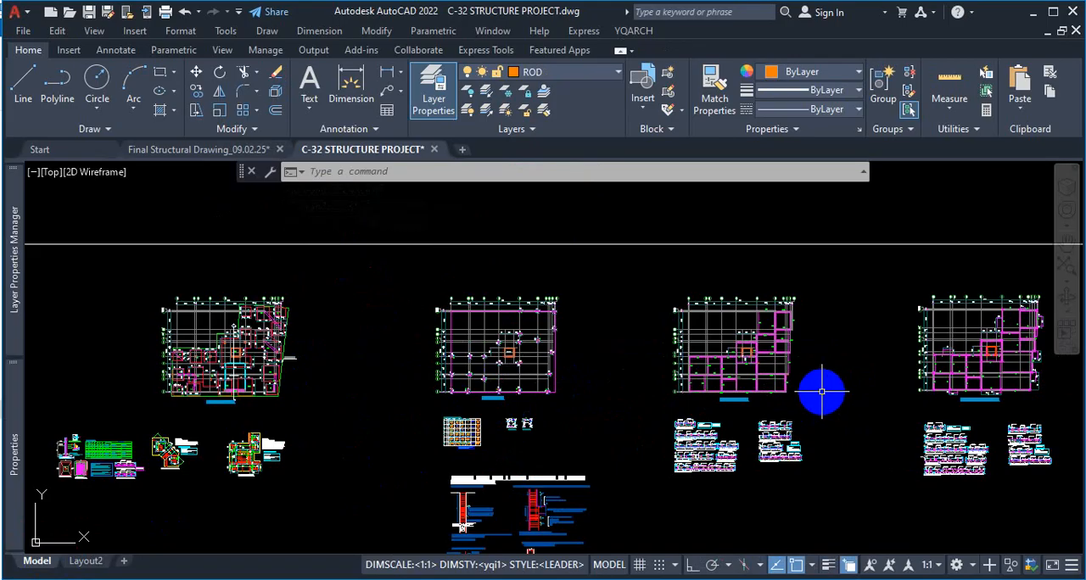
scroll(449, 343, down, 8)
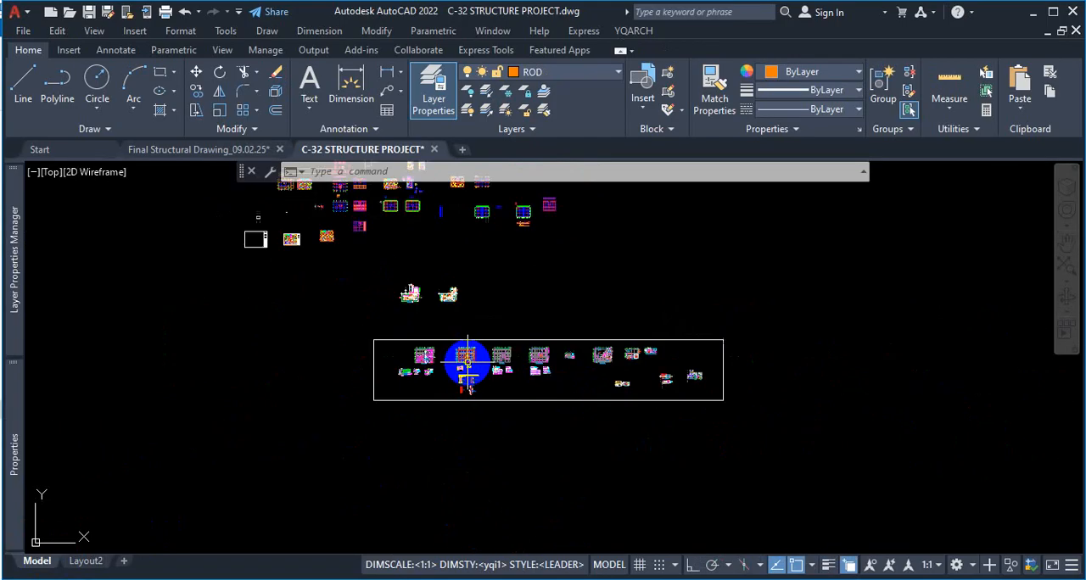
scroll(483, 331, up, 4)
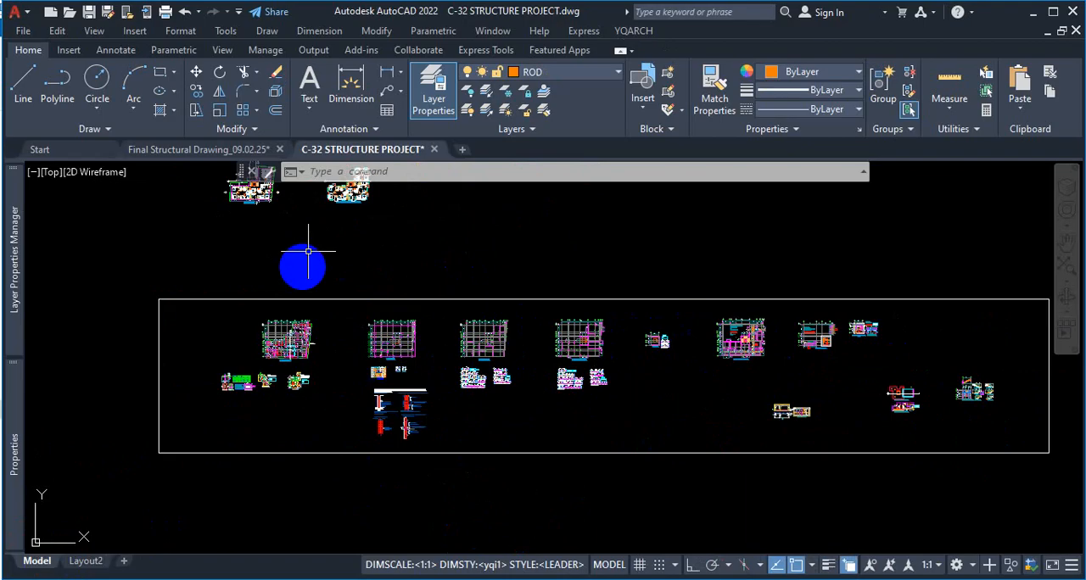
Return to the Layout2 sheet and bring up the layout viewport tools
click(85, 560)
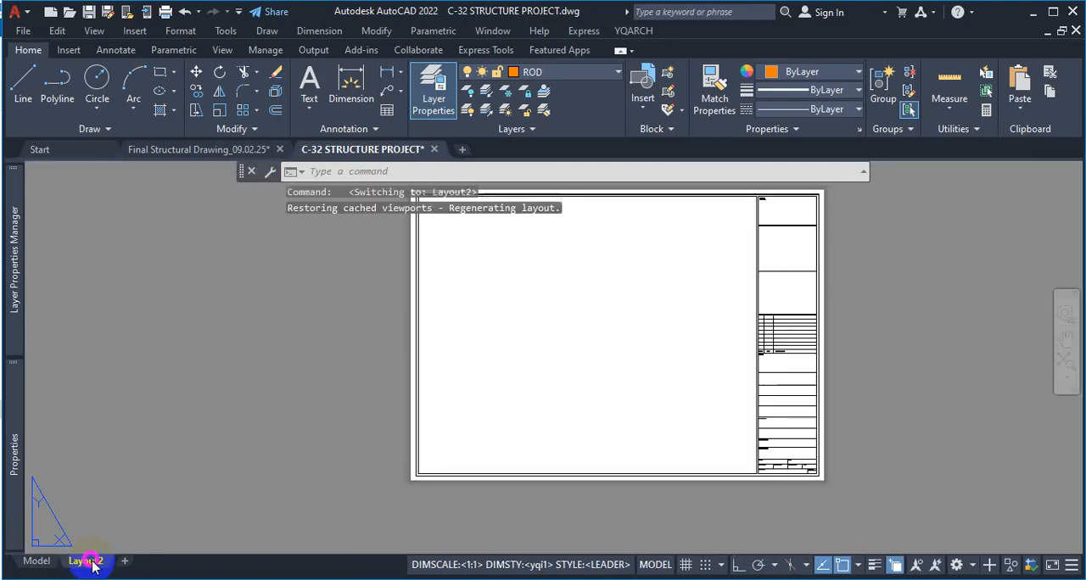
scroll(727, 267, up, 2)
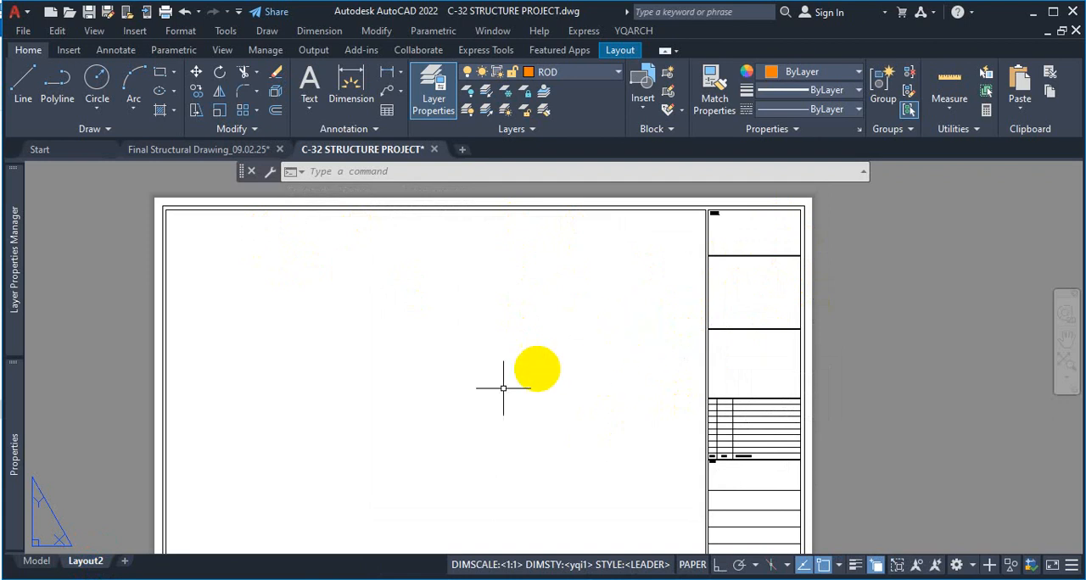
click(124, 561)
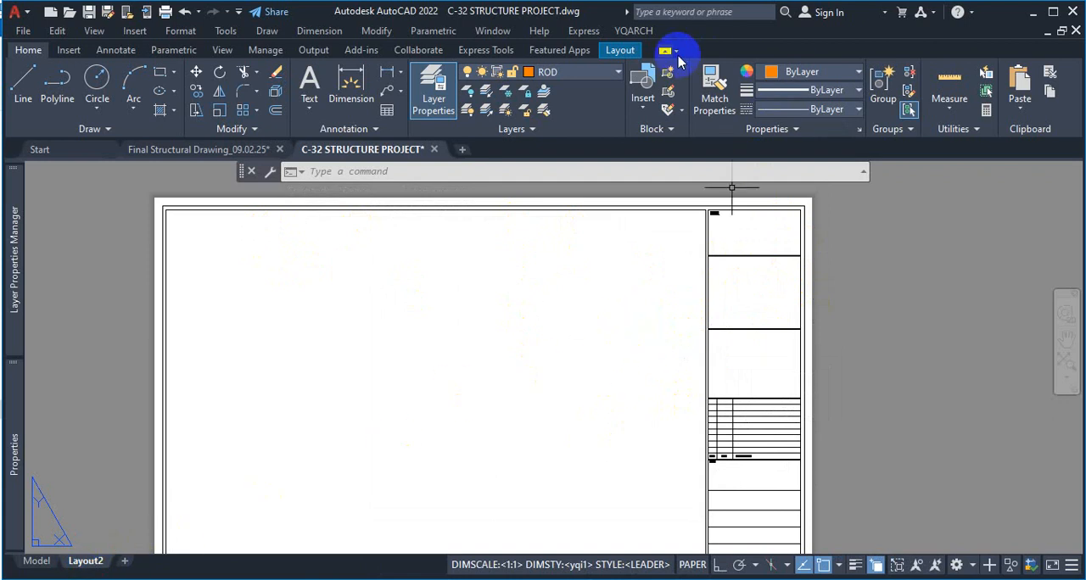
click(620, 51)
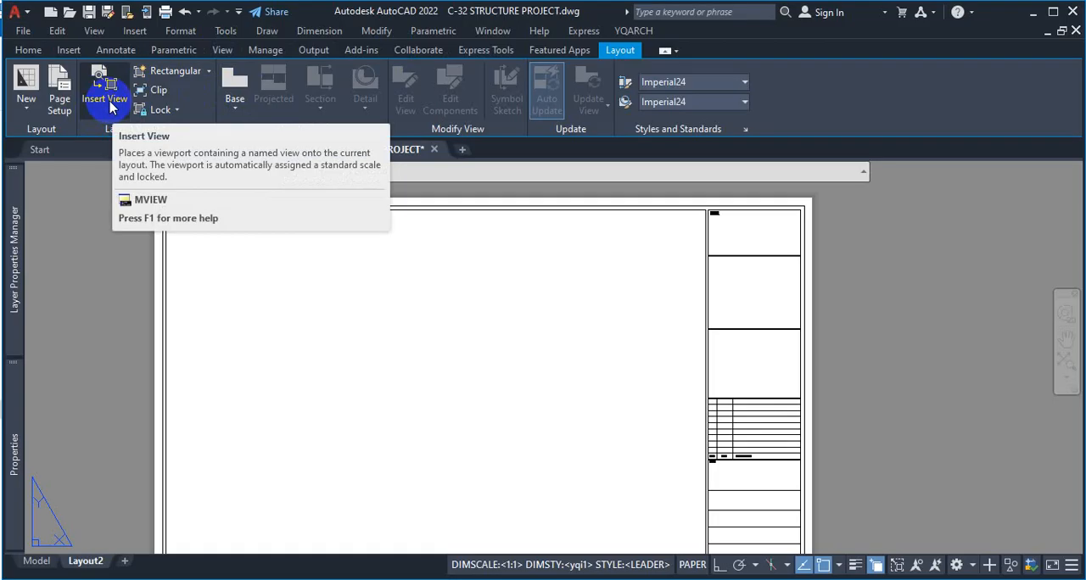
key(ctrl+1)
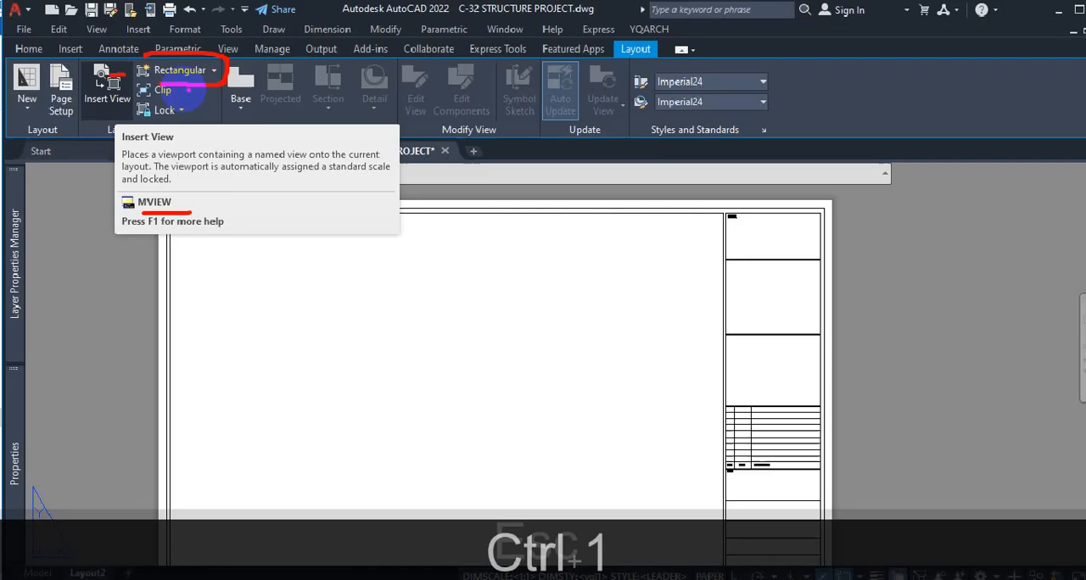
key(Escape)
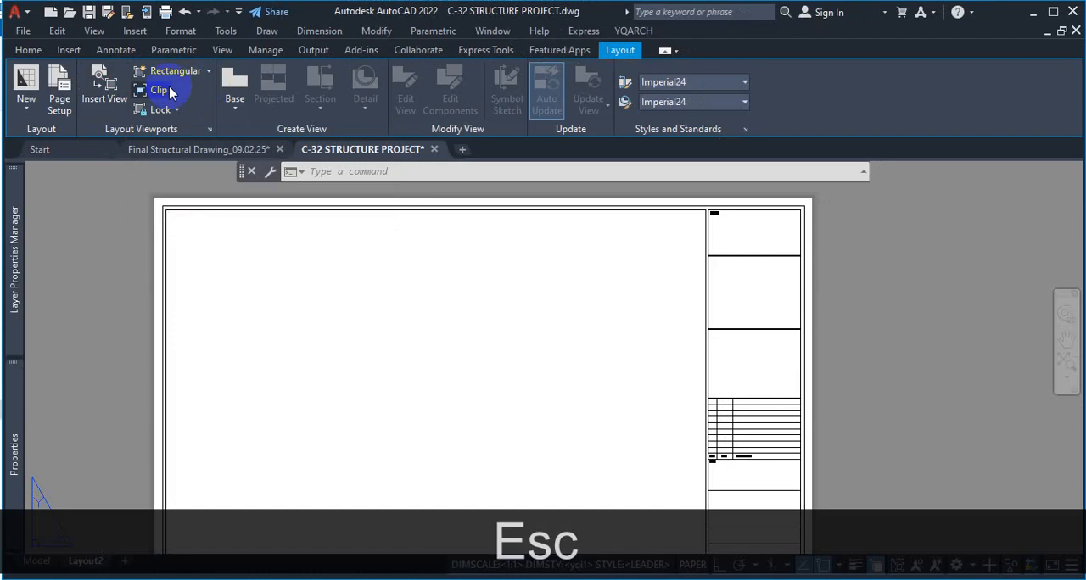
click(101, 100)
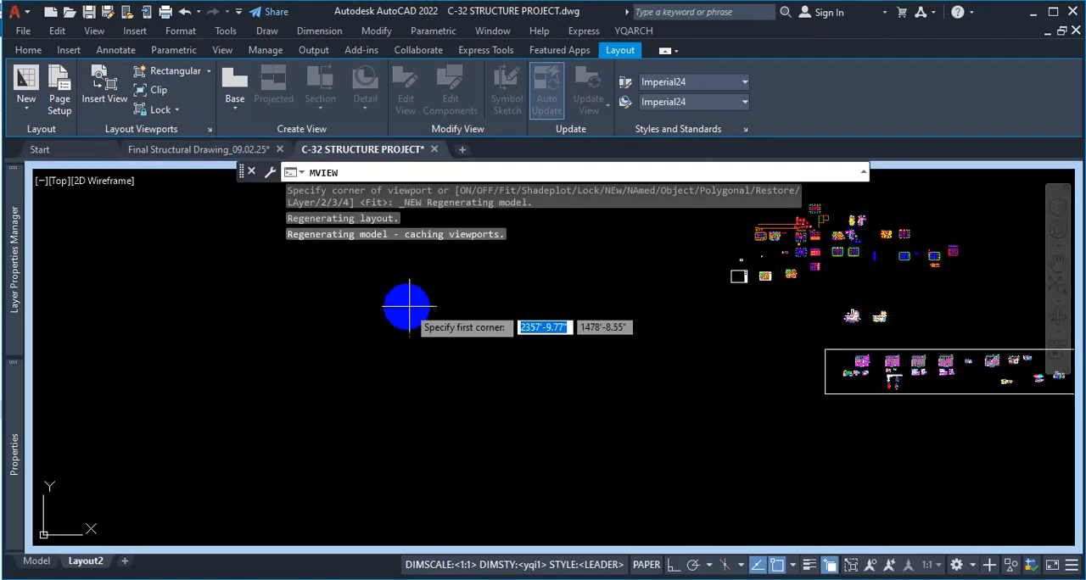
key(Escape)
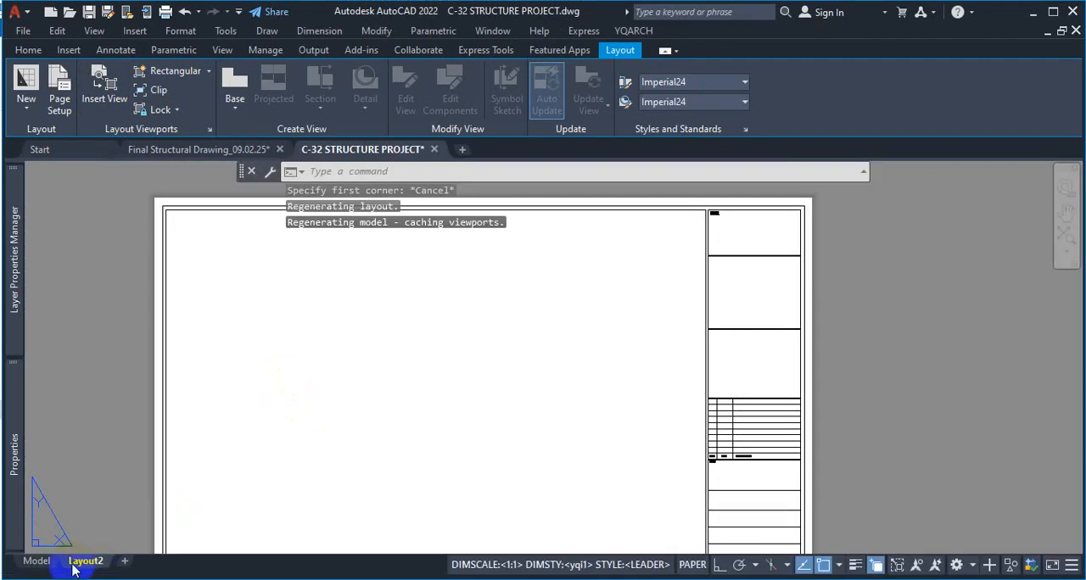
text(Mv)
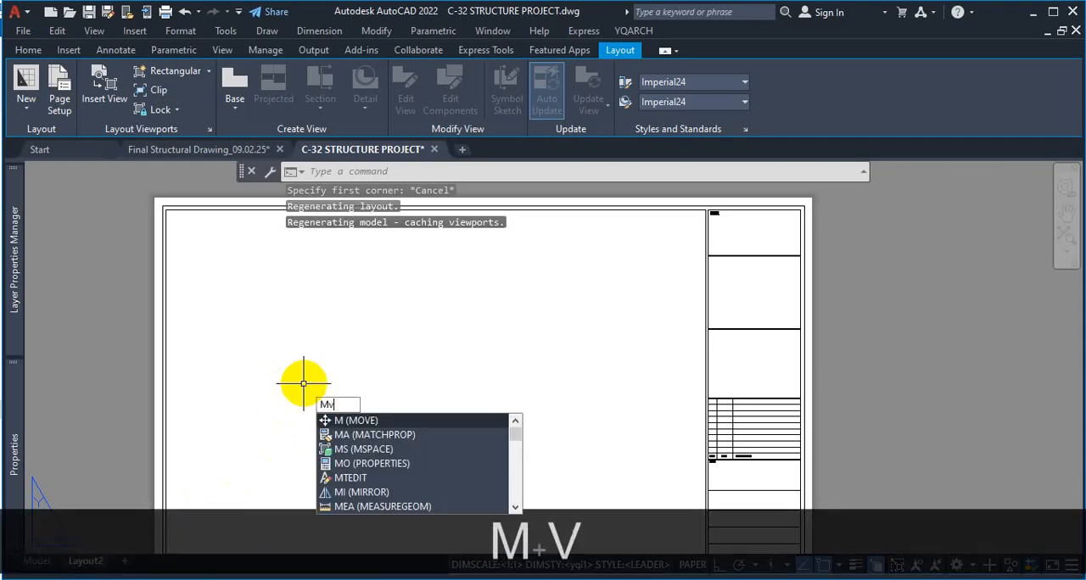
key(Return)
scroll(444, 292, down, 2)
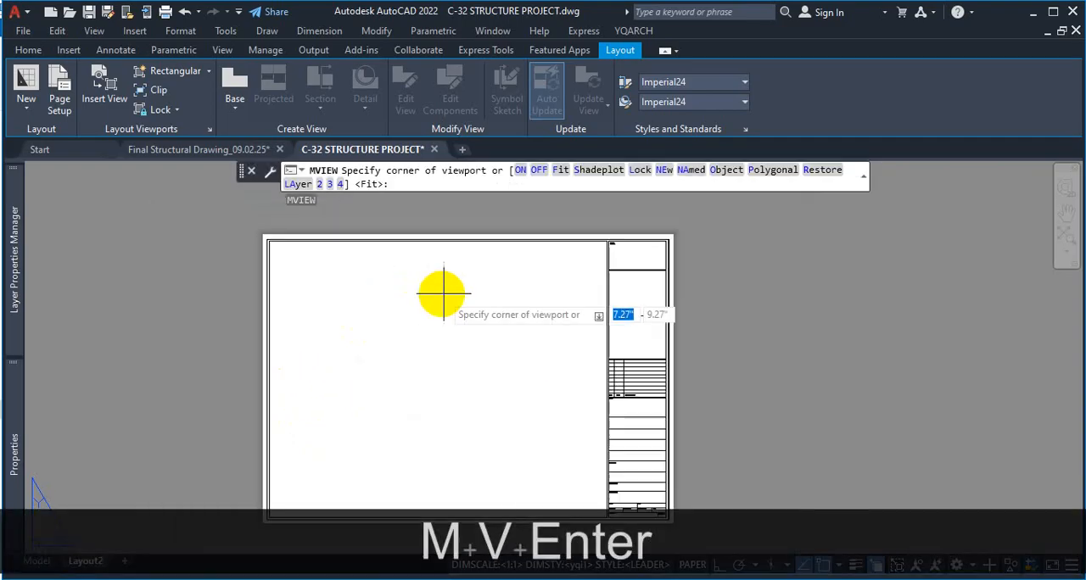
scroll(454, 324, down, 3)
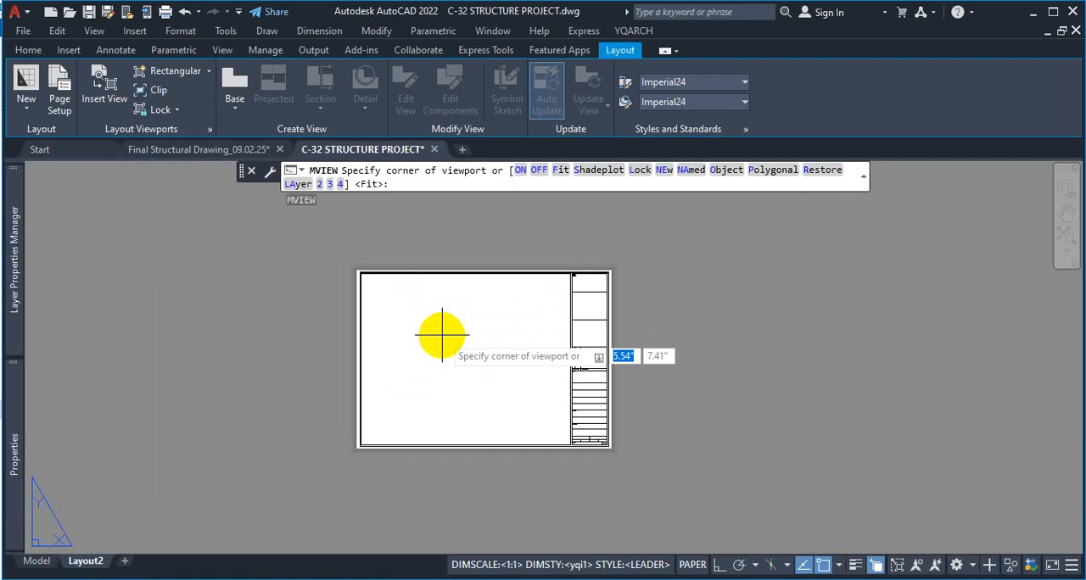
key(Escape)
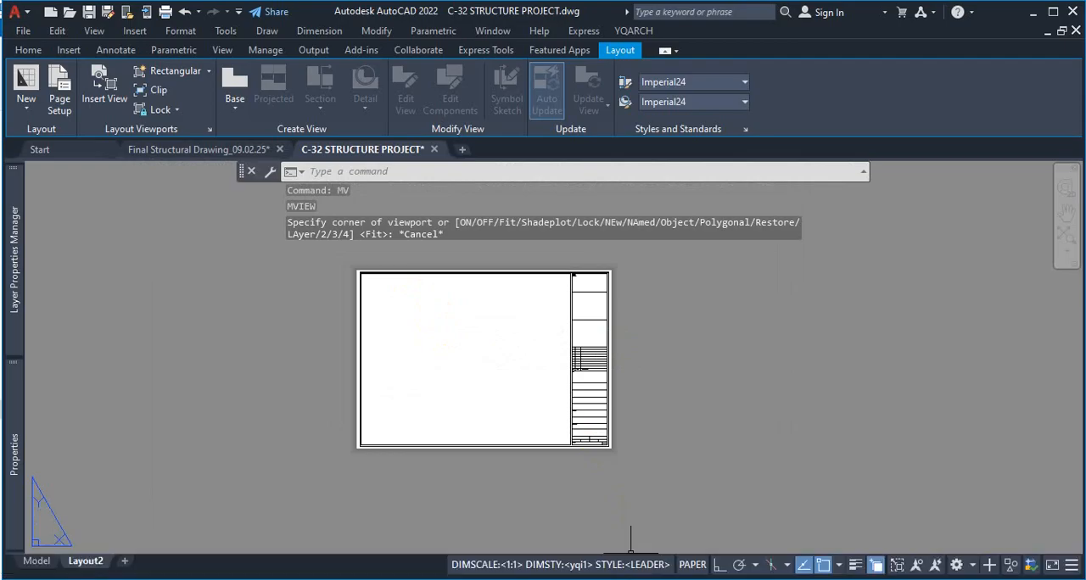
Examine the Layout2 sheet's frame, title block and the free area available for viewports
scroll(317, 308, up, 4)
scroll(522, 340, down, 4)
scroll(663, 345, up, 4)
scroll(746, 229, up, 2)
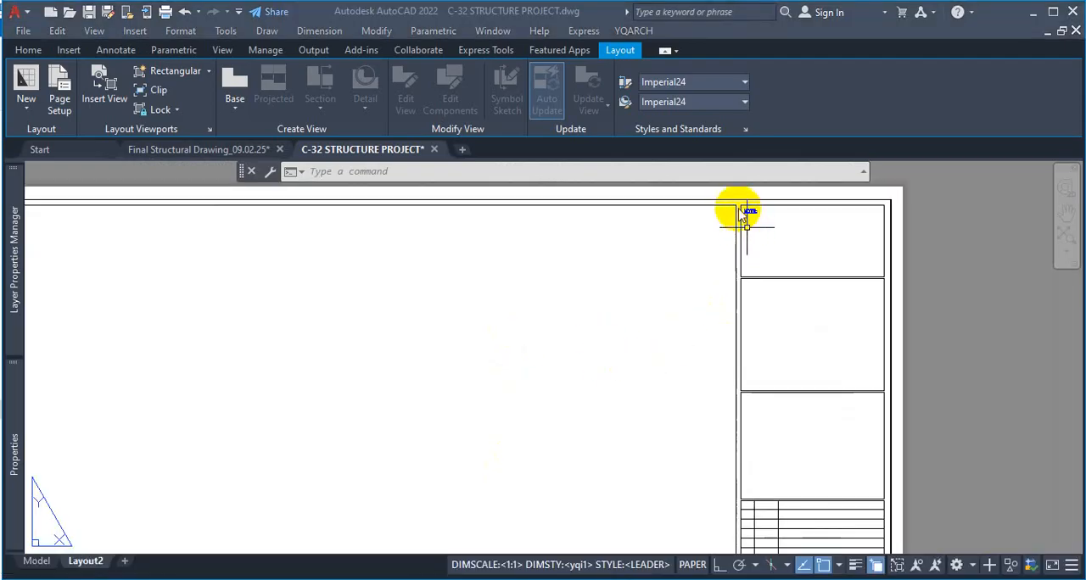
scroll(693, 210, down, 2)
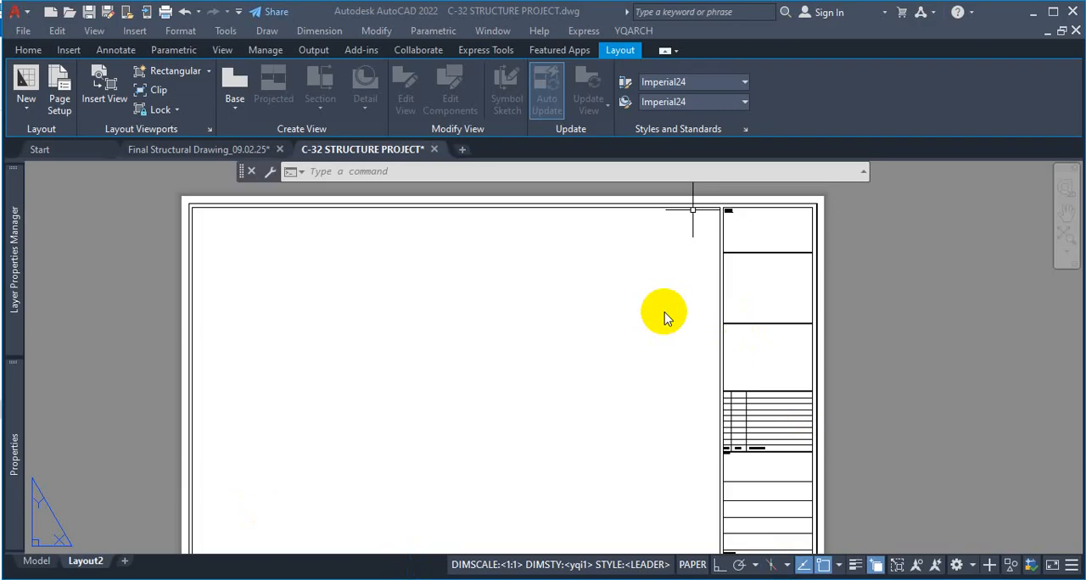
scroll(665, 314, down, 3)
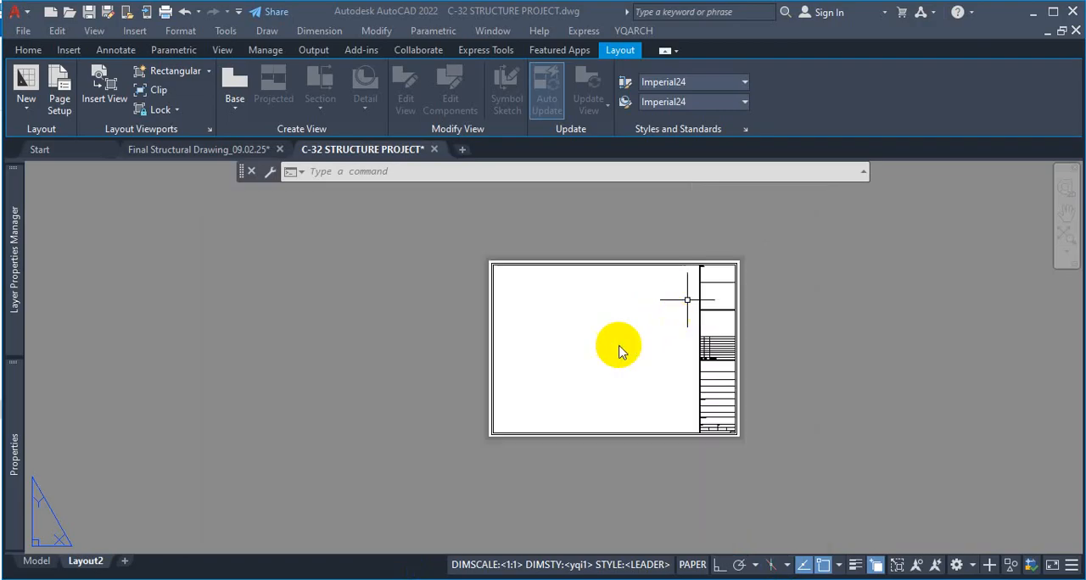
scroll(624, 339, up, 1)
key(ctrl+1)
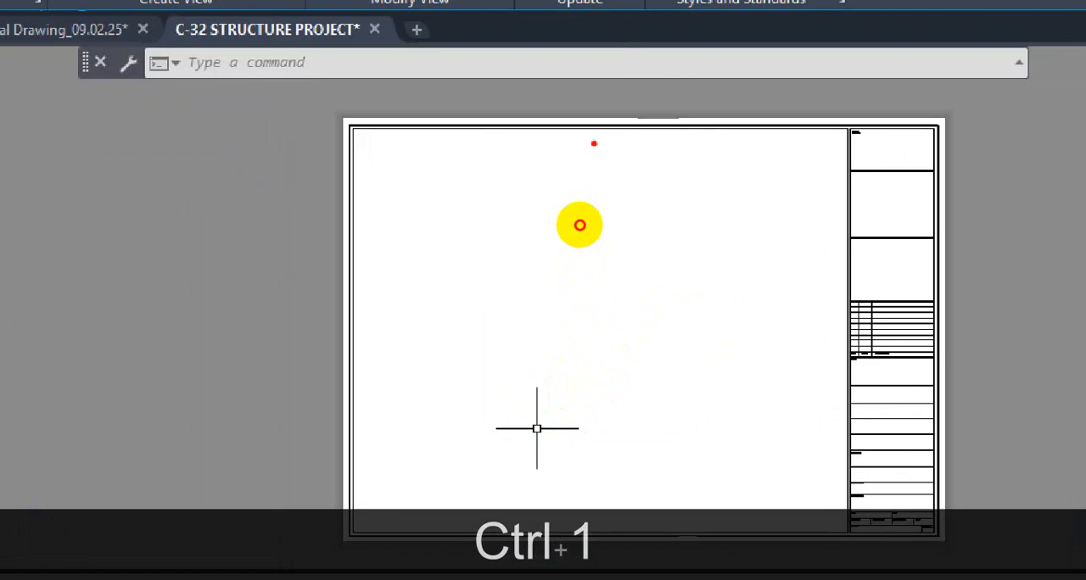
drag(593, 142, 603, 508)
mouse_move(458, 243)
mouse_down()
mouse_move(422, 295)
mouse_move(458, 302)
mouse_up()
drag(708, 271, 685, 305)
drag(670, 292, 721, 316)
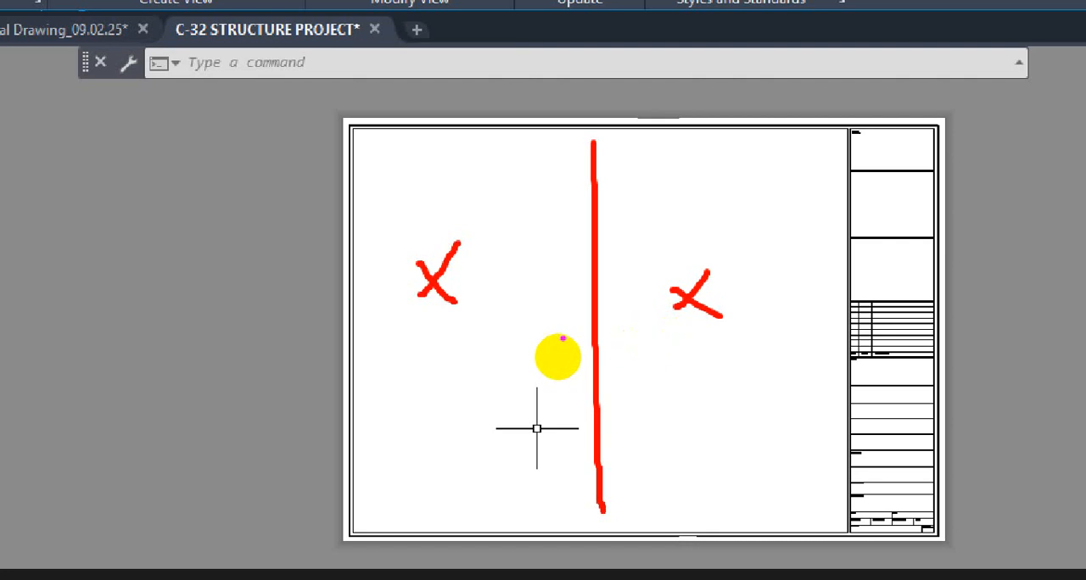
drag(424, 326, 730, 326)
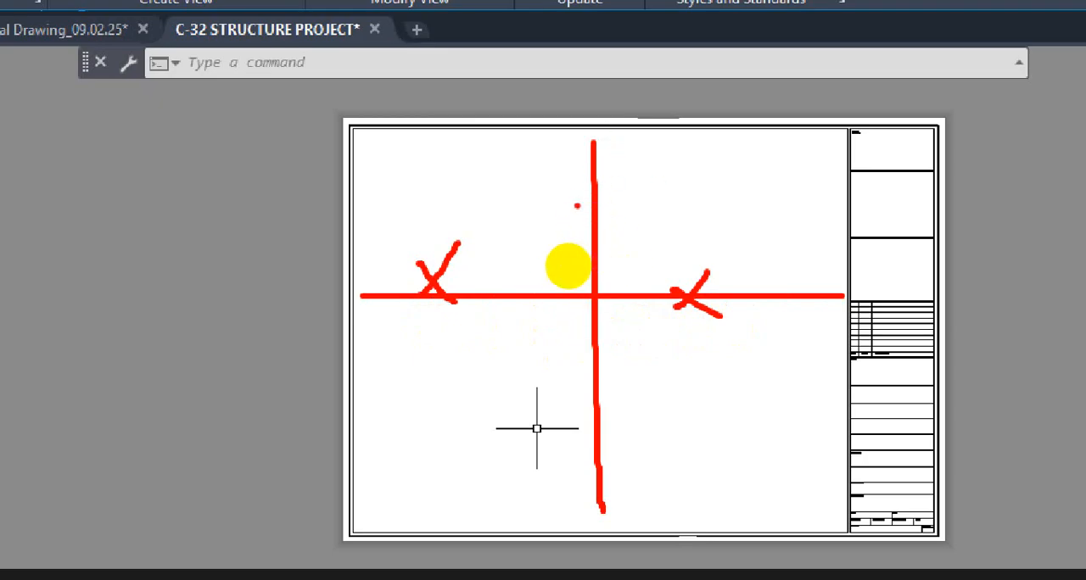
key(Escape)
key(Escape)
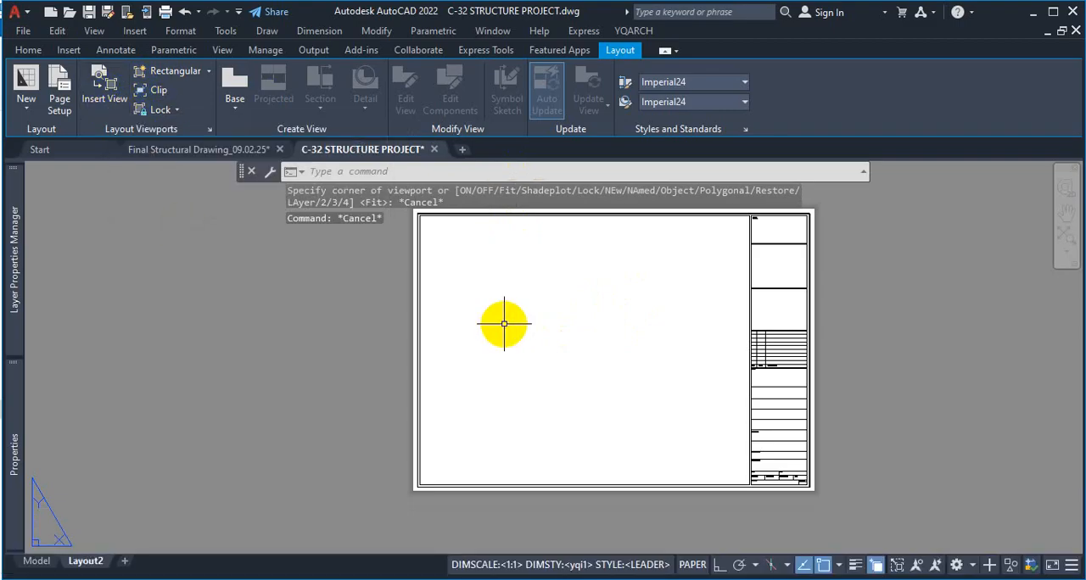
Create a rectangular viewport with MVIEW from the inner frame's upper-left corner to its lower-right corner beside the title block
text(M)
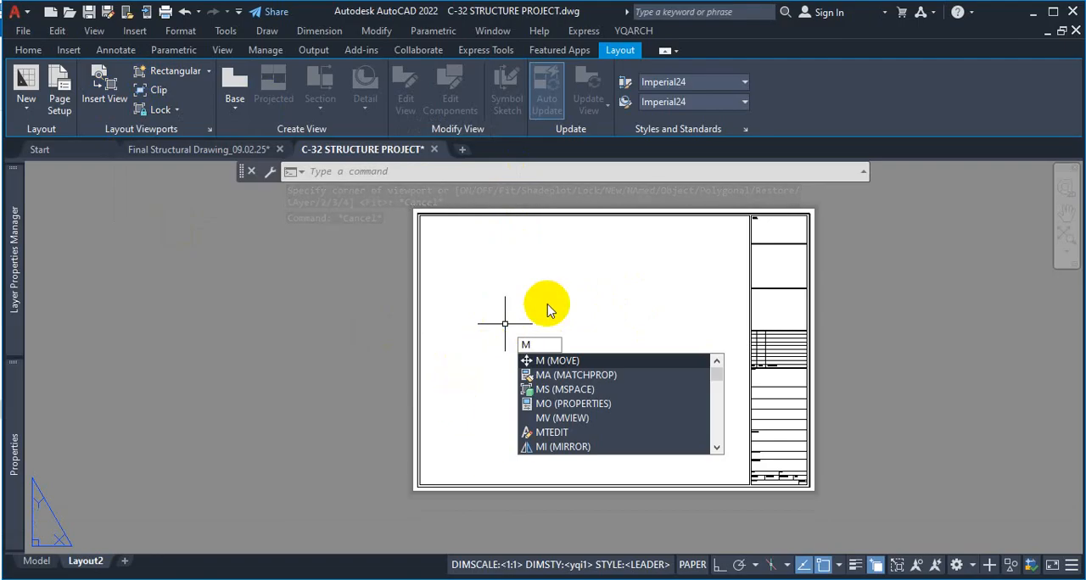
text(V)
key(Return)
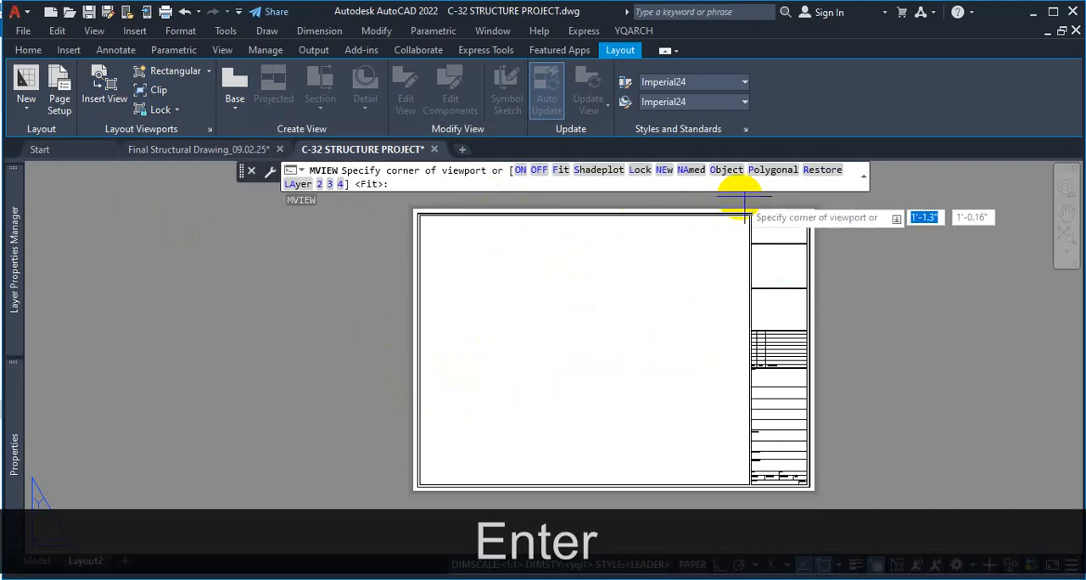
key(ctrl+1)
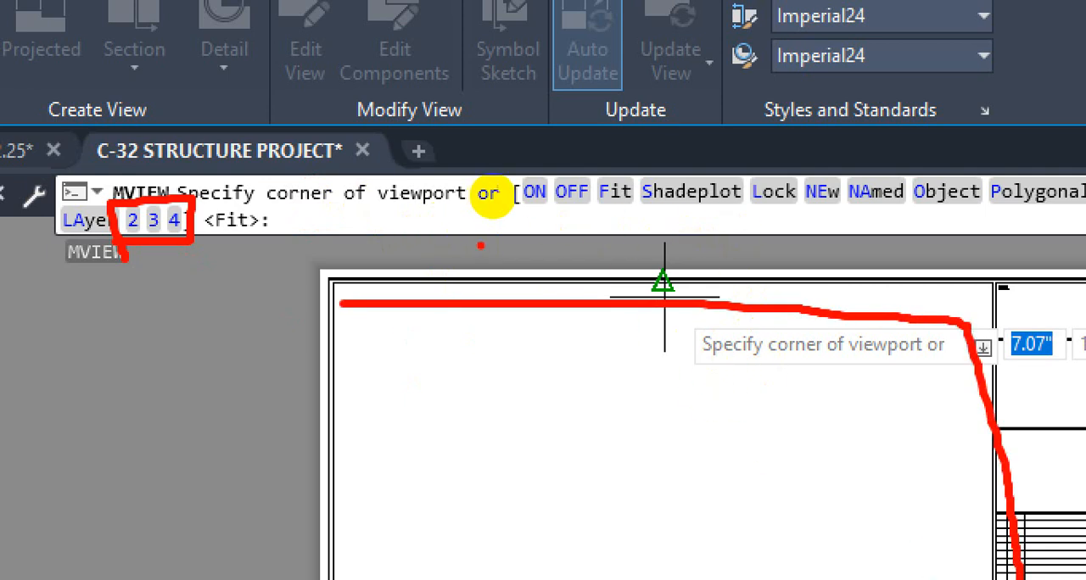
key(ctrl+1)
key(Escape)
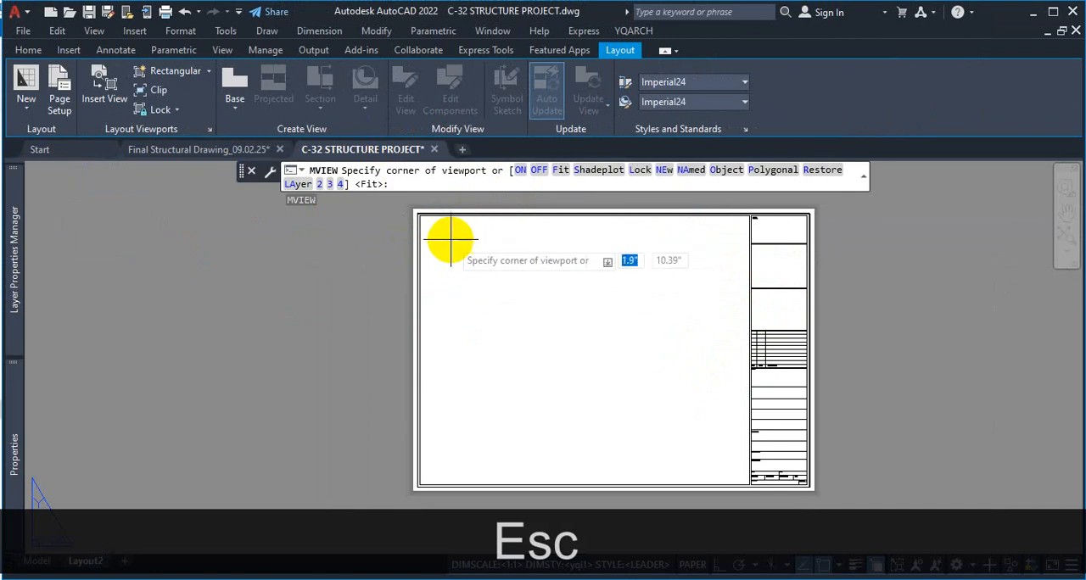
scroll(419, 210, up, 3)
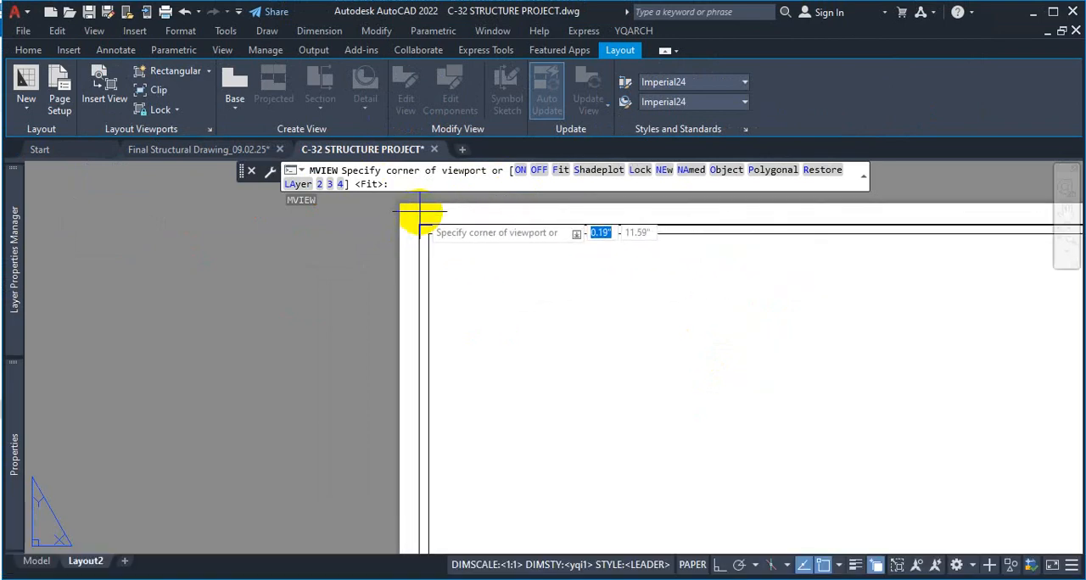
scroll(419, 211, up, 2)
click(409, 231)
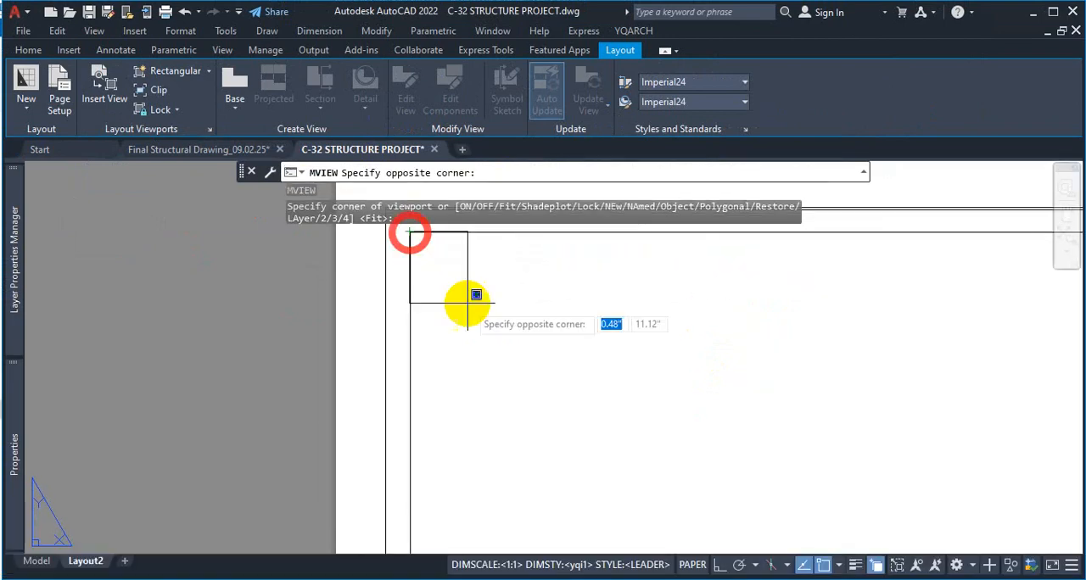
scroll(458, 255, down, 5)
scroll(689, 438, up, 5)
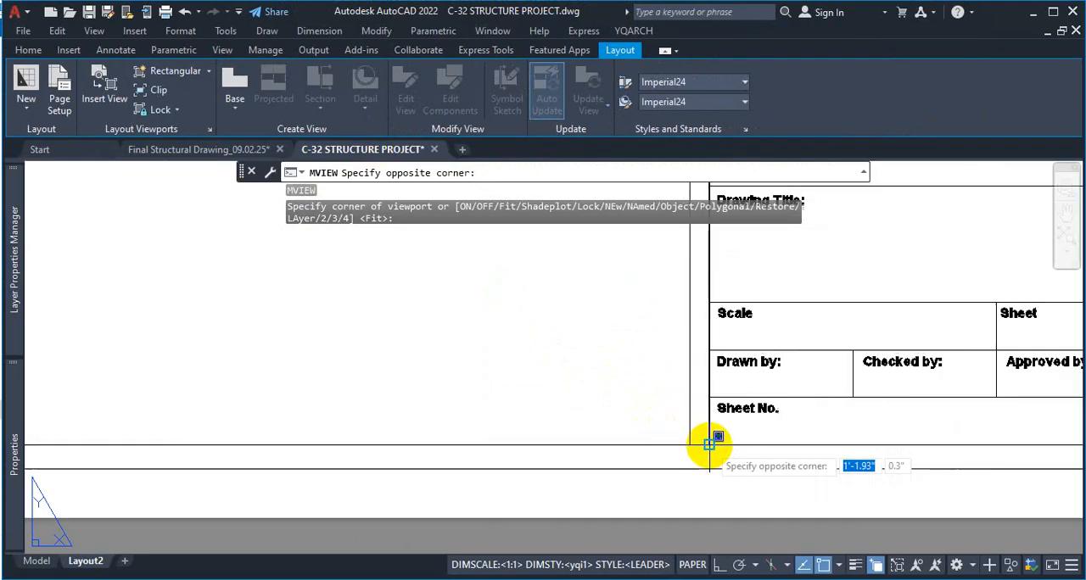
click(681, 443)
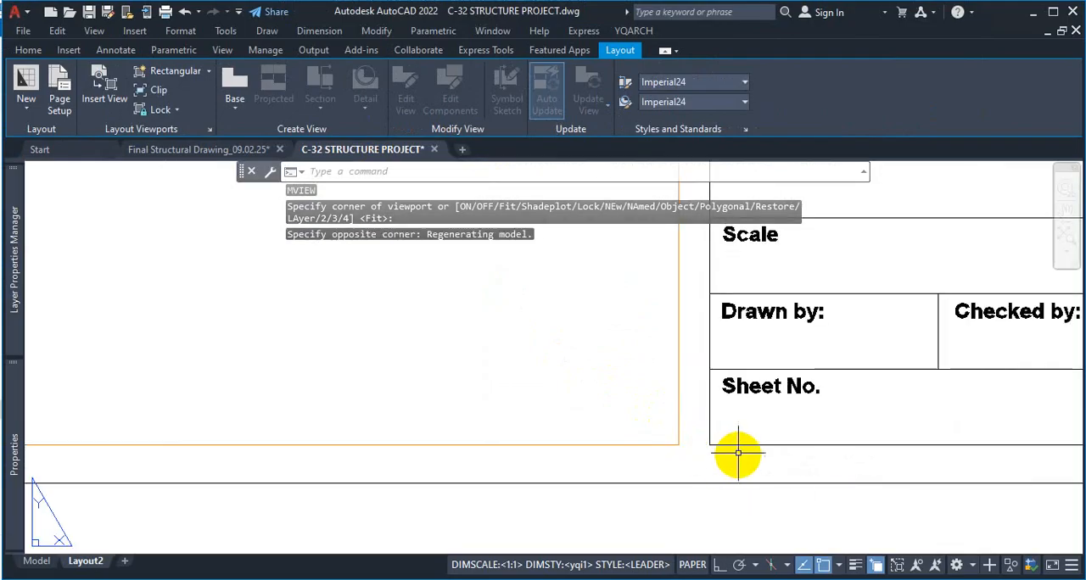
Examine the model space drawings displayed inside the new viewport and their position relative to the title block
scroll(705, 426, down, 5)
scroll(682, 342, up, 4)
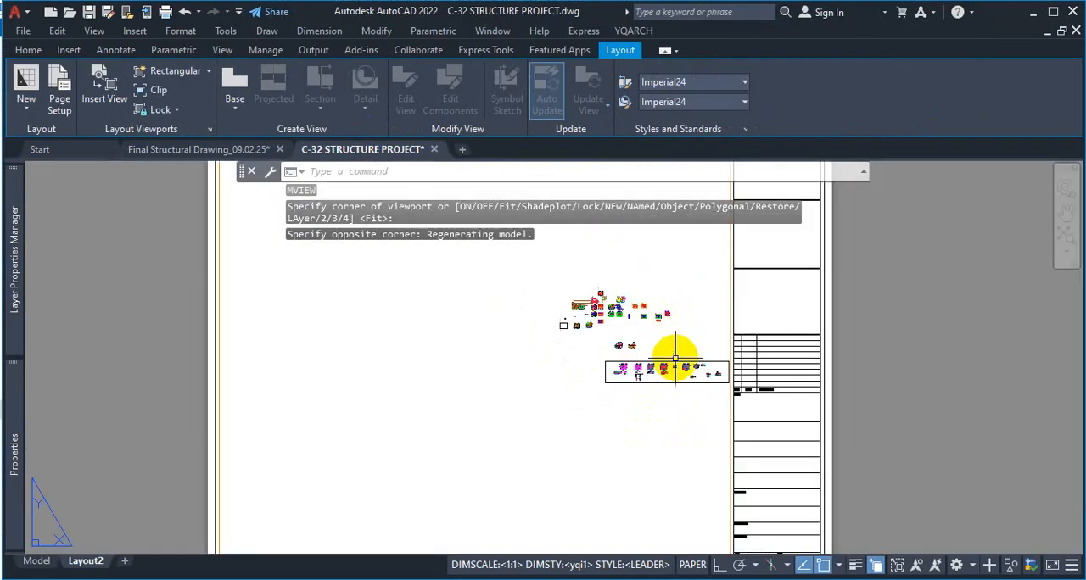
scroll(678, 351, down, 2)
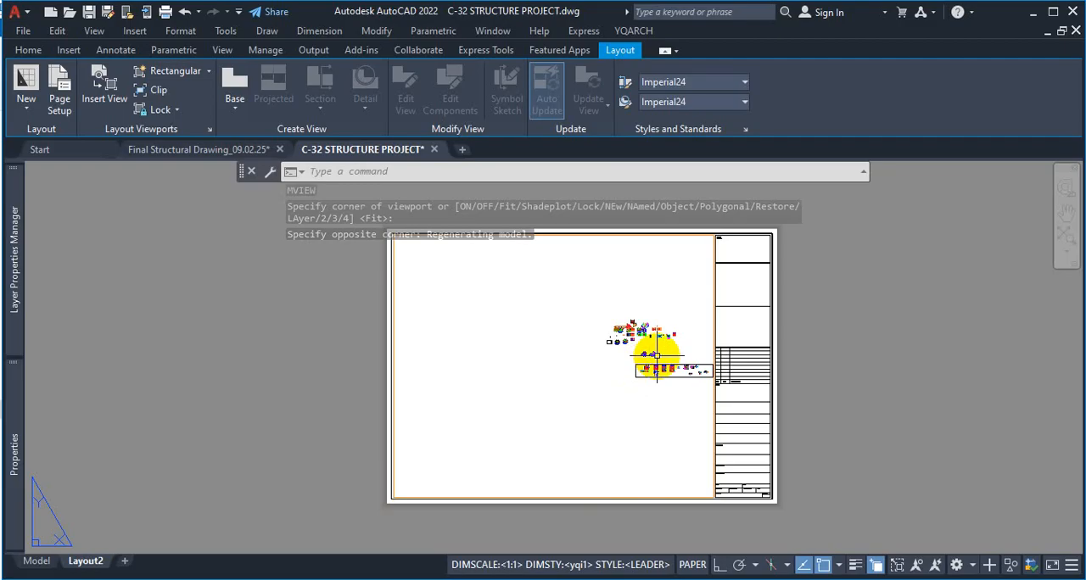
scroll(653, 355, up, 2)
scroll(631, 379, down, 2)
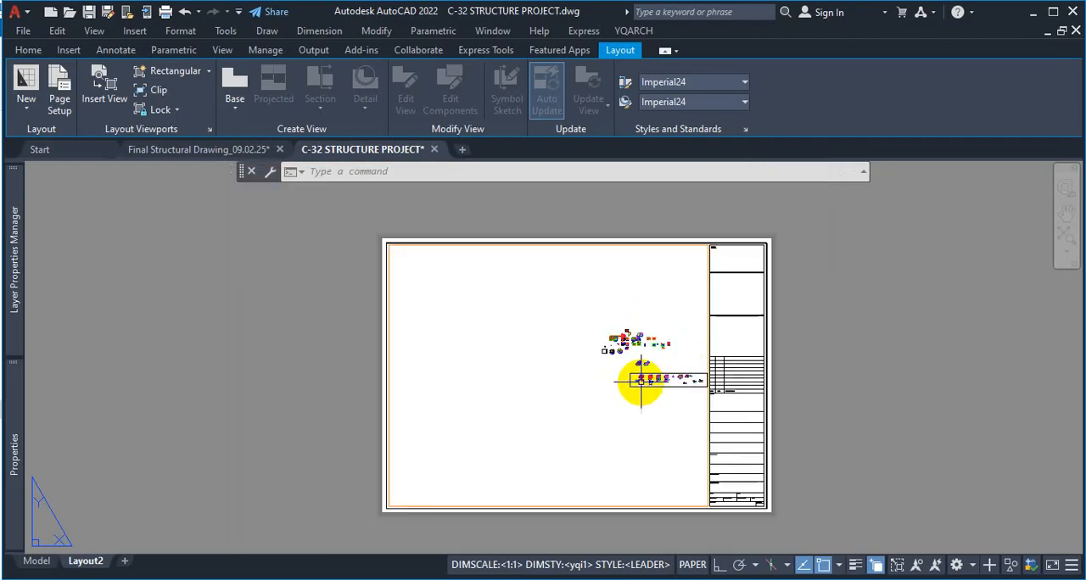
key(ctrl+1)
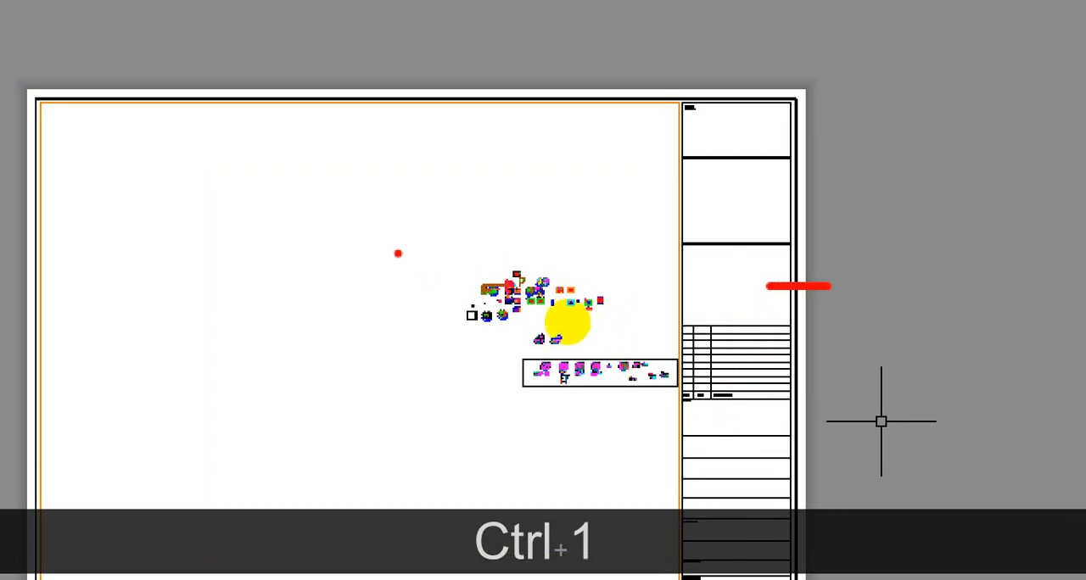
drag(560, 311, 556, 350)
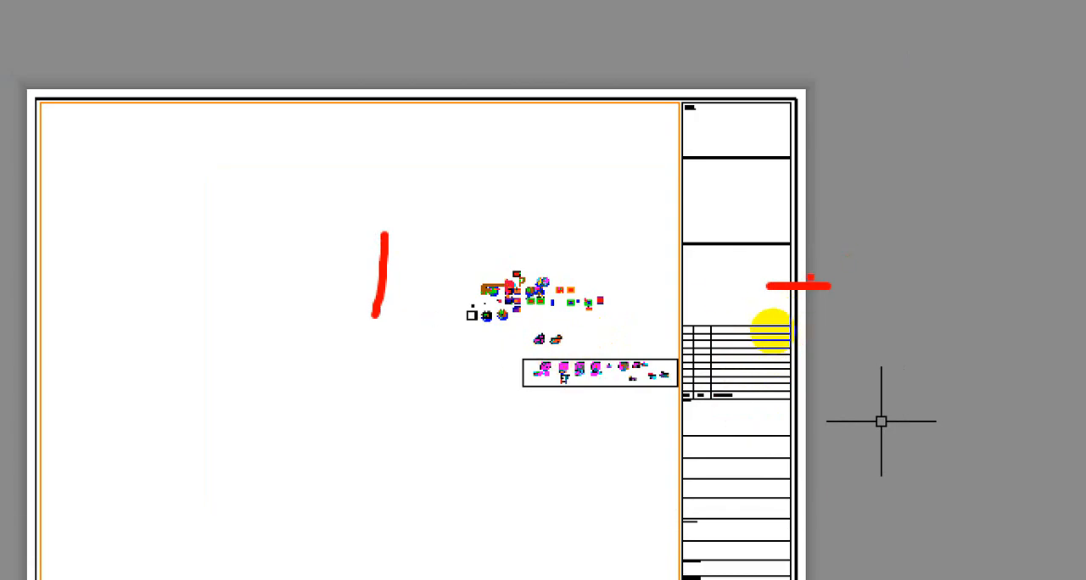
drag(869, 247, 927, 259)
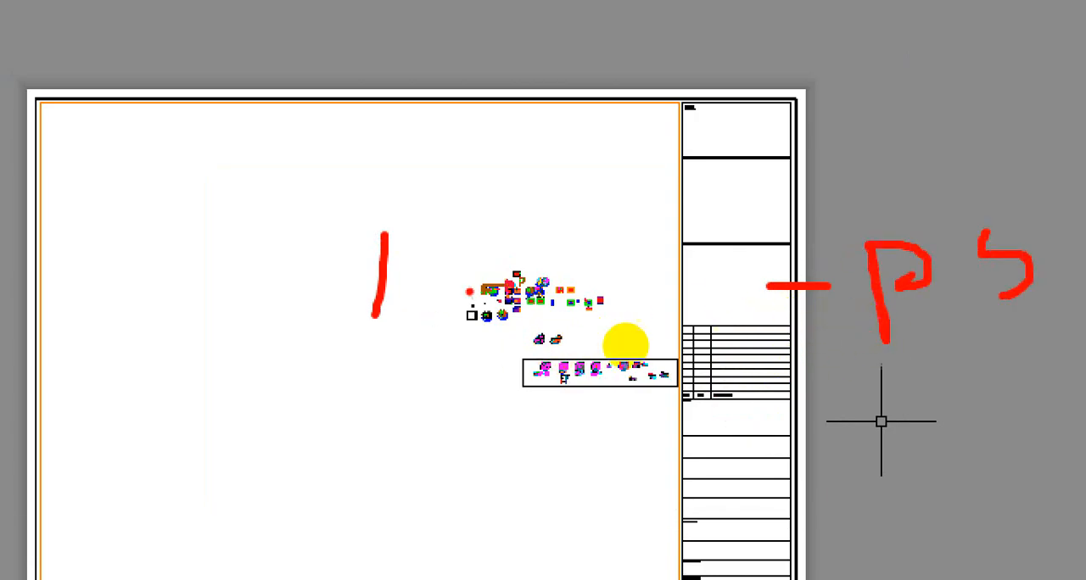
mouse_move(373, 316)
mouse_down()
mouse_move(383, 237)
mouse_move(502, 315)
mouse_up()
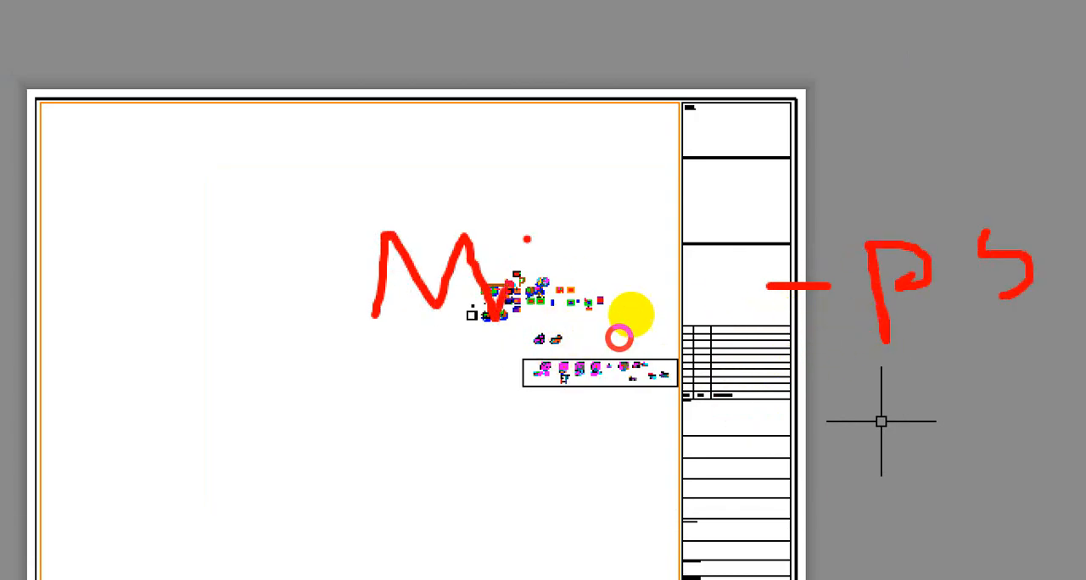
key(Escape)
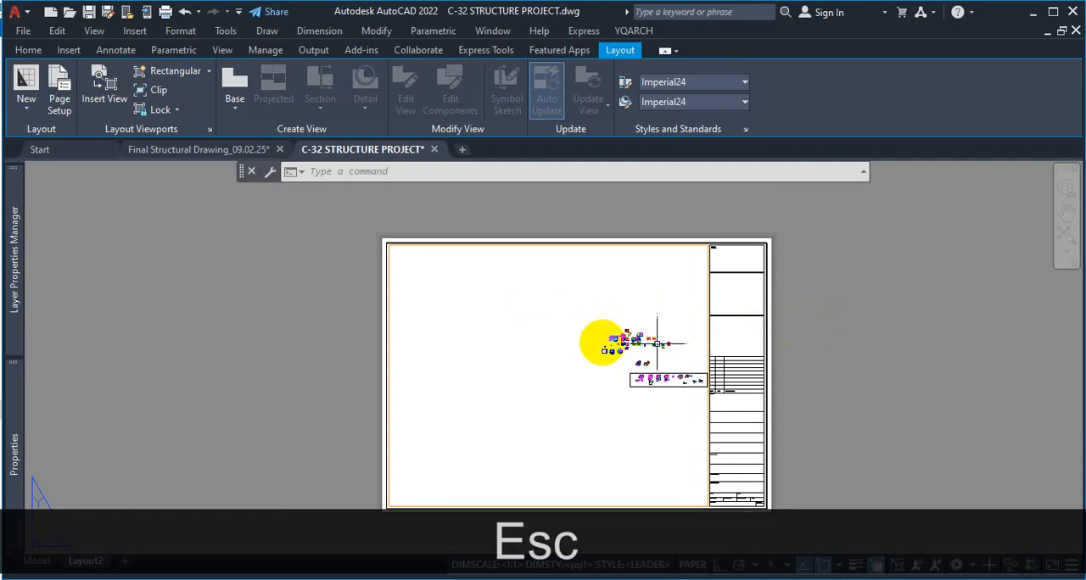
Activate the viewport to adjust its model view, and return to paper space to inspect the sheet
double_click(588, 313)
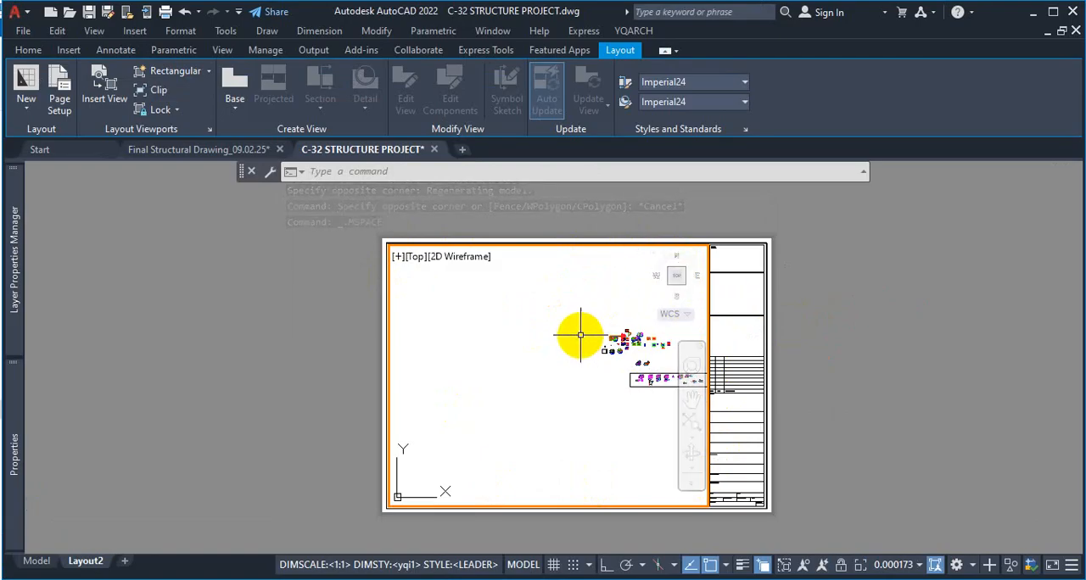
scroll(625, 339, up, 8)
scroll(638, 357, down, 8)
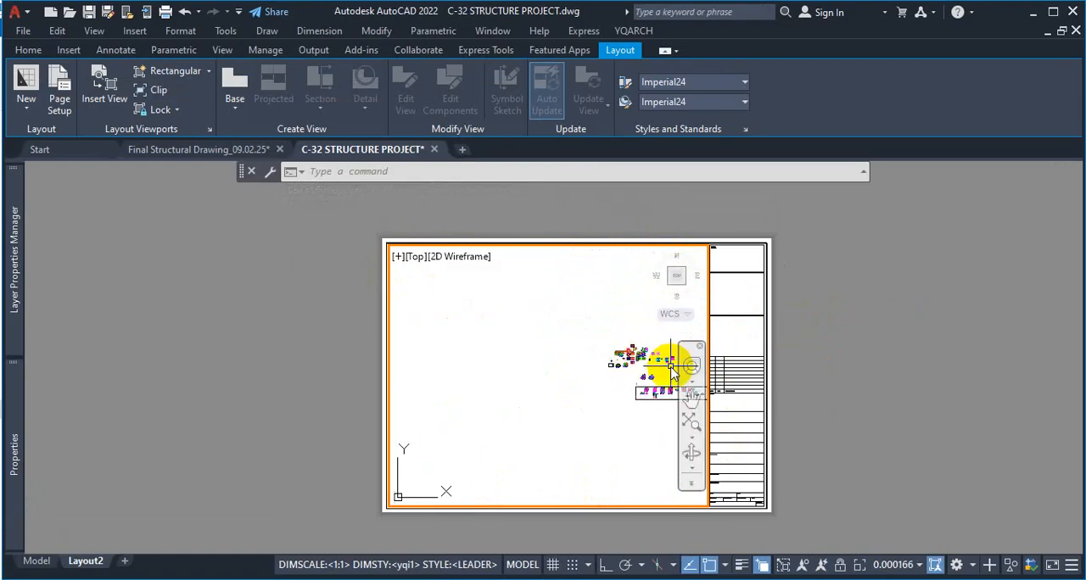
double_click(806, 317)
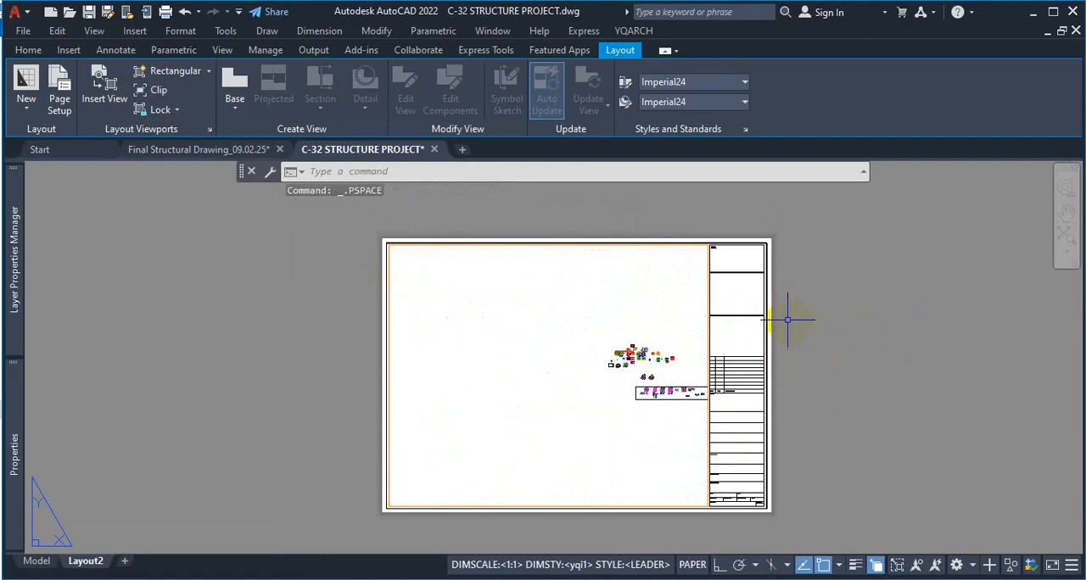
scroll(783, 316, up, 5)
scroll(785, 330, down, 7)
scroll(797, 335, up, 5)
scroll(798, 339, down, 6)
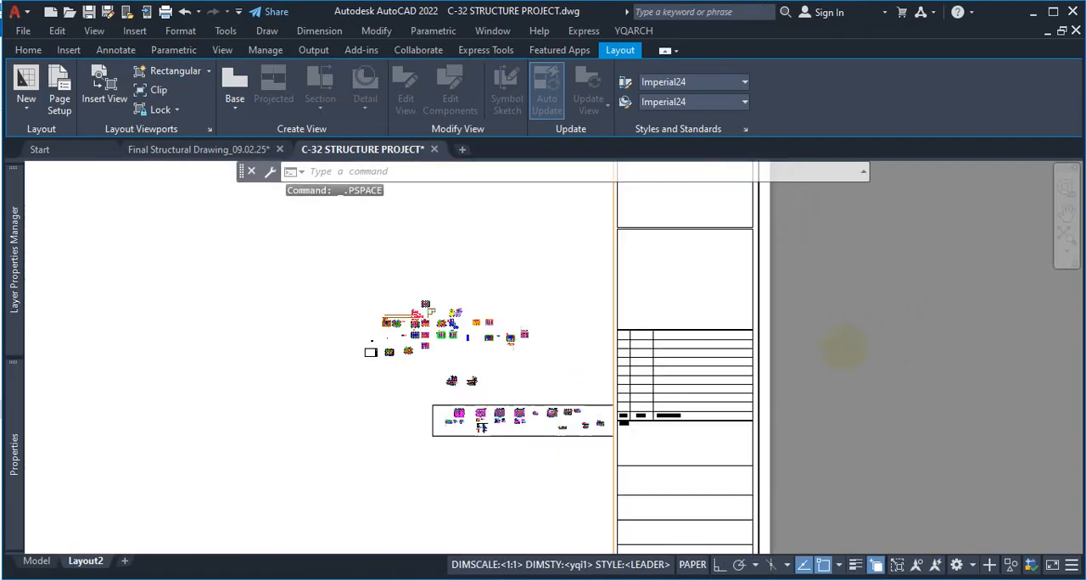
scroll(848, 346, up, 4)
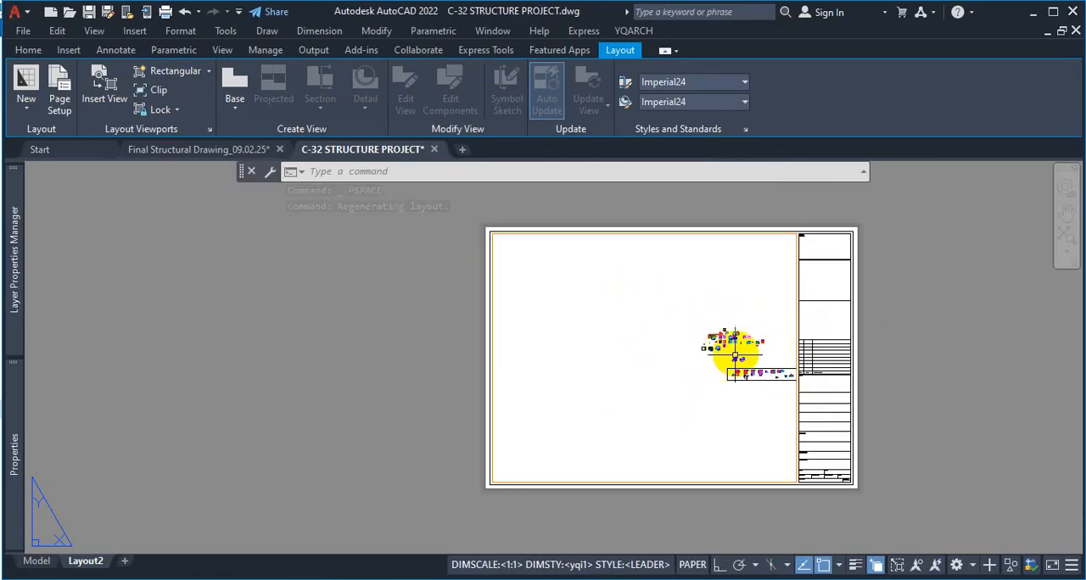
Undo the viewport's view changes and its creation to leave the sheet's drawing area empty
key(ctrl+z)
key(ctrl+z)
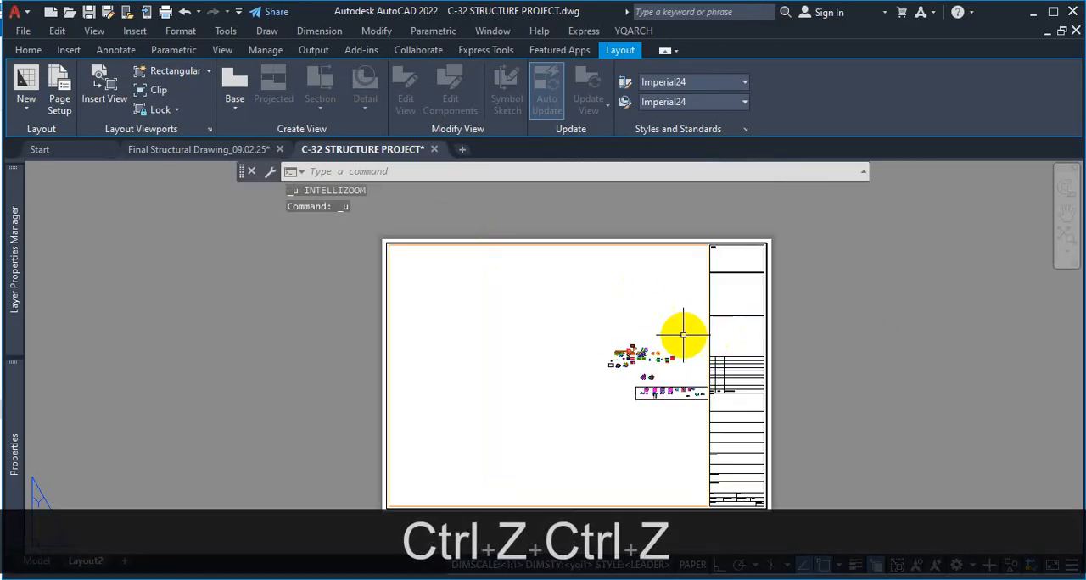
key(ctrl+z)
key(ctrl+z)
key(ctrl+z)
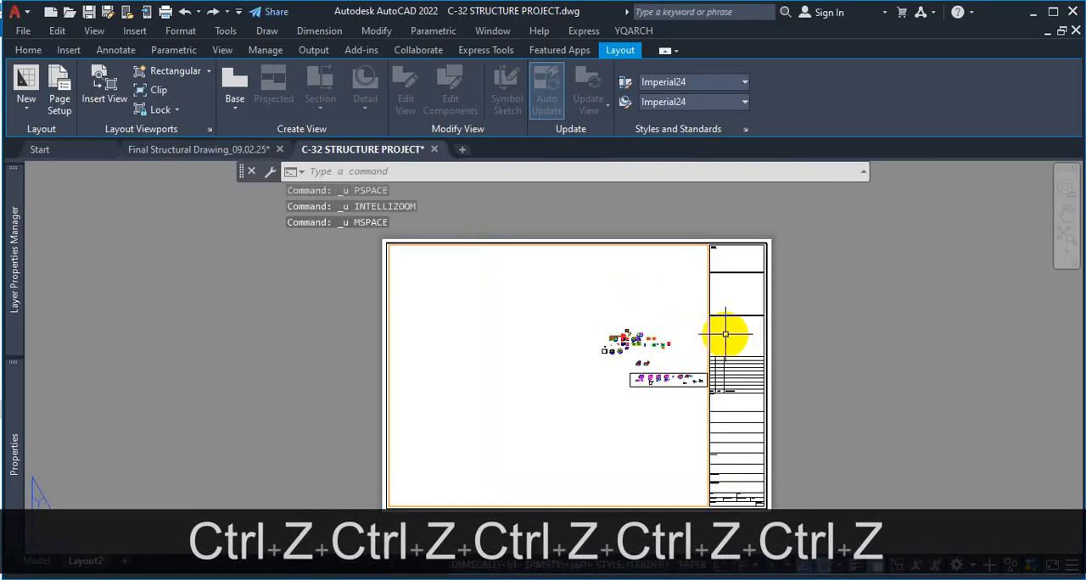
key(ctrl+z)
scroll(702, 217, up, 10)
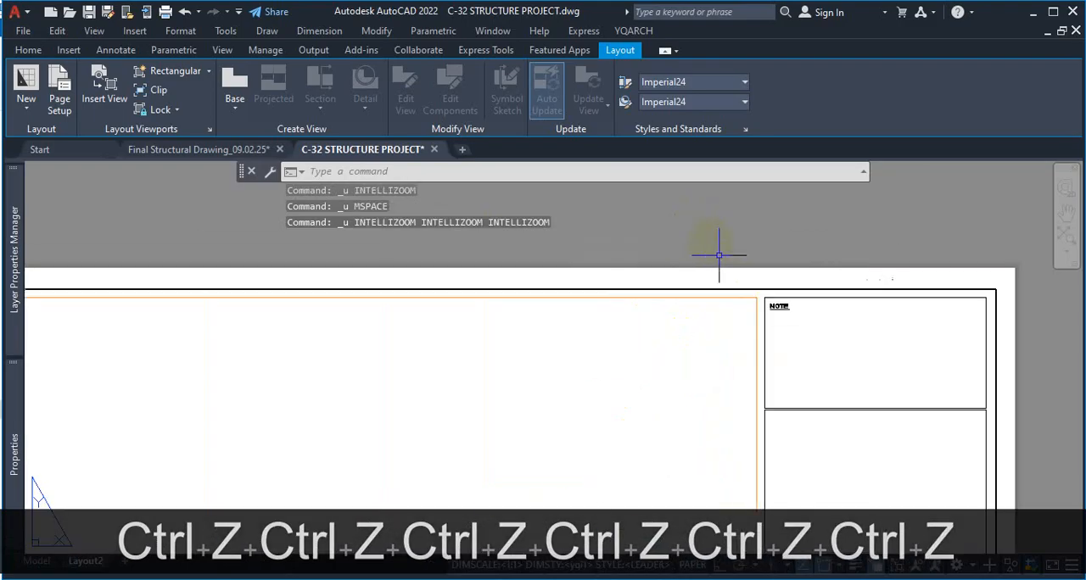
key(ctrl+z)
key(ctrl+z)
key(ctrl+z)
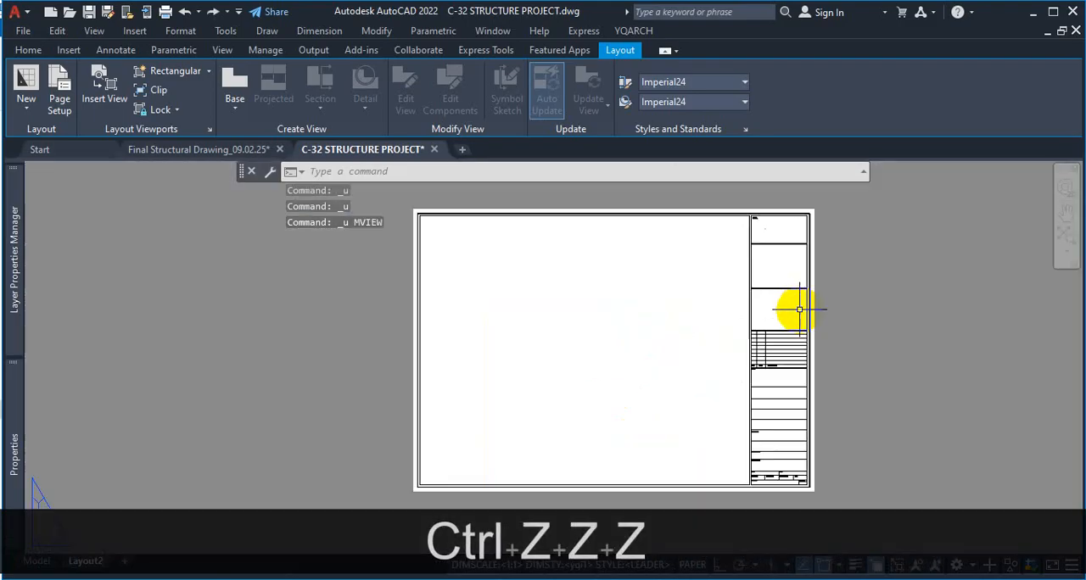
scroll(729, 246, up, 4)
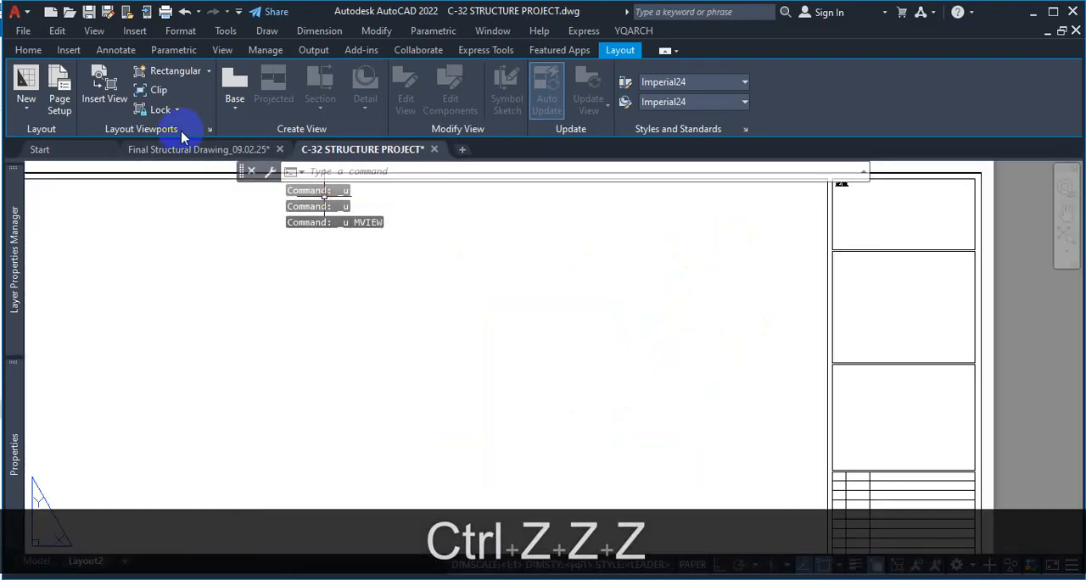
Create a single MVIEW viewport filling the sheet's inner frame, snapping to its upper-left and lower-right corners
text(mv)
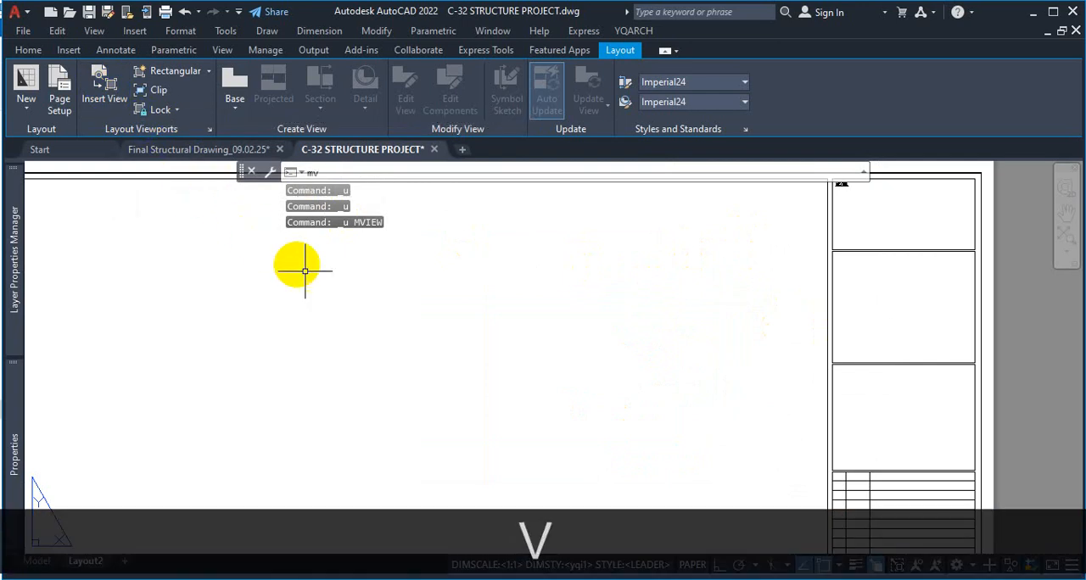
key(space)
scroll(441, 288, down, 5)
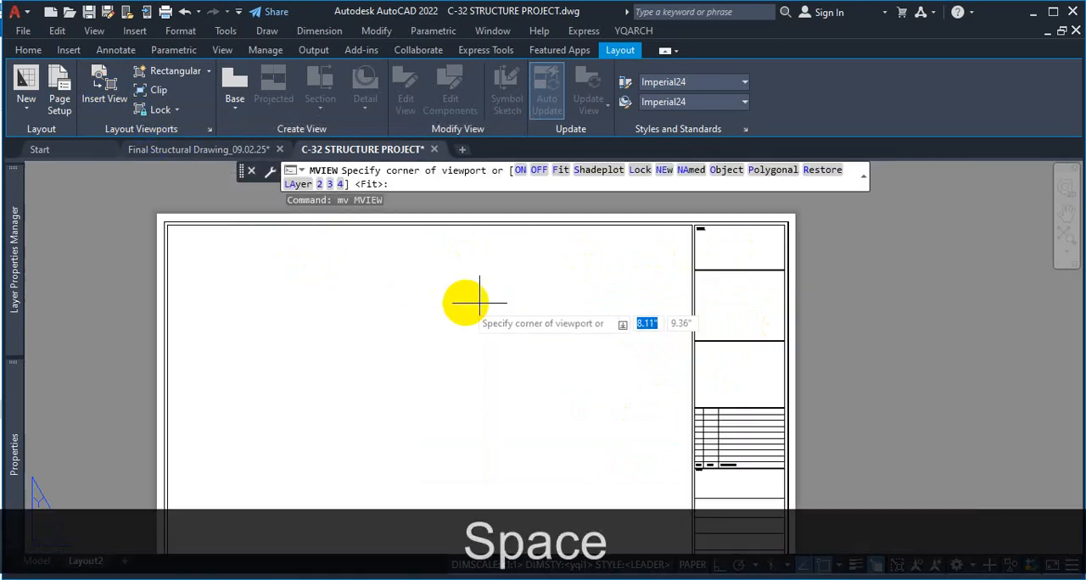
scroll(416, 279, up, 6)
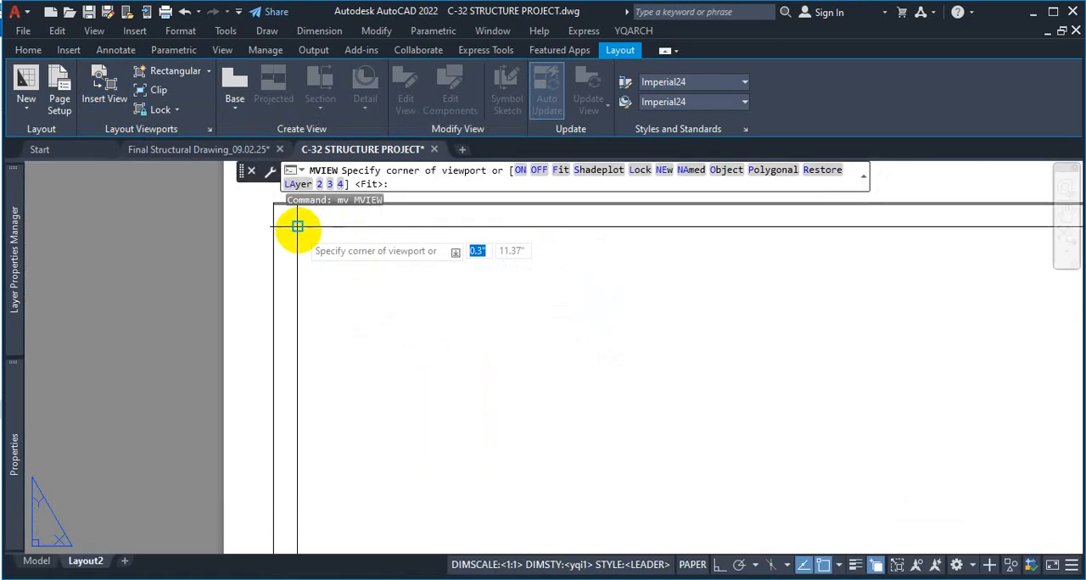
scroll(424, 297, up, 5)
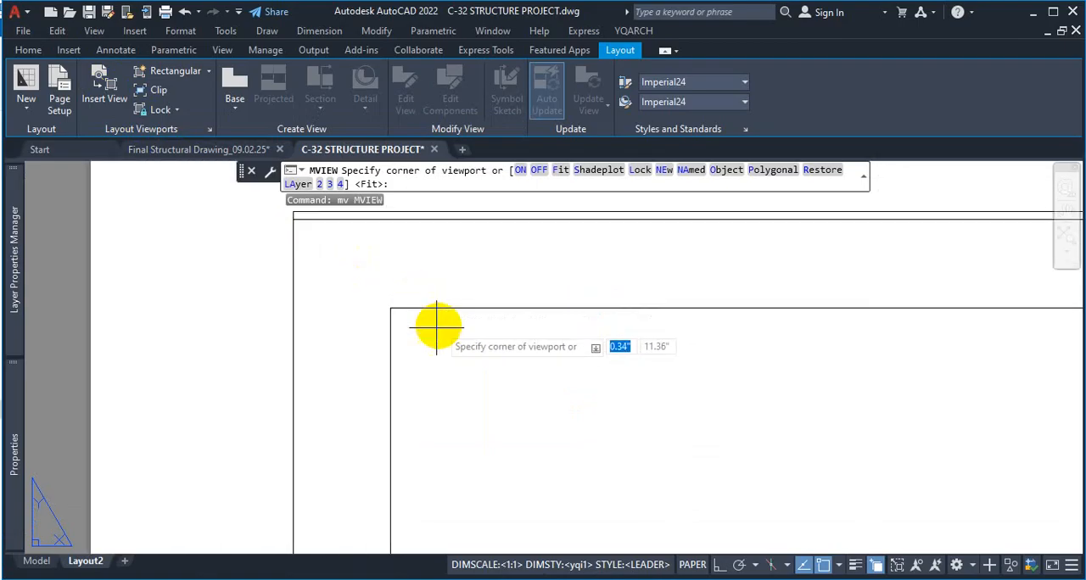
click(390, 308)
scroll(477, 331, down, 5)
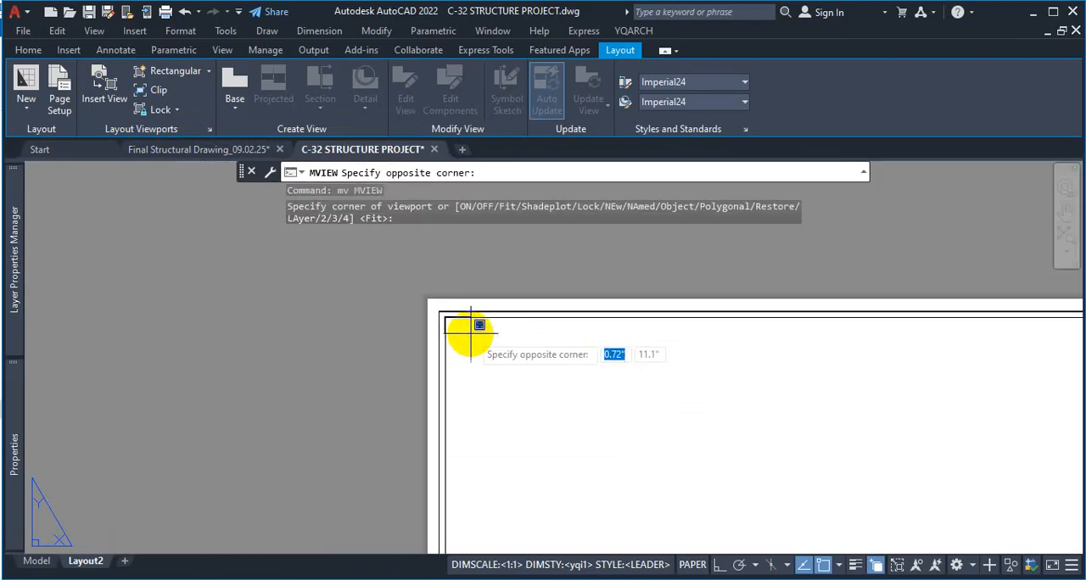
scroll(644, 458, up, 4)
scroll(682, 496, up, 5)
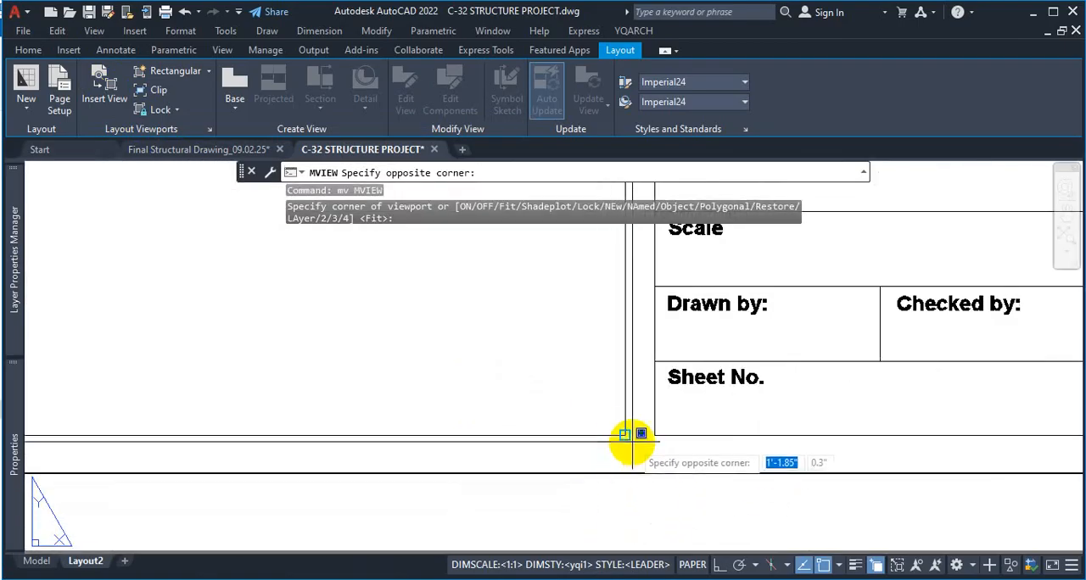
click(622, 435)
scroll(678, 445, down, 6)
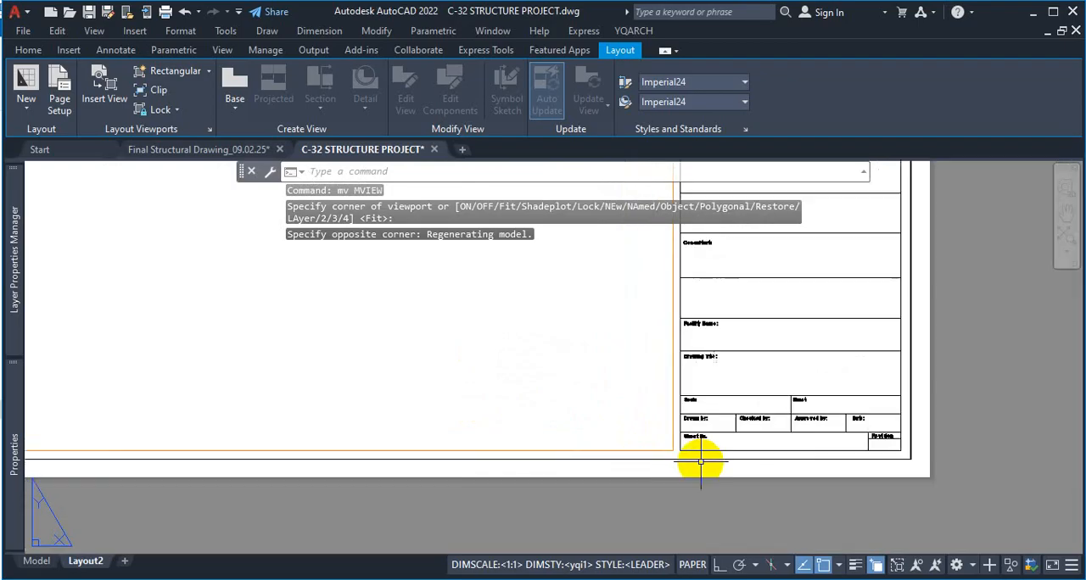
scroll(586, 323, down, 4)
scroll(589, 330, up, 8)
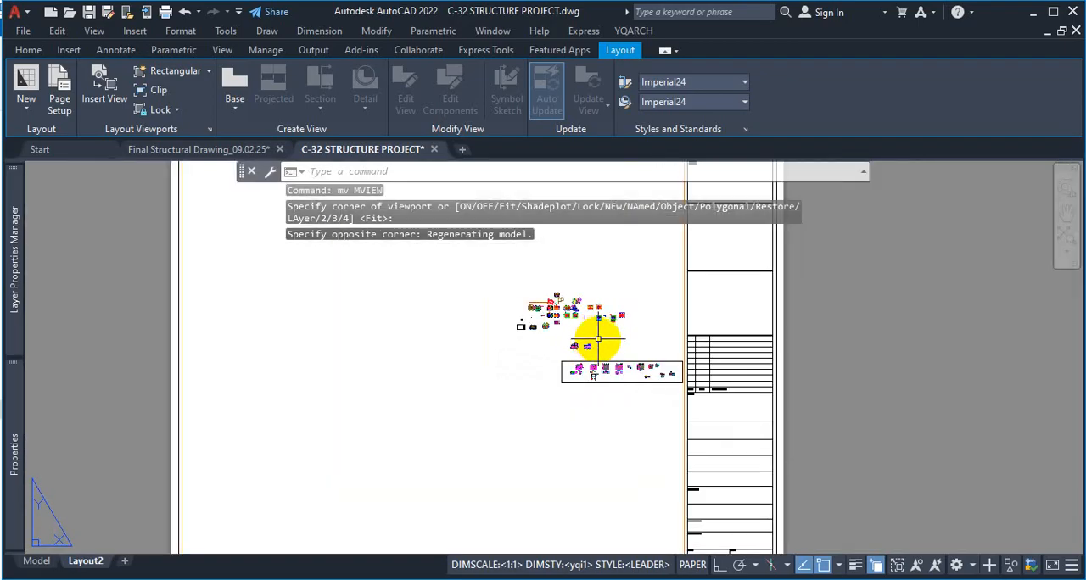
scroll(594, 351, down, 5)
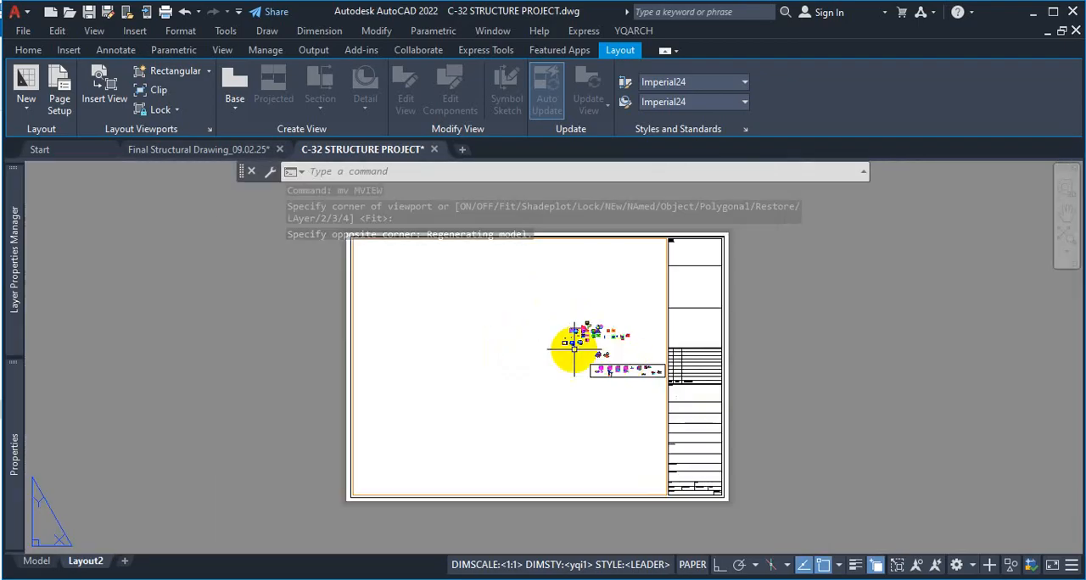
Activate the viewport and enlarge its model view around the framed group of structural drawings
scroll(582, 351, up, 3)
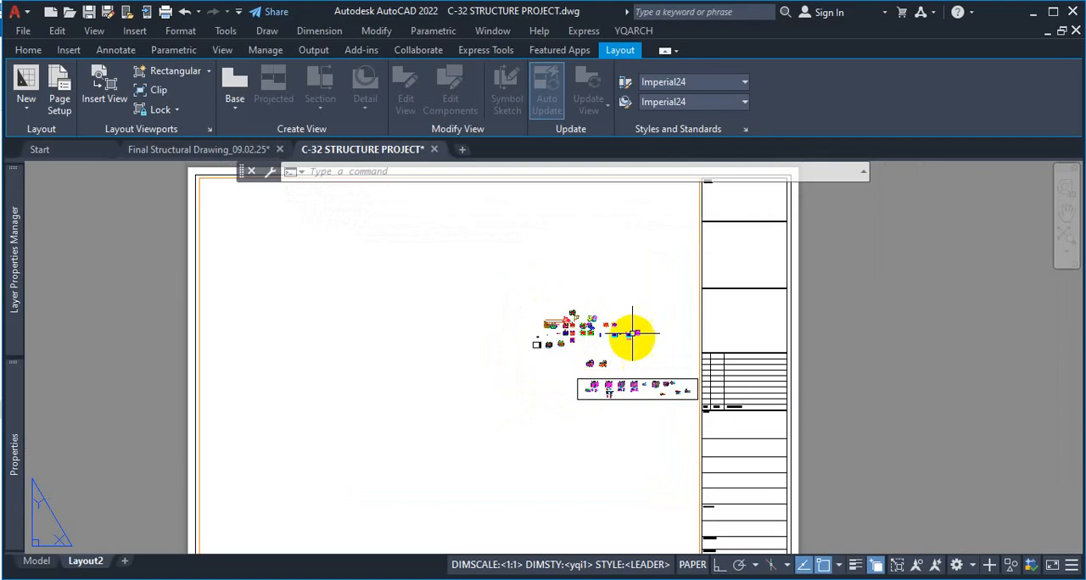
double_click(612, 422)
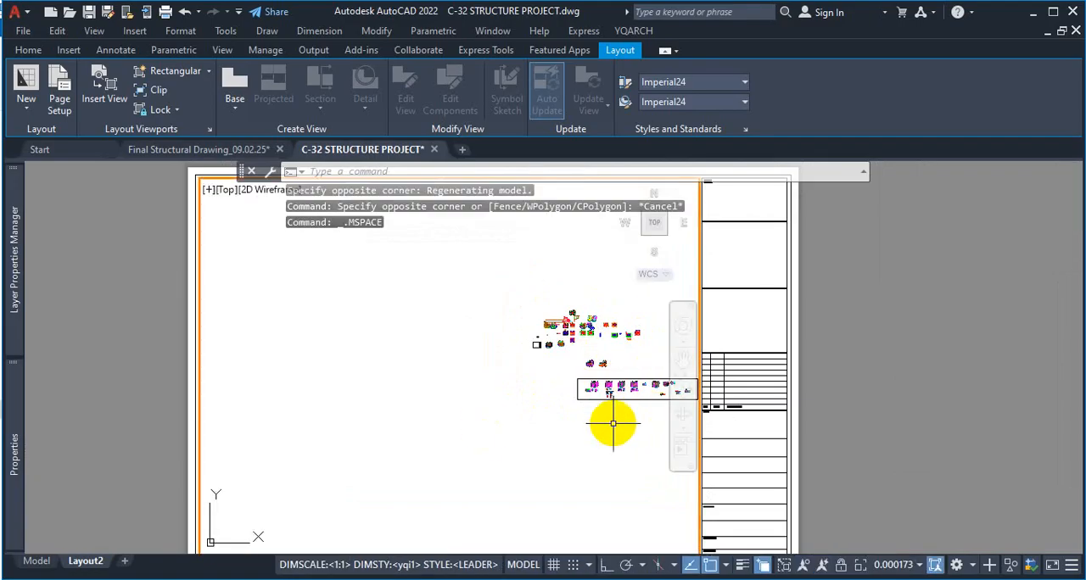
scroll(483, 400, down, 4)
scroll(526, 418, up, 10)
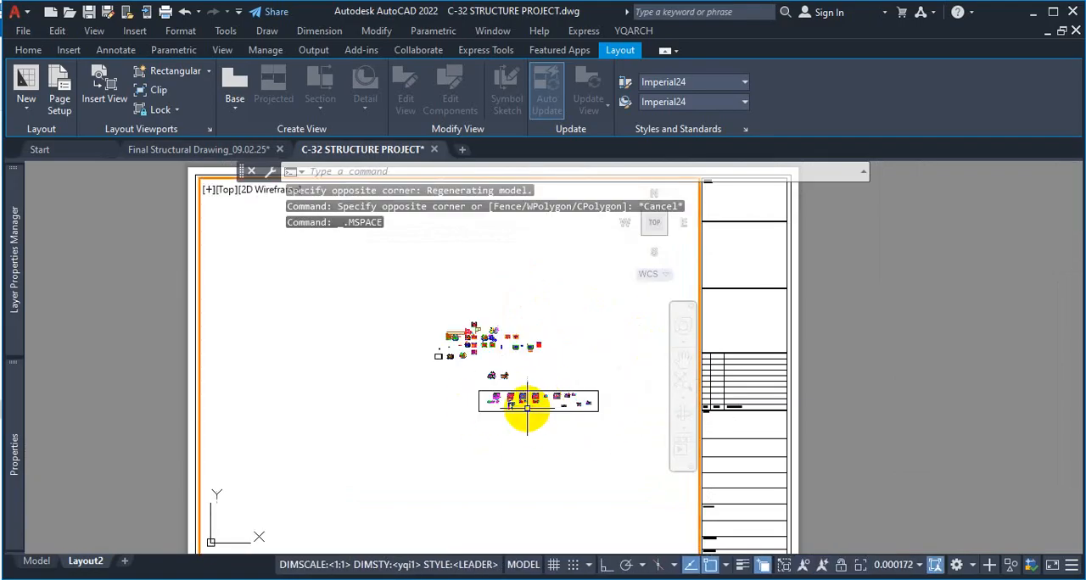
scroll(495, 365, up, 4)
scroll(536, 361, down, 4)
scroll(497, 361, up, 4)
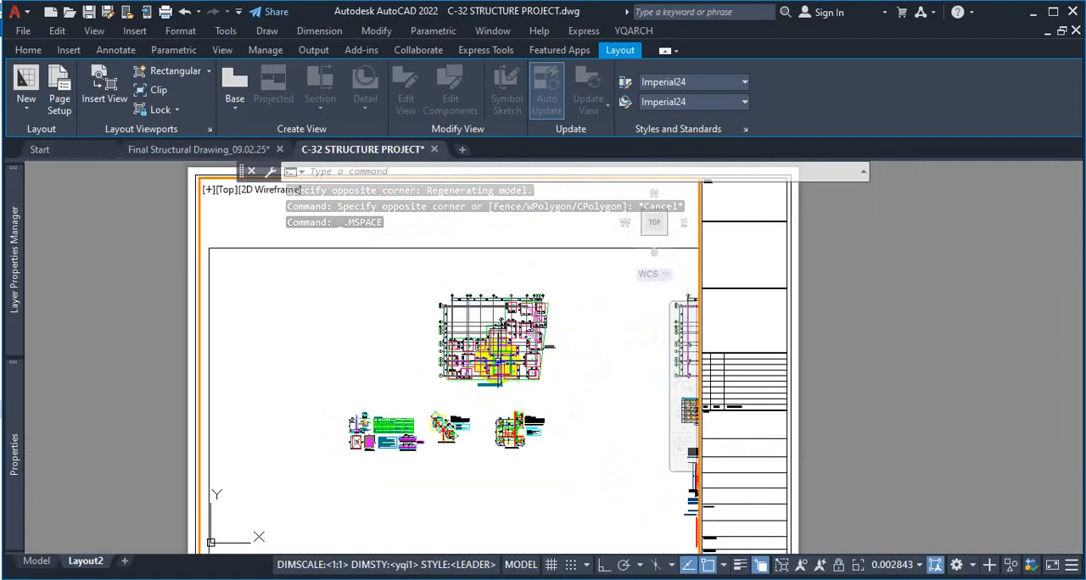
scroll(500, 361, down, 4)
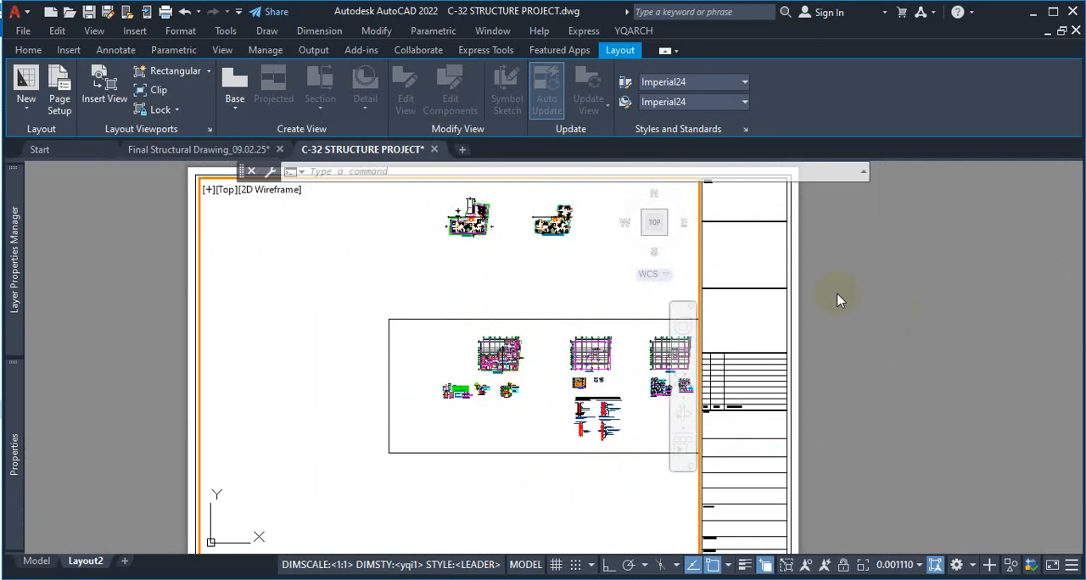
Return to paper space and examine how the drawings sit in the viewport beside the title block
double_click(869, 301)
scroll(782, 306, down, 3)
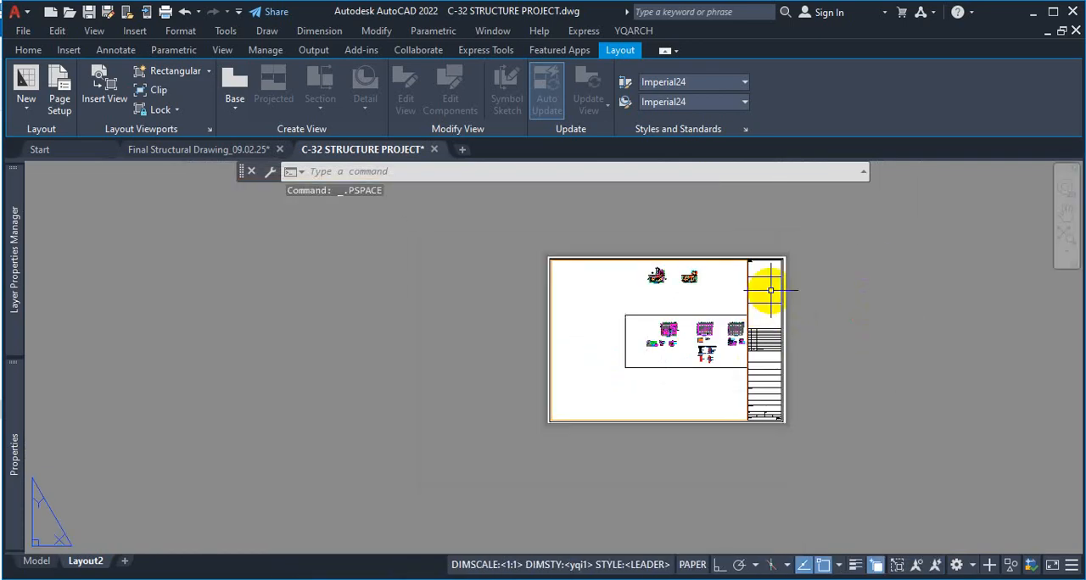
scroll(781, 293, up, 2)
scroll(781, 293, up, 2)
scroll(775, 291, down, 2)
scroll(812, 374, up, 2)
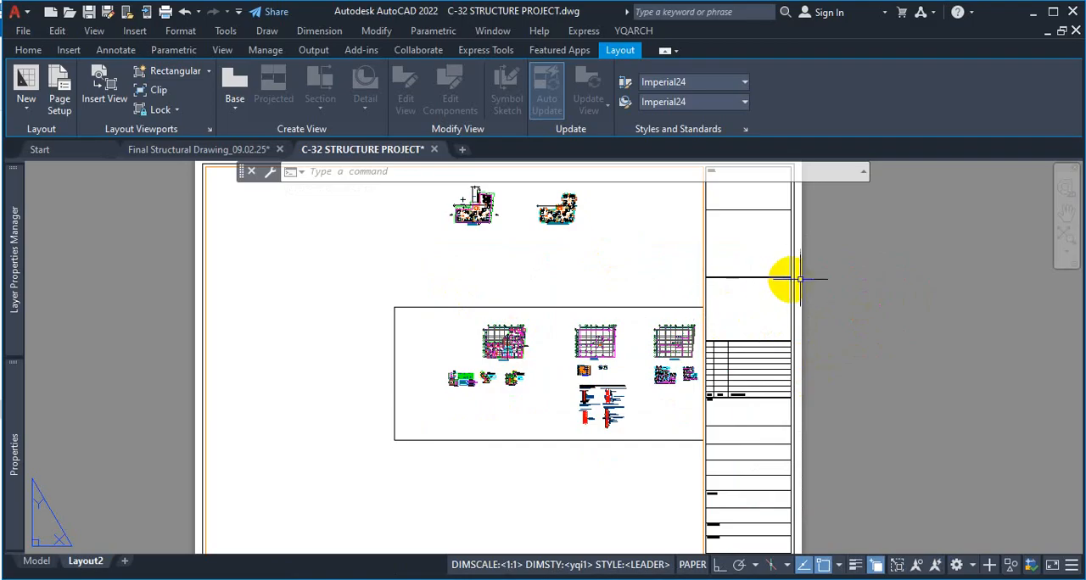
scroll(810, 279, down, 2)
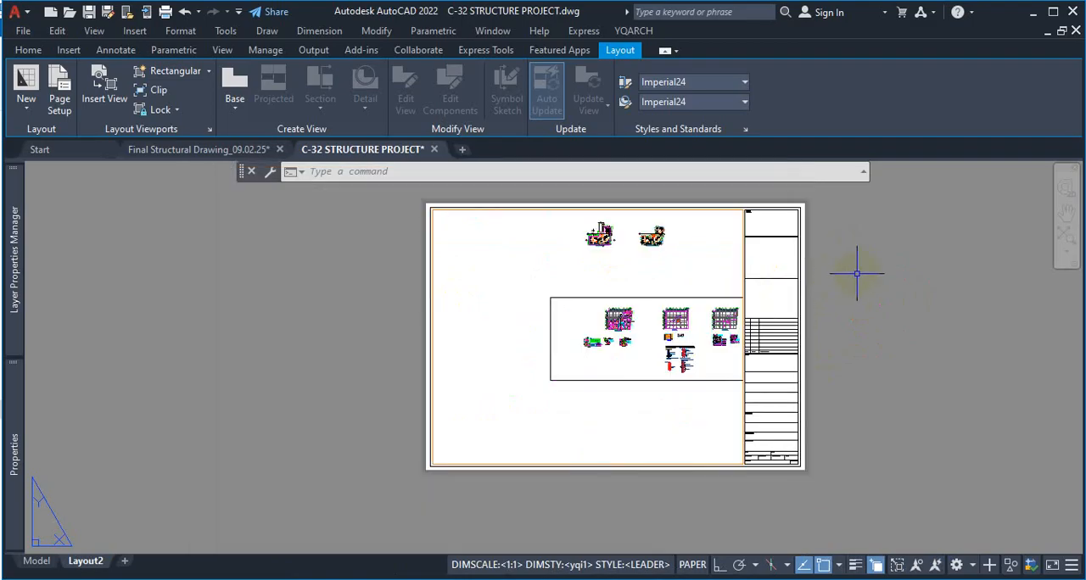
scroll(855, 272, up, 2)
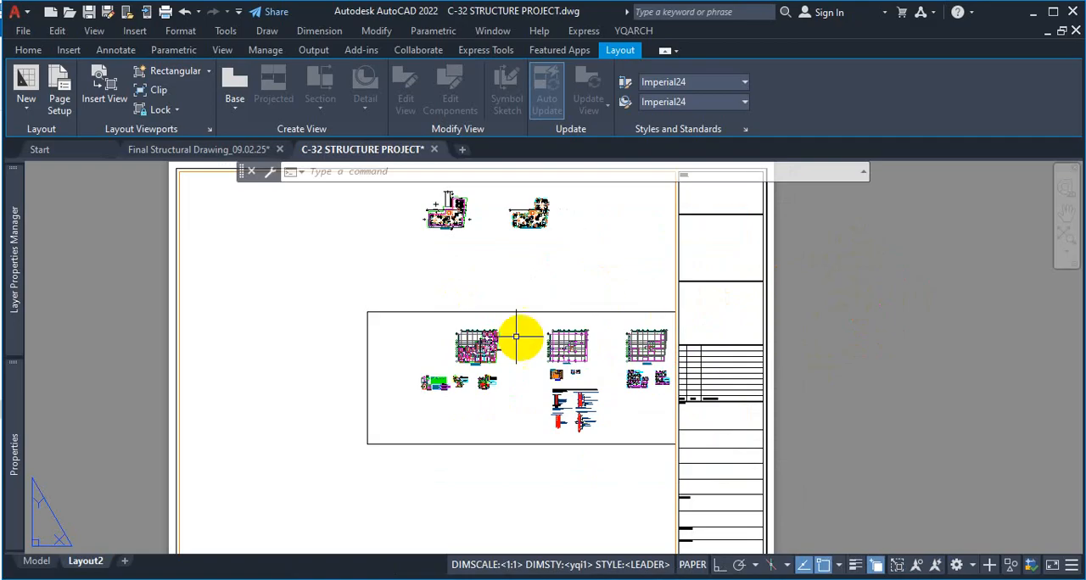
Collapse the ribbon to its tab names only, giving the Layout2 sheet more display area
click(665, 53)
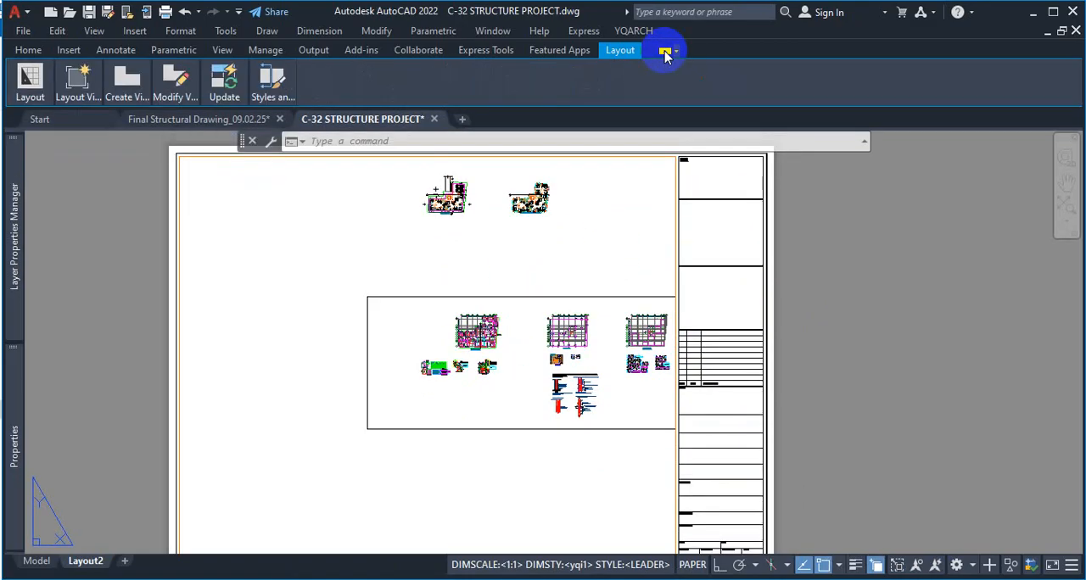
click(665, 53)
scroll(890, 262, down, 2)
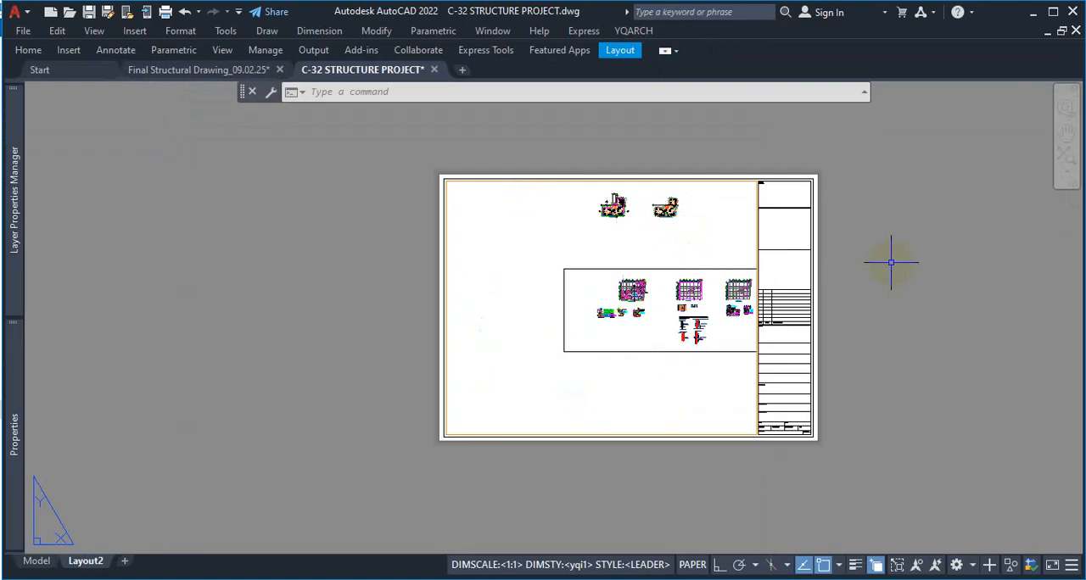
scroll(860, 316, up, 2)
scroll(871, 231, down, 2)
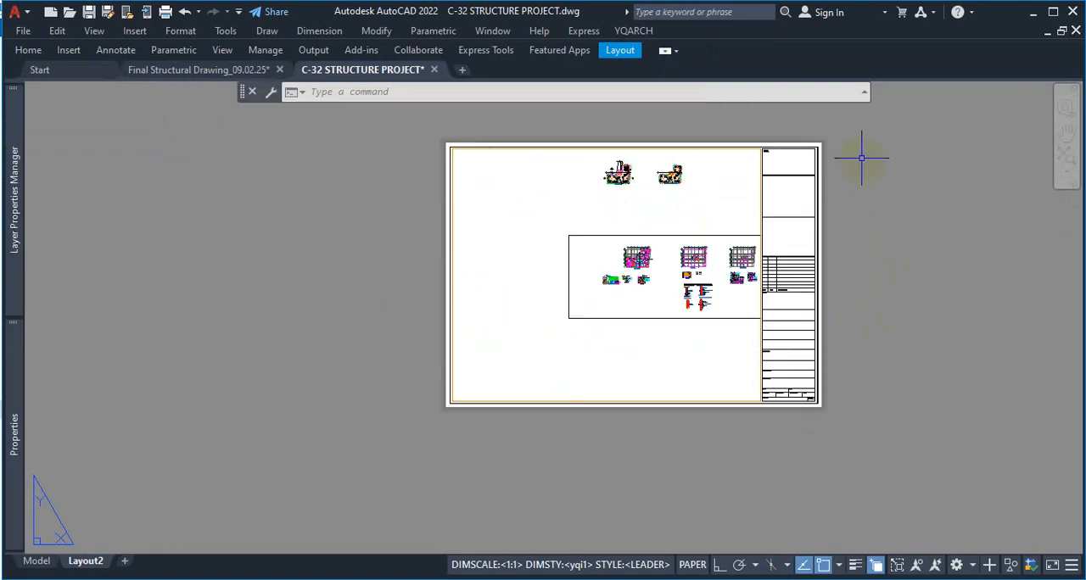
scroll(861, 158, up, 2)
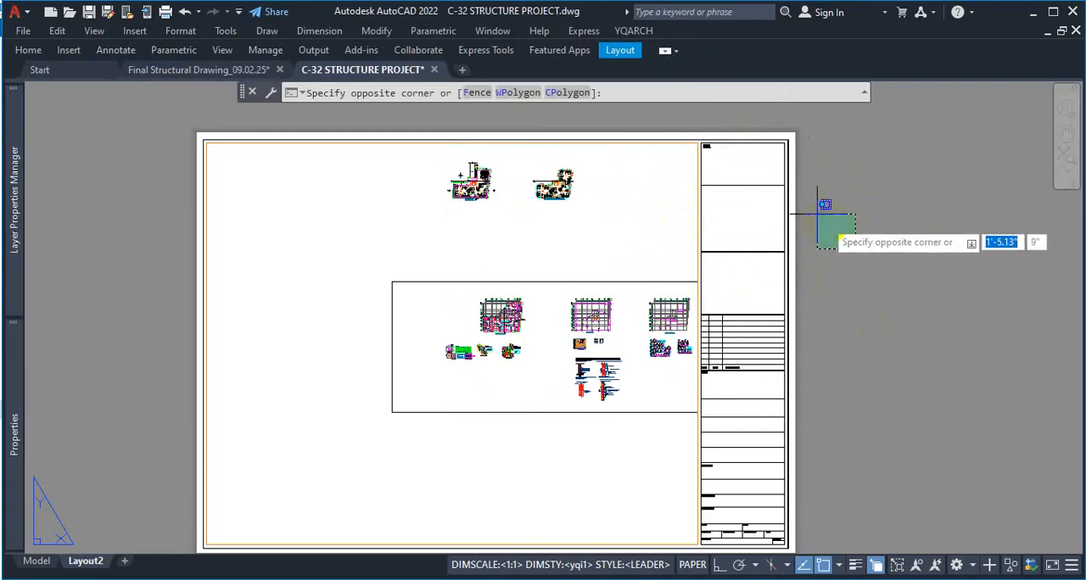
click(882, 225)
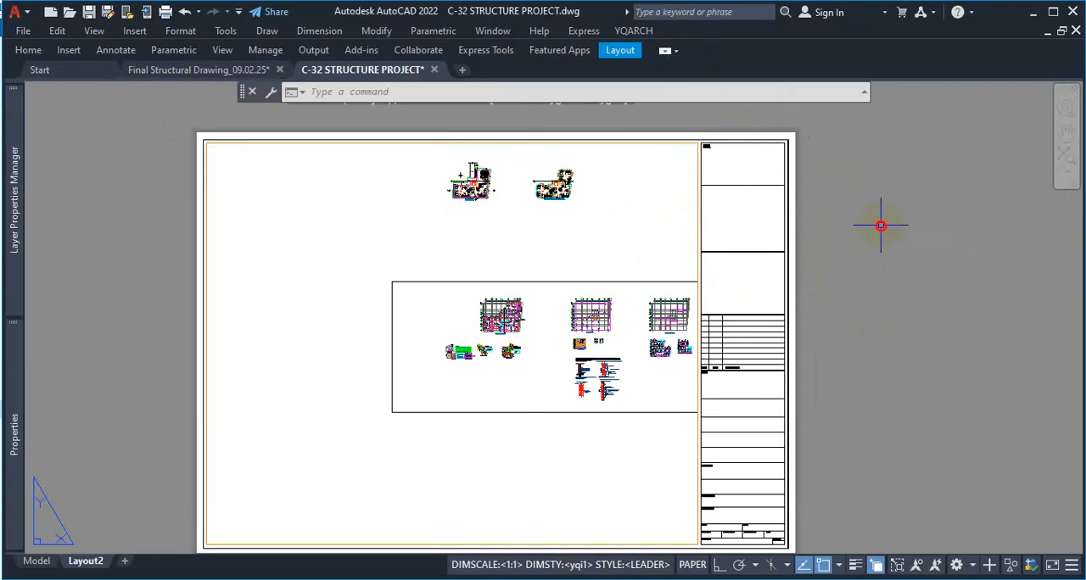
Activate the viewport and frame the ground floor plan inside it
double_click(503, 230)
scroll(528, 267, down, 5)
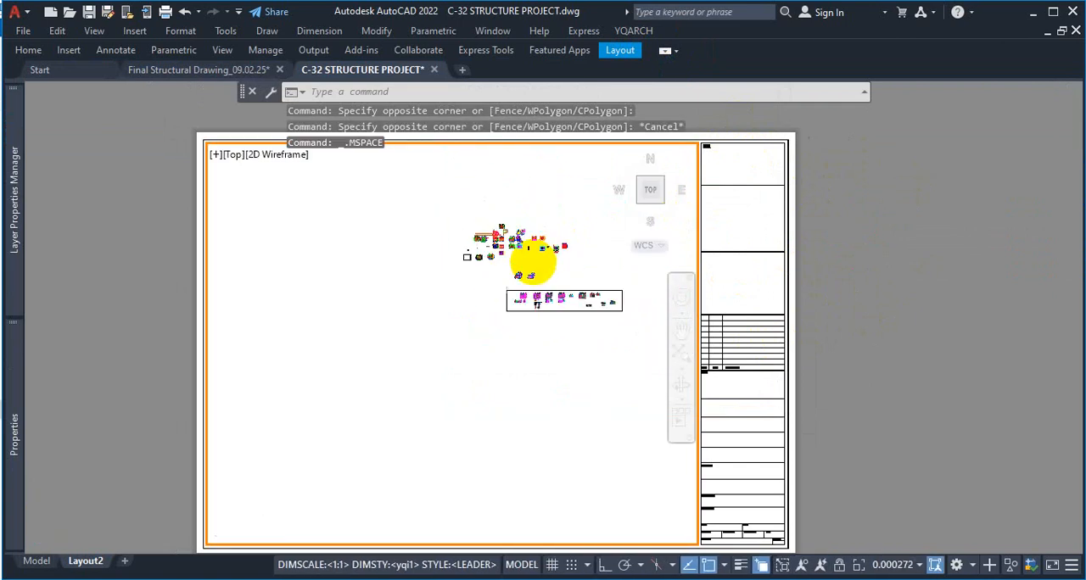
scroll(606, 388, up, 8)
scroll(480, 347, down, 5)
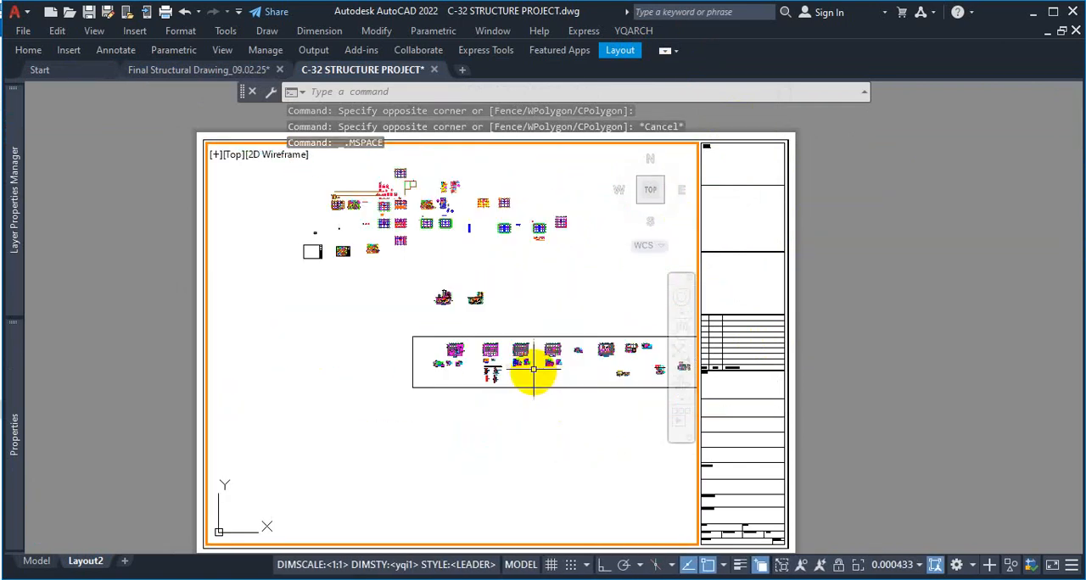
scroll(437, 288, up, 6)
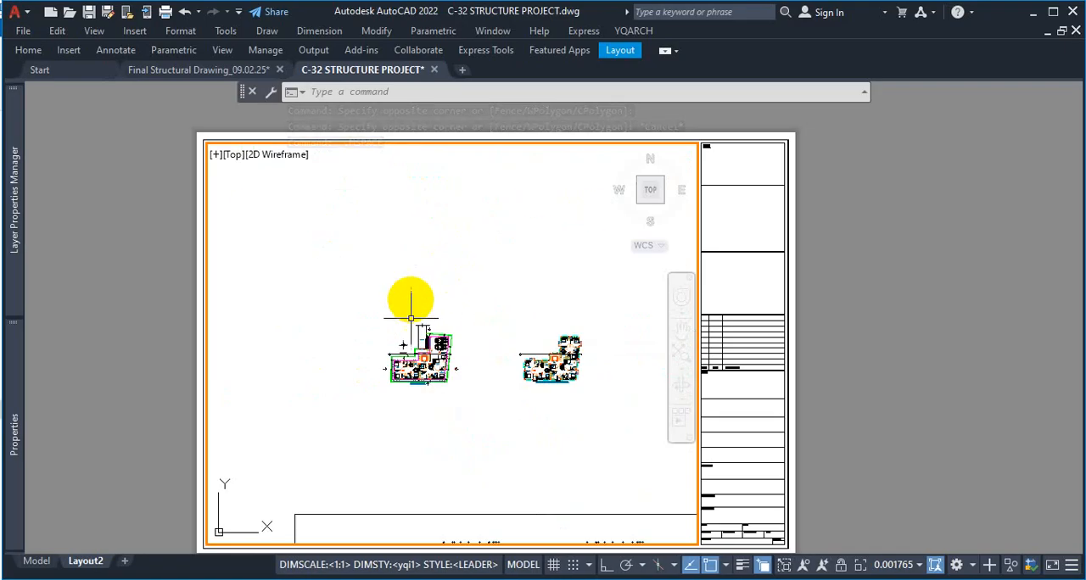
scroll(398, 310, up, 4)
scroll(484, 352, down, 4)
scroll(476, 421, up, 3)
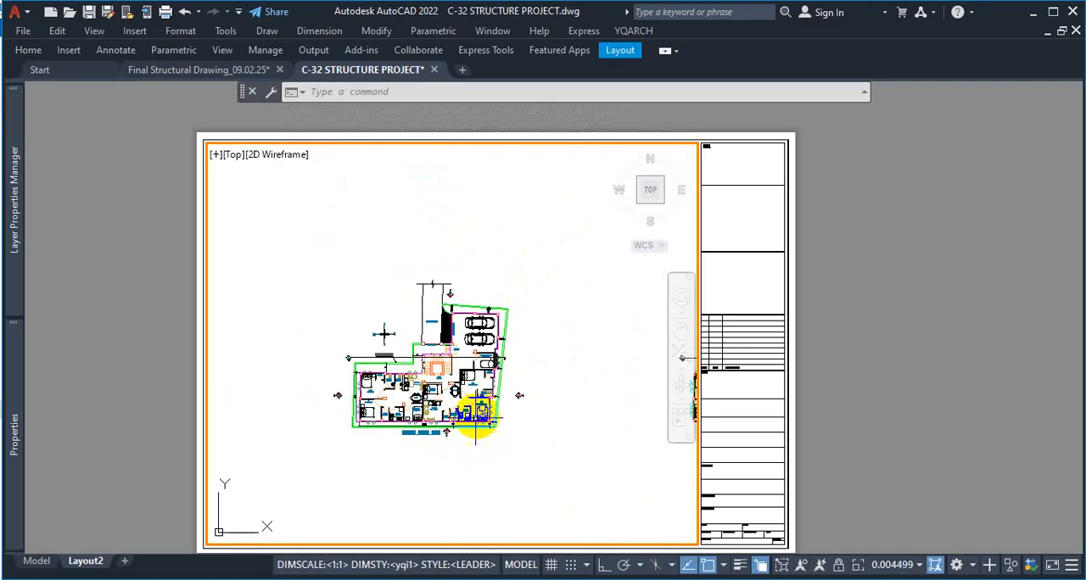
scroll(487, 368, up, 4)
scroll(376, 310, down, 3)
scroll(361, 296, up, 2)
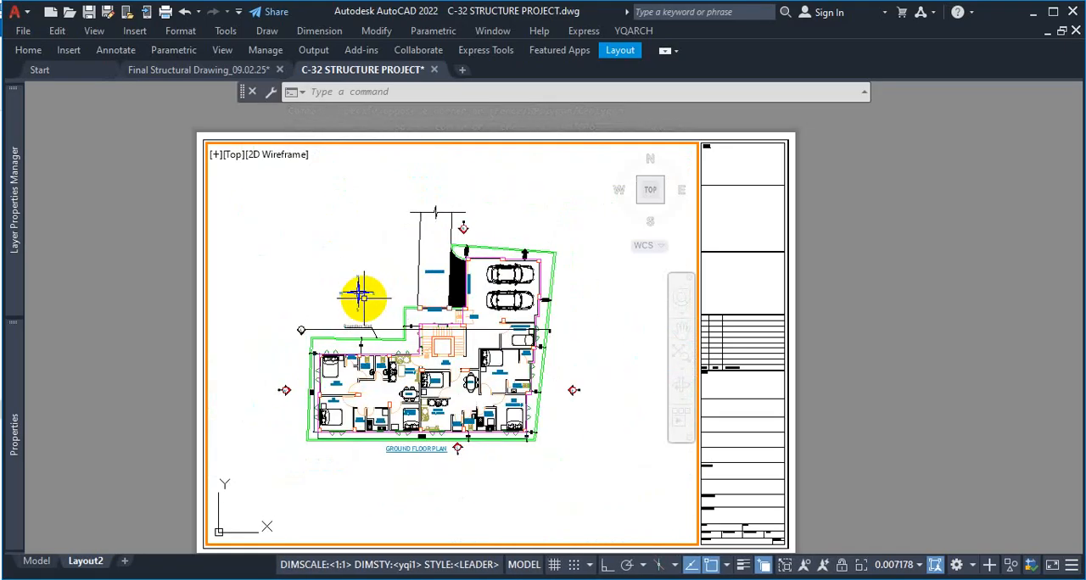
scroll(373, 302, up, 2)
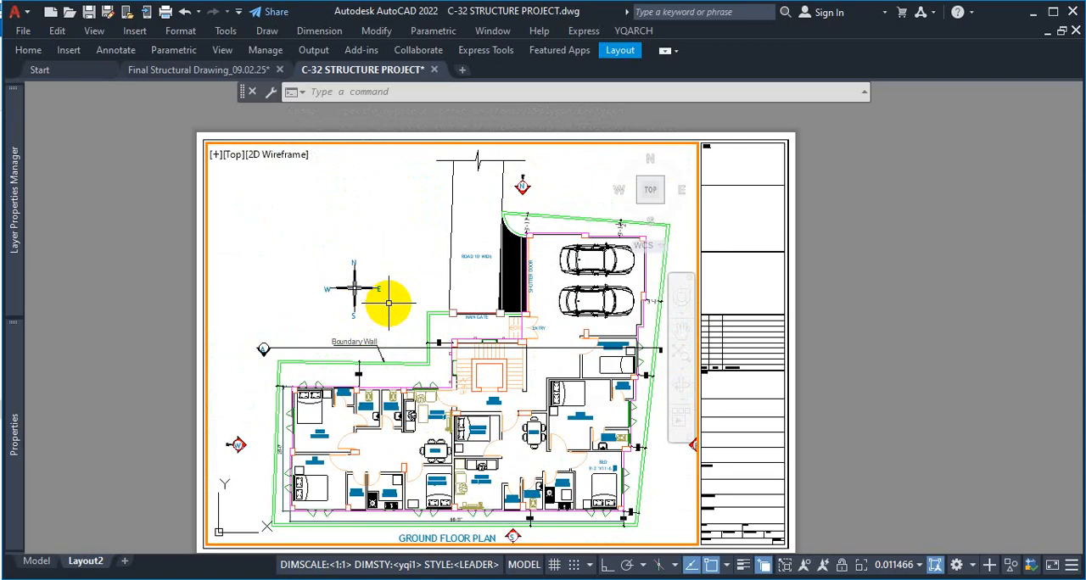
scroll(391, 300, down, 3)
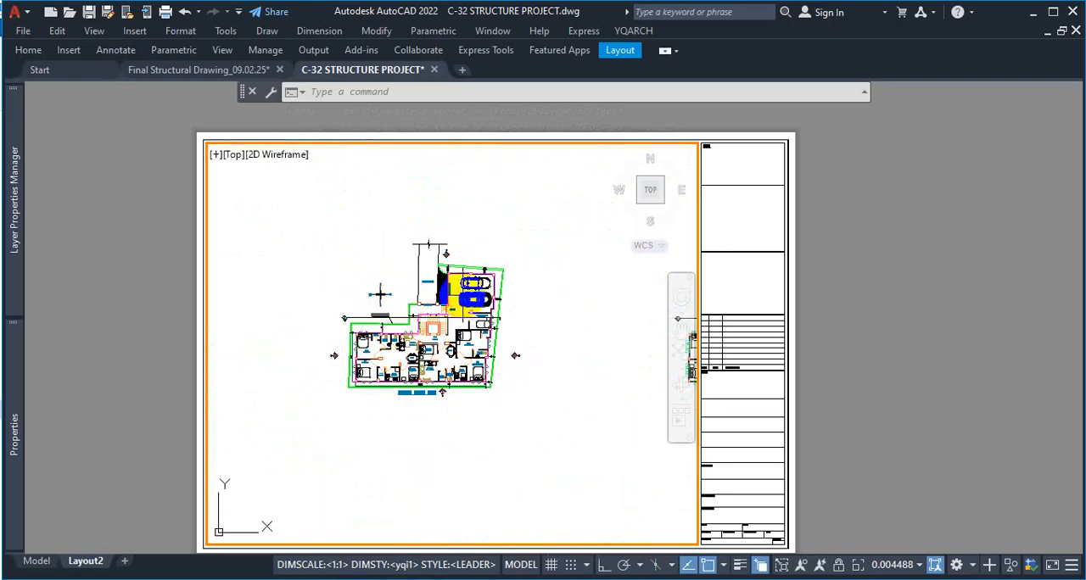
scroll(399, 289, up, 4)
scroll(398, 284, down, 4)
scroll(407, 308, up, 2)
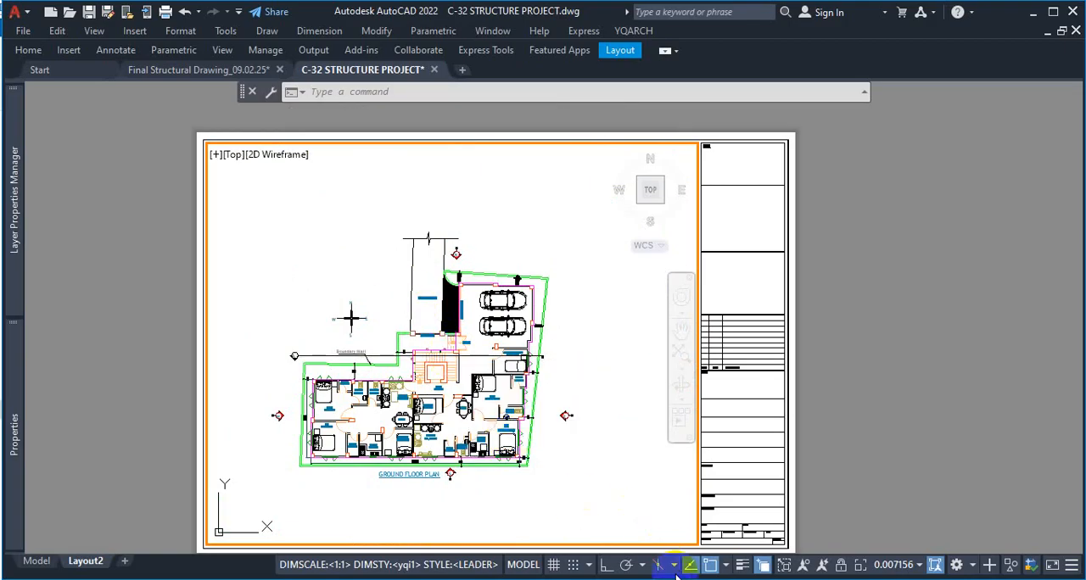
Switch to model space and examine the ground floor plan there
click(41, 560)
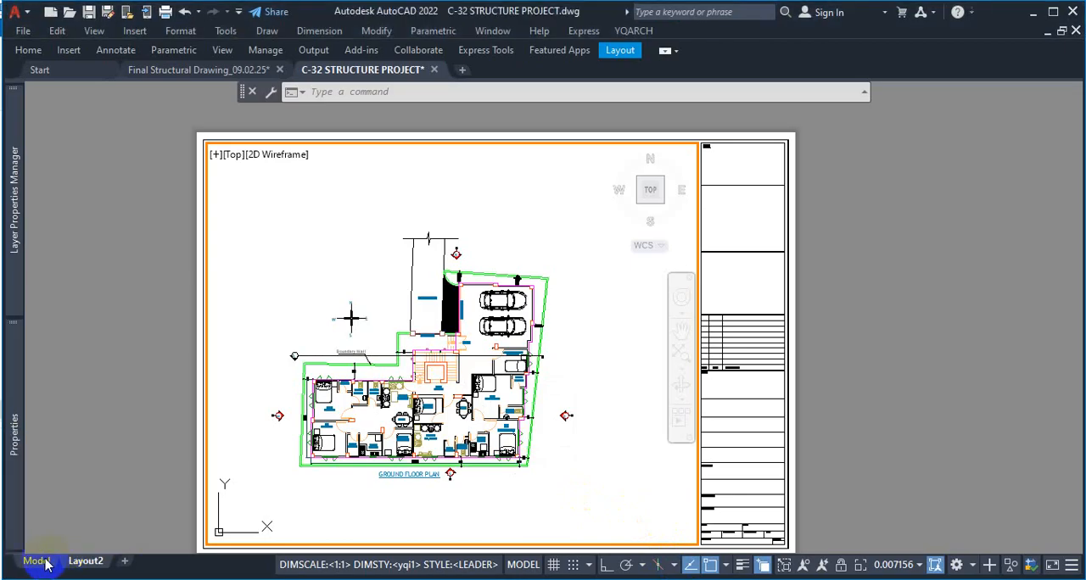
scroll(654, 314, up, 8)
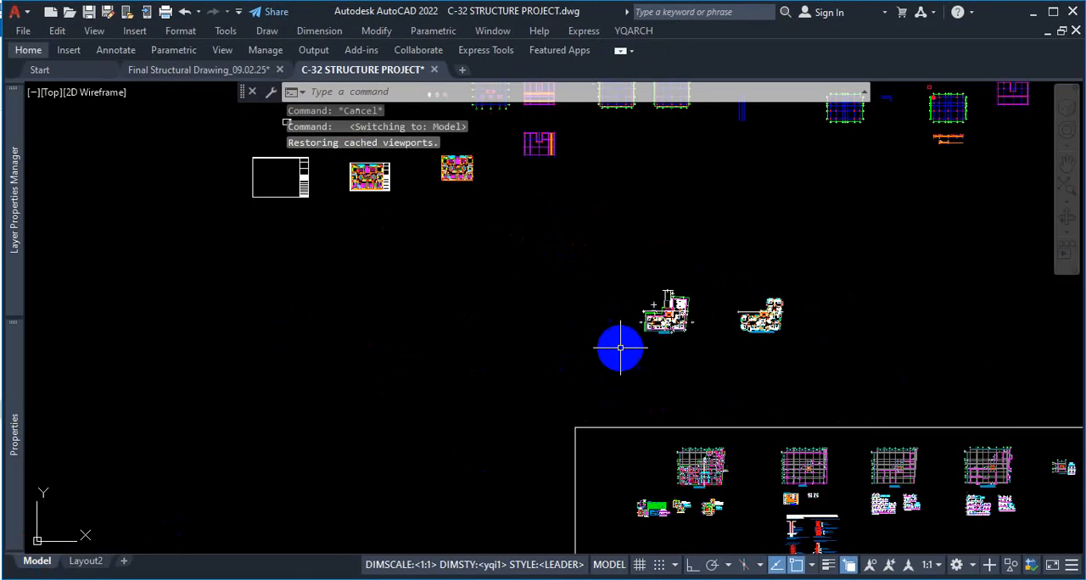
scroll(687, 225, up, 5)
scroll(477, 260, down, 9)
scroll(619, 277, up, 12)
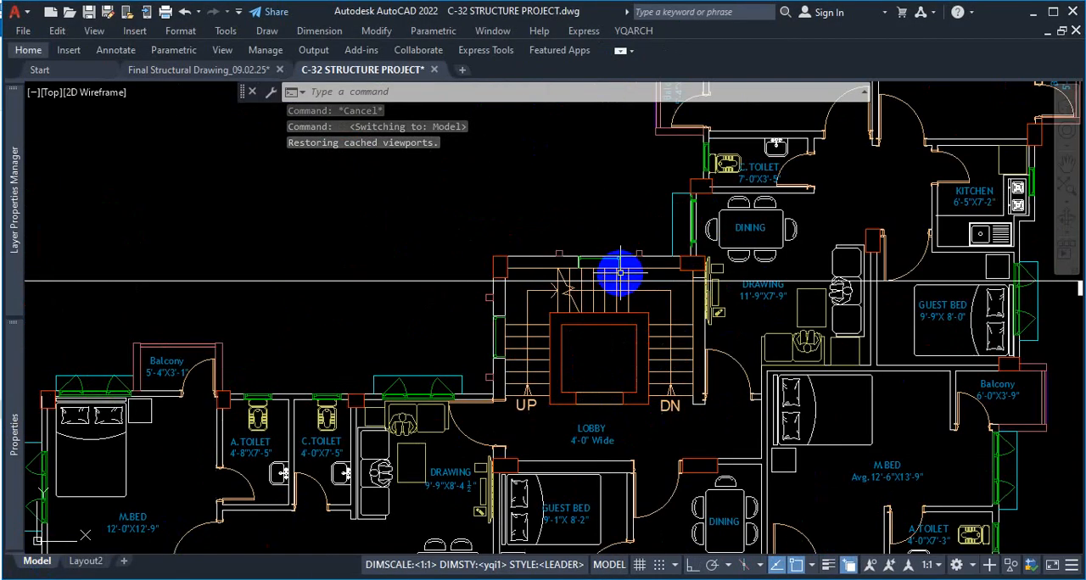
scroll(691, 291, down, 8)
scroll(359, 308, up, 6)
scroll(473, 291, down, 7)
scroll(598, 257, up, 6)
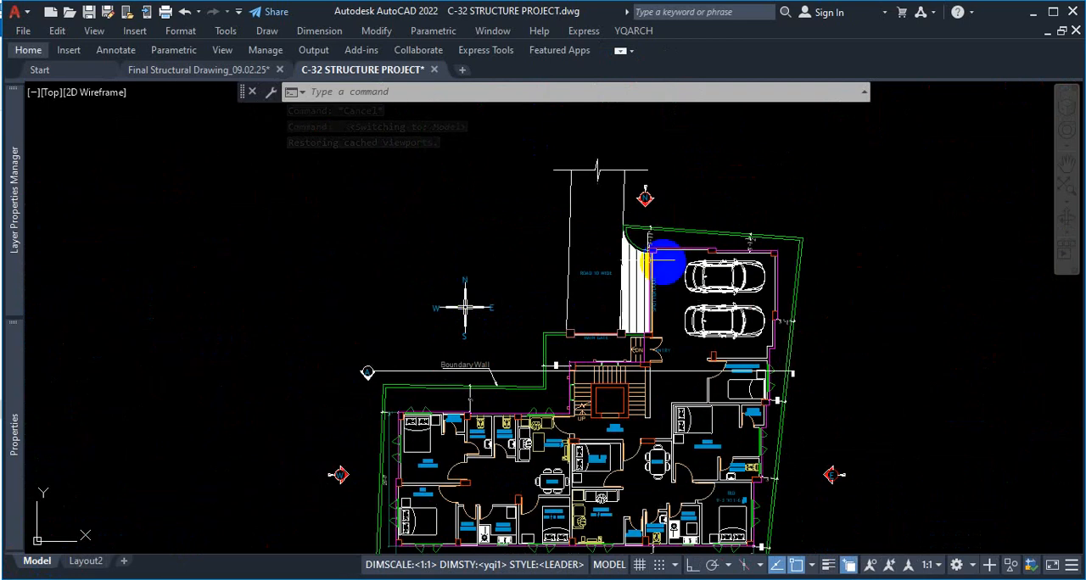
scroll(594, 289, down, 3)
scroll(475, 255, up, 3)
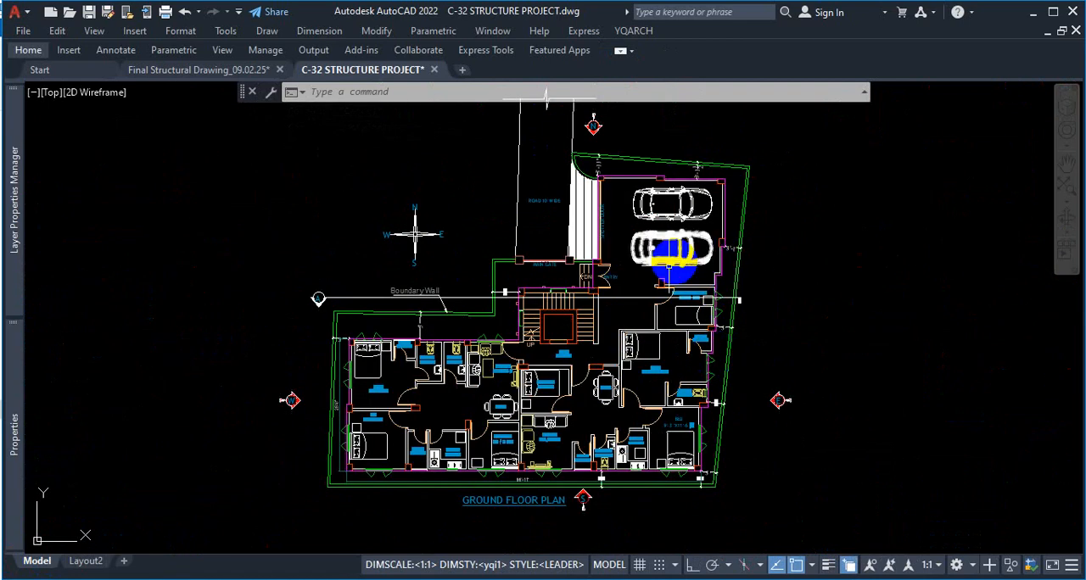
Return to Layout2 and enlarge the ground floor plan within the active viewport
click(91, 563)
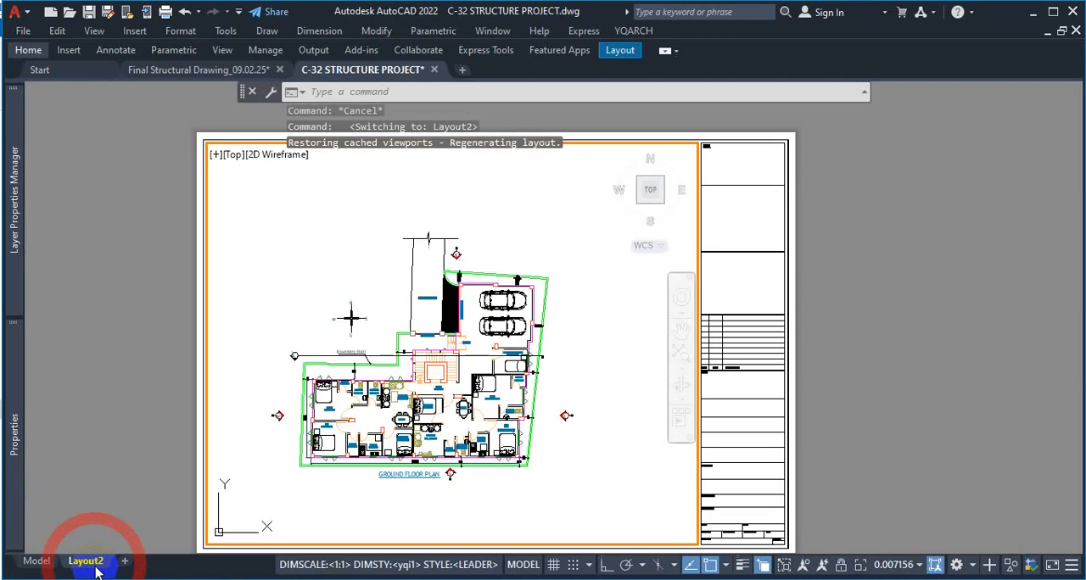
scroll(542, 356, down, 5)
scroll(547, 349, up, 3)
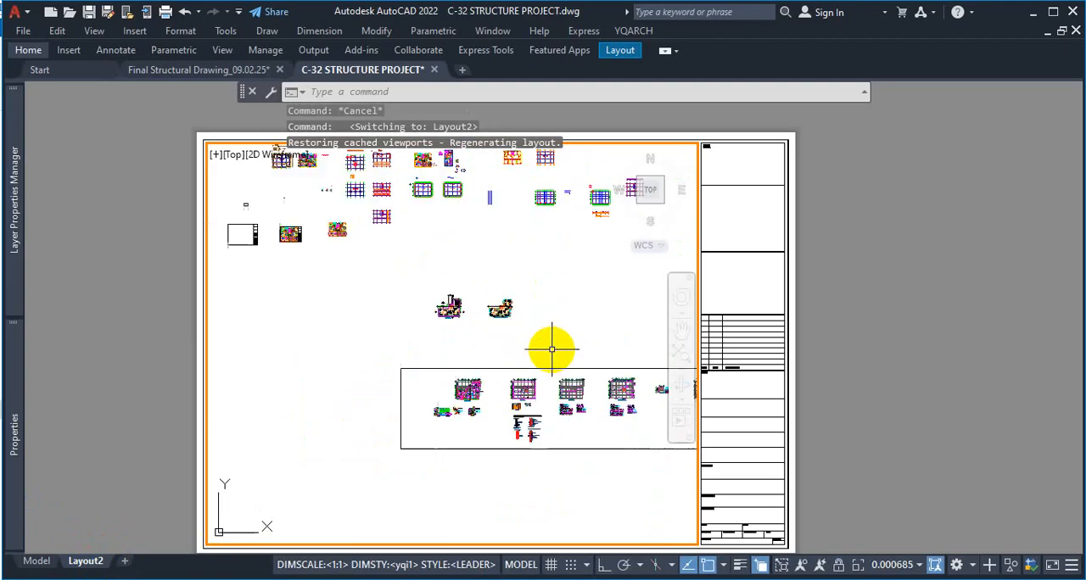
scroll(553, 359, down, 5)
scroll(557, 363, up, 3)
scroll(463, 347, up, 2)
scroll(462, 347, up, 6)
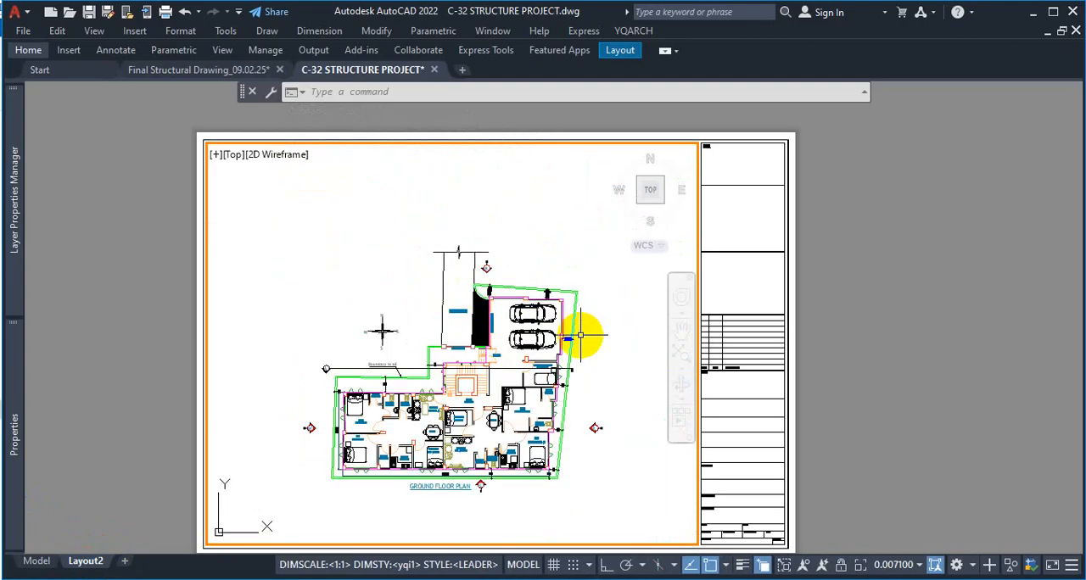
scroll(587, 341, down, 2)
scroll(557, 242, up, 3)
scroll(594, 286, down, 3)
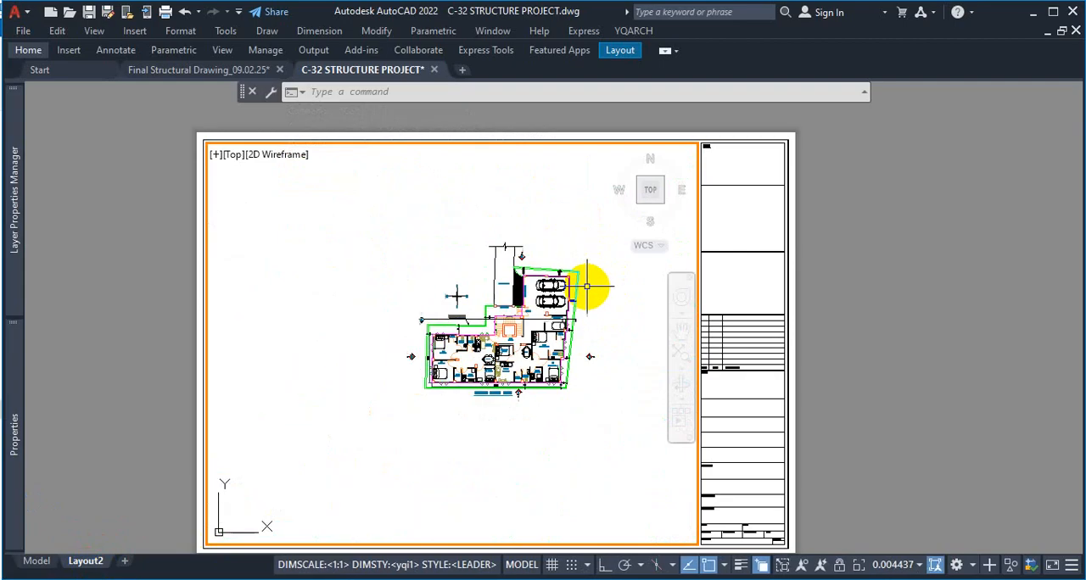
scroll(597, 250, up, 2)
scroll(589, 251, up, 2)
scroll(577, 246, down, 2)
scroll(611, 249, up, 2)
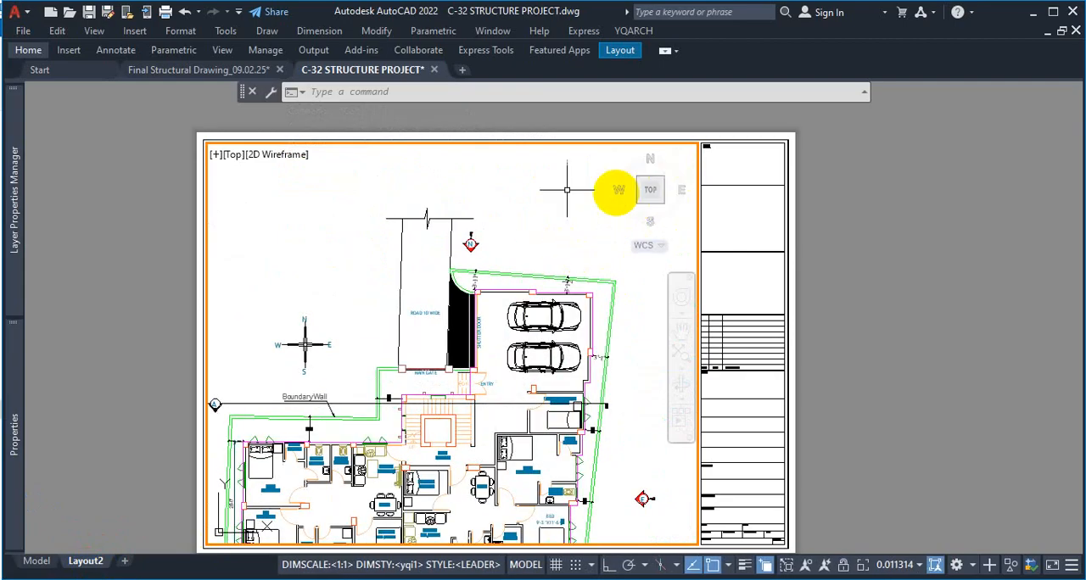
Turn off the ViewCube and navigation bar display in the Layout2 viewport
click(37, 563)
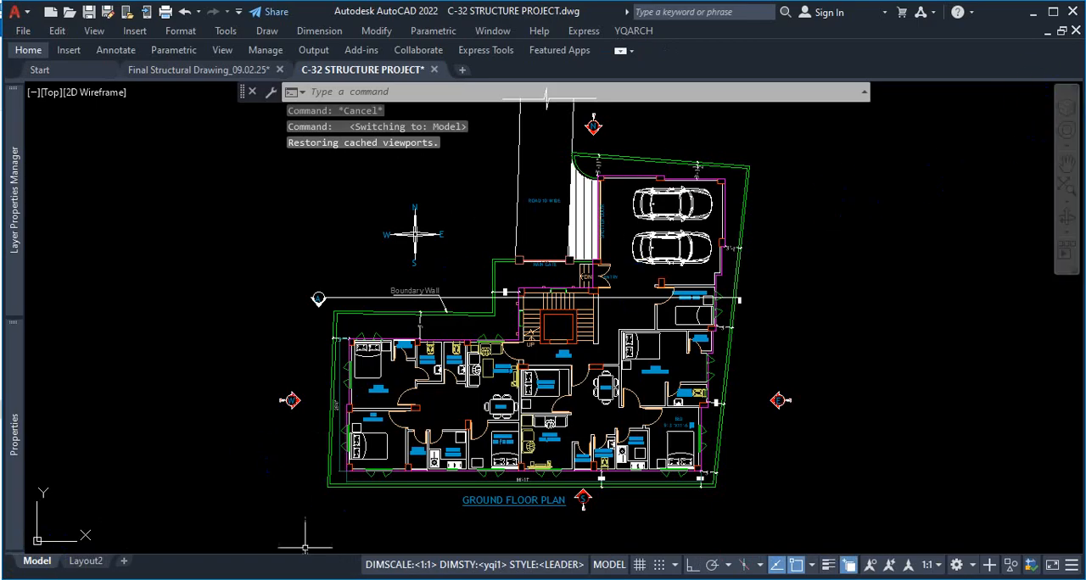
click(86, 562)
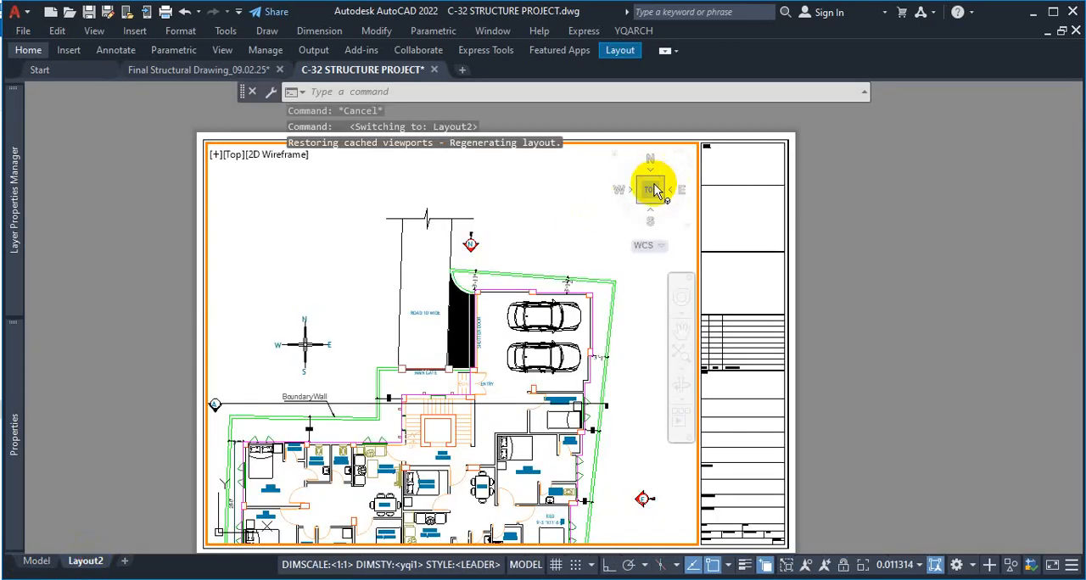
click(94, 33)
click(94, 32)
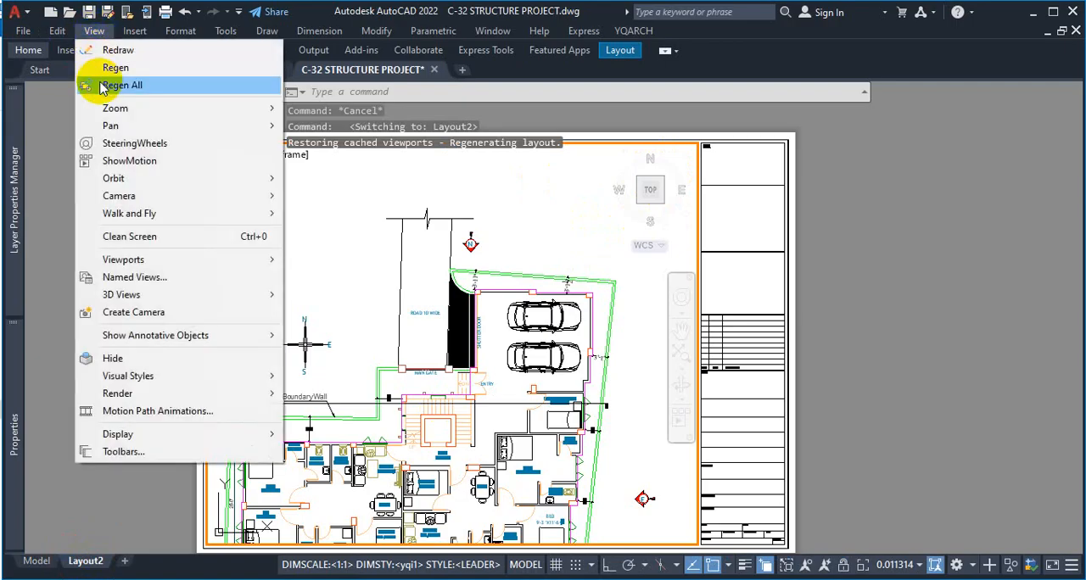
click(67, 50)
click(223, 51)
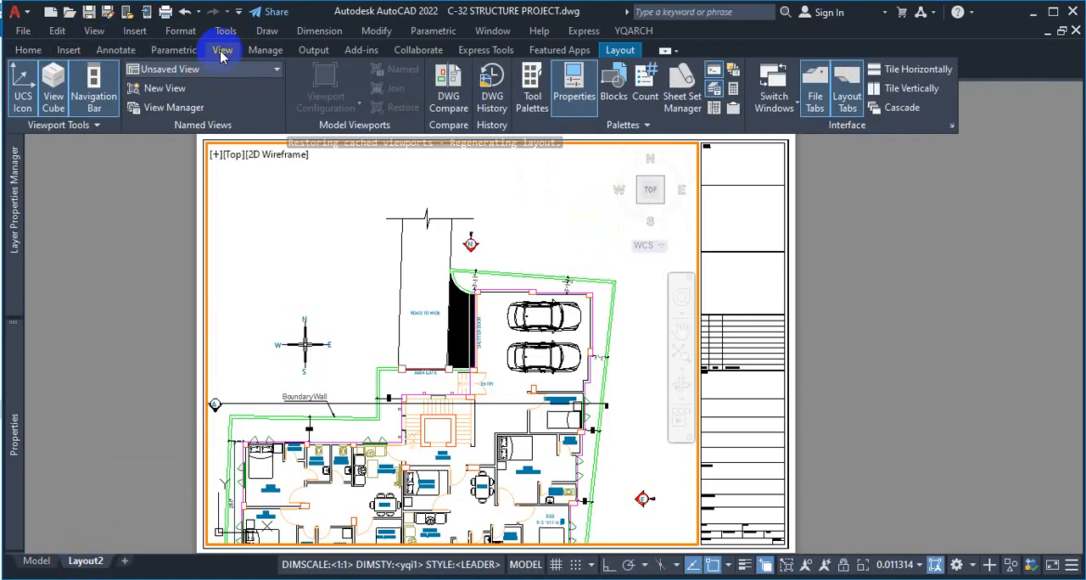
click(53, 85)
click(93, 85)
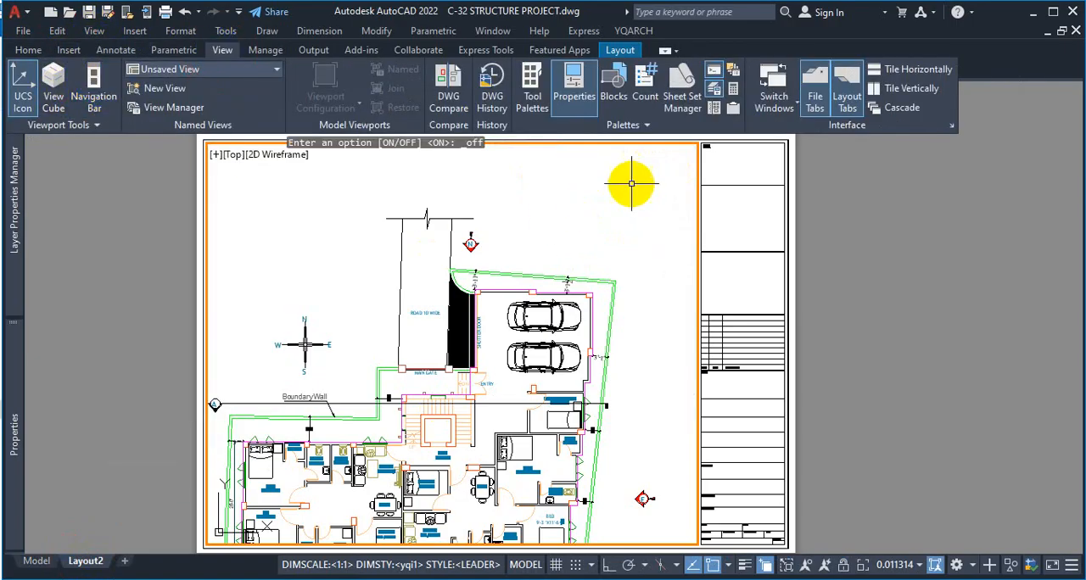
Try to fit the ground floor plan to the active viewport by zooming in and out freely
scroll(654, 223, down, 4)
scroll(613, 243, up, 2)
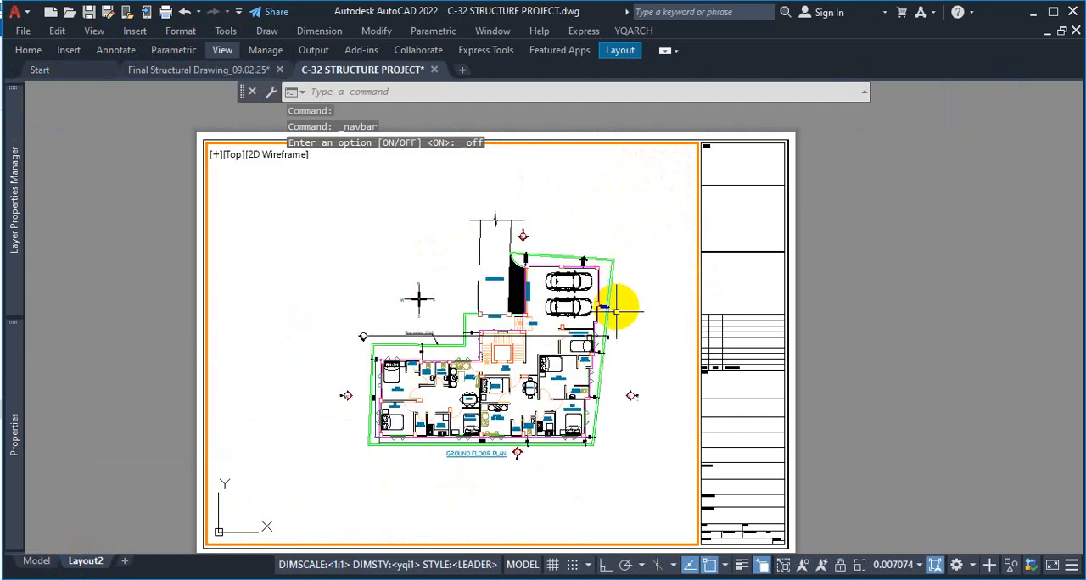
scroll(560, 282, up, 2)
scroll(611, 303, down, 2)
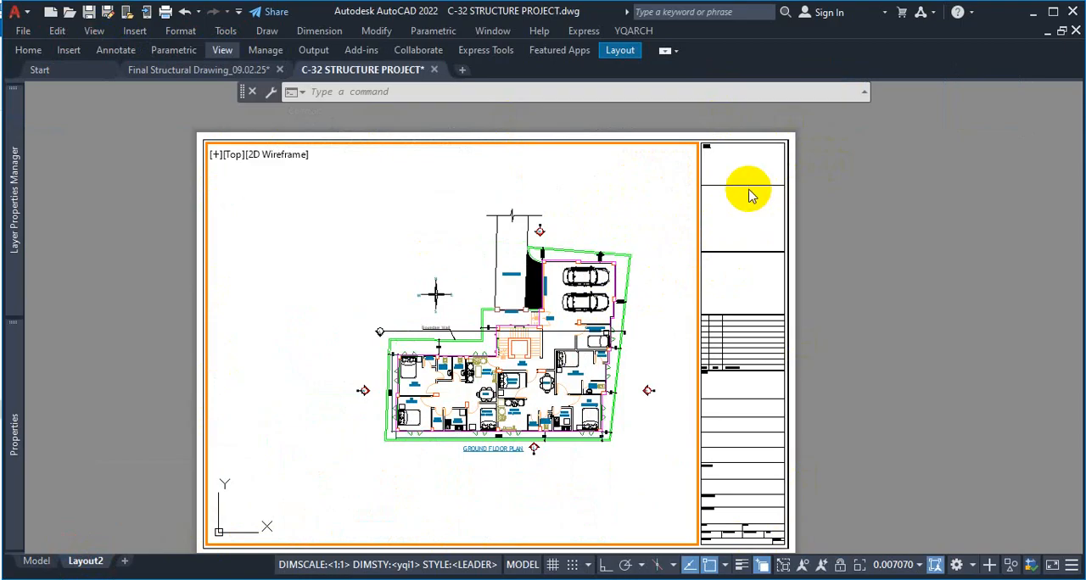
scroll(484, 327, down, 4)
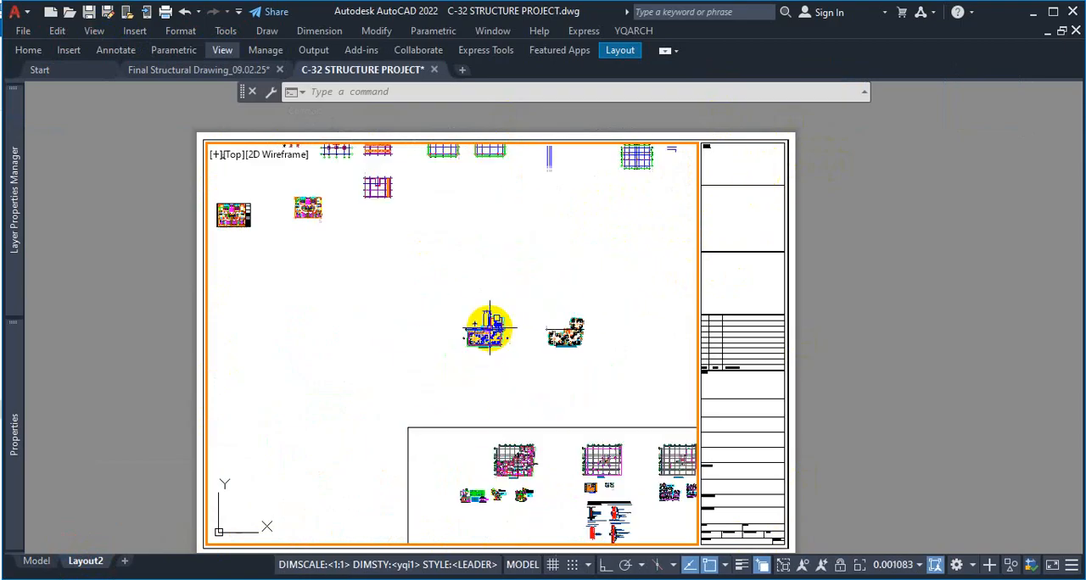
scroll(484, 339, up, 3)
scroll(490, 310, up, 2)
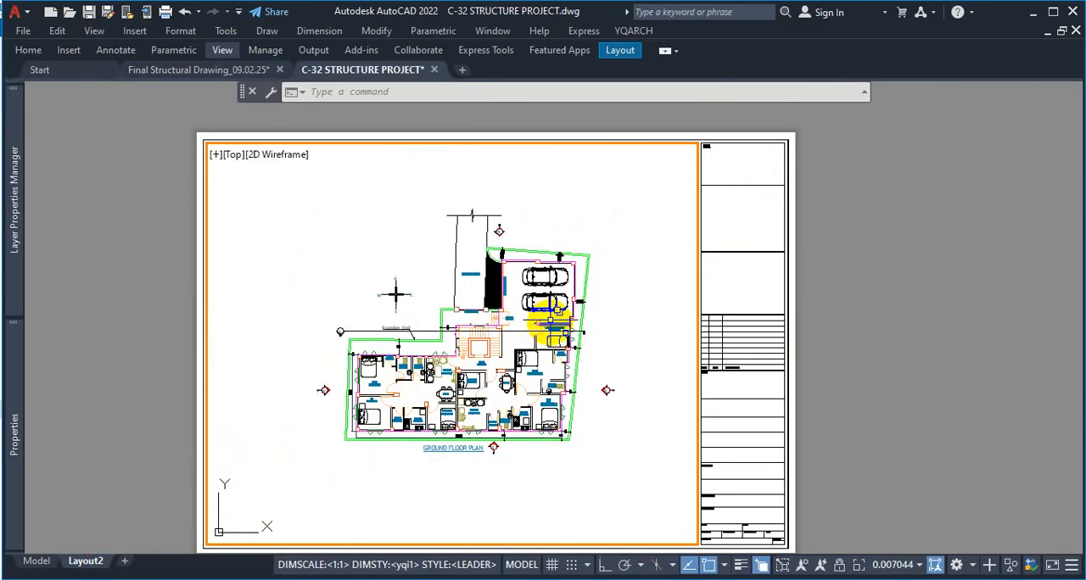
scroll(512, 307, up, 3)
scroll(564, 288, down, 3)
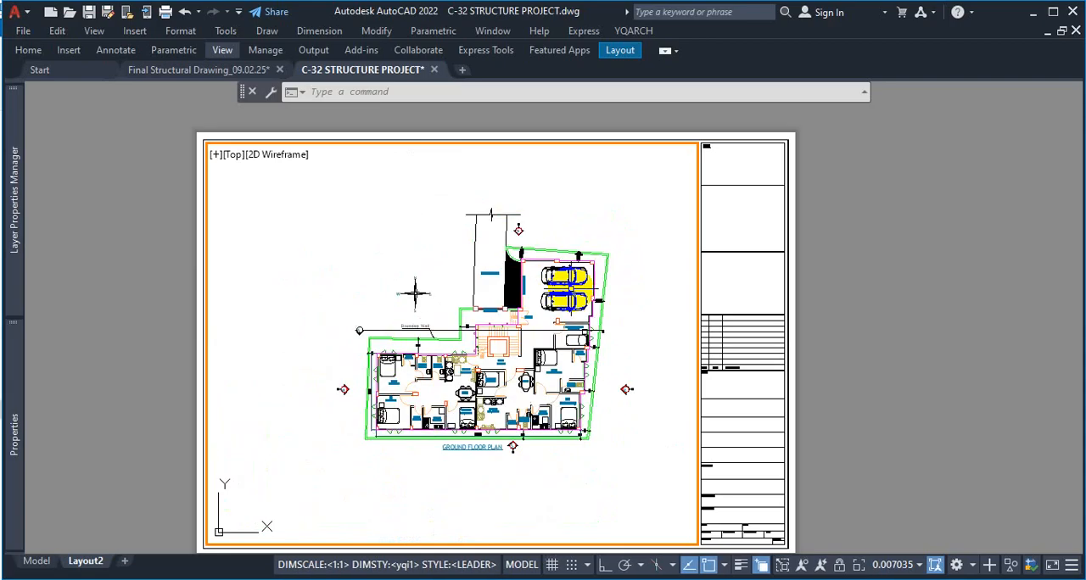
scroll(618, 281, up, 2)
scroll(562, 272, down, 2)
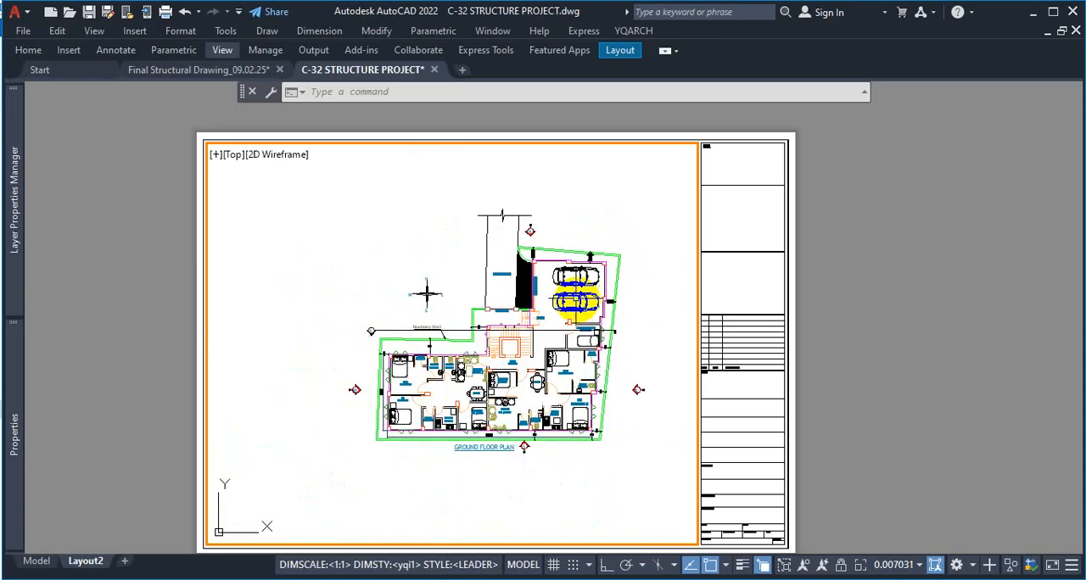
scroll(564, 244, up, 2)
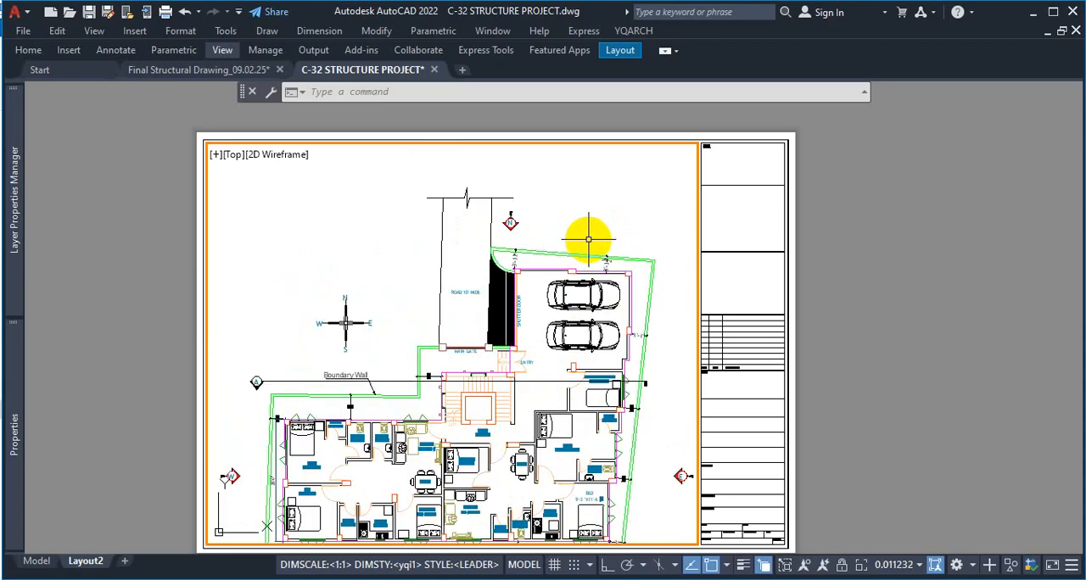
scroll(594, 217, down, 2)
scroll(625, 306, up, 2)
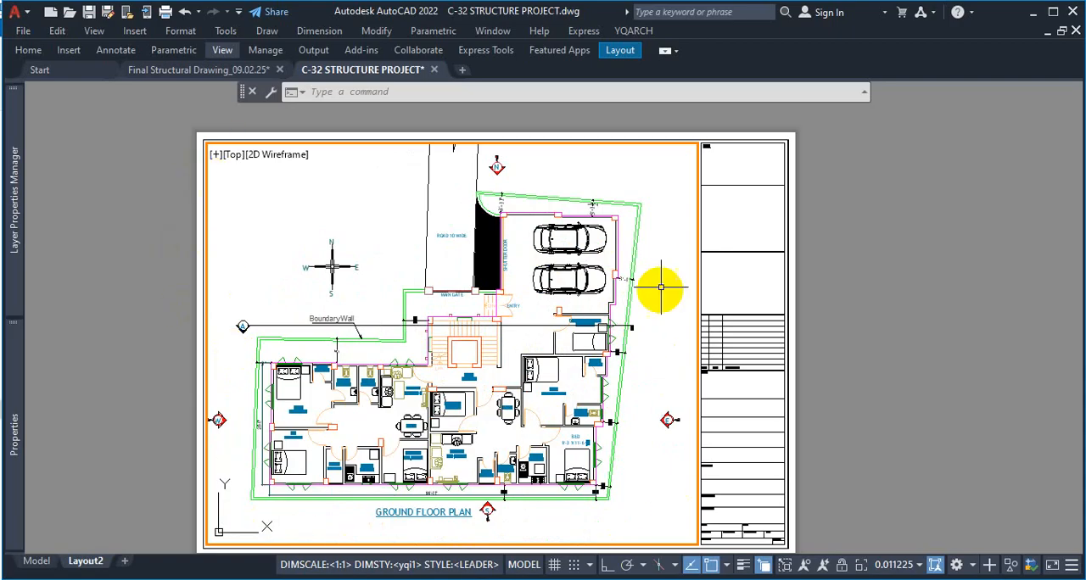
scroll(576, 272, down, 2)
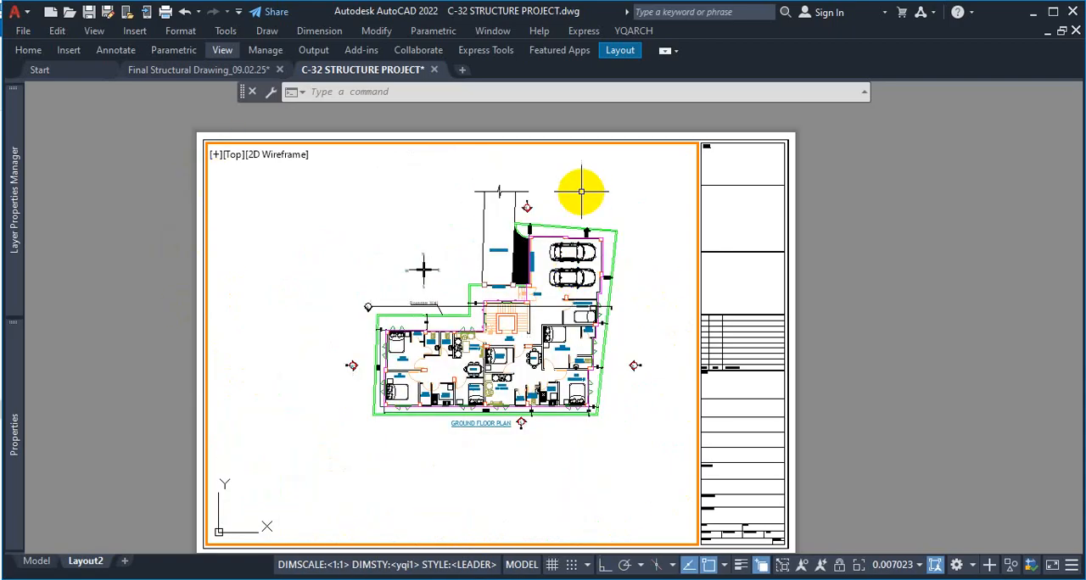
scroll(581, 192, up, 2)
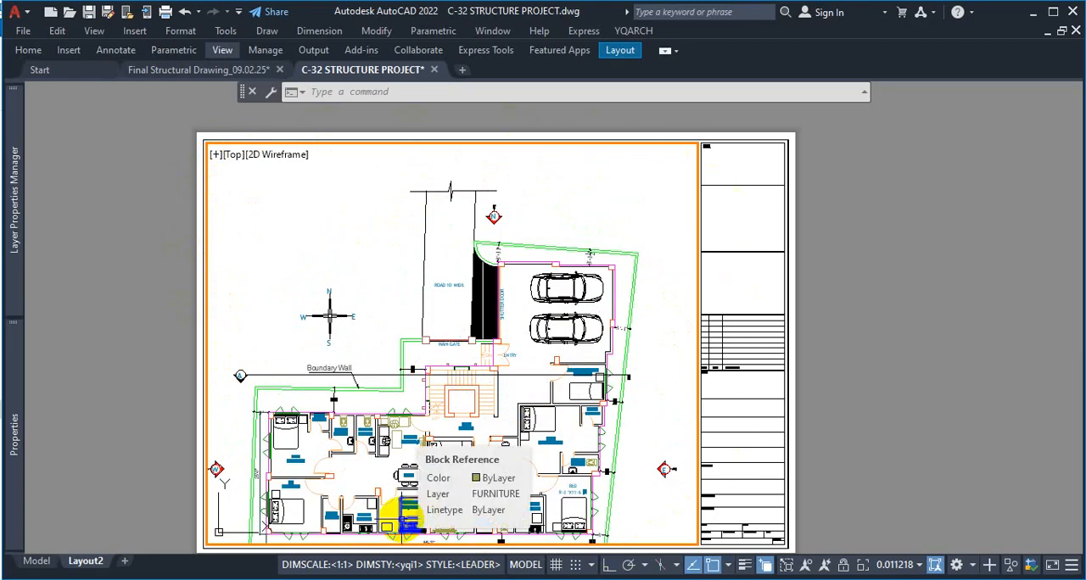
scroll(403, 519, down, 4)
scroll(364, 486, up, 5)
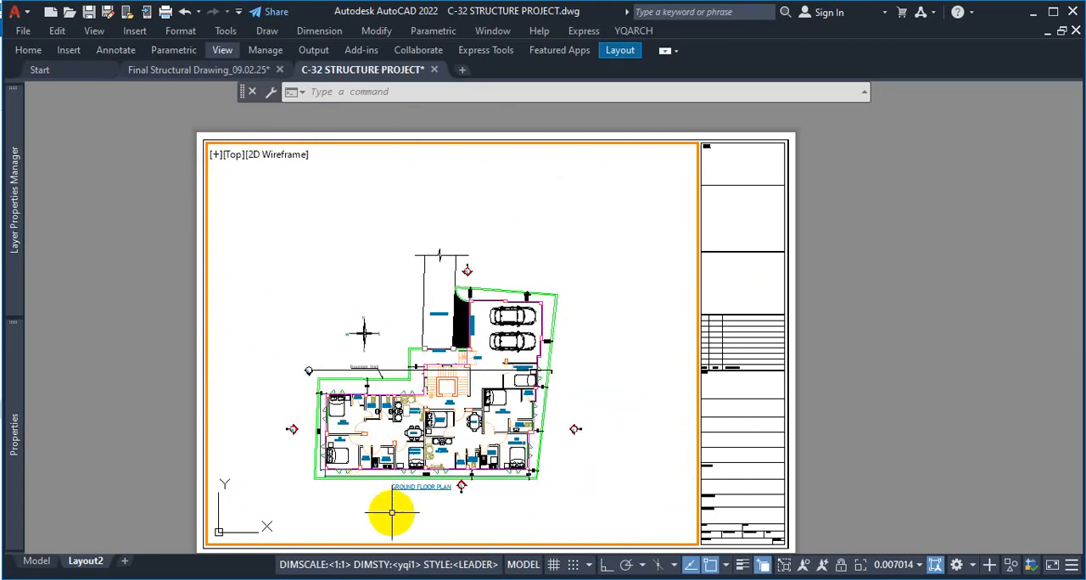
scroll(383, 512, down, 2)
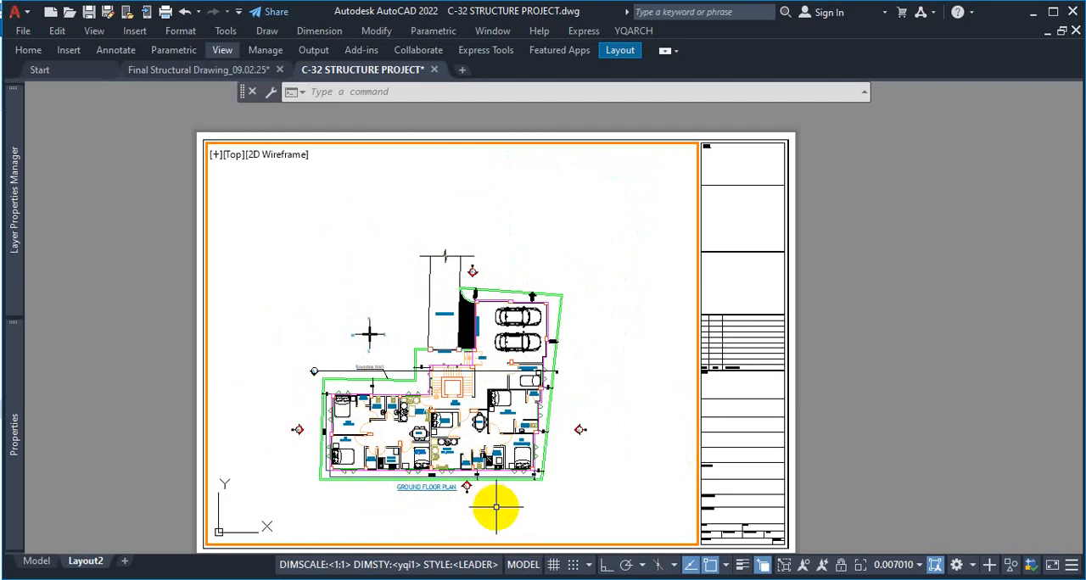
Fit the ground floor plan to the viewport using Zoom with the Window option, and shift it slightly down to centre it
text(z)
key(Return)
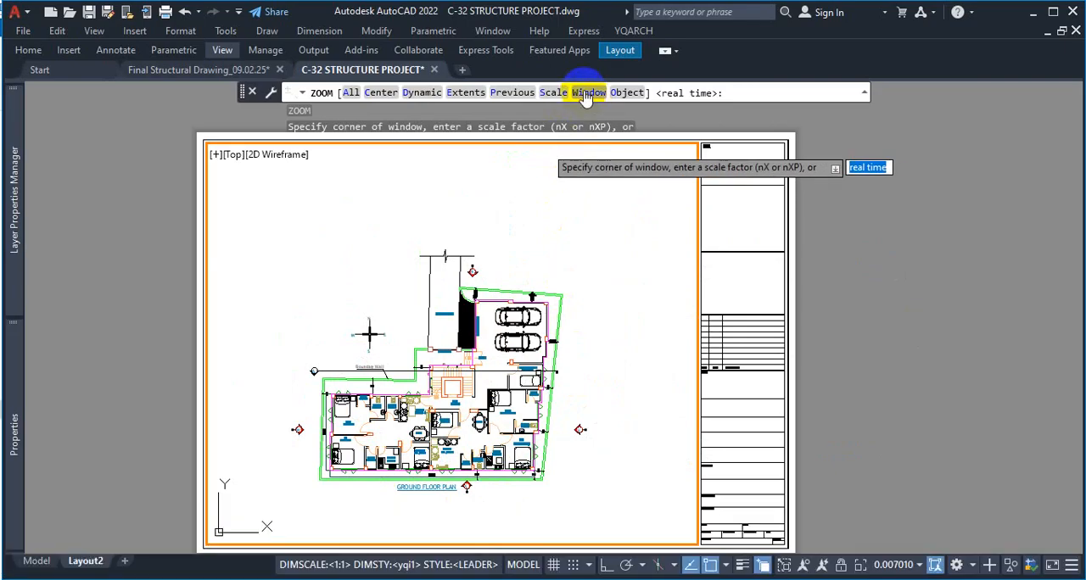
text(w)
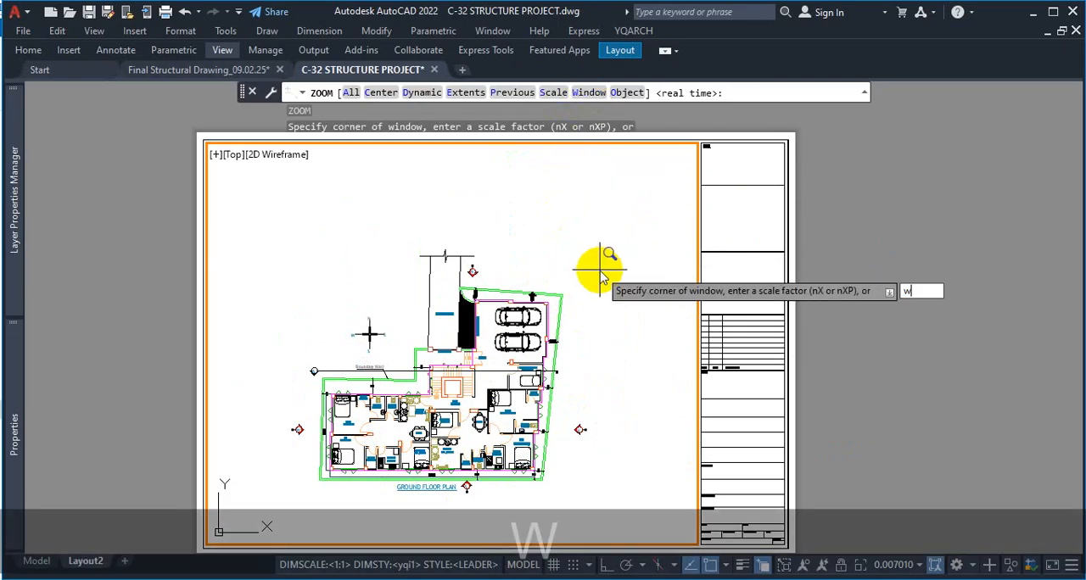
key(Return)
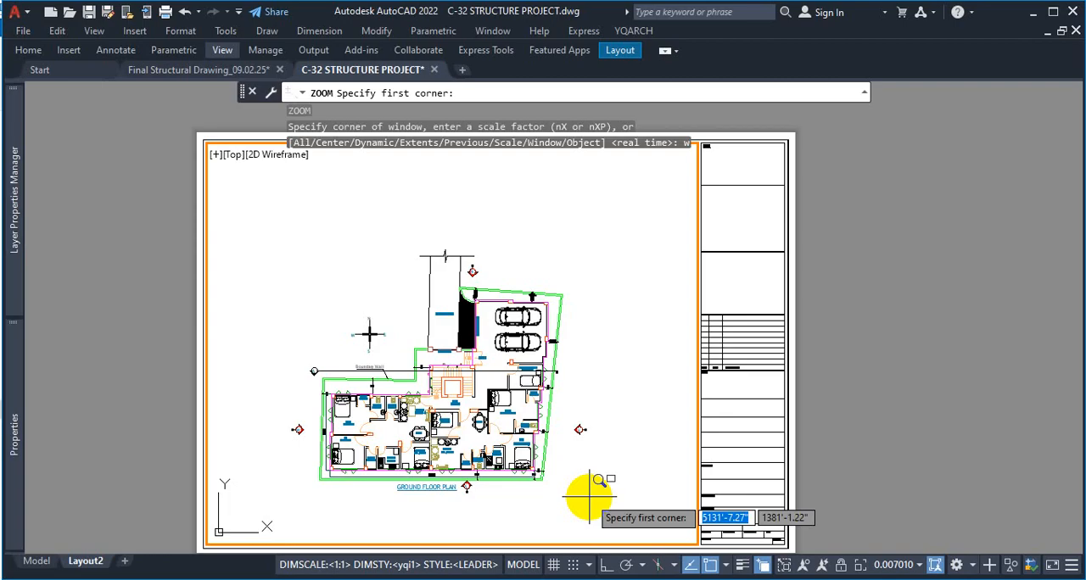
click(590, 501)
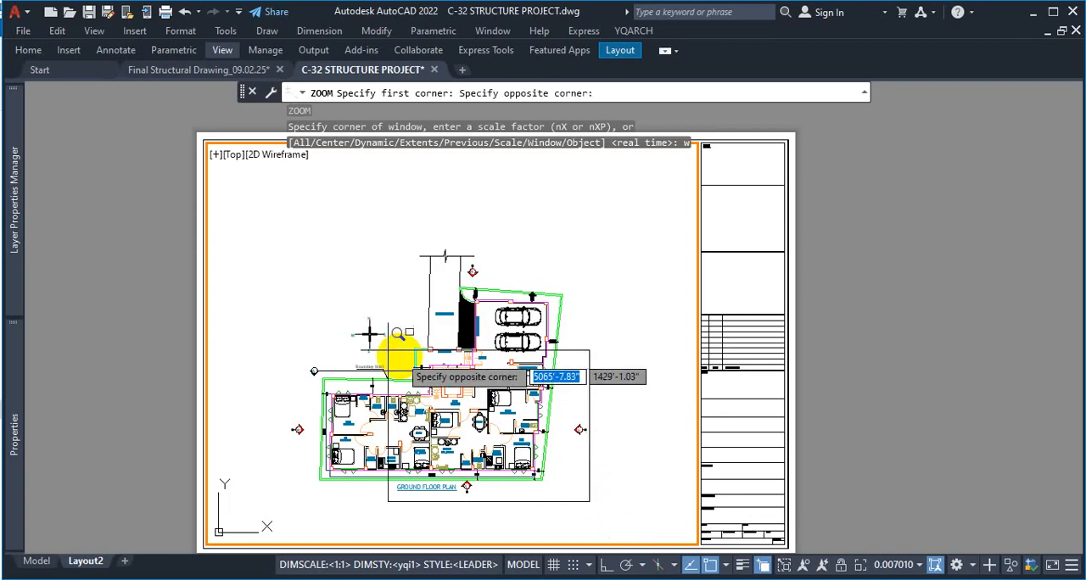
click(280, 248)
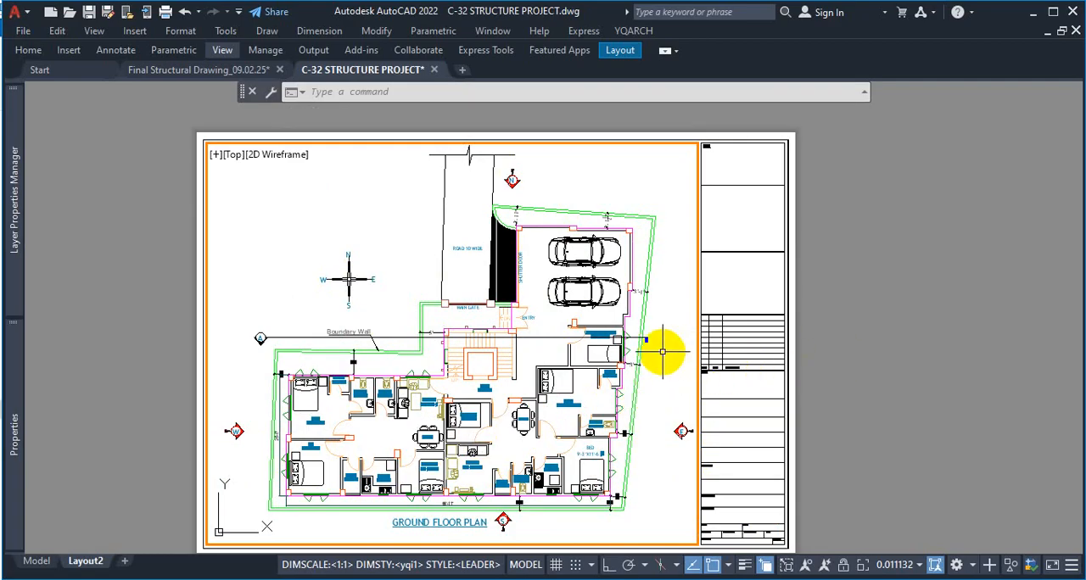
middle_drag(661, 351, 659, 357)
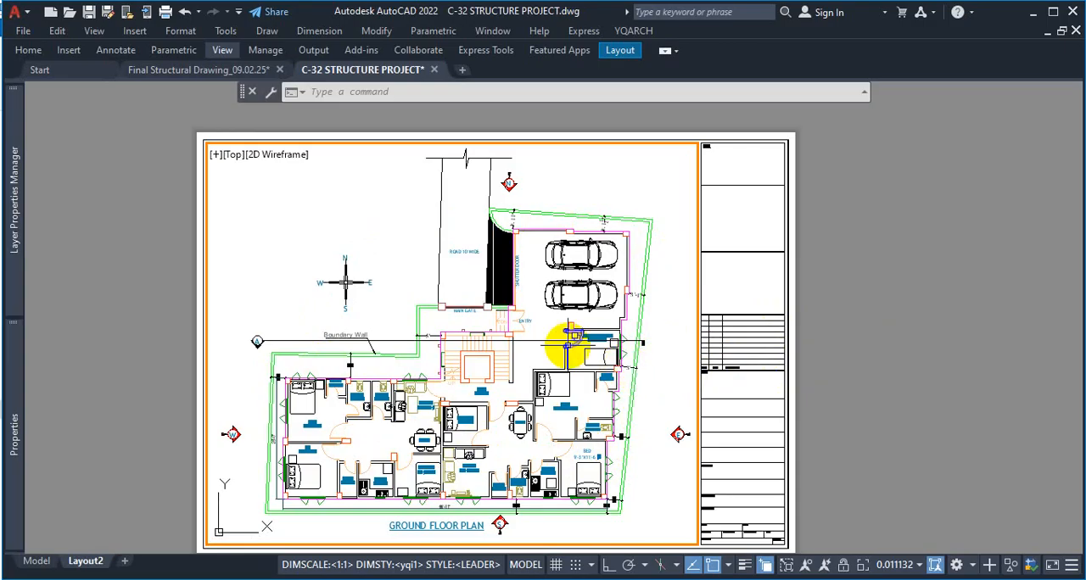
Shrink the viewport's view, reframe the ground floor plan with a zoom window drawn closely around it, and shift the plan slightly upward
mouse_move(507, 339)
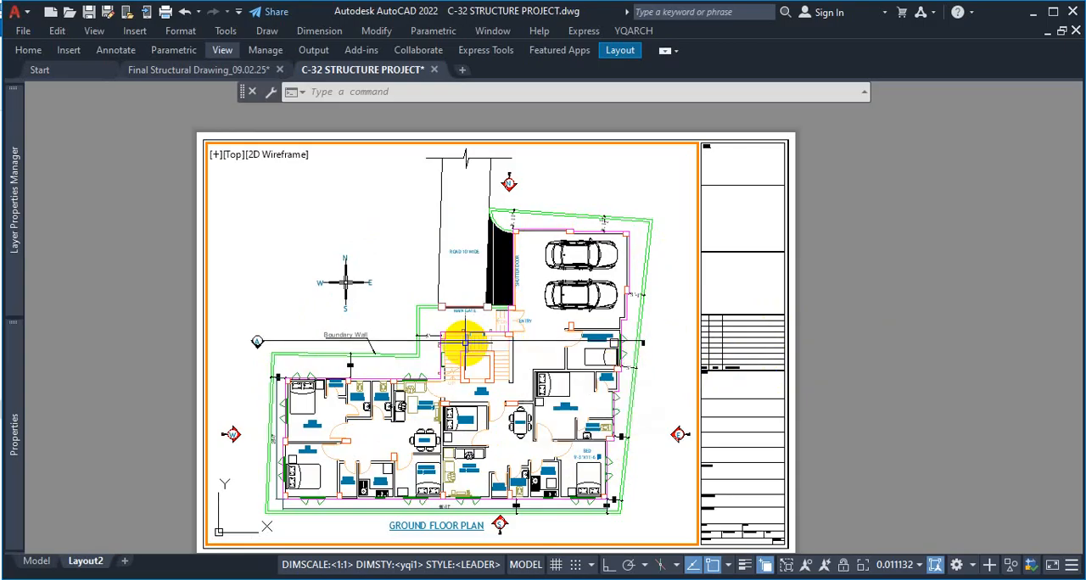
scroll(471, 343, down, 10)
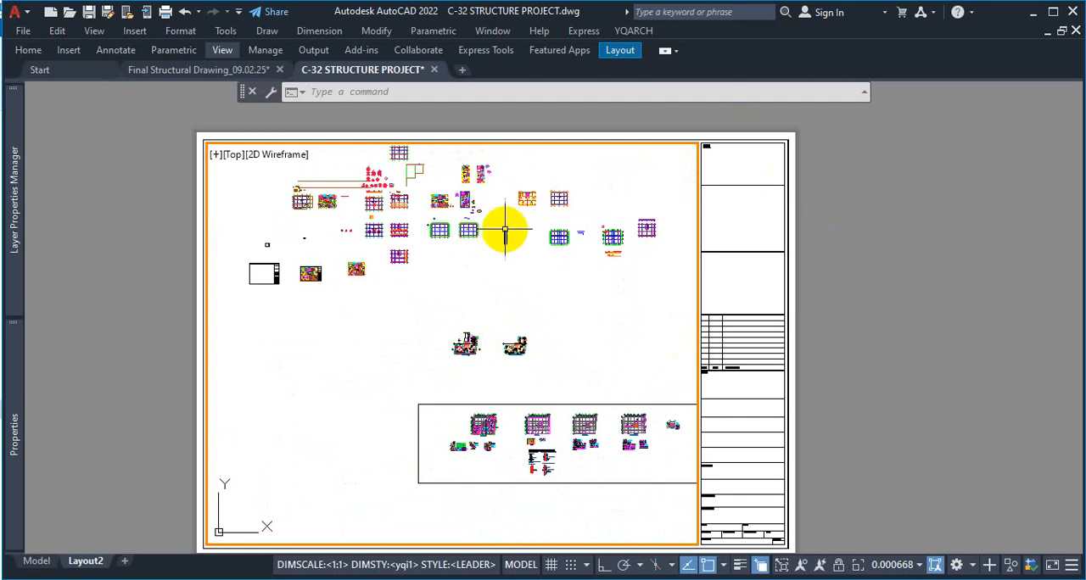
scroll(472, 344, up, 7)
scroll(480, 288, down, 3)
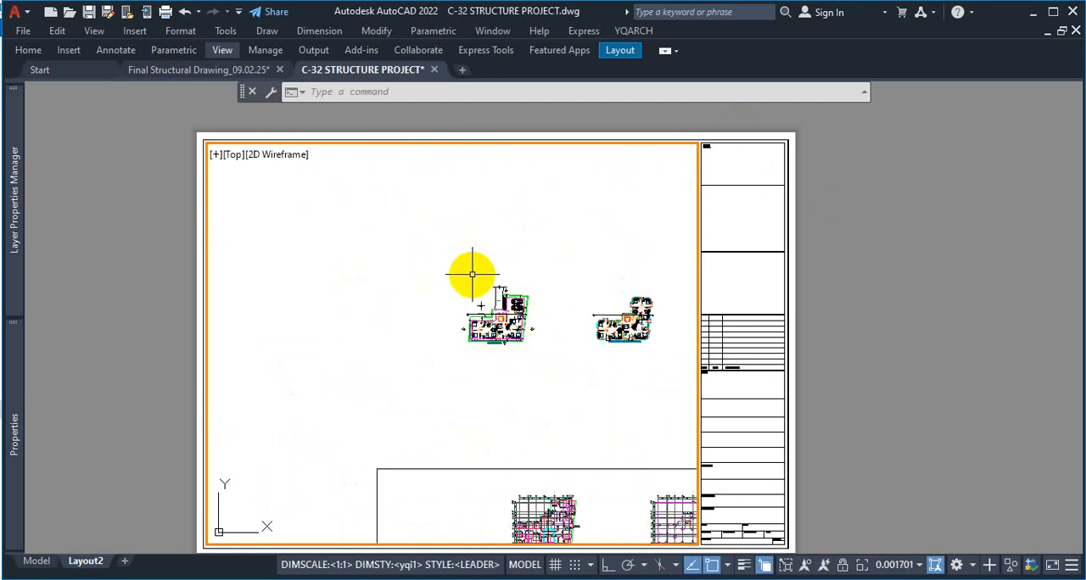
scroll(468, 266, up, 3)
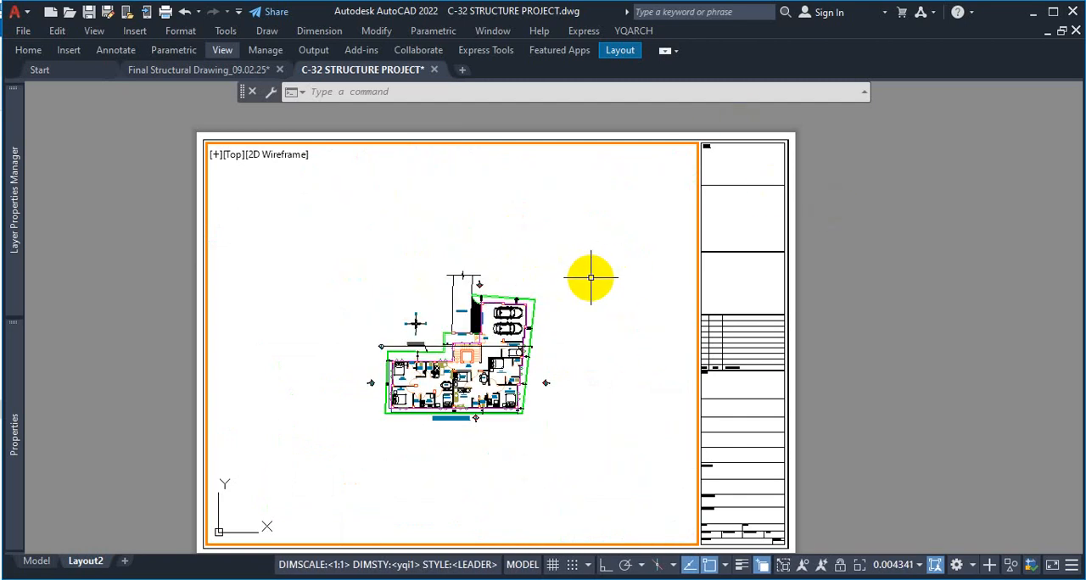
text(Z)
key(Return)
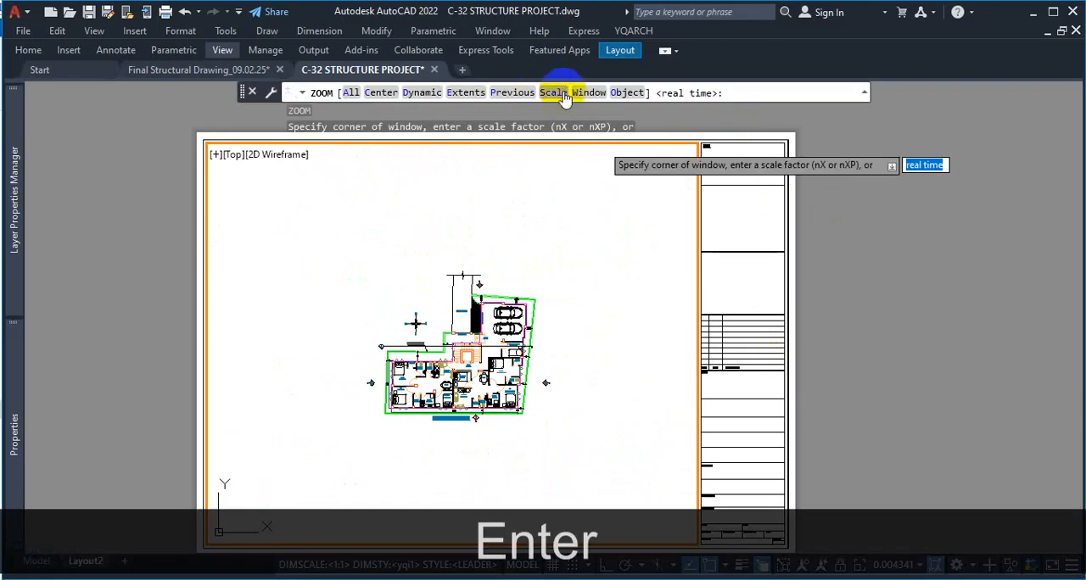
text(w)
key(Return)
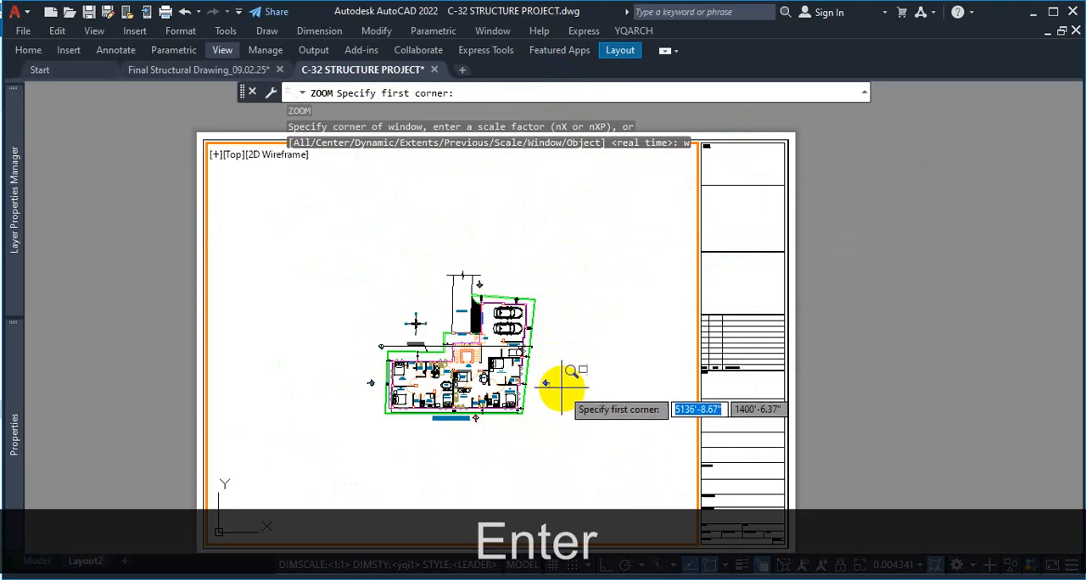
click(559, 264)
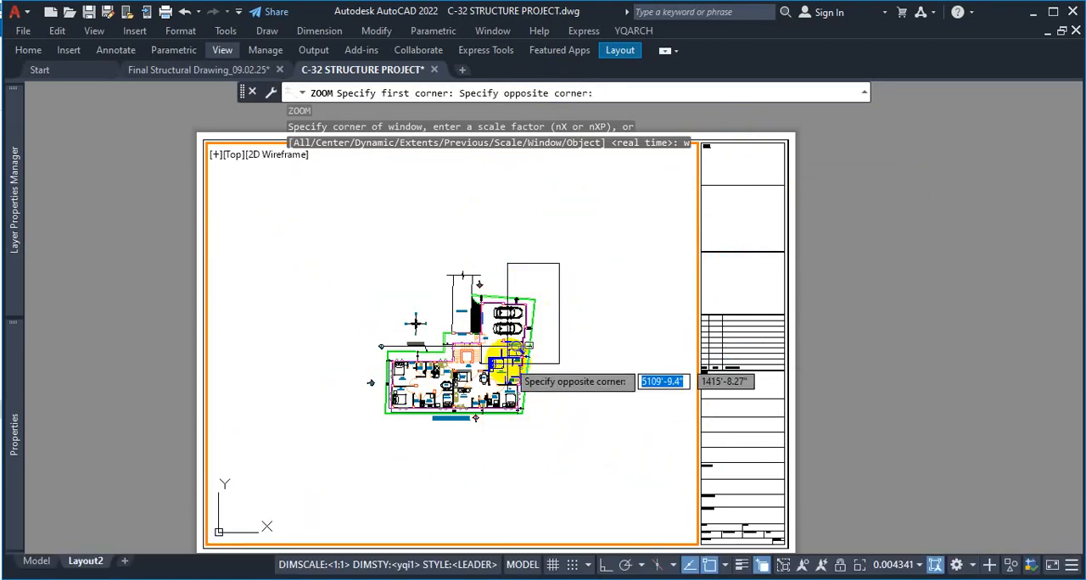
click(366, 425)
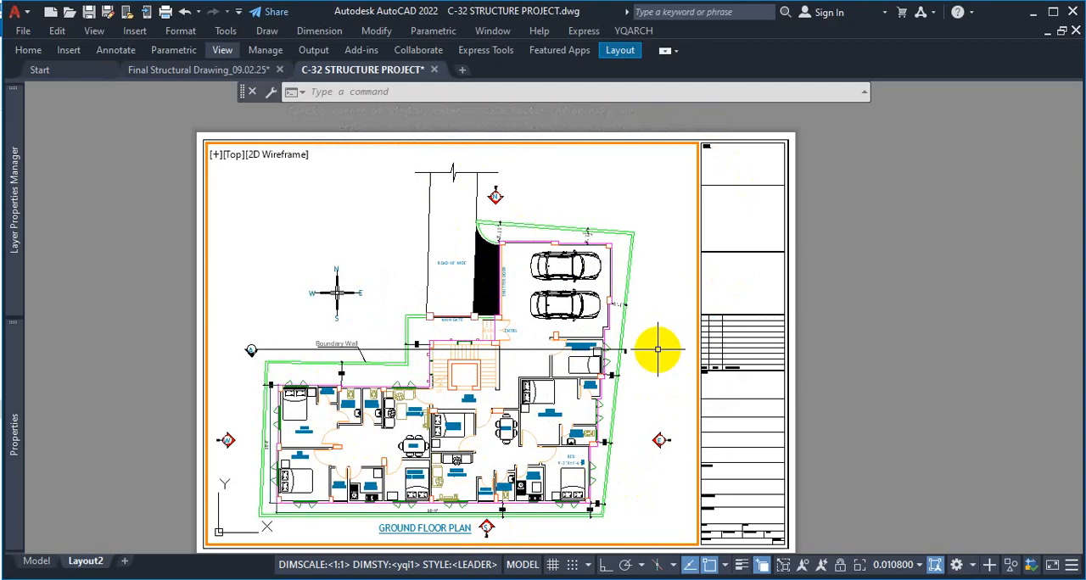
middle_drag(659, 351, 661, 340)
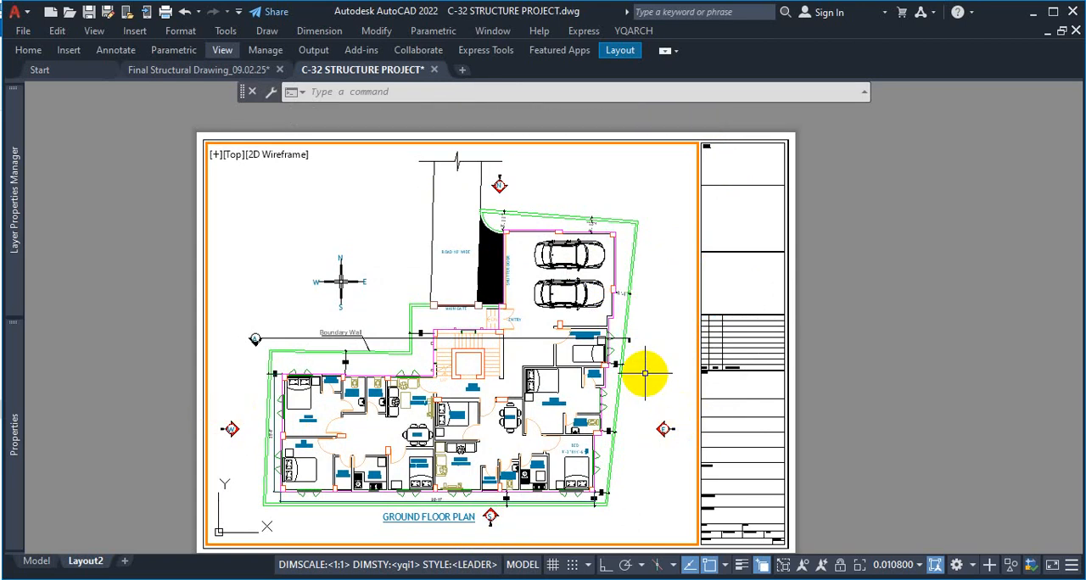
Enlarge the ground floor plan in the viewport using Zoom with the Window option, framing it just inside the viewport border
text(z)
key(Return)
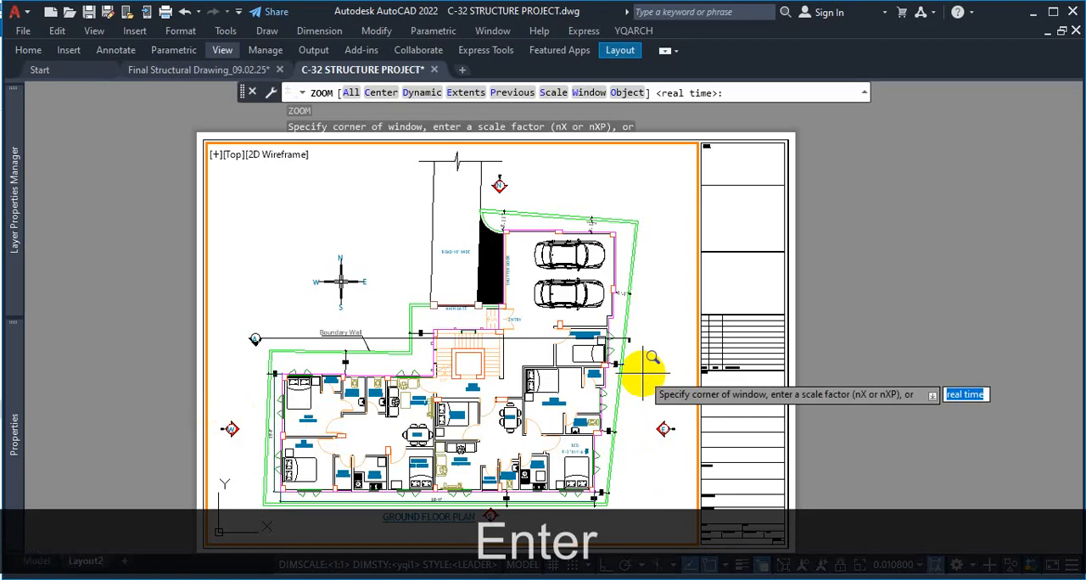
text(w)
key(Return)
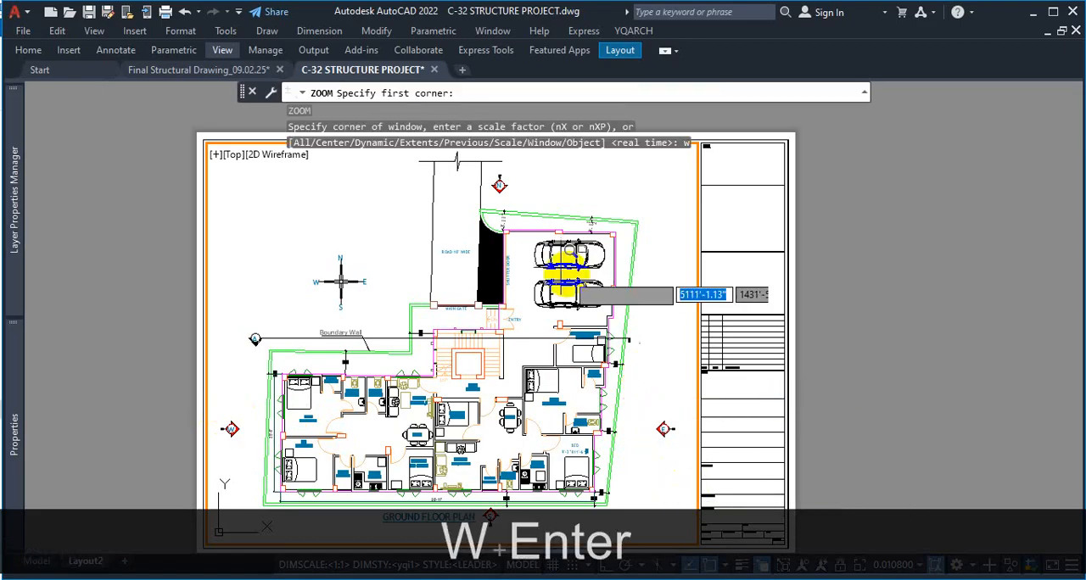
click(682, 151)
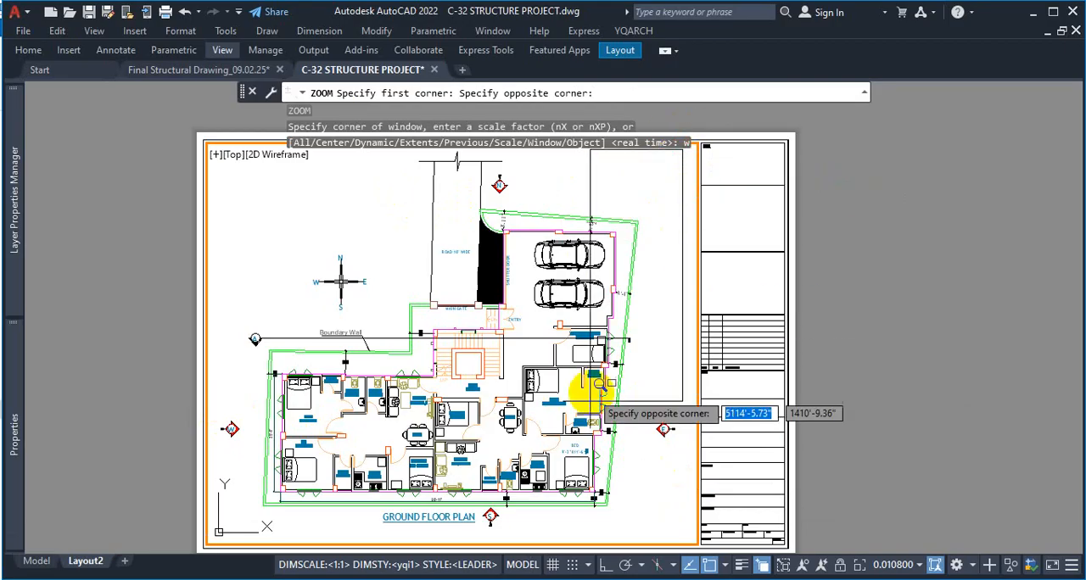
click(219, 531)
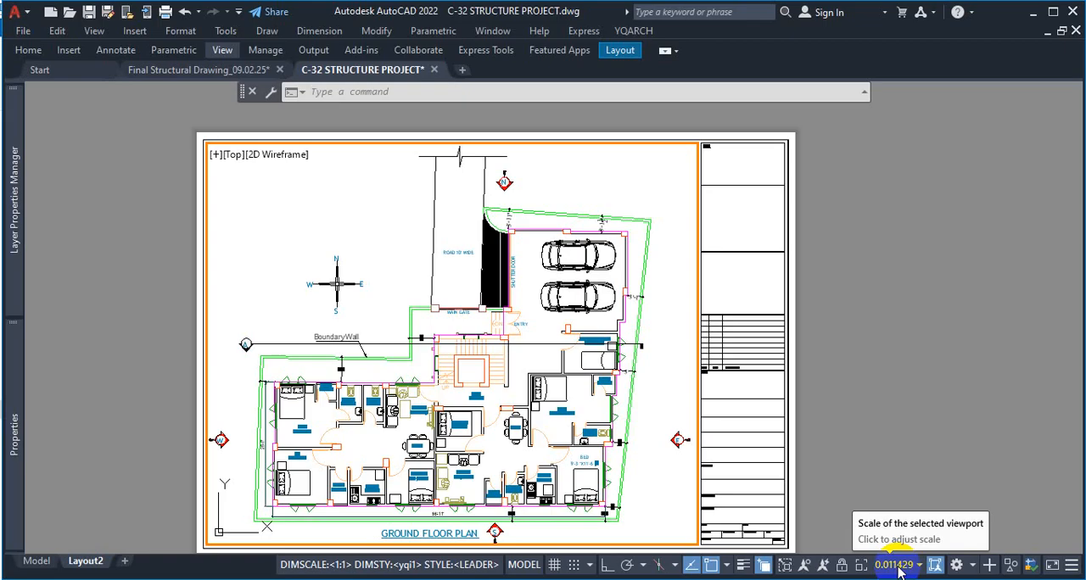
key(ctrl+1)
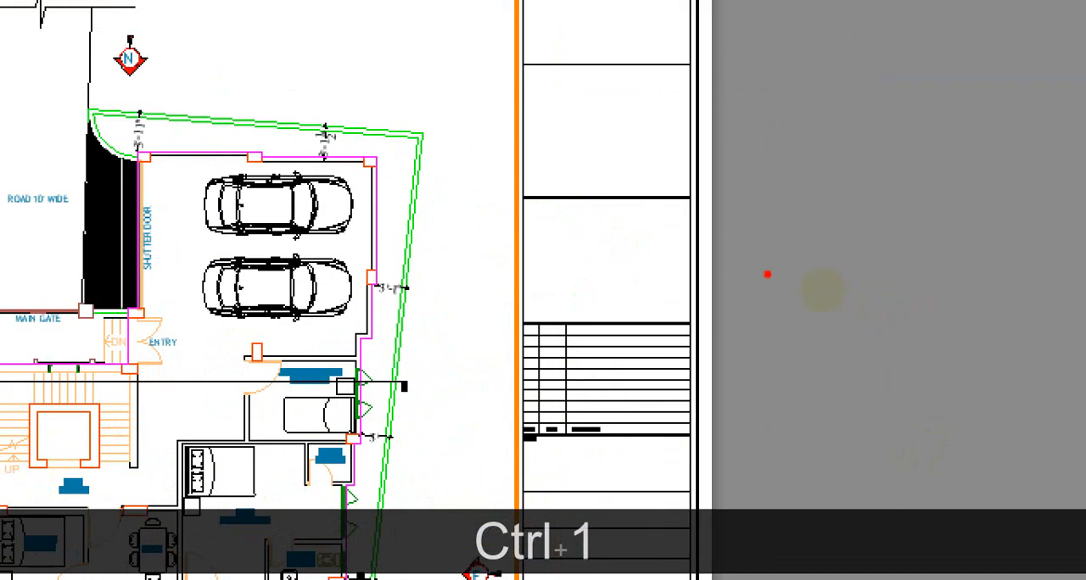
drag(766, 274, 901, 251)
drag(804, 128, 804, 206)
drag(776, 287, 823, 326)
drag(839, 292, 785, 339)
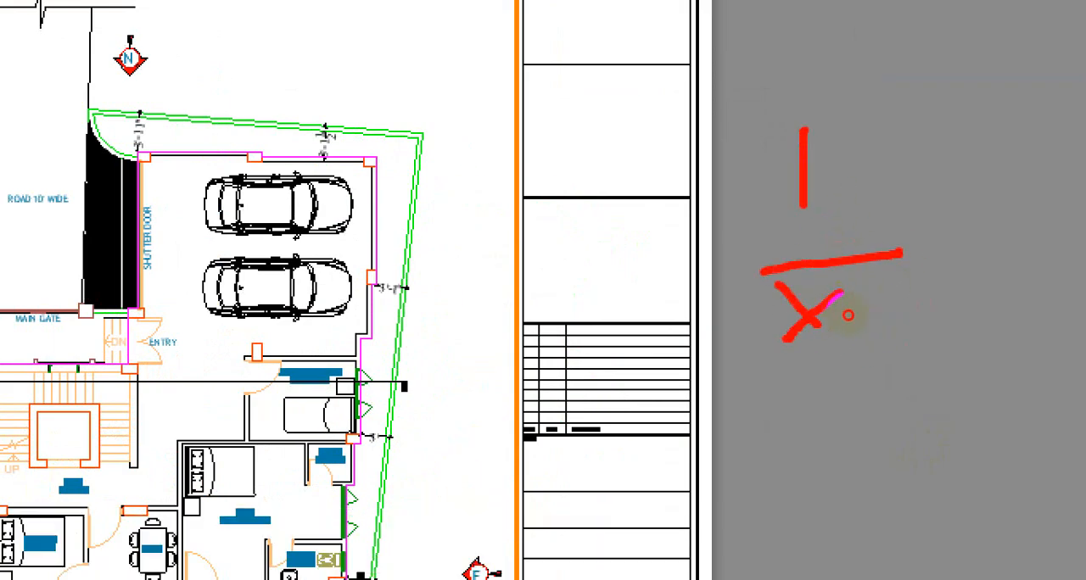
drag(924, 213, 940, 209)
drag(944, 271, 978, 249)
mouse_move(1025, 168)
mouse_down()
mouse_move(1081, 144)
mouse_move(1085, 126)
mouse_up()
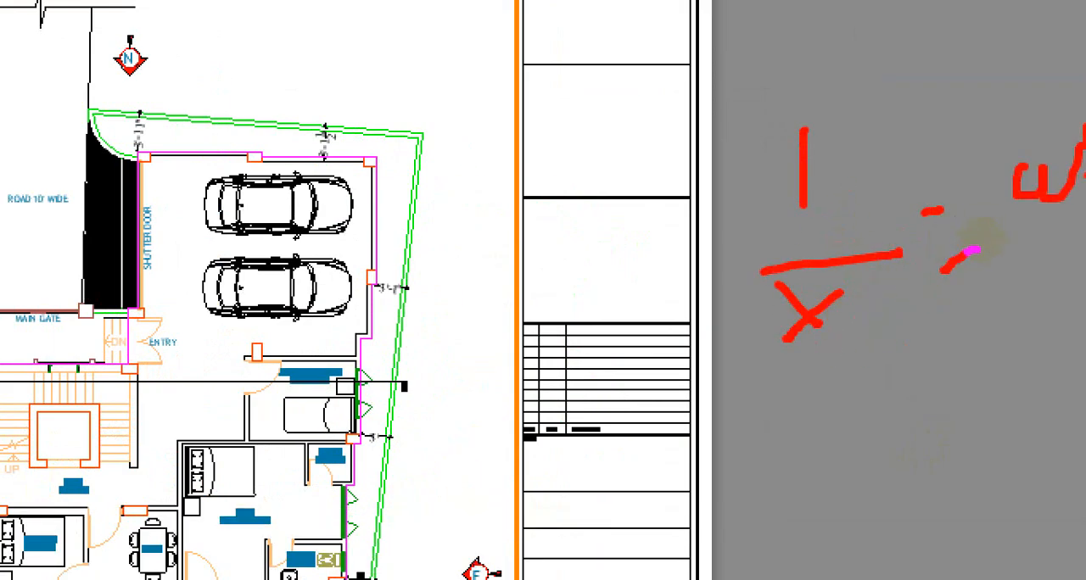
key(ctrl+1)
mouse_move(844, 273)
mouse_down()
mouse_move(786, 328)
mouse_move(877, 322)
mouse_move(869, 282)
mouse_up()
drag(847, 434, 853, 475)
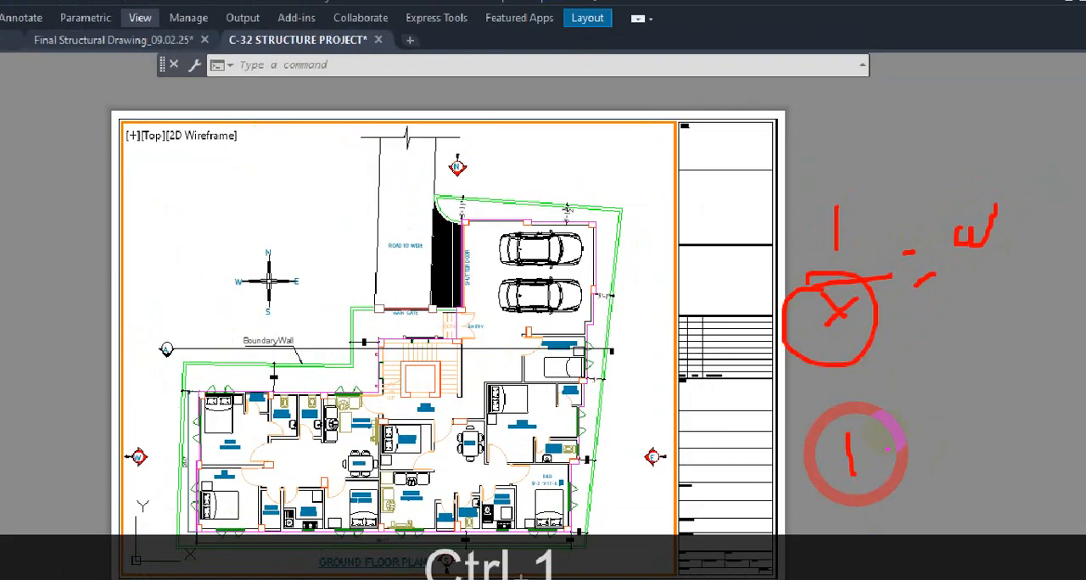
drag(923, 397, 811, 494)
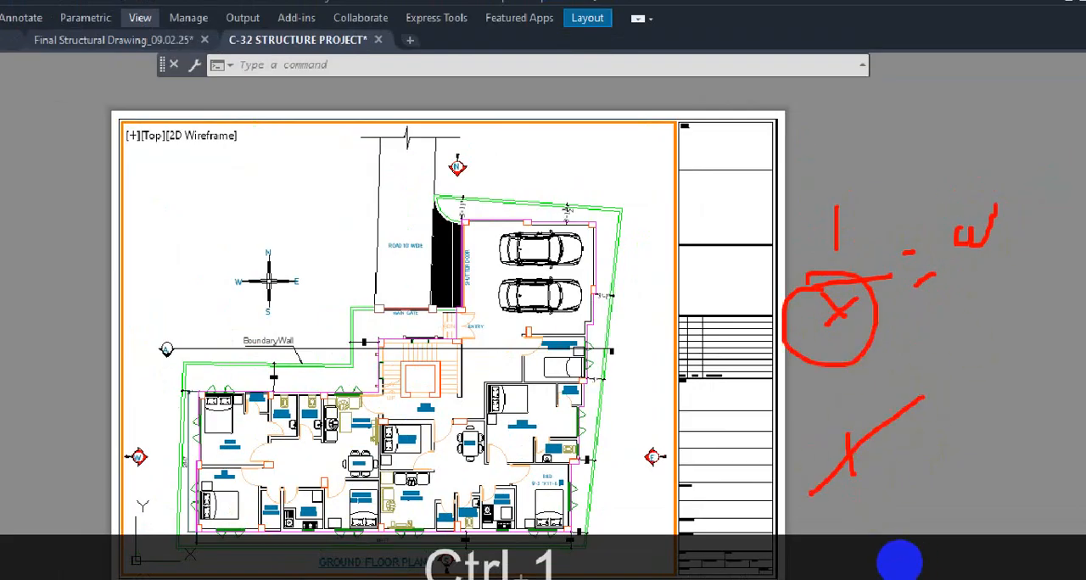
drag(916, 568, 905, 579)
drag(841, 466, 881, 499)
drag(908, 462, 940, 468)
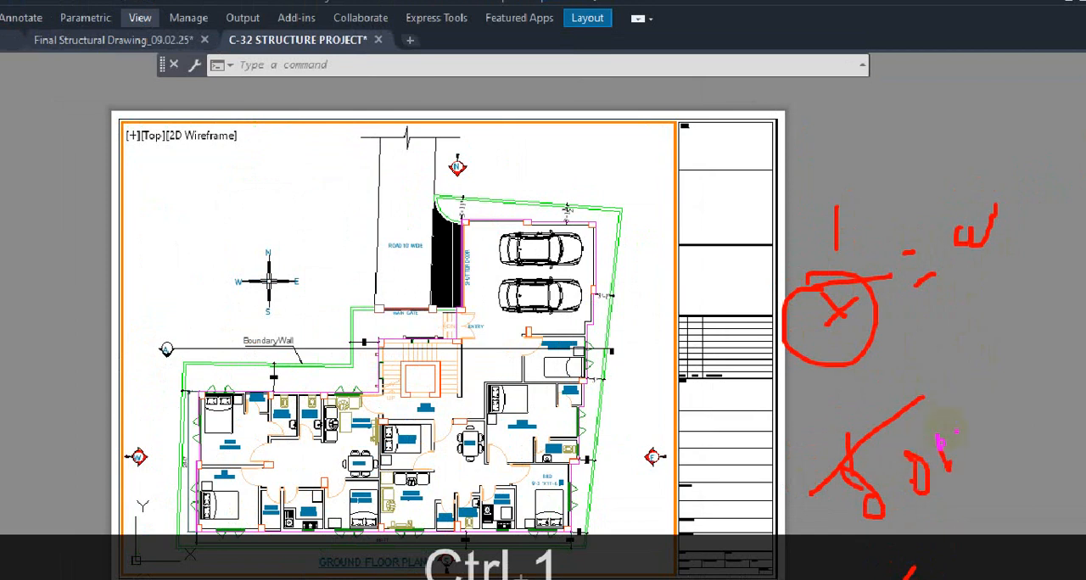
drag(953, 430, 951, 456)
mouse_move(983, 406)
mouse_down()
mouse_move(985, 439)
mouse_move(1026, 418)
mouse_up()
mouse_move(1023, 373)
mouse_down()
mouse_move(1049, 432)
mouse_move(982, 485)
mouse_up()
drag(880, 327, 947, 326)
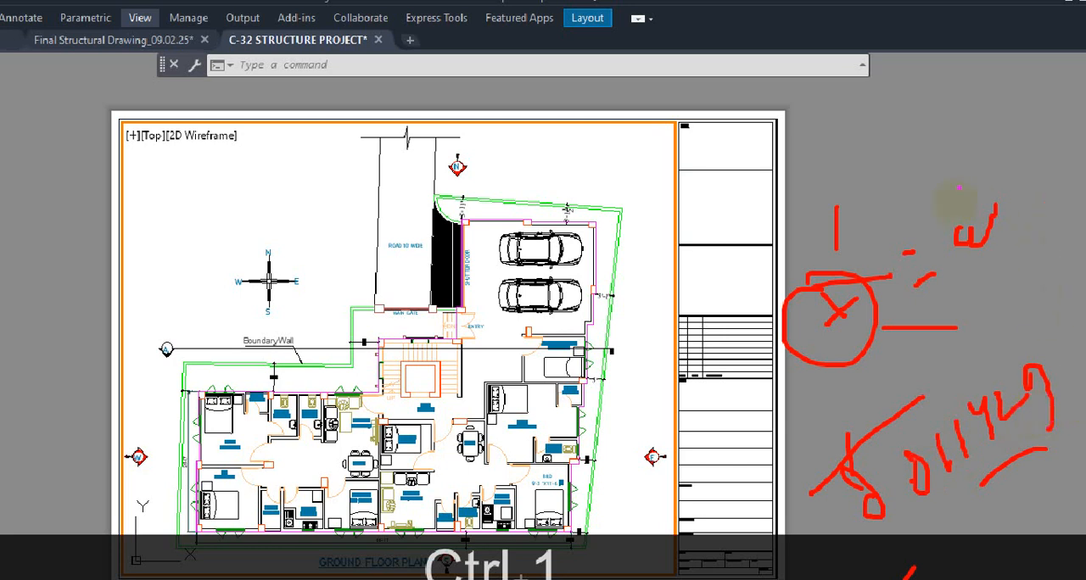
drag(844, 109, 846, 176)
drag(921, 112, 929, 163)
mouse_move(952, 118)
mouse_down()
mouse_move(984, 114)
mouse_move(986, 139)
mouse_up()
drag(877, 221, 883, 241)
click(919, 238)
drag(907, 202, 1014, 198)
drag(963, 243, 1043, 222)
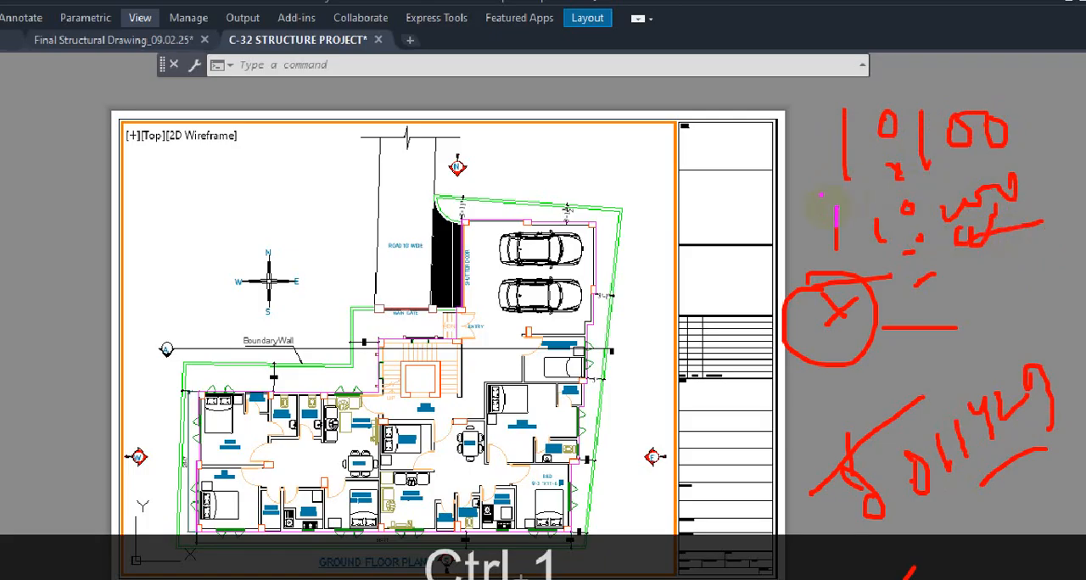
drag(809, 194, 850, 194)
drag(938, 180, 1018, 165)
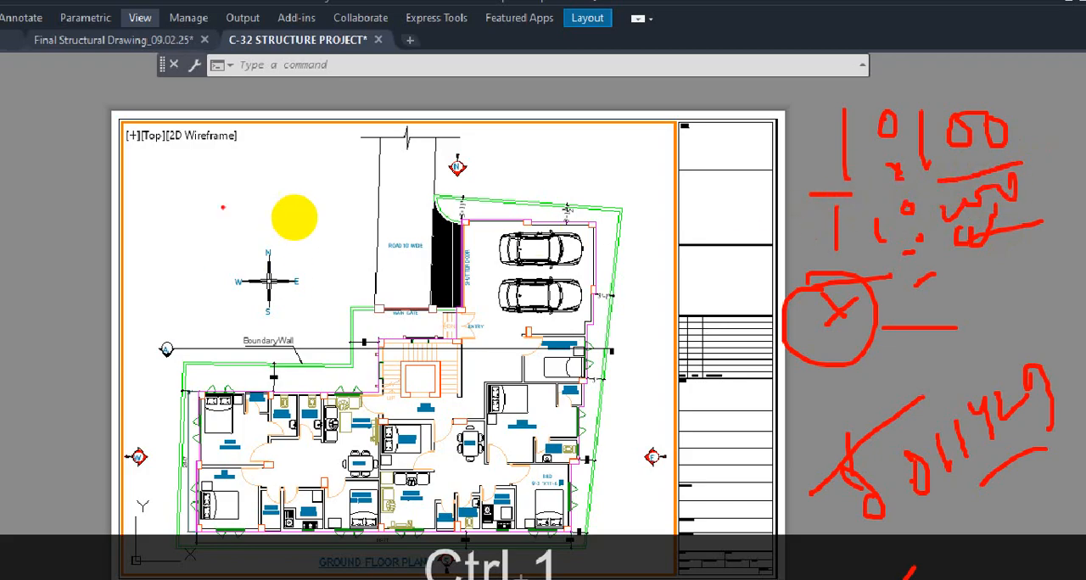
drag(226, 191, 303, 180)
mouse_move(835, 64)
mouse_down()
mouse_move(810, 149)
mouse_move(833, 71)
mouse_move(838, 90)
mouse_up()
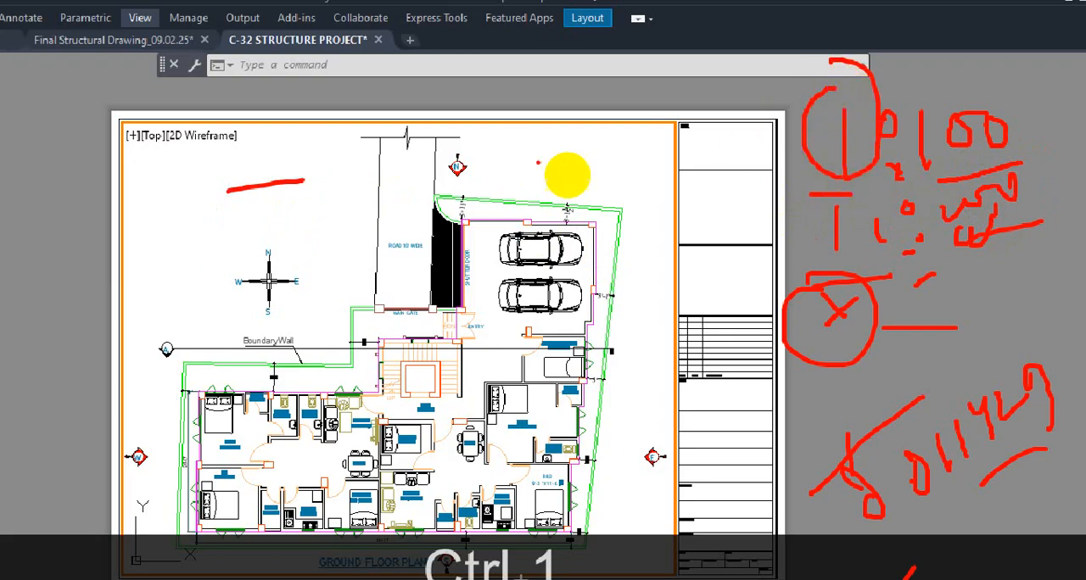
key(Escape)
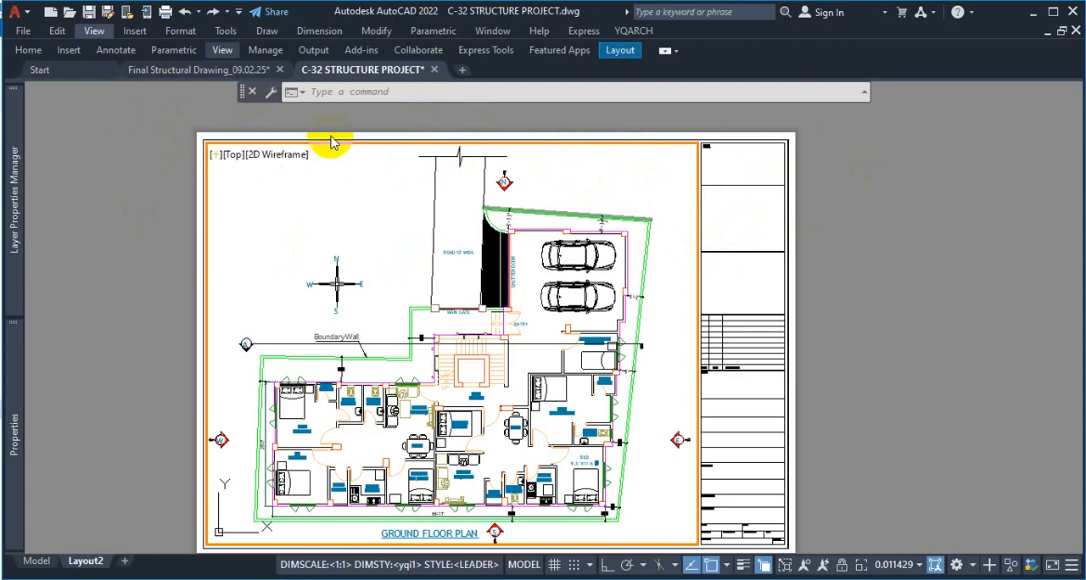
key(ctrl+1)
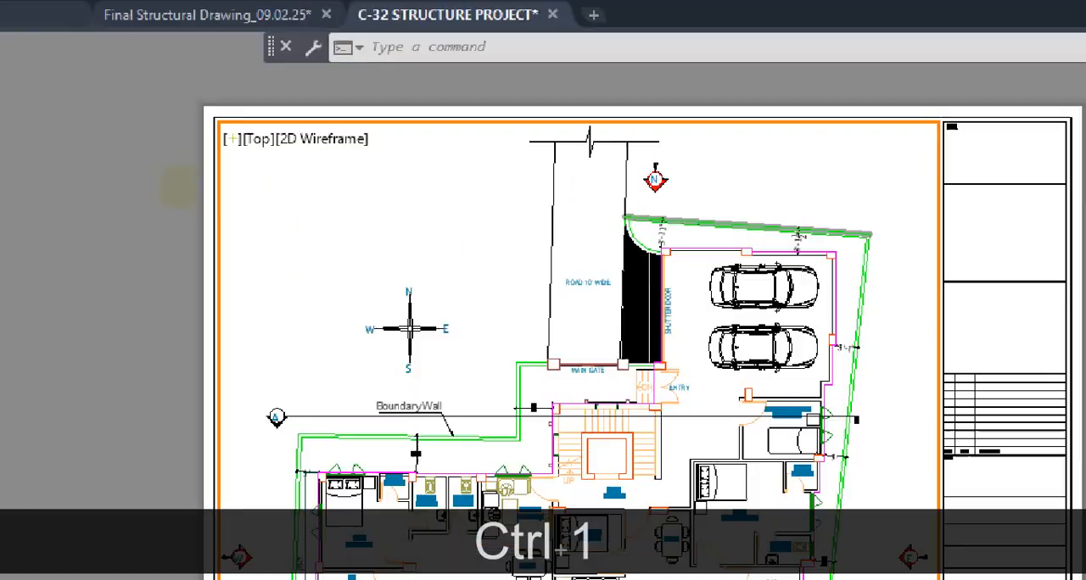
click(214, 169)
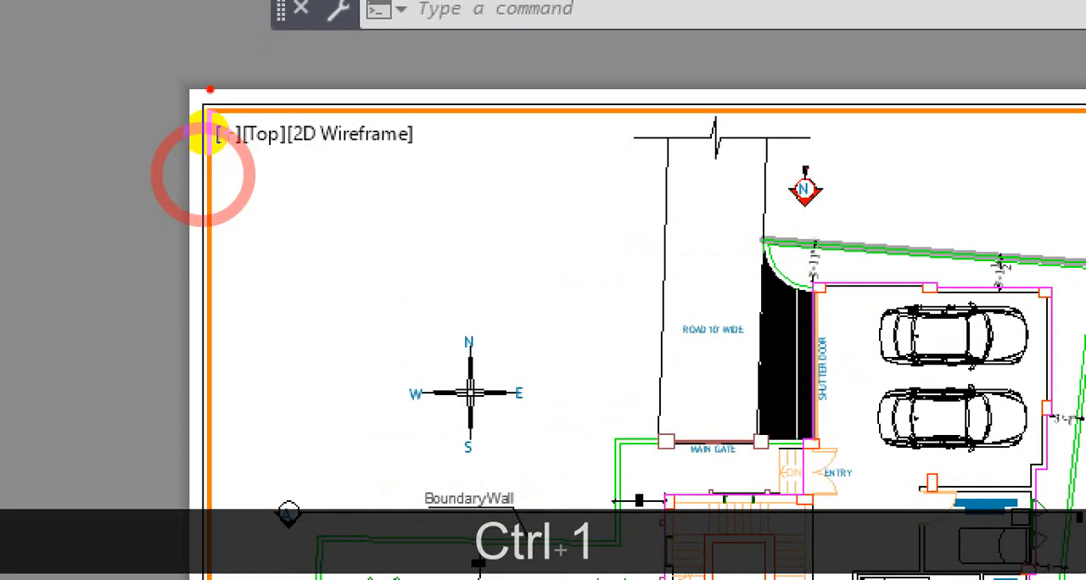
drag(213, 69, 206, 159)
drag(195, 115, 804, 106)
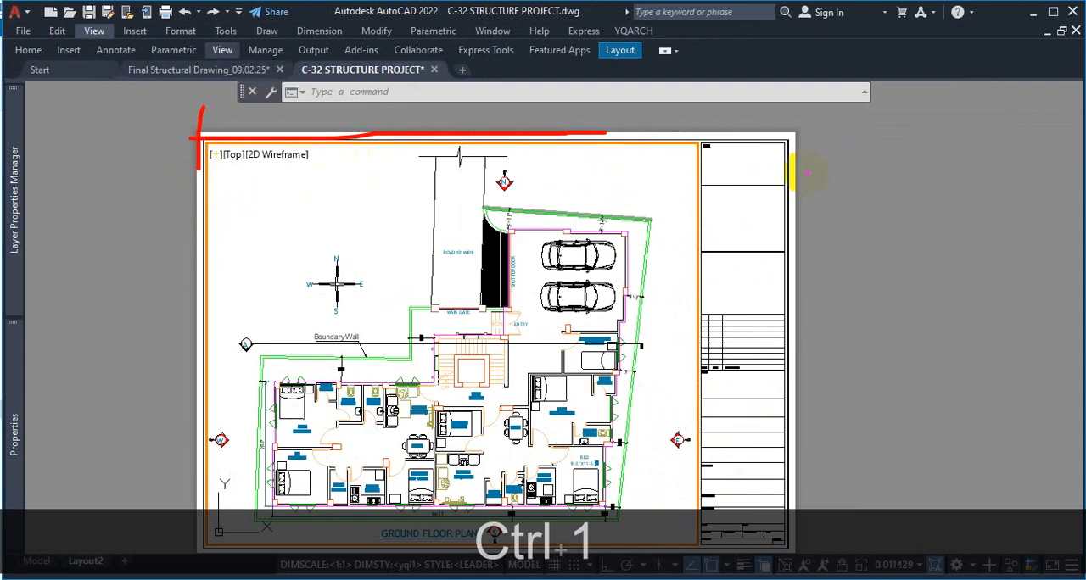
drag(806, 173, 702, 171)
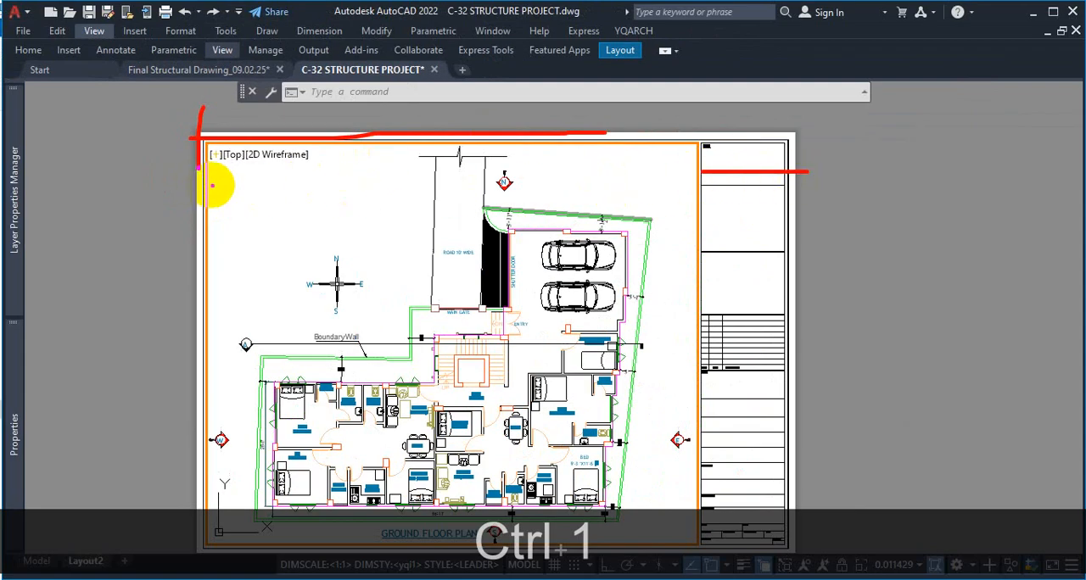
mouse_move(204, 187)
mouse_down()
mouse_move(697, 189)
mouse_move(703, 172)
mouse_move(688, 209)
mouse_up()
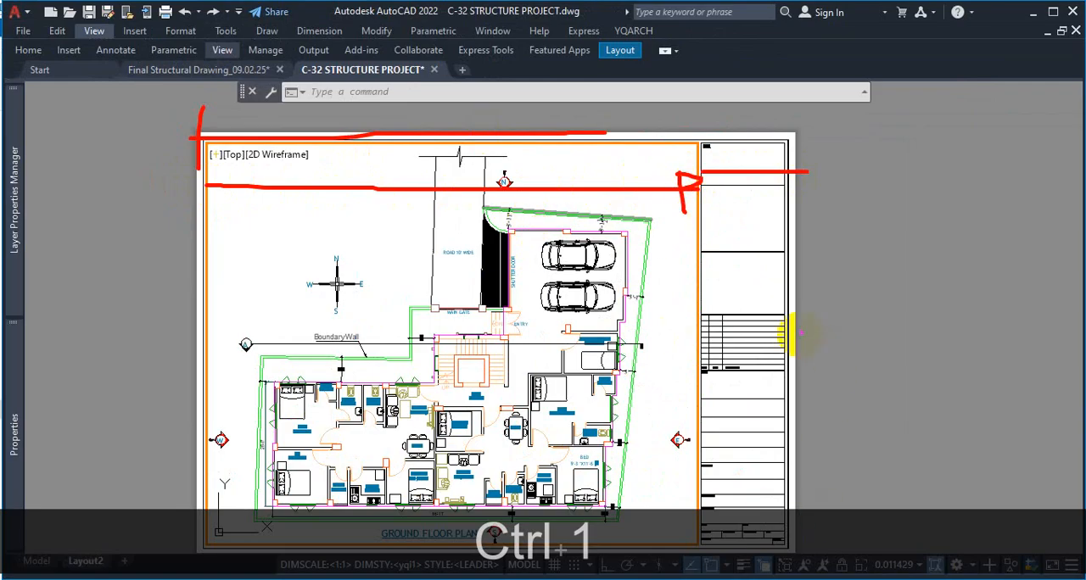
drag(847, 270, 851, 310)
drag(869, 273, 892, 301)
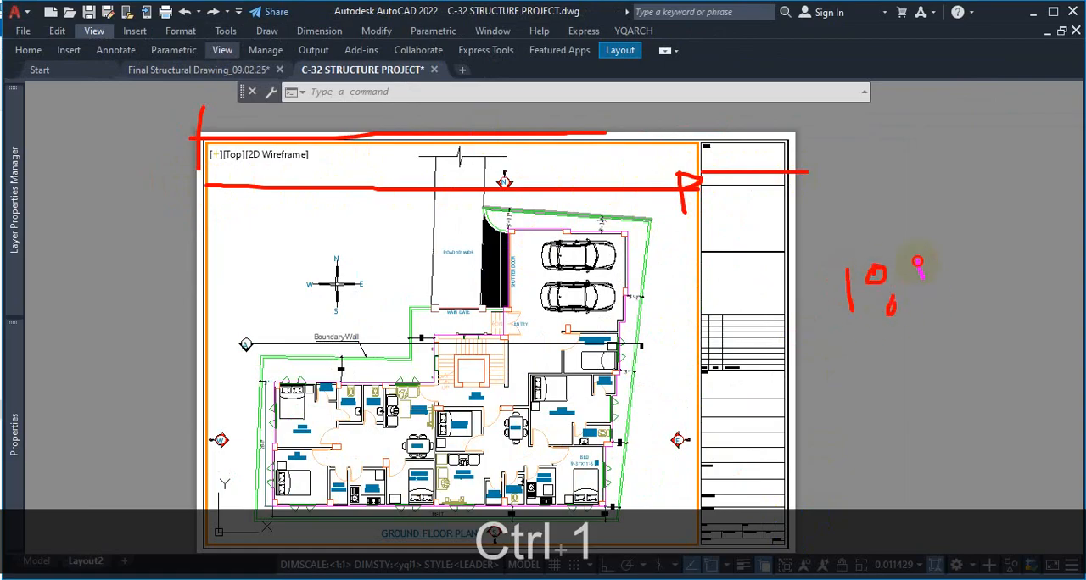
drag(917, 261, 935, 314)
mouse_move(941, 258)
mouse_down()
mouse_move(936, 271)
mouse_move(963, 272)
mouse_move(952, 286)
mouse_up()
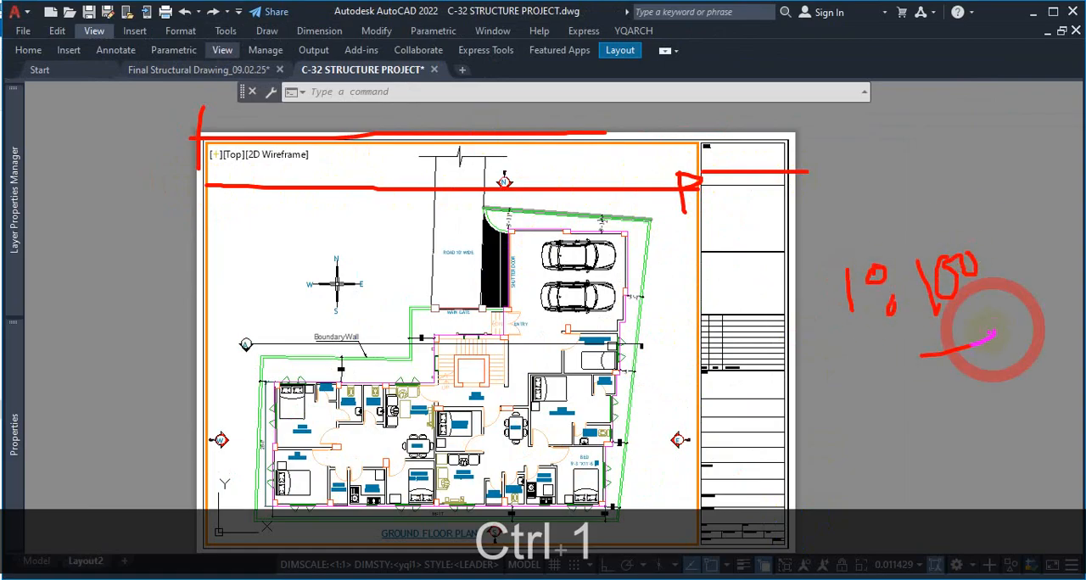
key(Escape)
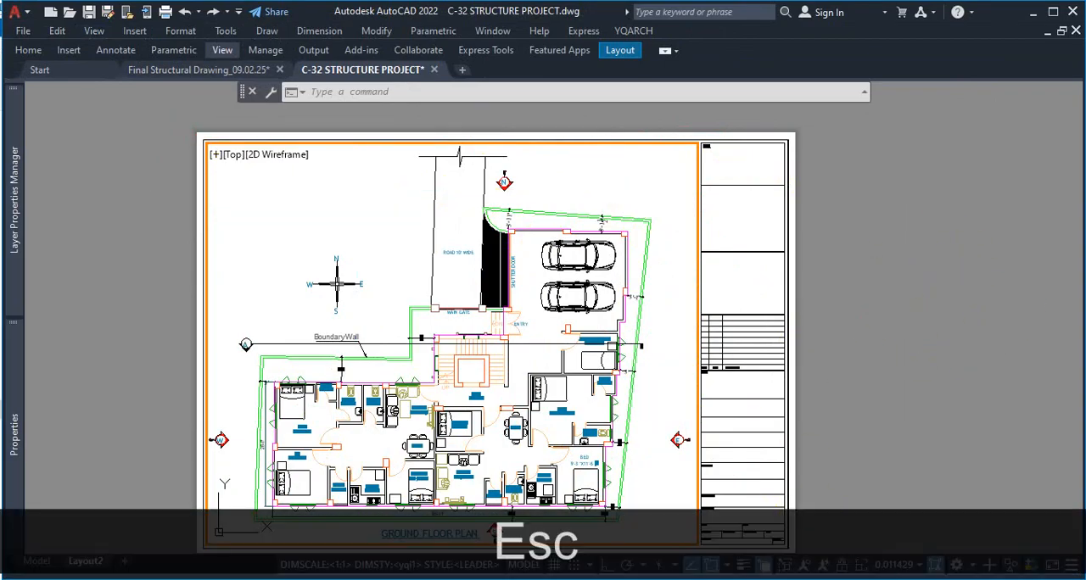
Set the scale of the active Layout2 viewport to the standard value 1:100
click(906, 565)
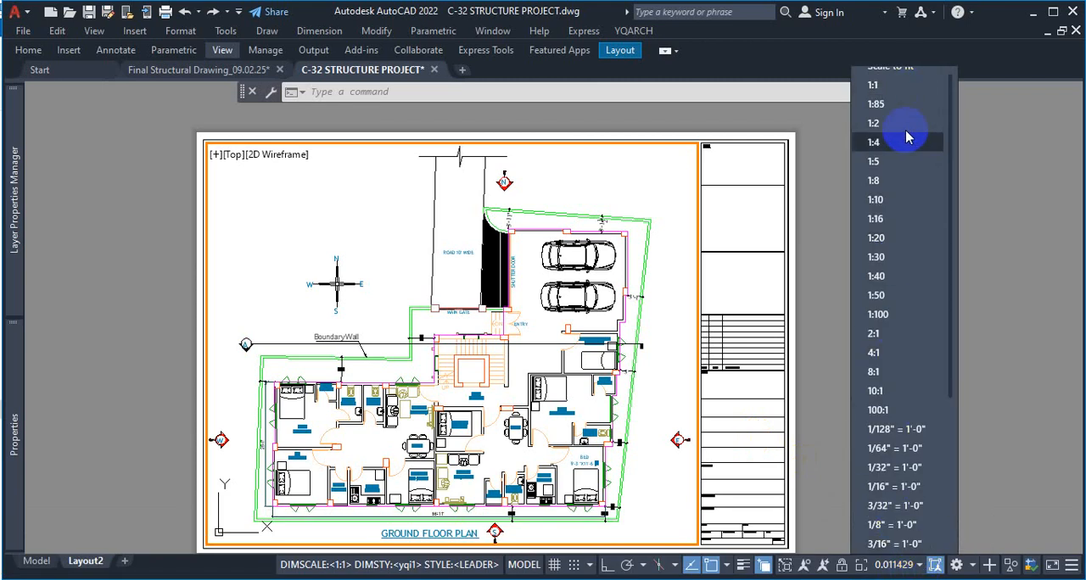
click(878, 315)
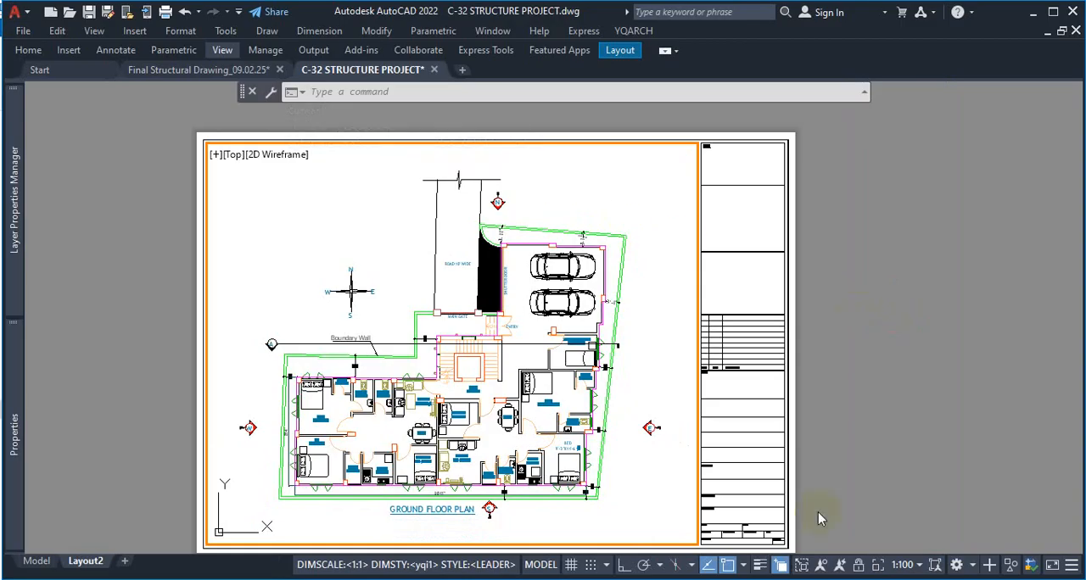
key(ctrl+1)
mouse_move(934, 470)
mouse_down()
mouse_move(872, 478)
mouse_move(874, 454)
mouse_up()
key(Escape)
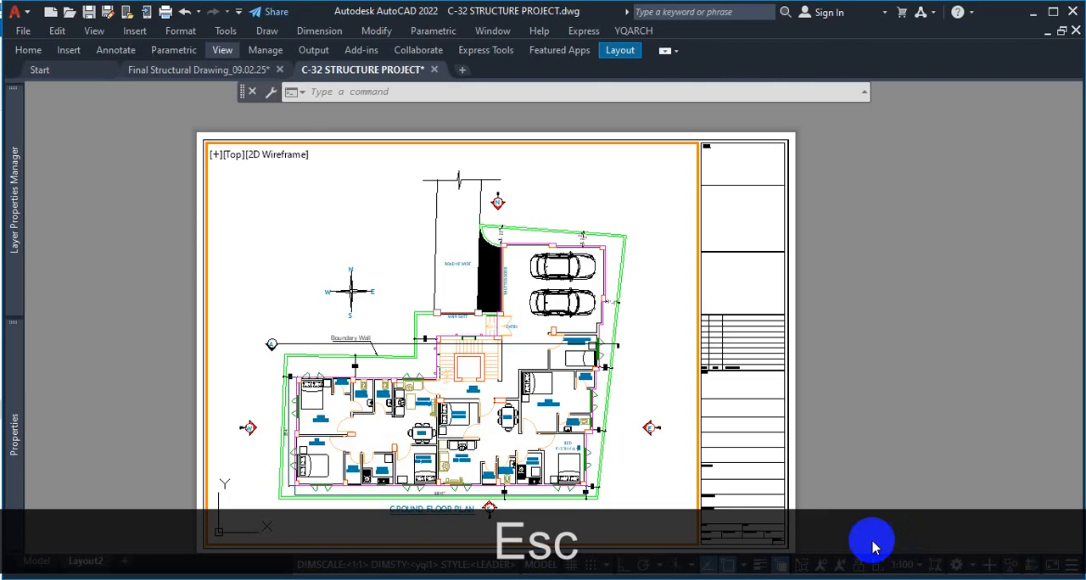
Leave the viewport for paper space and examine the Scale field in the sheet's title block
double_click(829, 443)
scroll(770, 346, down, 2)
scroll(744, 460, up, 10)
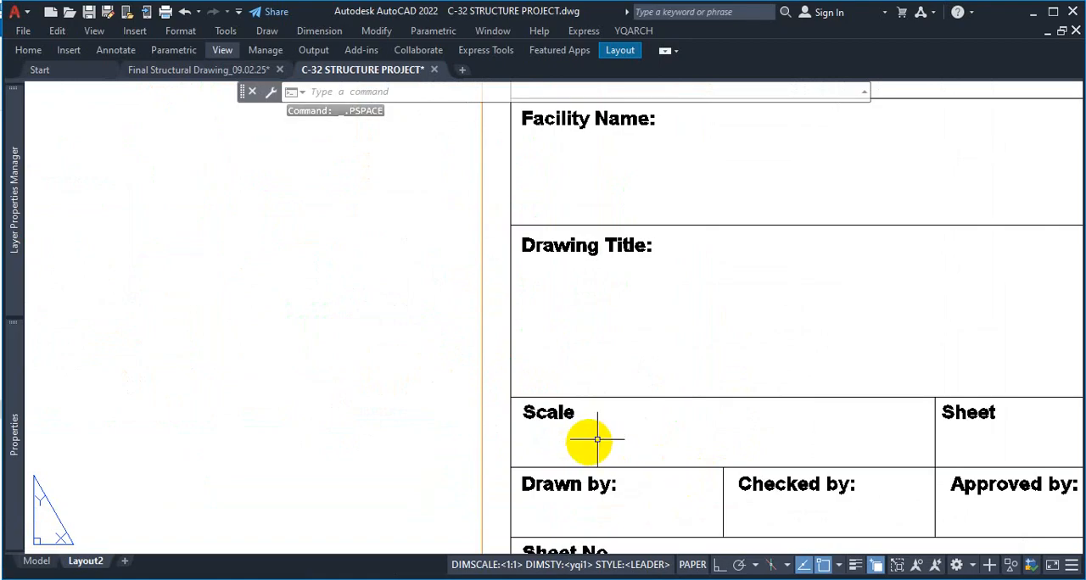
key(ctrl+1)
click(662, 432)
drag(559, 380, 556, 452)
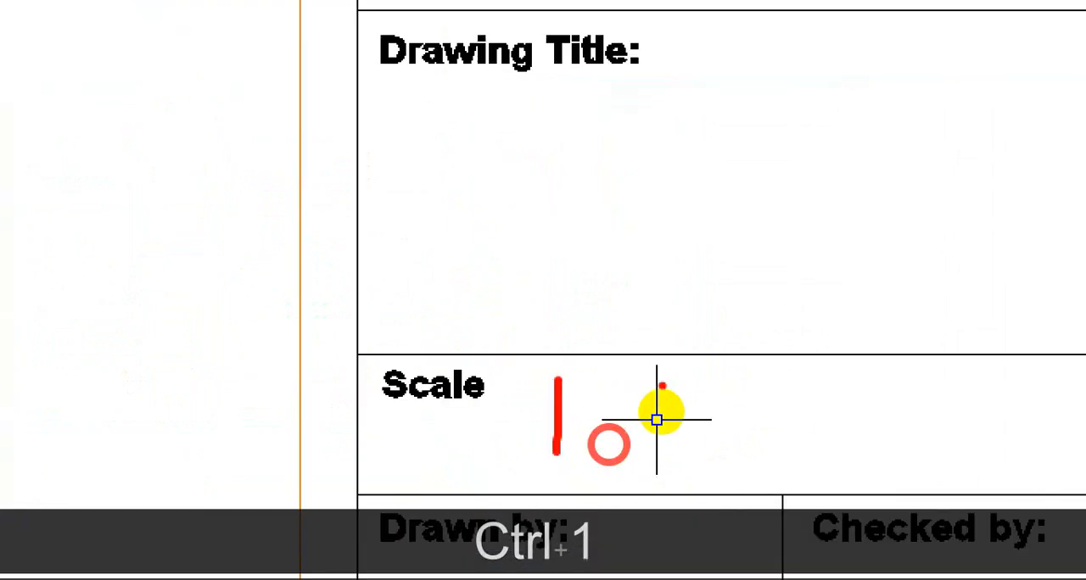
drag(705, 370, 719, 384)
drag(725, 434, 739, 437)
drag(871, 363, 865, 423)
drag(910, 379, 1008, 366)
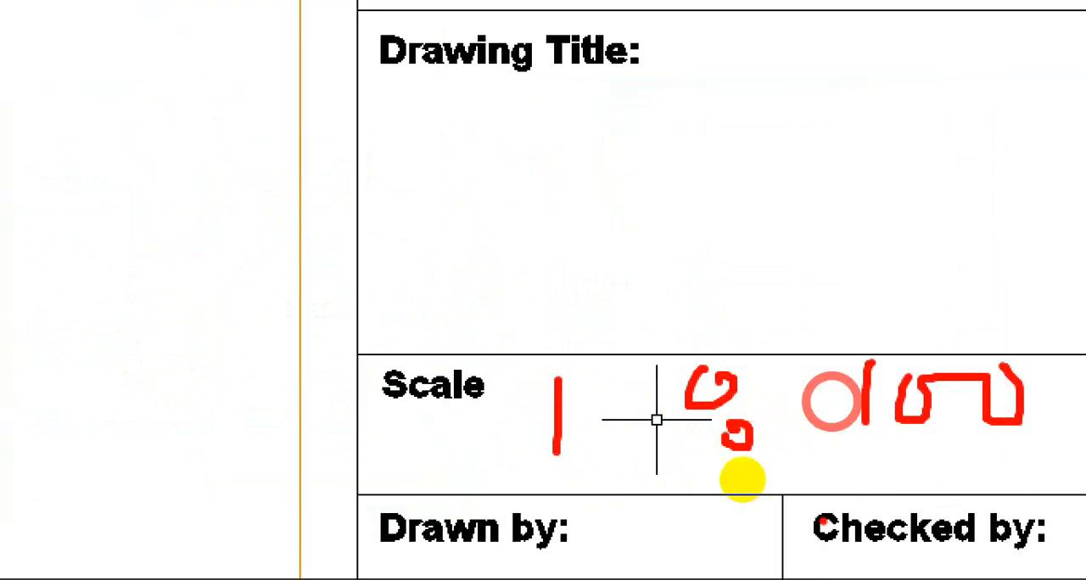
drag(836, 514, 1011, 483)
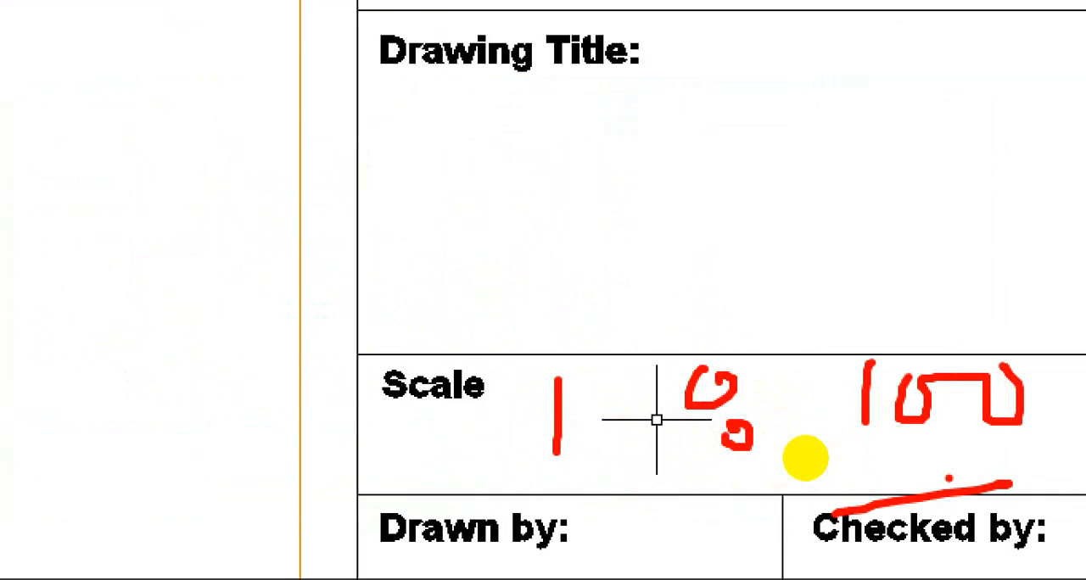
key(Escape)
Activate the ground floor plan viewport and return to paper space twice, finishing with the whole Layout2 sheet in view
scroll(766, 352, down, 4)
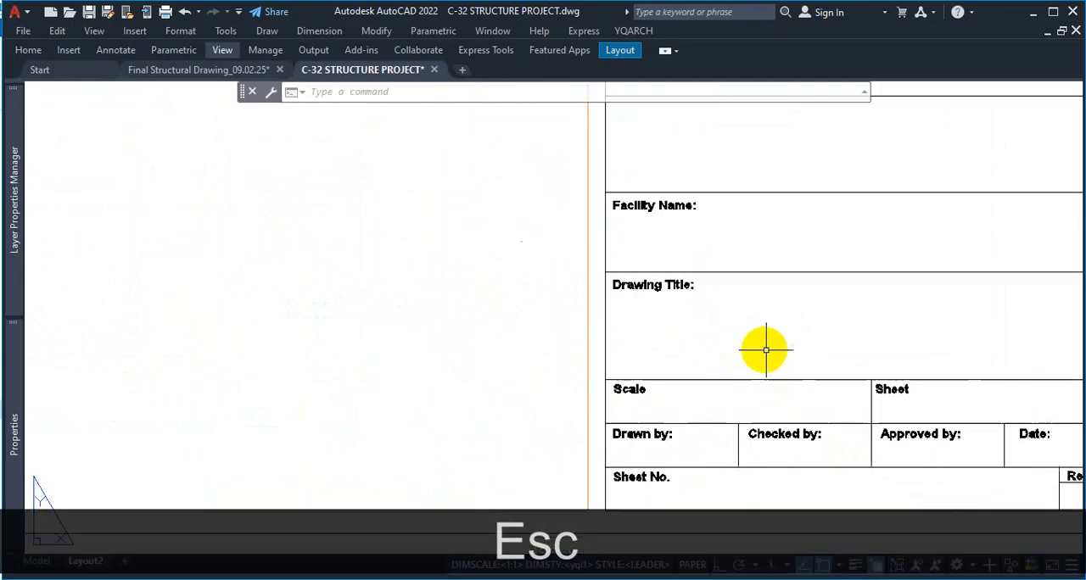
scroll(787, 391, down, 6)
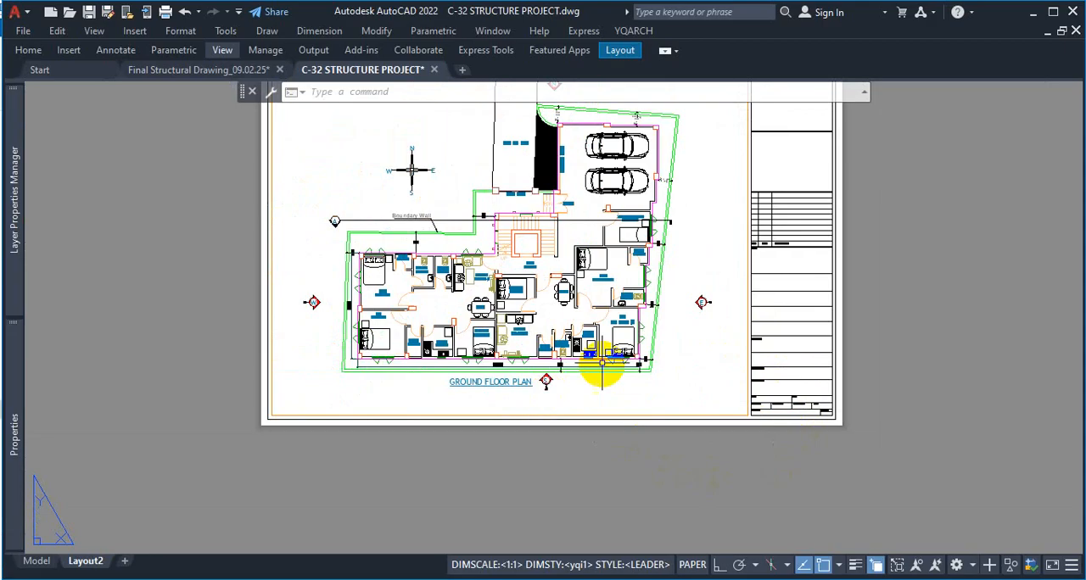
double_click(704, 364)
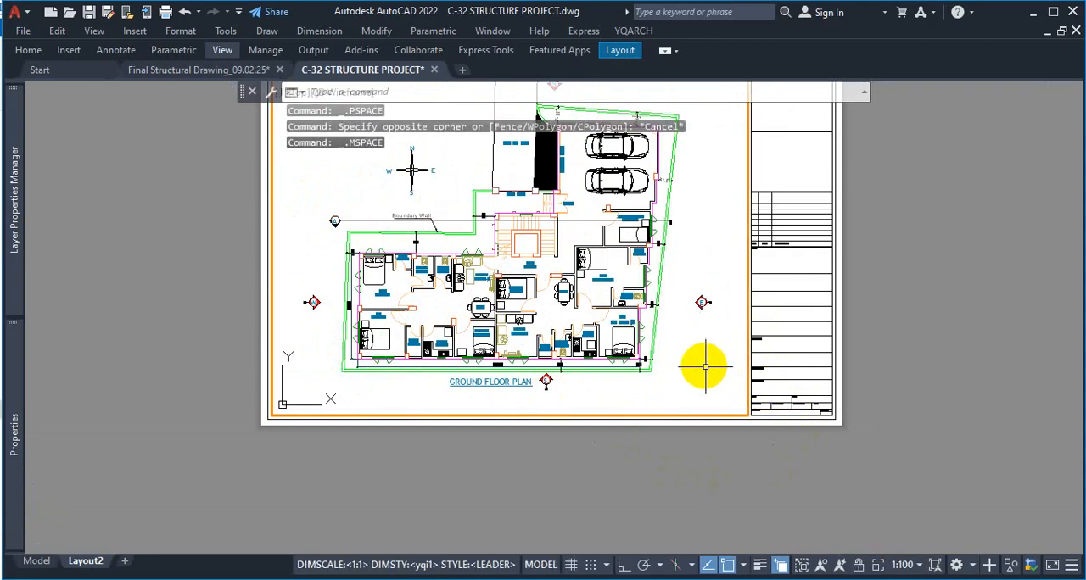
double_click(908, 355)
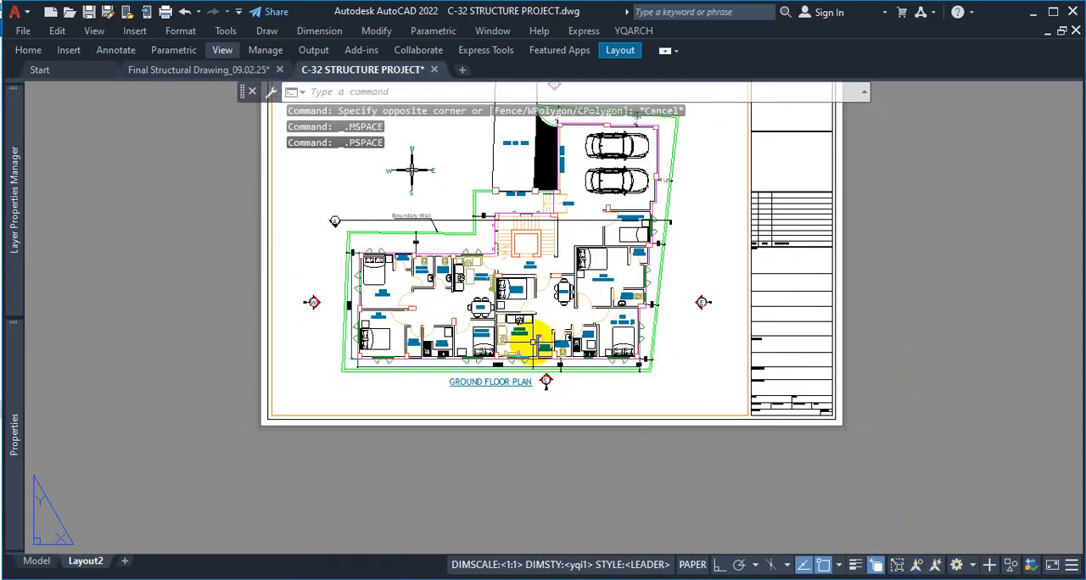
double_click(695, 370)
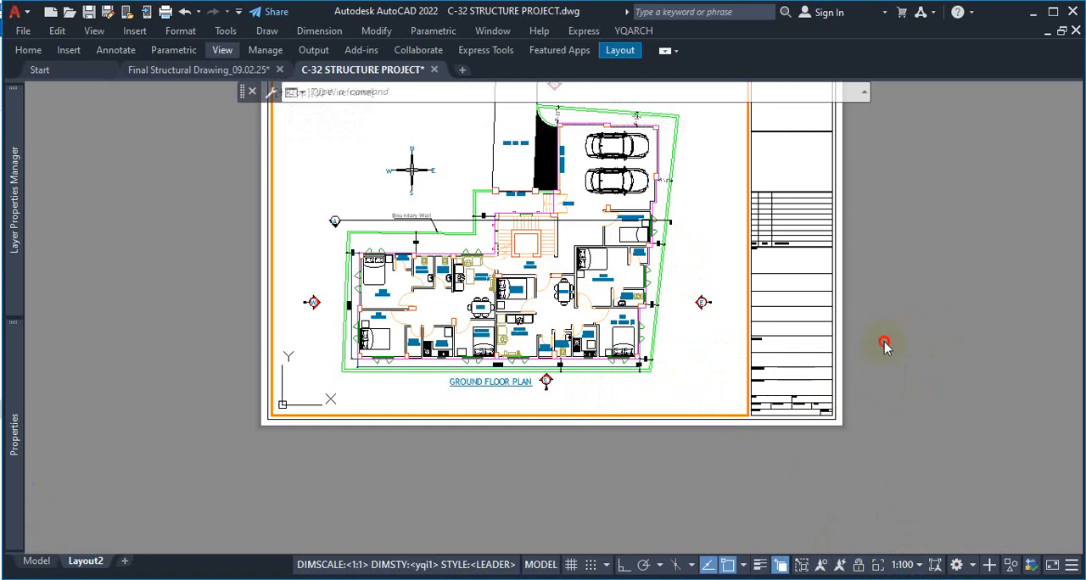
double_click(825, 386)
scroll(738, 400, down, 2)
scroll(756, 230, up, 2)
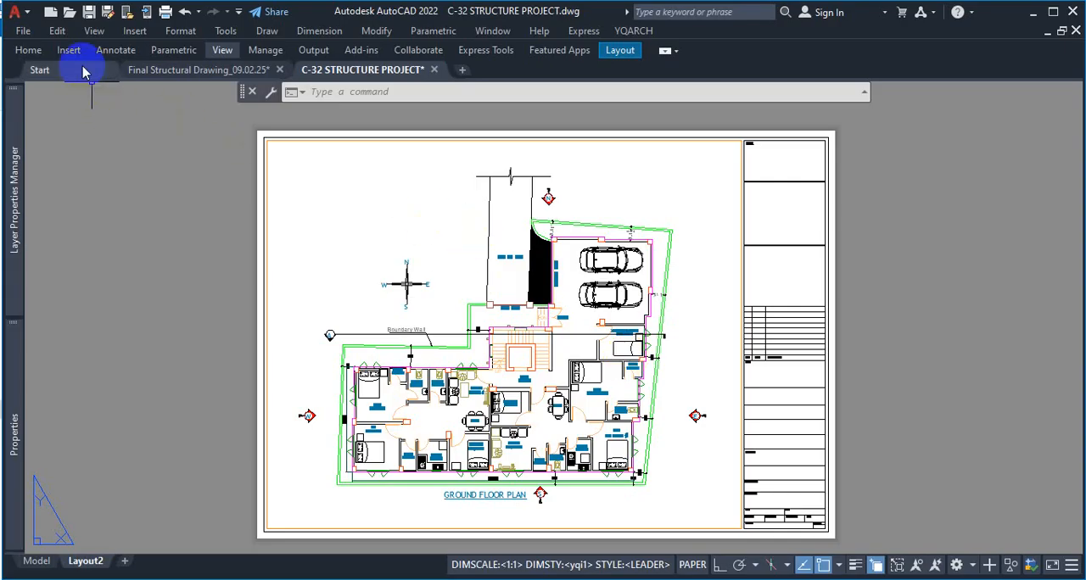
Switch to model space and examine the ground floor plan's dimensions, room labels and title up close
click(36, 560)
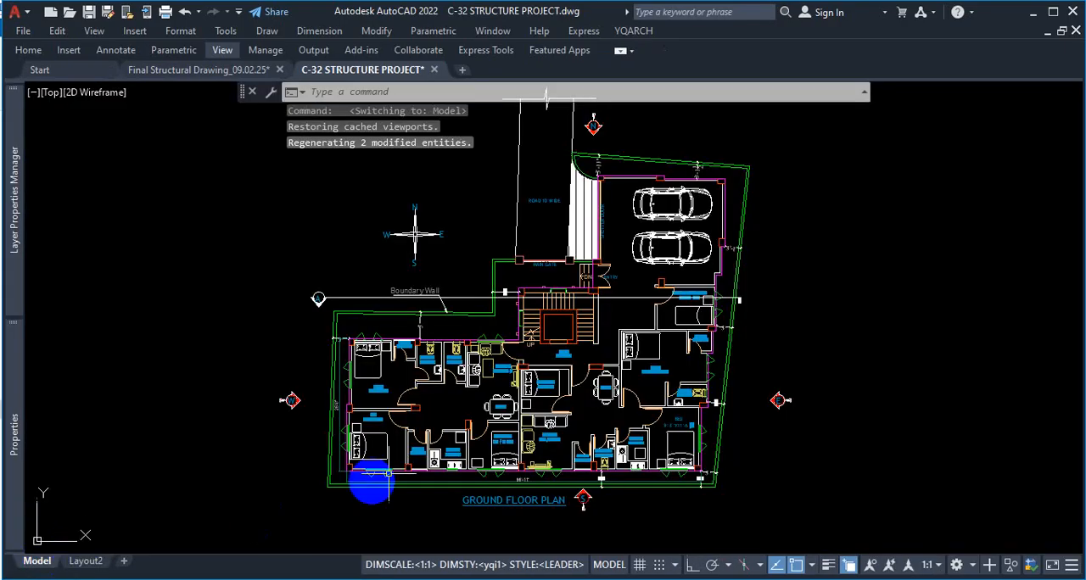
scroll(690, 497, up, 8)
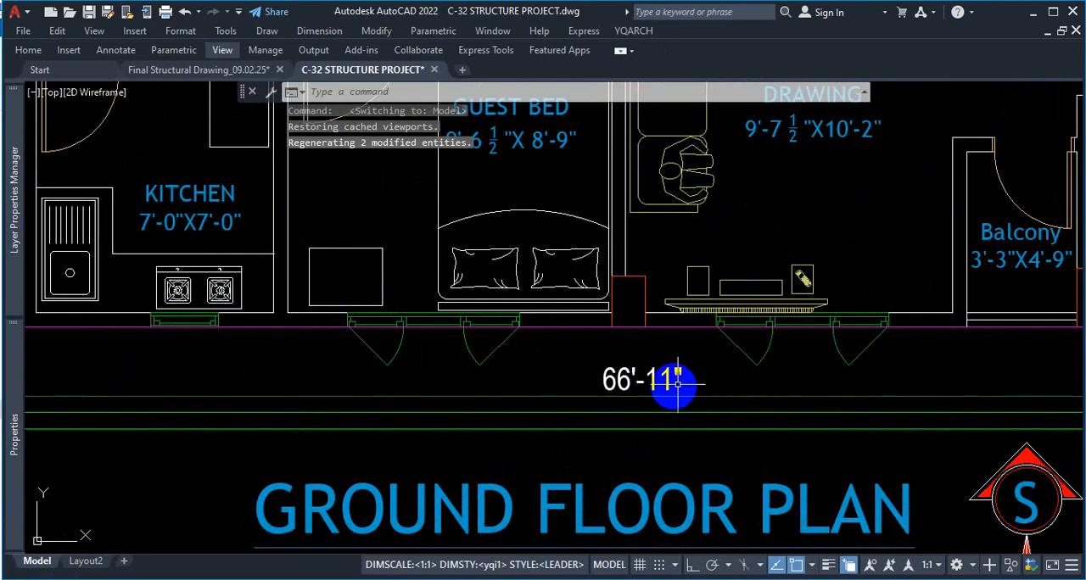
scroll(688, 377, down, 6)
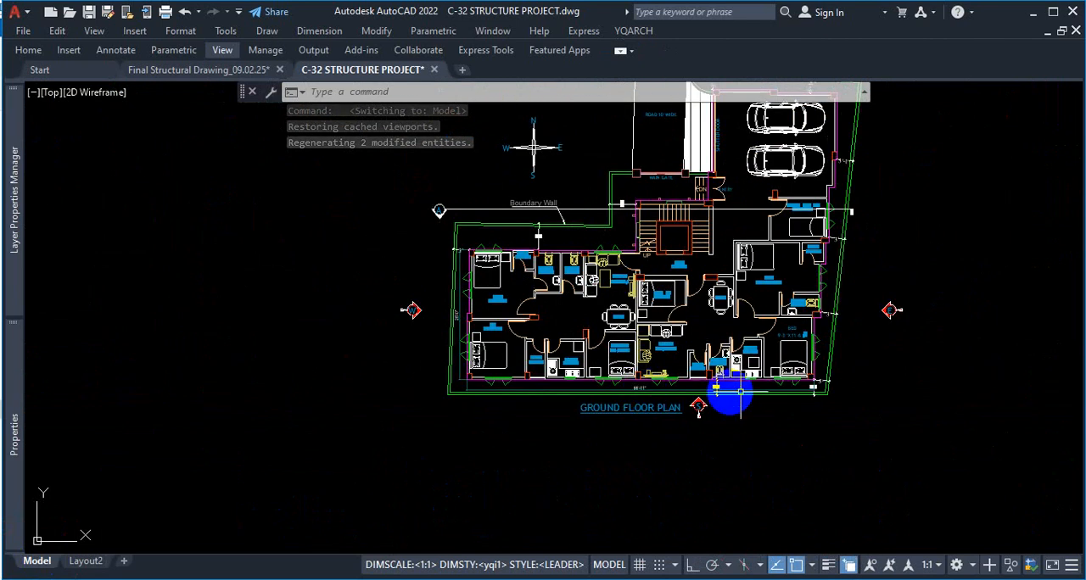
scroll(755, 385, up, 3)
scroll(777, 395, down, 5)
scroll(819, 407, up, 5)
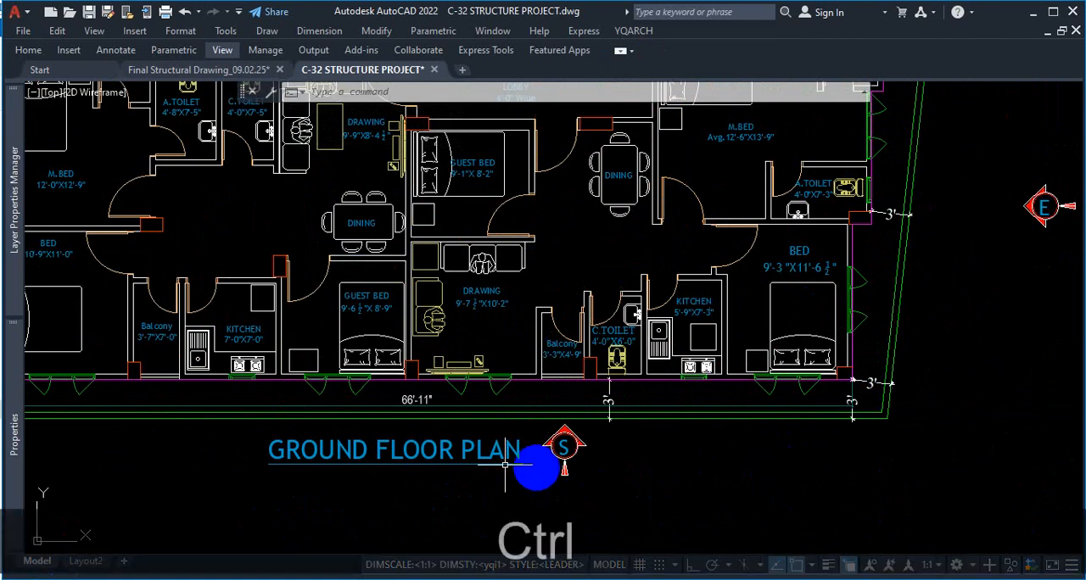
key(ctrl+1)
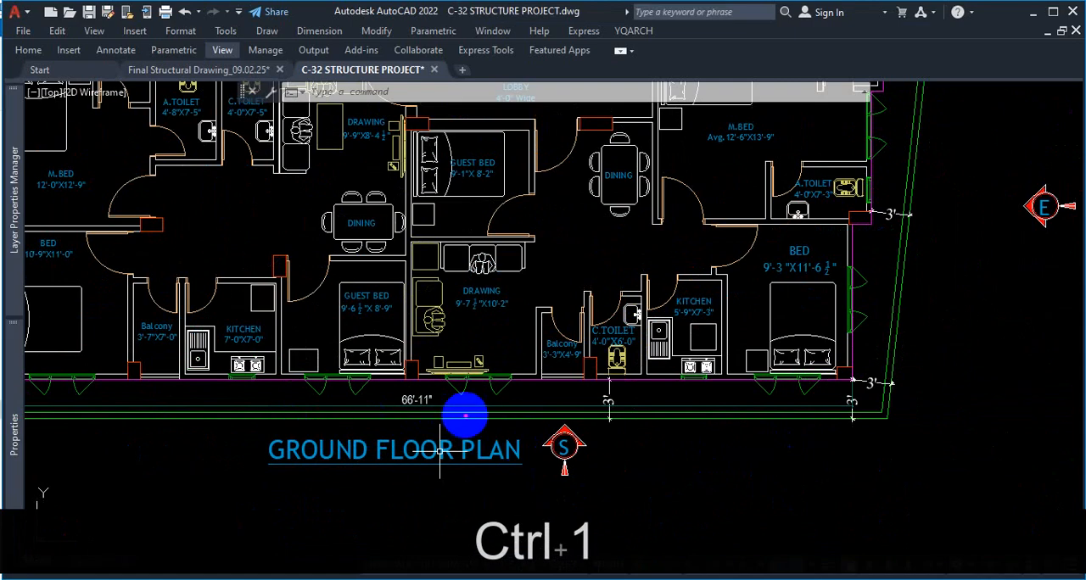
key(Escape)
scroll(458, 424, down, 5)
scroll(521, 374, up, 5)
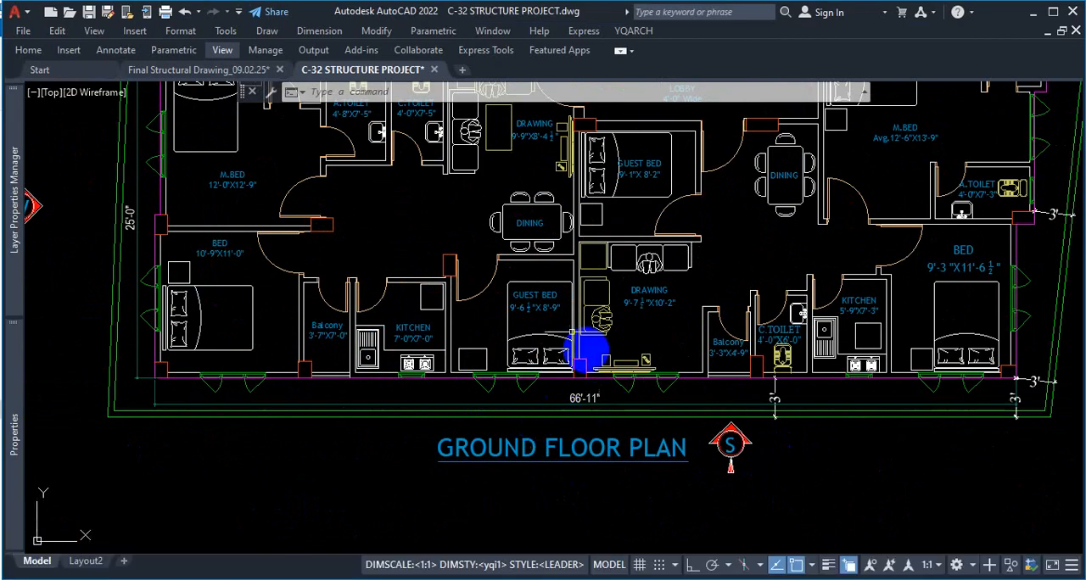
Return to Layout2, set the ground floor plan viewport's scale to 1:1, and go back to paper space
click(85, 560)
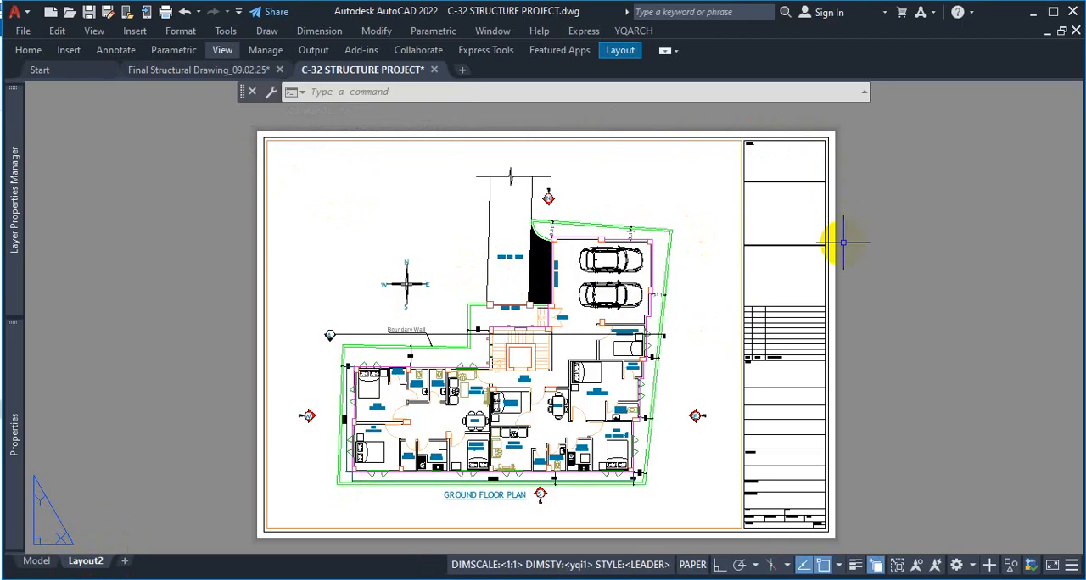
double_click(698, 361)
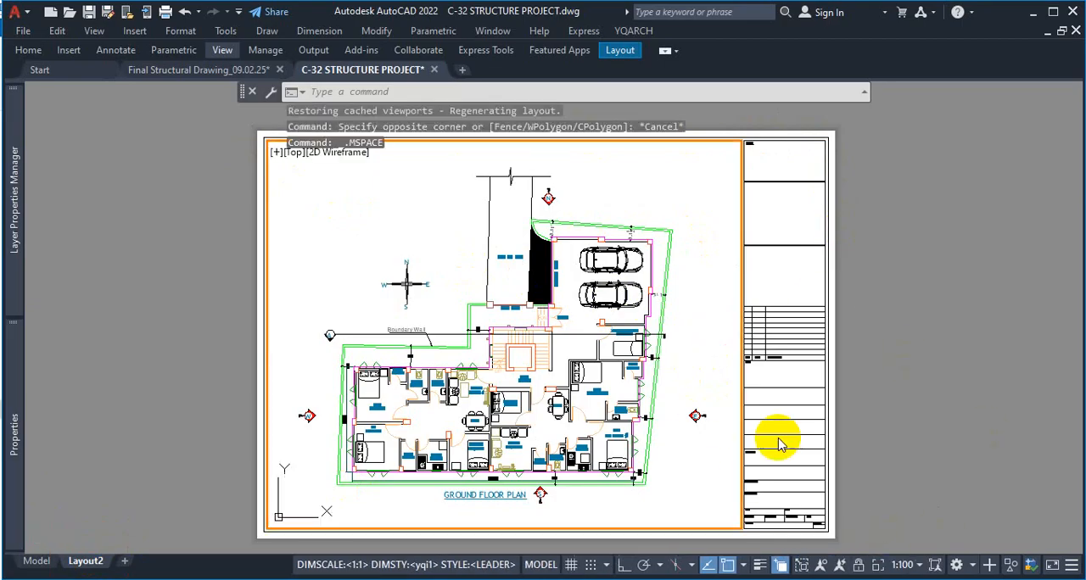
click(919, 565)
click(891, 82)
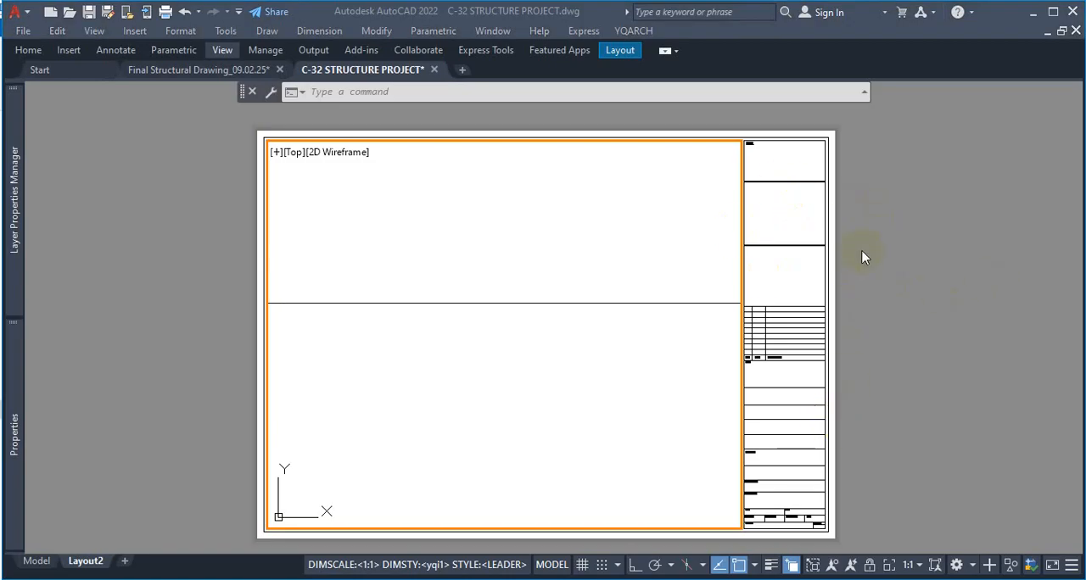
double_click(814, 204)
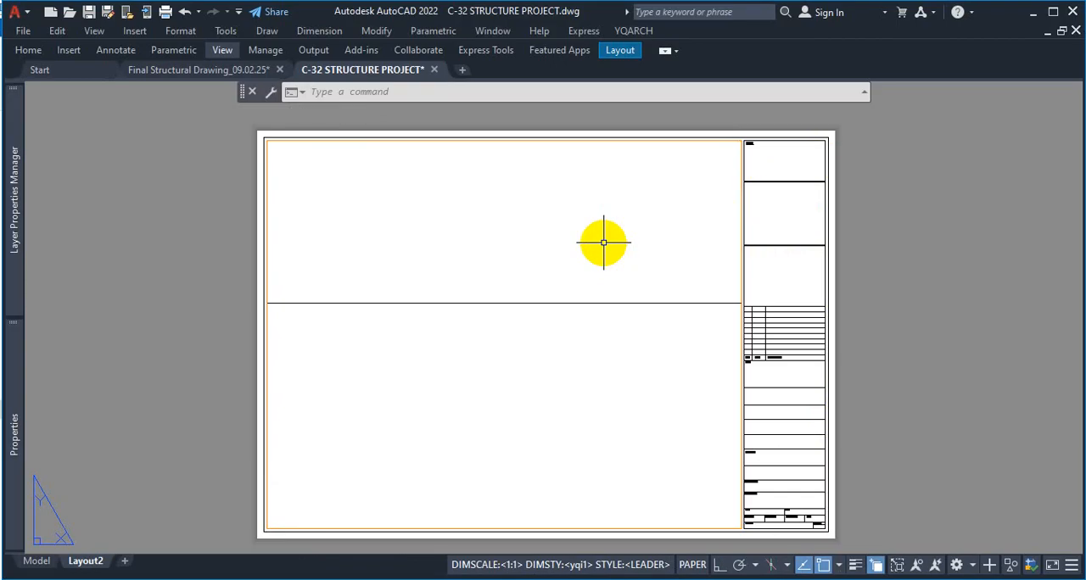
Examine the Layout2 sheet in paper space at several magnifications, including its title block and viewport border
scroll(770, 233, down, 8)
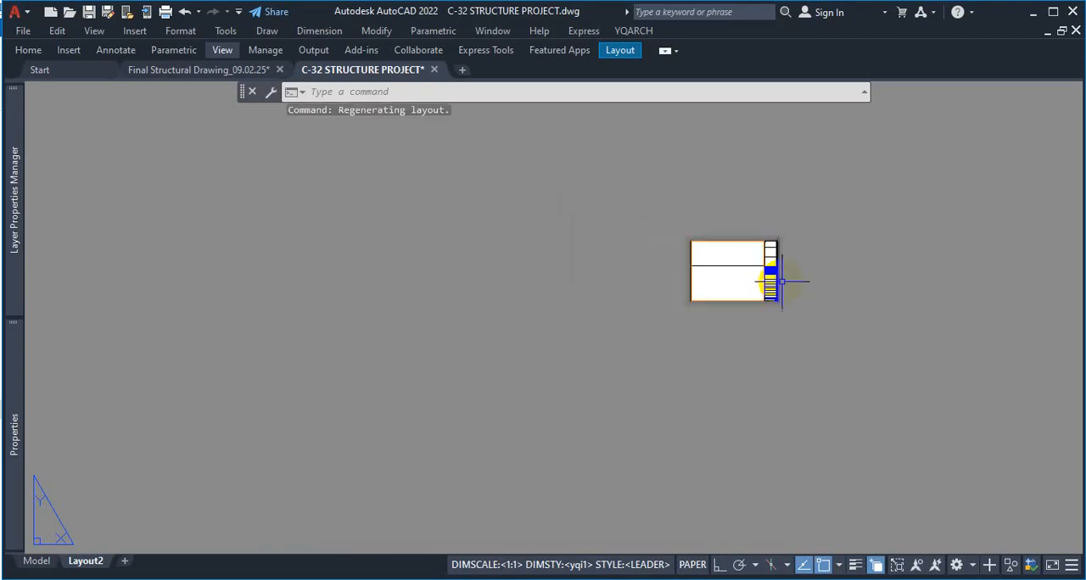
scroll(782, 249, up, 8)
scroll(782, 249, down, 8)
scroll(788, 274, up, 8)
scroll(783, 209, down, 3)
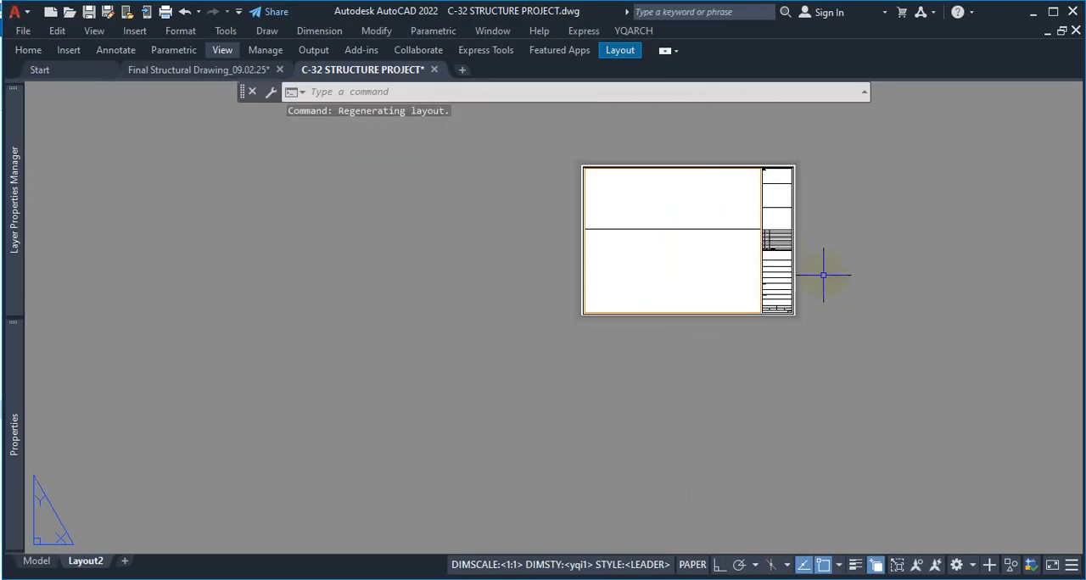
scroll(802, 148, up, 4)
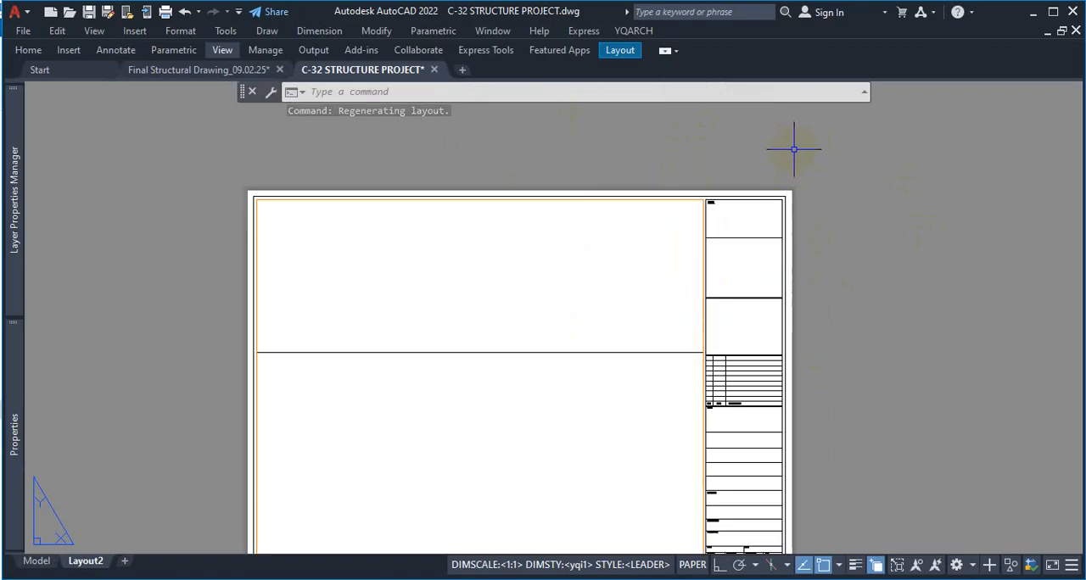
scroll(764, 161, down, 2)
scroll(813, 178, up, 2)
scroll(834, 192, down, 2)
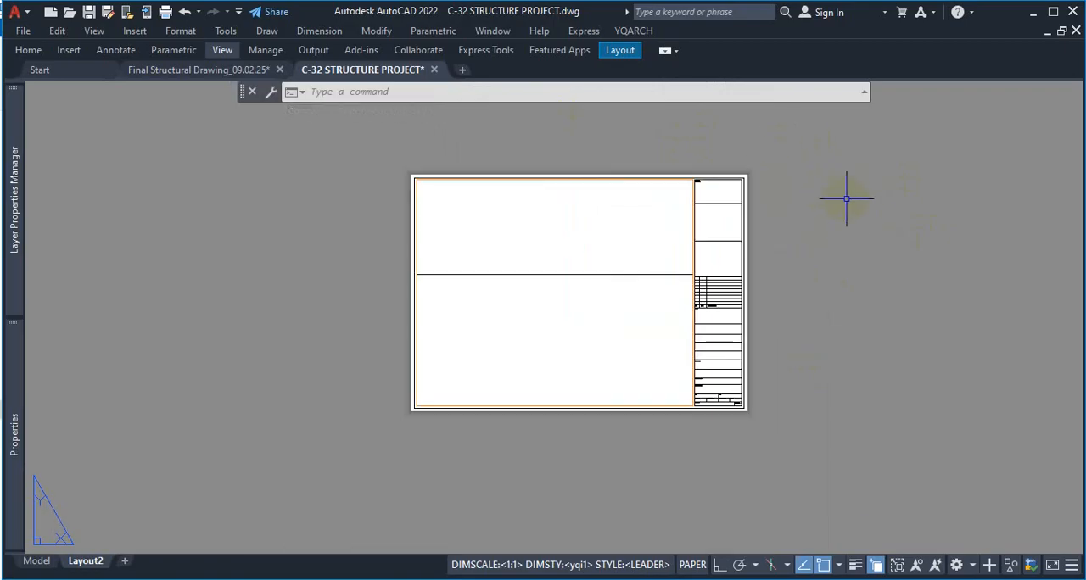
scroll(764, 208, up, 3)
scroll(763, 240, down, 3)
scroll(780, 229, up, 3)
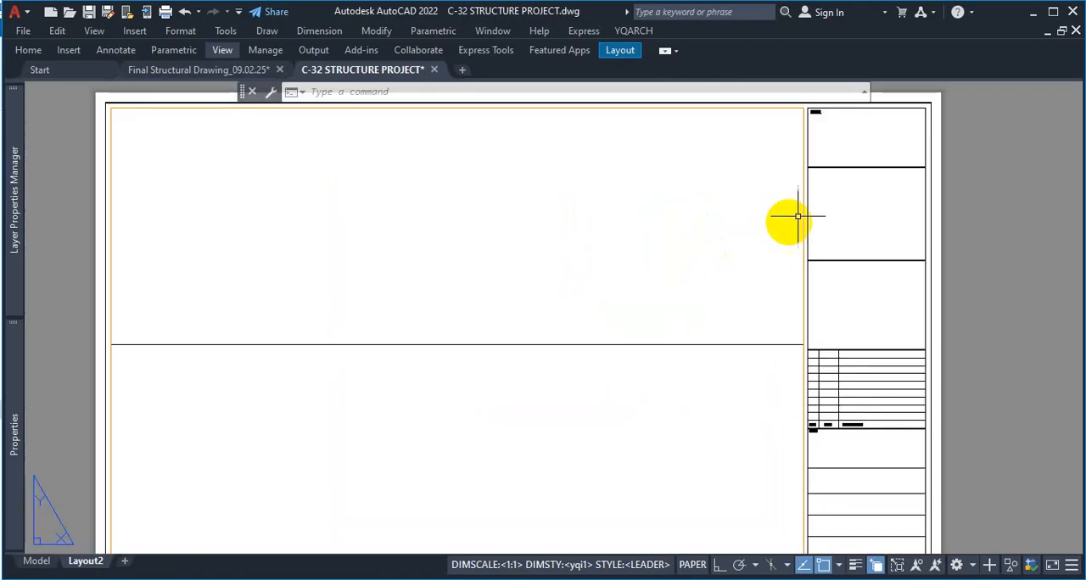
Activate the Layout2 viewport, bring the whole ground floor plan back into view inside it, and return to paper space
double_click(586, 243)
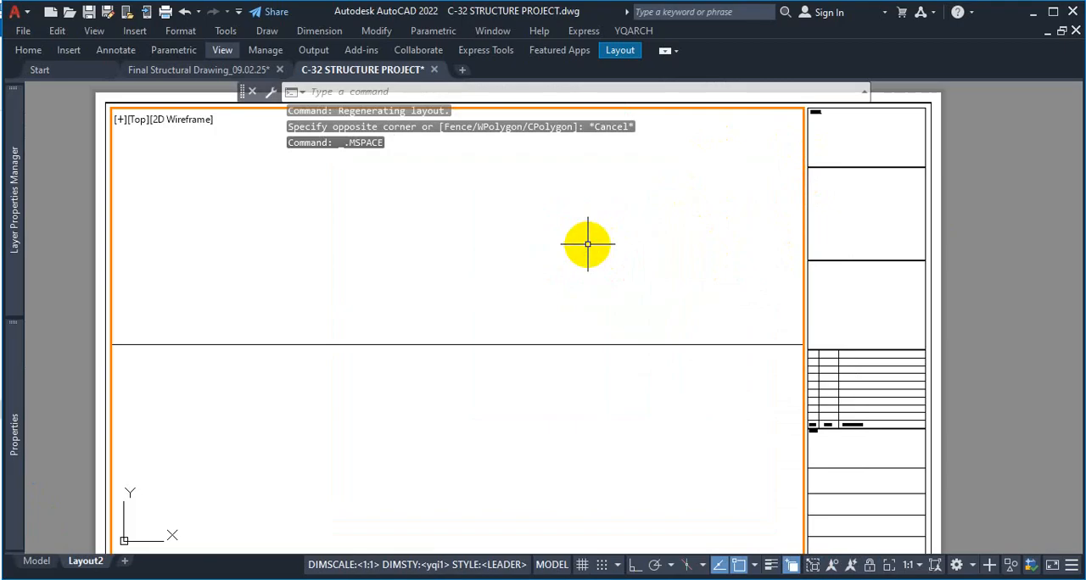
scroll(606, 279, down, 8)
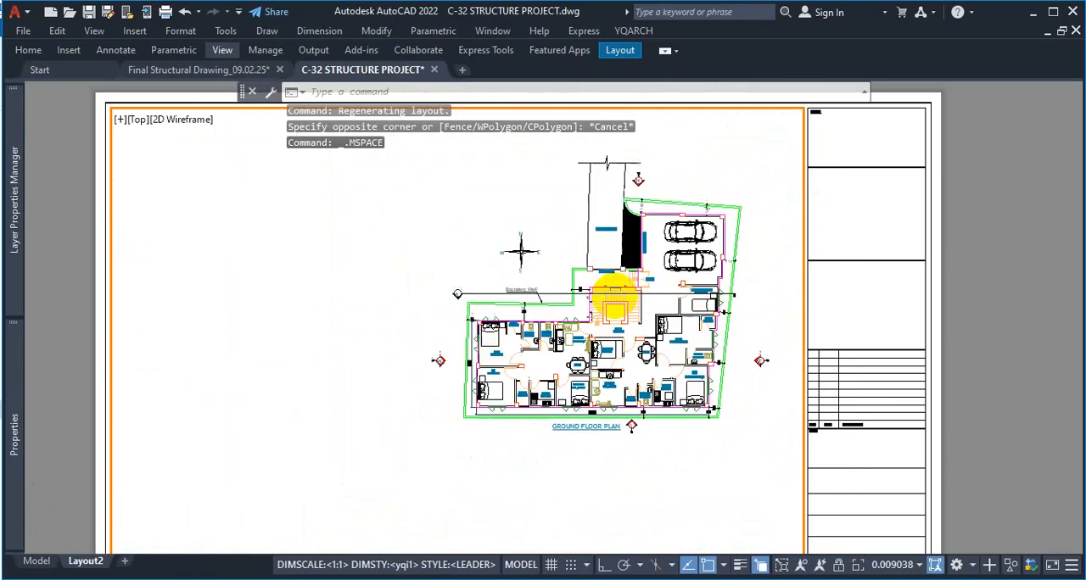
scroll(611, 288, up, 5)
scroll(615, 295, down, 3)
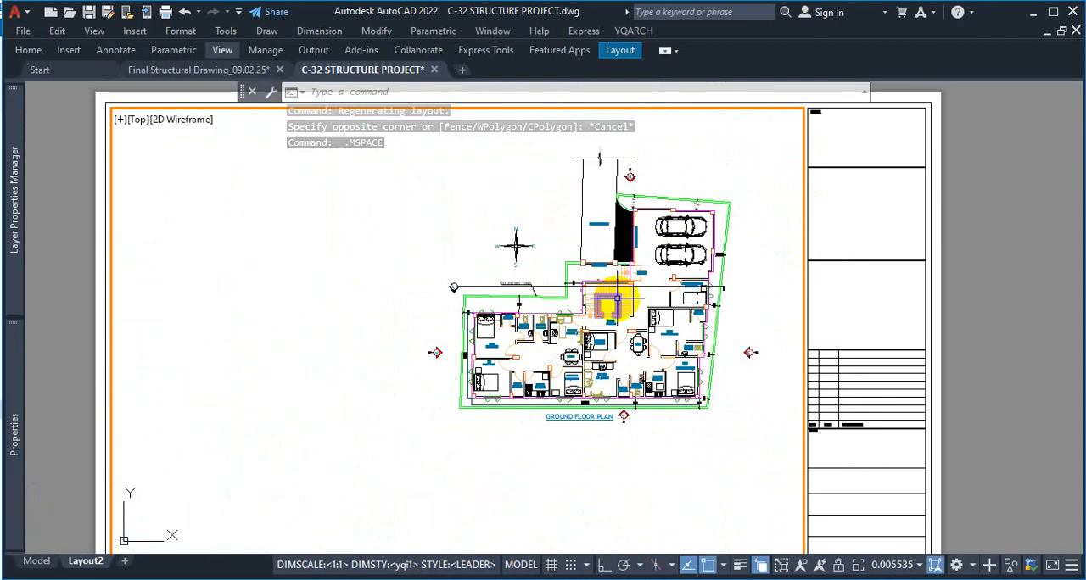
scroll(691, 260, up, 1)
scroll(606, 268, down, 5)
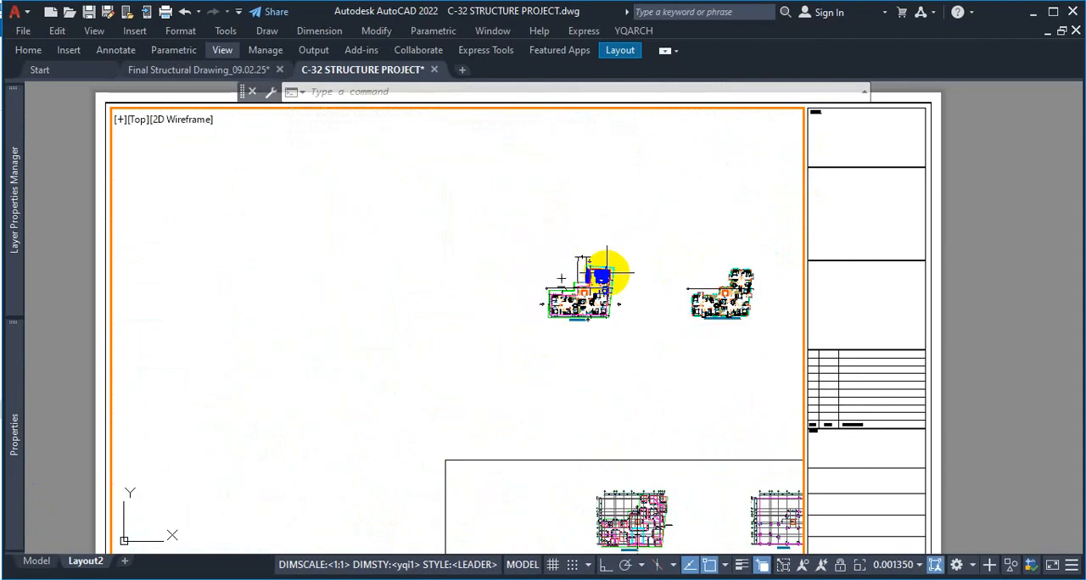
scroll(620, 272, up, 6)
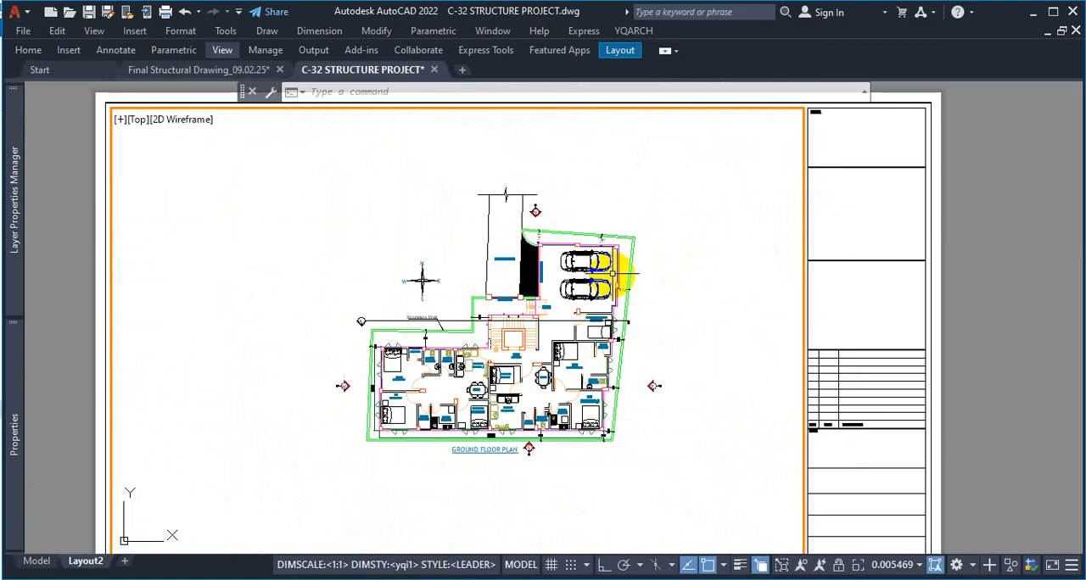
double_click(1001, 233)
Activate the viewport while it fills the screen and zoom its model view out until all the project drawings fit
scroll(674, 317, up, 7)
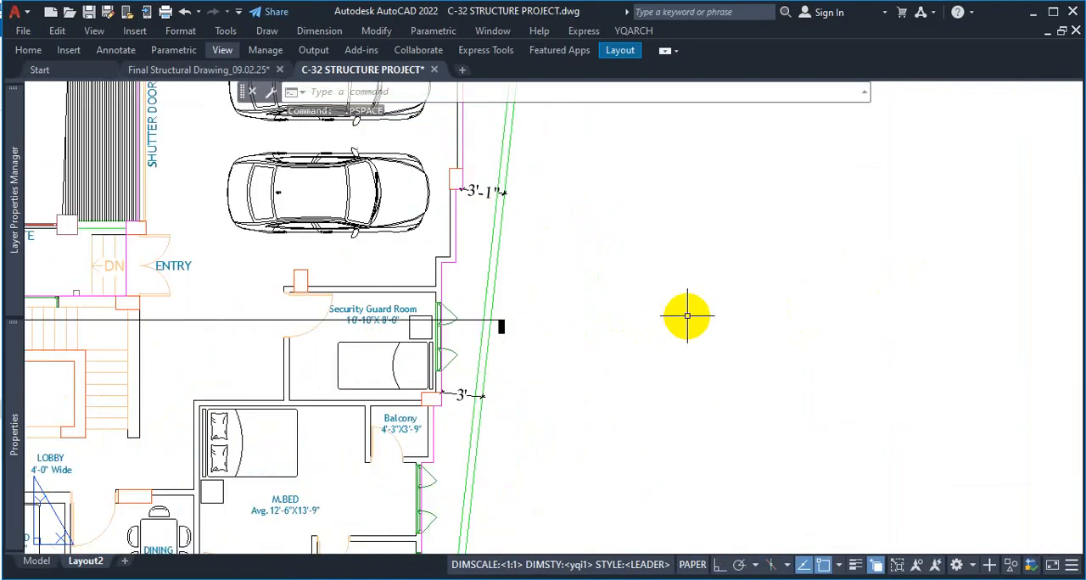
double_click(602, 297)
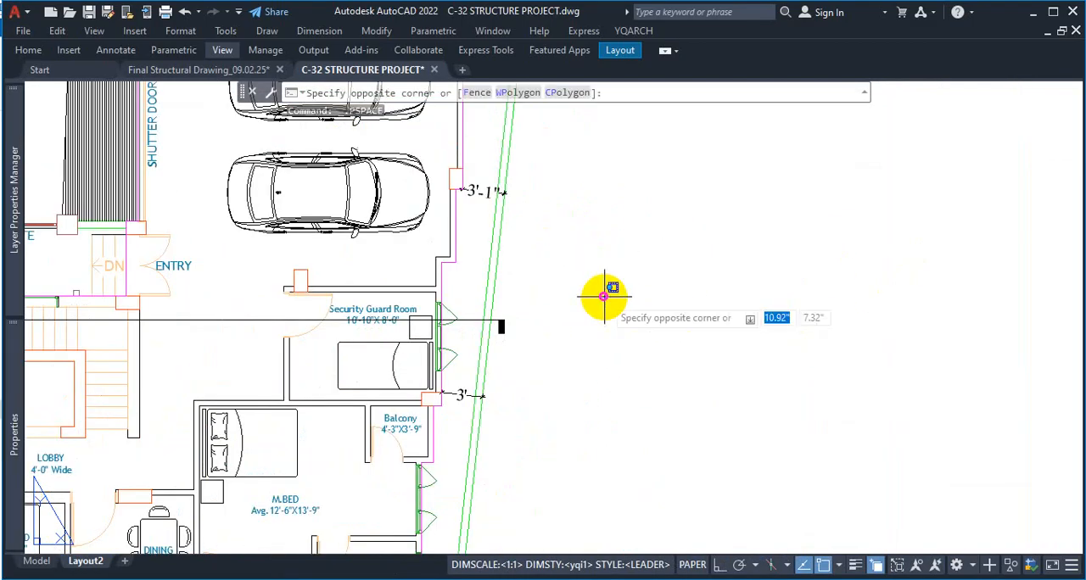
scroll(602, 298, down, 5)
scroll(604, 299, up, 4)
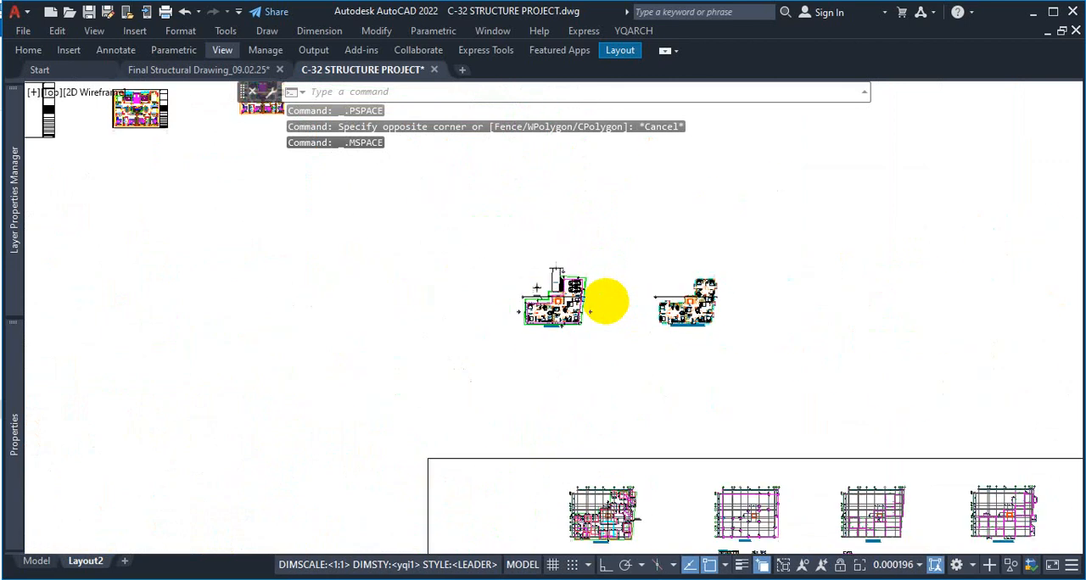
scroll(607, 301, down, 8)
scroll(607, 301, down, 4)
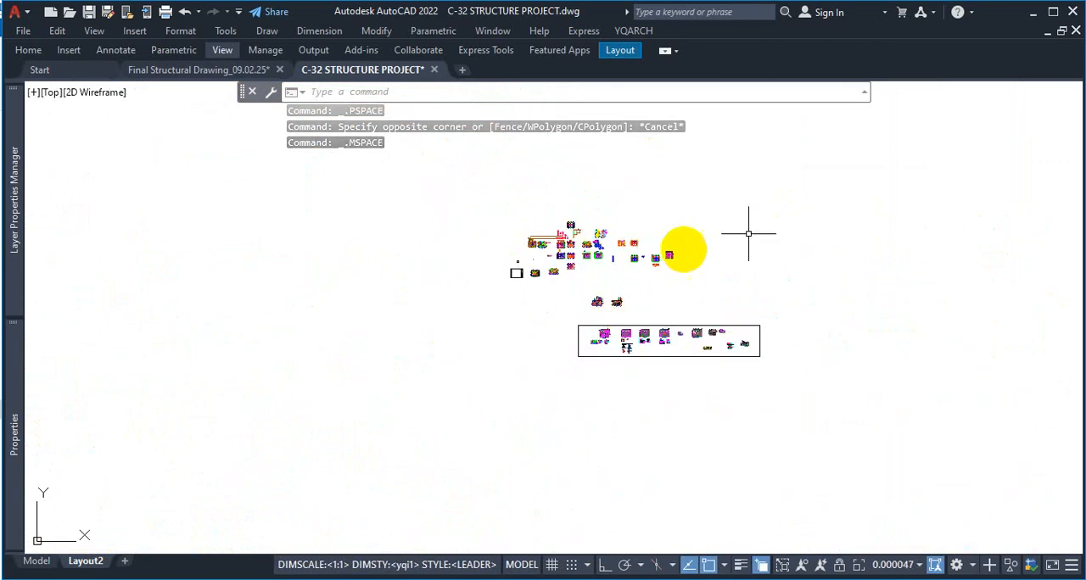
scroll(552, 270, down, 2)
scroll(559, 279, up, 6)
scroll(554, 283, down, 6)
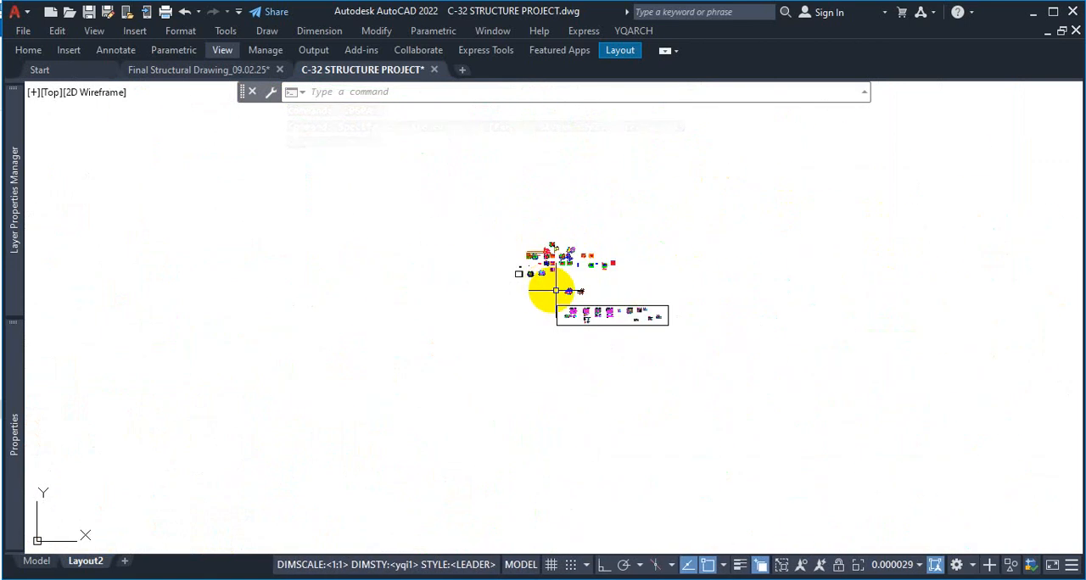
scroll(577, 294, up, 6)
scroll(627, 275, down, 6)
scroll(636, 278, up, 6)
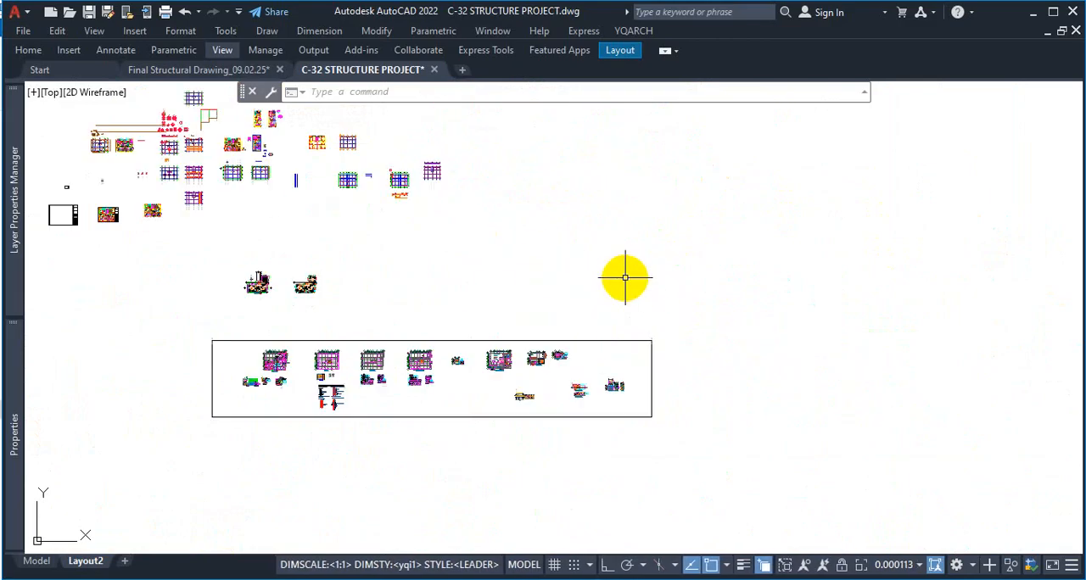
scroll(623, 285, down, 2)
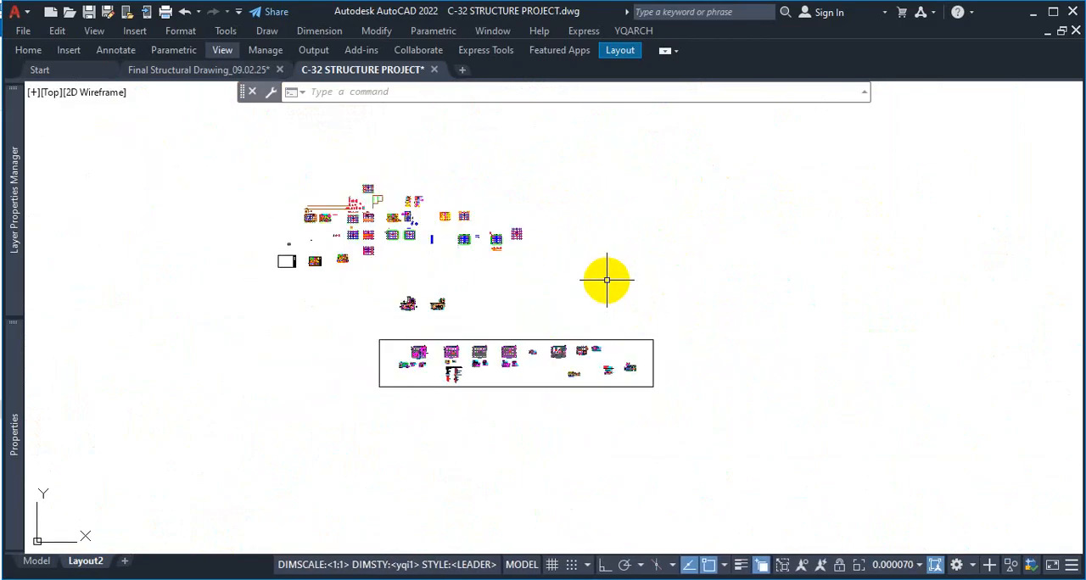
scroll(636, 305, down, 4)
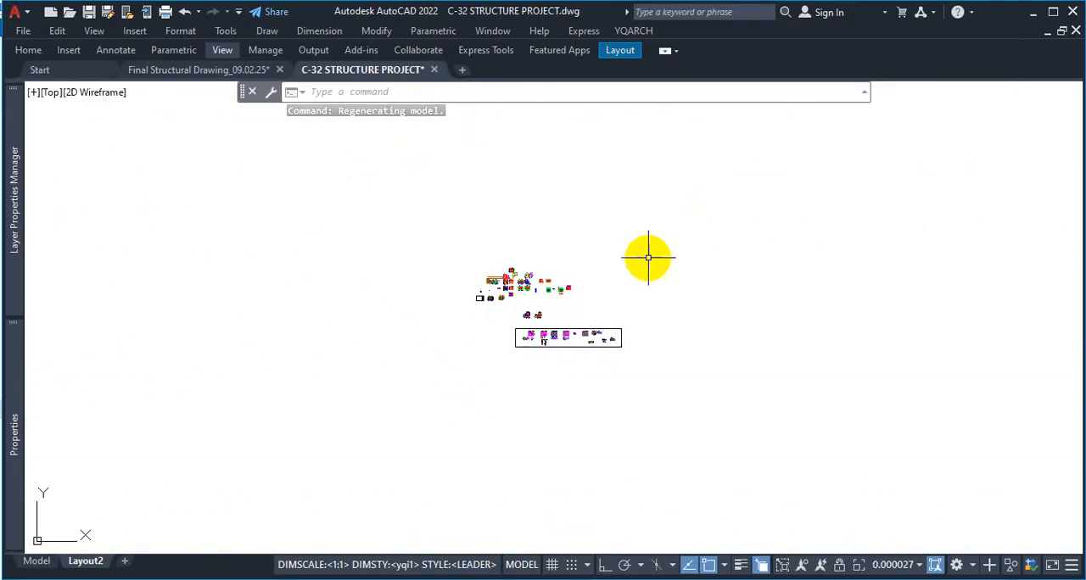
Return to paper space with the PSPACE command (PS) and bring the whole Layout2 sheet into view
text(ps)
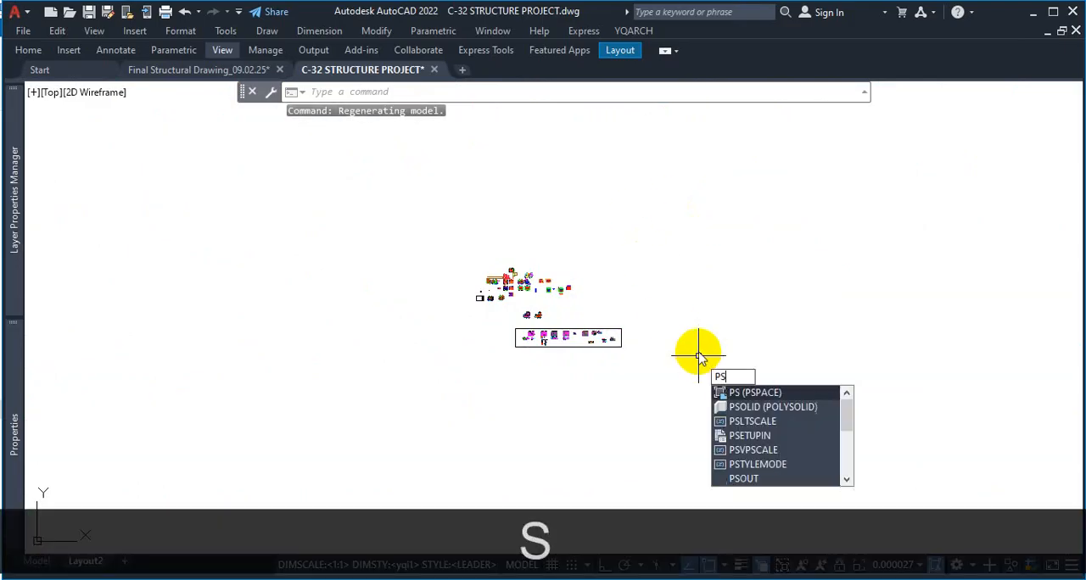
key(Return)
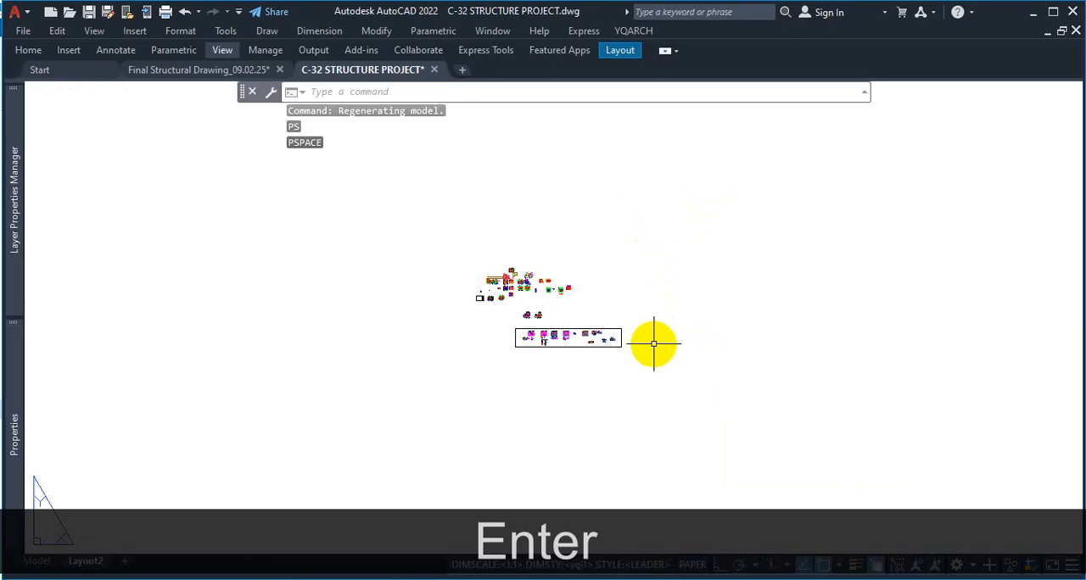
scroll(598, 317, down, 12)
scroll(595, 388, up, 6)
scroll(600, 364, down, 4)
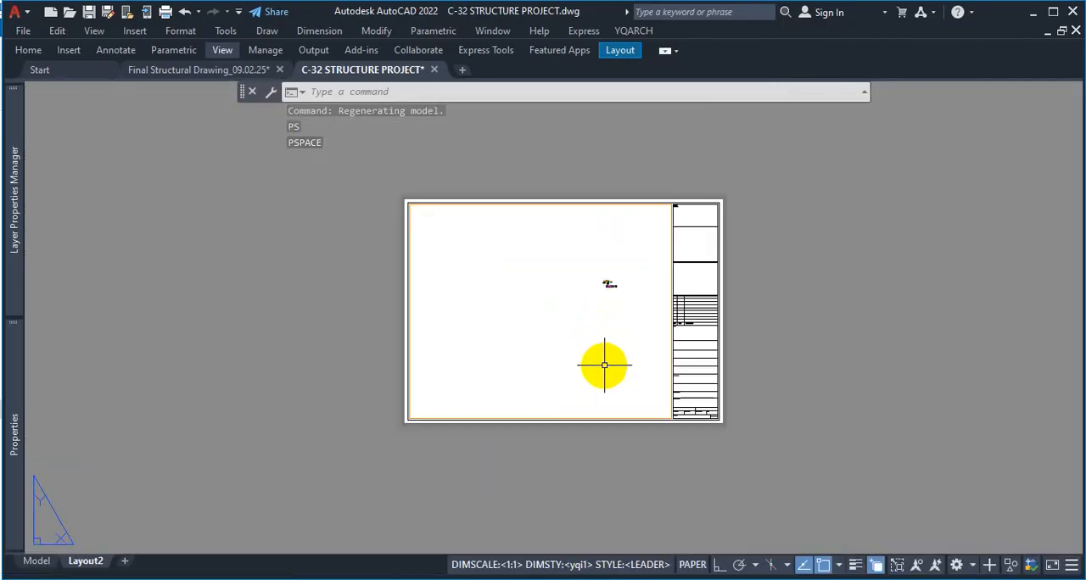
scroll(604, 365, up, 2)
scroll(586, 353, down, 4)
scroll(625, 357, up, 4)
scroll(645, 339, down, 4)
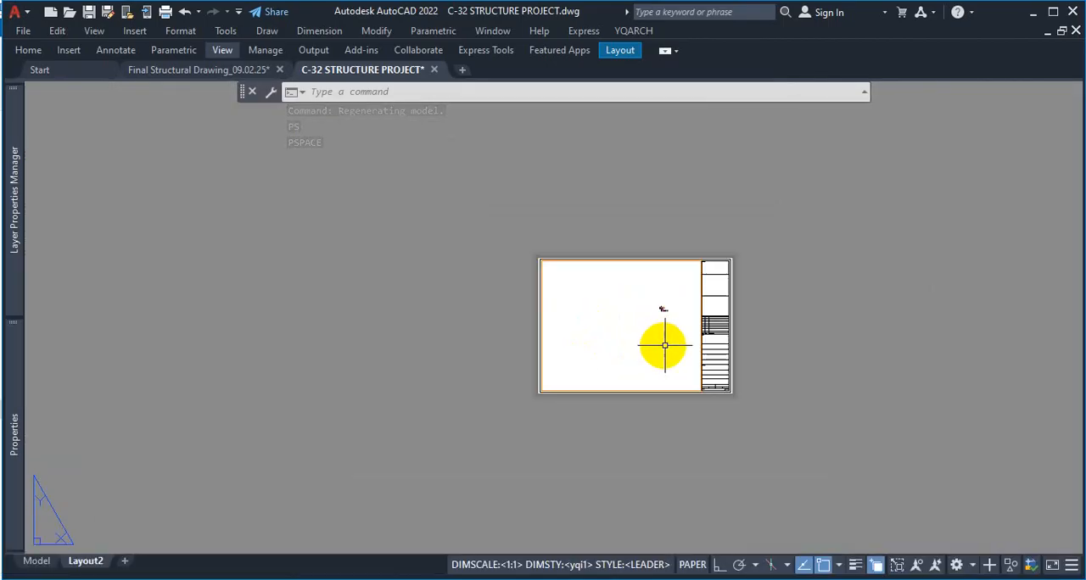
scroll(809, 306, up, 4)
scroll(771, 301, down, 4)
scroll(670, 317, up, 4)
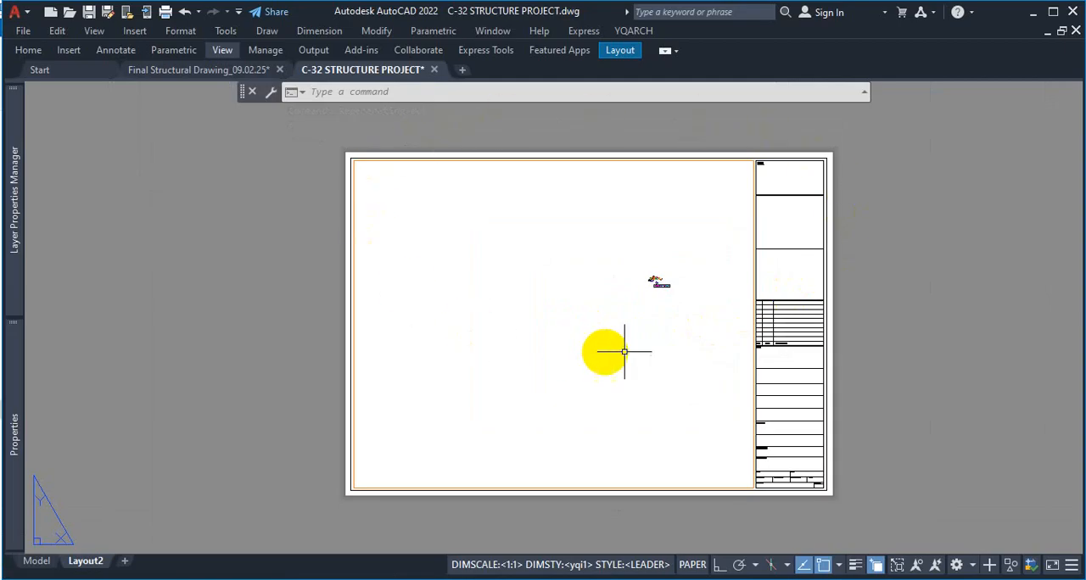
scroll(718, 359, up, 2)
scroll(717, 359, down, 2)
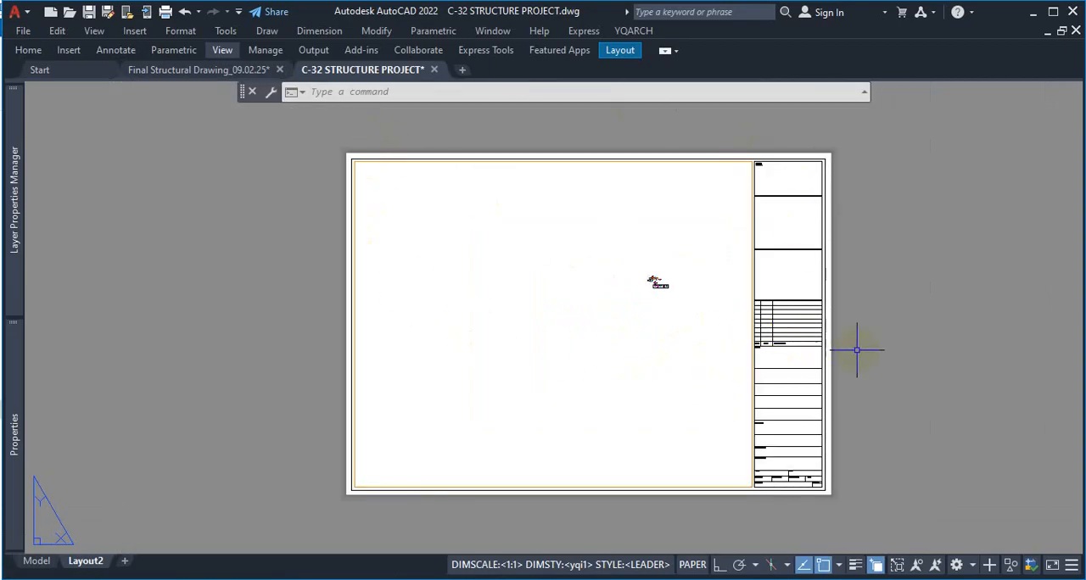
key(ctrl+1)
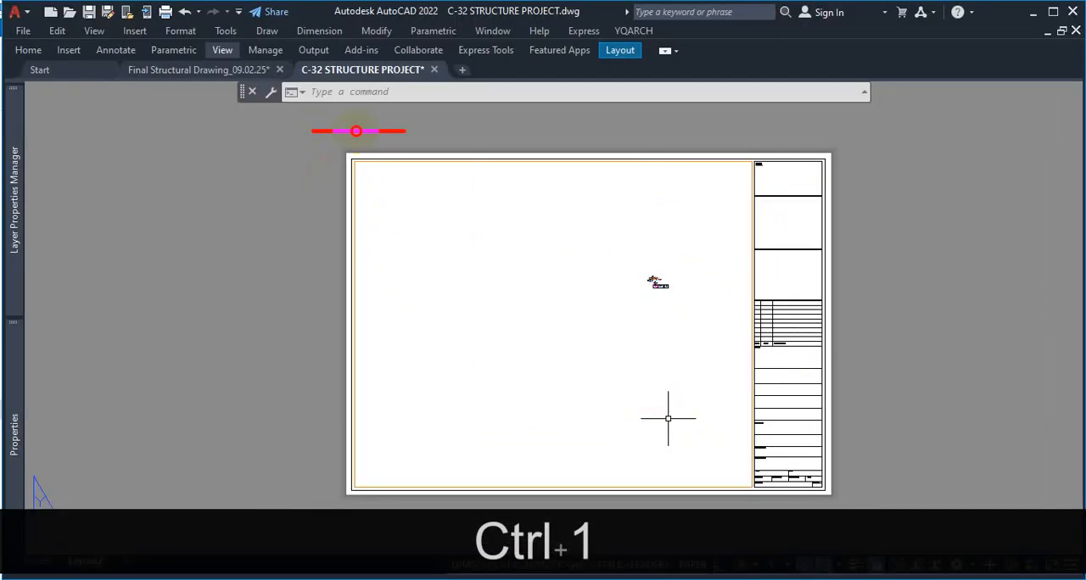
mouse_move(356, 130)
mouse_down()
mouse_move(826, 133)
mouse_move(879, 495)
mouse_move(362, 490)
mouse_up()
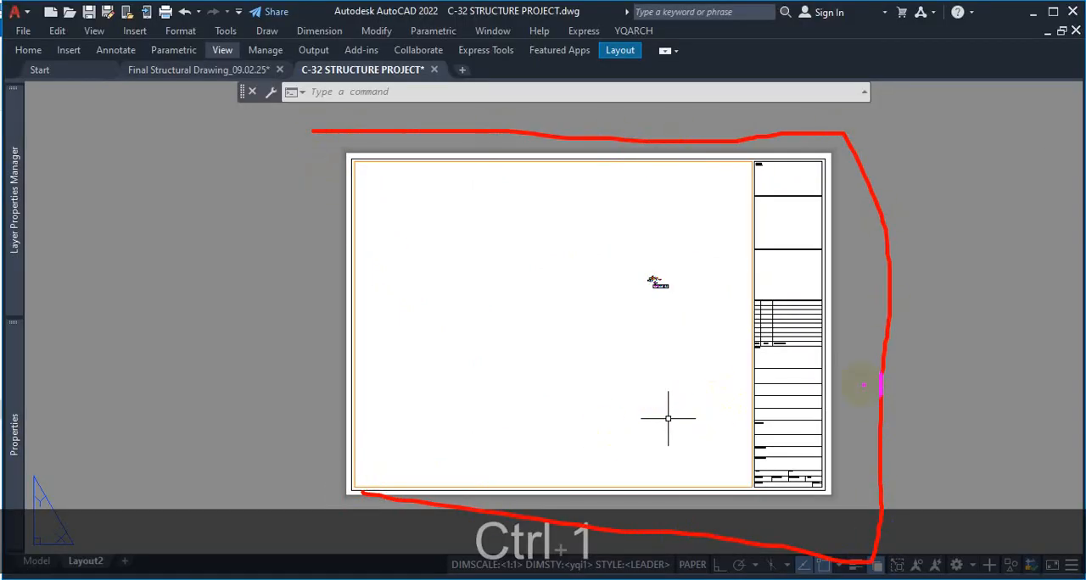
key(Escape)
scroll(873, 377, up, 2)
scroll(921, 364, down, 2)
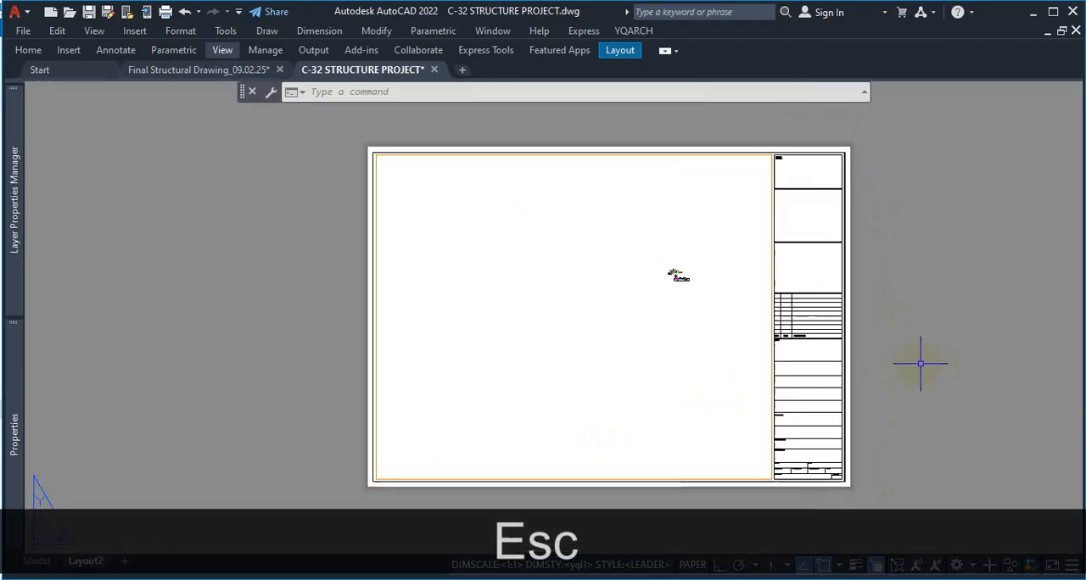
Enlarge the Layout2 sheet in paper space with a Zoom Window framed around the whole sheet
text(x)
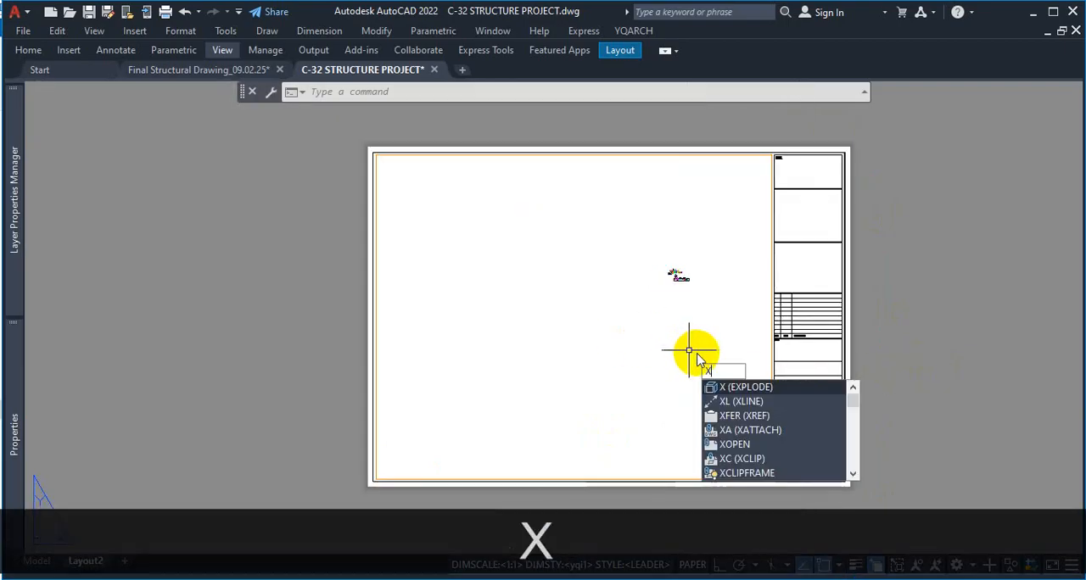
key(BackSpace)
text(z)
key(space)
text(w)
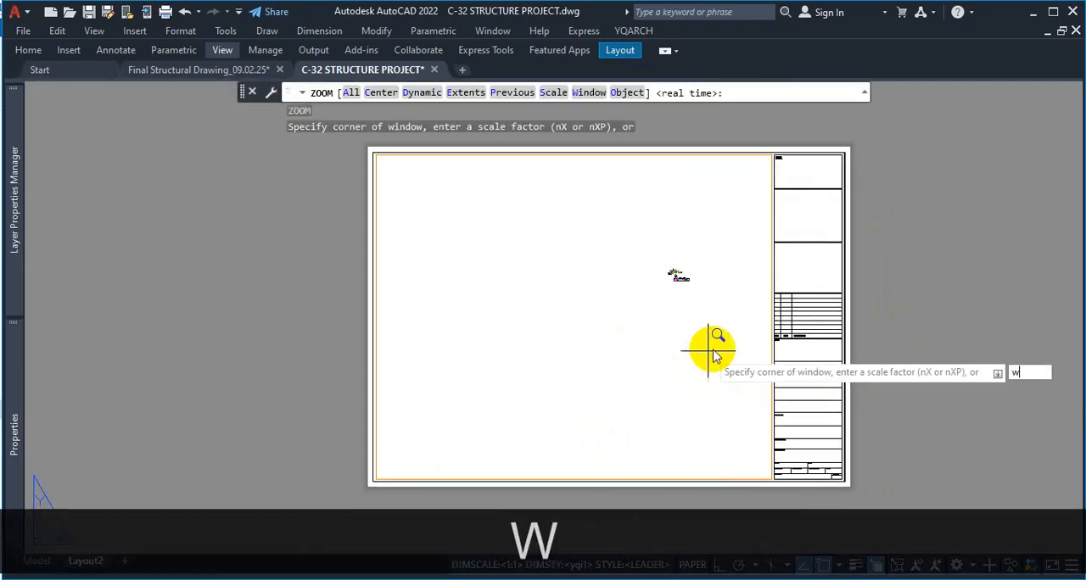
key(space)
click(331, 112)
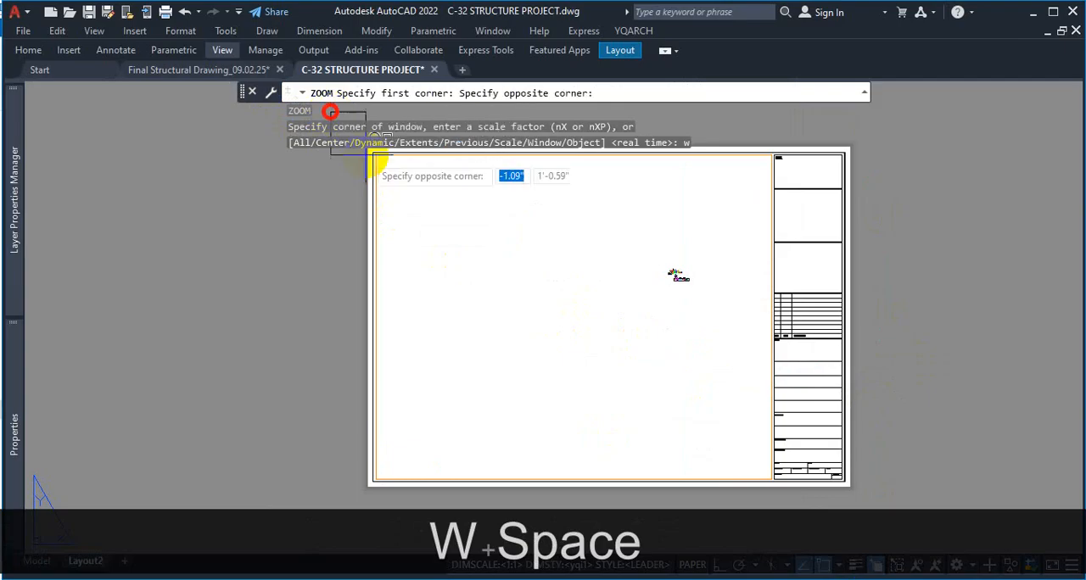
click(862, 511)
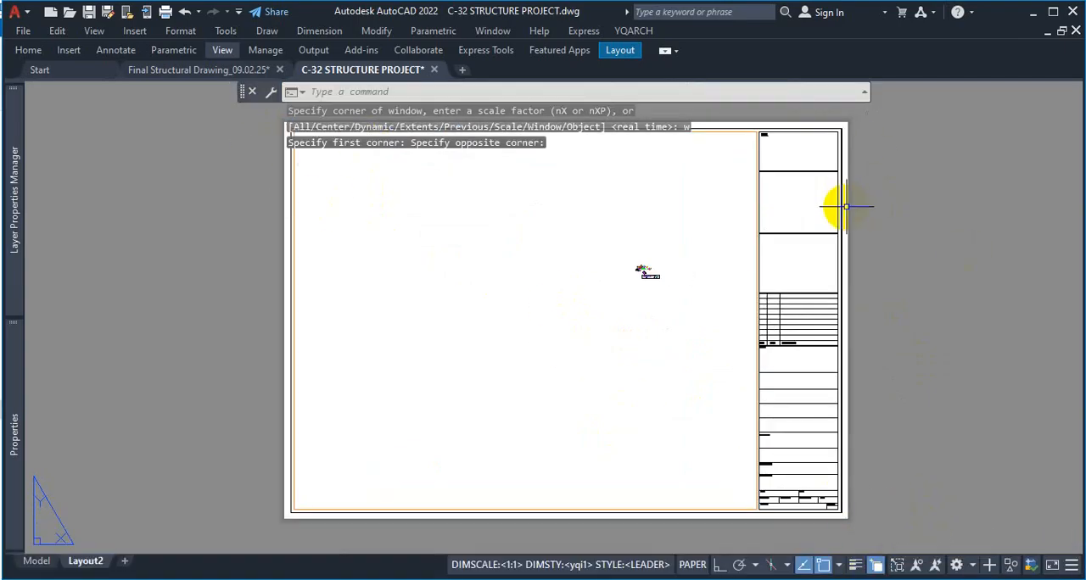
Repeat Zoom Window with a tighter frame around the sheet's outer edges so the sheet fills the drawing area
text(z)
key(space)
text(w)
key(space)
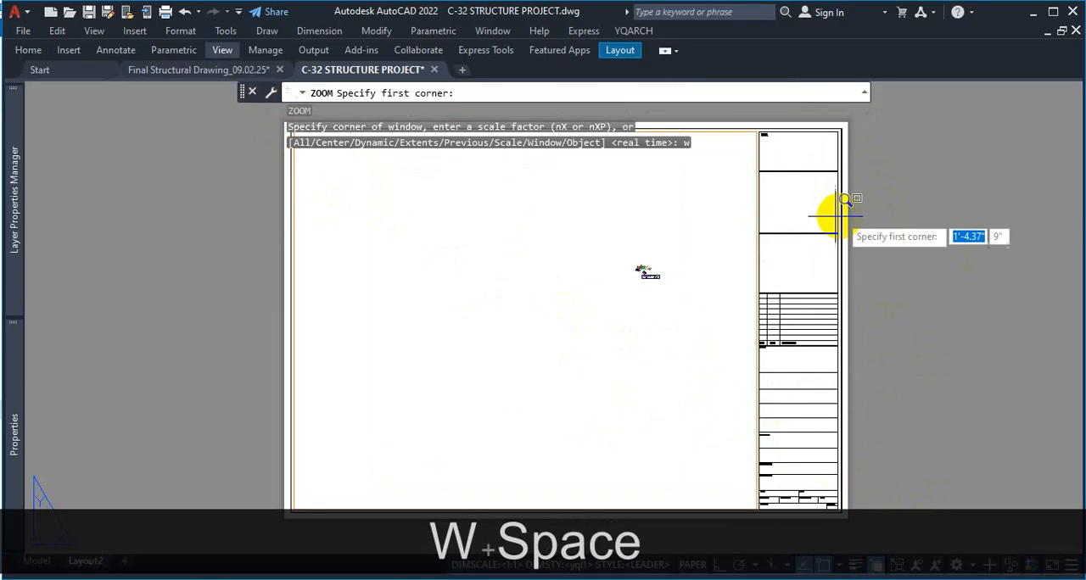
click(267, 113)
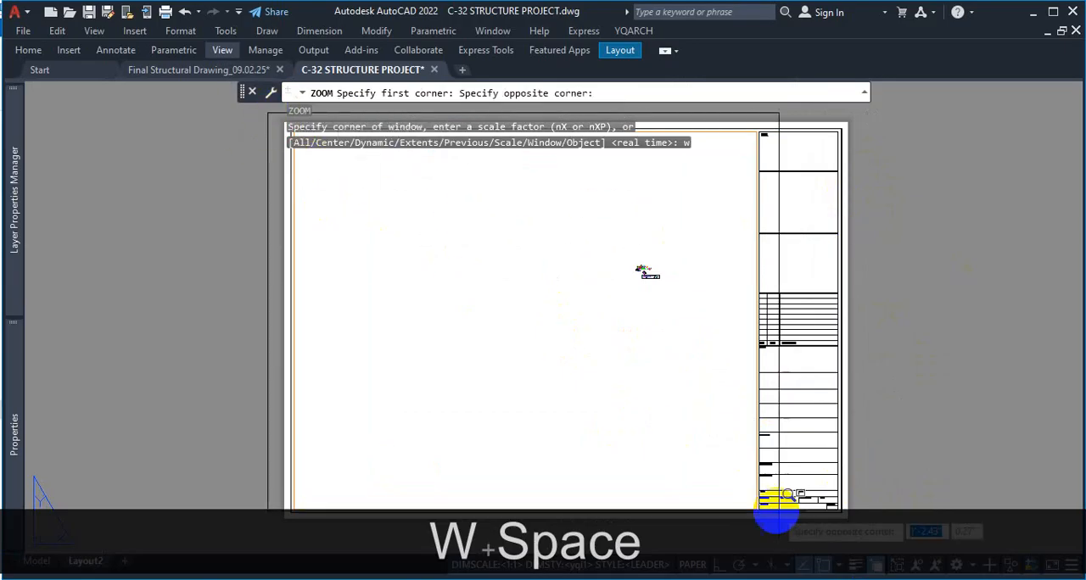
click(863, 529)
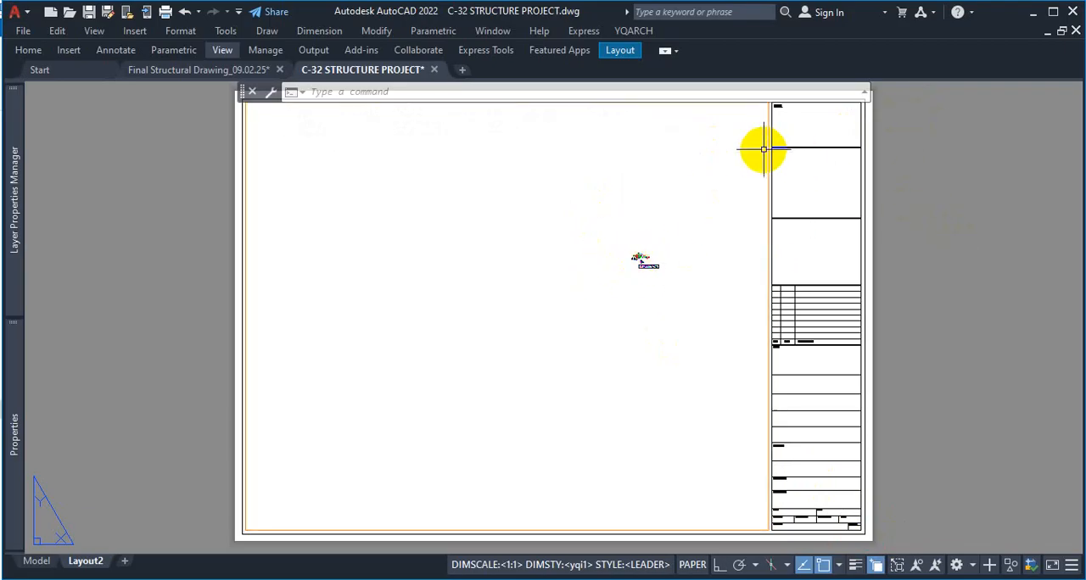
Activate the Layout2 viewport and examine the layout of all project drawings inside it at several magnifications
double_click(626, 258)
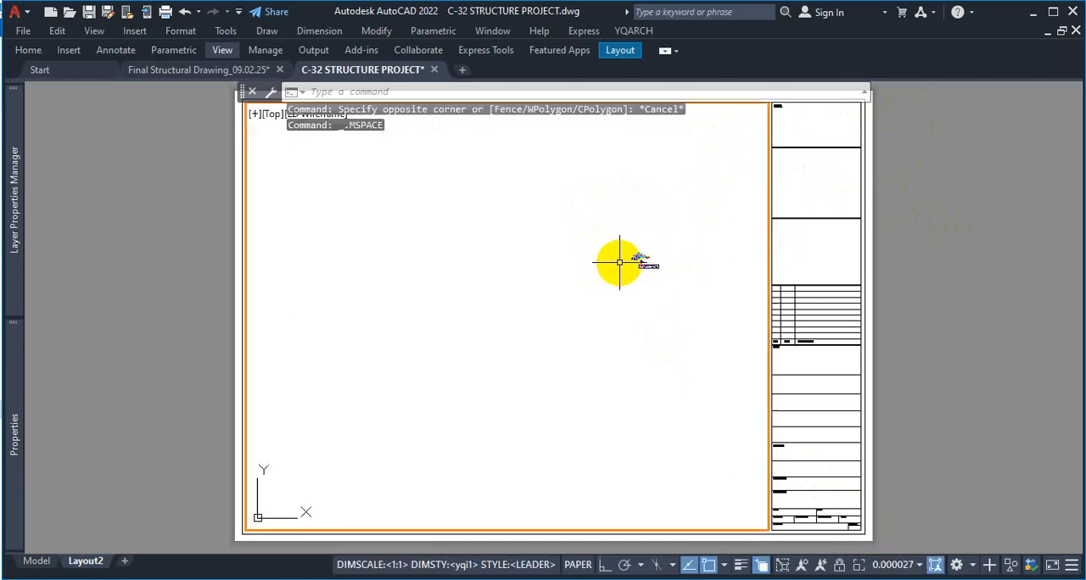
scroll(655, 255, up, 8)
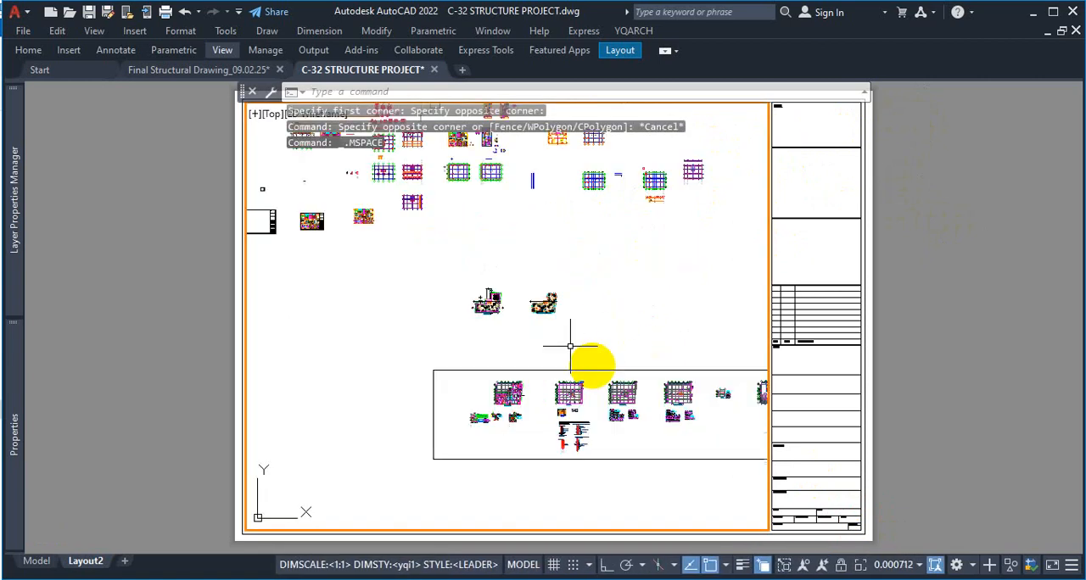
scroll(560, 352, down, 3)
scroll(509, 335, up, 5)
scroll(585, 344, down, 5)
scroll(637, 340, up, 3)
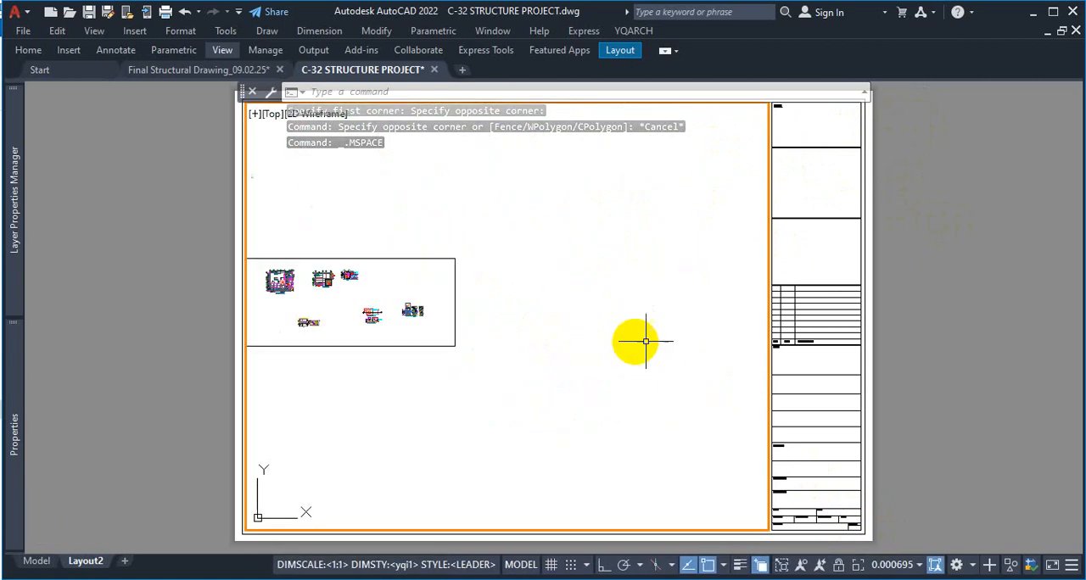
scroll(696, 338, down, 2)
scroll(627, 314, up, 3)
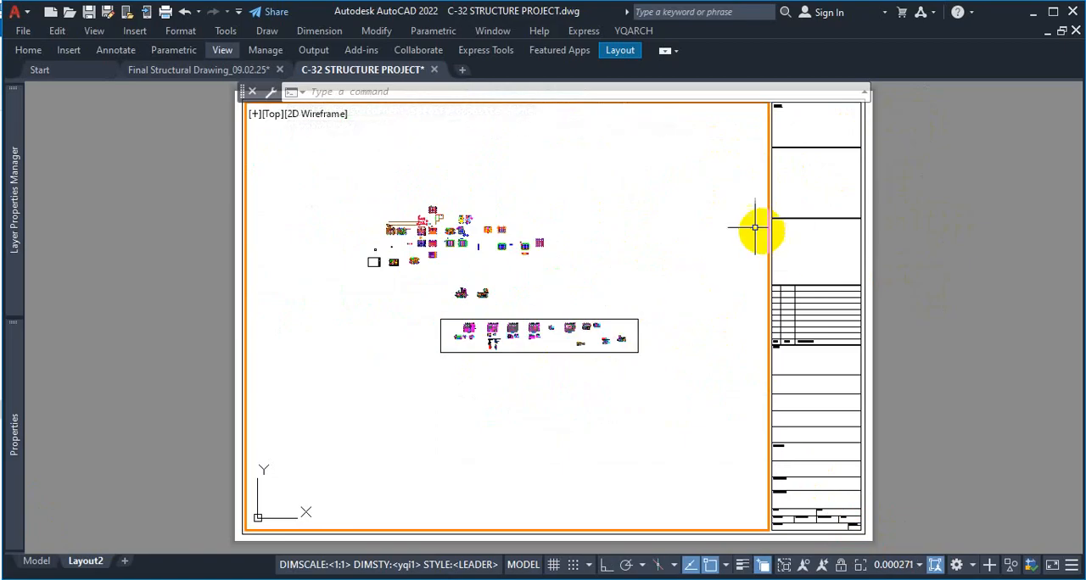
scroll(499, 351, up, 4)
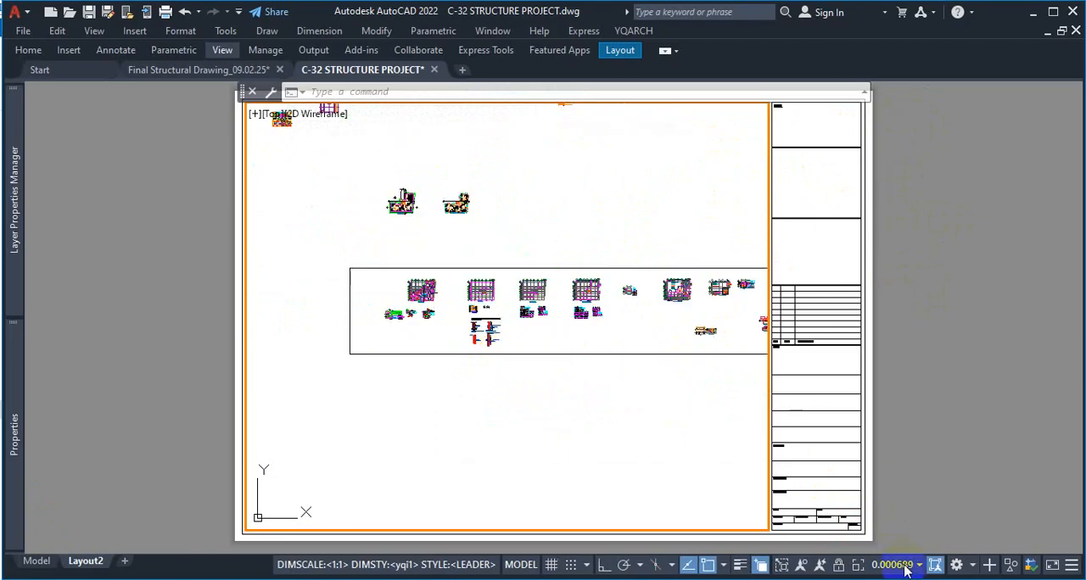
scroll(475, 268, down, 4)
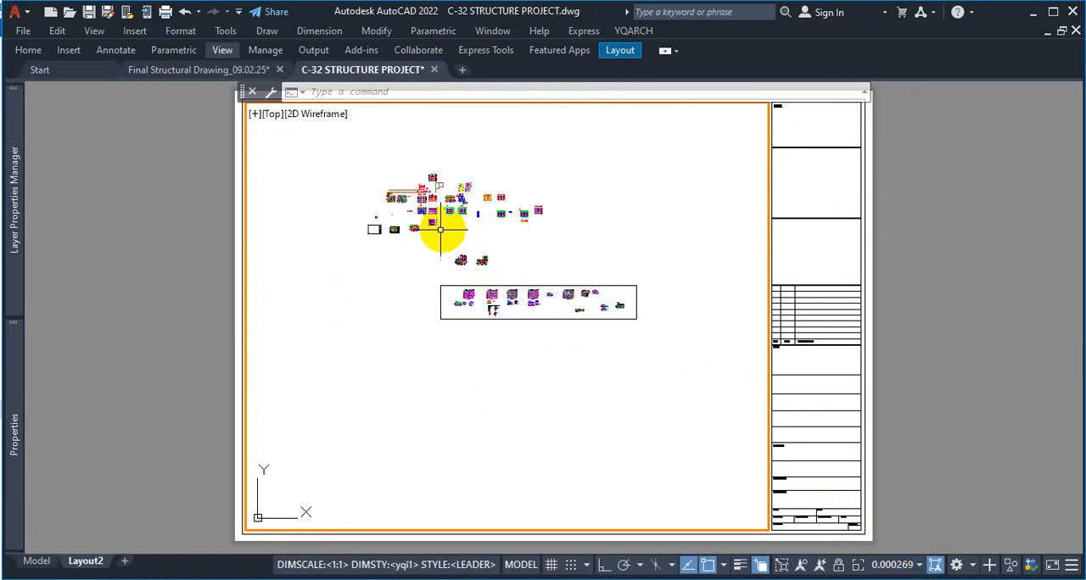
Zoom the viewport's model view in on the ground floor plan, keeping the whole plan within the viewport
scroll(466, 247, up, 5)
scroll(503, 267, up, 8)
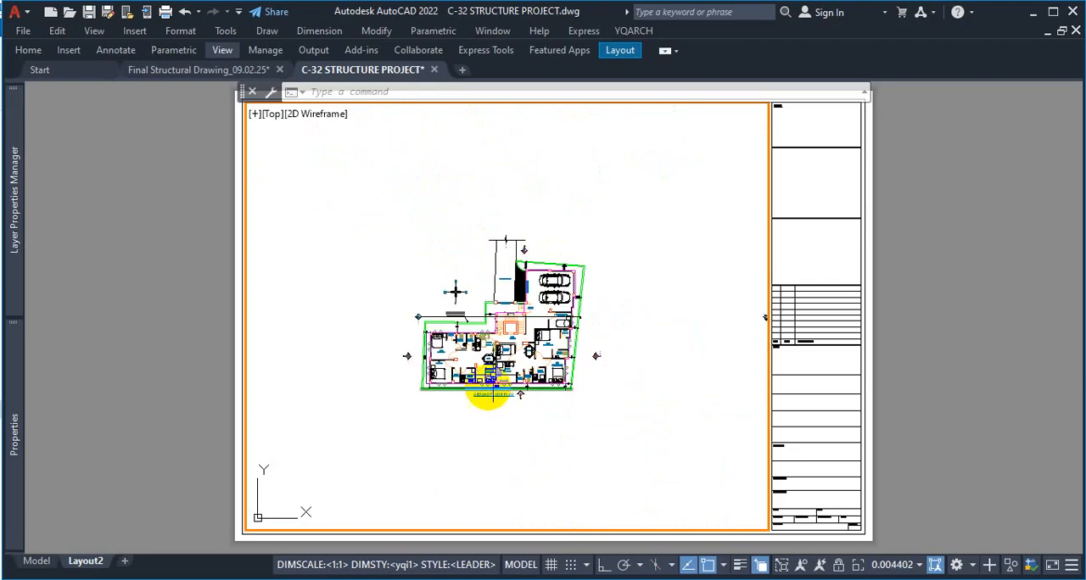
scroll(533, 350, down, 3)
scroll(538, 338, up, 3)
scroll(543, 336, up, 2)
scroll(577, 343, down, 2)
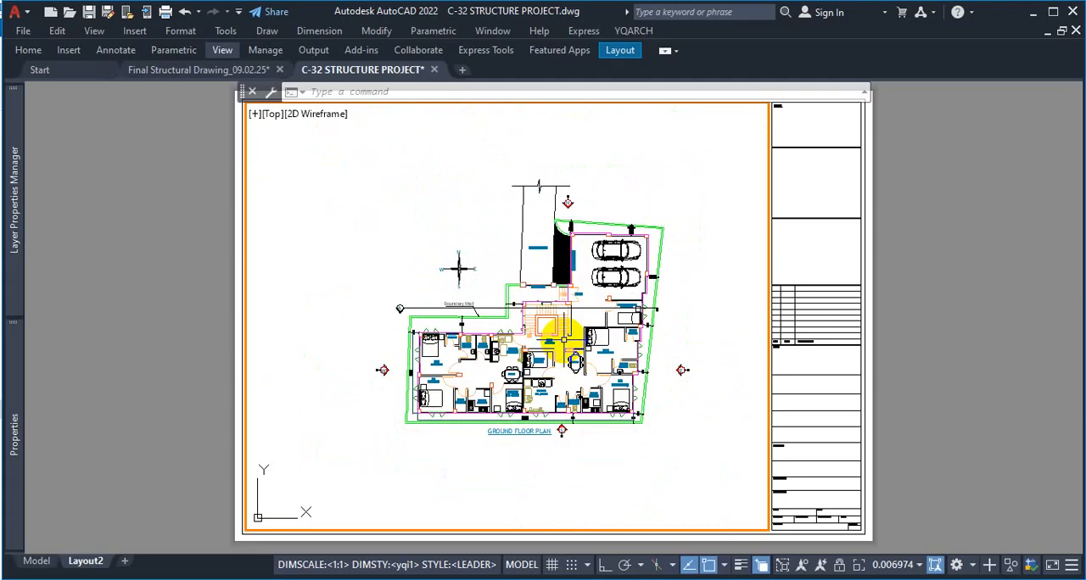
Enlarge the ground floor plan in the viewport with a Zoom Window framed around the plan and its title
text(z)
key(Return)
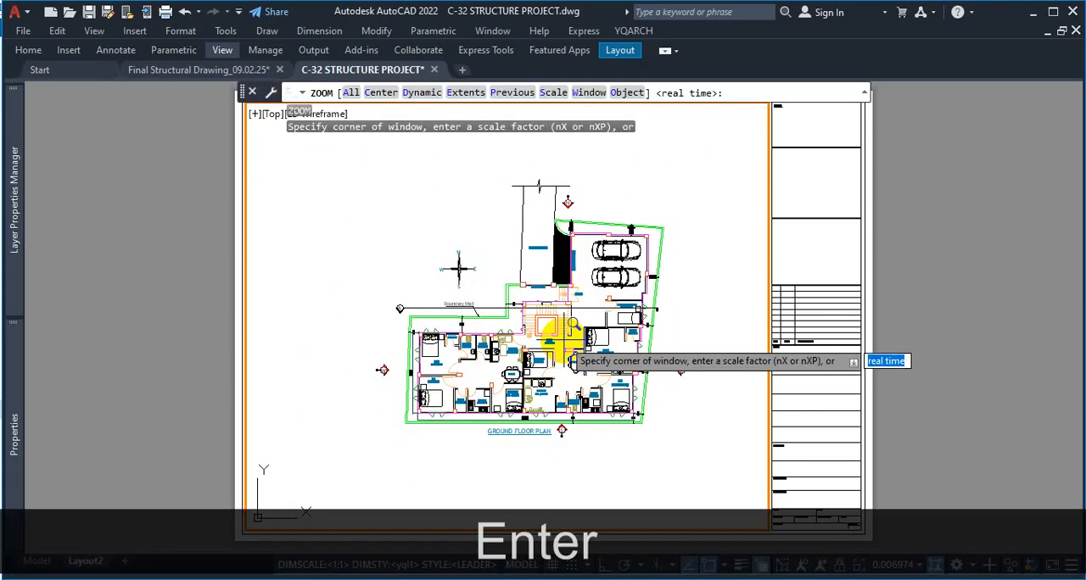
text(w)
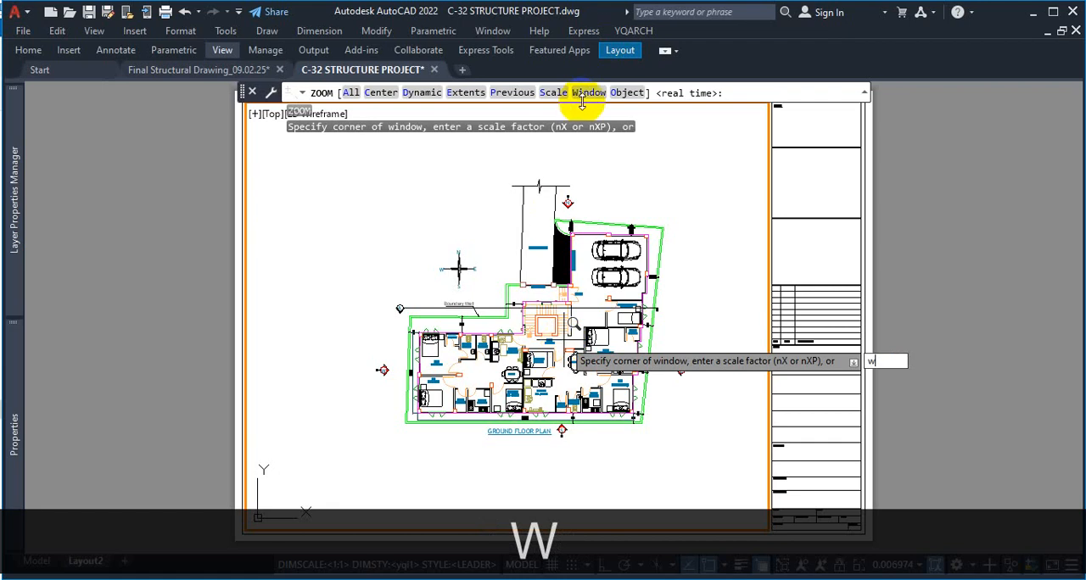
key(Return)
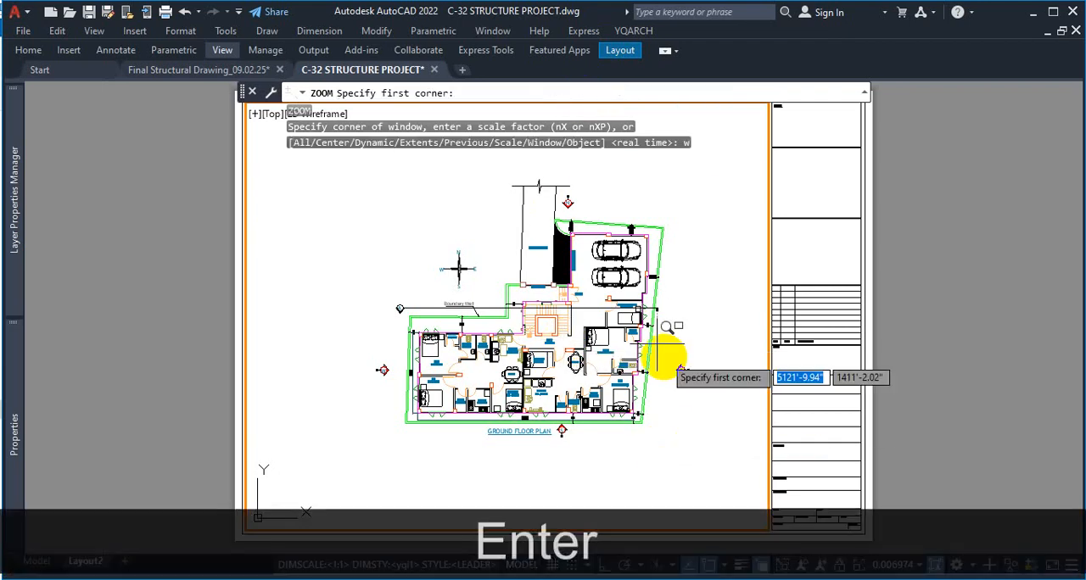
click(691, 171)
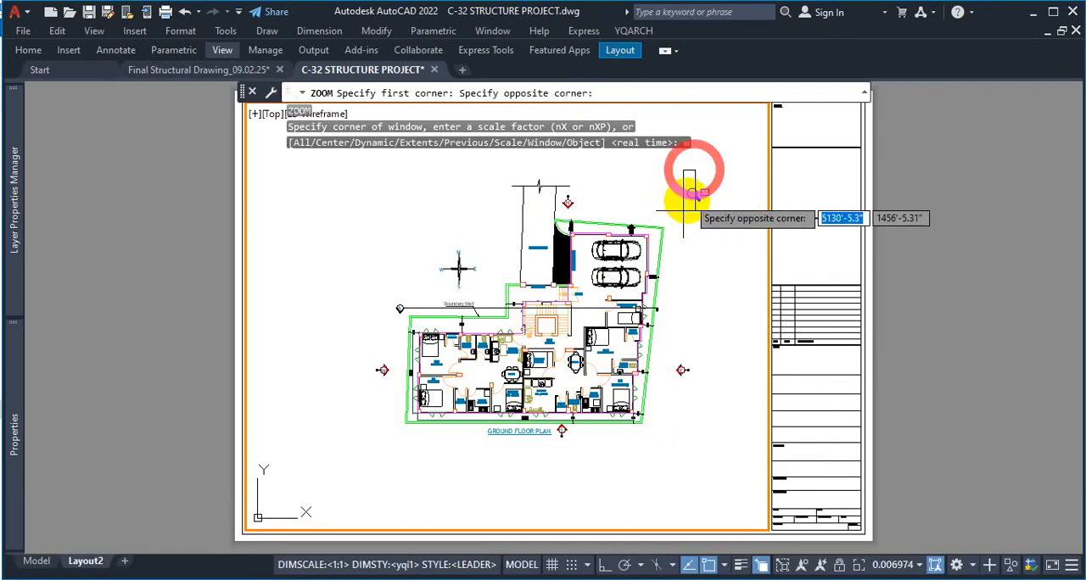
click(371, 449)
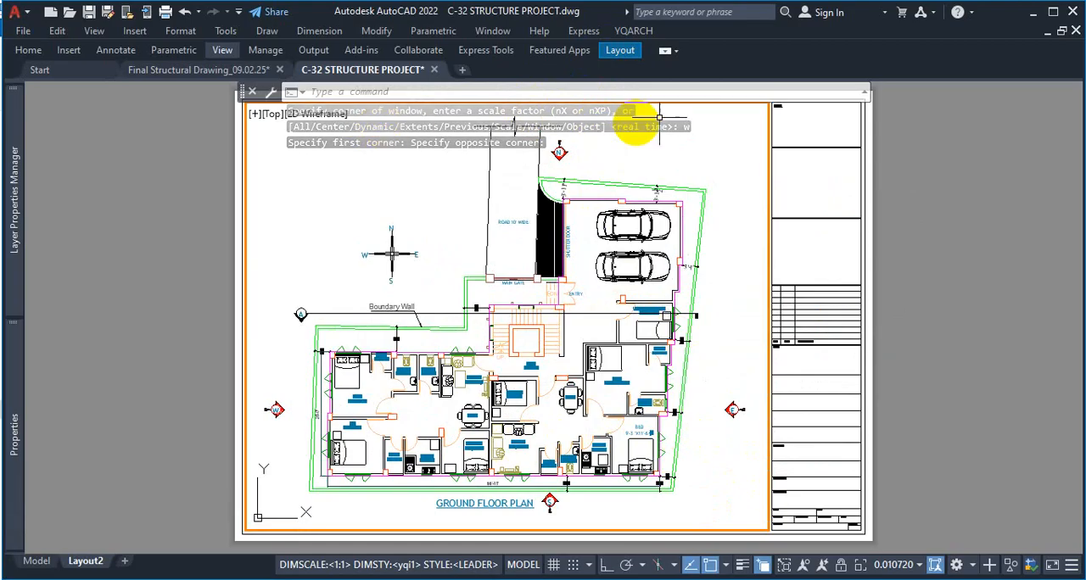
Shorten the floating command line and move it off the sheet, keeping it open
drag(239, 105, 48, 105)
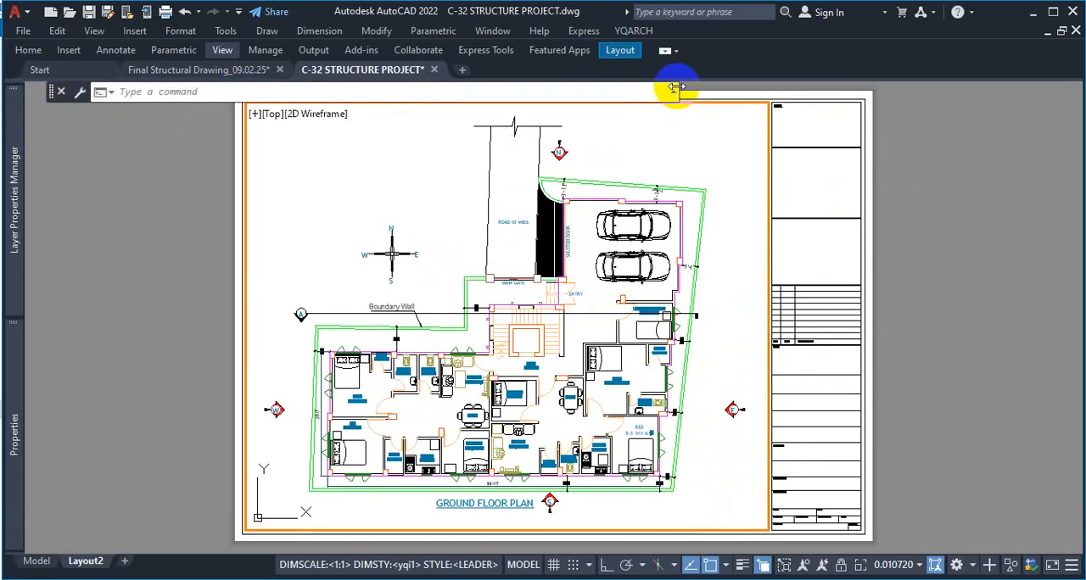
drag(678, 92, 207, 100)
click(290, 93)
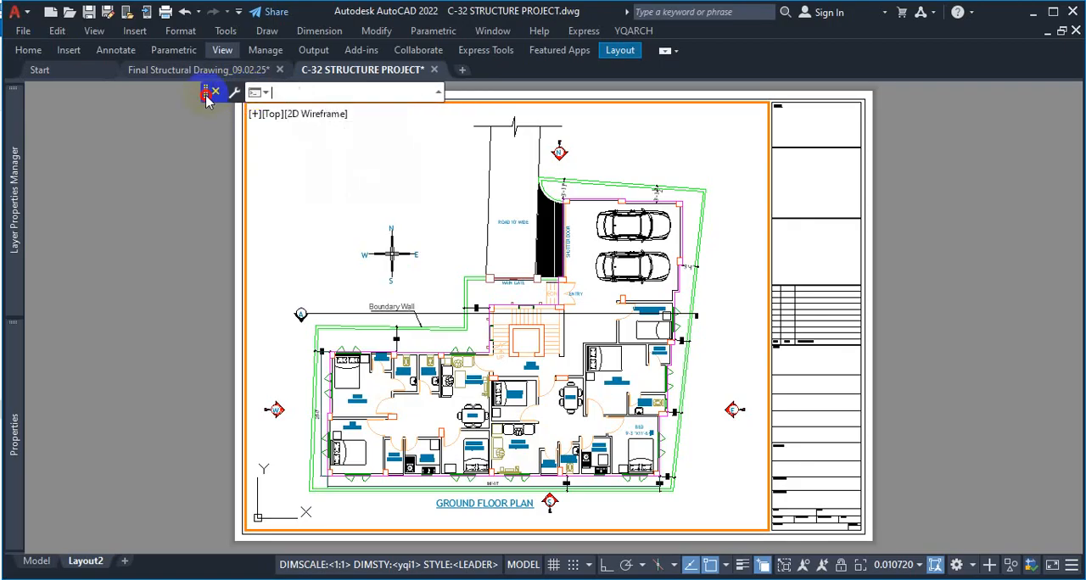
drag(237, 144, 42, 96)
click(44, 96)
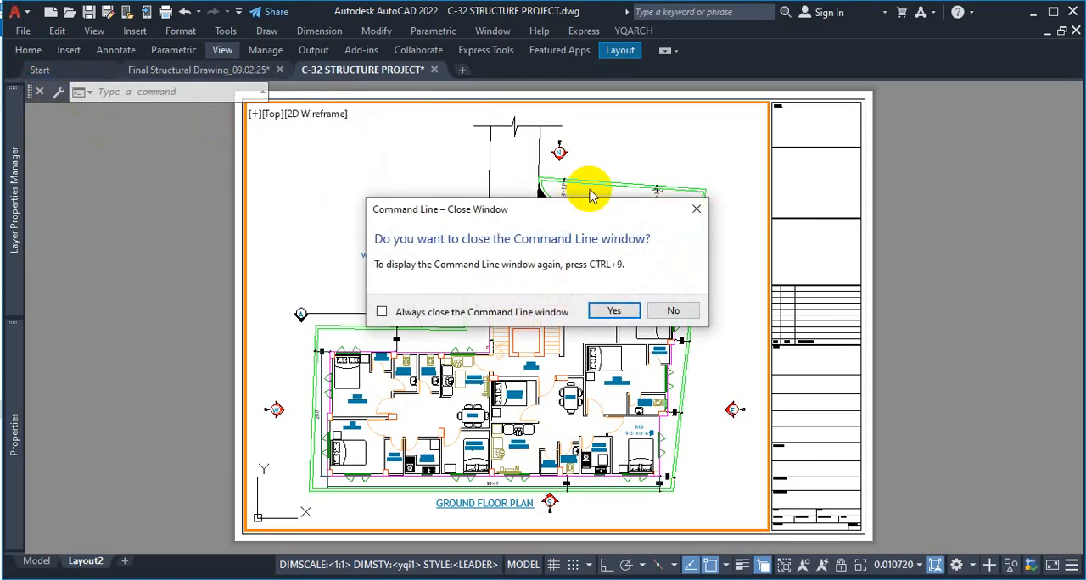
click(699, 205)
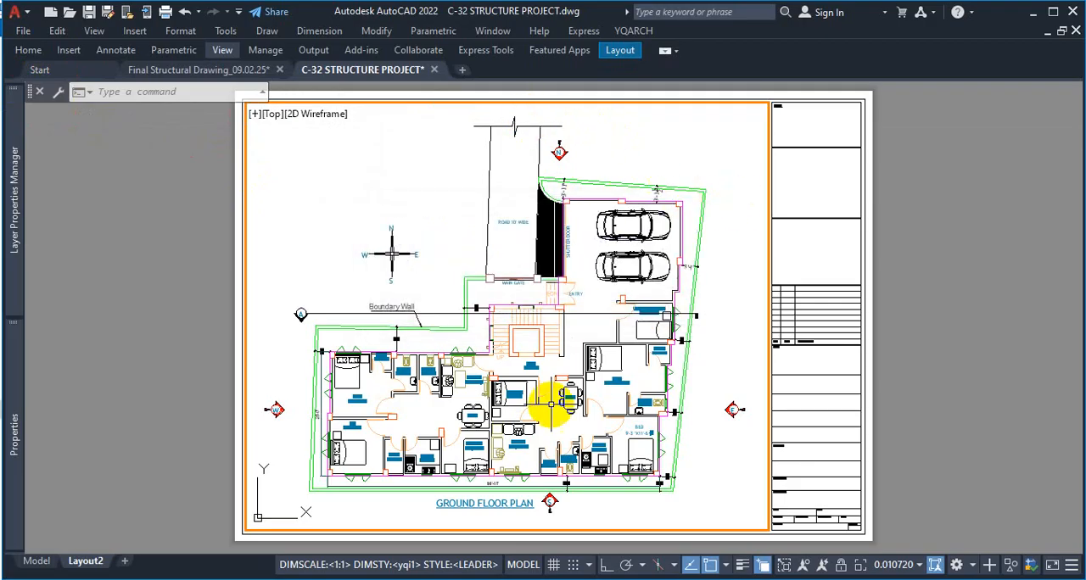
Apply another Zoom Window just inside the viewport border to enlarge the ground floor plan slightly
text(z)
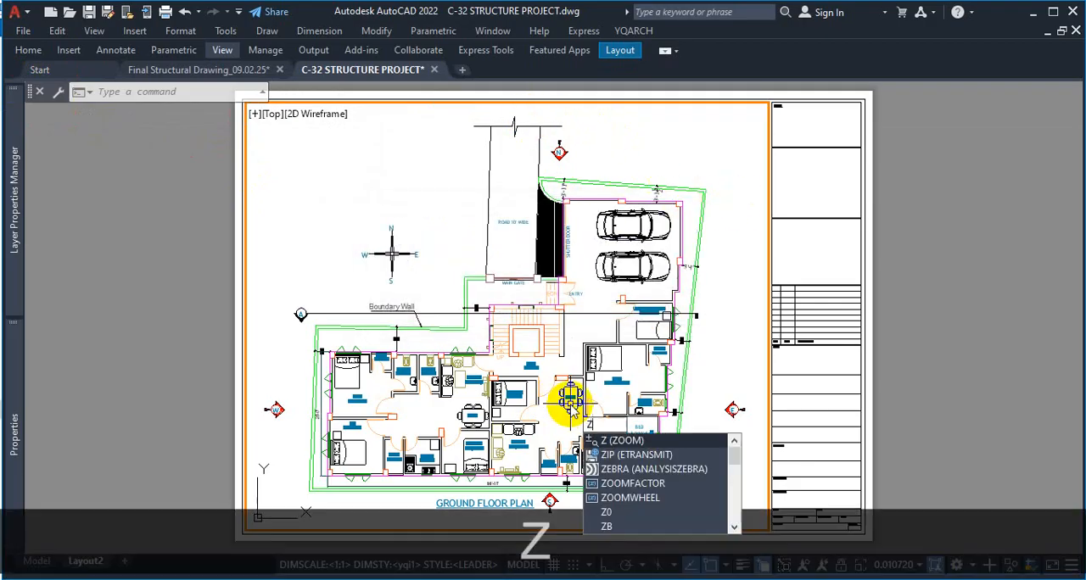
key(space)
text(w)
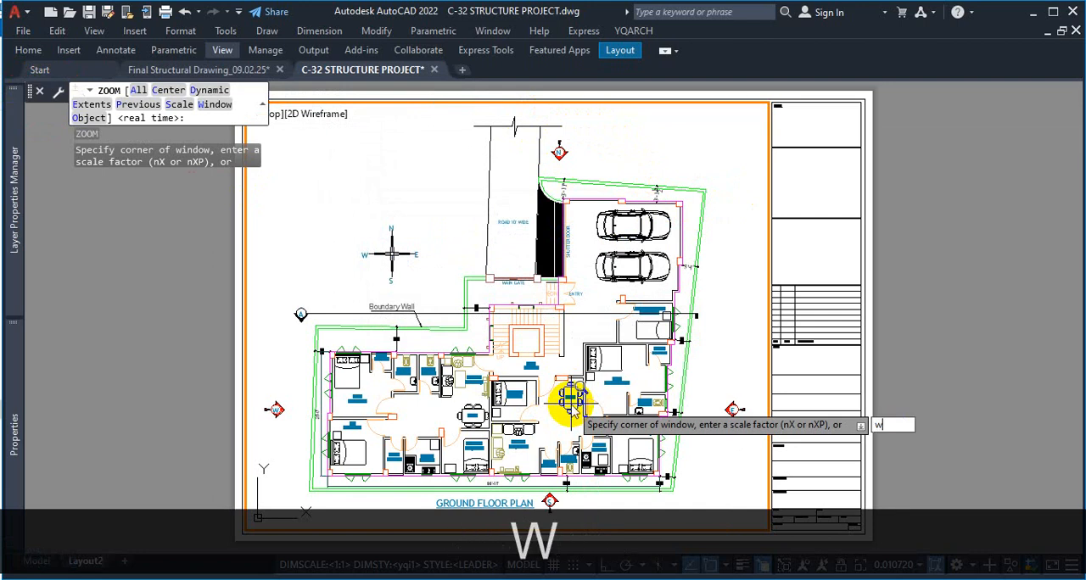
key(Return)
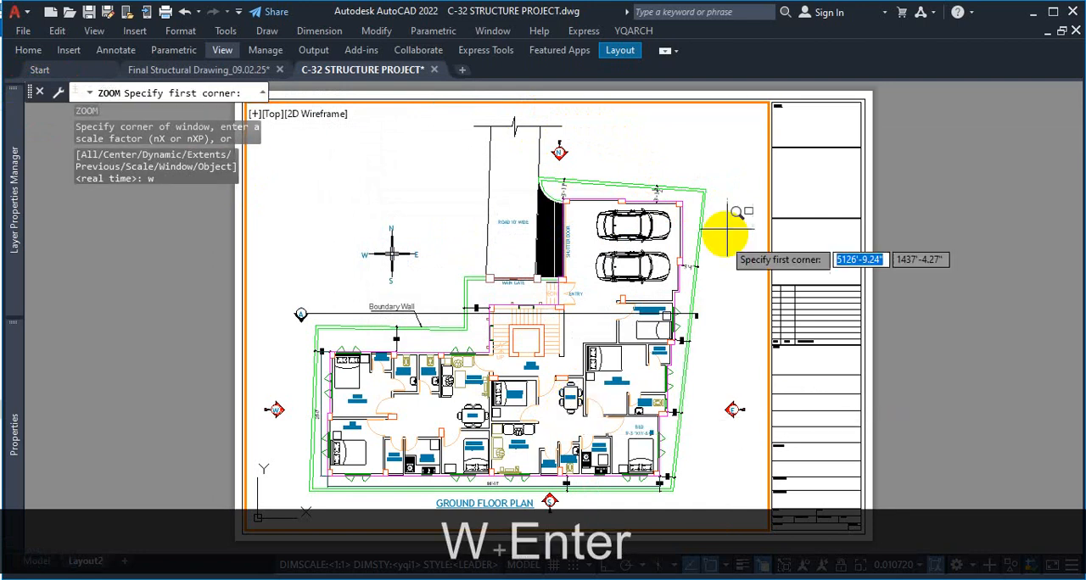
click(756, 115)
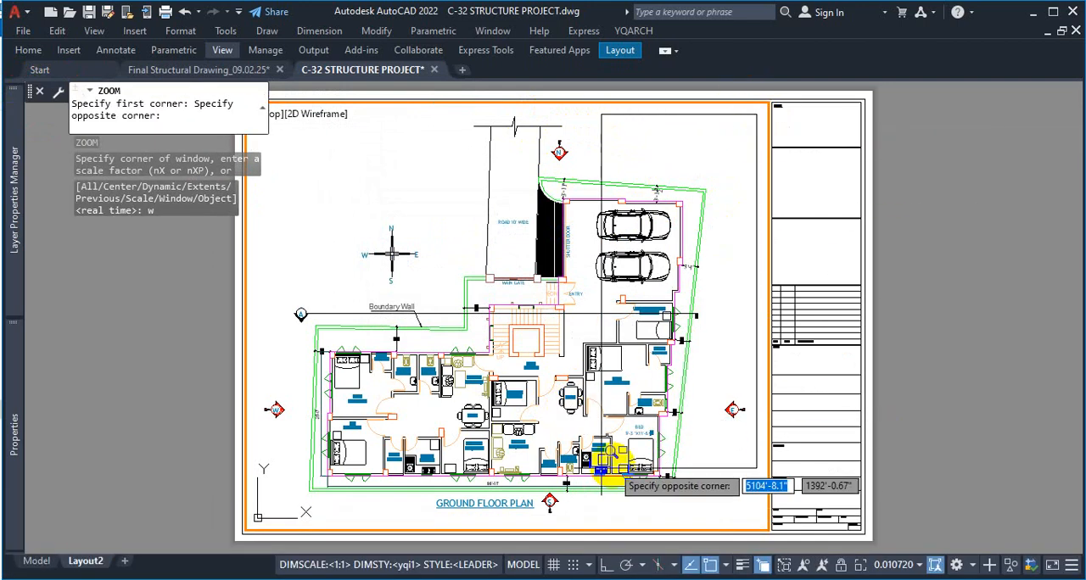
click(256, 509)
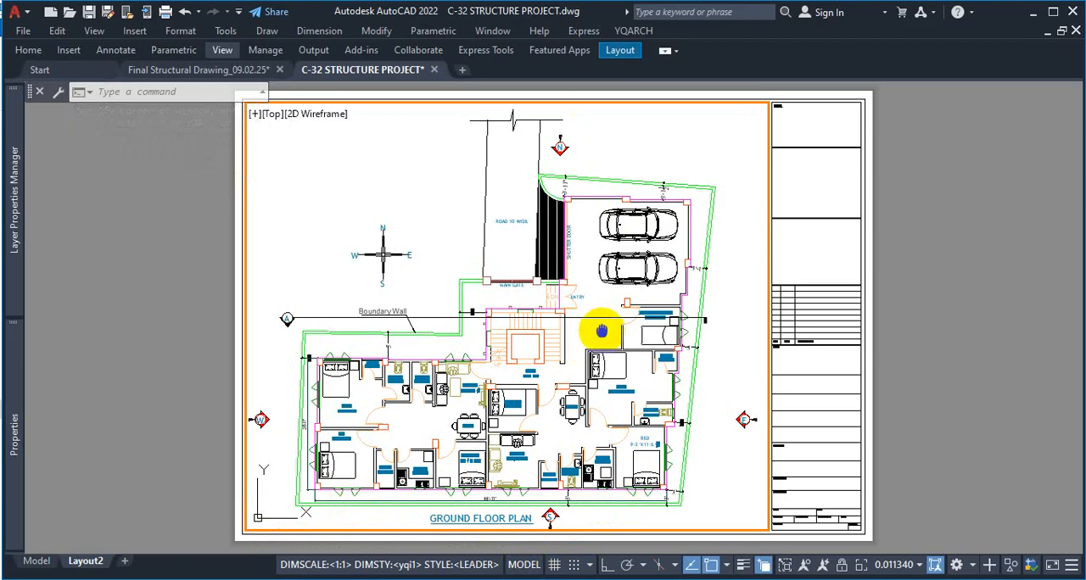
Adjust the ground floor plan's position in the viewport and set the viewport scale to 1:100
middle_drag(602, 331, 607, 333)
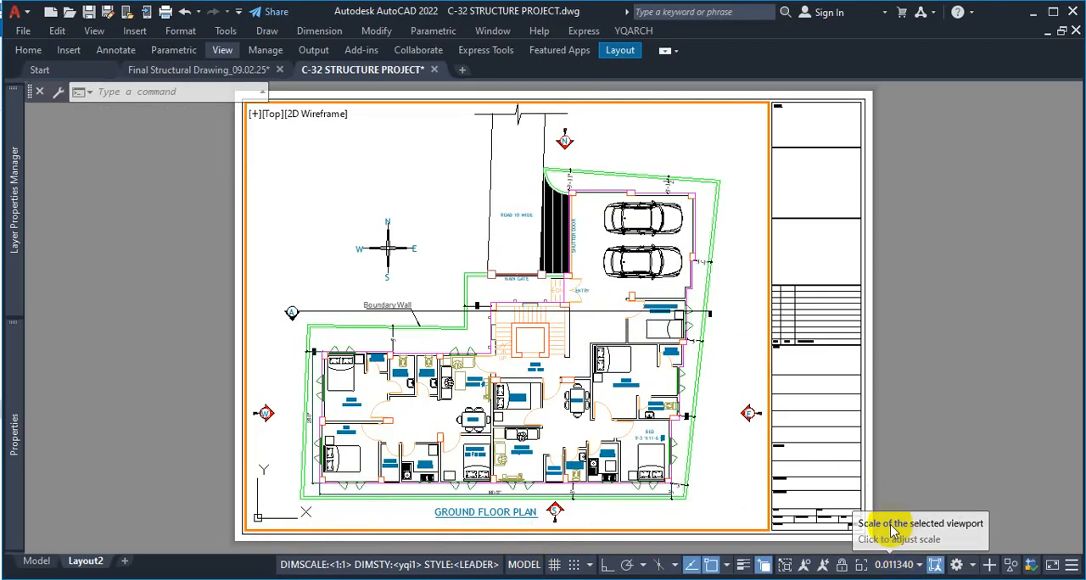
click(918, 567)
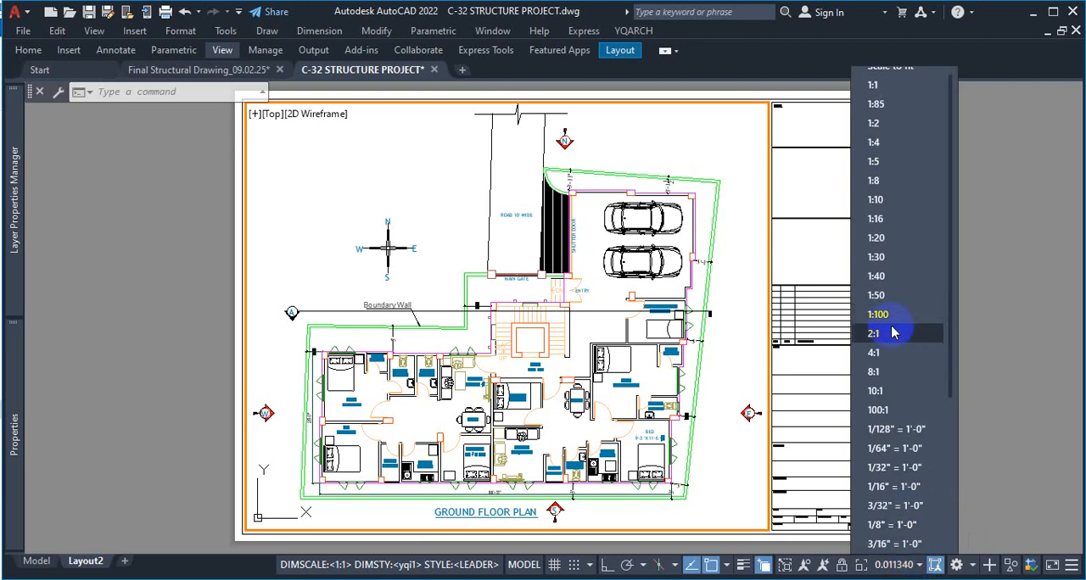
click(882, 315)
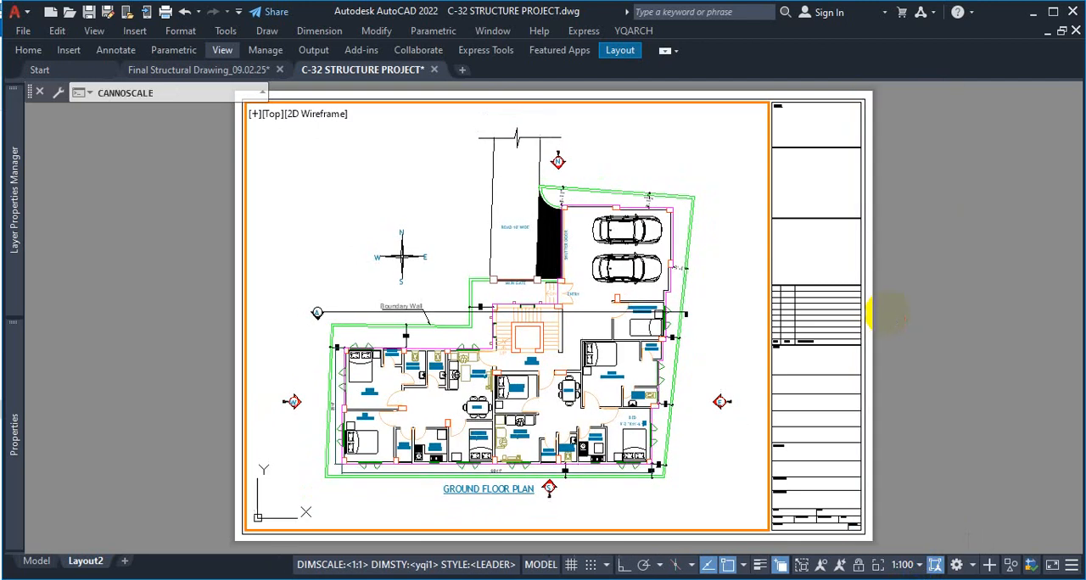
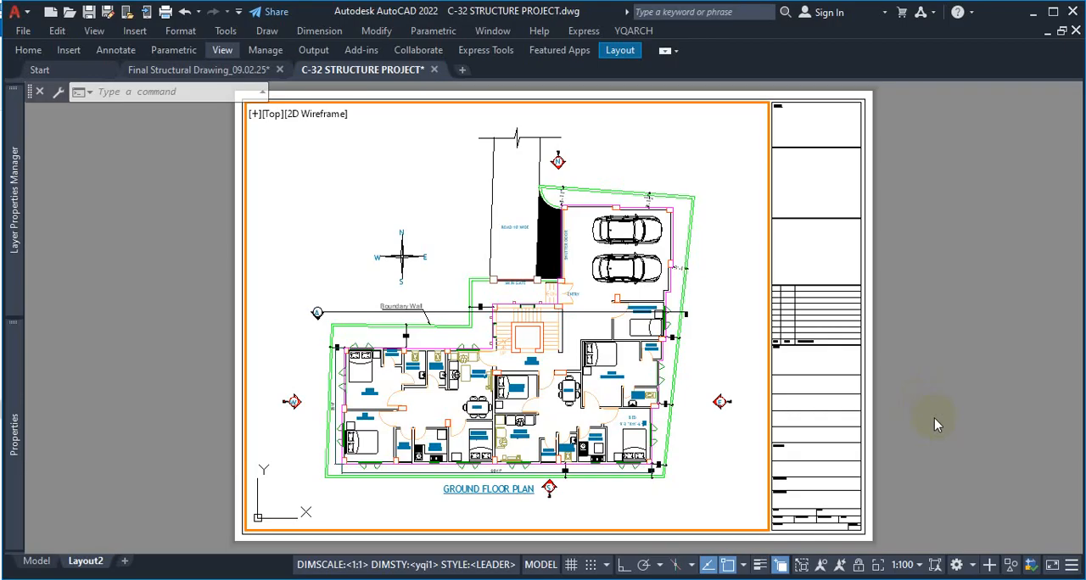
Try the viewport at a scale of 1:50 and set it back to 1:100
click(919, 566)
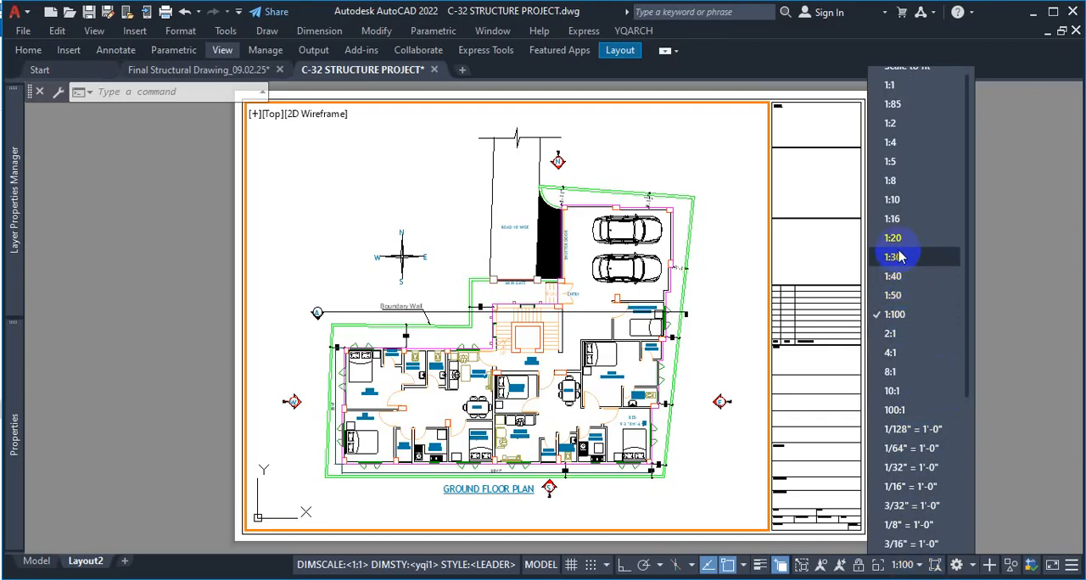
click(895, 296)
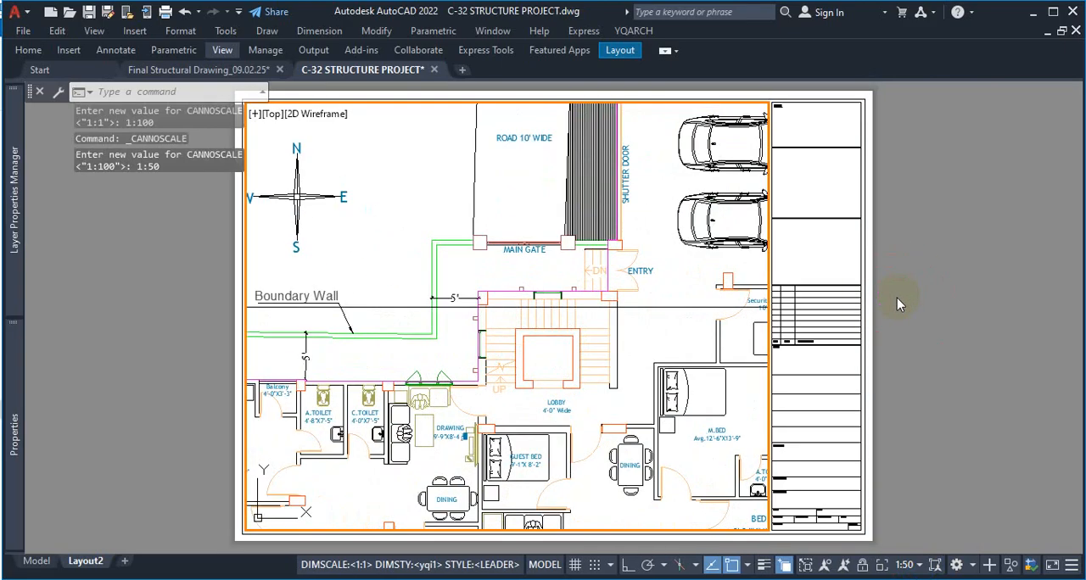
click(920, 567)
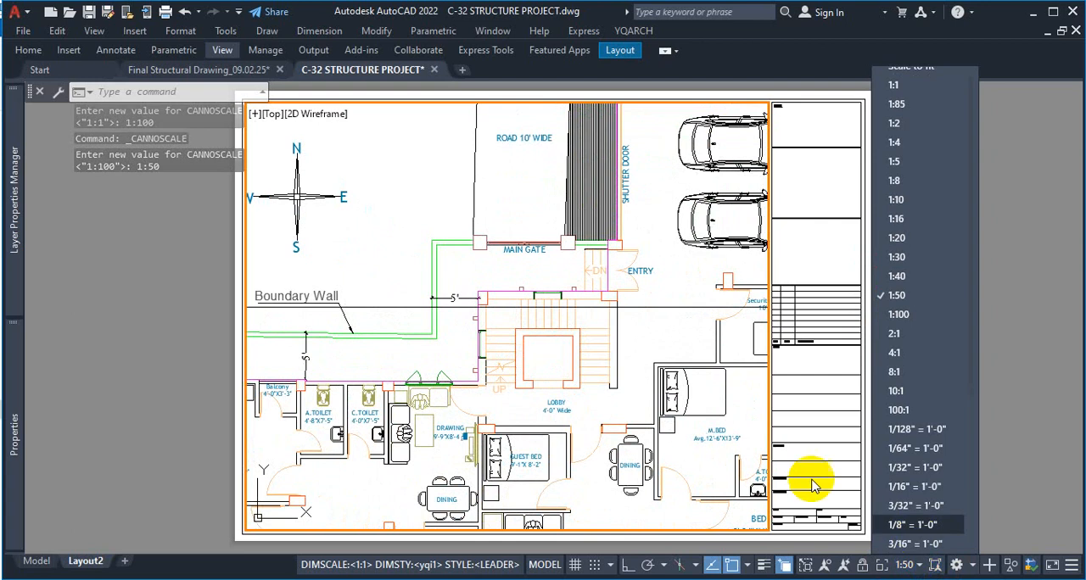
click(907, 314)
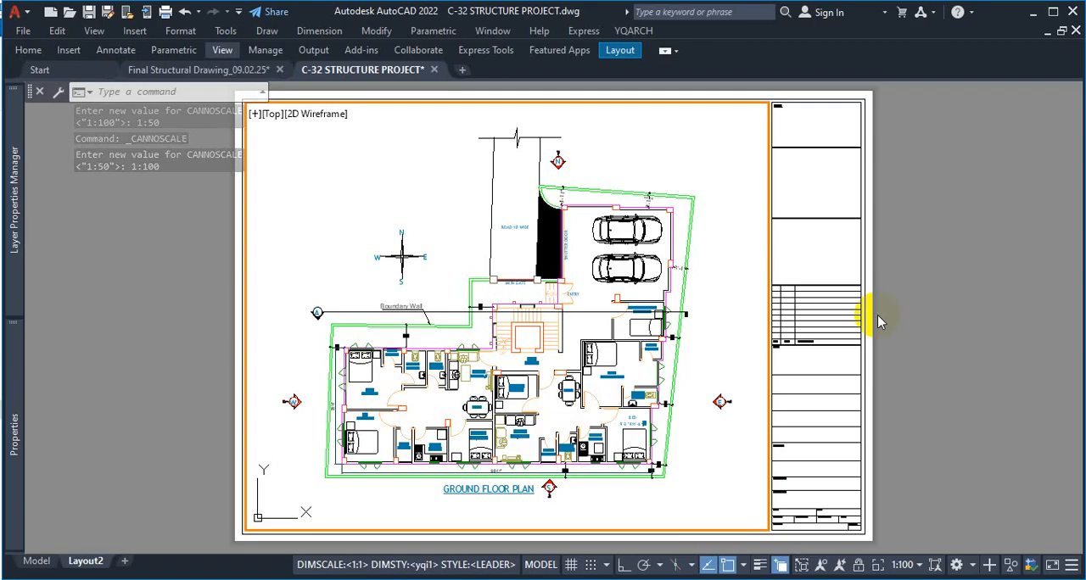
Look through the viewport scales, open the custom scale editor and add a new scale named 1:90
click(920, 566)
scroll(947, 358, down, 7)
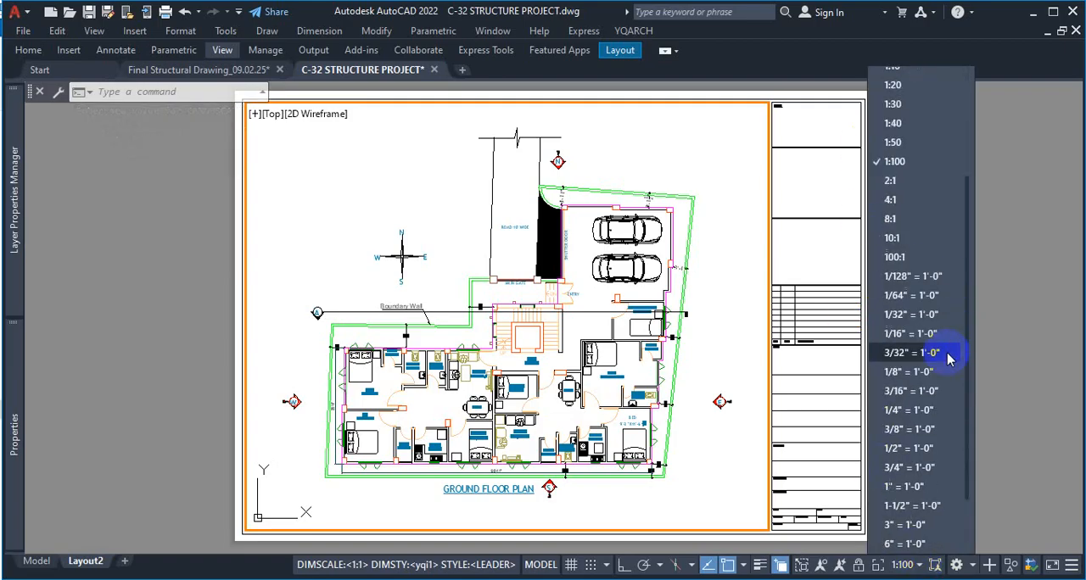
scroll(935, 446, up, 5)
scroll(933, 446, up, 2)
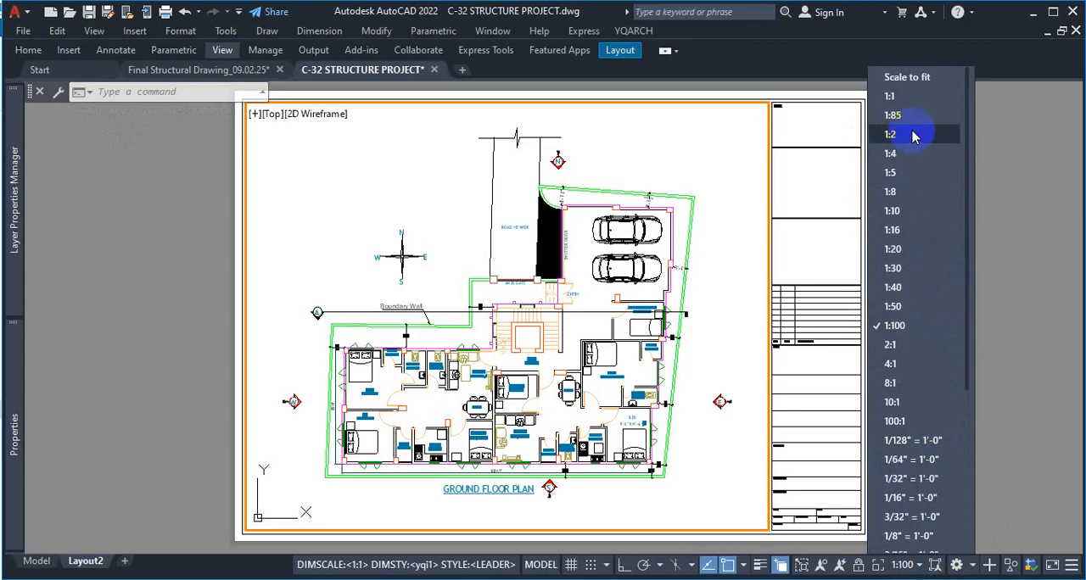
scroll(922, 322, down, 1)
scroll(922, 322, down, 3)
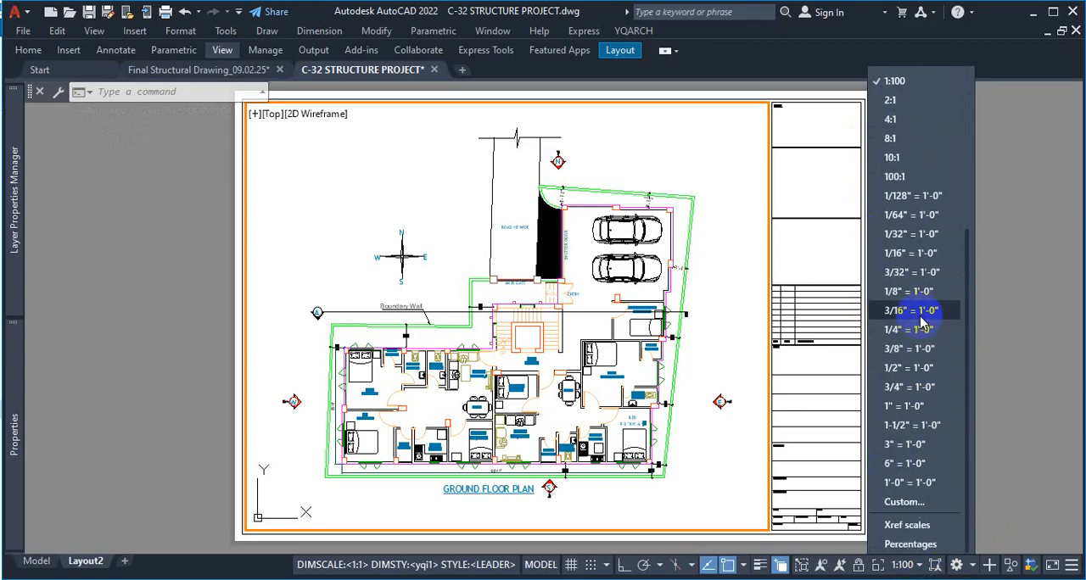
click(904, 503)
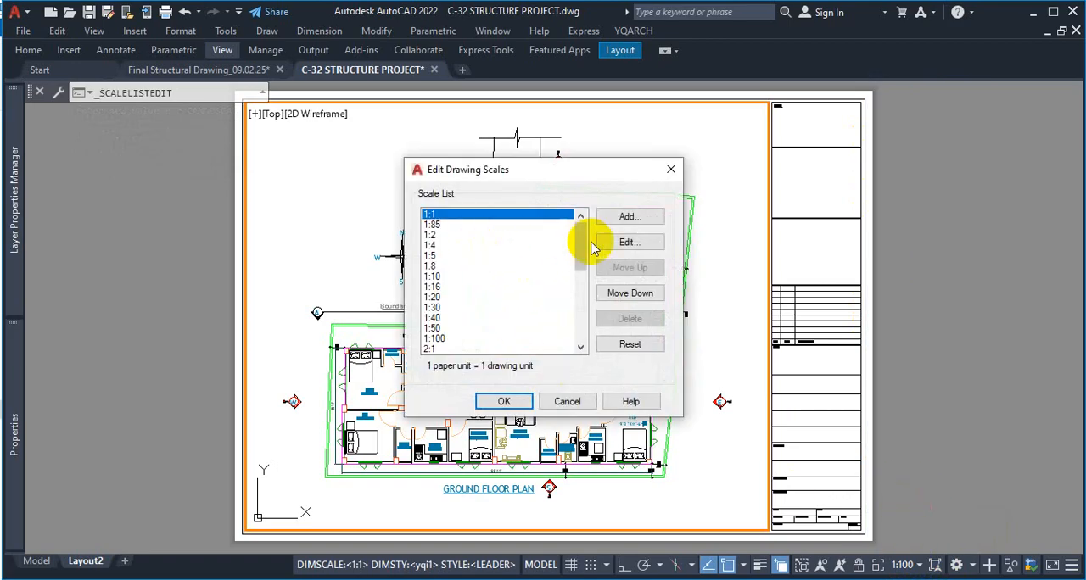
click(629, 218)
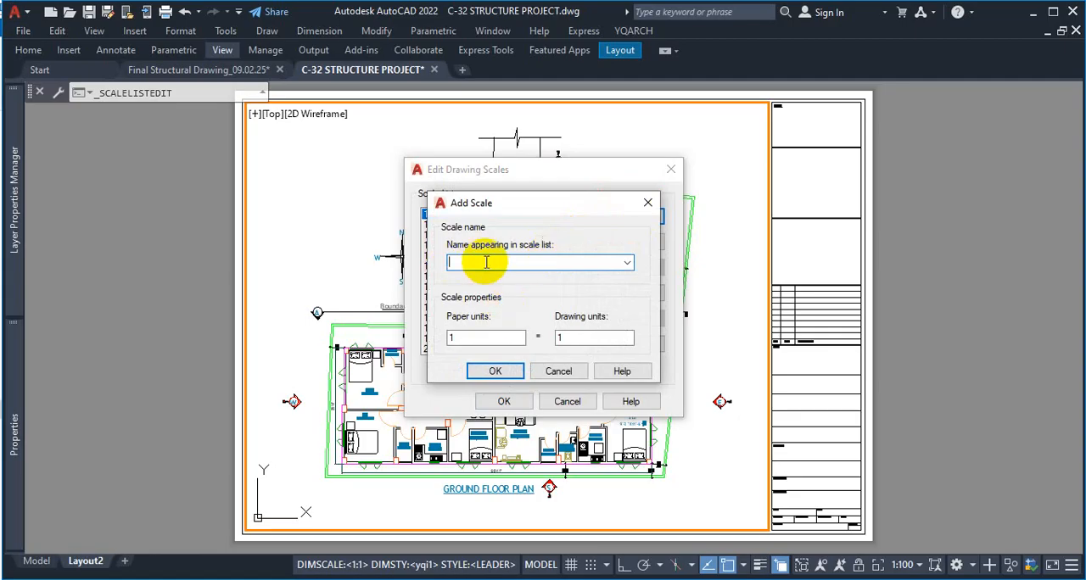
text(1)
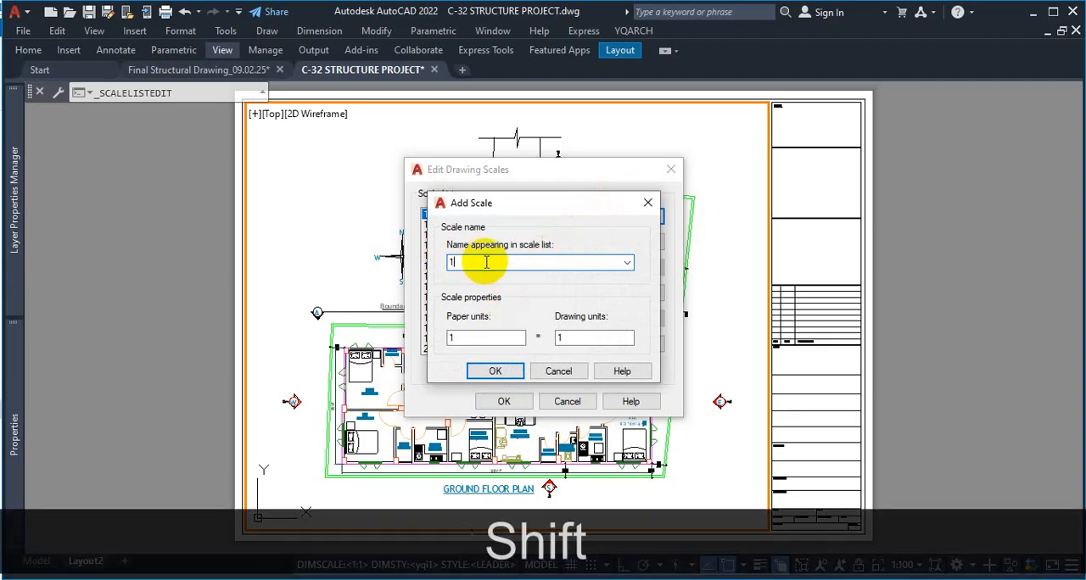
text(:90)
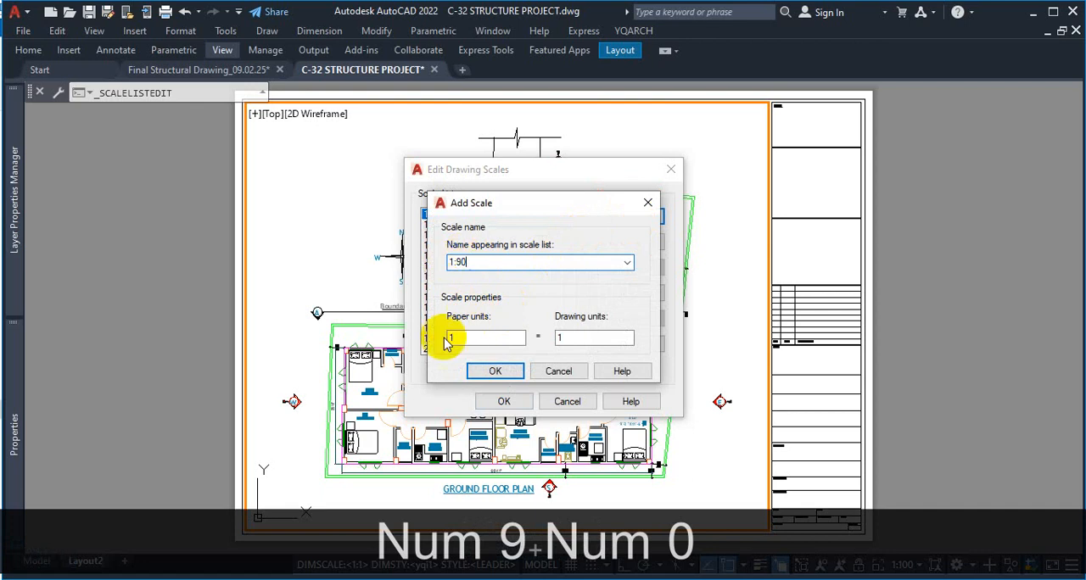
key(ctrl+1)
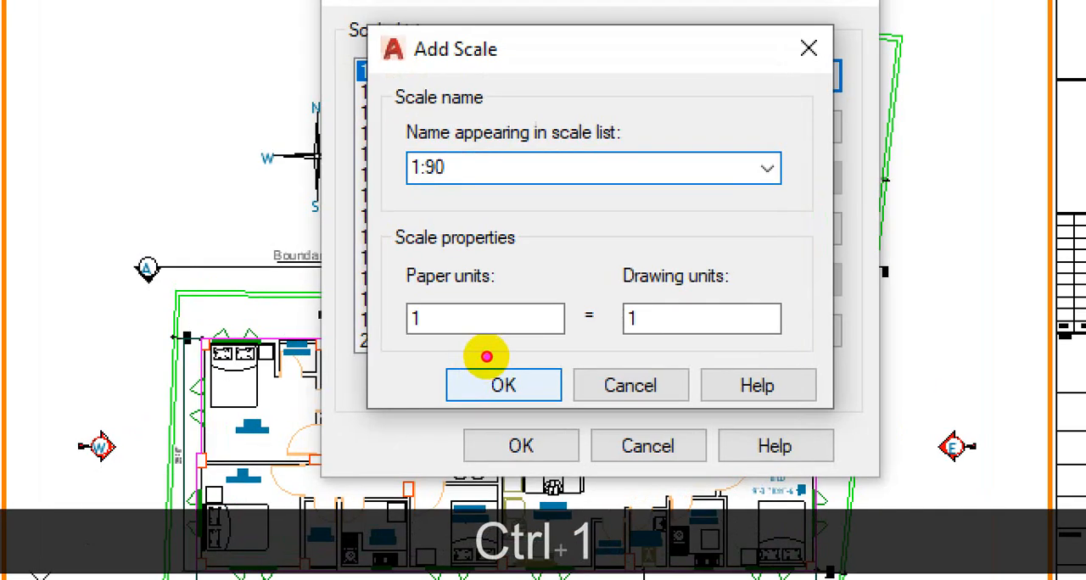
mouse_move(439, 323)
mouse_down()
mouse_move(485, 326)
mouse_move(432, 356)
mouse_move(448, 320)
mouse_up()
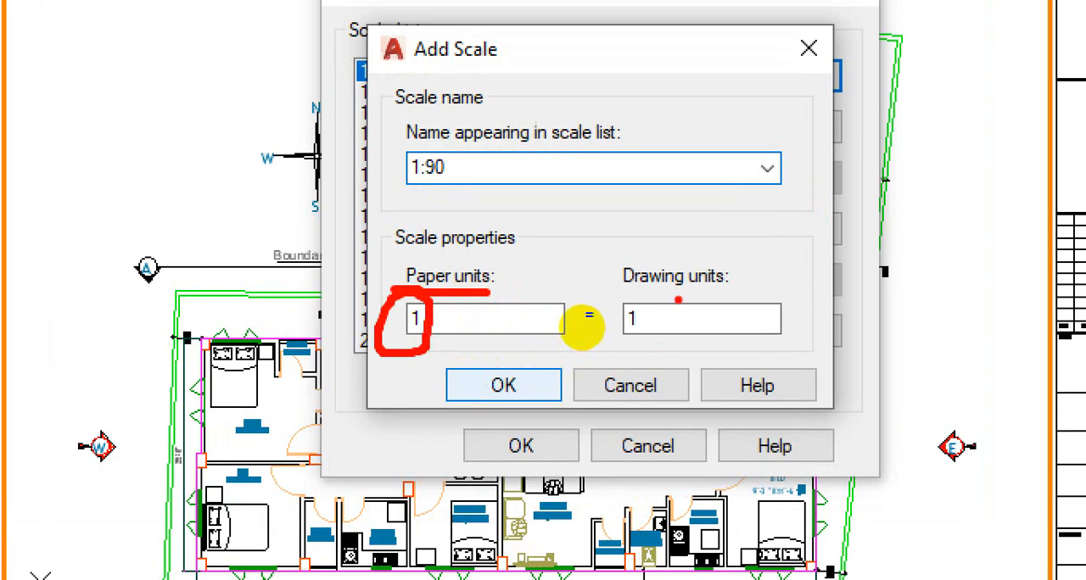
drag(674, 298, 719, 297)
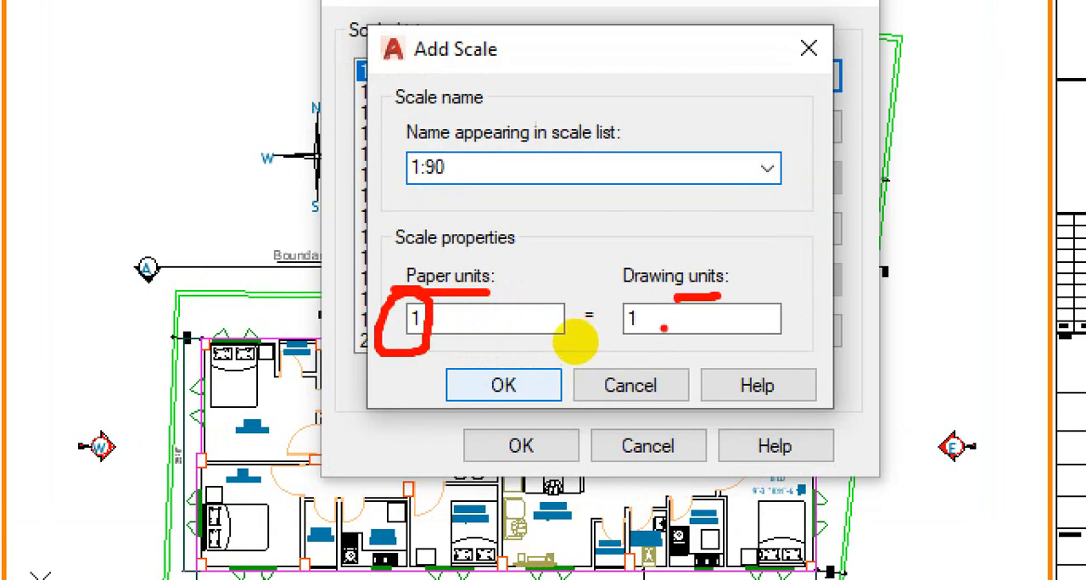
drag(632, 327, 641, 326)
drag(427, 183, 465, 182)
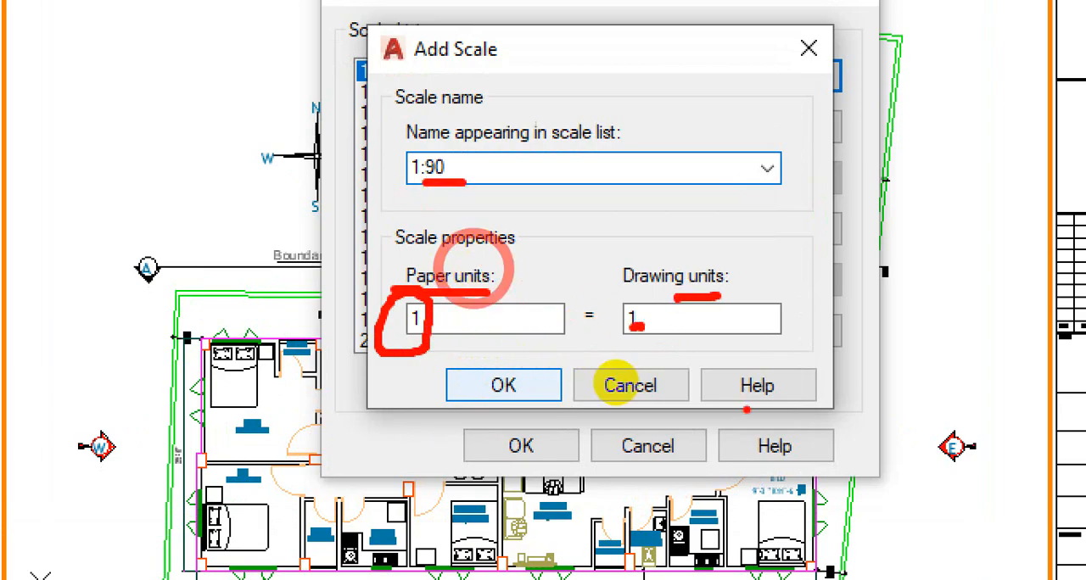
key(Escape)
Set the new scale's drawing units to 90, place 1:90 at the head of the scale list and accept the list
drag(568, 338, 550, 342)
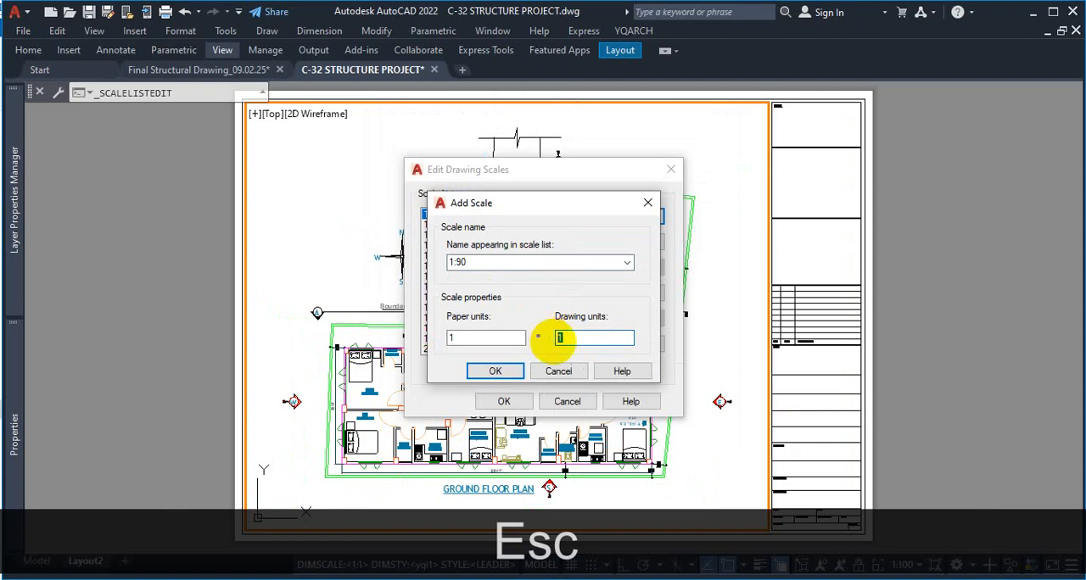
text(90)
click(496, 371)
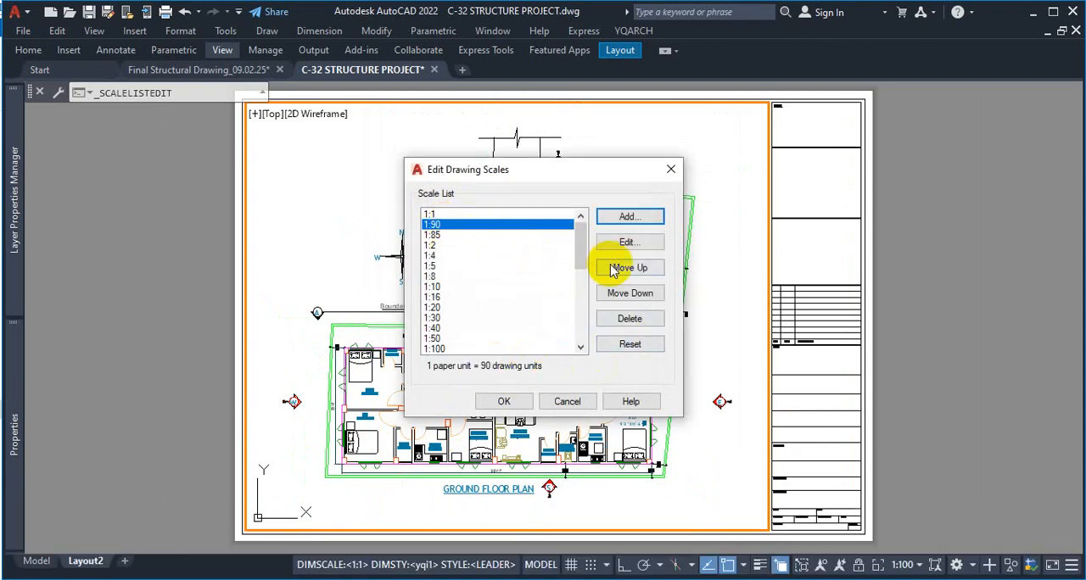
click(649, 272)
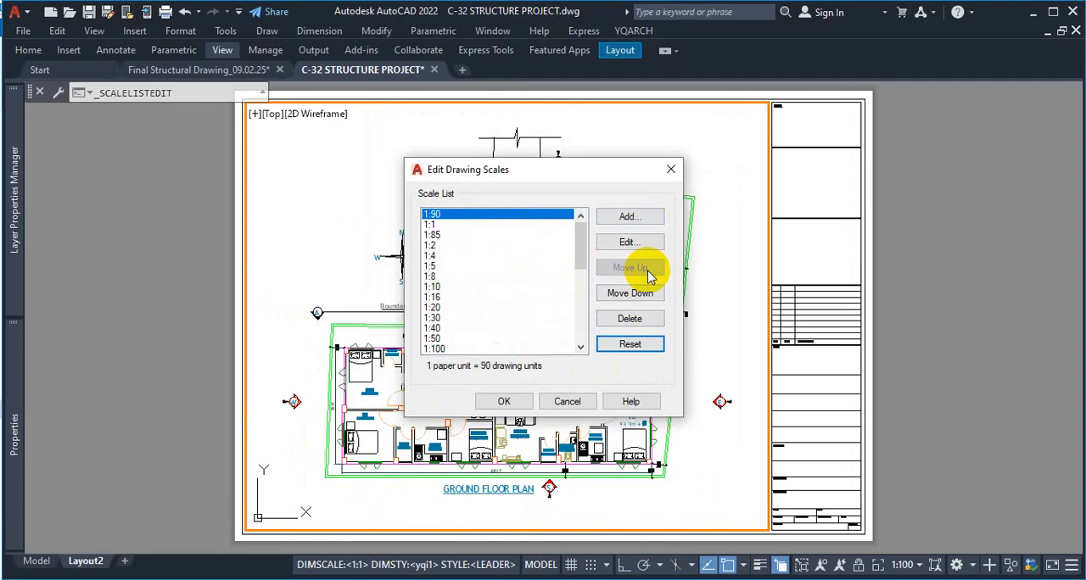
click(504, 402)
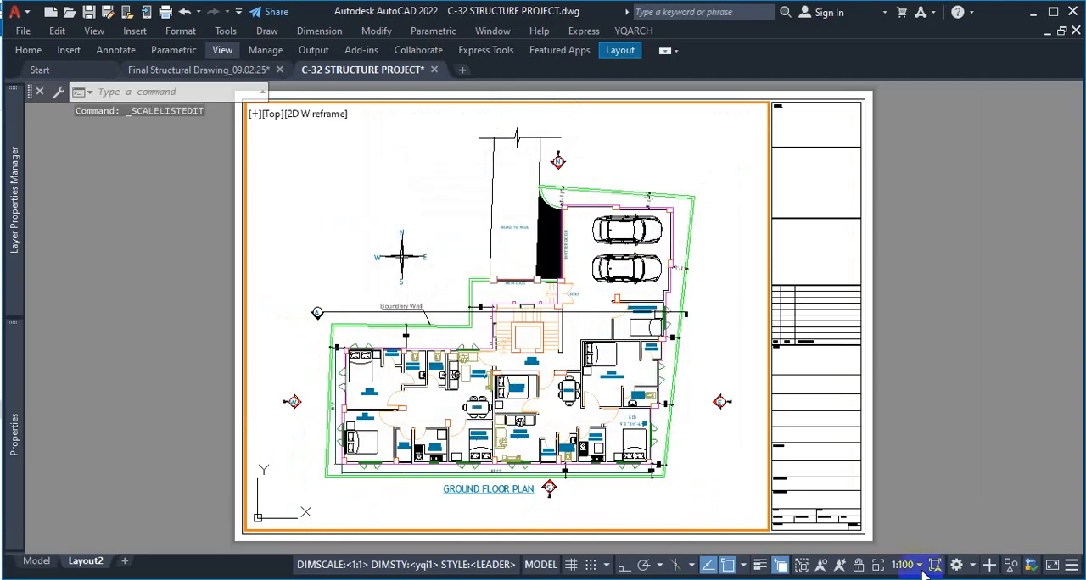
Apply the custom 1:90 scale to the ground floor plan viewport and return to paper space
click(919, 567)
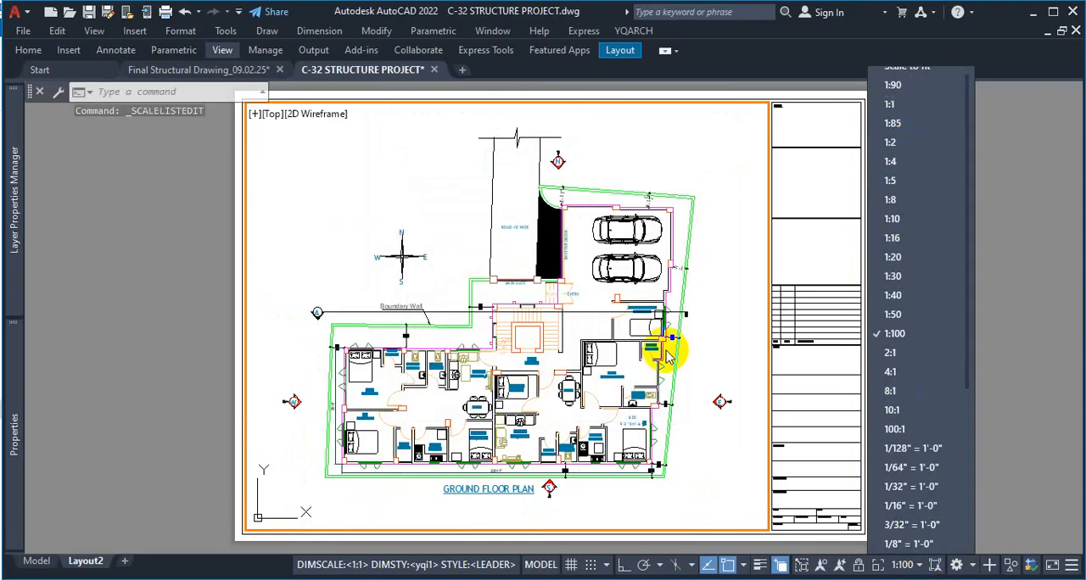
click(891, 85)
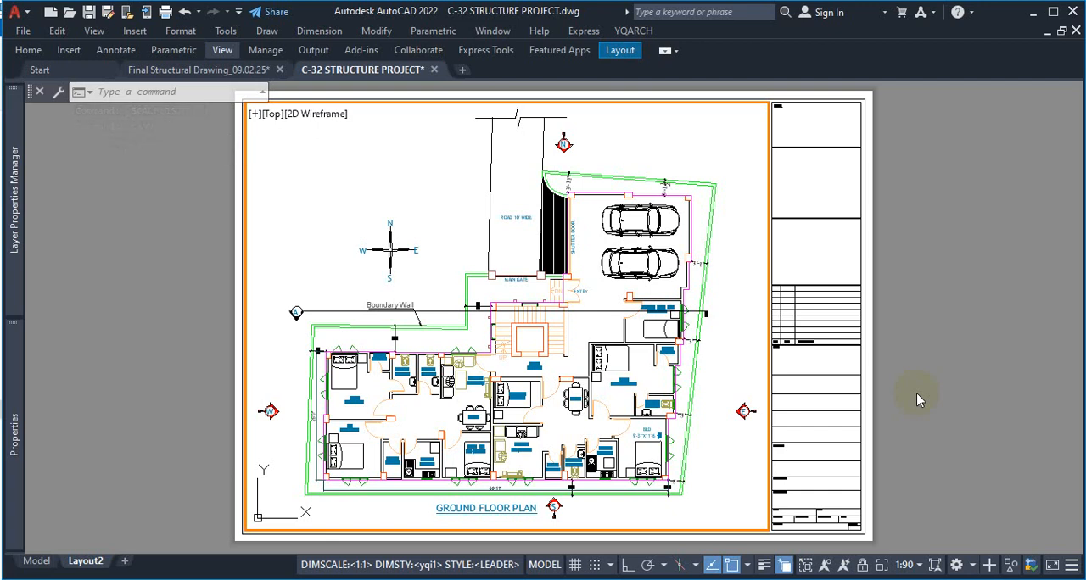
double_click(966, 441)
Examine the Drawing Title and Scale fields in the sheet's title block and check the whole layout
scroll(868, 500, up, 5)
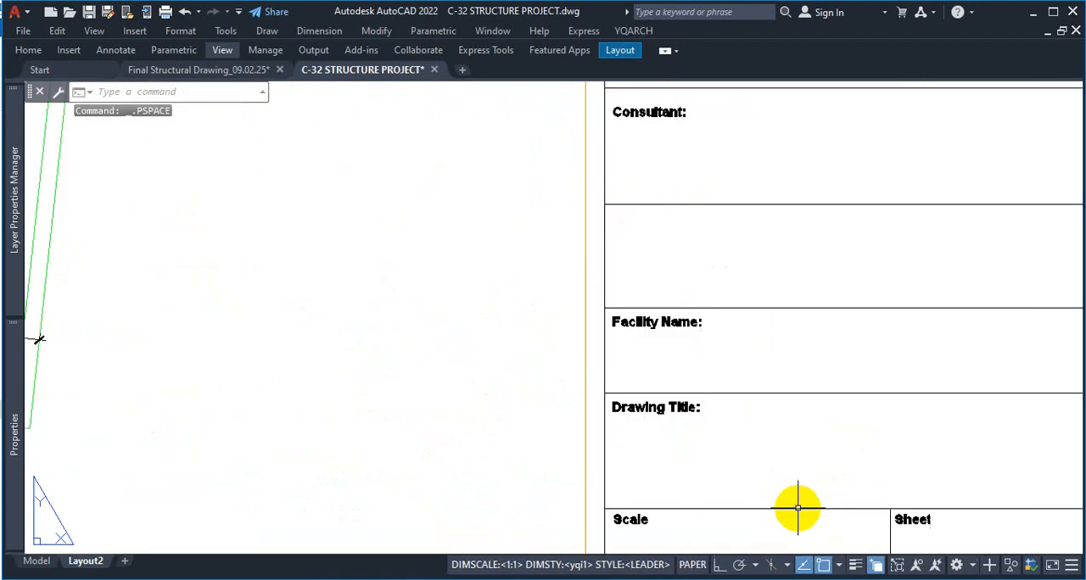
scroll(798, 509, down, 3)
scroll(710, 453, up, 4)
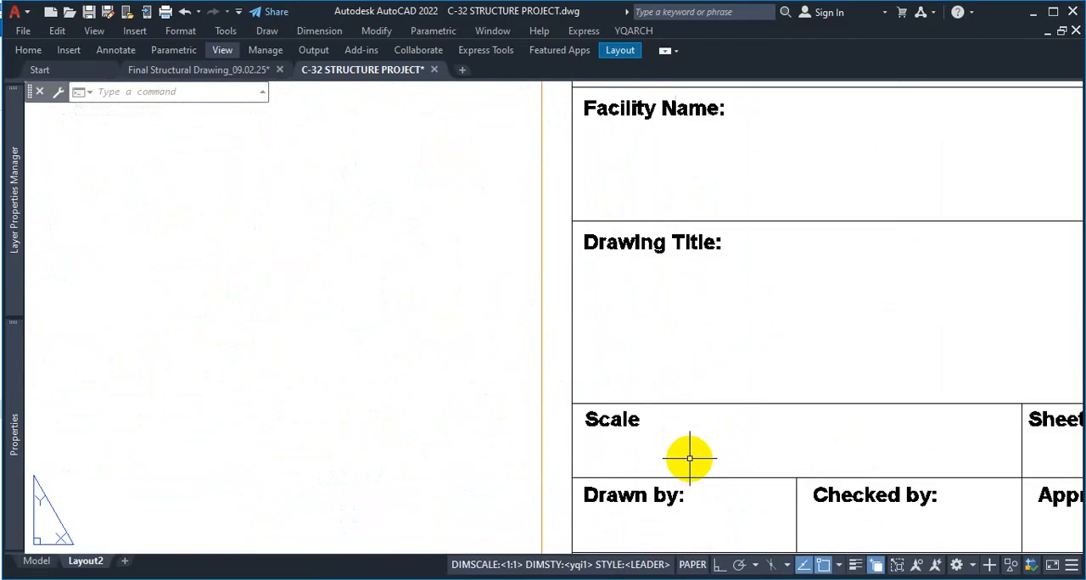
scroll(689, 458, down, 6)
scroll(685, 288, up, 2)
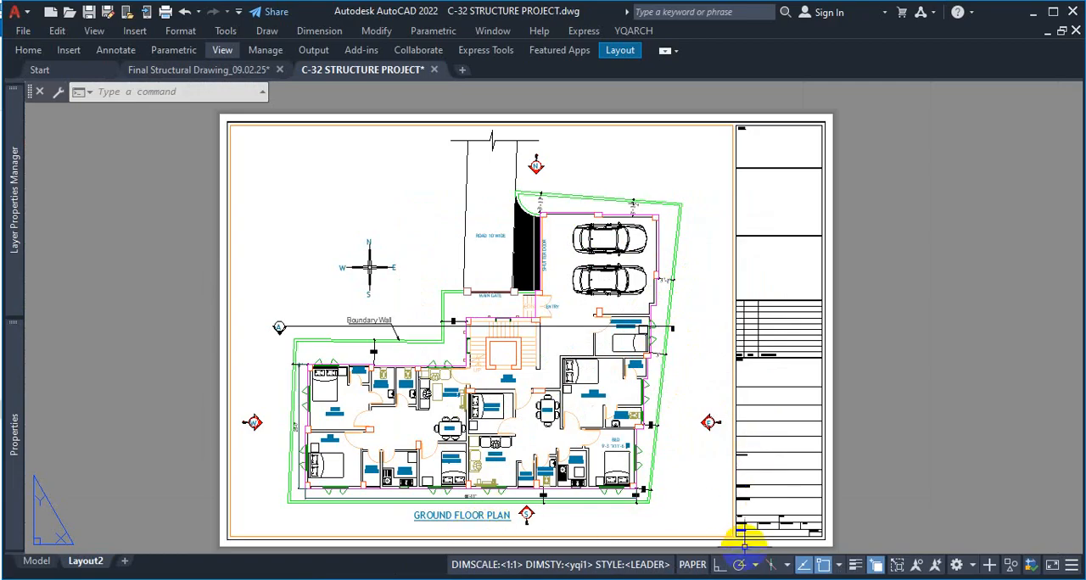
scroll(754, 521, up, 5)
scroll(766, 315, up, 4)
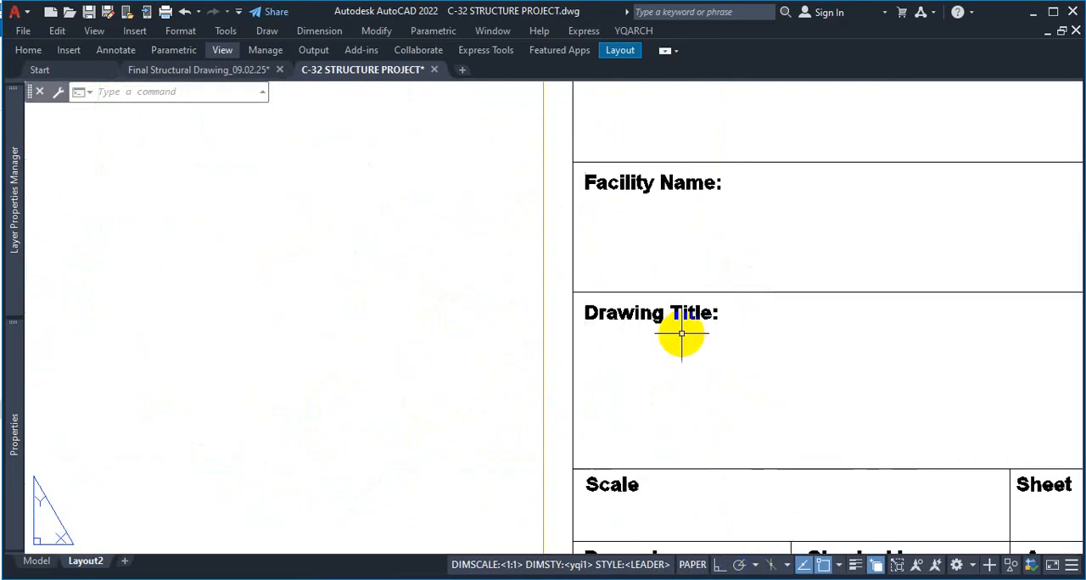
scroll(772, 382, down, 6)
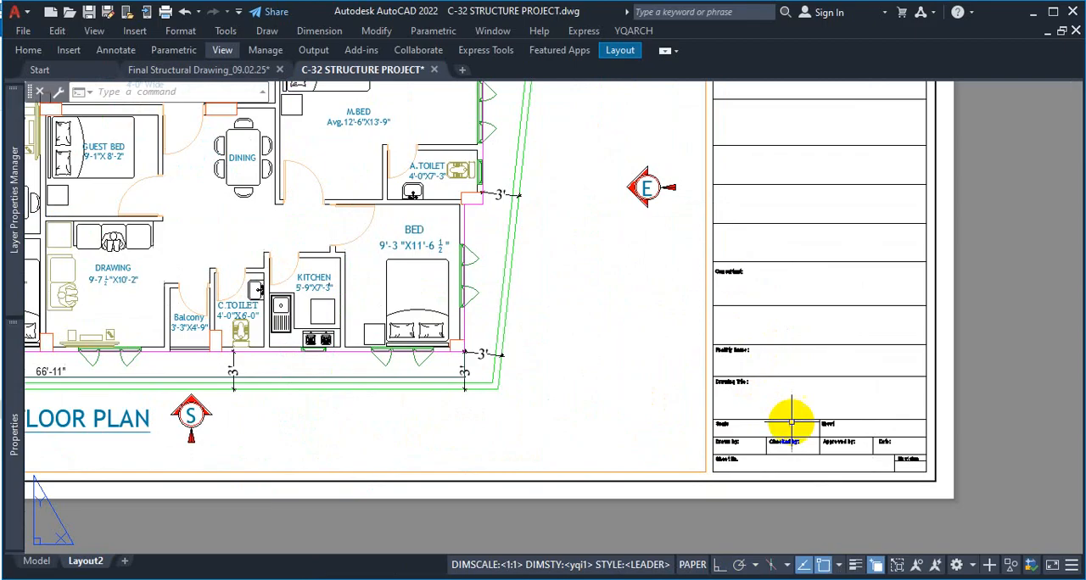
scroll(789, 412, down, 3)
scroll(801, 365, up, 2)
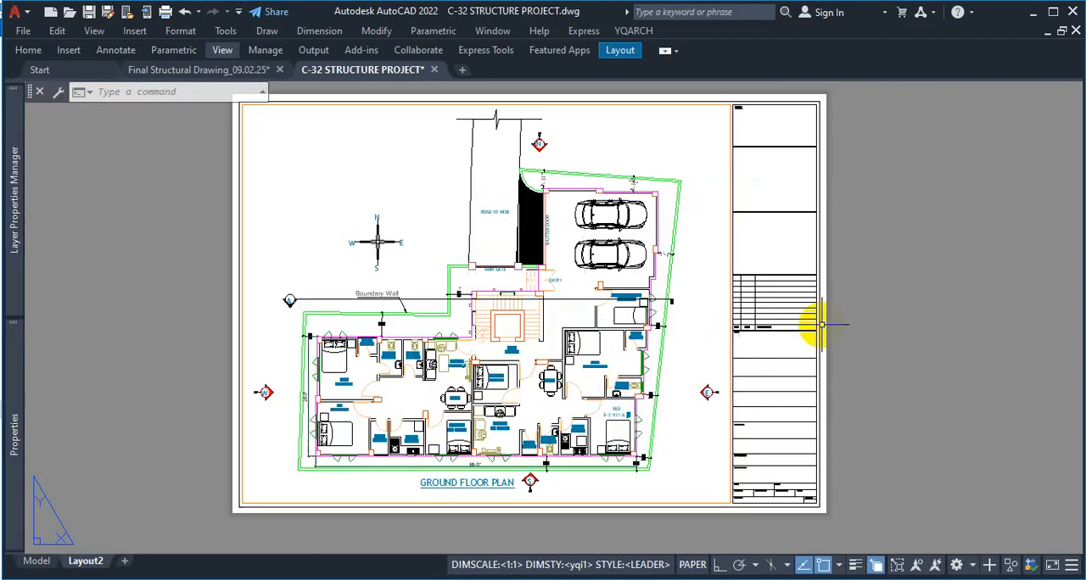
click(94, 566)
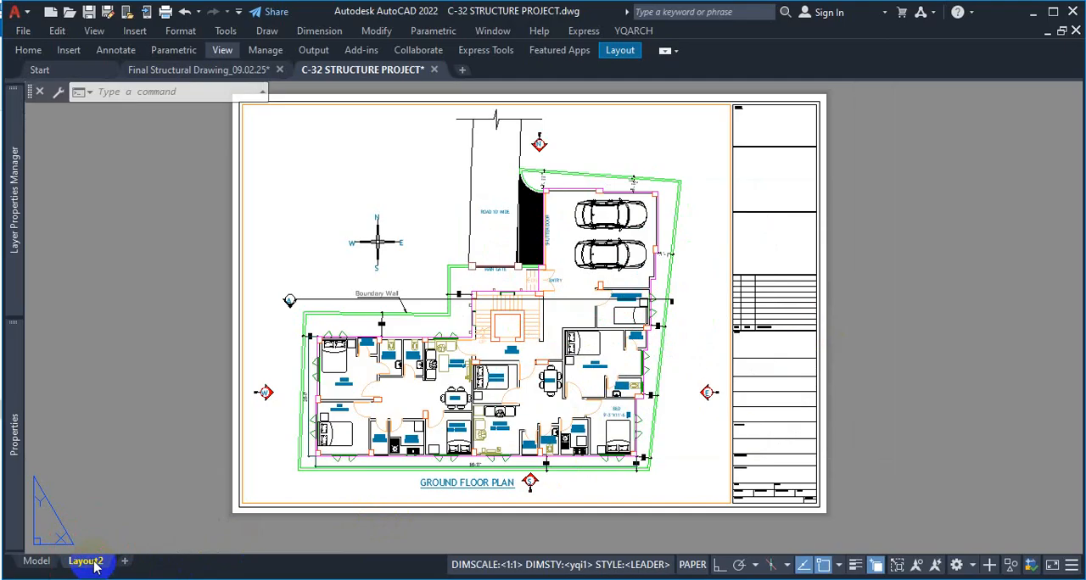
click(201, 421)
key(Escape)
key(Escape)
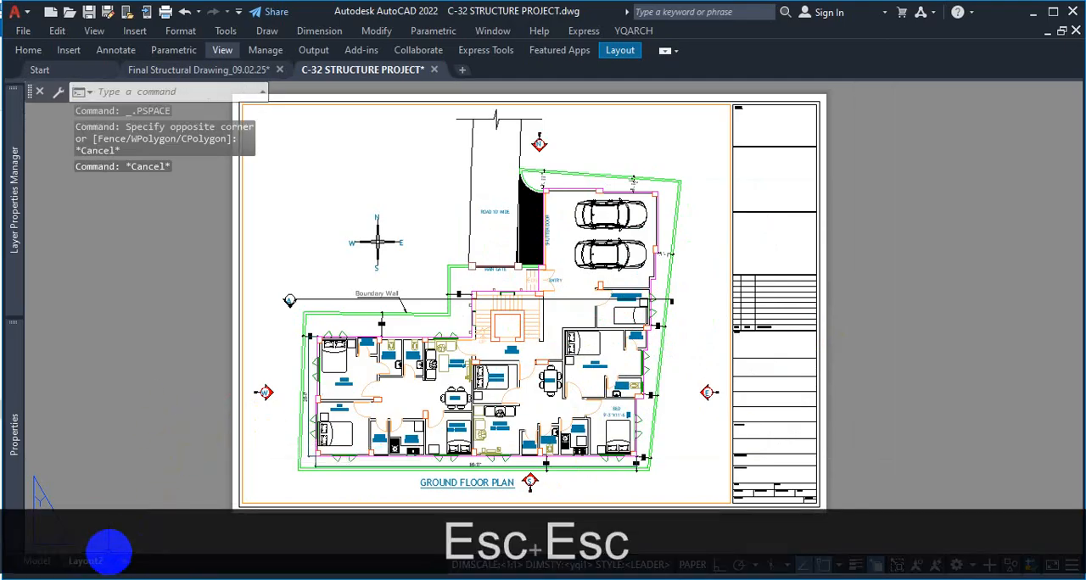
click(136, 398)
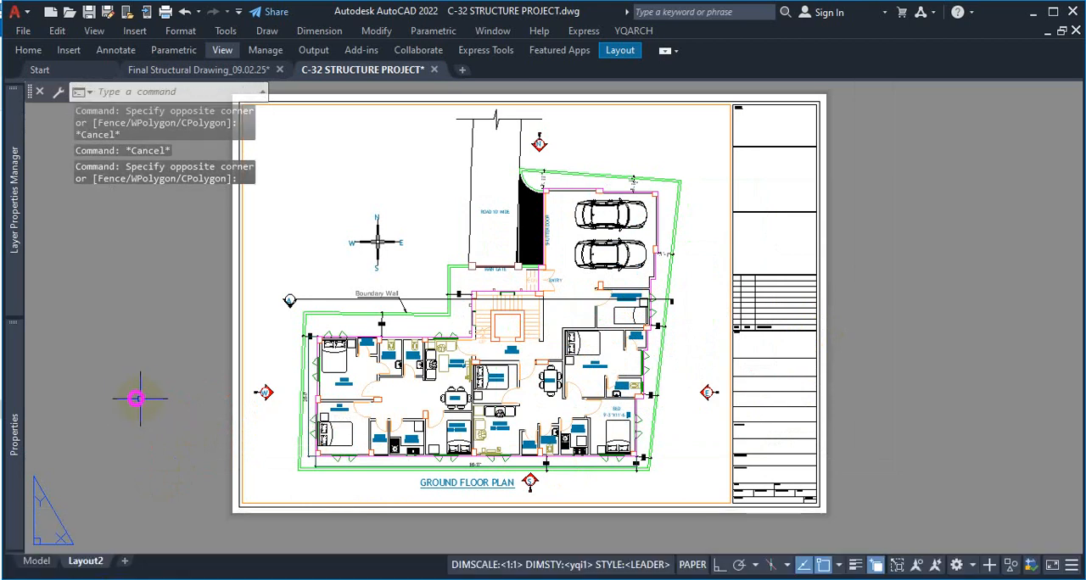
click(152, 424)
key(Escape)
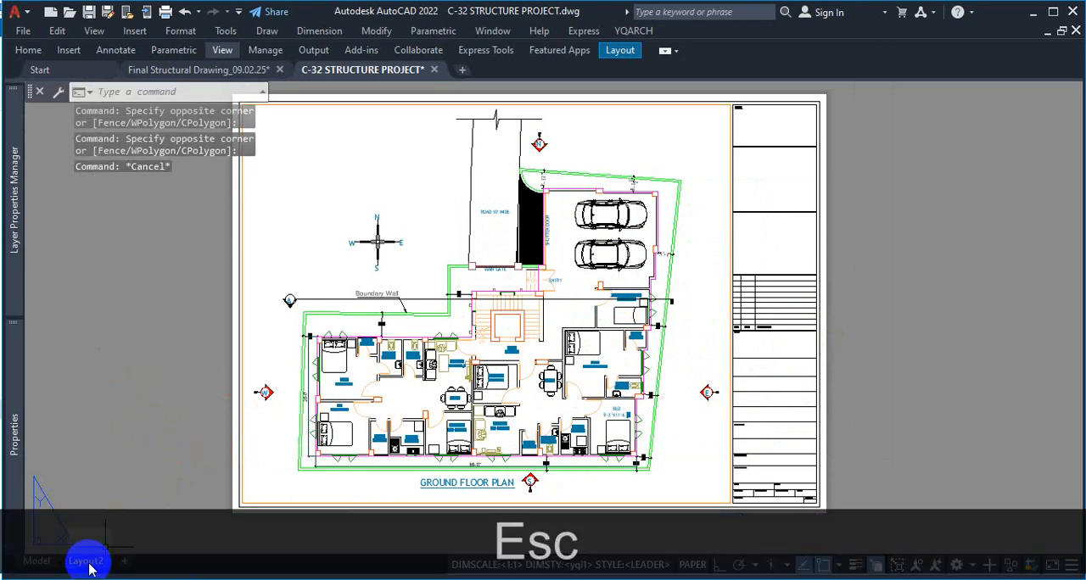
Run Move or Copy on Layout2 with the move to end position, without creating a copy
click(46, 567)
click(78, 563)
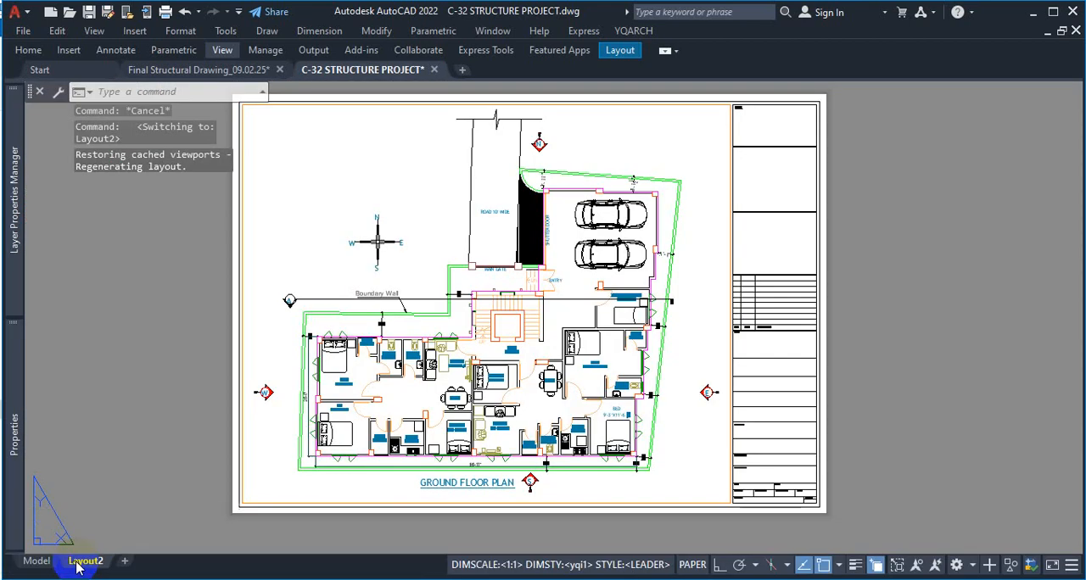
right_click(78, 564)
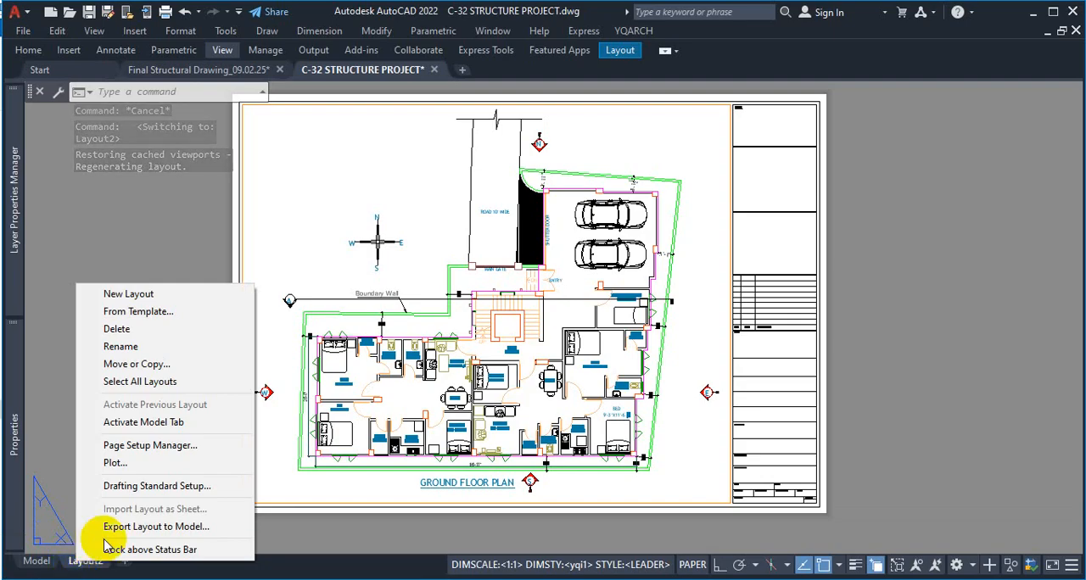
click(127, 368)
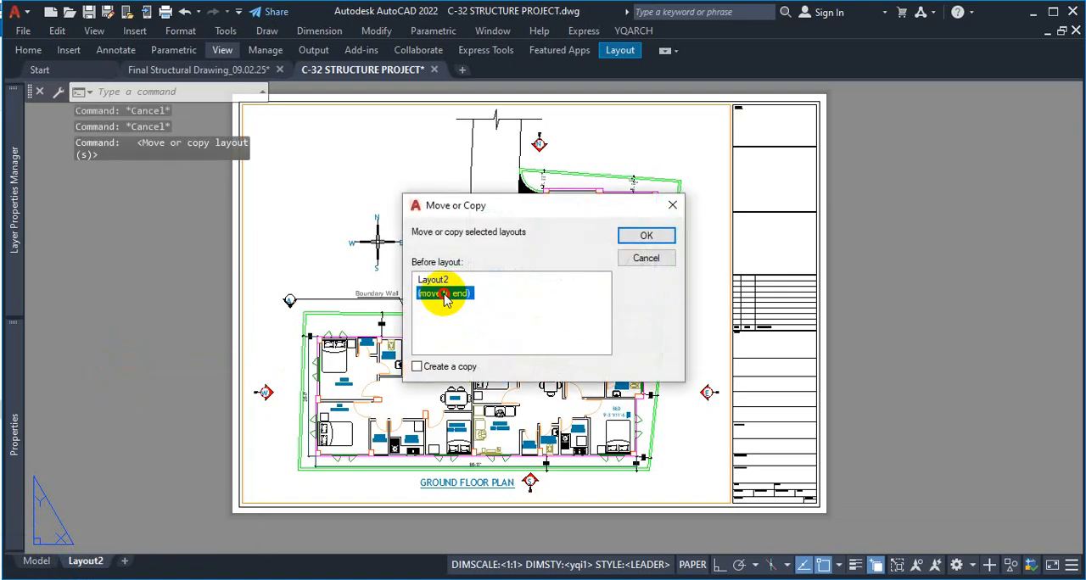
double_click(441, 293)
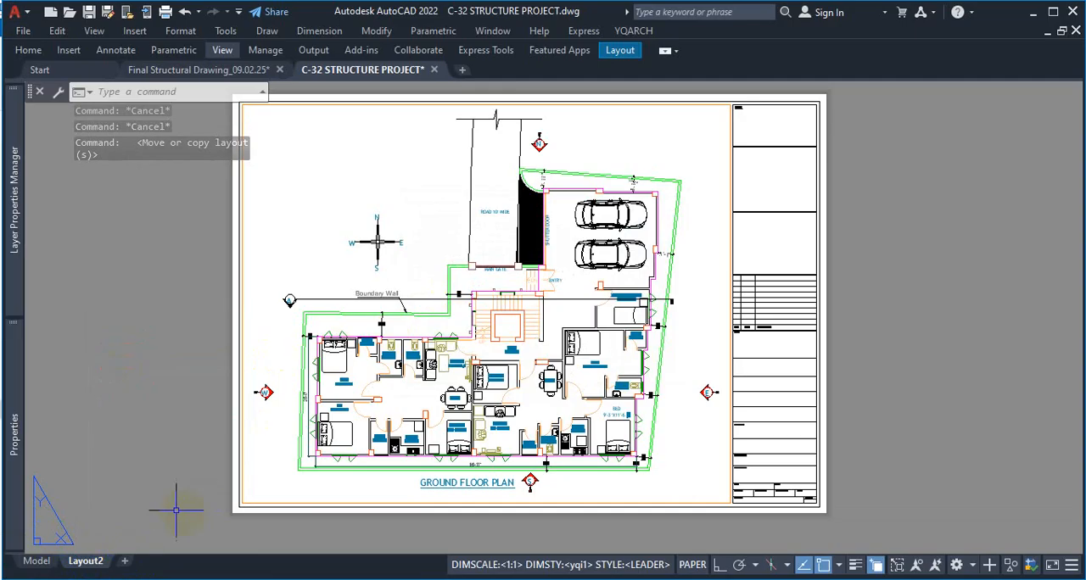
Create a copy of Layout2 placed at the end of the layouts
click(151, 389)
key(Escape)
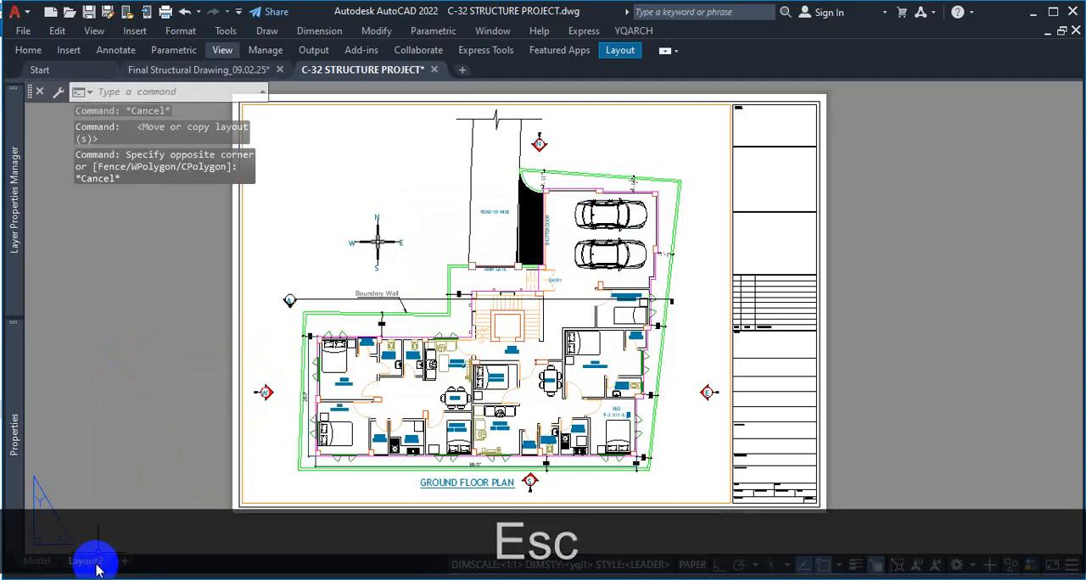
right_click(86, 562)
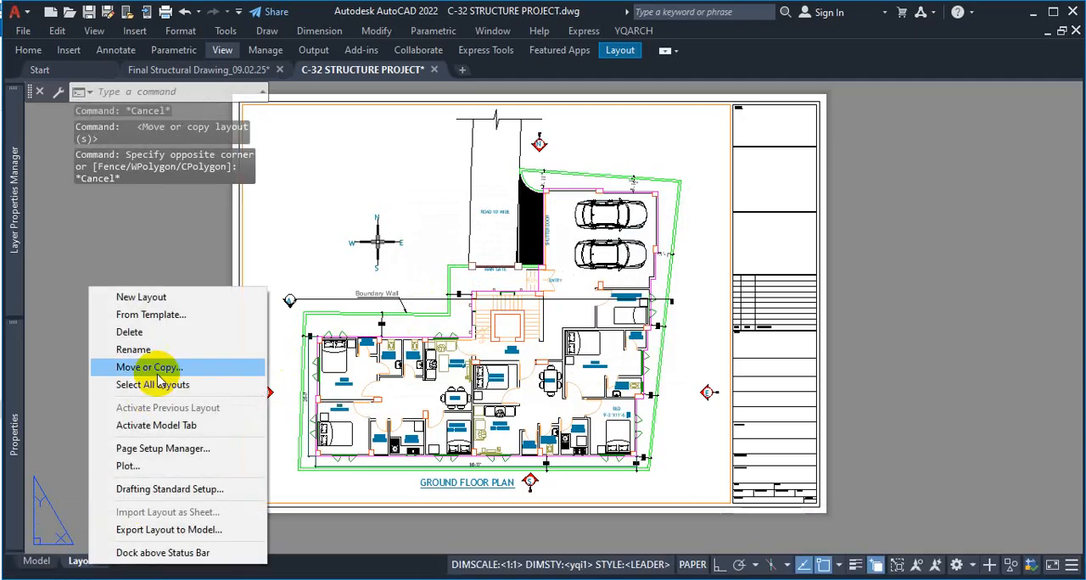
click(158, 367)
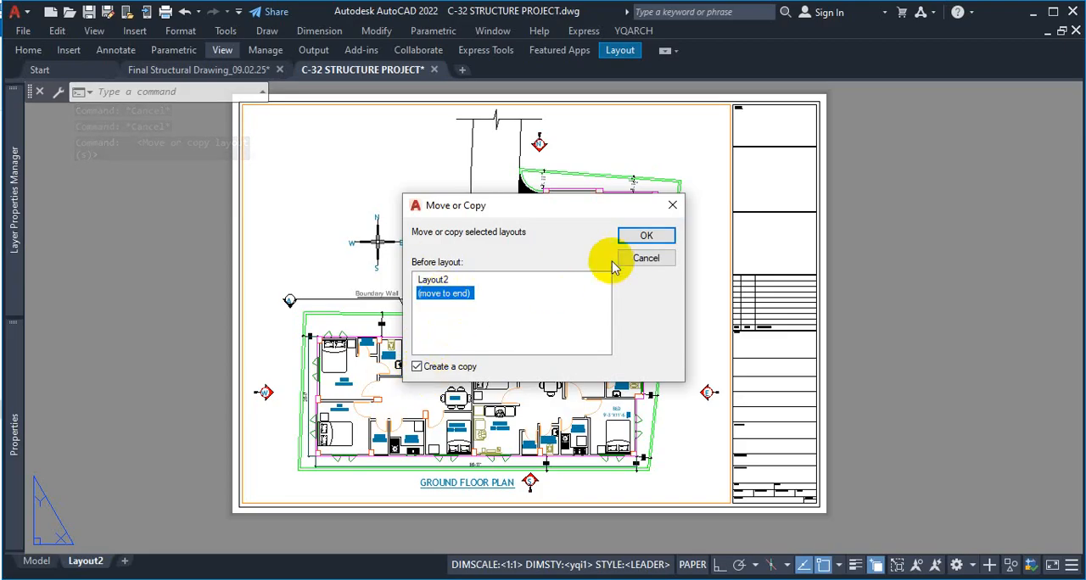
click(647, 235)
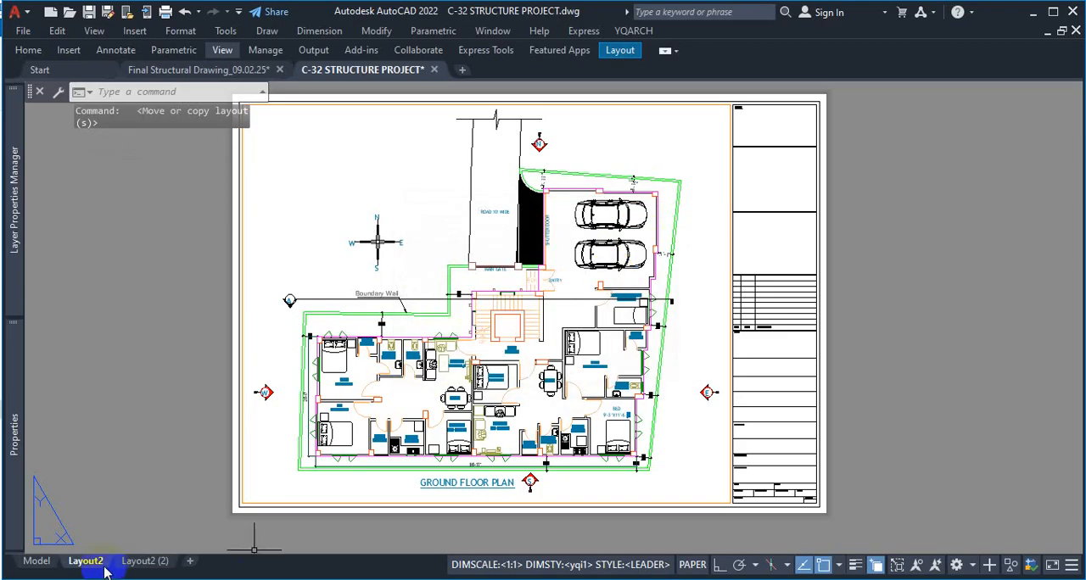
Rename the original Layout2 as GFP
mouse_move(130, 573)
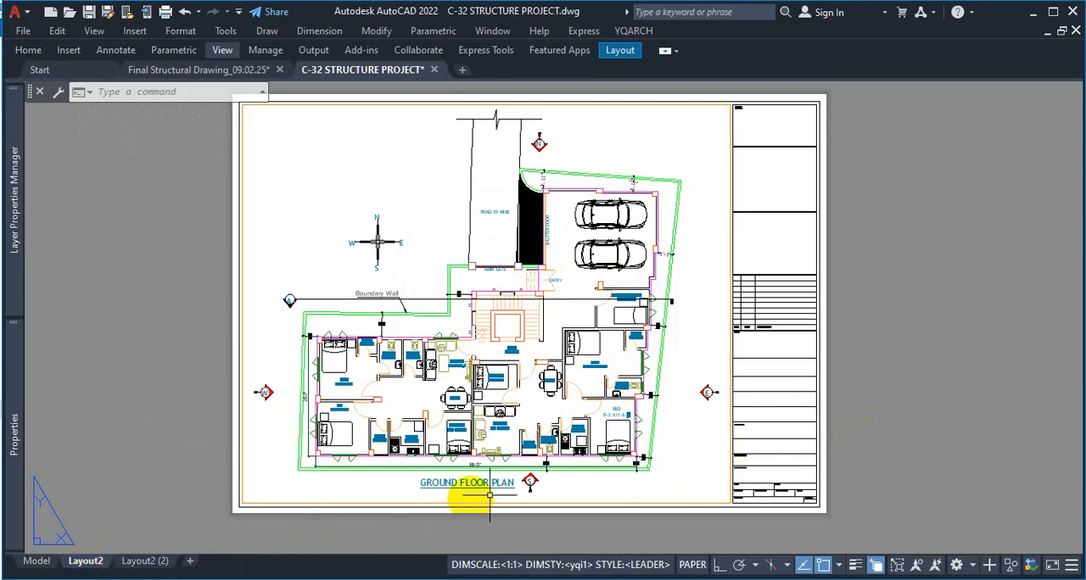
right_click(84, 561)
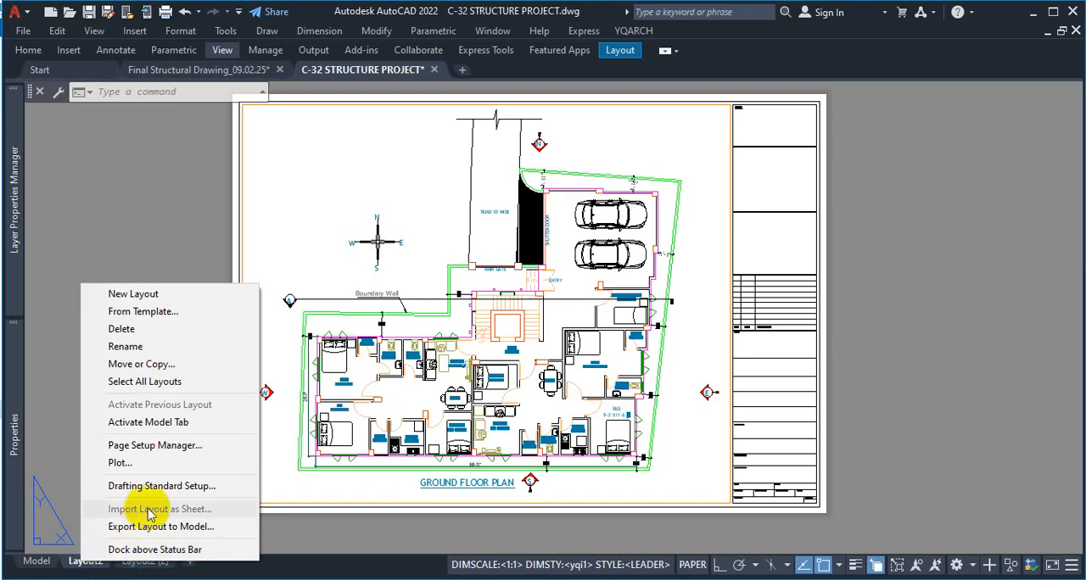
click(144, 347)
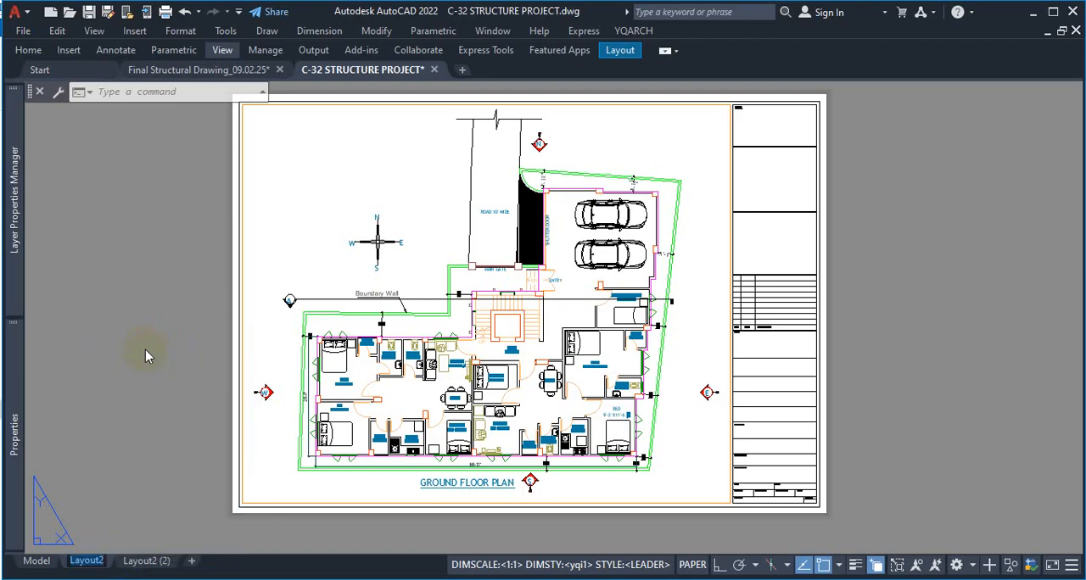
text(G)
key(BackSpace)
key(Caps_Lock)
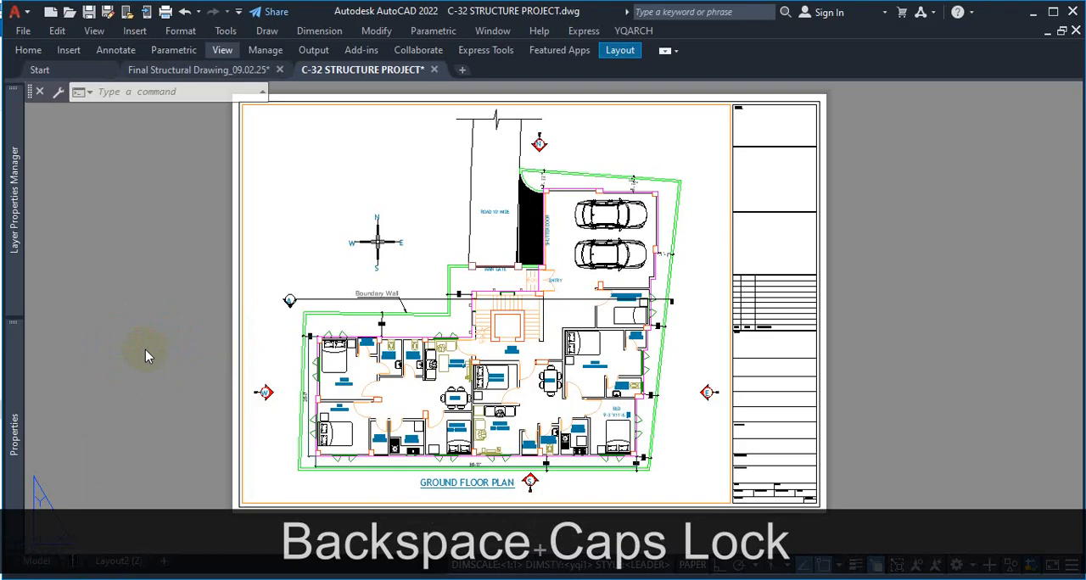
text(GFP)
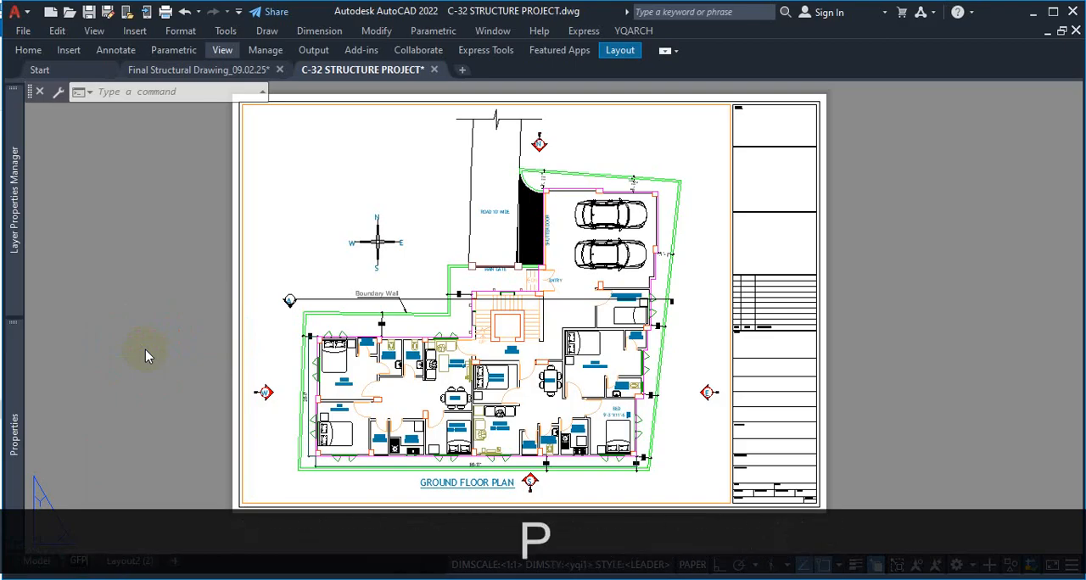
click(909, 383)
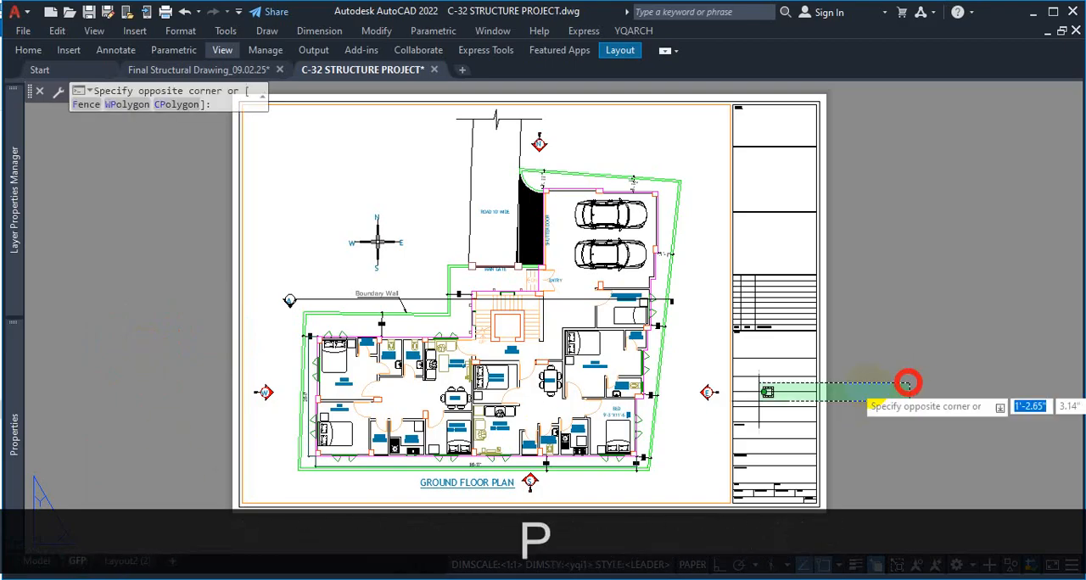
click(908, 389)
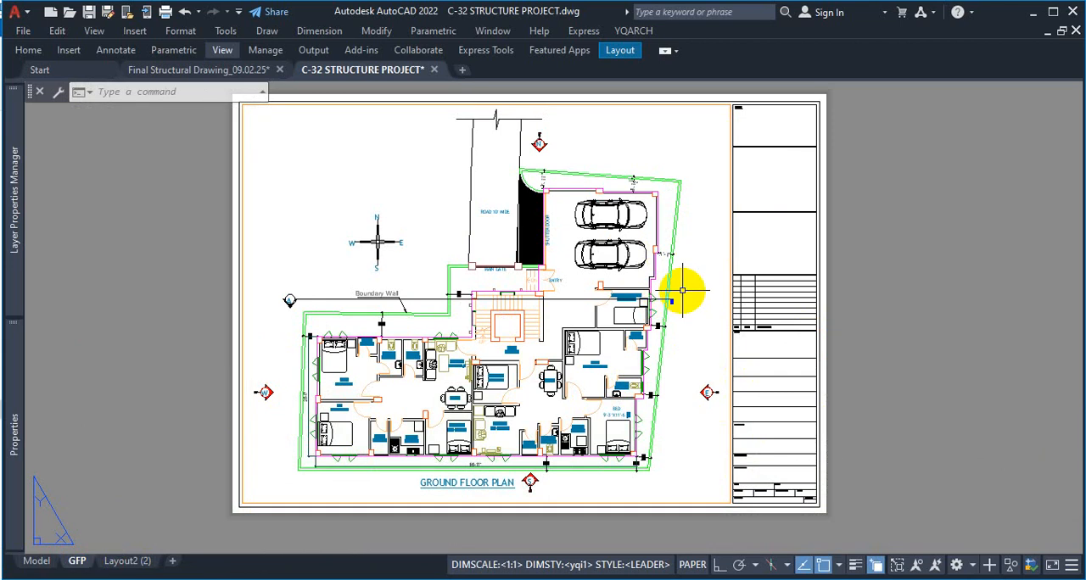
Set the GFP layout's viewport back to the 1:90 scale, recentre the ground floor plan inside it and lock the viewport
double_click(701, 214)
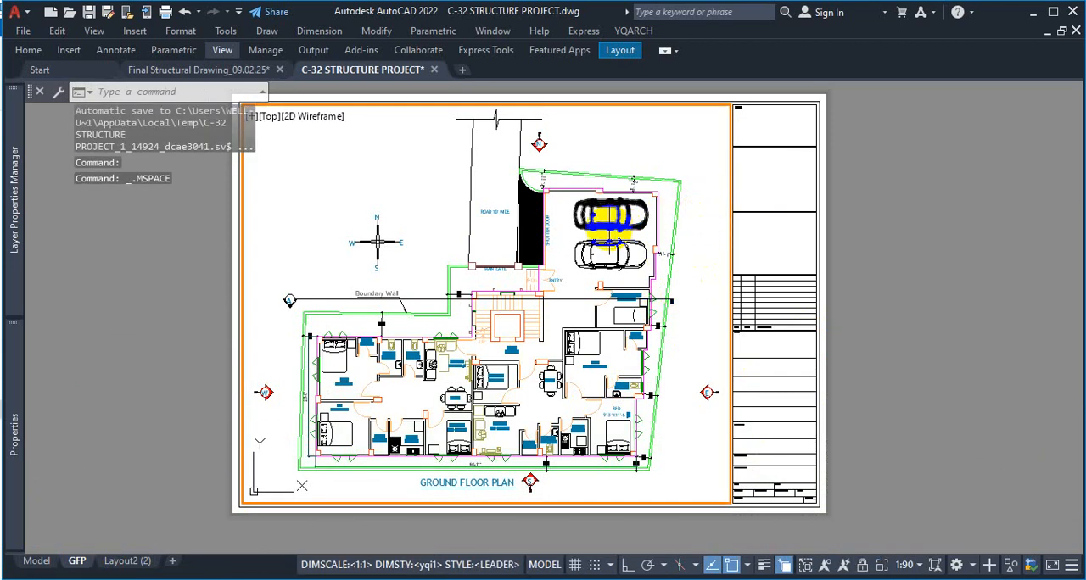
scroll(611, 236, down, 2)
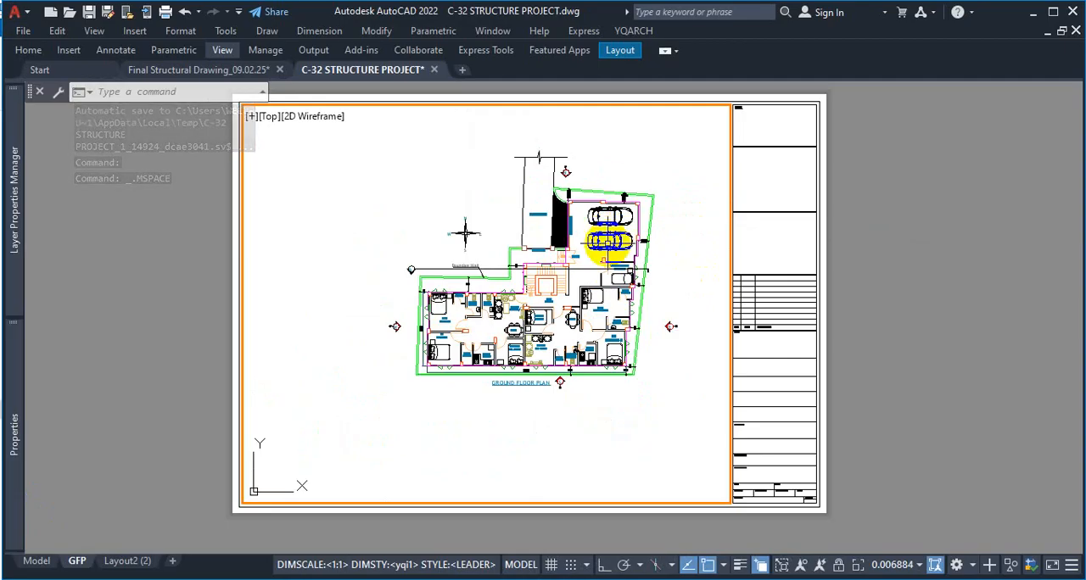
scroll(664, 186, up, 2)
scroll(667, 180, down, 2)
scroll(676, 167, up, 2)
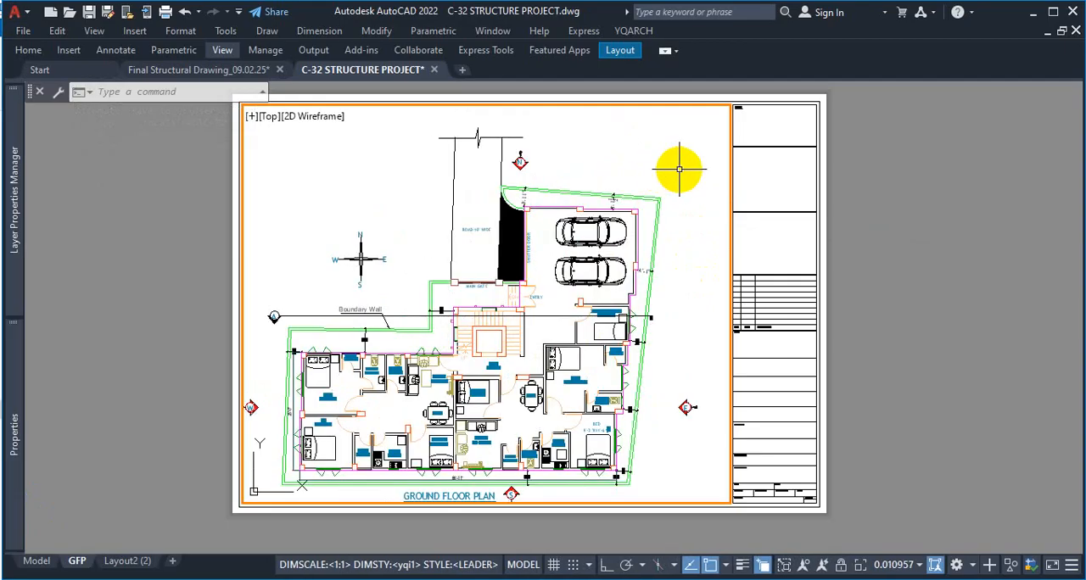
scroll(657, 213, down, 2)
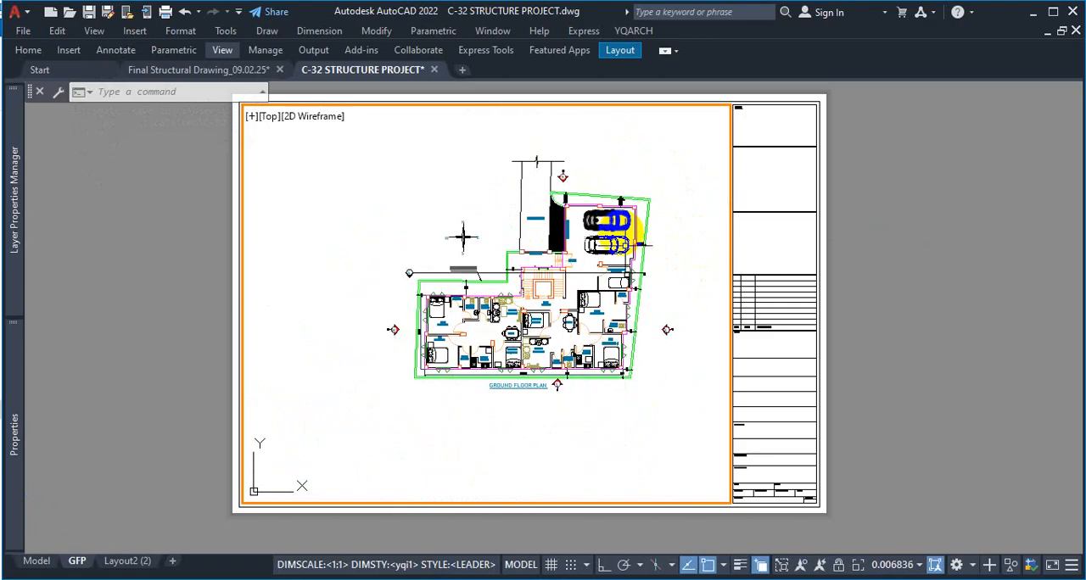
click(919, 565)
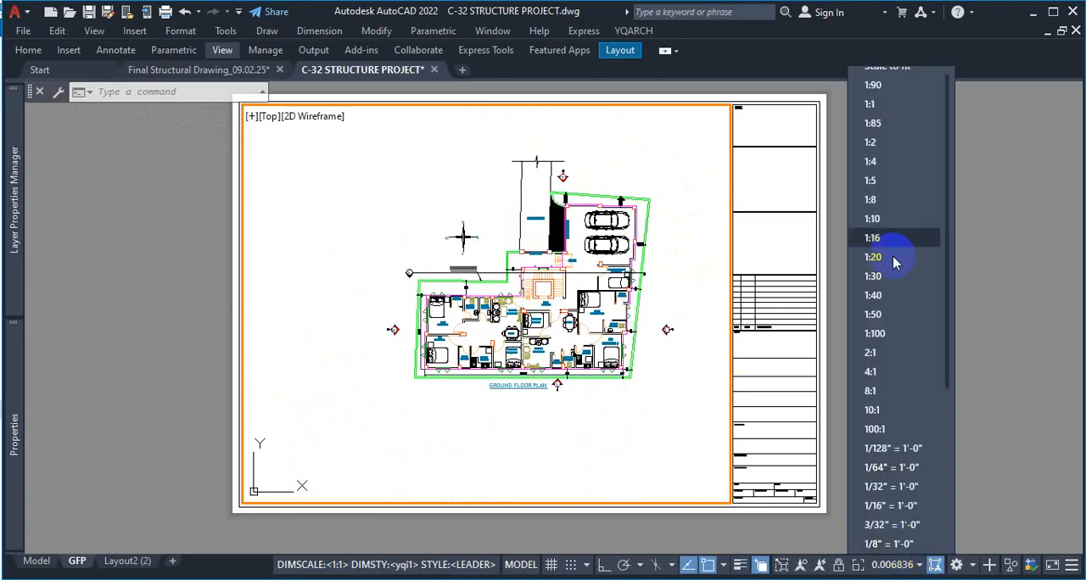
click(898, 87)
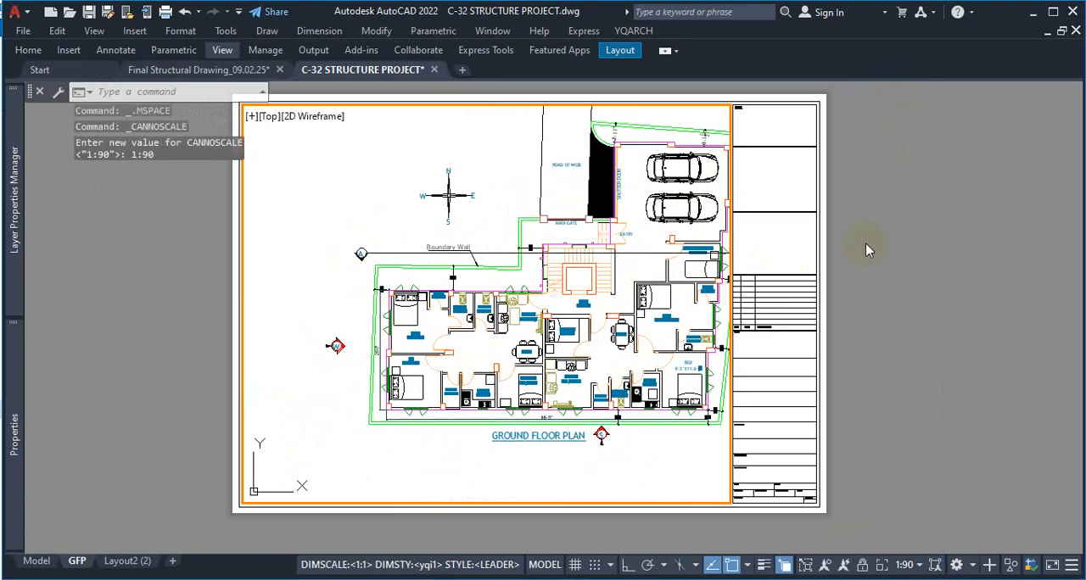
middle_drag(638, 263, 564, 304)
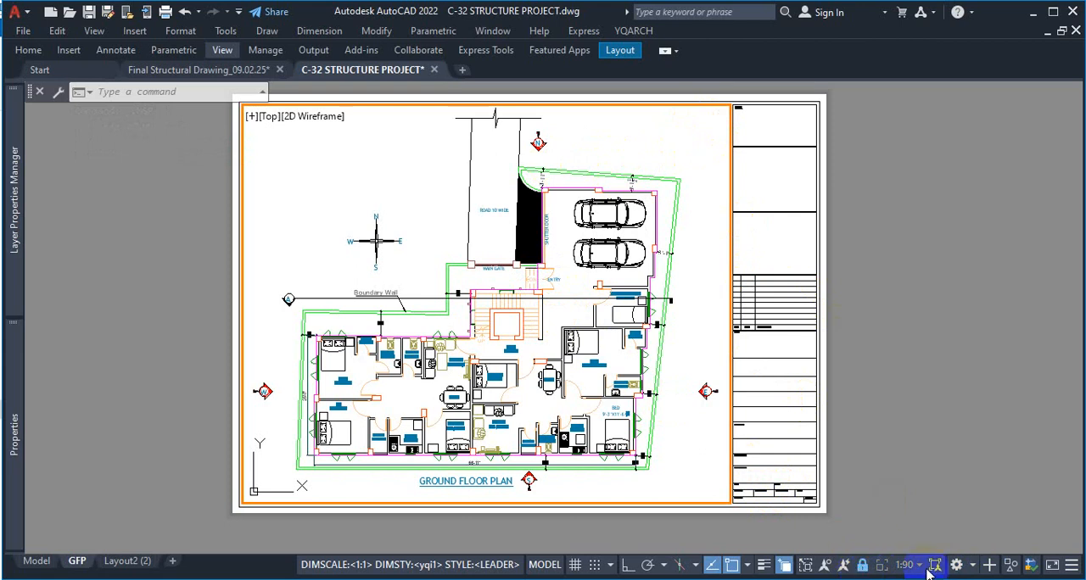
Zoom in and out over the locked ground floor plan viewport to check whether its scale holds, clearing any accidental selection
click(684, 334)
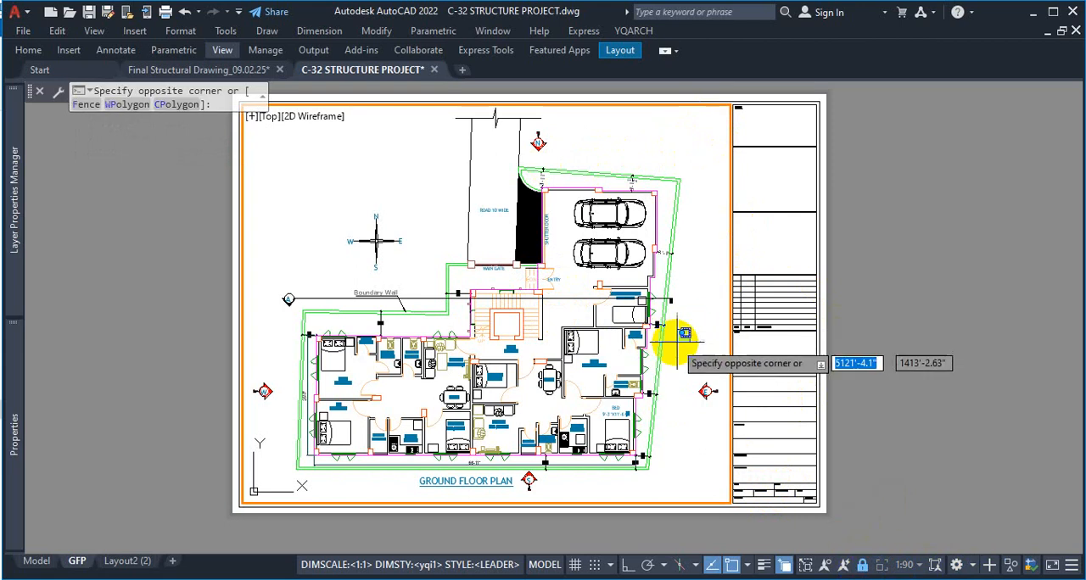
click(558, 347)
scroll(677, 307, up, 5)
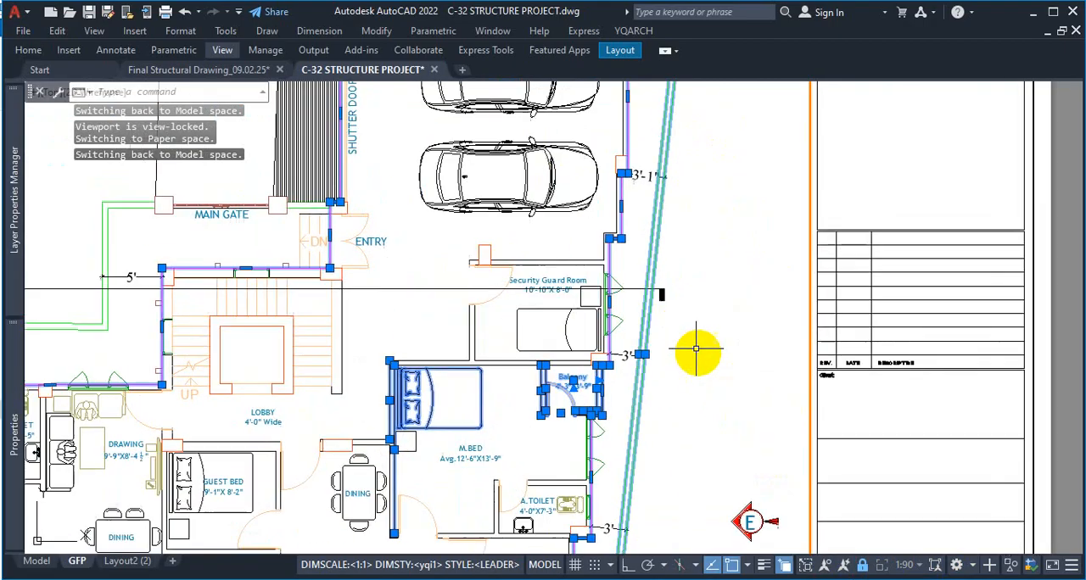
scroll(695, 348, up, 5)
scroll(703, 360, down, 8)
key(Escape)
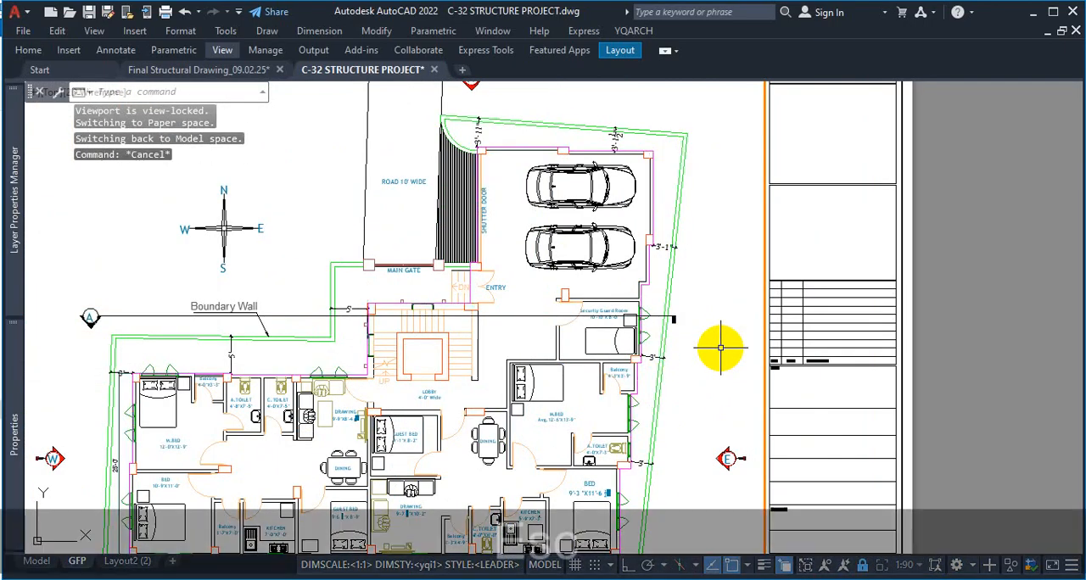
click(720, 346)
click(720, 345)
scroll(720, 345, down, 2)
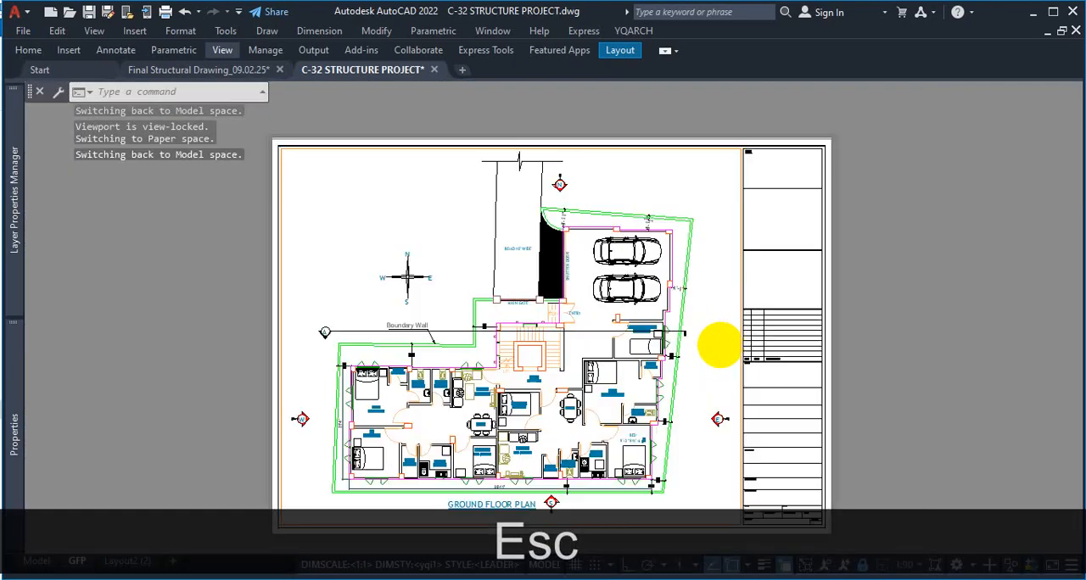
scroll(718, 342, up, 2)
scroll(704, 330, down, 3)
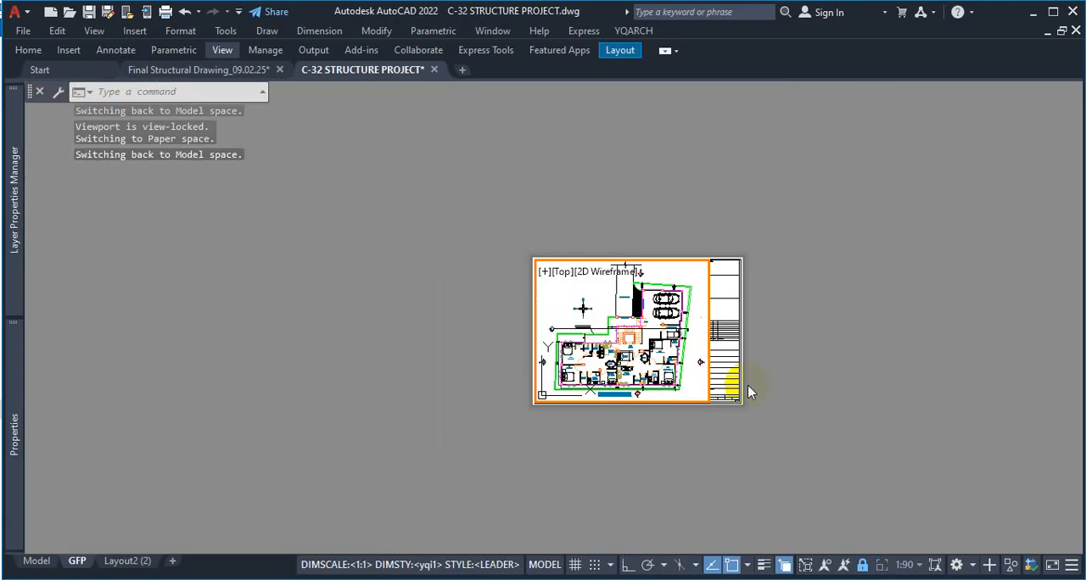
scroll(635, 279, up, 2)
scroll(643, 273, up, 2)
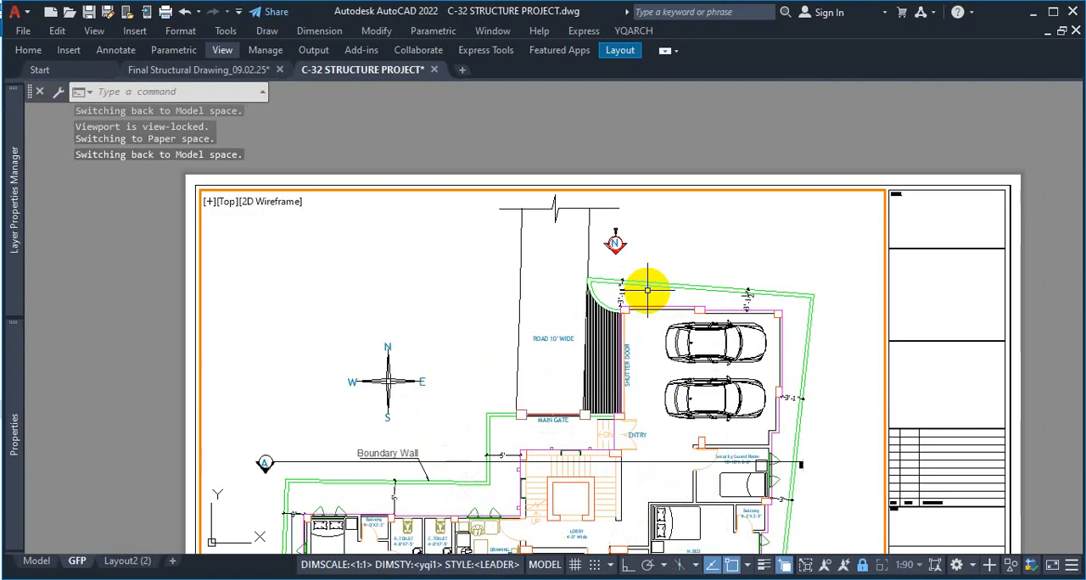
scroll(670, 287, down, 4)
Switch between paper space and the locked GFP viewport, checking its zoom behaviour and lock state
double_click(840, 284)
scroll(827, 296, up, 4)
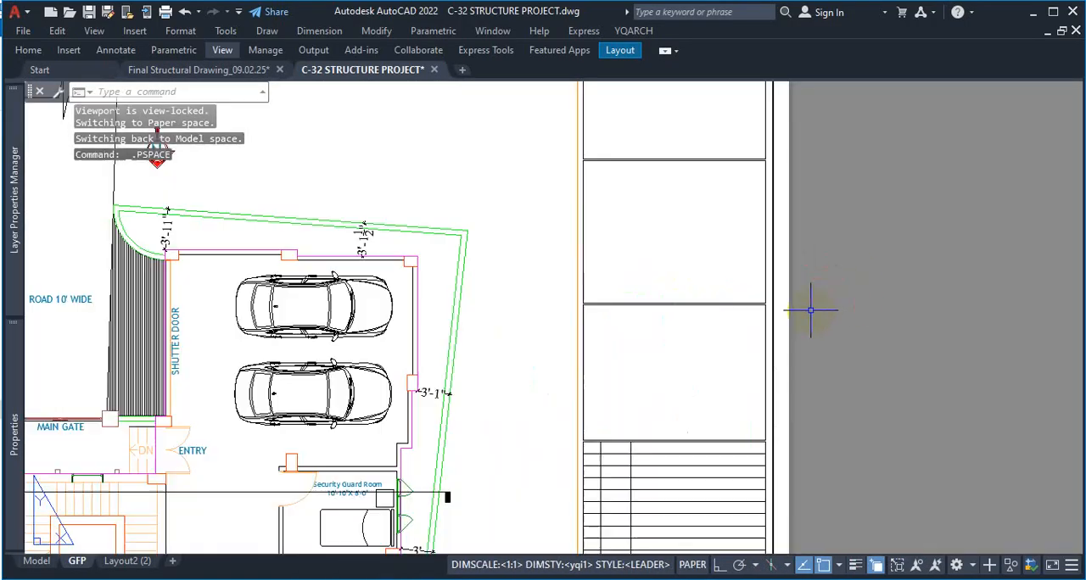
scroll(823, 315, down, 5)
scroll(848, 310, up, 3)
double_click(840, 297)
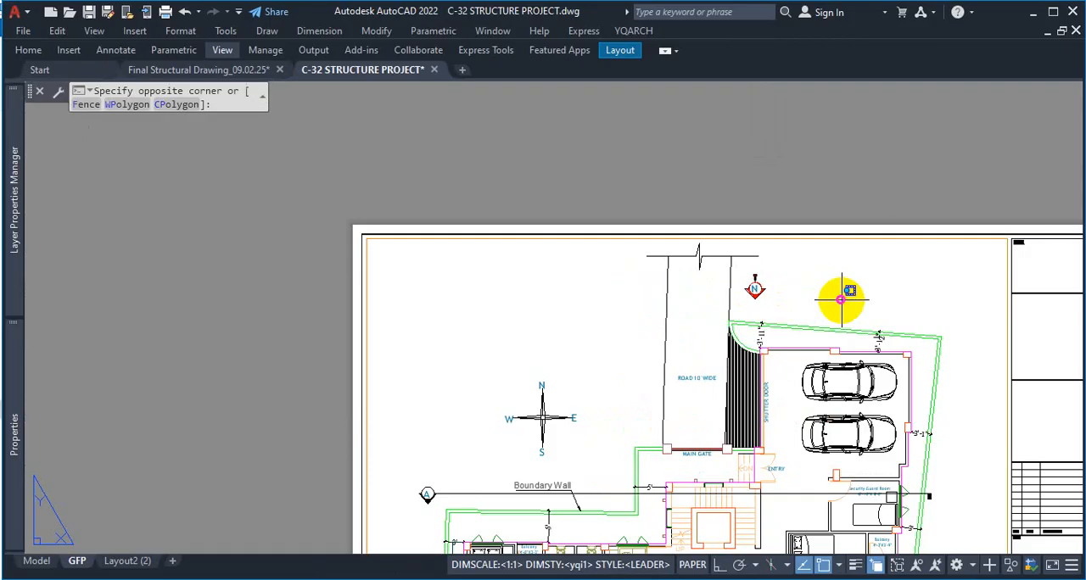
scroll(840, 297, down, 5)
scroll(827, 281, up, 3)
scroll(827, 284, up, 4)
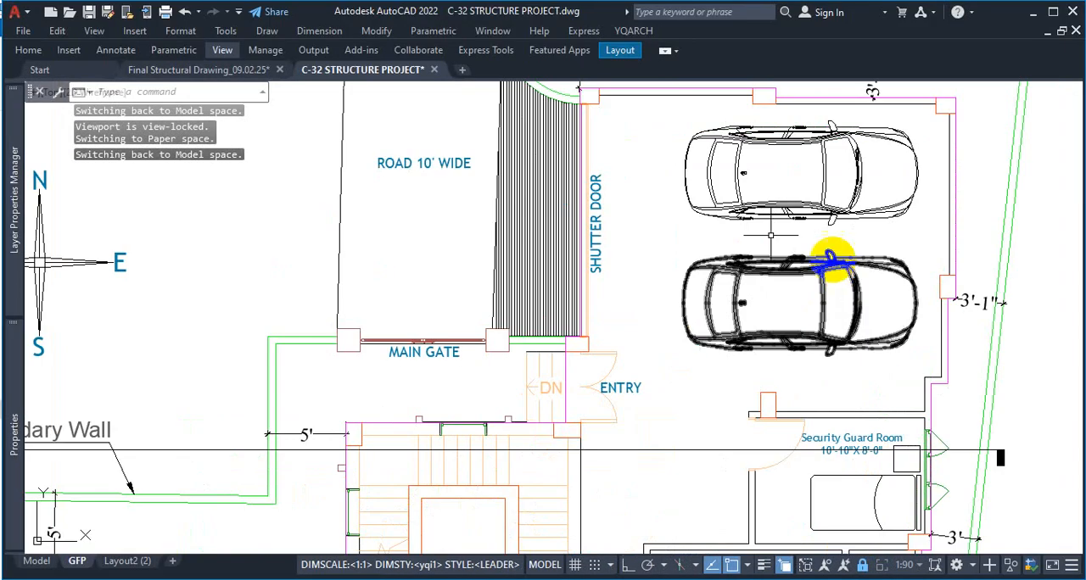
scroll(715, 296, down, 4)
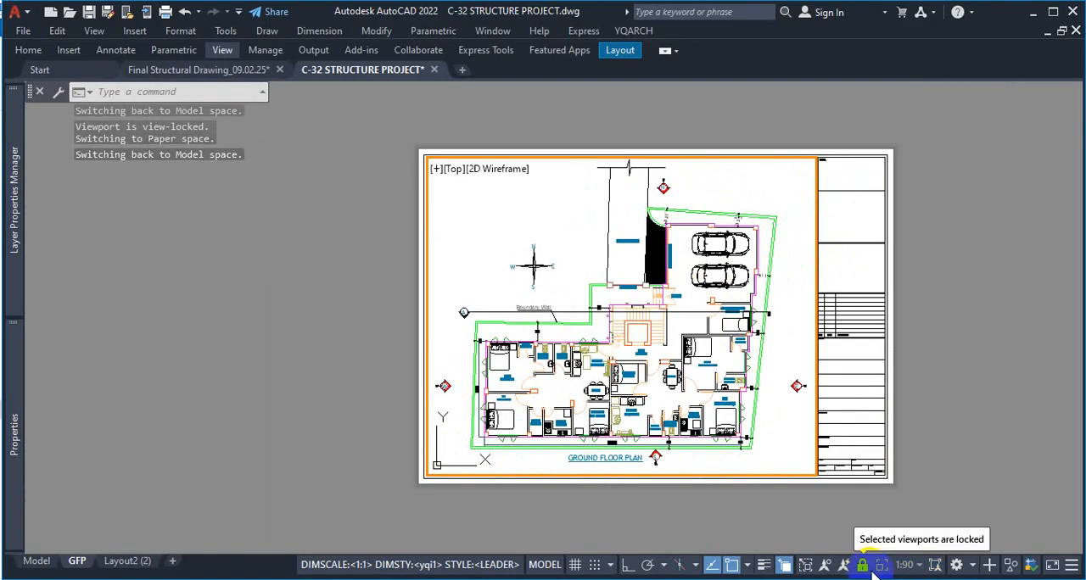
scroll(806, 334, up, 2)
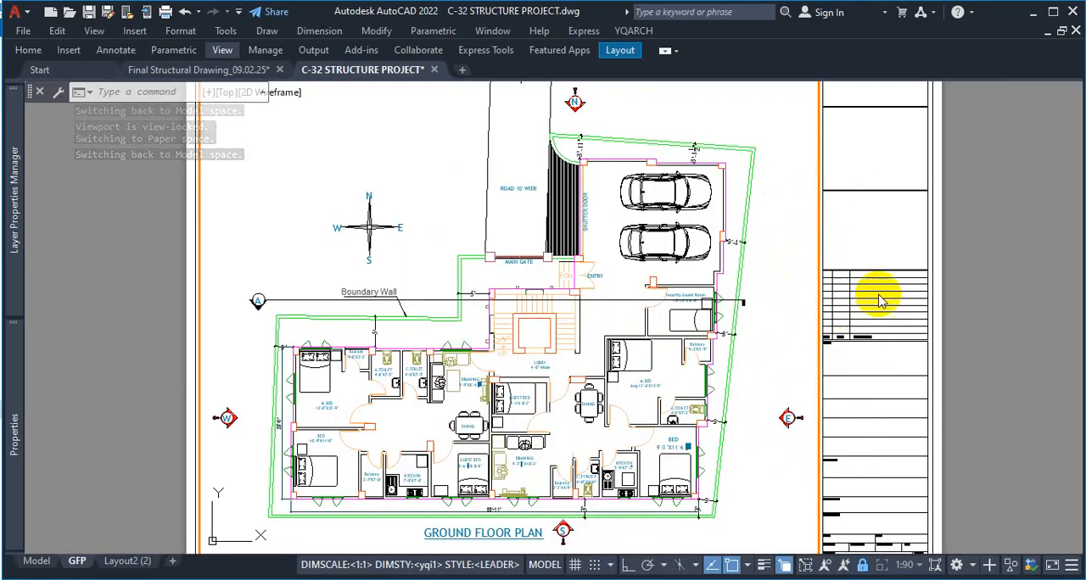
double_click(967, 319)
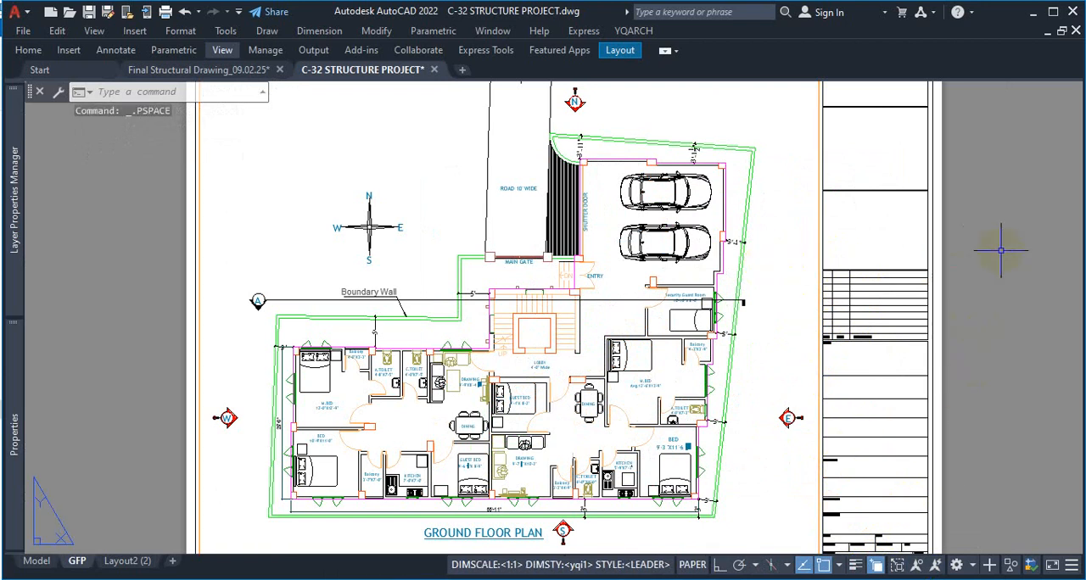
double_click(783, 243)
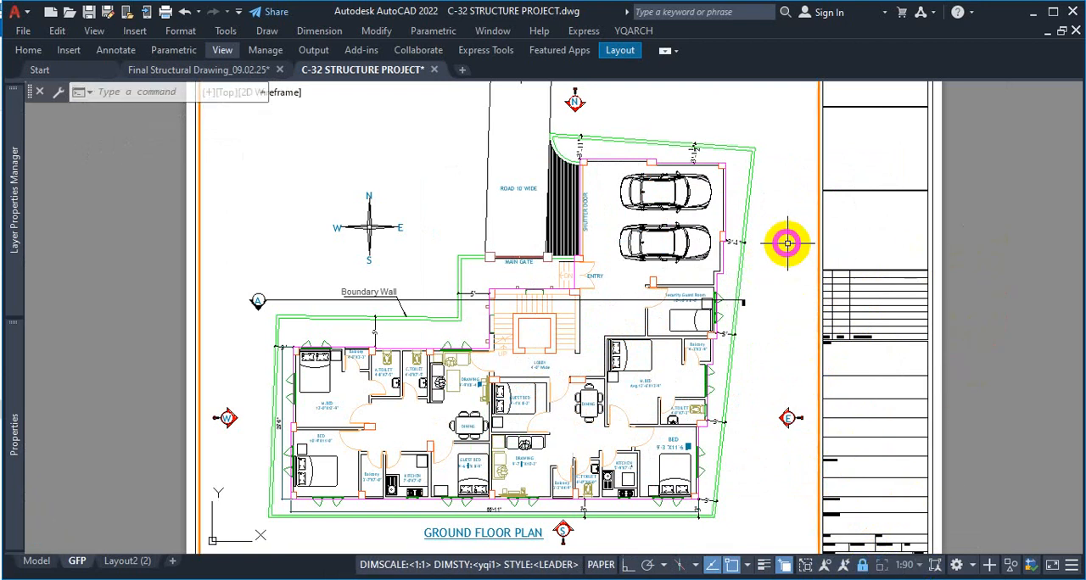
click(864, 571)
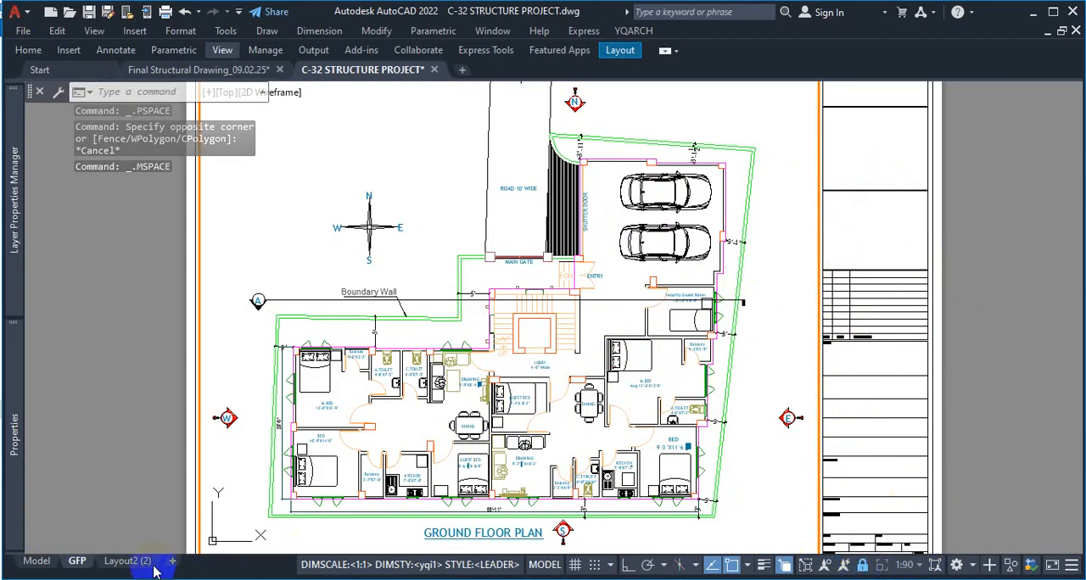
Activate the viewport on the Layout2 (2) sheet and bring the typical floor plan (1st to 5th floor) into it
click(127, 561)
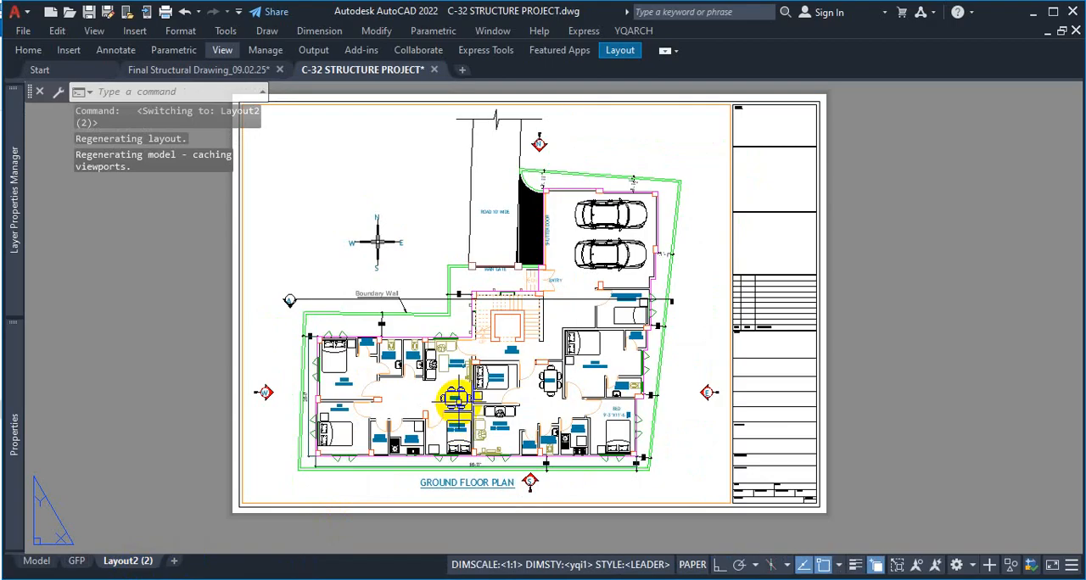
scroll(556, 355, down, 6)
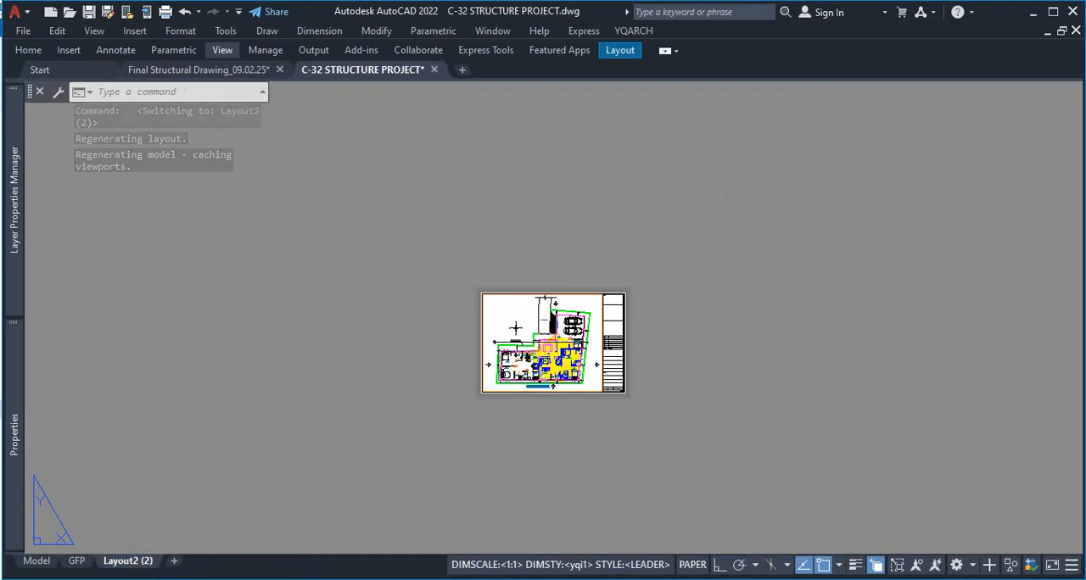
scroll(589, 352, up, 5)
double_click(686, 317)
scroll(578, 322, down, 5)
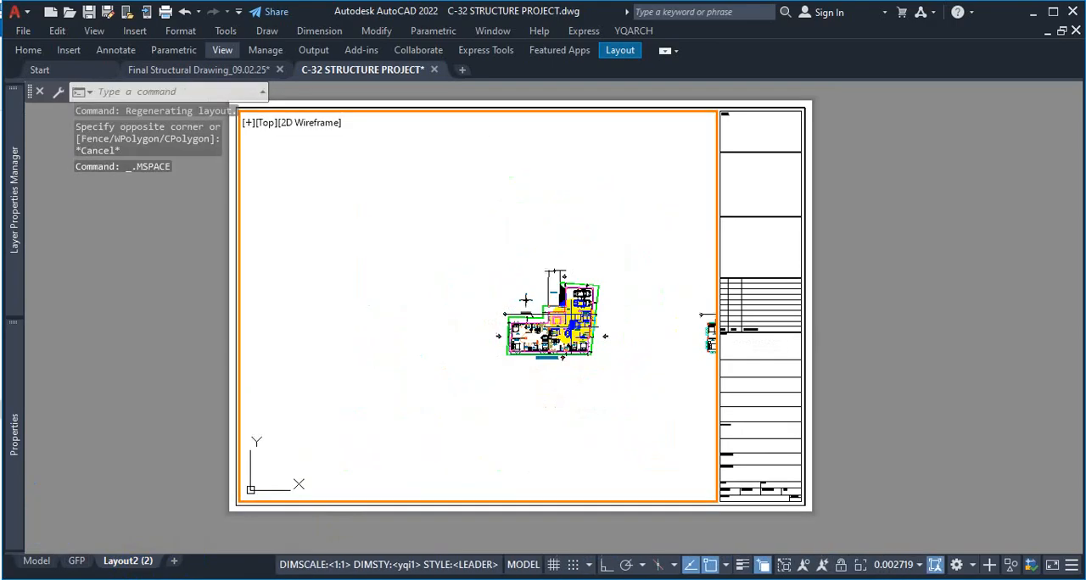
scroll(642, 322, up, 6)
scroll(527, 428, down, 5)
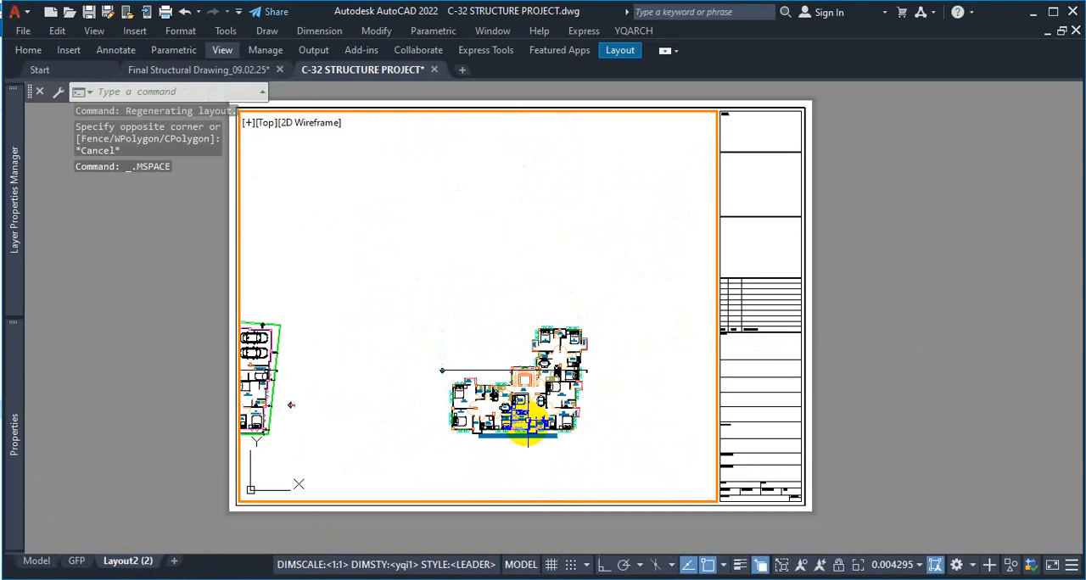
scroll(593, 444, up, 4)
scroll(569, 352, down, 4)
scroll(605, 310, up, 4)
scroll(627, 246, down, 4)
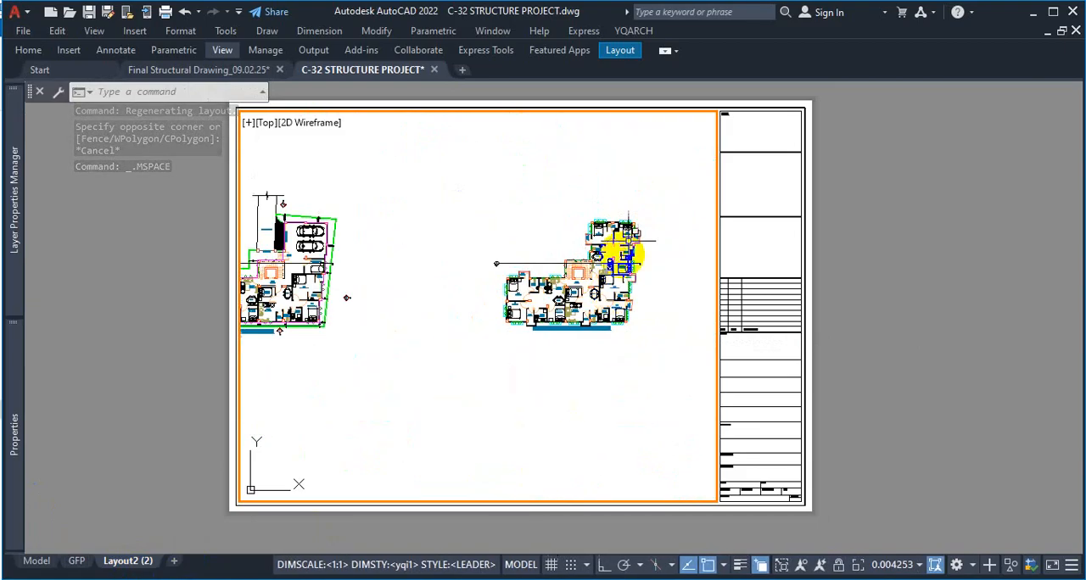
scroll(632, 250, up, 5)
Set the typical floor plan viewport's scale to 1:90
click(905, 573)
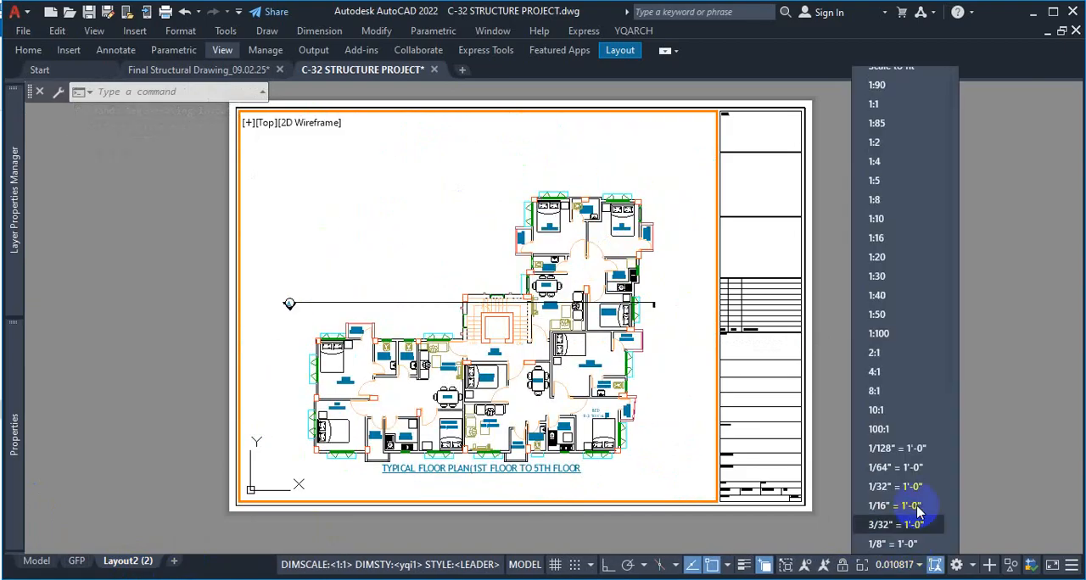
click(887, 85)
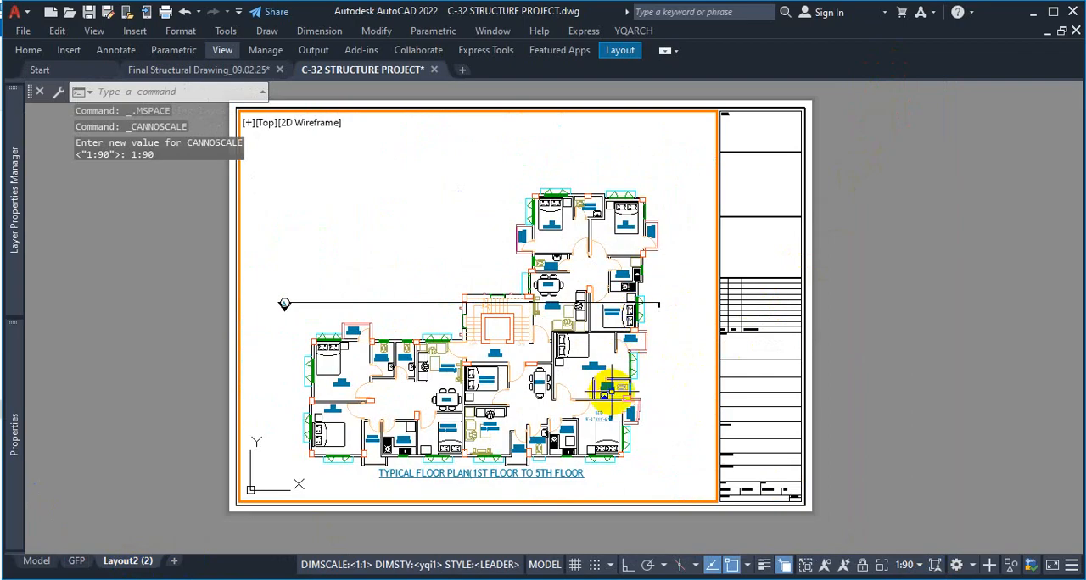
mouse_move(607, 391)
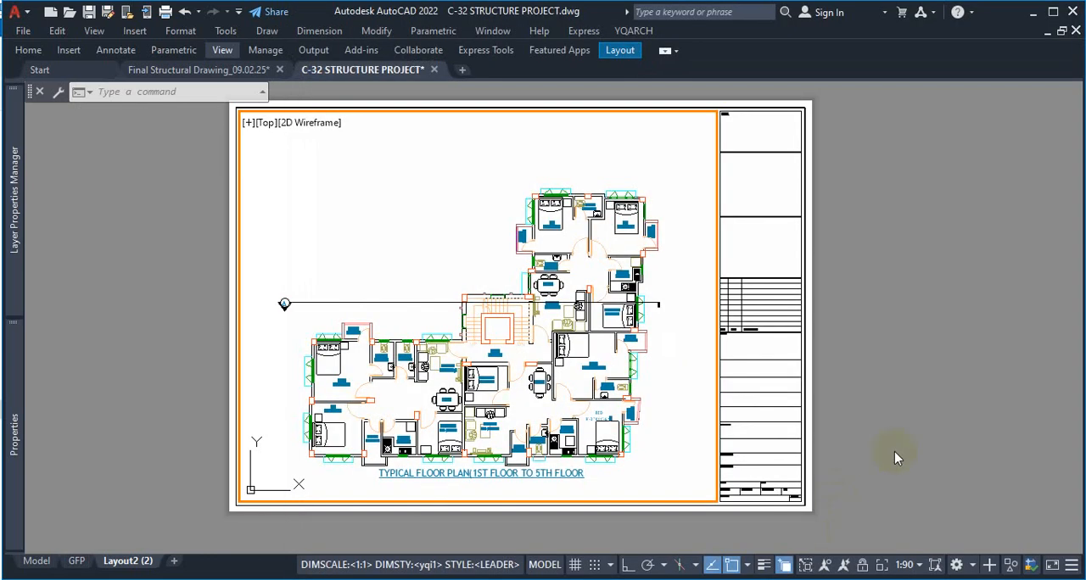
Fill the viewport with the typical floor plan using a window zoom and return to paper space
text(z)
key(Return)
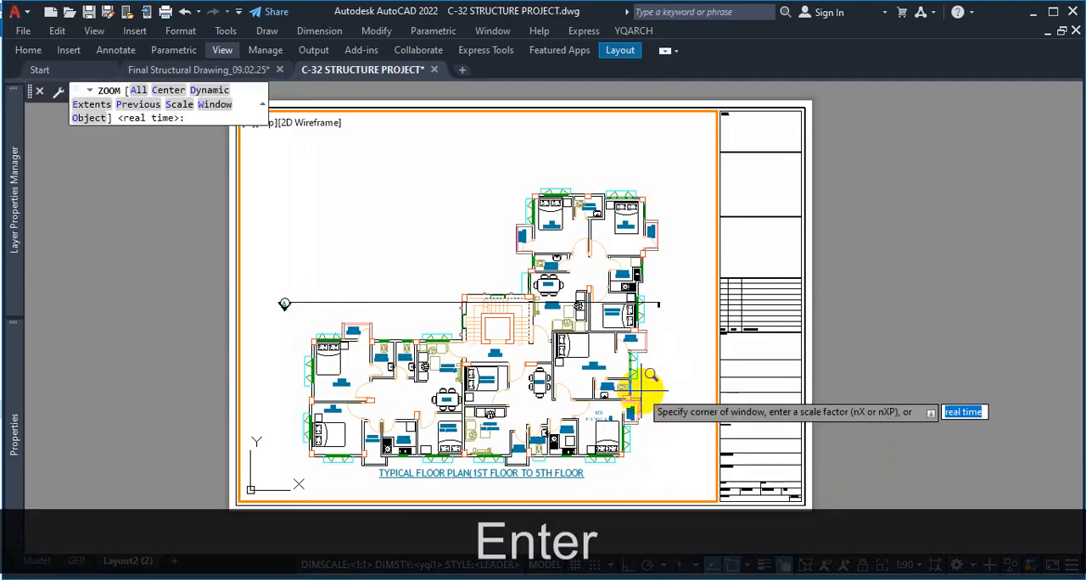
text(w)
key(Return)
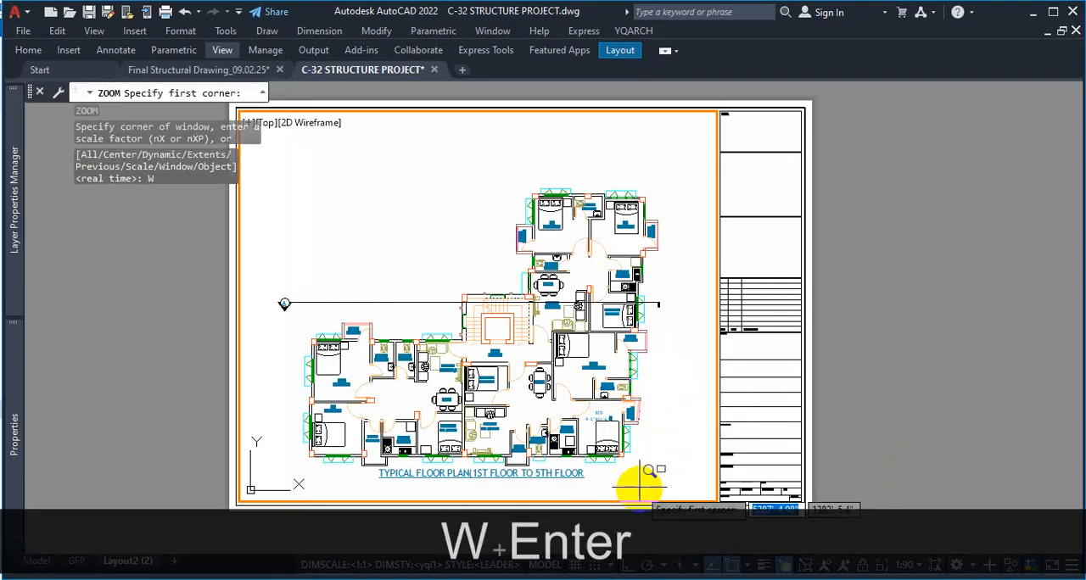
click(667, 484)
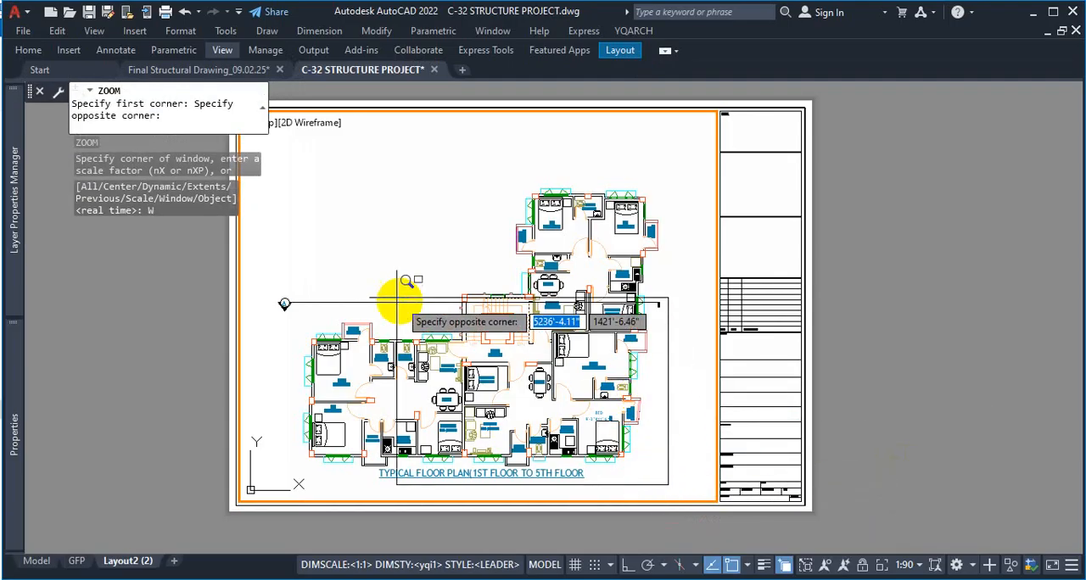
click(280, 171)
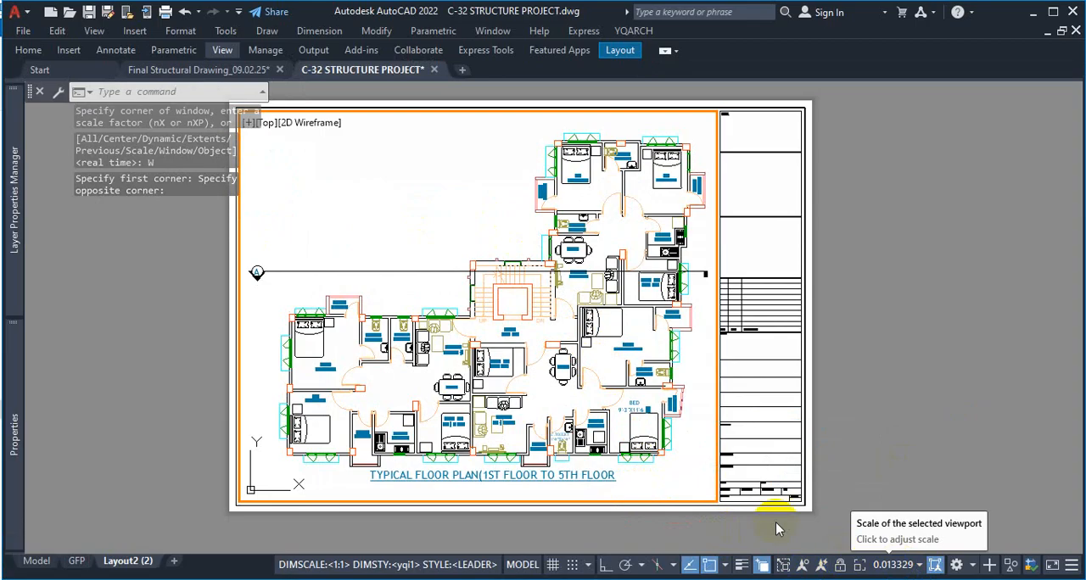
double_click(853, 436)
Examine the title block's drawing title and scale fields and the typical floor plan's fit on the whole sheet
scroll(738, 482, up, 3)
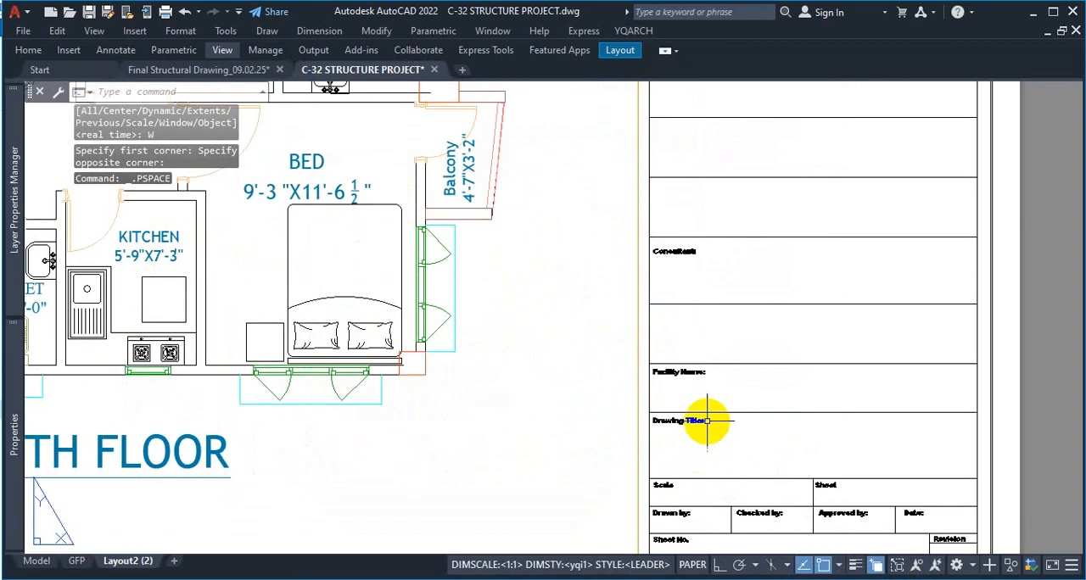
scroll(707, 421, up, 5)
scroll(691, 339, down, 7)
scroll(669, 432, up, 6)
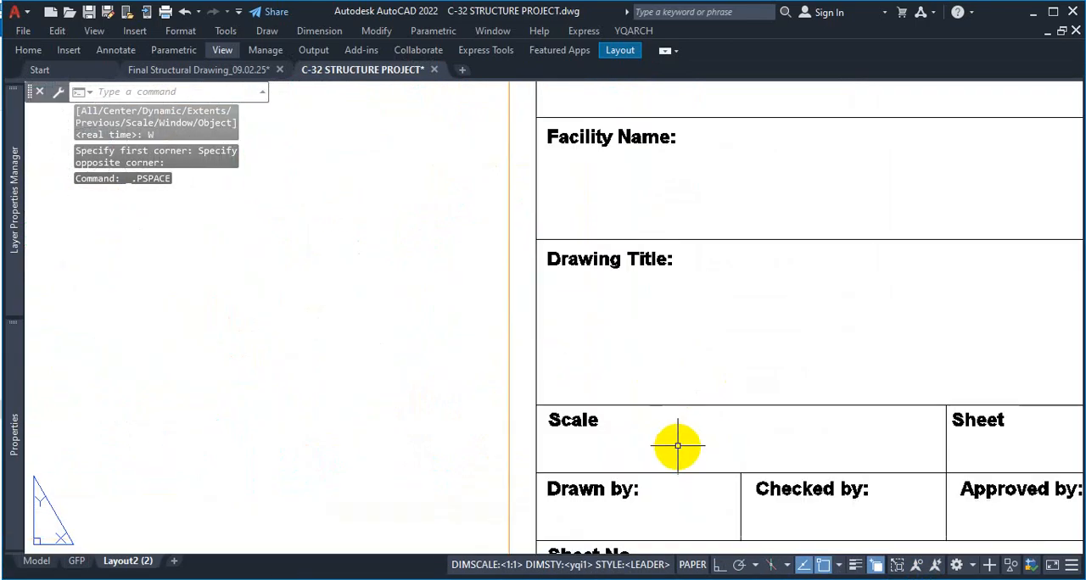
scroll(671, 438, down, 4)
scroll(822, 454, down, 2)
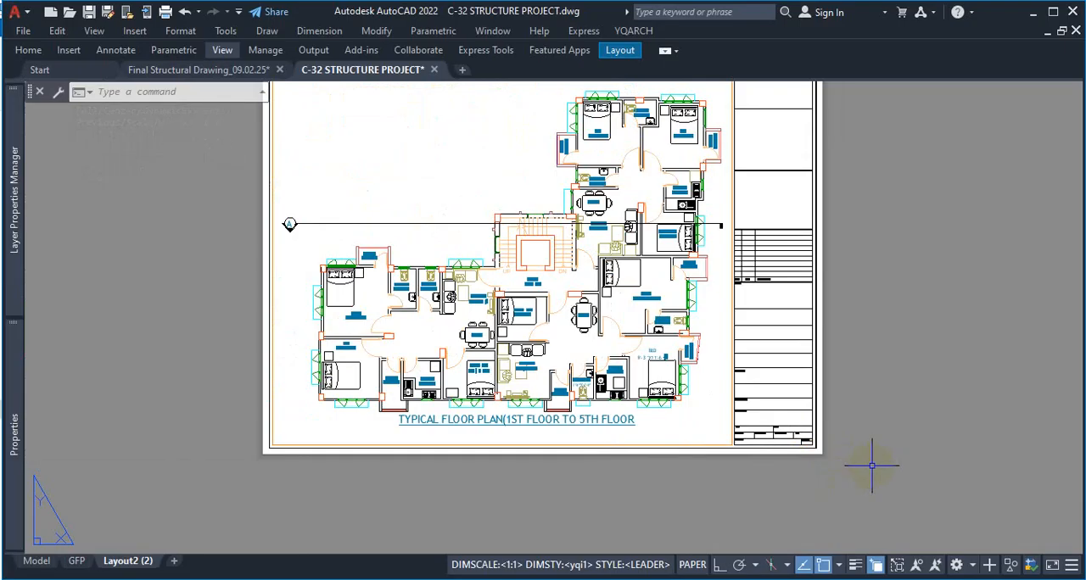
scroll(669, 308, down, 2)
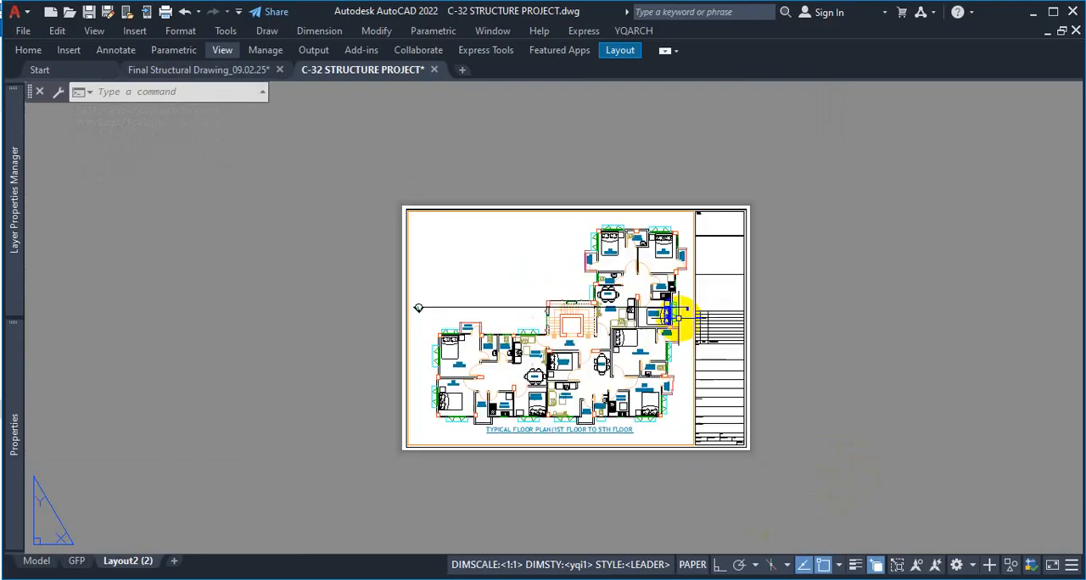
scroll(672, 255, up, 2)
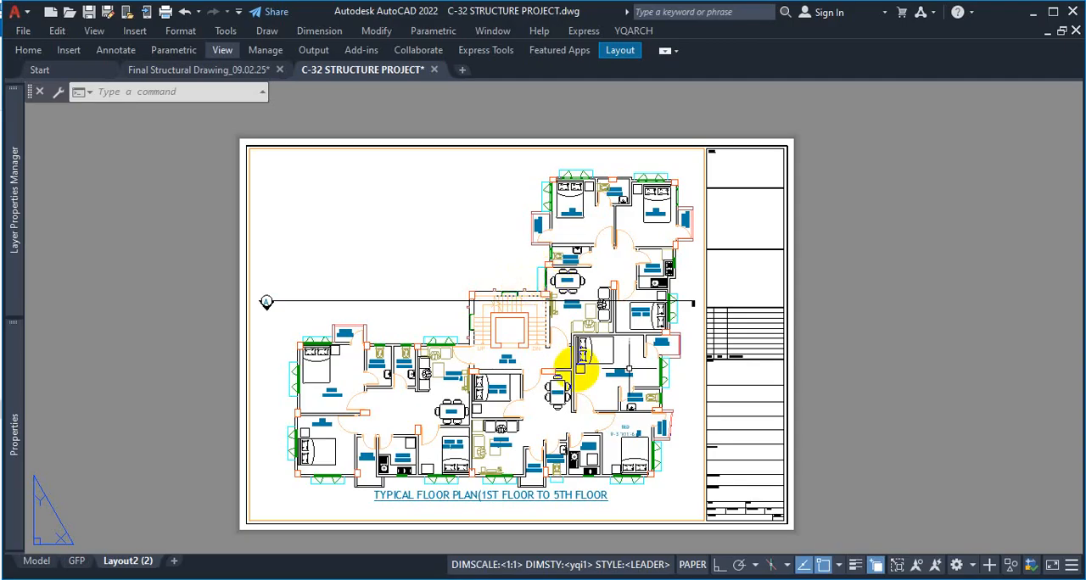
right_click(141, 569)
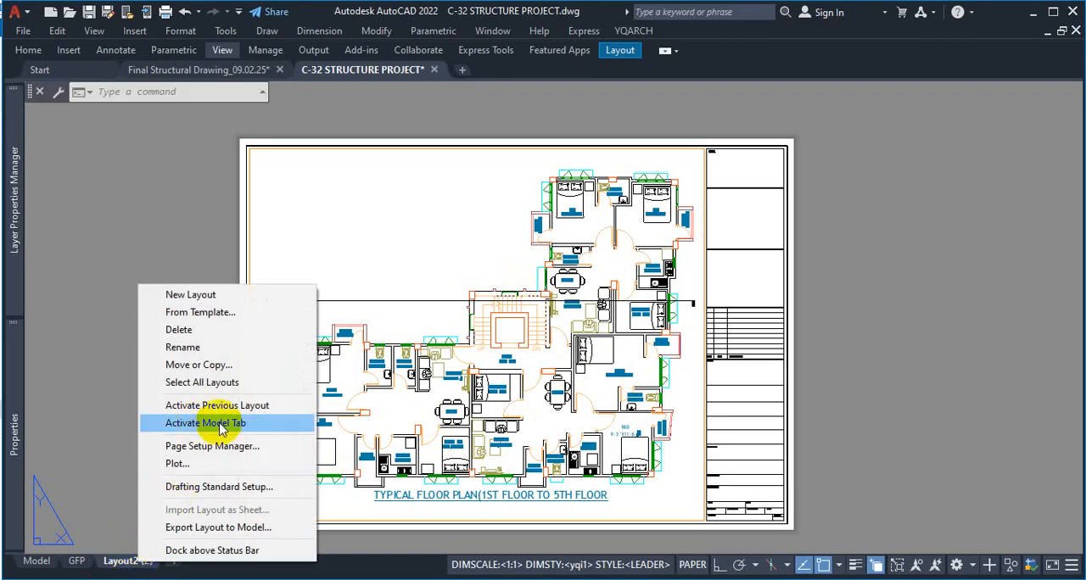
click(686, 407)
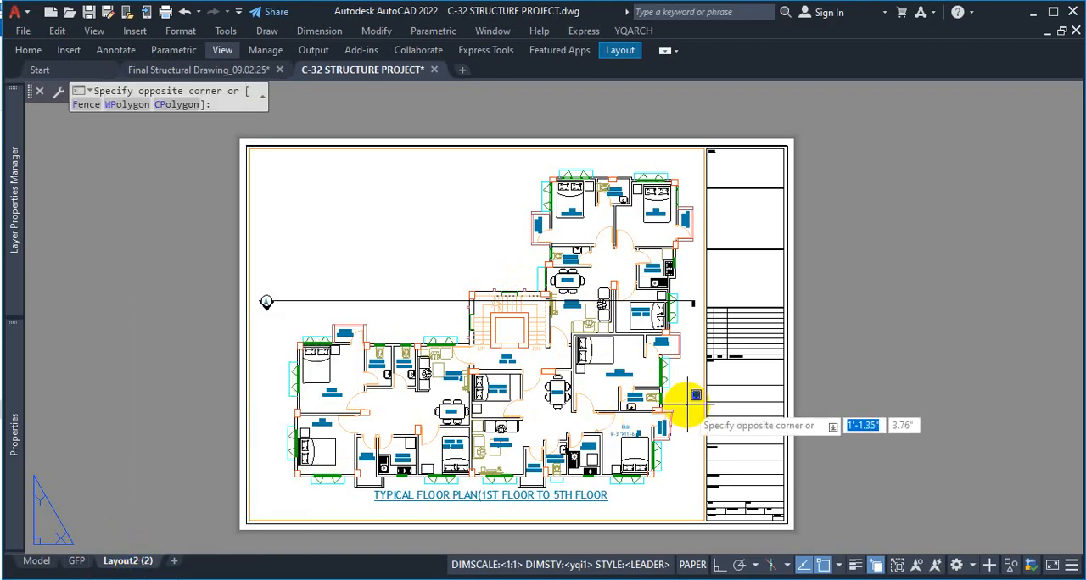
click(687, 405)
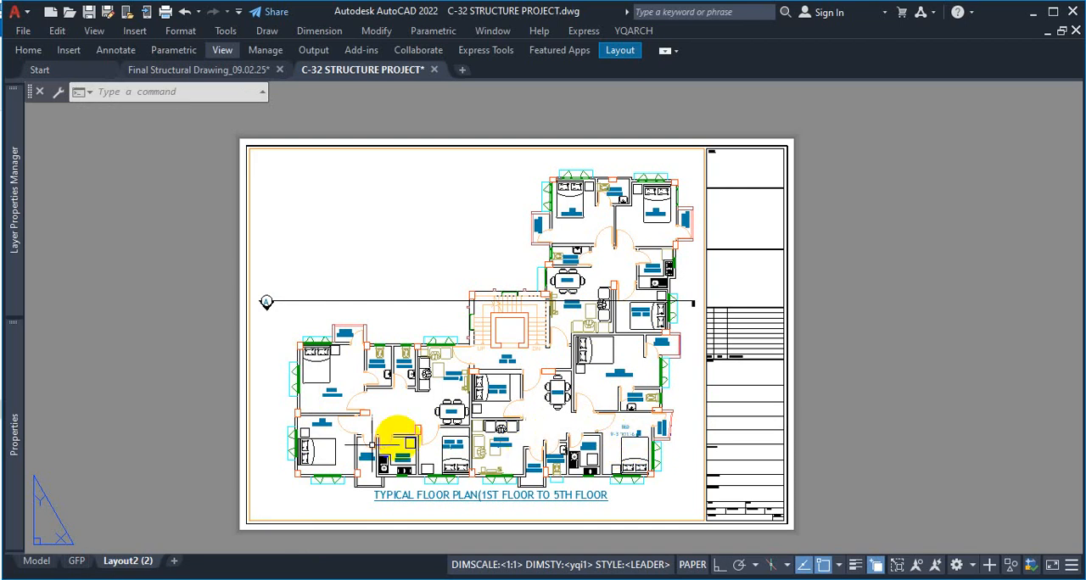
Preview the GFP layout's A3 plot with DWG To PDF and save it as C-32 STRUCTURE PROJECT-GFP.pdf
click(77, 562)
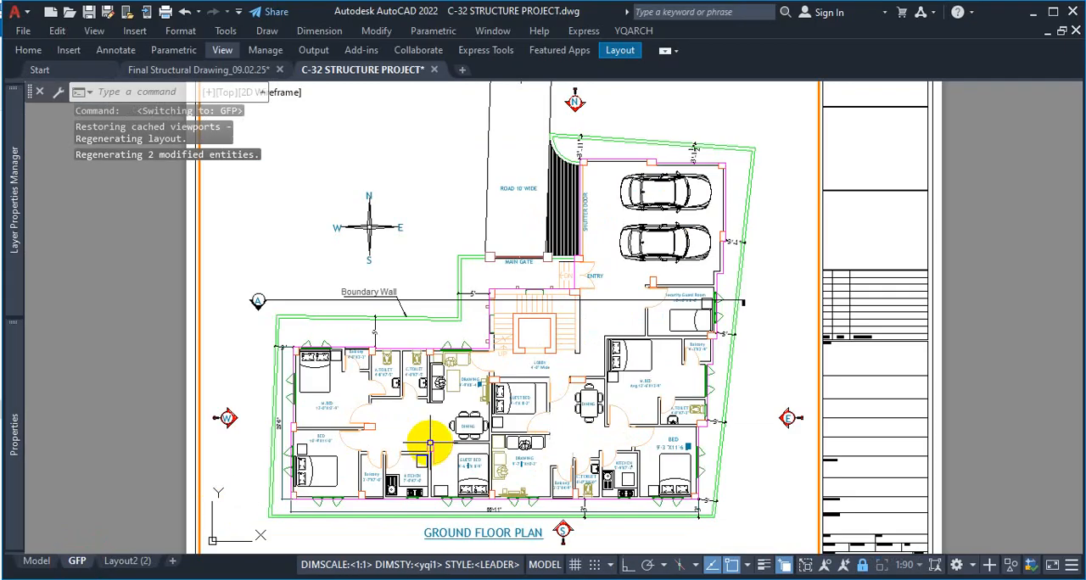
key(ctrl+p)
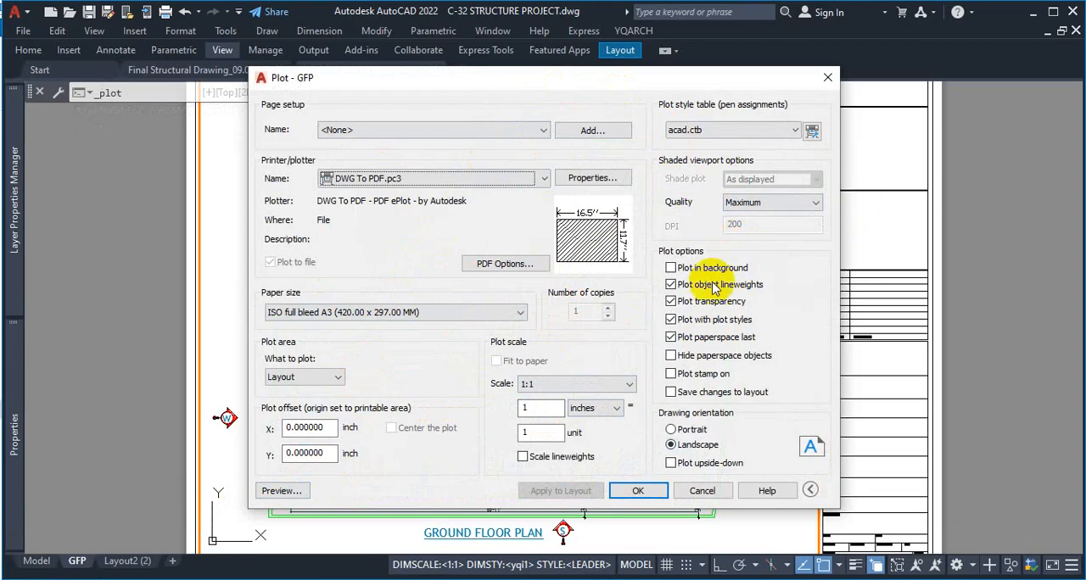
click(280, 492)
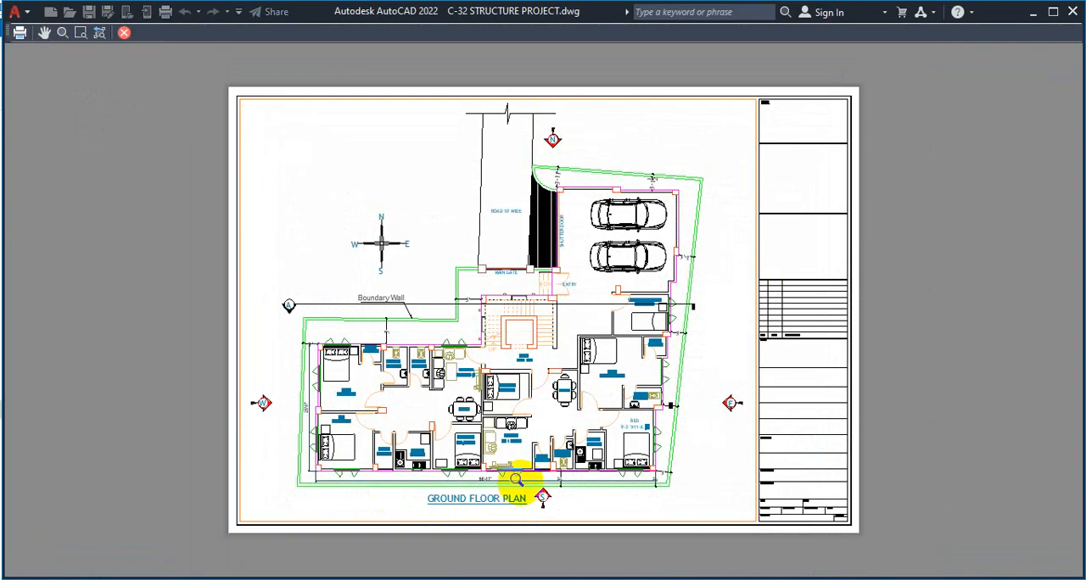
scroll(504, 480, up, 4)
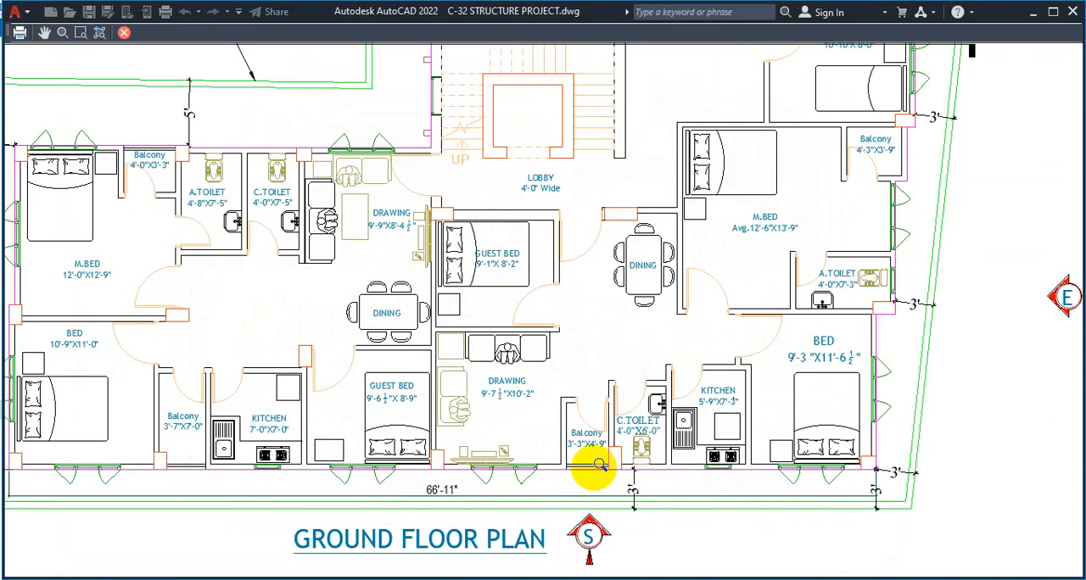
scroll(420, 399, down, 2)
click(19, 33)
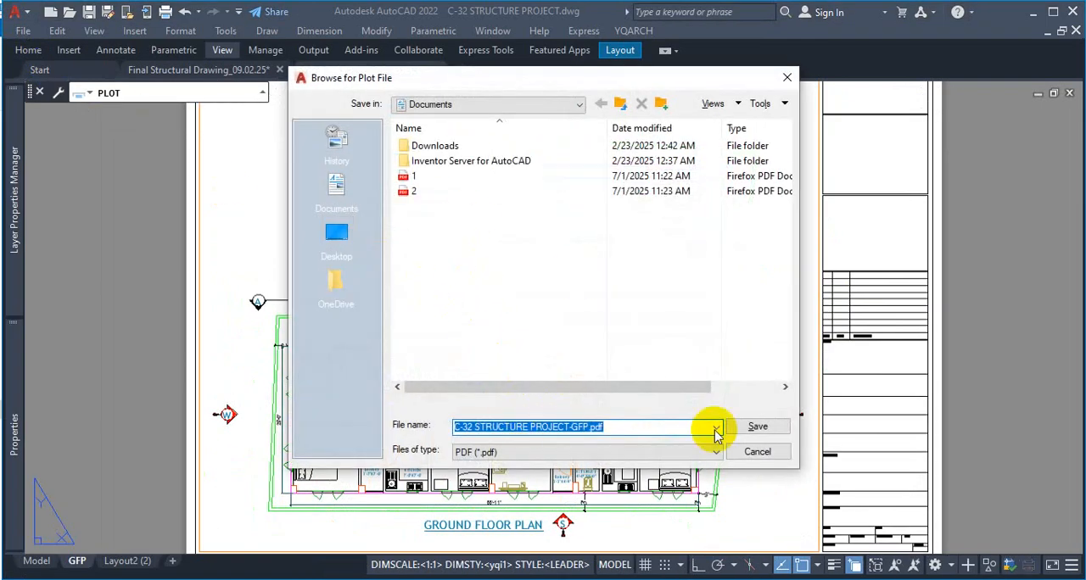
click(758, 427)
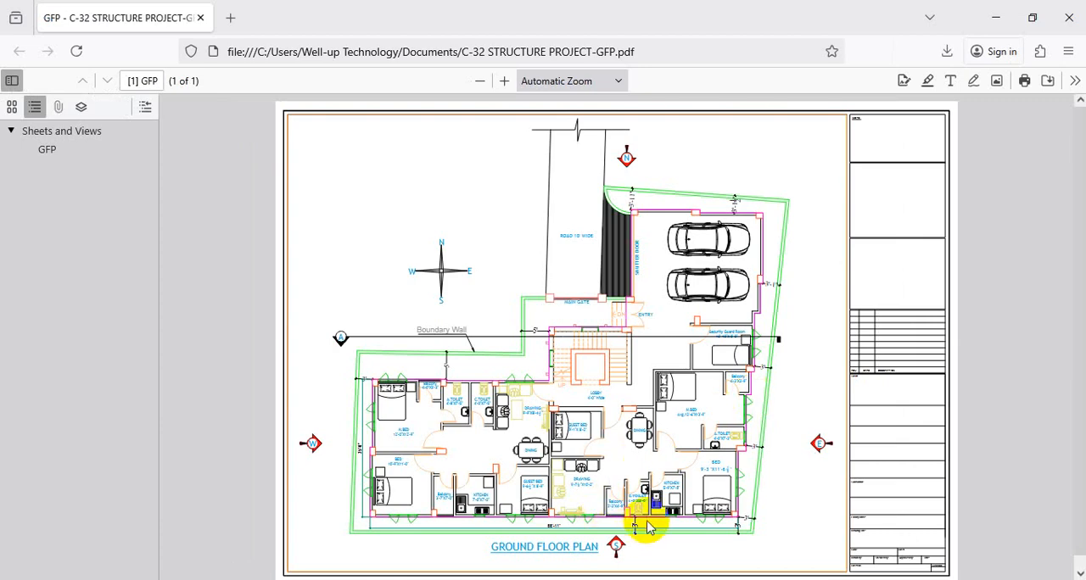
Inspect the plotted ground floor plan PDF at 100% zoom and return to the drawing
click(503, 81)
click(504, 81)
click(504, 81)
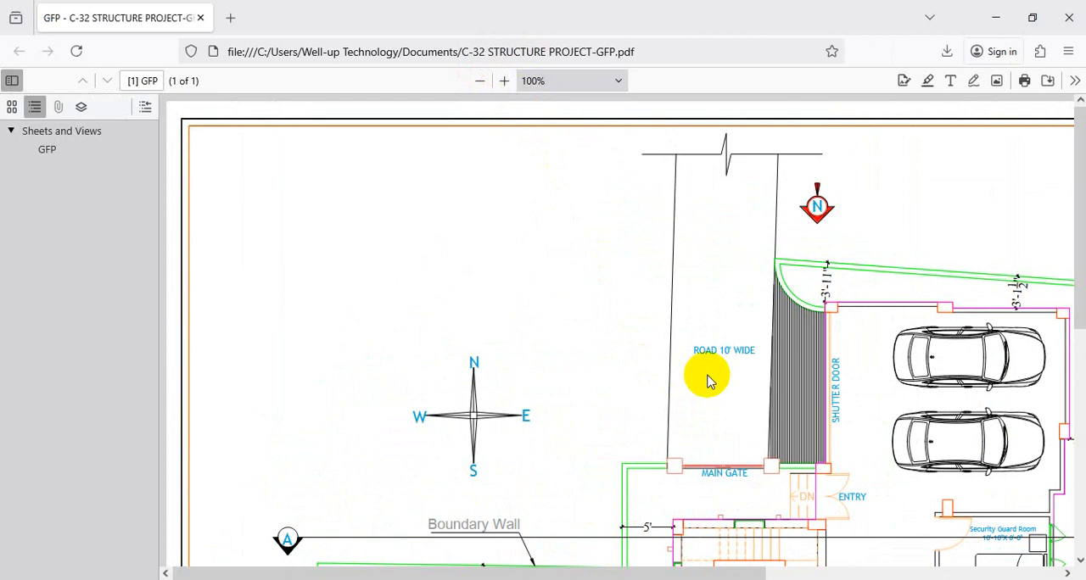
key(Escape)
scroll(708, 381, down, 10)
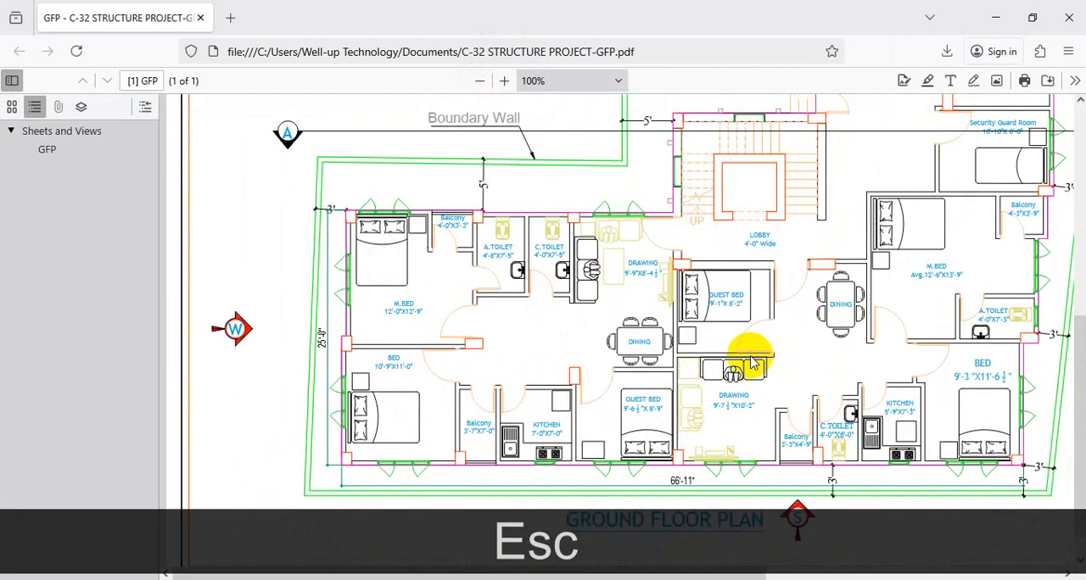
scroll(756, 359, up, 6)
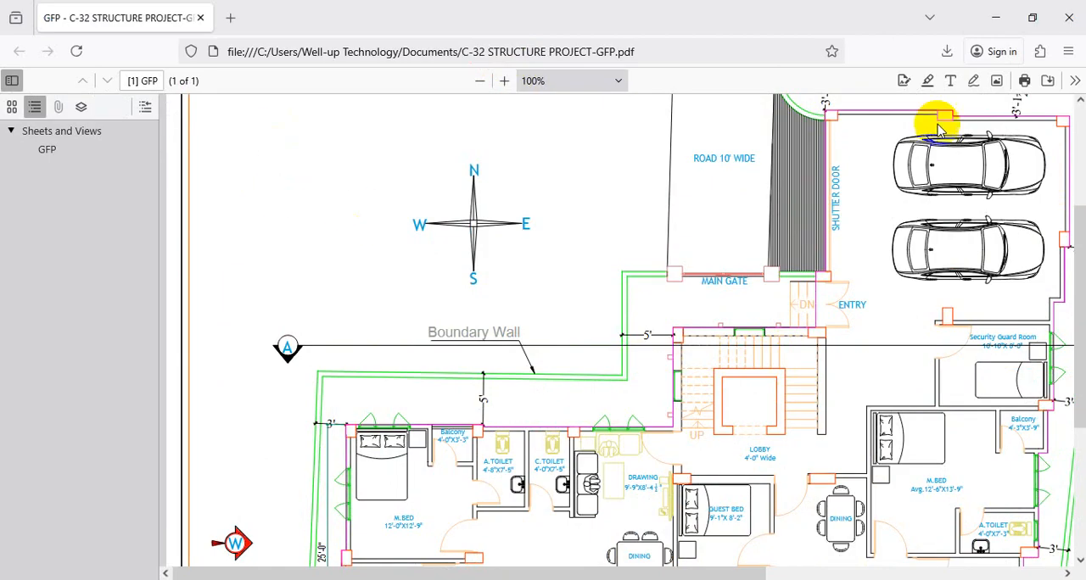
click(982, 19)
Switch to model space and frame the whole ground floor plan with a window zoom
click(38, 561)
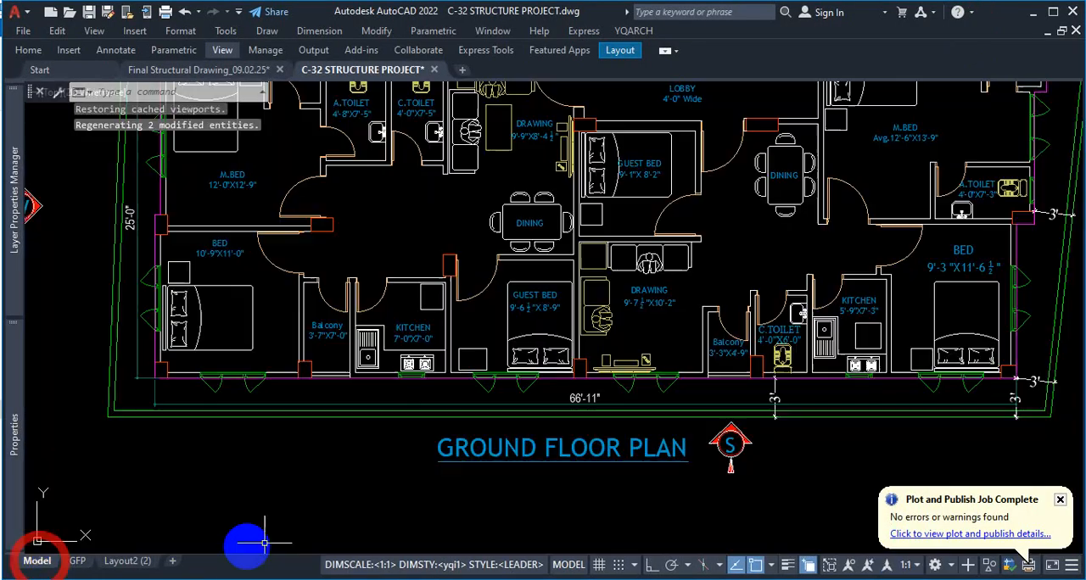
scroll(759, 308, down, 4)
scroll(690, 270, up, 1)
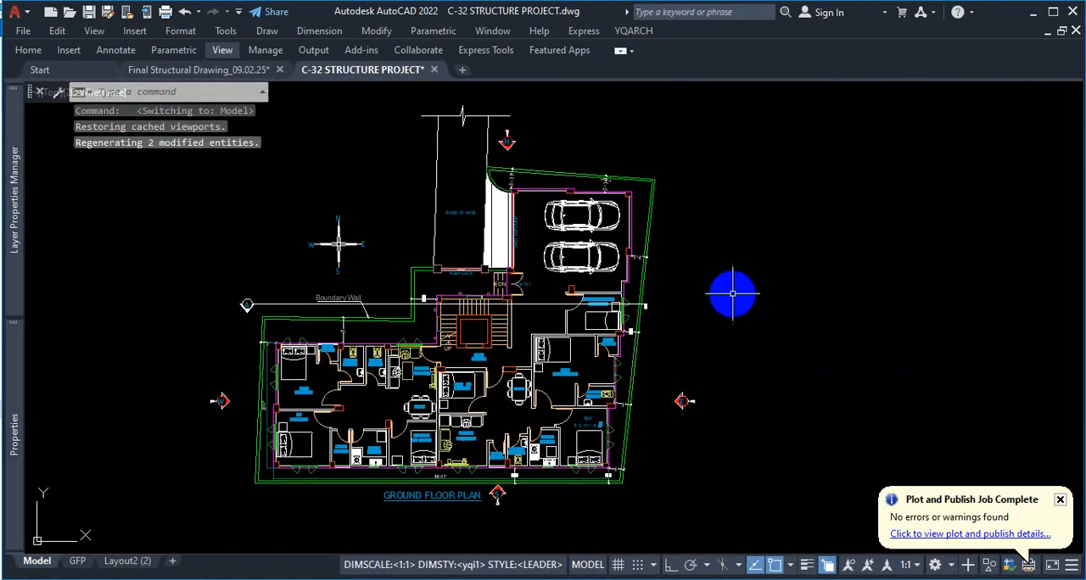
text(z)
key(space)
text(w)
key(space)
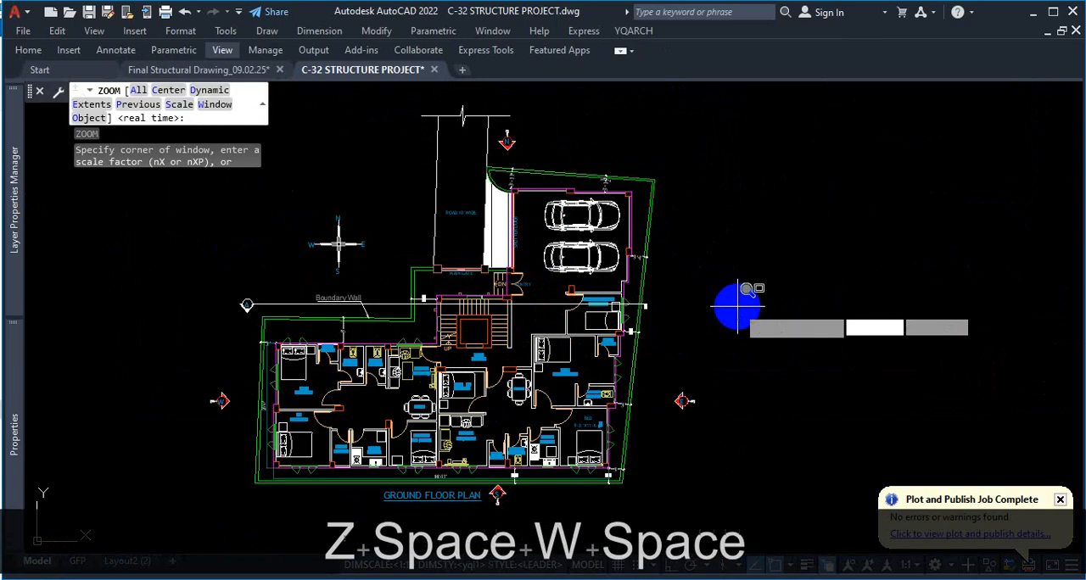
click(726, 95)
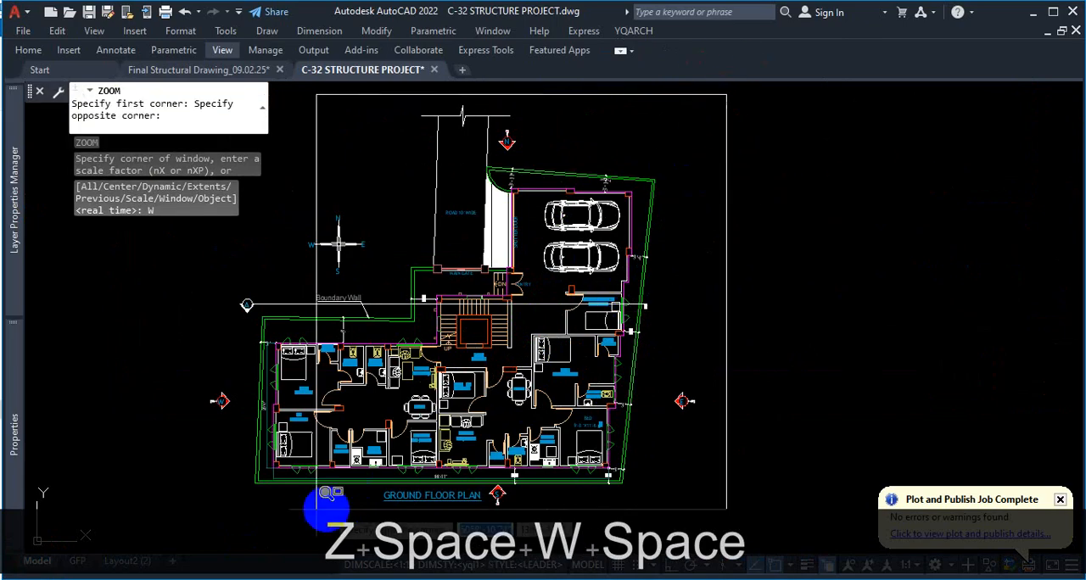
click(249, 498)
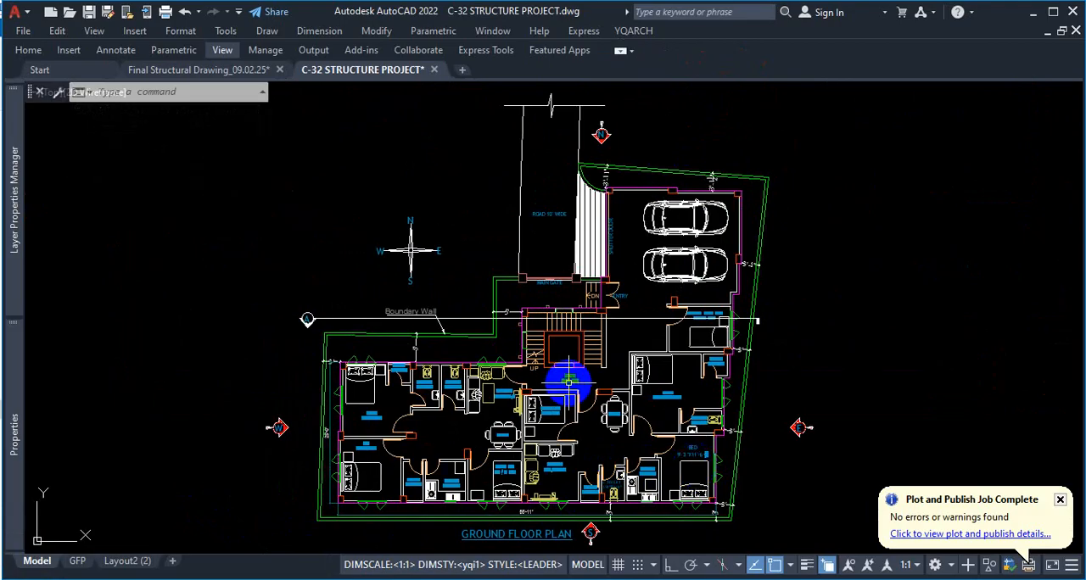
mouse_move(568, 381)
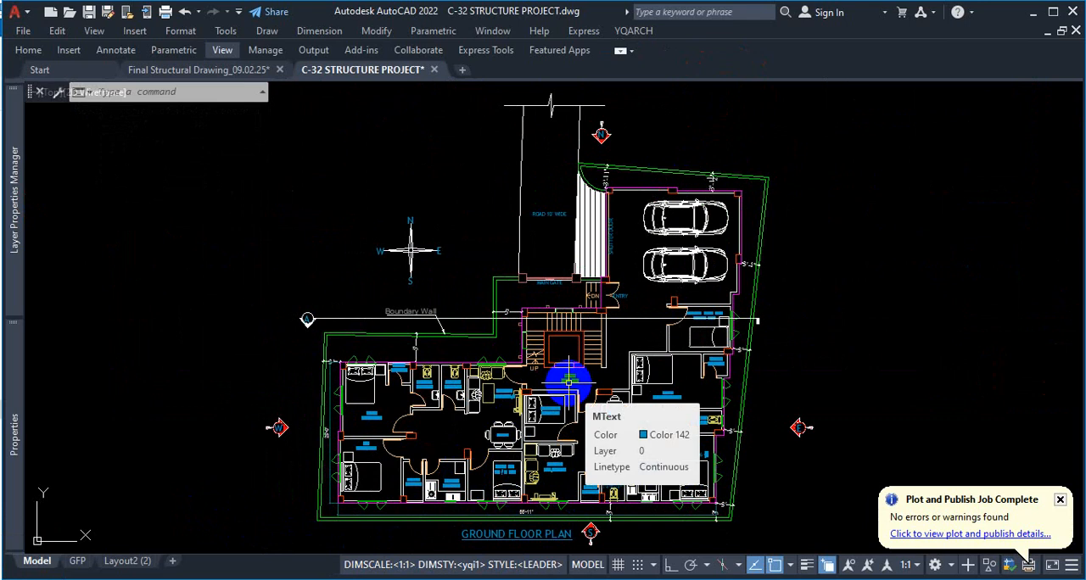
Inspect the text properties of the ground floor plan's LOBBY label and examine the surrounding room labels
scroll(569, 382, up, 10)
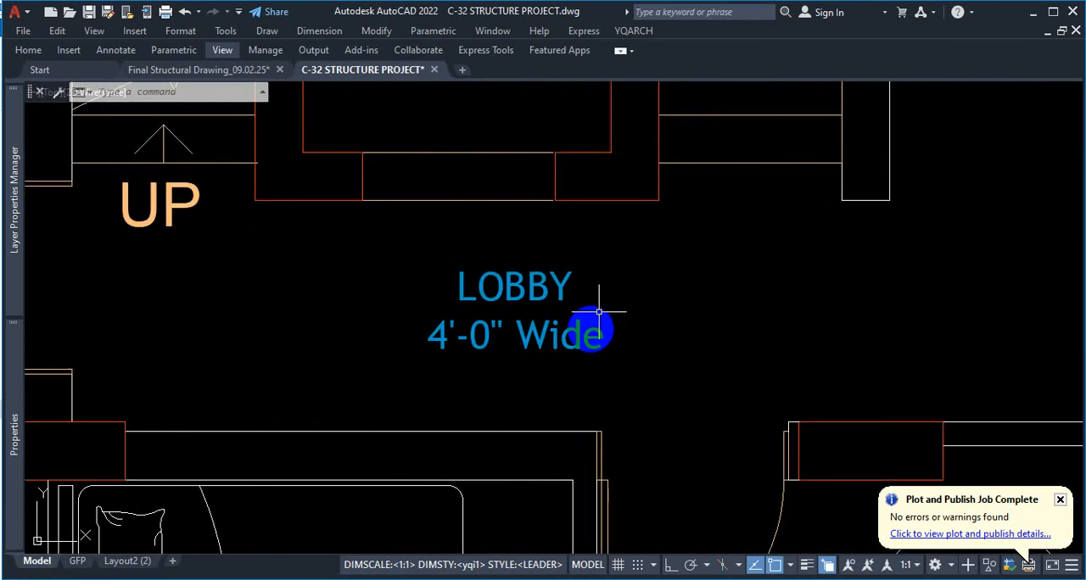
click(621, 263)
click(480, 337)
mouse_move(11, 410)
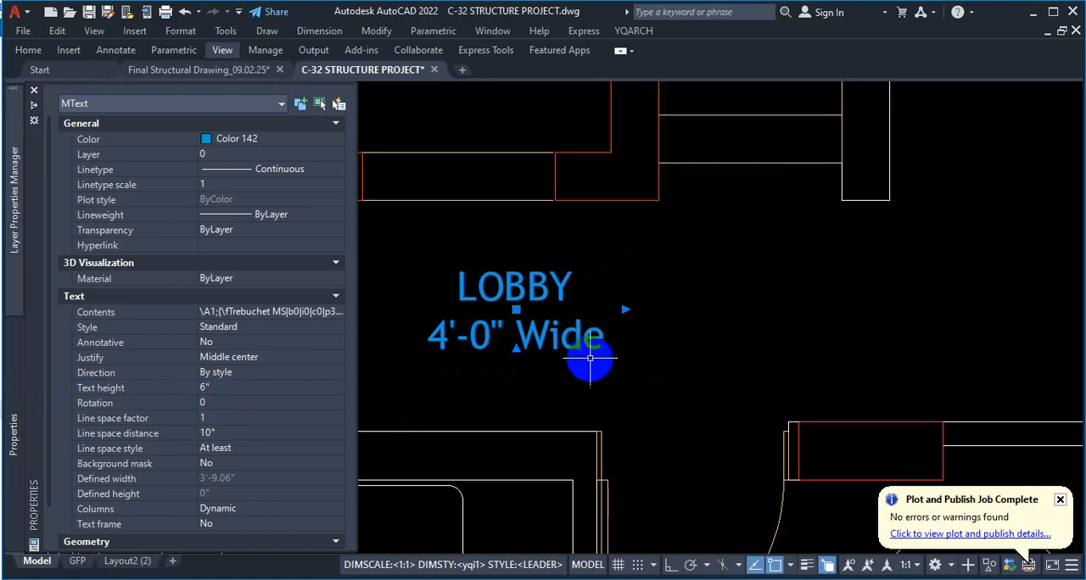
key(Escape)
scroll(551, 340, down, 10)
scroll(502, 321, up, 8)
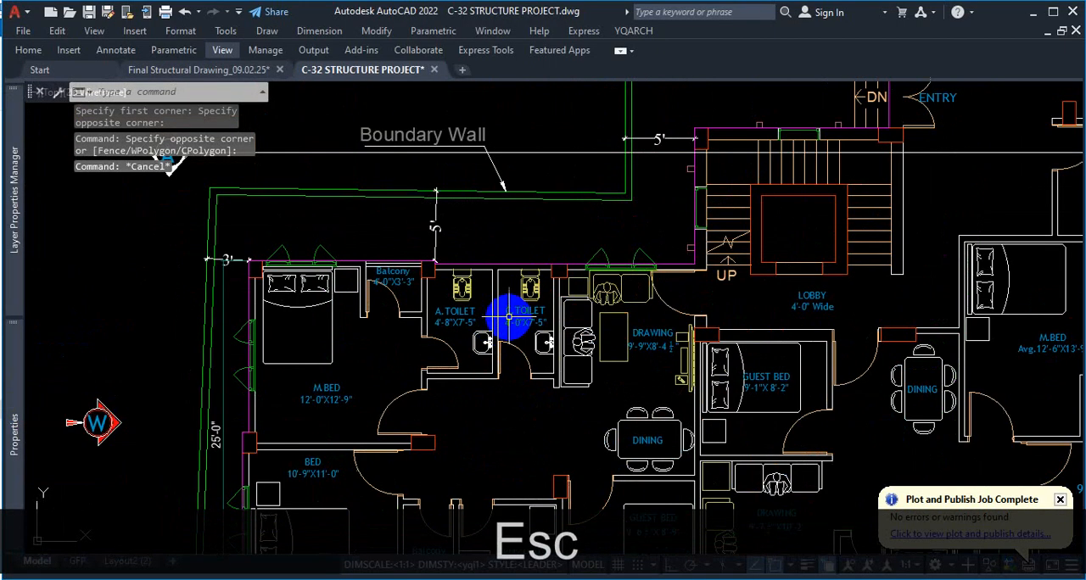
scroll(502, 259, down, 6)
scroll(547, 272, up, 3)
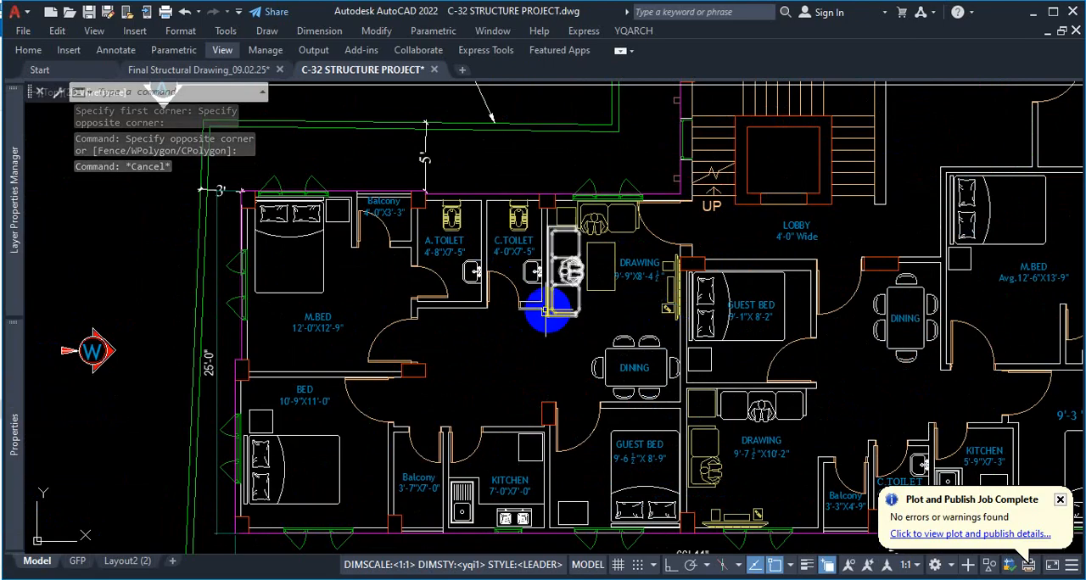
scroll(541, 311, down, 7)
scroll(717, 286, up, 4)
scroll(715, 286, down, 6)
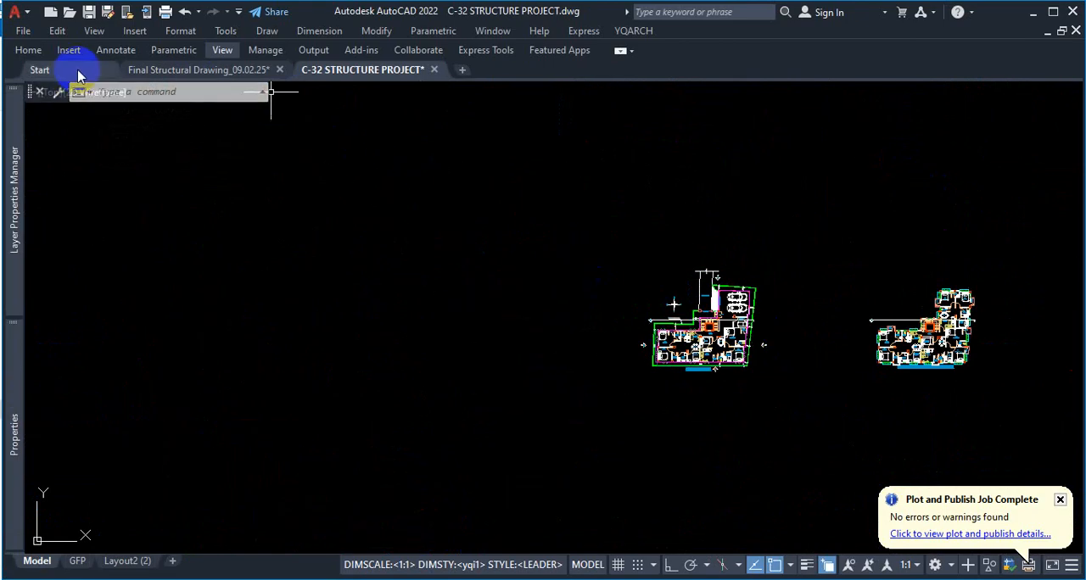
Create a copy of the Layout2 (2) sheet at the end of the layouts and open the copy
click(127, 561)
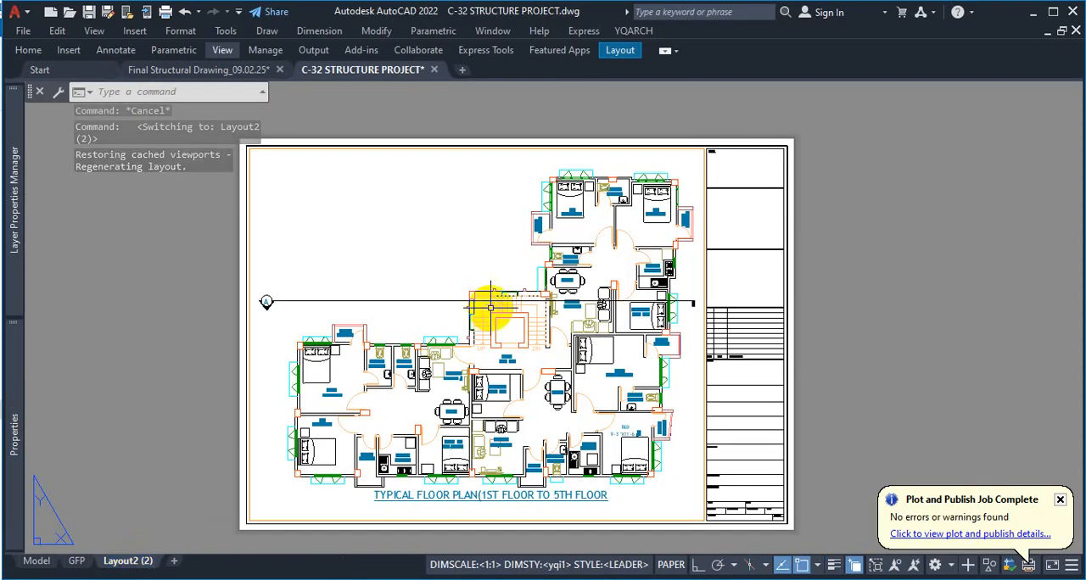
right_click(140, 568)
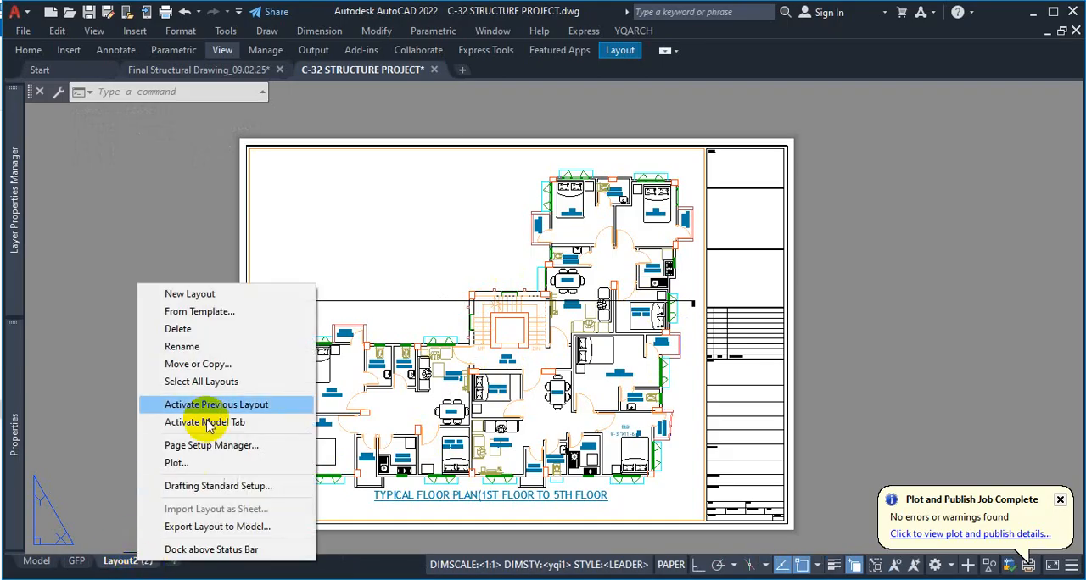
click(210, 360)
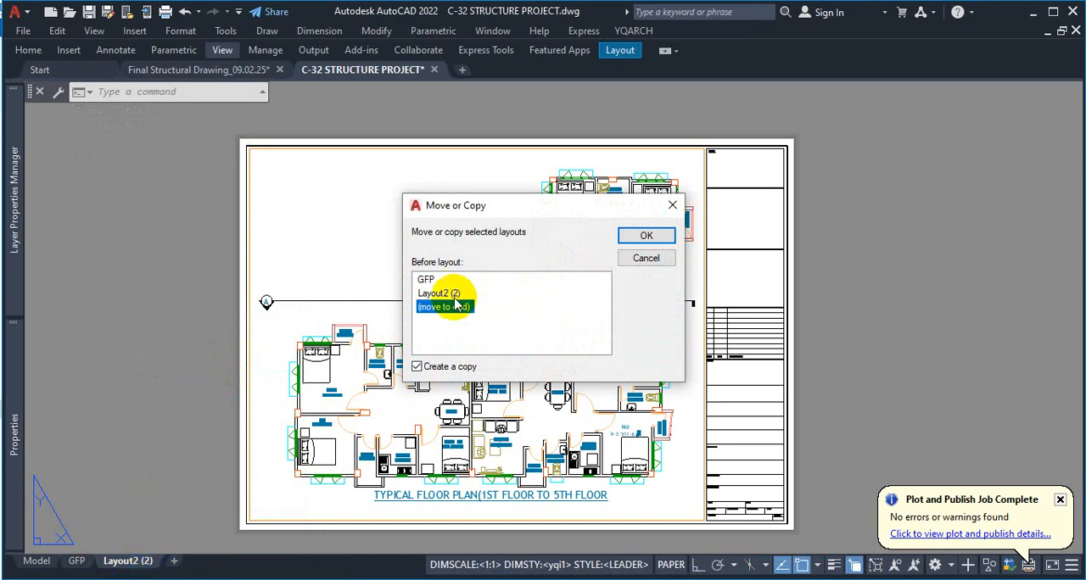
click(647, 237)
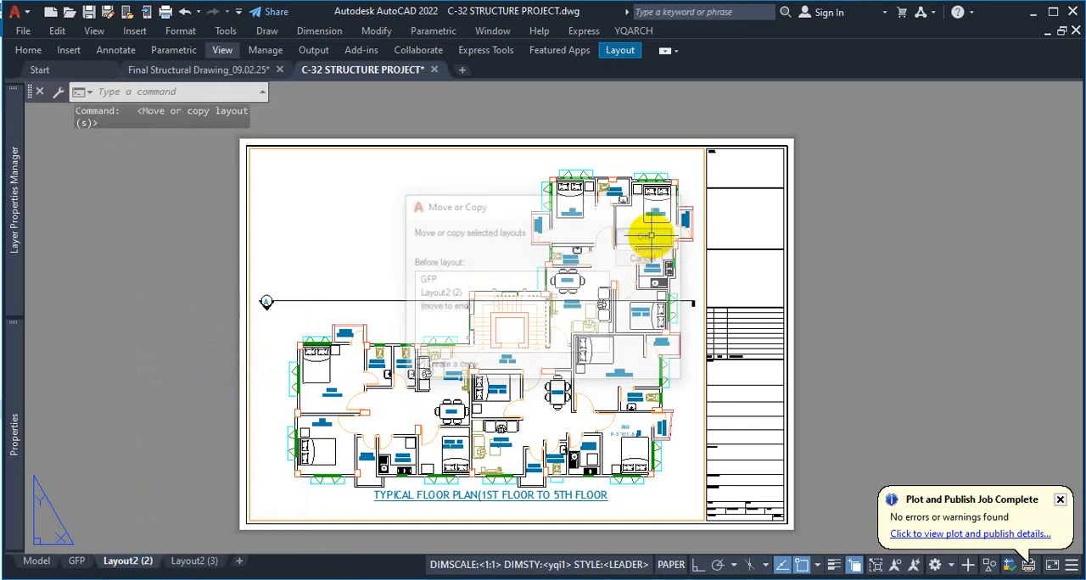
click(195, 561)
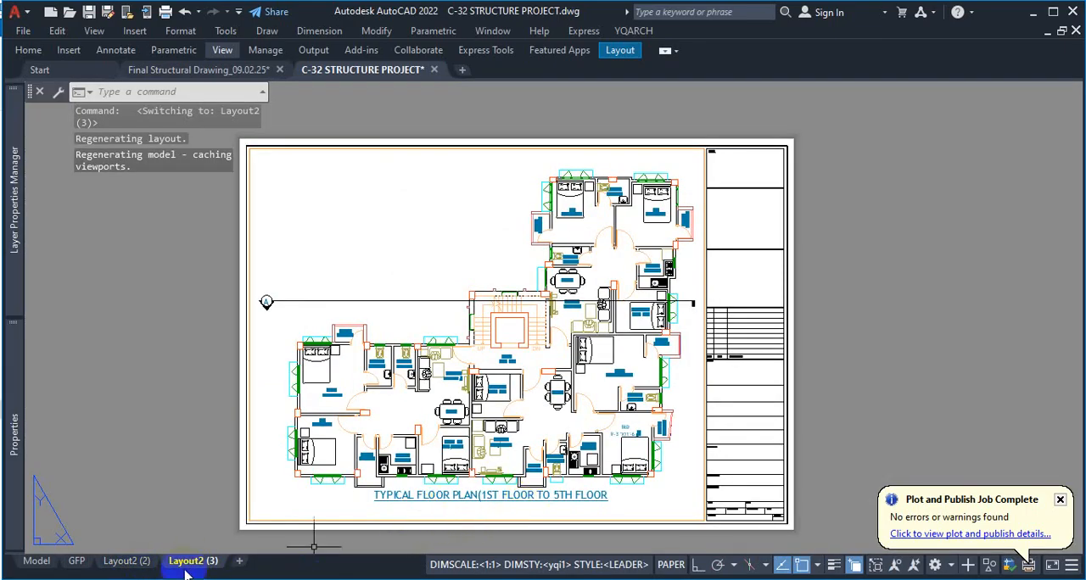
Rename the Layout2 (2) sheet as TFP
click(123, 562)
right_click(114, 561)
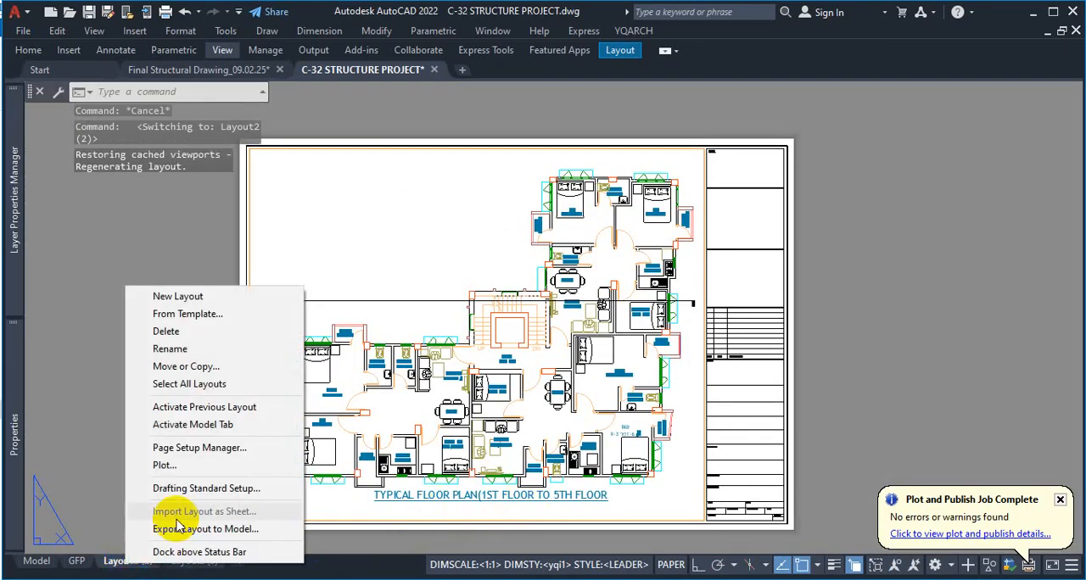
click(190, 350)
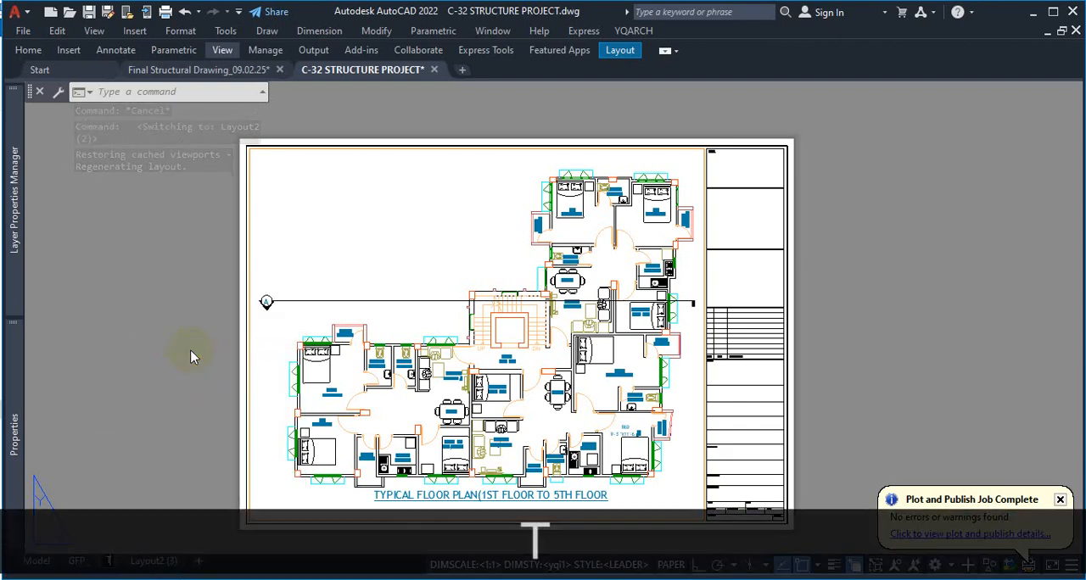
text(TP)
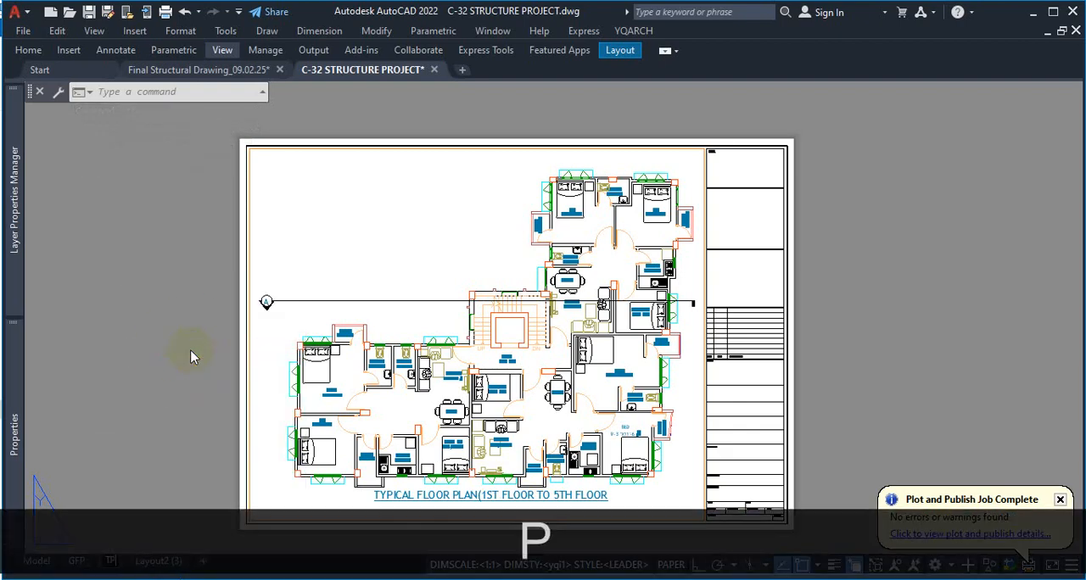
key(BackSpace)
text(FP)
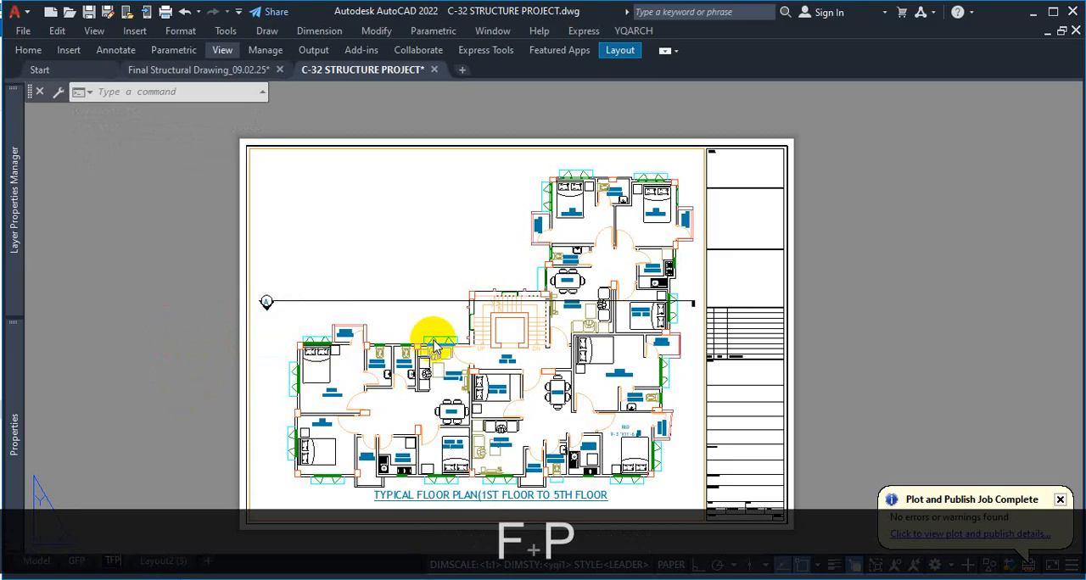
click(865, 382)
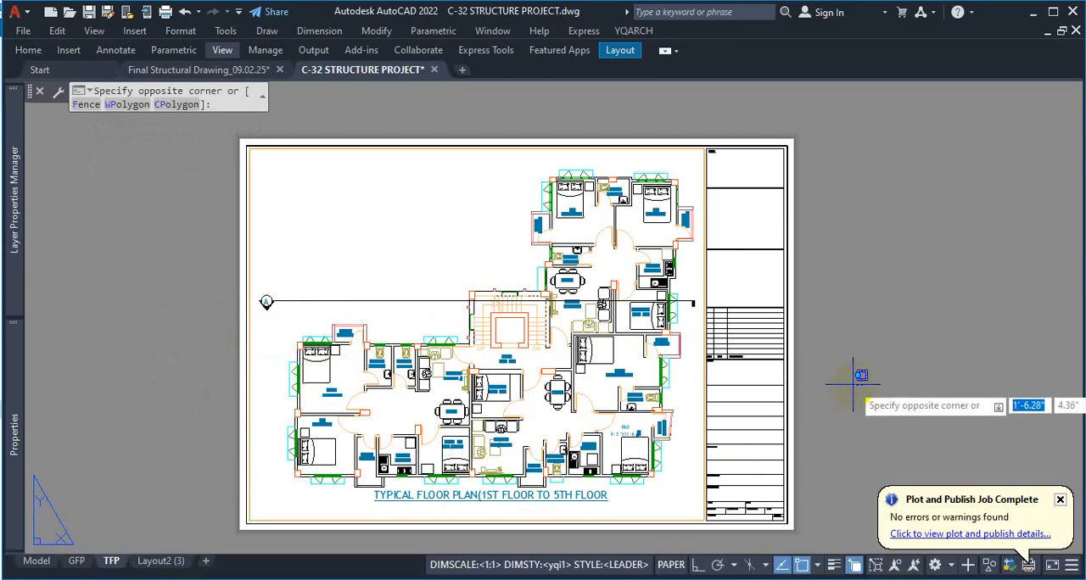
click(817, 402)
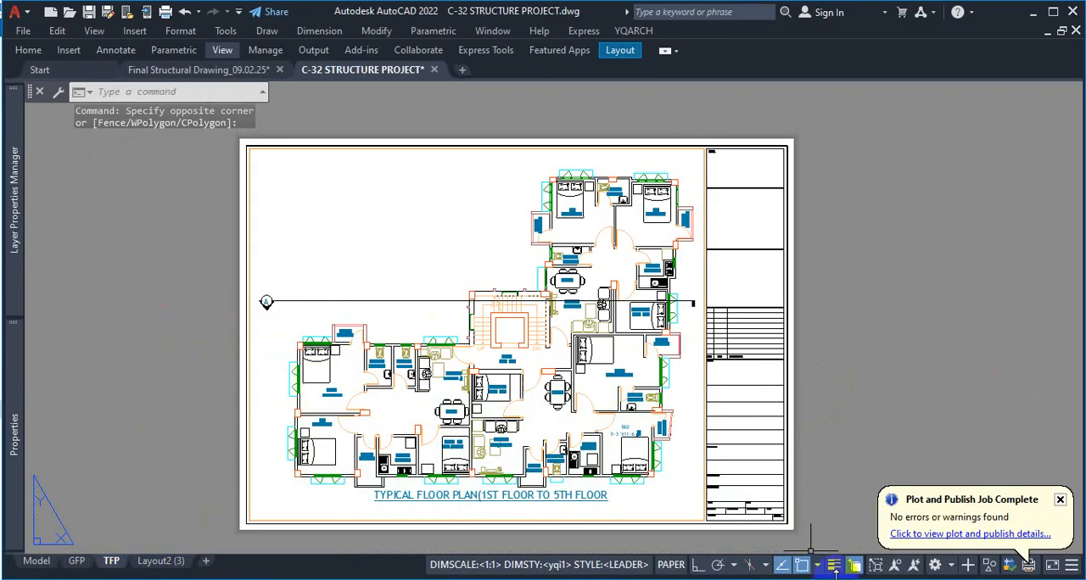
Lock the typical floor plan viewport on the TFP sheet and test the lock by zooming inside it
double_click(461, 222)
click(461, 222)
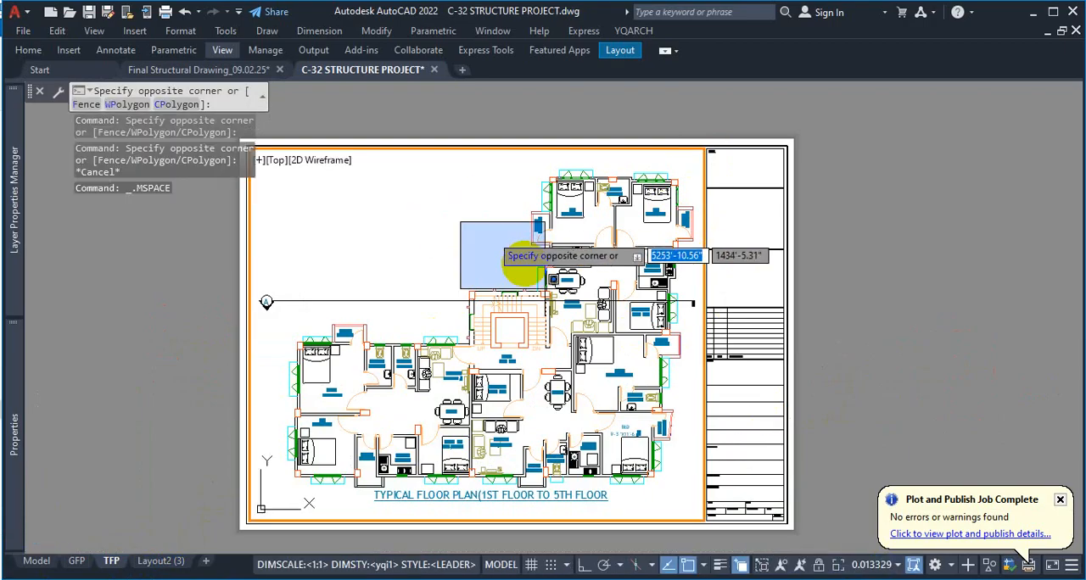
key(Escape)
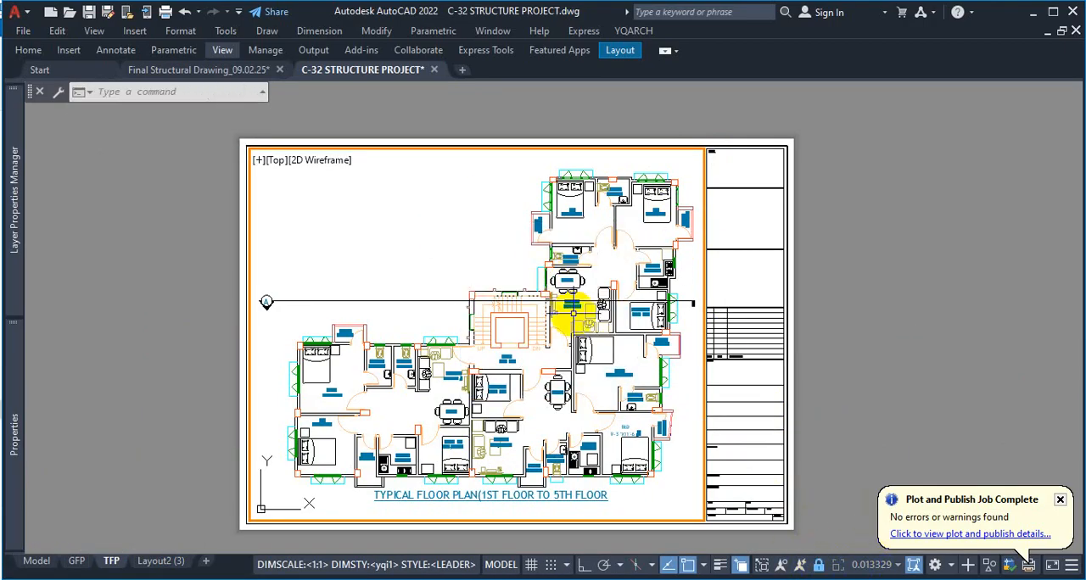
scroll(480, 307, down, 4)
scroll(574, 342, up, 10)
scroll(635, 308, down, 6)
scroll(637, 329, up, 2)
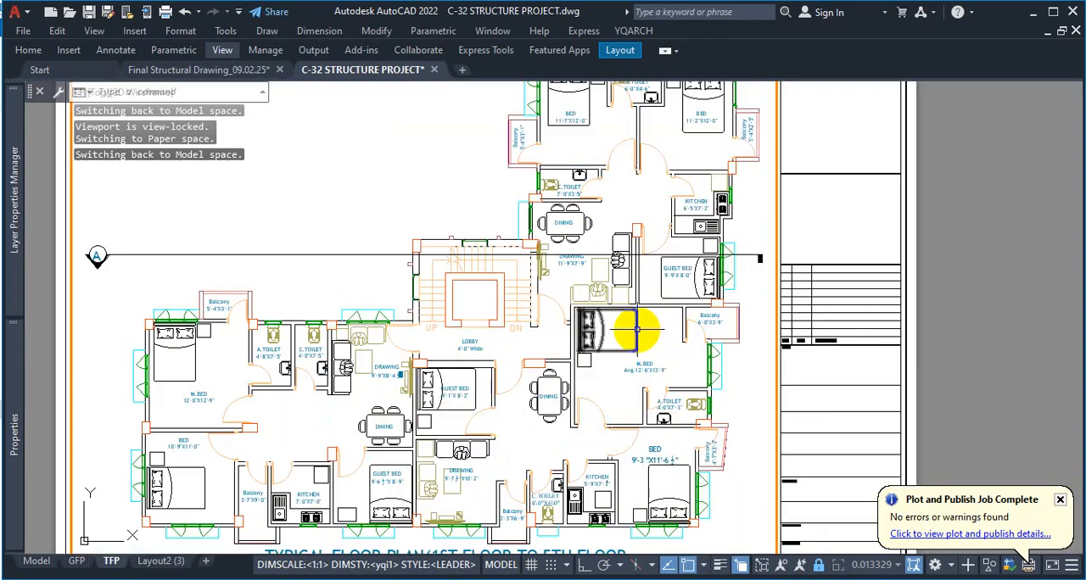
scroll(632, 328, down, 4)
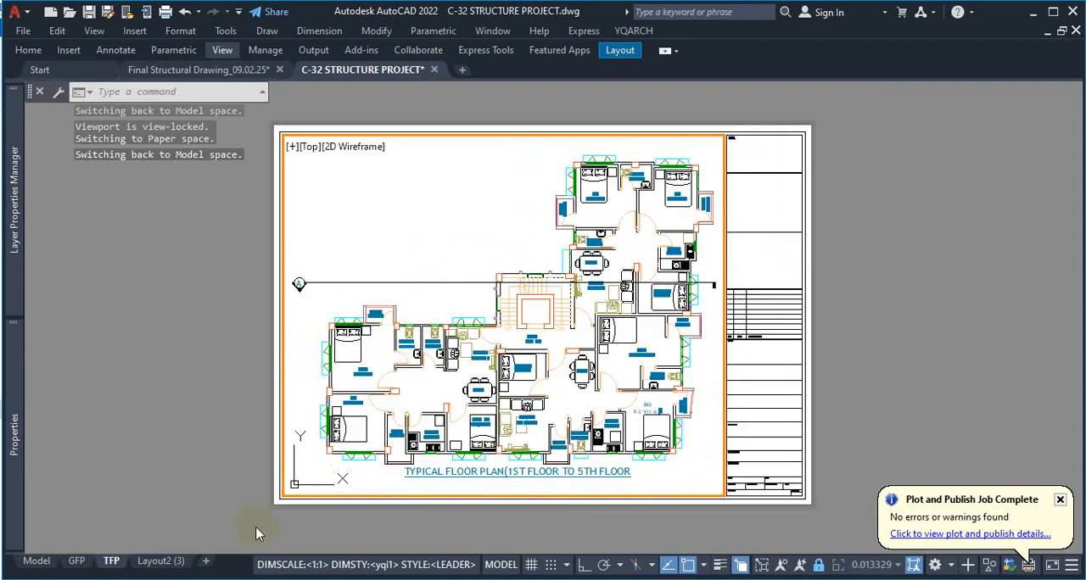
click(162, 562)
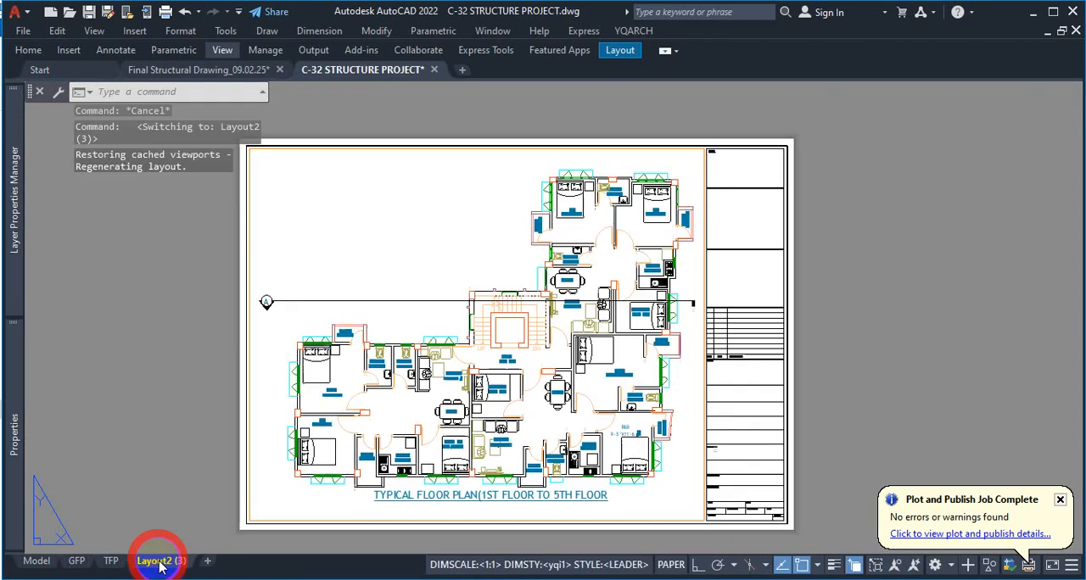
scroll(699, 148, up, 2)
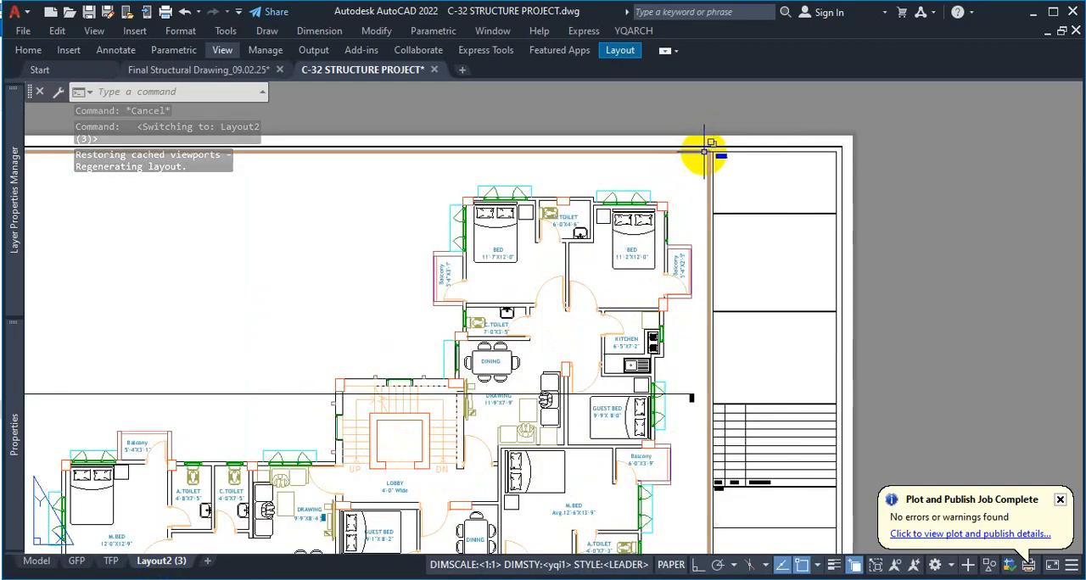
double_click(704, 151)
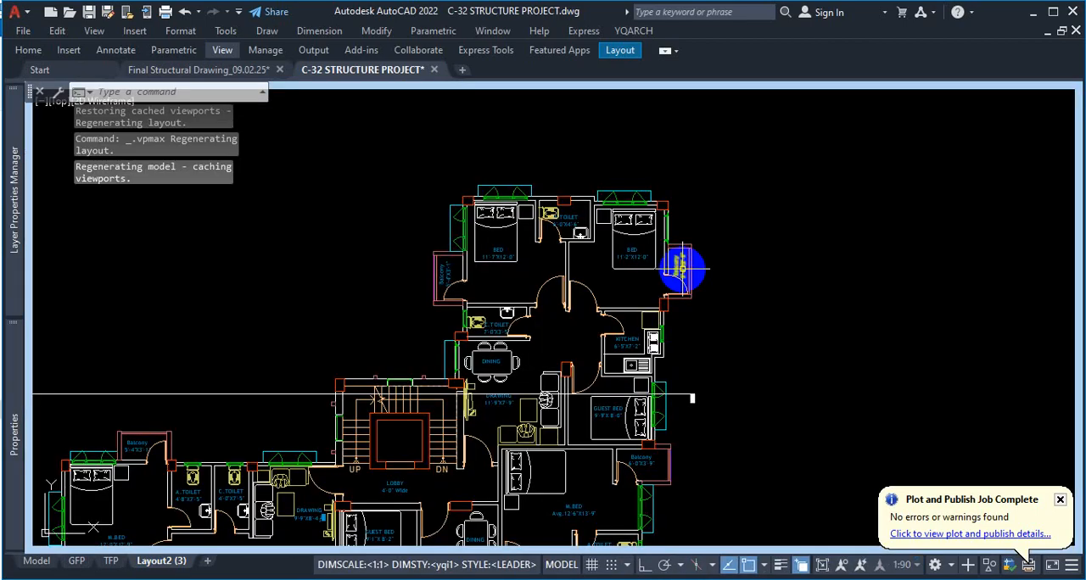
scroll(577, 250, down, 3)
key(Escape)
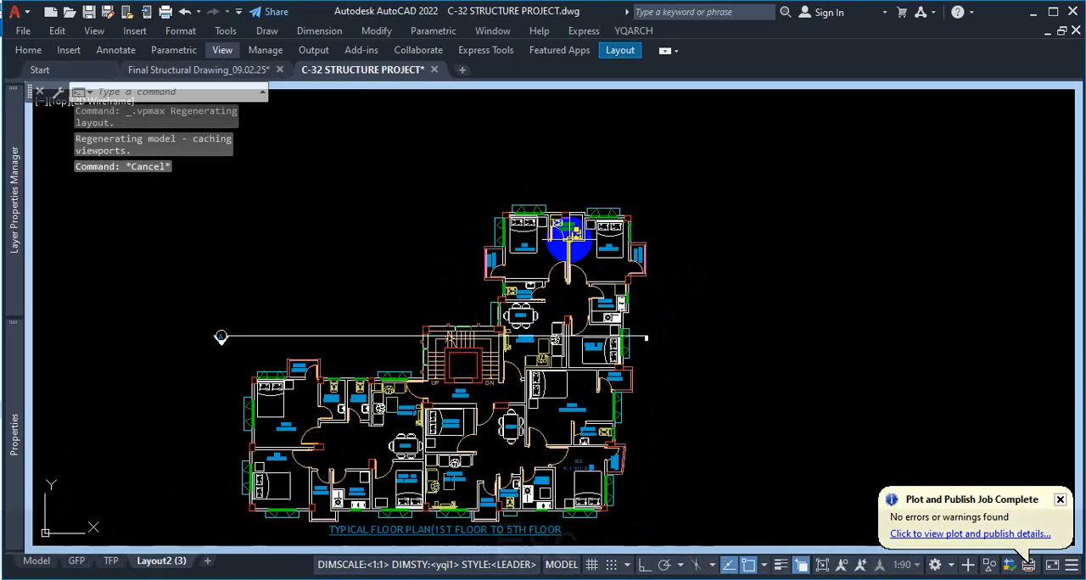
key(Escape)
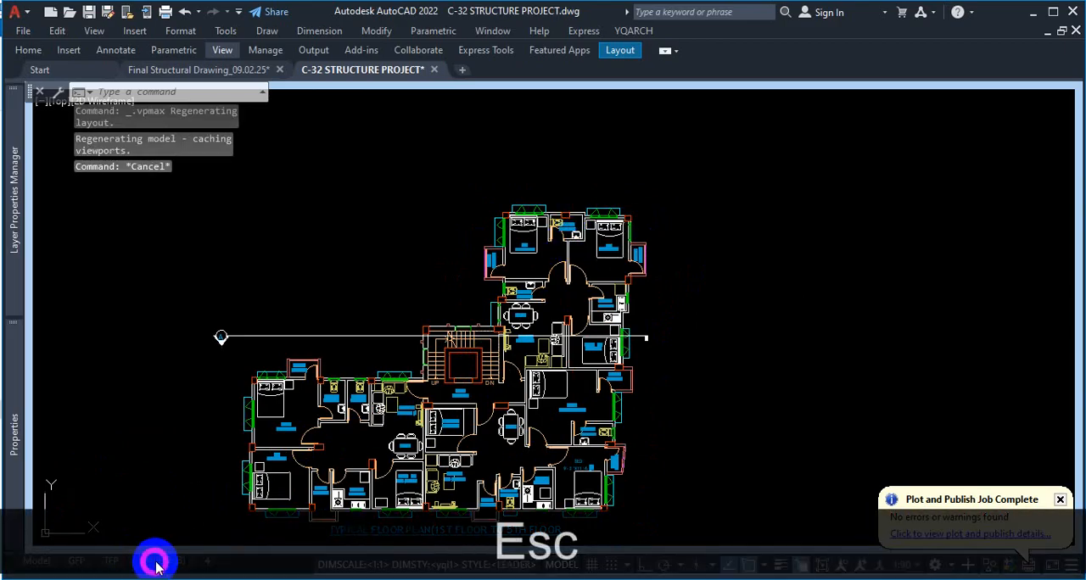
click(395, 307)
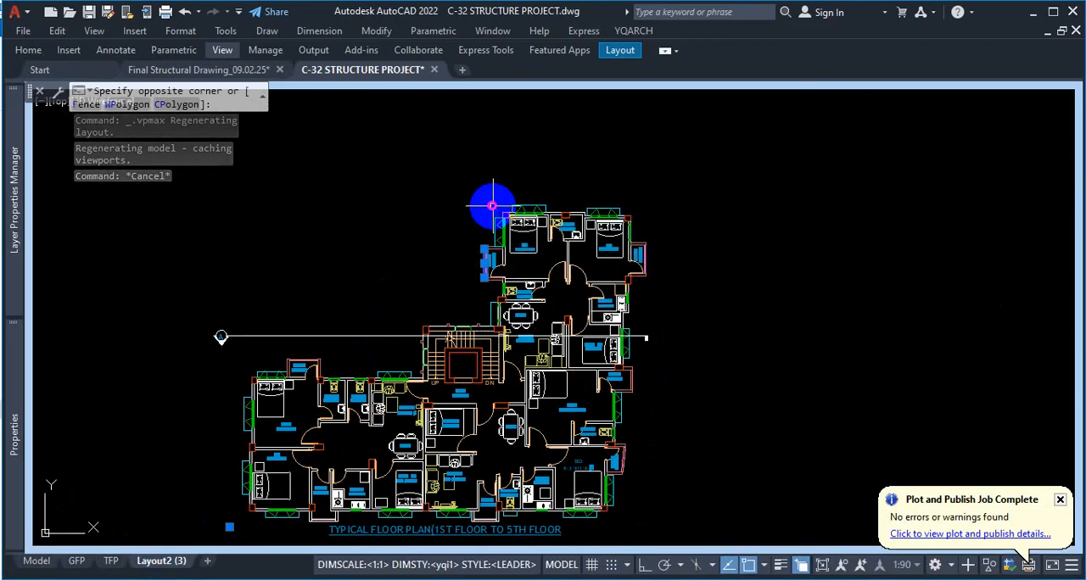
click(492, 205)
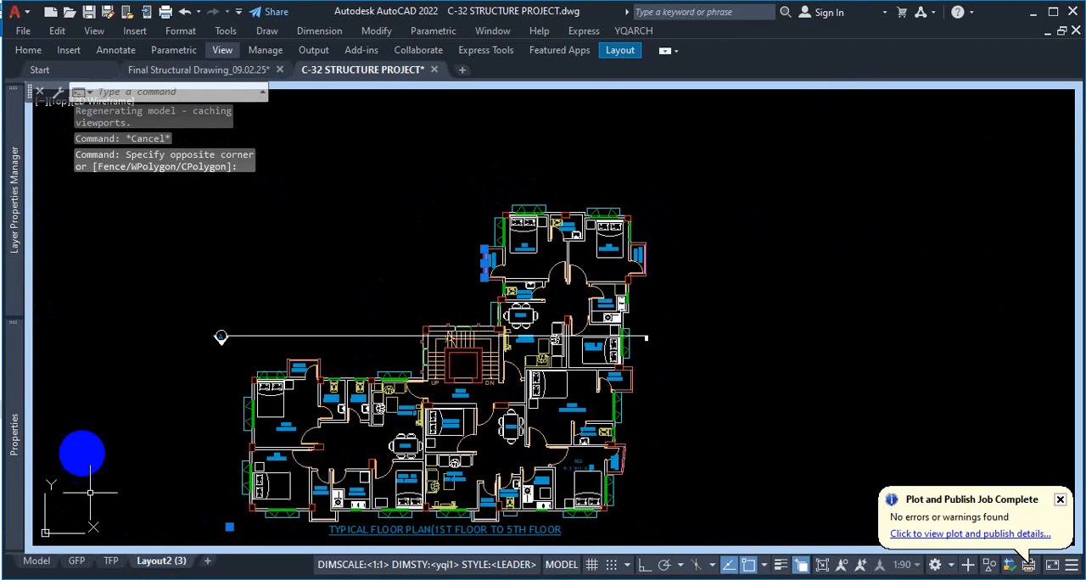
click(68, 562)
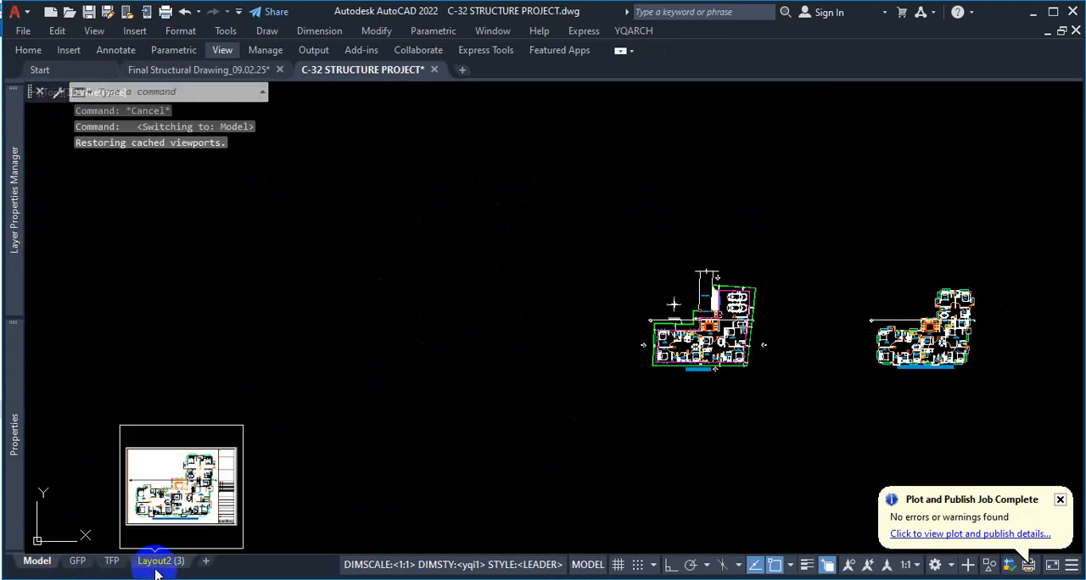
Erase the typical floor plan viewport from the Layout2 (3) sheet in paper space and return to the TFP sheet
click(155, 561)
scroll(711, 151, up, 6)
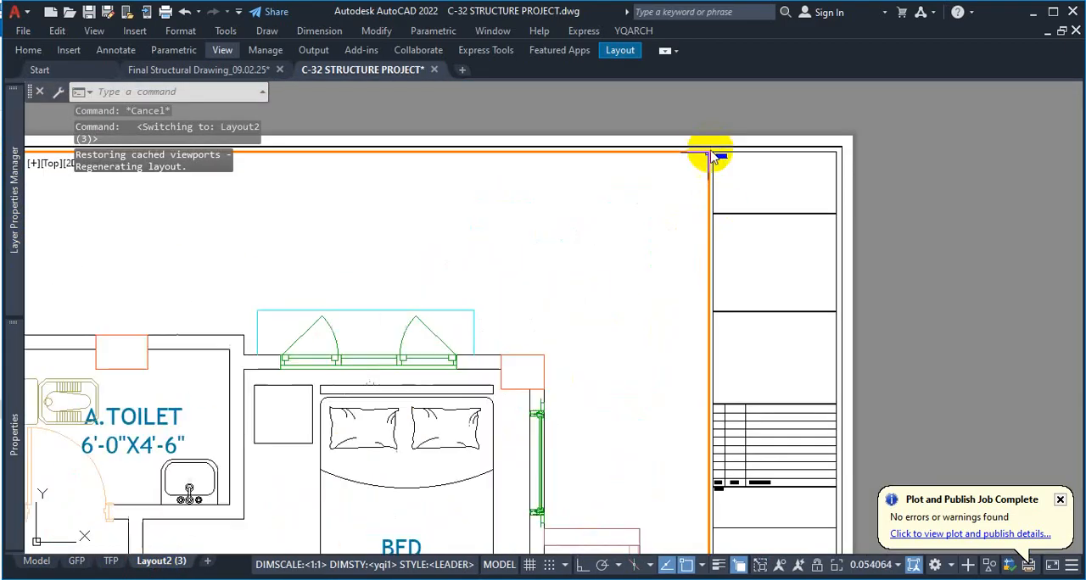
scroll(709, 156, down, 4)
double_click(948, 147)
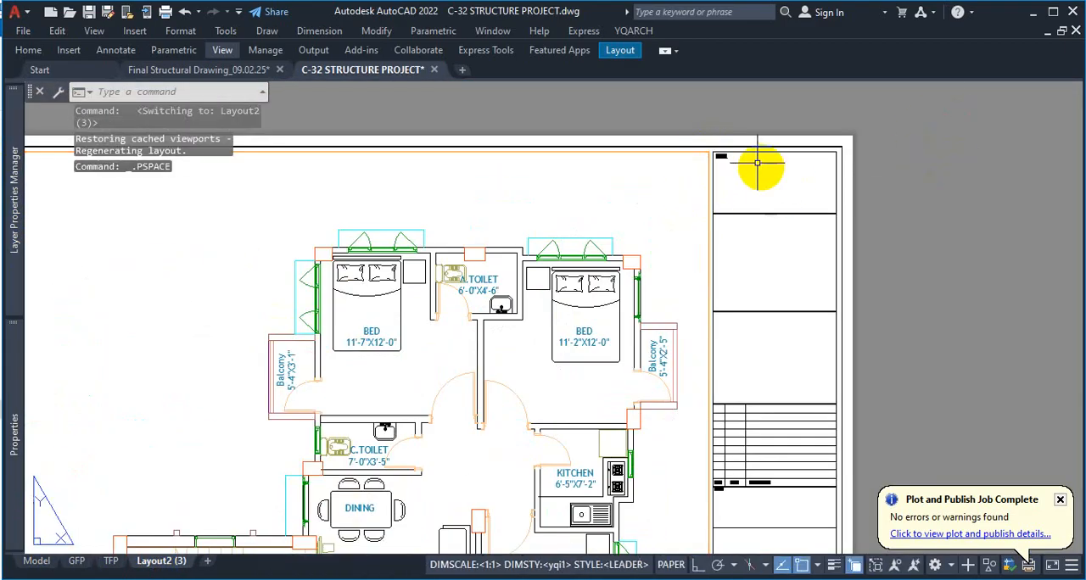
scroll(721, 165, up, 8)
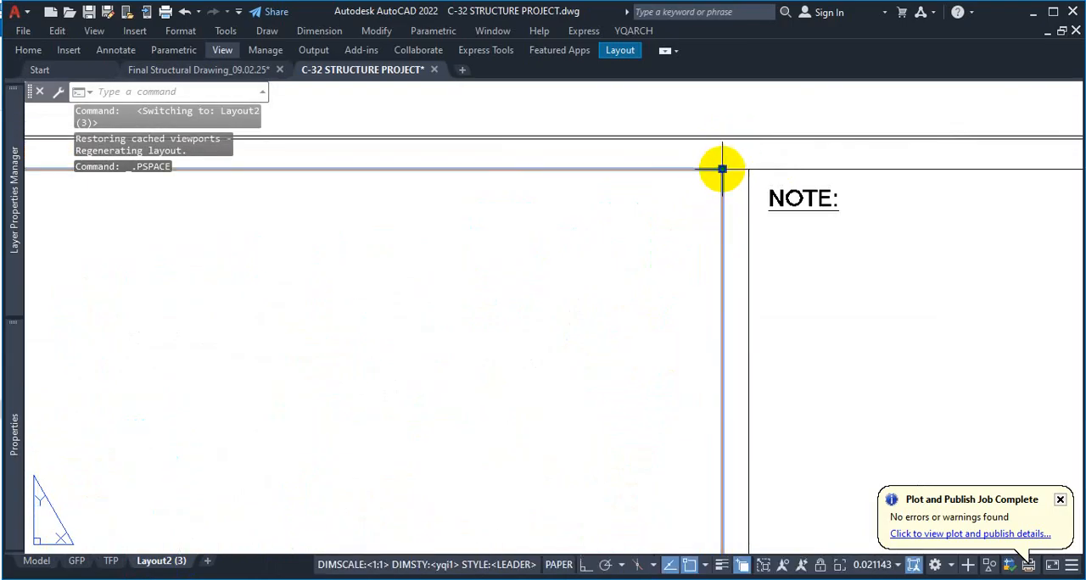
click(722, 169)
click(793, 227)
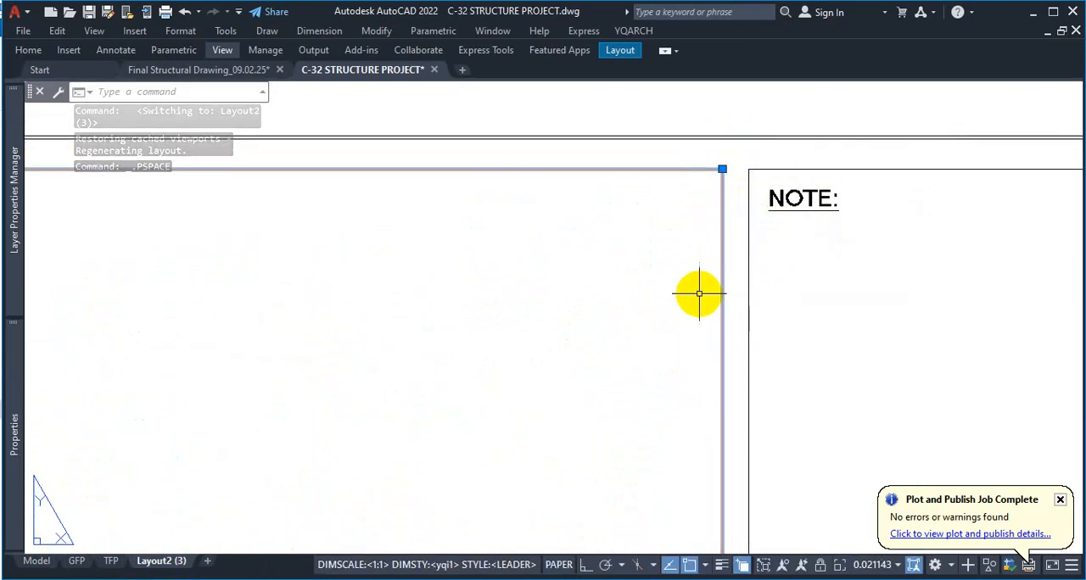
key(Delete)
scroll(771, 226, down, 8)
scroll(695, 407, up, 2)
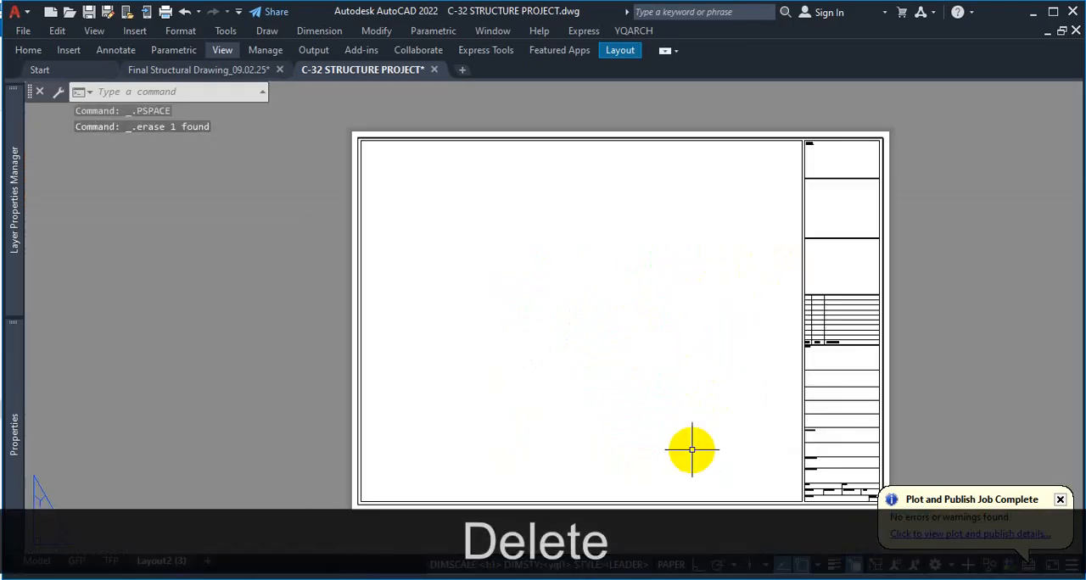
scroll(712, 382, down, 4)
scroll(690, 331, up, 2)
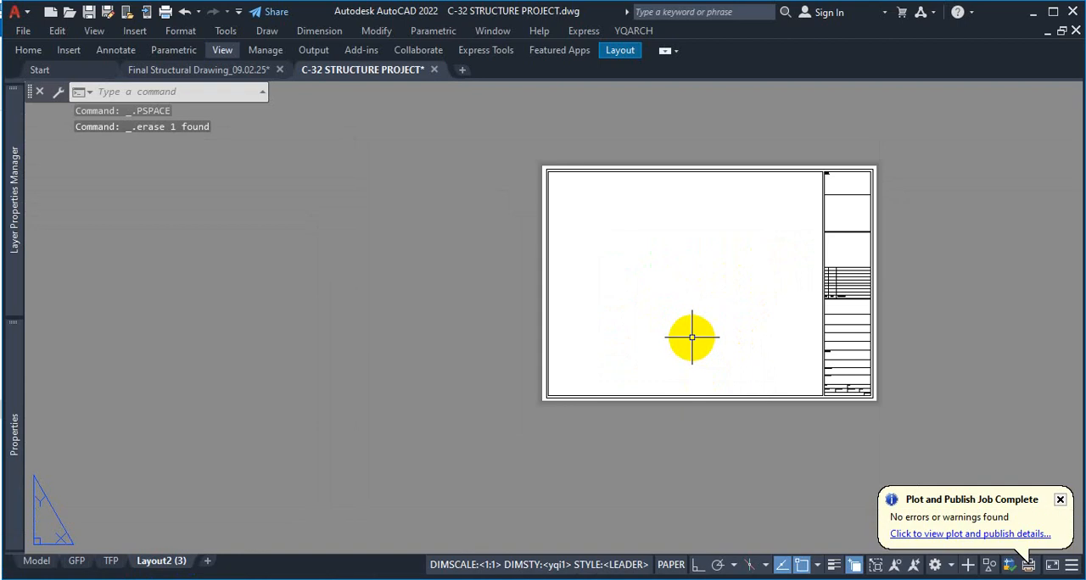
click(108, 561)
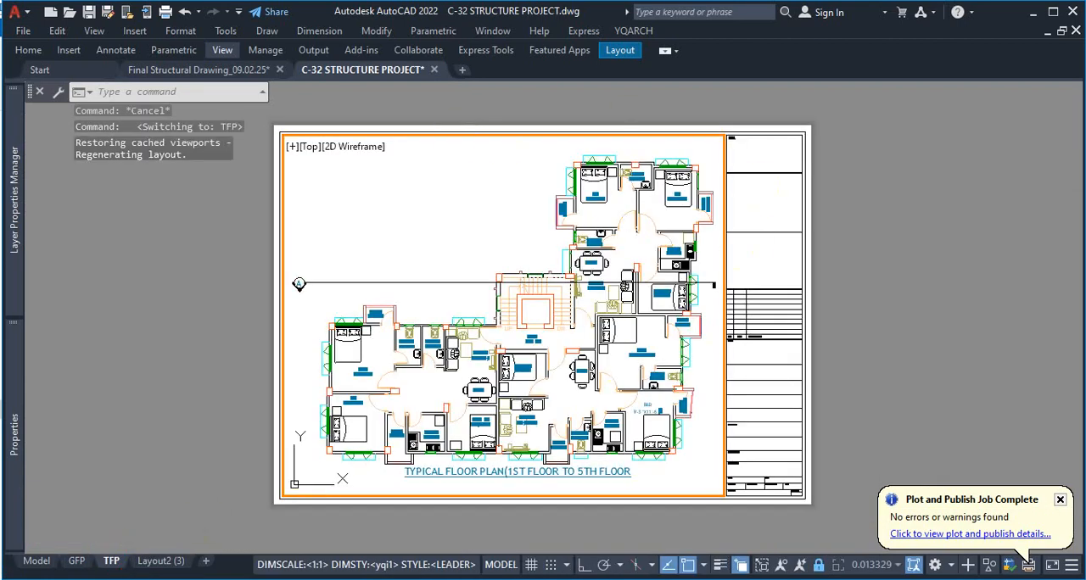
Open the Layout2 (3) sheet and examine its empty drawing area and title block
click(159, 560)
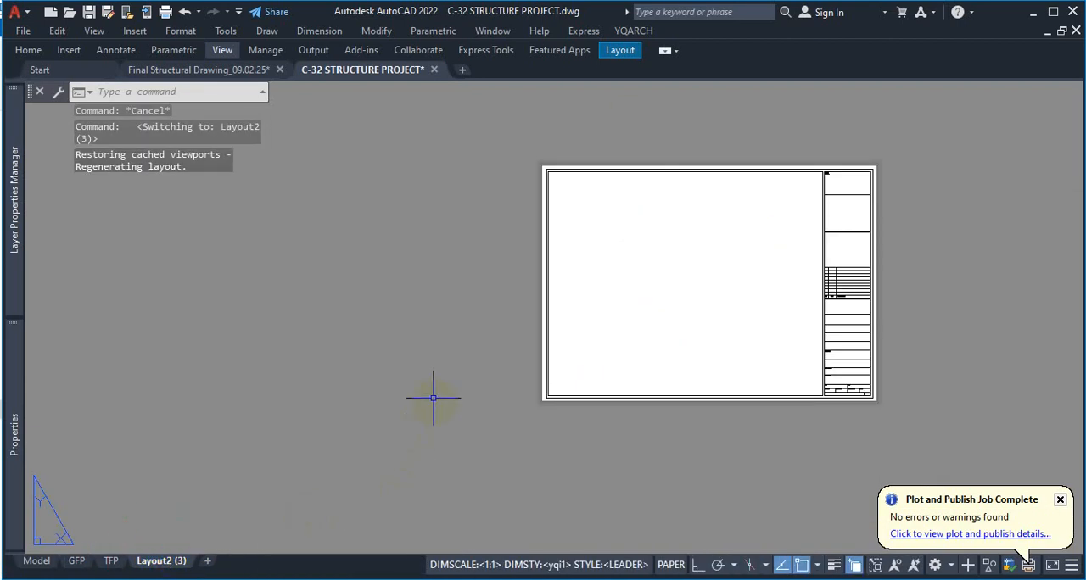
scroll(788, 237, up, 4)
scroll(747, 263, down, 3)
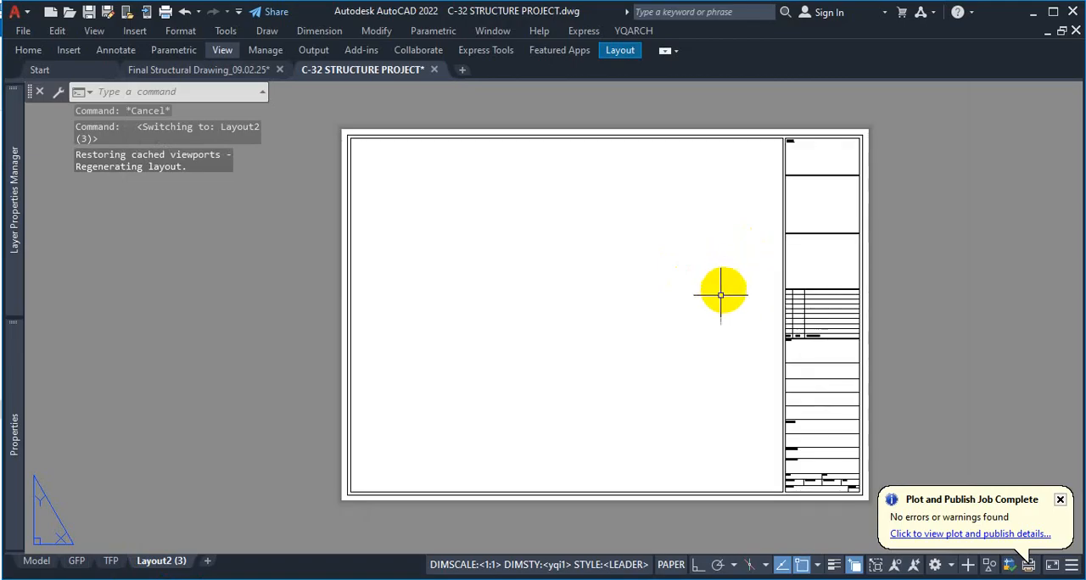
key(ctrl+1)
click(462, 337)
mouse_move(424, 244)
mouse_down()
mouse_move(426, 385)
mouse_move(458, 266)
mouse_move(443, 260)
mouse_up()
mouse_move(695, 212)
mouse_down()
mouse_move(664, 351)
mouse_move(722, 244)
mouse_move(640, 235)
mouse_up()
key(Escape)
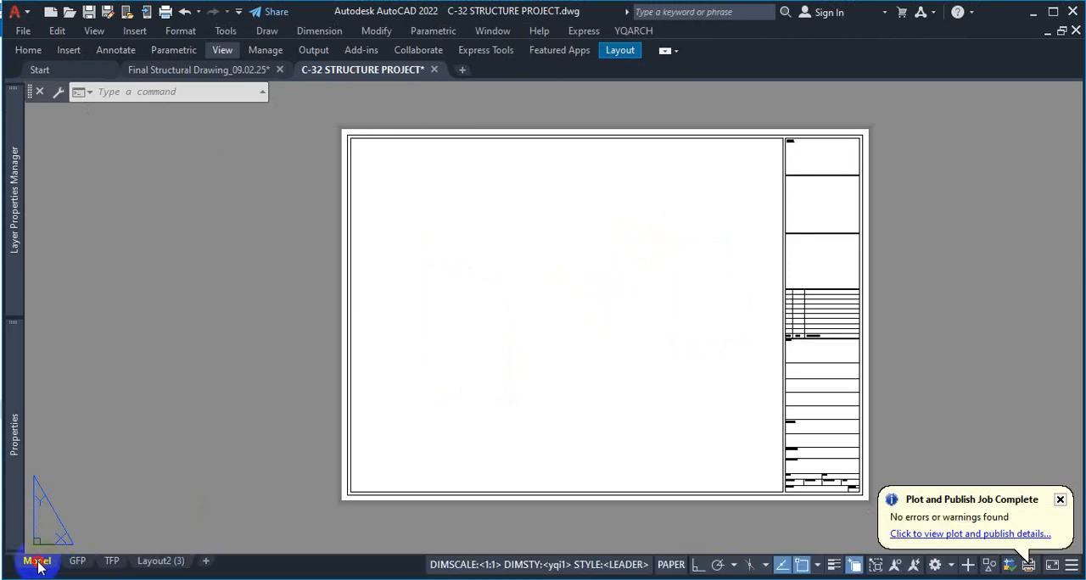
Switch to model space and examine the footing section, footing plans, notes and footing schedule
click(37, 561)
scroll(560, 364, down, 5)
scroll(583, 402, up, 5)
scroll(368, 416, up, 6)
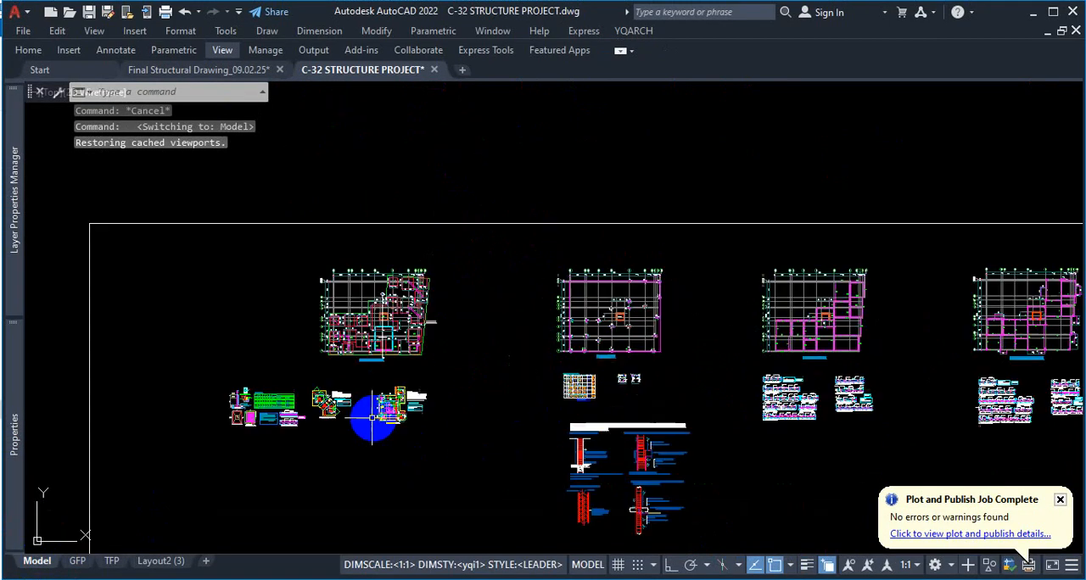
scroll(212, 369, down, 2)
scroll(271, 363, up, 6)
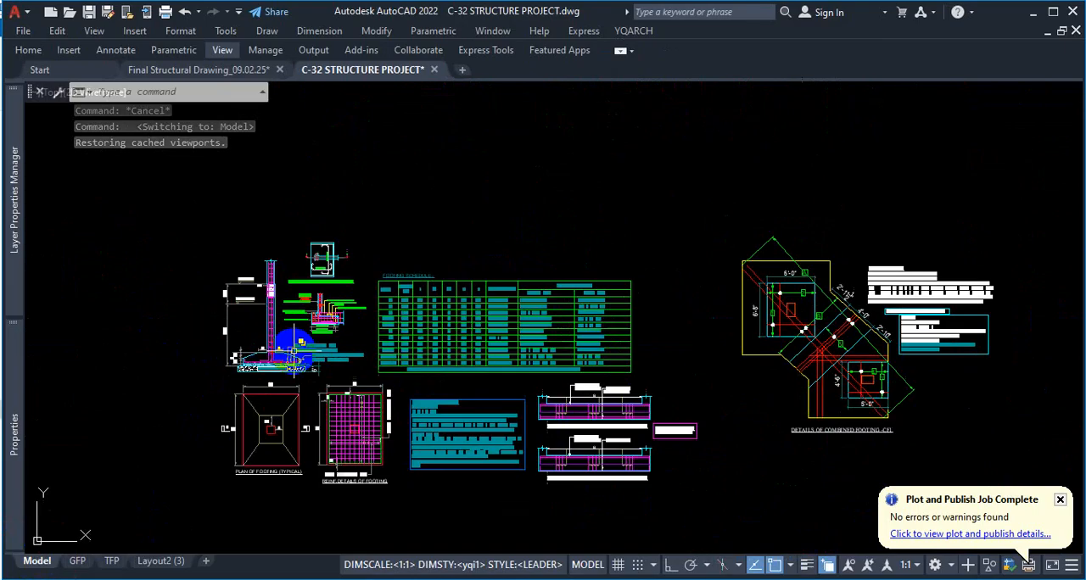
scroll(297, 352, down, 2)
scroll(320, 343, up, 4)
scroll(356, 335, down, 3)
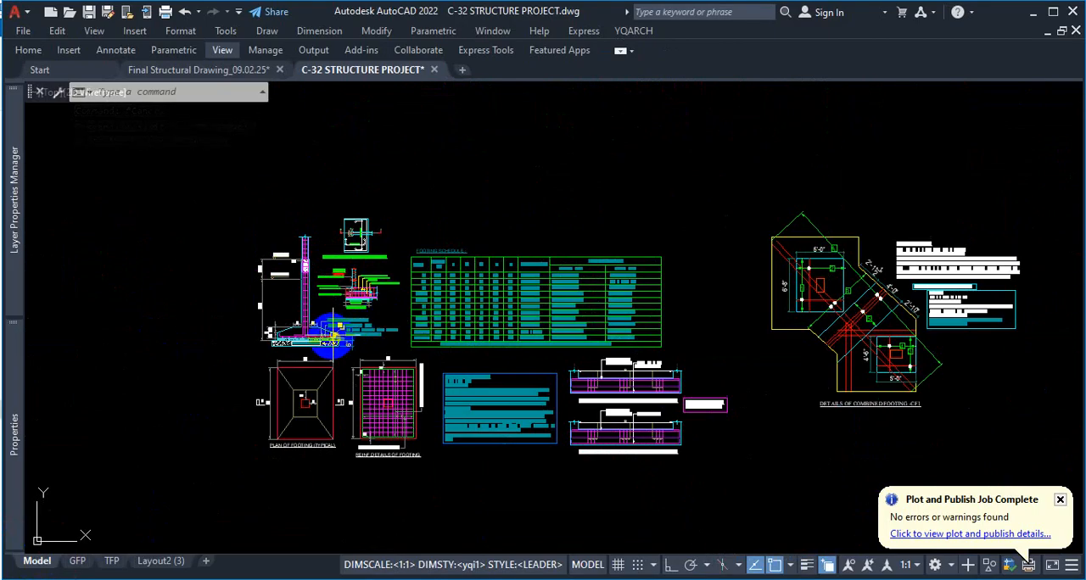
scroll(340, 343, up, 4)
scroll(365, 332, down, 3)
scroll(381, 374, up, 5)
scroll(416, 378, down, 4)
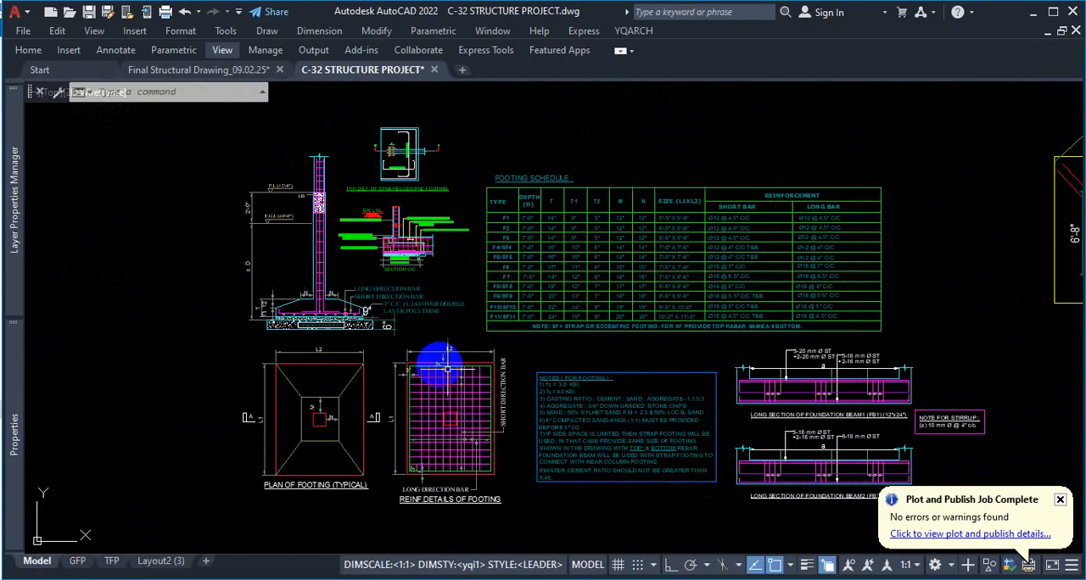
scroll(449, 424, up, 4)
scroll(452, 373, down, 4)
scroll(441, 254, up, 3)
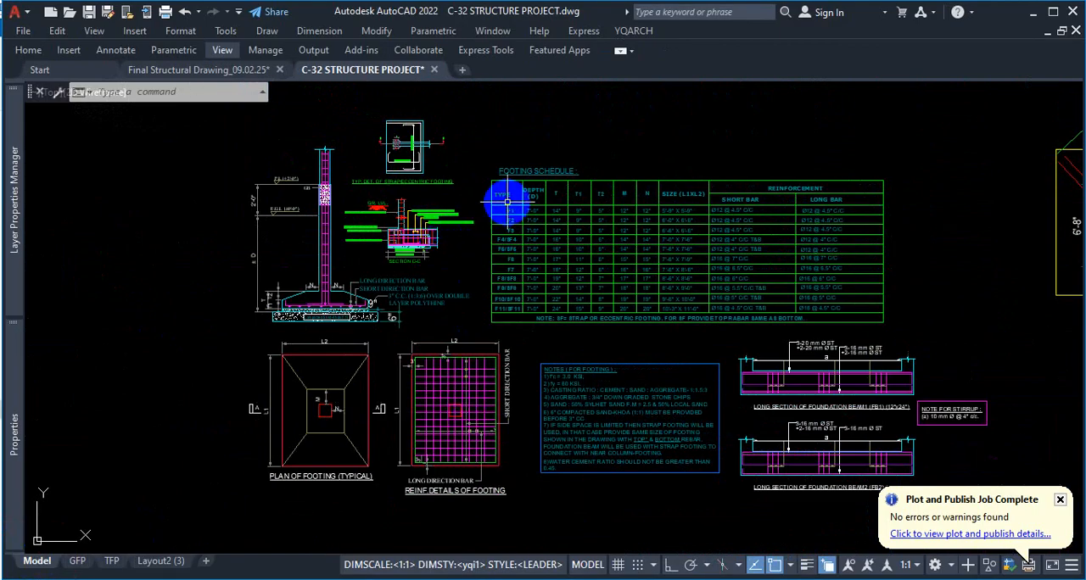
scroll(509, 198, up, 2)
scroll(515, 209, down, 2)
scroll(450, 143, up, 3)
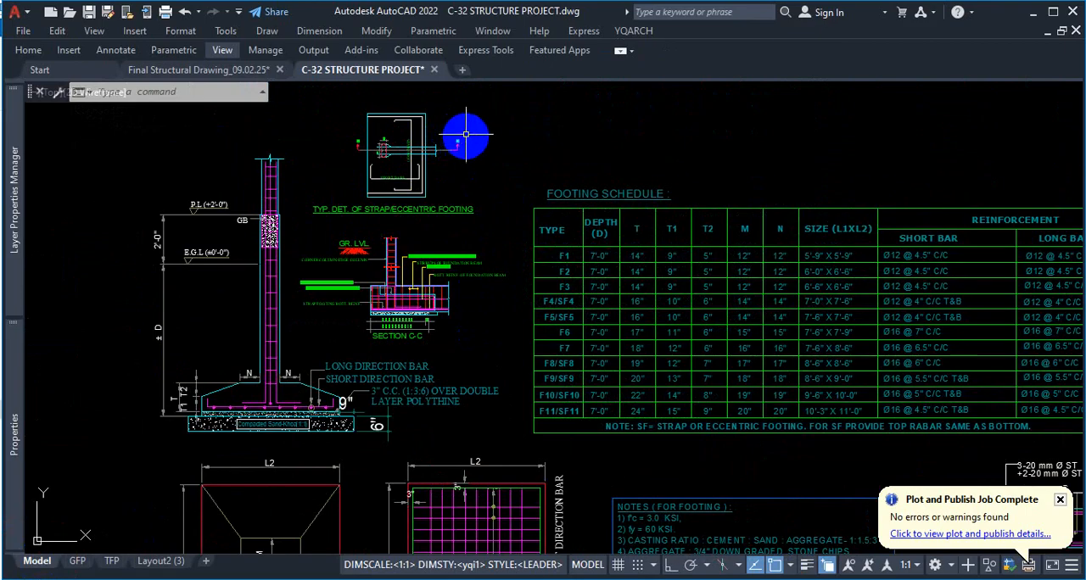
Survey the other structural drawings in model space and return to the footing details
click(502, 100)
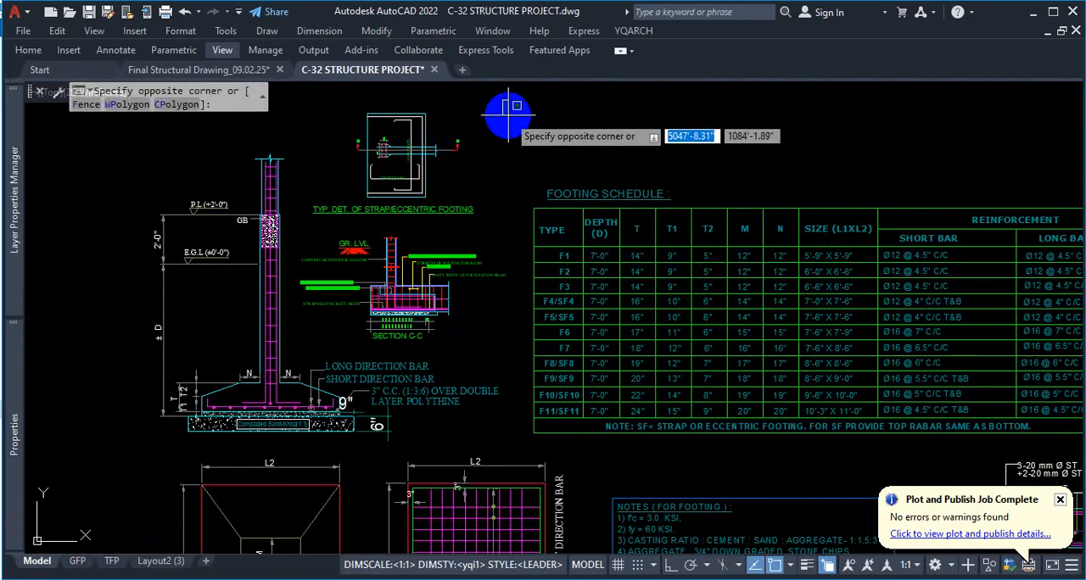
scroll(404, 285, down, 3)
key(Escape)
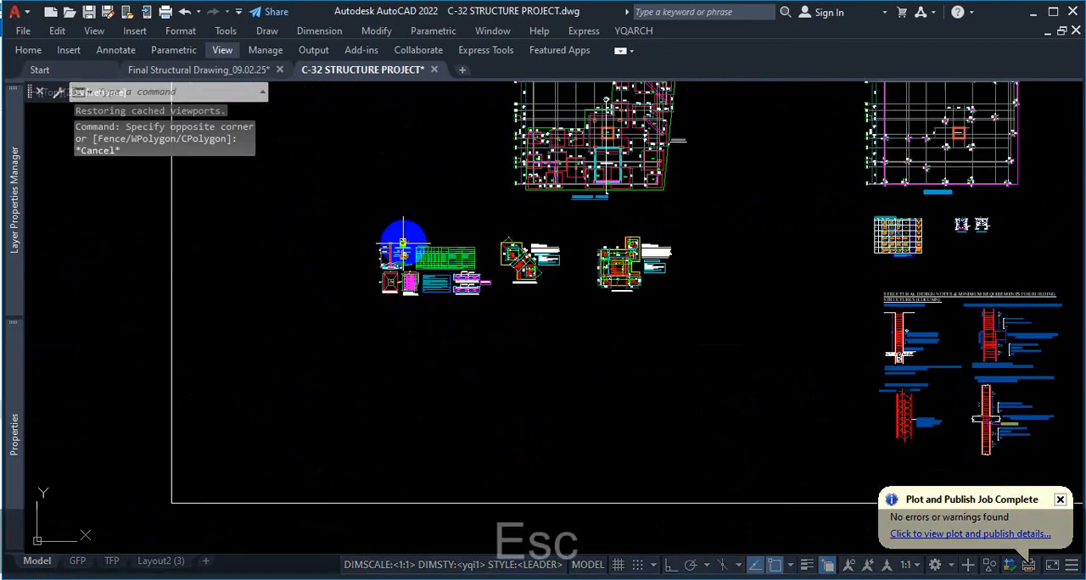
scroll(508, 271, down, 5)
scroll(495, 155, up, 4)
scroll(575, 194, up, 4)
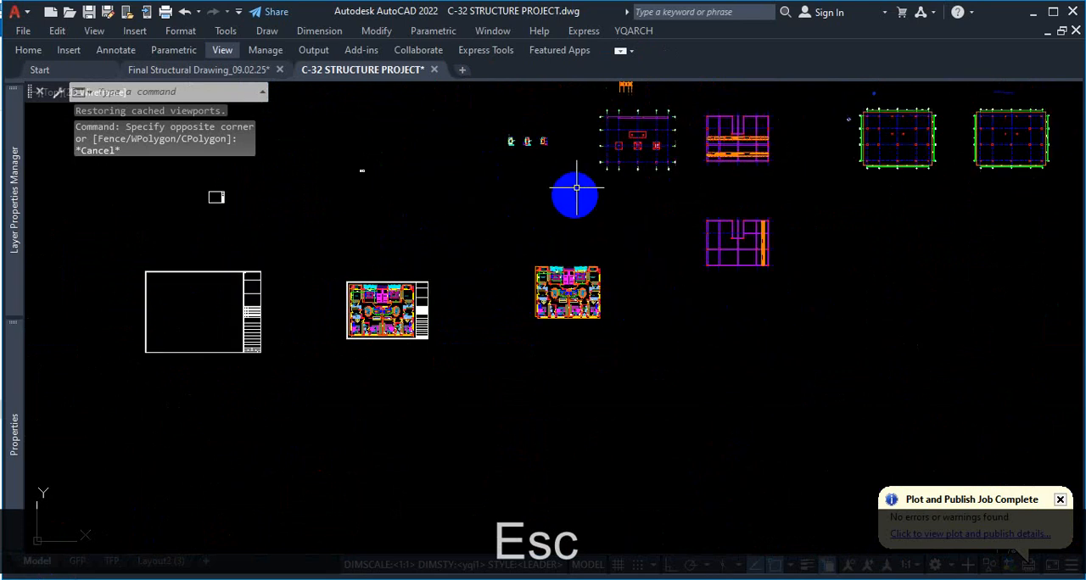
scroll(698, 347, down, 5)
scroll(683, 407, up, 4)
scroll(683, 407, up, 6)
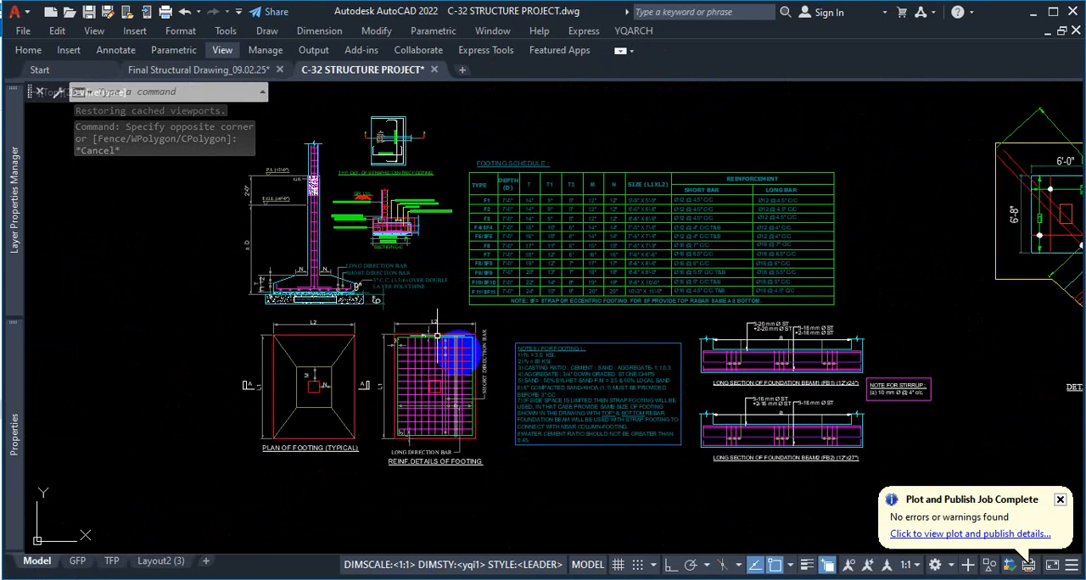
click(513, 333)
scroll(440, 394, down, 4)
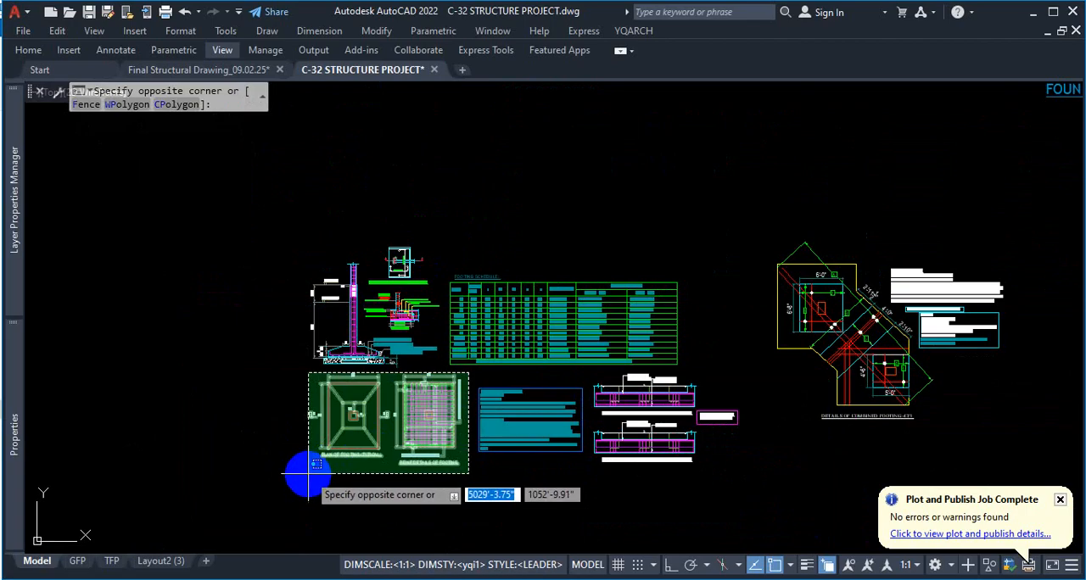
key(Escape)
scroll(435, 343, up, 2)
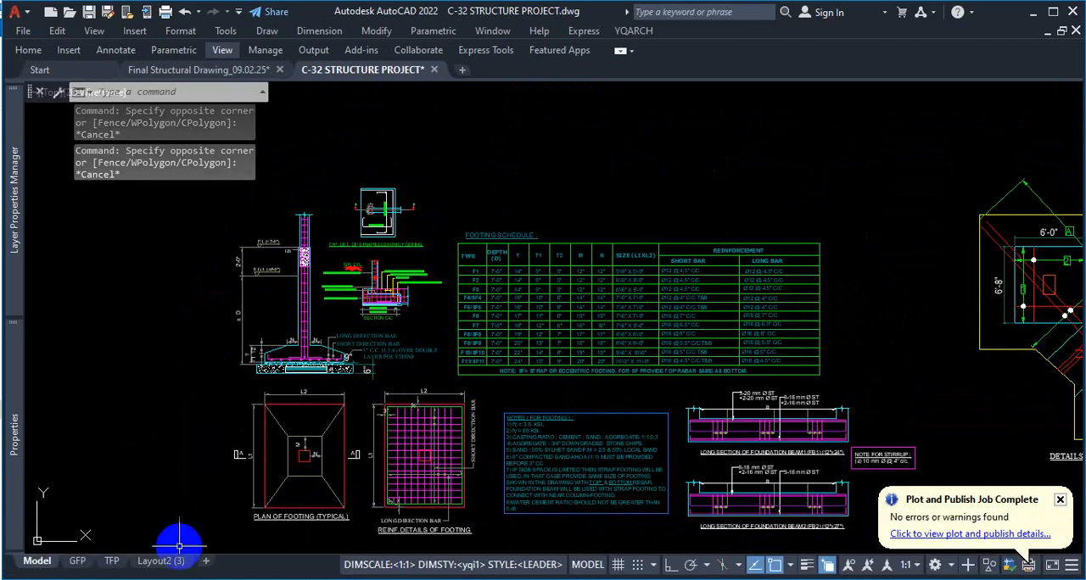
Check the blank Layout2 (3) sheet against the footing details in model space
click(157, 561)
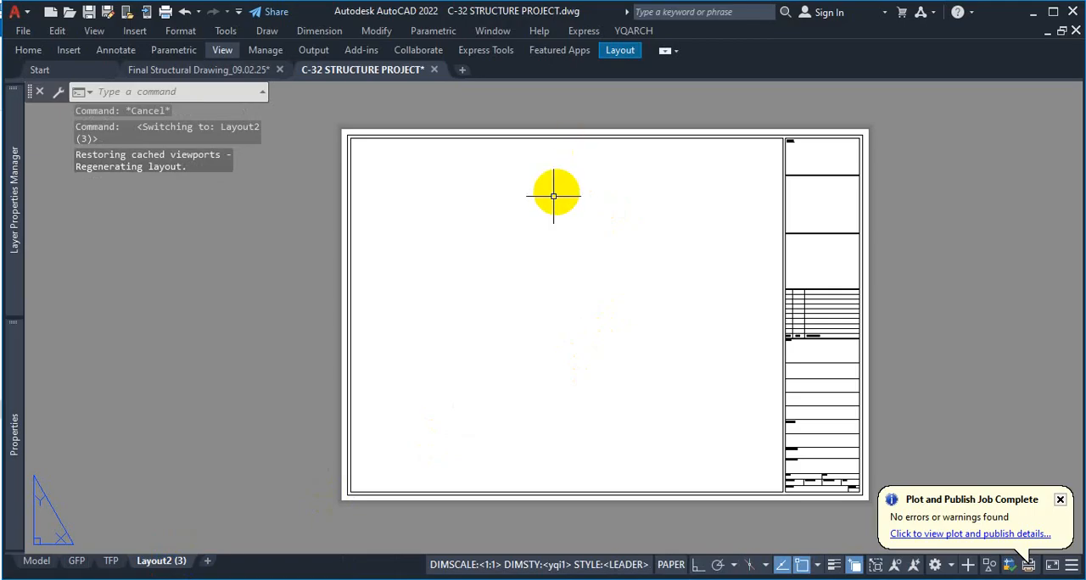
click(36, 560)
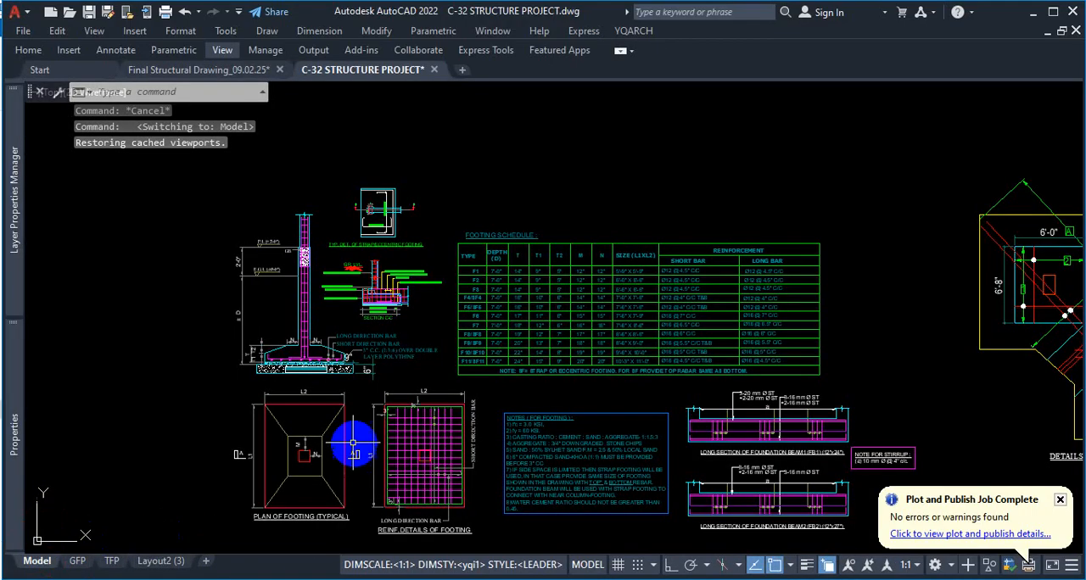
scroll(352, 436, down, 3)
scroll(352, 392, up, 2)
key(ctrl+1)
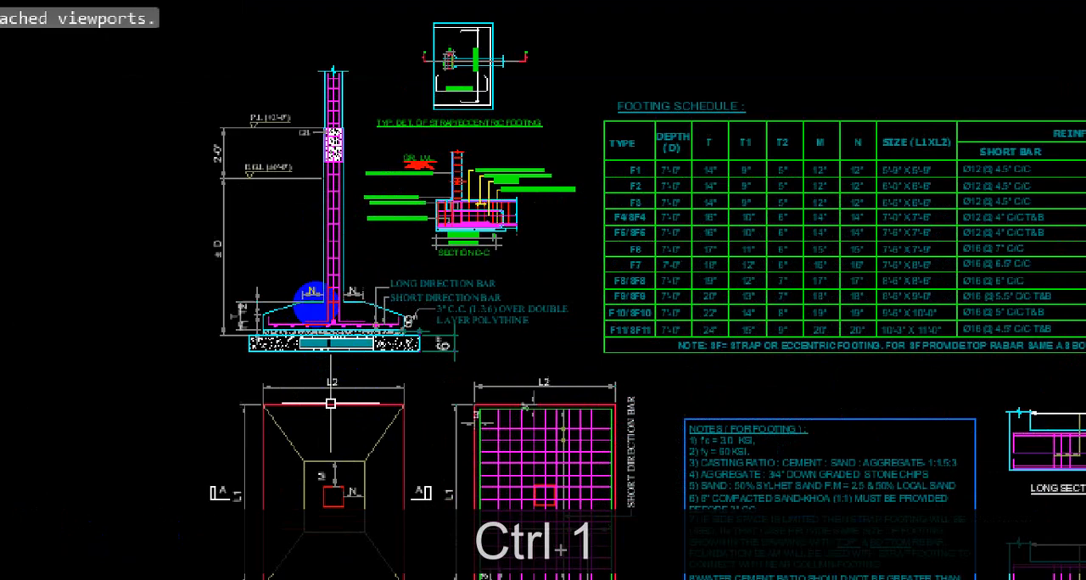
mouse_move(201, 29)
mouse_down()
mouse_move(170, 219)
mouse_move(359, 359)
mouse_move(604, 246)
mouse_move(363, 2)
mouse_up()
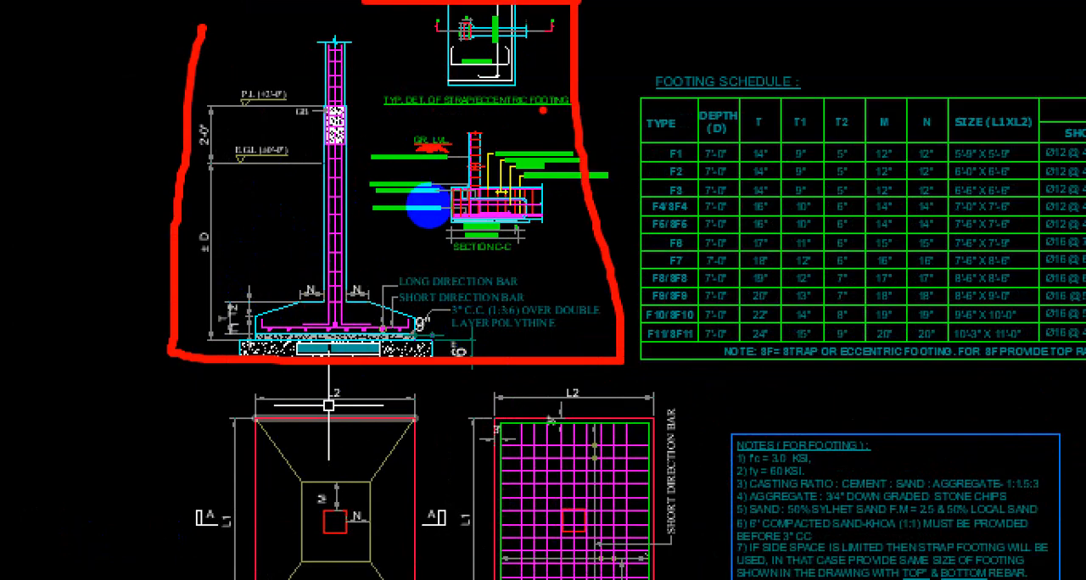
drag(339, 216, 468, 161)
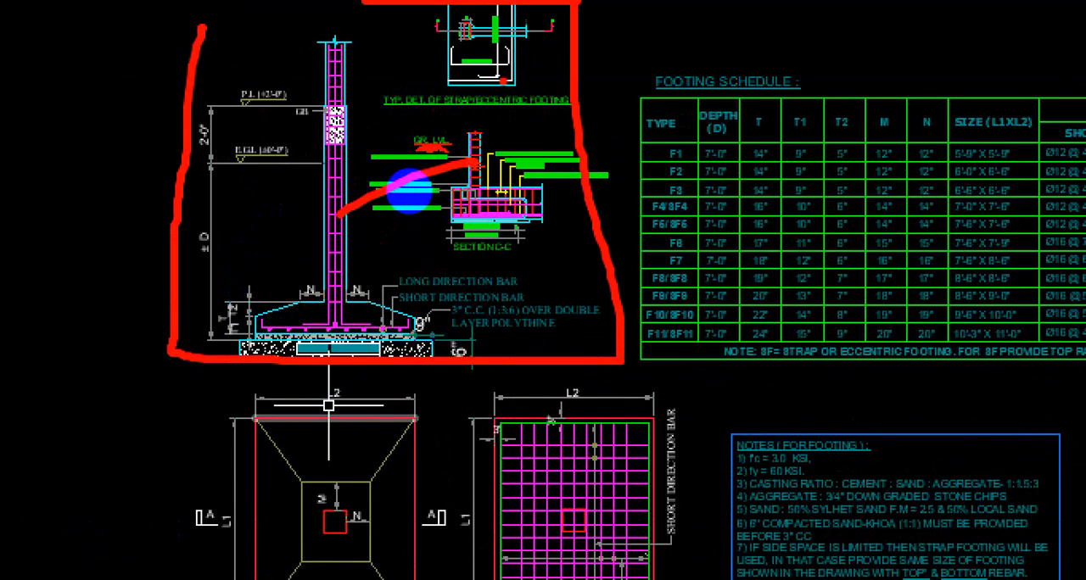
key(ctrl+1)
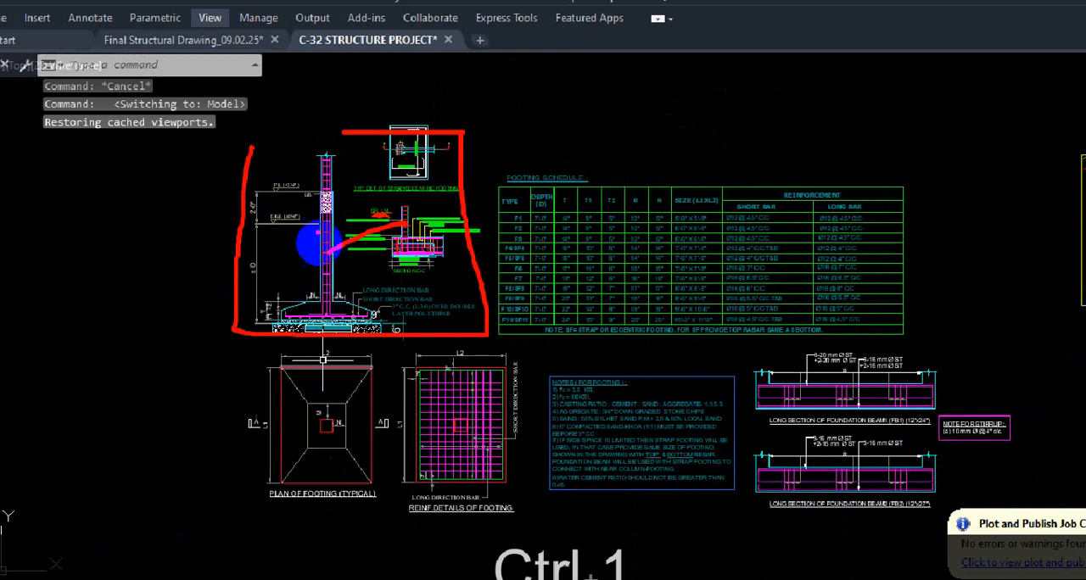
mouse_move(248, 149)
mouse_down()
mouse_move(436, 133)
mouse_move(460, 206)
mouse_move(475, 335)
mouse_up()
mouse_move(241, 347)
mouse_down()
mouse_move(240, 424)
mouse_move(415, 507)
mouse_move(511, 353)
mouse_move(307, 339)
mouse_up()
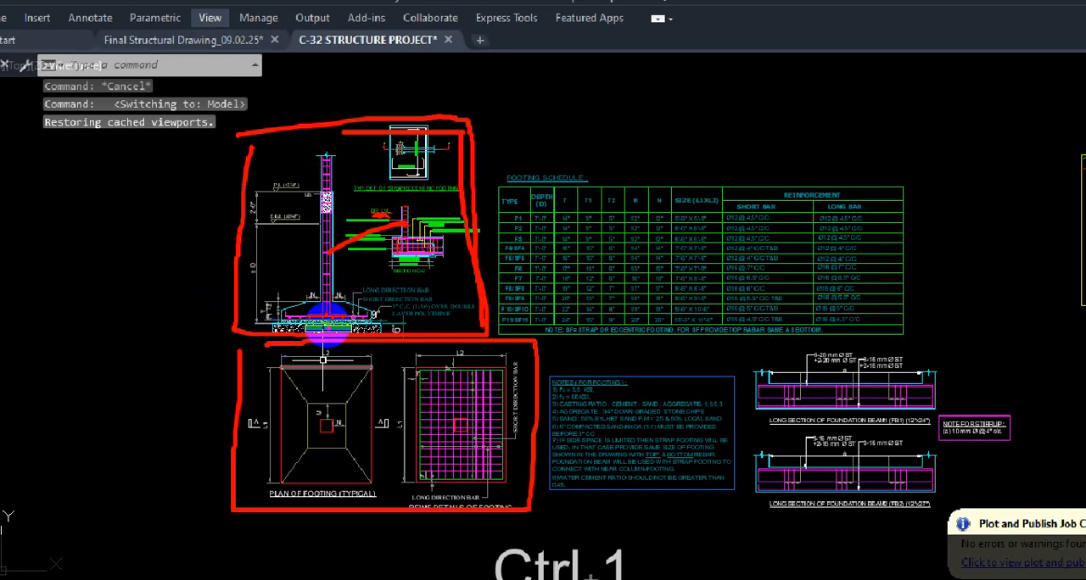
drag(380, 418, 483, 406)
mouse_move(535, 111)
mouse_down()
mouse_move(486, 321)
mouse_move(646, 197)
mouse_move(517, 143)
mouse_move(518, 212)
mouse_up()
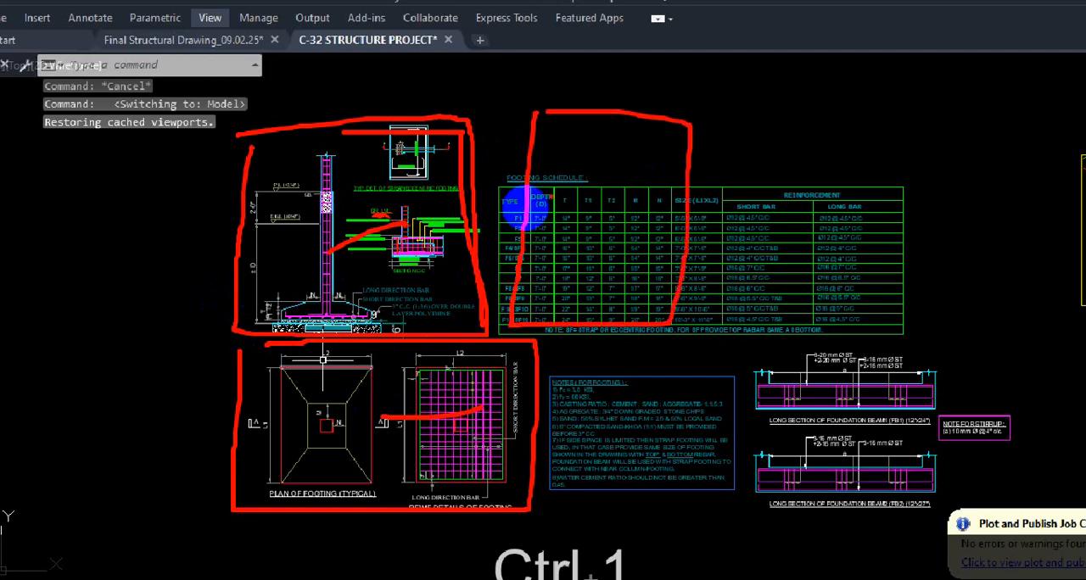
drag(439, 241, 415, 418)
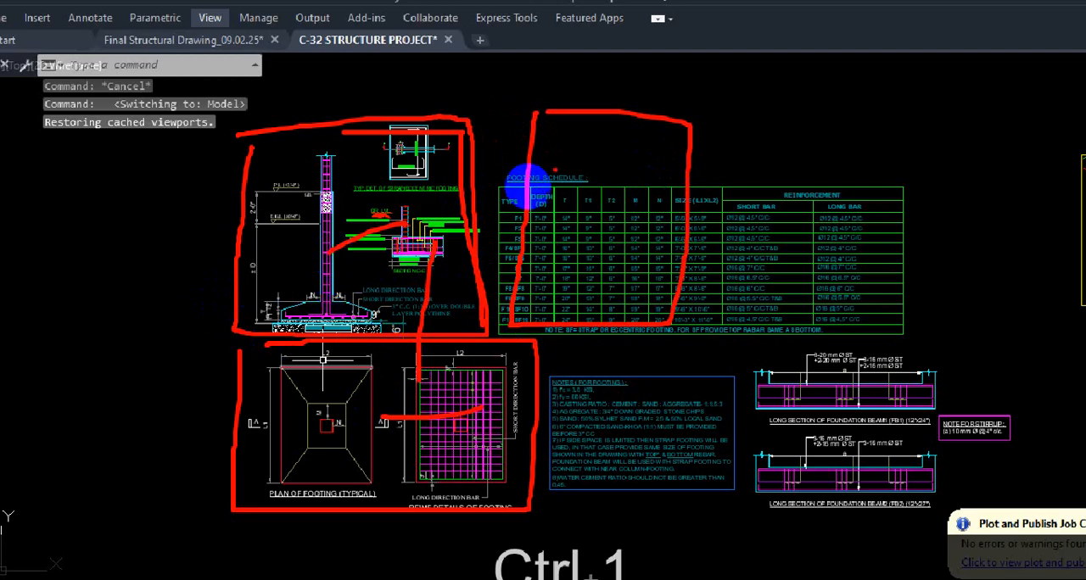
mouse_move(506, 132)
mouse_down()
mouse_move(494, 279)
mouse_move(538, 316)
mouse_move(636, 167)
mouse_move(553, 127)
mouse_up()
mouse_move(315, 465)
mouse_down()
mouse_move(479, 435)
mouse_move(593, 235)
mouse_move(564, 239)
mouse_up()
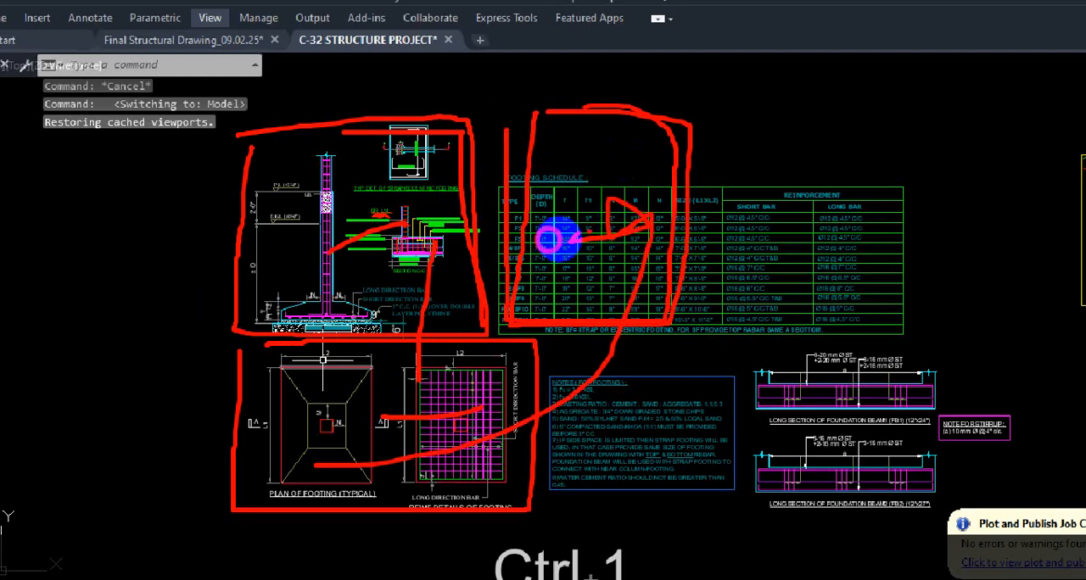
key(Escape)
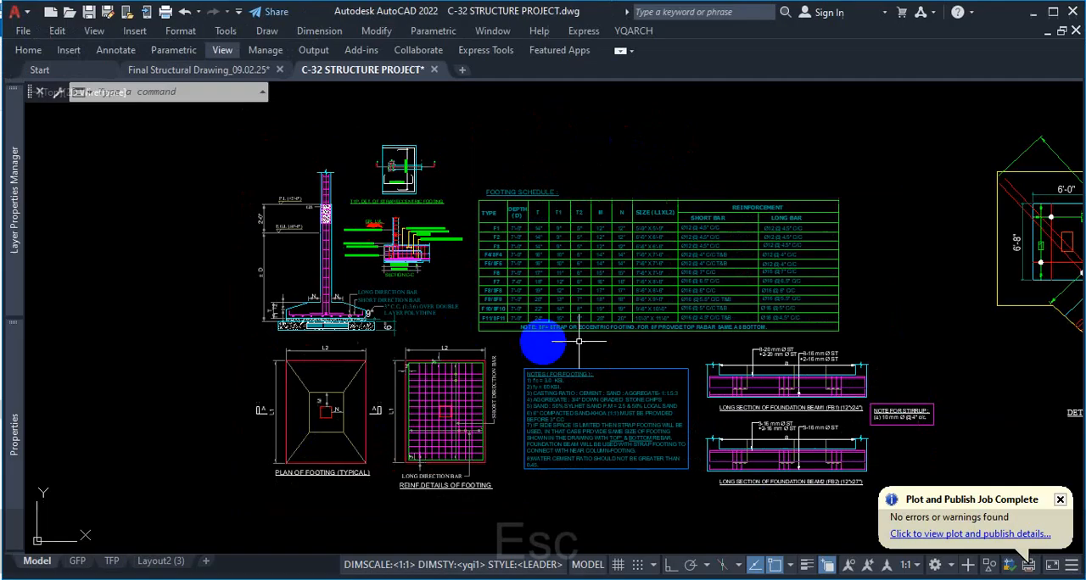
Create two vertical viewports with MVIEW on the Layout2 (3) sheet, spanning opposite corners of the inner drawing frame beside the title block
click(165, 561)
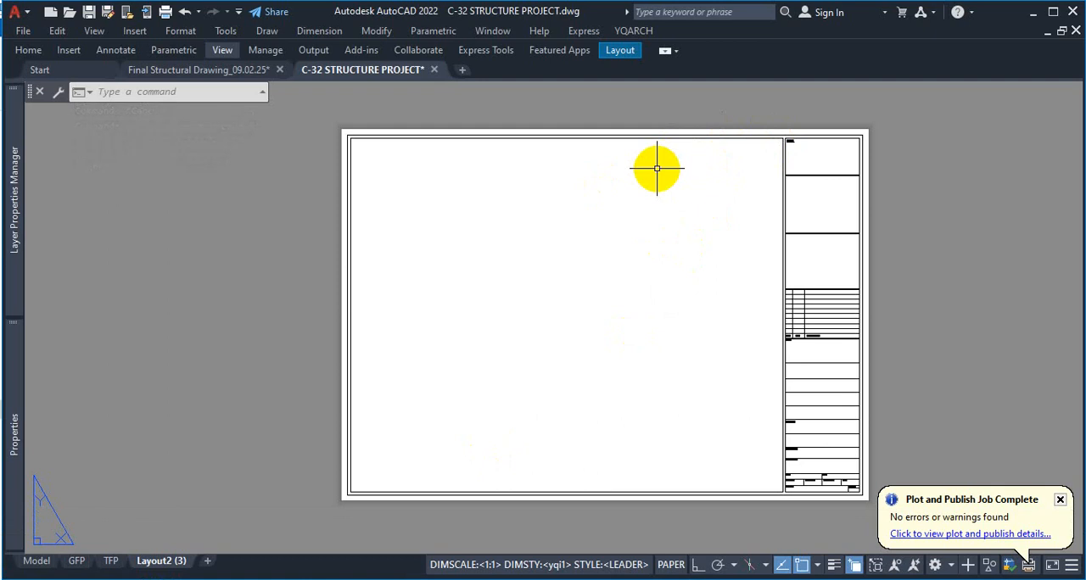
text(MV)
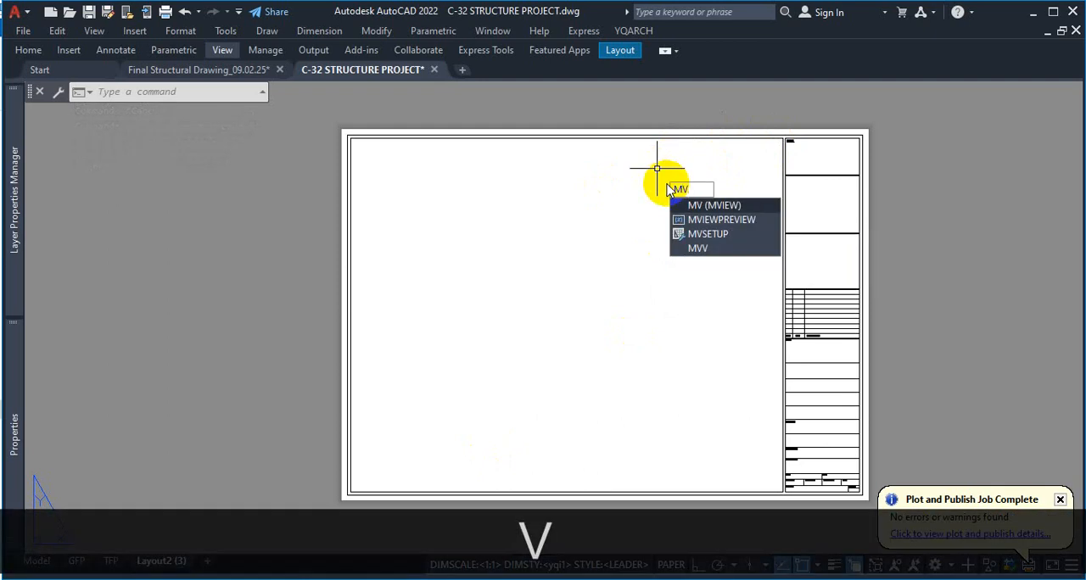
key(Return)
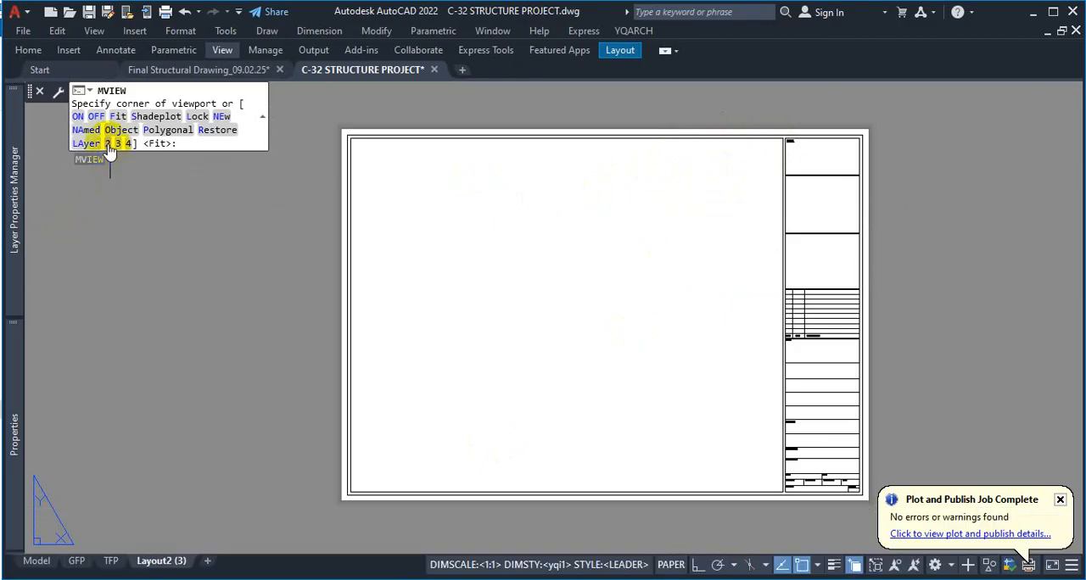
click(108, 143)
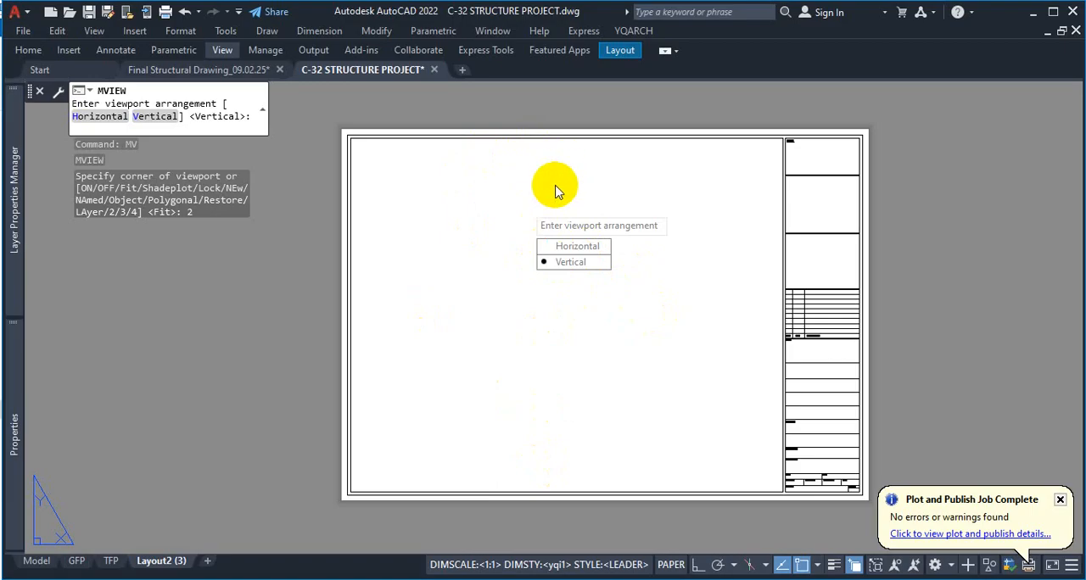
click(587, 262)
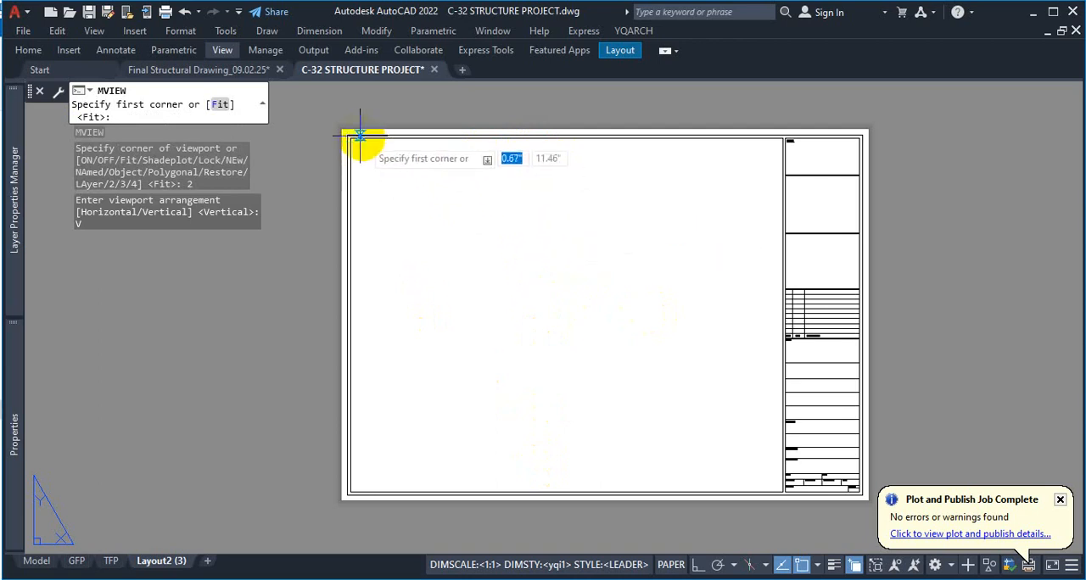
scroll(359, 136, up, 5)
click(330, 147)
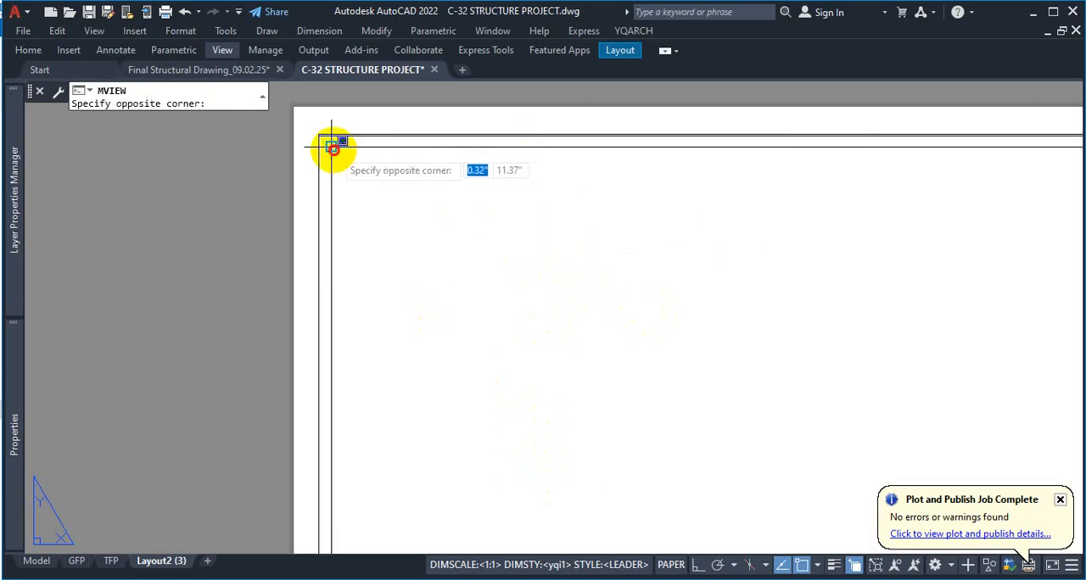
scroll(356, 152, down, 5)
scroll(661, 386, up, 2)
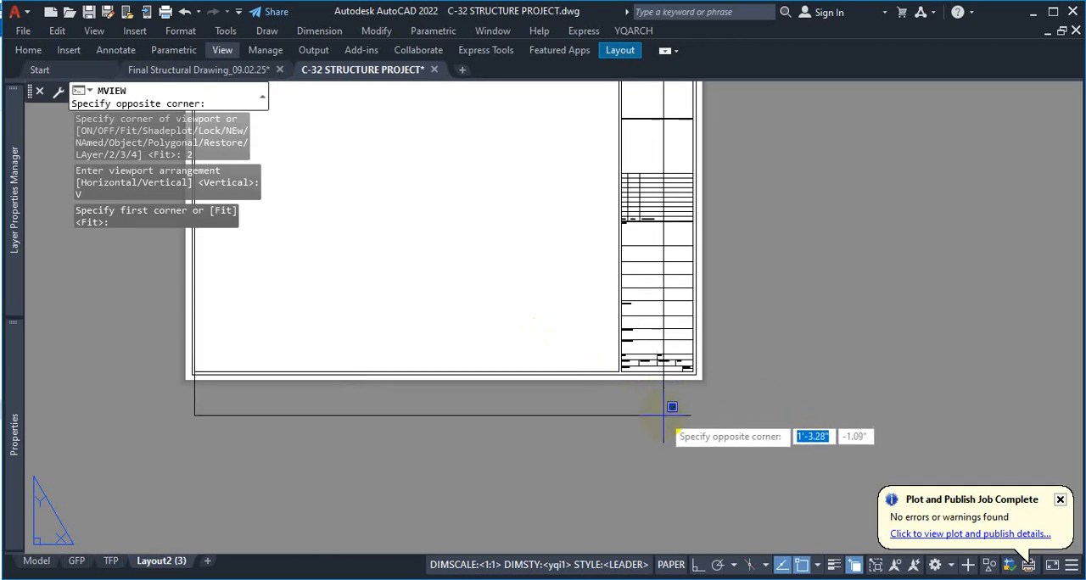
scroll(668, 409, up, 4)
scroll(582, 277, up, 3)
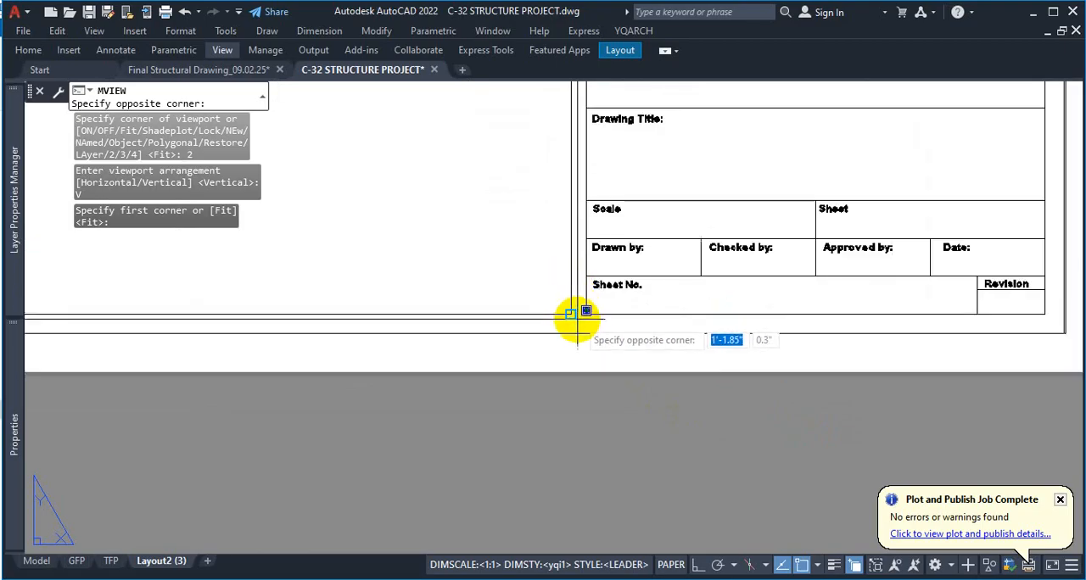
click(570, 313)
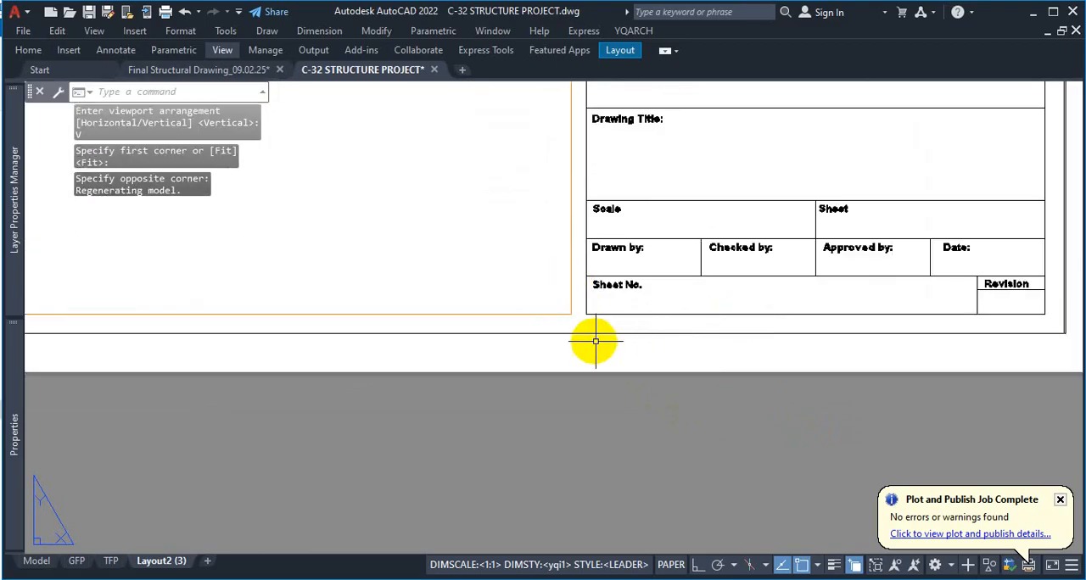
Activate the right viewport on the Layout2 (3) sheet and bring the cluster of model drawings into its view
scroll(642, 347, down, 8)
scroll(555, 290, up, 2)
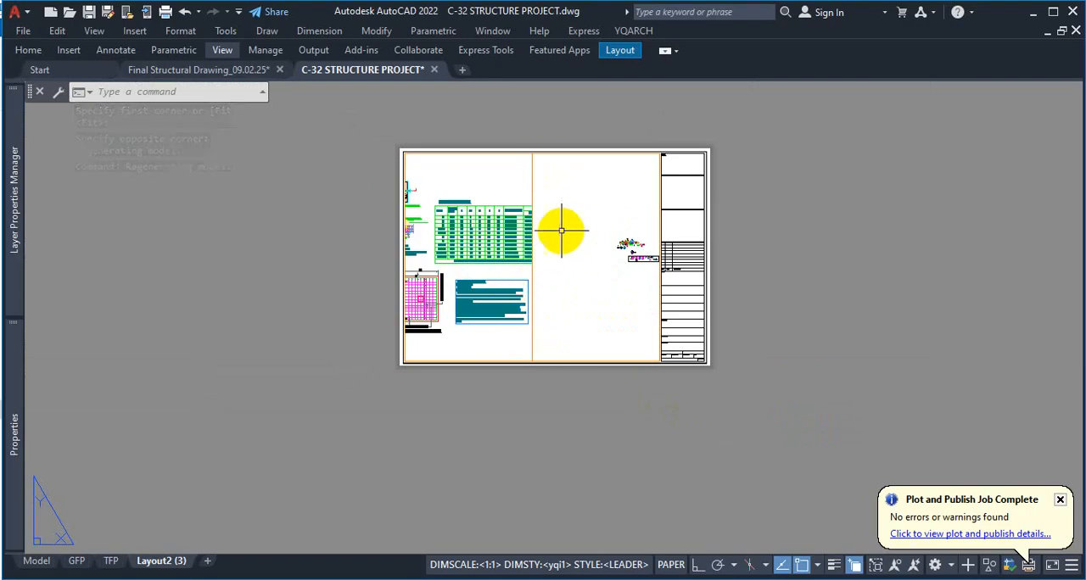
scroll(577, 231, up, 4)
scroll(593, 242, down, 2)
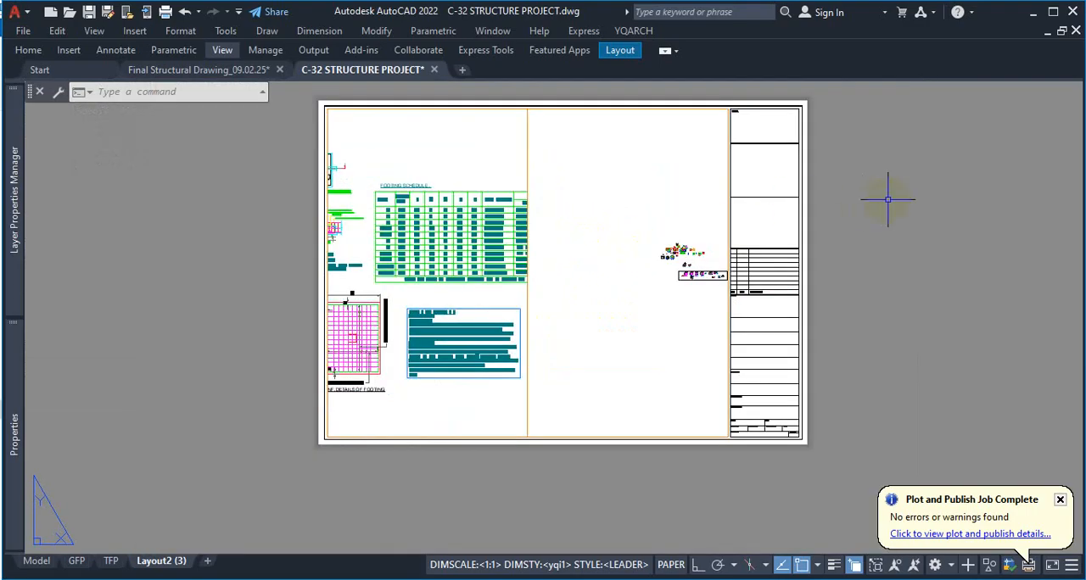
double_click(625, 208)
scroll(644, 239, up, 2)
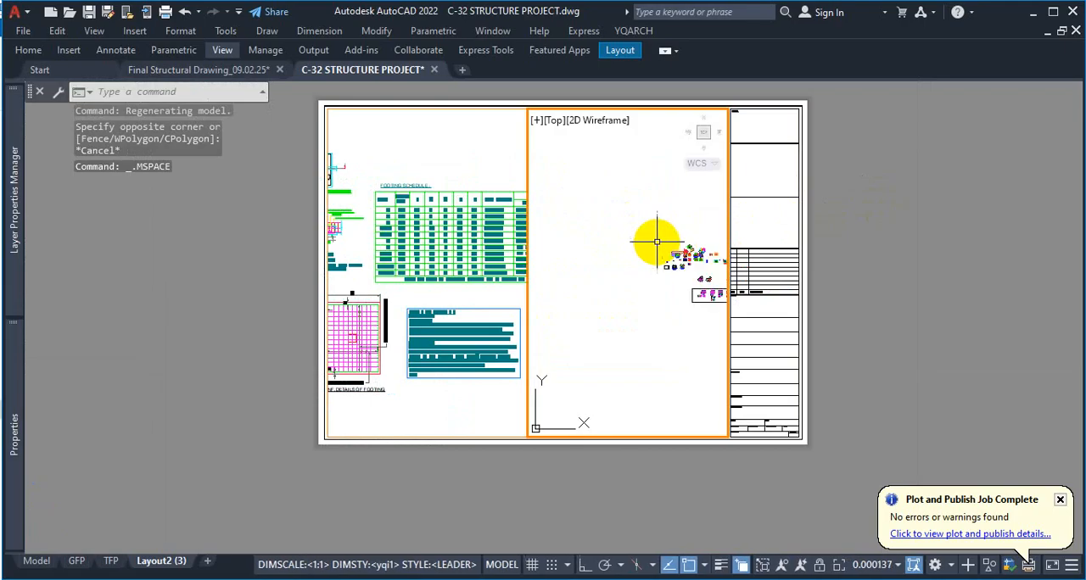
scroll(619, 249, down, 5)
scroll(620, 268, up, 8)
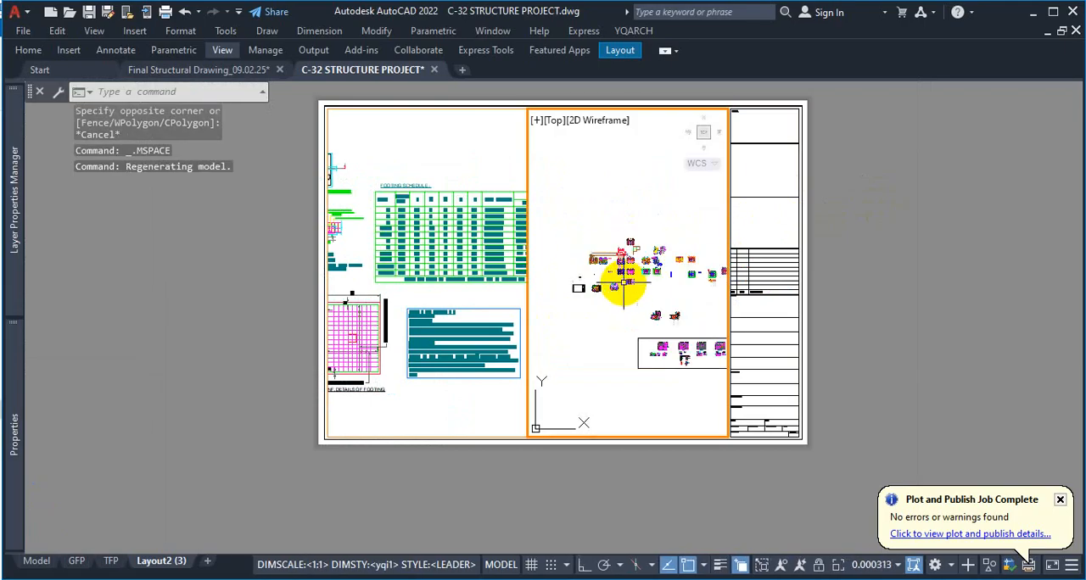
scroll(640, 268, down, 4)
Activate the left viewport, enlarge the footing section and strap footing details in it, and return to paper space
click(463, 164)
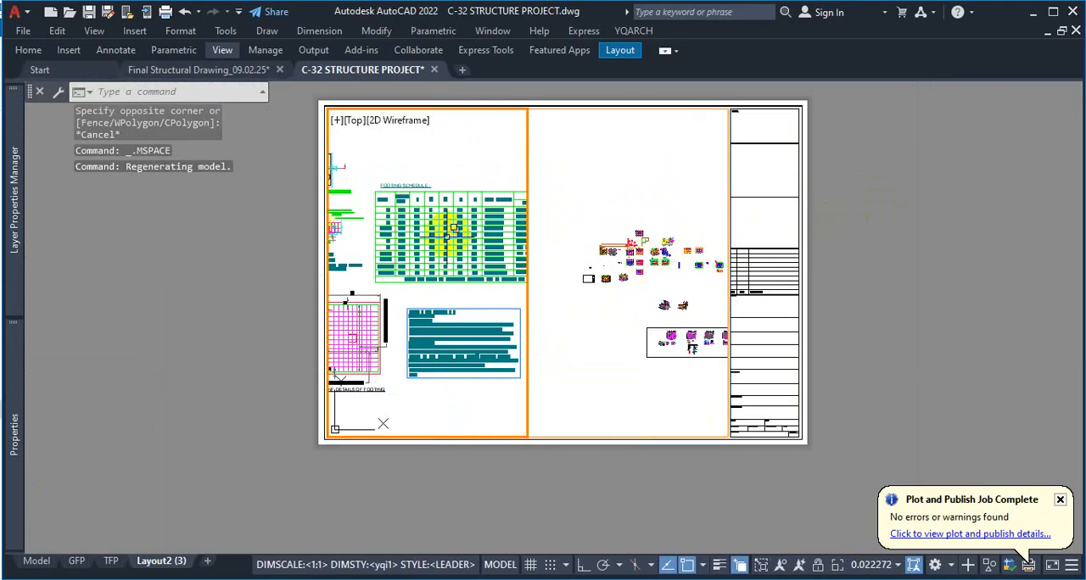
middle_drag(440, 259, 449, 255)
scroll(425, 252, down, 2)
scroll(417, 259, up, 4)
scroll(416, 242, down, 4)
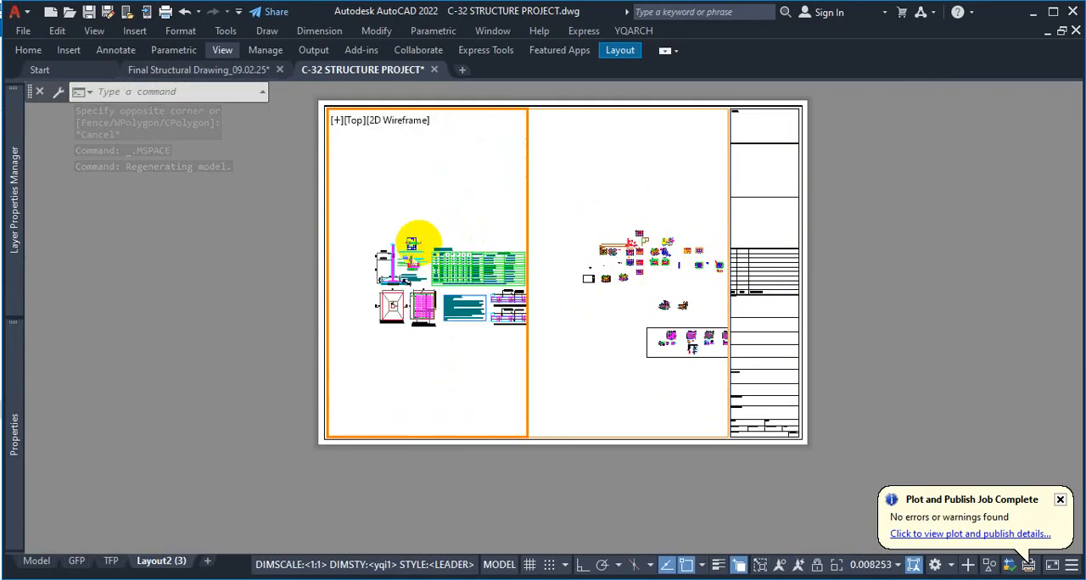
scroll(475, 251, up, 3)
scroll(492, 252, up, 2)
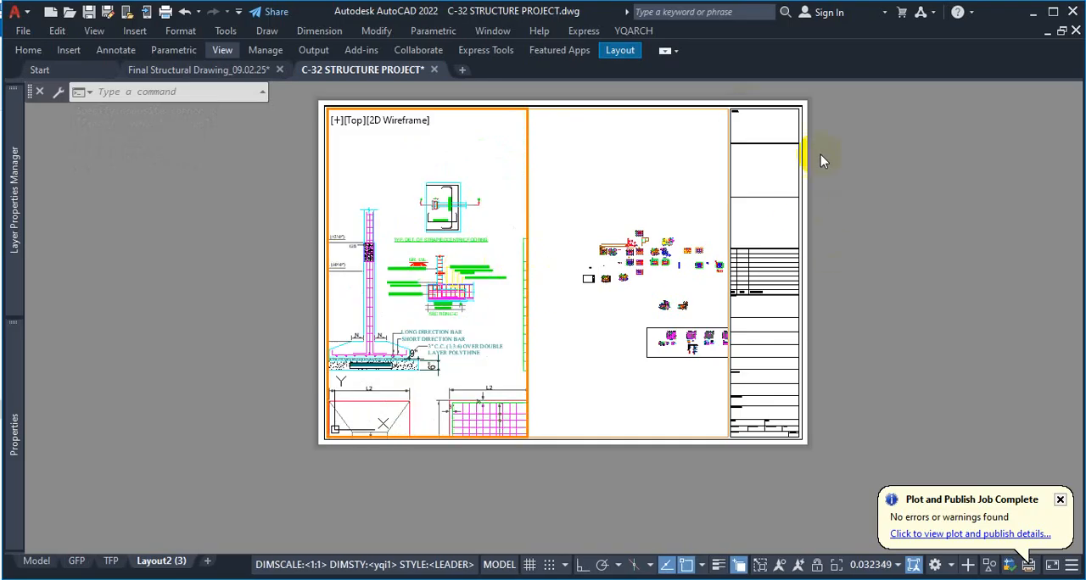
double_click(849, 185)
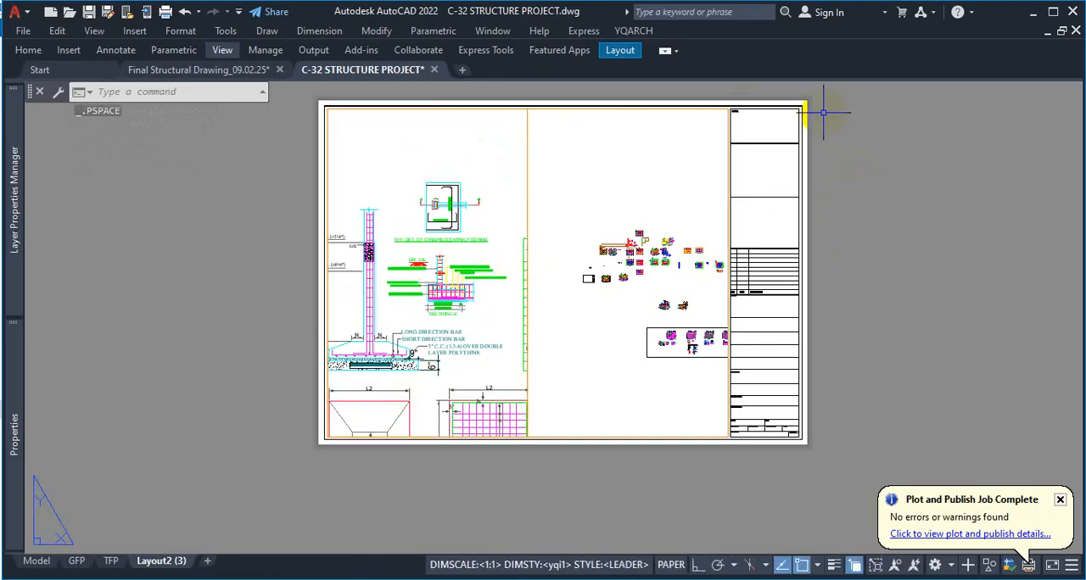
Use Zoom Window in paper space to frame the whole Layout2 (3) sheet
text(z)
key(space)
text(w)
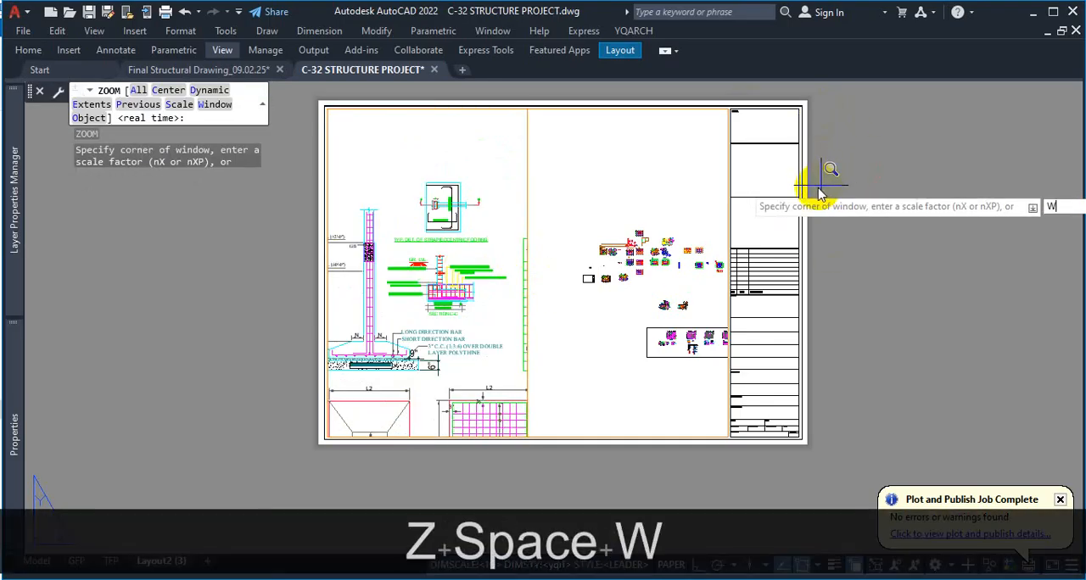
key(Return)
click(303, 94)
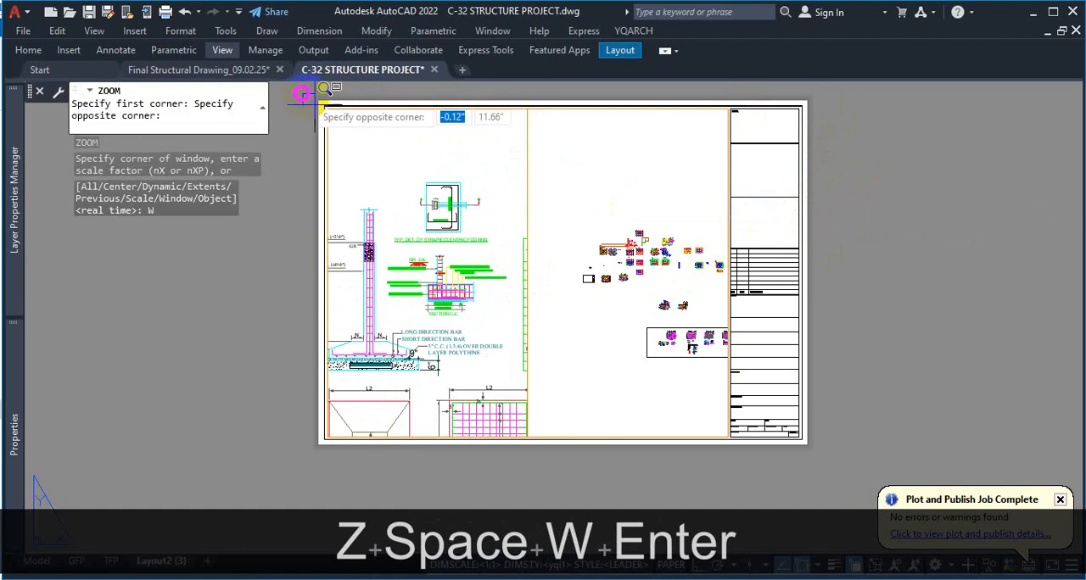
click(829, 453)
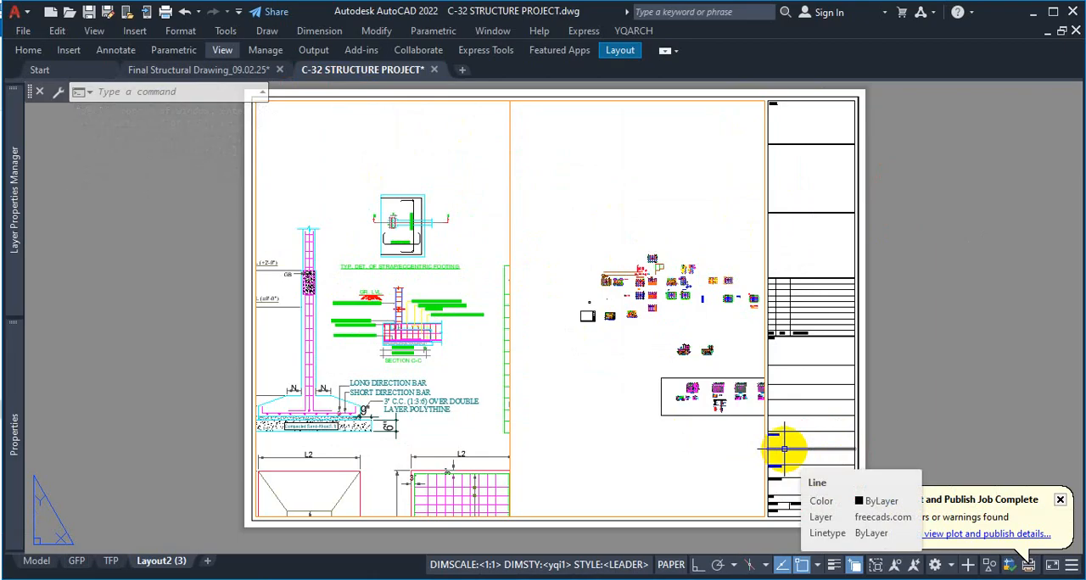
Review the footing details in model space and return to the Layout2 (3) sheet to compare its two viewports
click(37, 560)
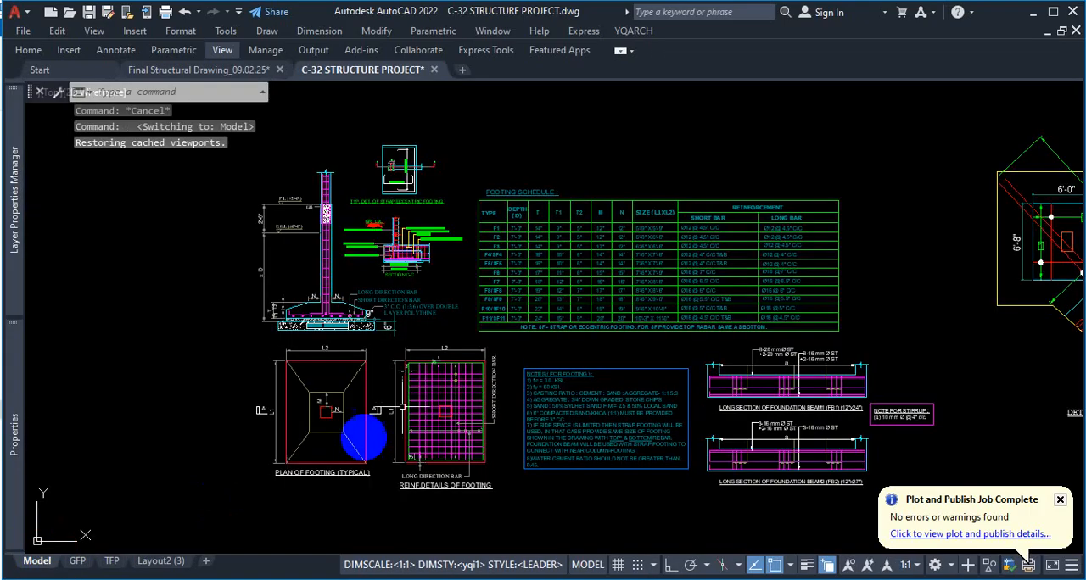
click(159, 560)
scroll(585, 307, down, 8)
scroll(585, 307, up, 6)
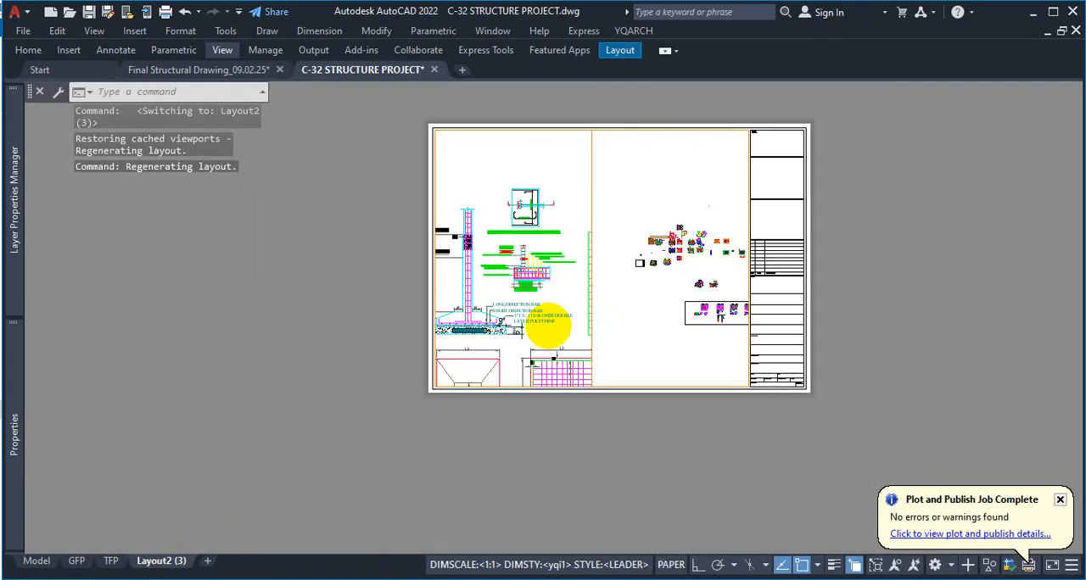
scroll(574, 339, down, 2)
scroll(636, 242, up, 4)
scroll(637, 242, down, 2)
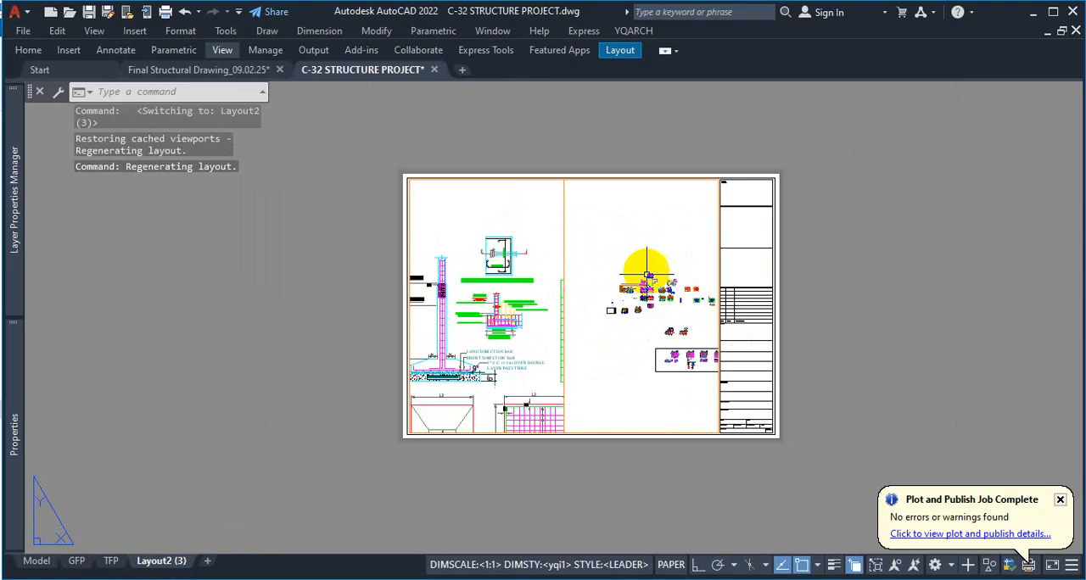
scroll(642, 288, up, 2)
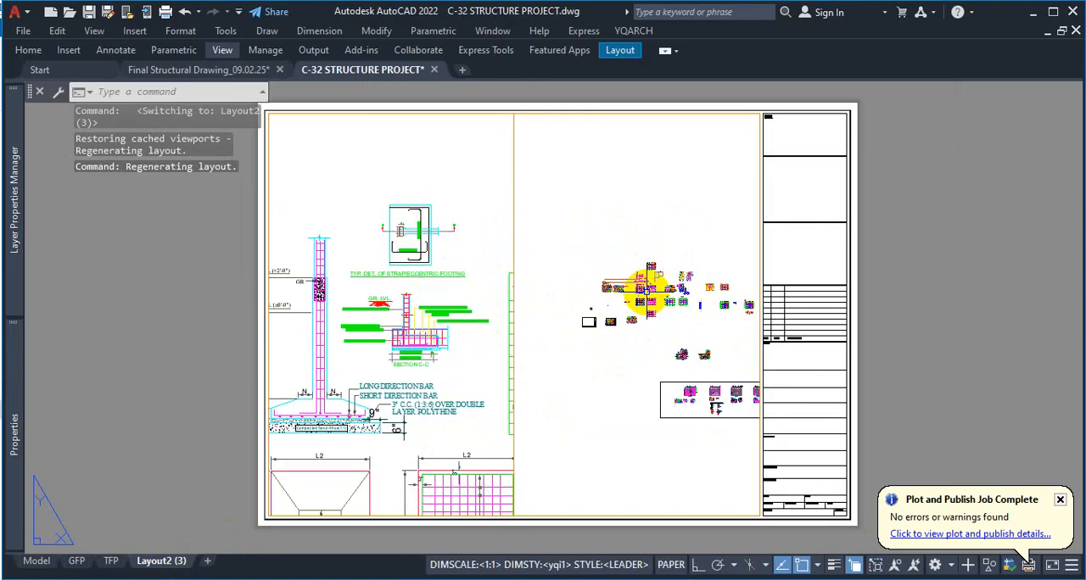
Activate the left viewport and bring the complete footing section, footing plan and reinforcement details into its view
double_click(477, 265)
click(475, 271)
scroll(487, 276, up, 3)
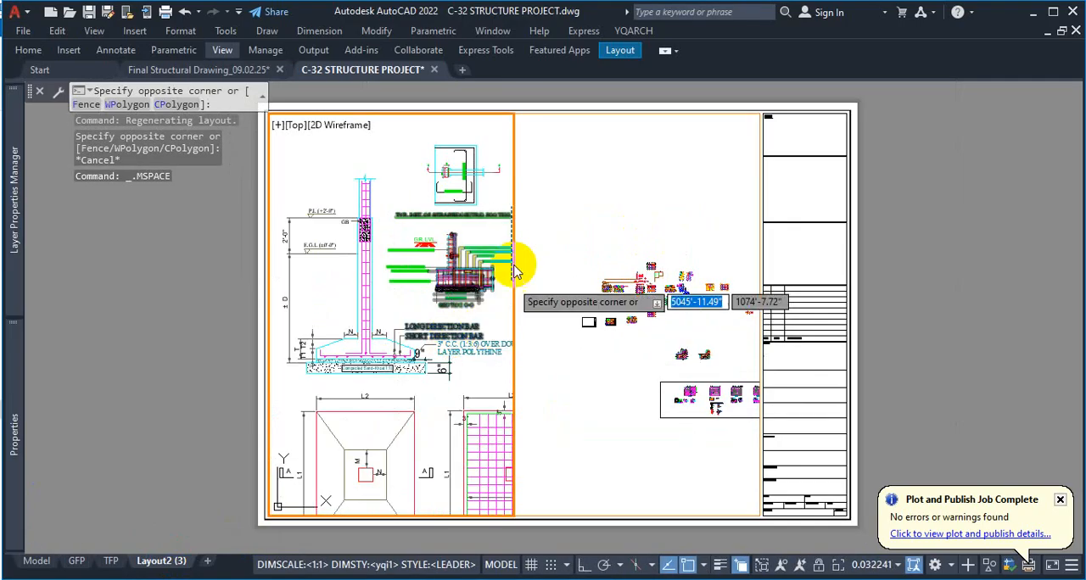
click(507, 189)
scroll(462, 220, down, 4)
scroll(484, 214, up, 4)
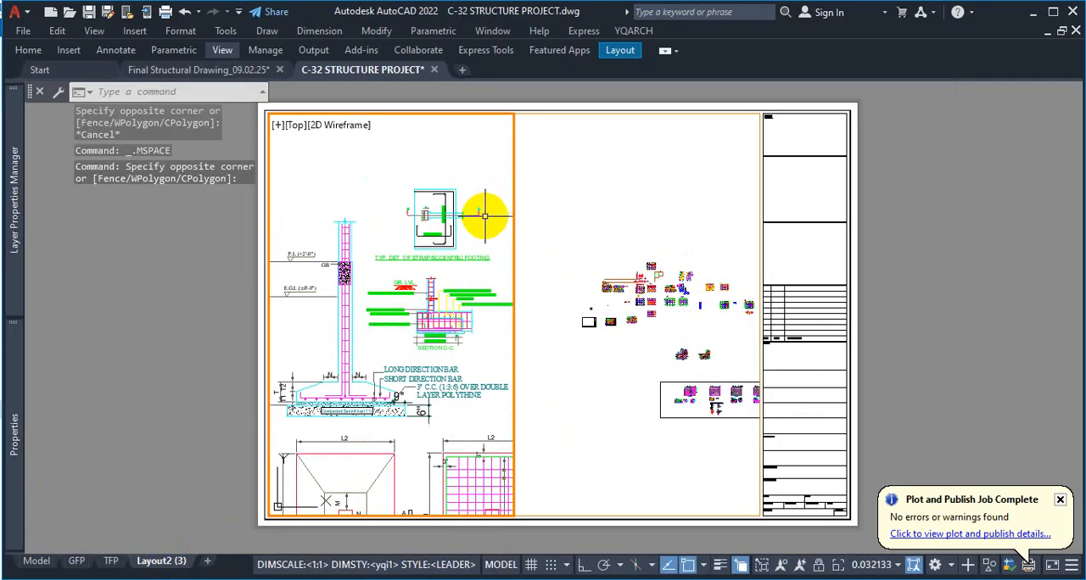
scroll(484, 216, down, 3)
scroll(436, 303, up, 3)
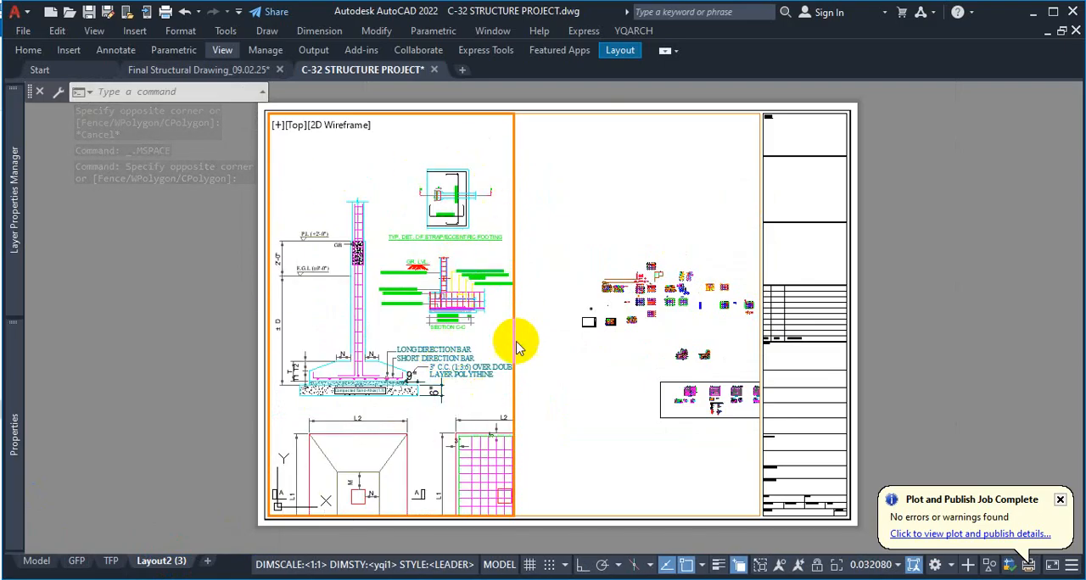
scroll(421, 392, down, 3)
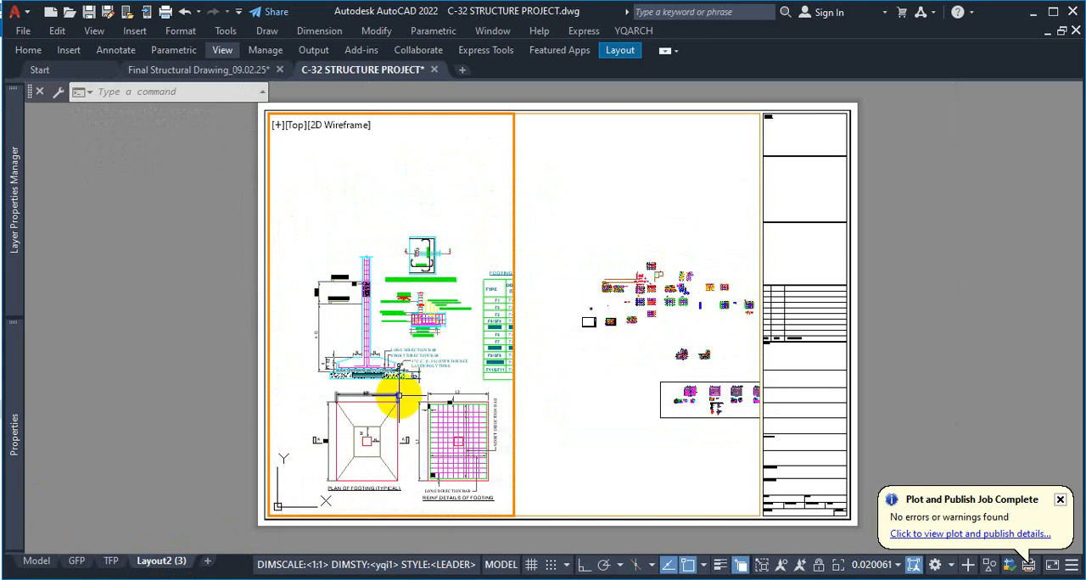
Use Zoom Window in the left viewport around the footing section and strap footing details
text(z)
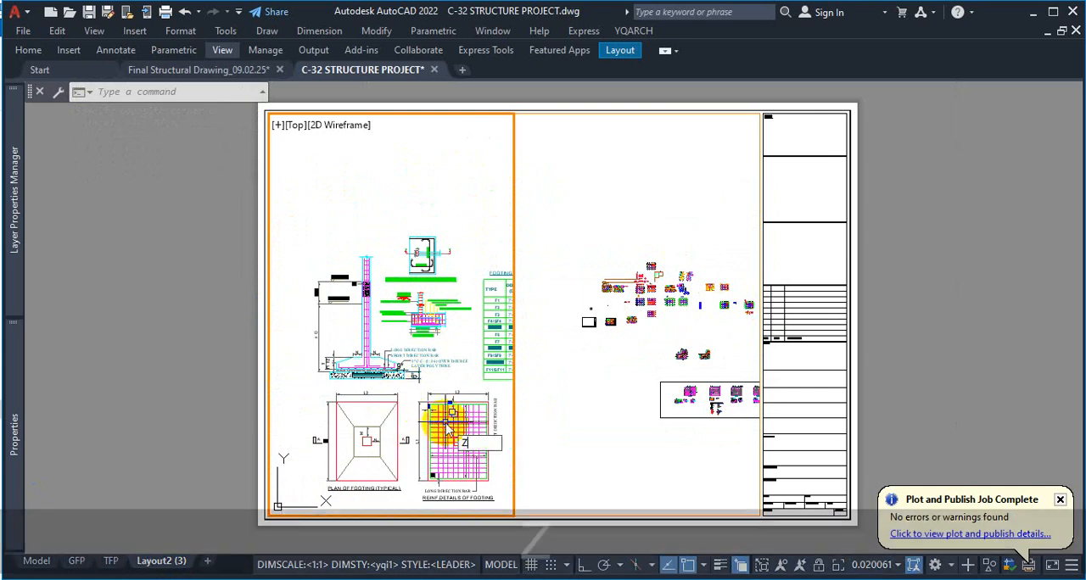
key(Return)
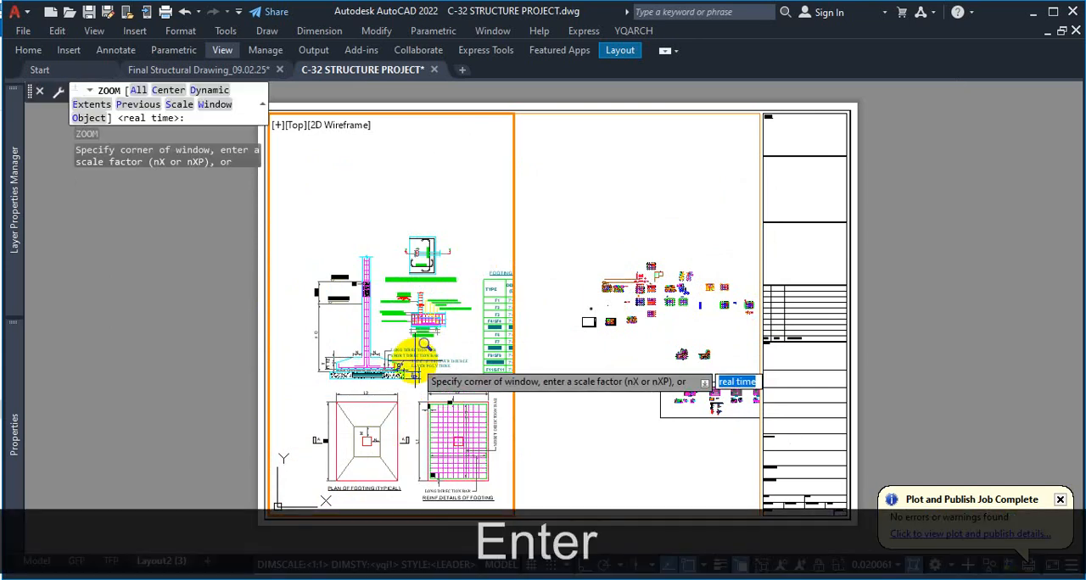
text(w)
key(Return)
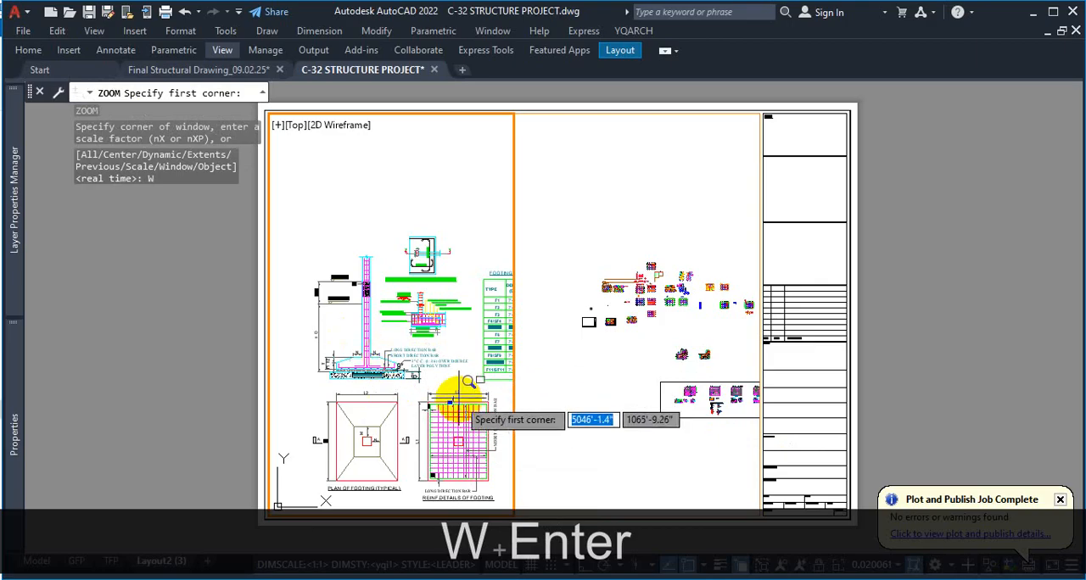
click(314, 384)
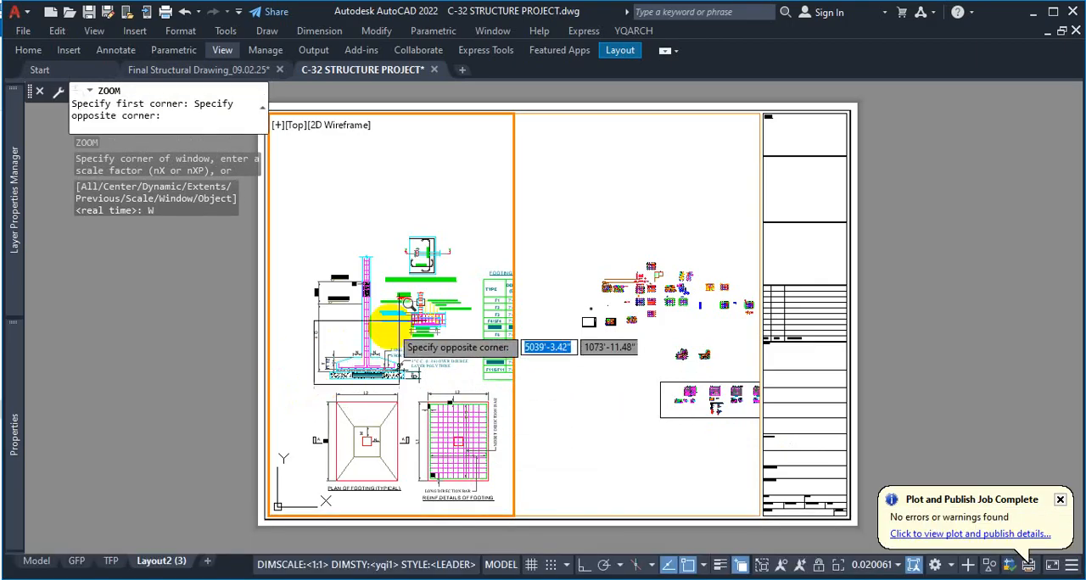
click(471, 223)
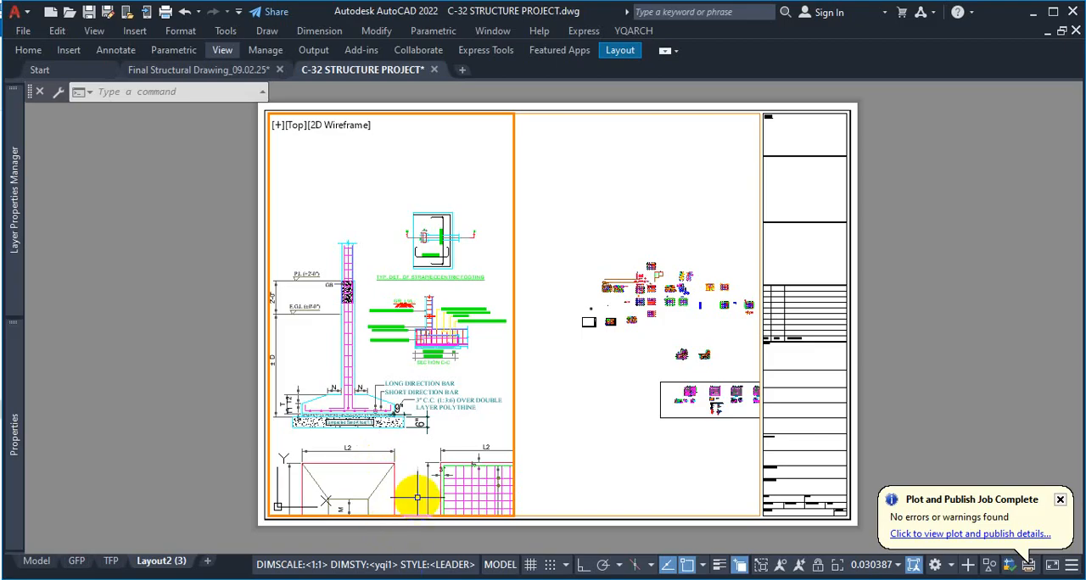
Activate the right viewport and enlarge its view until the footing section and both footing plans fill it
click(604, 355)
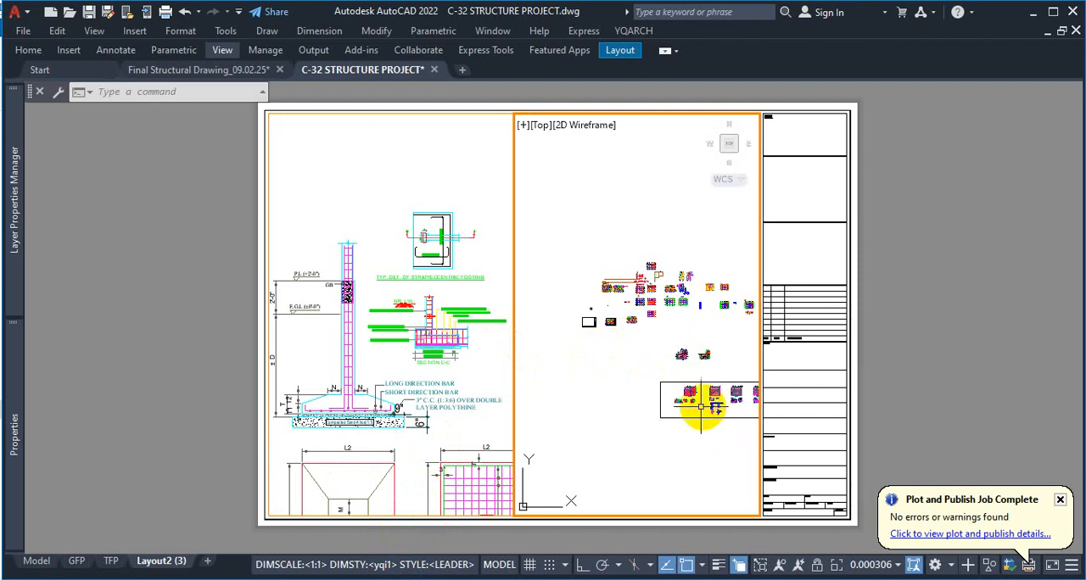
scroll(662, 385, up, 3)
scroll(651, 379, up, 6)
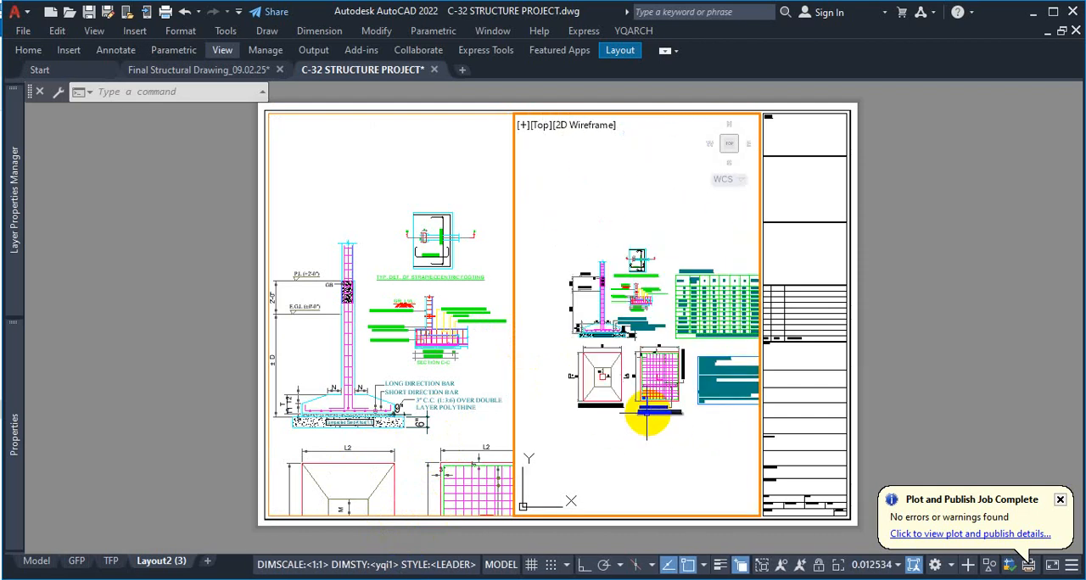
scroll(629, 431, up, 2)
scroll(637, 429, down, 2)
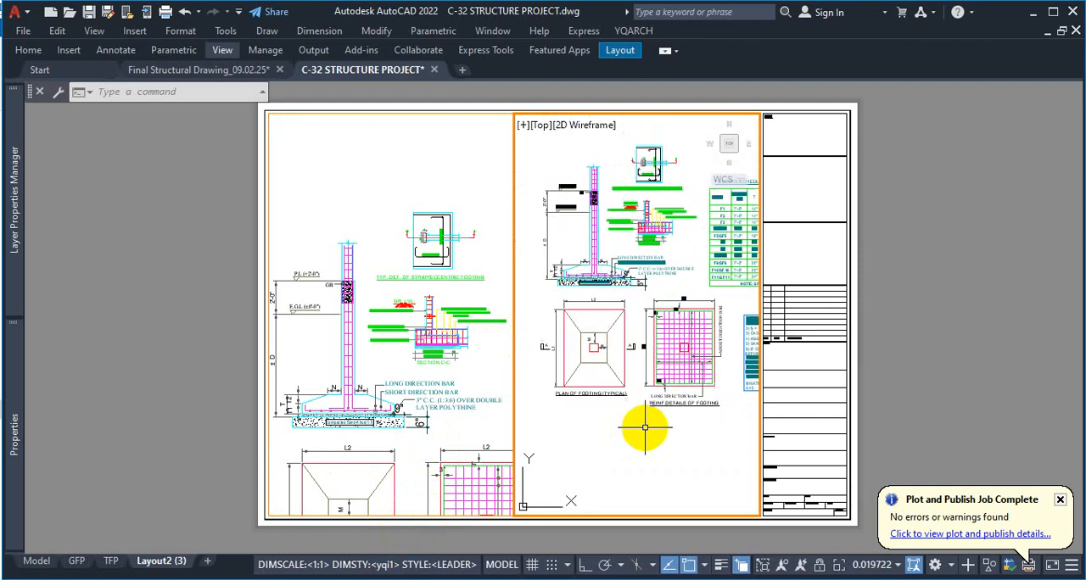
Use Zoom Window in the right viewport around the typical footing plan and the footing reinforcement details
text(z)
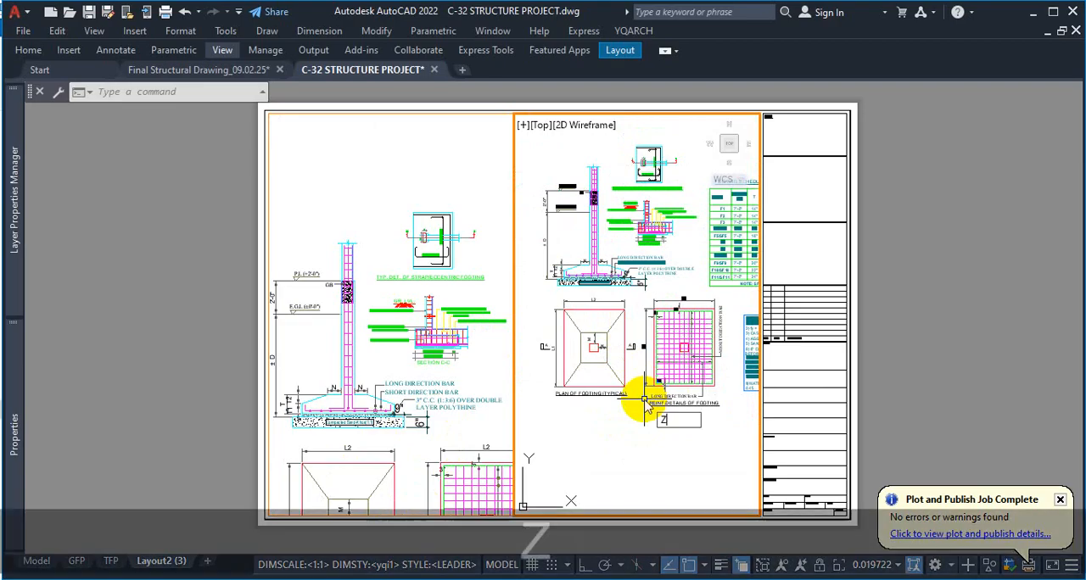
key(Return)
text(w)
key(Return)
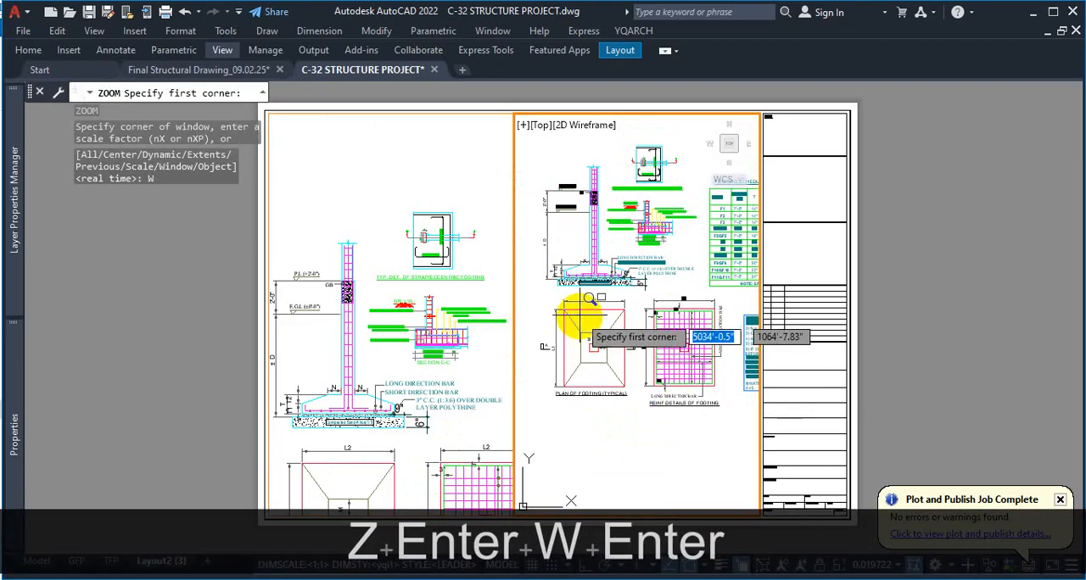
click(531, 293)
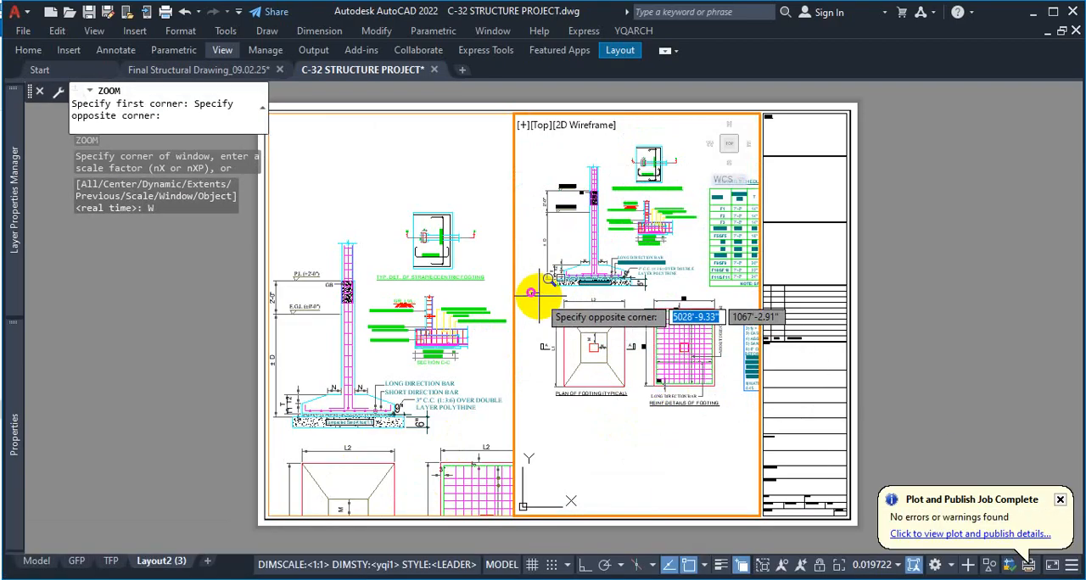
click(730, 424)
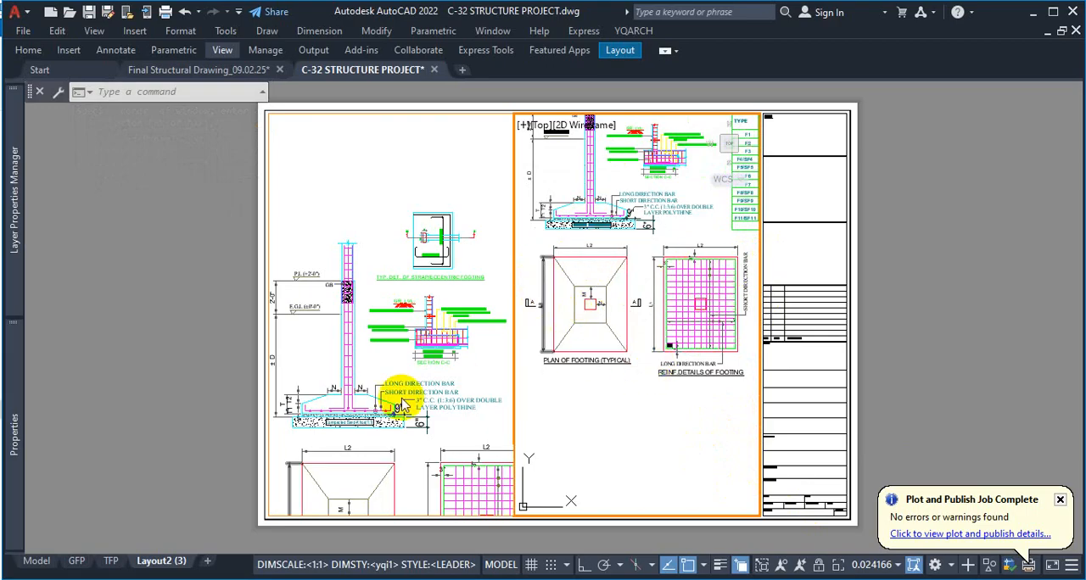
Pan the footing plans in the right viewport and the footing section in the left one, leaving the right viewport active
mouse_move(373, 352)
middle_down()
mouse_move(381, 322)
mouse_move(381, 371)
middle_up()
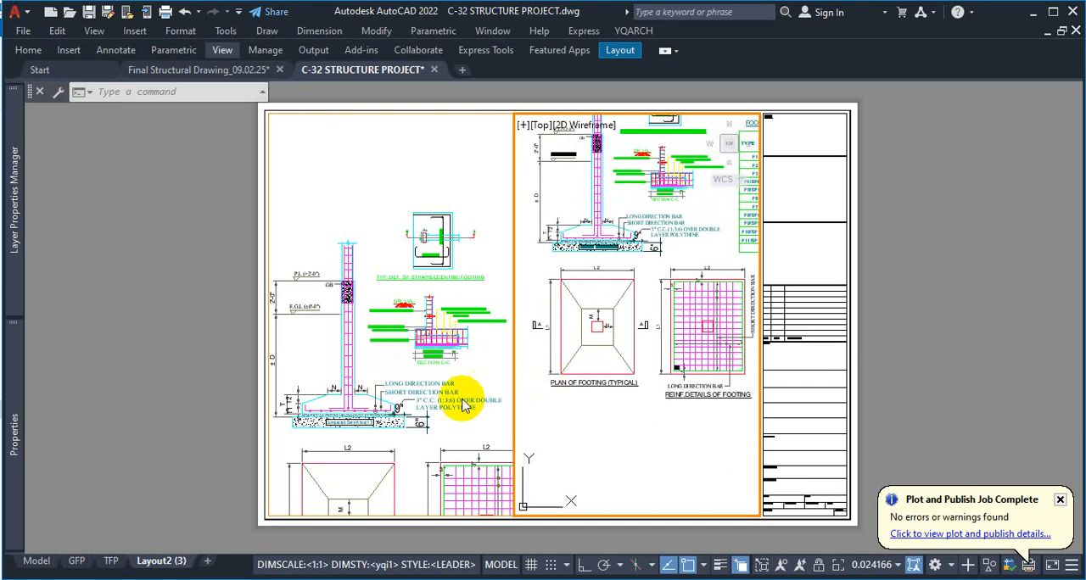
click(381, 354)
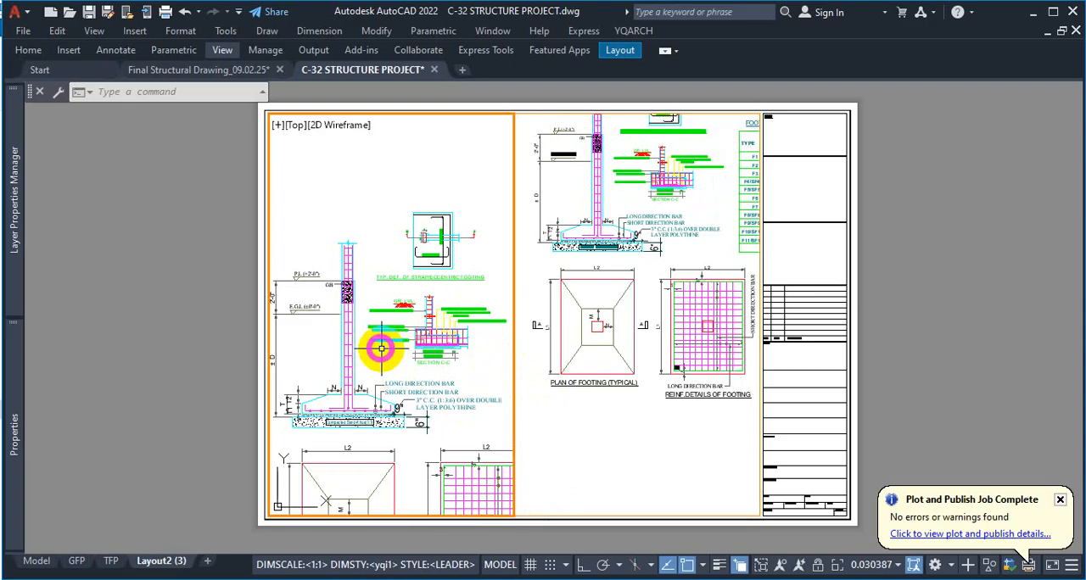
middle_drag(382, 347, 385, 318)
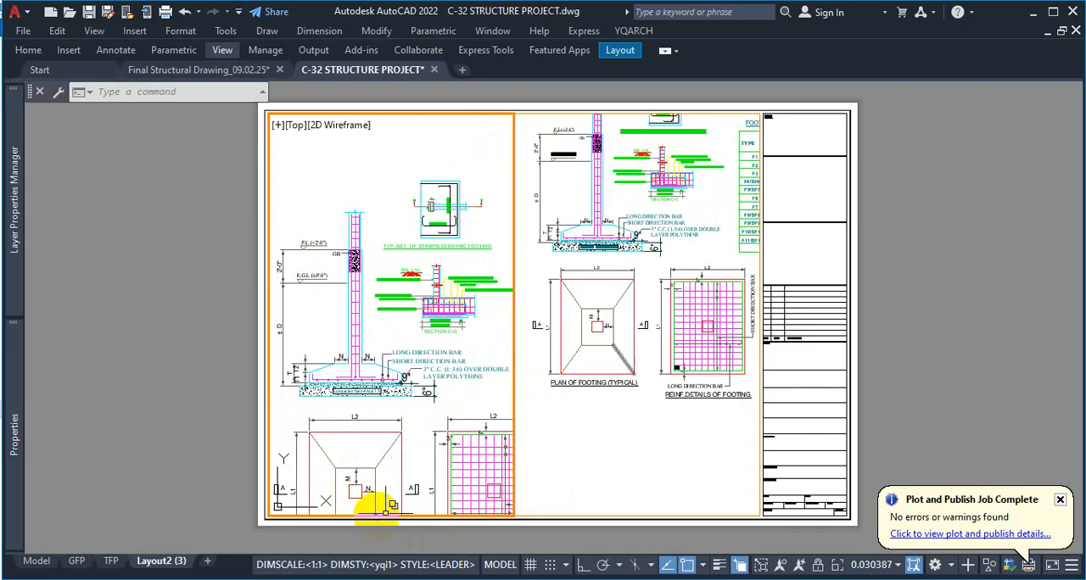
click(517, 374)
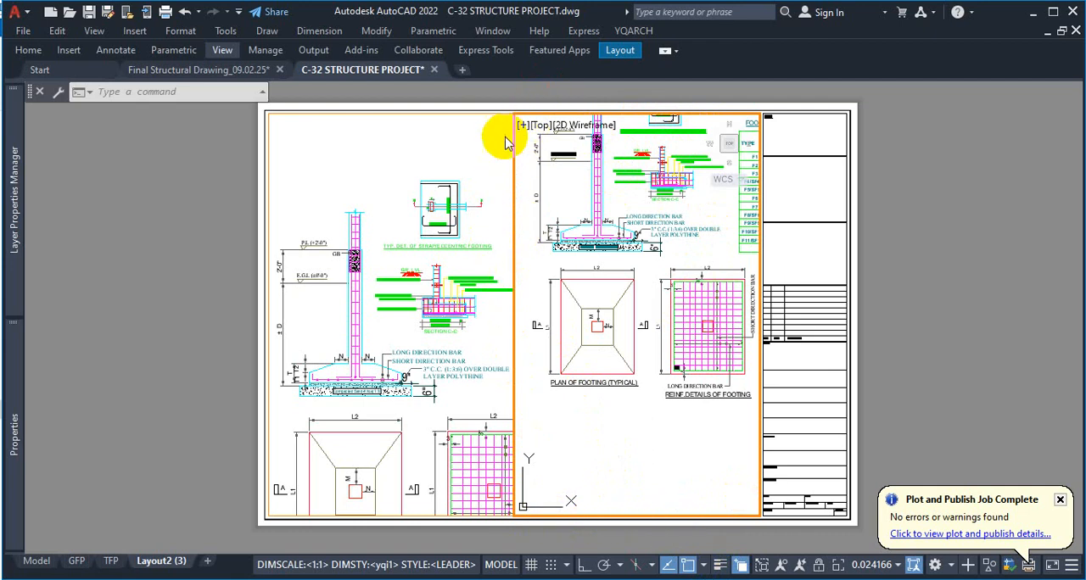
Create a copy of the TFP layout and place it before the GFP layout
click(759, 220)
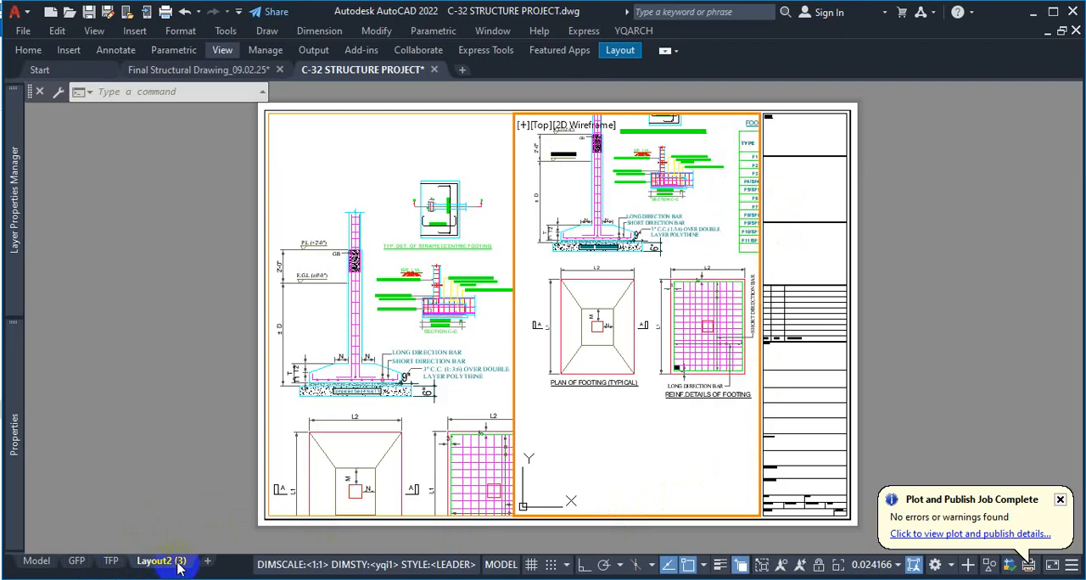
click(108, 563)
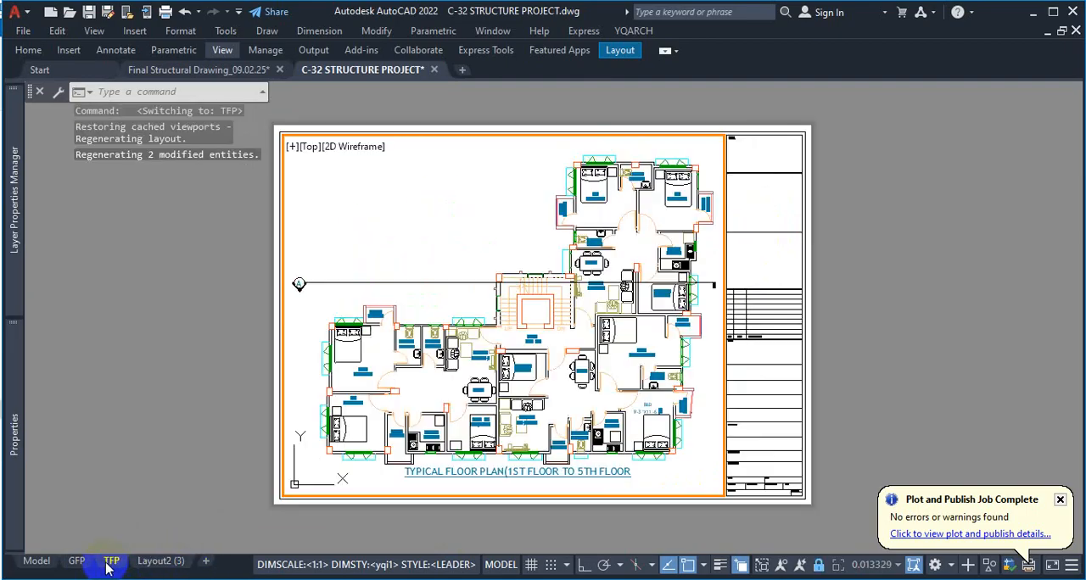
right_click(107, 564)
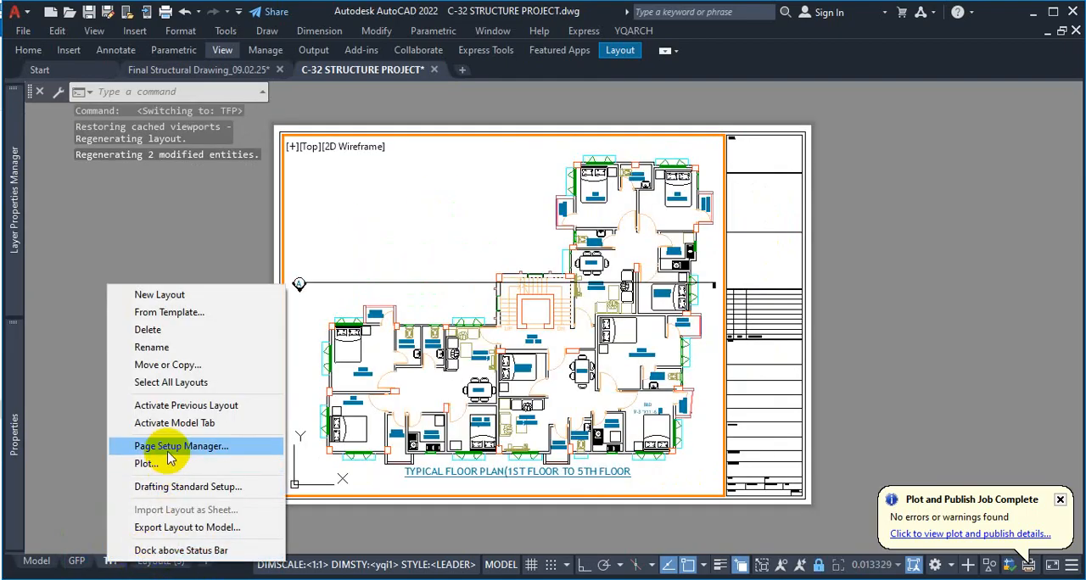
click(174, 366)
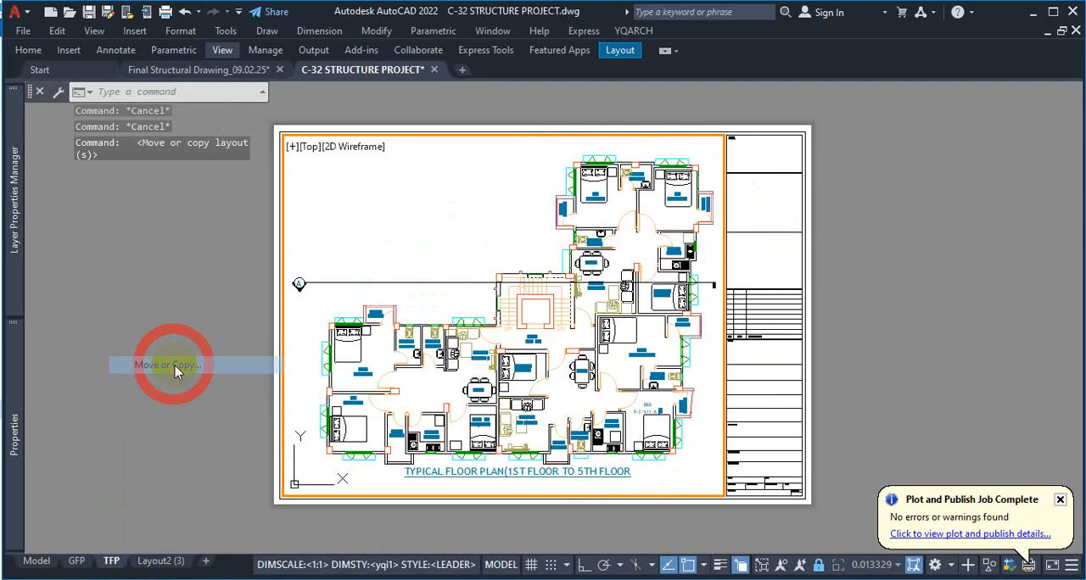
click(473, 367)
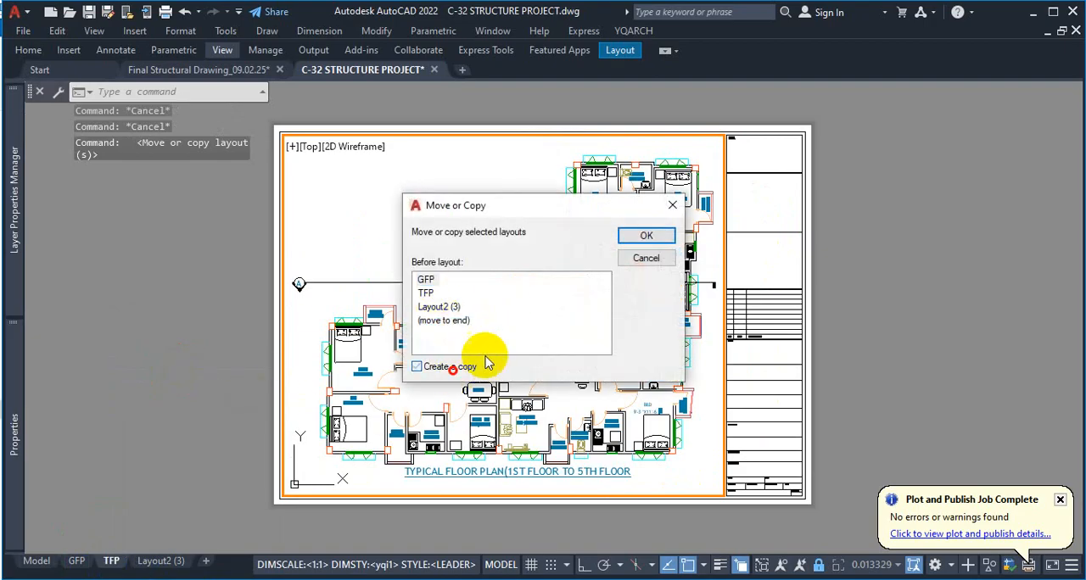
click(643, 245)
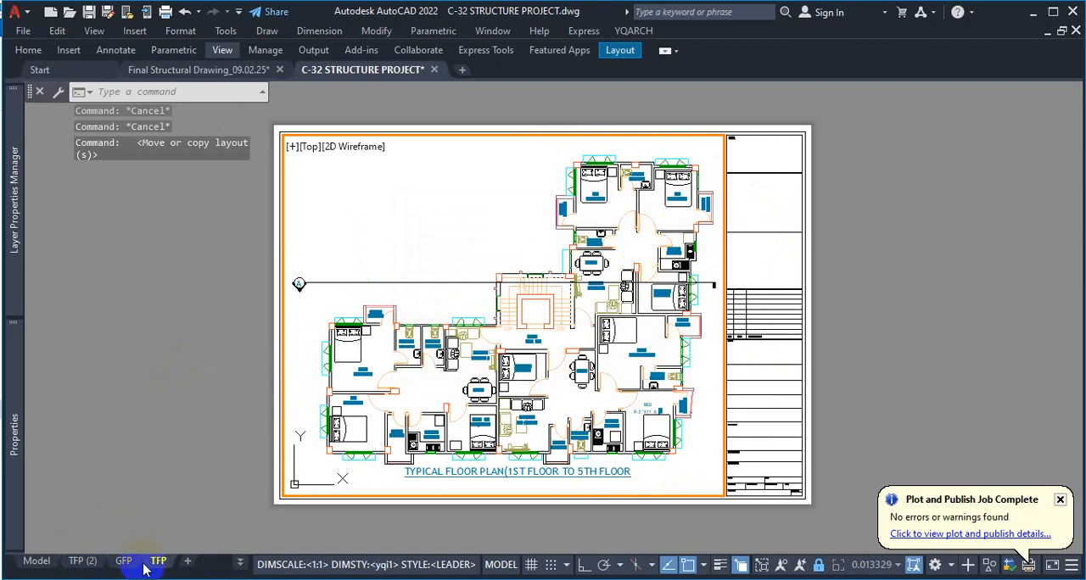
Open the TFP (2) layout and erase the viewport showing the typical floor plan
click(83, 561)
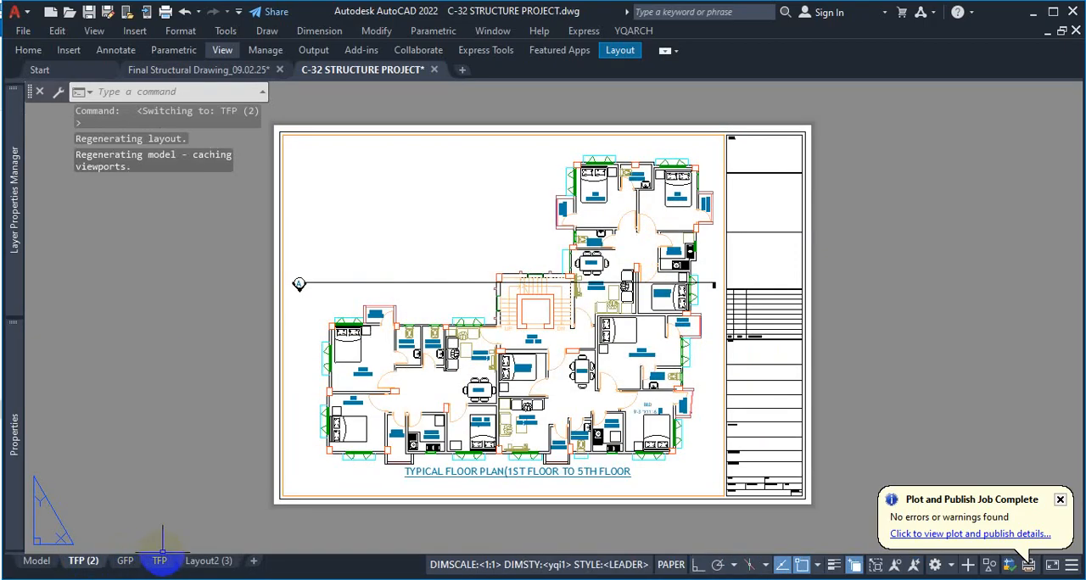
scroll(730, 129, up, 5)
click(734, 127)
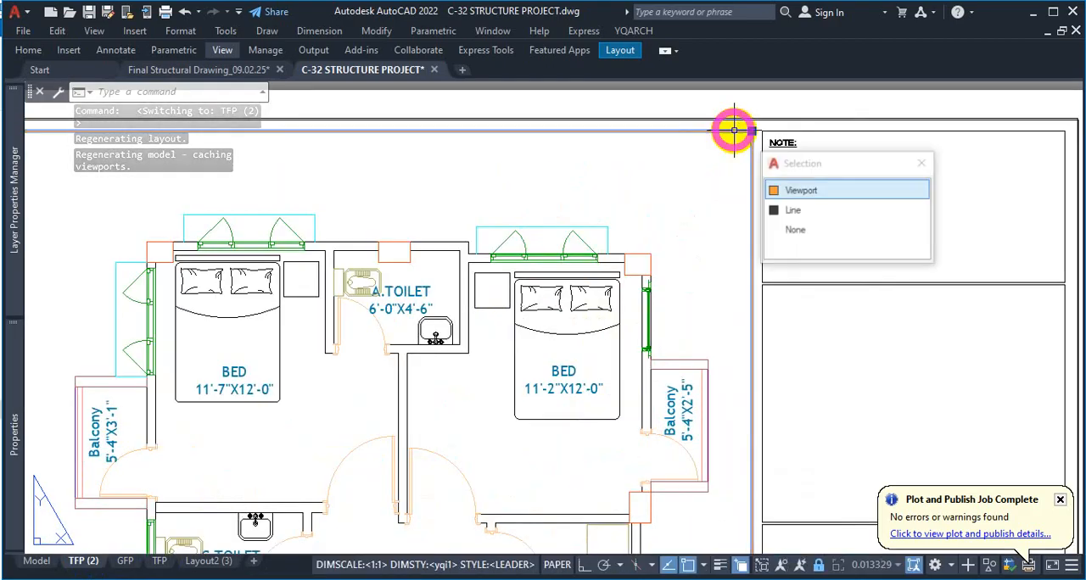
click(791, 190)
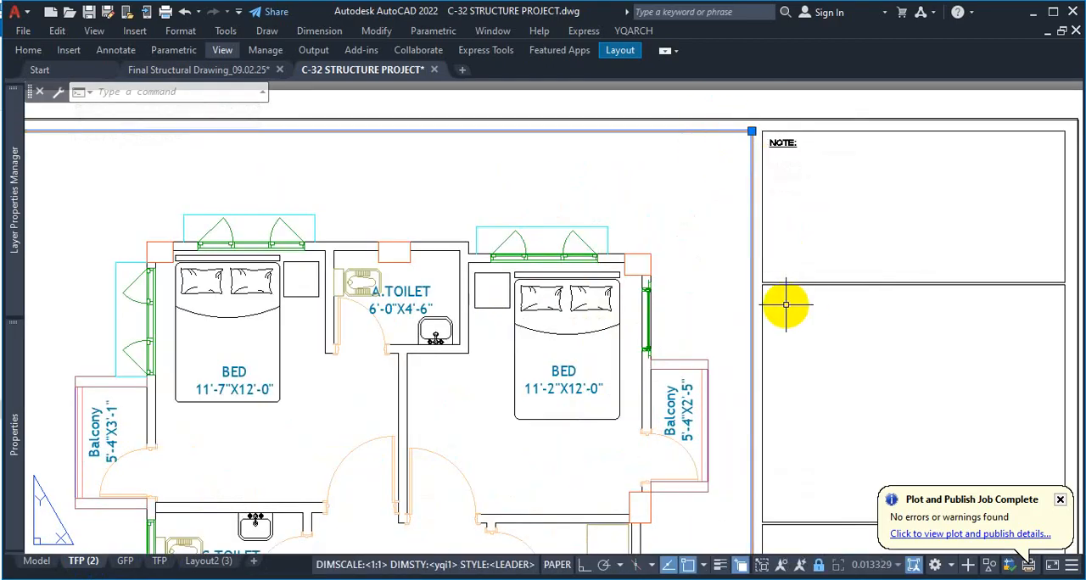
key(Delete)
scroll(721, 305, down, 6)
scroll(627, 279, up, 2)
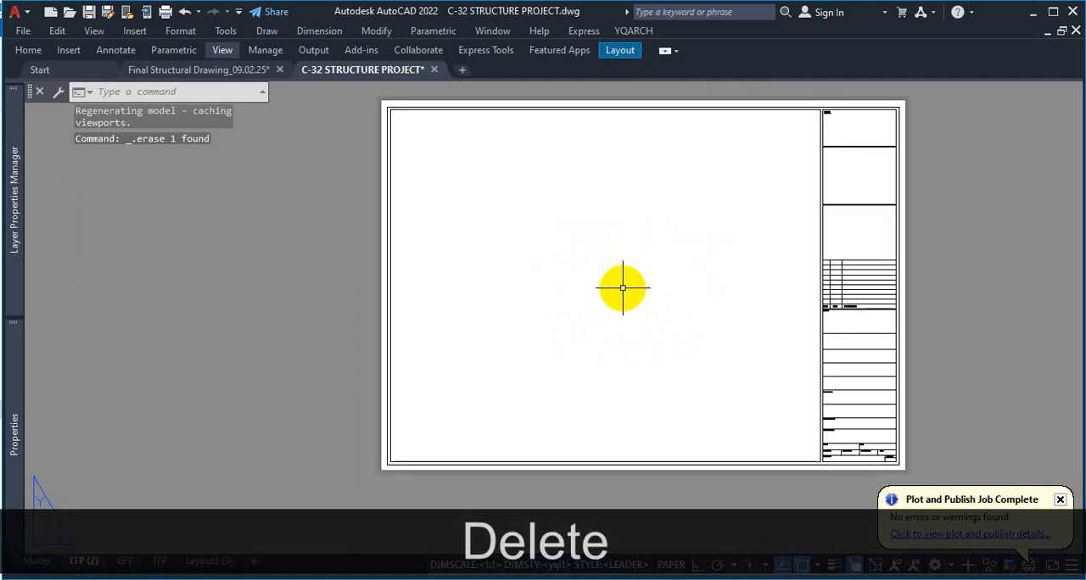
Draw two side-by-side viewports on the empty TFP (2) sheet with MVIEW, each about 5.5 by 6 inches
text(MV)
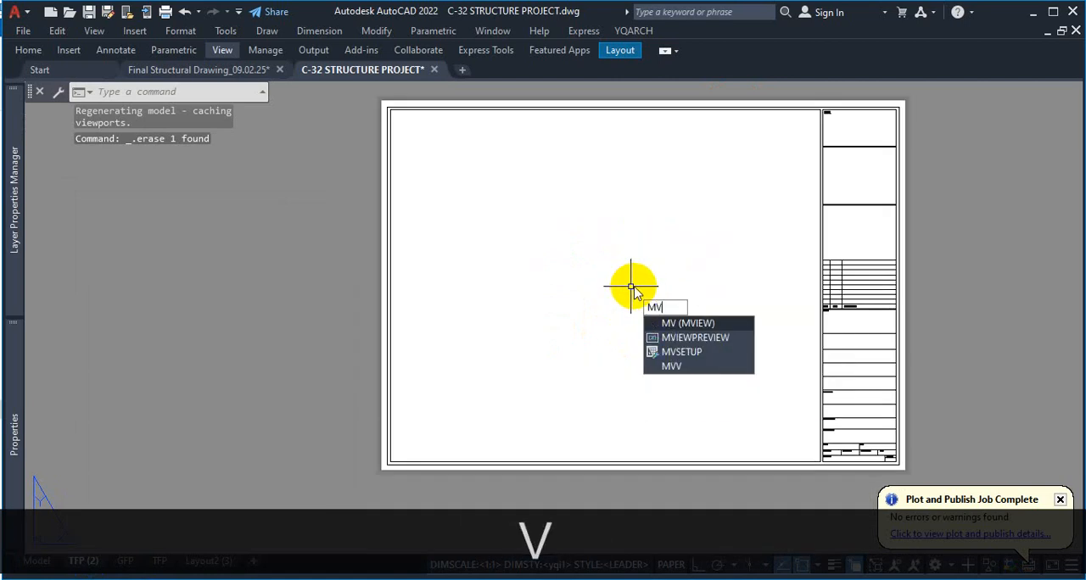
key(Return)
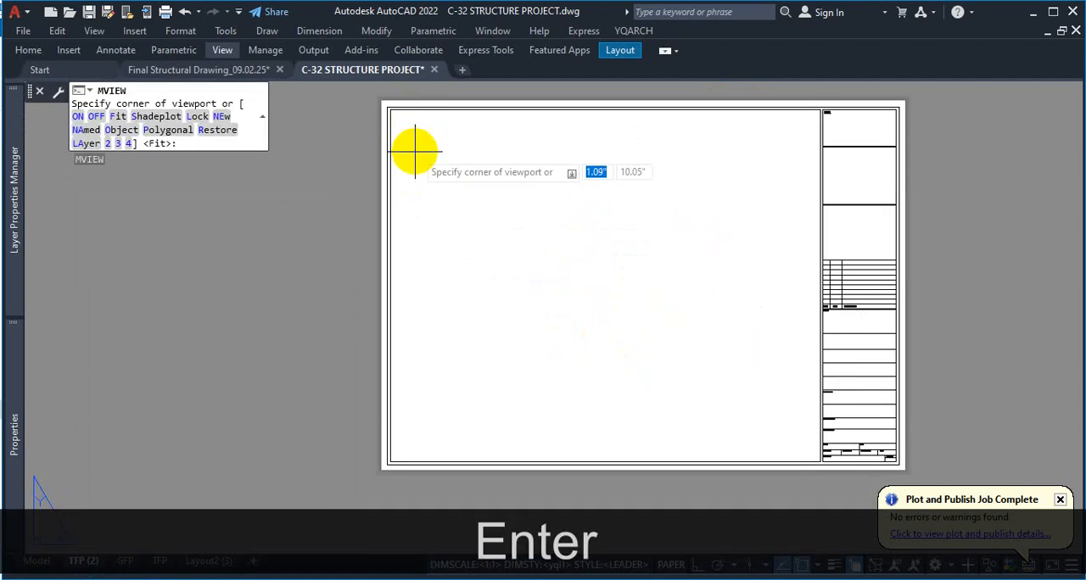
click(416, 179)
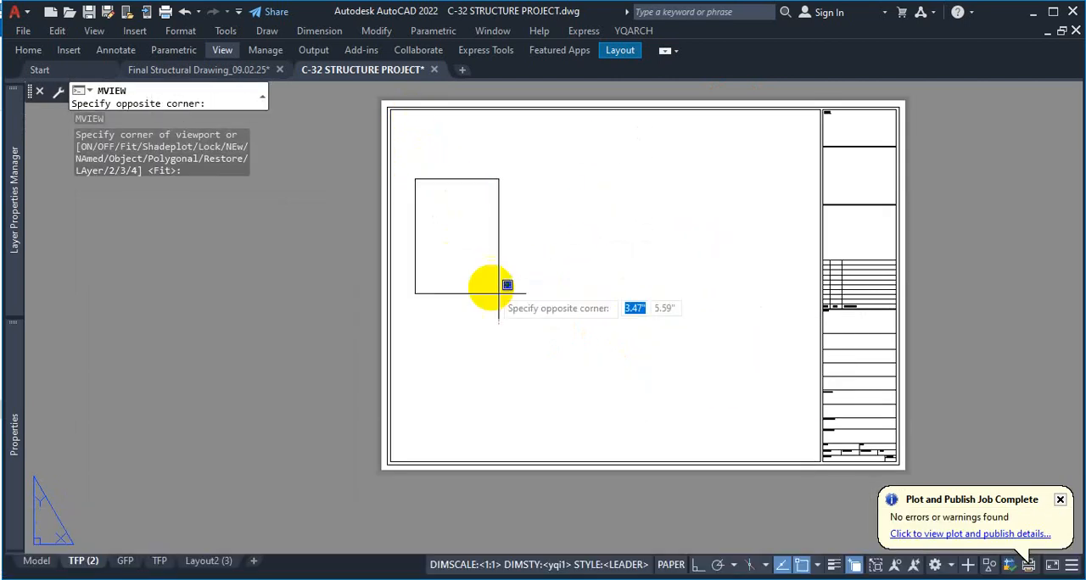
click(594, 366)
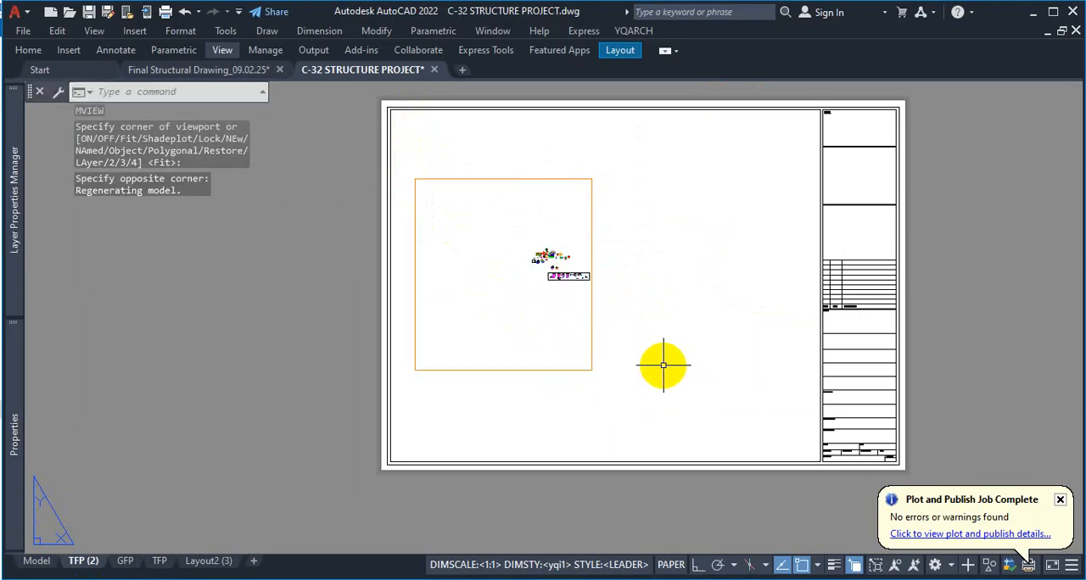
text(MV)
key(space)
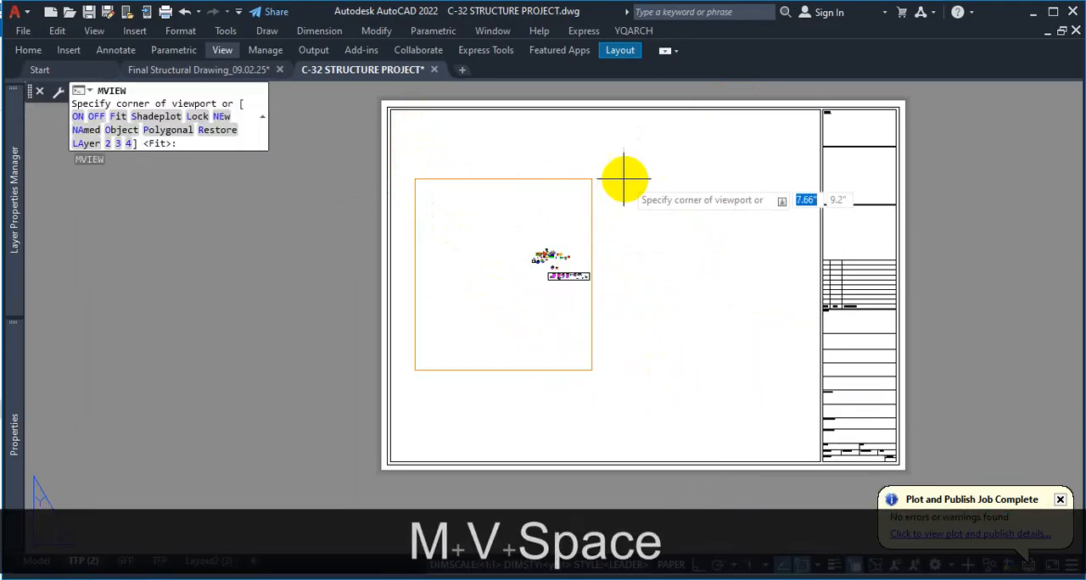
click(623, 179)
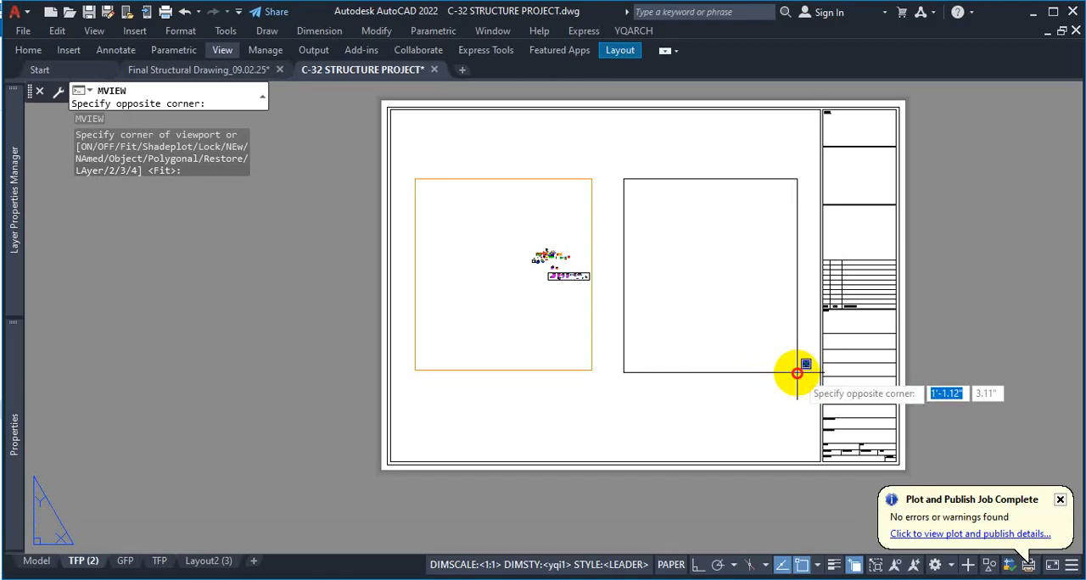
click(797, 372)
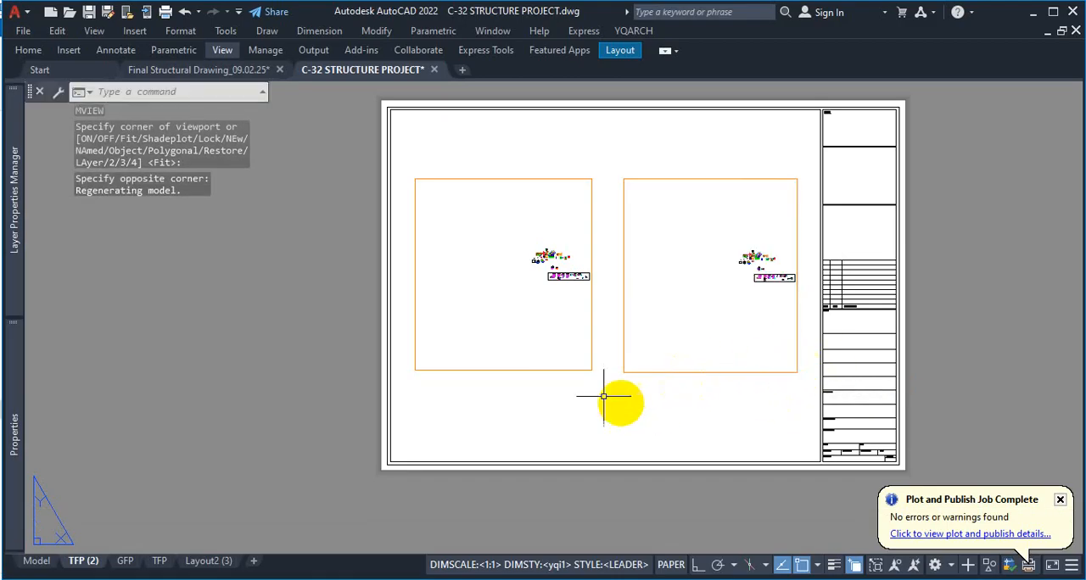
click(533, 369)
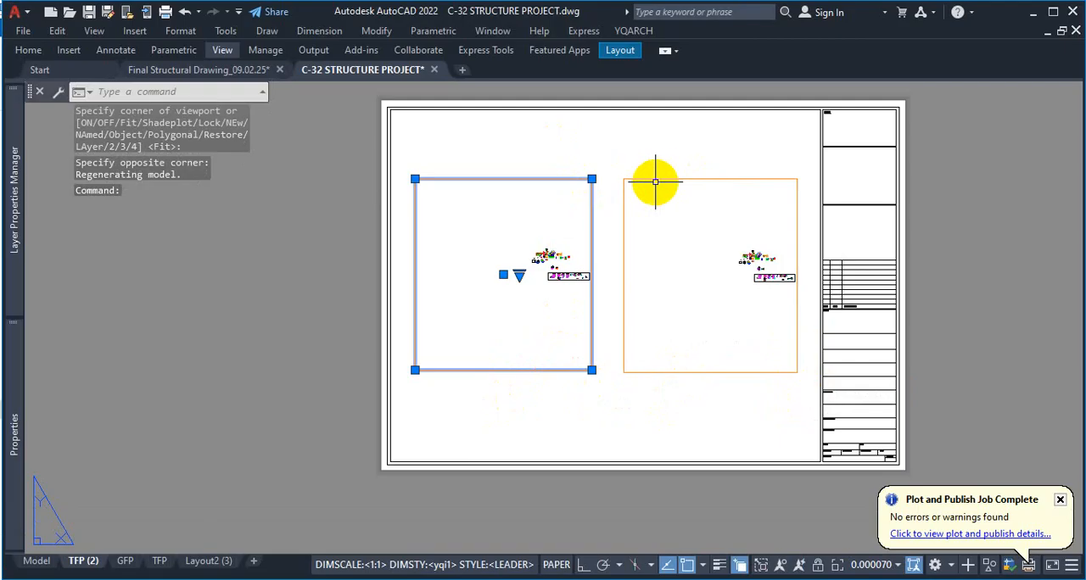
Switch to the Layout2 (3) layout and return from the active viewport to paper space
click(226, 557)
key(Escape)
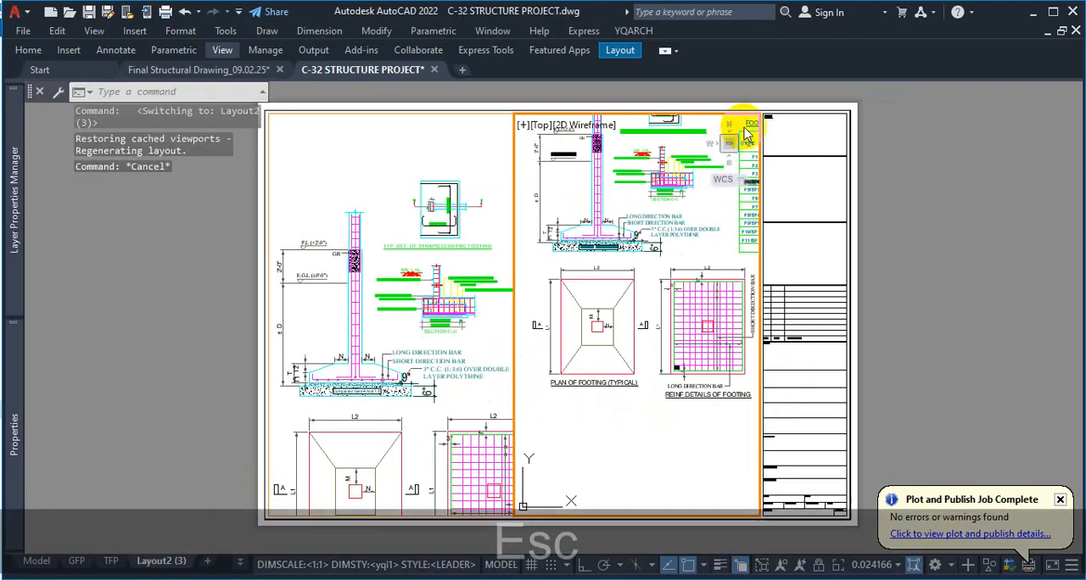
click(750, 119)
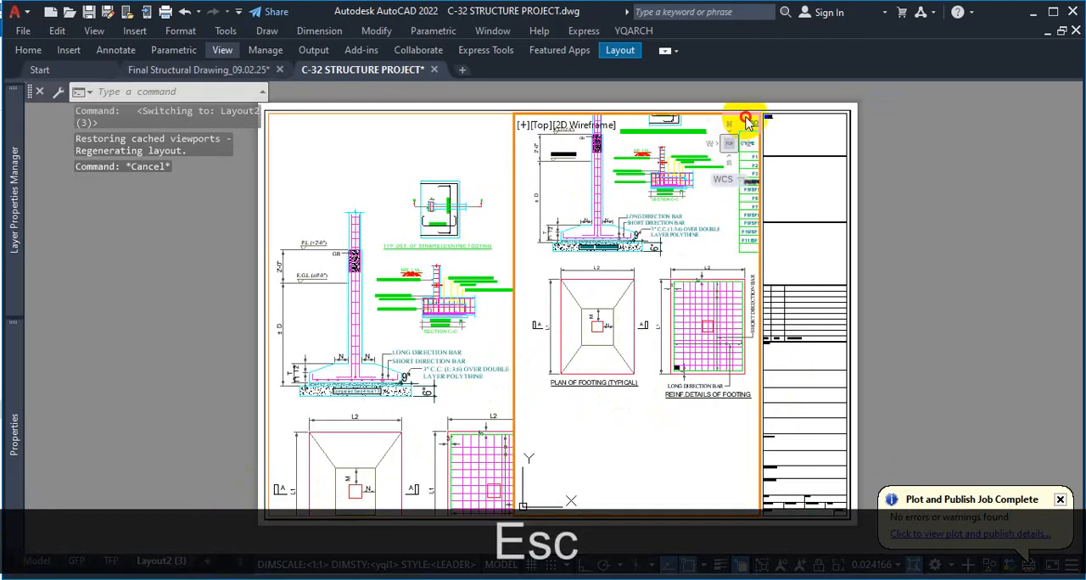
double_click(914, 163)
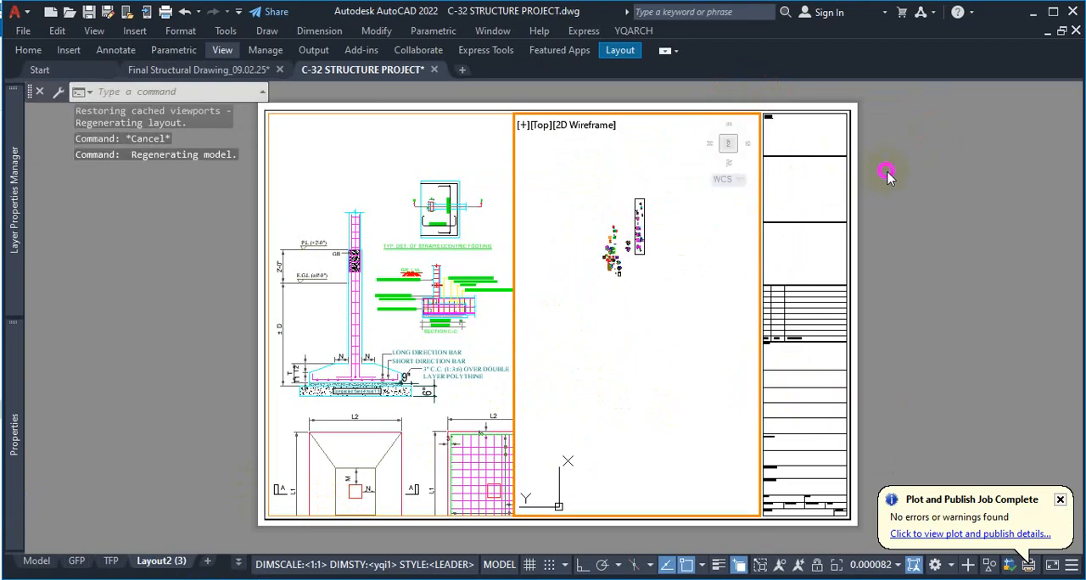
double_click(886, 173)
Shrink the right viewport by stretching its lower-right corner upward and slightly inward, away from the title block
click(747, 112)
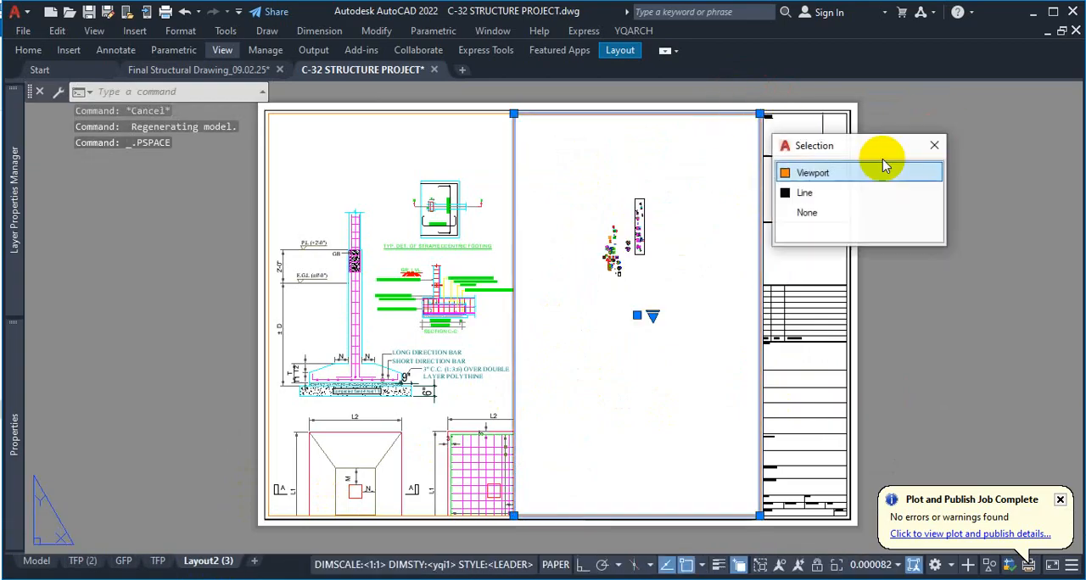
click(935, 149)
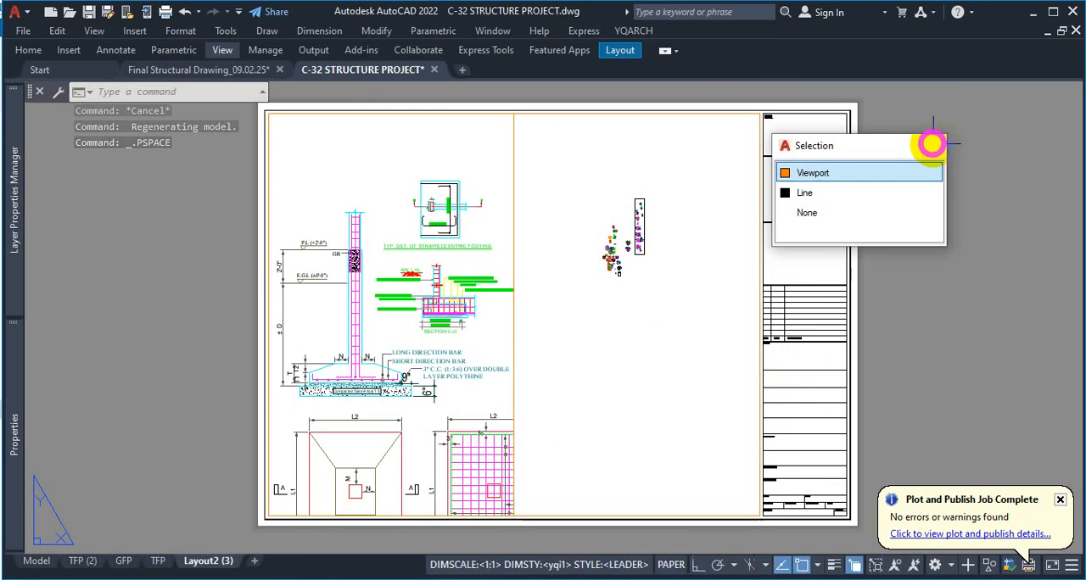
click(750, 116)
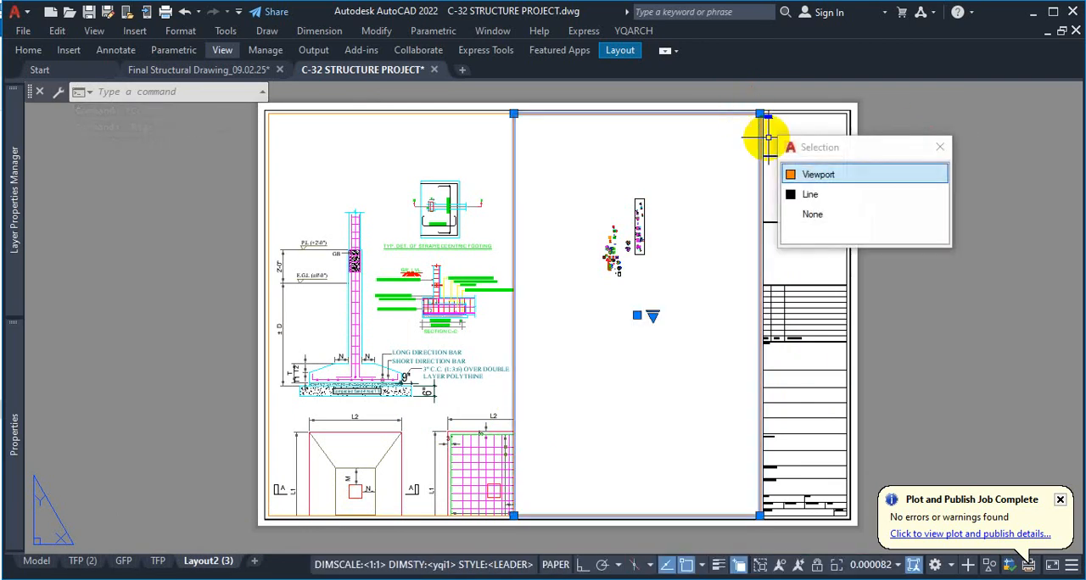
click(833, 176)
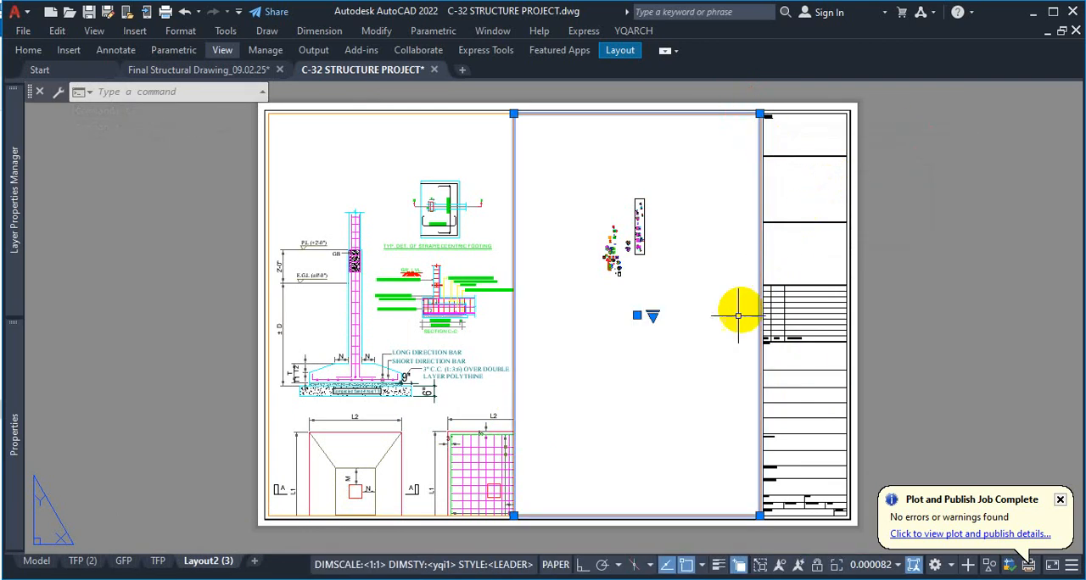
click(748, 518)
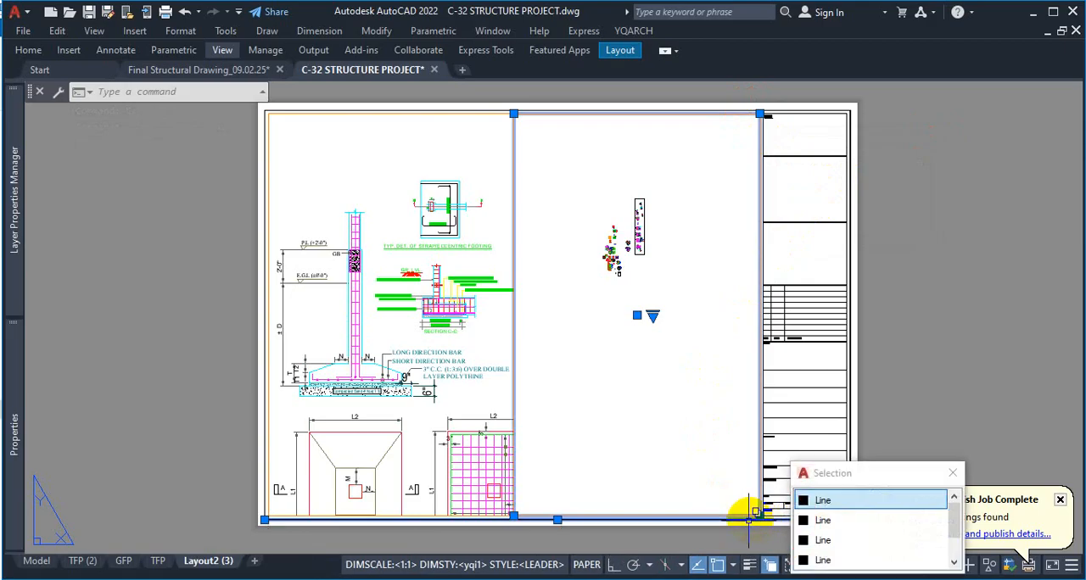
click(759, 515)
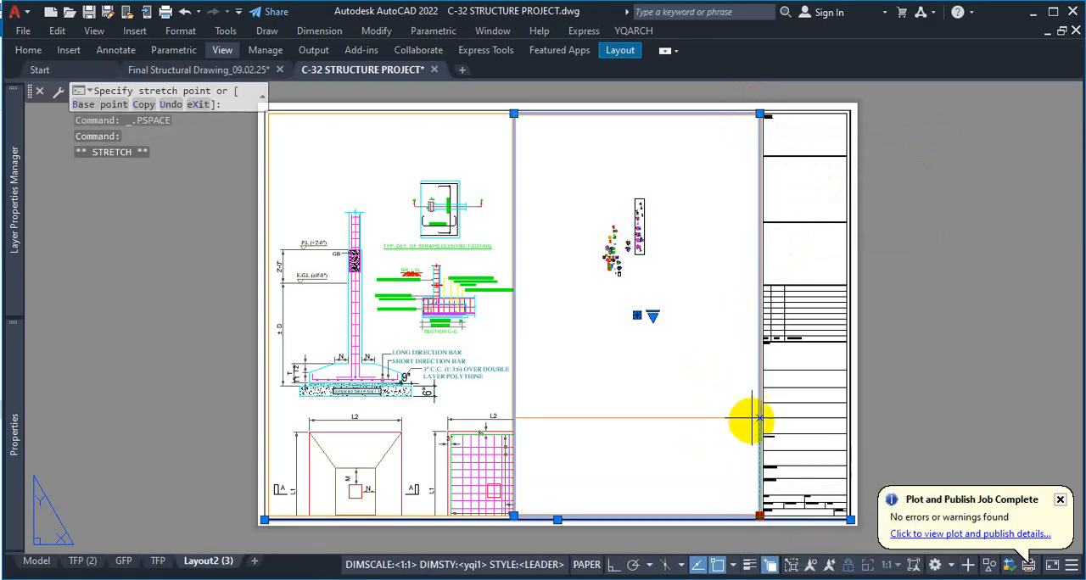
click(743, 352)
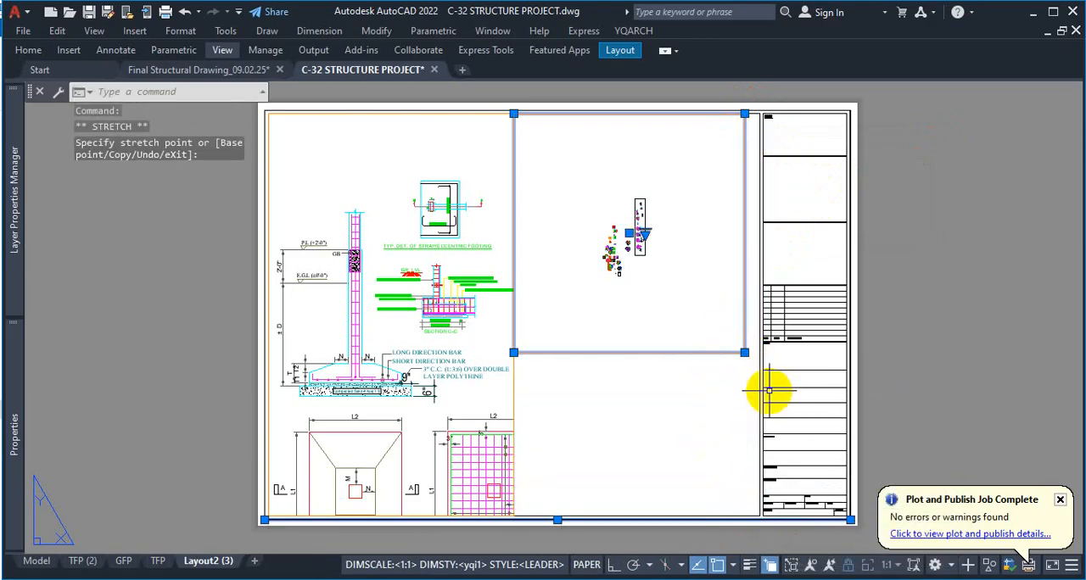
key(Escape)
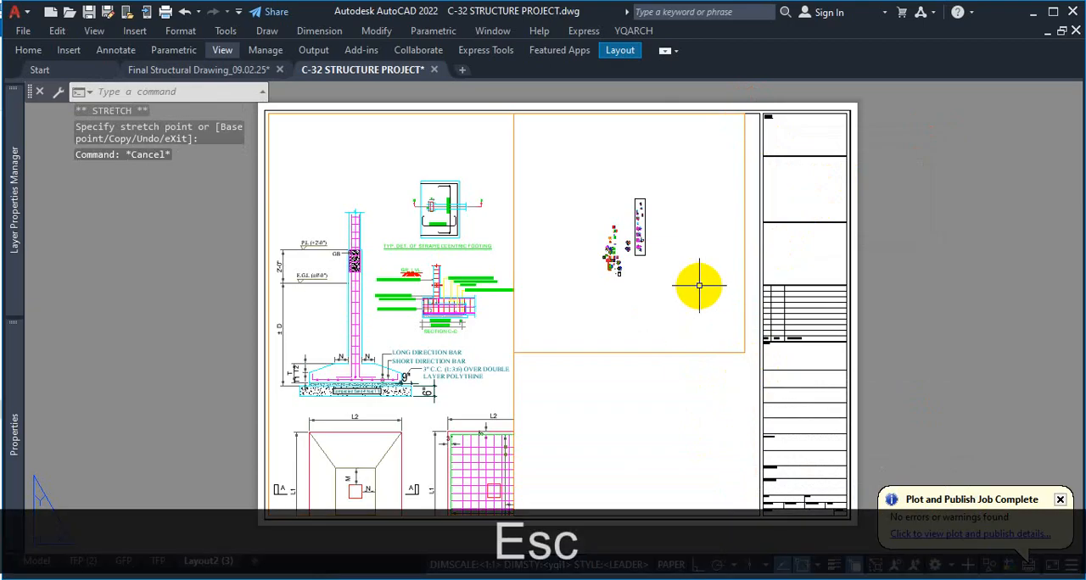
Turn Ortho on and stretch the left viewport's bottom edge up about 2.97 inches, just below the footing section
click(514, 376)
click(513, 514)
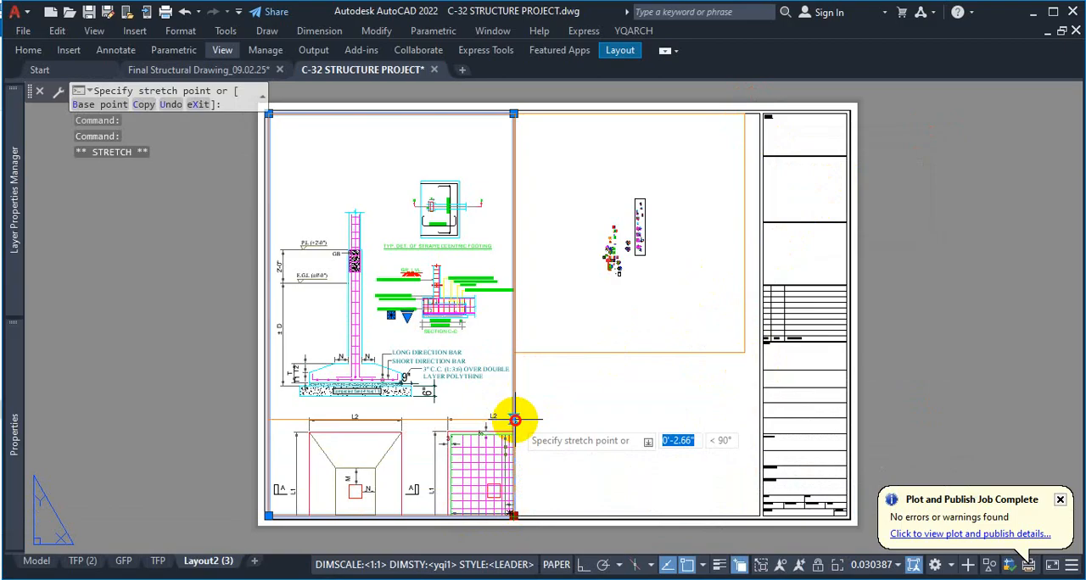
click(584, 564)
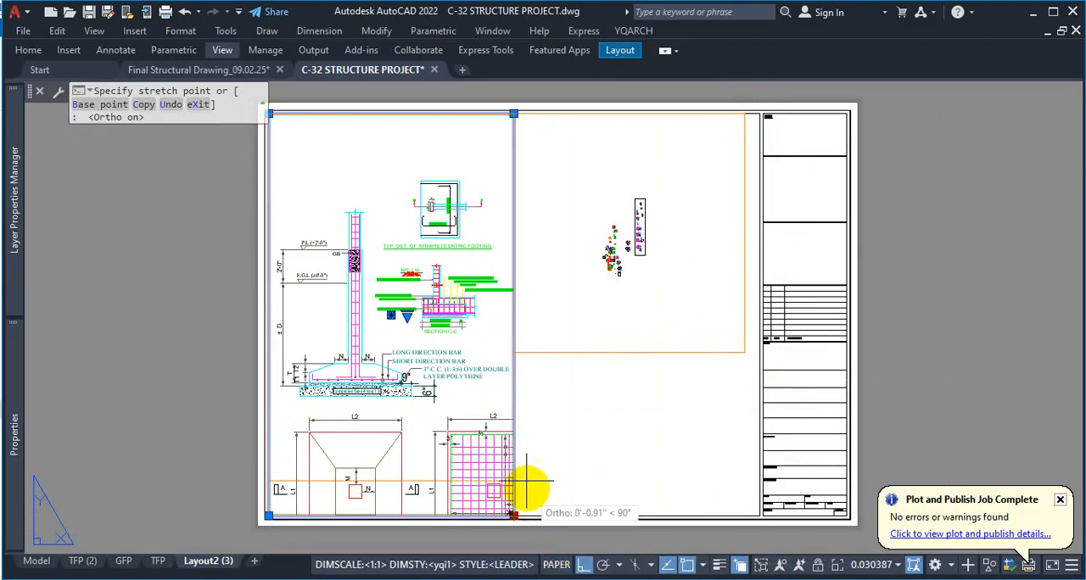
click(526, 409)
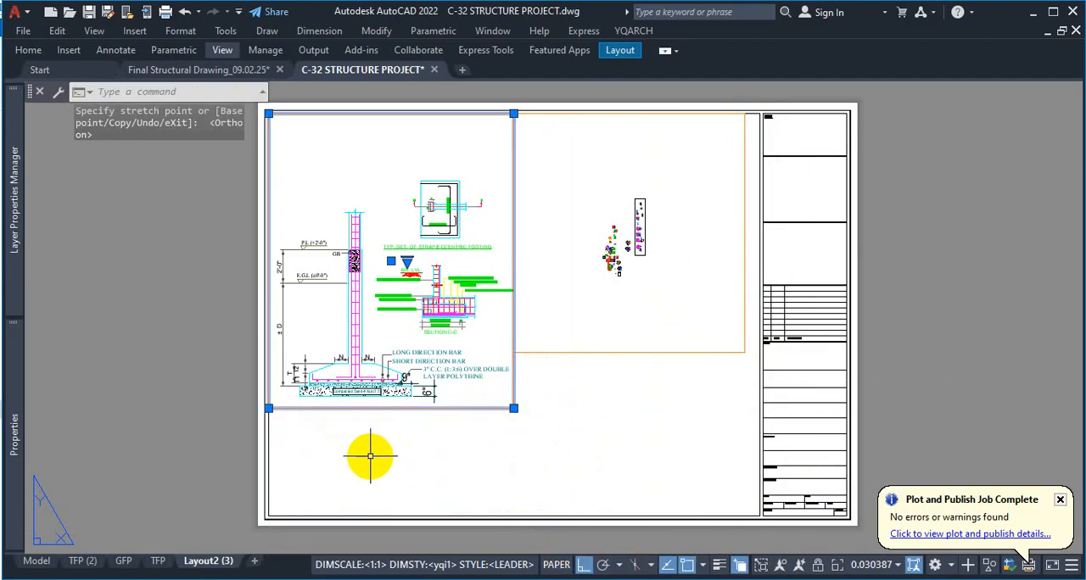
click(397, 455)
click(441, 461)
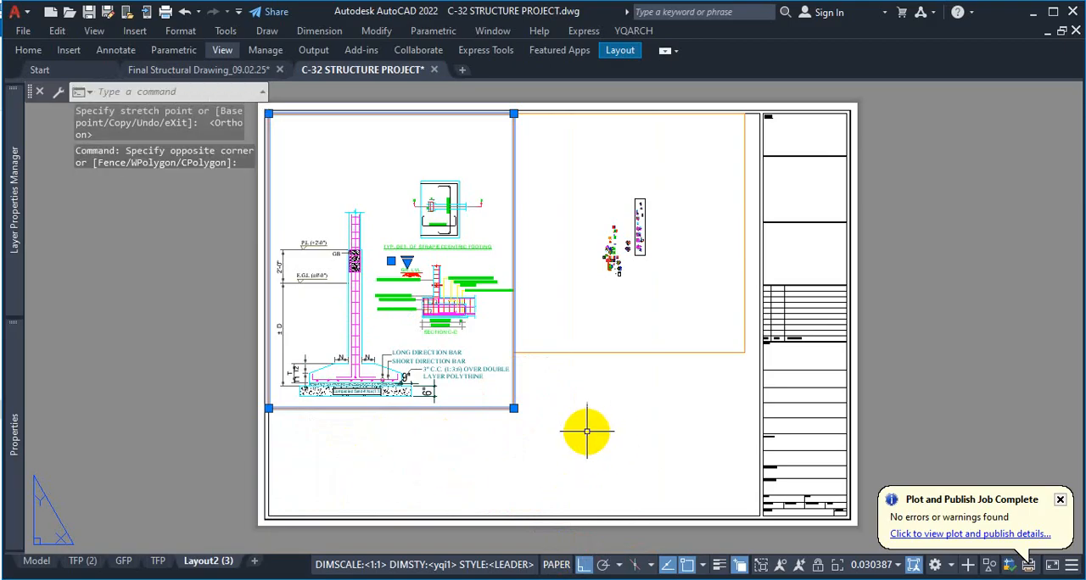
Add the right viewport to the selection and stretch its bottom edge down to align with the left viewport's bottom edge
click(632, 357)
click(625, 348)
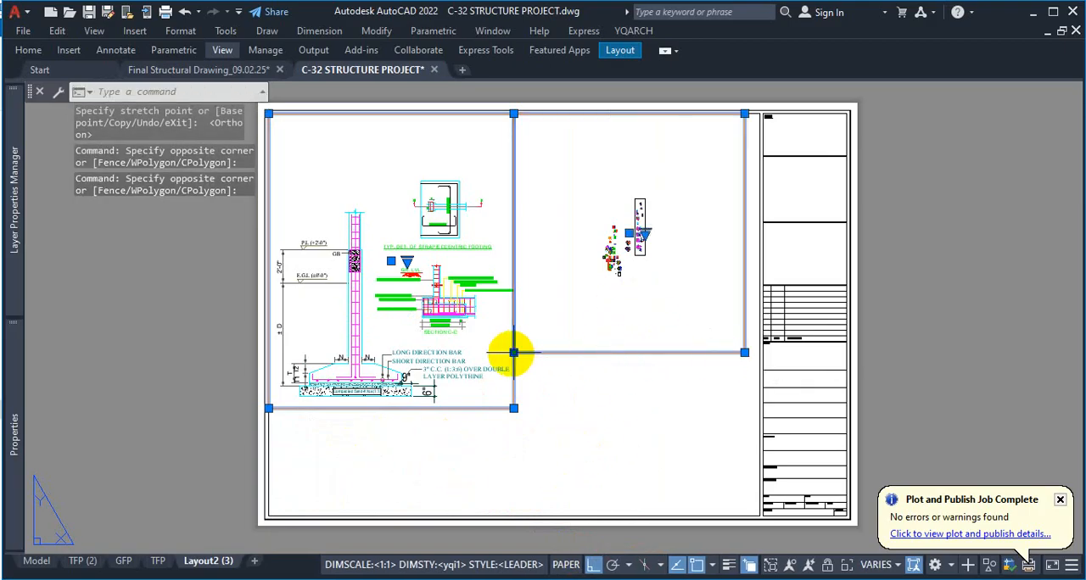
click(513, 352)
click(512, 408)
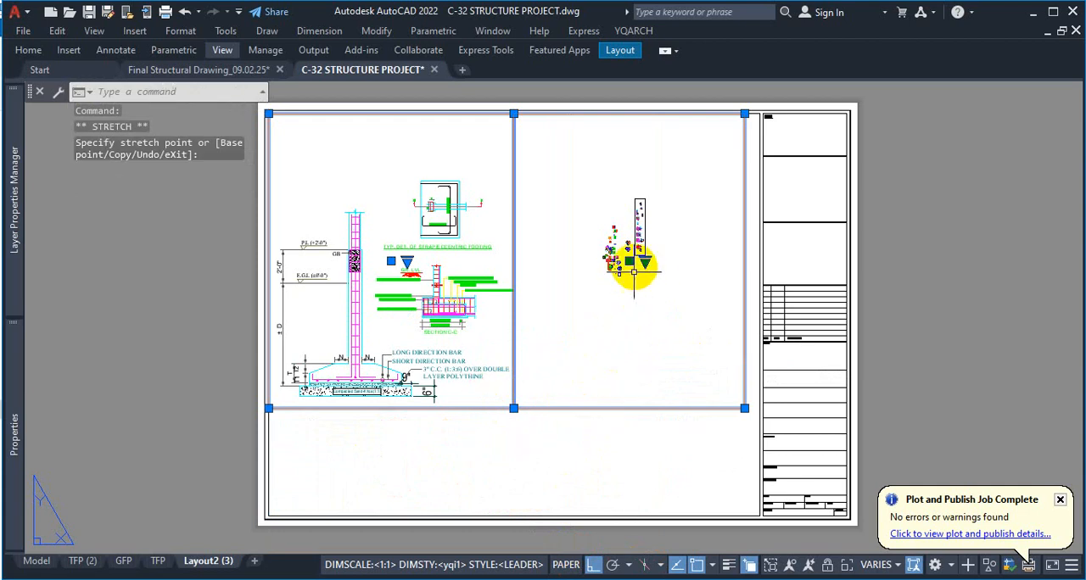
Activate the right viewport and look through the model drawings for the footing plan details
double_click(631, 293)
scroll(627, 279, down, 5)
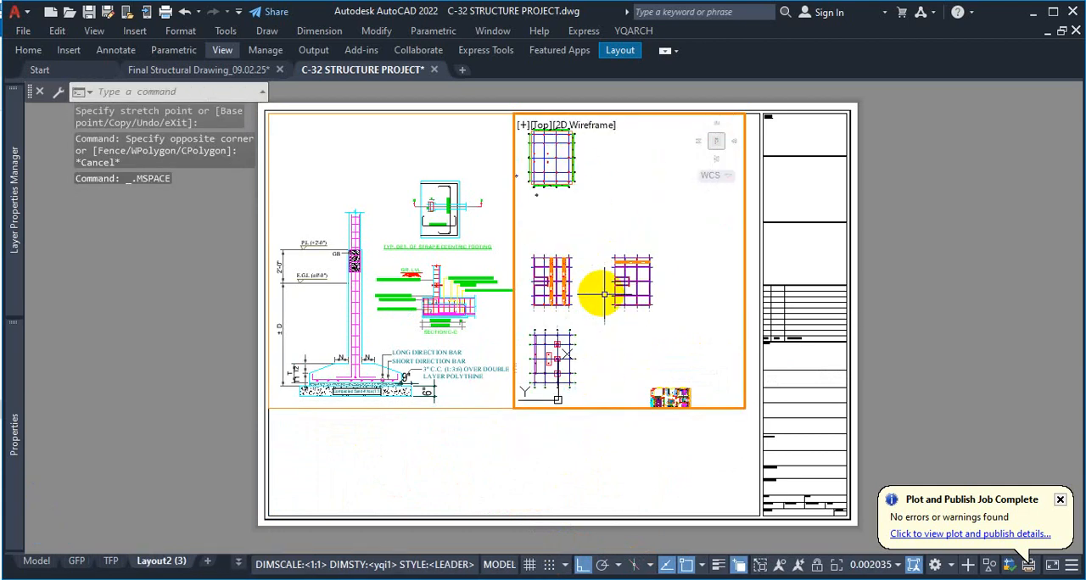
scroll(628, 301, up, 3)
scroll(630, 300, down, 4)
scroll(599, 273, up, 6)
scroll(618, 265, down, 7)
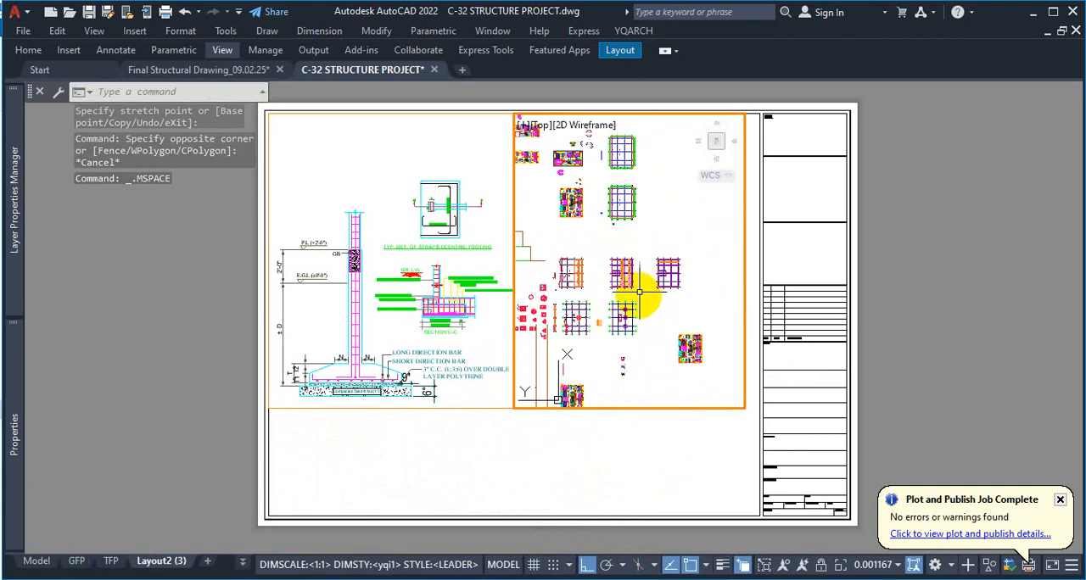
scroll(641, 307, down, 5)
scroll(718, 204, up, 2)
middle_drag(719, 201, 614, 317)
scroll(592, 268, down, 3)
scroll(617, 213, up, 6)
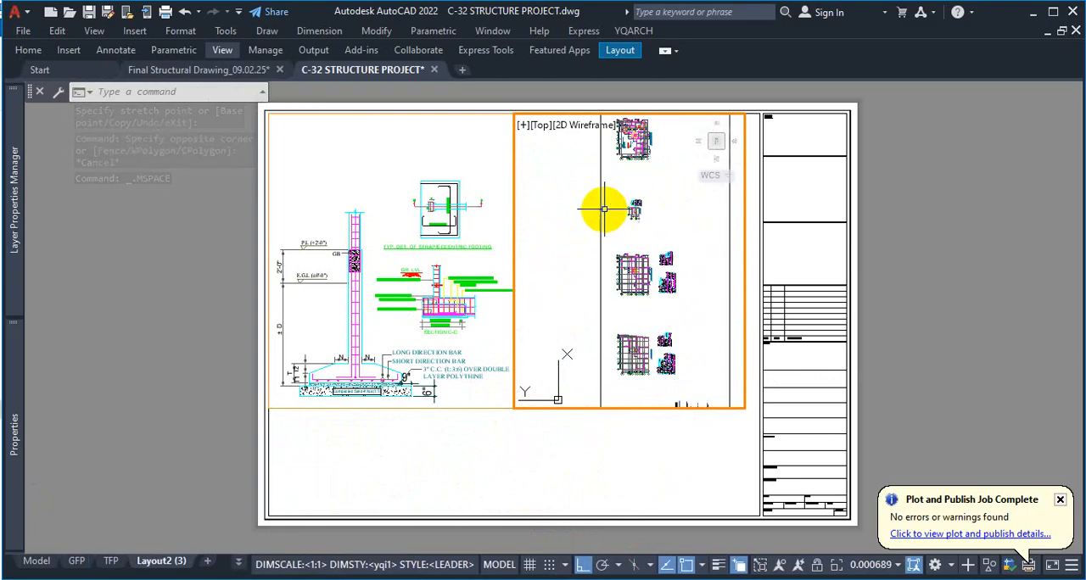
scroll(662, 212, up, 5)
scroll(657, 243, down, 6)
scroll(636, 152, up, 5)
scroll(669, 174, down, 7)
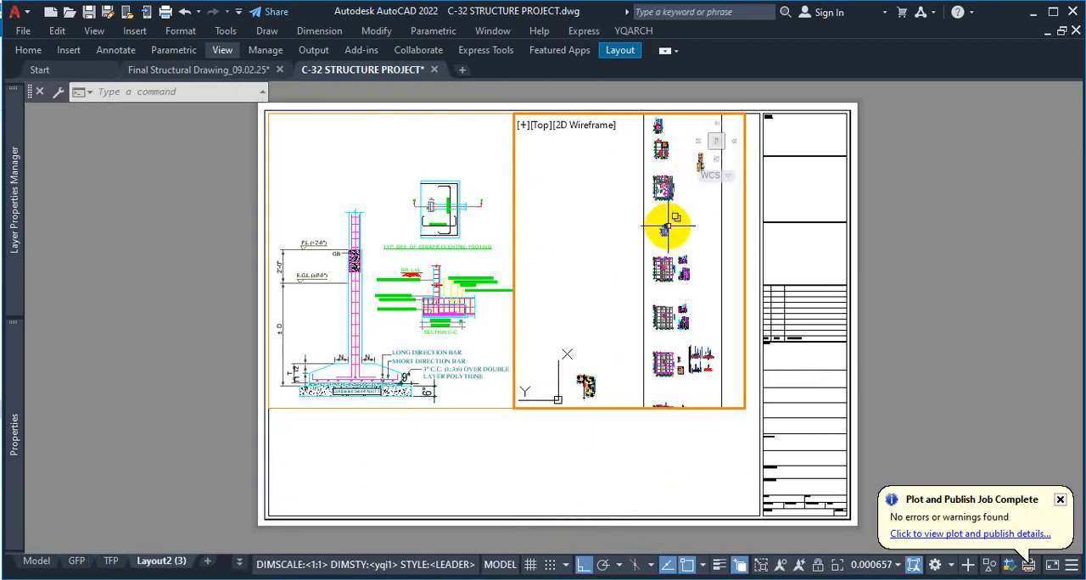
scroll(668, 228, up, 5)
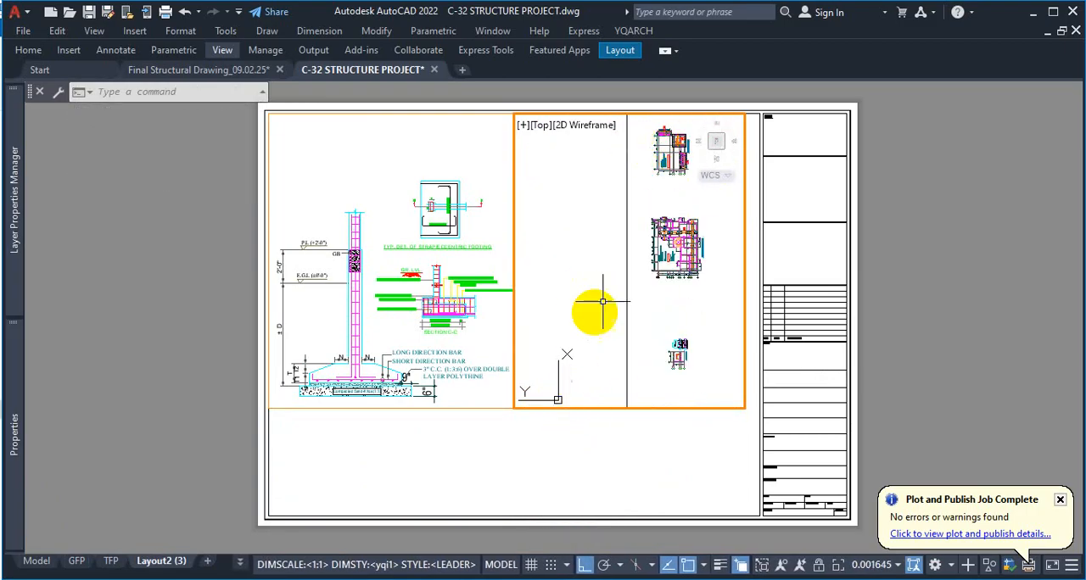
Reorient the right viewport by switching its view to Bottom and back to Top
click(717, 145)
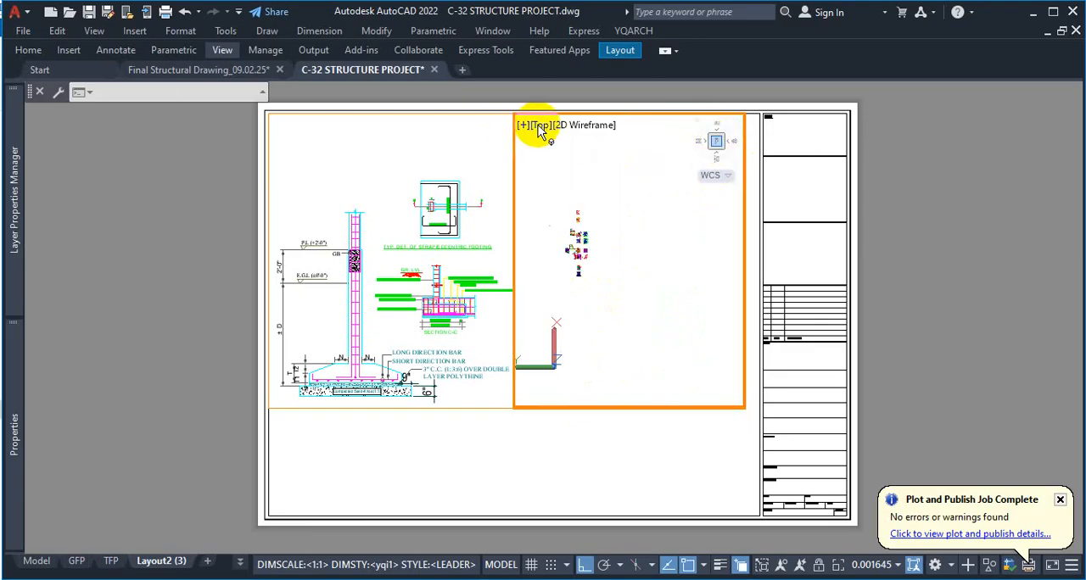
click(539, 129)
click(548, 129)
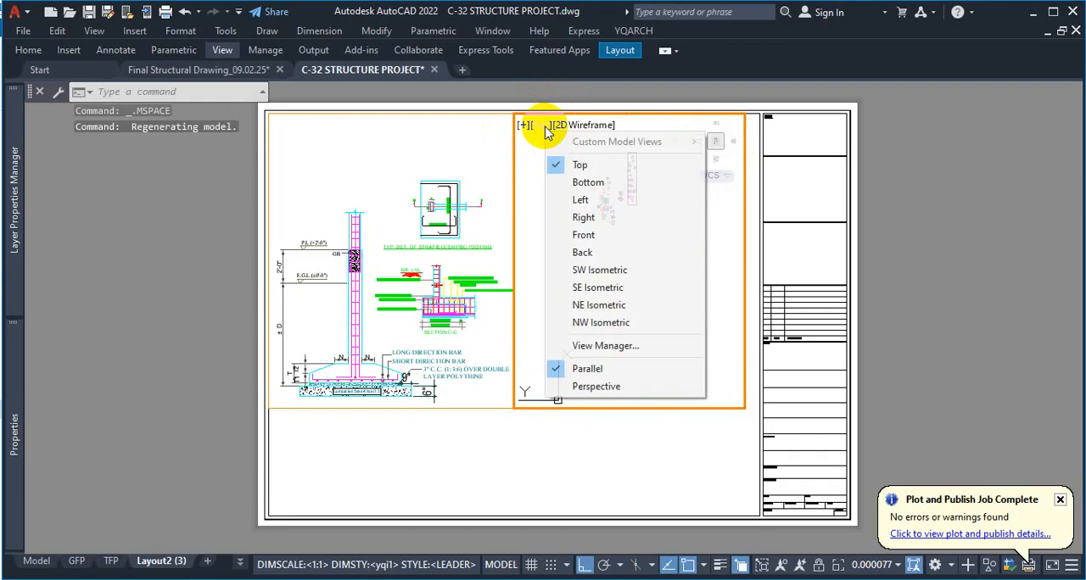
click(549, 176)
click(548, 129)
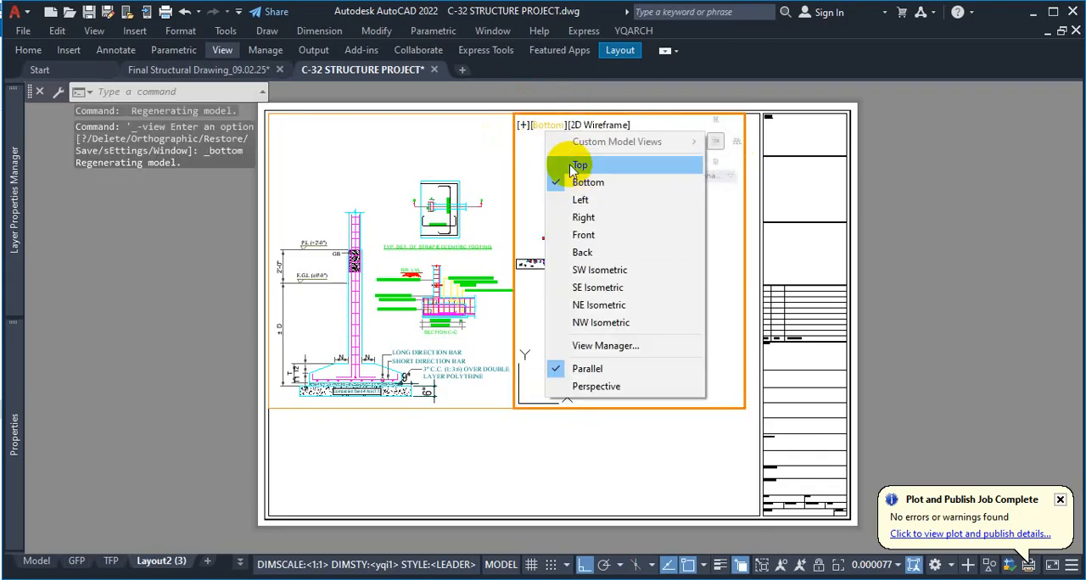
click(590, 166)
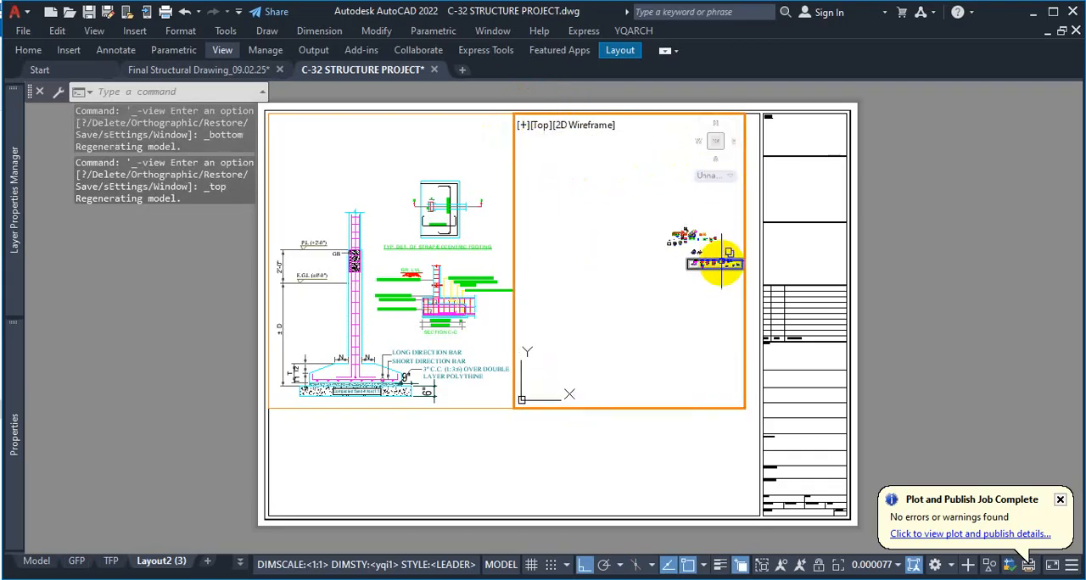
Bring the typical footing plan and footing reinforcement details into the right viewport's lower part and return to paper space
middle_drag(717, 252, 615, 270)
scroll(615, 270, up, 6)
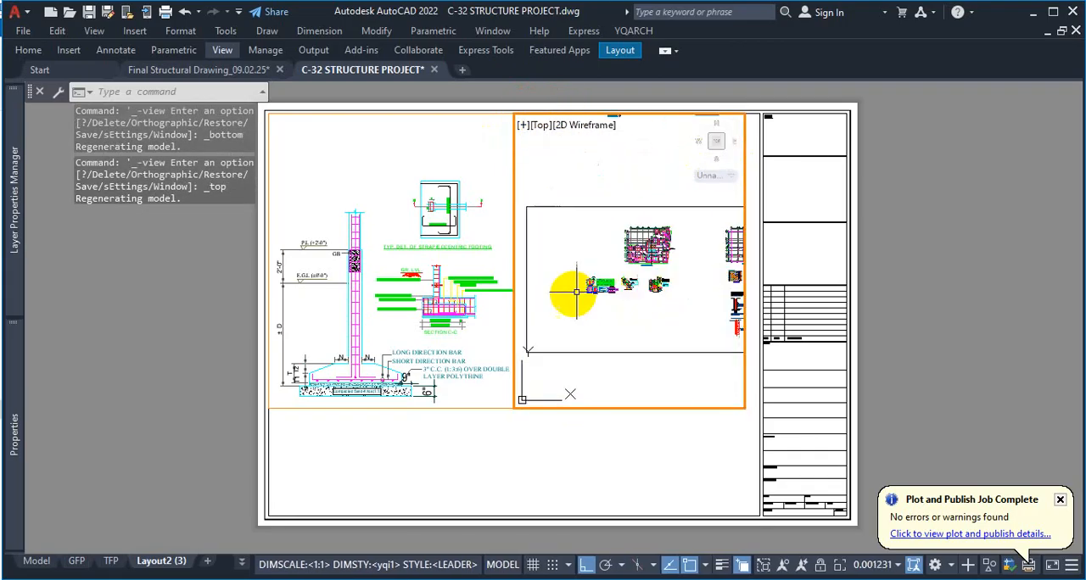
scroll(625, 276, up, 10)
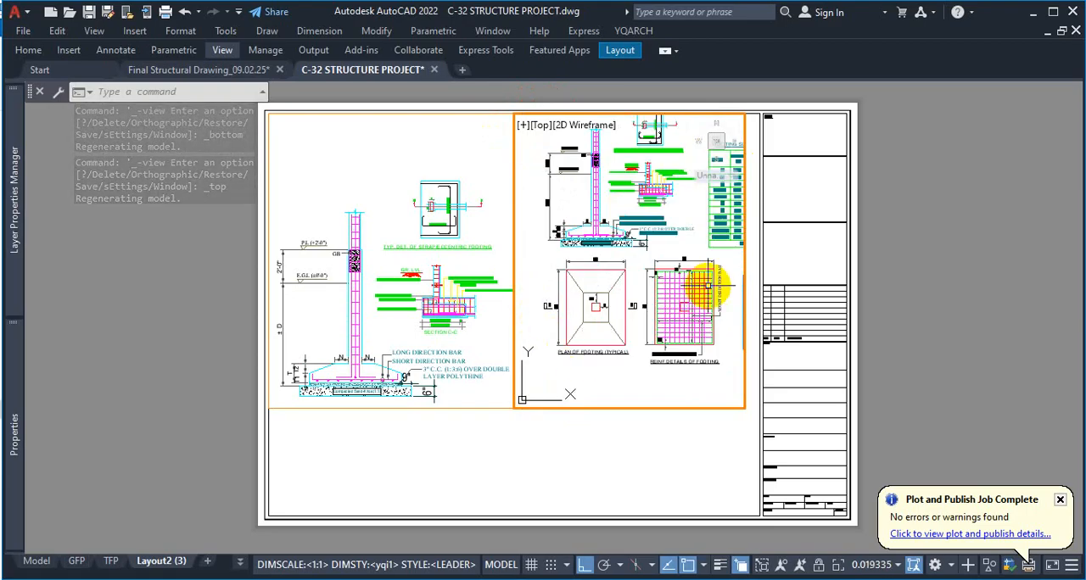
scroll(678, 363, down, 2)
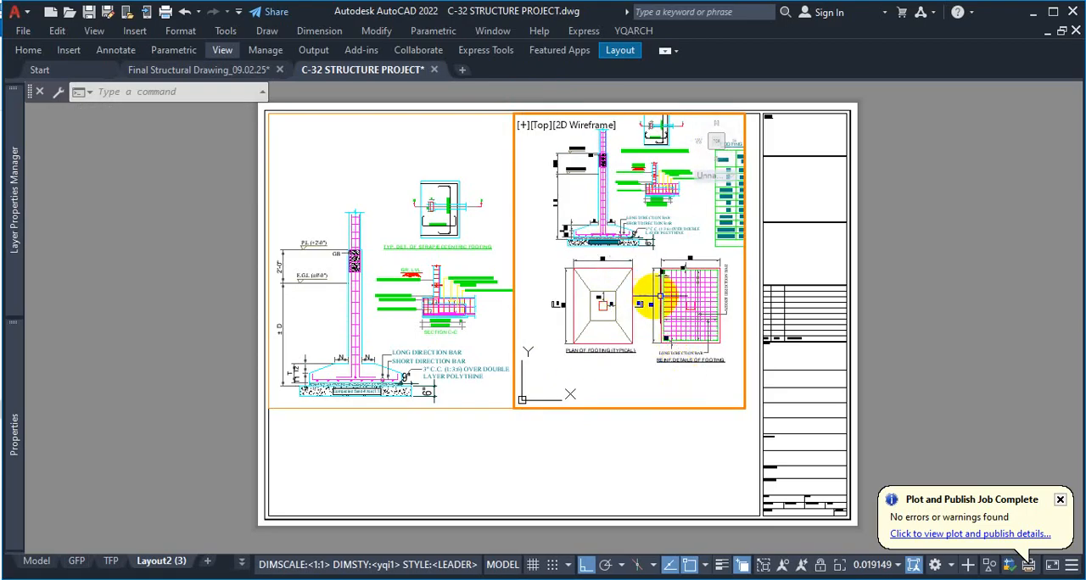
double_click(899, 161)
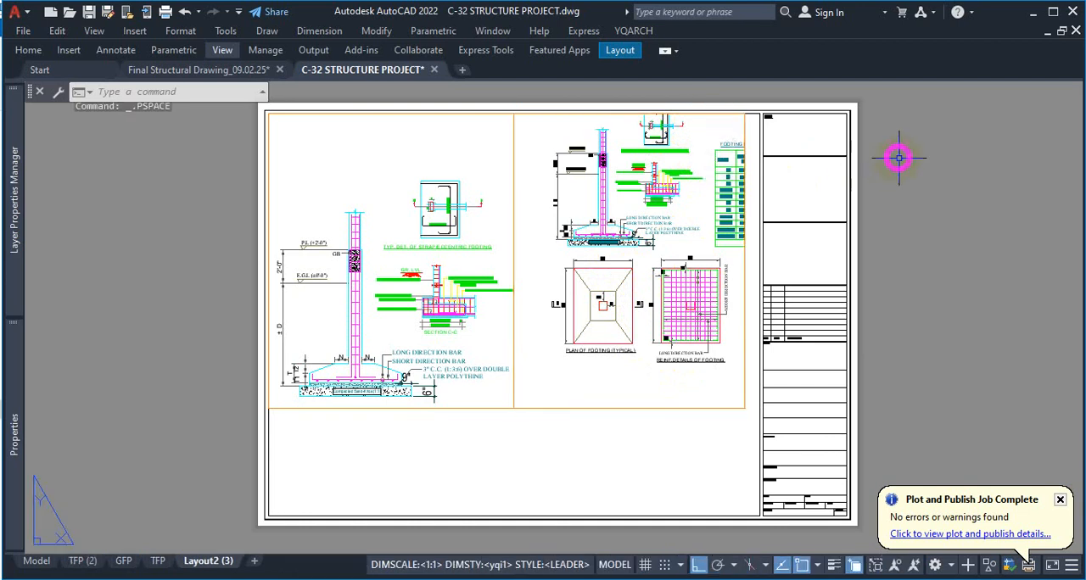
Stretch the right viewport's top edge down to just above the footing plan and reinforcement details
click(662, 123)
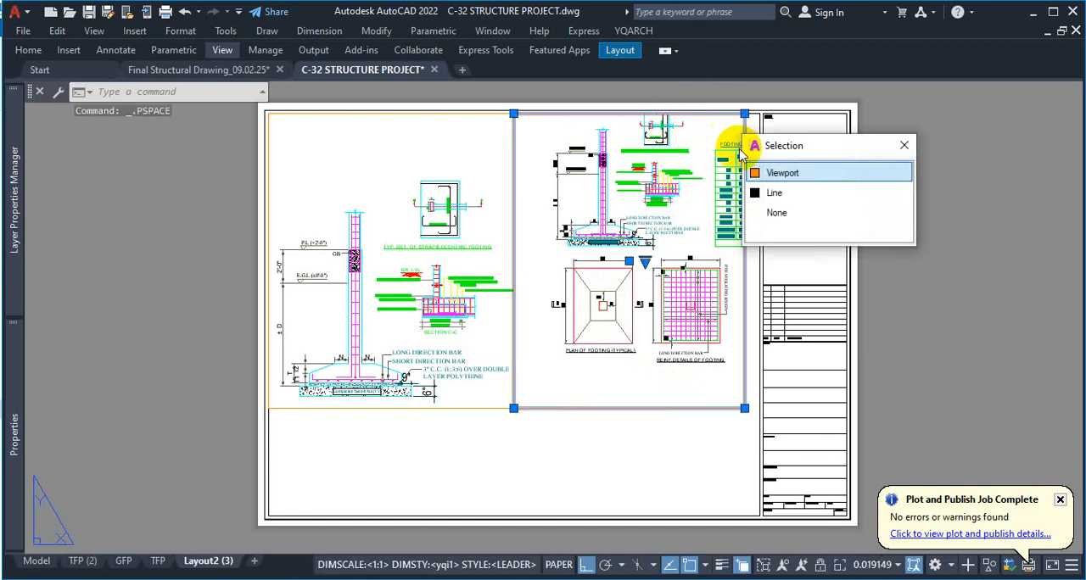
click(774, 173)
click(744, 113)
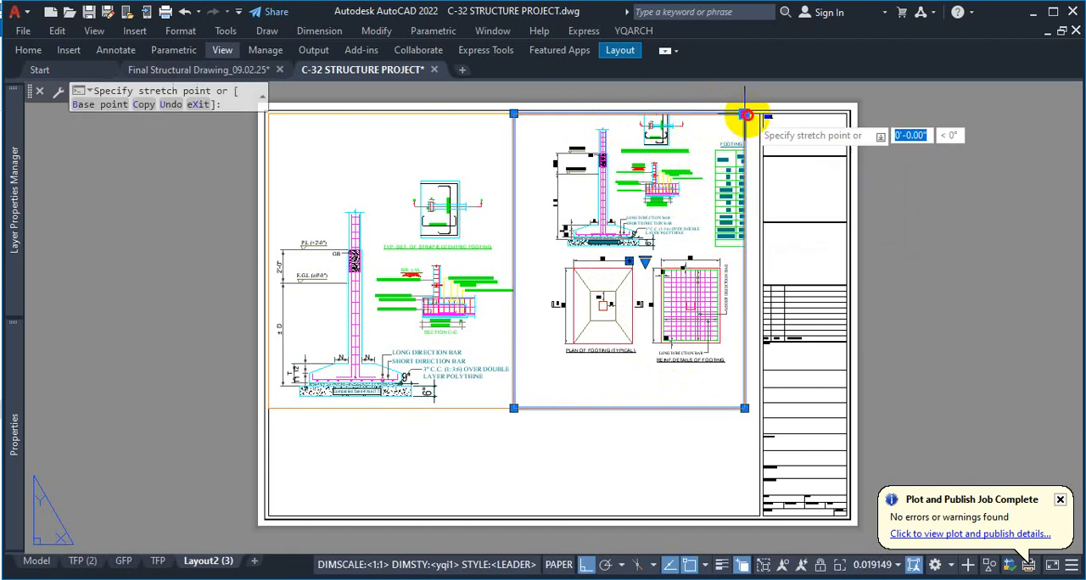
click(743, 253)
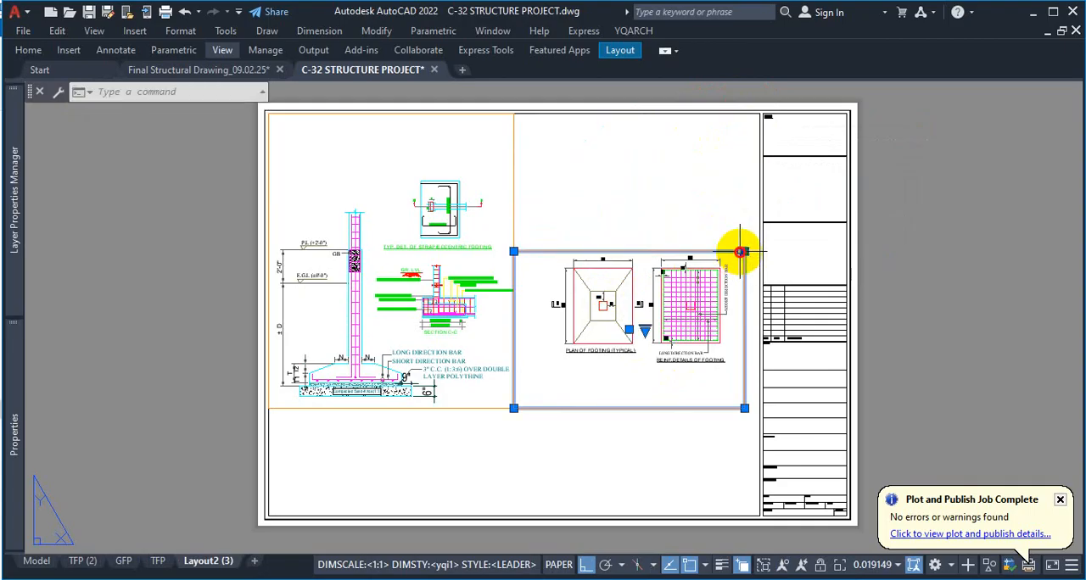
Stretch the left viewport's top edge down to just above the strap footing detail and clear the selection
click(496, 112)
click(513, 113)
click(530, 176)
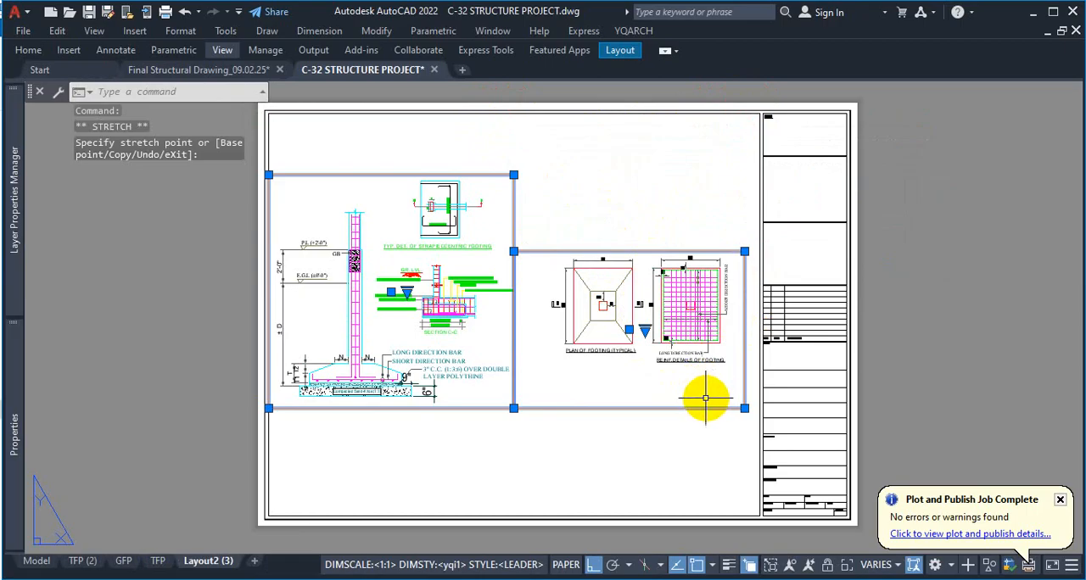
key(Escape)
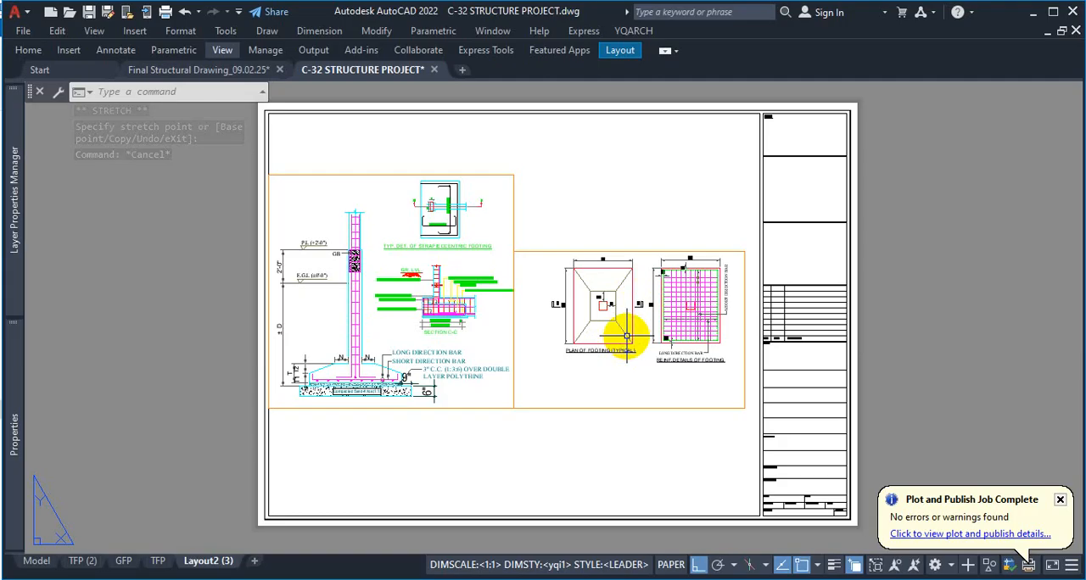
Try to enlarge the footing plan and reinforcement details with a window zoom from paper space
text(z)
key(space)
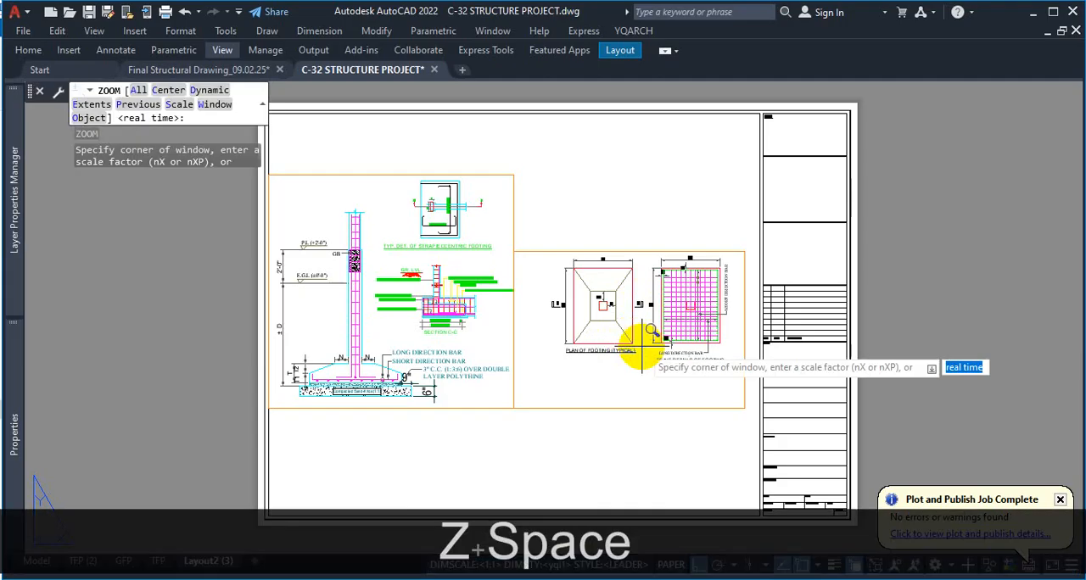
text(w)
key(Return)
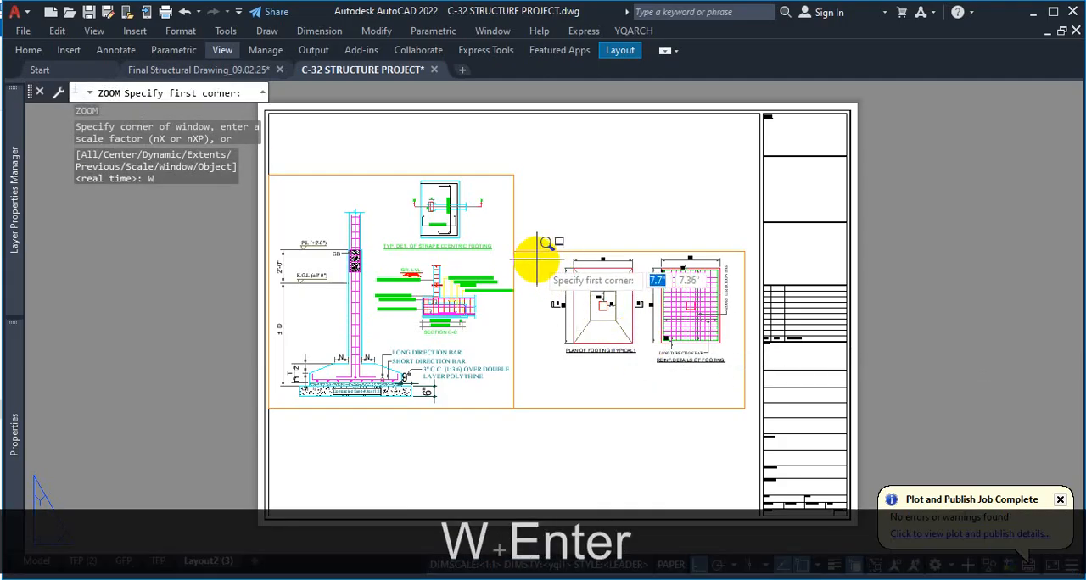
click(536, 261)
click(738, 412)
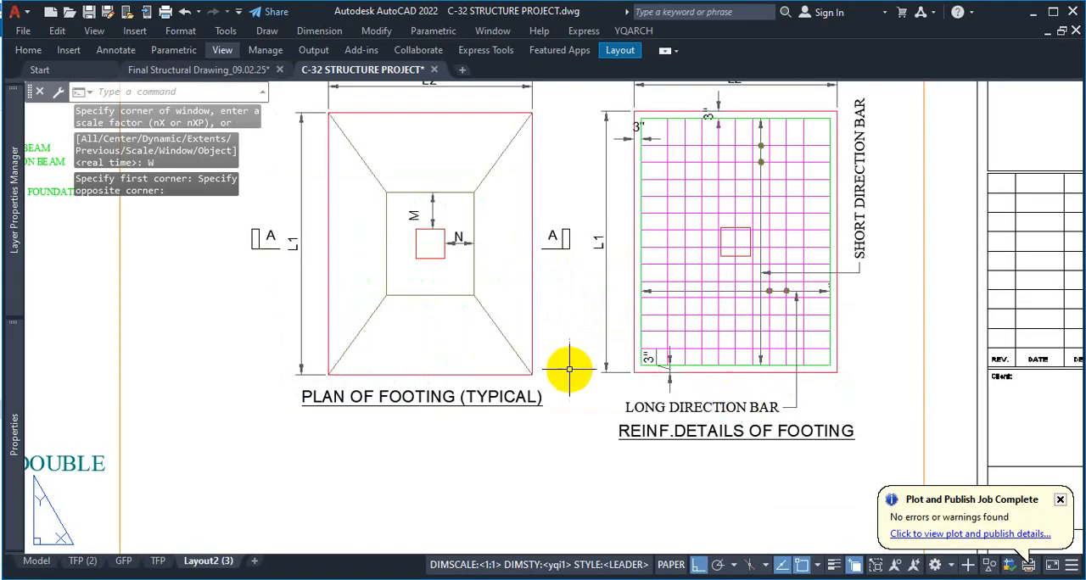
scroll(581, 374, down, 6)
scroll(570, 363, up, 2)
Inside the right viewport, window-zoom around the footing plan and reinforcement details so they fill it, and return to paper space
double_click(507, 444)
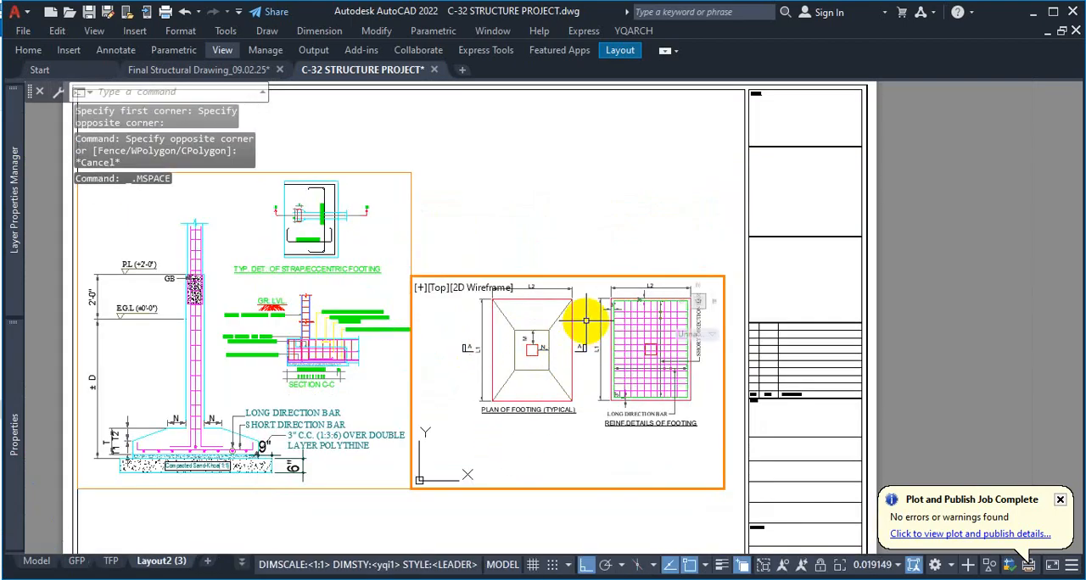
mouse_move(584, 315)
middle_down()
mouse_move(572, 359)
mouse_move(574, 350)
middle_up()
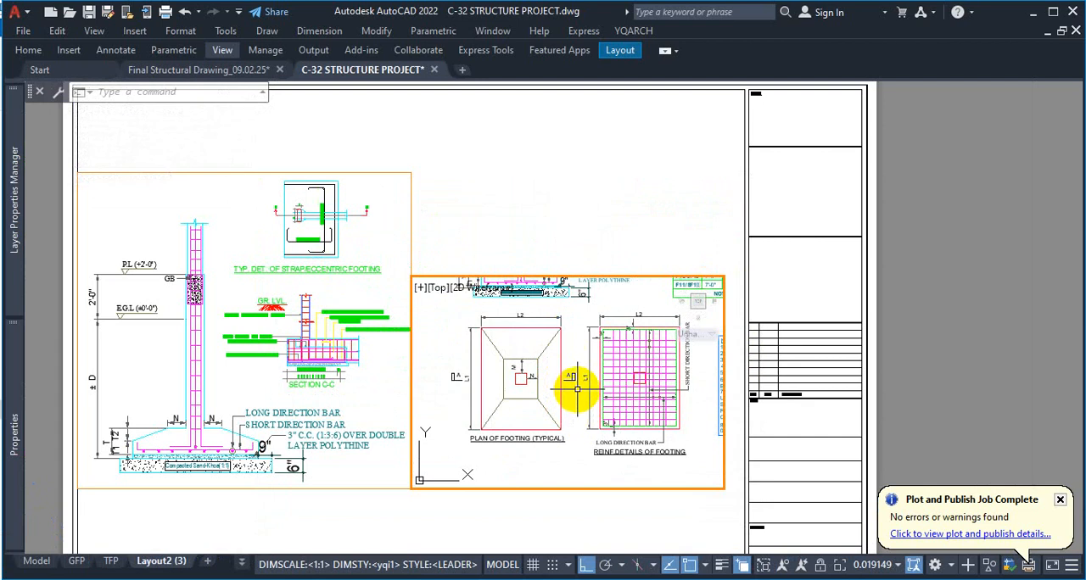
text(z)
key(space)
text(w)
key(Return)
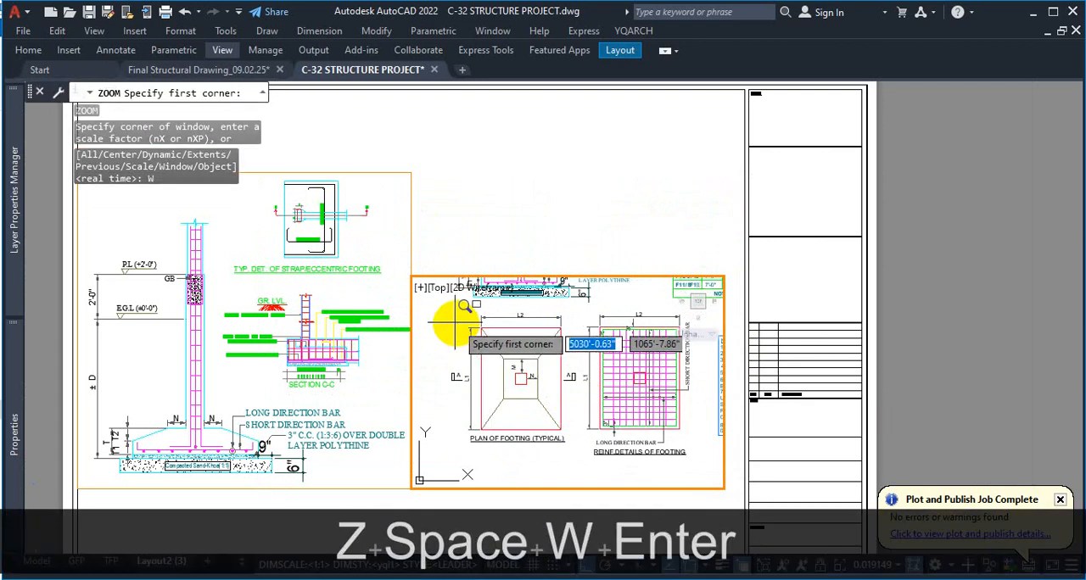
click(432, 308)
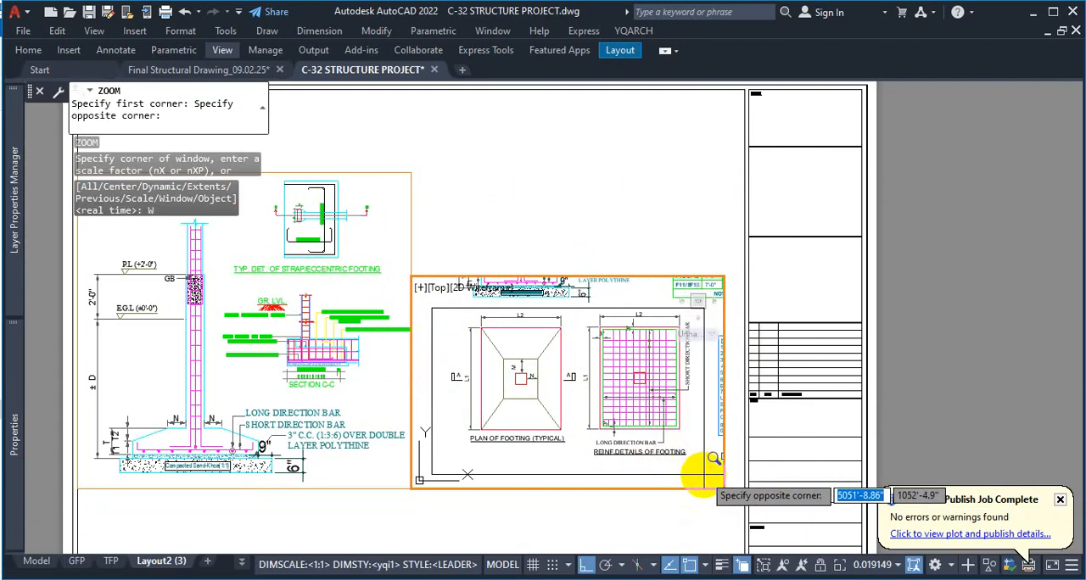
click(700, 468)
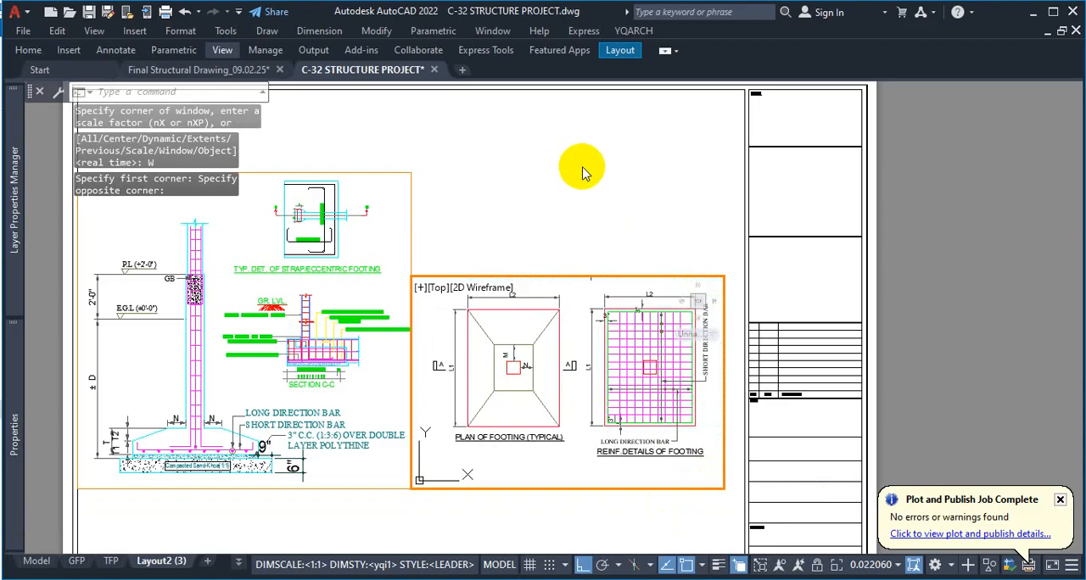
double_click(548, 180)
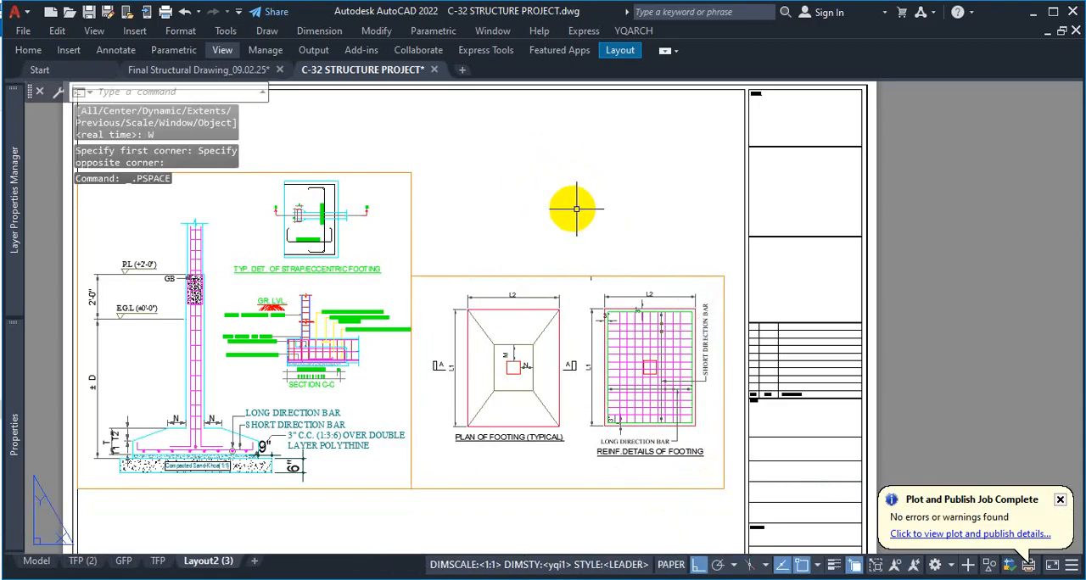
scroll(585, 221, down, 2)
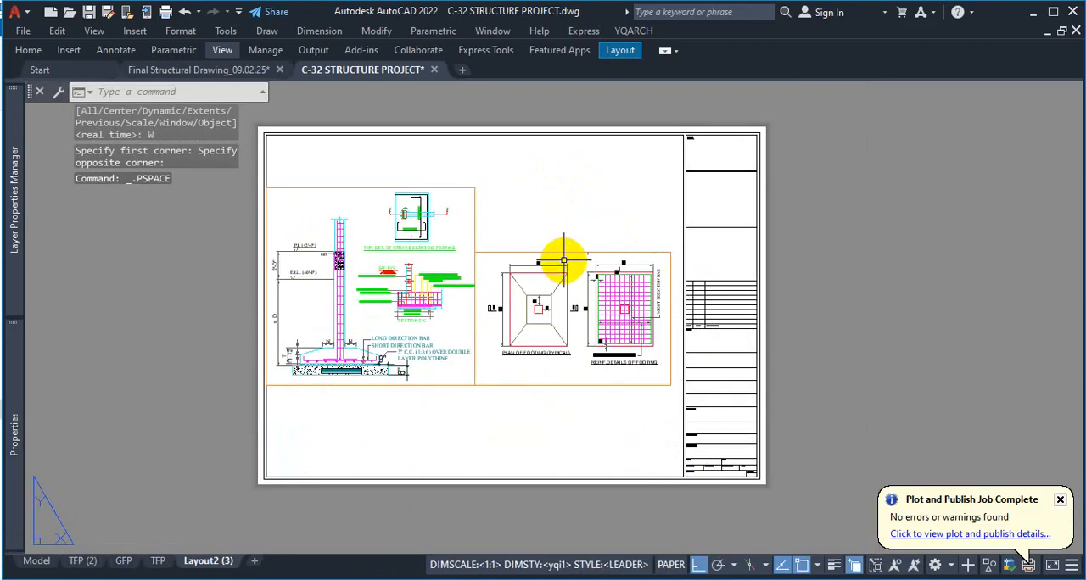
click(380, 185)
click(364, 187)
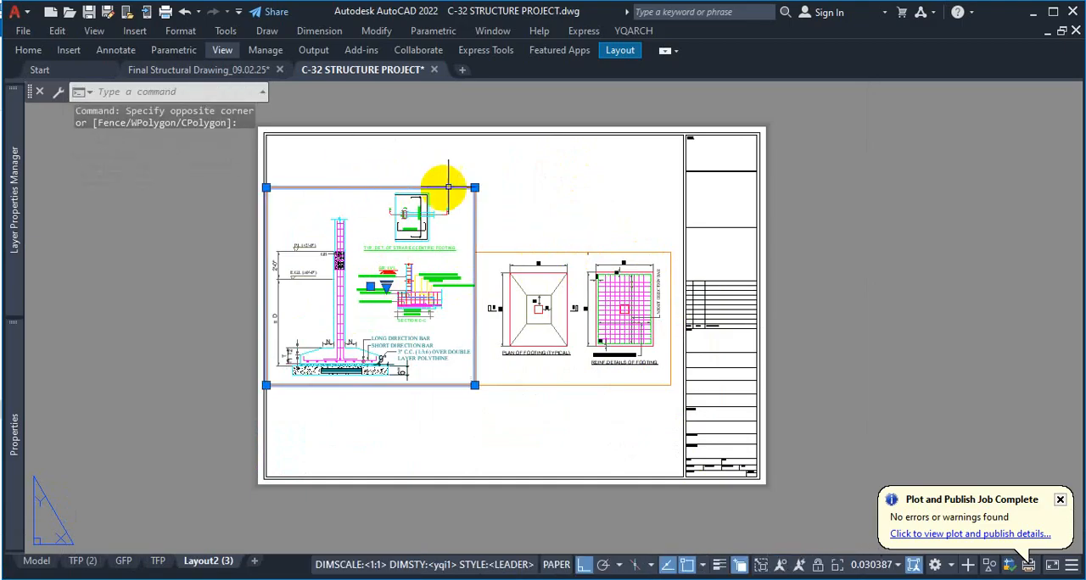
click(820, 190)
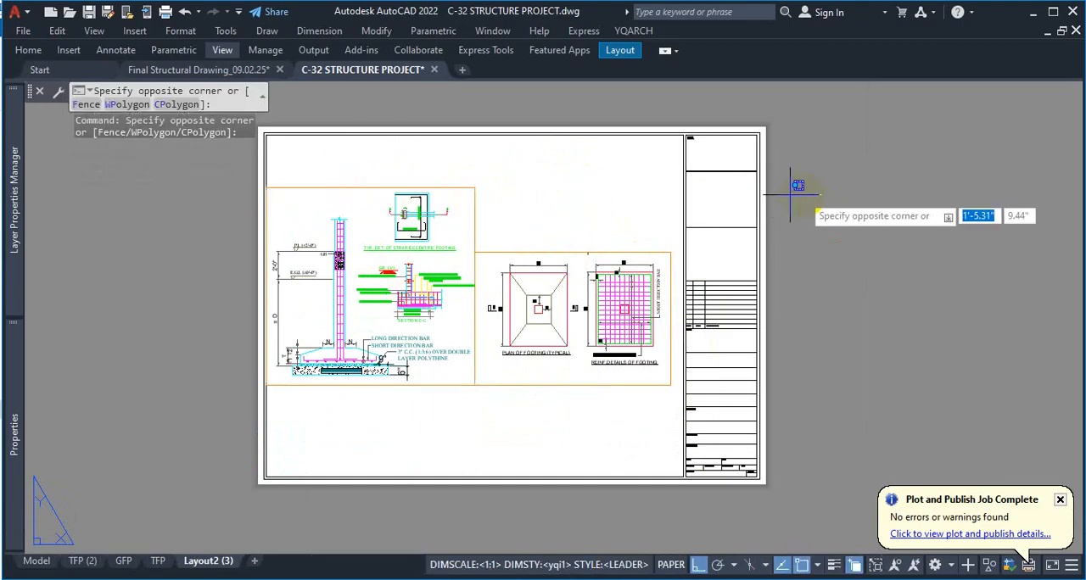
click(894, 181)
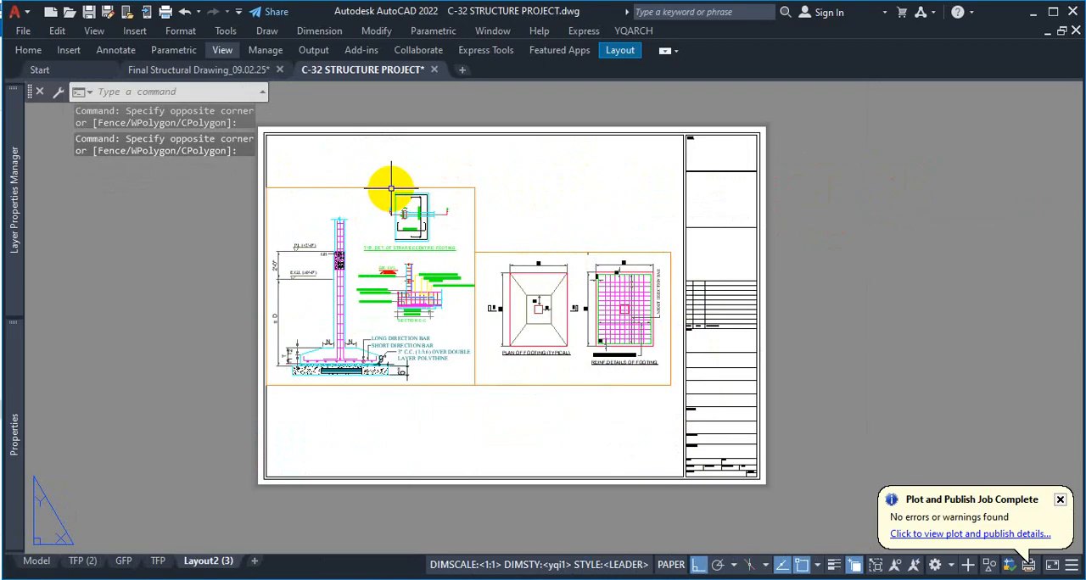
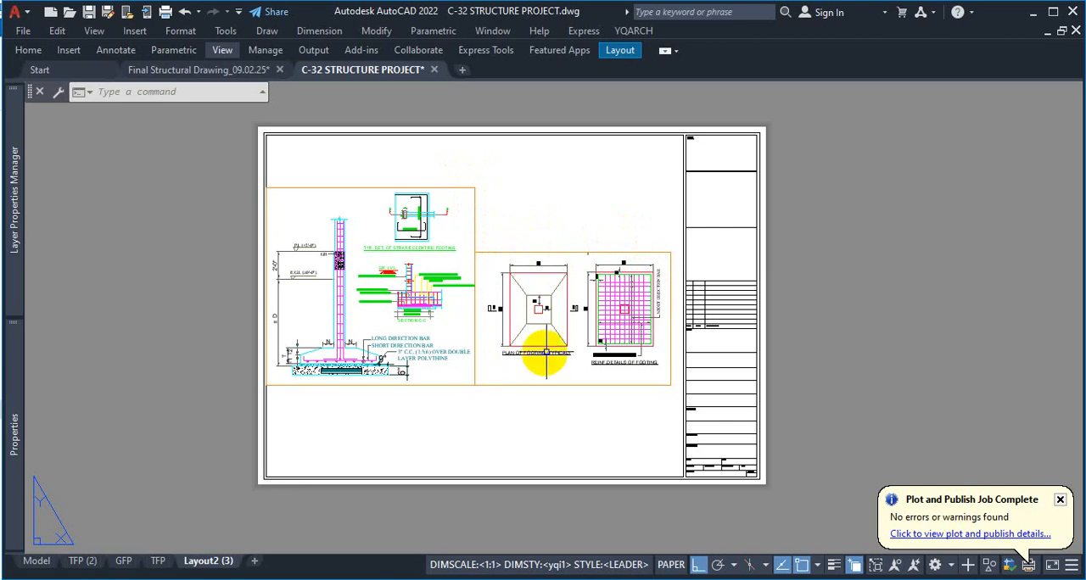
Preview the plot of Layout2 (3) to check whether the viewport borders print, and close the plot setup without plotting
click(526, 253)
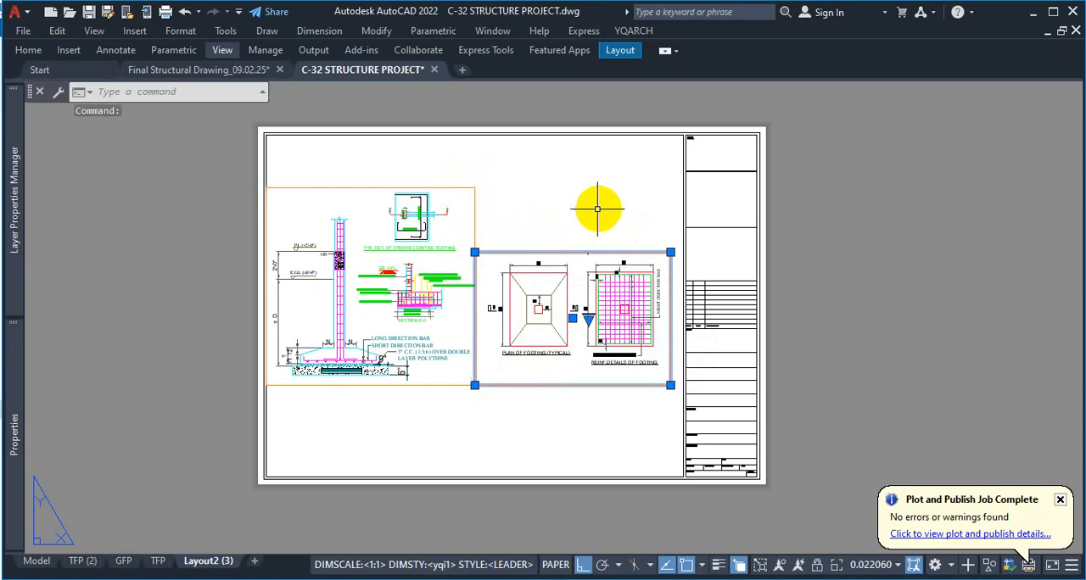
key(Escape)
click(28, 50)
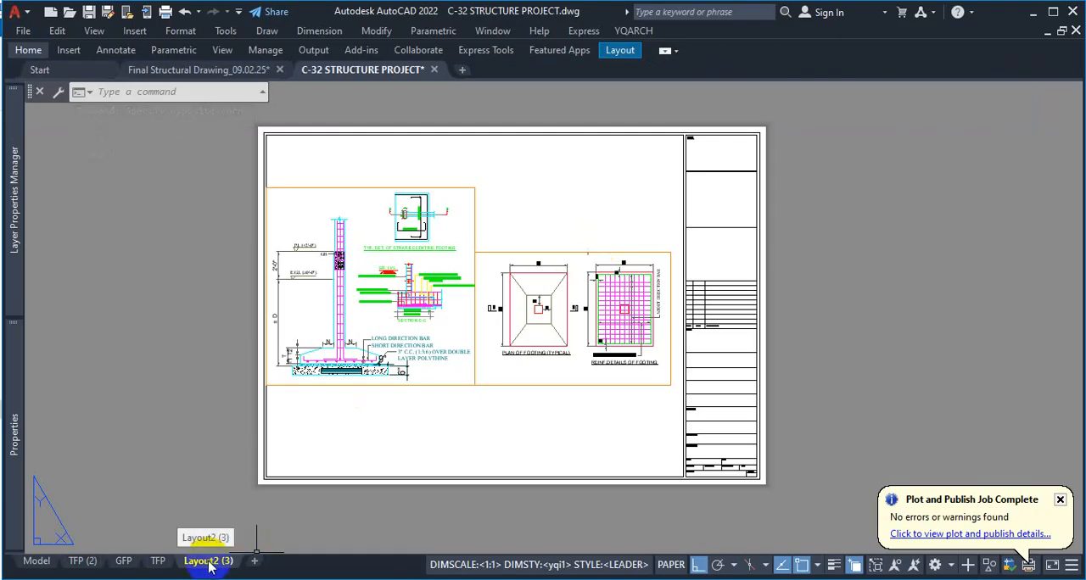
key(ctrl+p)
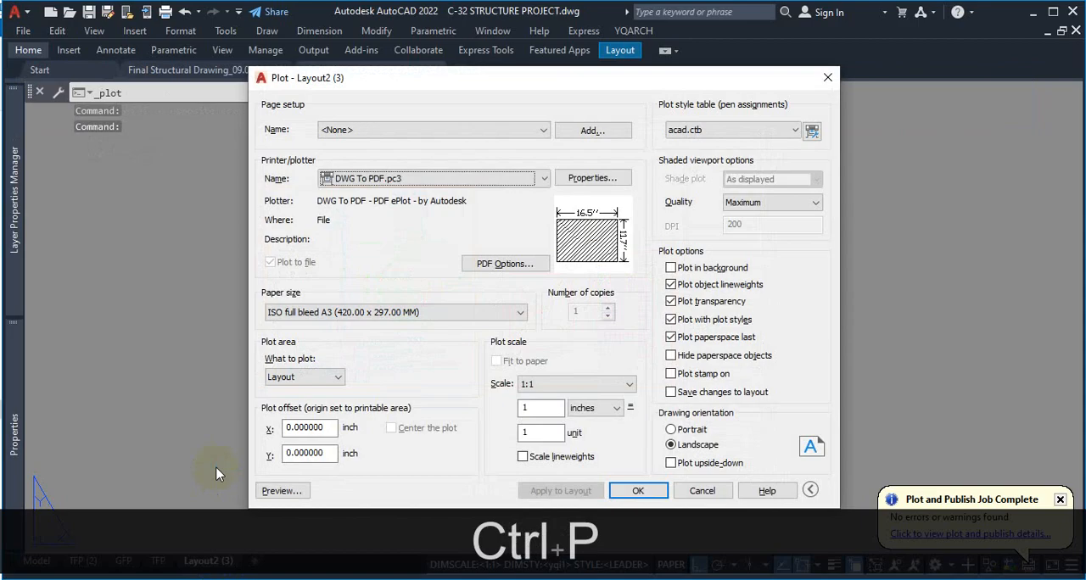
click(282, 491)
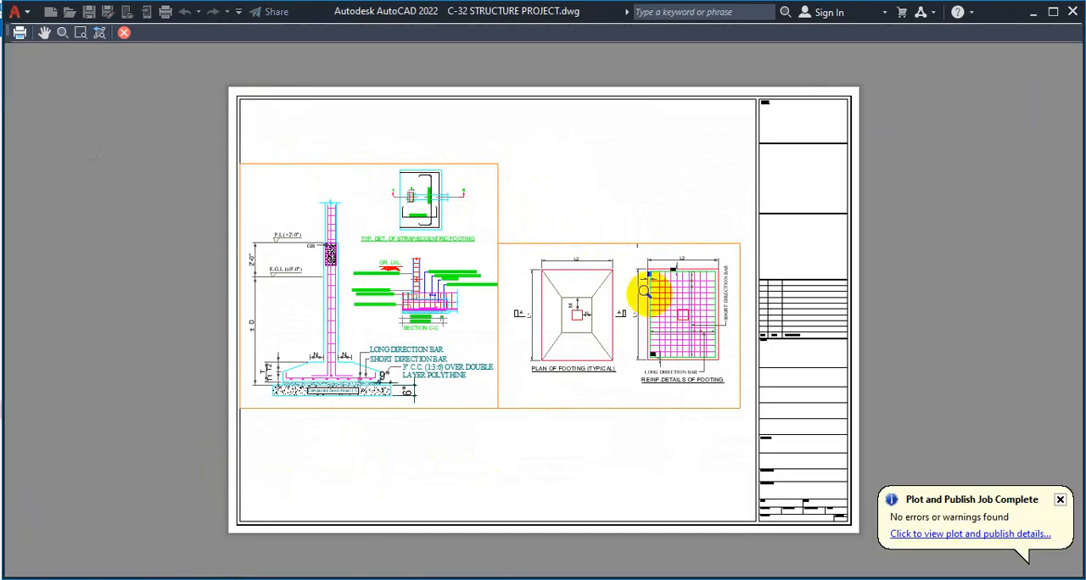
key(Escape)
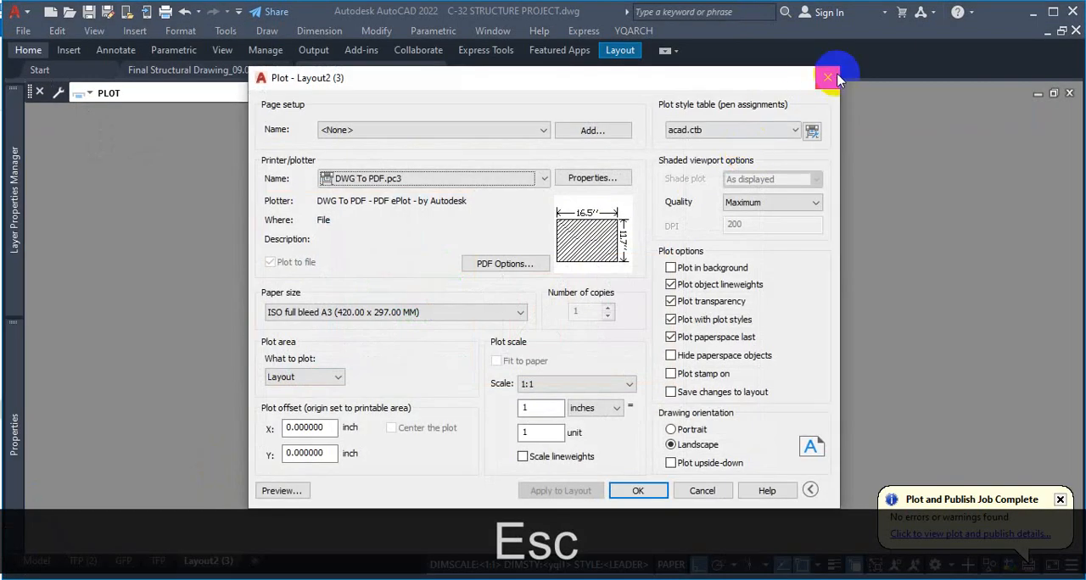
click(828, 77)
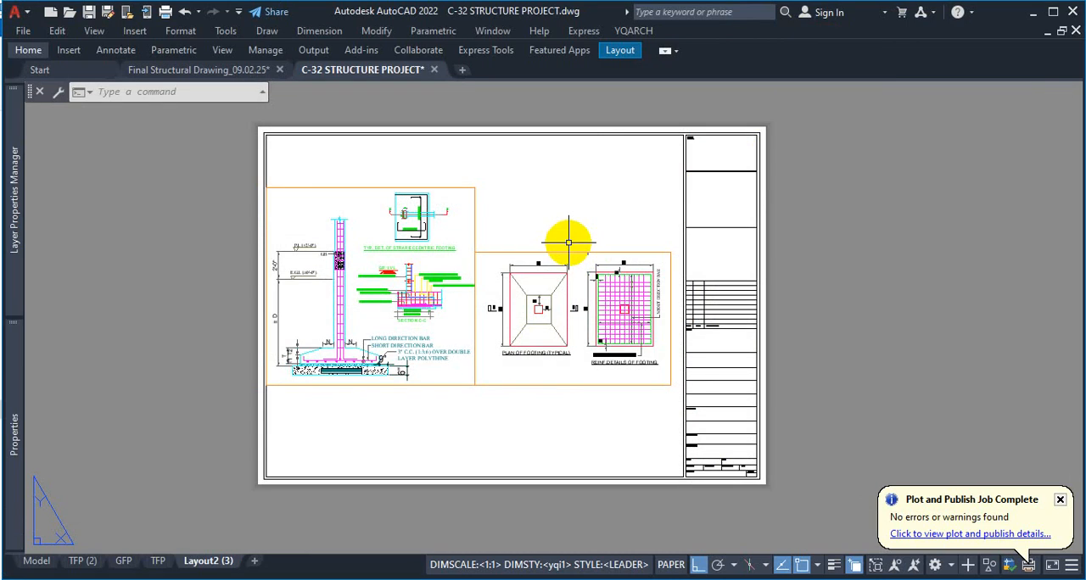
click(88, 73)
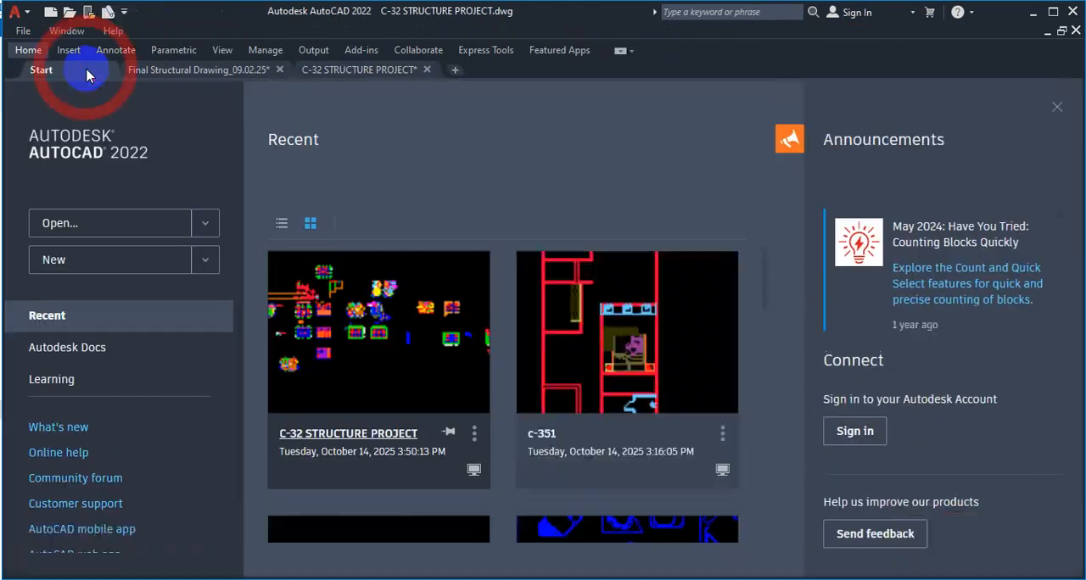
click(183, 71)
click(359, 69)
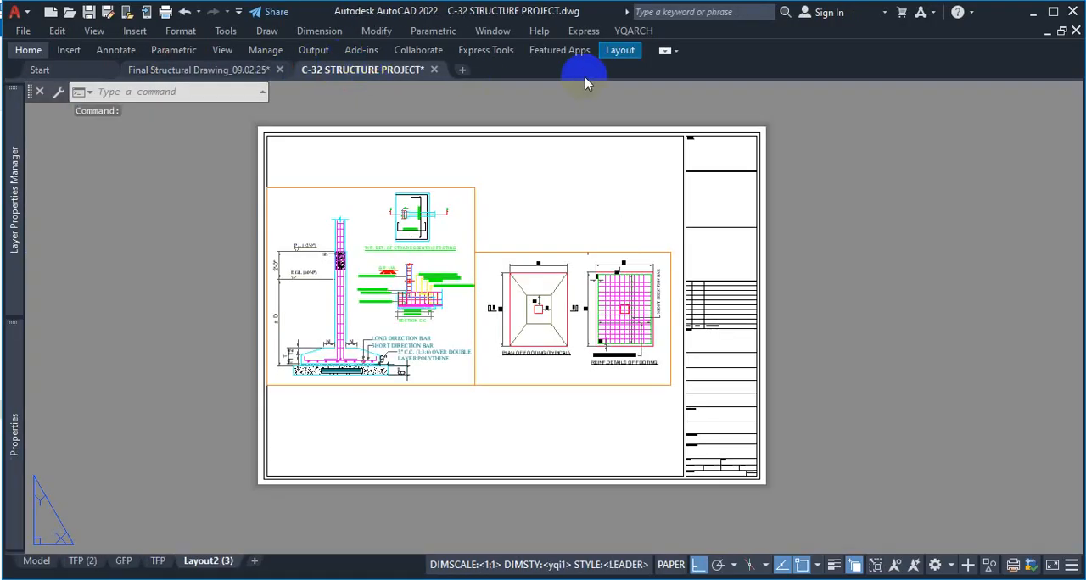
Switch to model space, expand the ribbon and look through the layer list for the Defpoints layer
click(36, 560)
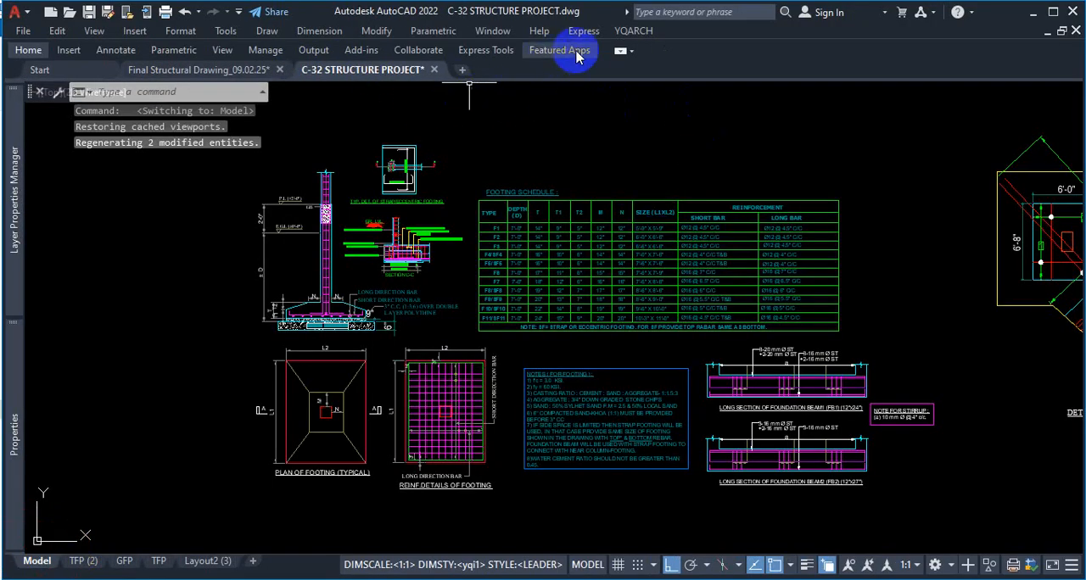
click(620, 53)
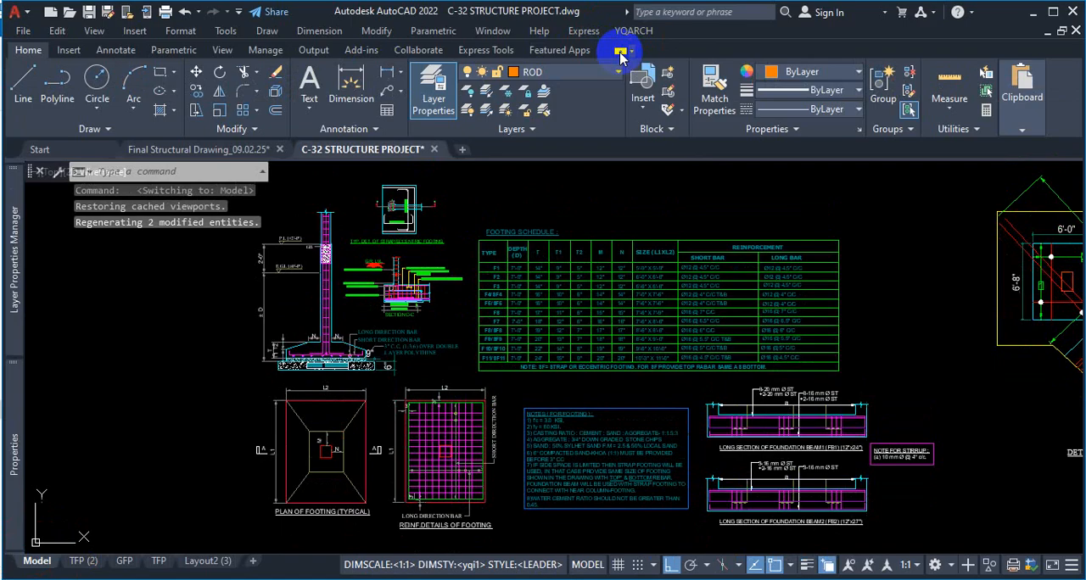
click(574, 74)
scroll(574, 90, up, 20)
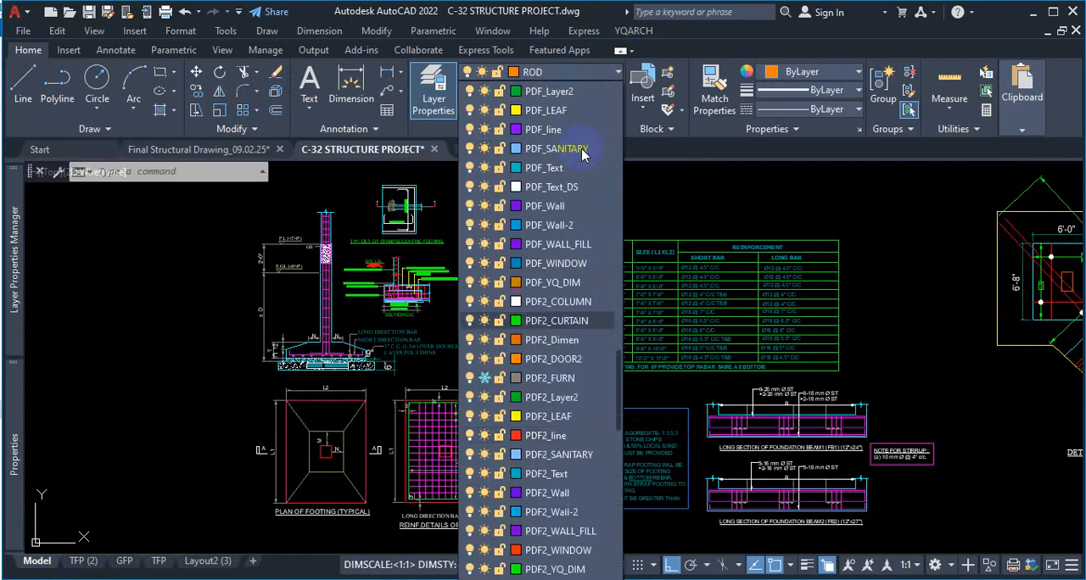
scroll(591, 191, up, 15)
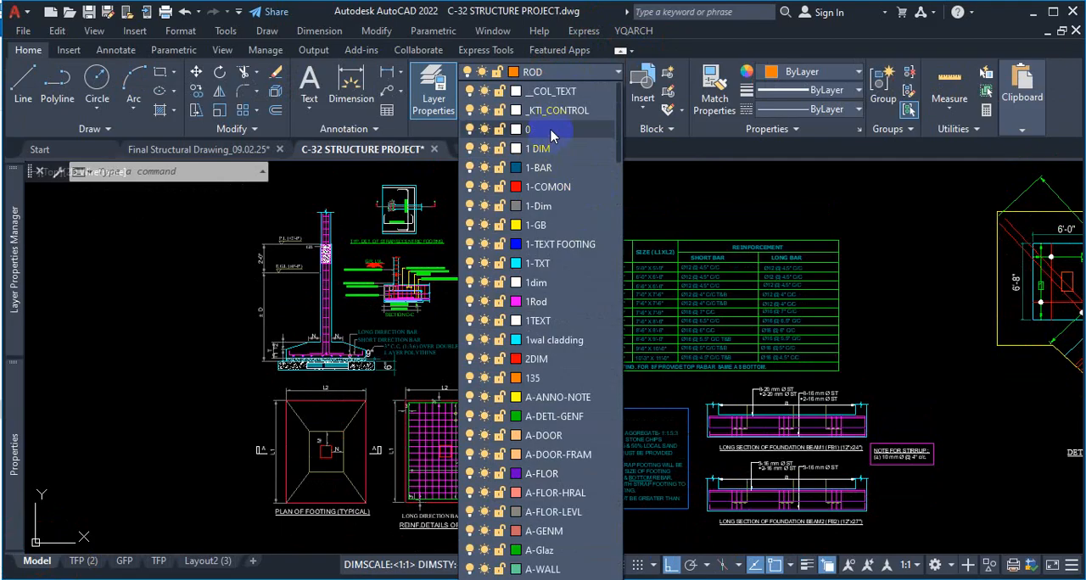
scroll(564, 151, down, 1)
scroll(564, 152, down, 2)
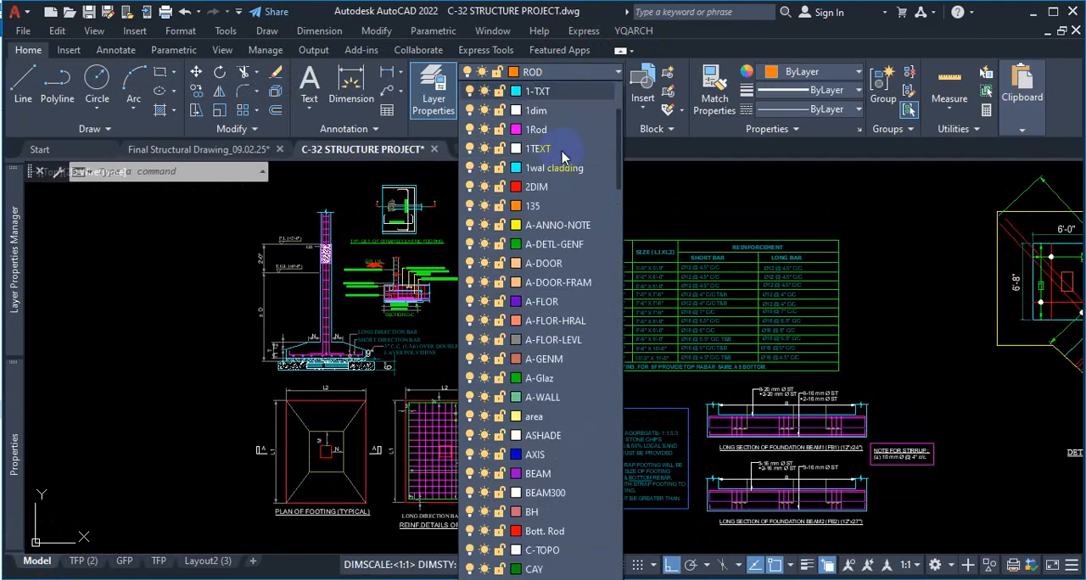
scroll(563, 157, up, 2)
scroll(567, 156, up, 1)
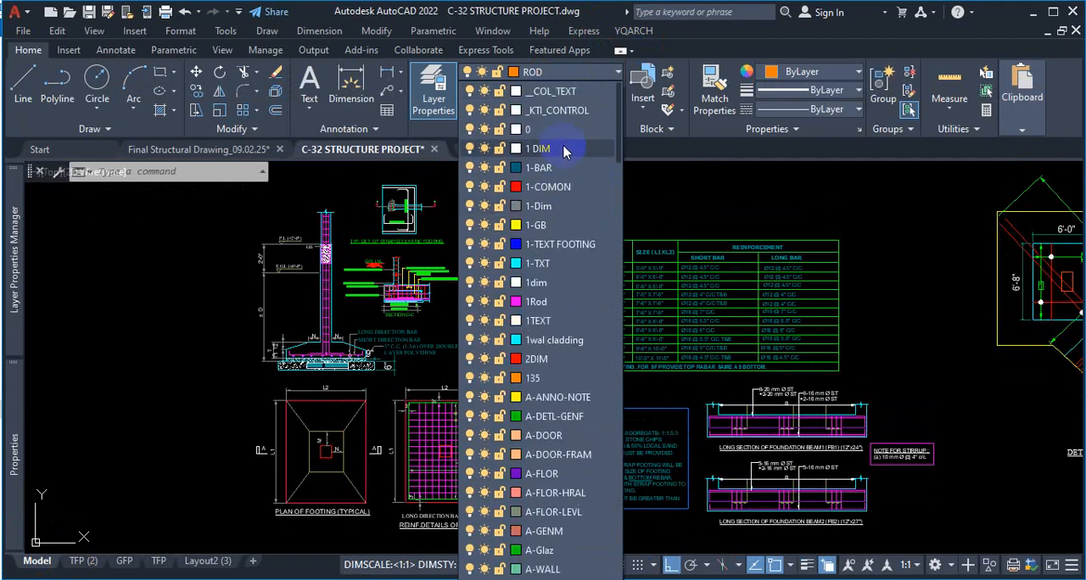
scroll(566, 161, down, 4)
scroll(566, 169, down, 15)
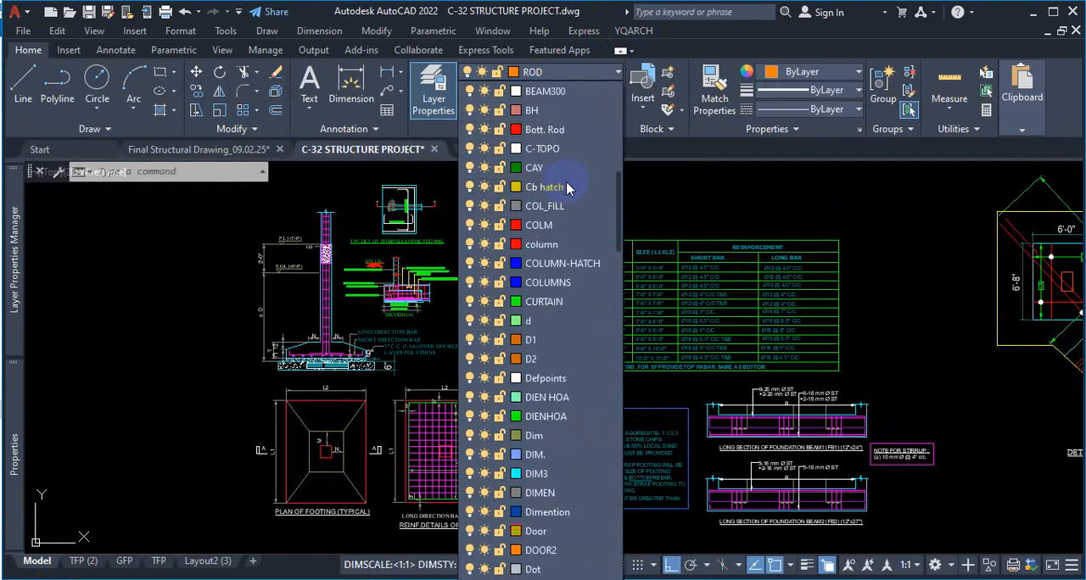
scroll(564, 195, up, 2)
scroll(564, 195, up, 1)
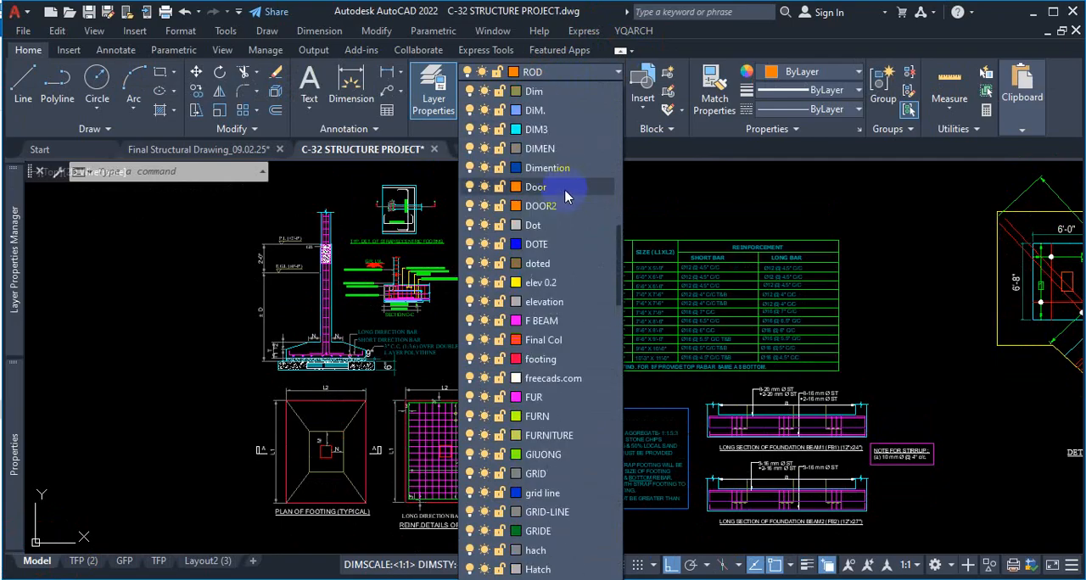
scroll(565, 196, up, 4)
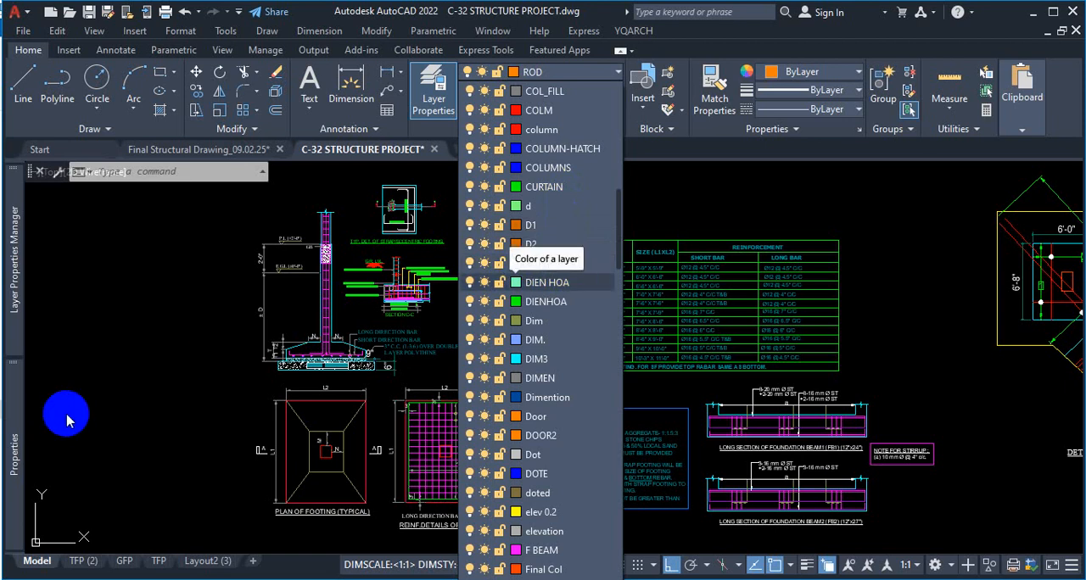
Find the Defpoints layer in the Layer Properties Manager and examine its plot setting
click(13, 273)
scroll(178, 290, up, 5)
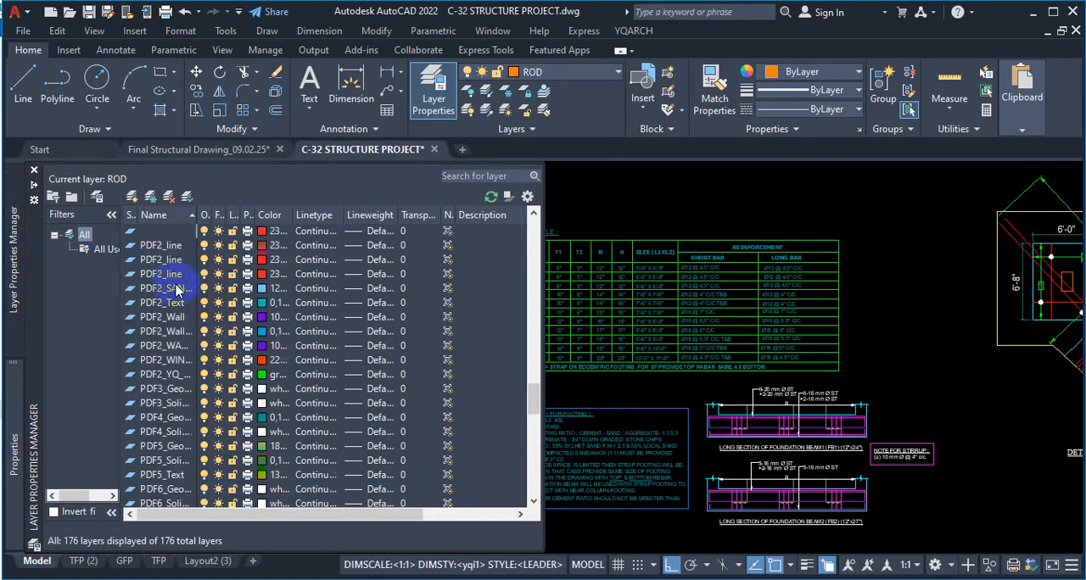
scroll(176, 289, up, 20)
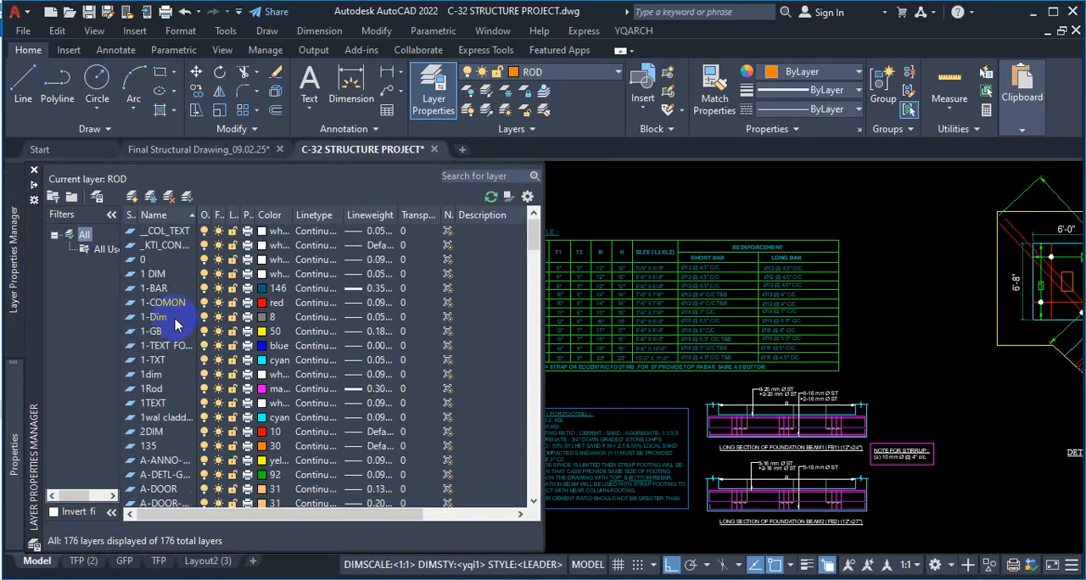
scroll(176, 327, down, 6)
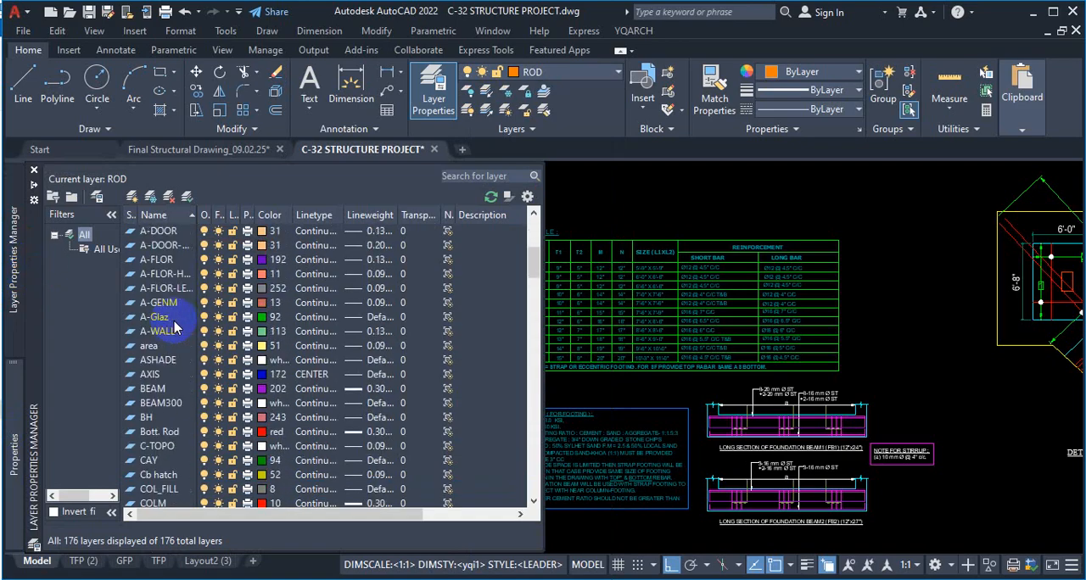
scroll(155, 366, down, 5)
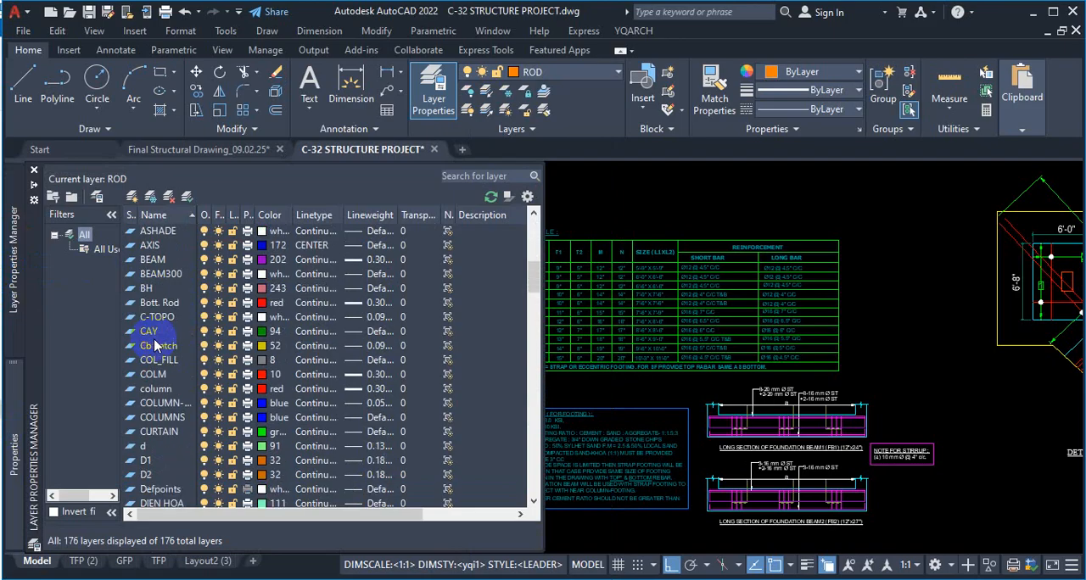
scroll(157, 350, down, 1)
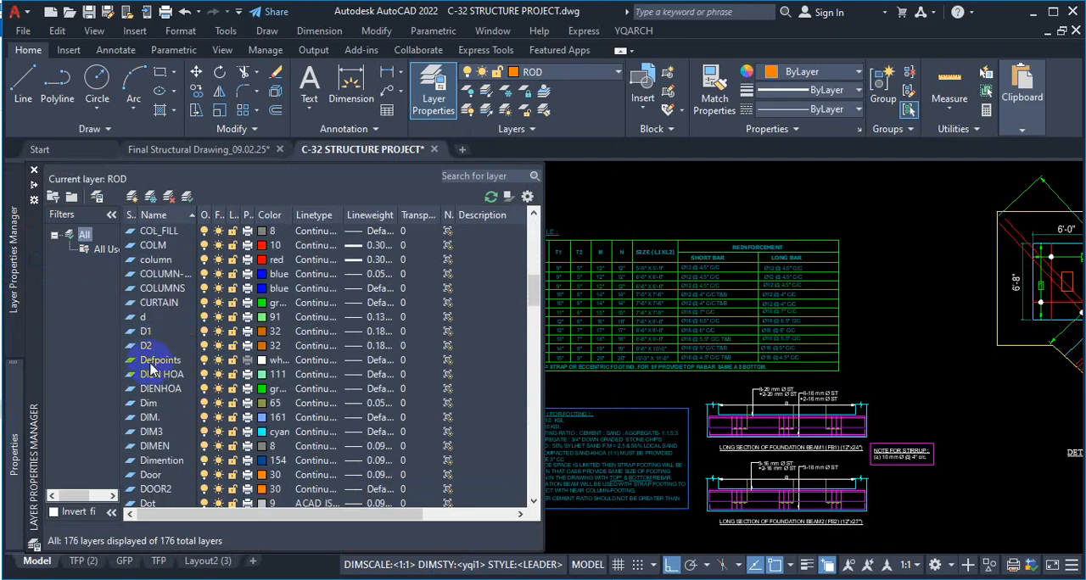
key(ctrl+1)
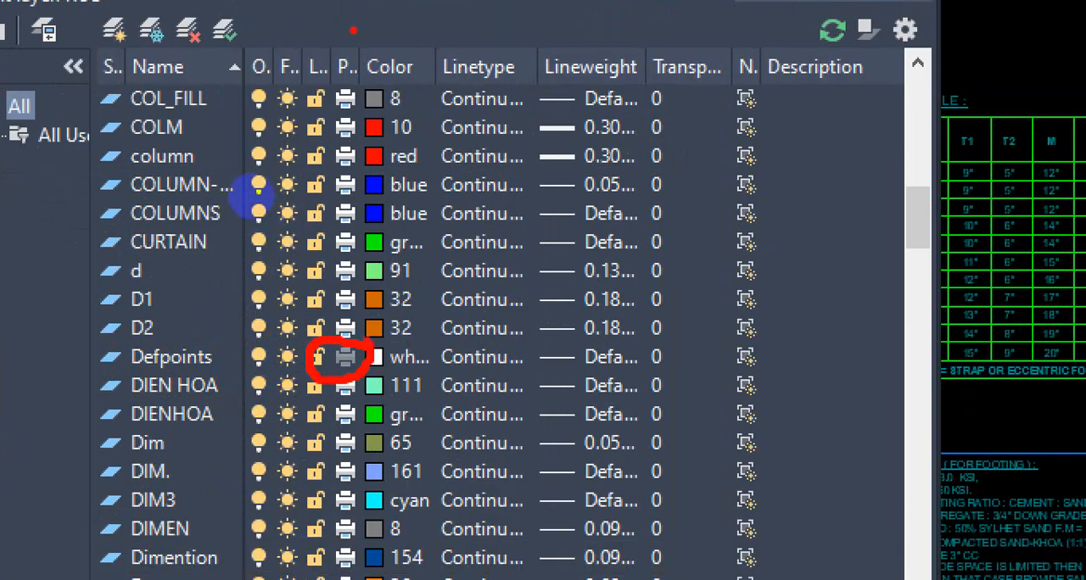
key(Escape)
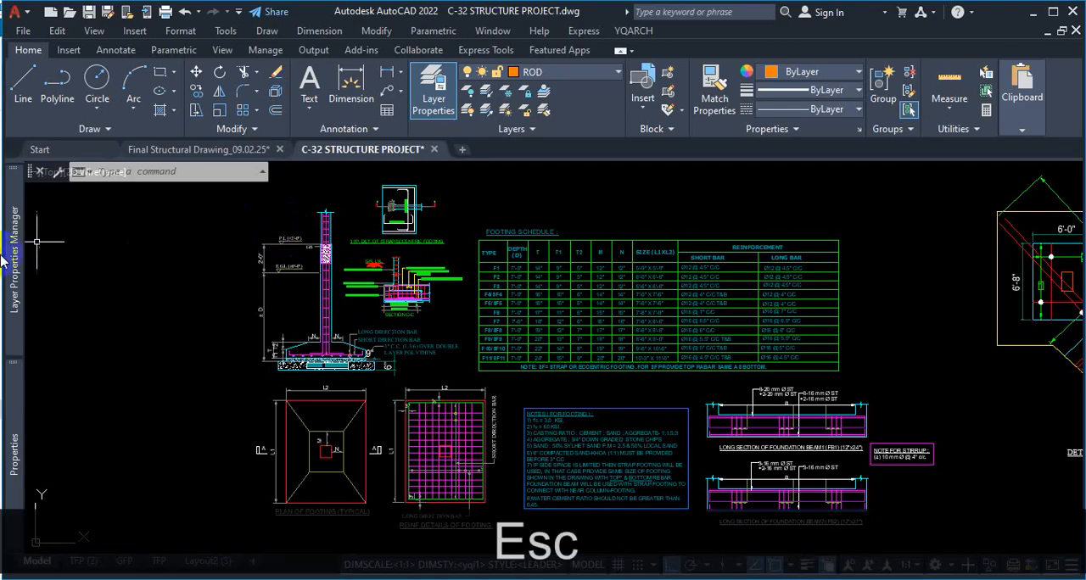
Widen the Plot column in the Layer Properties Manager and try to toggle plotting for the Defpoints layer
mouse_move(12, 242)
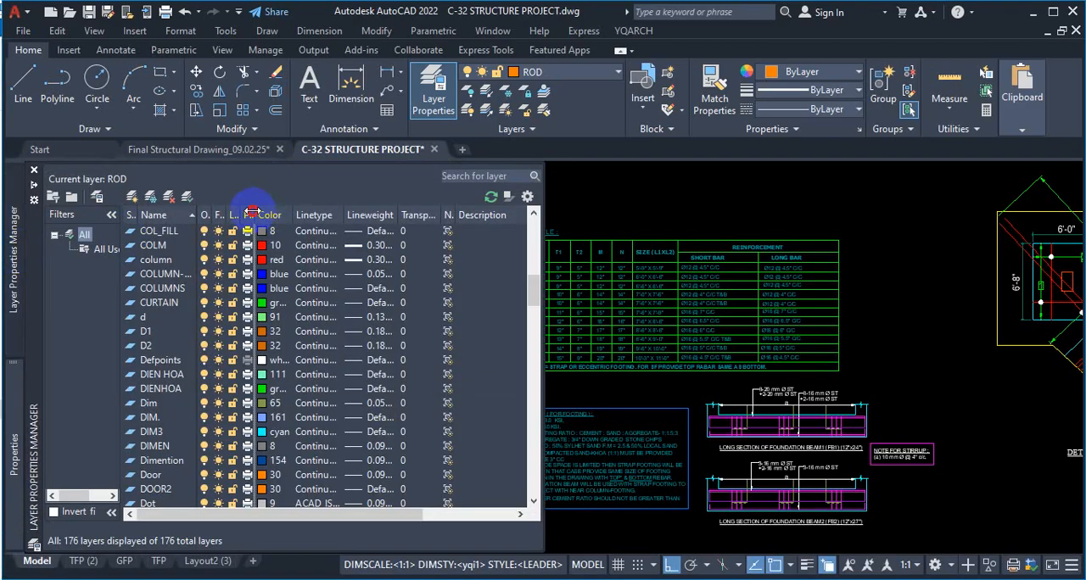
drag(251, 213, 289, 217)
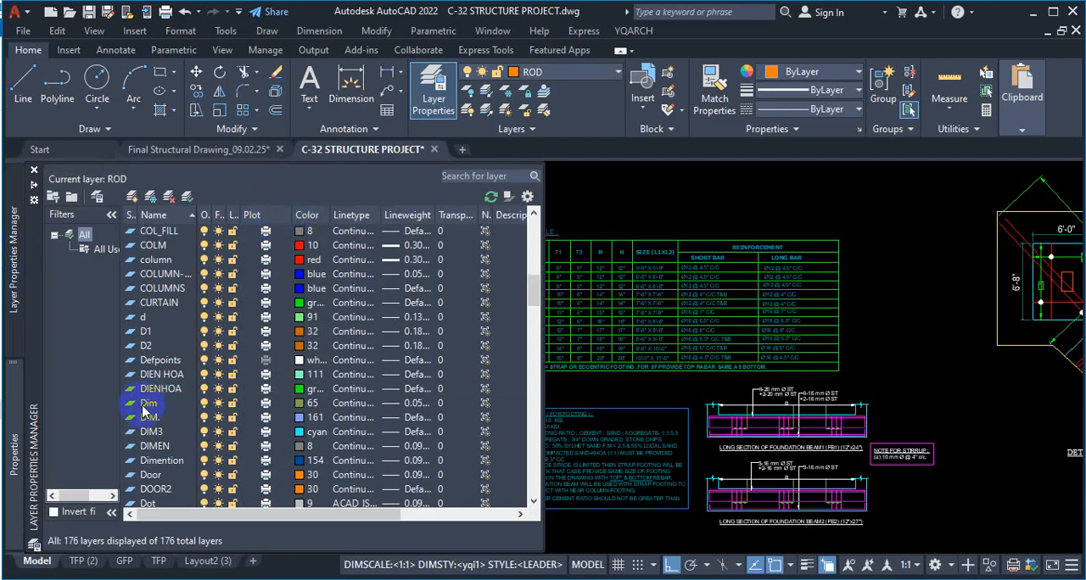
click(267, 360)
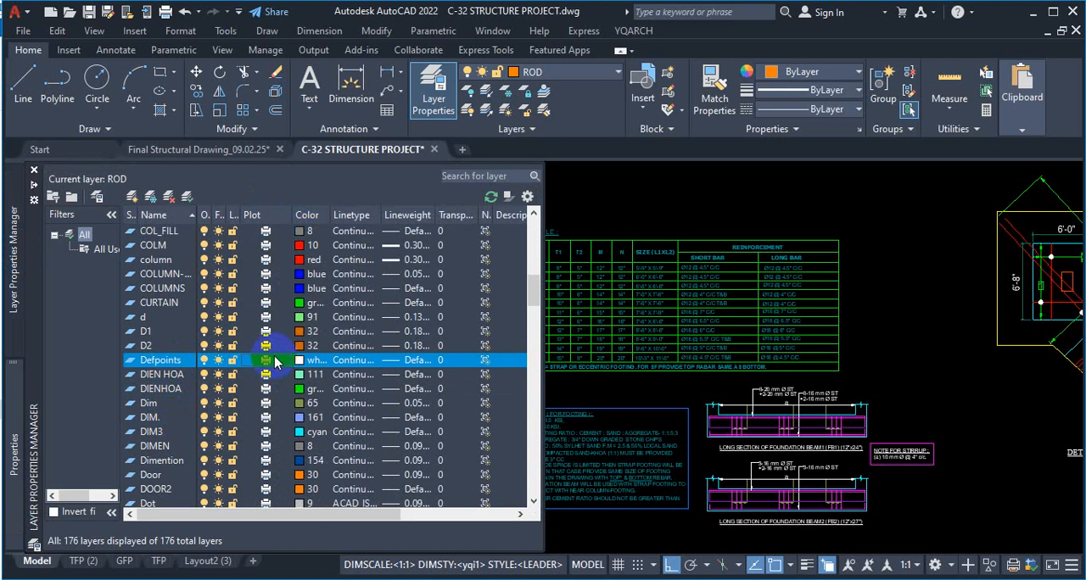
key(Escape)
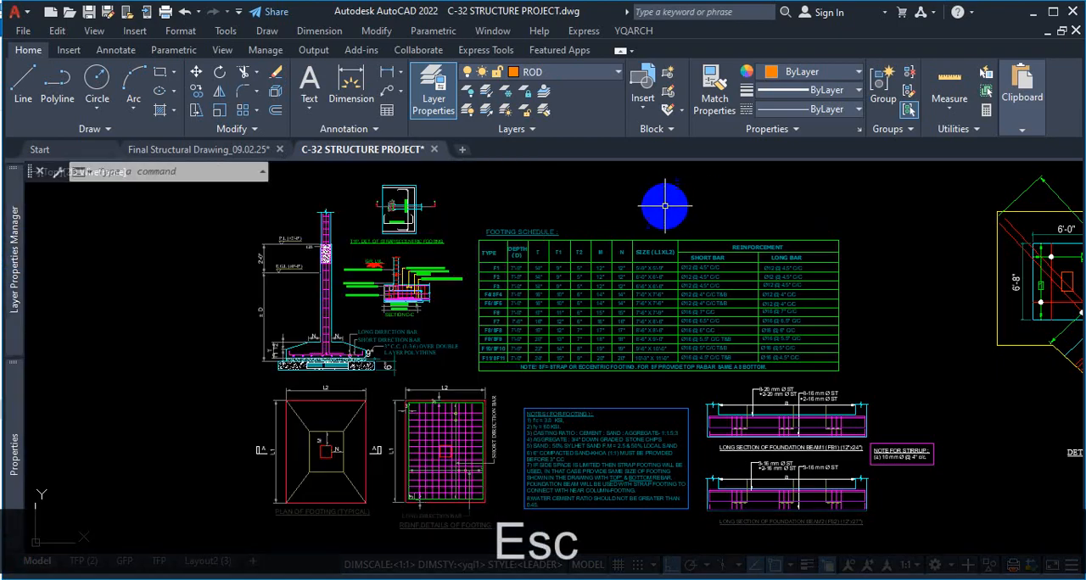
click(664, 205)
Return to Layout2 (3) and make Defpoints the current layer
click(210, 560)
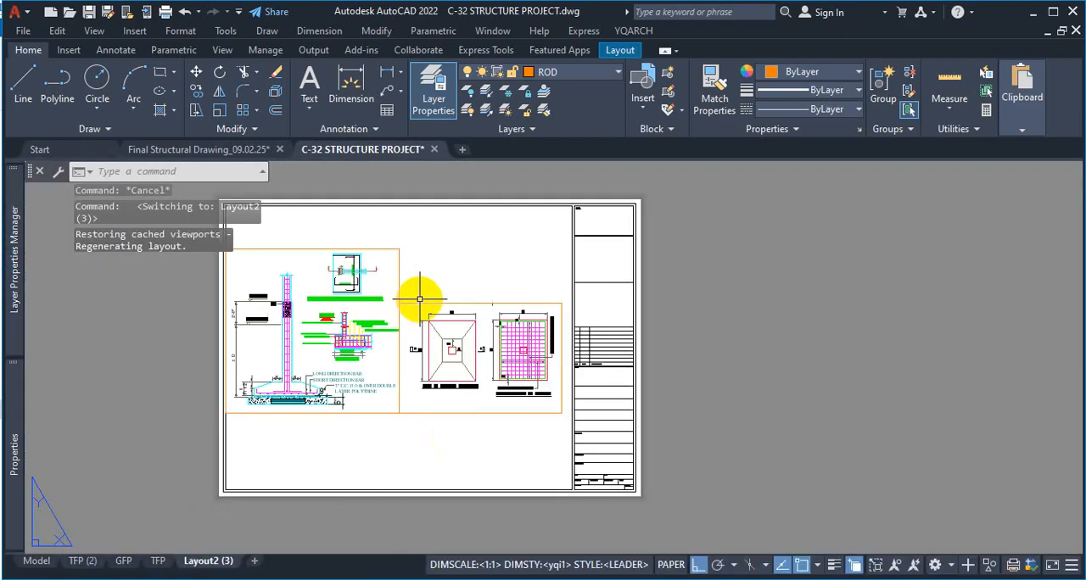
click(617, 75)
scroll(585, 263, down, 10)
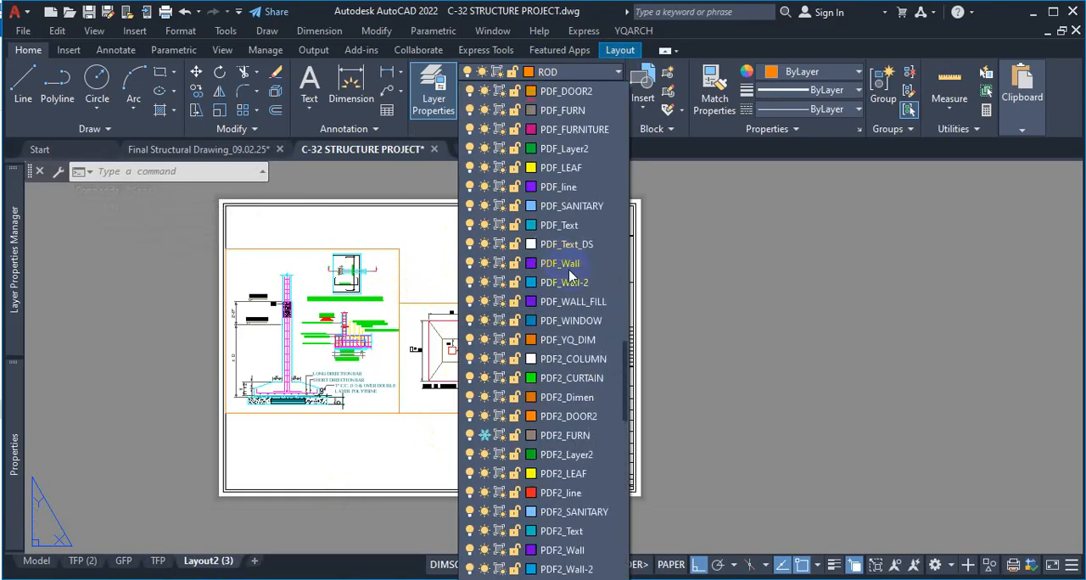
scroll(570, 276, up, 10)
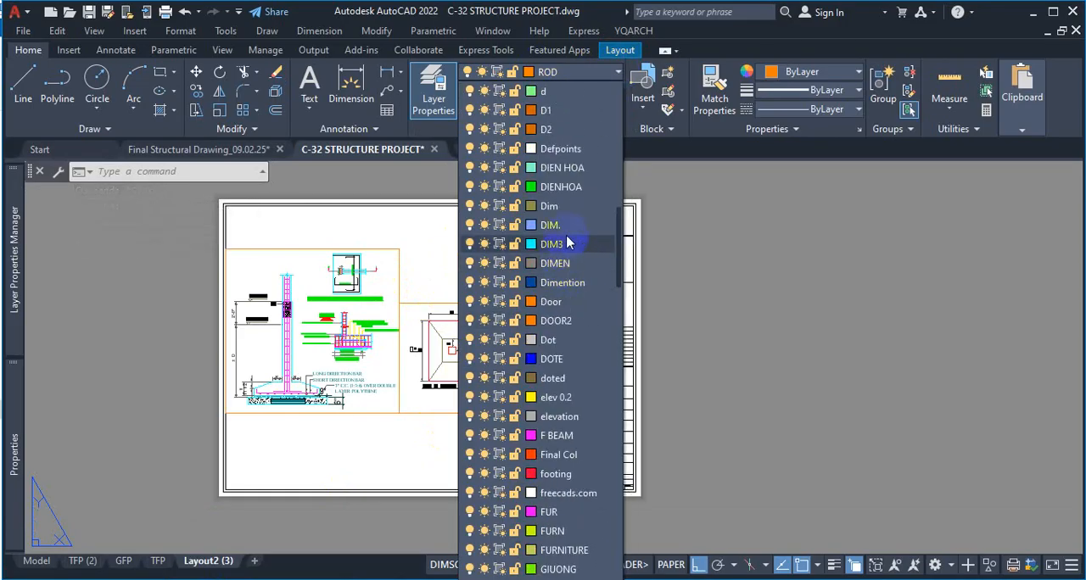
click(576, 148)
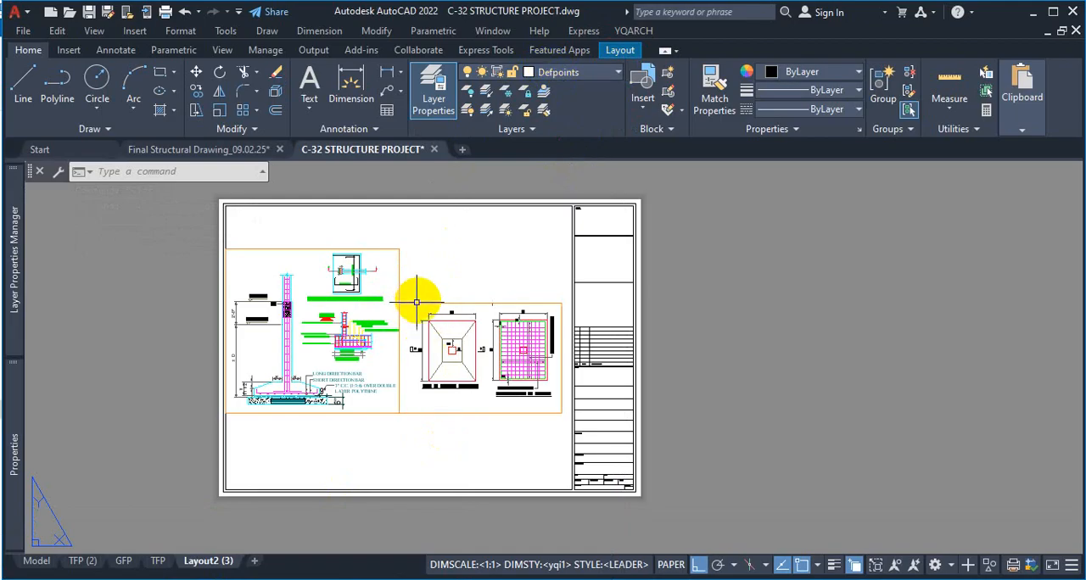
Move both footing-detail viewports on Layout2 (3) to the Defpoints layer and deselect them
click(706, 319)
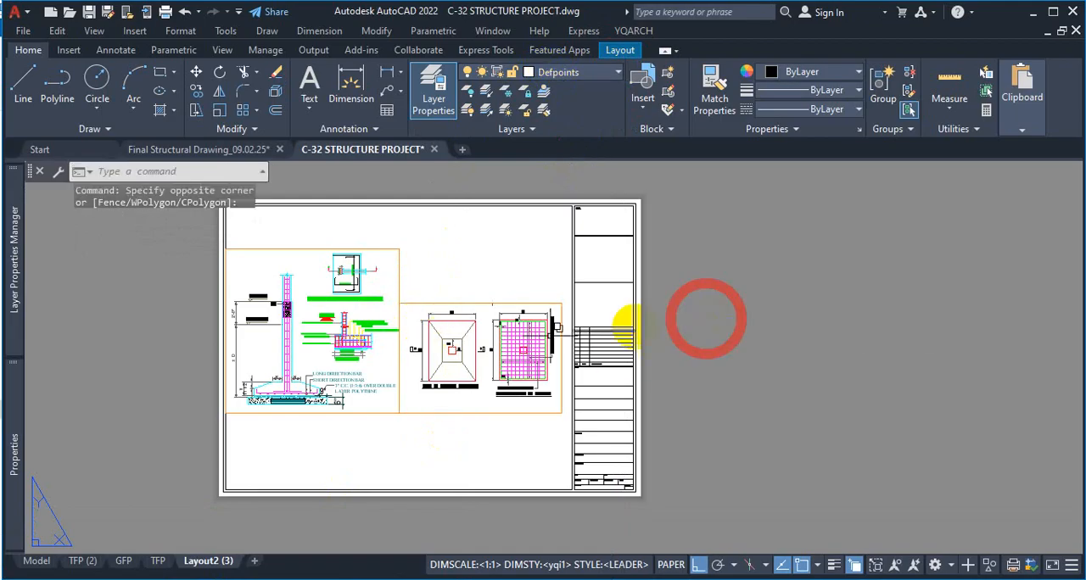
scroll(405, 310, up, 2)
click(416, 293)
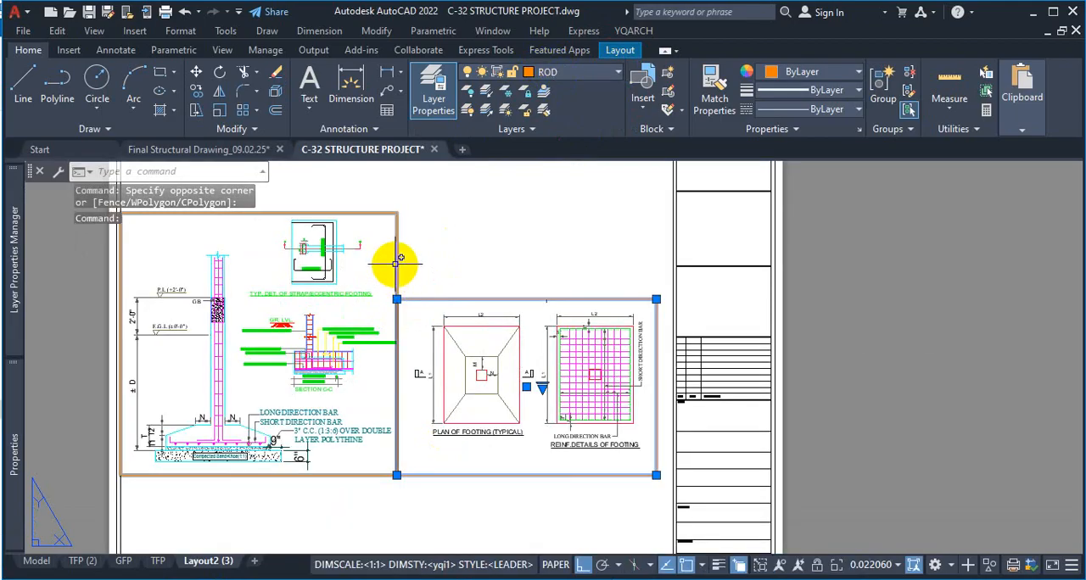
click(395, 264)
click(564, 72)
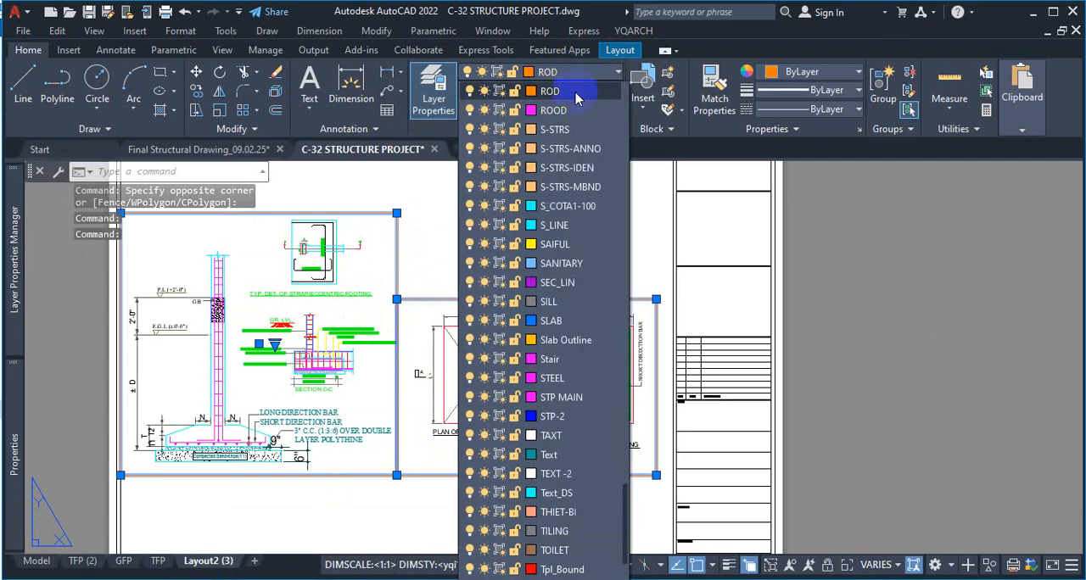
scroll(576, 99, up, 20)
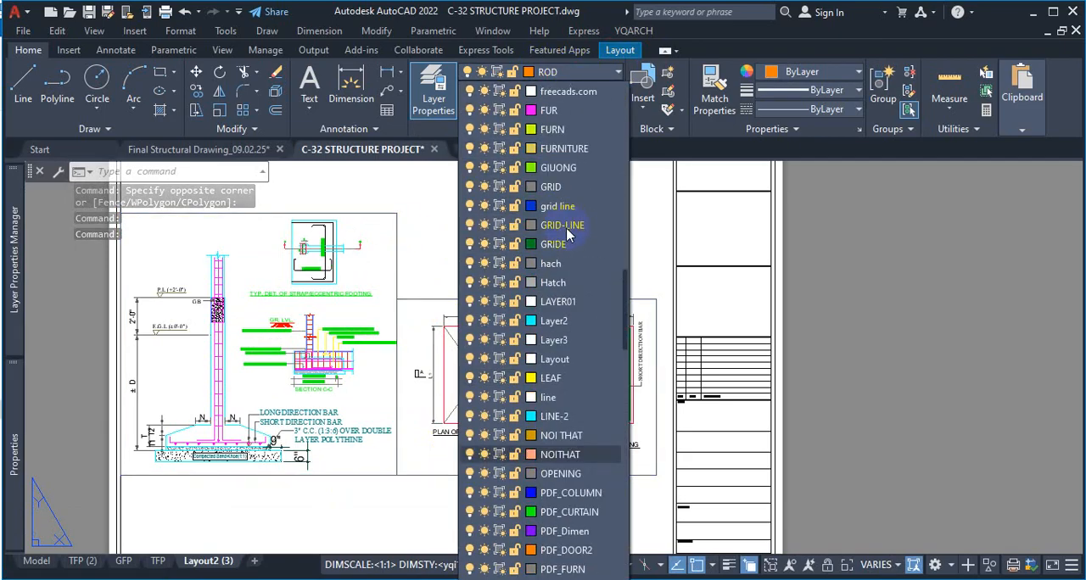
scroll(566, 229, up, 20)
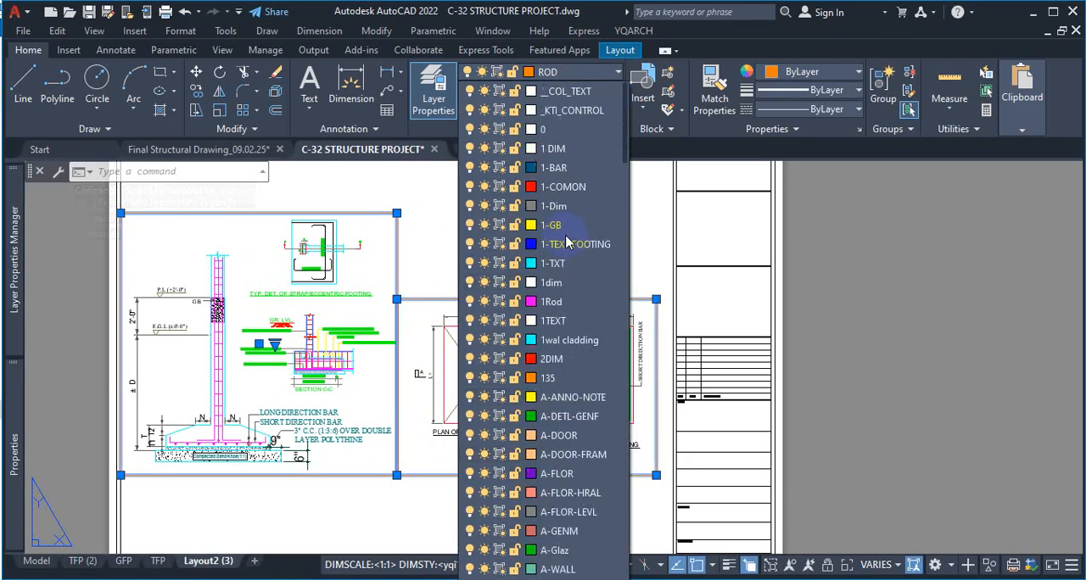
scroll(567, 242, down, 12)
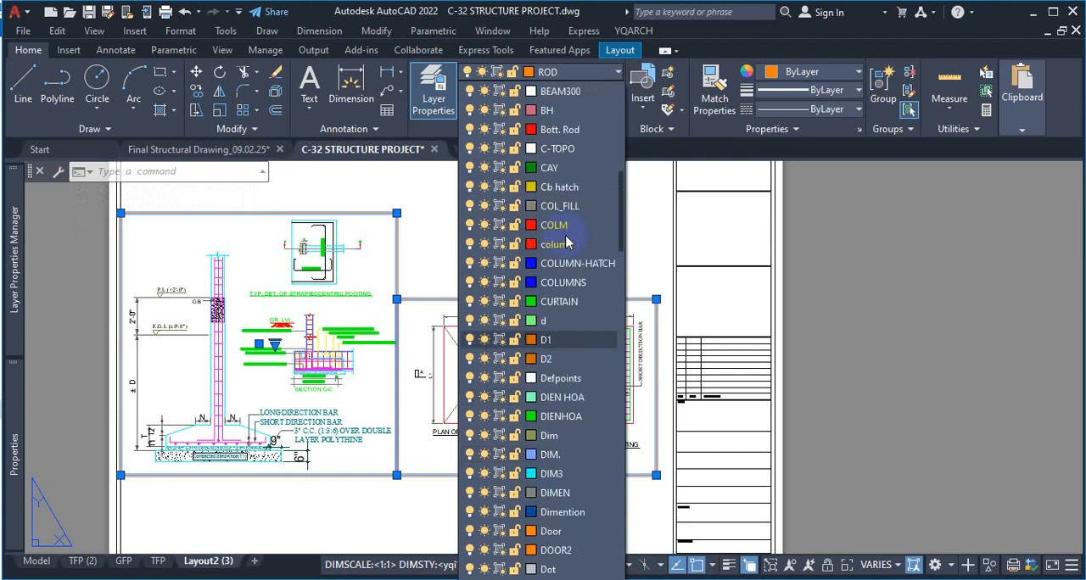
scroll(566, 242, down, 2)
click(559, 261)
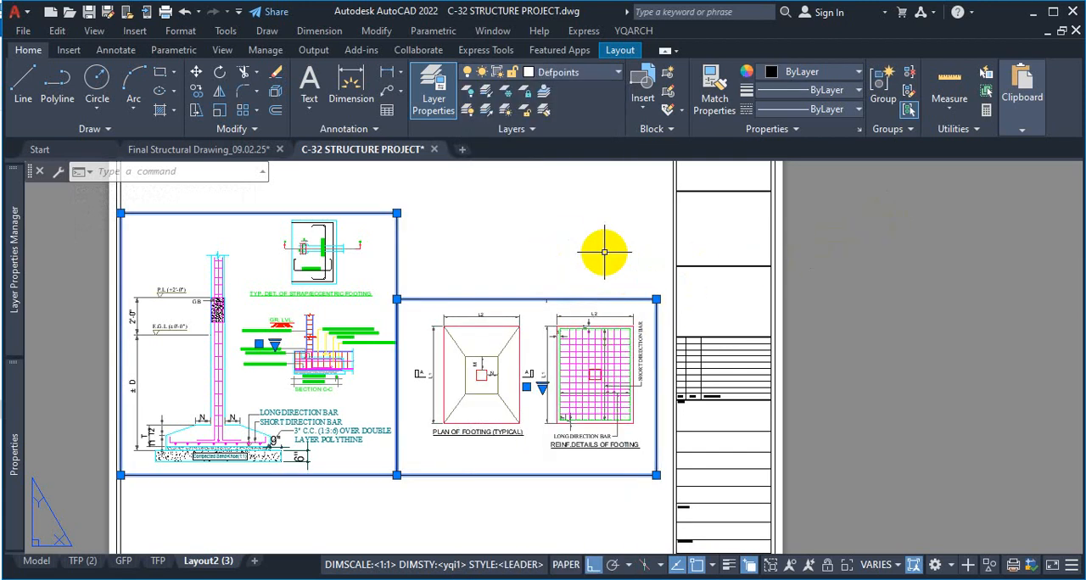
key(Escape)
click(630, 240)
click(563, 223)
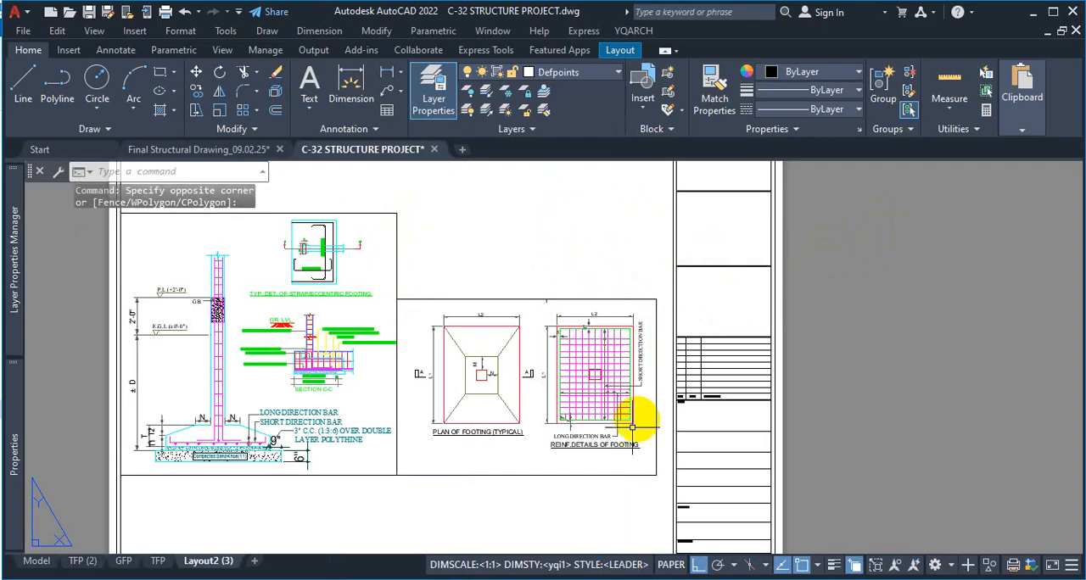
Preview the Layout2 (3) plot to check the viewport borders, and close the preview and Plot dialog without printing
key(ctrl+p)
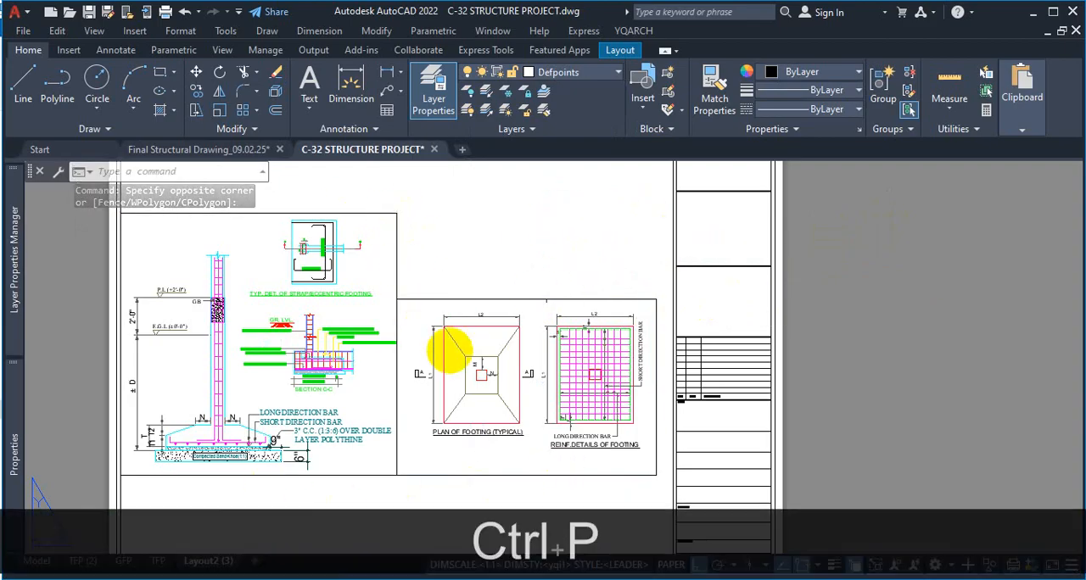
click(291, 493)
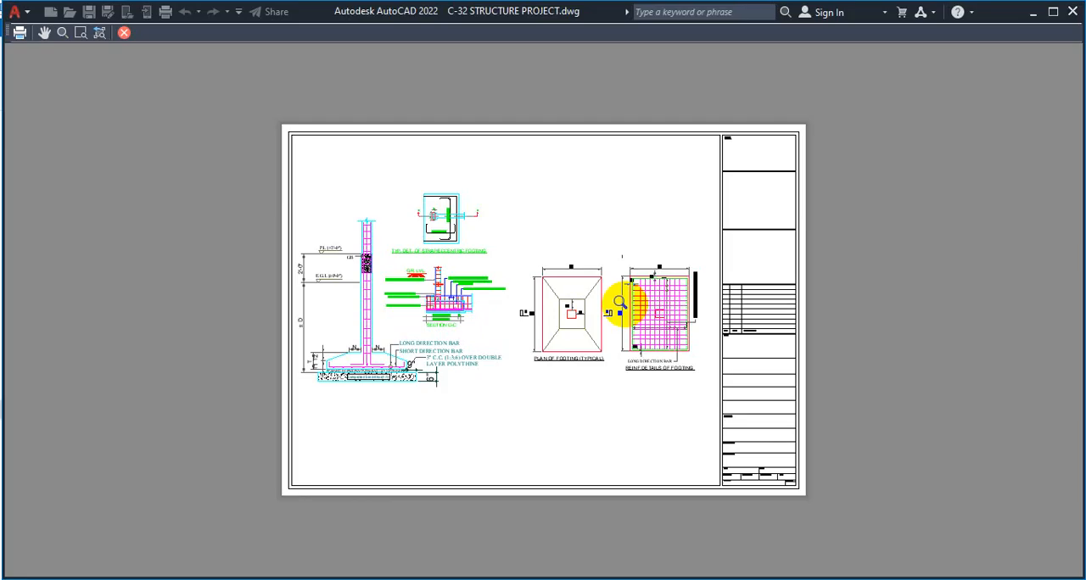
click(124, 34)
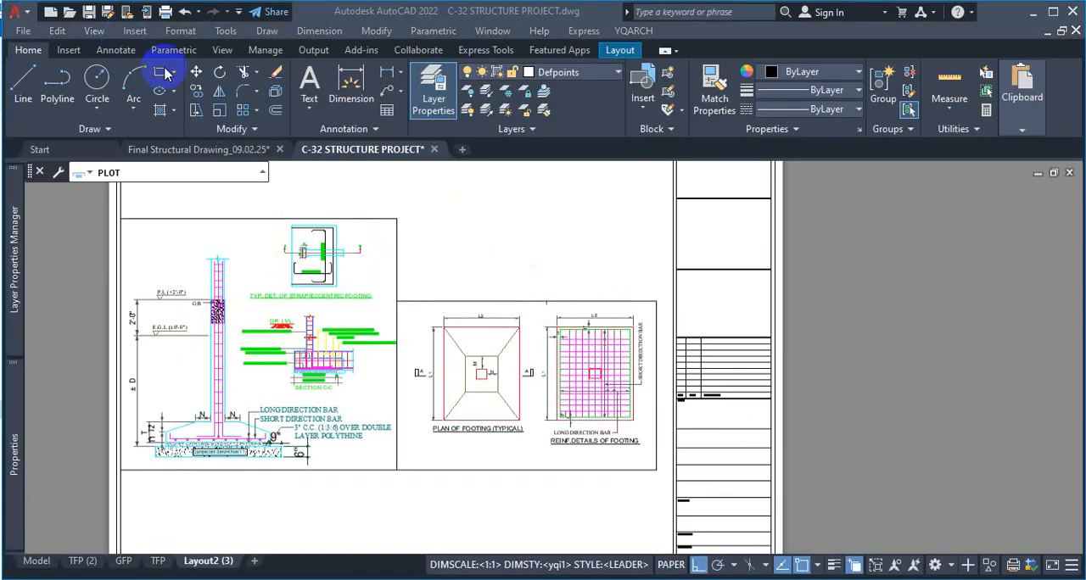
click(828, 77)
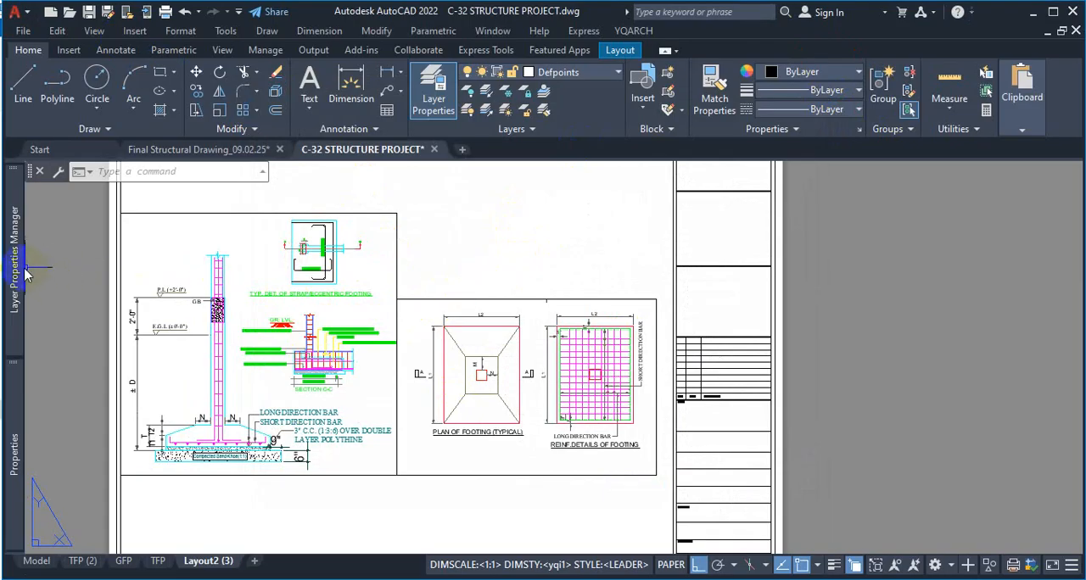
Create a new layer named VIEWPORT in the Layer Properties Manager and set its color to 30
mouse_move(14, 270)
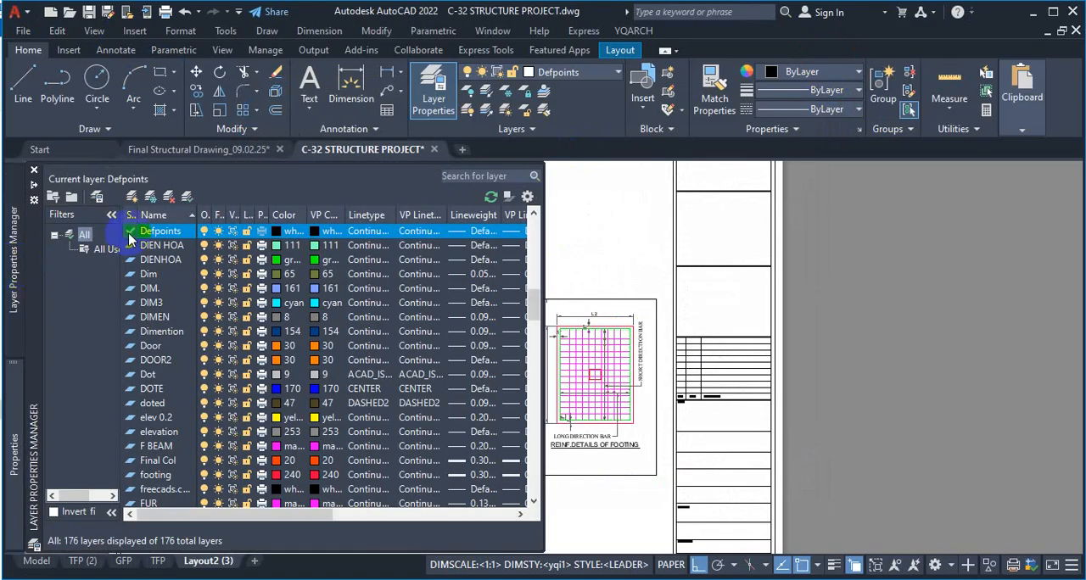
click(131, 197)
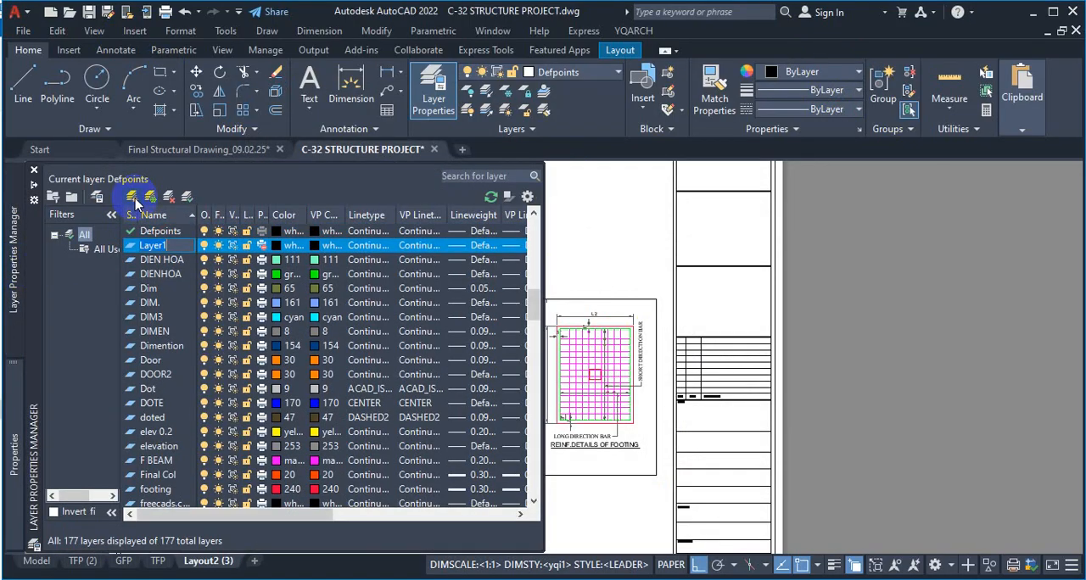
text(V)
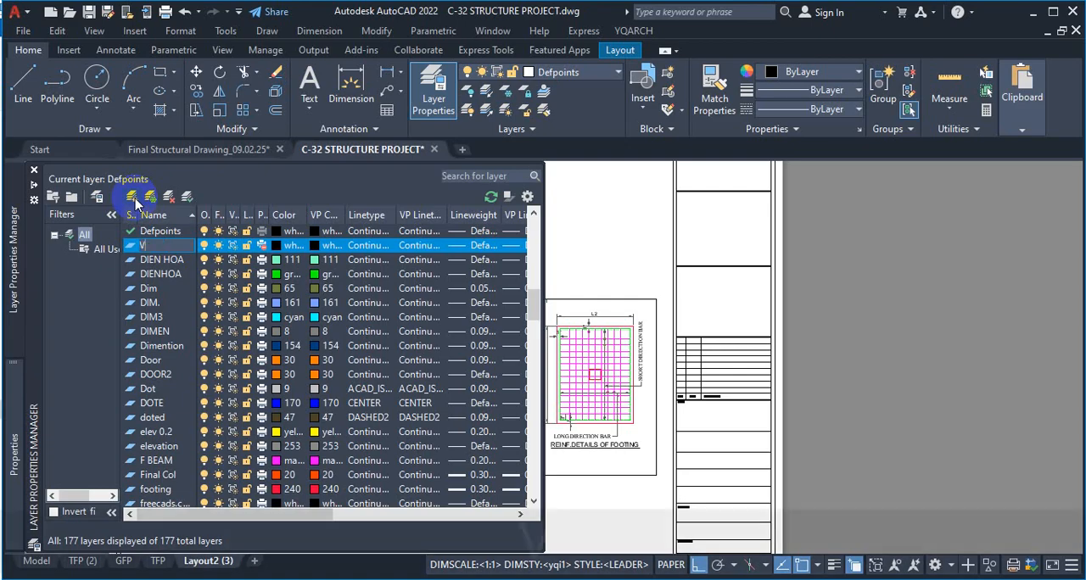
text(IEWPORT)
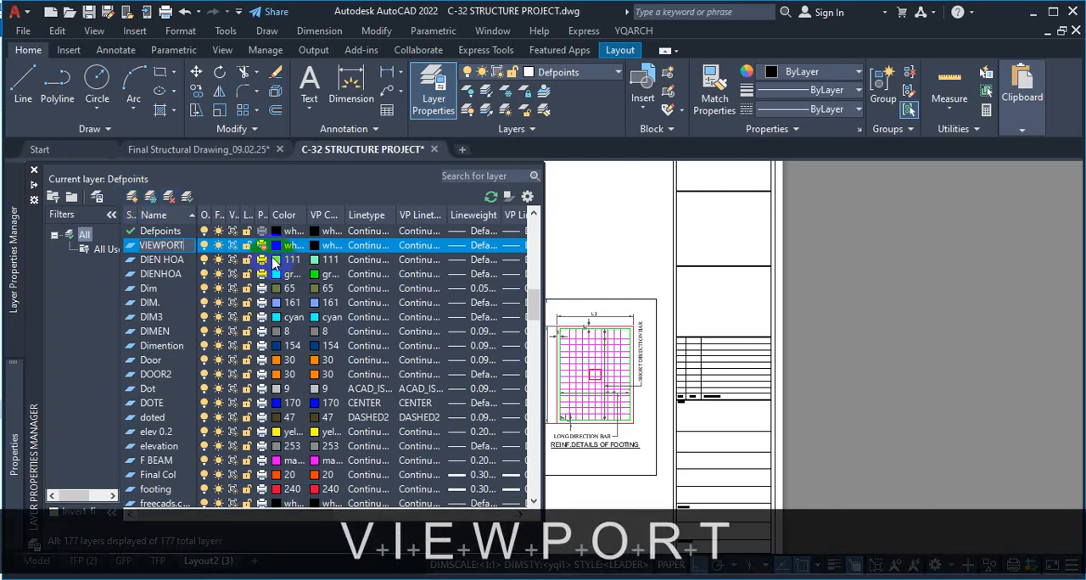
click(274, 246)
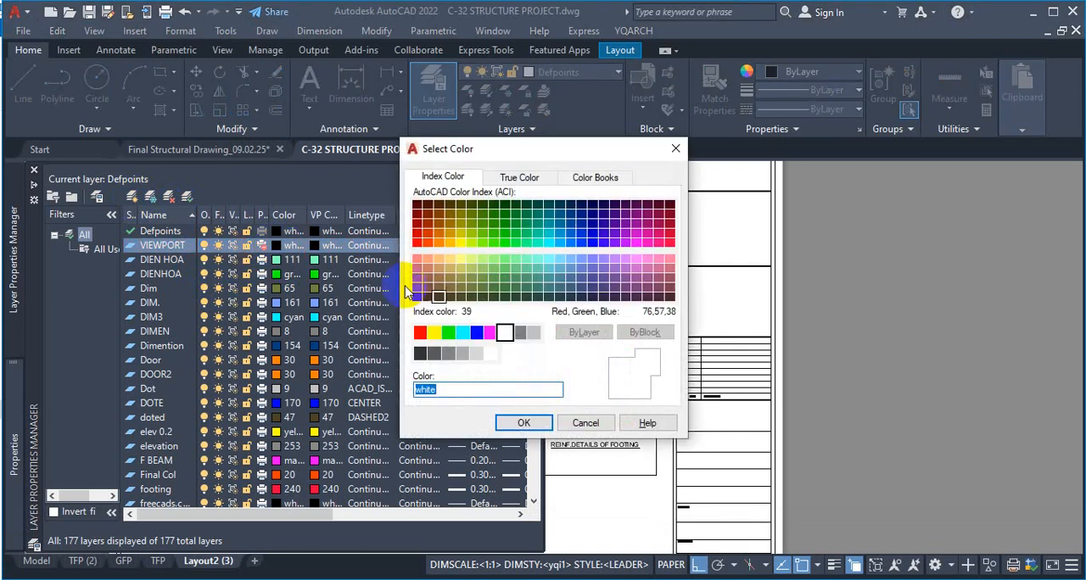
click(439, 246)
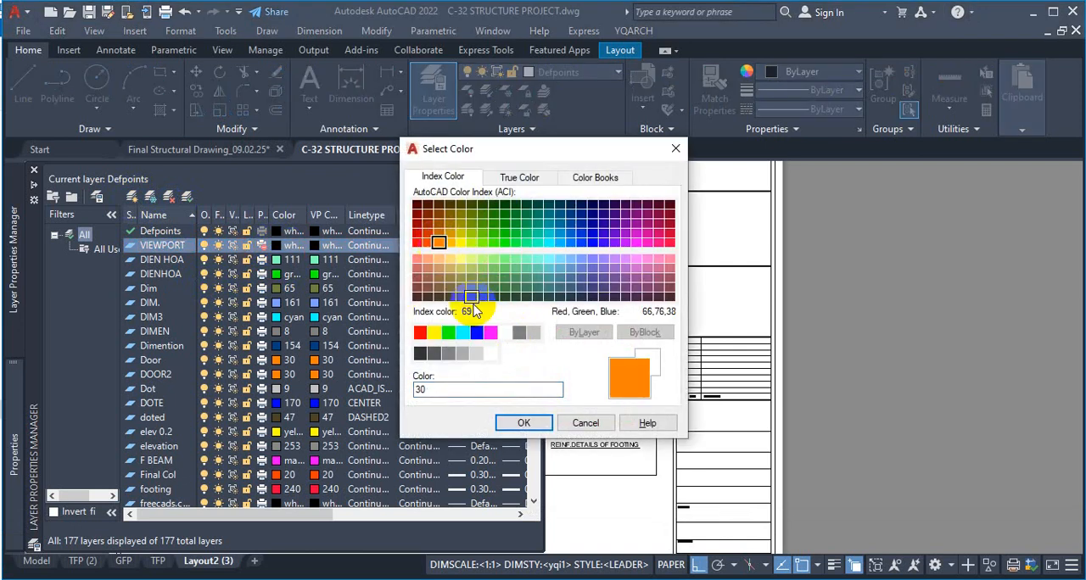
click(519, 421)
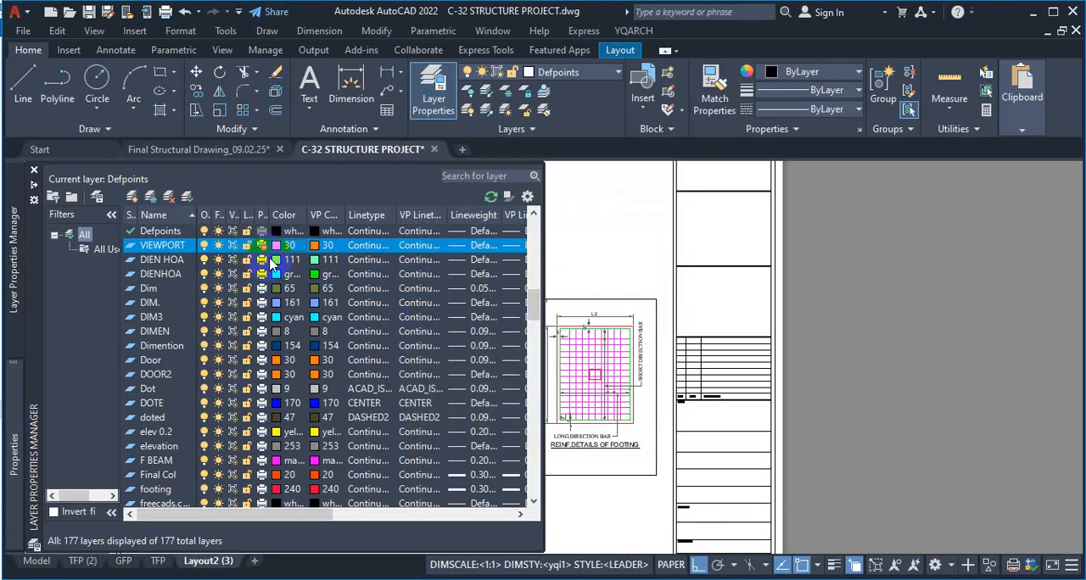
Widen the Plot column in the Layer Properties Manager and turn off plotting for the VIEWPORT layer
drag(267, 215, 355, 214)
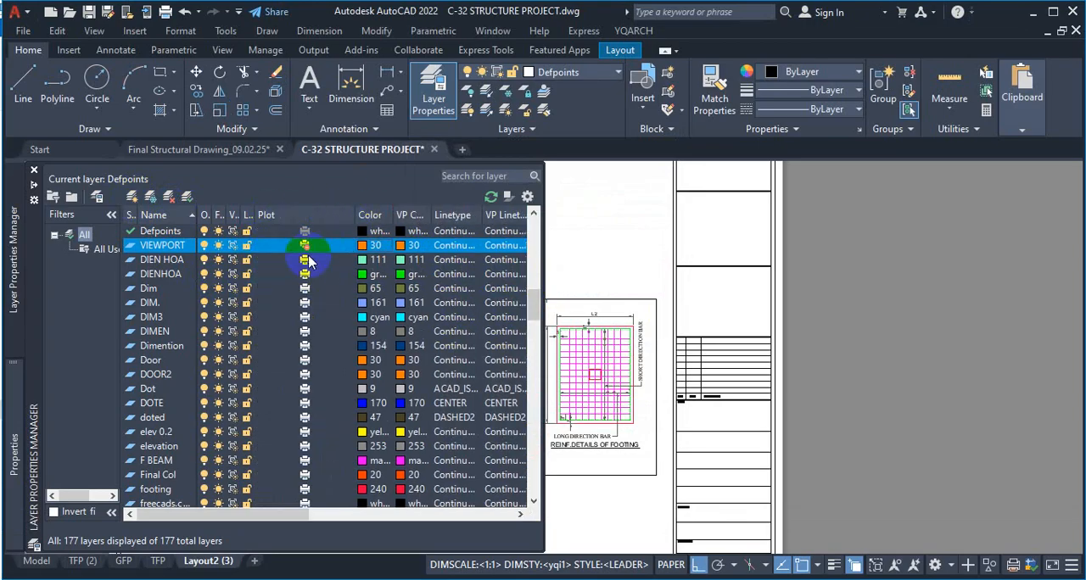
key(ctrl+1)
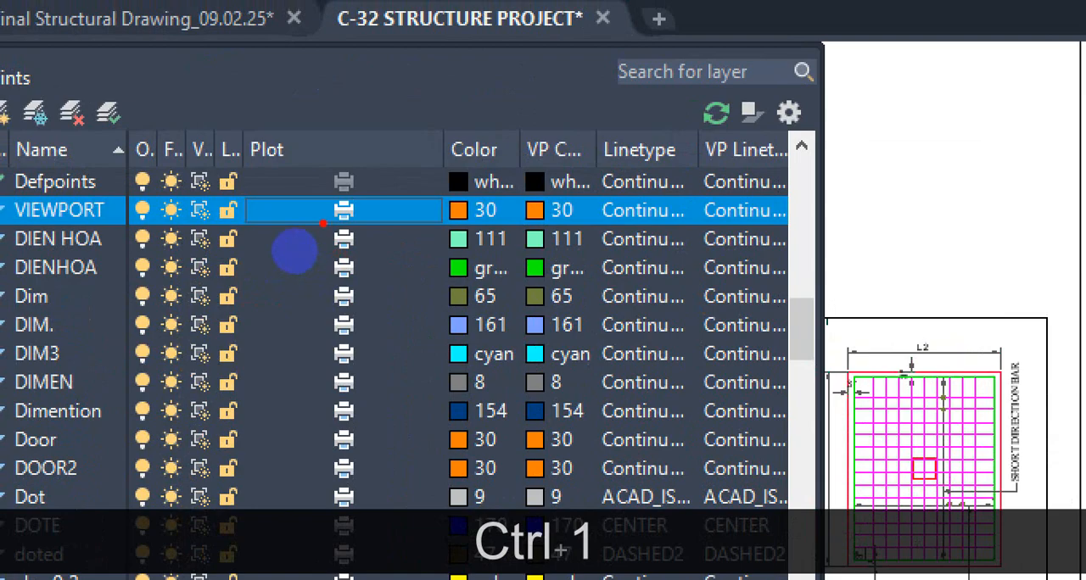
drag(318, 241, 276, 239)
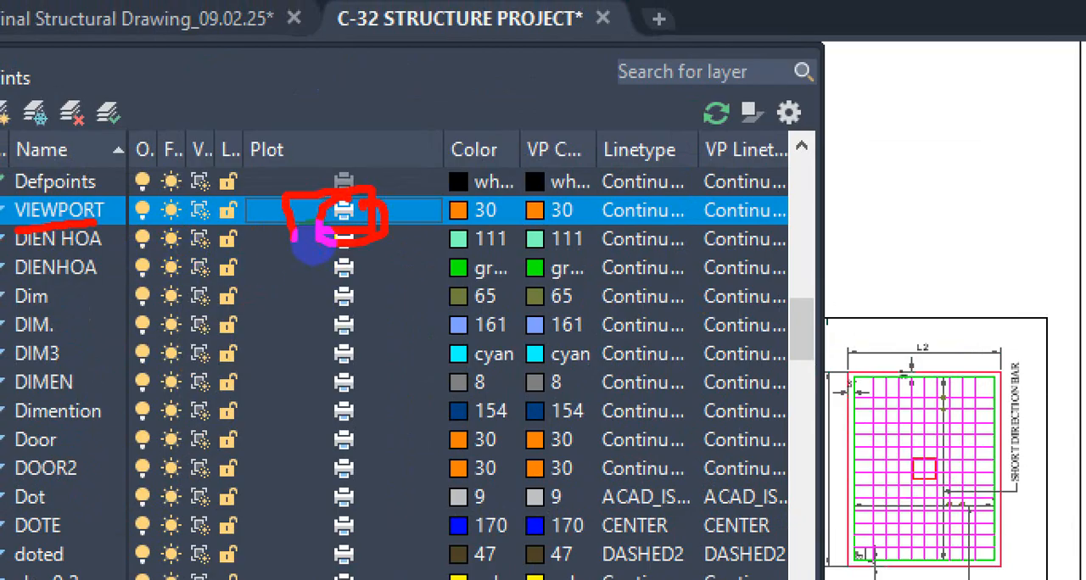
key(Escape)
mouse_move(17, 234)
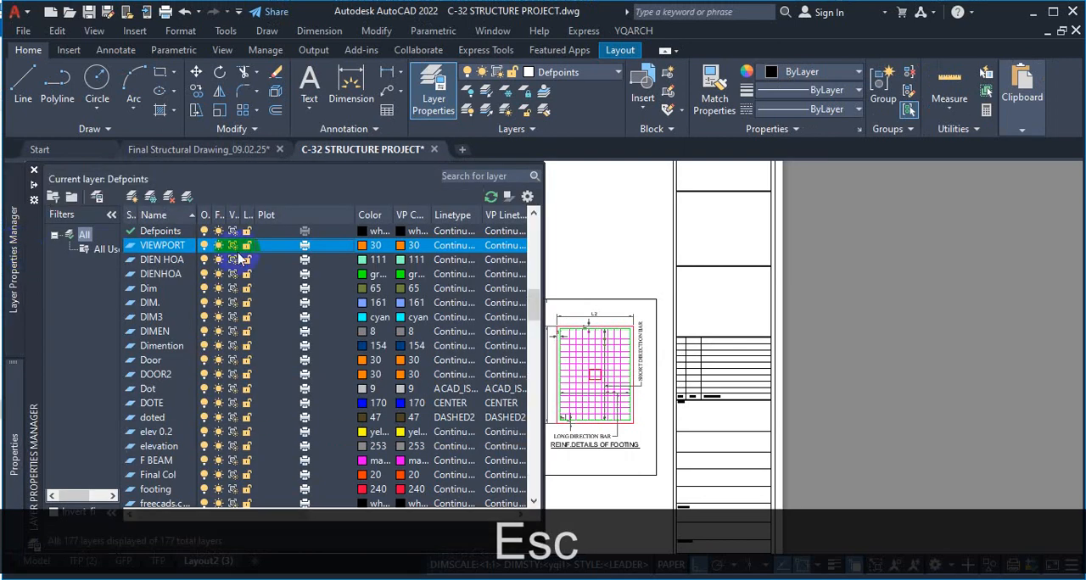
click(303, 246)
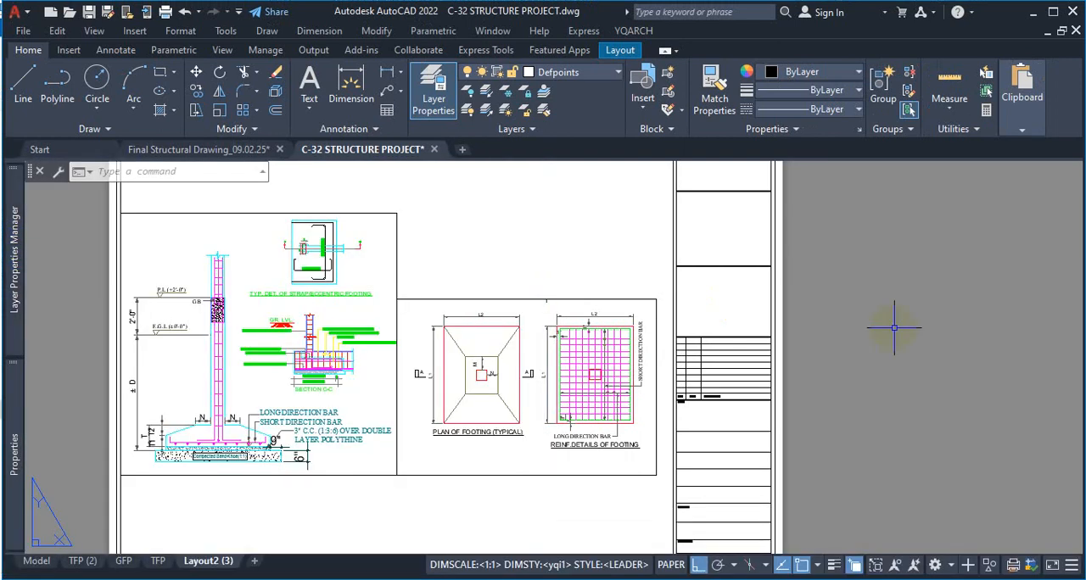
Move both footing-detail viewports from Defpoints to the VIEWPORT layer and clear the selection
click(371, 238)
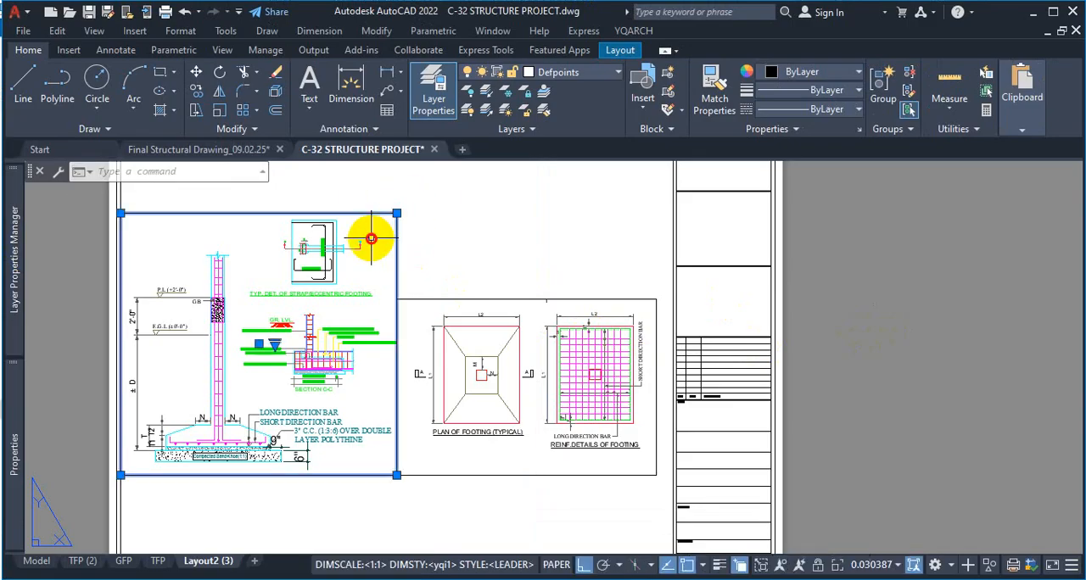
click(461, 262)
click(422, 302)
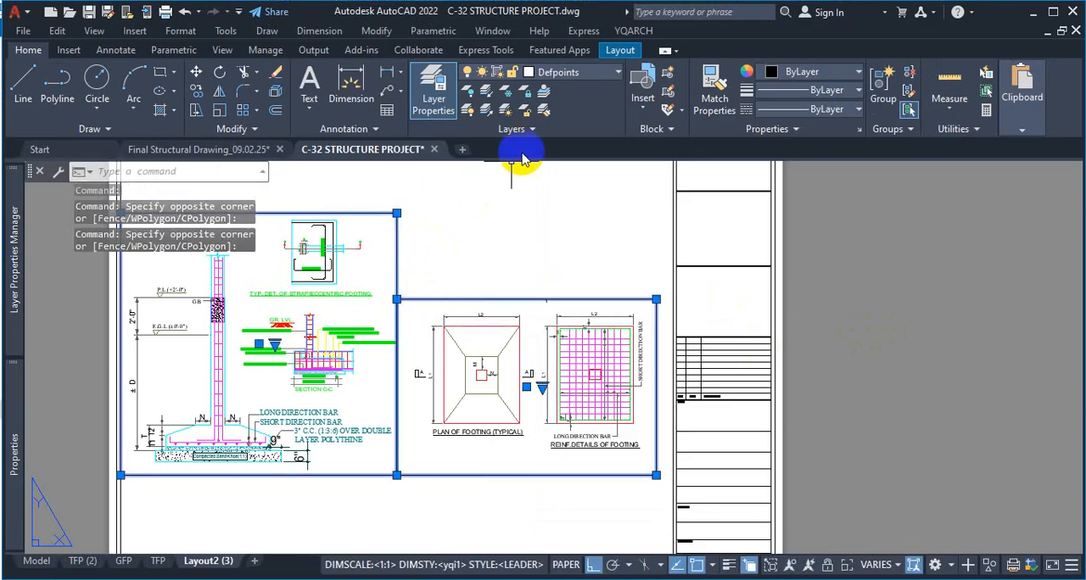
click(583, 74)
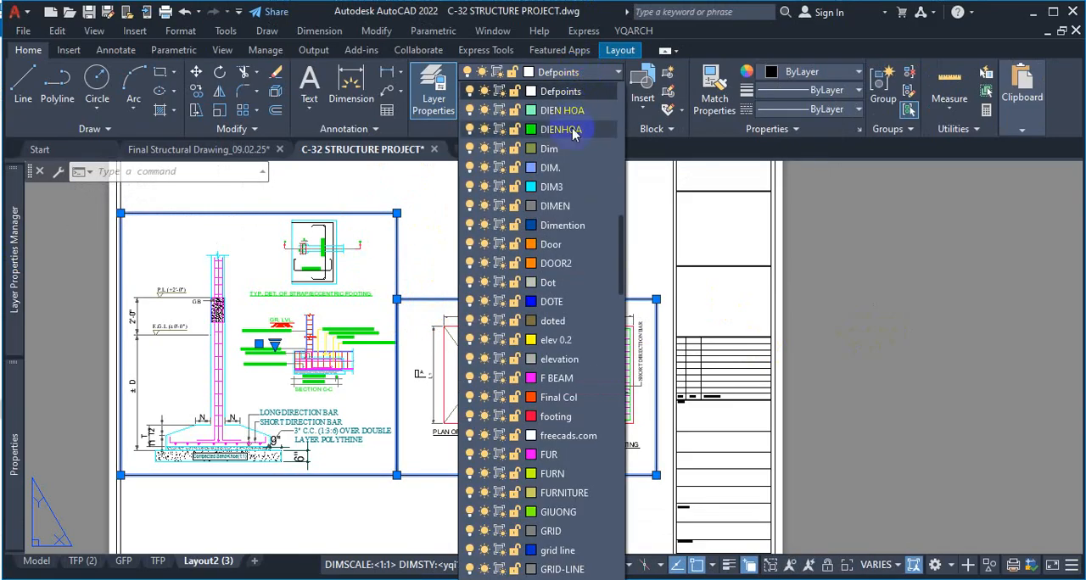
scroll(572, 132, up, 2)
scroll(574, 140, down, 20)
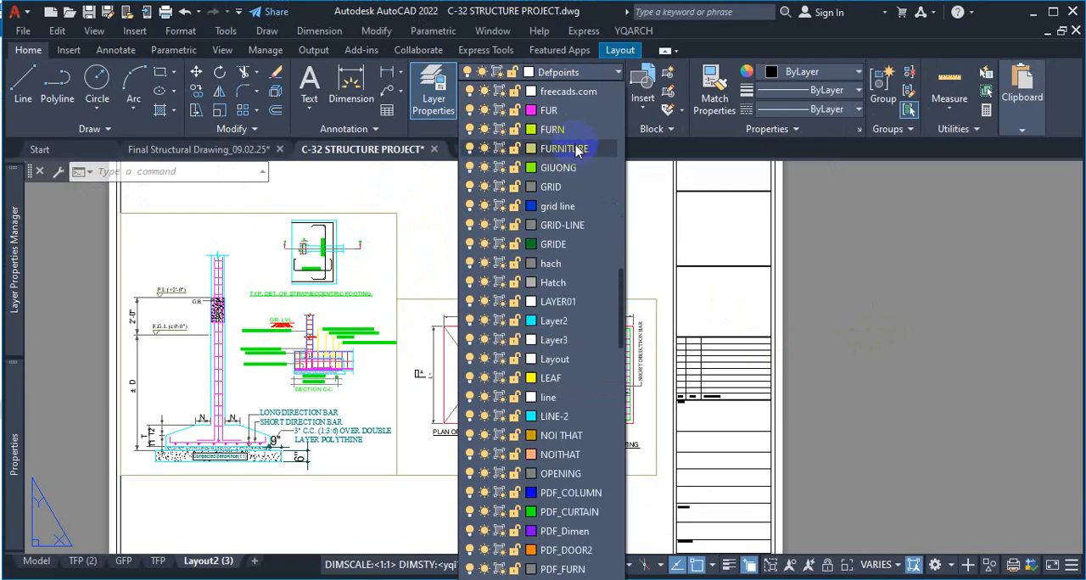
scroll(577, 156, down, 15)
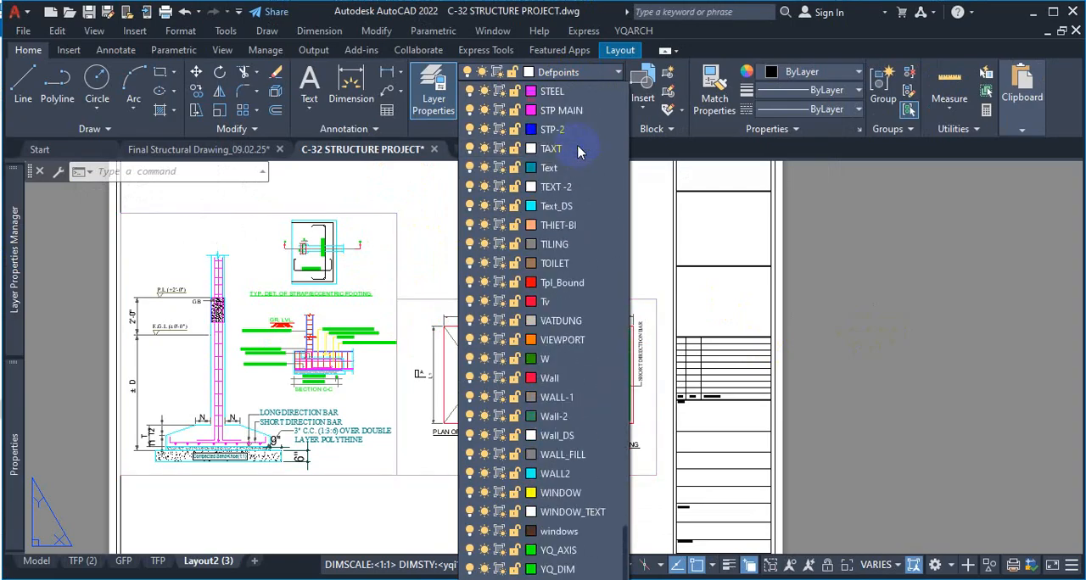
click(577, 339)
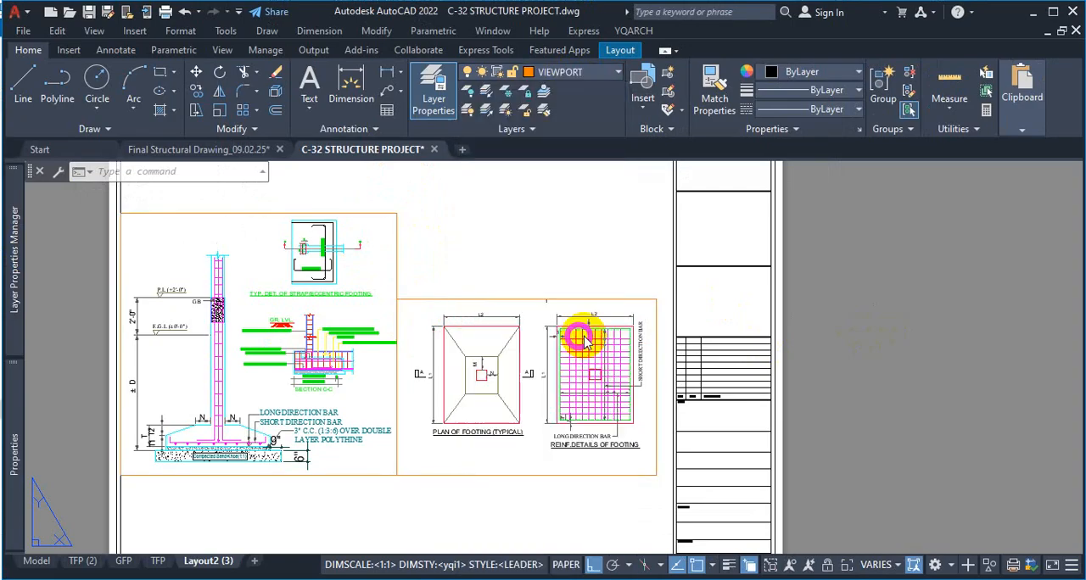
click(600, 253)
key(Escape)
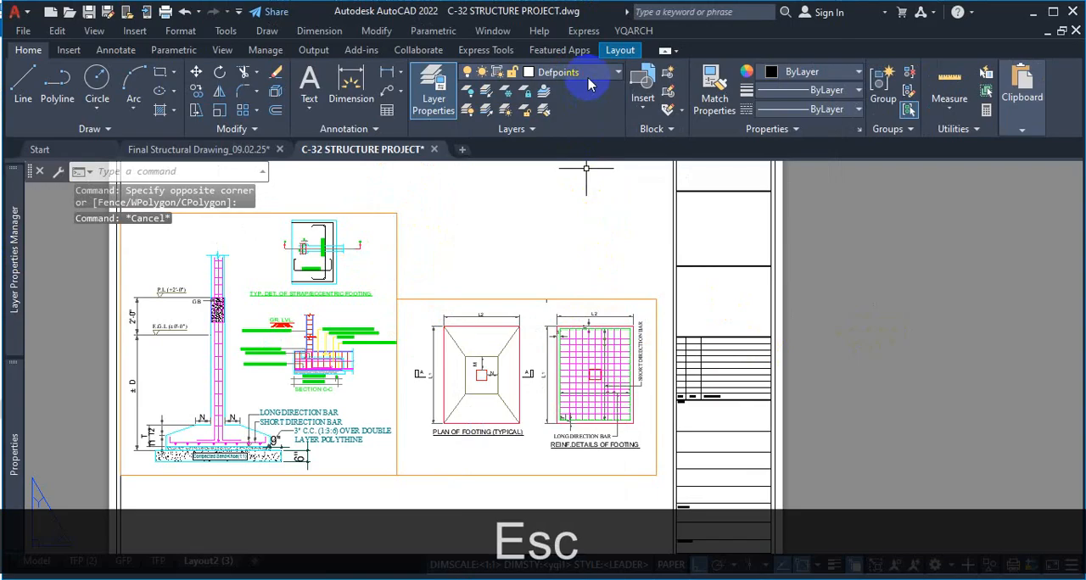
Make VIEWPORT the current layer
click(615, 72)
scroll(594, 342, down, 20)
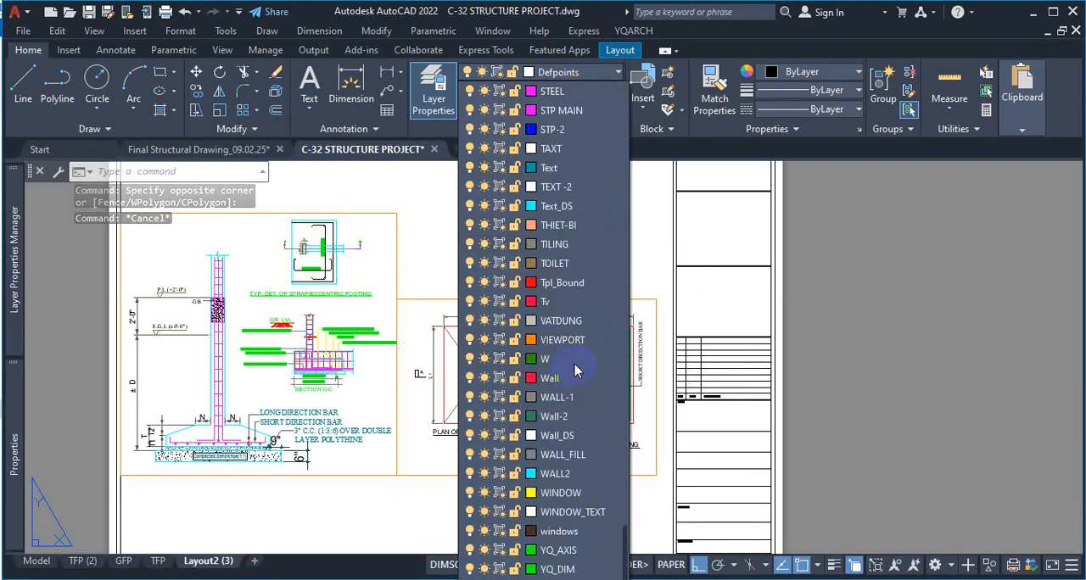
click(610, 340)
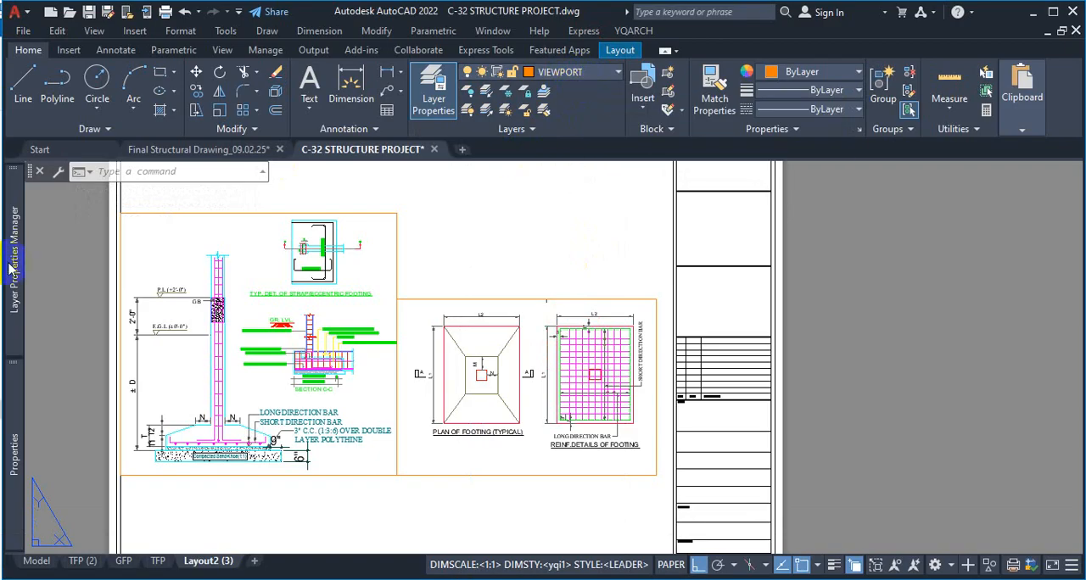
mouse_move(10, 268)
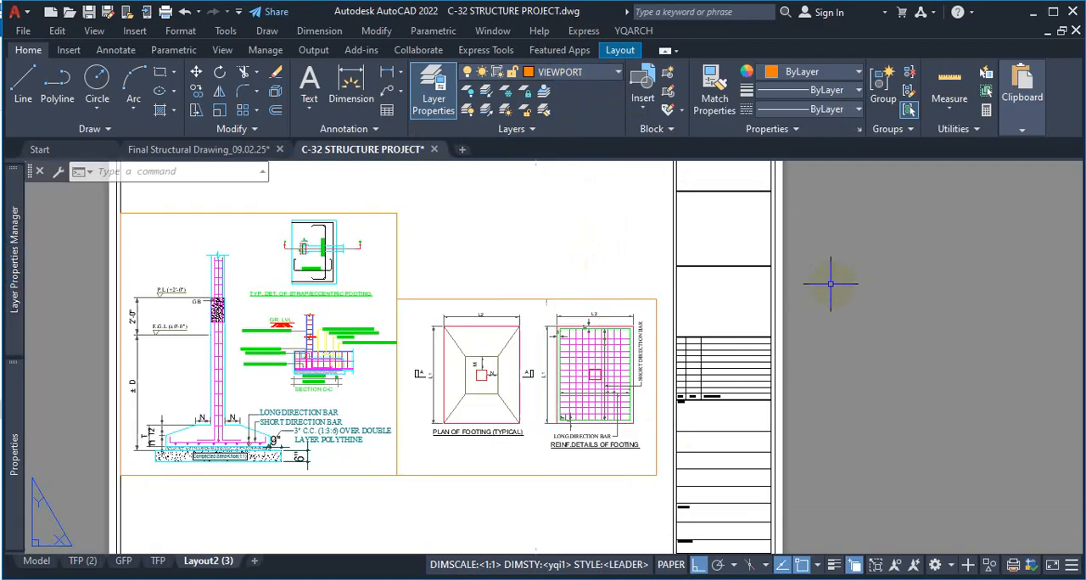
Preview the Layout2 (3) plot and check that the viewport borders are left out, then close without plotting
click(416, 264)
click(397, 292)
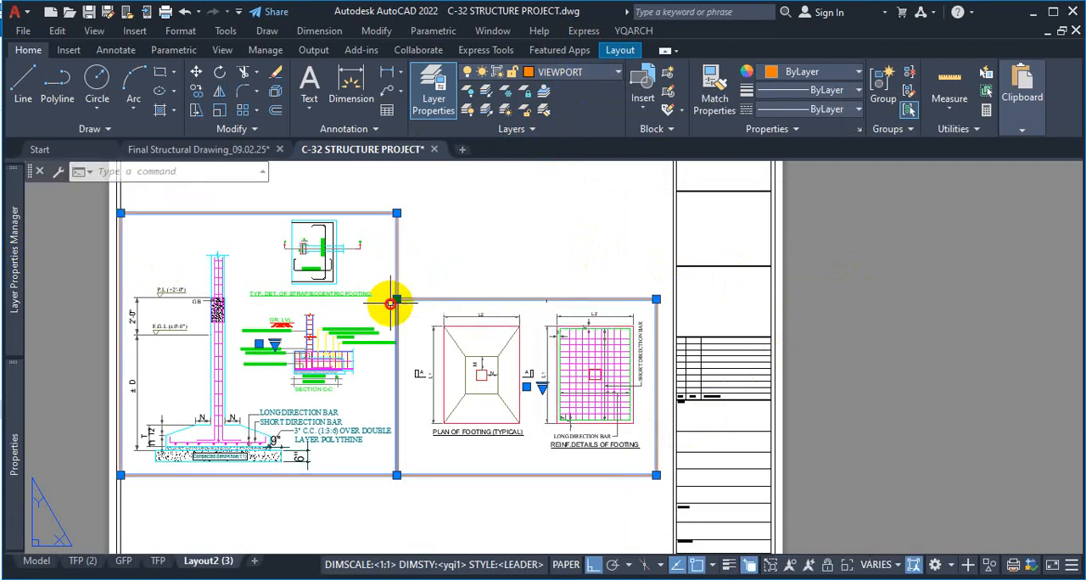
key(Escape)
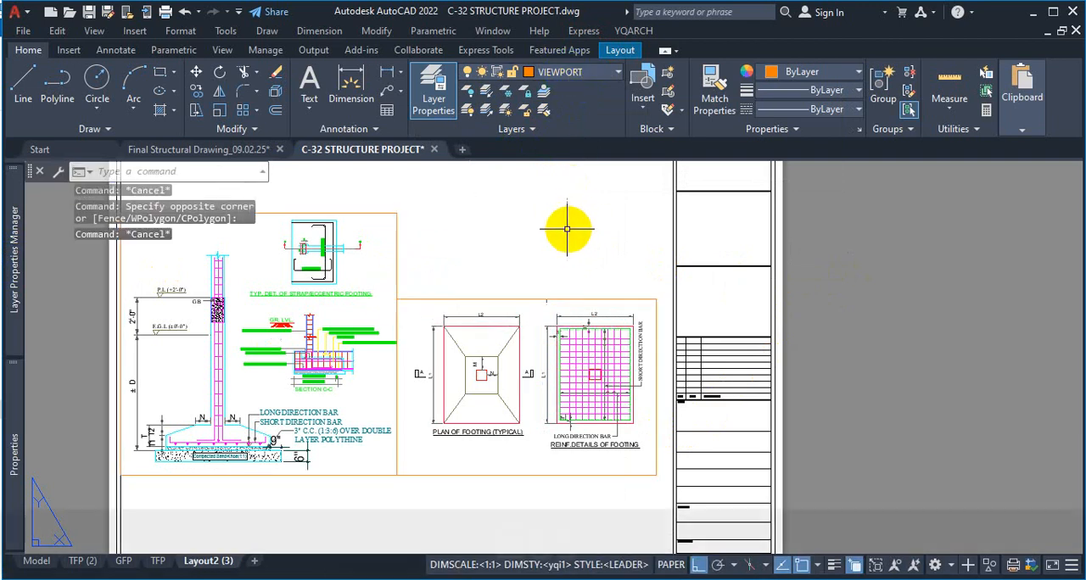
key(ctrl+p)
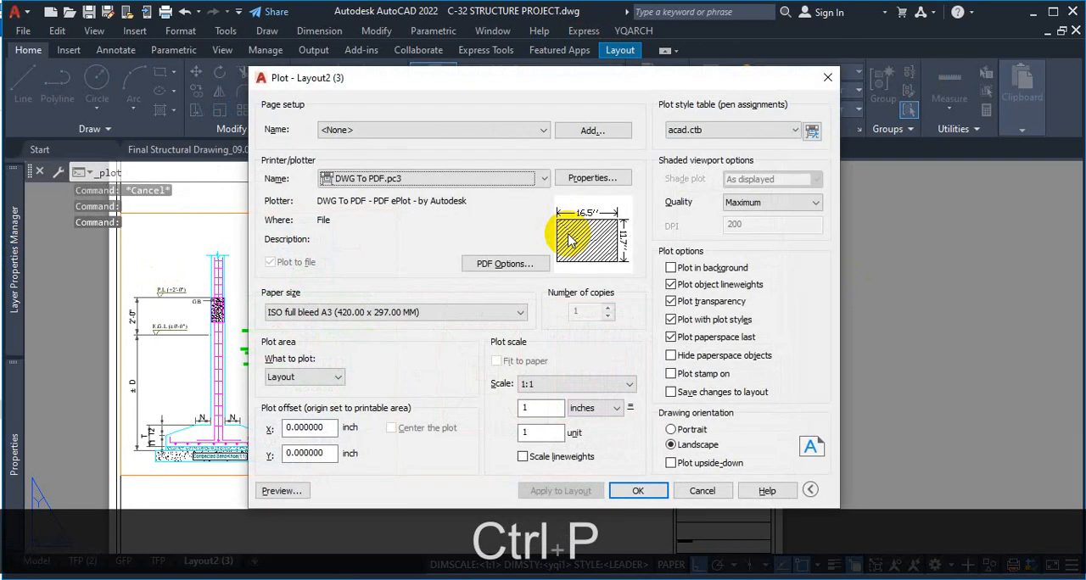
click(286, 491)
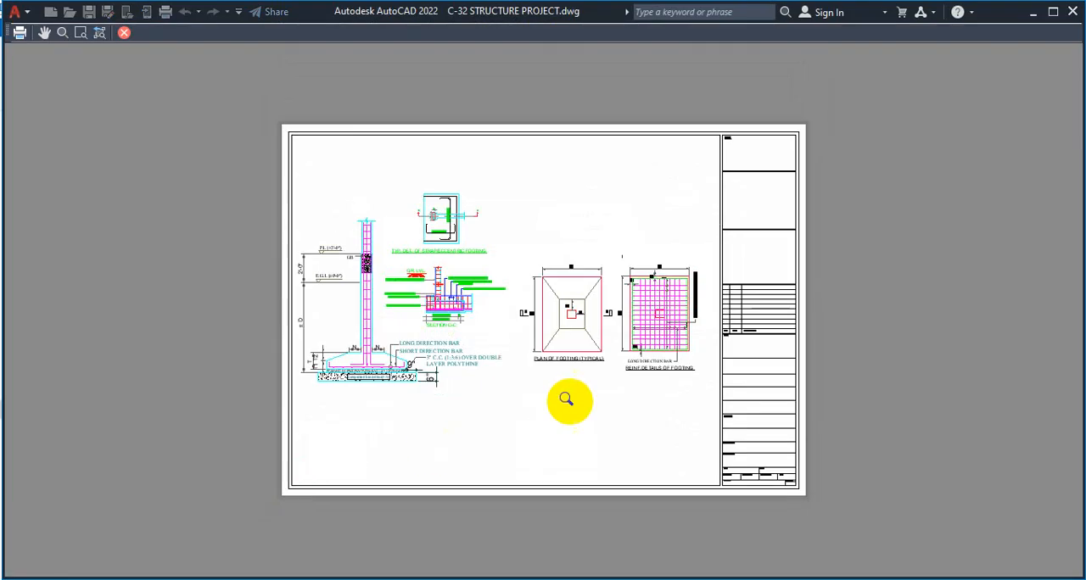
scroll(645, 194, up, 5)
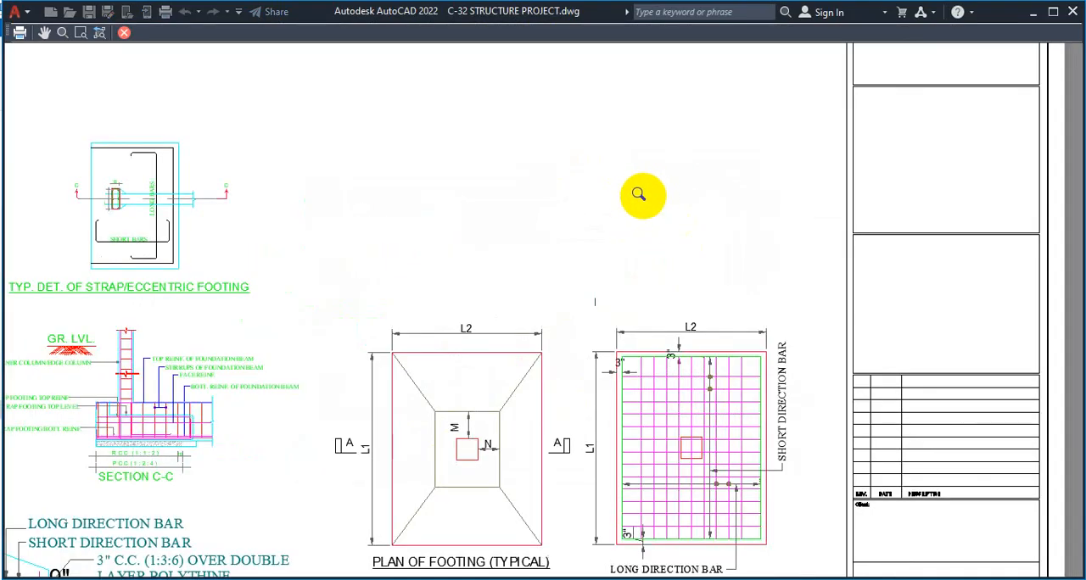
scroll(586, 195, down, 5)
scroll(588, 195, up, 2)
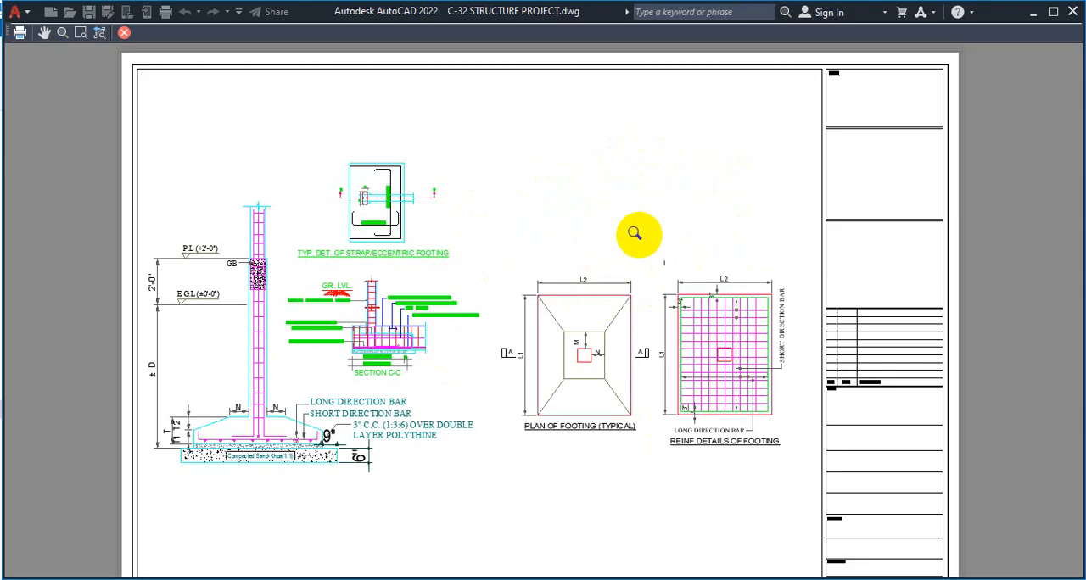
key(Escape)
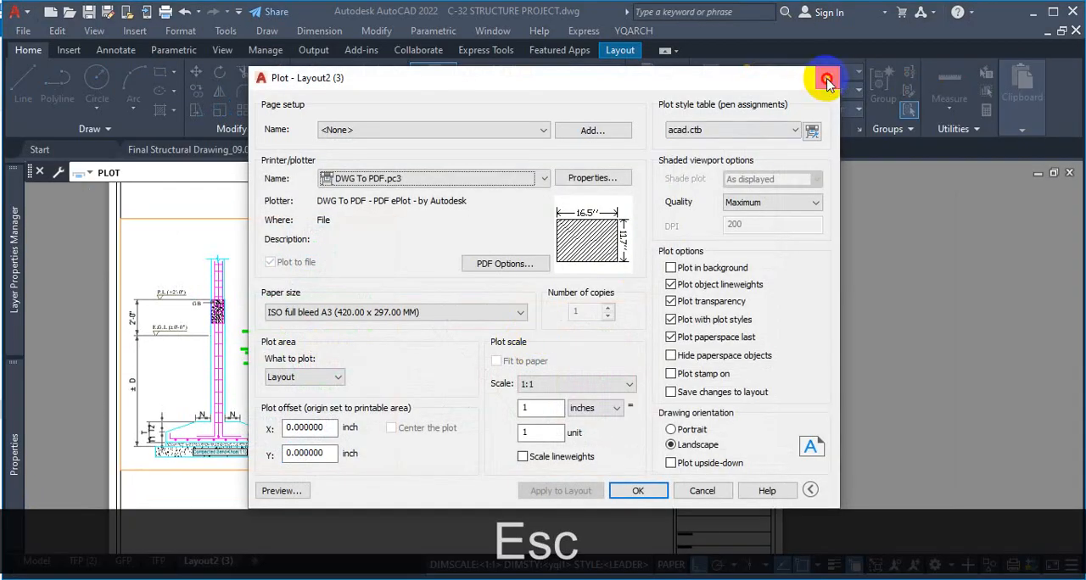
click(826, 80)
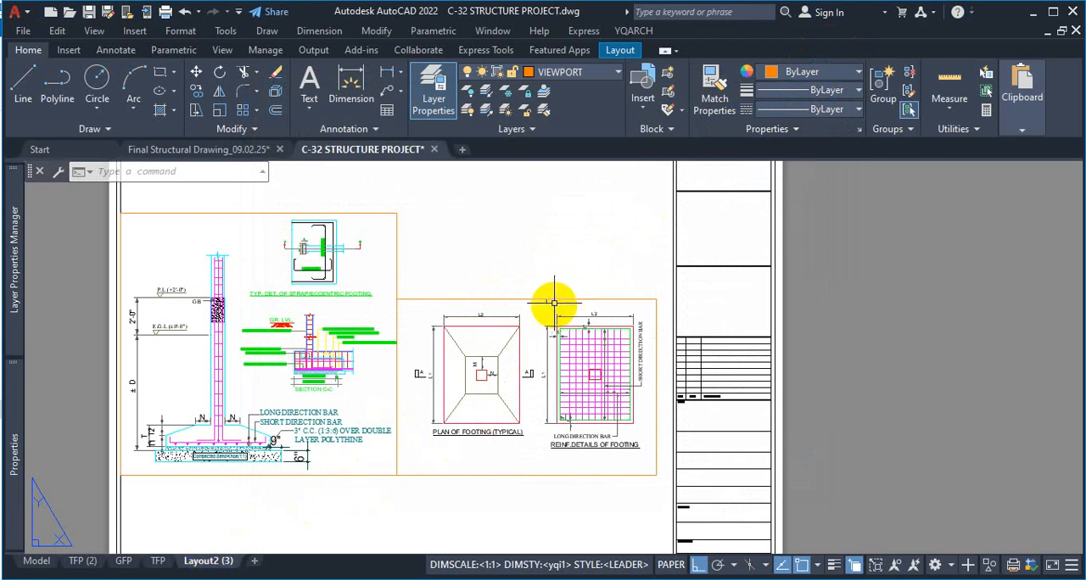
Erase the viewport with the footing plan and reinforcement details, and stretch the remaining column-footing viewport wider and taller
click(557, 298)
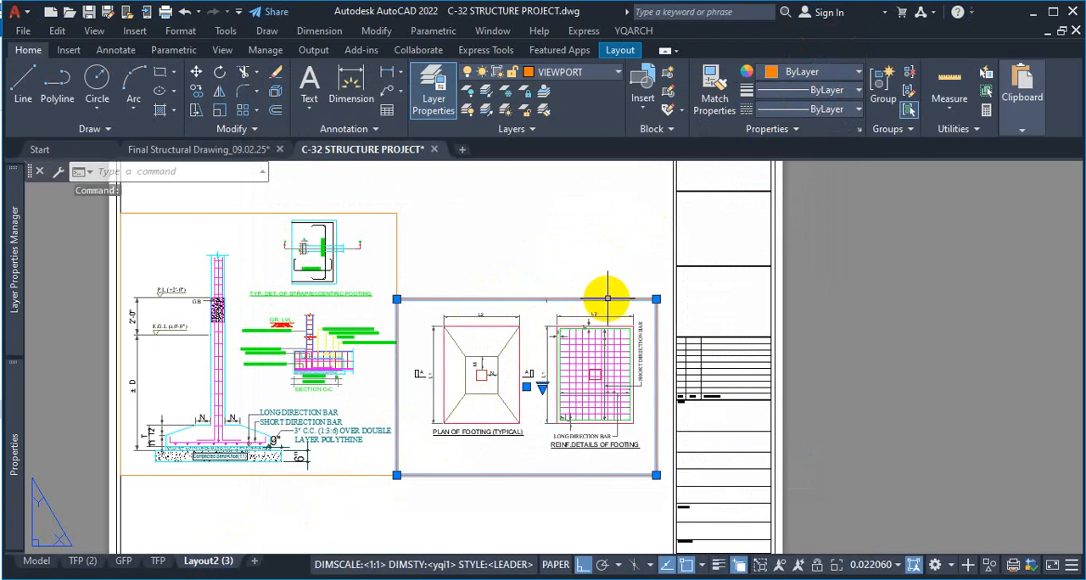
key(Delete)
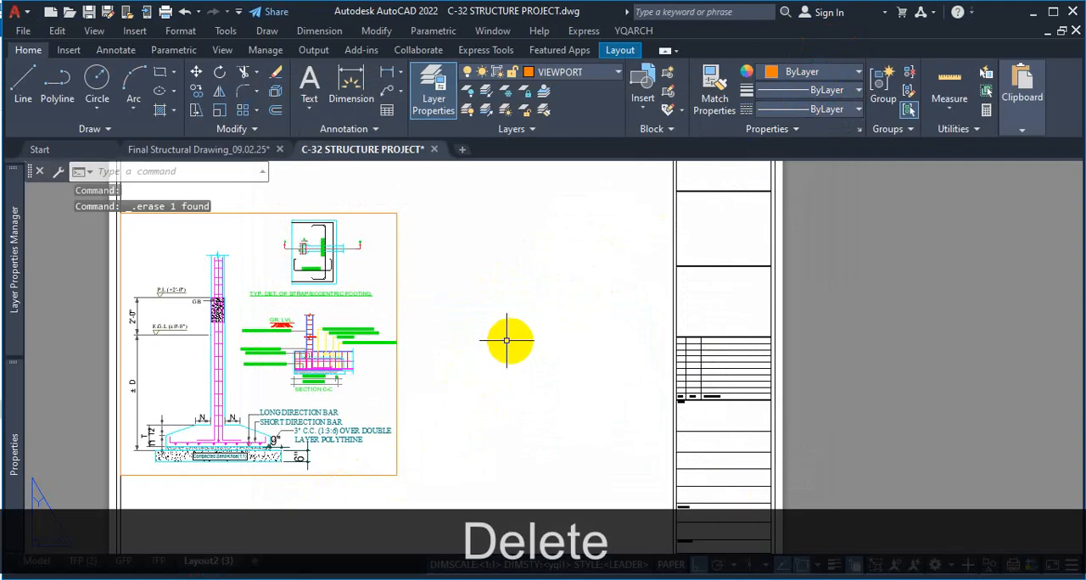
click(397, 293)
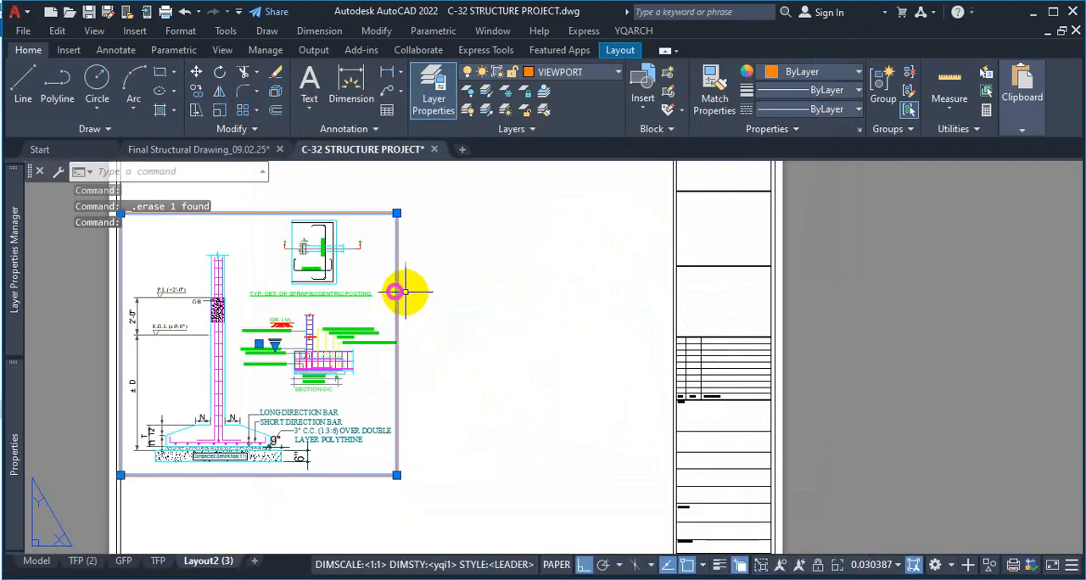
click(397, 213)
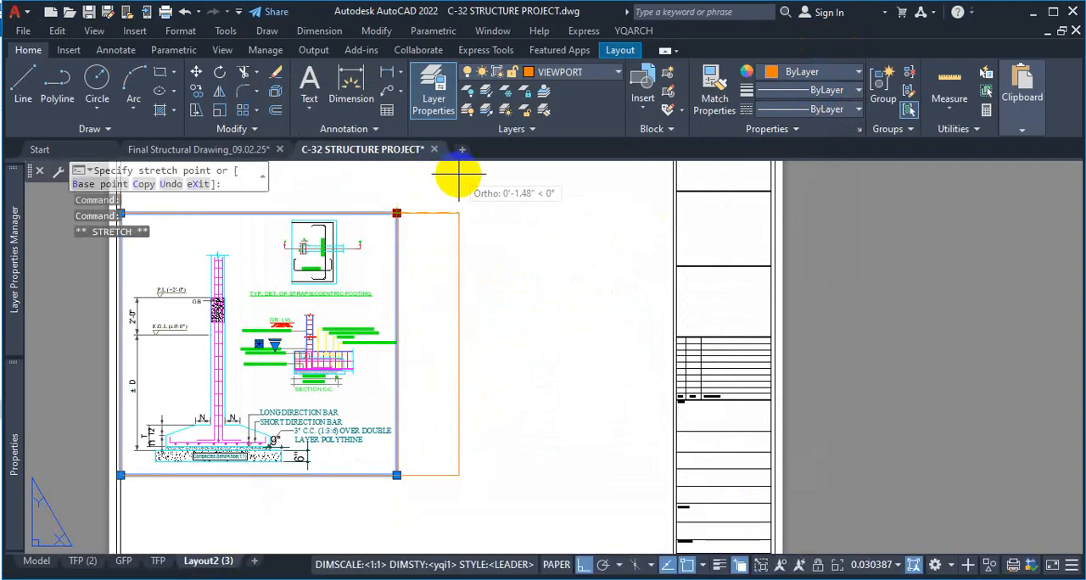
click(455, 180)
scroll(457, 290, down, 1)
scroll(351, 253, up, 1)
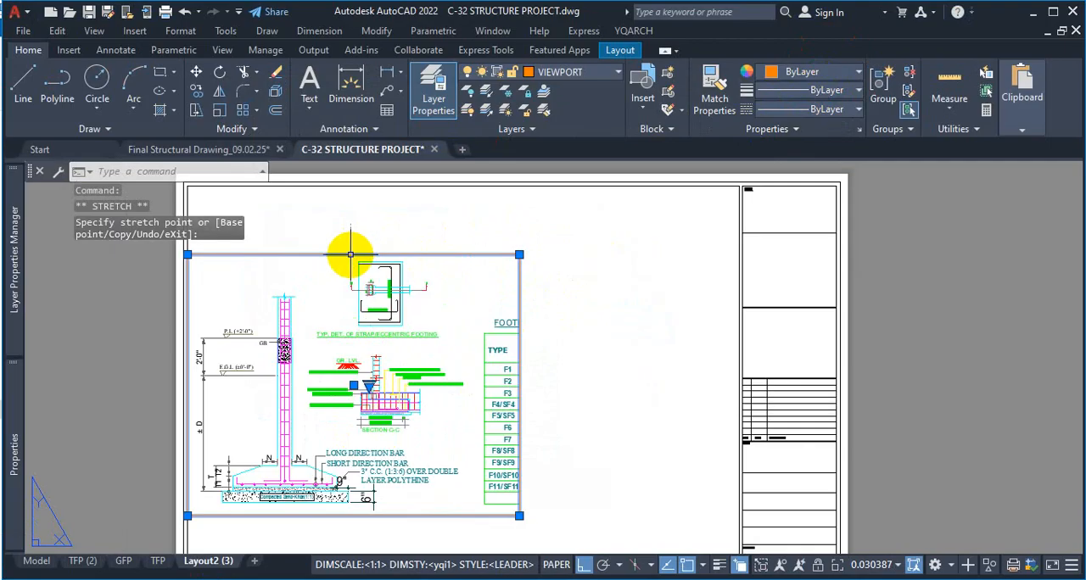
click(363, 254)
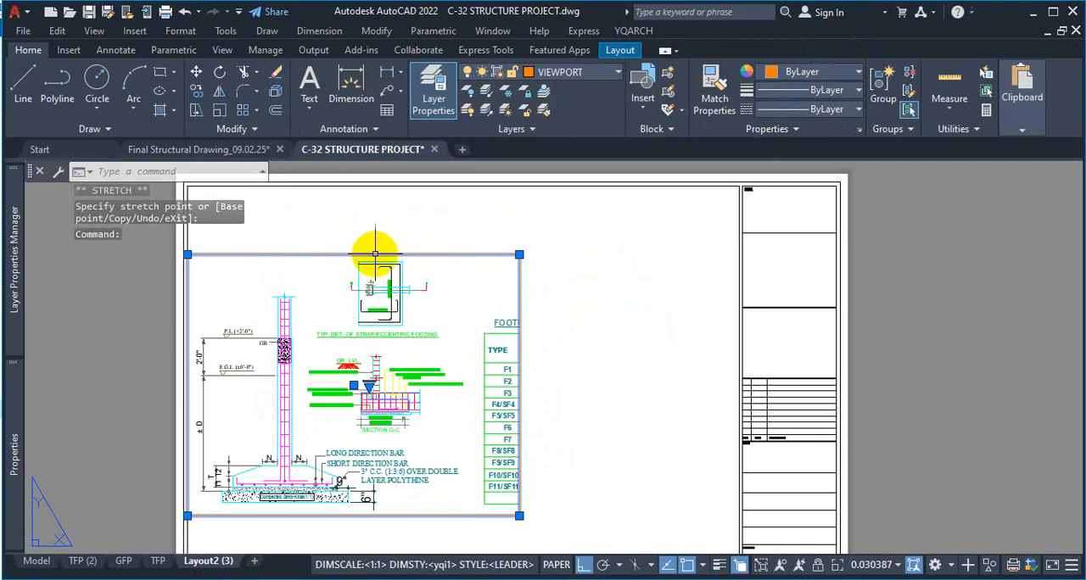
click(518, 253)
click(516, 211)
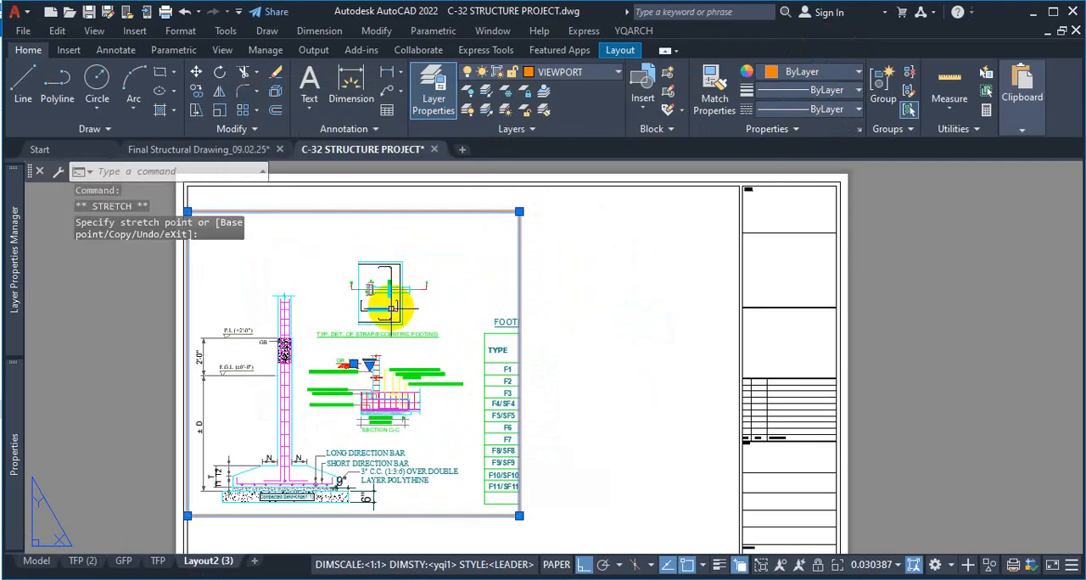
text(Z)
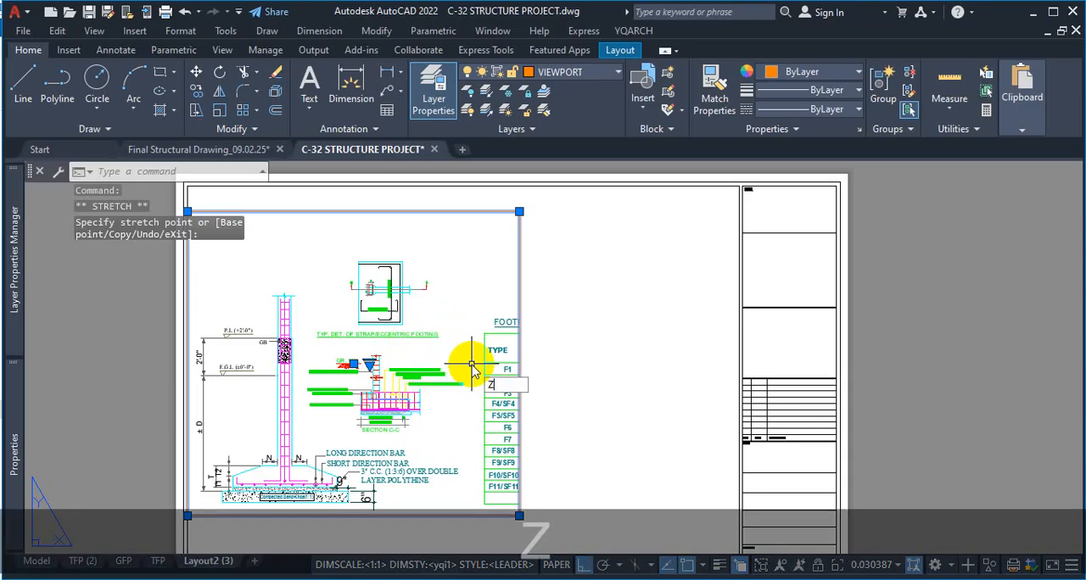
key(Return)
text(W)
key(Return)
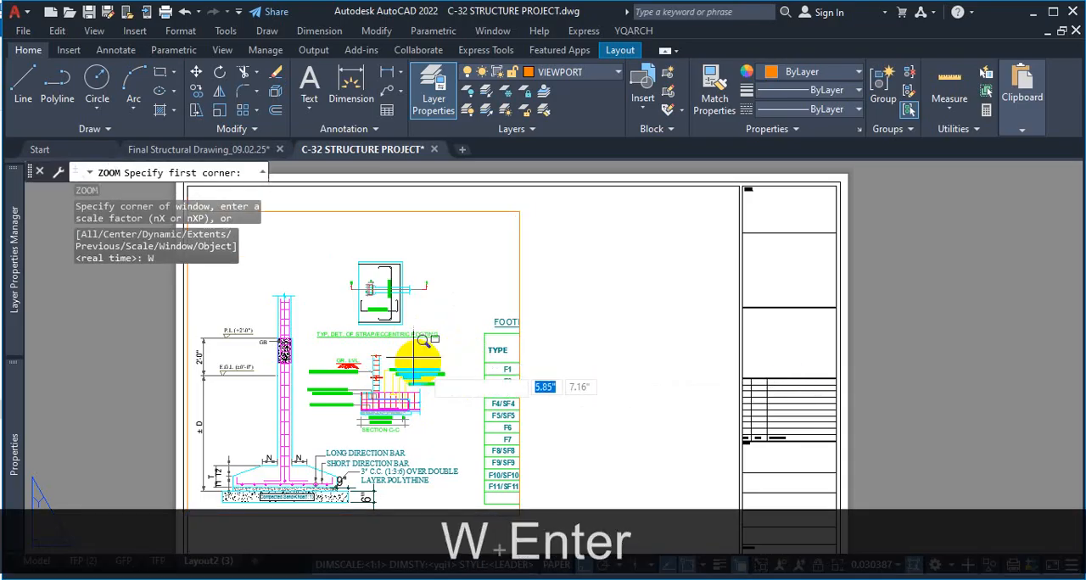
click(476, 251)
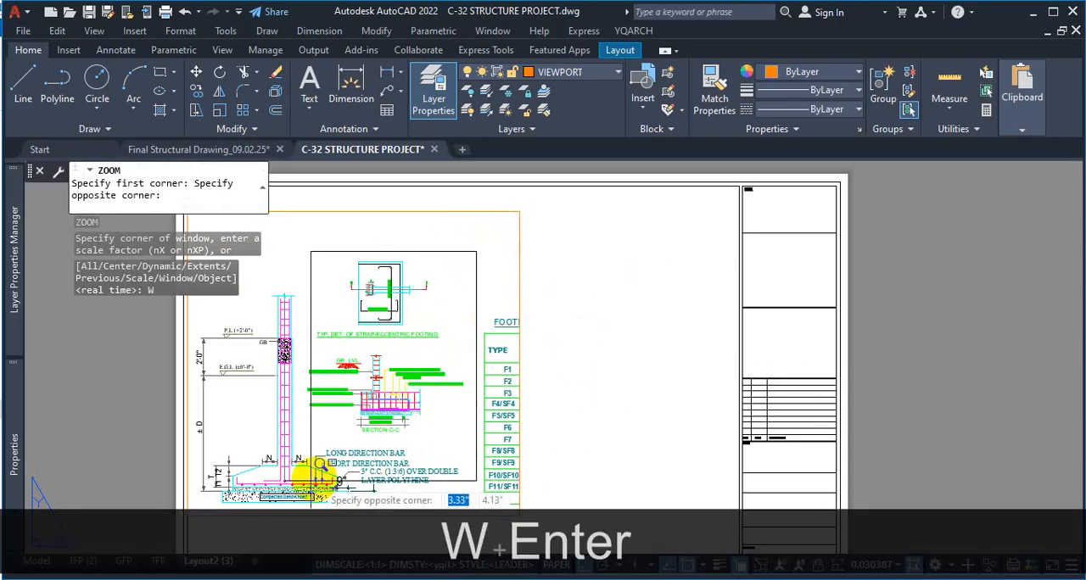
click(190, 513)
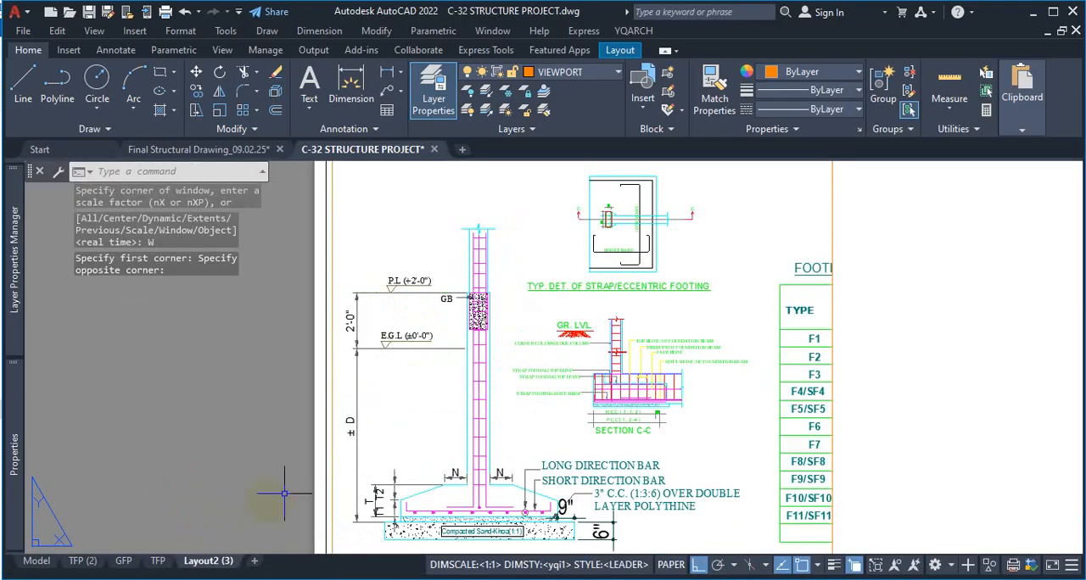
scroll(574, 334, down, 5)
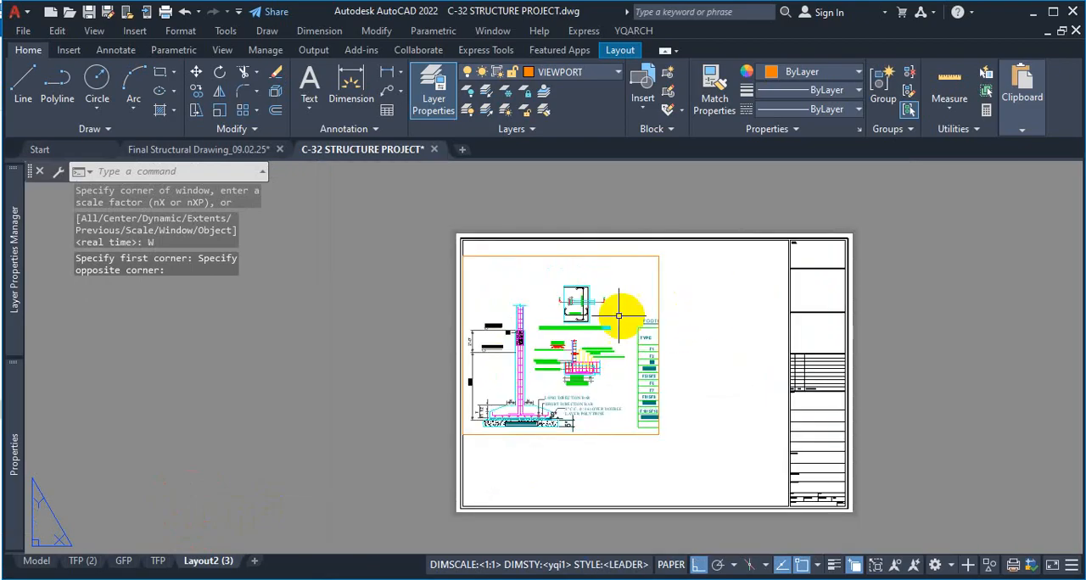
Zoom inside the viewport to a window around the column footing and strap footing details, and return to paper space
double_click(619, 317)
text(z)
key(space)
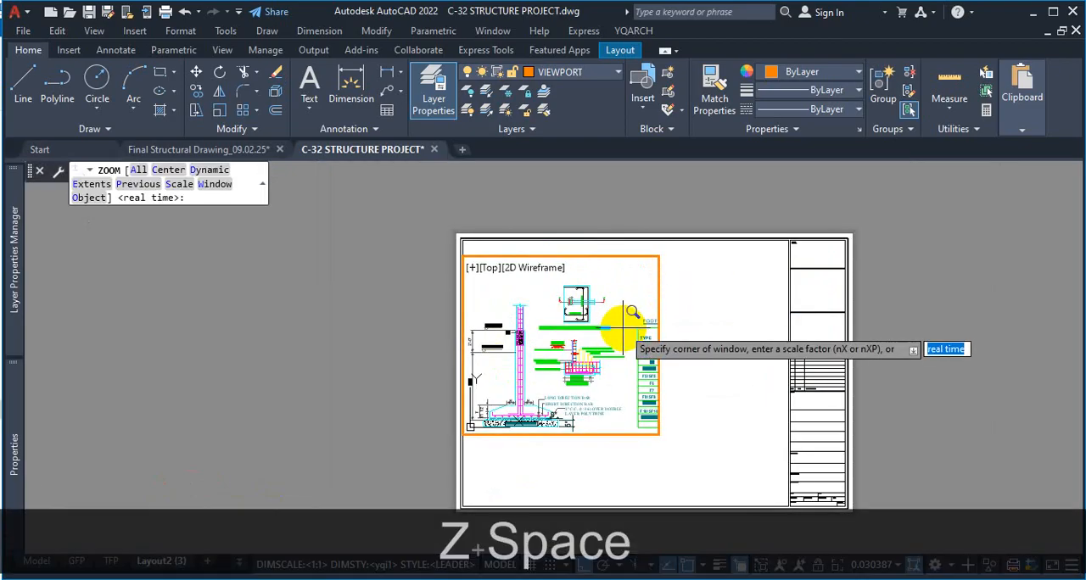
text(w)
key(Return)
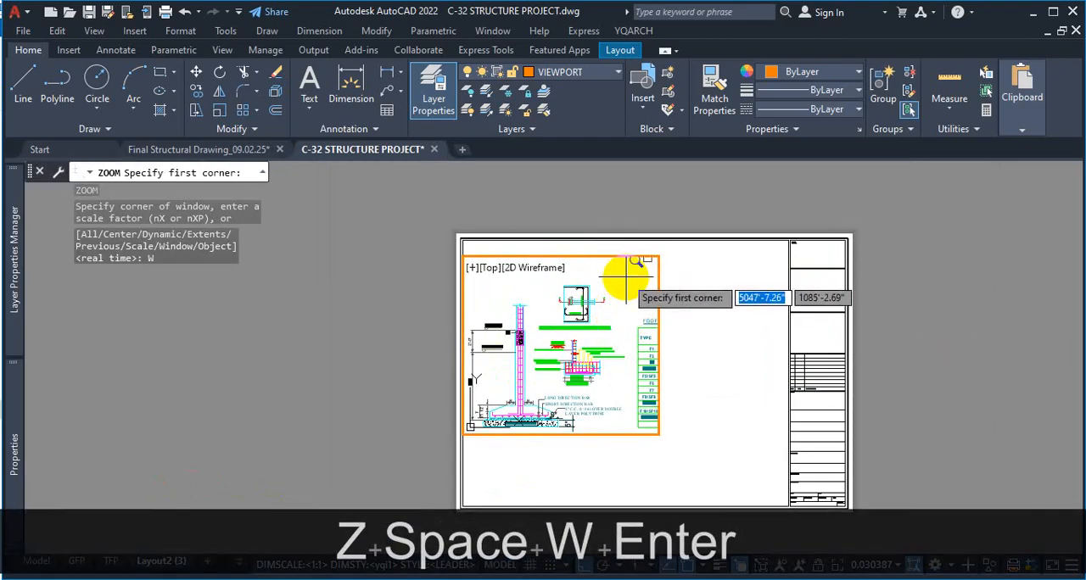
click(626, 277)
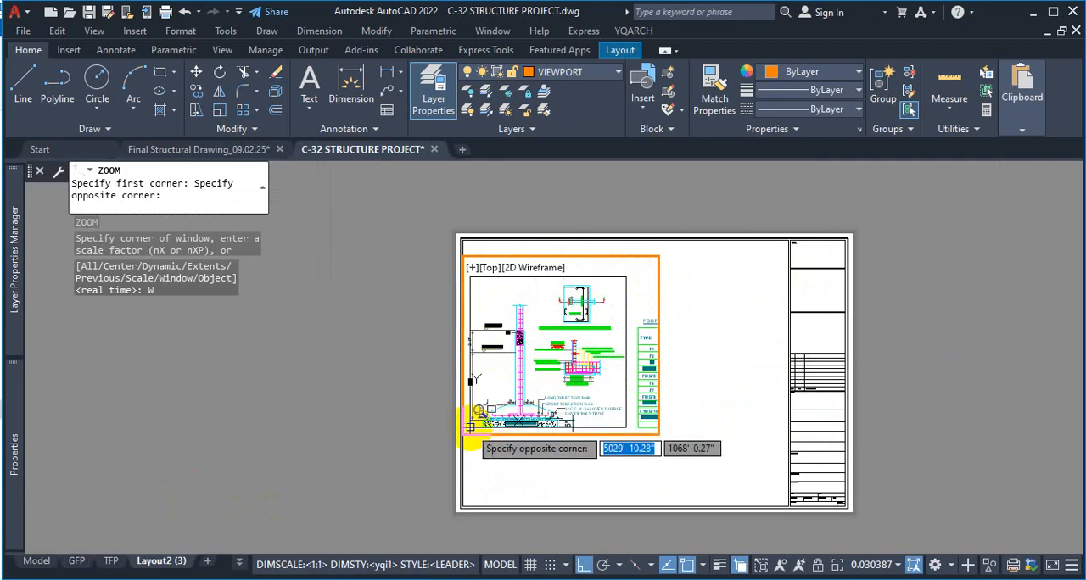
click(472, 426)
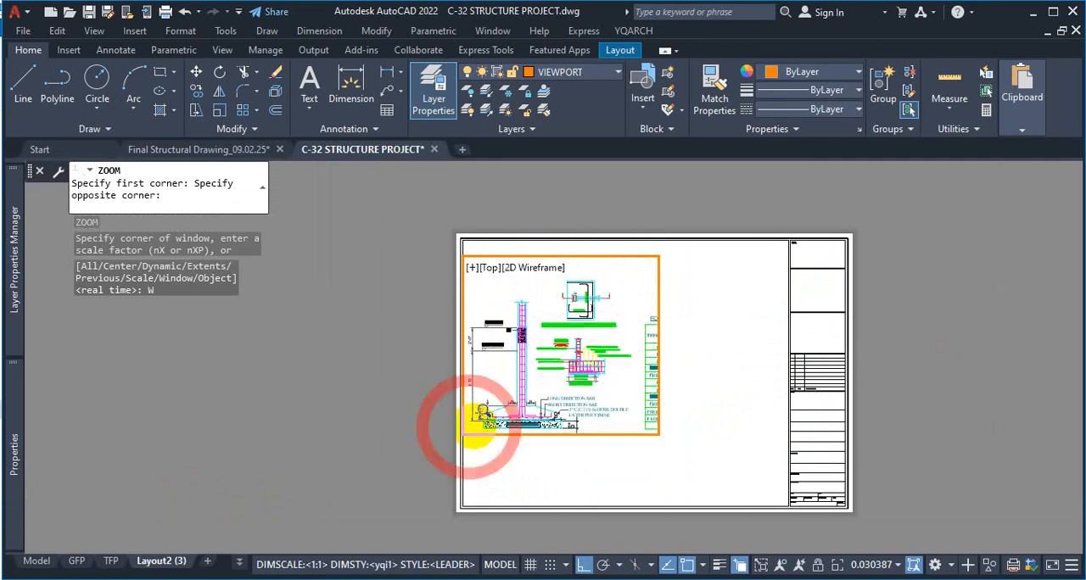
double_click(632, 471)
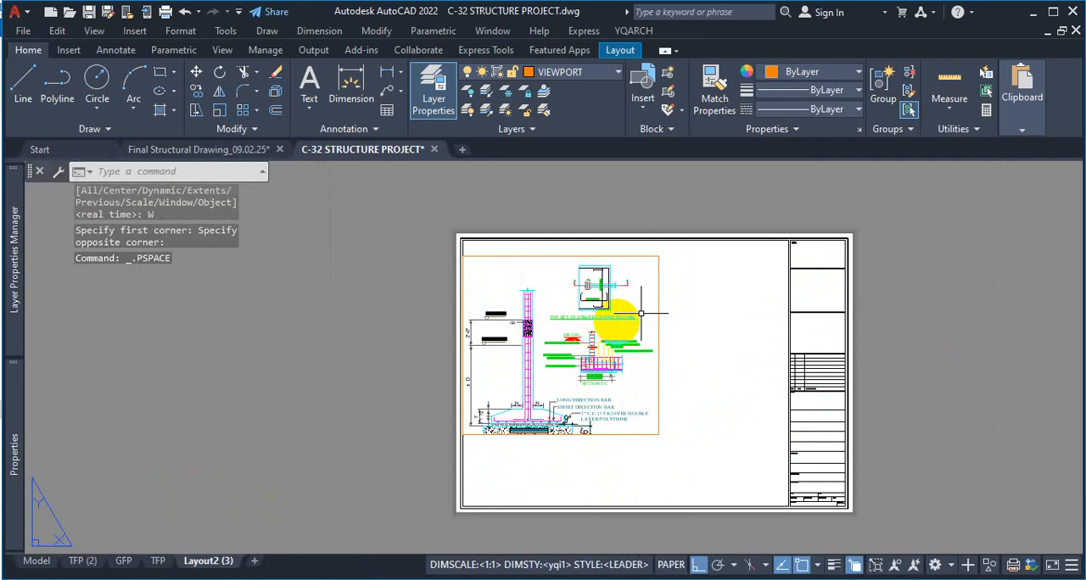
Stretch the viewport's lower edge down below the footing base, pull its right edge slightly inward, and clear the selection
click(616, 435)
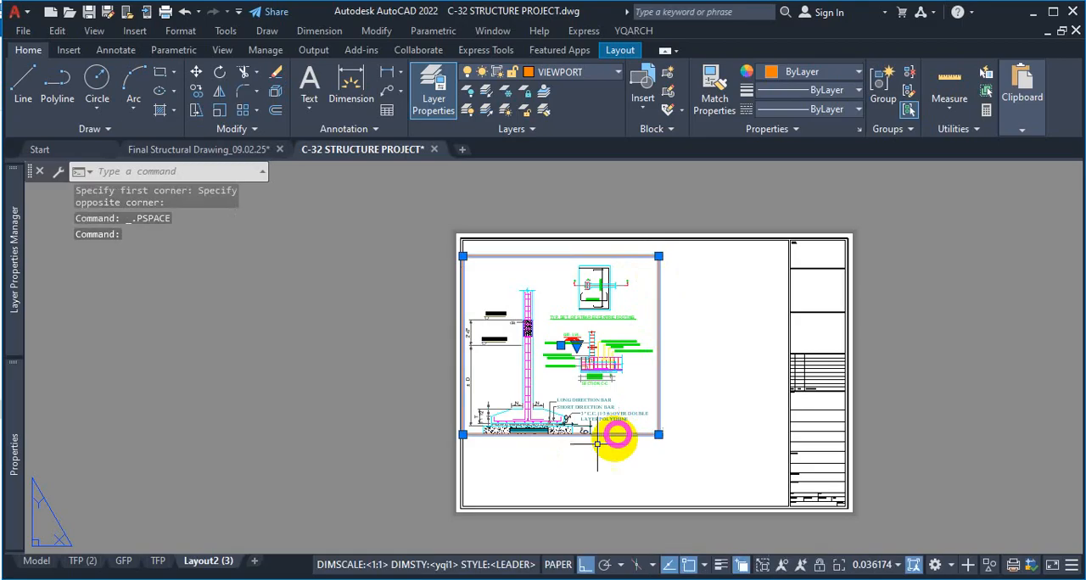
click(659, 435)
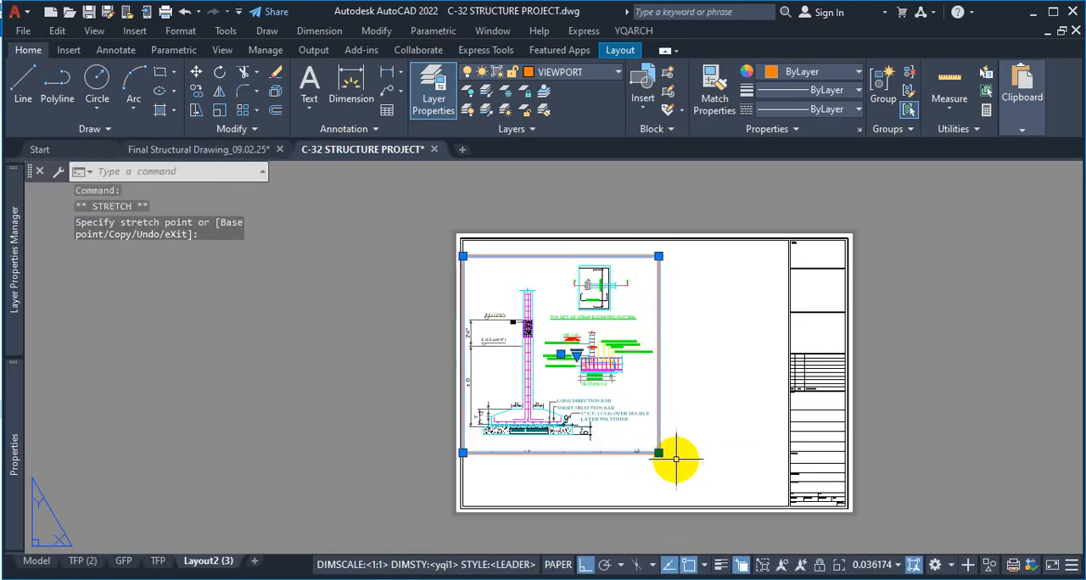
click(659, 453)
click(665, 448)
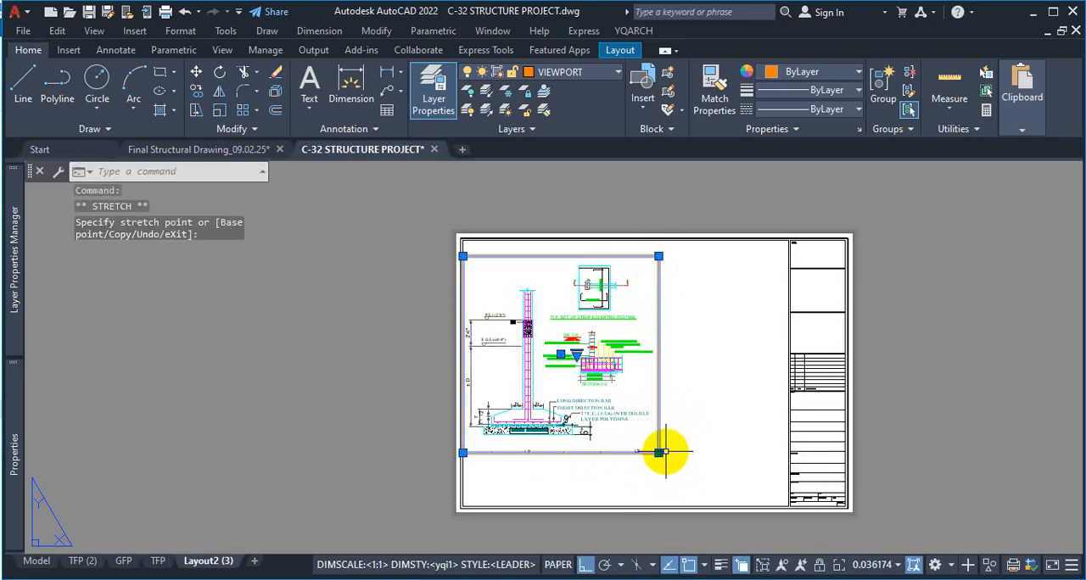
click(650, 450)
click(648, 453)
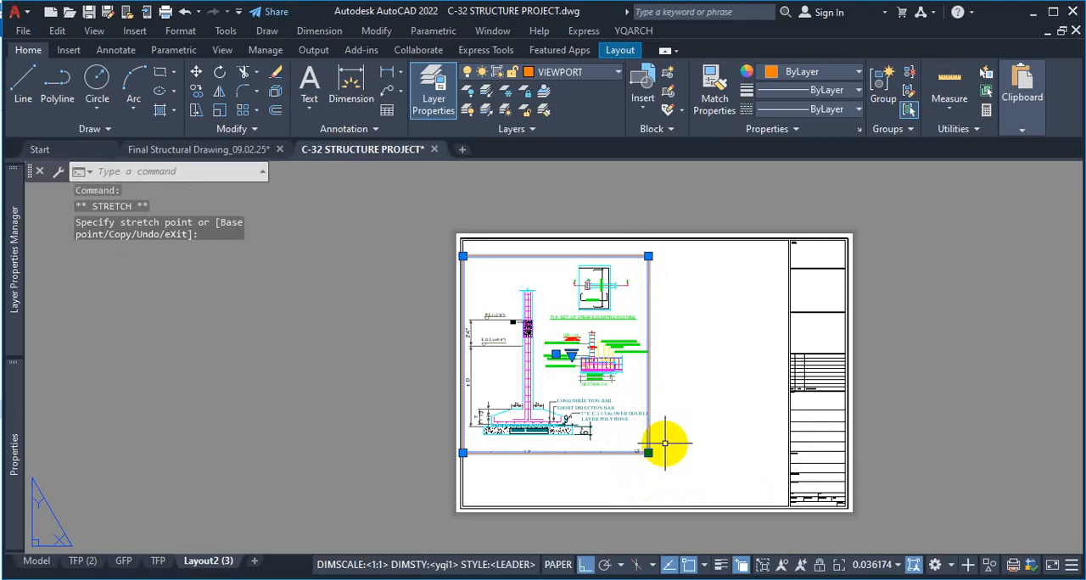
key(Escape)
click(902, 308)
scroll(907, 314, up, 2)
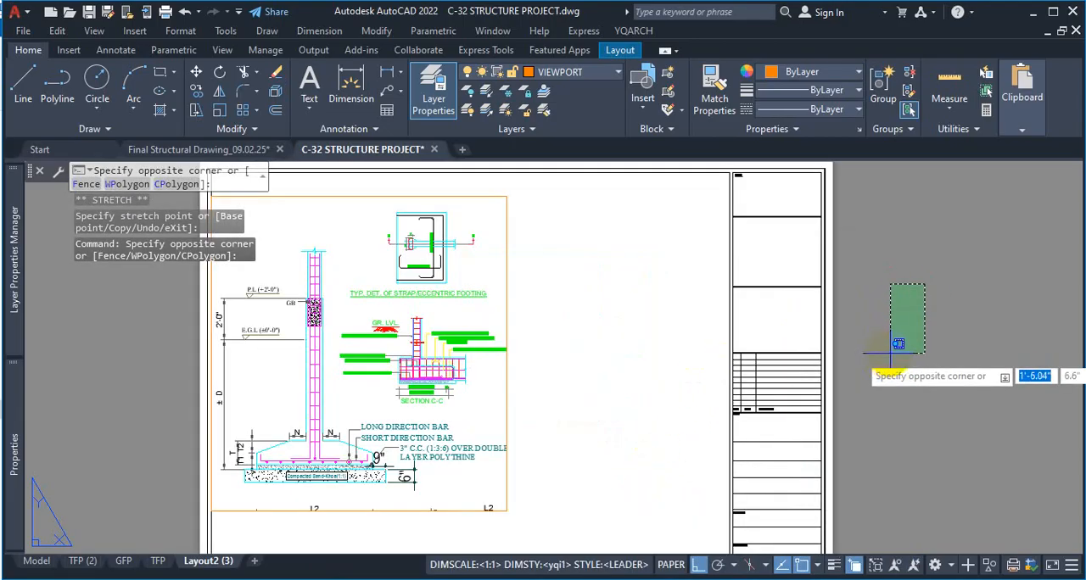
click(910, 339)
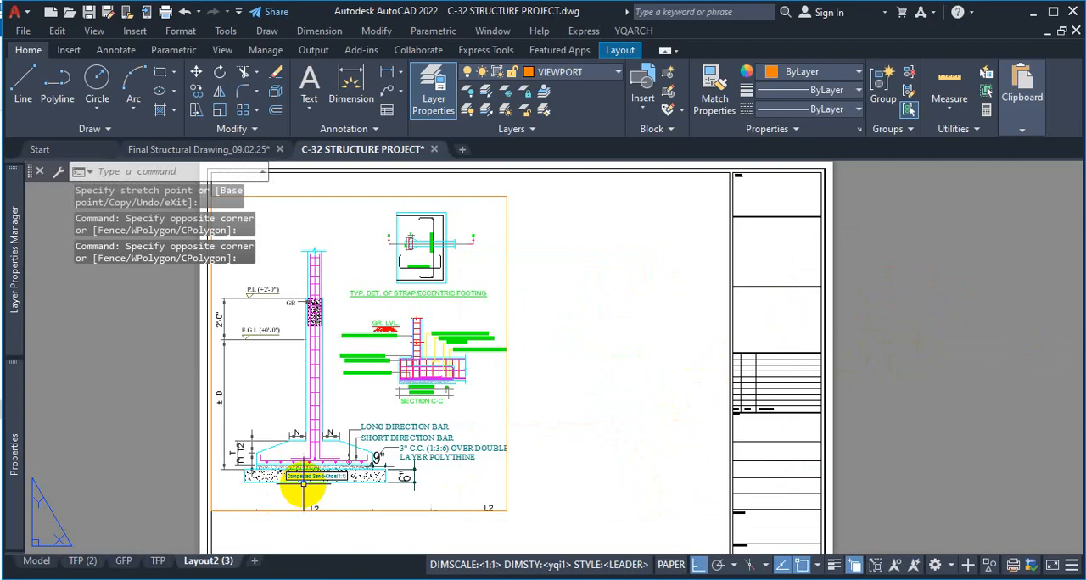
Examine the column footing base and its long and short direction bar labels in model space, and return to Layout2 (3)
click(36, 560)
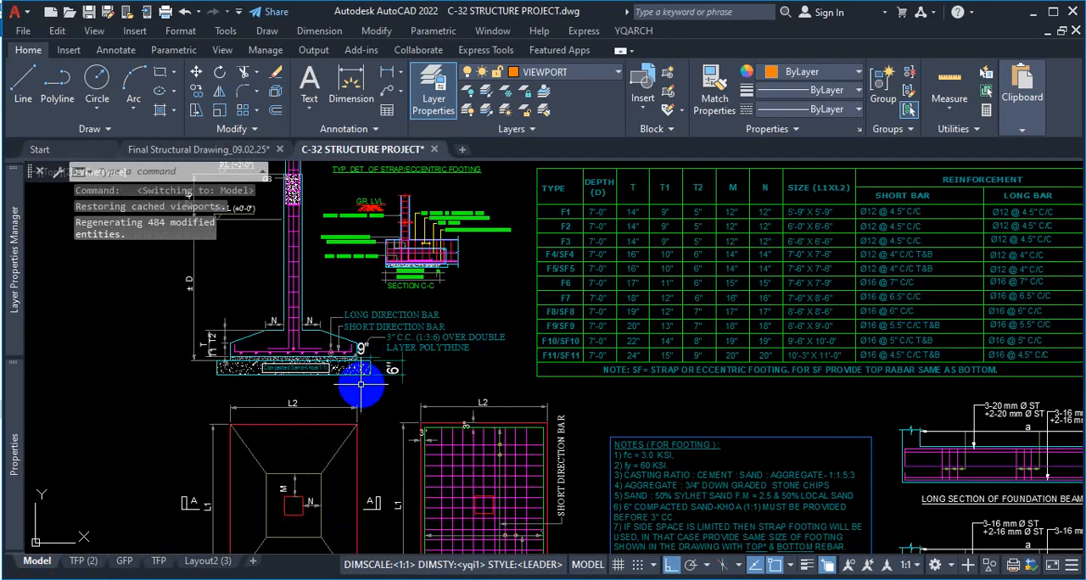
scroll(332, 253, up, 4)
scroll(339, 280, down, 6)
scroll(347, 336, up, 5)
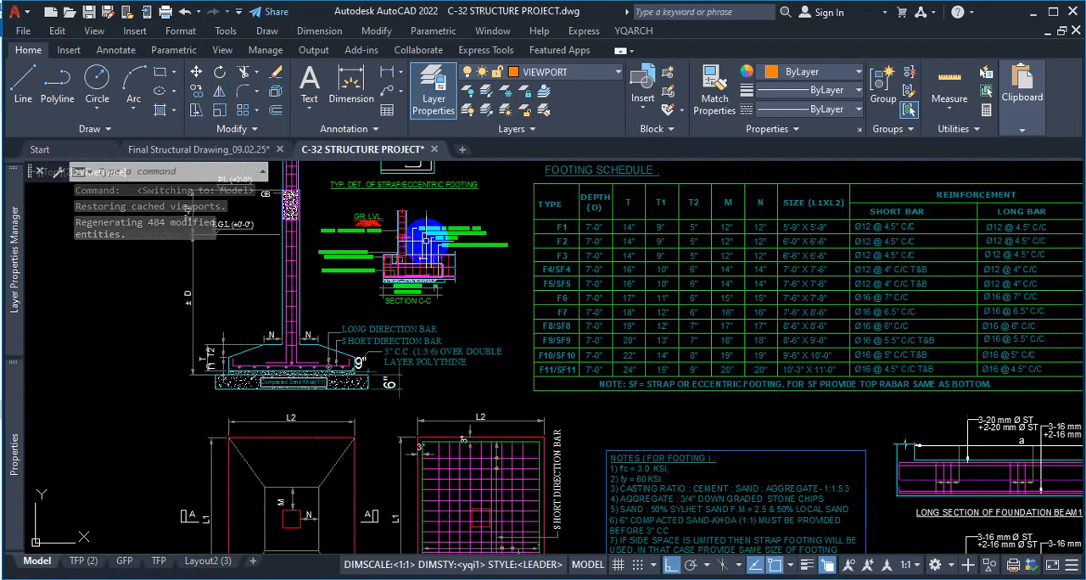
scroll(460, 260, down, 2)
scroll(441, 318, down, 3)
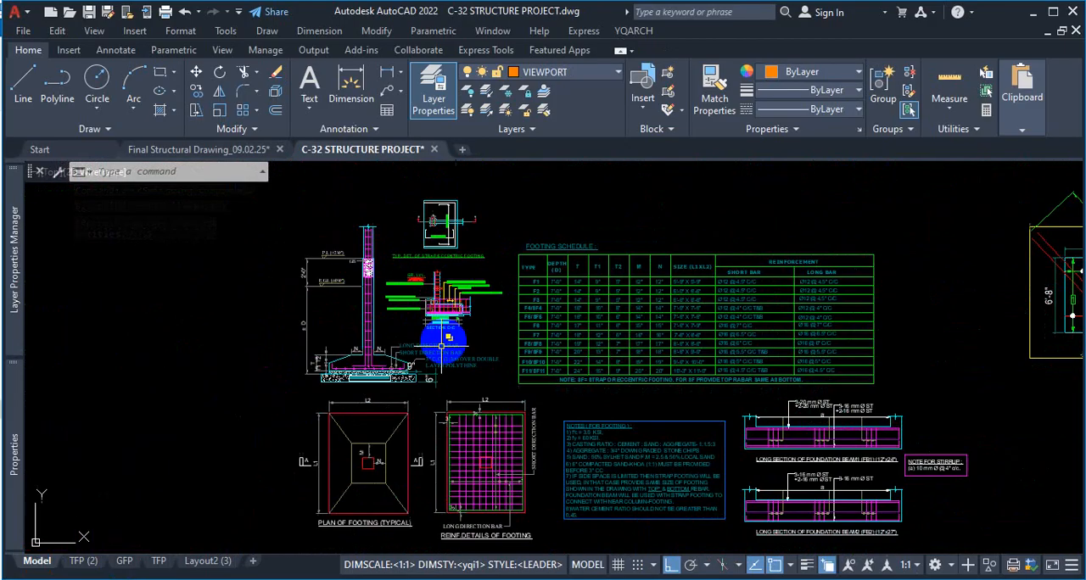
scroll(477, 311, up, 5)
key(ctrl+1)
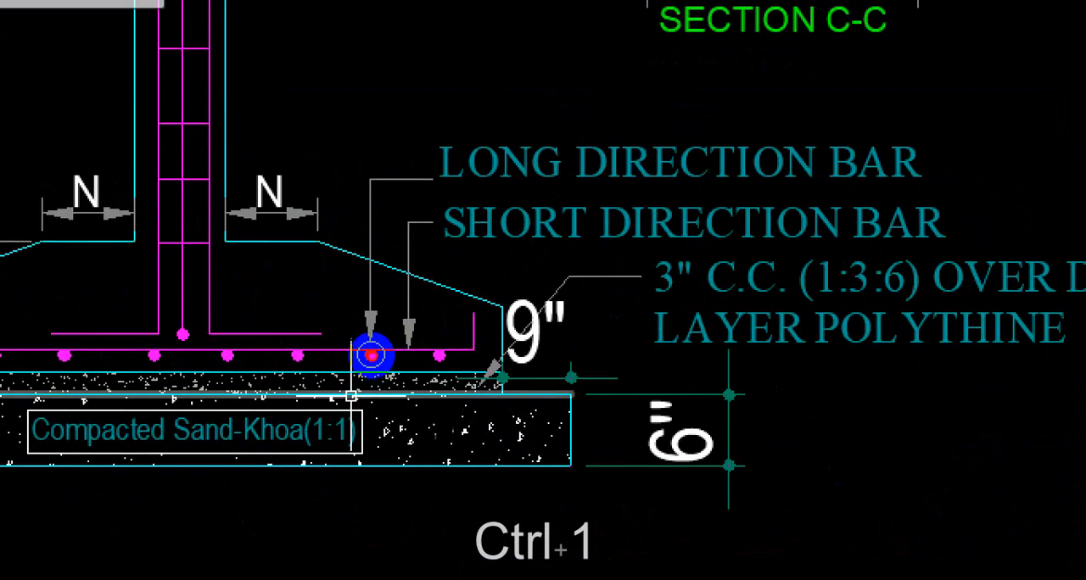
mouse_move(402, 110)
mouse_down()
mouse_move(357, 109)
mouse_move(184, 242)
mouse_up()
mouse_move(278, 291)
mouse_down()
mouse_move(347, 429)
mouse_move(450, 437)
mouse_move(429, 271)
mouse_move(352, 235)
mouse_up()
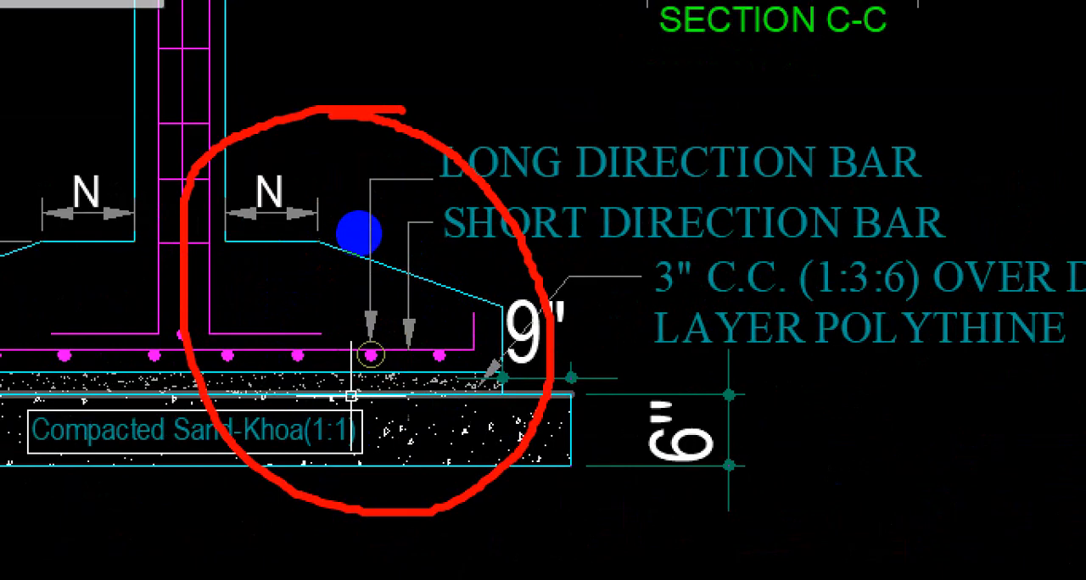
key(Escape)
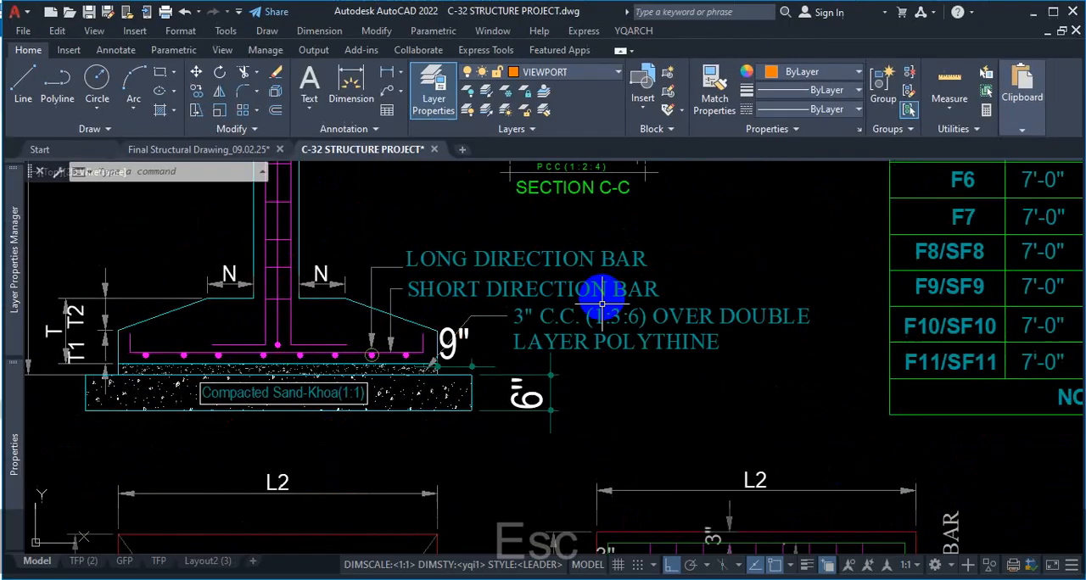
click(210, 560)
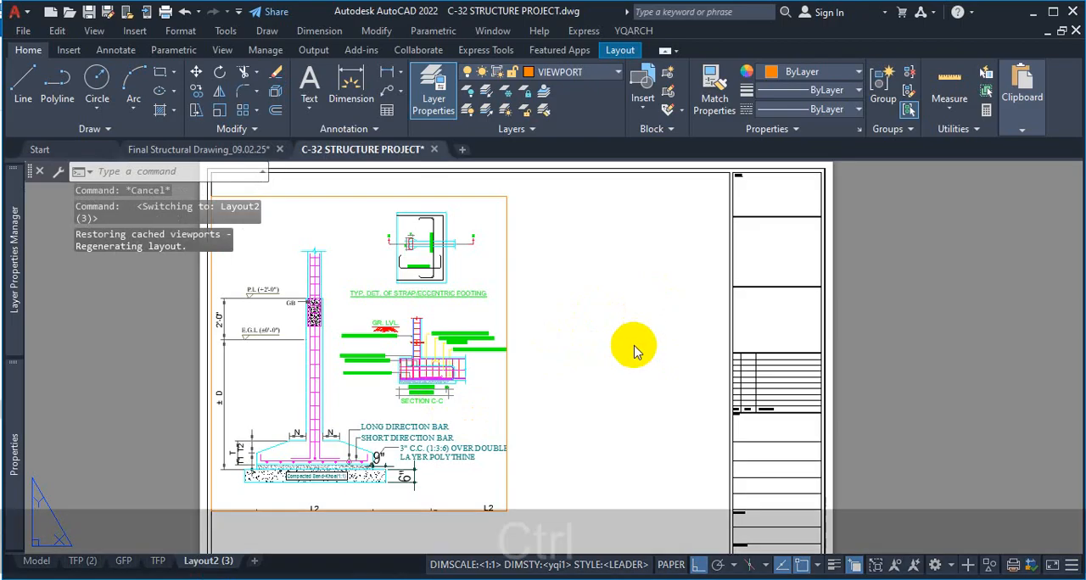
key(ctrl+1)
click(630, 279)
mouse_move(631, 279)
mouse_down()
mouse_move(556, 436)
mouse_move(684, 349)
mouse_move(635, 291)
mouse_up()
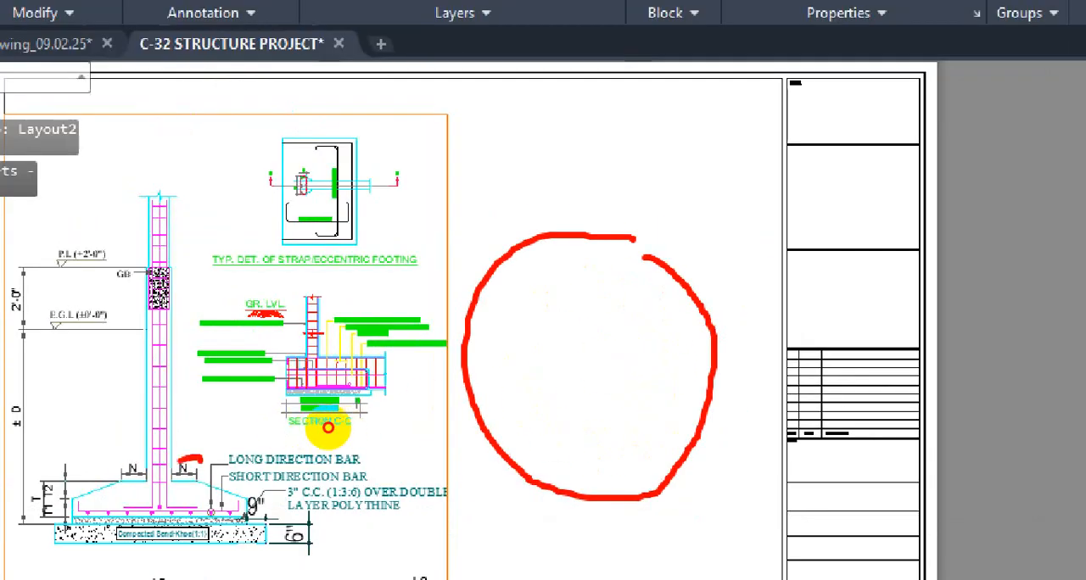
mouse_move(328, 428)
mouse_down()
mouse_move(364, 489)
mouse_move(342, 424)
mouse_up()
drag(584, 346, 631, 337)
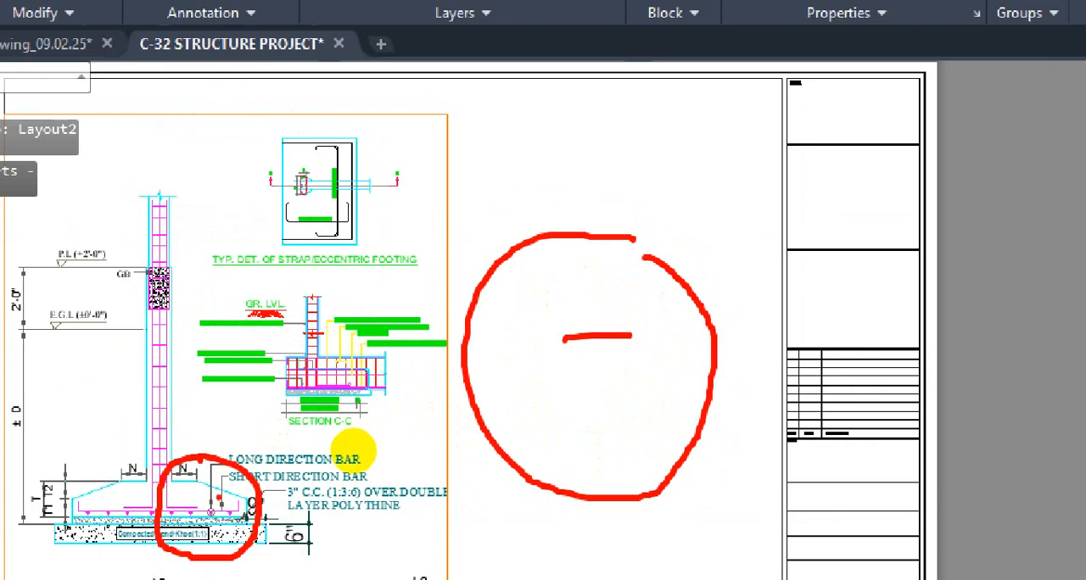
key(Escape)
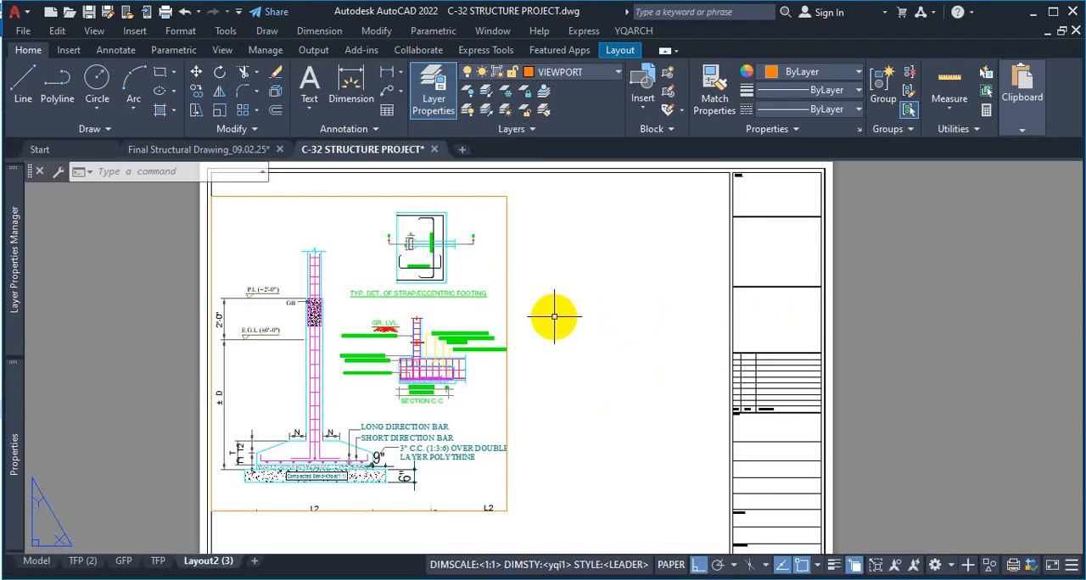
Draw a circle on the VIEWPORT layer in the blank sheet area between the footing viewport and the title block
text(c)
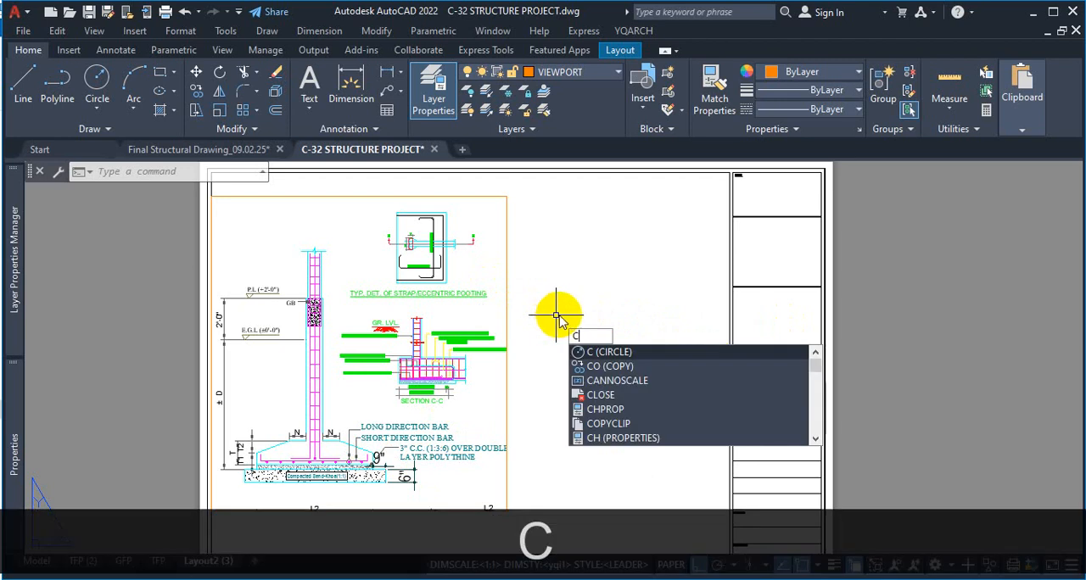
key(Return)
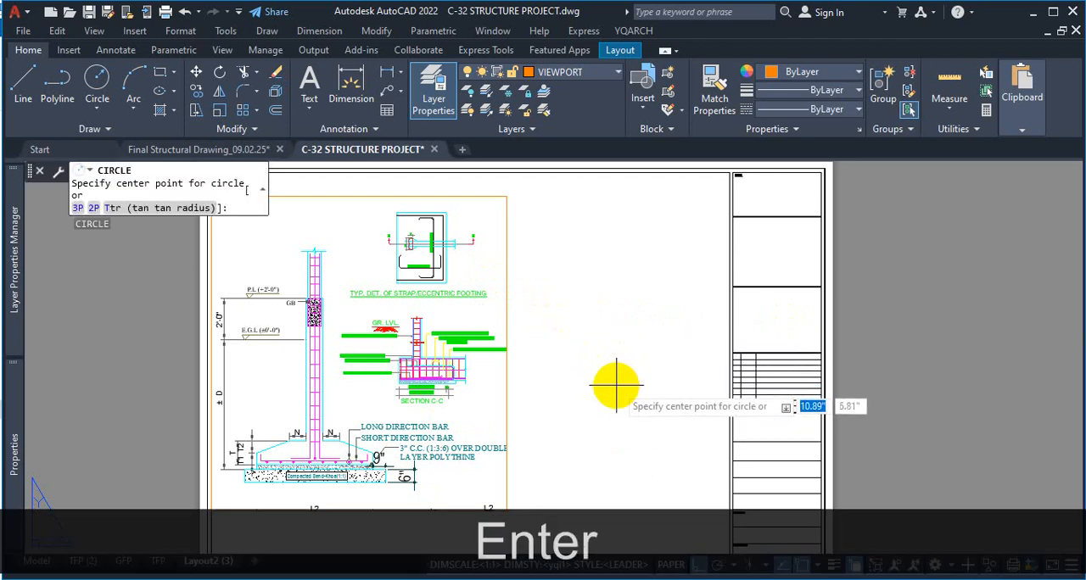
click(620, 390)
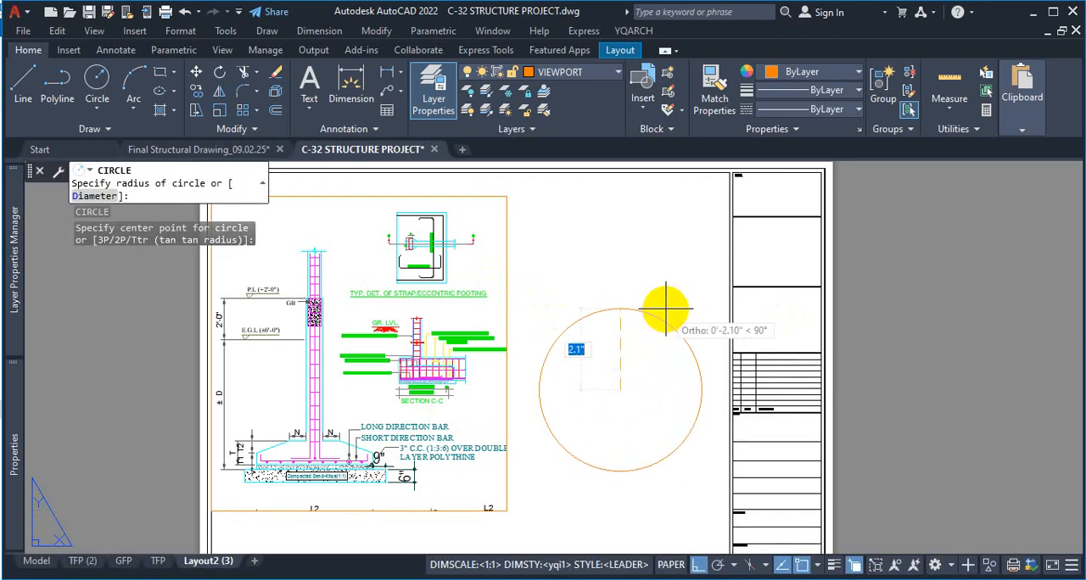
click(733, 284)
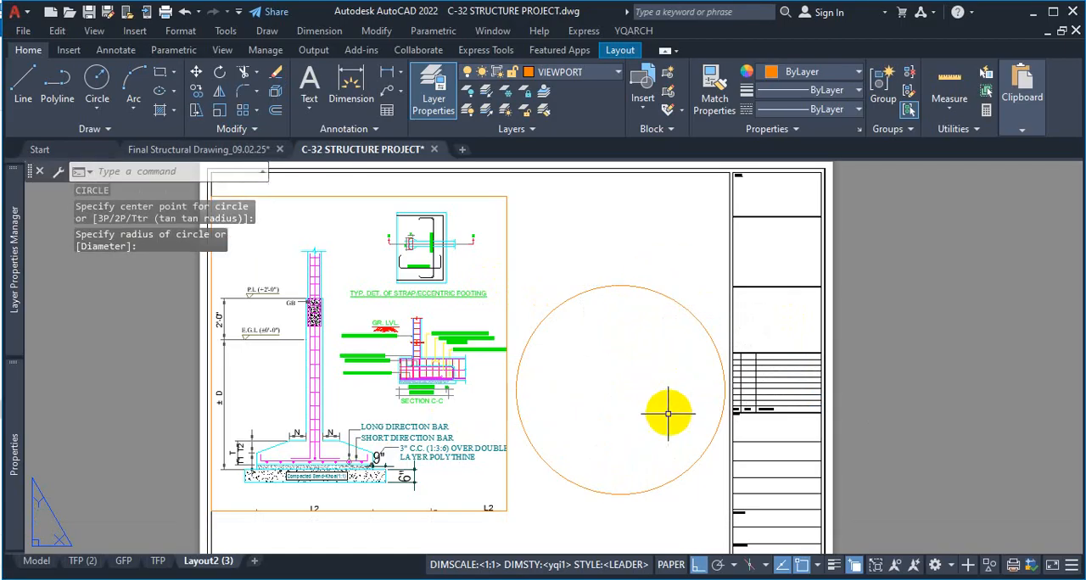
click(574, 74)
click(589, 121)
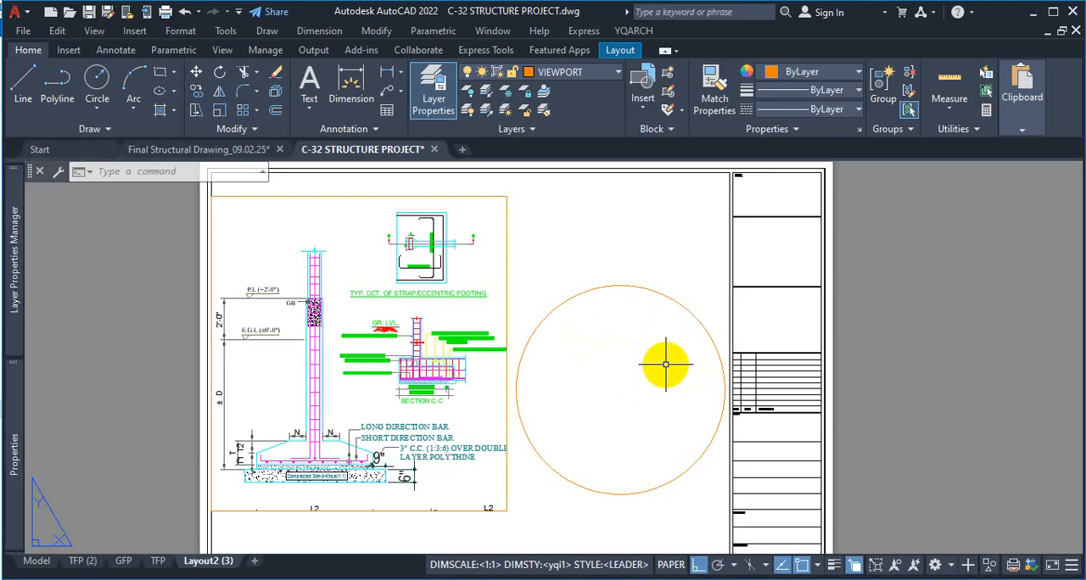
click(689, 285)
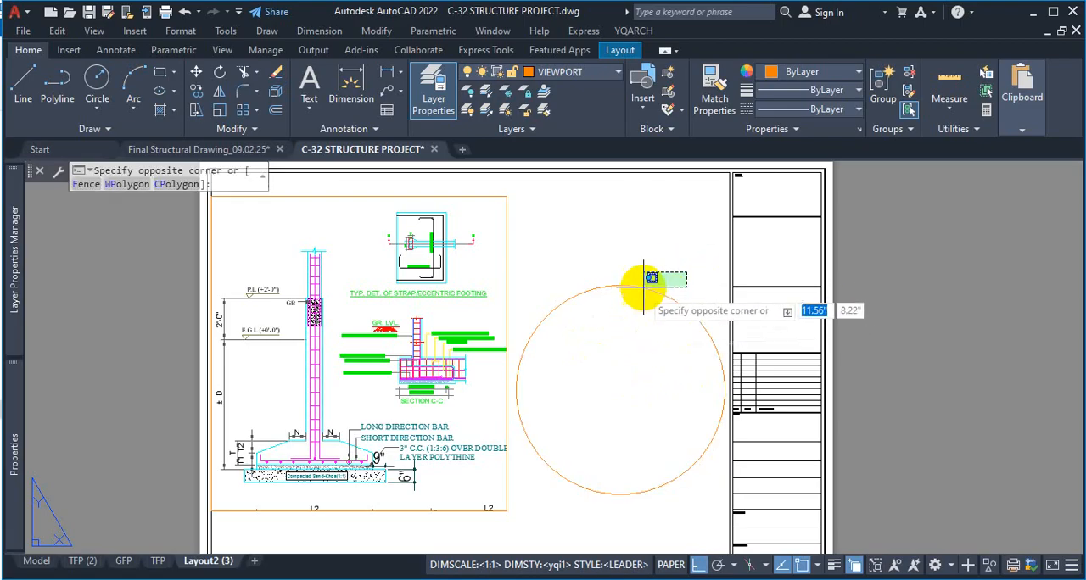
click(656, 263)
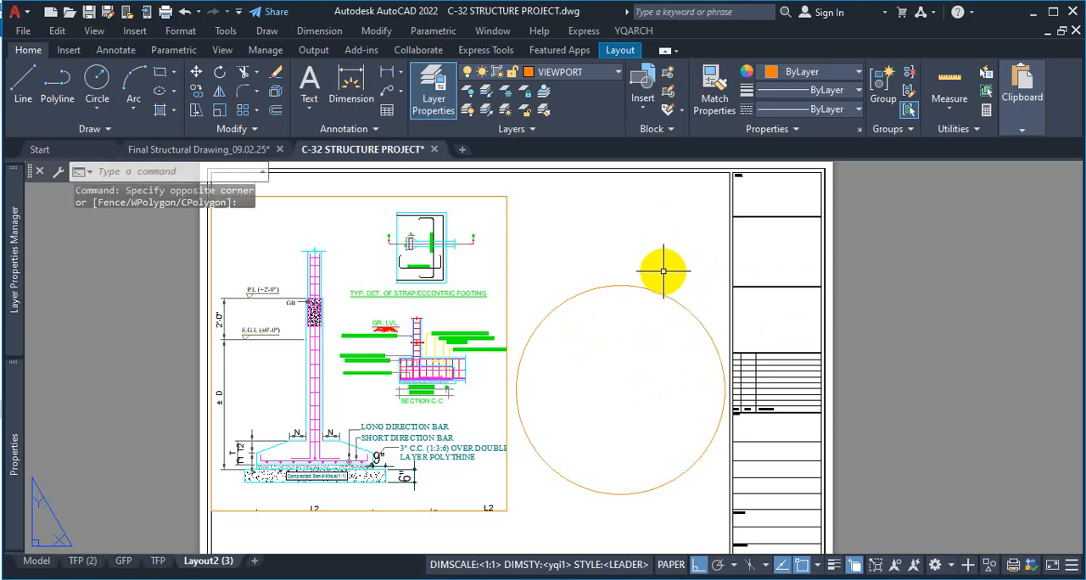
text(MDB)
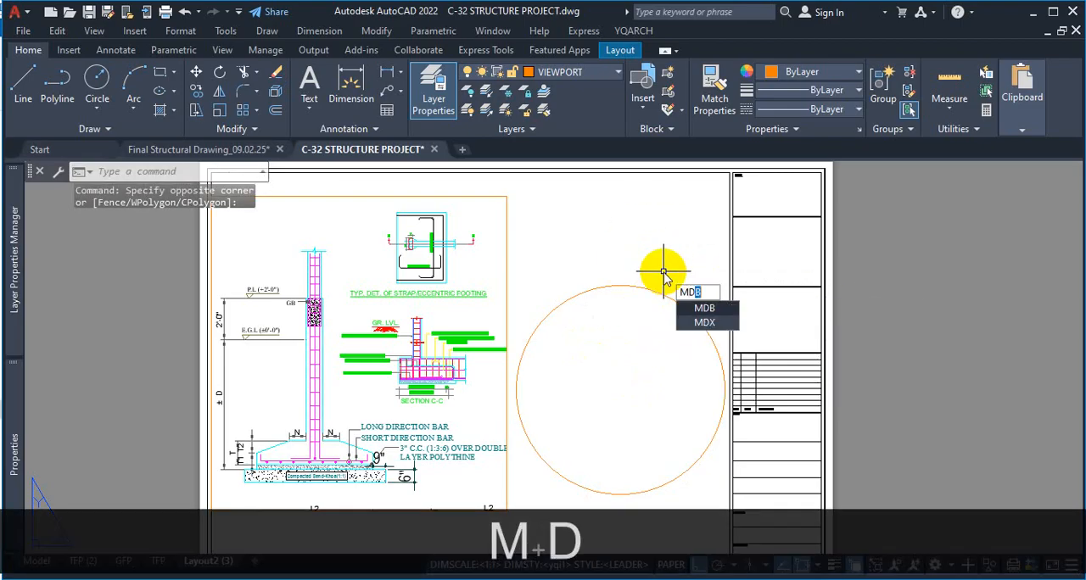
key(BackSpace)
text(V)
key(Return)
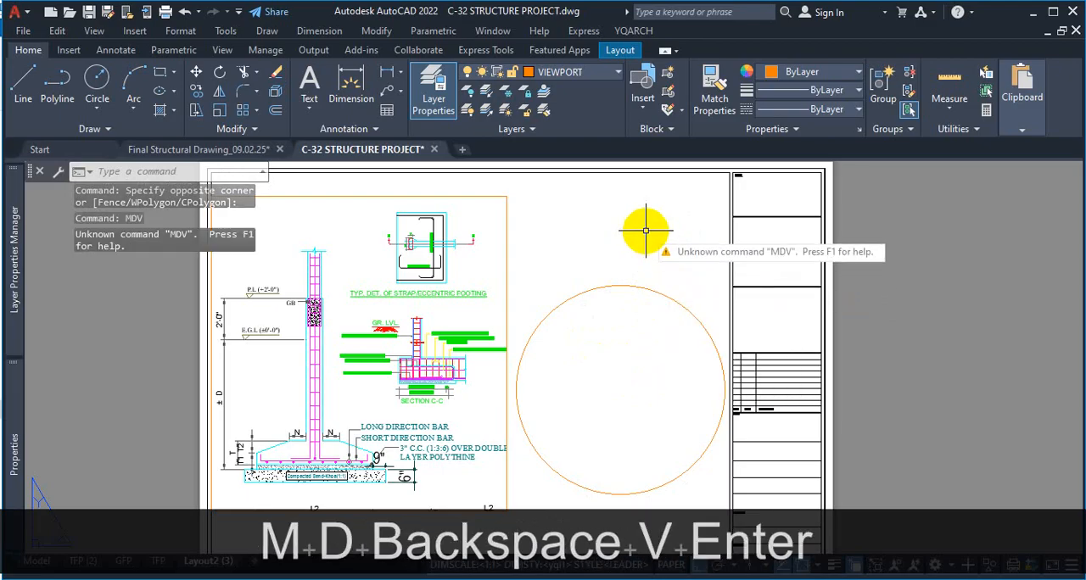
key(Escape)
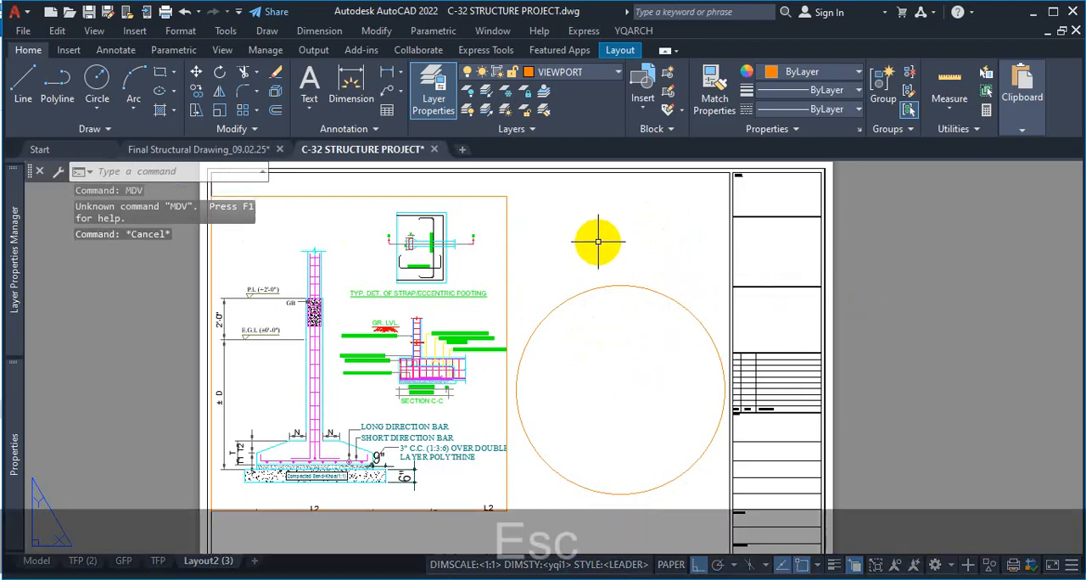
Convert the circle into a clipped viewport using the MVIEW Object option
text(MV)
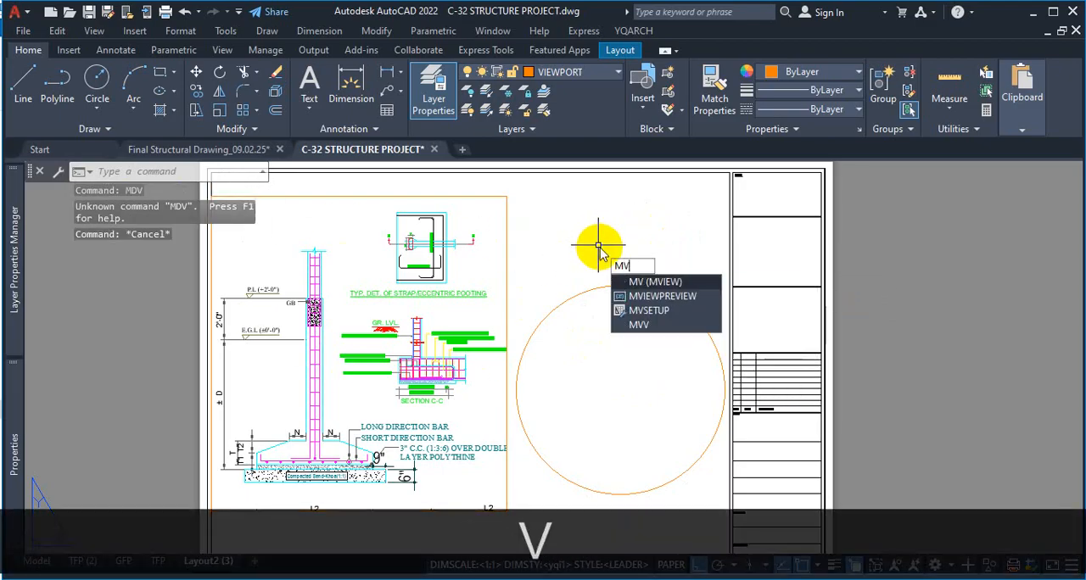
key(Return)
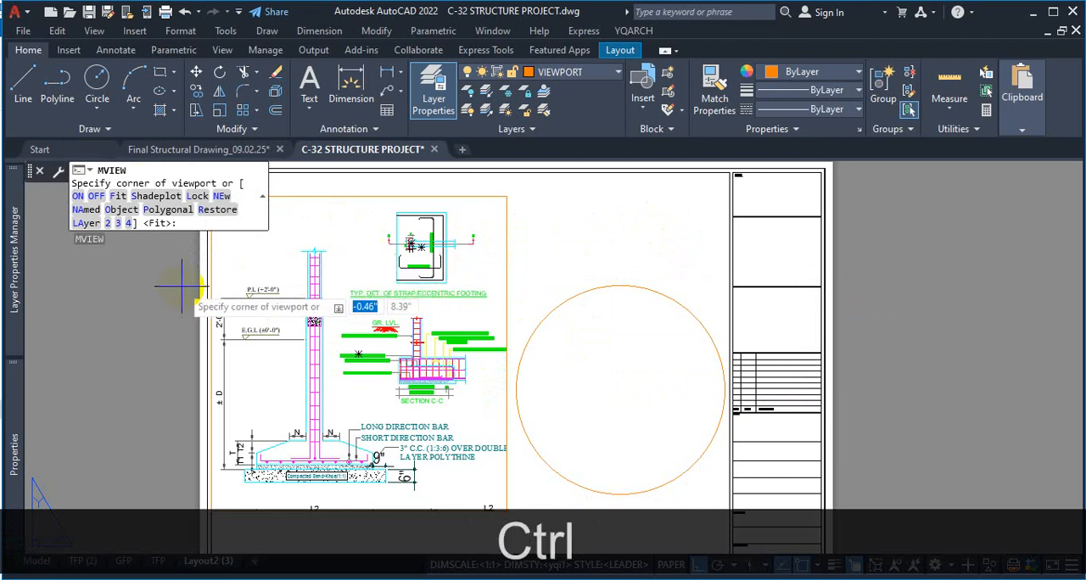
key(ctrl+1)
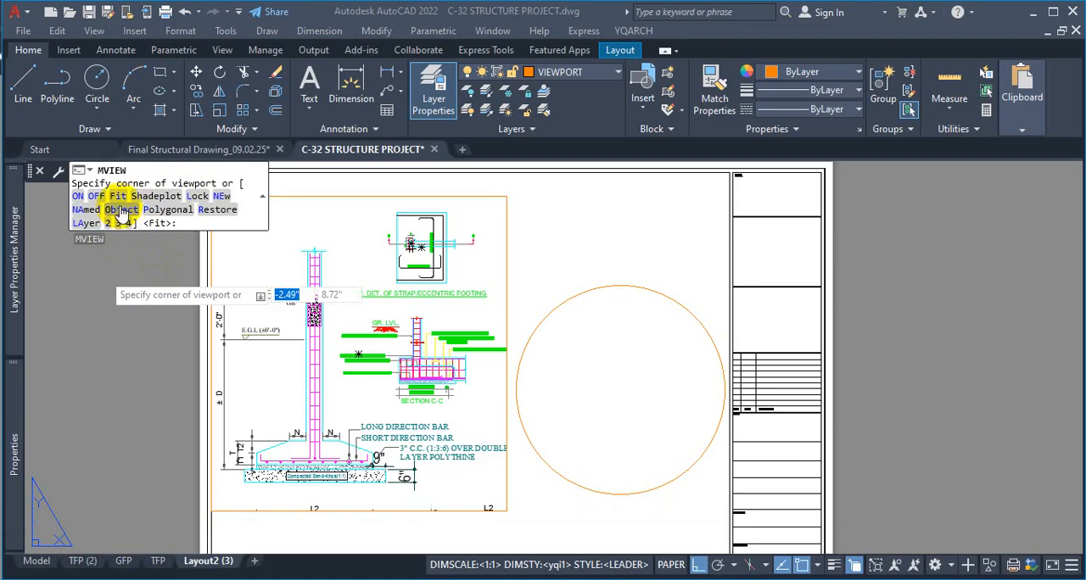
click(121, 211)
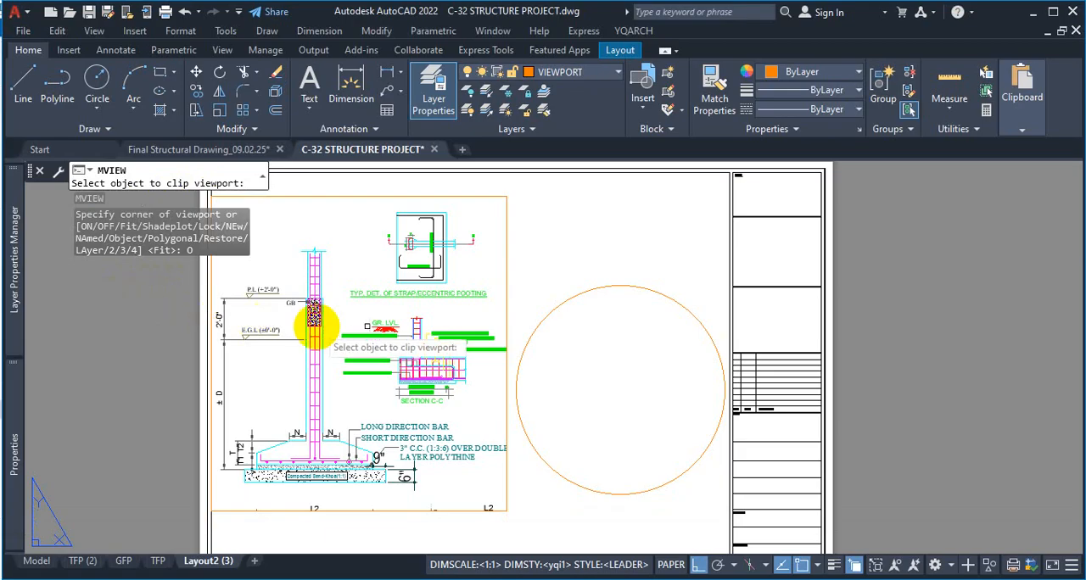
click(647, 288)
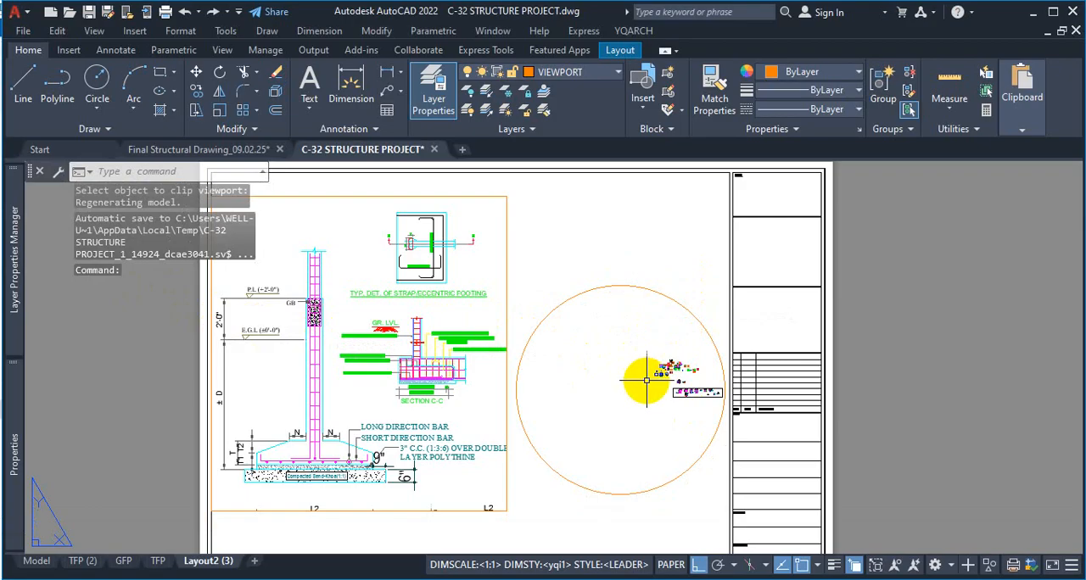
Activate the circular viewport and zoom its view in on the column footing base
double_click(646, 380)
scroll(662, 381, down, 5)
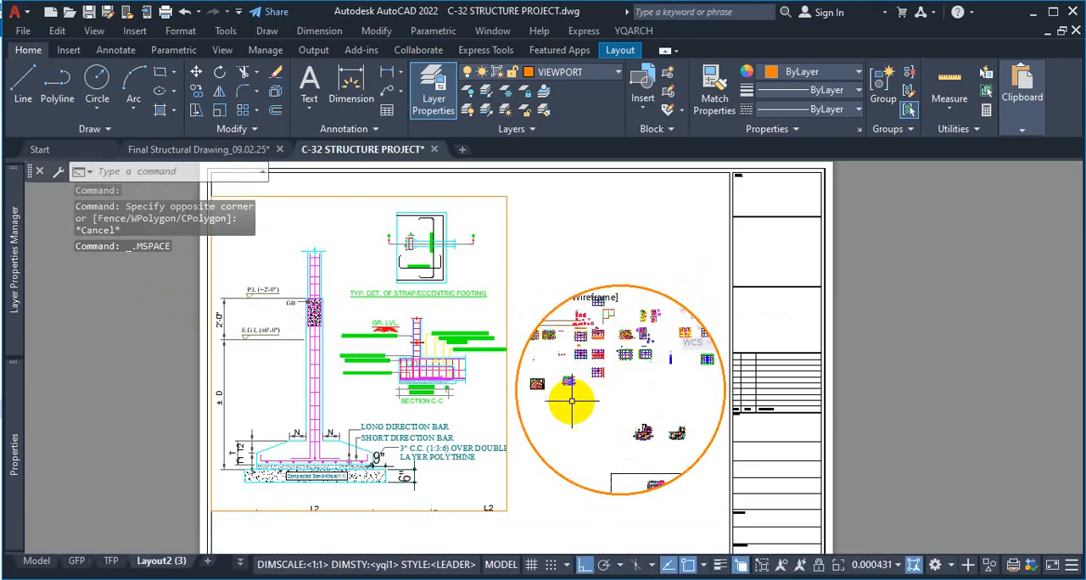
scroll(564, 344, down, 2)
scroll(602, 397, up, 6)
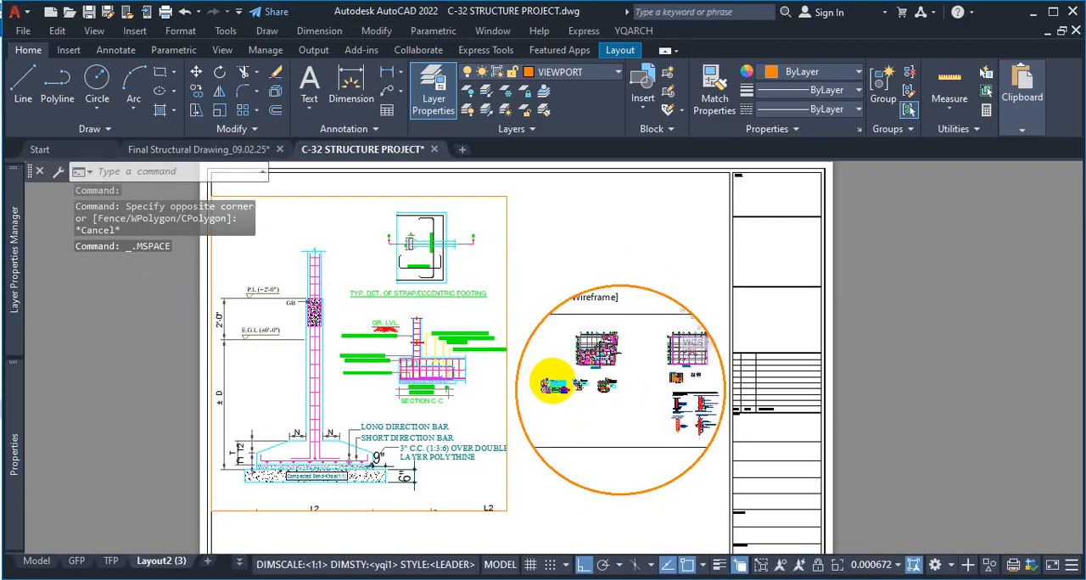
scroll(535, 388, up, 10)
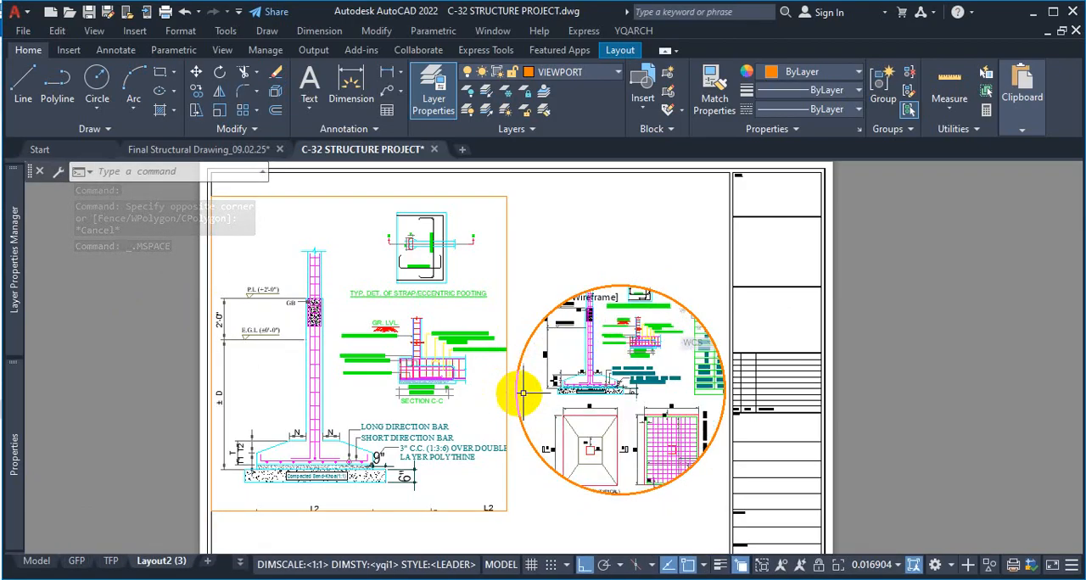
scroll(571, 407, up, 4)
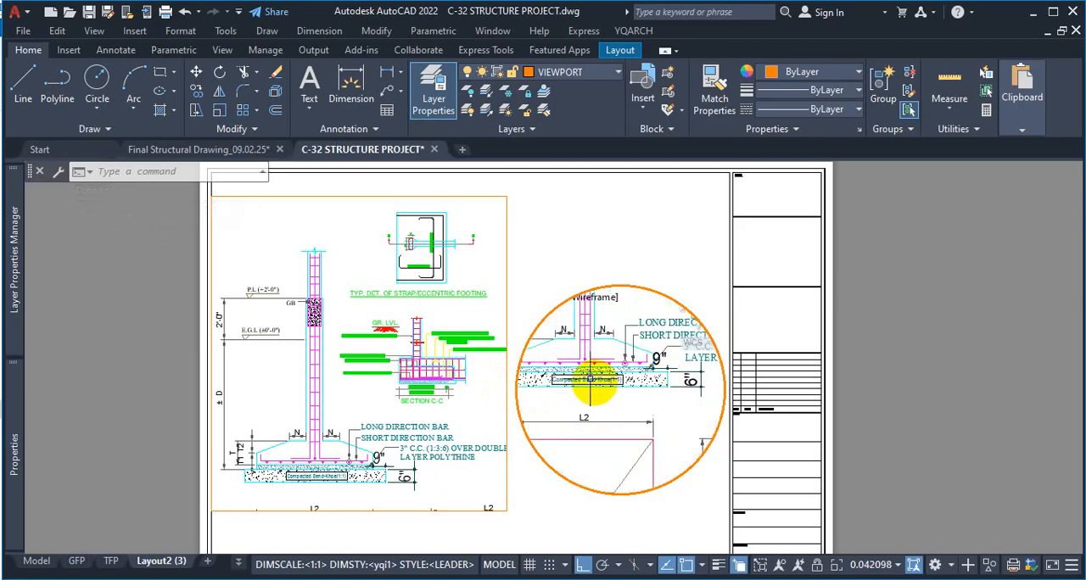
scroll(590, 378, up, 4)
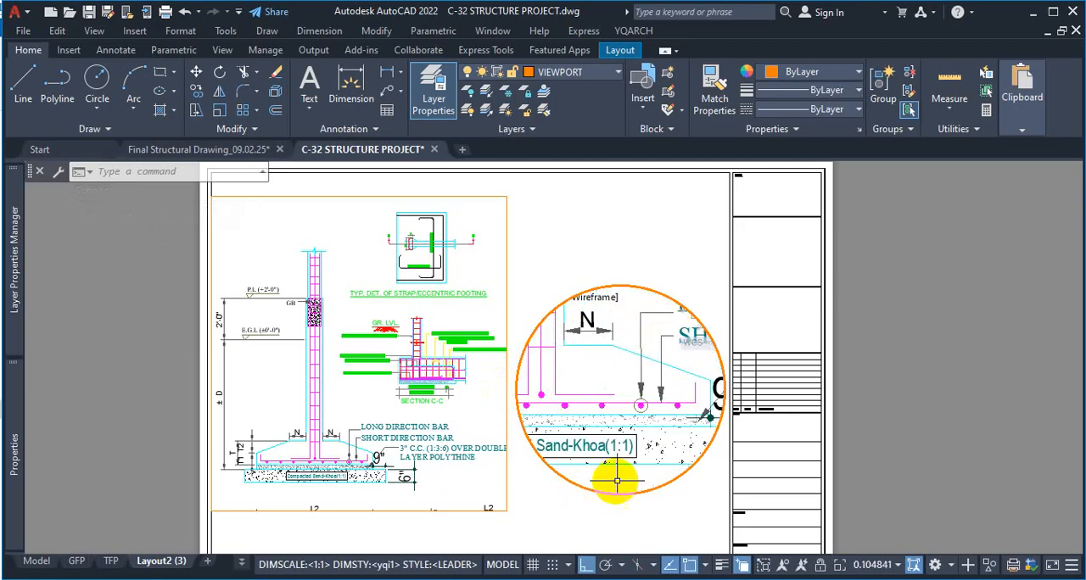
Adjust the circular viewport's view to frame the footing base with its bar labels, and return to paper space
scroll(587, 365, down, 2)
scroll(574, 391, up, 1)
scroll(598, 392, down, 1)
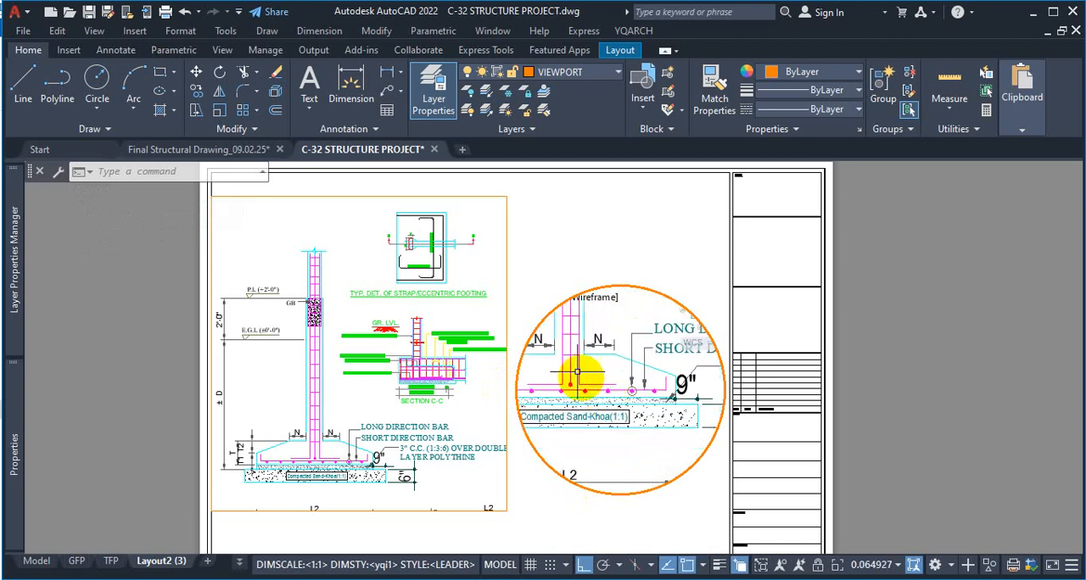
scroll(570, 348, up, 1)
scroll(593, 352, down, 1)
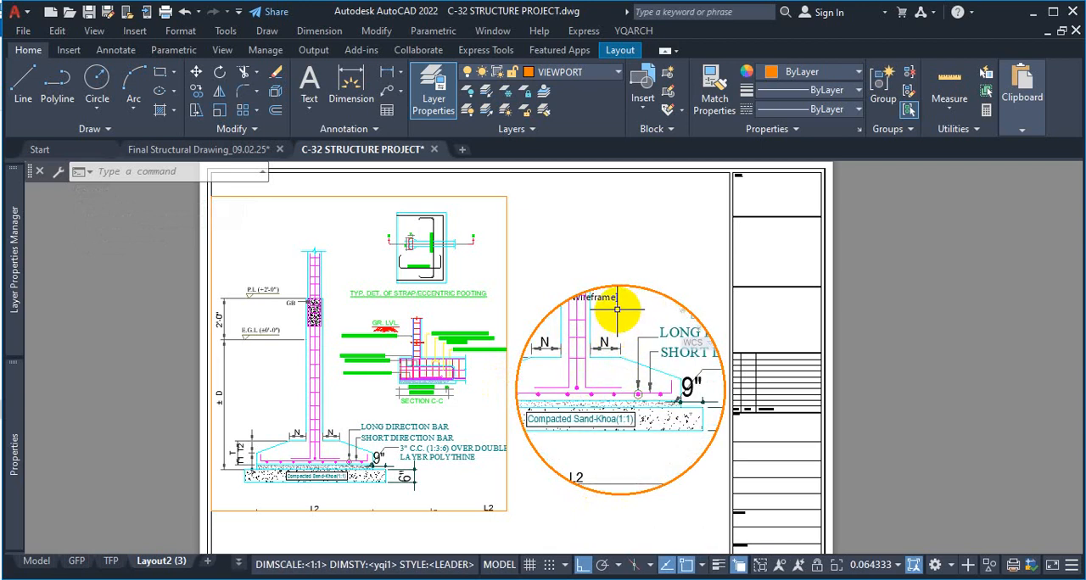
mouse_move(617, 312)
middle_down()
mouse_move(621, 336)
mouse_move(626, 321)
middle_up()
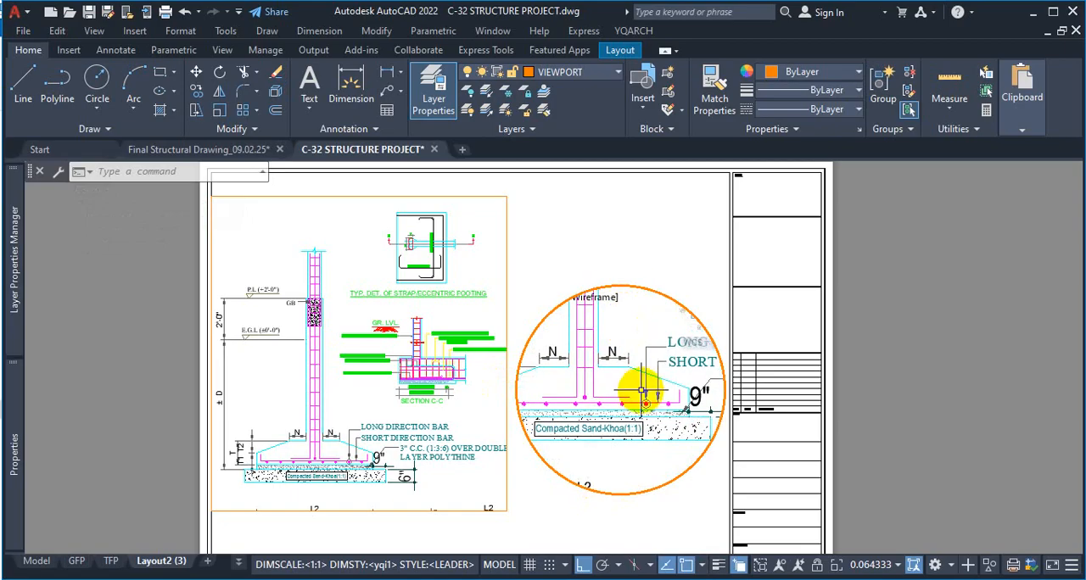
scroll(642, 390, up, 2)
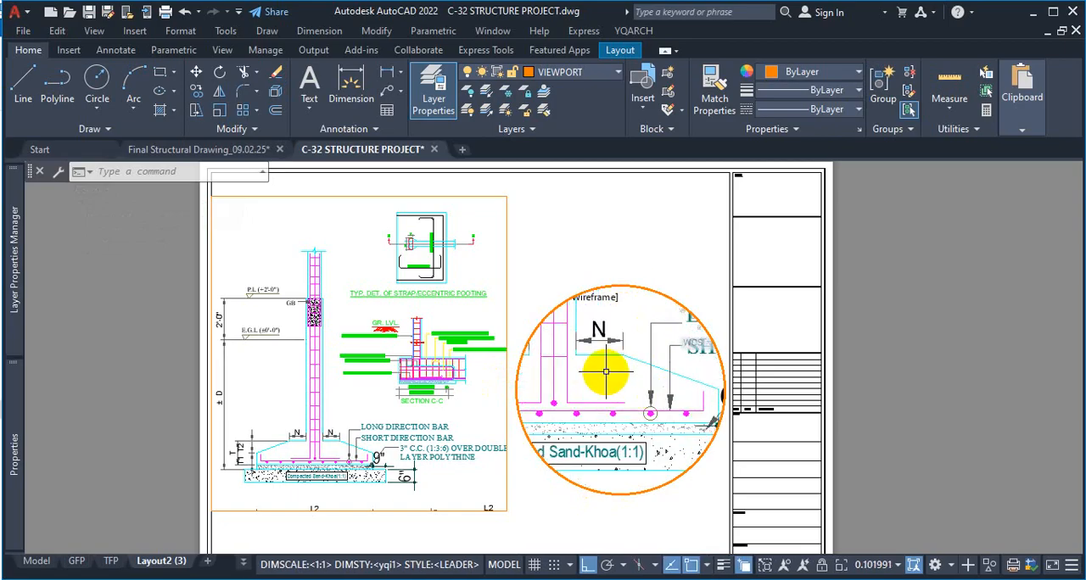
middle_drag(606, 370, 580, 370)
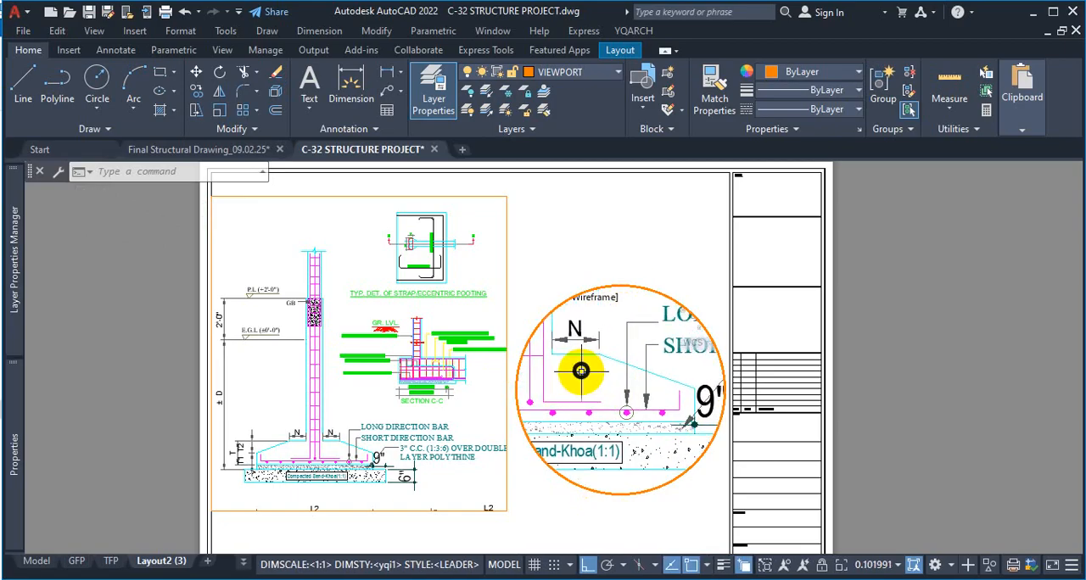
scroll(588, 373, down, 2)
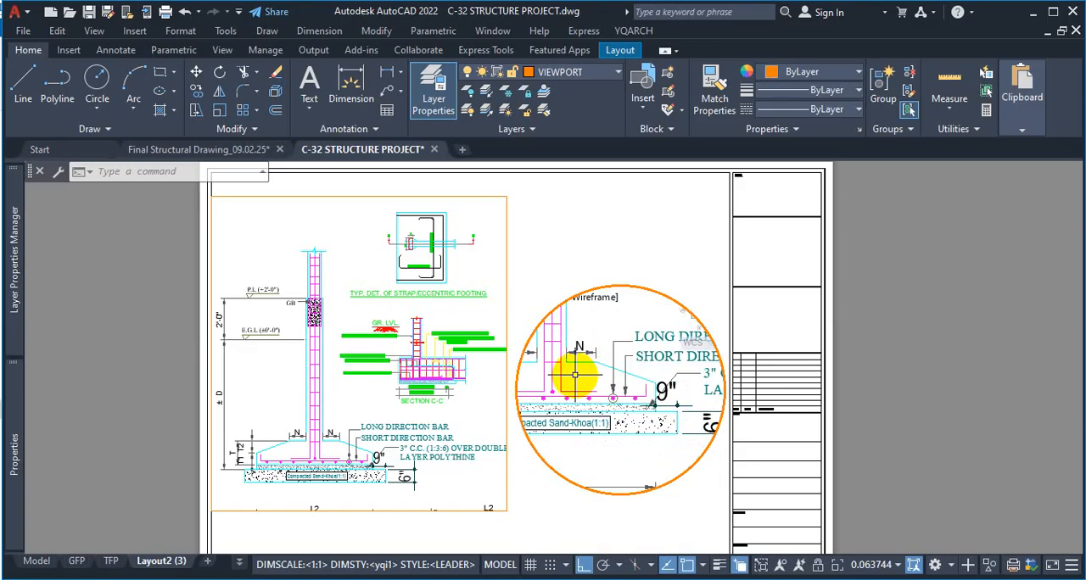
scroll(575, 391, up, 2)
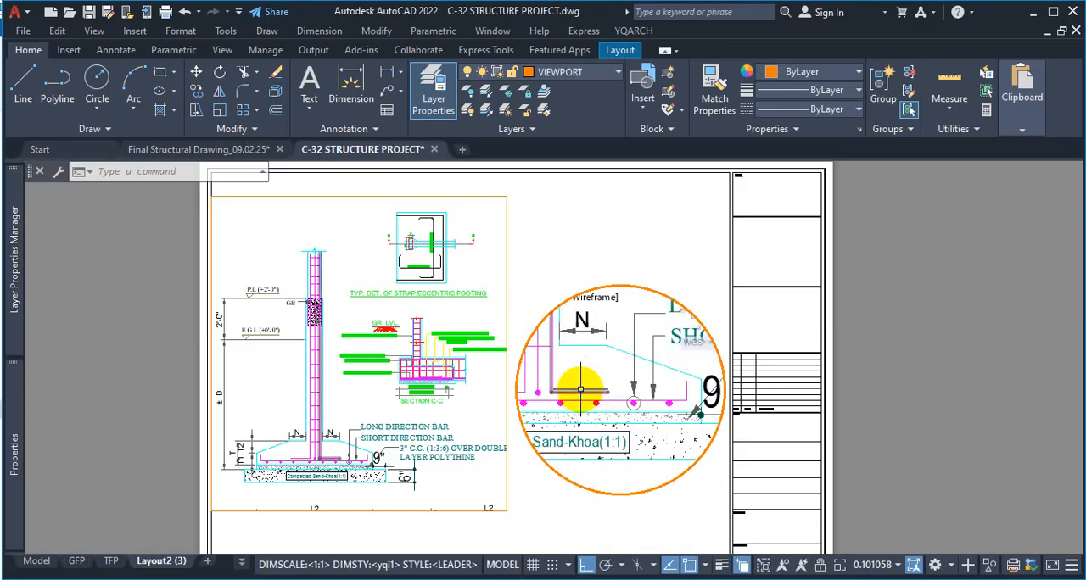
scroll(586, 386, down, 2)
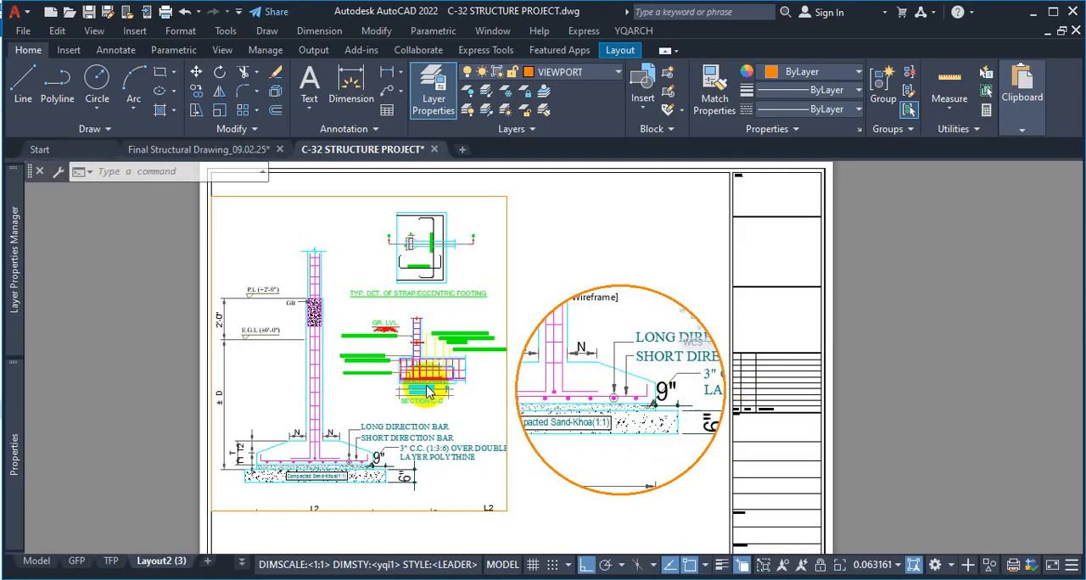
click(375, 459)
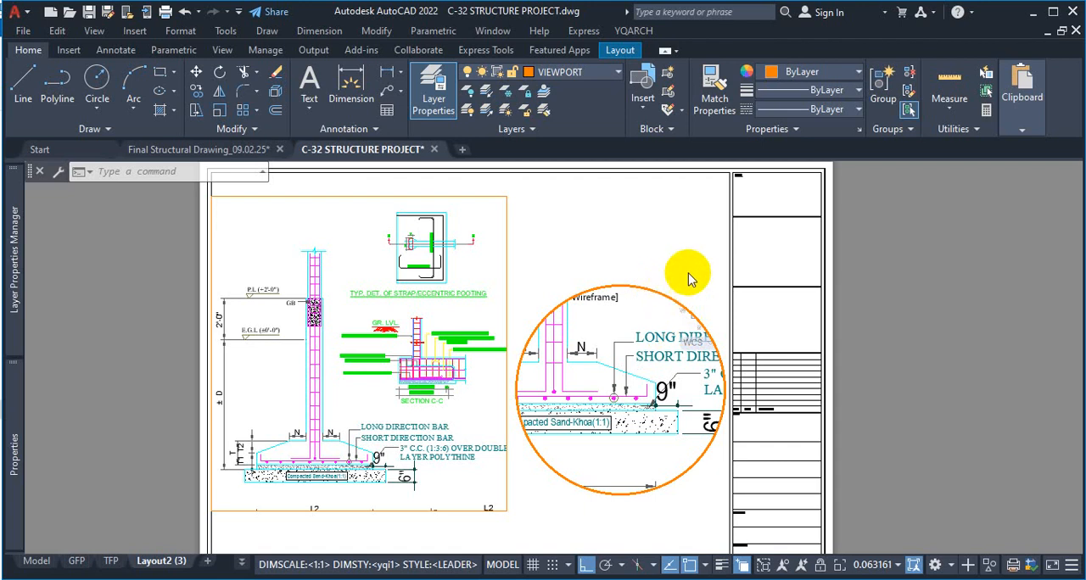
double_click(945, 266)
Resize the circular viewport so that it fits between the footing viewport and the title block
click(686, 301)
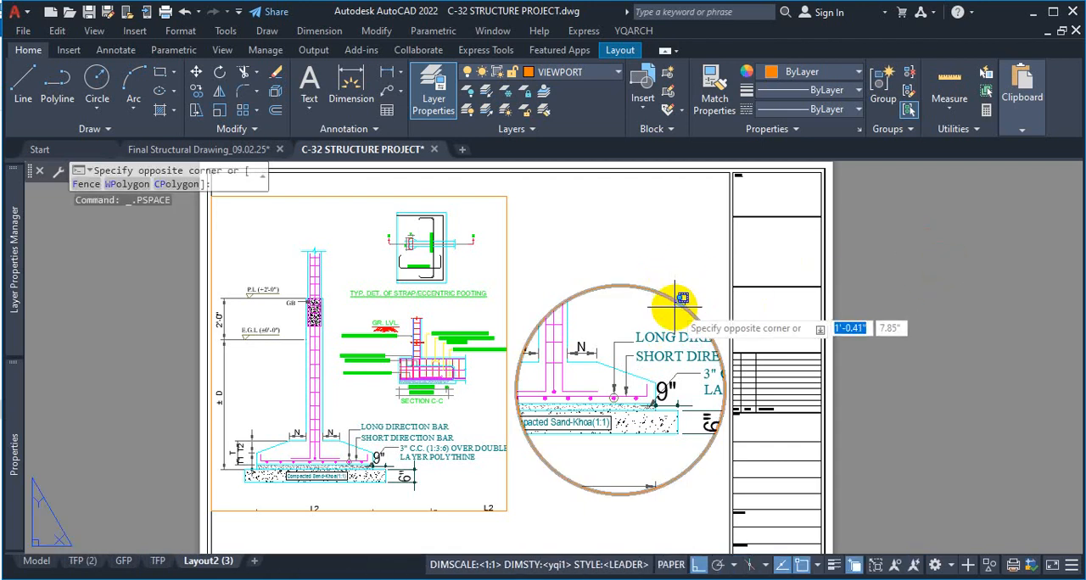
click(677, 306)
click(622, 288)
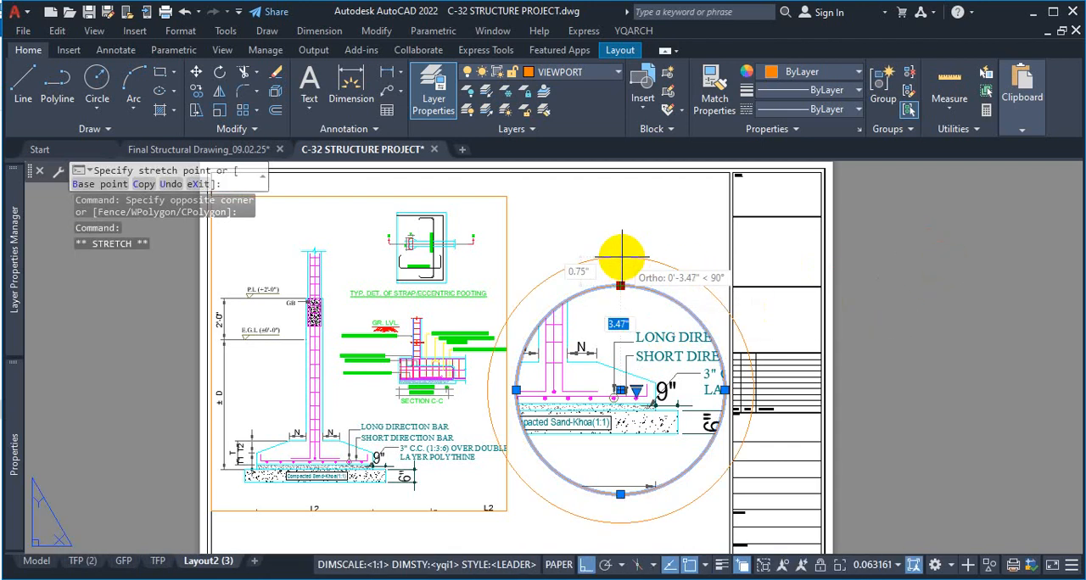
click(624, 255)
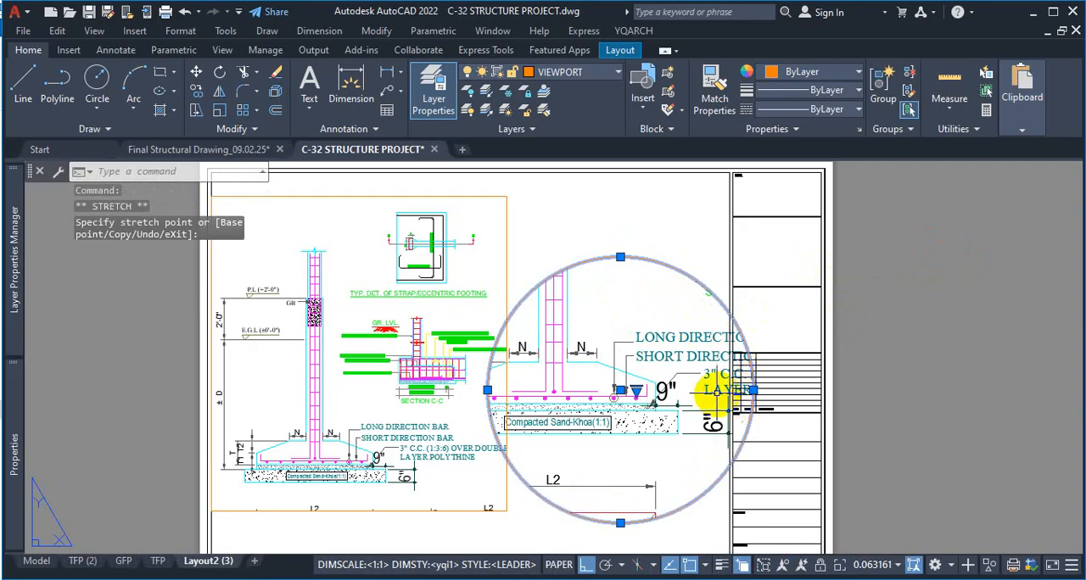
click(753, 389)
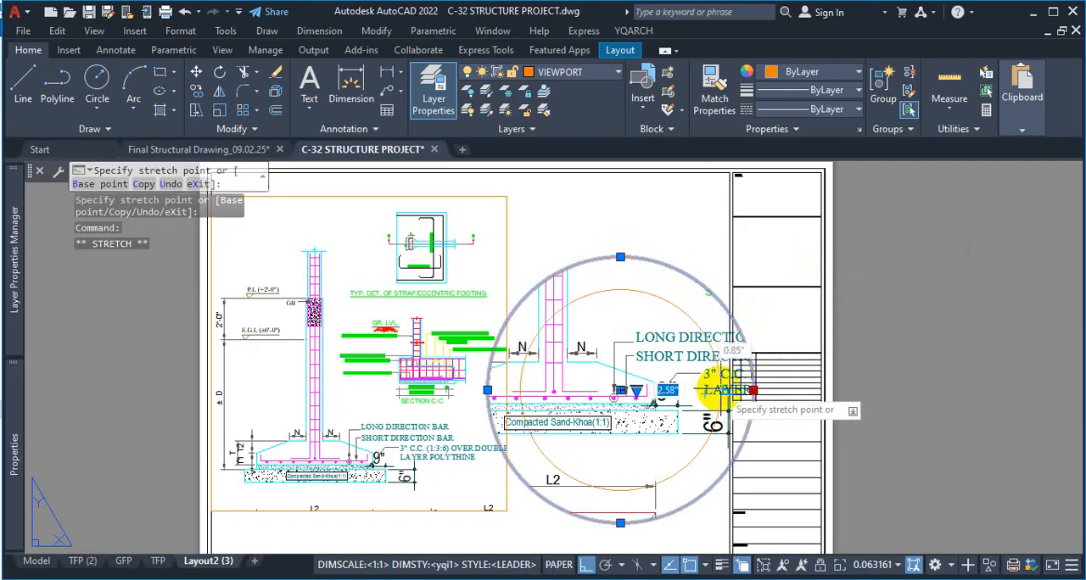
click(727, 389)
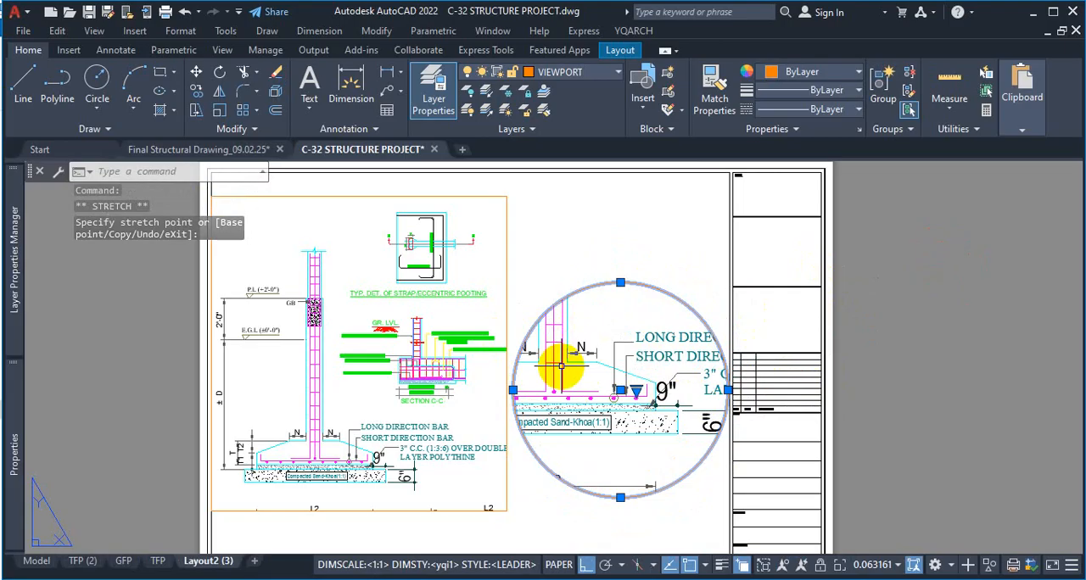
click(625, 252)
click(634, 251)
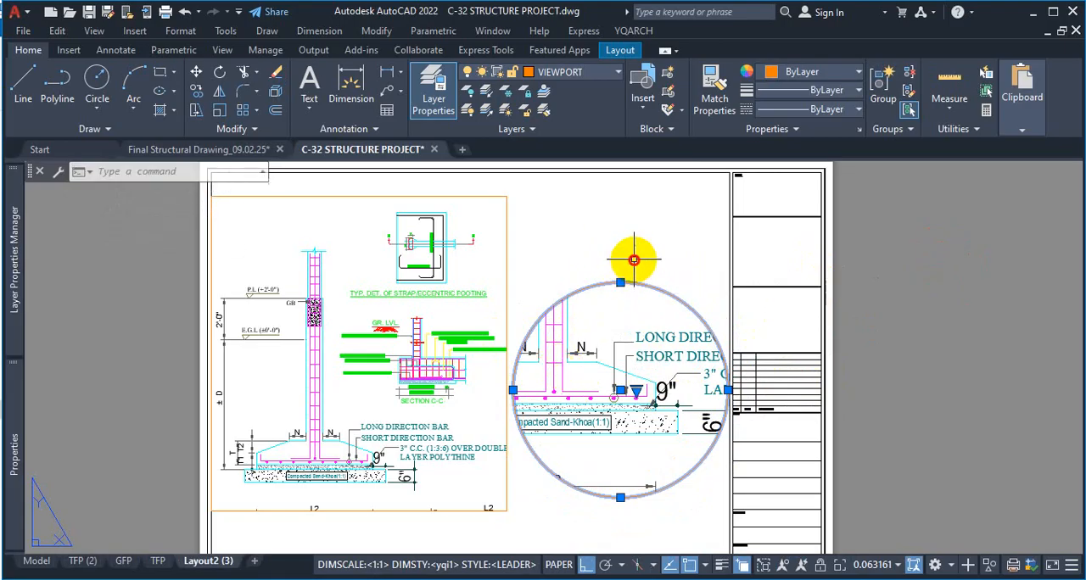
click(613, 251)
key(Escape)
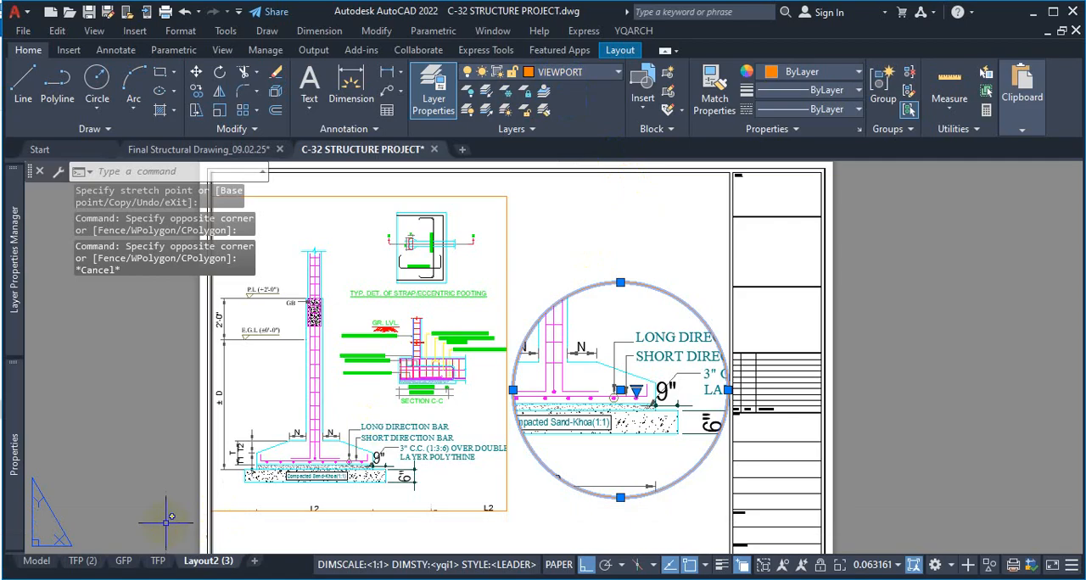
Preview the A3 plot of Layout2 (3), compare the enlarged footing detail with its source area, and close the plot setup without plotting
key(ctrl+p)
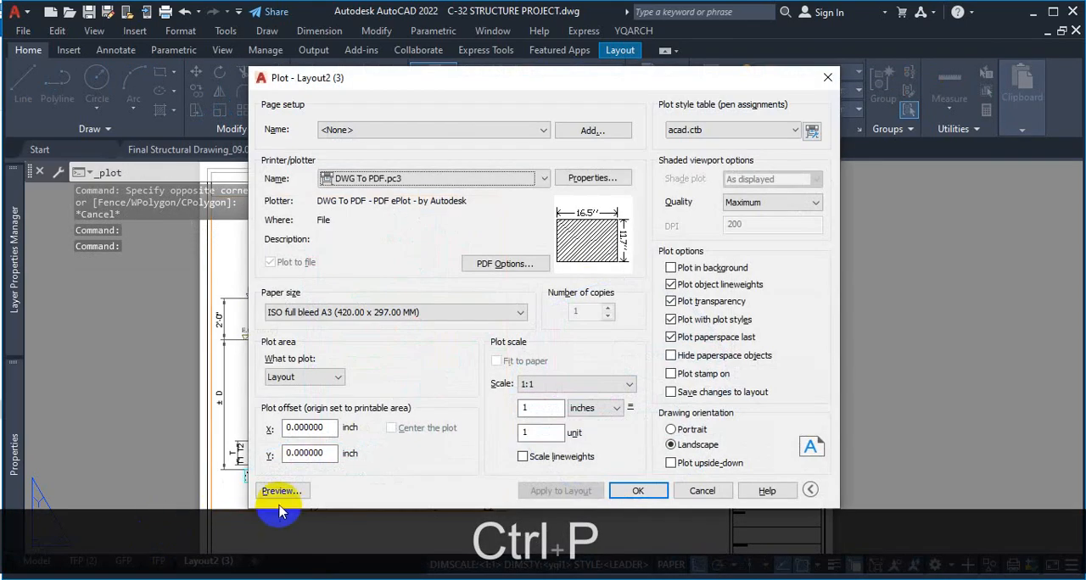
click(285, 494)
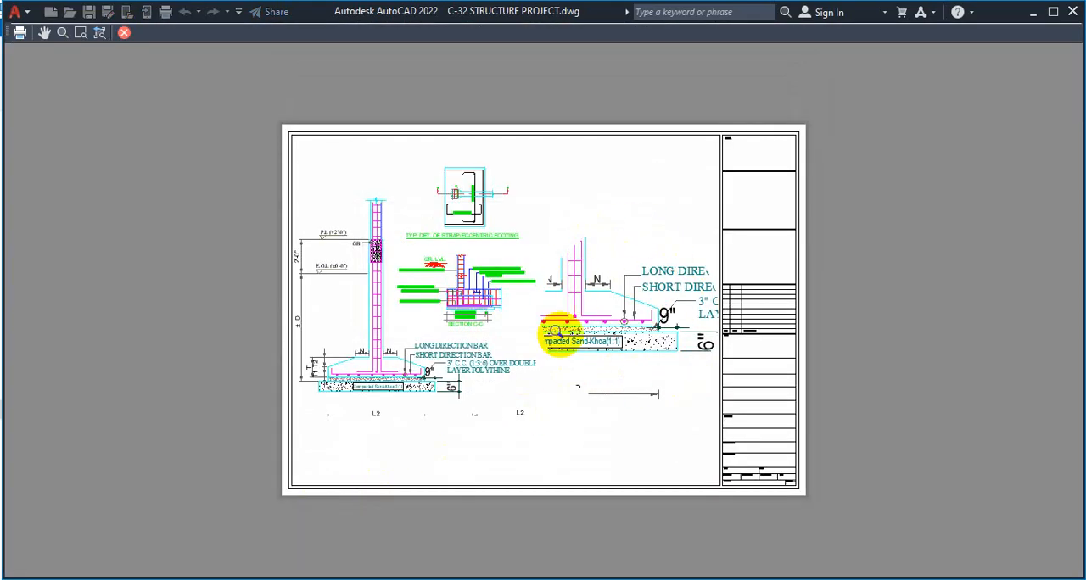
key(ctrl+1)
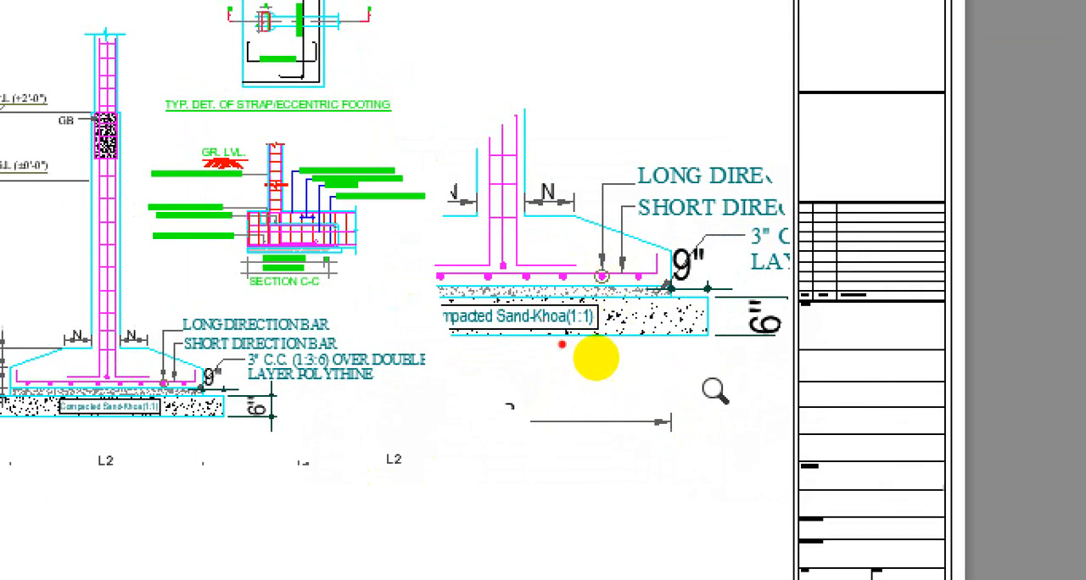
drag(555, 93, 498, 118)
mouse_move(574, 241)
mouse_down()
mouse_move(538, 296)
mouse_move(557, 359)
mouse_move(608, 381)
mouse_move(671, 367)
mouse_move(698, 311)
mouse_move(679, 252)
mouse_move(597, 231)
mouse_up()
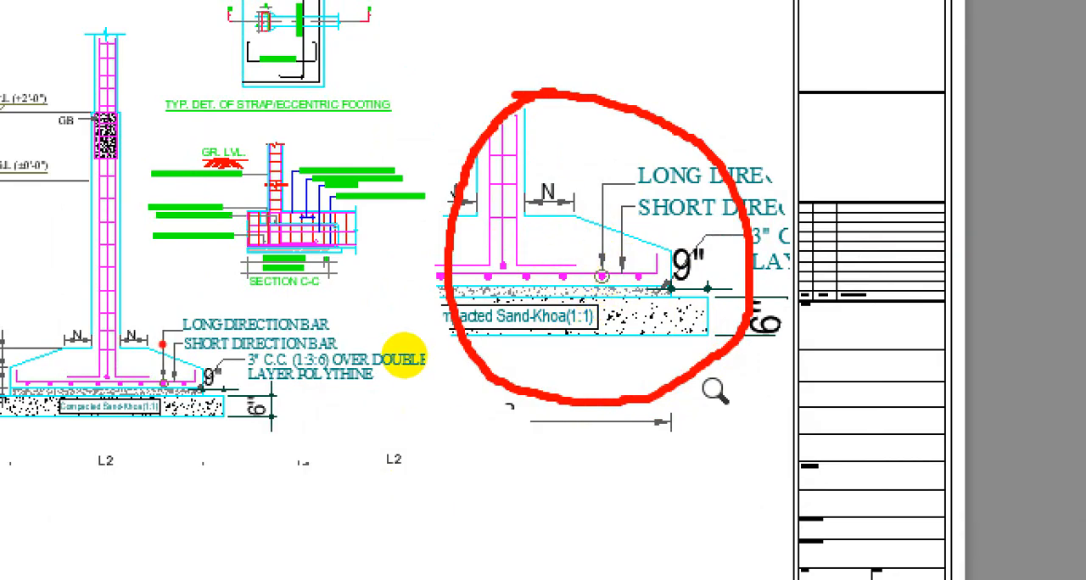
mouse_move(403, 343)
mouse_down()
mouse_move(389, 362)
mouse_move(418, 348)
mouse_up()
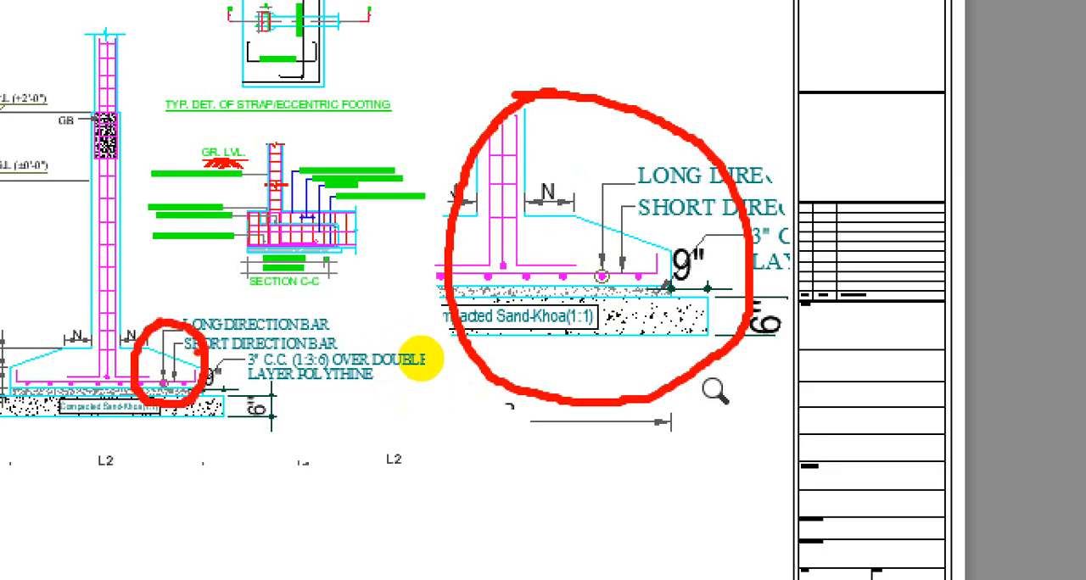
key(Escape)
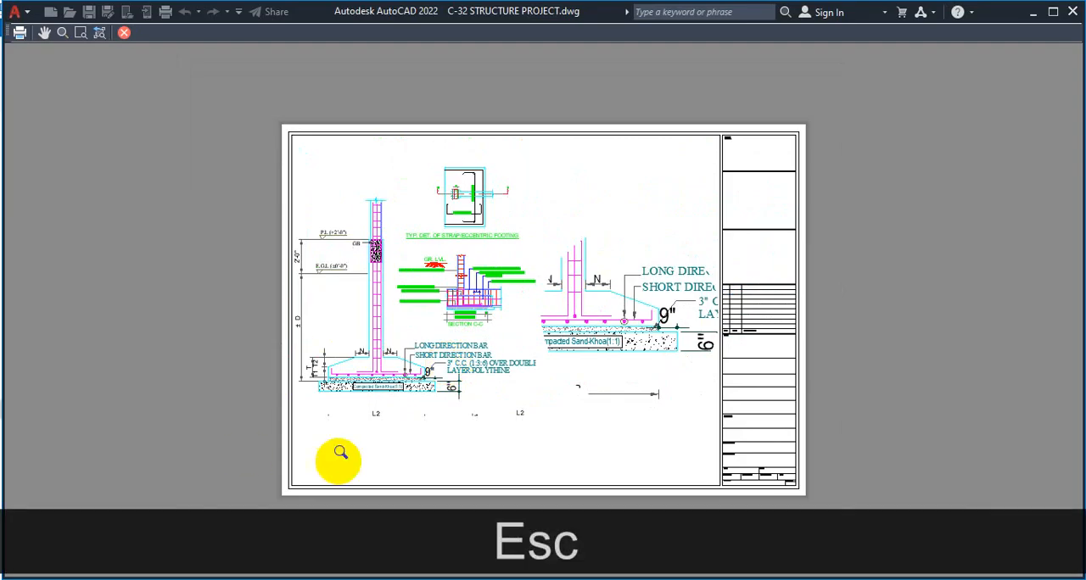
click(123, 33)
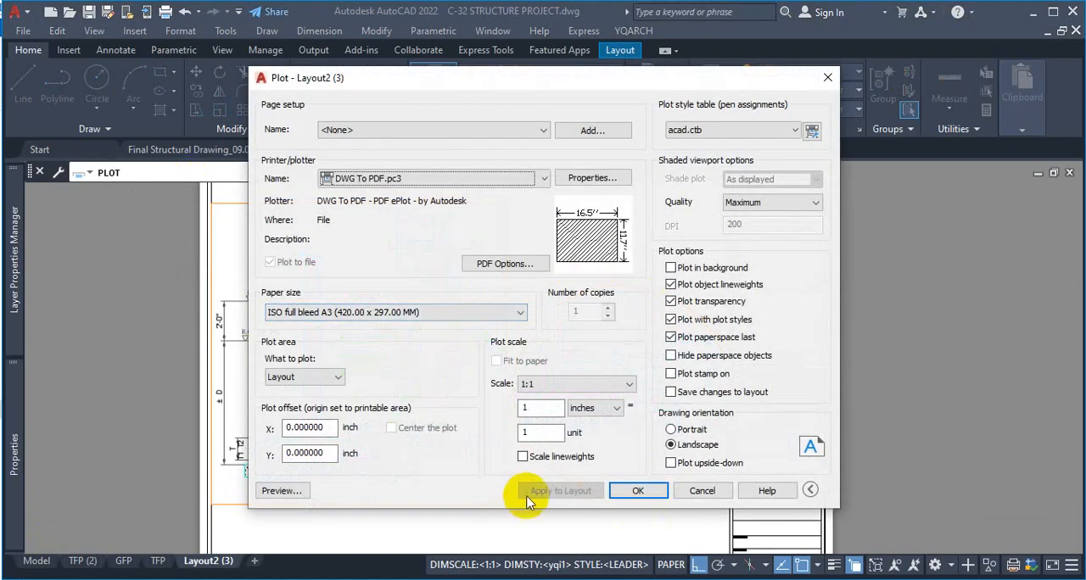
click(827, 77)
In model space, draw a circle on the VIEWPORT layer around the footing base's right end, enclosing the bar arrows and the 9" dimension
click(95, 555)
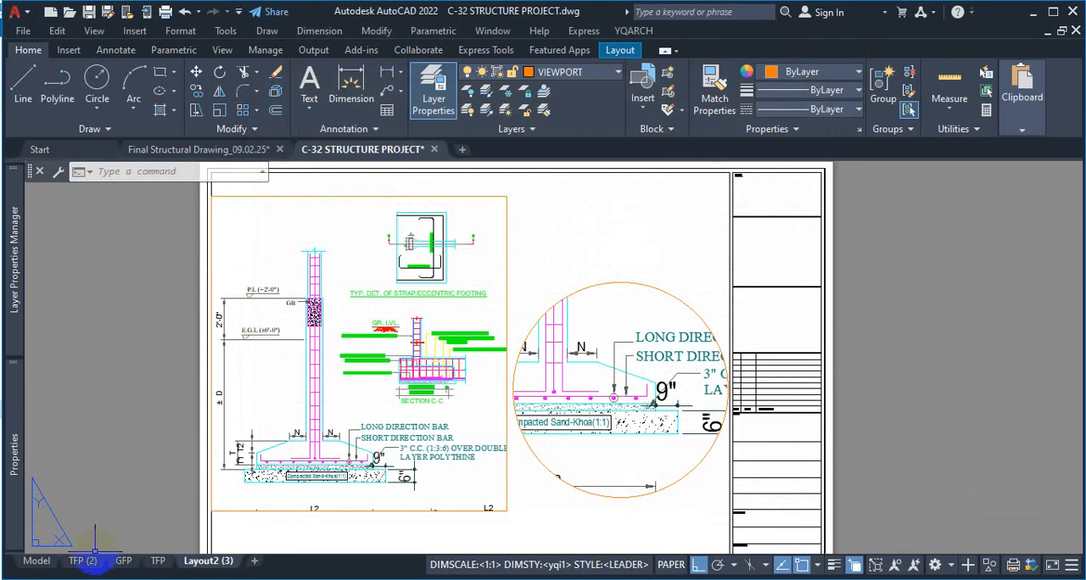
click(38, 561)
scroll(443, 390, down, 3)
scroll(449, 286, up, 3)
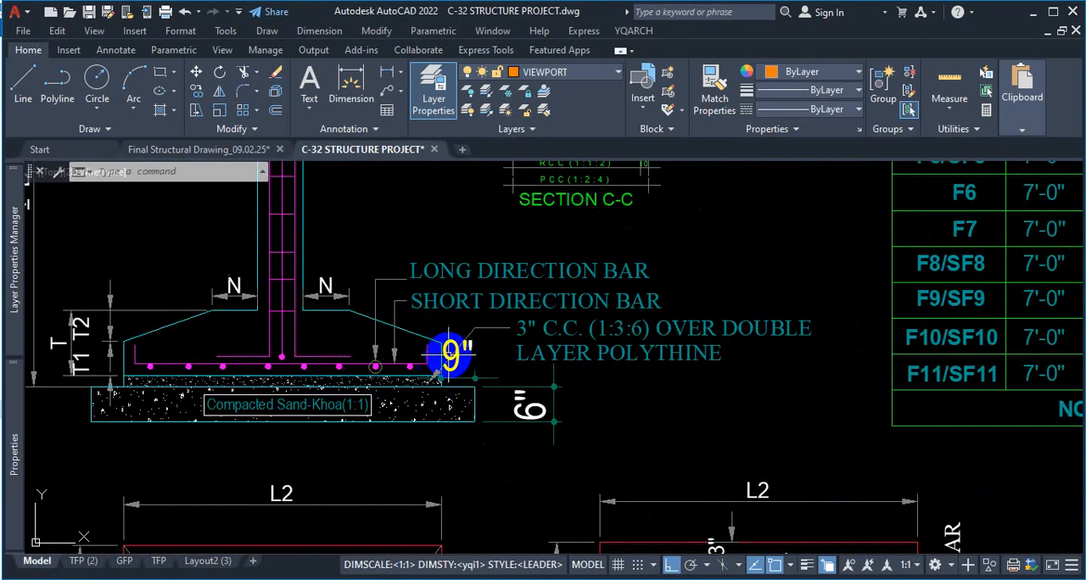
scroll(423, 340, down, 2)
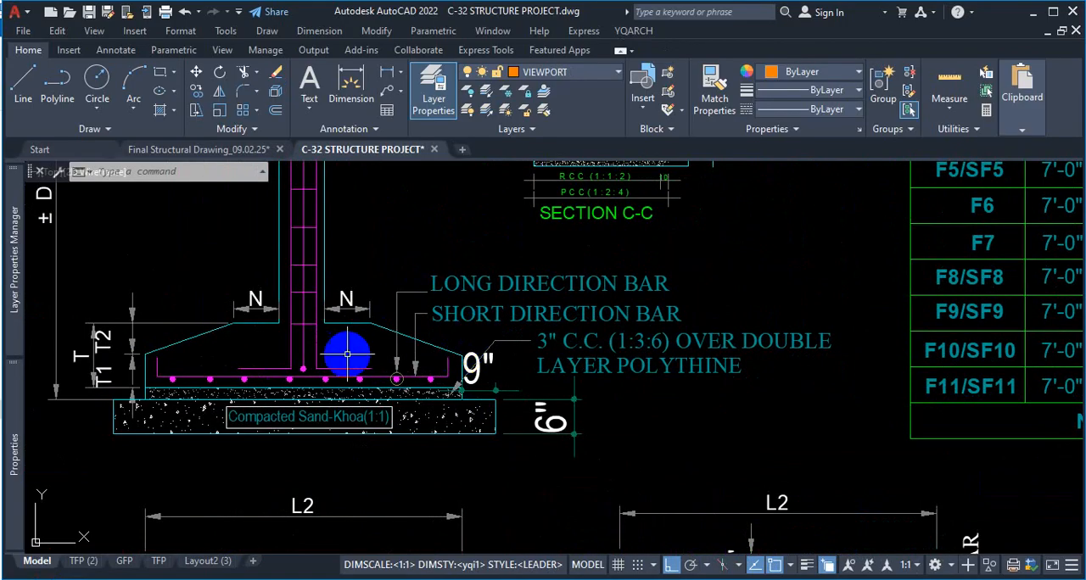
click(97, 79)
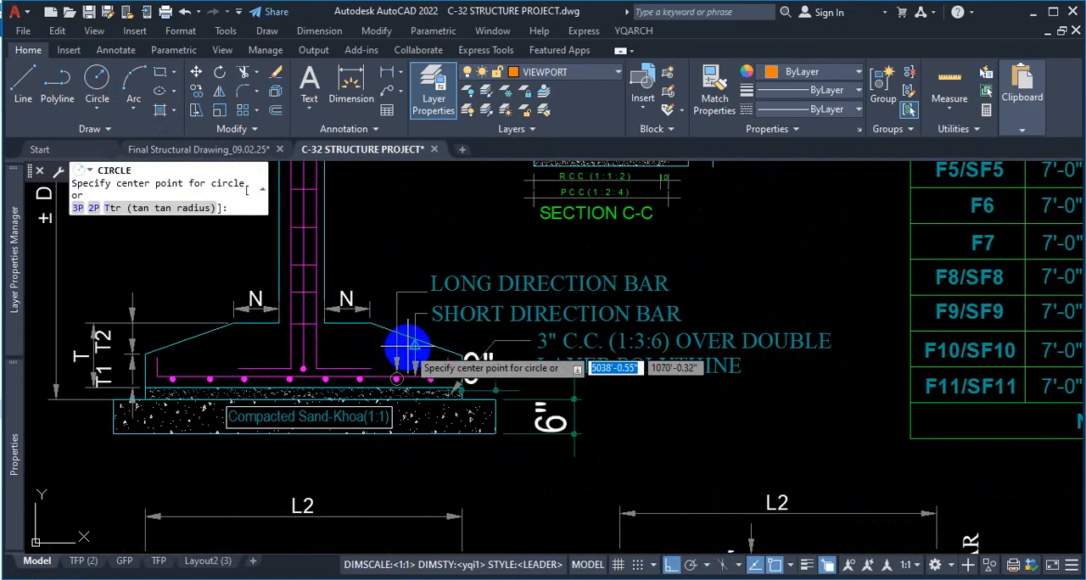
scroll(411, 346, up, 2)
click(406, 346)
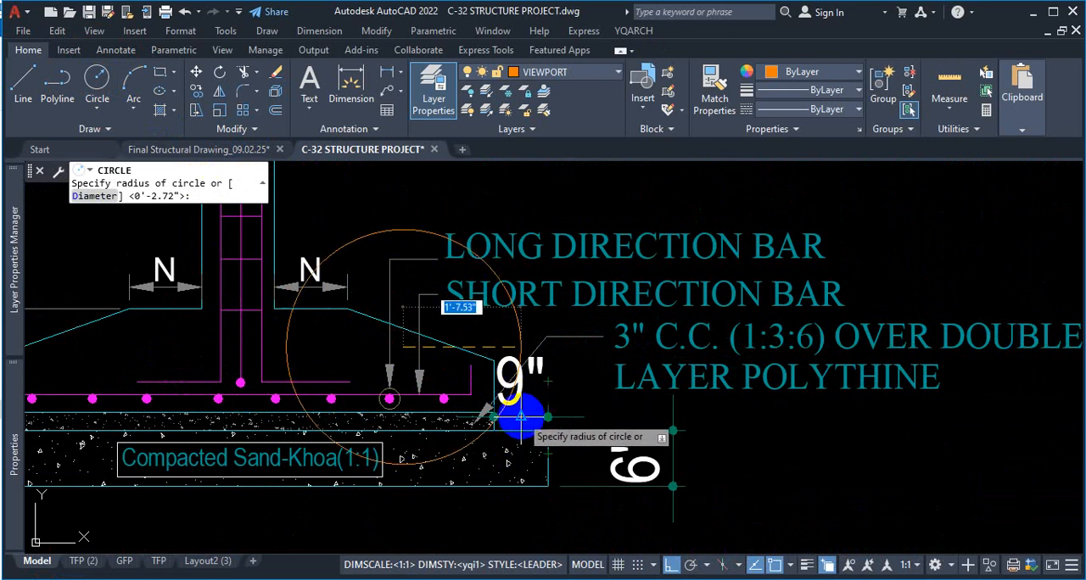
scroll(526, 413, up, 3)
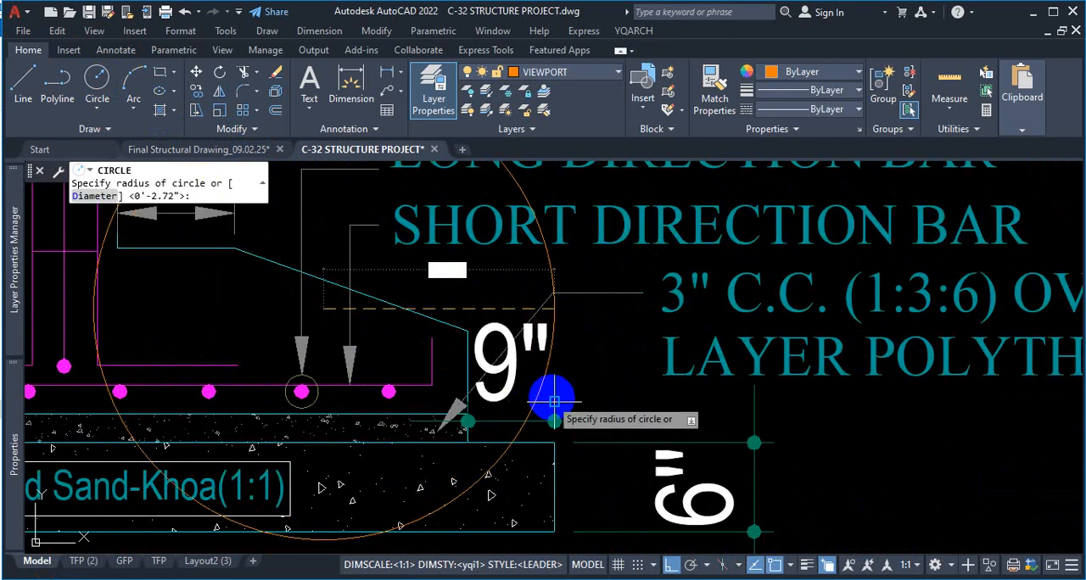
scroll(545, 394, down, 4)
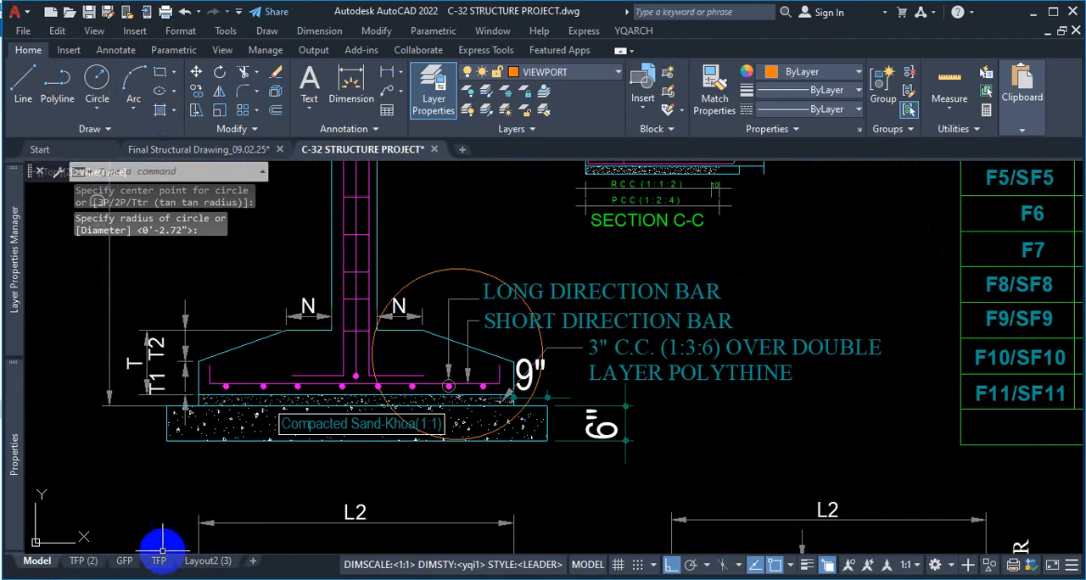
On Layout2 (3), activate the circular viewport and bring the circle around the footing base's end roughly into its frame
click(202, 560)
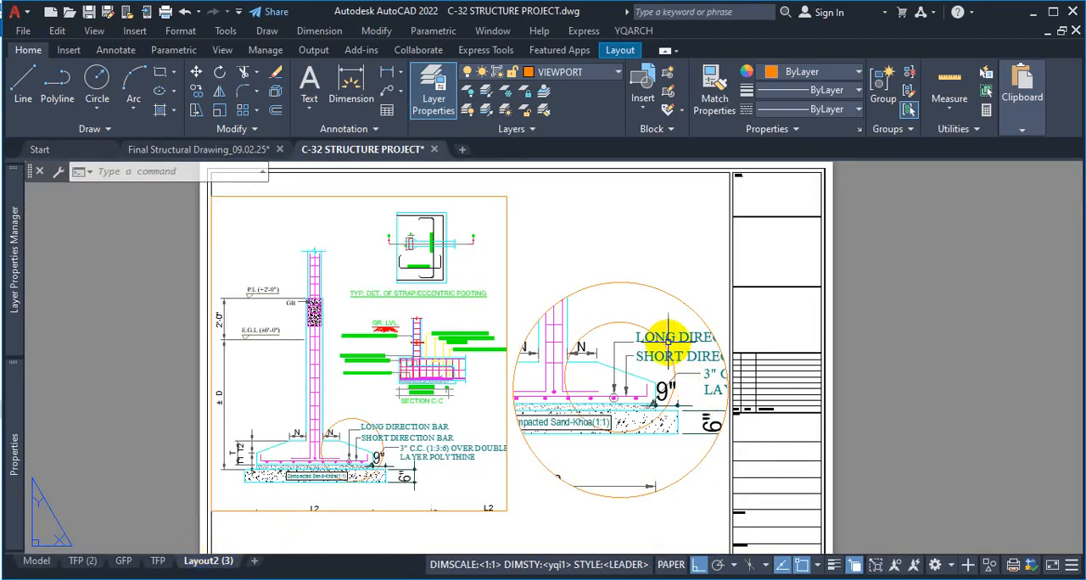
scroll(643, 328, up, 2)
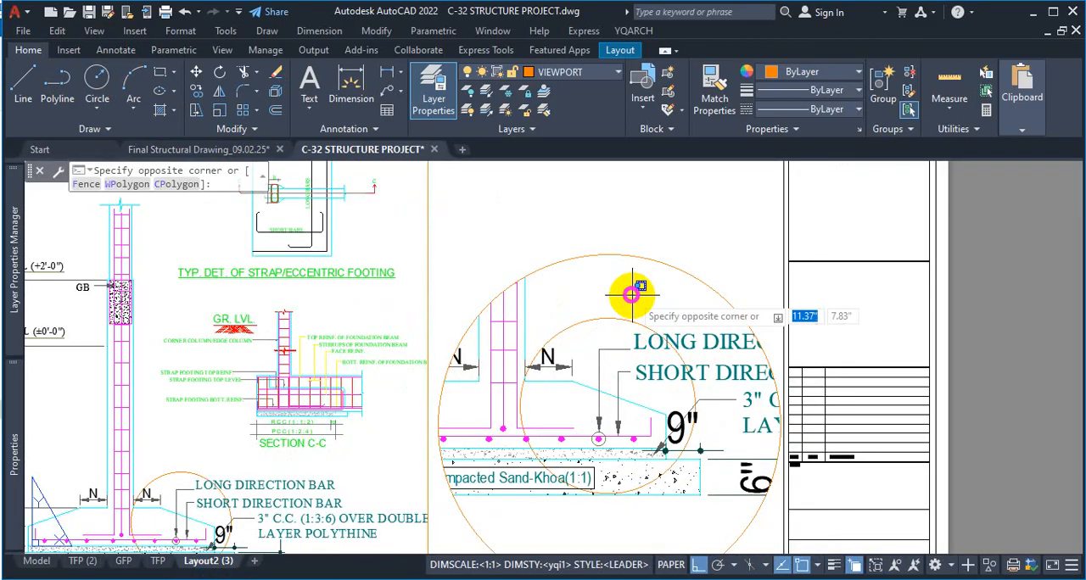
double_click(632, 327)
scroll(632, 333, up, 1)
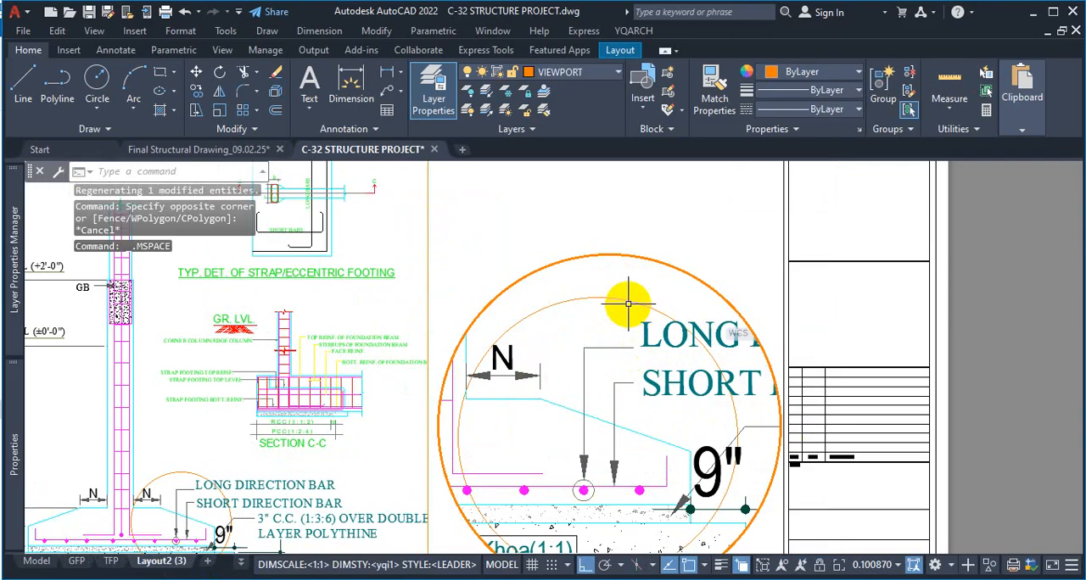
scroll(629, 303, down, 2)
scroll(595, 371, up, 2)
Zoom the active circular viewport to the drawn circle with the Zoom Object option, and return to paper space
text(Z)
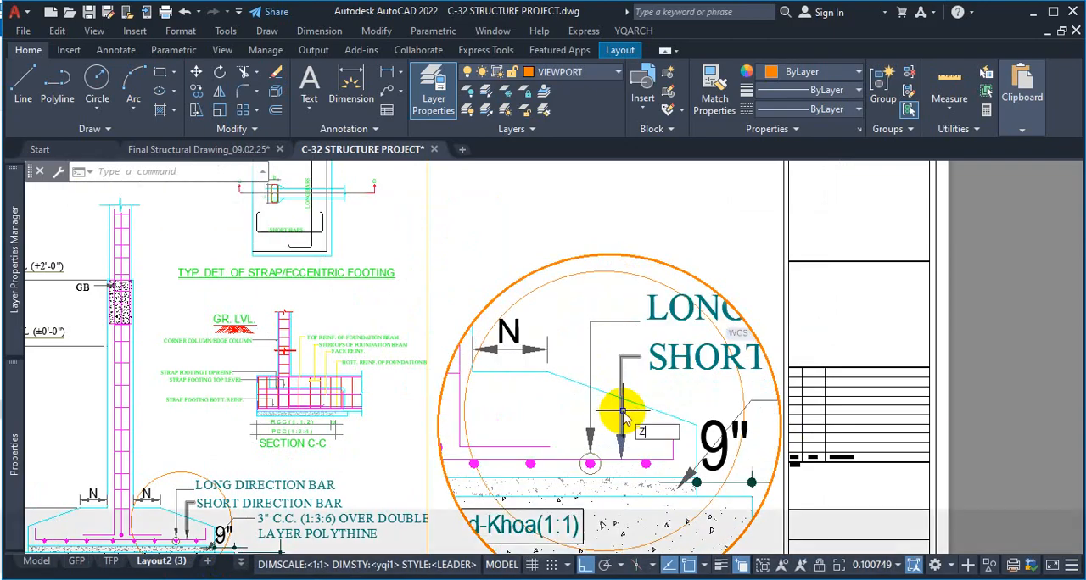
key(space)
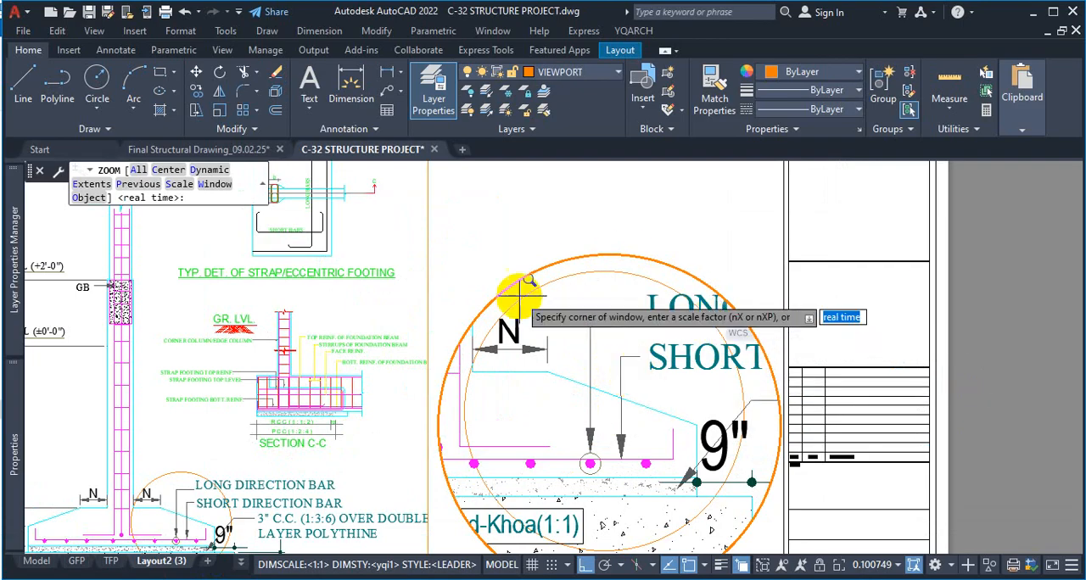
key(ctrl+1)
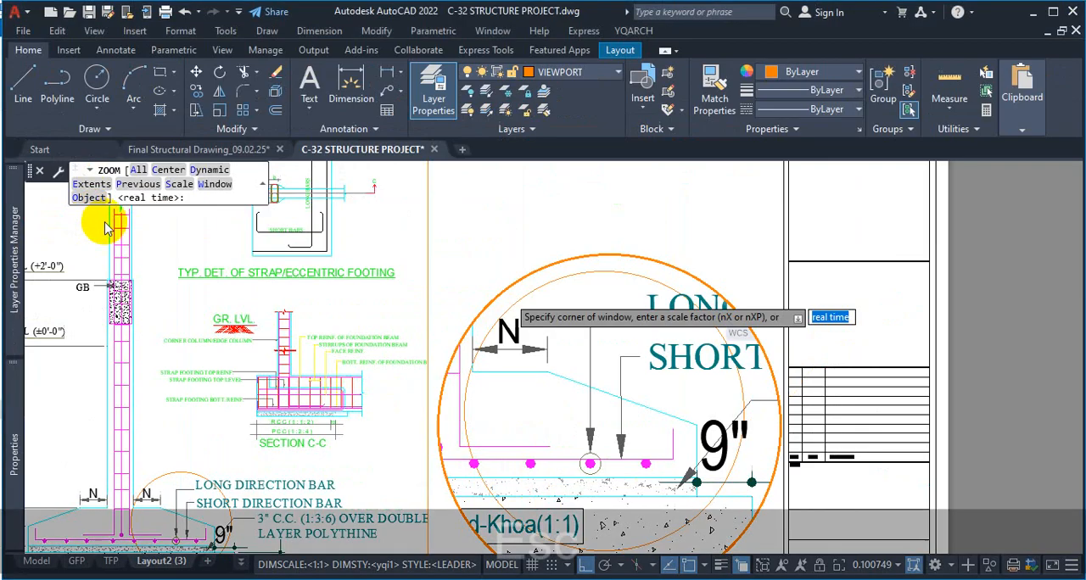
key(Escape)
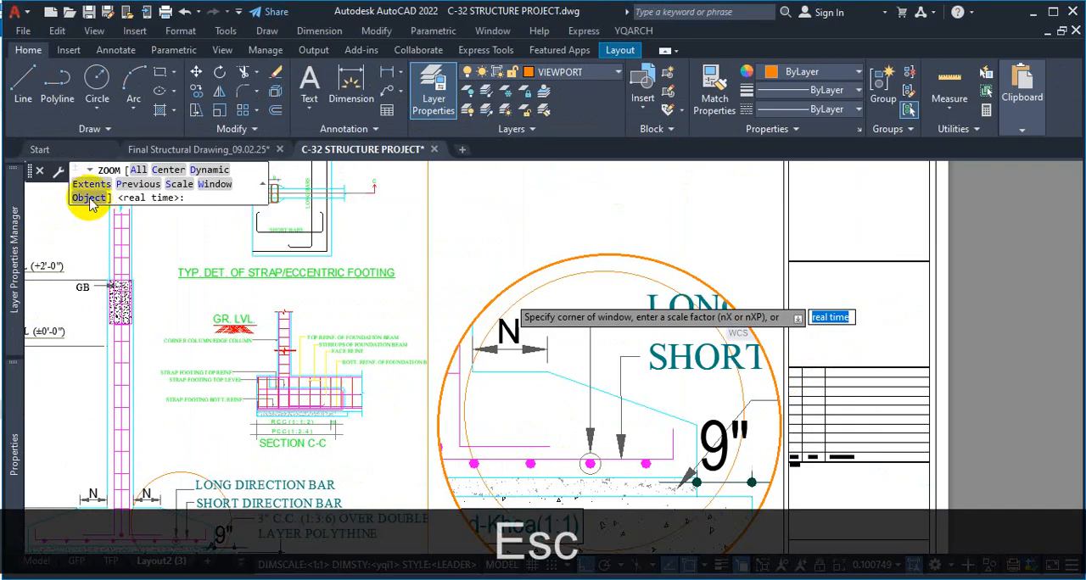
click(88, 196)
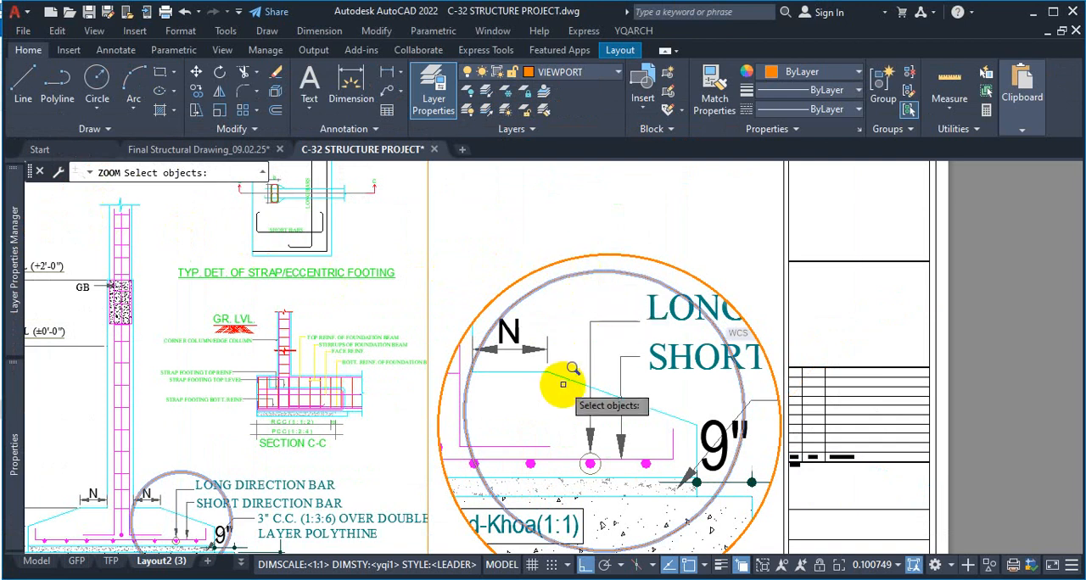
key(Return)
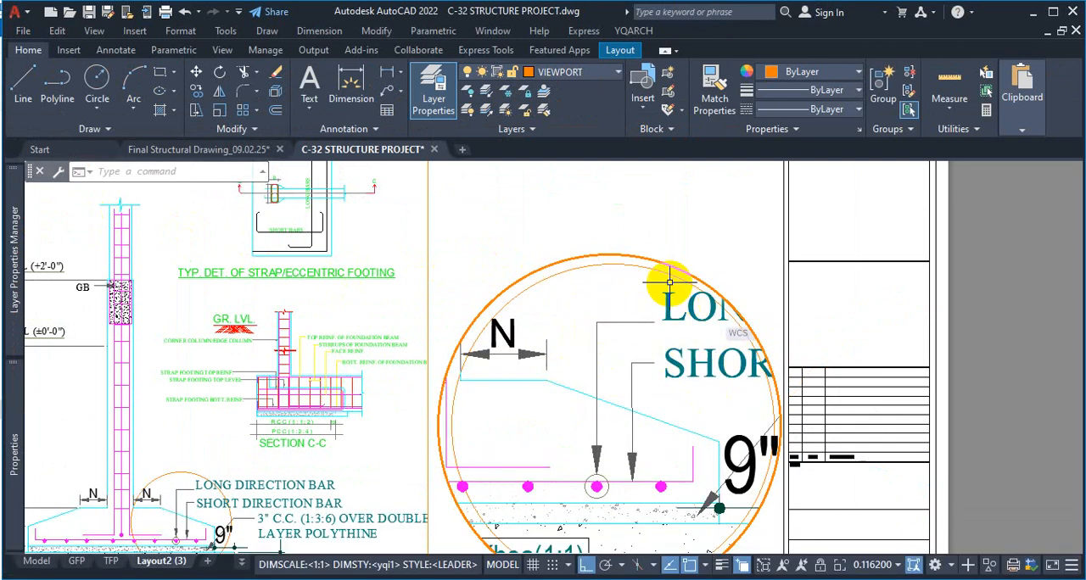
click(683, 261)
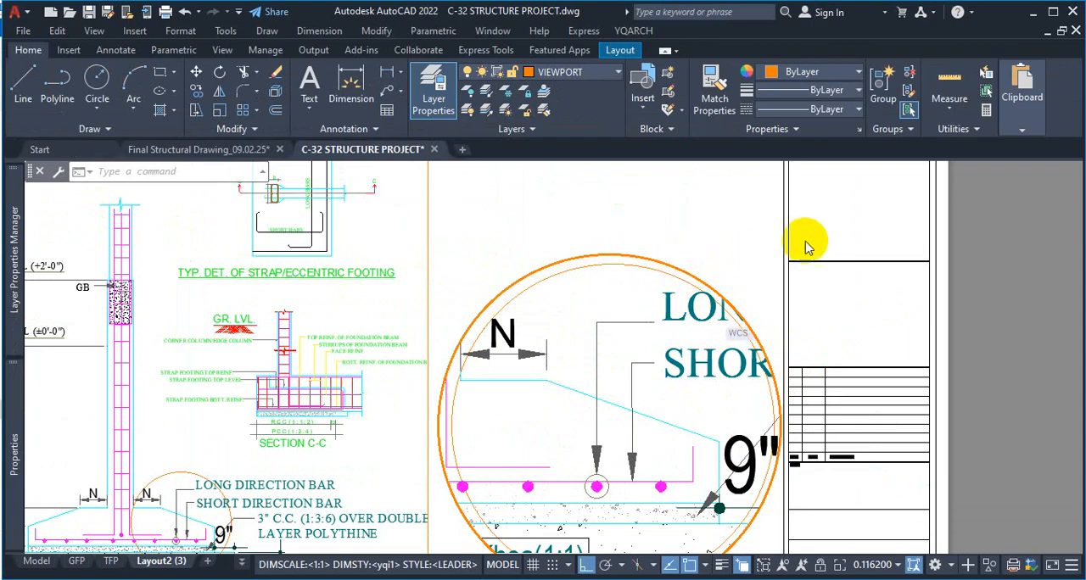
double_click(975, 242)
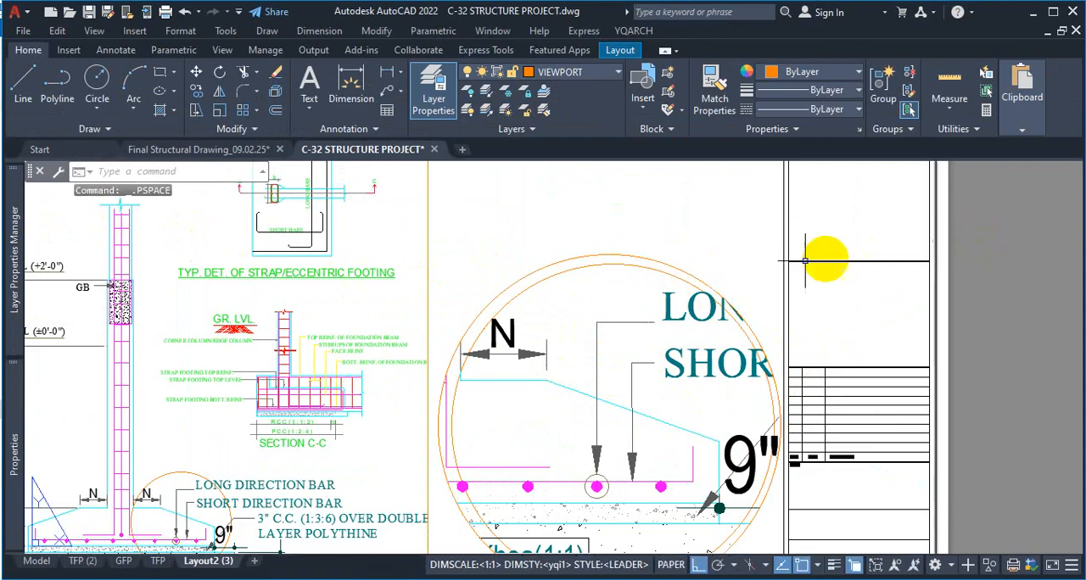
Shrink the circular viewport's boundary so that it lines up with the model-space circle shown inside it
click(692, 259)
click(625, 252)
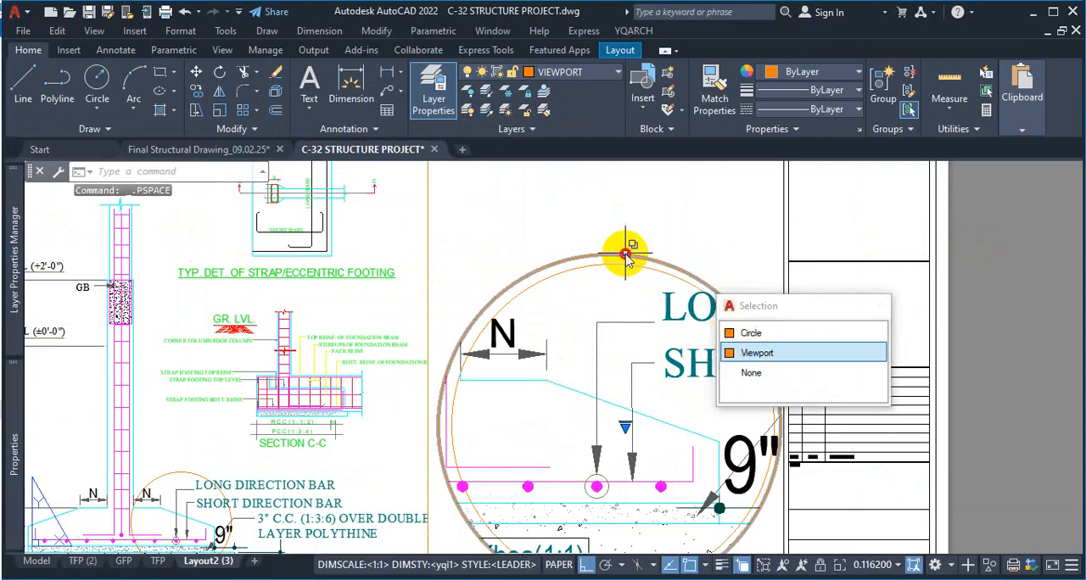
click(699, 334)
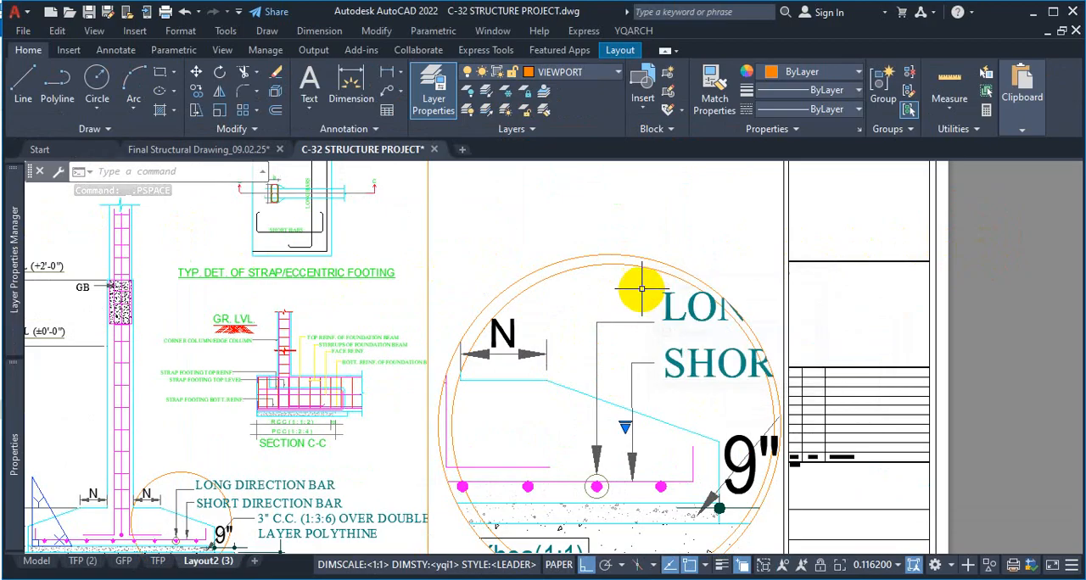
click(619, 256)
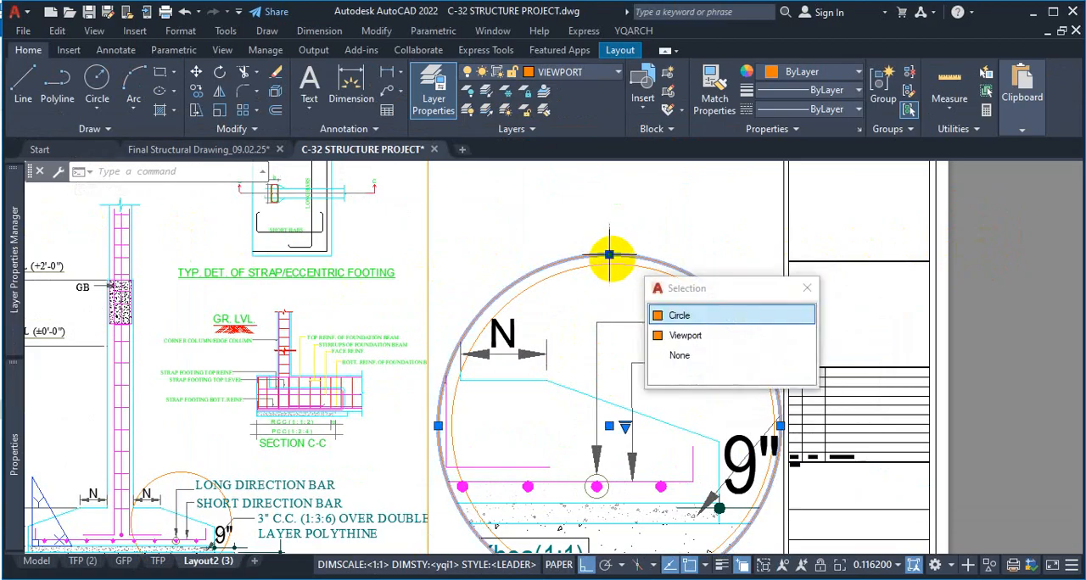
click(609, 255)
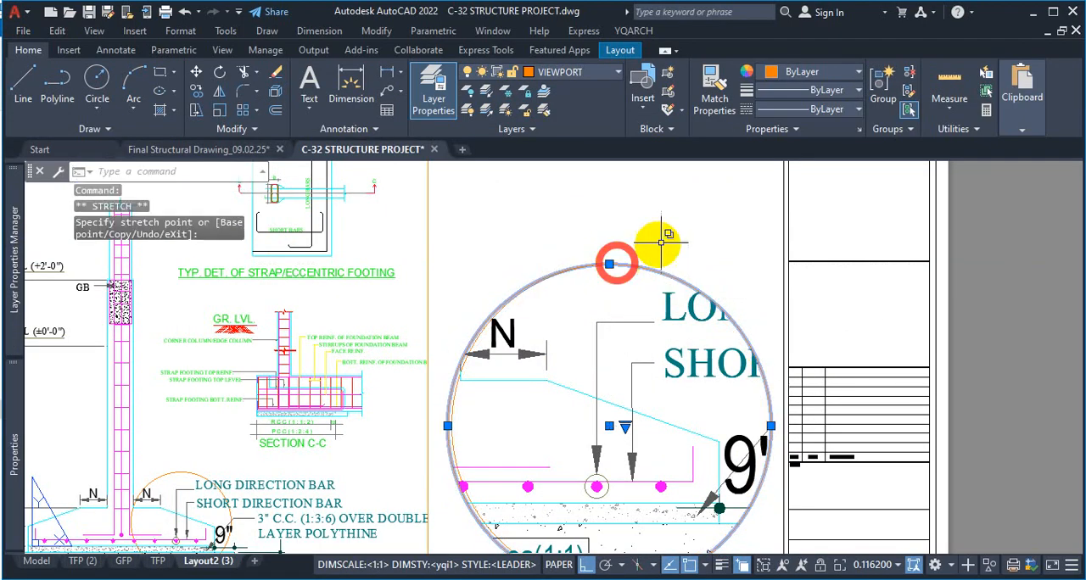
scroll(676, 222, down, 2)
key(Escape)
scroll(717, 271, up, 2)
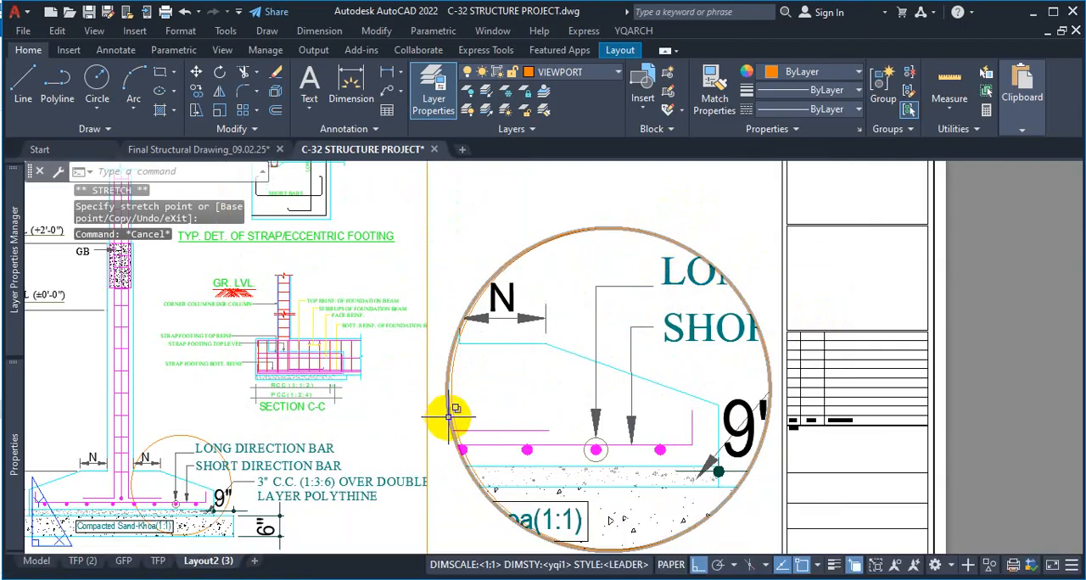
click(445, 396)
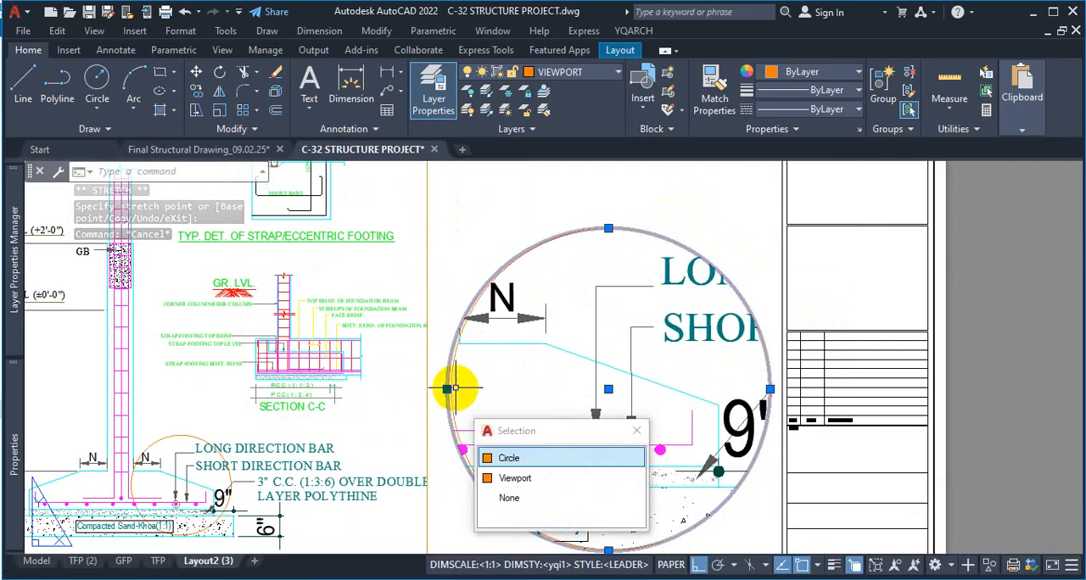
click(447, 389)
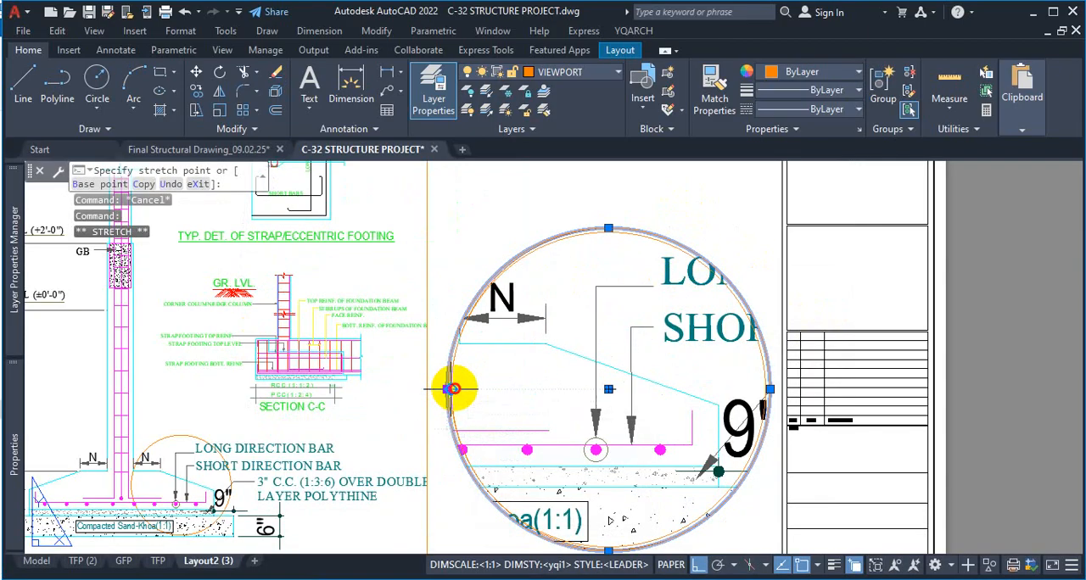
key(Escape)
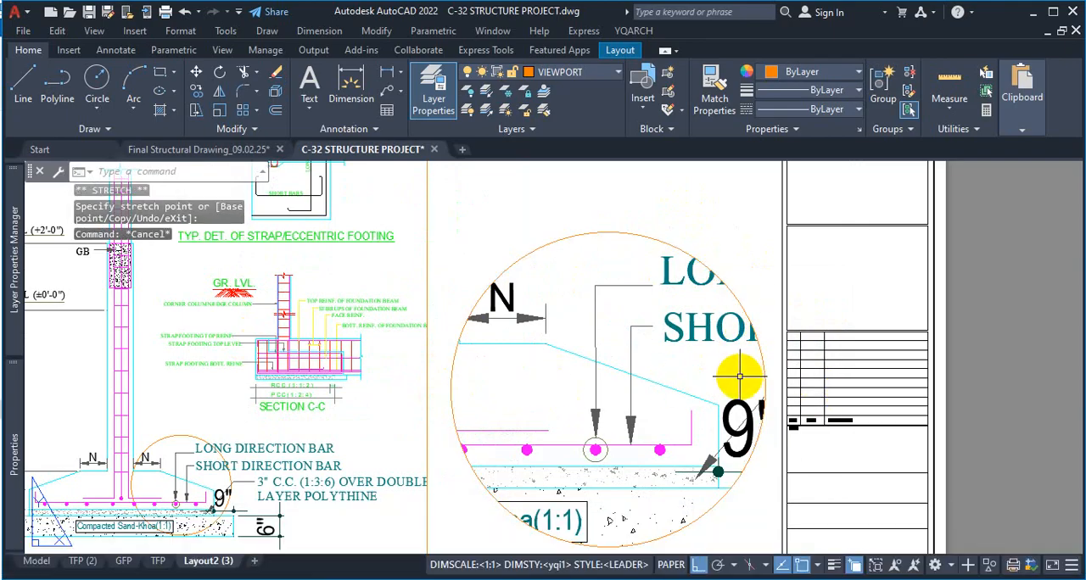
Preview the A3 plot of Layout2 (3) to check the circular detail's outline, and close the plot setup without plotting
key(ctrl+p)
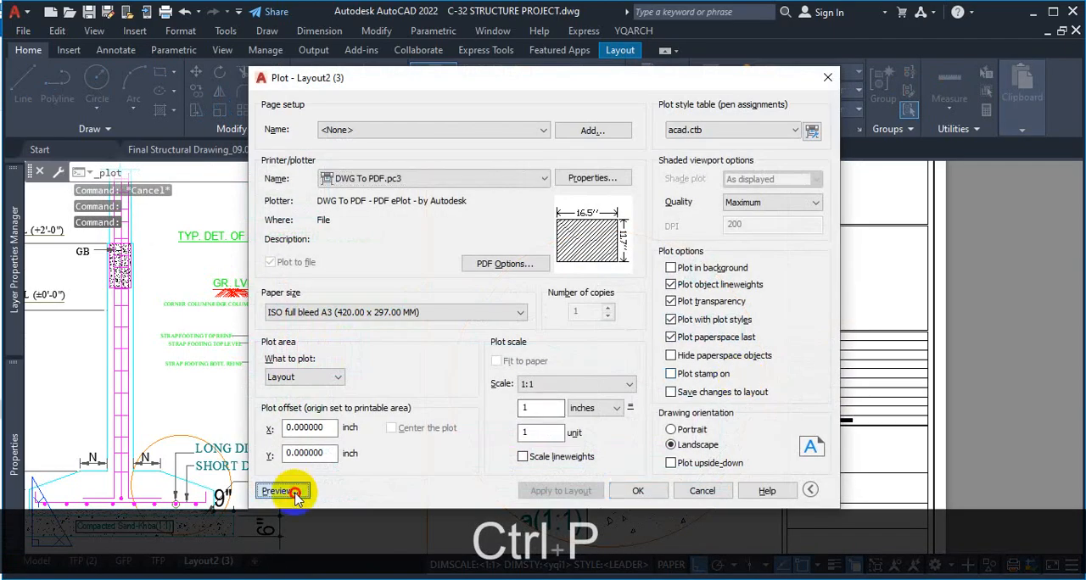
click(292, 494)
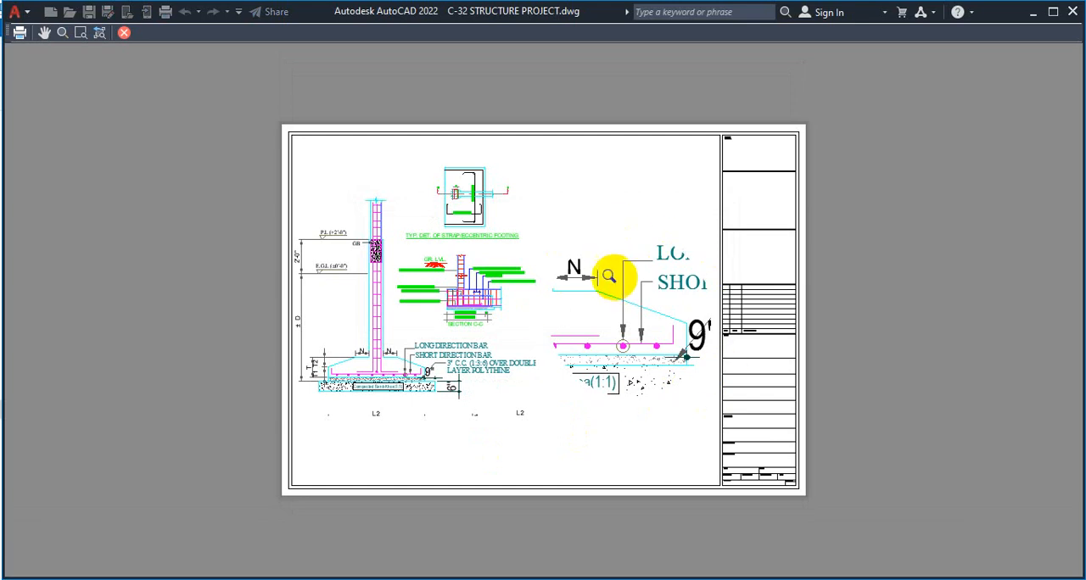
key(Escape)
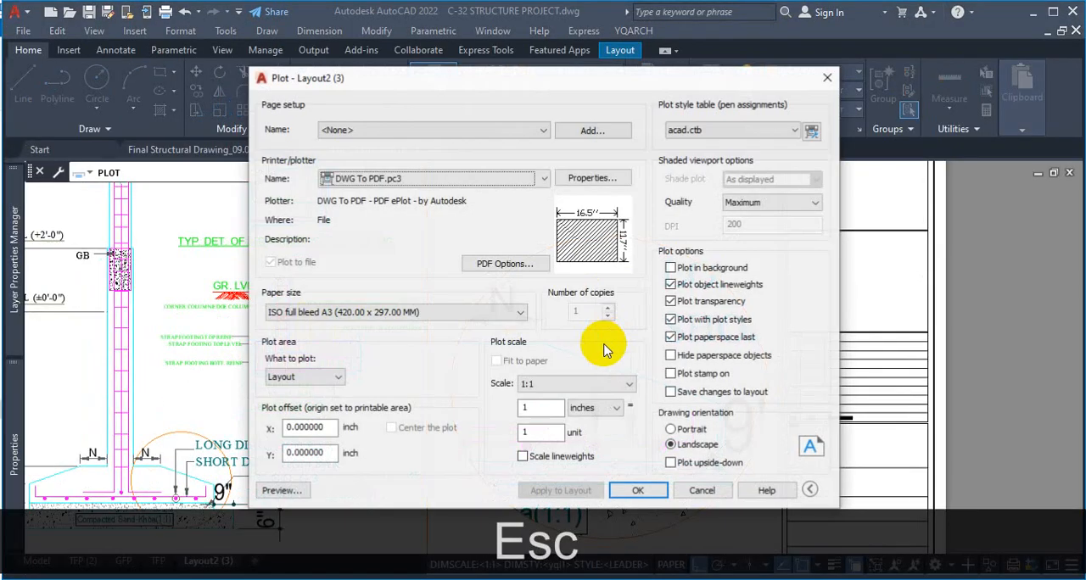
click(829, 82)
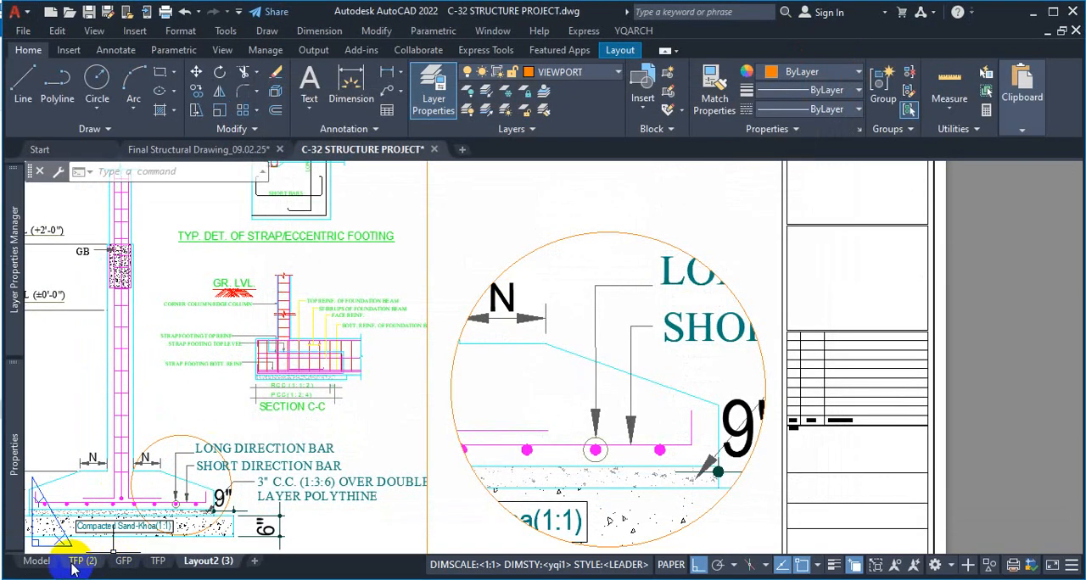
In model space, move the circle around the footing base's end from the VIEWPORT layer to the Slab Outline layer
click(36, 562)
click(468, 256)
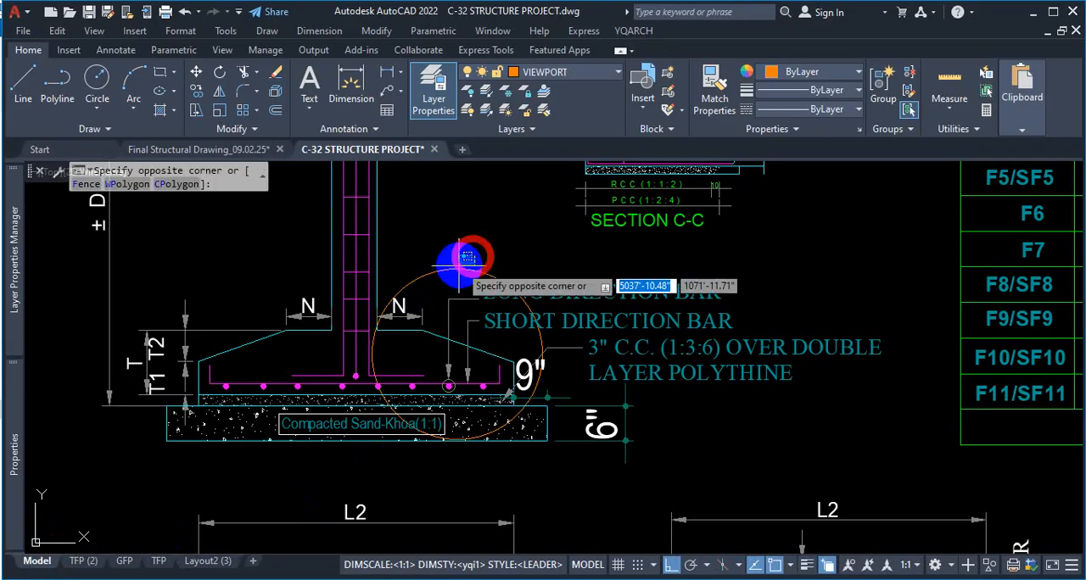
click(450, 275)
click(501, 434)
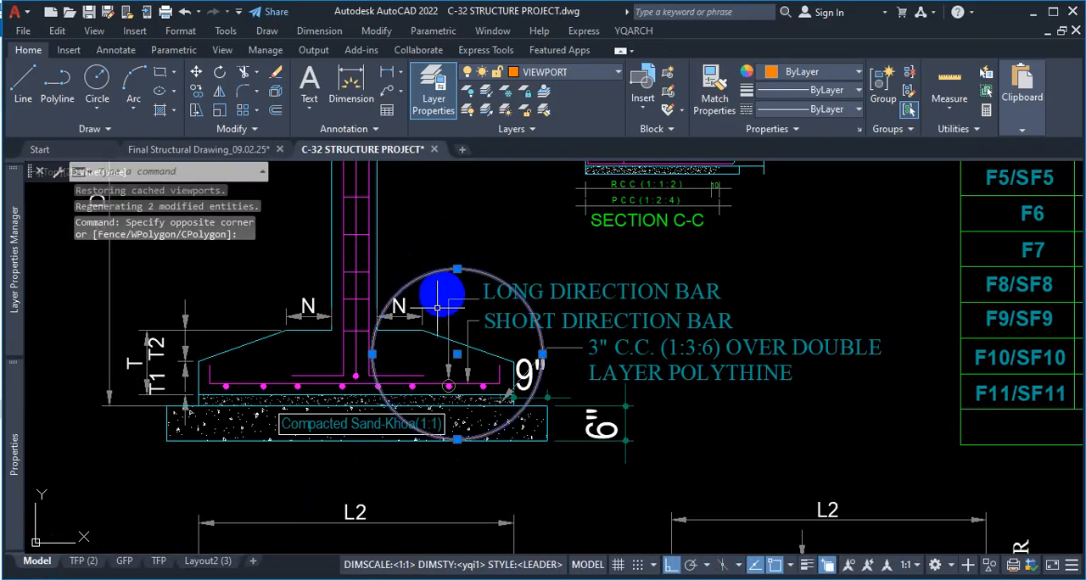
click(527, 321)
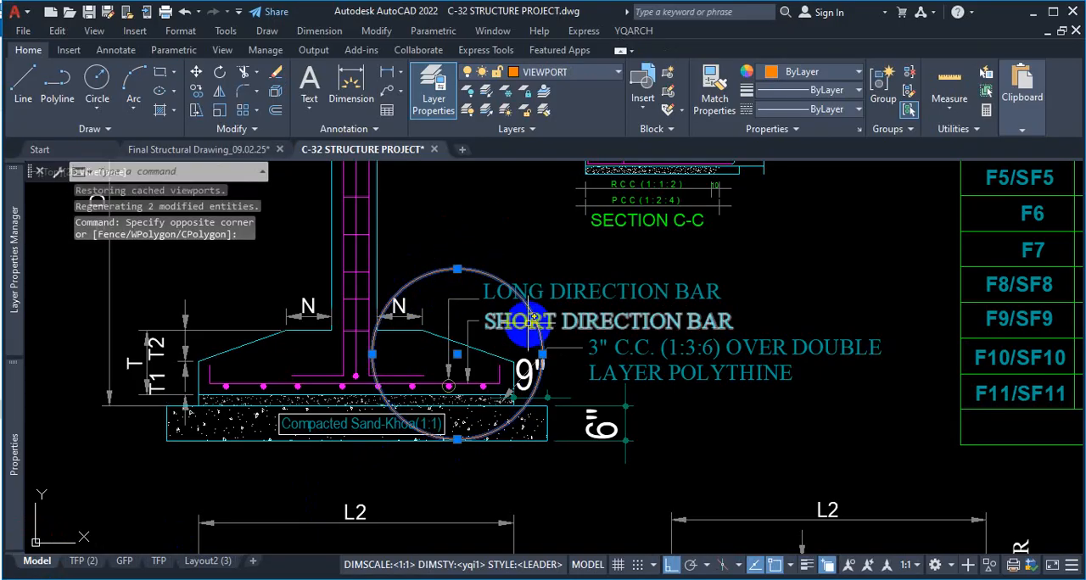
click(593, 74)
scroll(493, 254, up, 3)
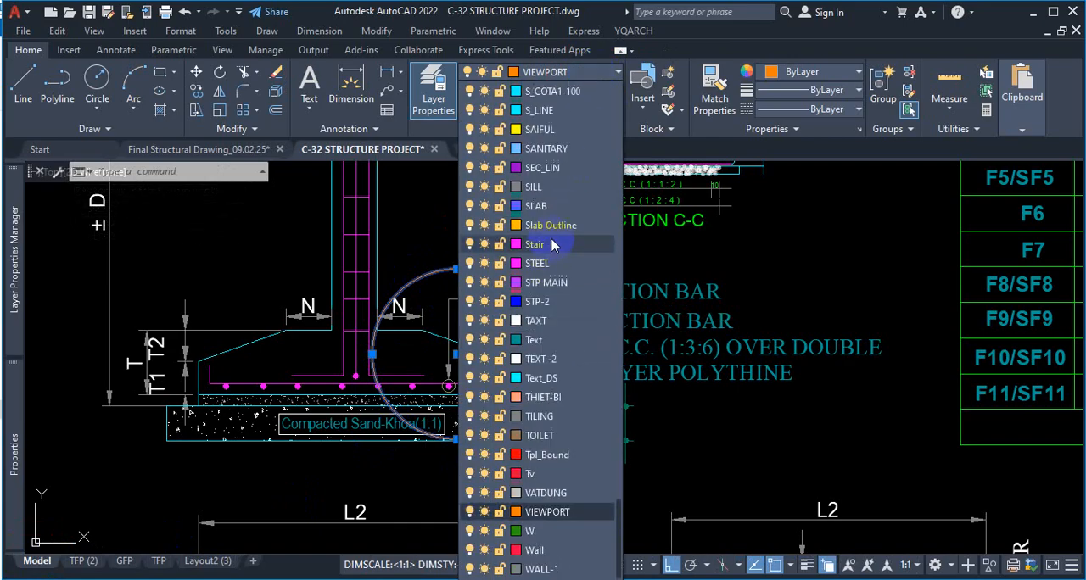
click(551, 227)
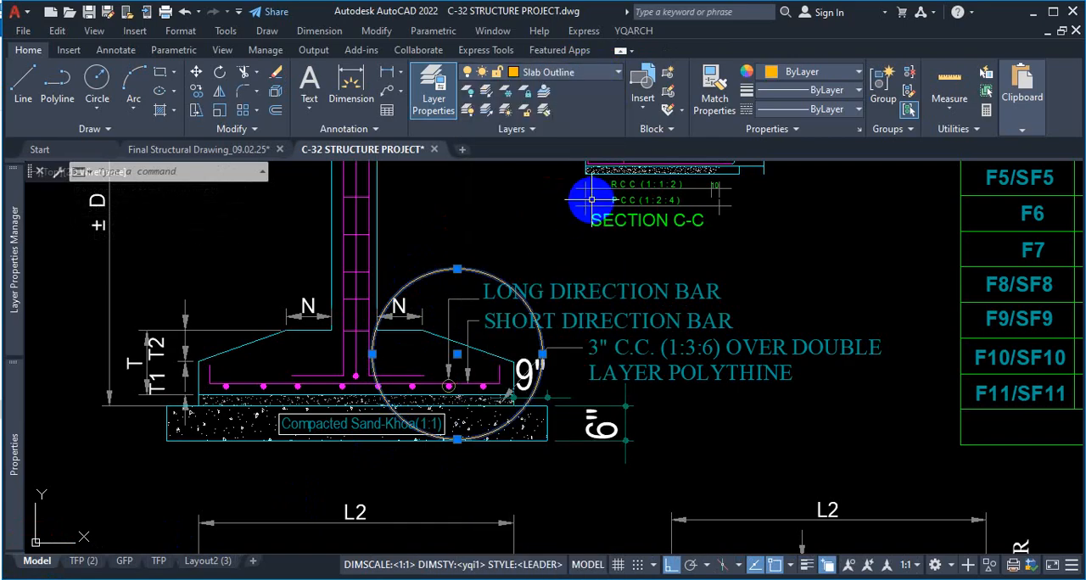
click(594, 202)
key(Escape)
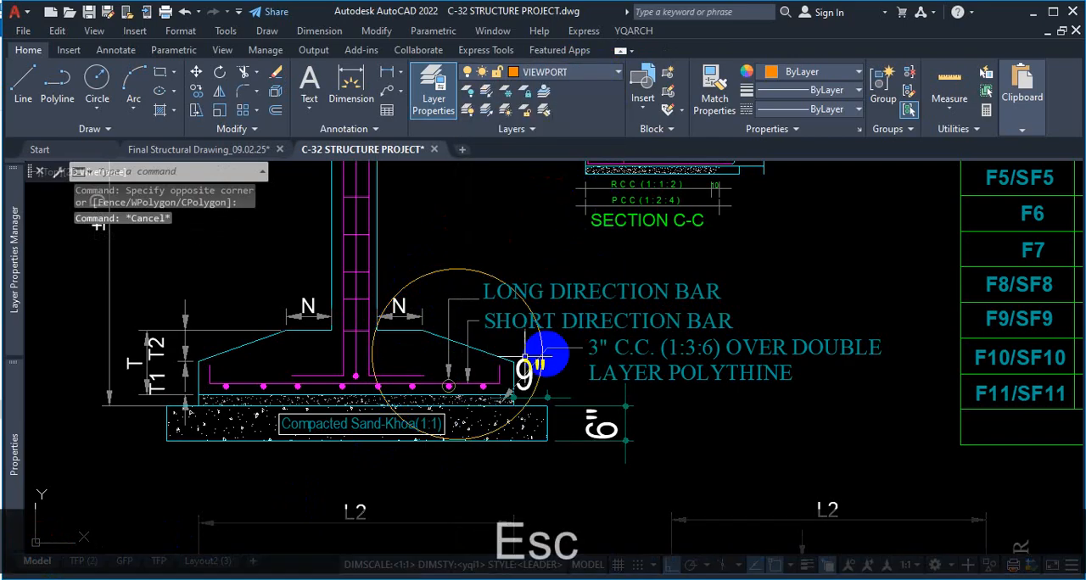
Return to Layout2 (3), preview its A3 plot, and examine the circular detail's outline up close
click(194, 564)
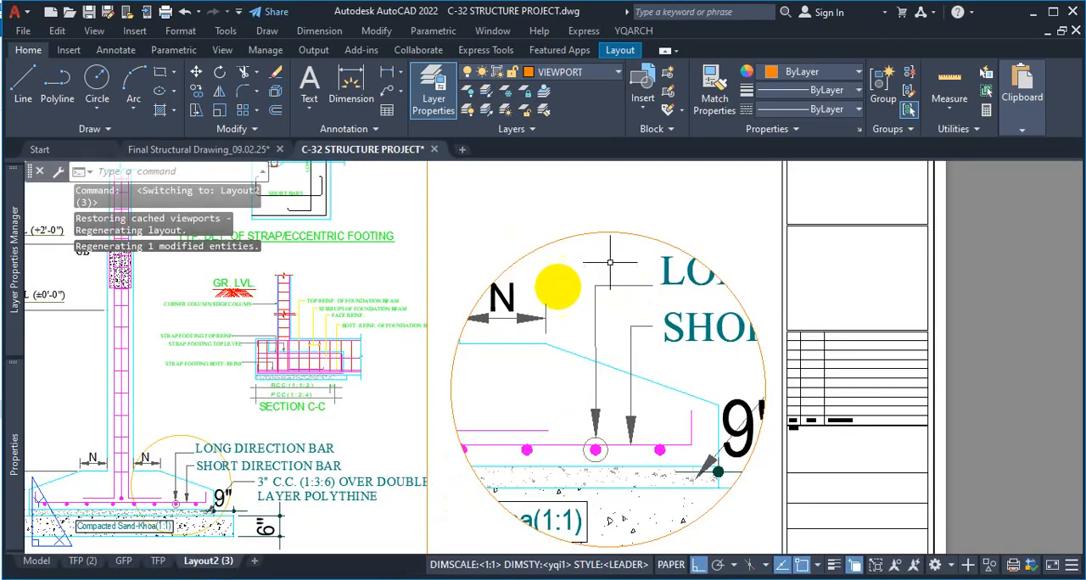
key(ctrl+p)
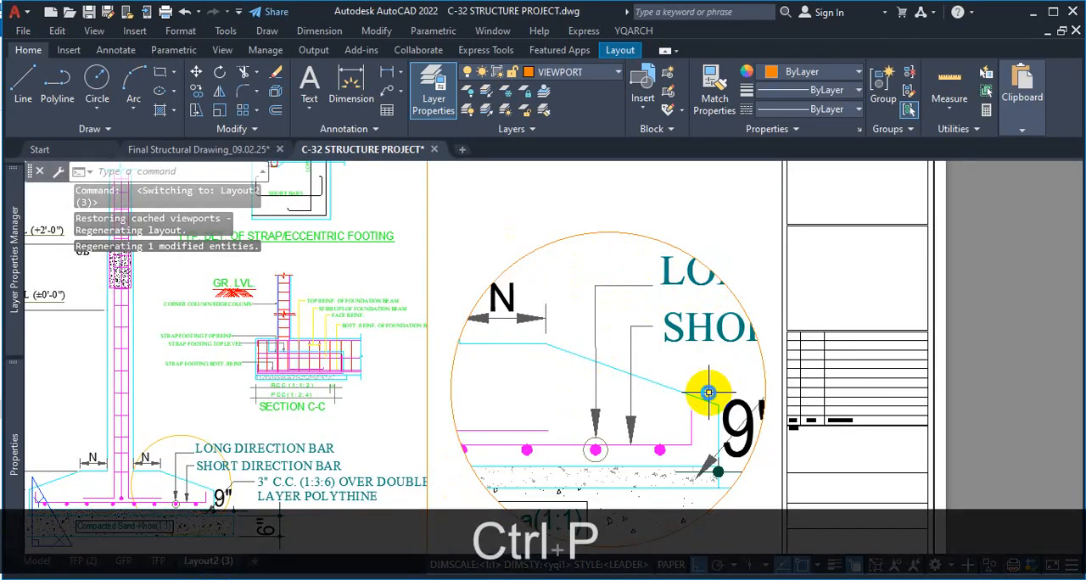
click(299, 493)
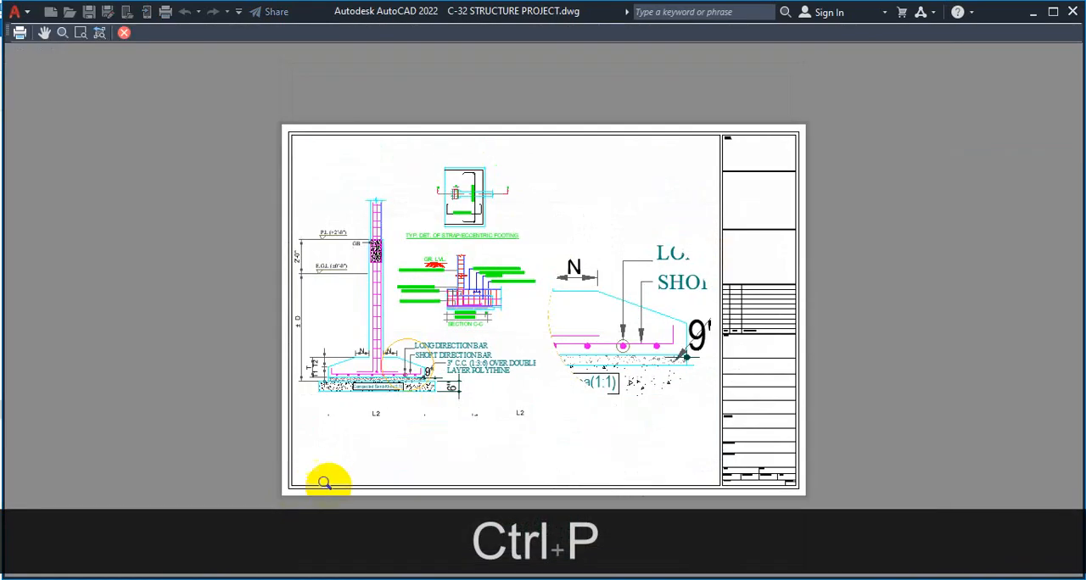
scroll(574, 326, up, 5)
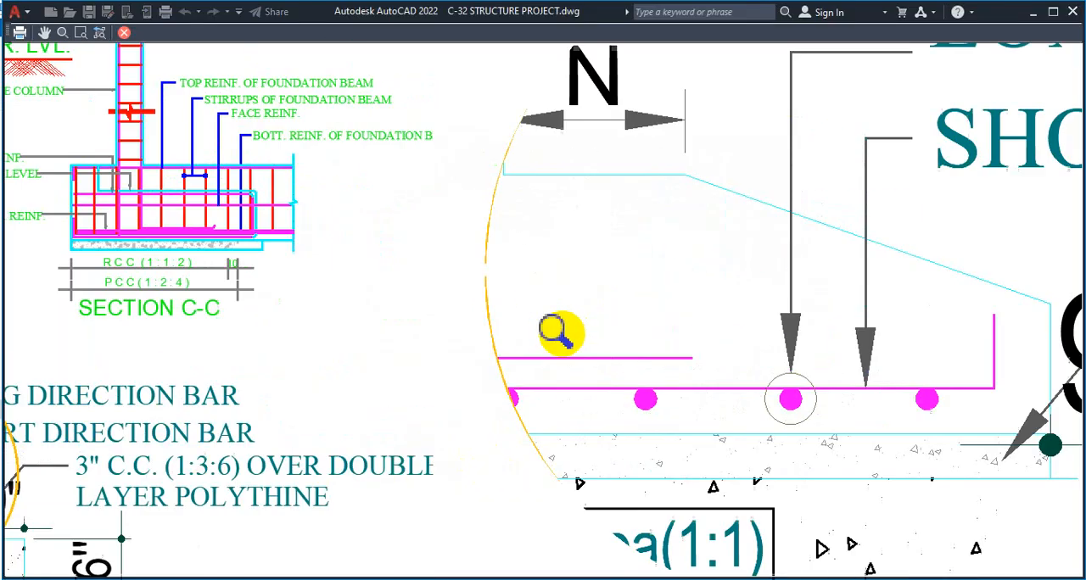
scroll(478, 300, up, 4)
scroll(438, 293, down, 4)
scroll(444, 247, up, 4)
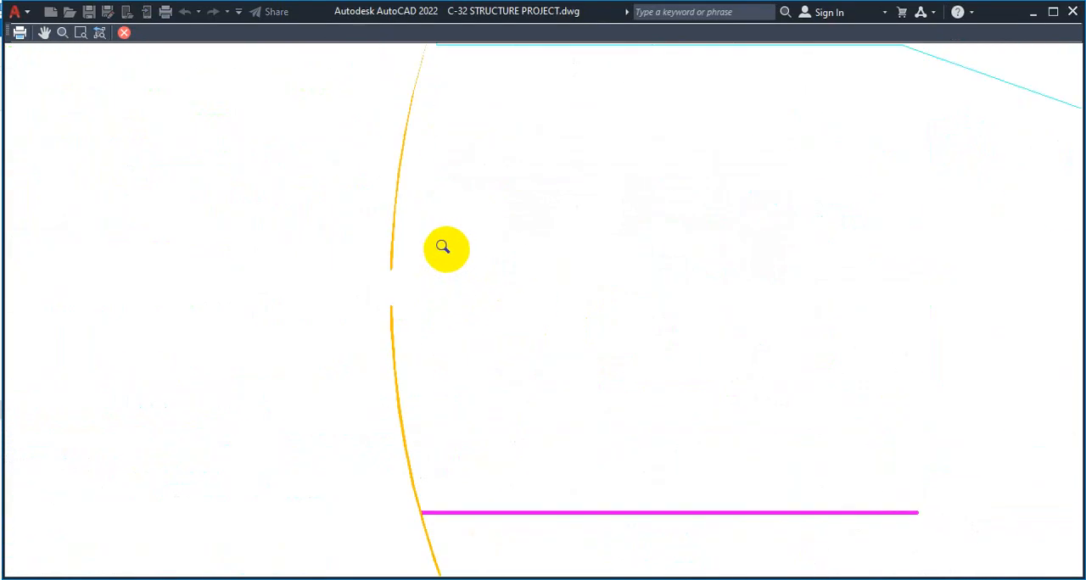
scroll(413, 265, down, 4)
scroll(413, 264, down, 4)
scroll(578, 307, up, 3)
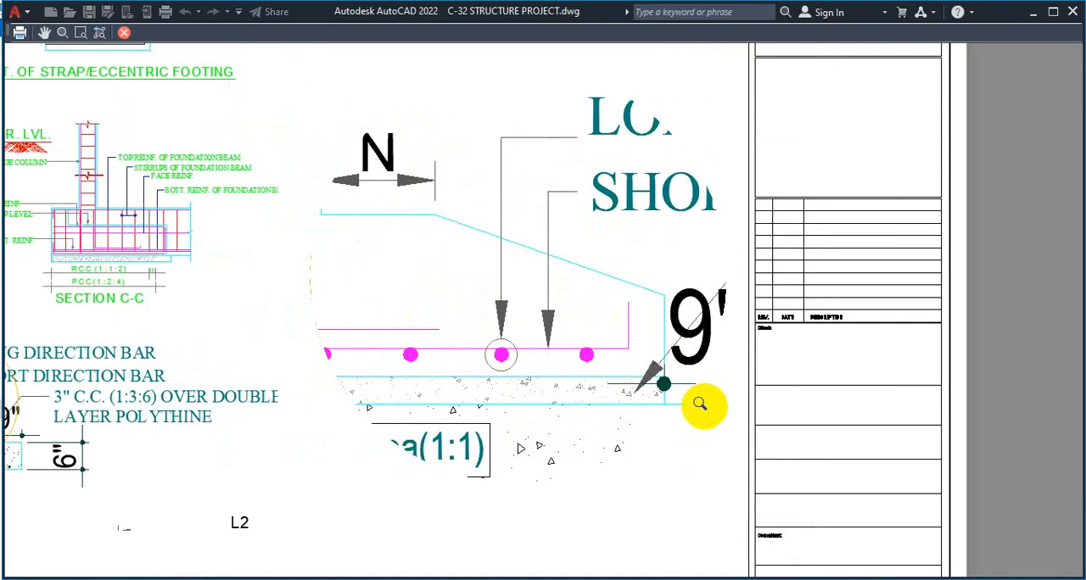
key(Escape)
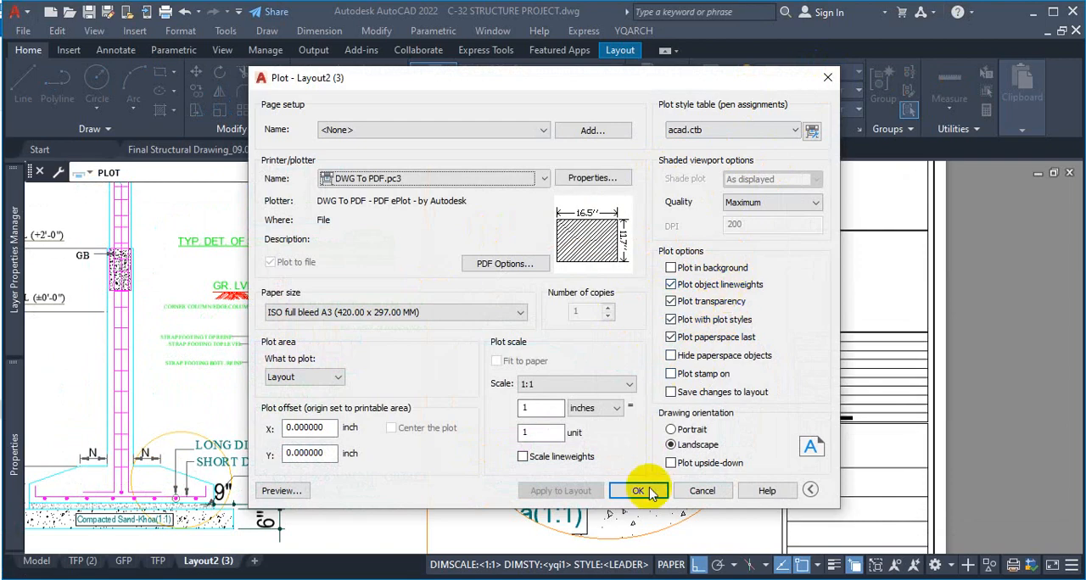
Preview the Layout2 (3) plot once more, inspect the circular detail's lower edge, and close the plot setup without plotting
click(280, 491)
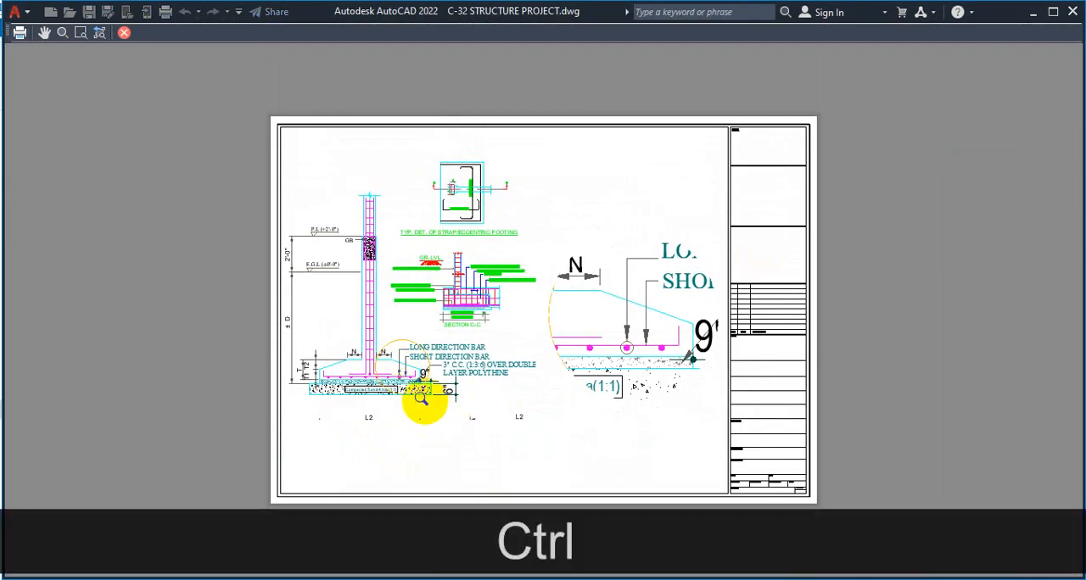
key(ctrl+1)
mouse_move(432, 337)
mouse_down()
mouse_move(400, 405)
mouse_move(397, 347)
mouse_up()
key(Escape)
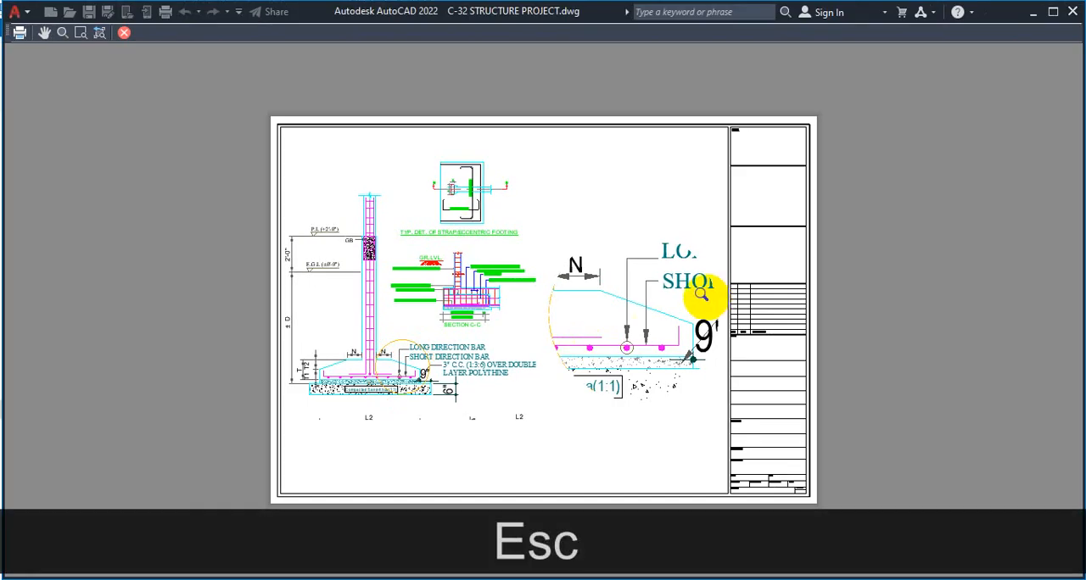
scroll(644, 424, up, 6)
scroll(567, 333, down, 2)
scroll(566, 333, down, 2)
scroll(561, 341, up, 4)
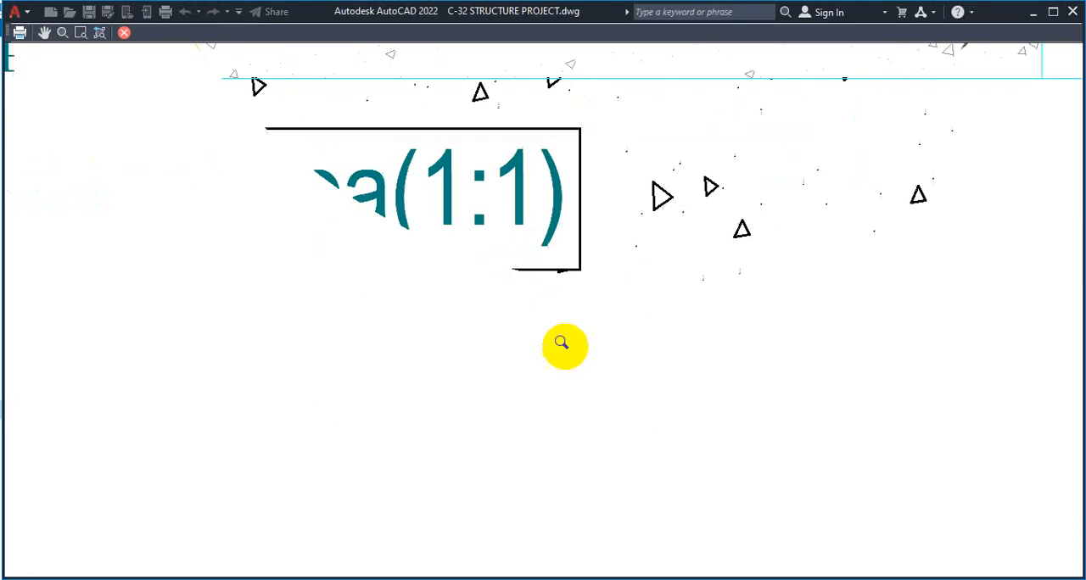
scroll(575, 344, down, 3)
scroll(577, 318, up, 3)
scroll(575, 327, down, 4)
key(Escape)
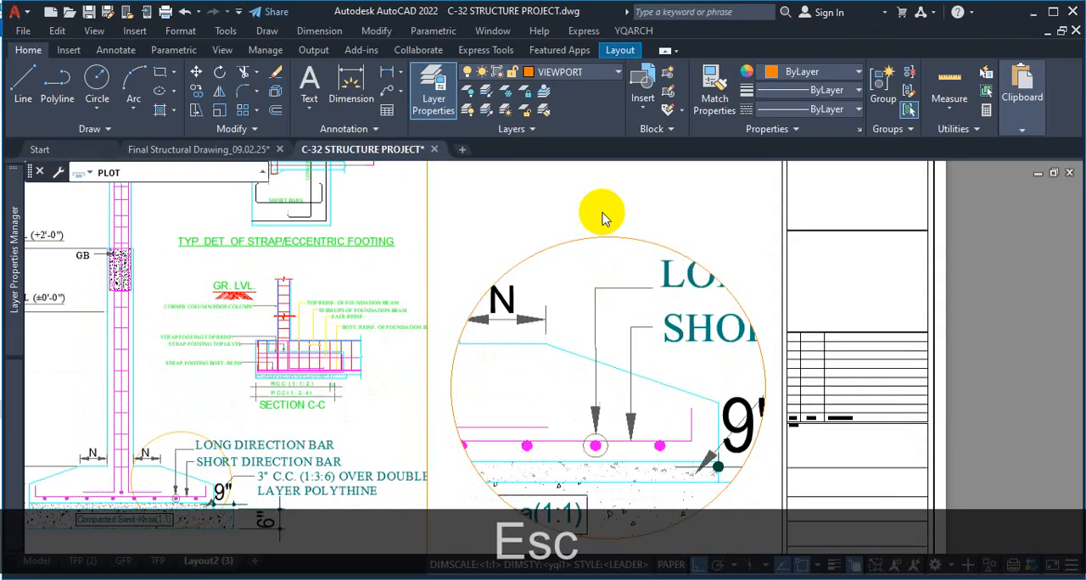
click(819, 84)
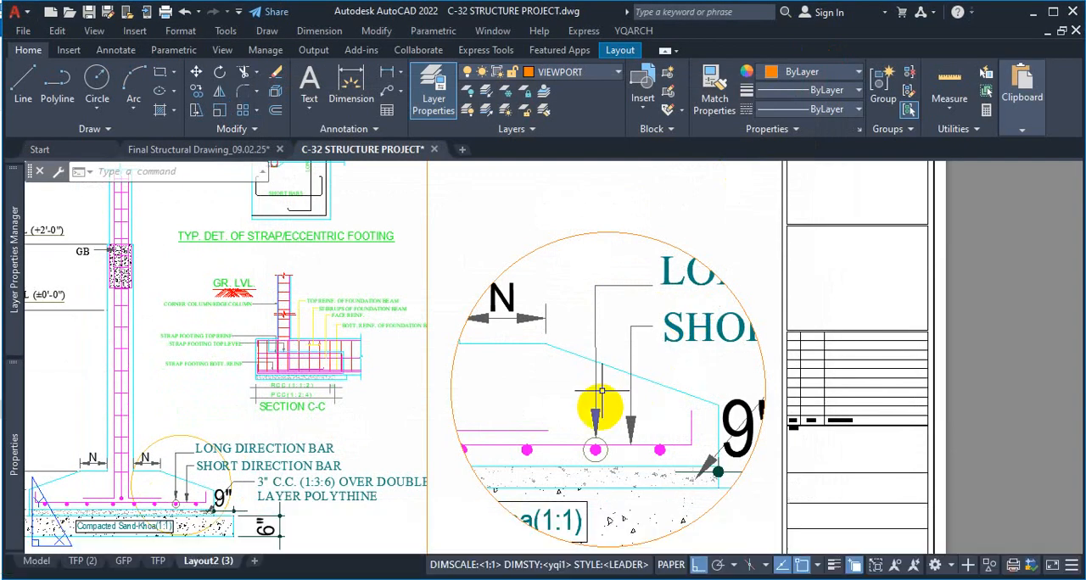
Select the circular viewport's circle boundary and bring it to the front in the draw order
click(662, 235)
click(666, 241)
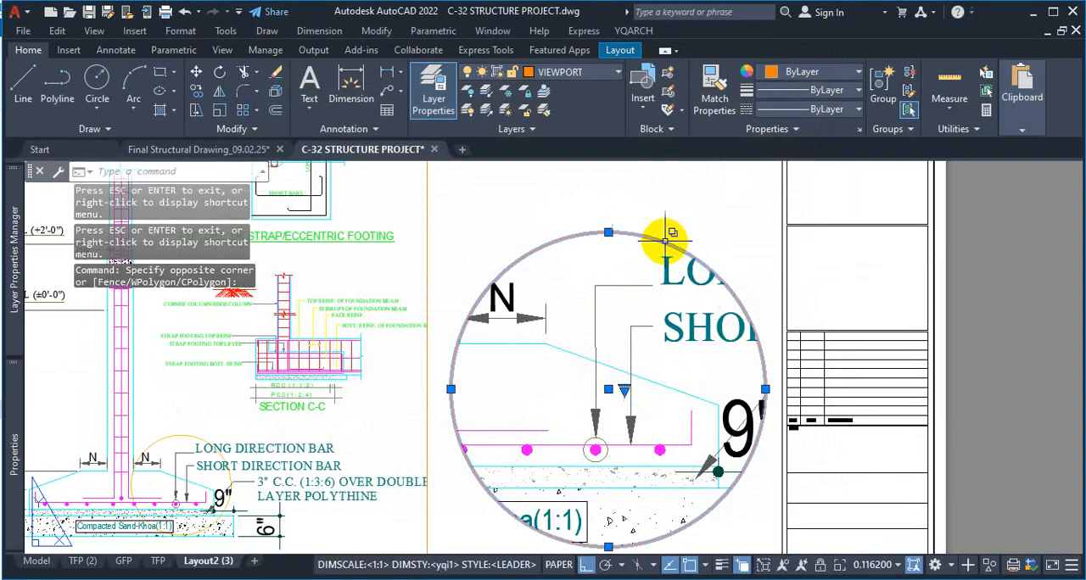
click(666, 237)
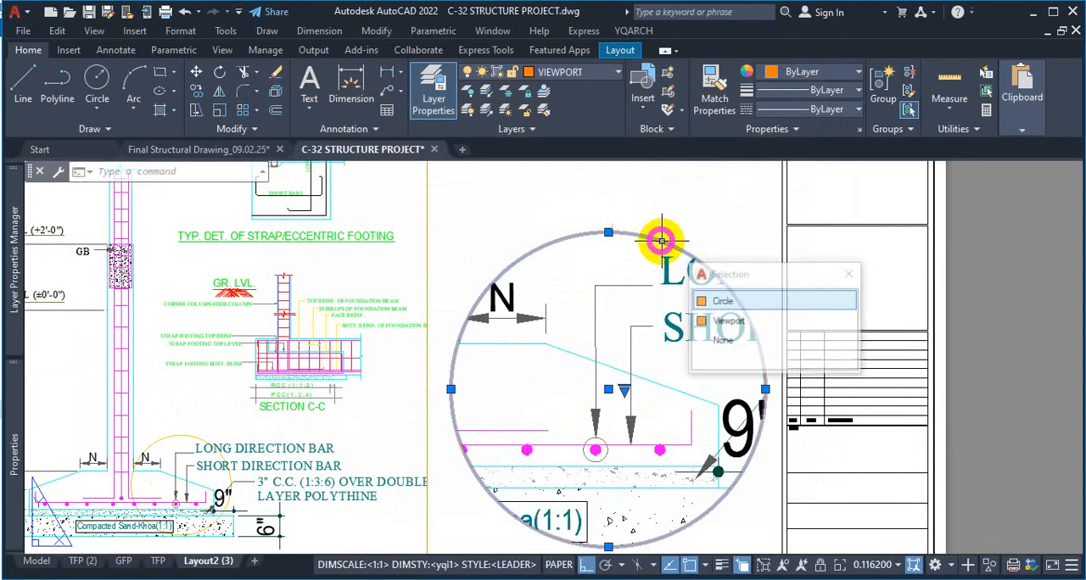
click(722, 301)
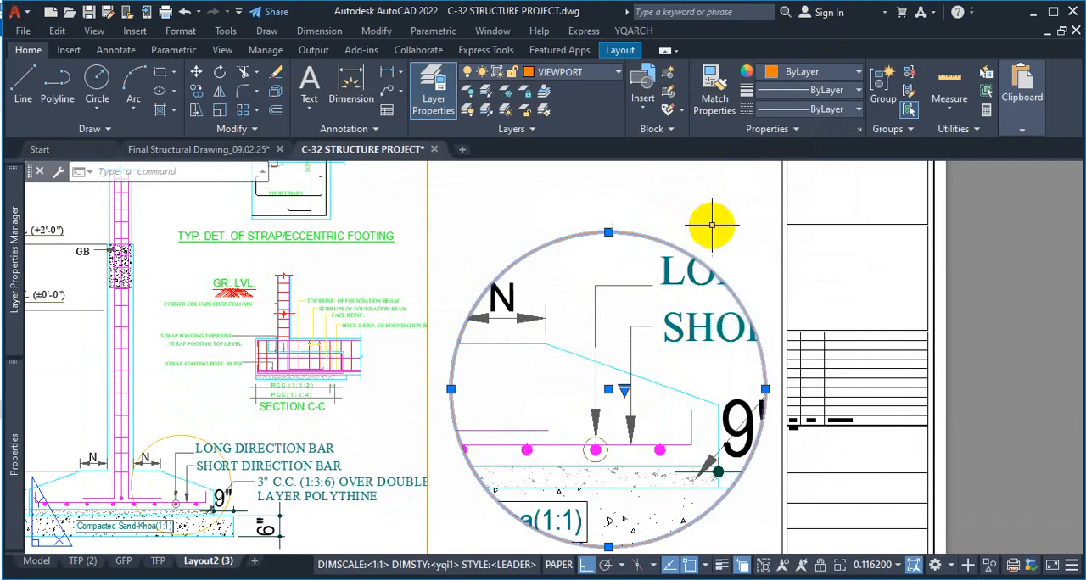
right_click(712, 231)
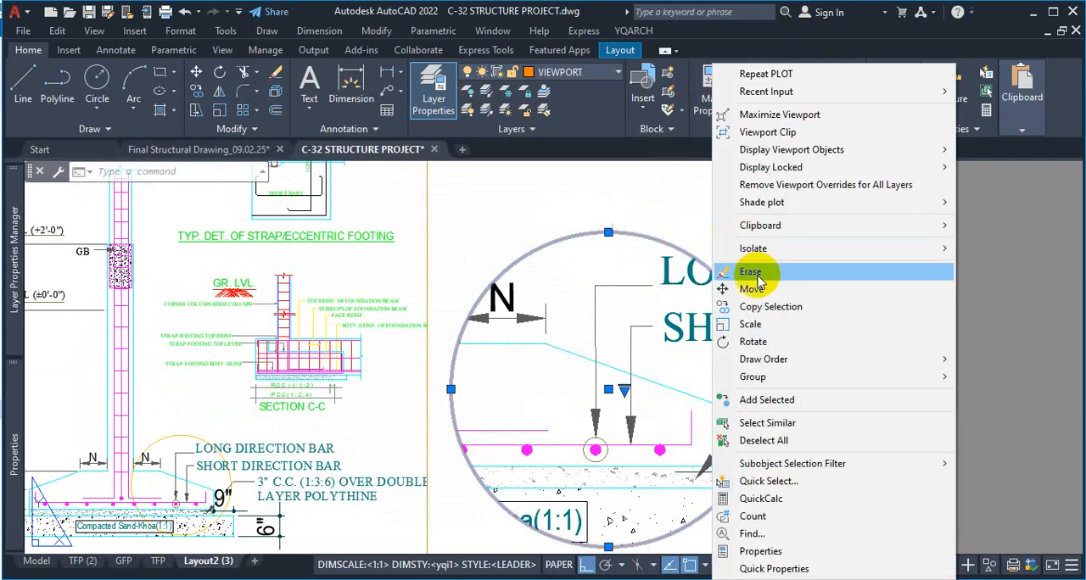
mouse_move(816, 363)
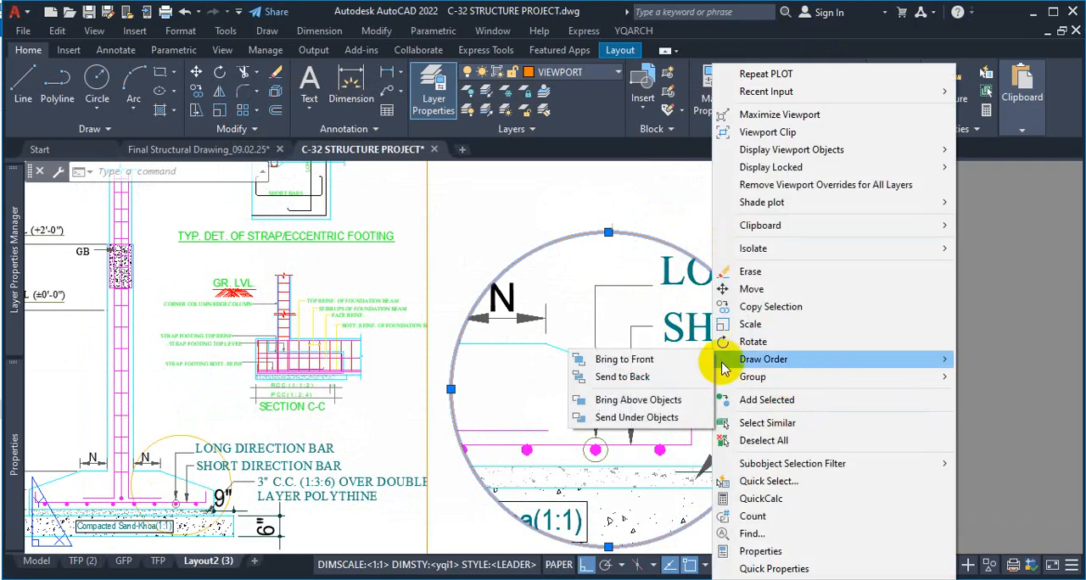
click(658, 369)
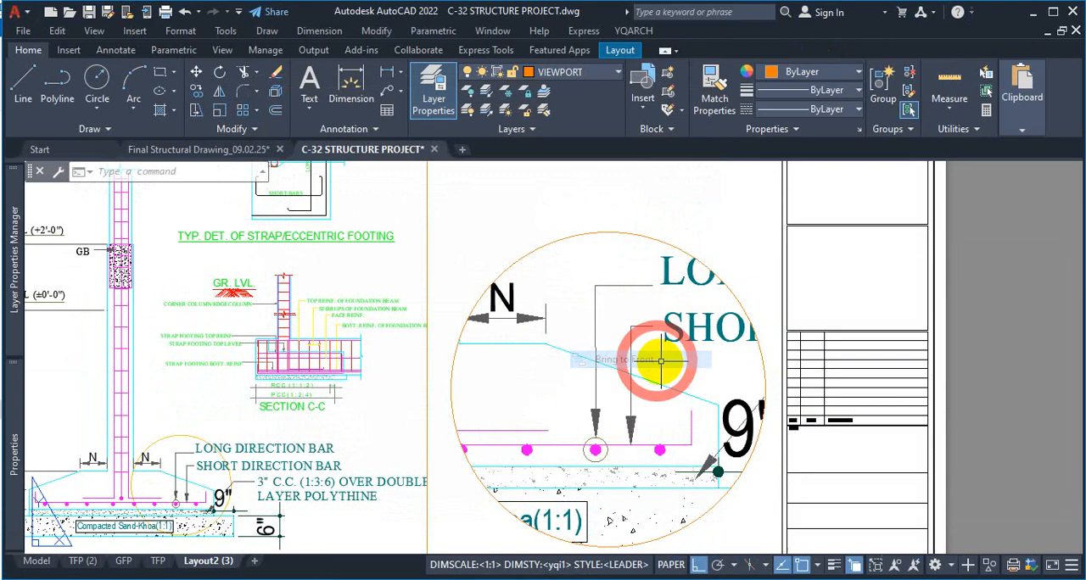
click(672, 246)
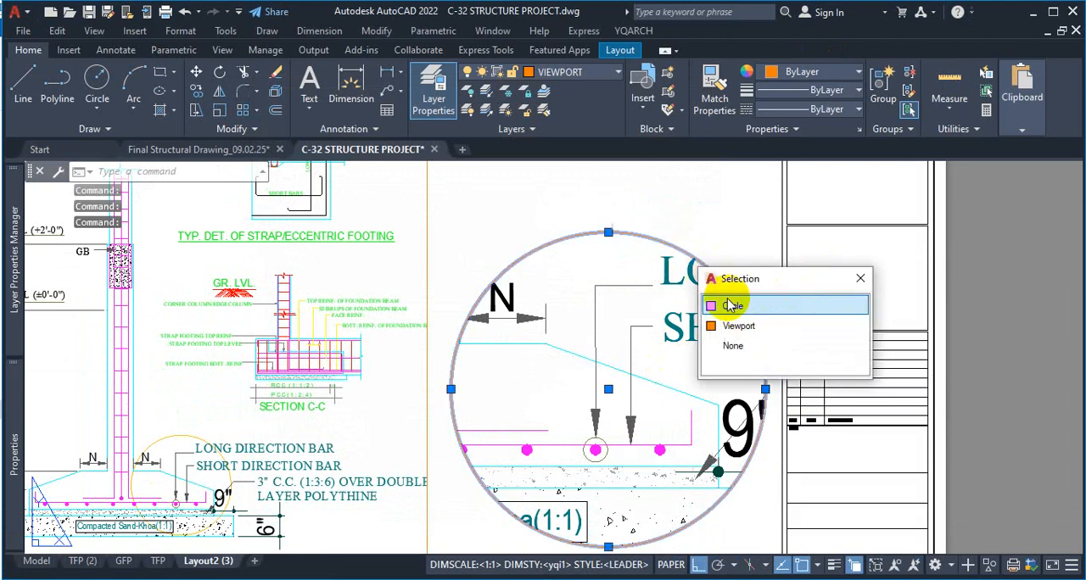
click(860, 279)
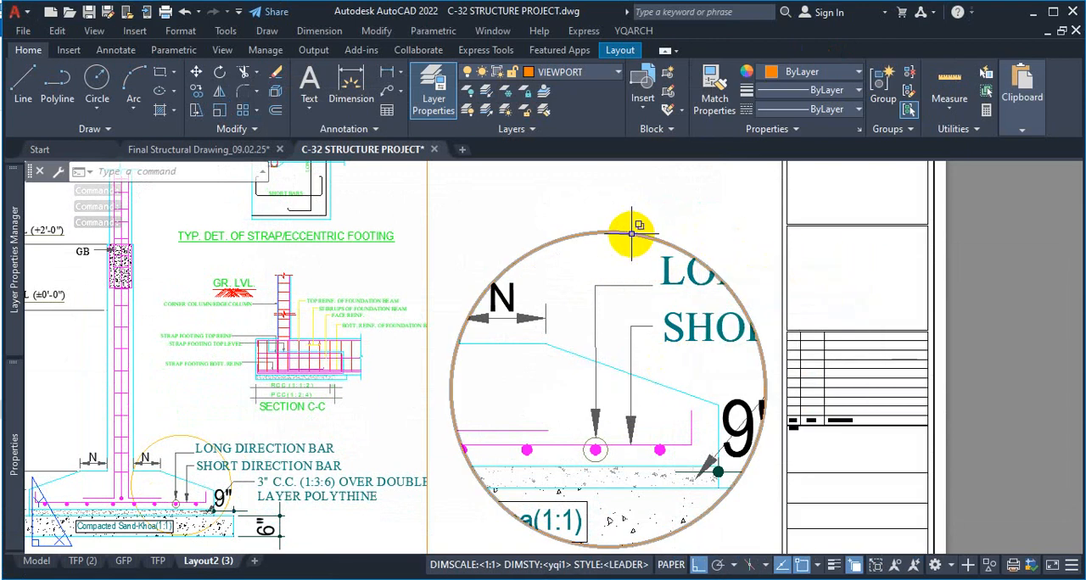
click(670, 244)
click(715, 293)
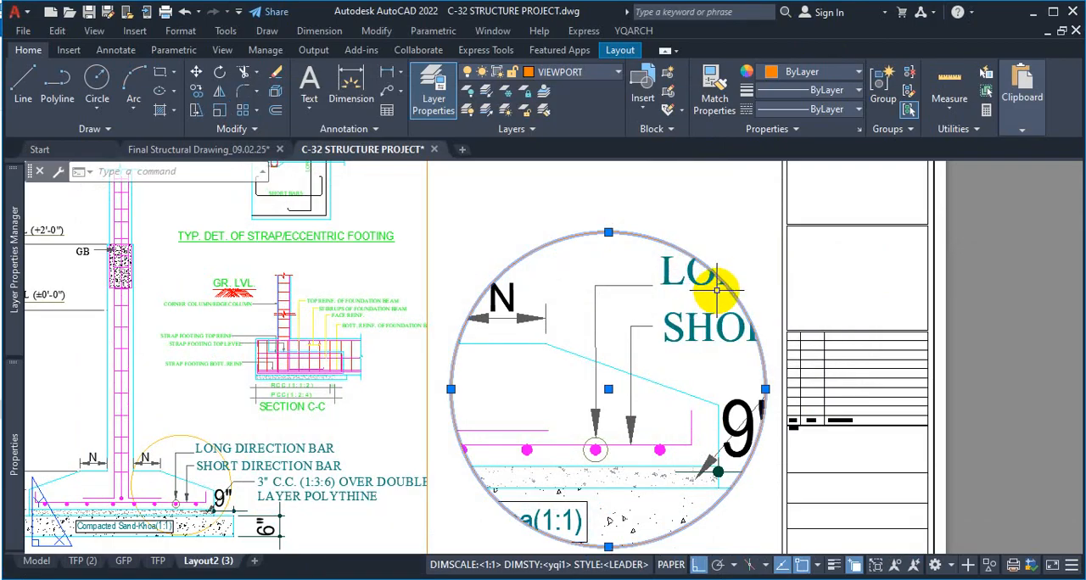
key(Escape)
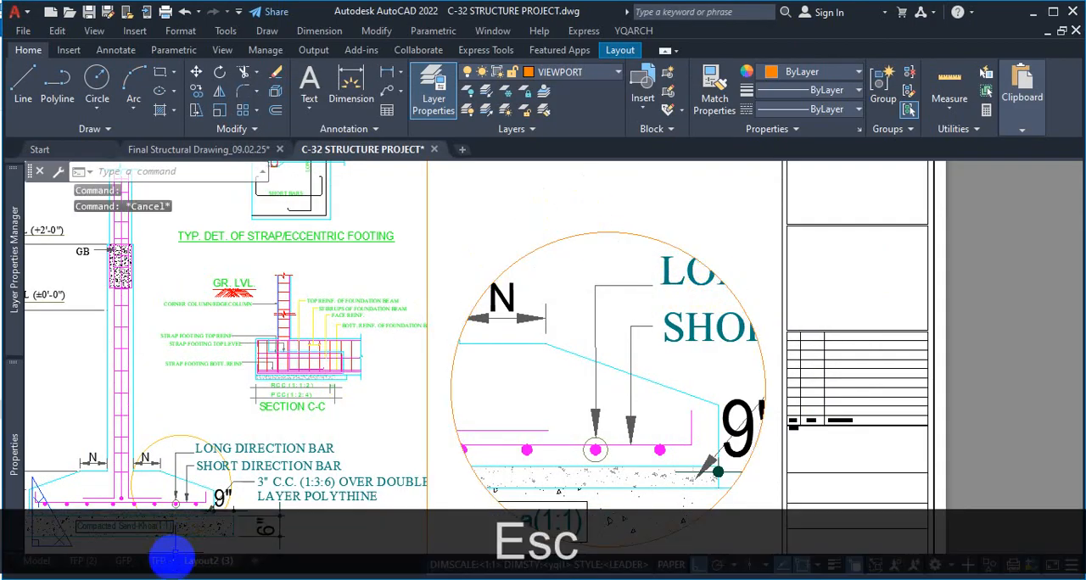
In model space, move the circle around the footing base's end to the STP-2 layer
click(35, 564)
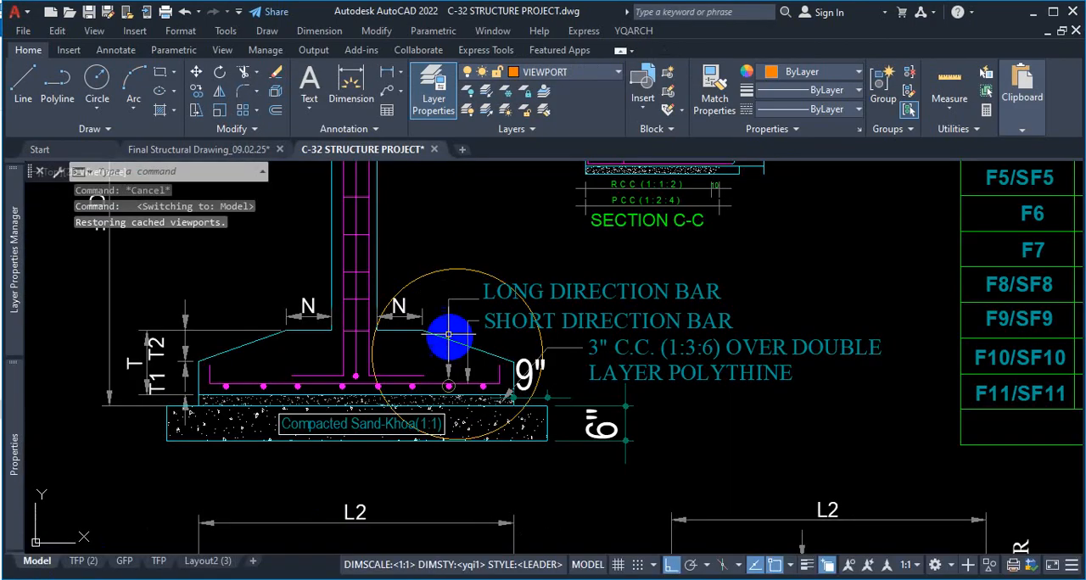
click(458, 270)
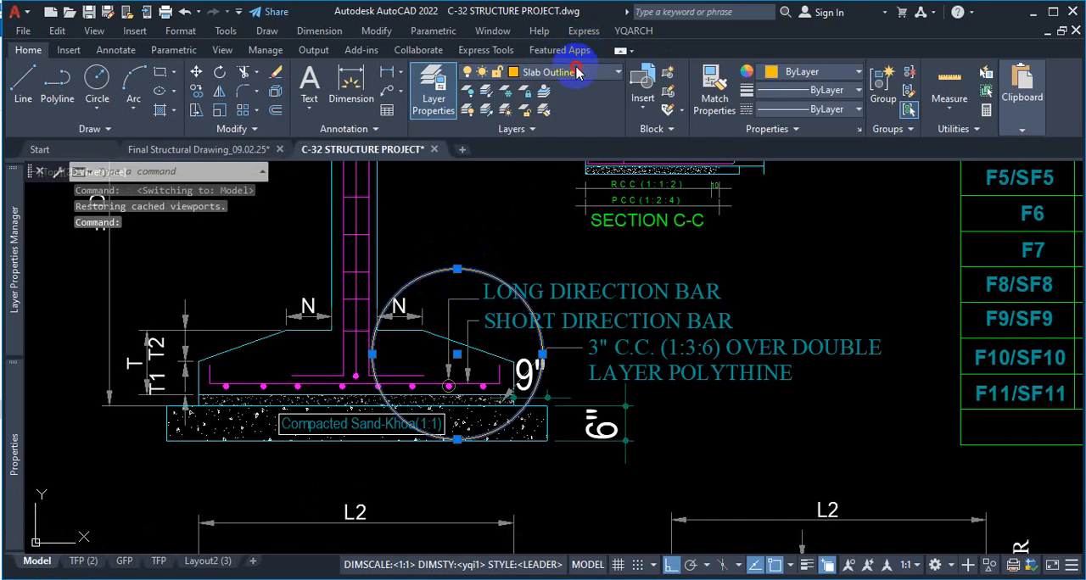
click(576, 72)
click(537, 169)
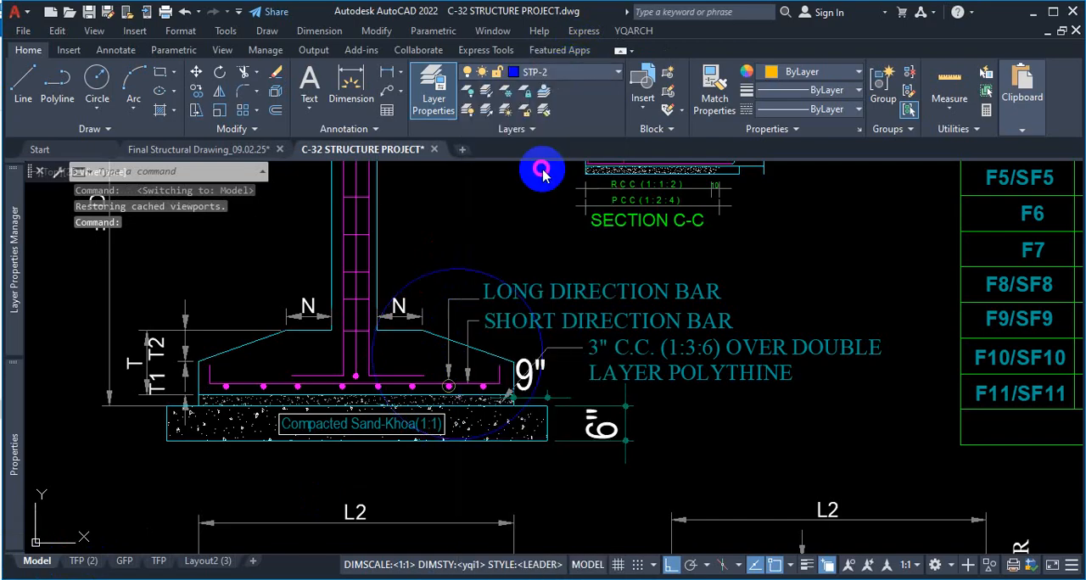
key(Escape)
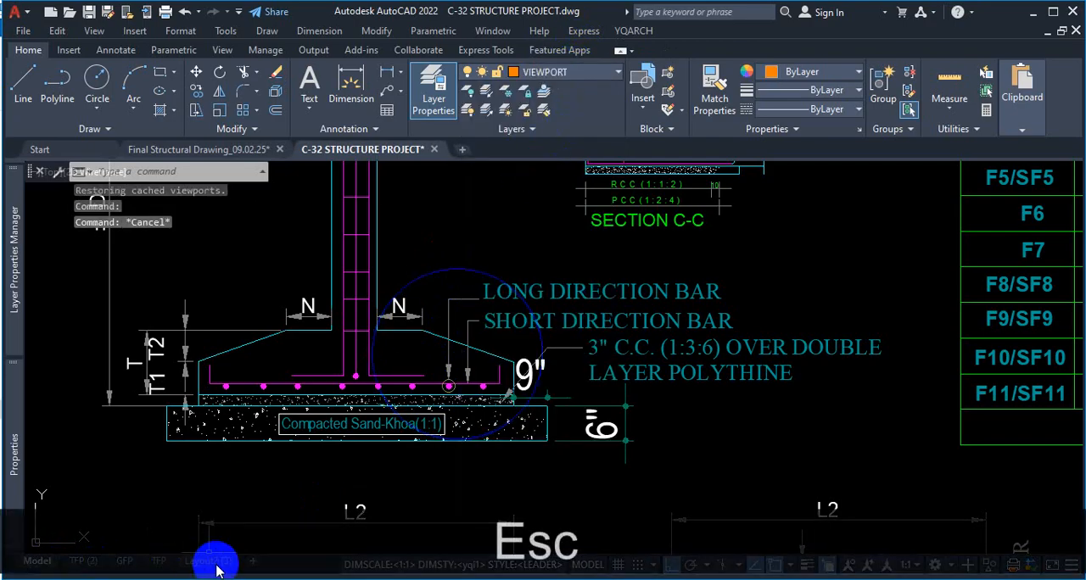
Return to Layout2 (3), activate the circular viewport, and zoom it out until the whole circle around the footing base's end fits inside
click(210, 563)
click(644, 237)
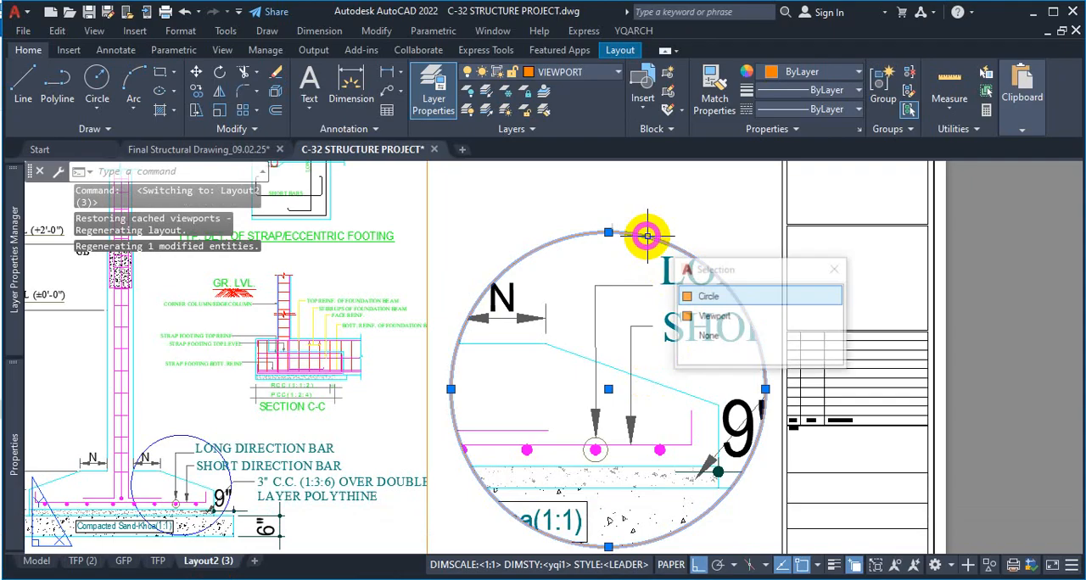
click(711, 297)
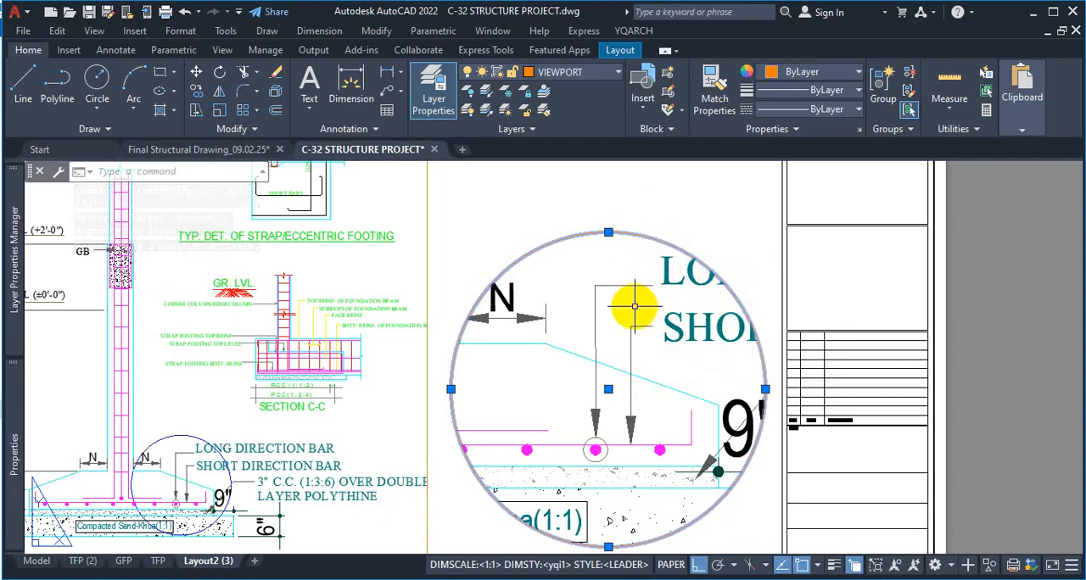
key(Escape)
scroll(619, 354, down, 5)
scroll(619, 354, up, 5)
double_click(625, 348)
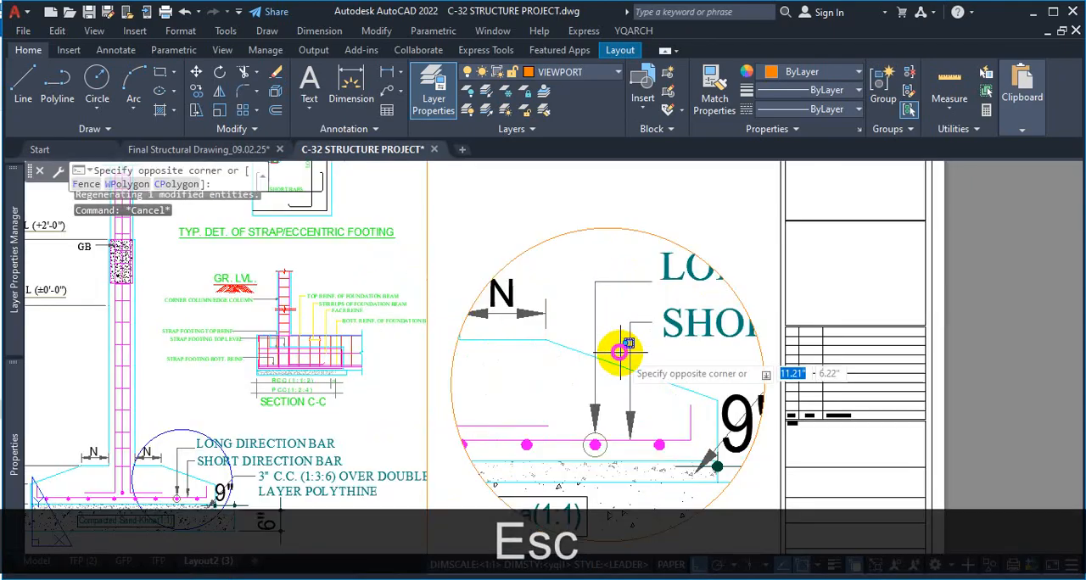
scroll(625, 350, up, 3)
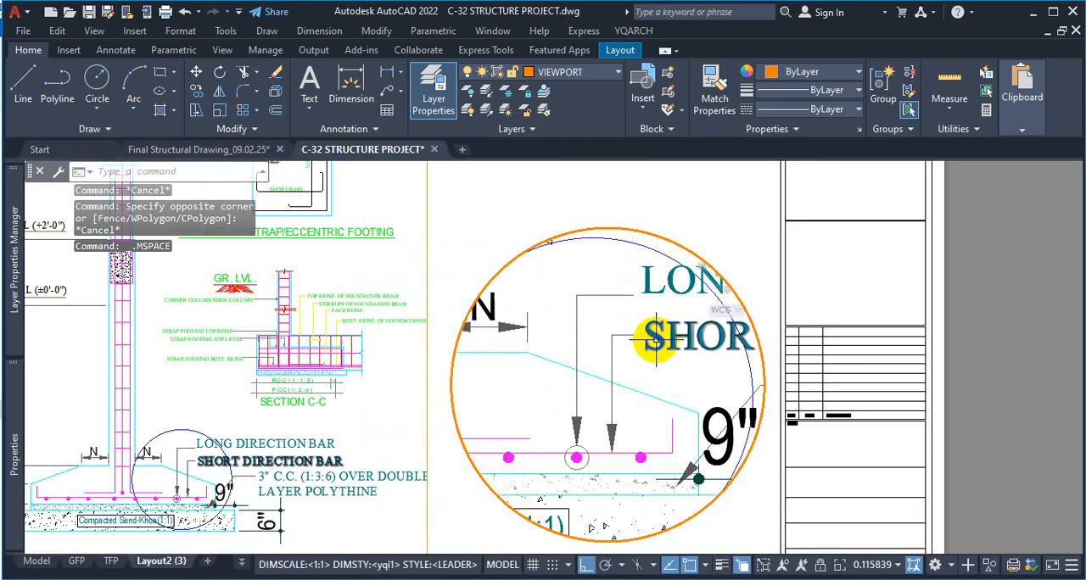
scroll(610, 371, down, 3)
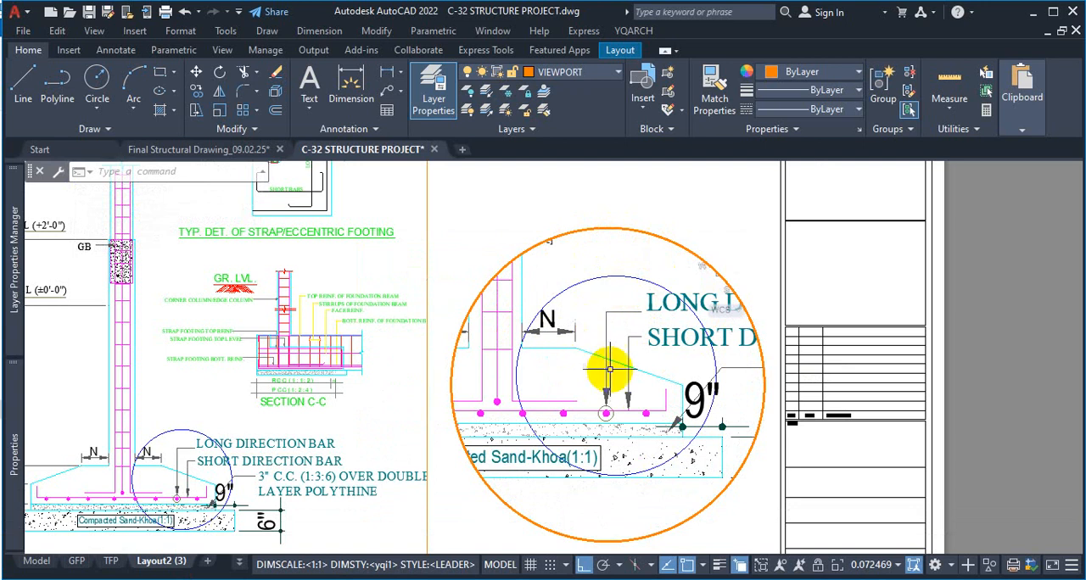
scroll(627, 364, up, 2)
scroll(627, 365, down, 2)
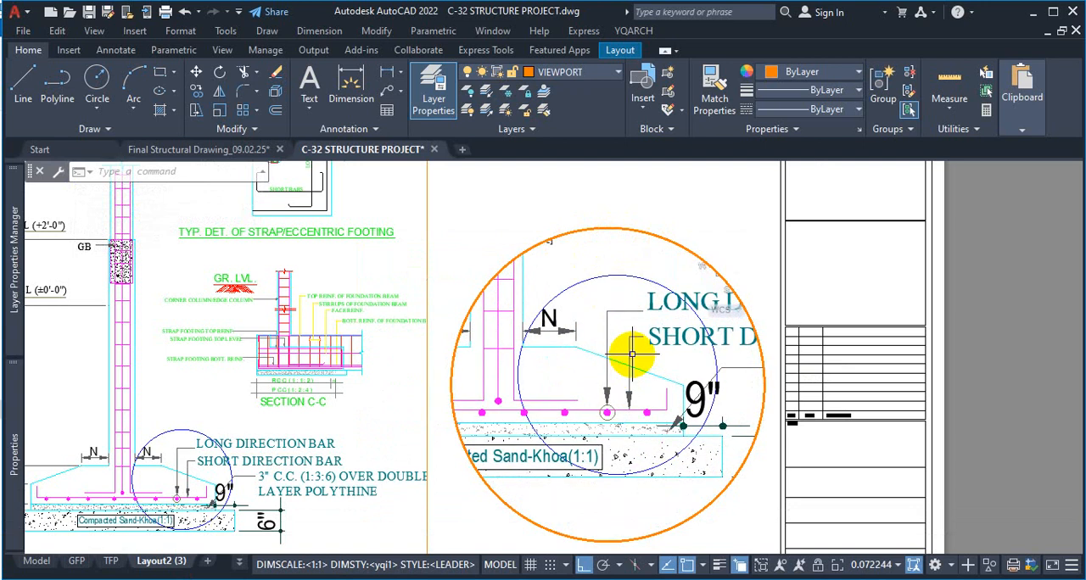
text(z)
key(space)
text(w)
key(Return)
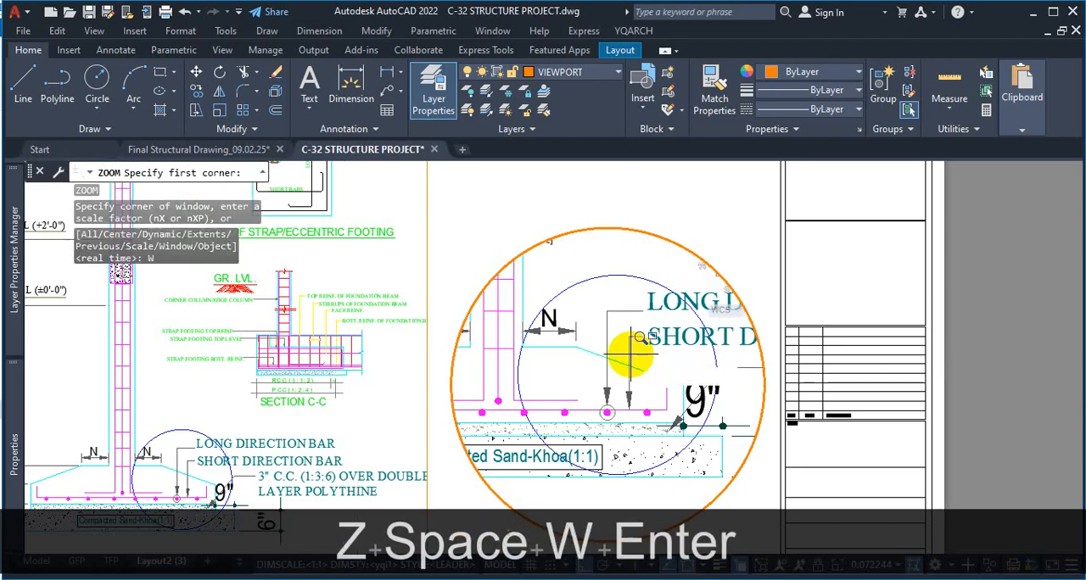
text(z)
key(space)
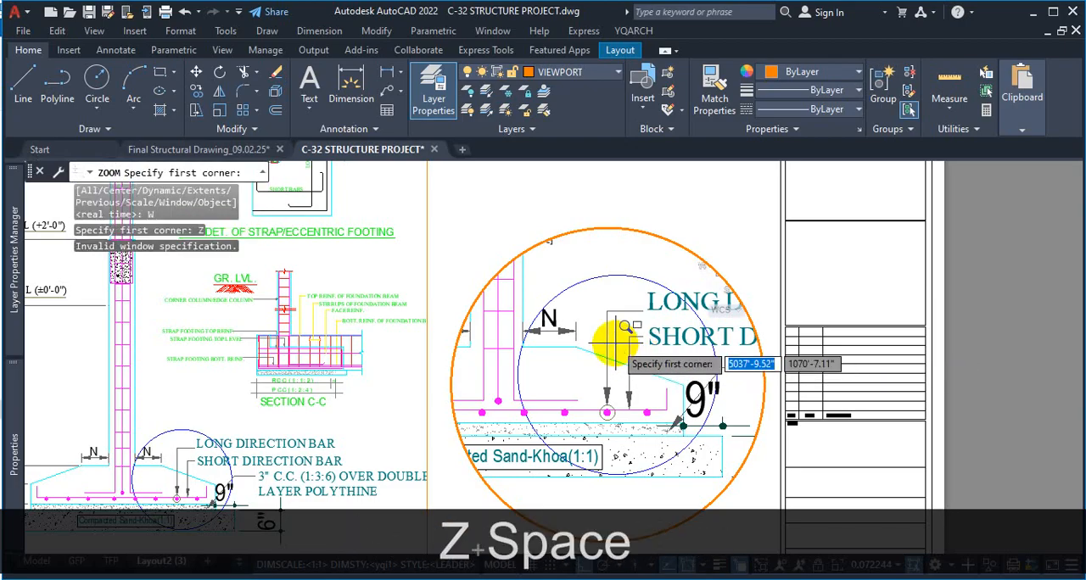
text(o)
key(Return)
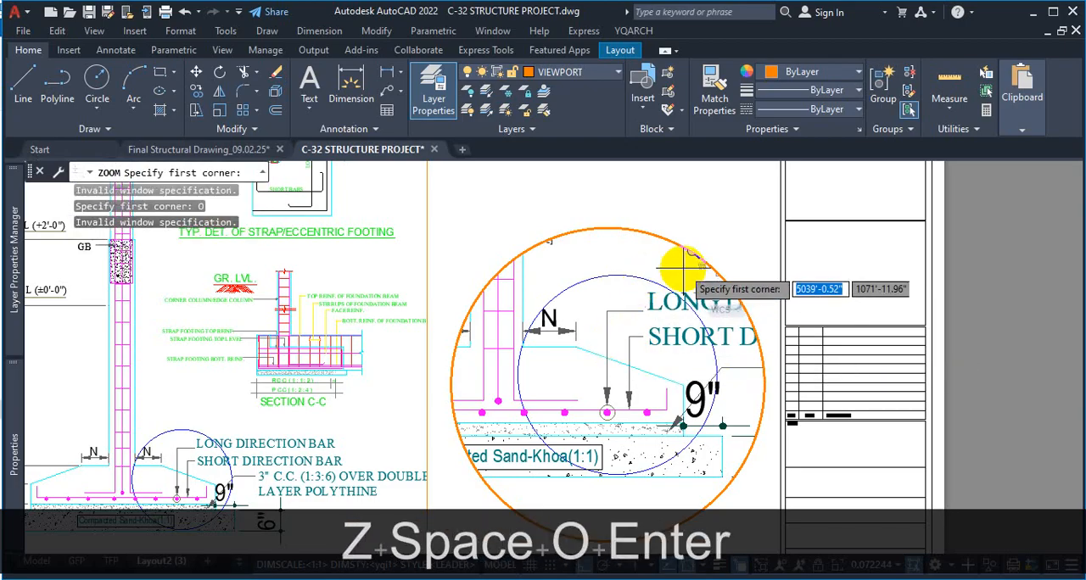
key(Escape)
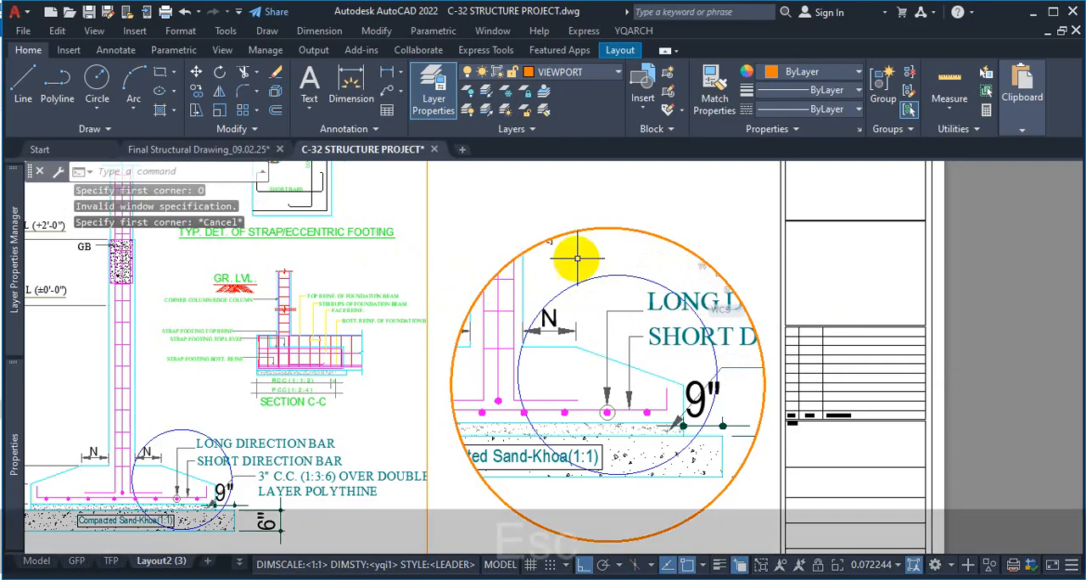
Zoom the circular viewport's view to the circle object around the footing base's end
click(622, 251)
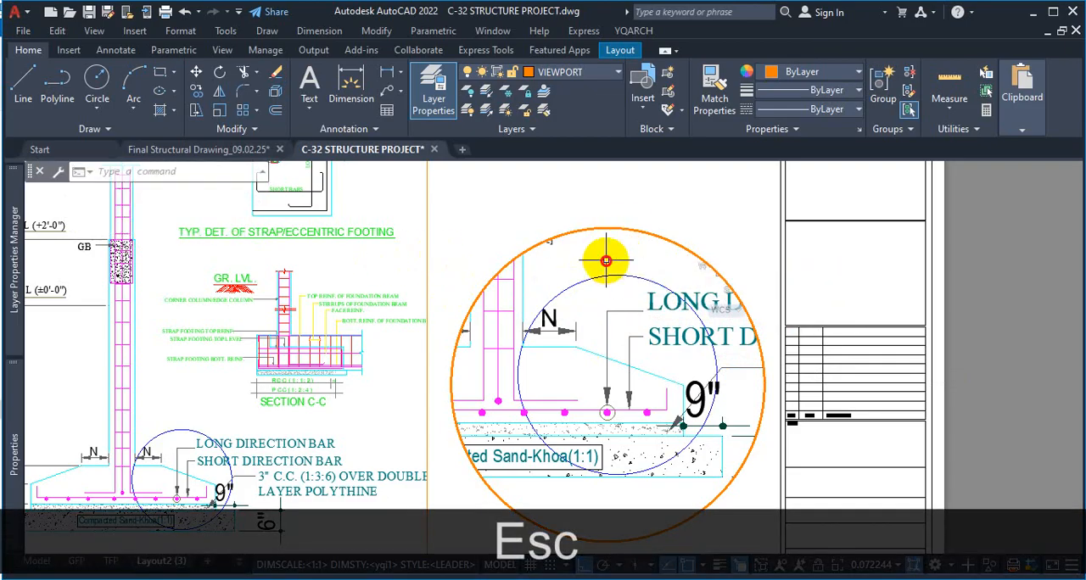
text(z)
key(space)
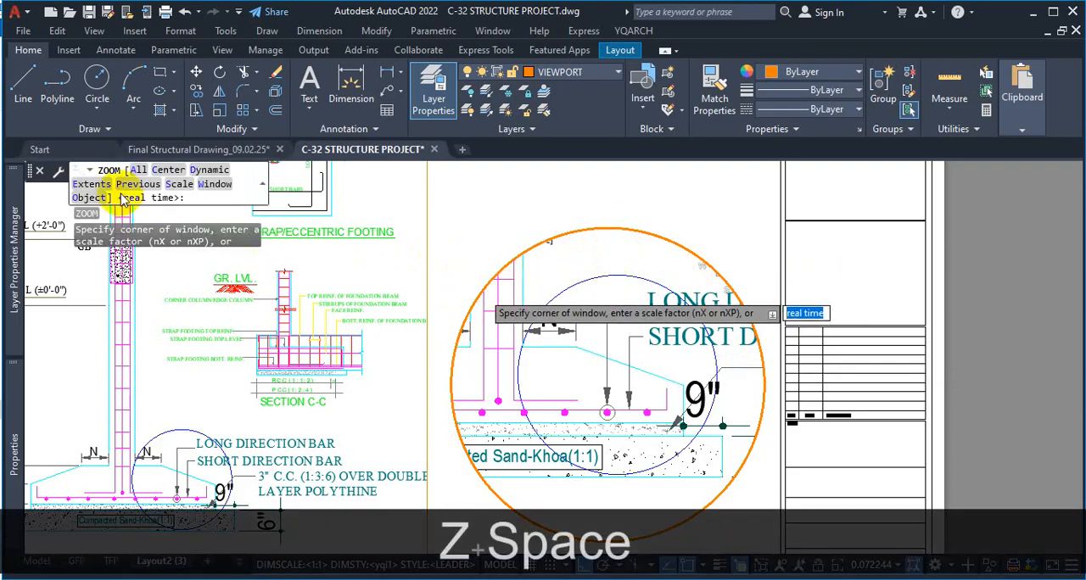
click(91, 198)
click(598, 276)
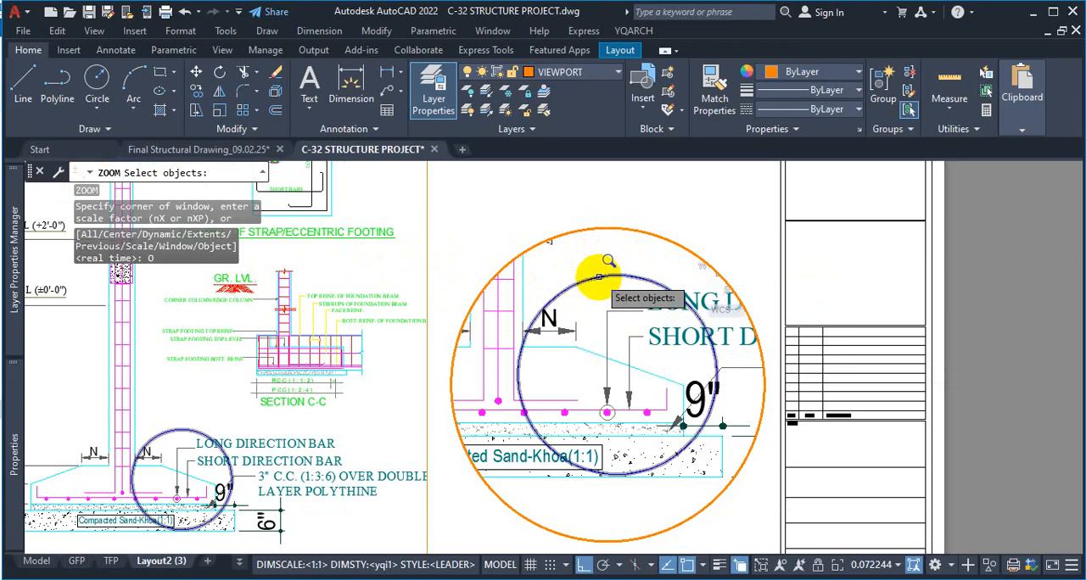
key(Return)
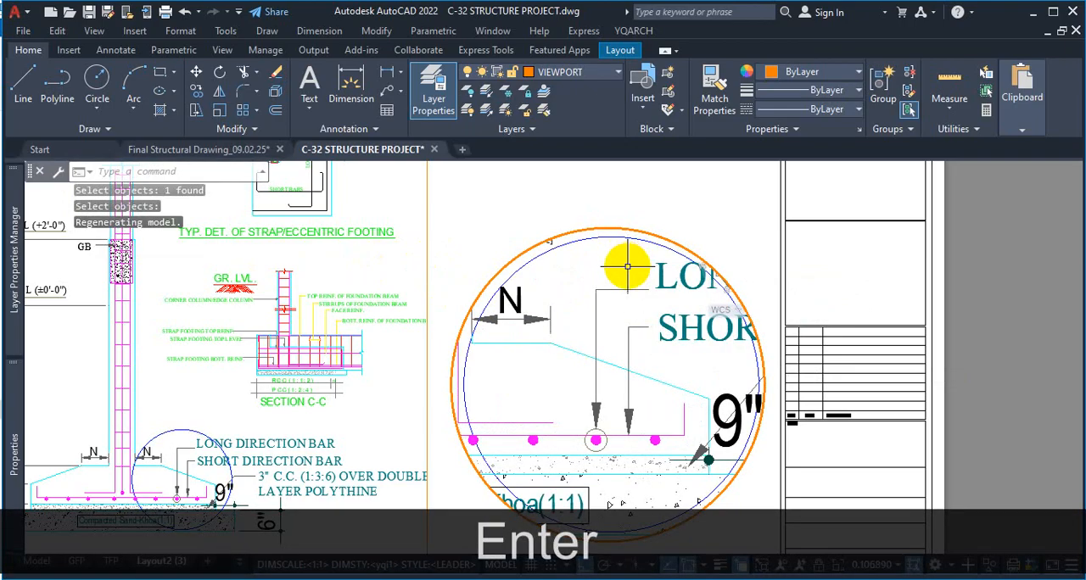
Zoom the circular viewport out to the extents of the model, then enlarge its view slightly
click(762, 245)
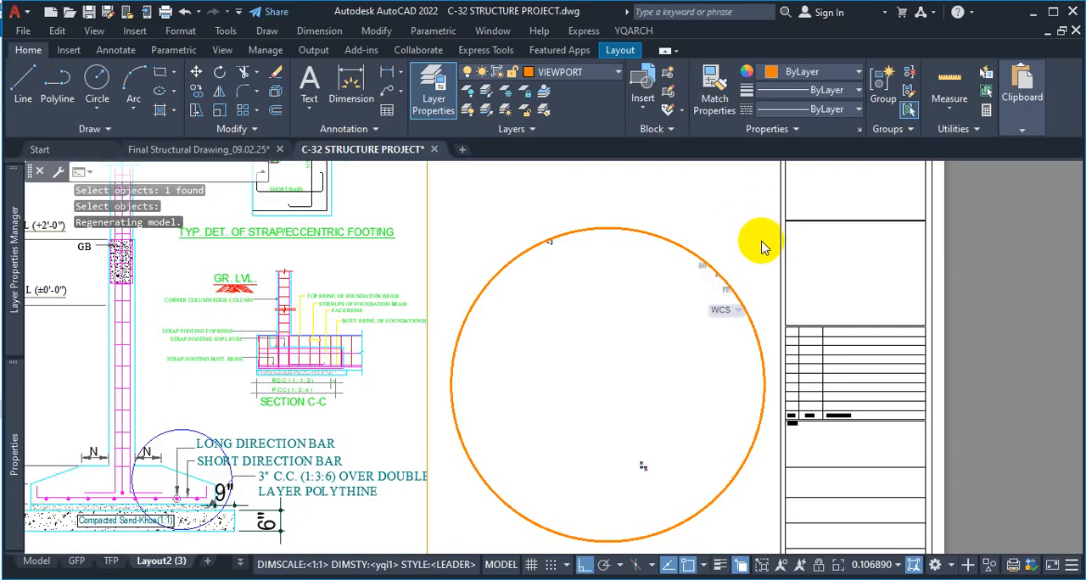
key(Escape)
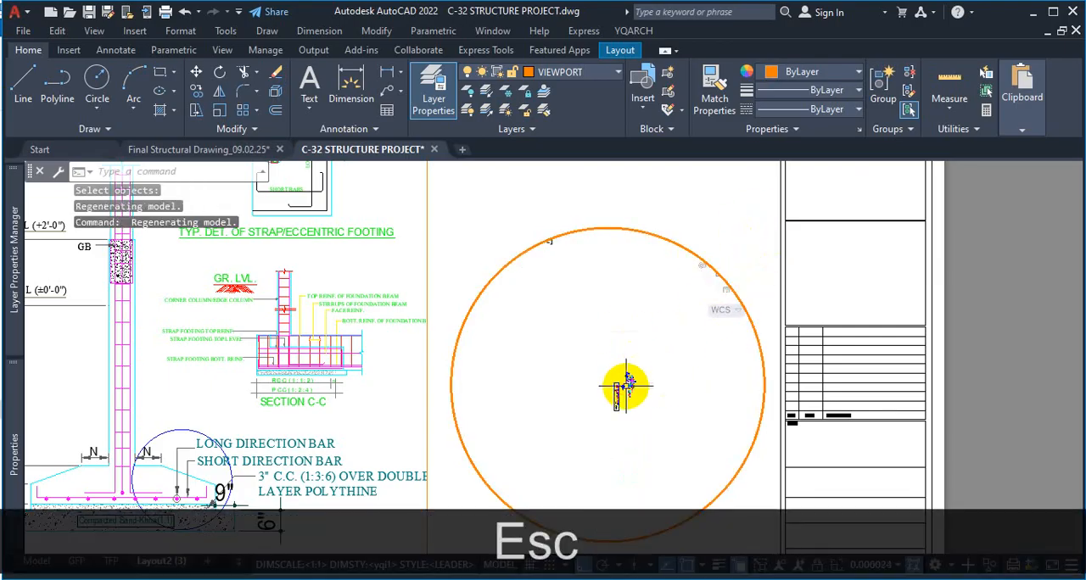
scroll(713, 297, up, 3)
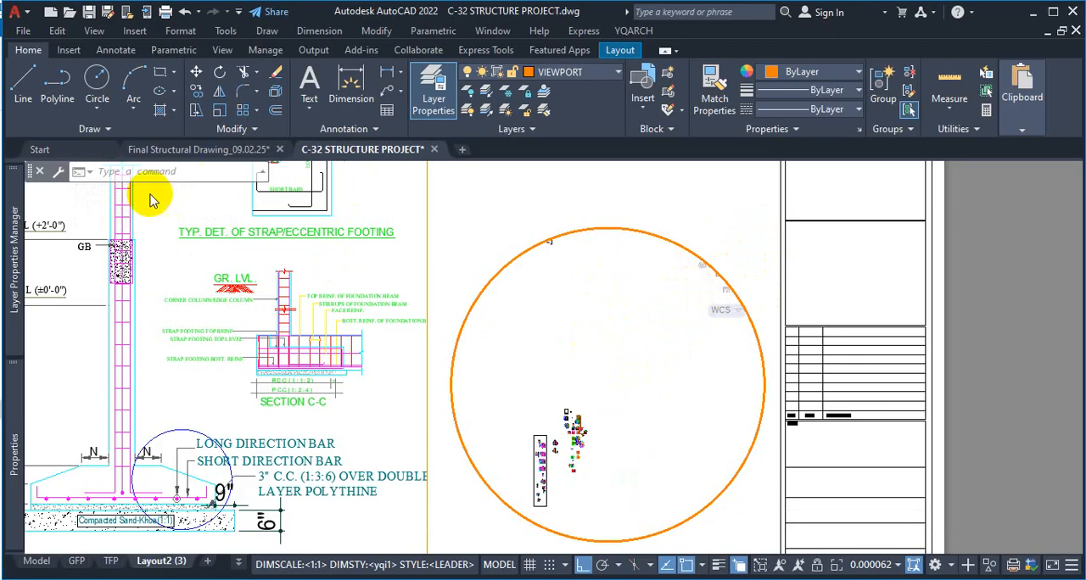
Return to paper space and erase the circular viewport together with its circle boundary
click(675, 213)
double_click(733, 211)
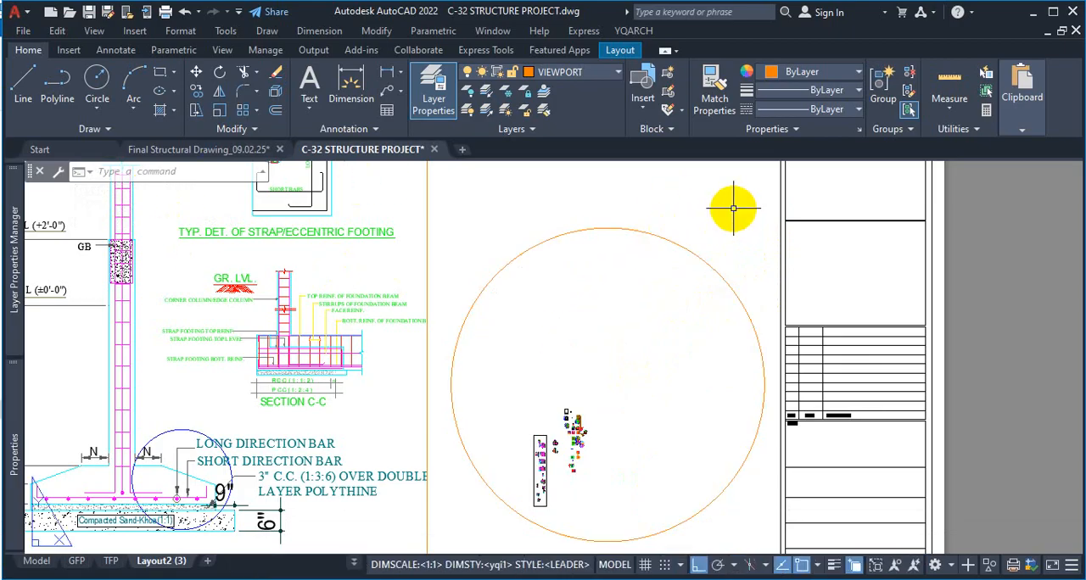
click(717, 190)
click(611, 299)
key(Delete)
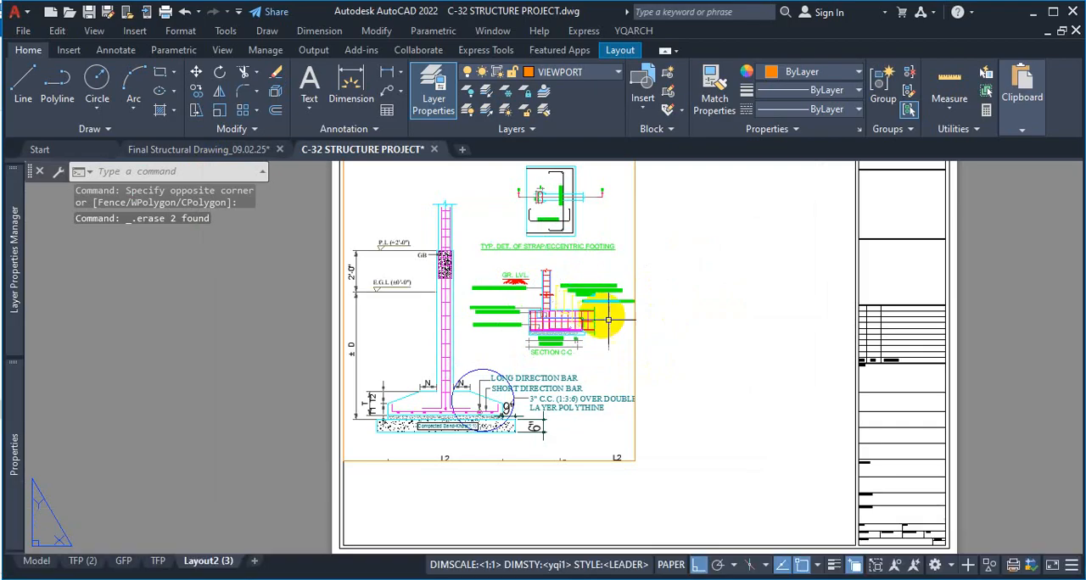
Erase the remaining rectangular viewport with the footing details from Layout2 (3)
scroll(642, 327, down, 2)
scroll(662, 319, up, 2)
scroll(560, 321, down, 3)
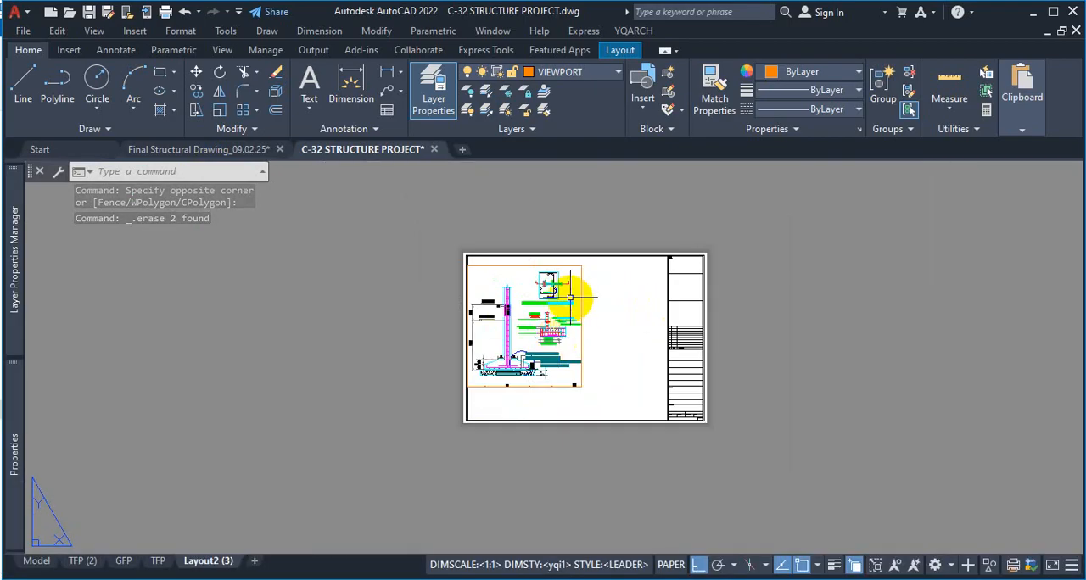
scroll(576, 291, up, 3)
scroll(650, 291, down, 3)
scroll(541, 399, up, 2)
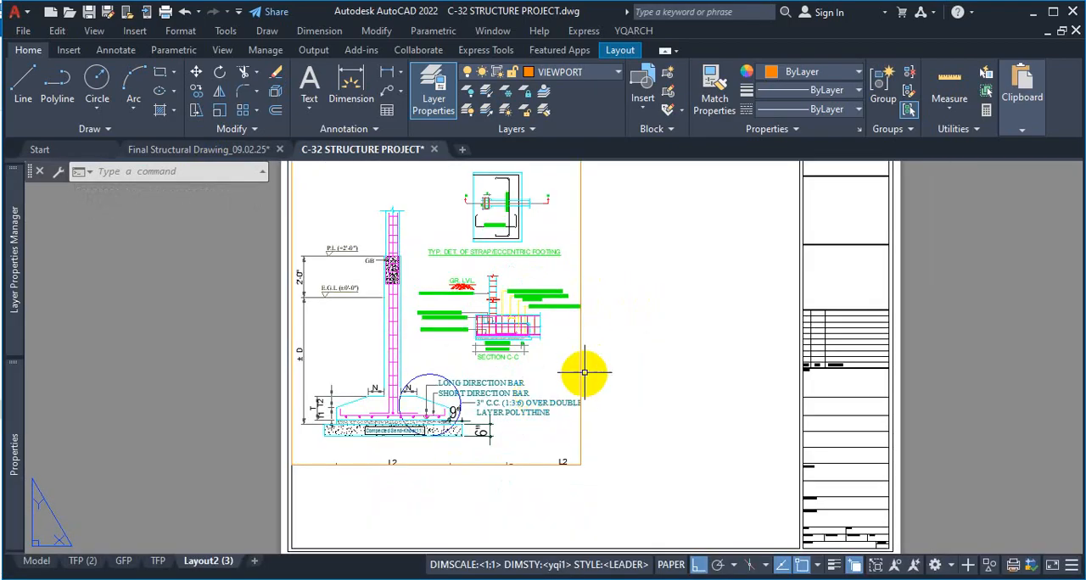
click(581, 346)
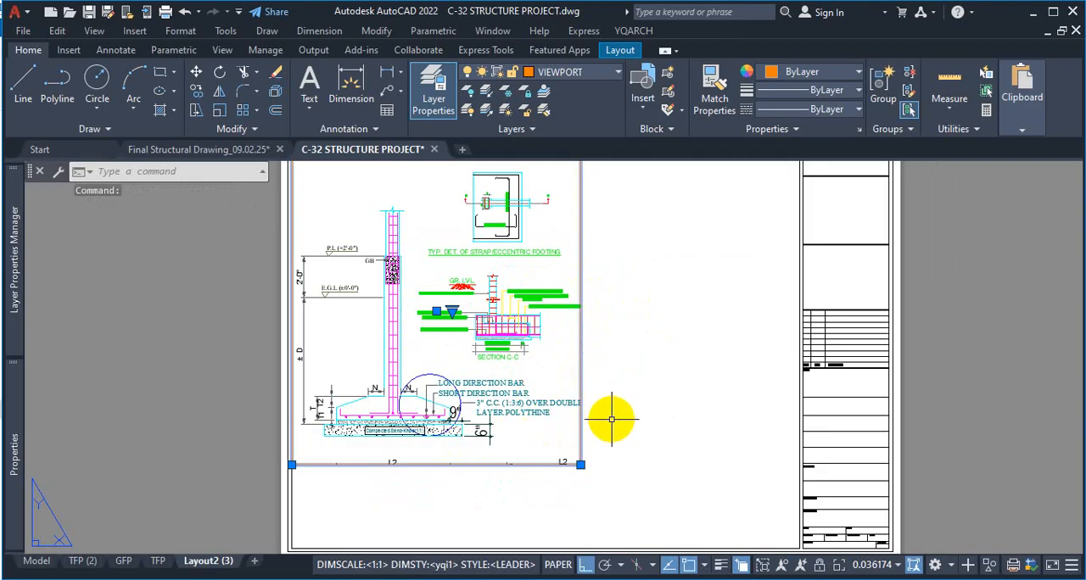
key(Delete)
scroll(593, 399, down, 2)
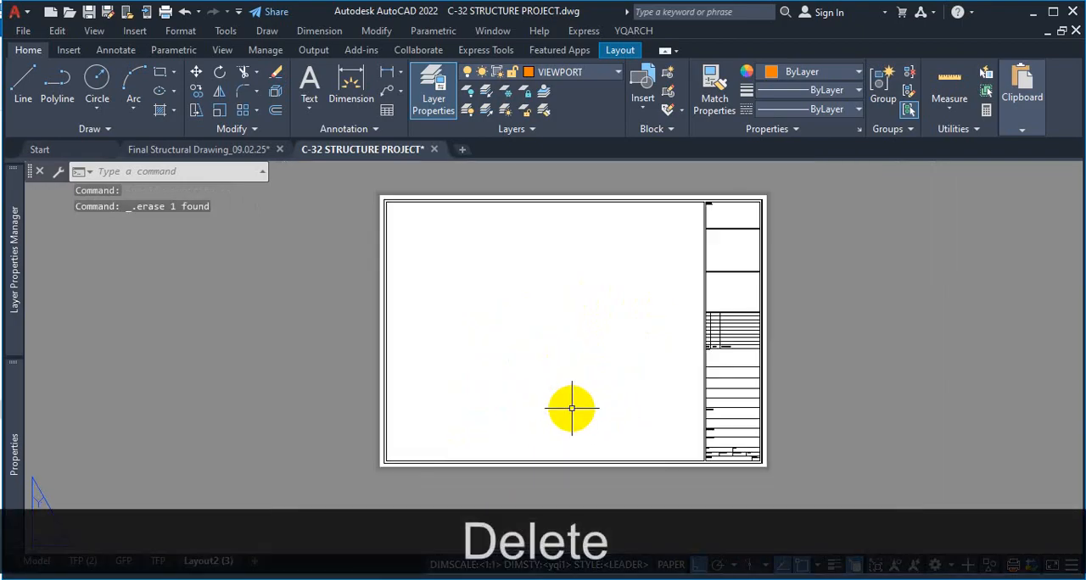
Create four viewports with MVIEW, spanning the inner frame from its upper-left corner to the lower corner beside the title block
text(MV)
key(Return)
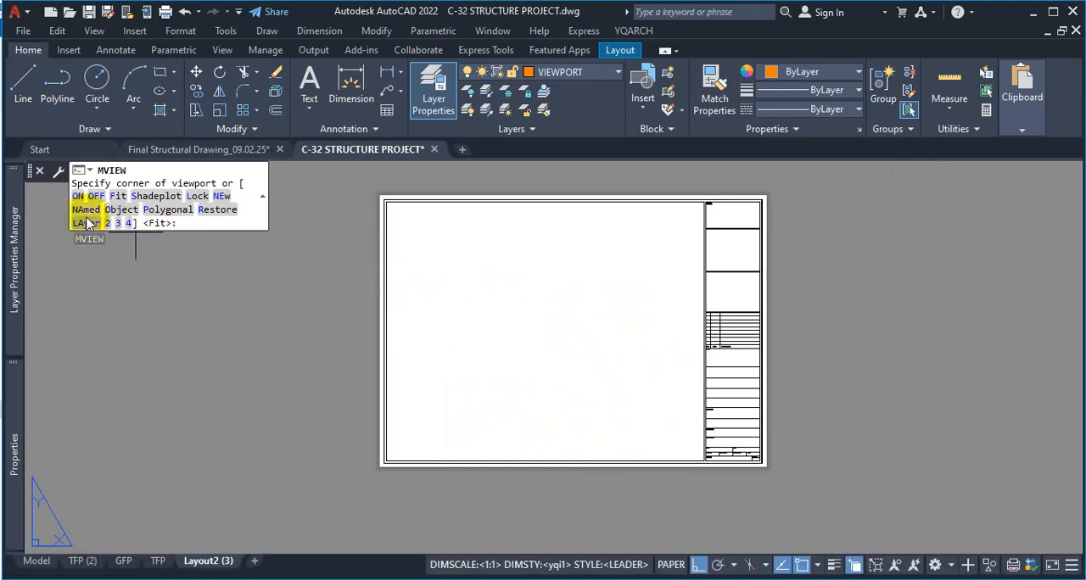
click(133, 223)
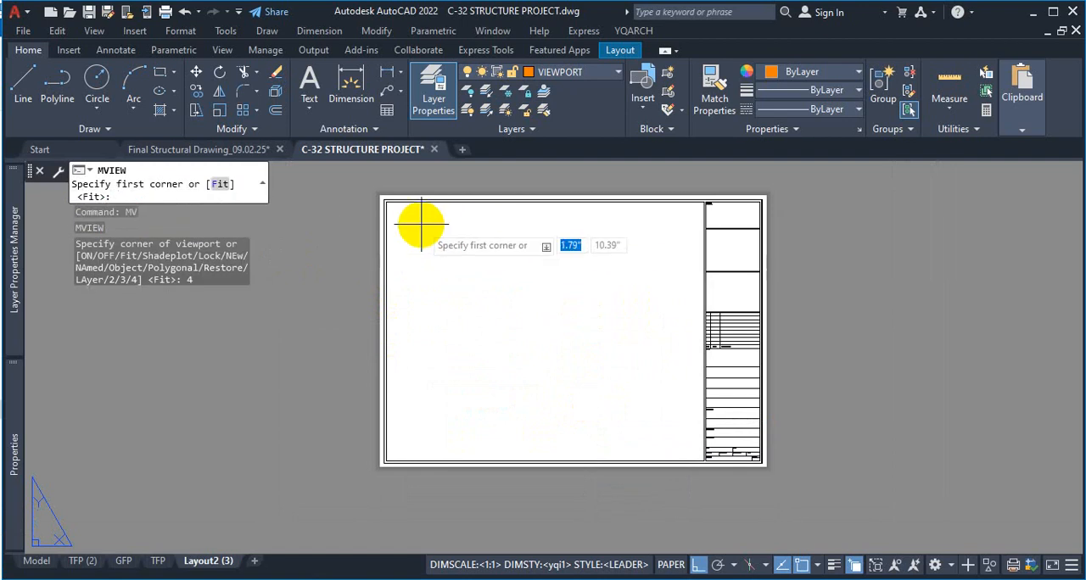
scroll(405, 216, up, 2)
scroll(377, 191, up, 1)
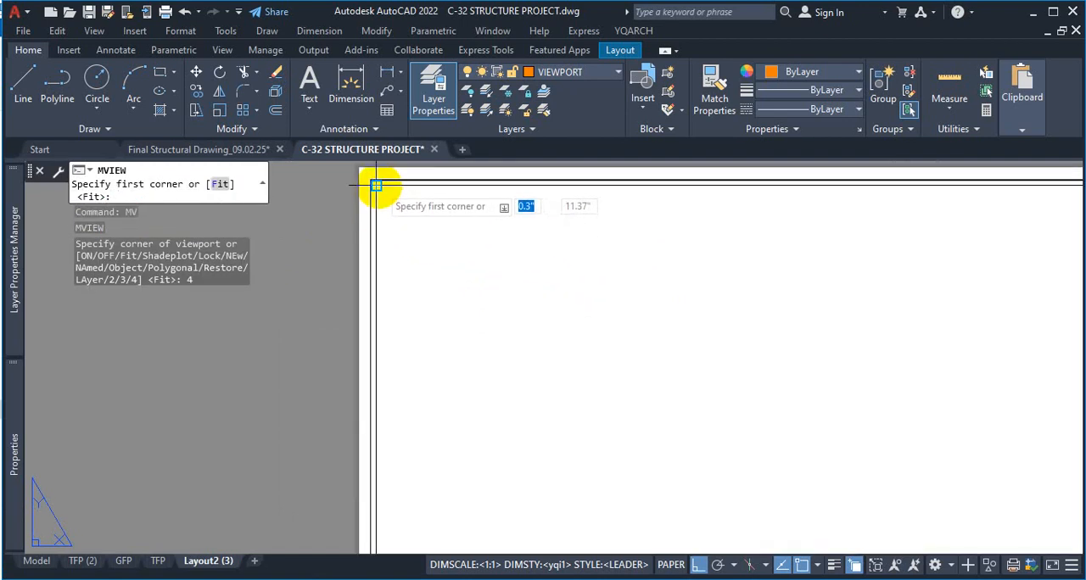
click(376, 185)
scroll(375, 185, down, 2)
scroll(707, 407, up, 3)
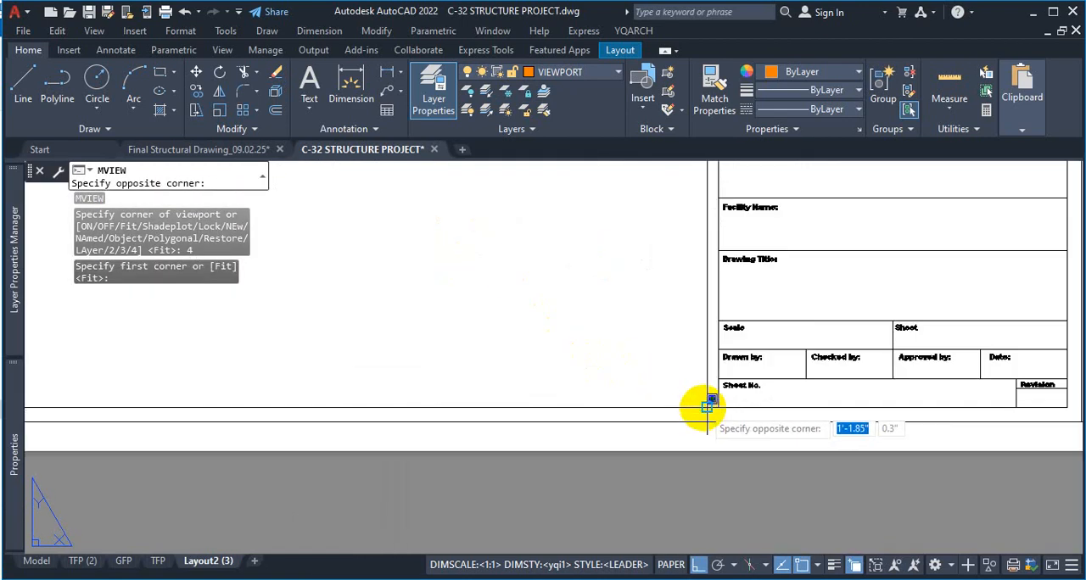
click(707, 407)
scroll(654, 381, down, 4)
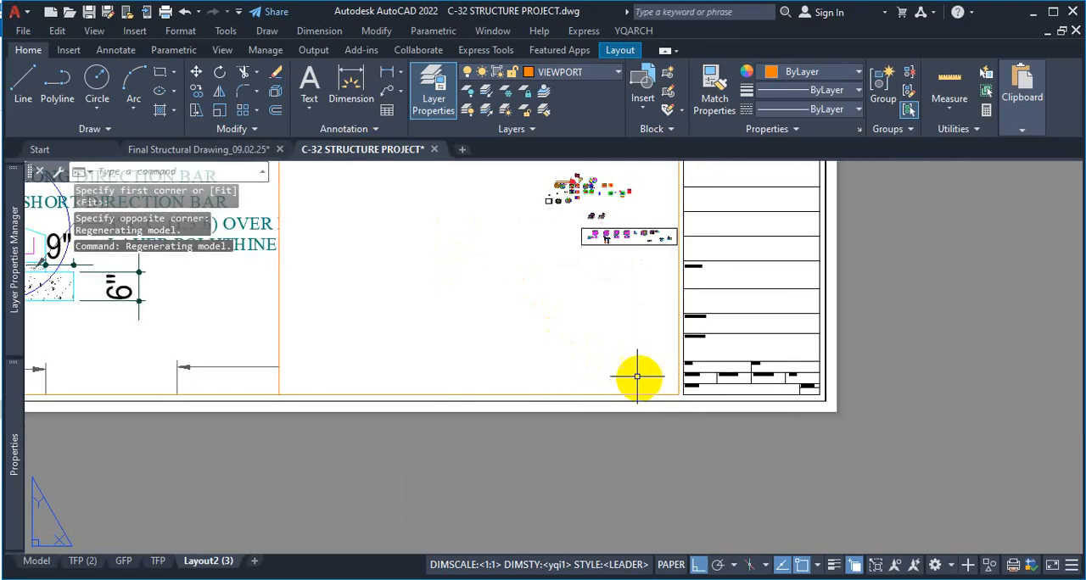
scroll(551, 330, down, 2)
scroll(521, 332, up, 2)
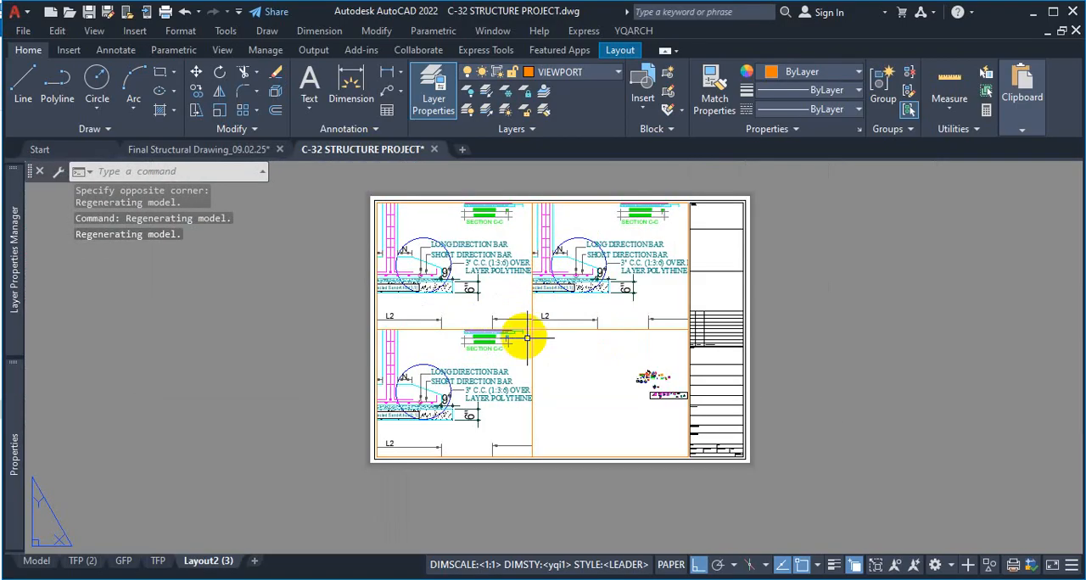
scroll(531, 313, up, 2)
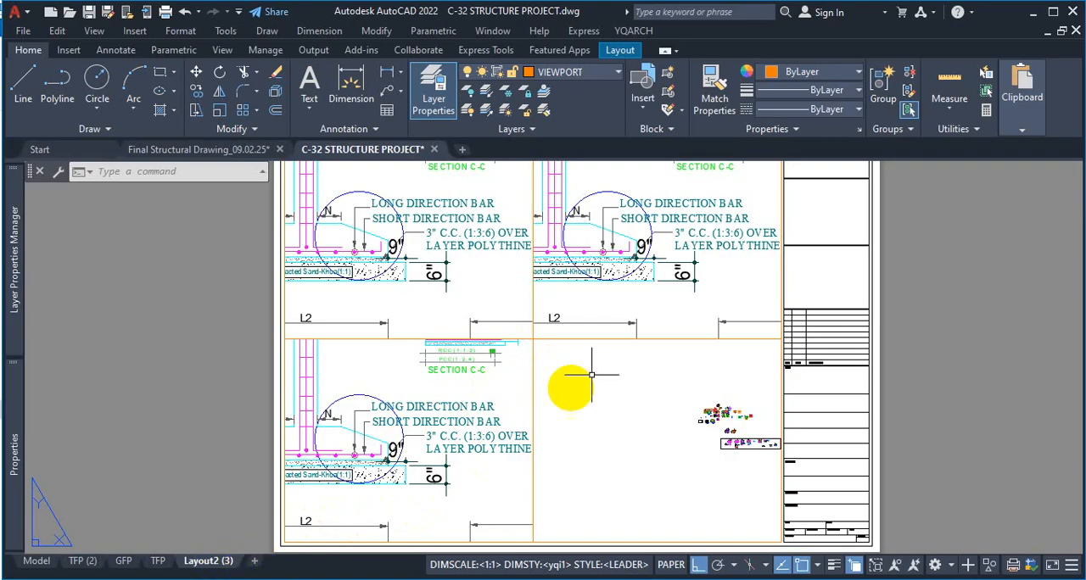
Select all four viewports where they meet and erase them from the sheet
scroll(548, 383, down, 3)
click(759, 310)
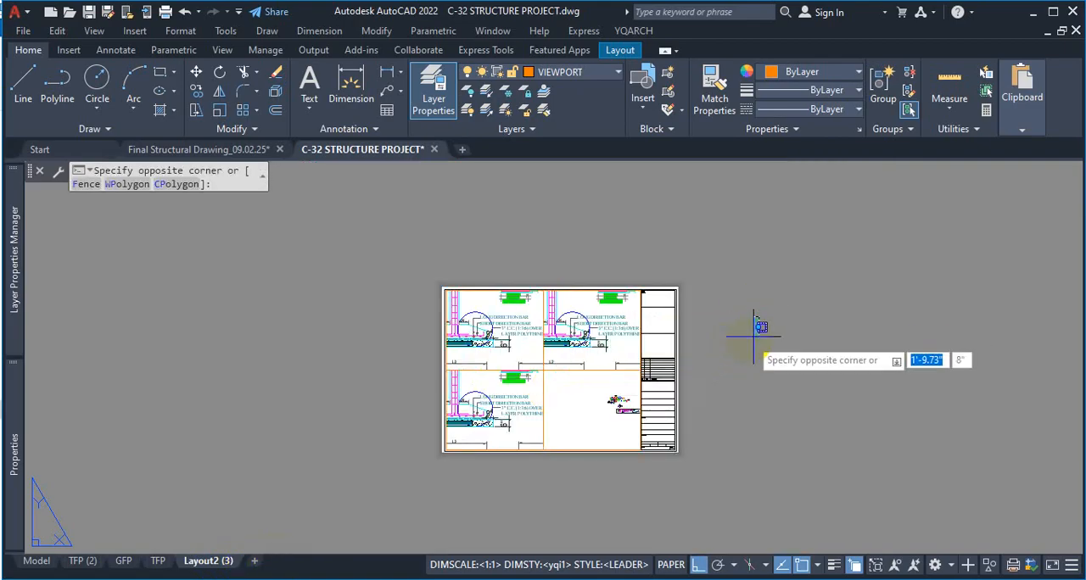
click(548, 365)
scroll(556, 356, up, 4)
click(556, 343)
click(479, 424)
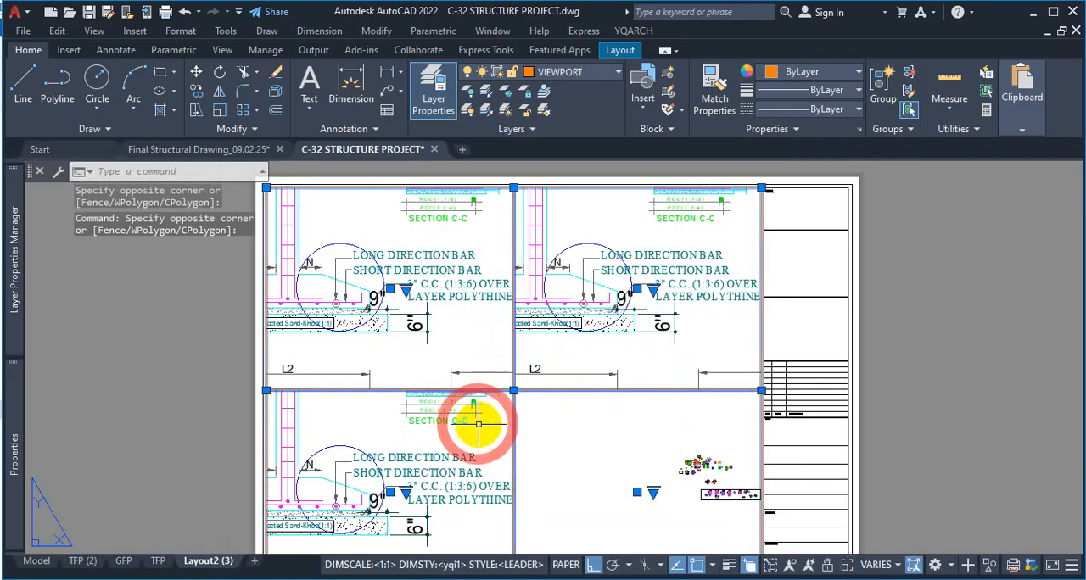
key(Delete)
scroll(625, 328, down, 2)
scroll(562, 363, up, 3)
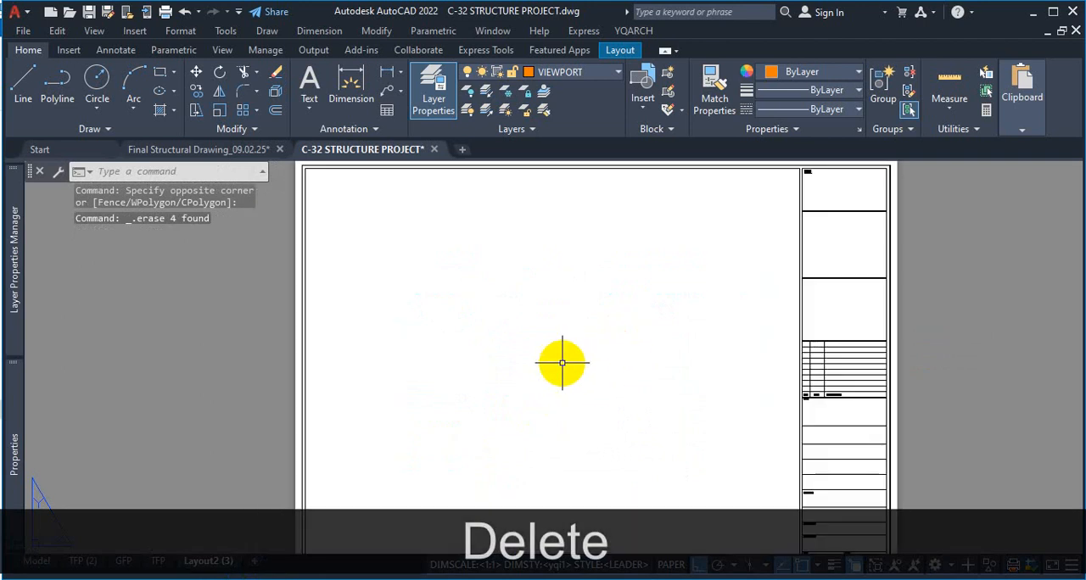
Create a single, nearly square viewport with MVIEW just inside the upper-left corner of the sheet's inner frame
scroll(561, 363, down, 2)
scroll(602, 338, up, 2)
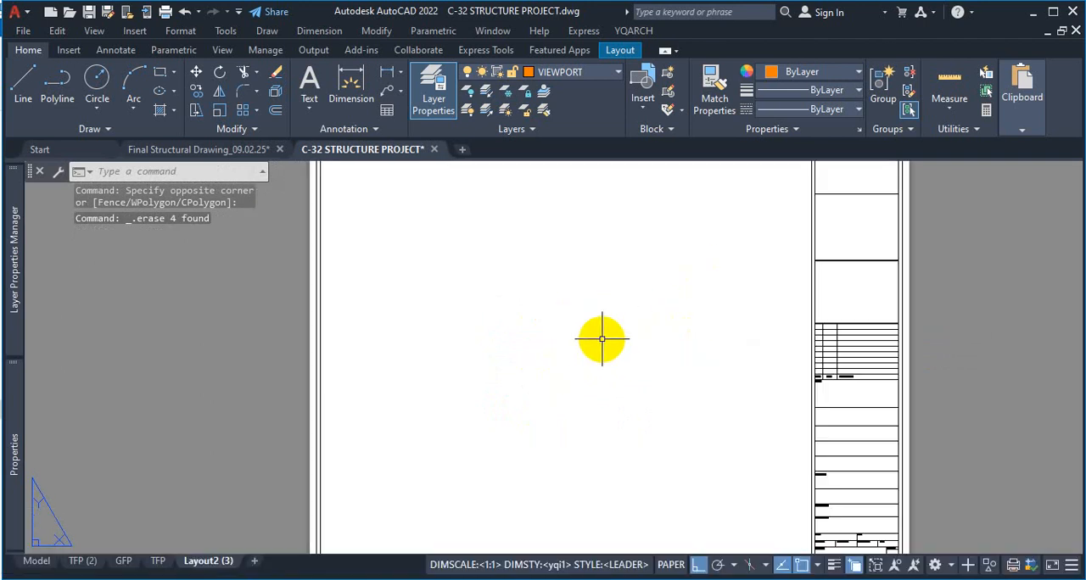
text(mv)
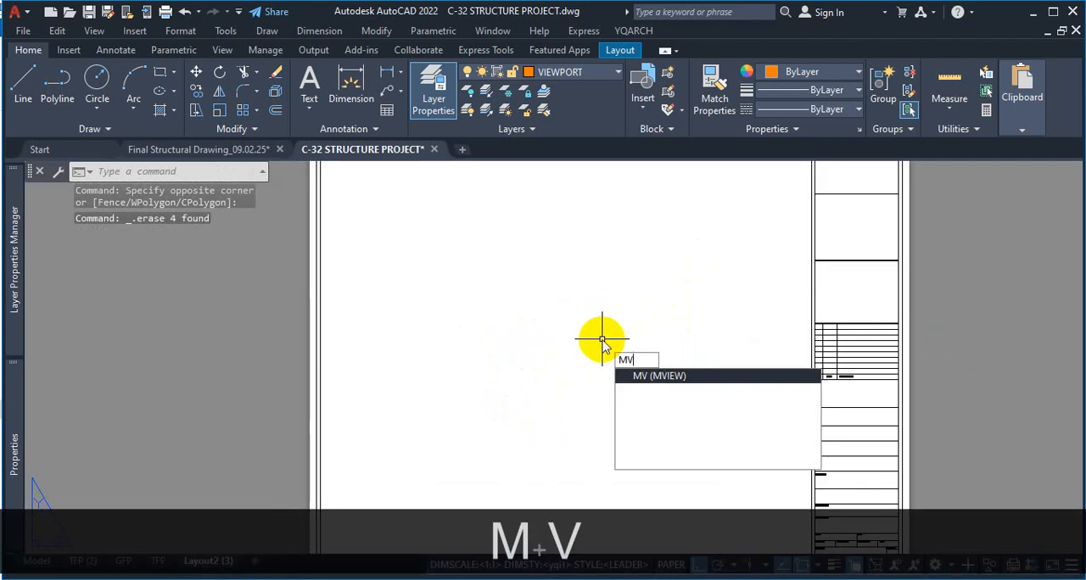
key(Return)
scroll(601, 338, down, 2)
scroll(528, 287, up, 4)
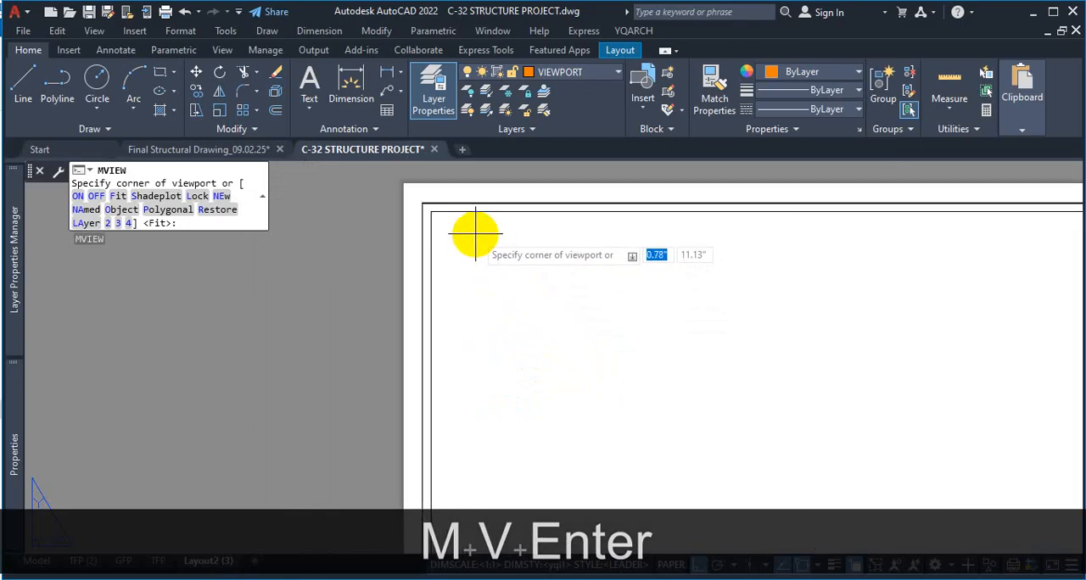
click(444, 224)
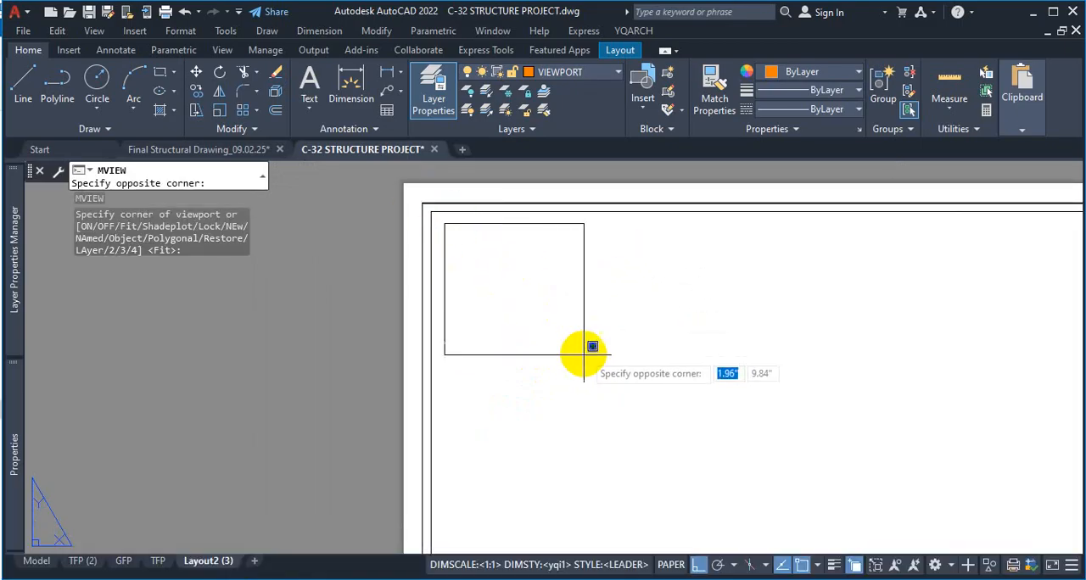
click(681, 458)
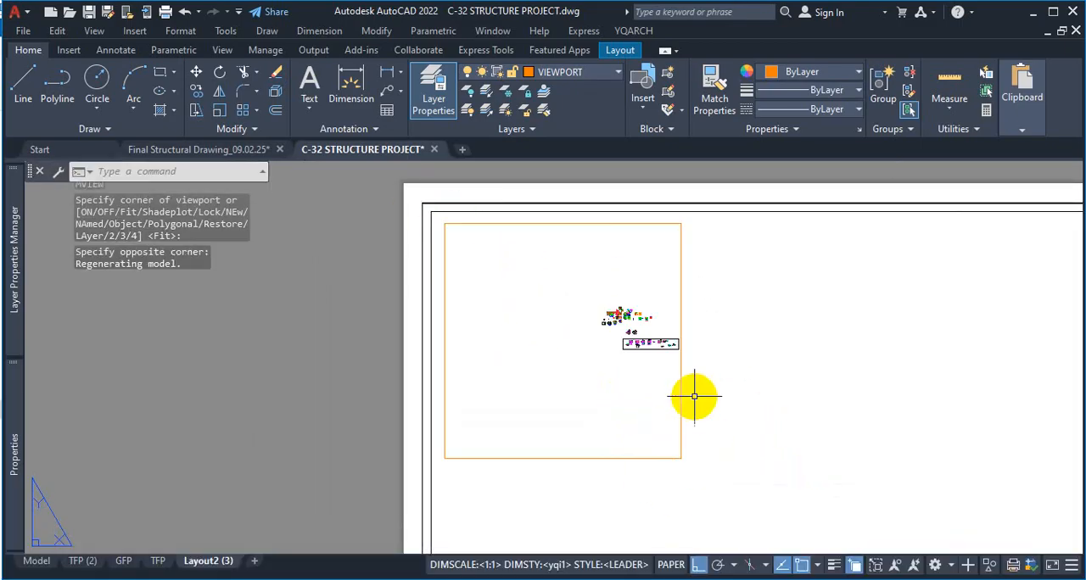
Copy the viewport three times side by side from its lower-left corner, making a row of four adjoining viewports along the sheet's upper edge
click(714, 278)
click(616, 293)
text(co)
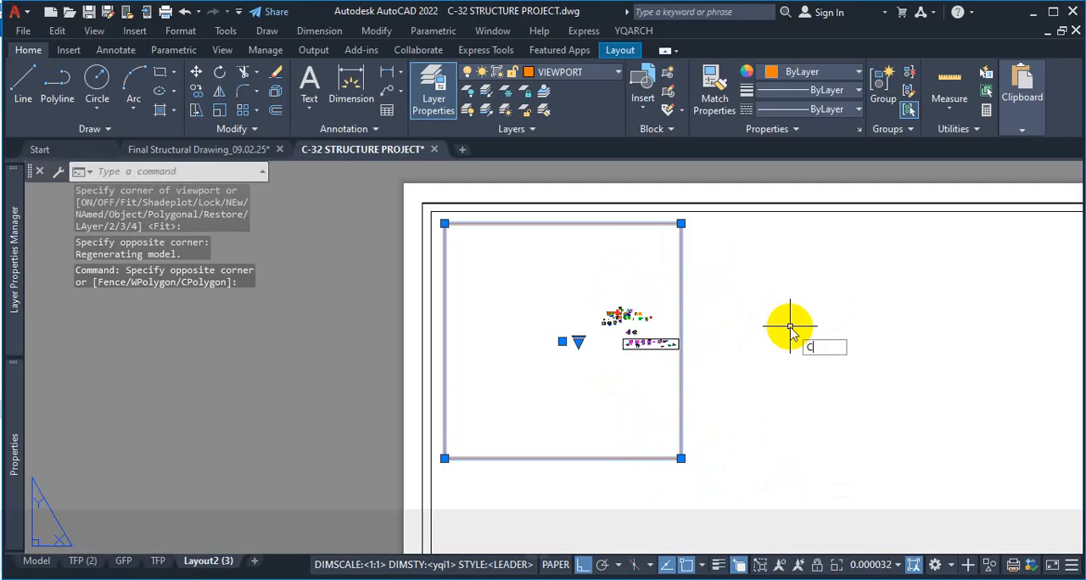
key(Return)
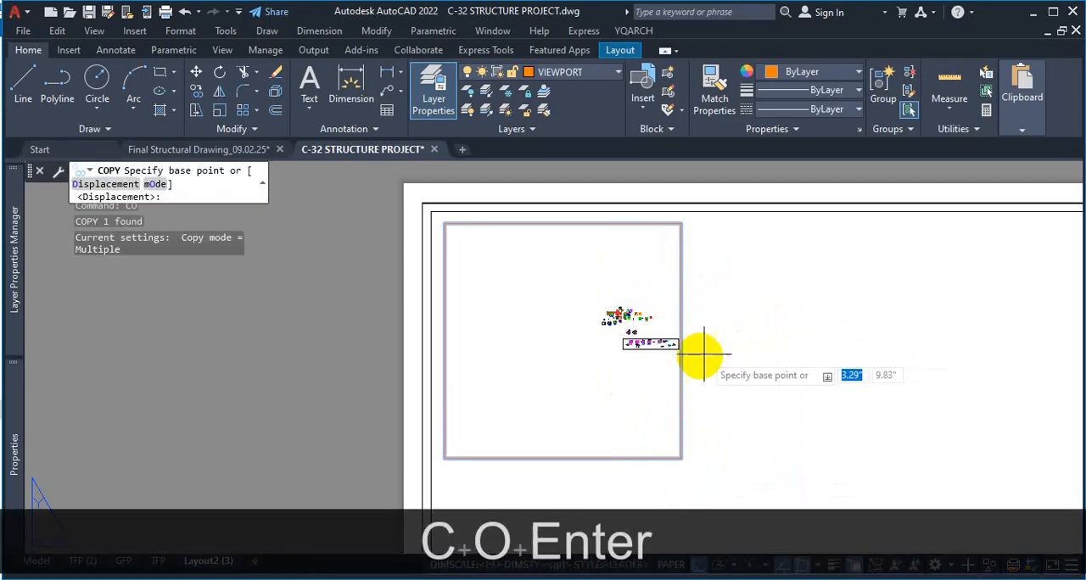
click(444, 458)
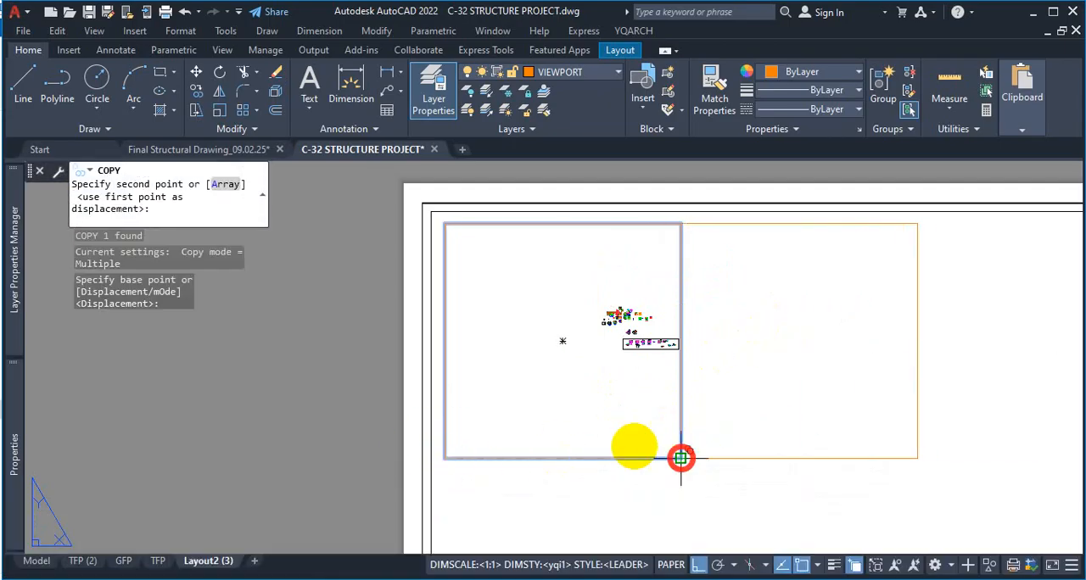
click(680, 458)
scroll(632, 449, down, 2)
click(799, 447)
scroll(802, 443, down, 2)
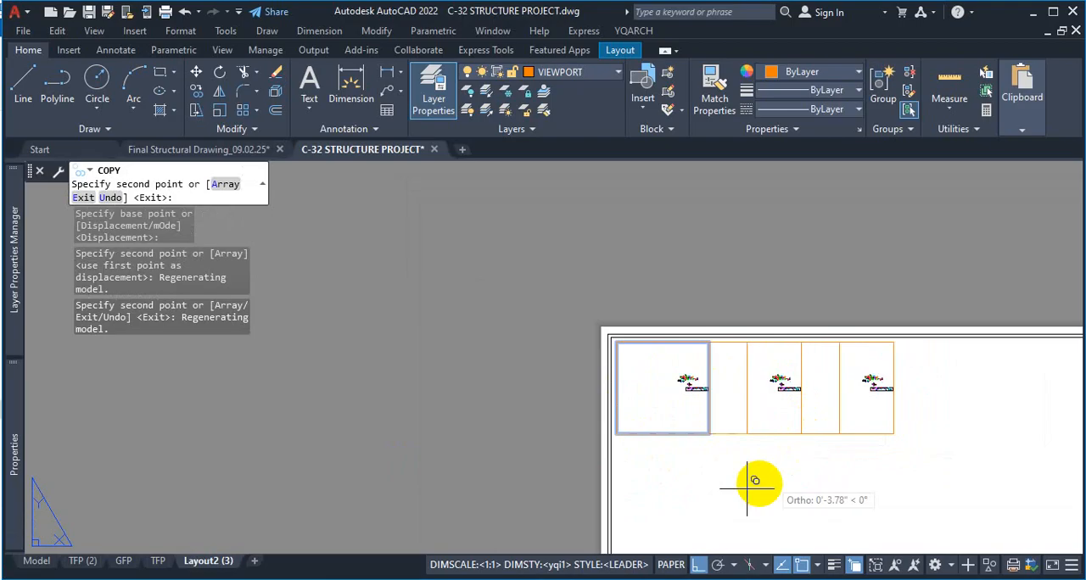
click(893, 433)
scroll(823, 454, down, 6)
scroll(551, 364, up, 6)
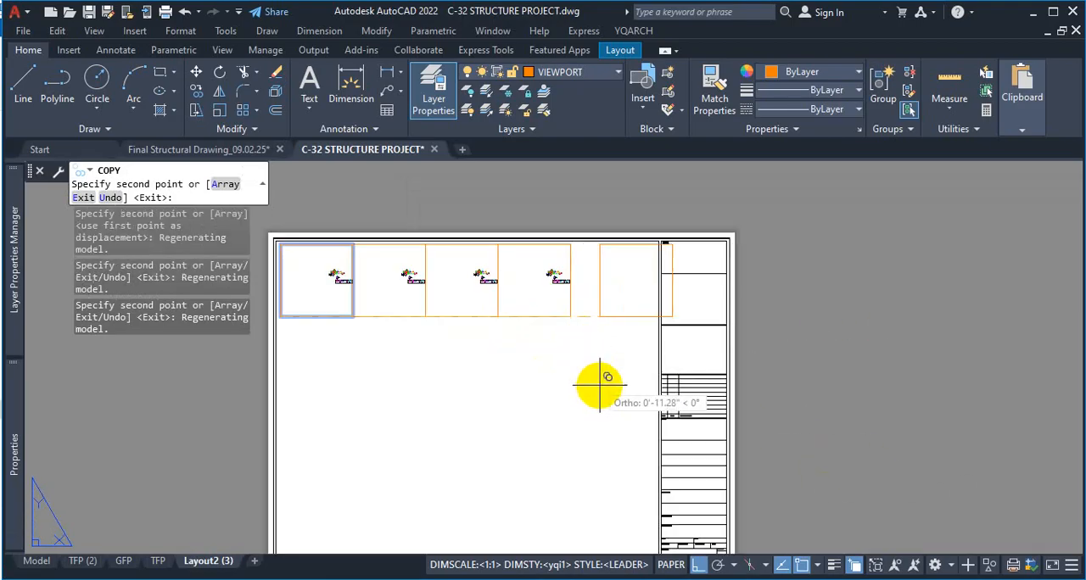
key(Escape)
Copy the row of four viewports downward three times, each directly below the previous one, to make a four-by-four grid
click(624, 293)
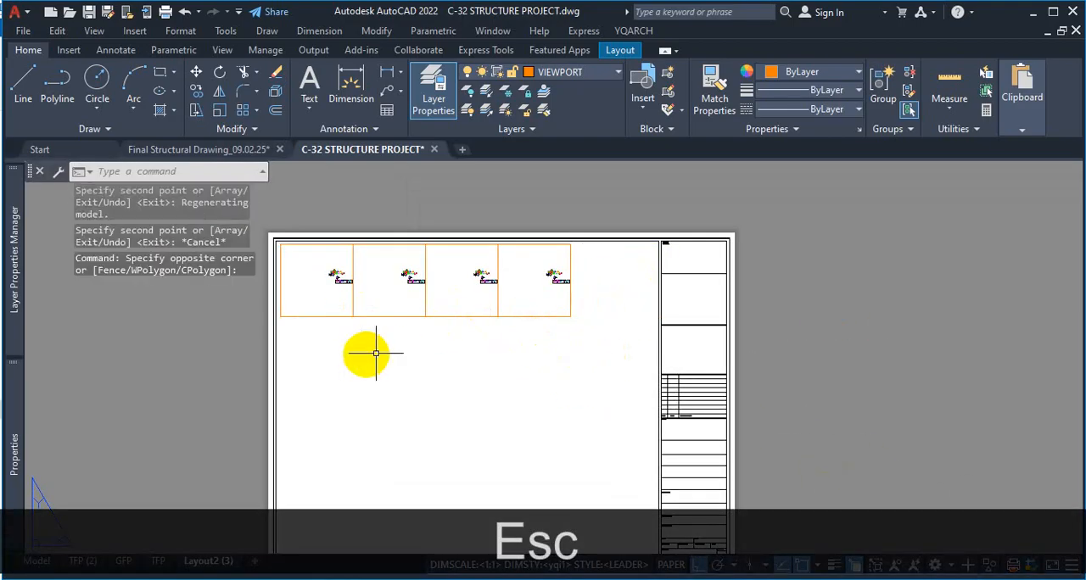
click(626, 285)
click(323, 364)
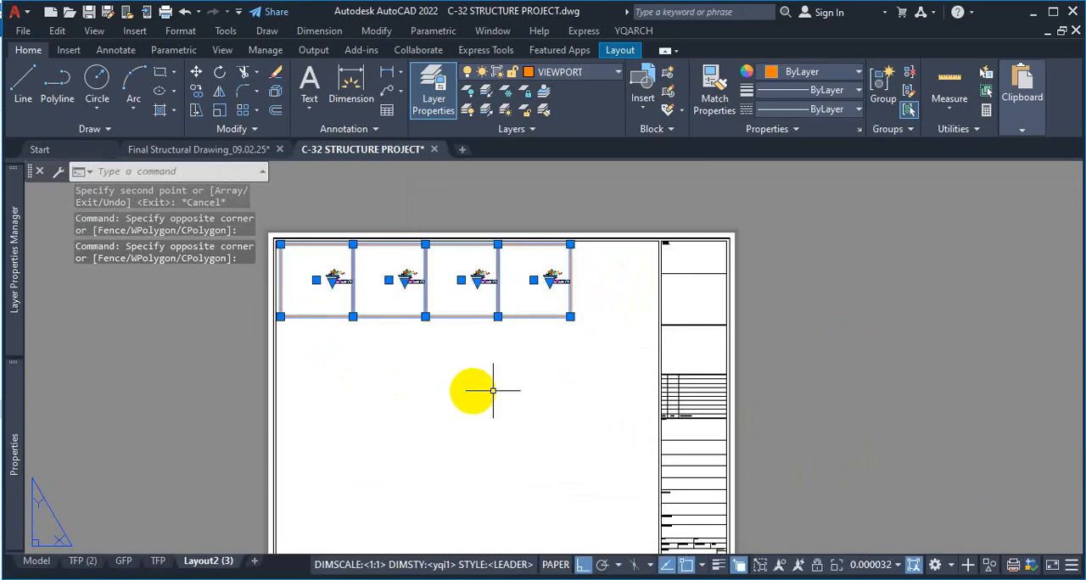
text(co)
key(Return)
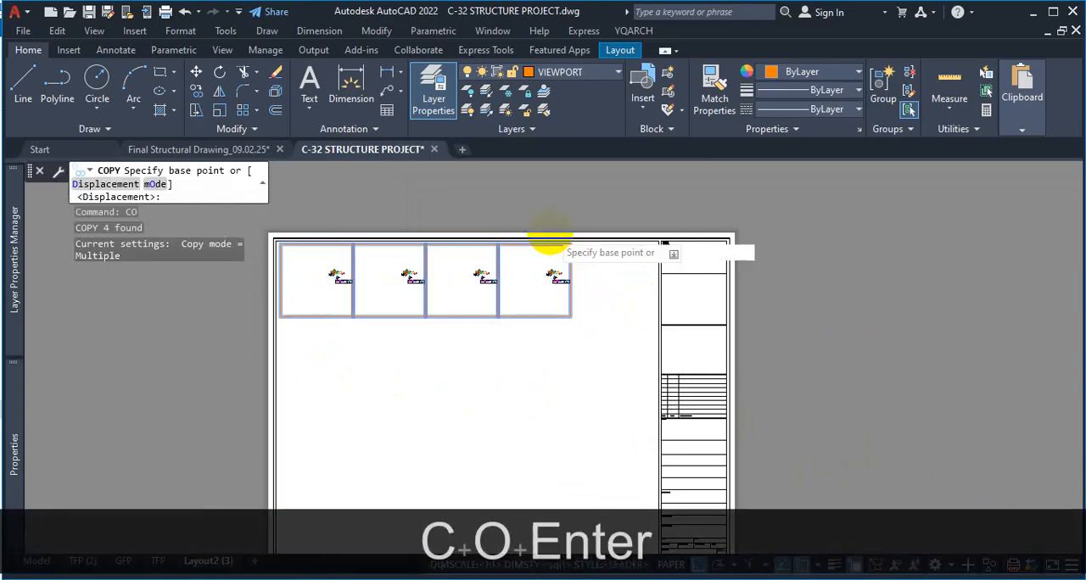
scroll(577, 255, up, 4)
click(595, 259)
scroll(602, 335, down, 4)
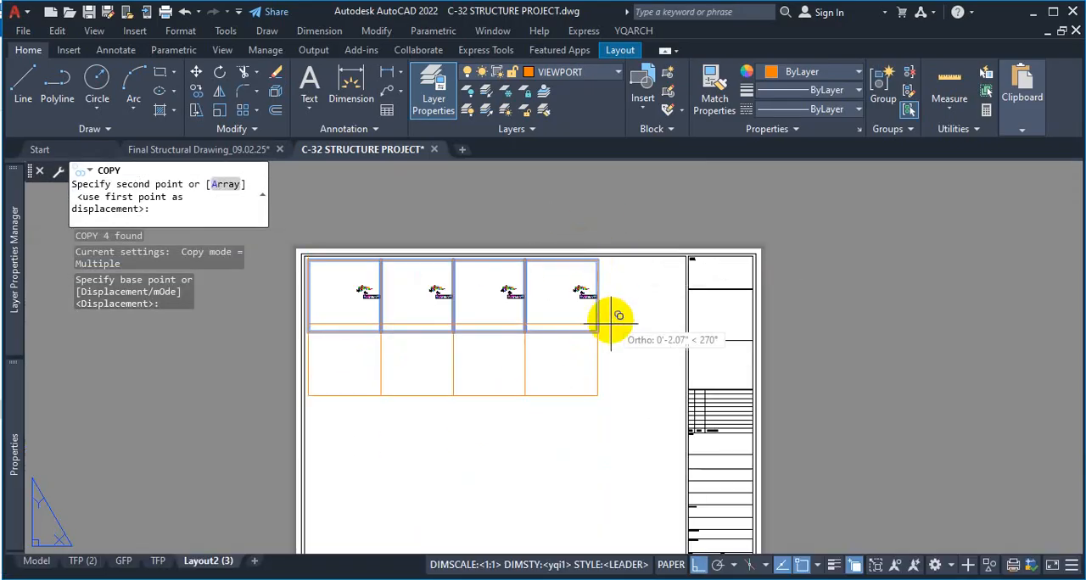
click(597, 332)
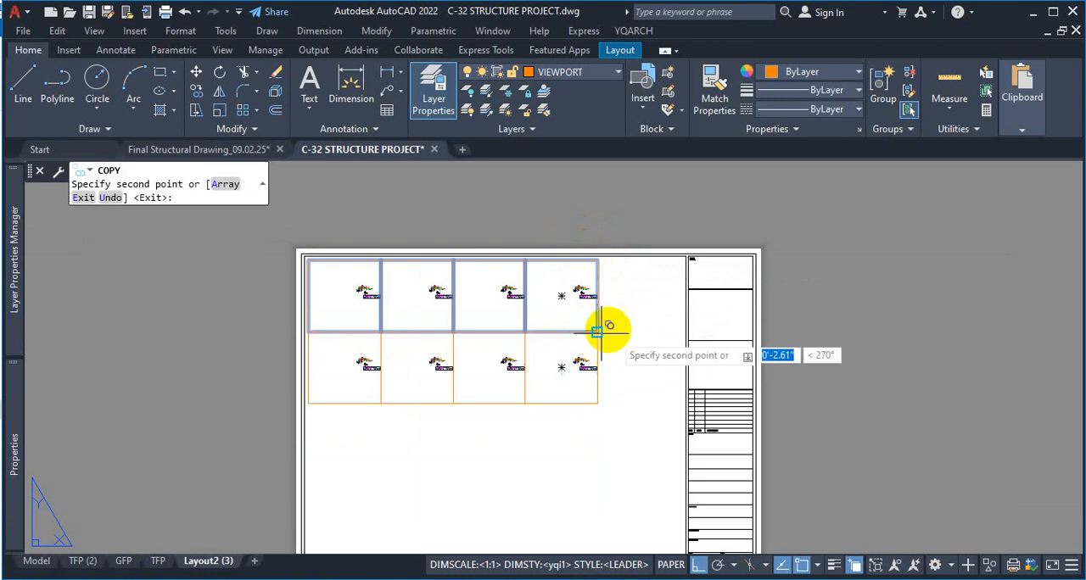
scroll(602, 330, down, 2)
scroll(599, 405, up, 2)
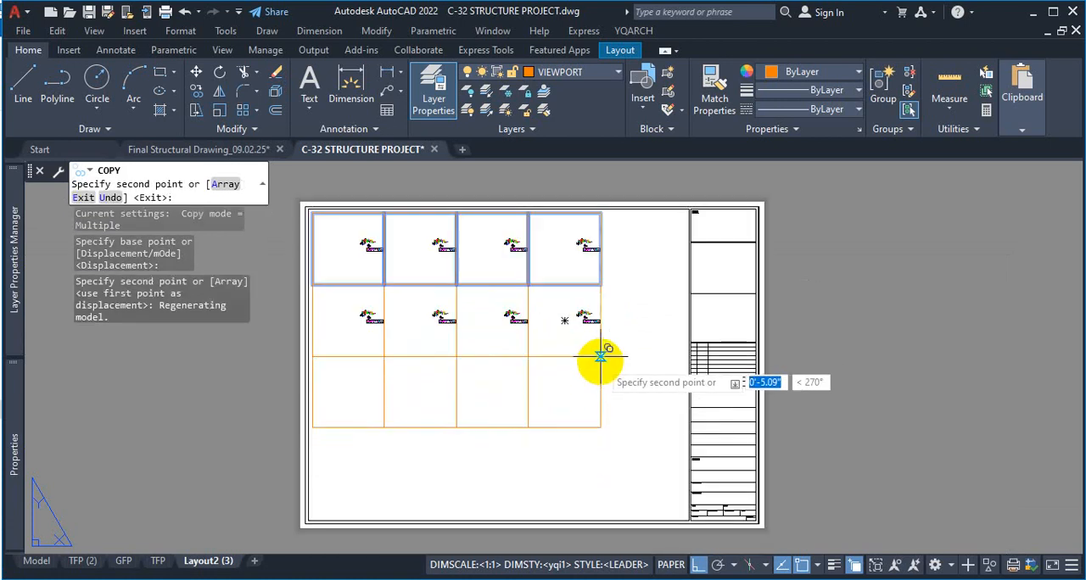
click(599, 358)
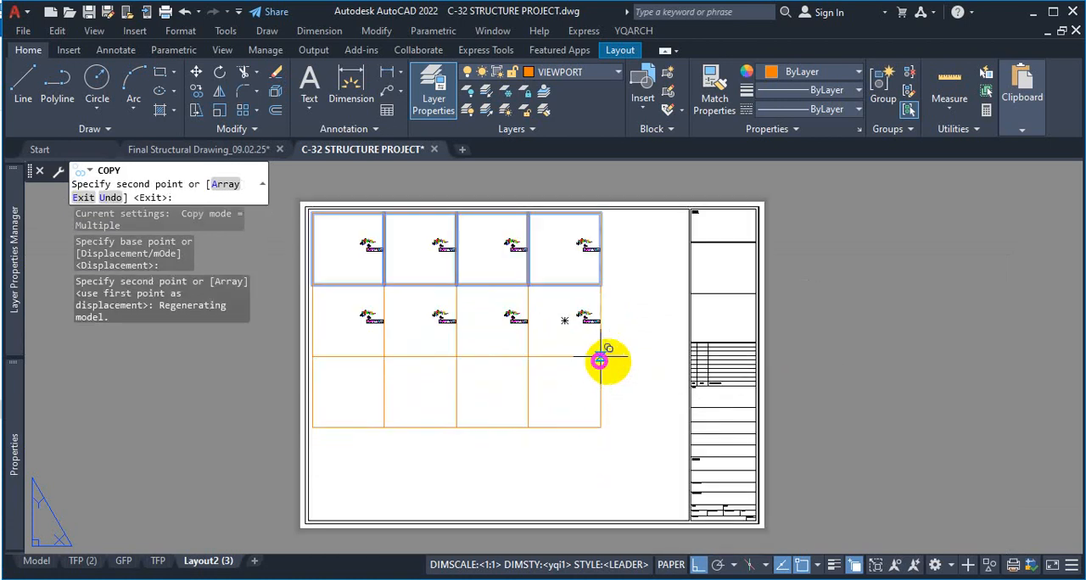
click(601, 427)
key(Escape)
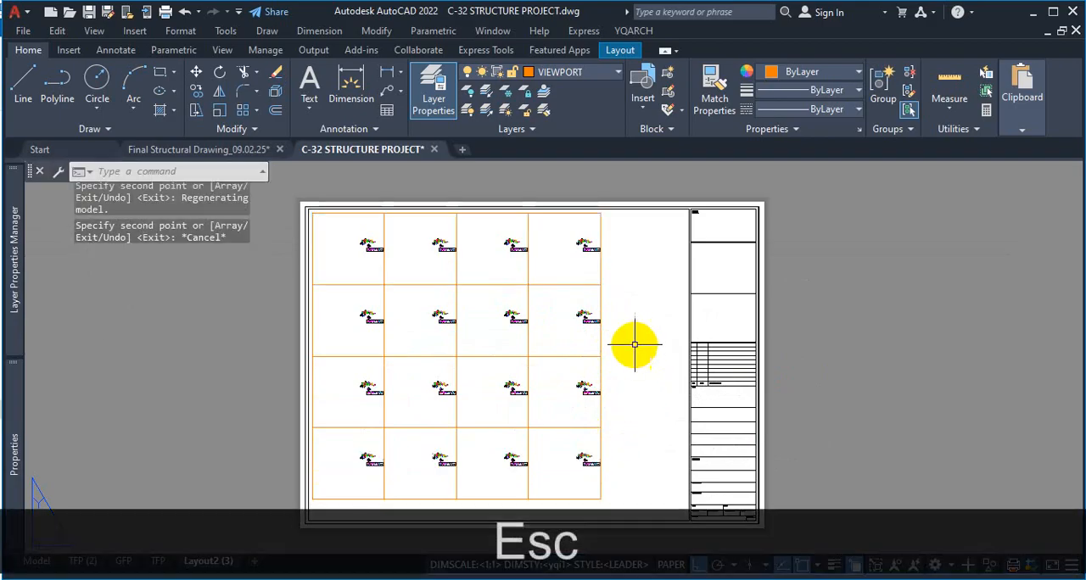
Activate the first and fourth viewports of the top row in turn, change the drawing view inside each, and return to paper space
scroll(654, 322, down, 2)
scroll(556, 322, up, 4)
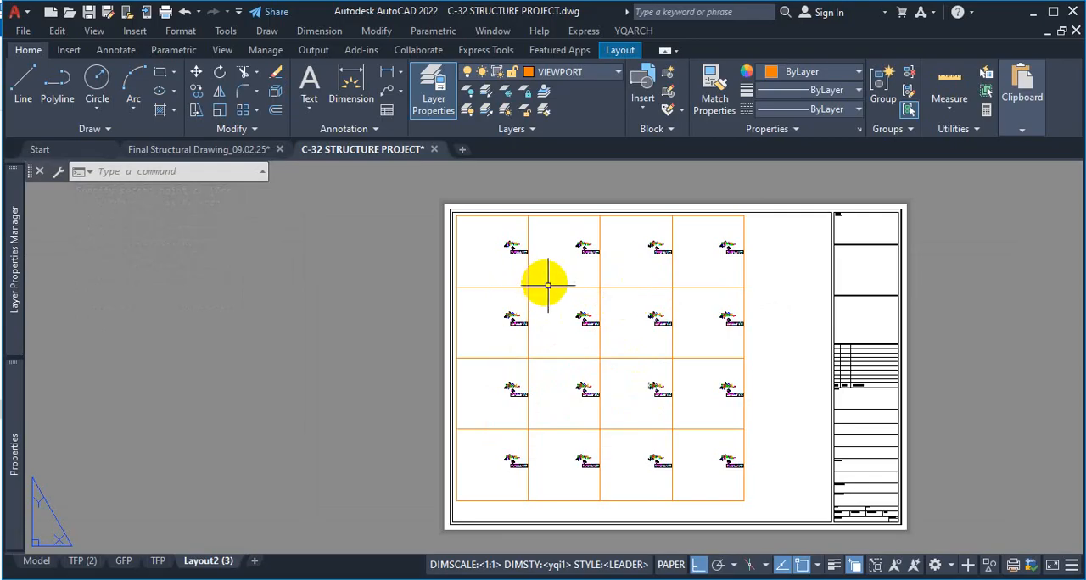
scroll(750, 282, down, 2)
scroll(591, 280, up, 3)
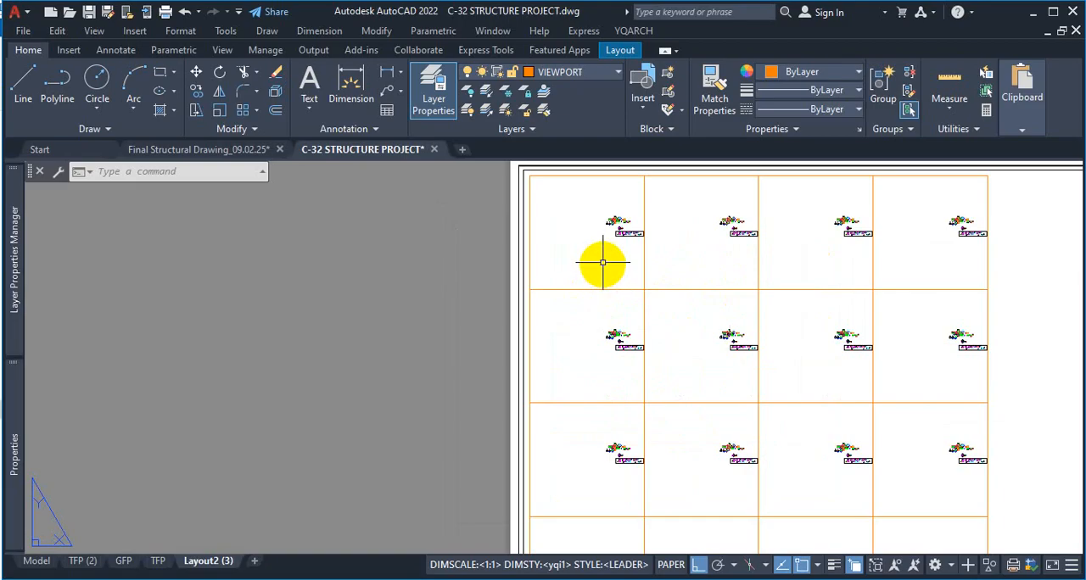
double_click(601, 260)
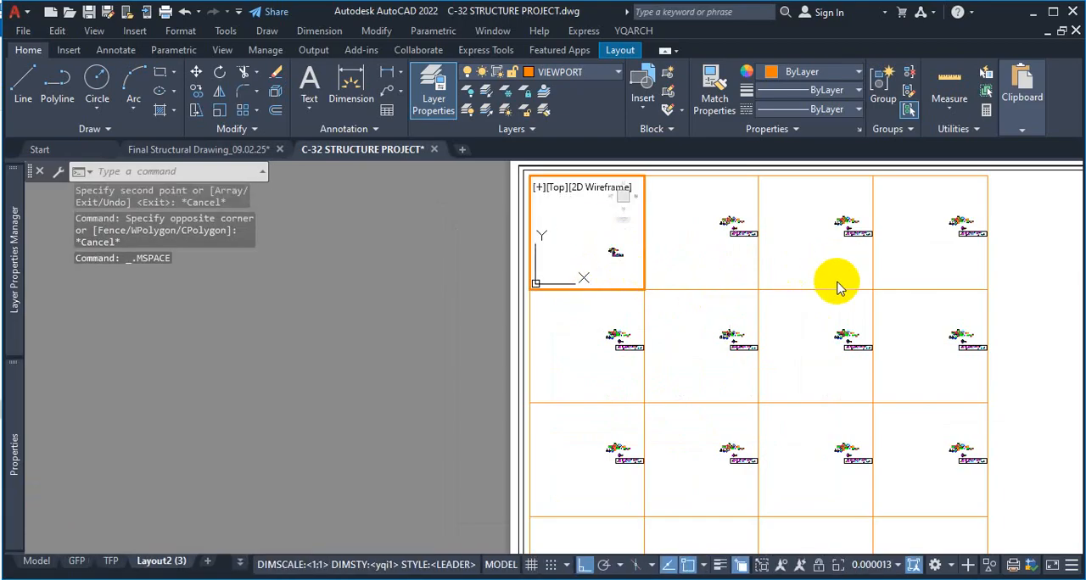
click(928, 270)
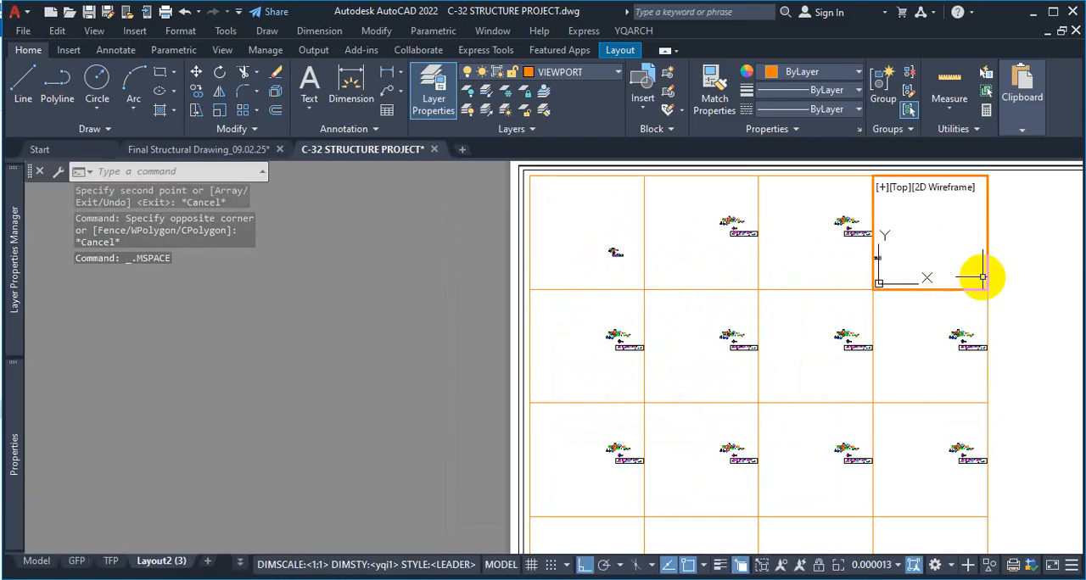
double_click(1028, 280)
scroll(559, 334, down, 4)
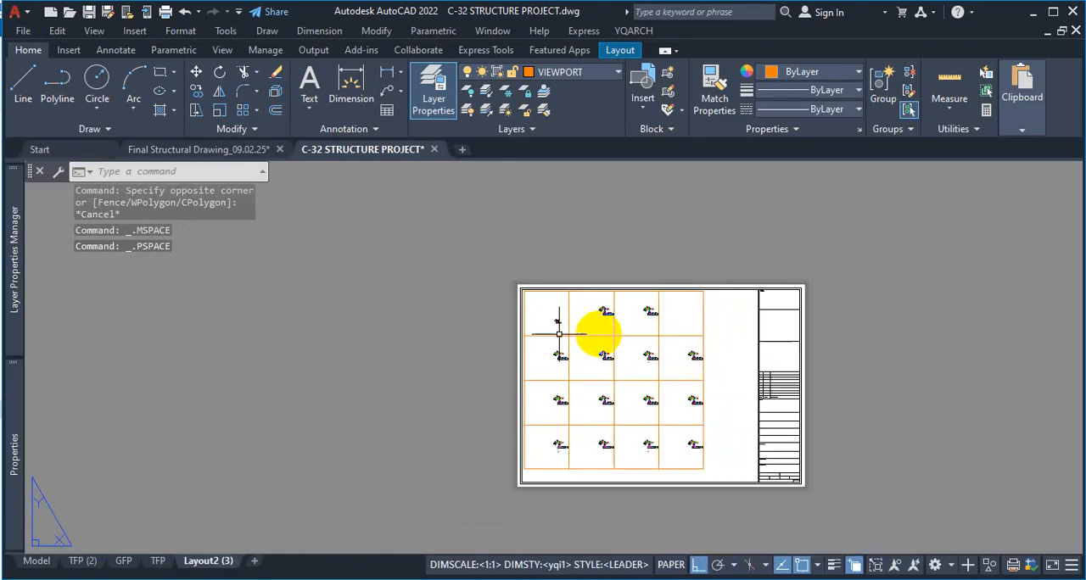
scroll(737, 318, up, 8)
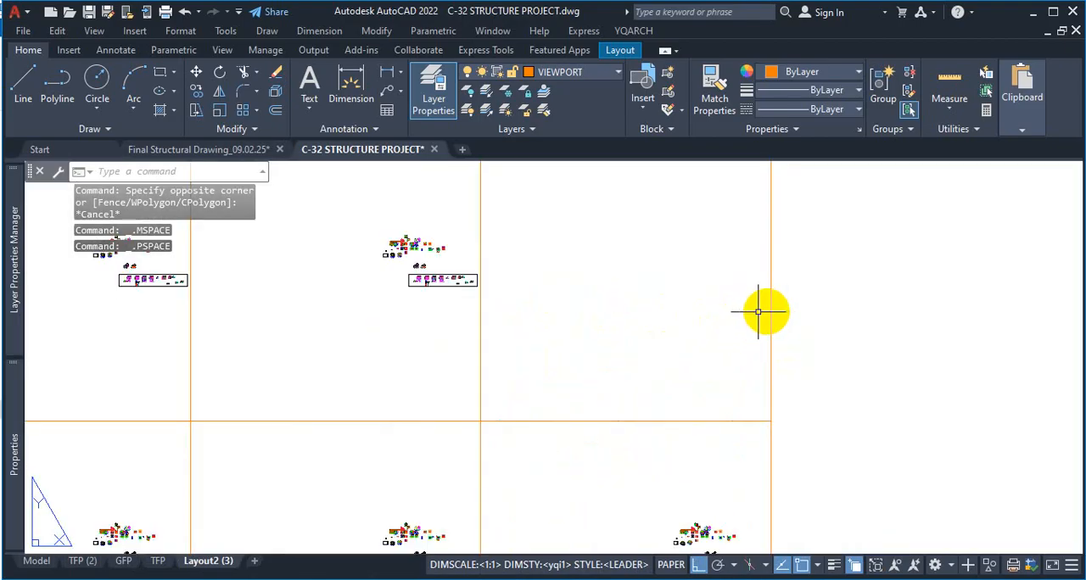
double_click(759, 311)
double_click(844, 324)
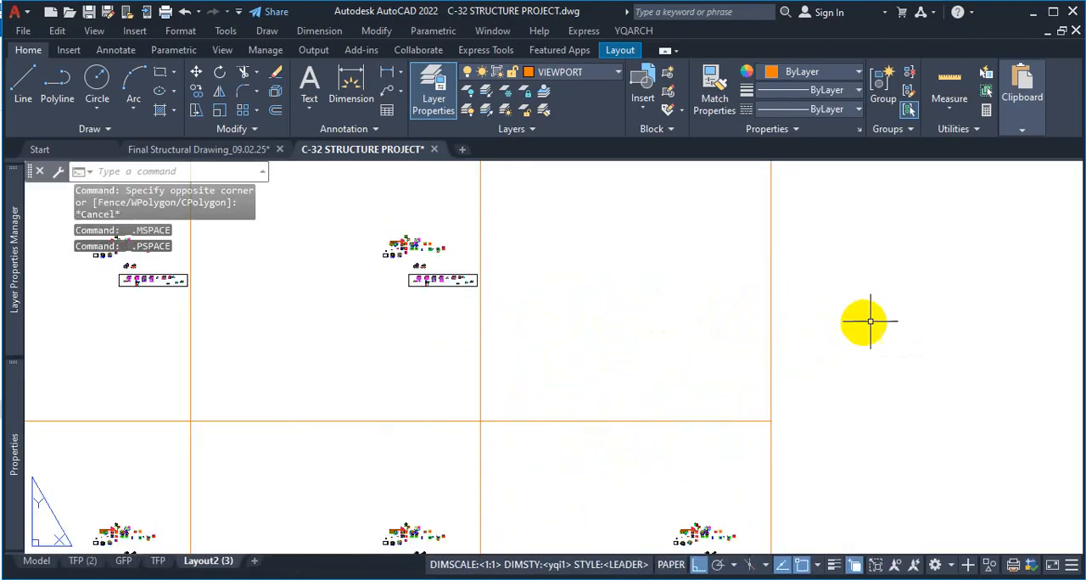
Stretch the fourth viewport of the top row horizontally from its lower-right corner toward the title block
click(768, 324)
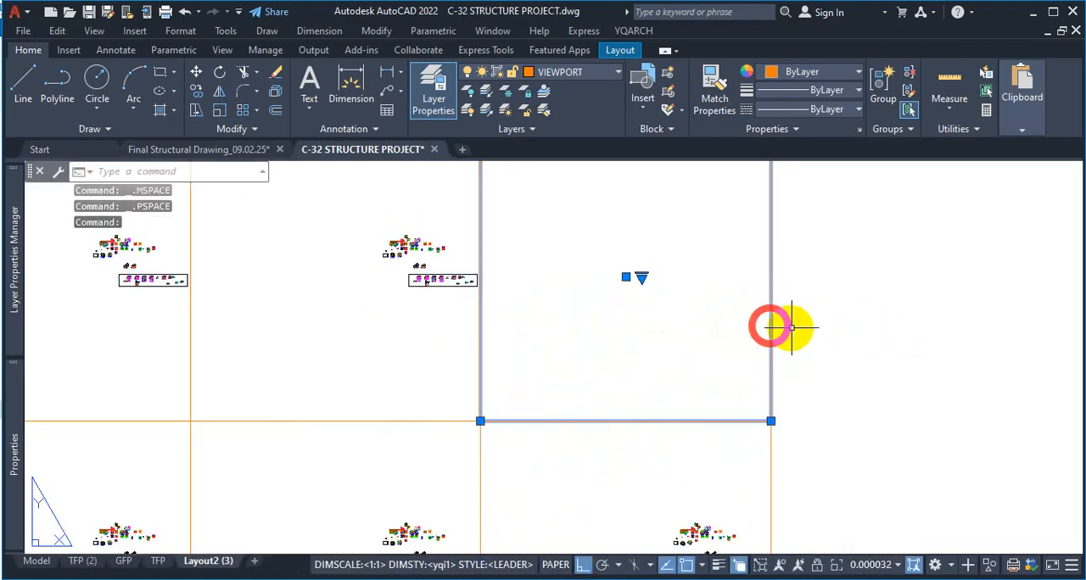
click(770, 420)
scroll(775, 407, down, 6)
scroll(797, 403, up, 4)
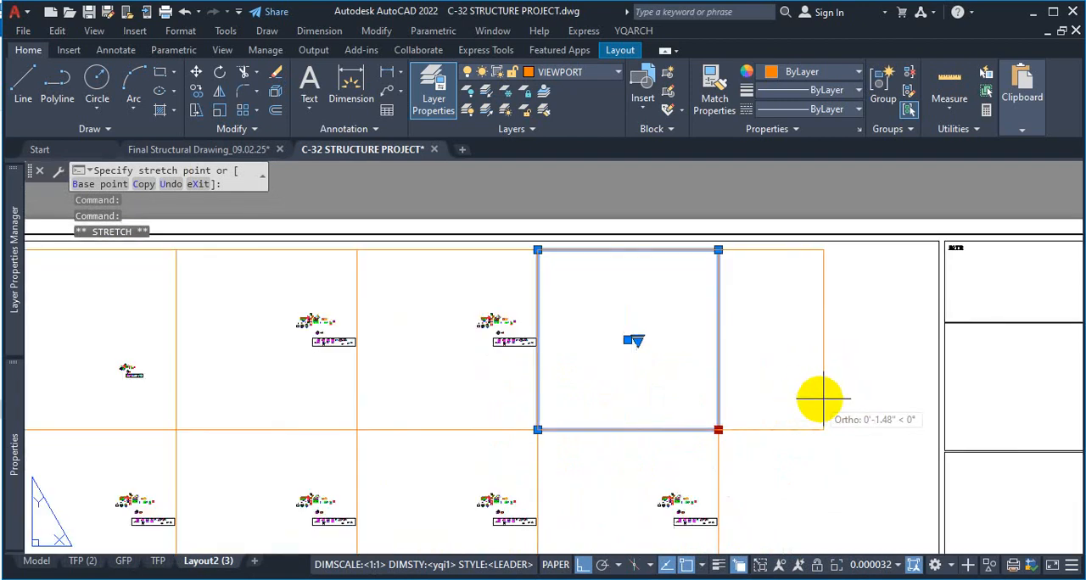
click(839, 392)
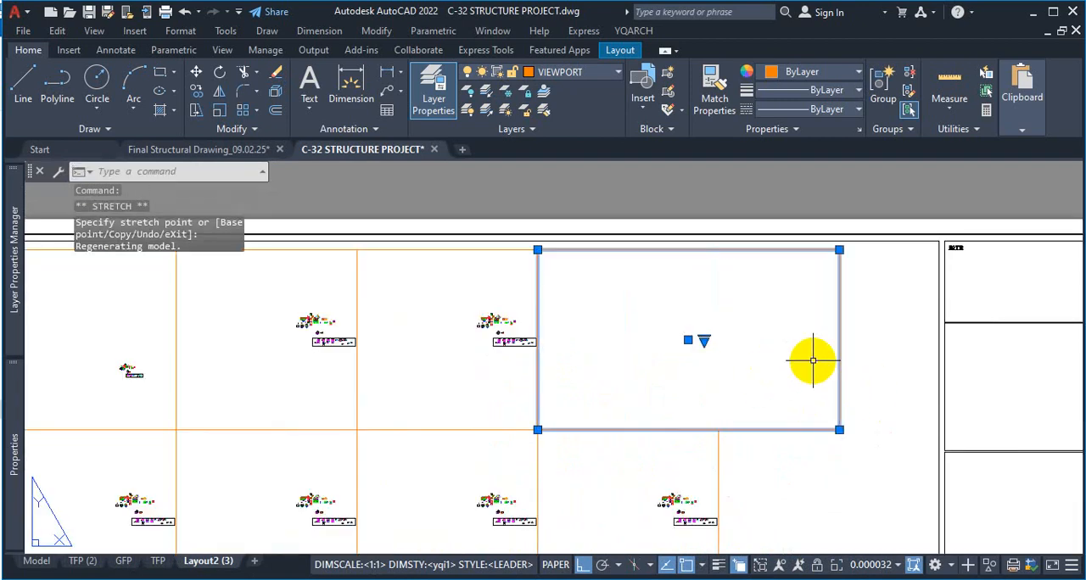
Activate the widened viewport and frame the footing layout plan inside it
double_click(756, 364)
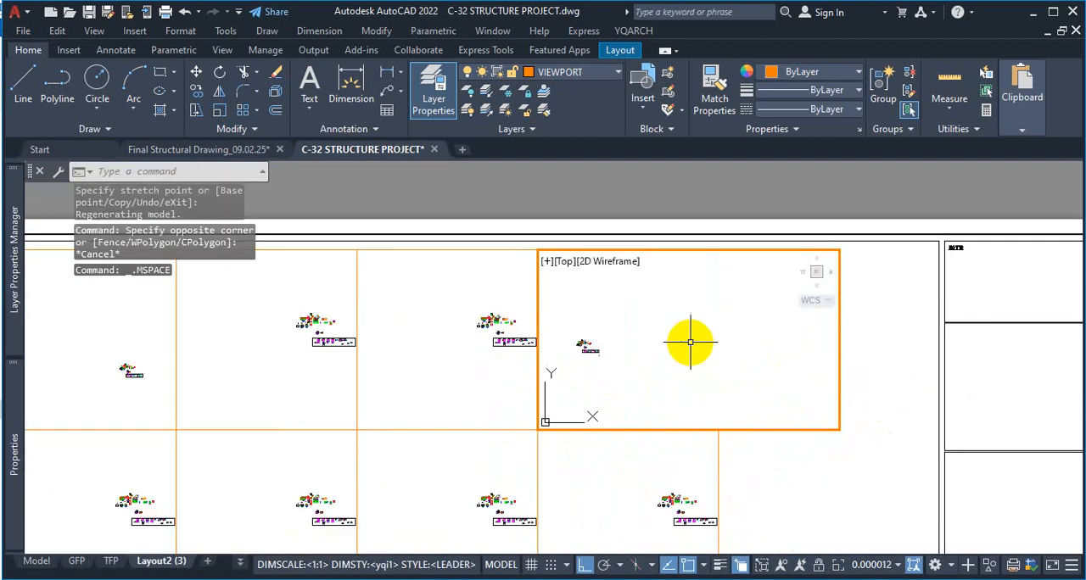
scroll(690, 342, up, 10)
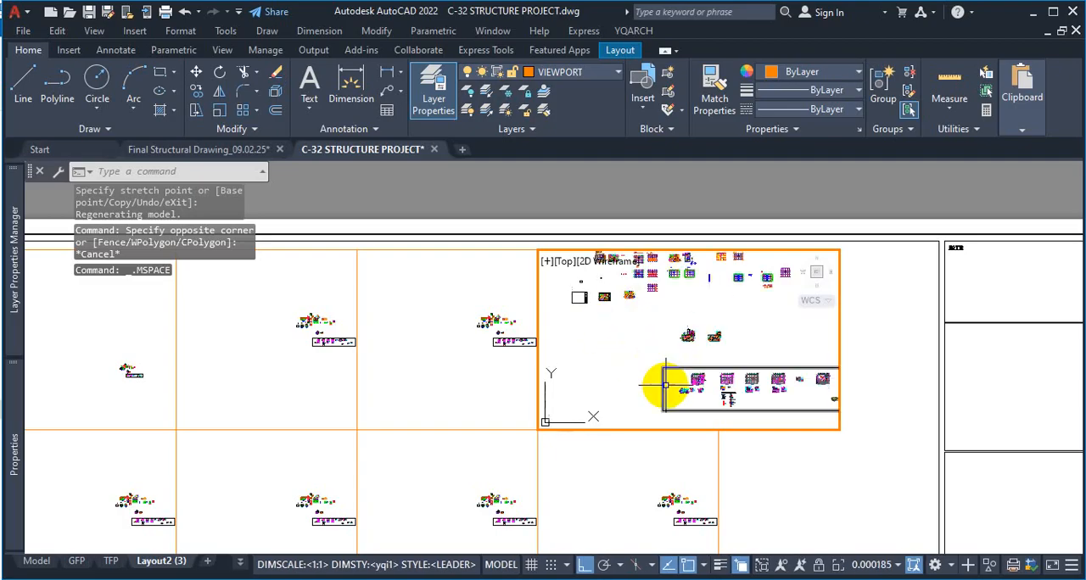
scroll(665, 385, up, 8)
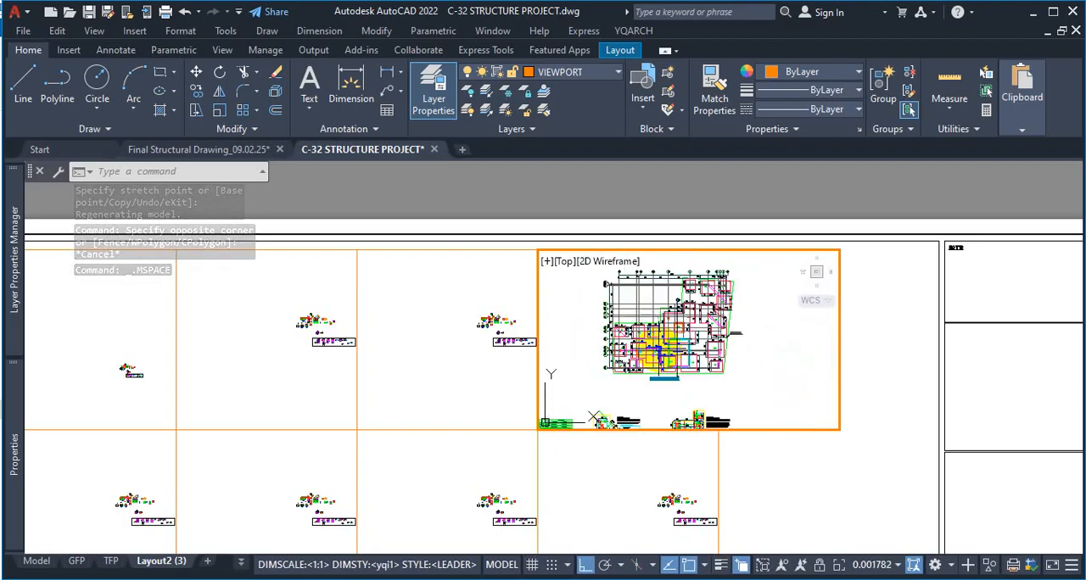
scroll(726, 266, up, 3)
scroll(723, 267, down, 3)
scroll(687, 283, up, 2)
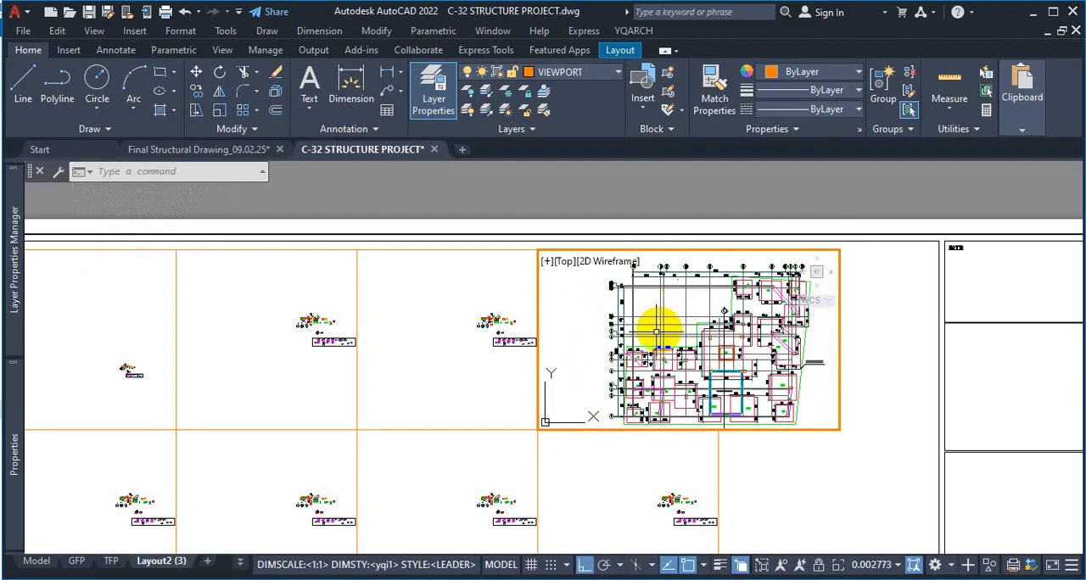
Try the scales 1:100 and 1" = 1'-0" on the active viewport
click(897, 565)
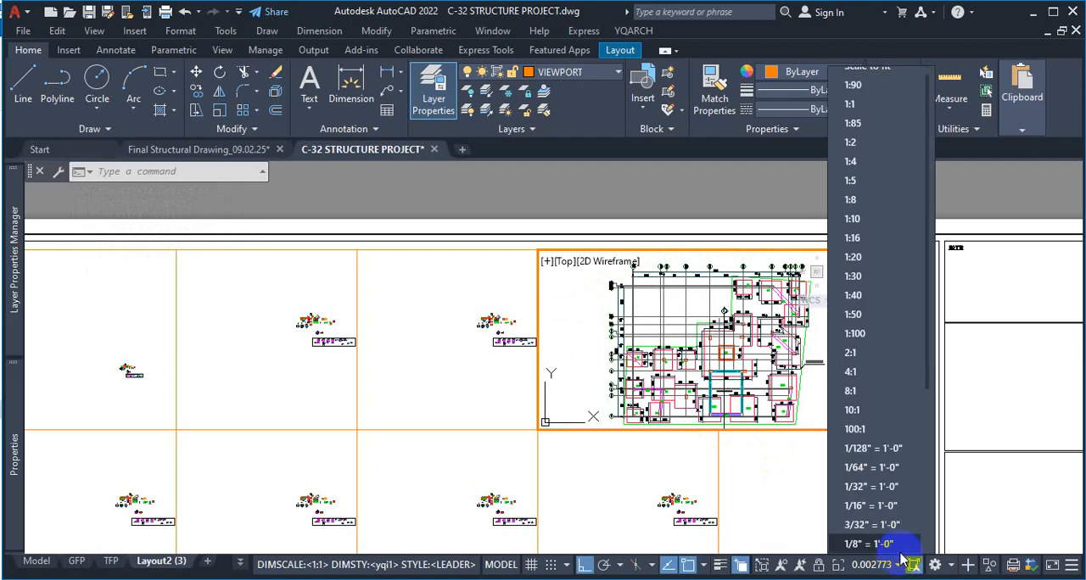
click(879, 334)
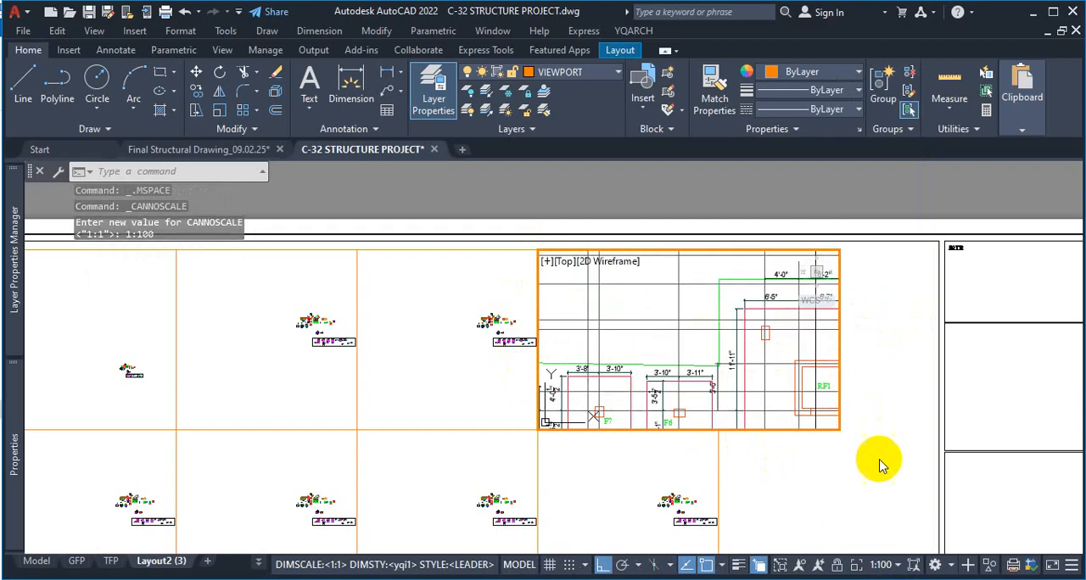
click(896, 566)
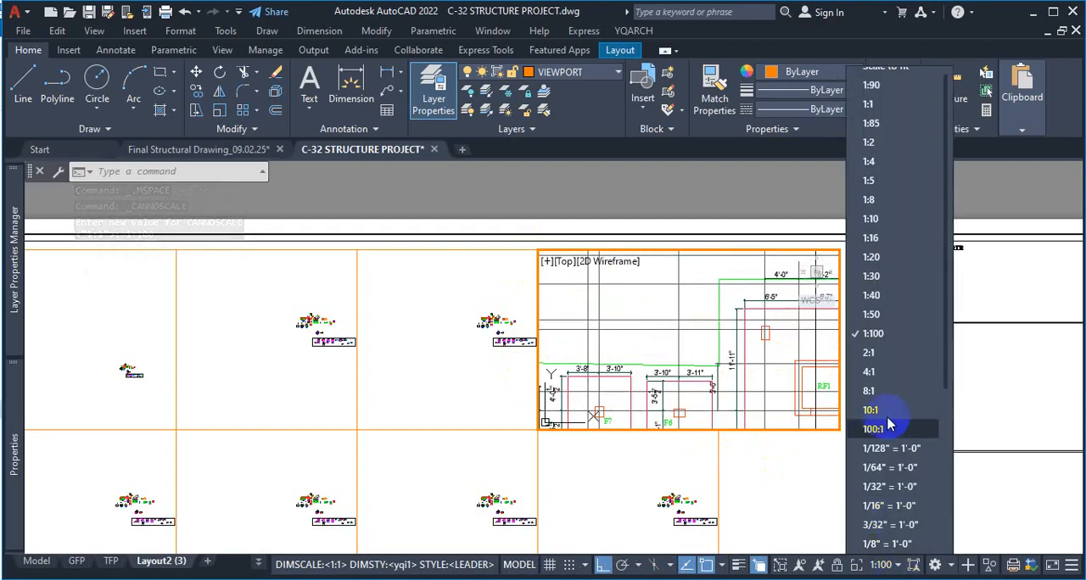
scroll(895, 412, down, 5)
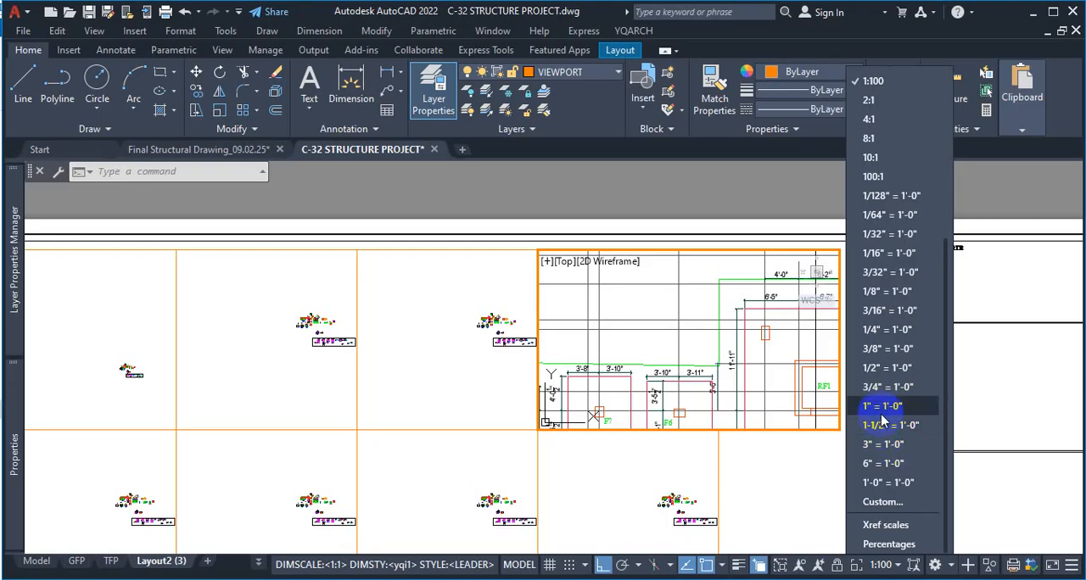
click(884, 406)
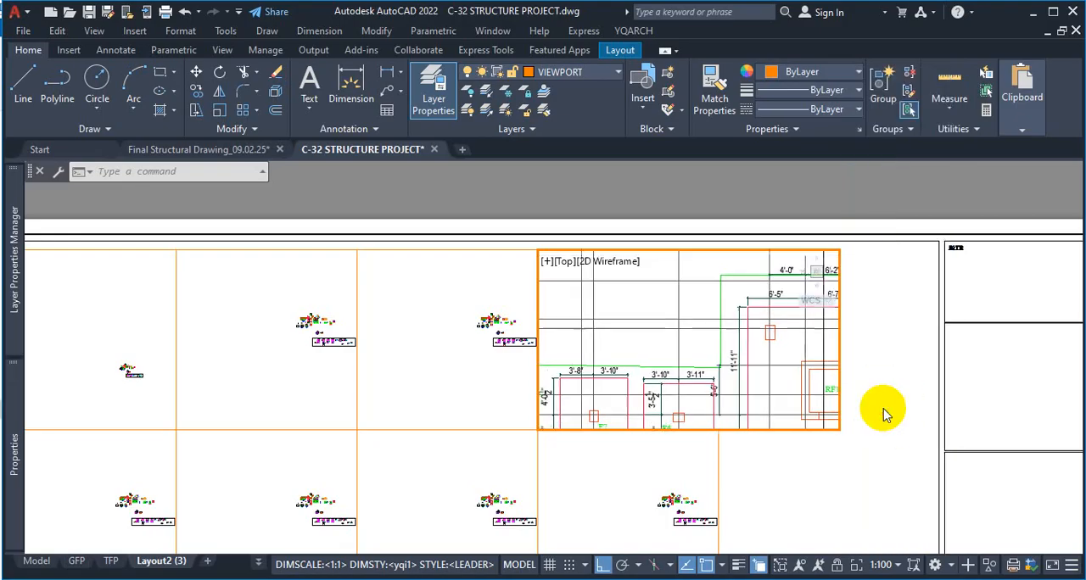
Set the active viewport's scale to 1/2" = 1'-0"
click(894, 566)
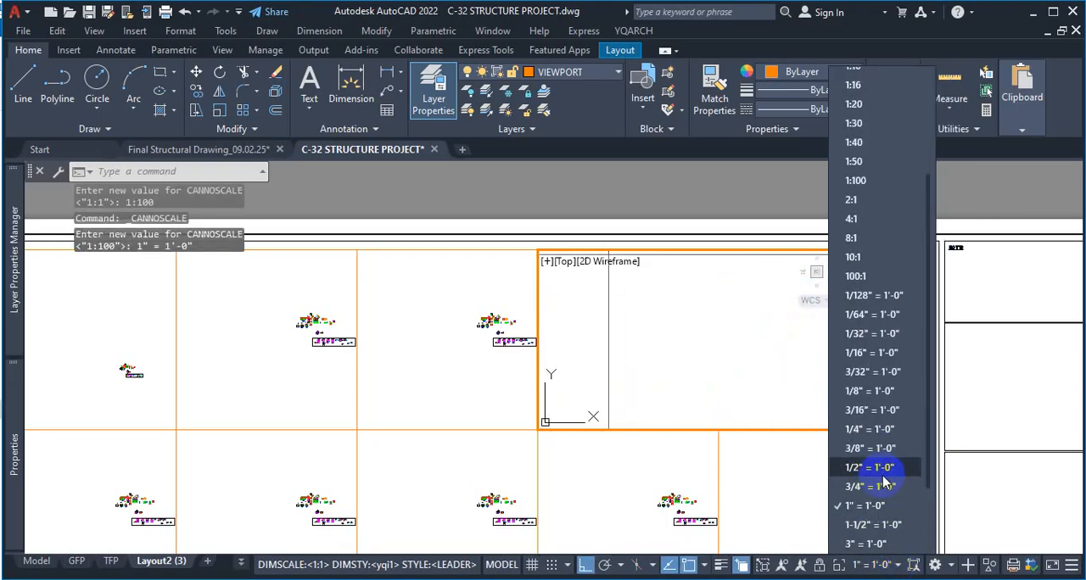
scroll(885, 482, down, 1)
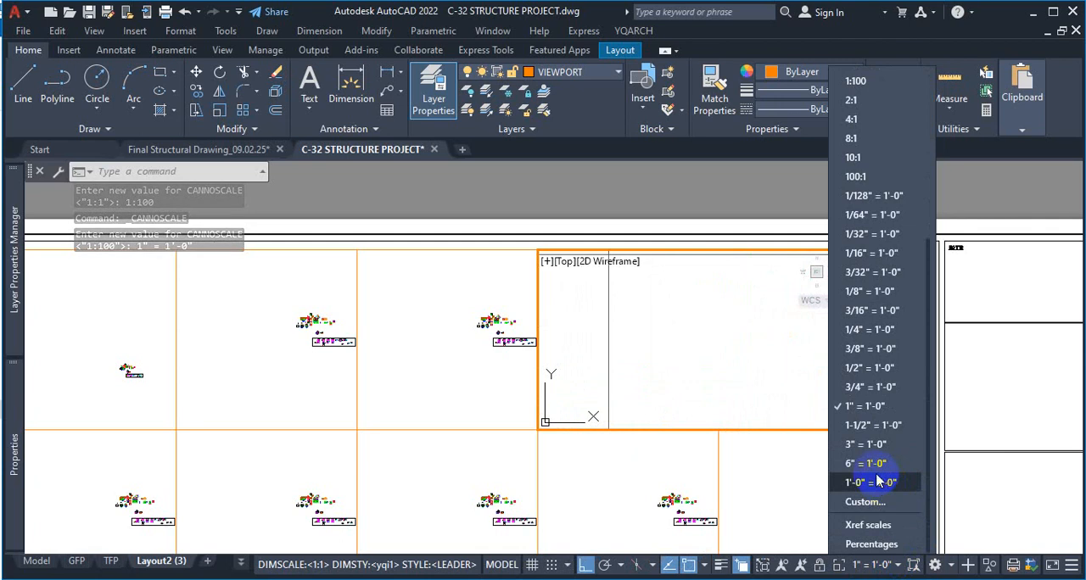
click(862, 370)
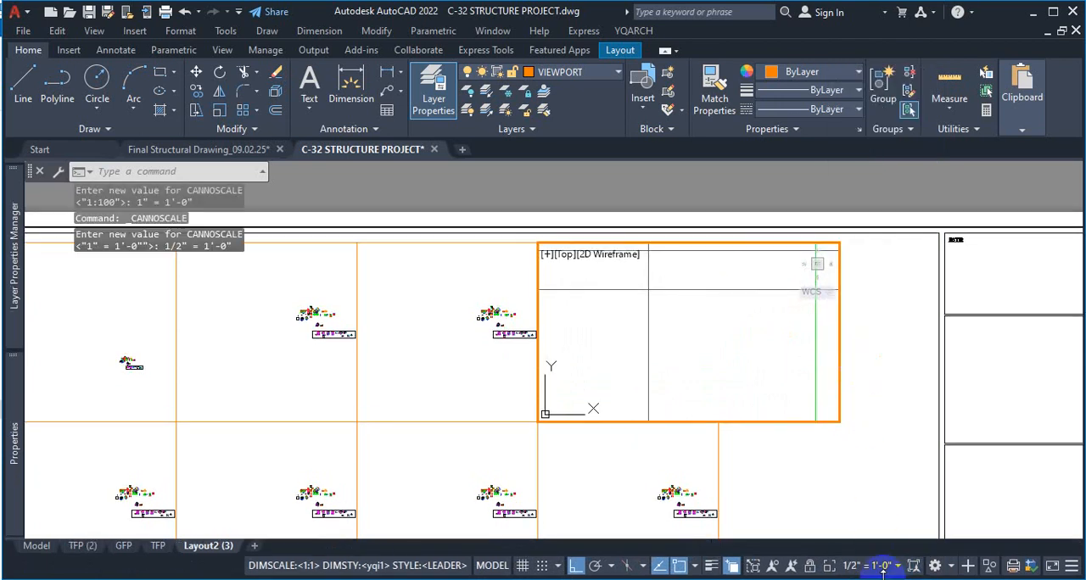
Try the scales 1/128" = 1'-0" and 1/64" = 1'-0" on the active viewport
click(895, 573)
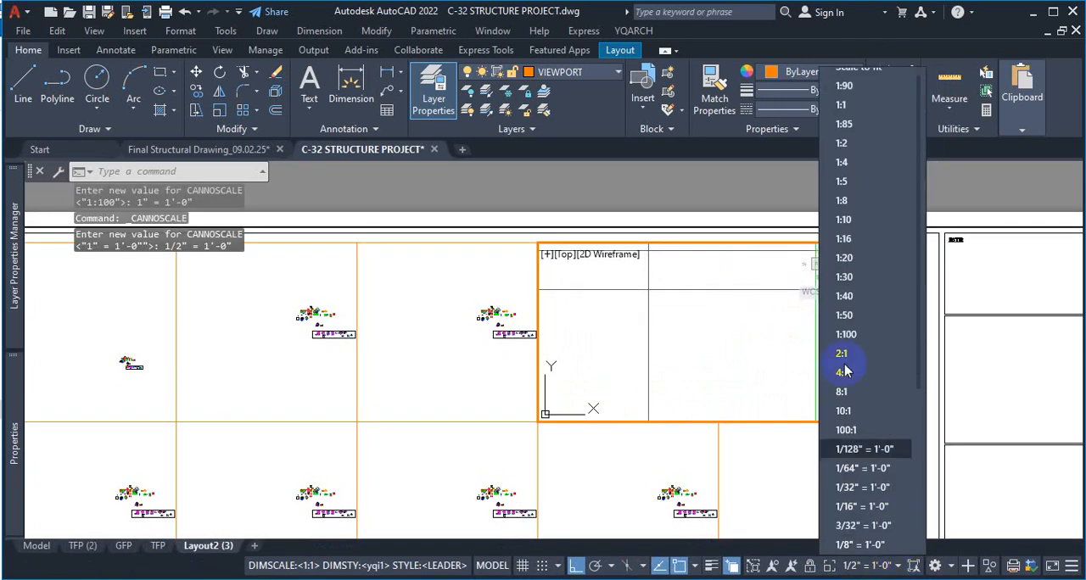
click(857, 456)
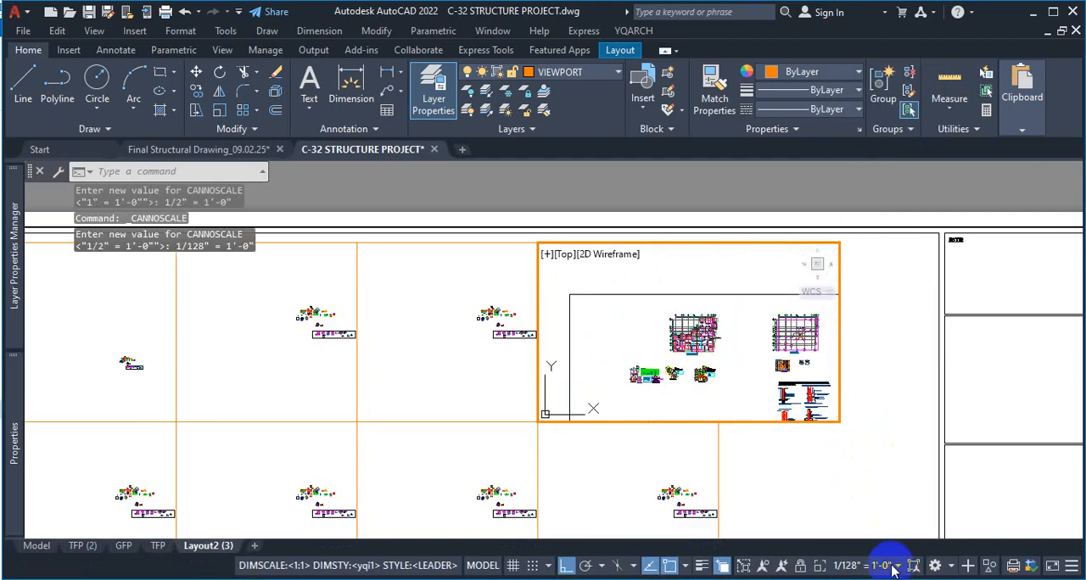
click(895, 567)
click(886, 460)
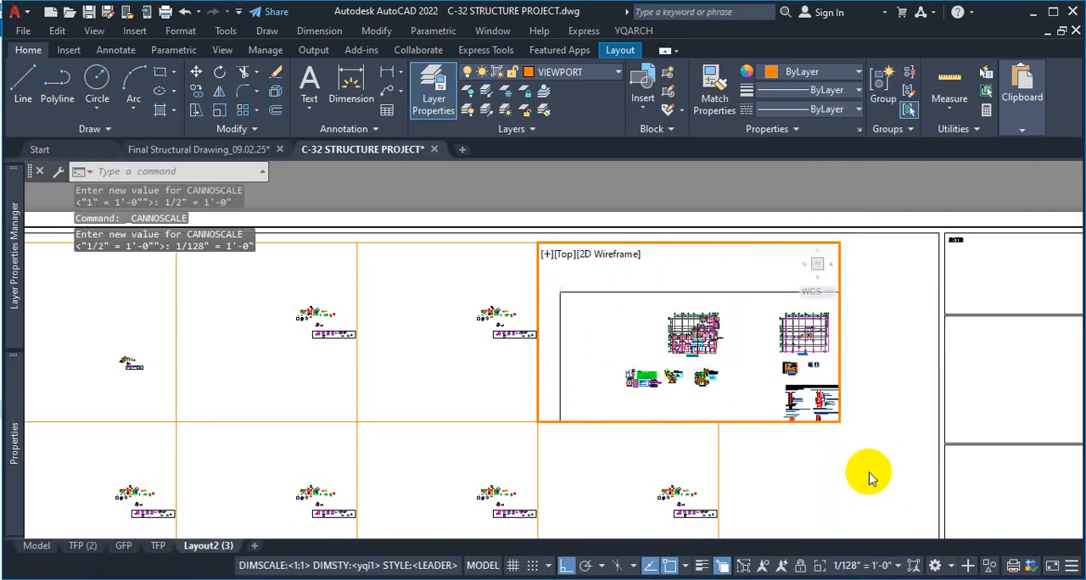
Set the active viewport's scale to 1/32" = 1'-0" and shift the foundation layout so its title fits inside the frame
click(896, 566)
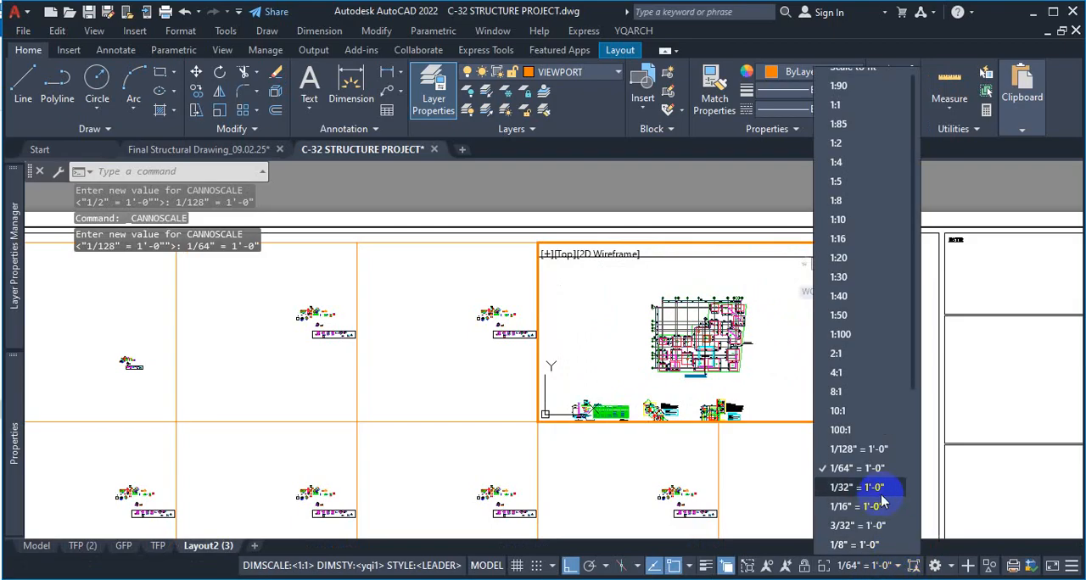
click(873, 489)
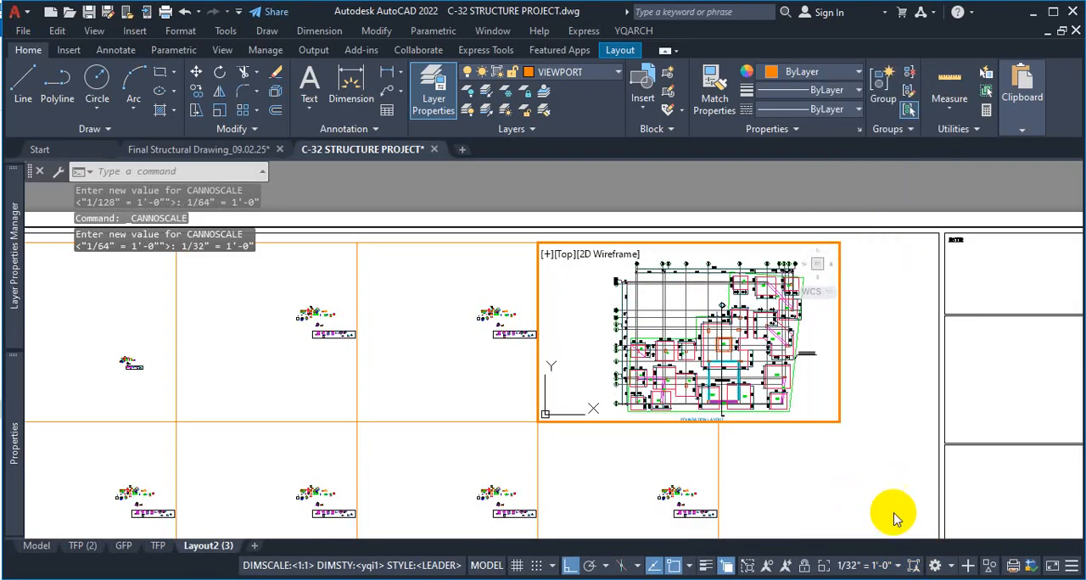
click(819, 385)
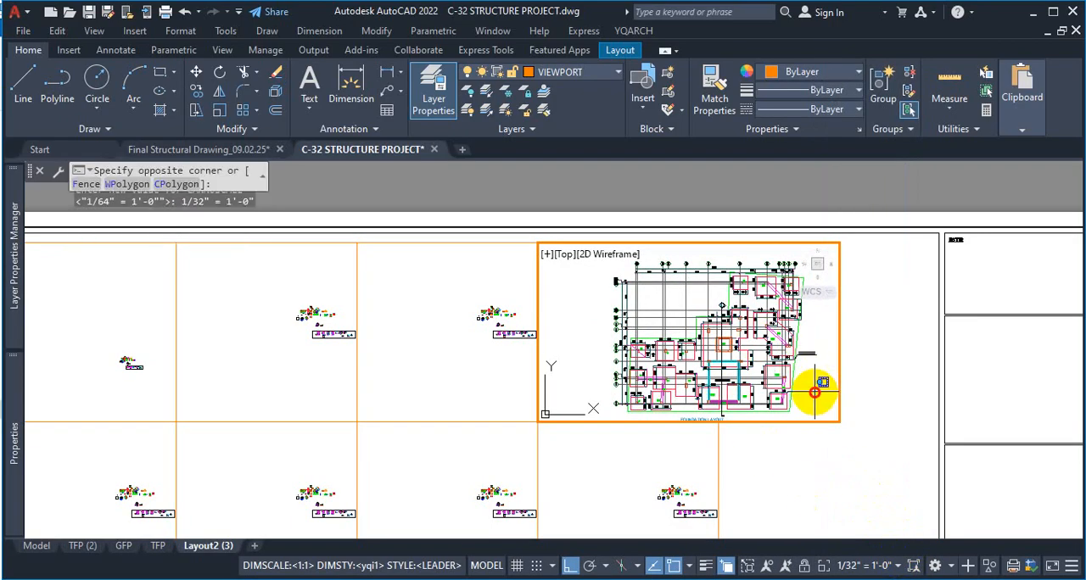
middle_drag(819, 386, 807, 383)
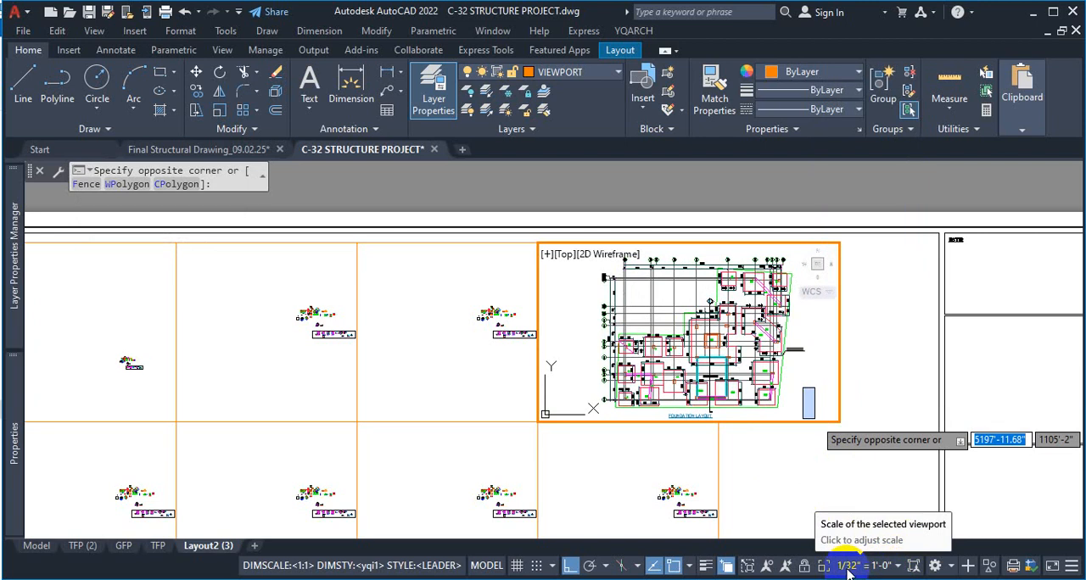
Bring up the available scales for the active viewport showing the foundation layout
click(899, 569)
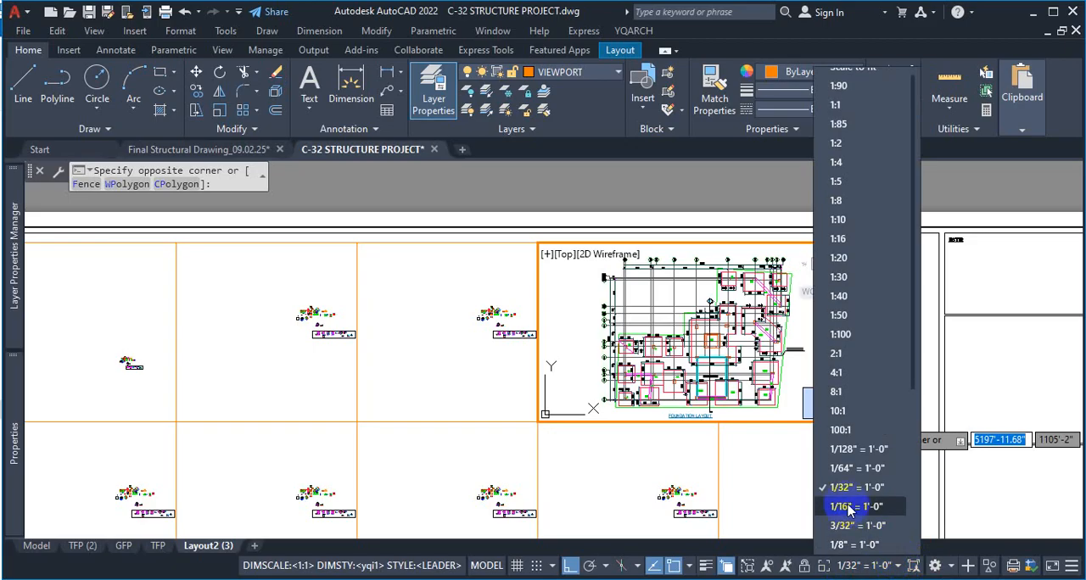
key(ctrl+1)
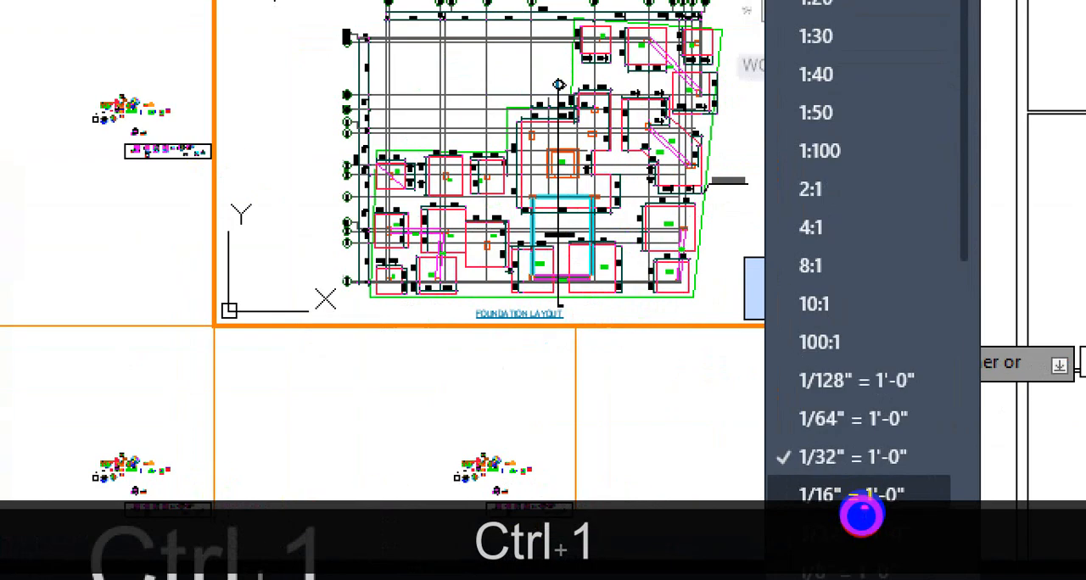
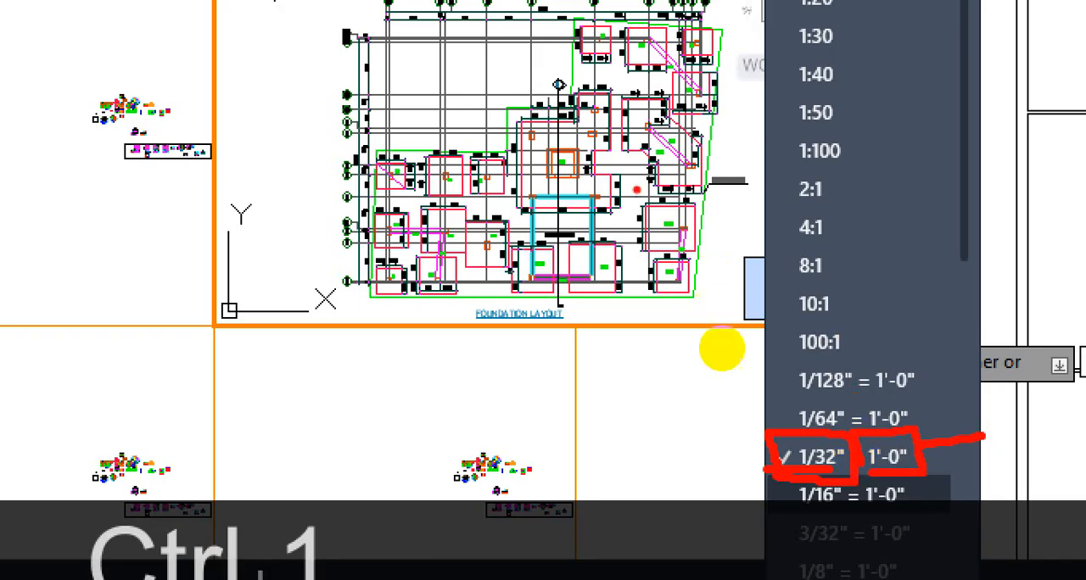
Leave the foundation layout viewport for paper space, and activate the same viewport again
key(Escape)
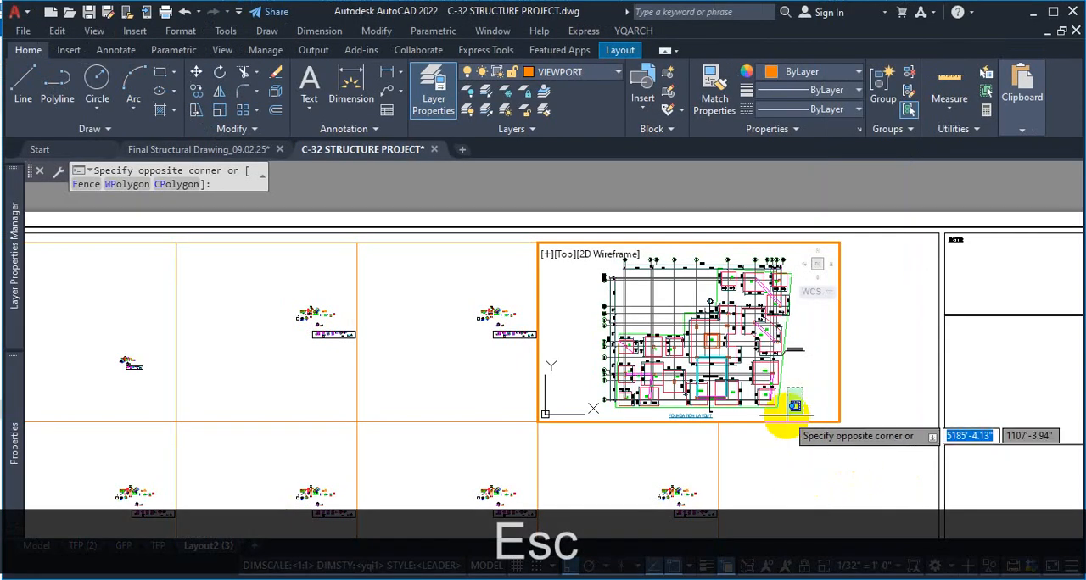
double_click(904, 432)
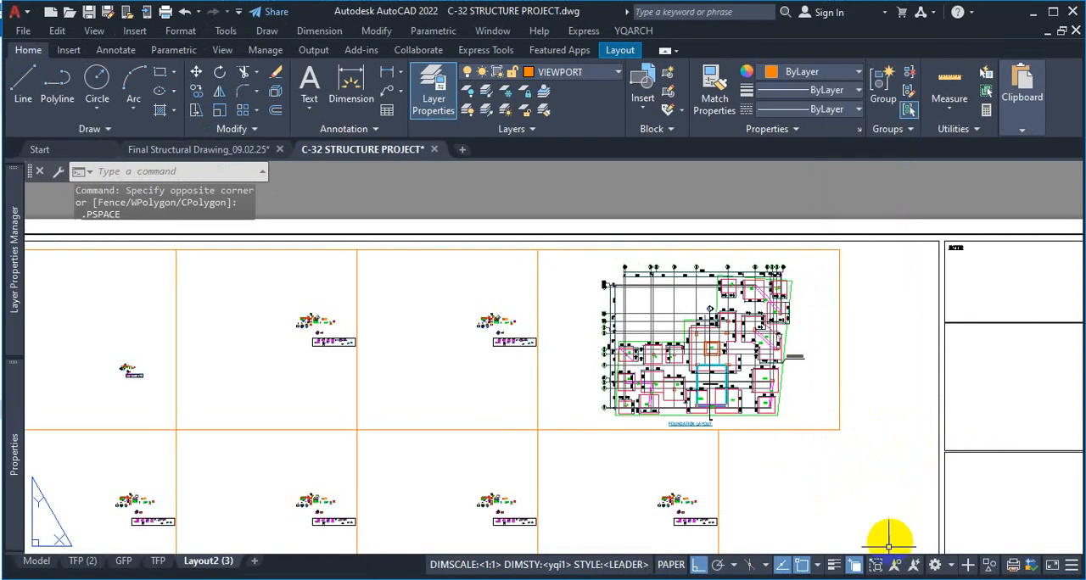
click(950, 566)
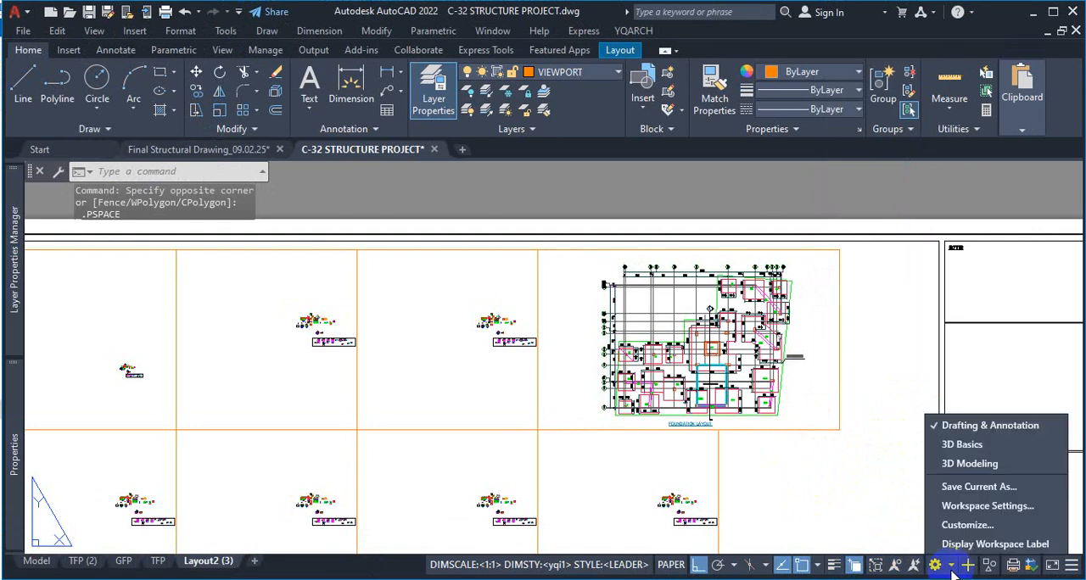
click(788, 422)
double_click(800, 406)
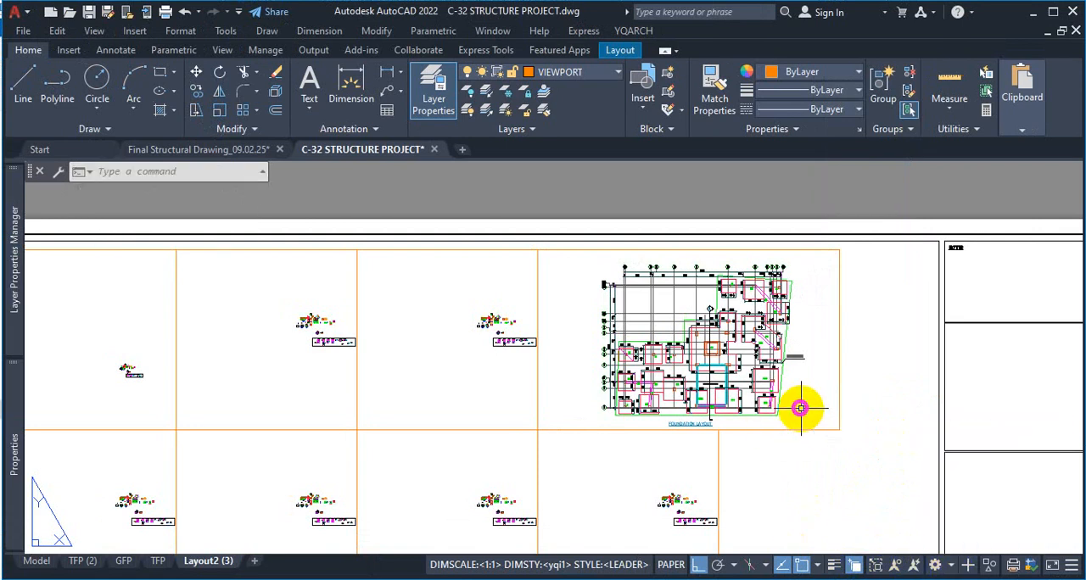
Try the foundation layout viewport at scales of 1'-0" = 1'-0" and 1/128" = 1'-0"
click(898, 567)
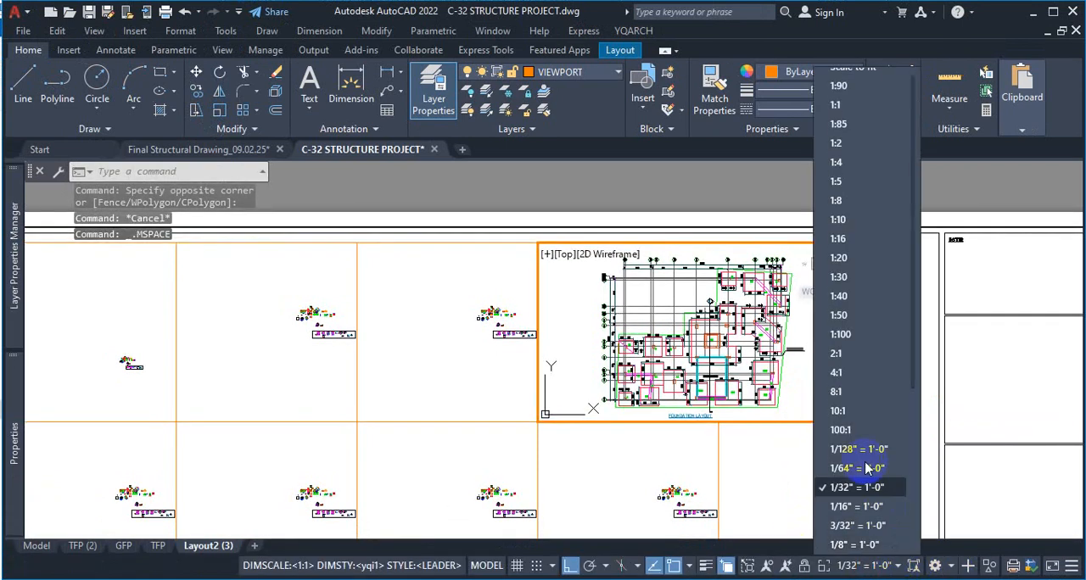
scroll(878, 491, down, 4)
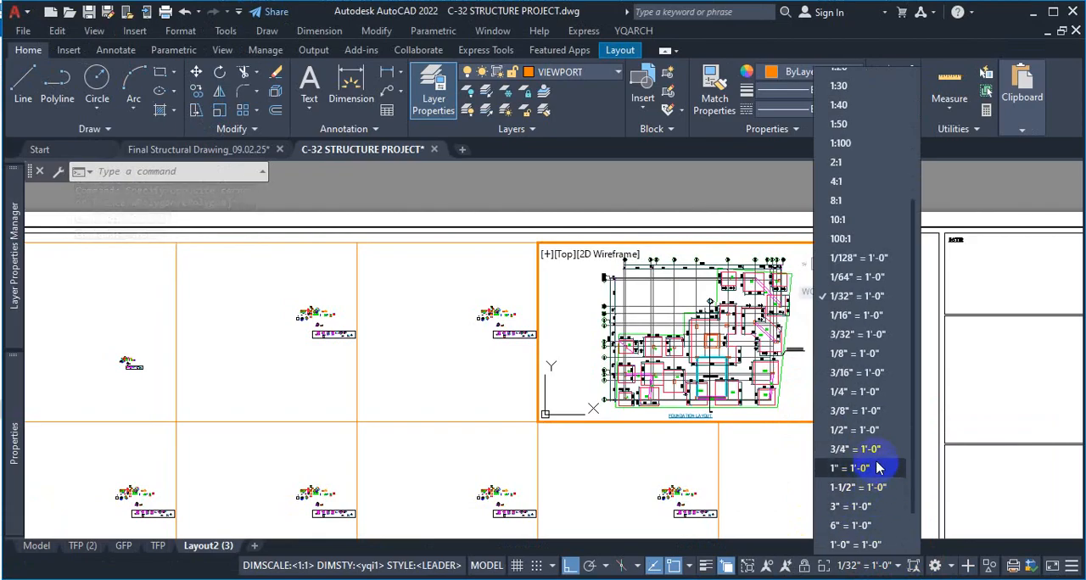
scroll(873, 433, down, 3)
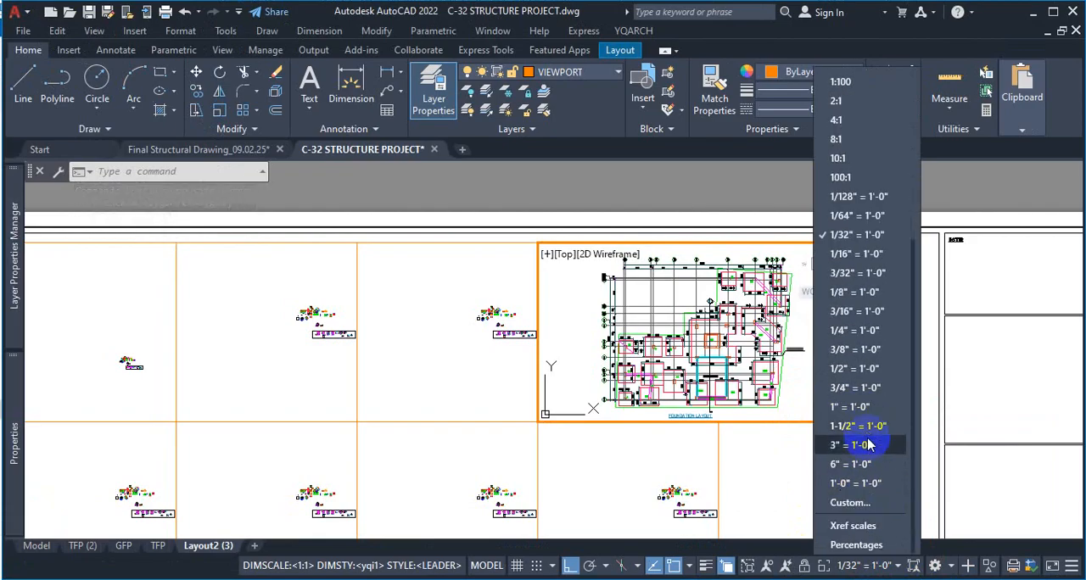
click(857, 483)
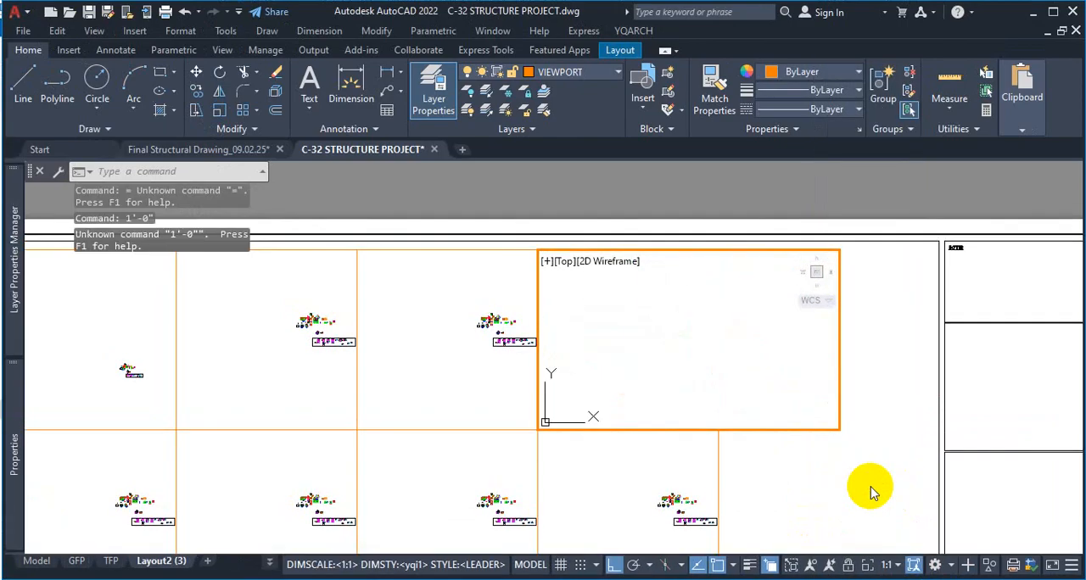
click(897, 565)
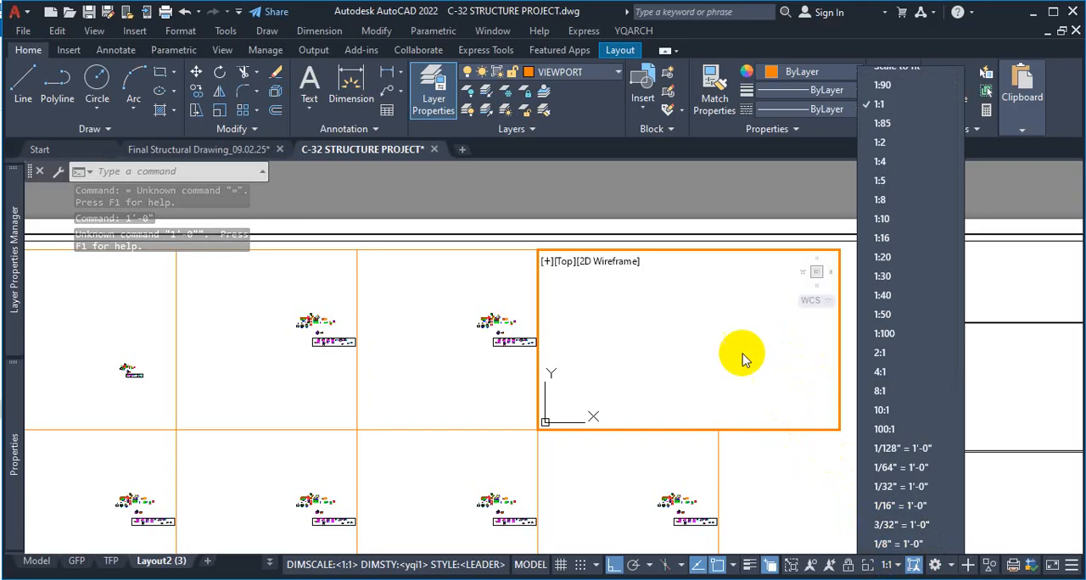
click(904, 453)
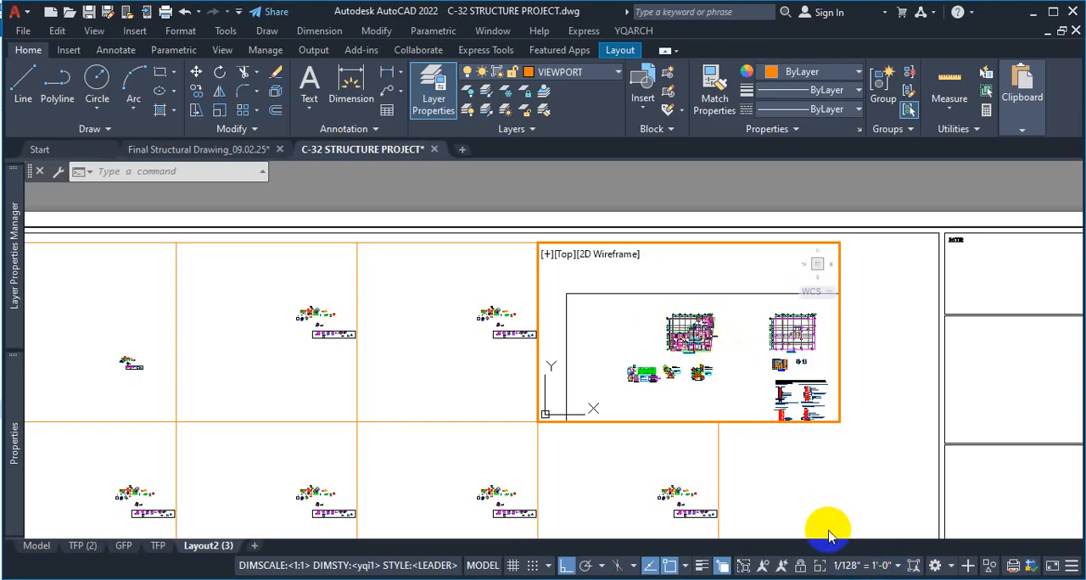
Set the foundation layout viewport's scale to 1:50
click(899, 566)
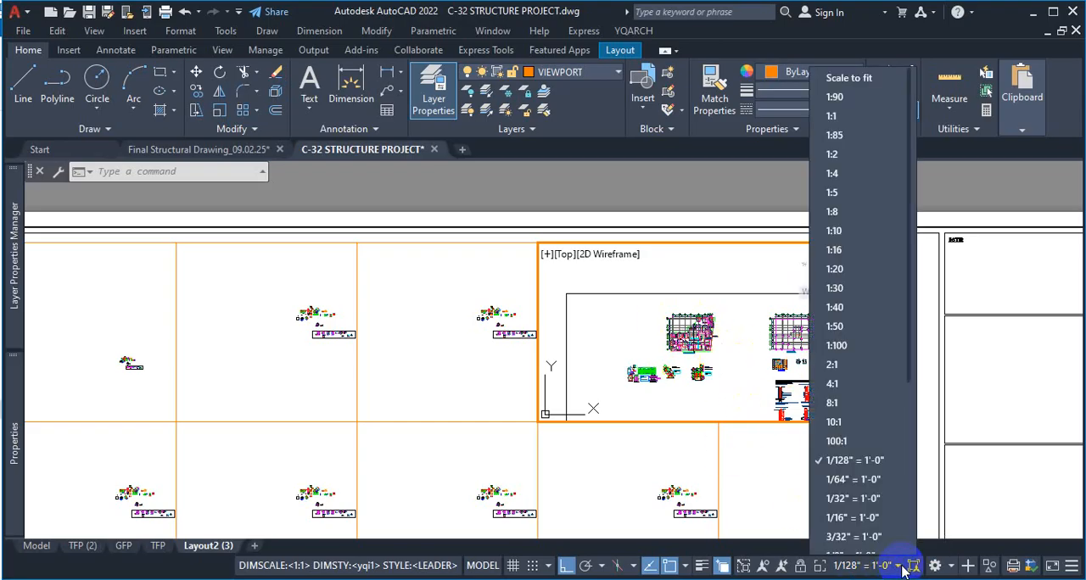
click(852, 319)
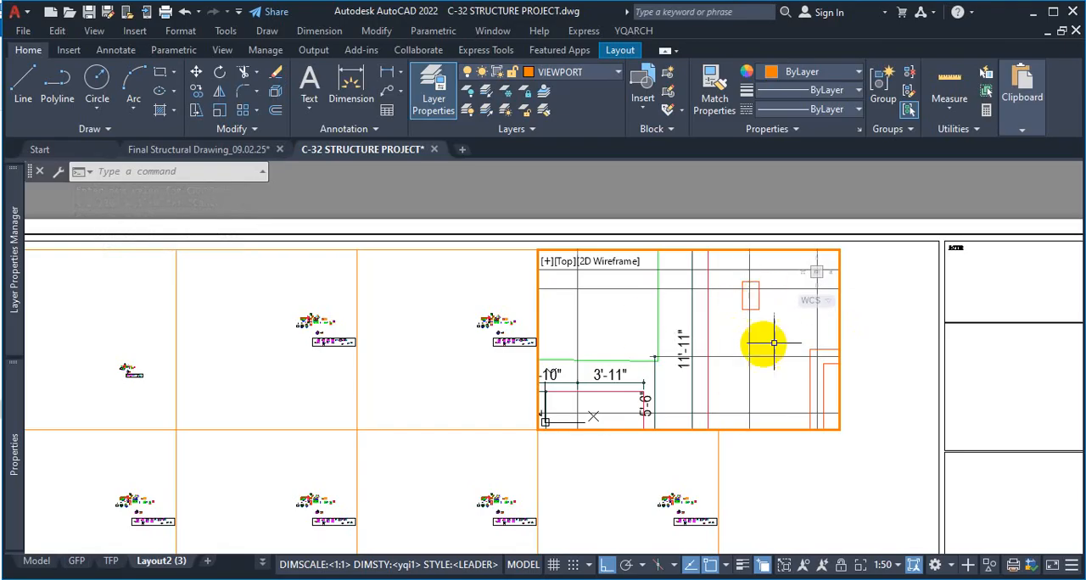
mouse_move(747, 347)
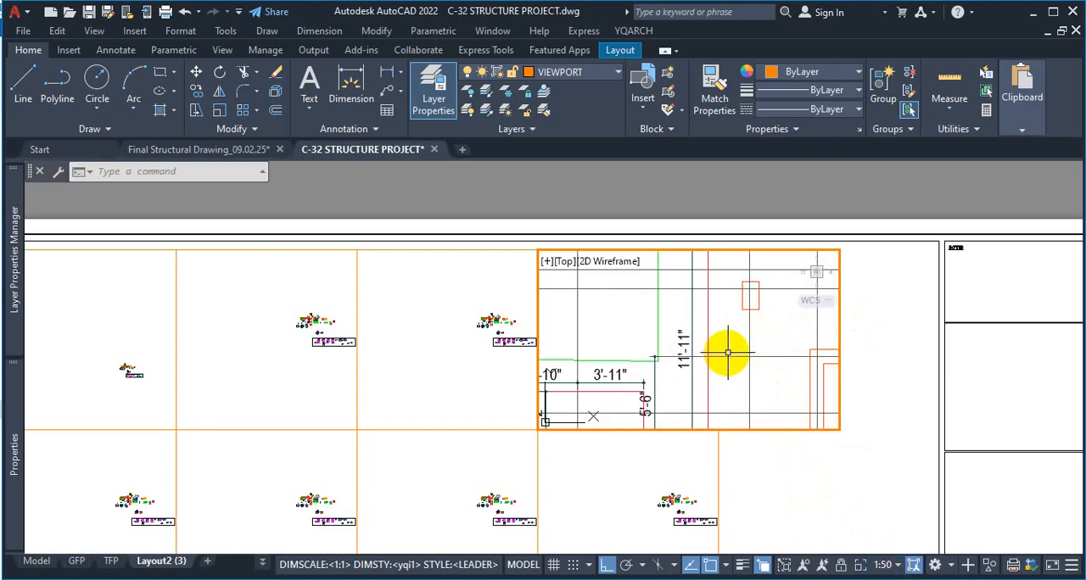
Look at the TFP layout, return to Layout2 (3), and activate the neighbouring viewports to compare their scales
click(469, 365)
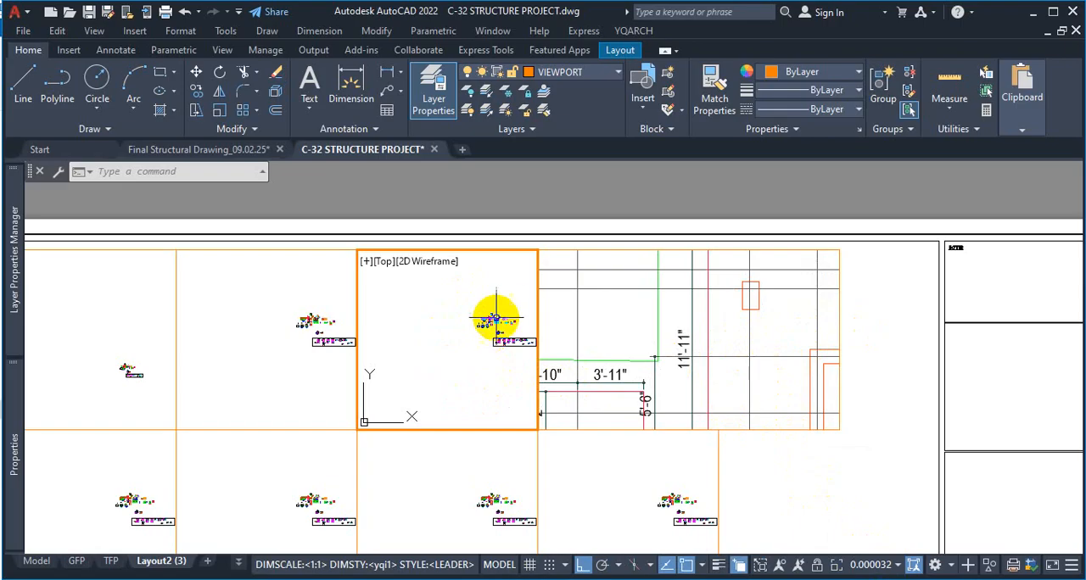
click(110, 563)
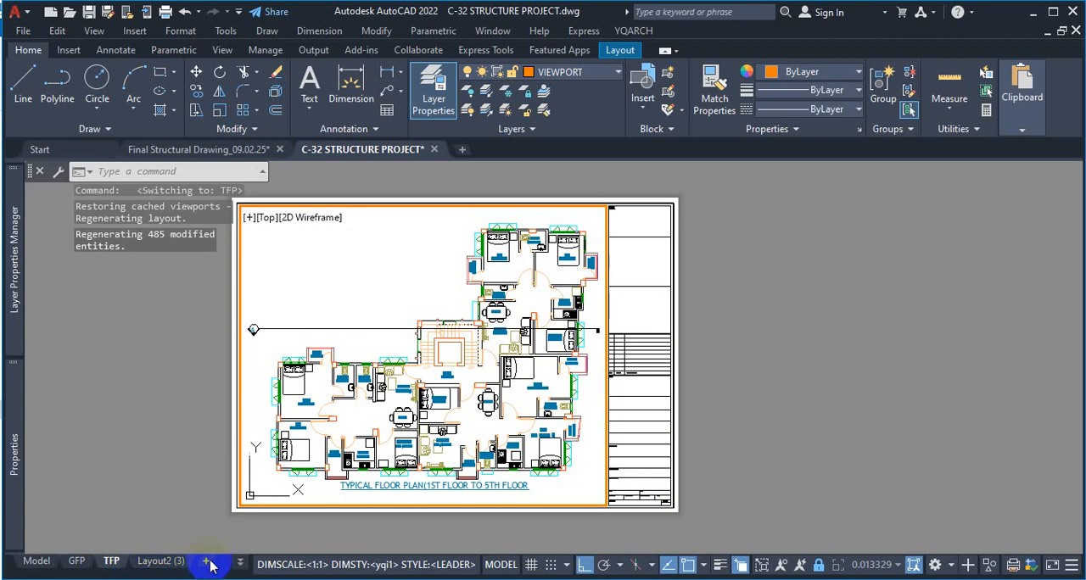
click(241, 567)
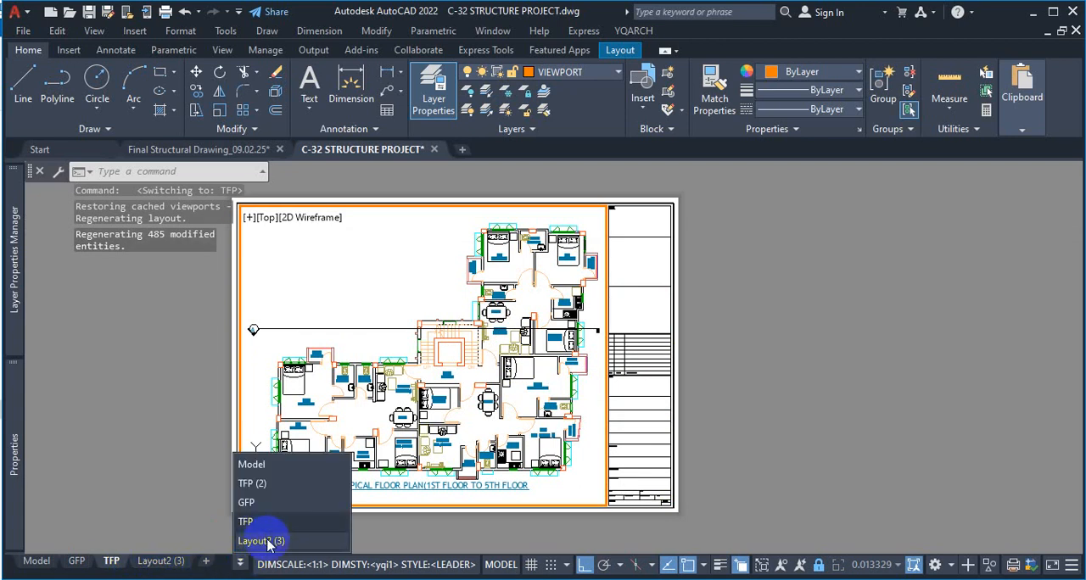
click(263, 541)
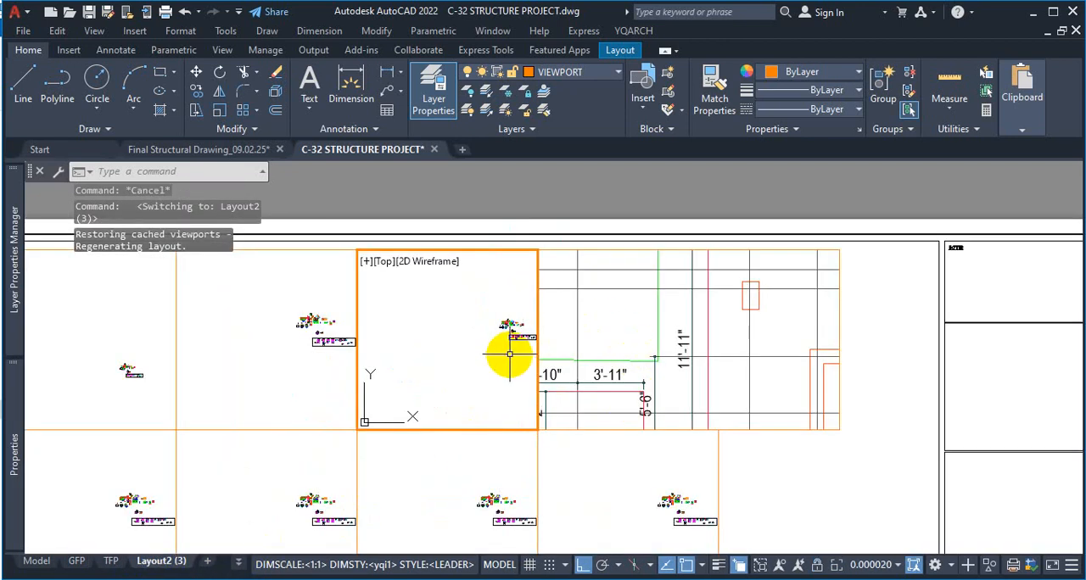
click(655, 436)
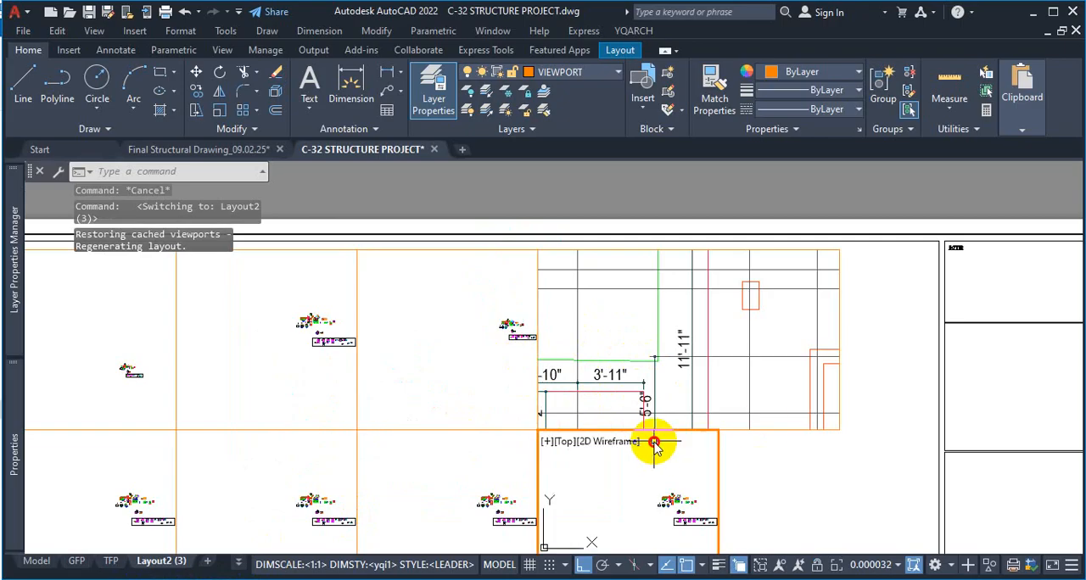
click(716, 383)
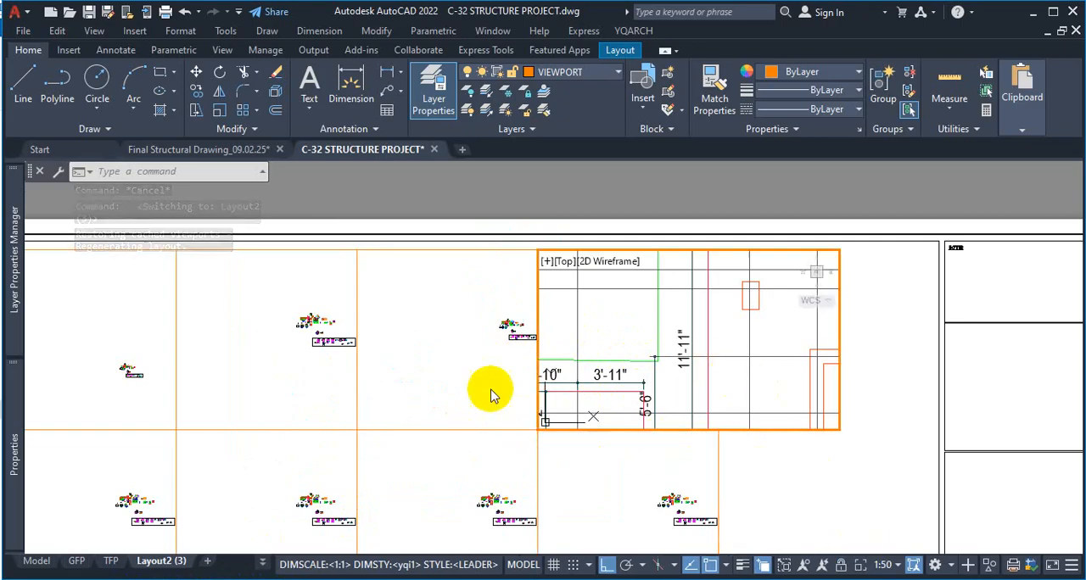
Try a 100:1 scale on the viewport directly beside the 1:50 foundation viewport, and set its scale to 1:40
click(488, 390)
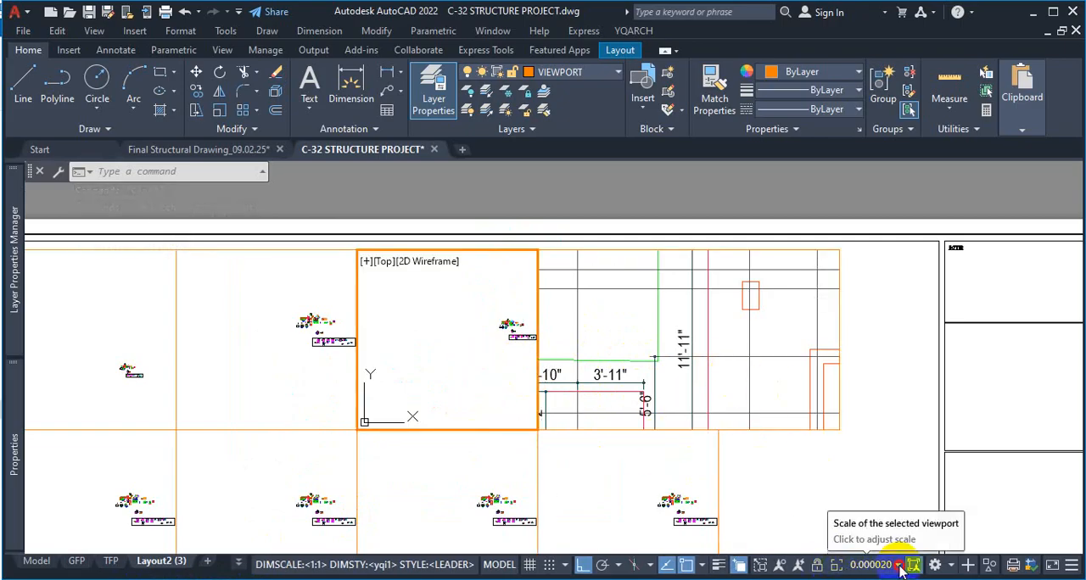
click(874, 565)
click(875, 431)
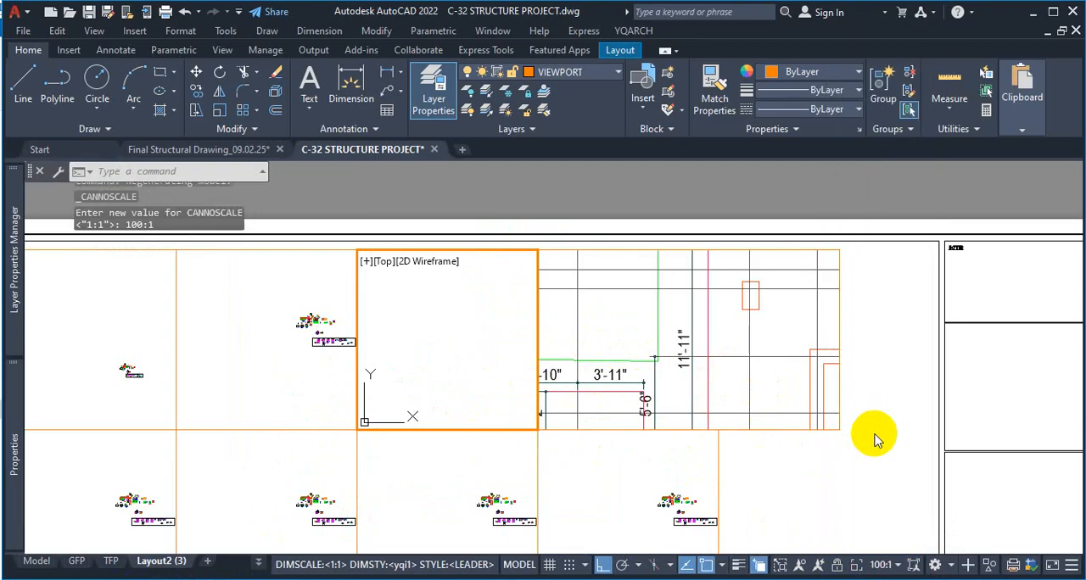
click(878, 564)
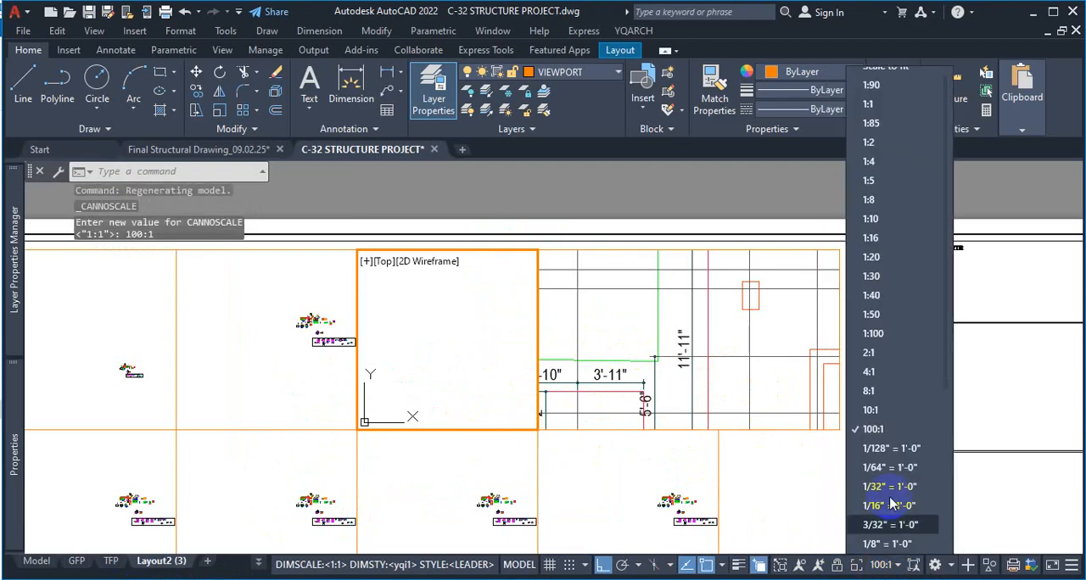
click(877, 297)
Activate the next viewport in the same row and frame the whole foundation layout plan inside it
double_click(314, 341)
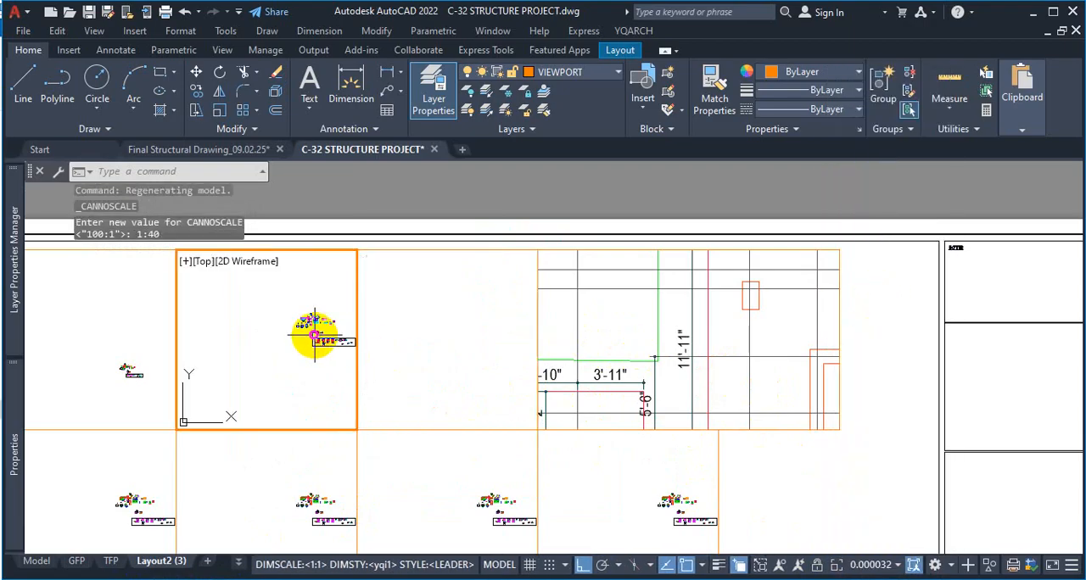
scroll(310, 332, down, 5)
scroll(304, 353, up, 4)
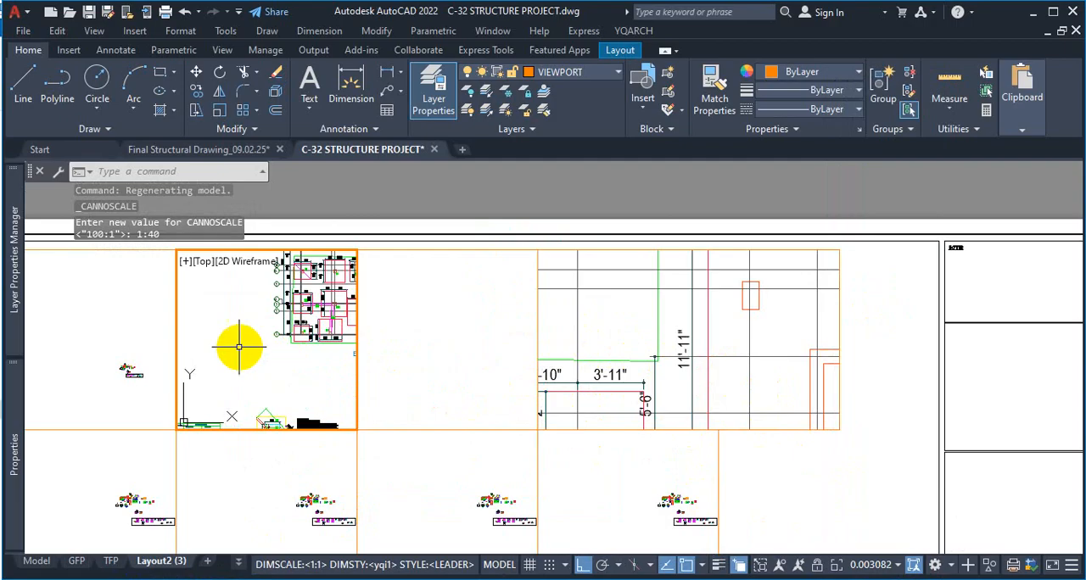
scroll(237, 347, down, 5)
scroll(281, 302, up, 2)
scroll(265, 303, up, 2)
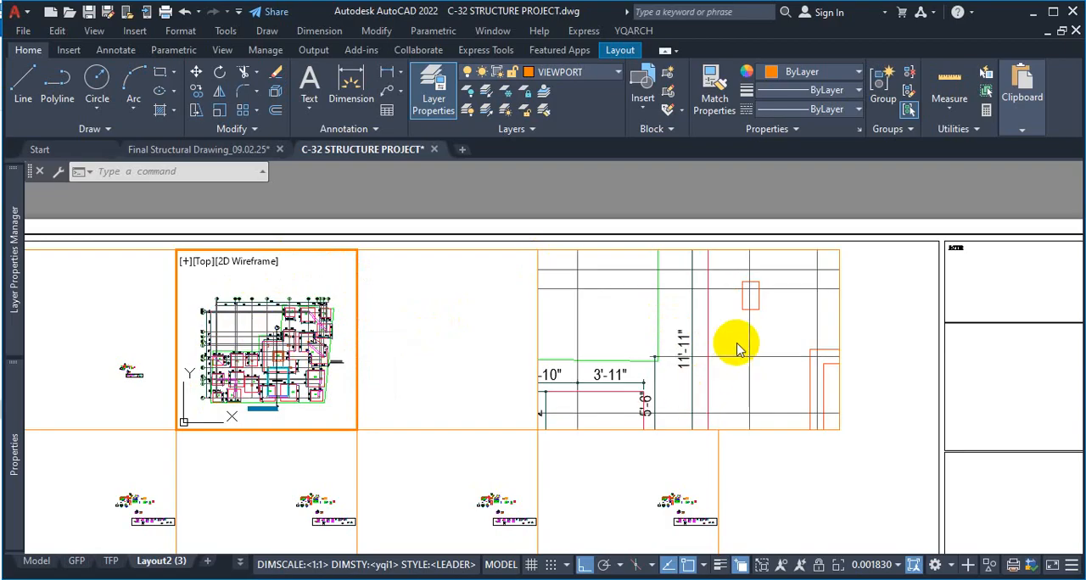
Switch to the TFP layout and enlarge the typical floor plan in its viewport
click(110, 561)
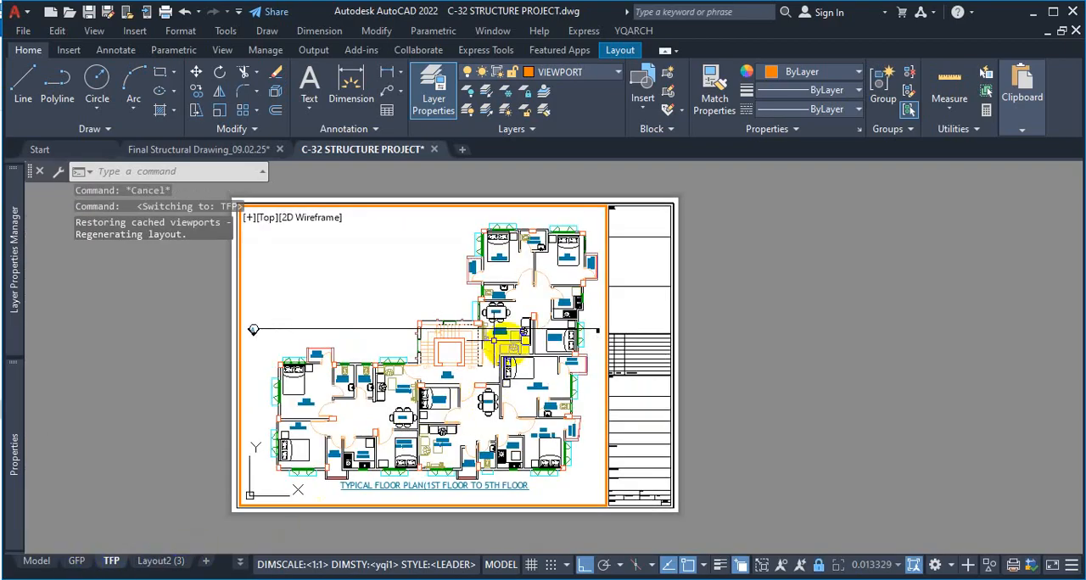
scroll(475, 382, up, 4)
scroll(575, 352, down, 4)
scroll(477, 361, up, 2)
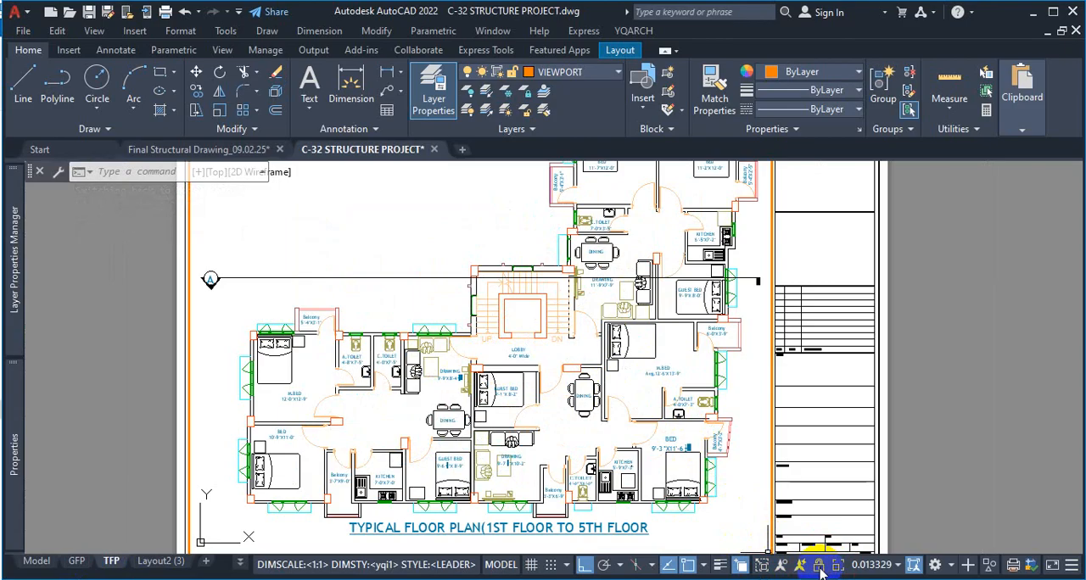
click(683, 378)
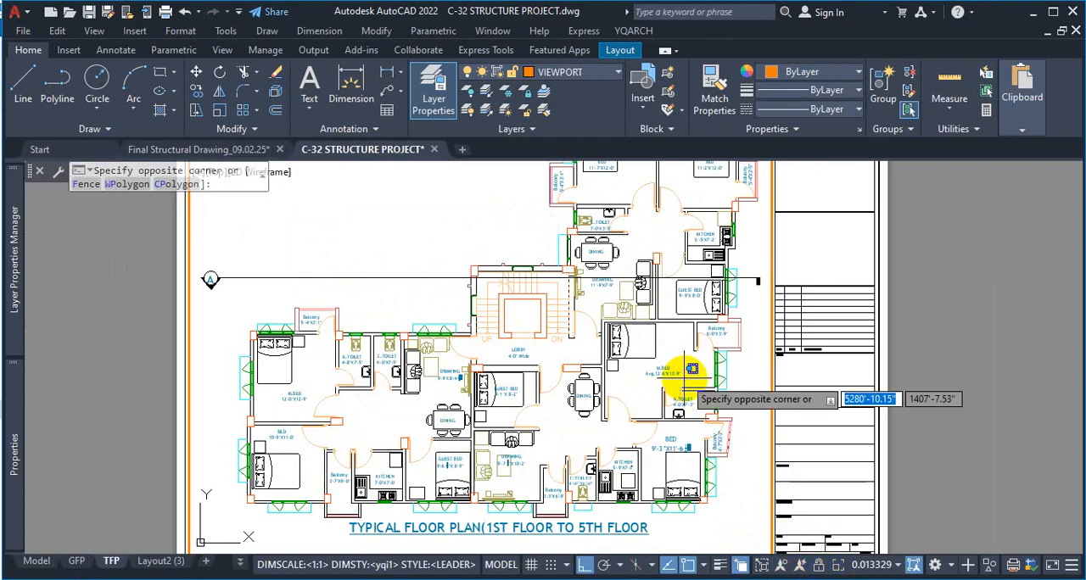
click(681, 374)
Remove the "Avg." prefix from the M.BED room label so that its size line reads 12'-6"X13'-9"
scroll(670, 373, up, 10)
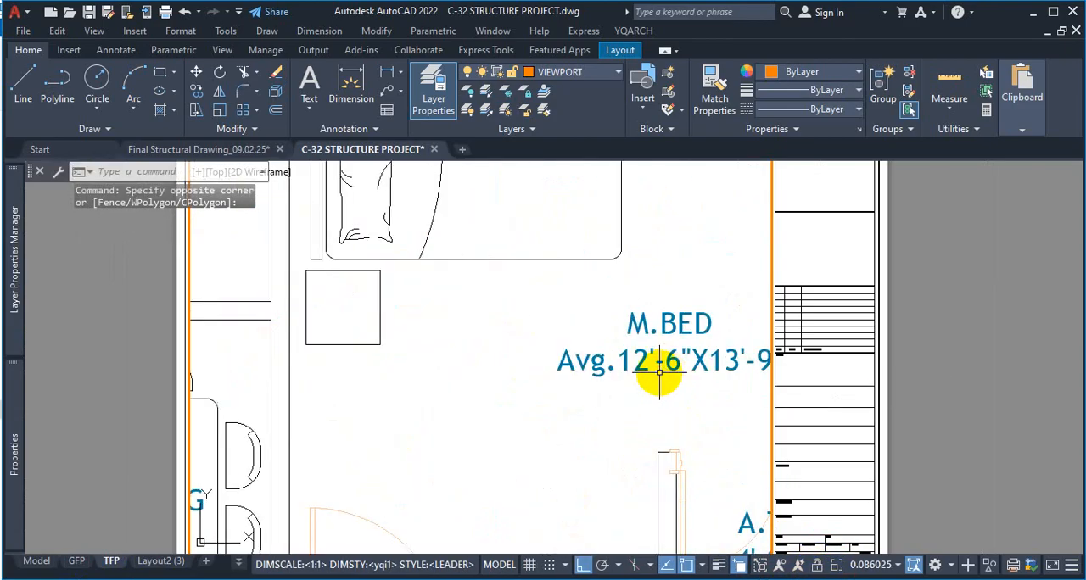
scroll(582, 376, down, 2)
scroll(637, 383, up, 2)
scroll(626, 383, down, 4)
scroll(631, 384, up, 2)
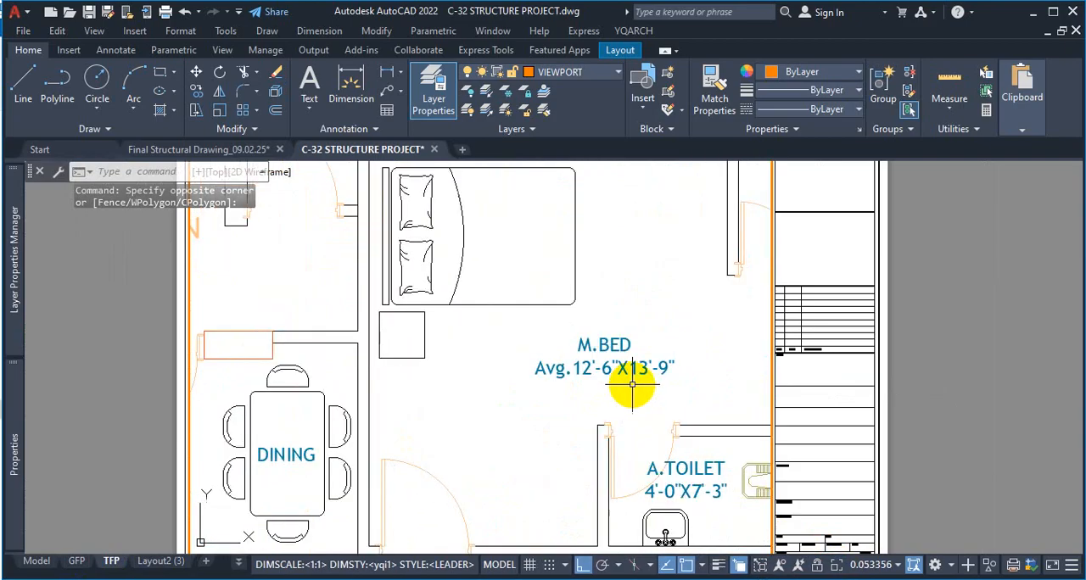
scroll(592, 395, up, 2)
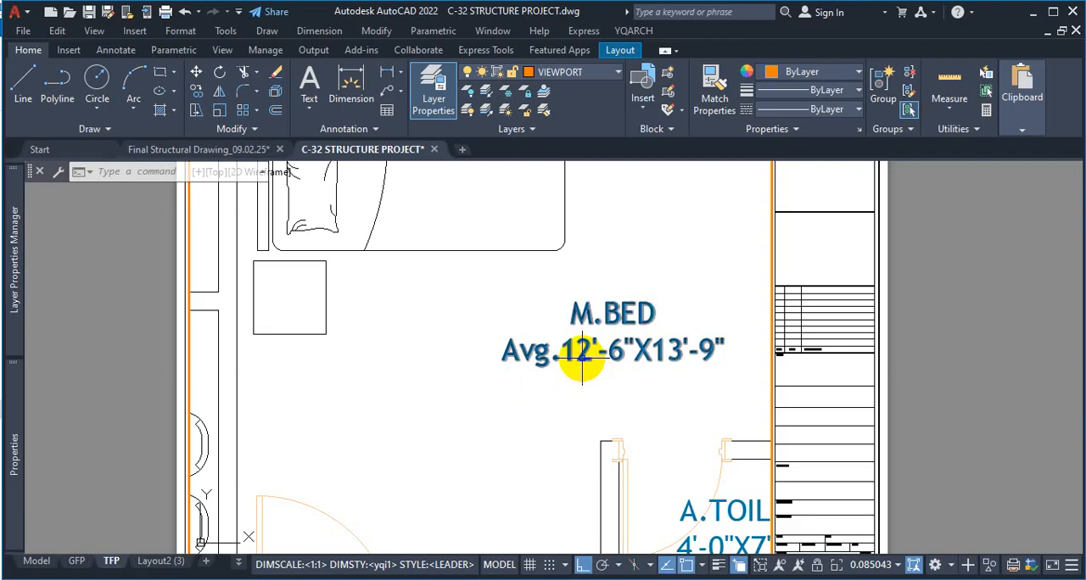
mouse_move(45, 564)
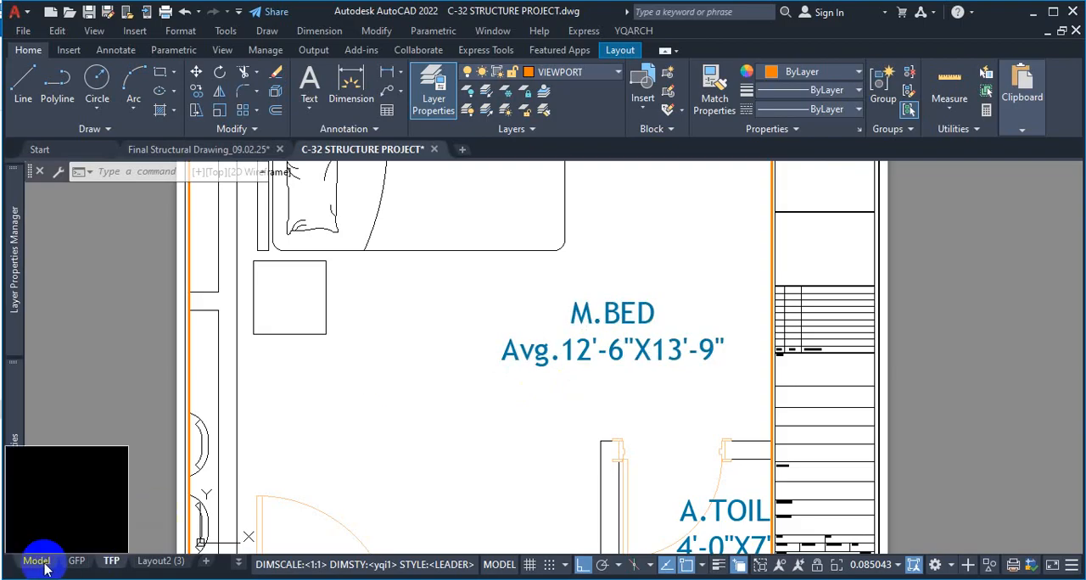
click(585, 352)
double_click(585, 352)
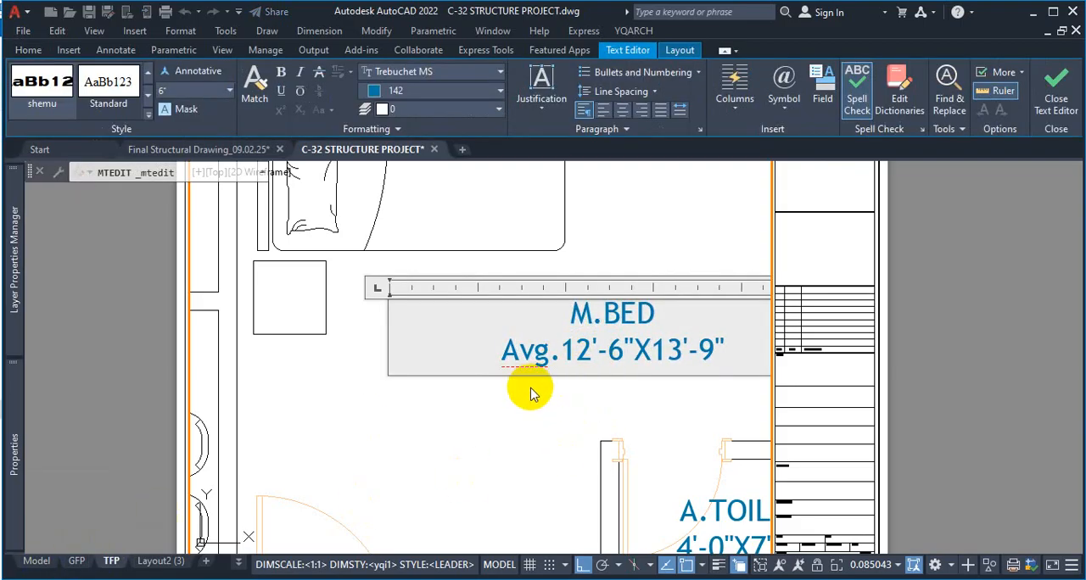
key(BackSpace)
key(BackSpace)
key(BackSpace)
key(BackSpace)
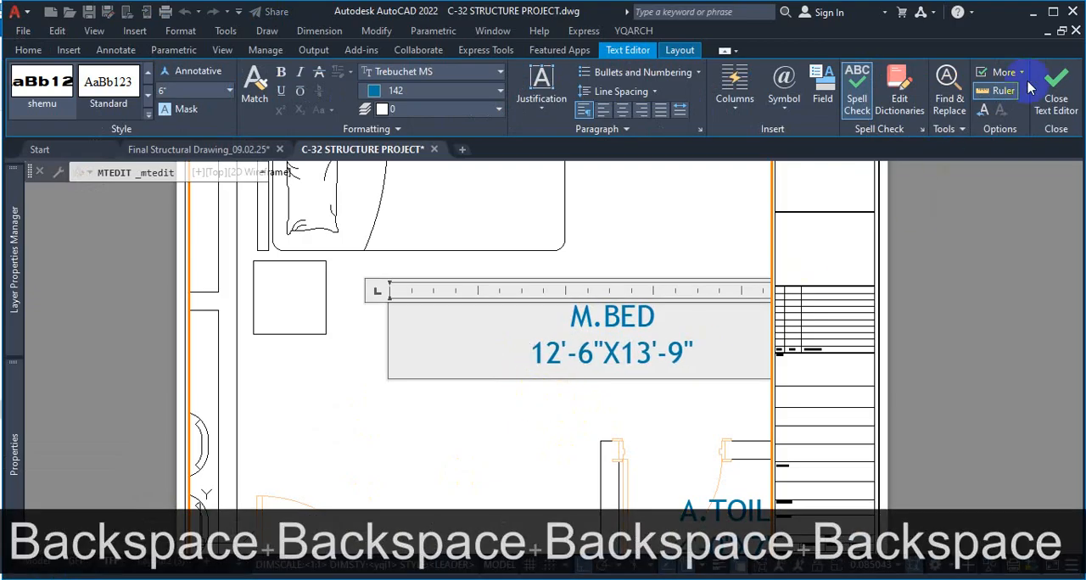
click(1055, 84)
scroll(592, 338, down, 2)
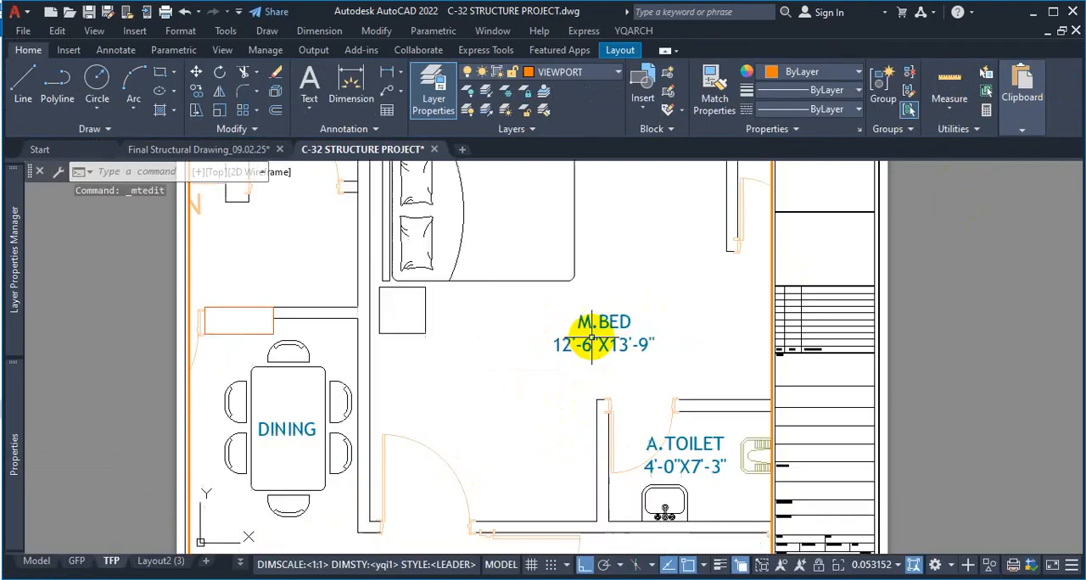
Save the drawing with the edited M.BED label
scroll(592, 338, down, 3)
scroll(625, 346, up, 2)
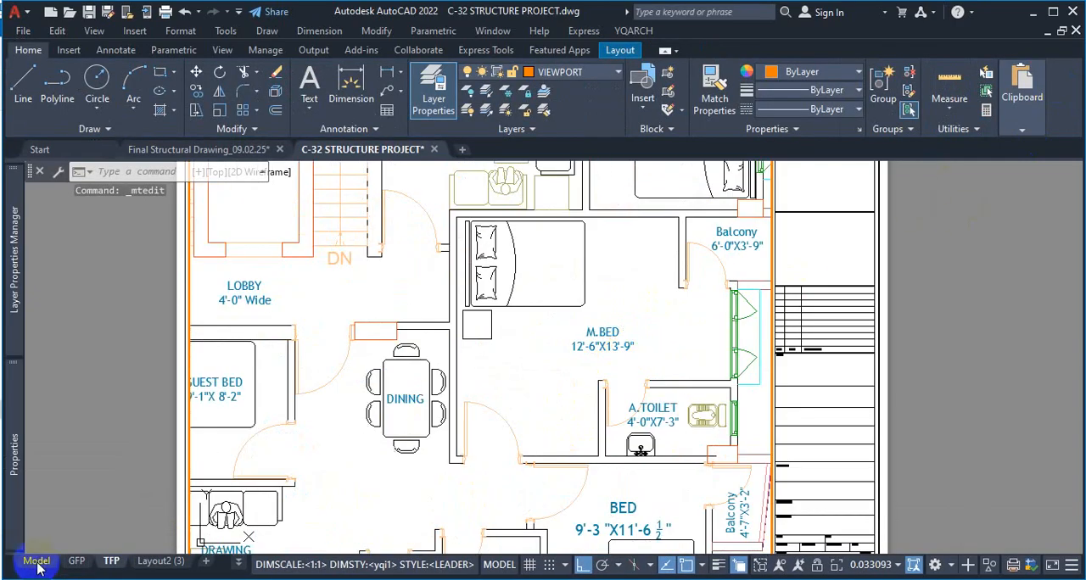
key(ctrl+s)
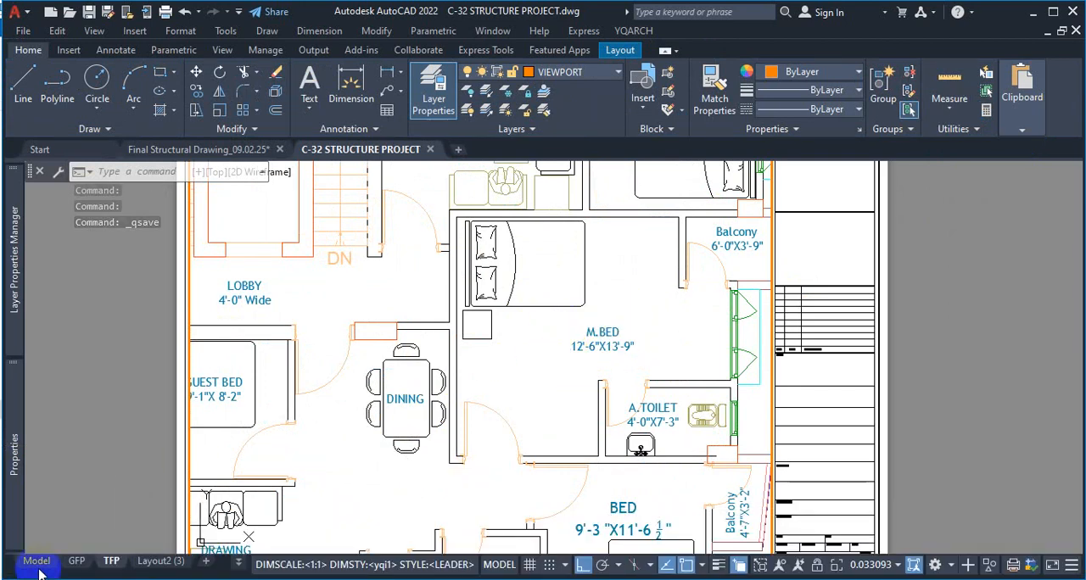
Switch to model space and examine the M.BED size label in the typical floor plan
click(44, 562)
click(44, 562)
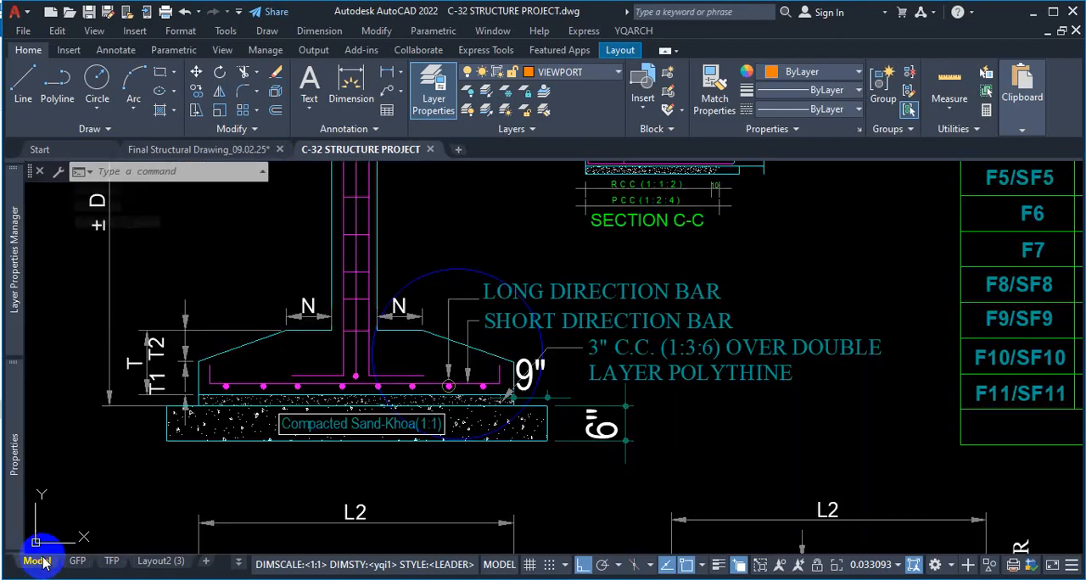
scroll(603, 400, down, 8)
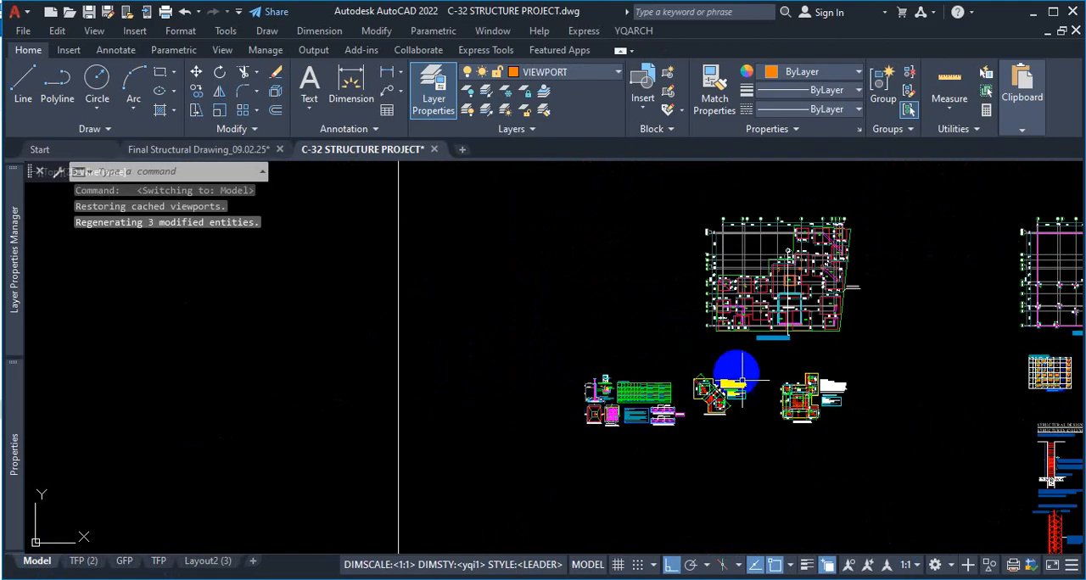
scroll(741, 376, down, 4)
middle_drag(706, 369, 561, 364)
scroll(616, 363, down, 4)
scroll(594, 271, up, 12)
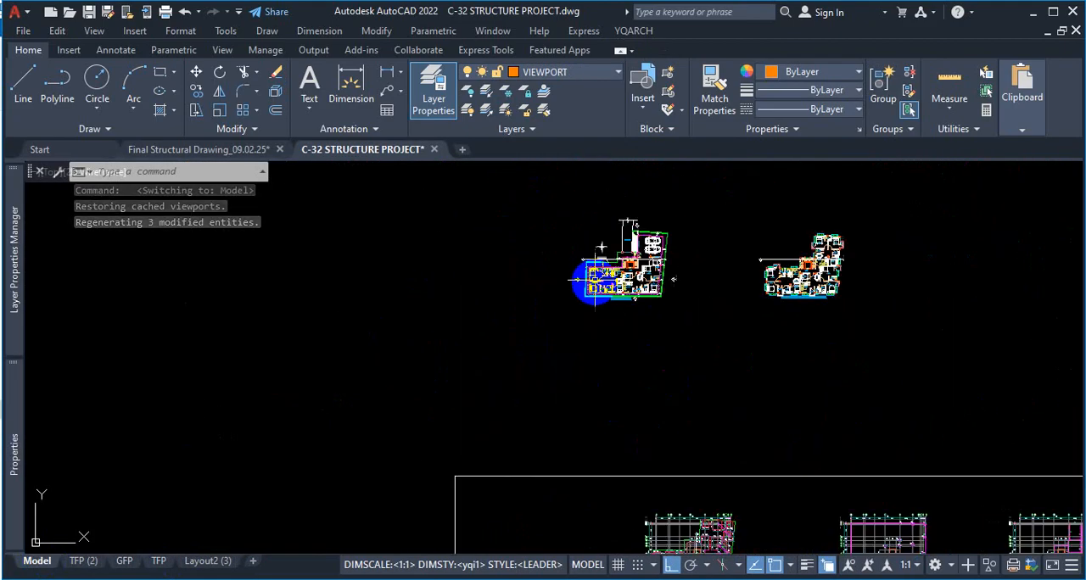
scroll(662, 364, down, 6)
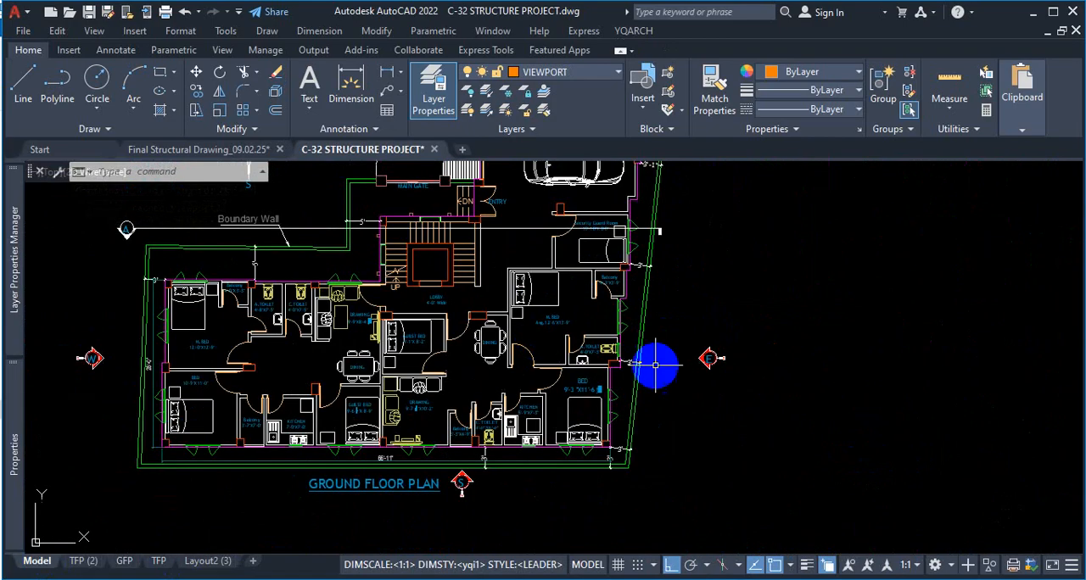
scroll(912, 361, up, 7)
scroll(703, 368, up, 2)
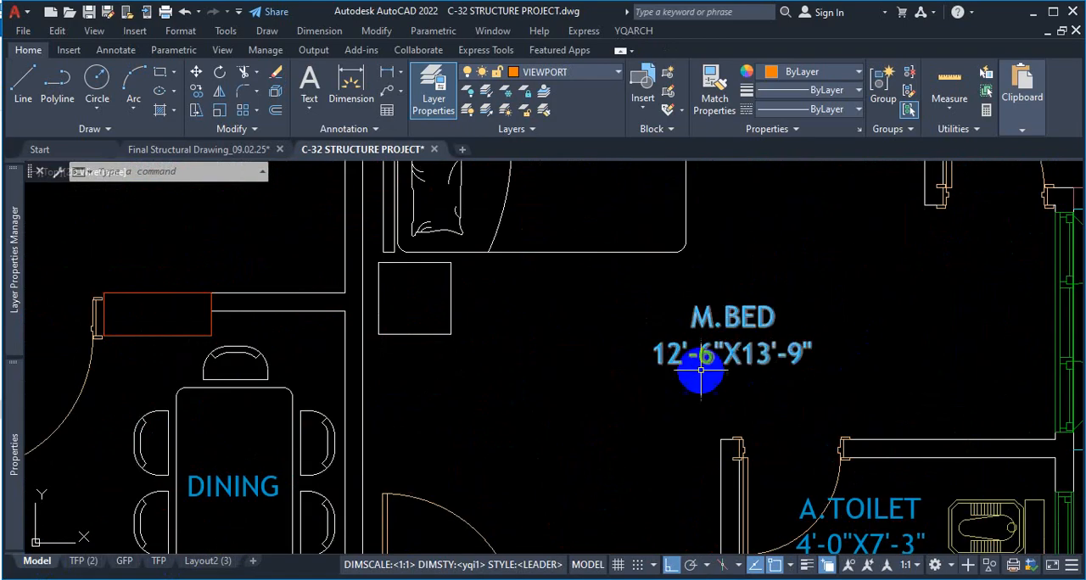
scroll(674, 368, down, 3)
scroll(673, 373, up, 3)
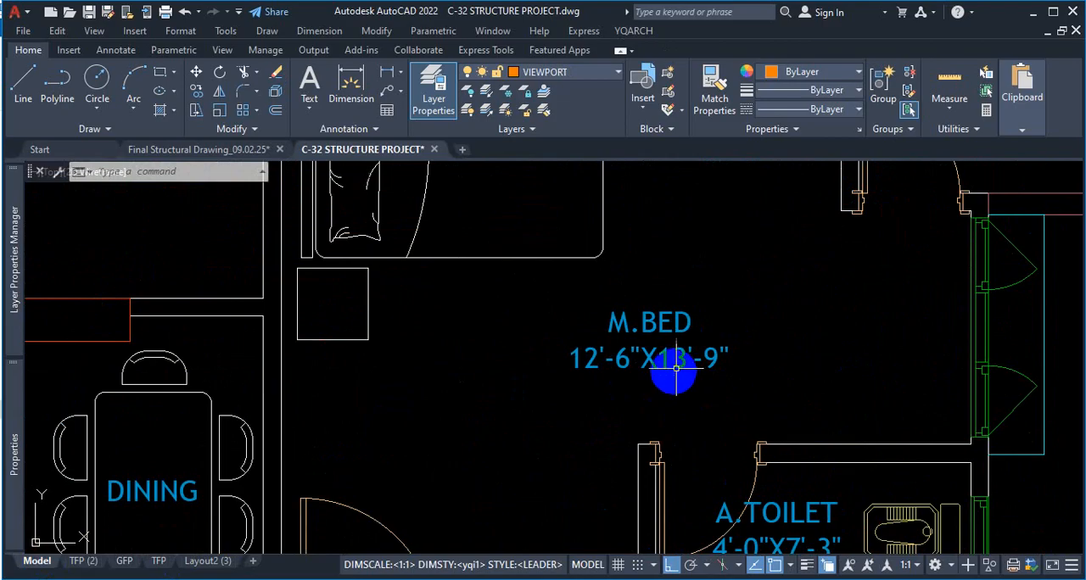
Open the GFP layout and inspect the M.BED label through the ground floor plan viewport
click(84, 561)
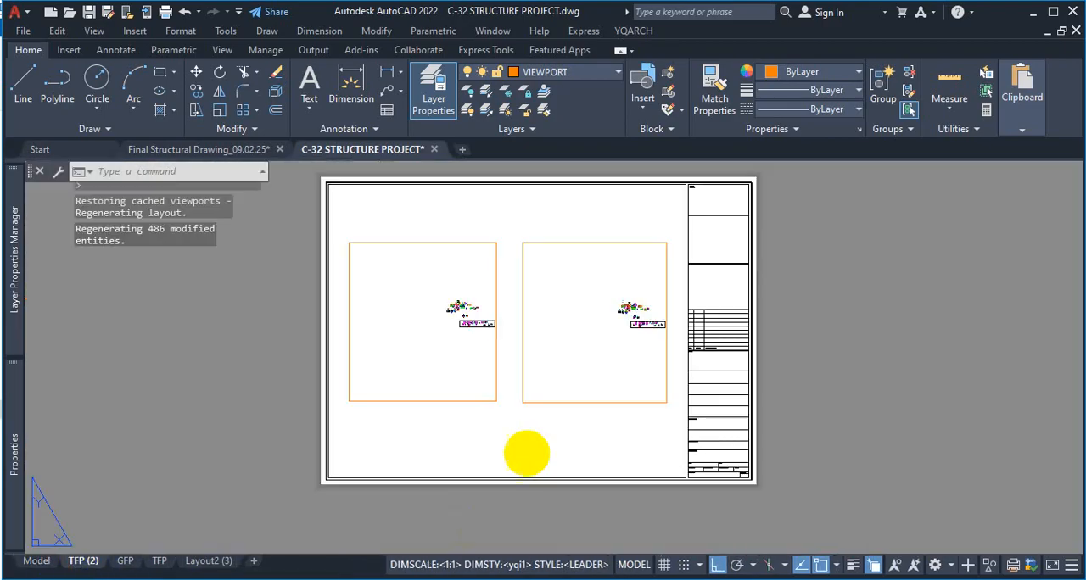
click(126, 561)
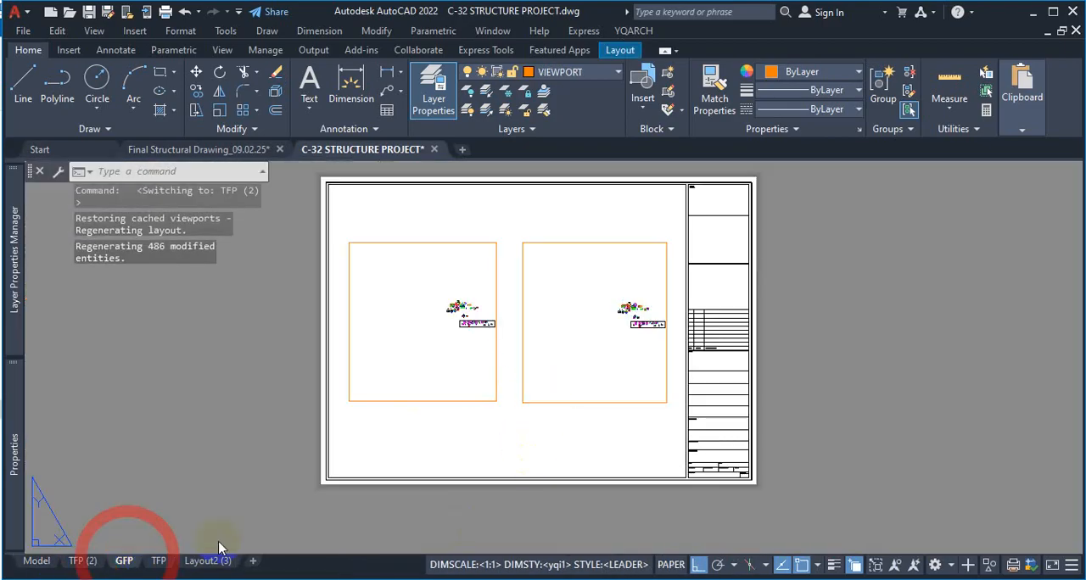
double_click(611, 421)
scroll(558, 431, up, 5)
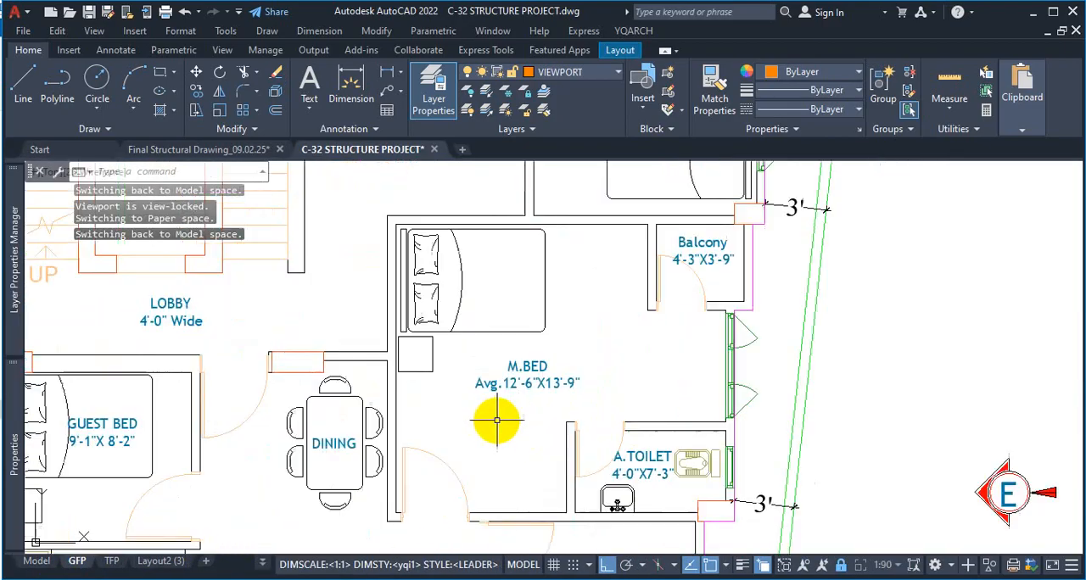
scroll(552, 408, down, 1)
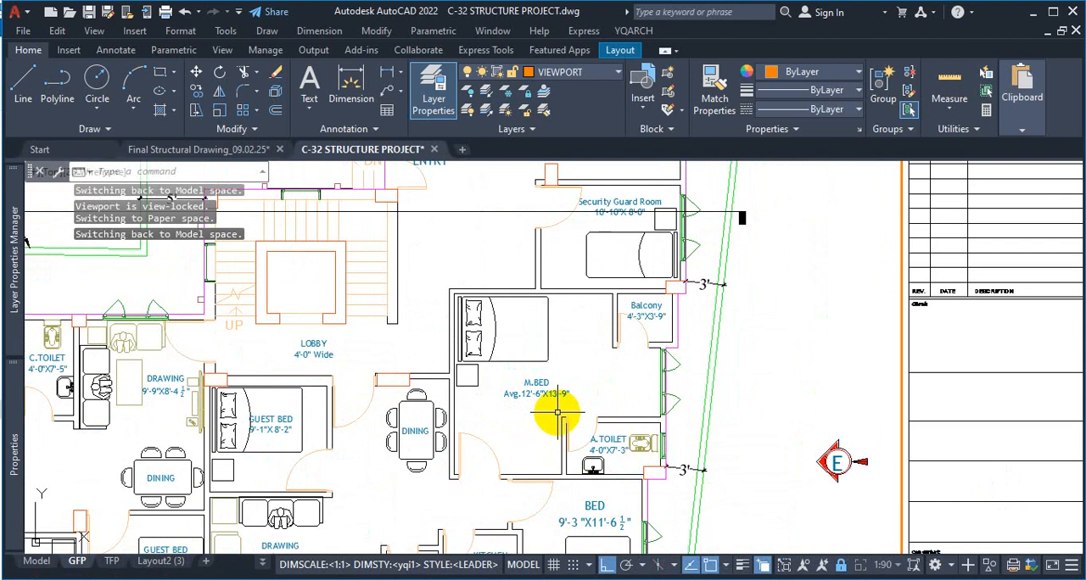
Compare the M.BED label in the TFP layout with the ground floor plan's M.BED label in model space
click(111, 560)
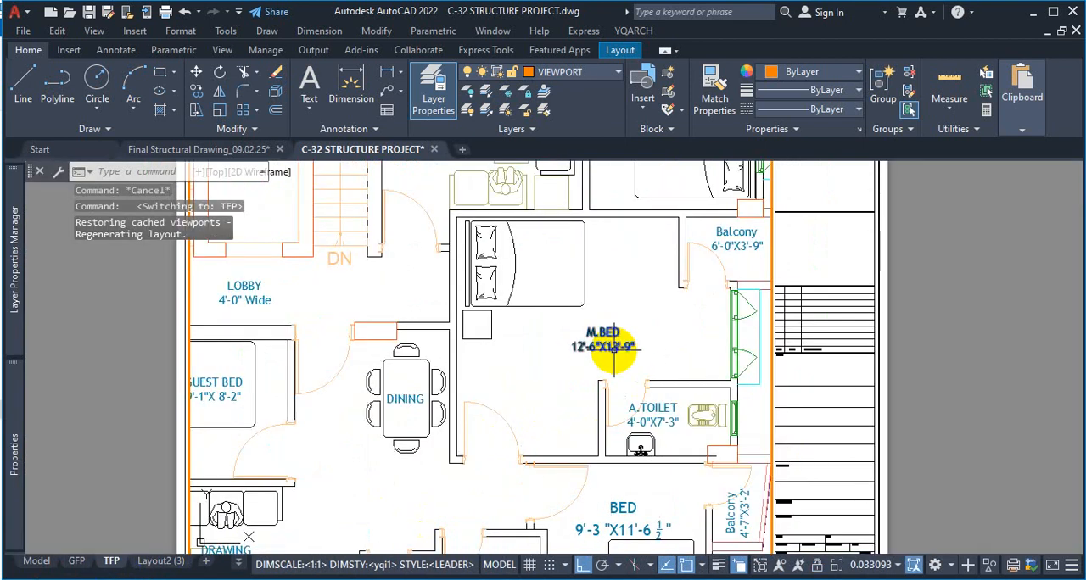
click(77, 561)
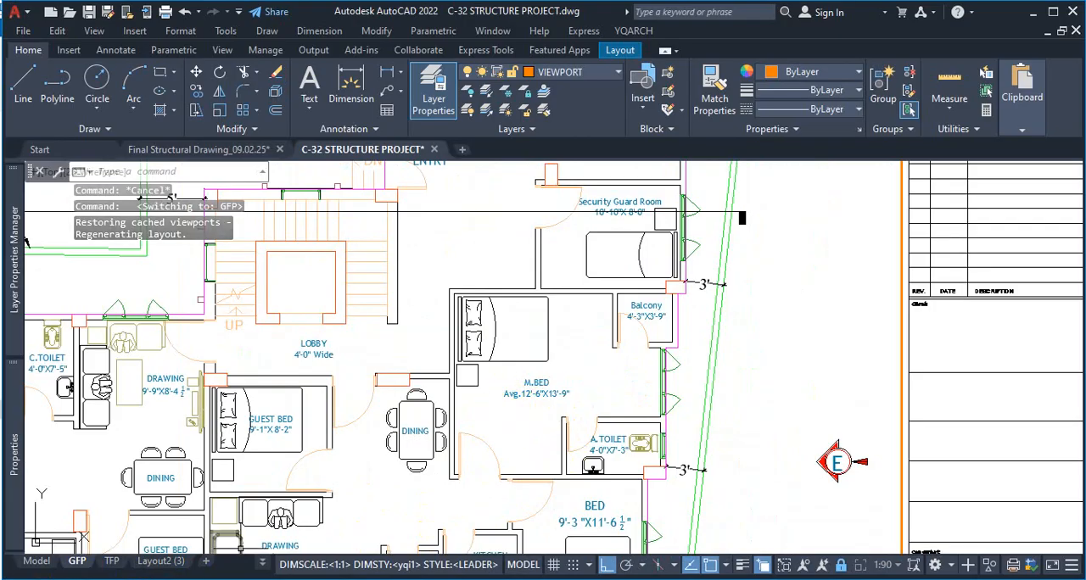
click(37, 560)
scroll(598, 363, down, 10)
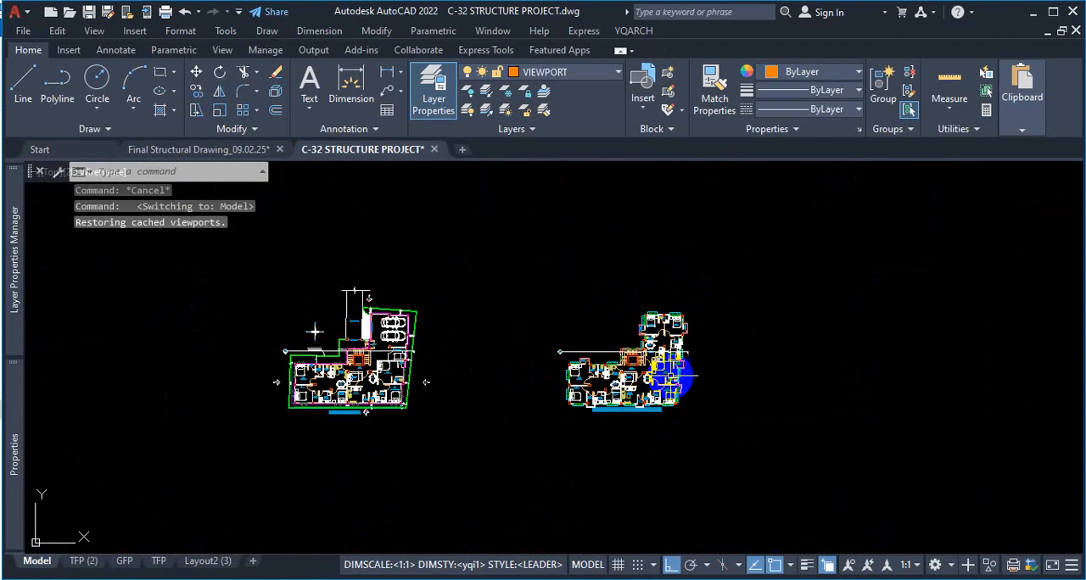
scroll(381, 388, up, 10)
scroll(355, 331, up, 4)
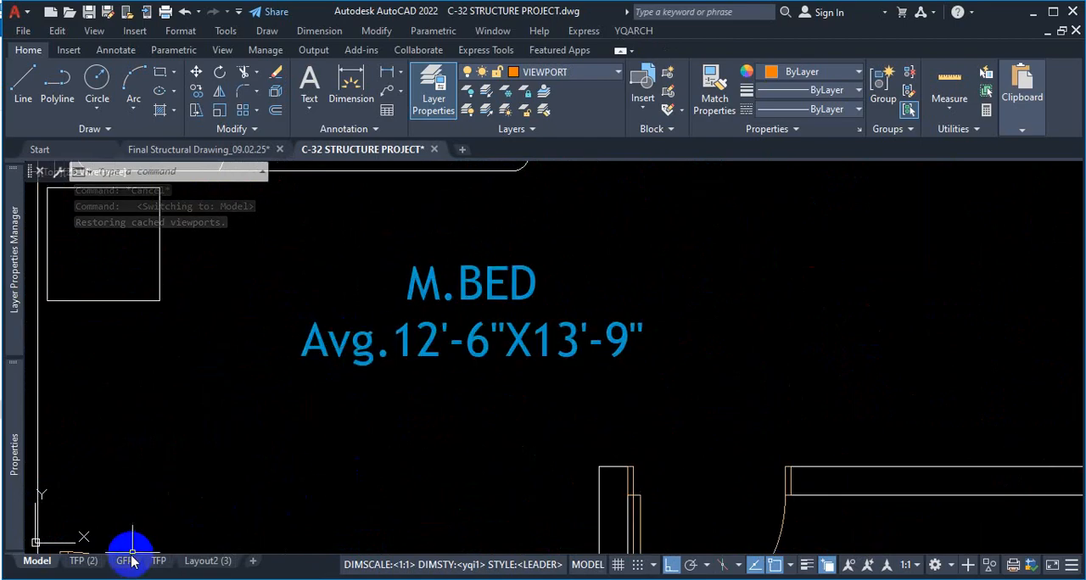
Return to the GFP layout and examine the room labels around the DRAWING room of the ground floor plan
click(83, 561)
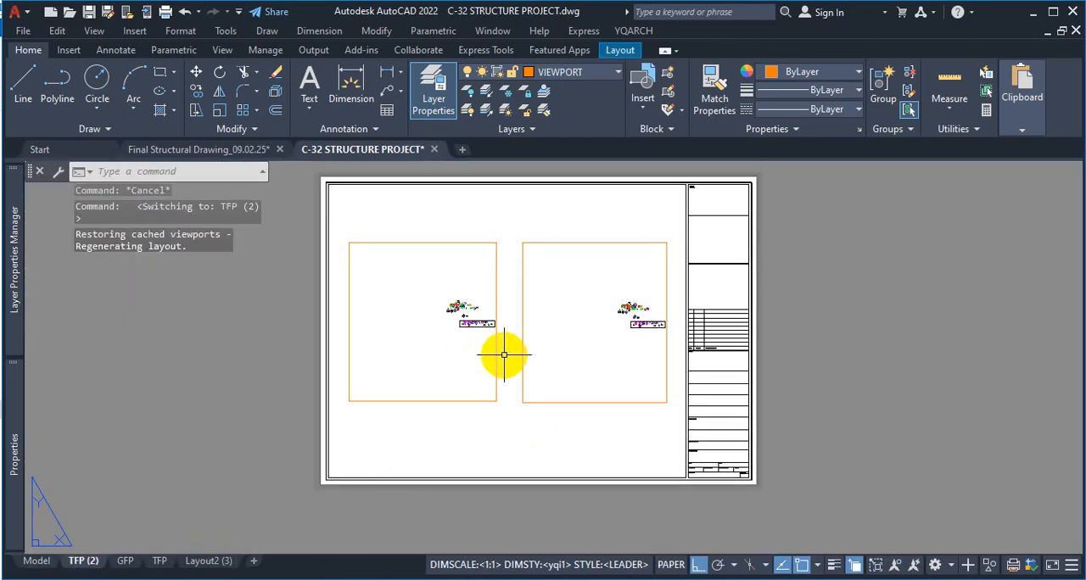
click(125, 563)
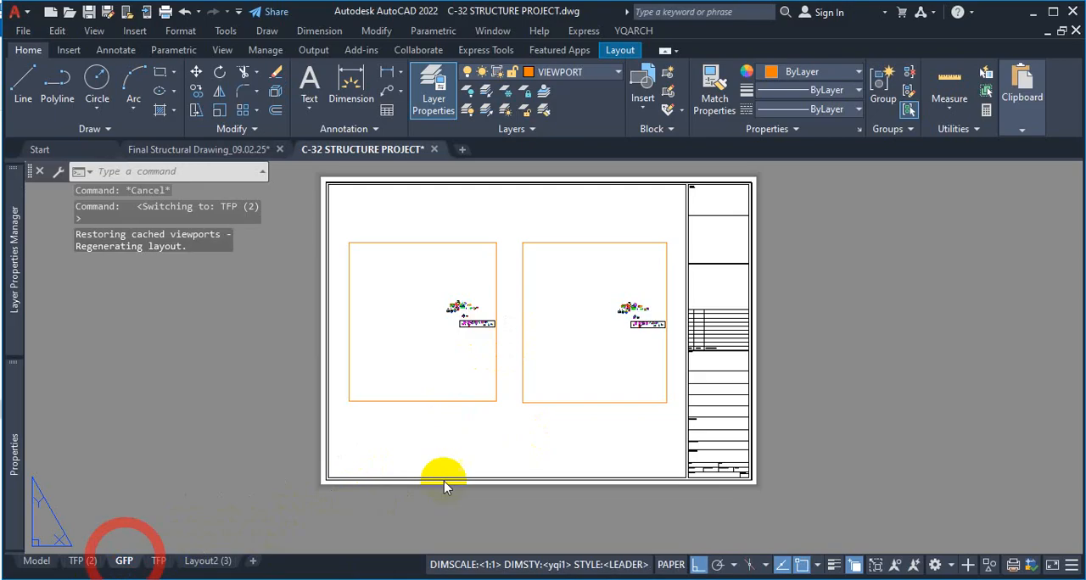
scroll(528, 356, down, 6)
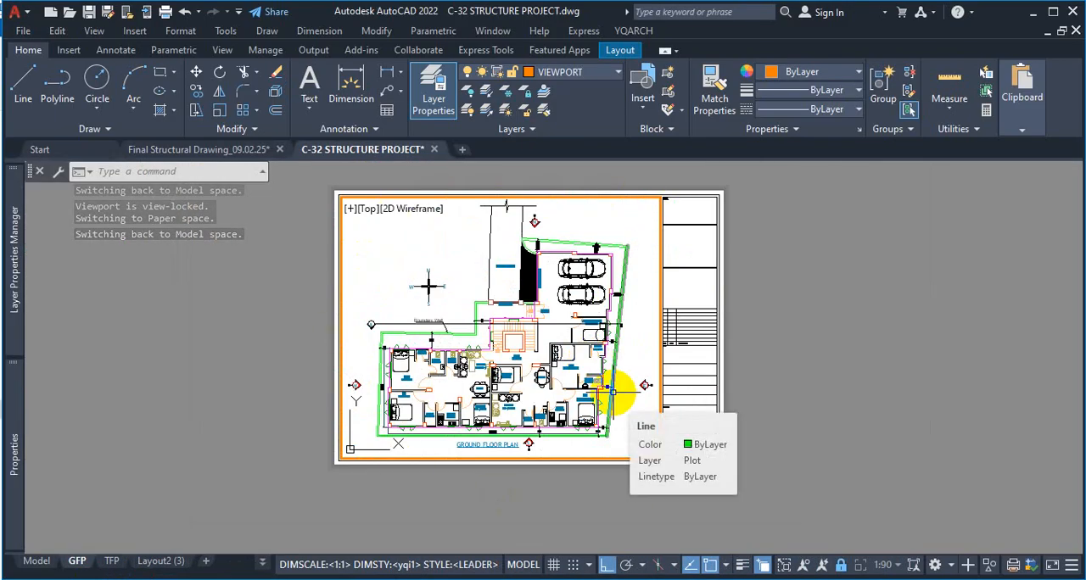
scroll(436, 375, up, 5)
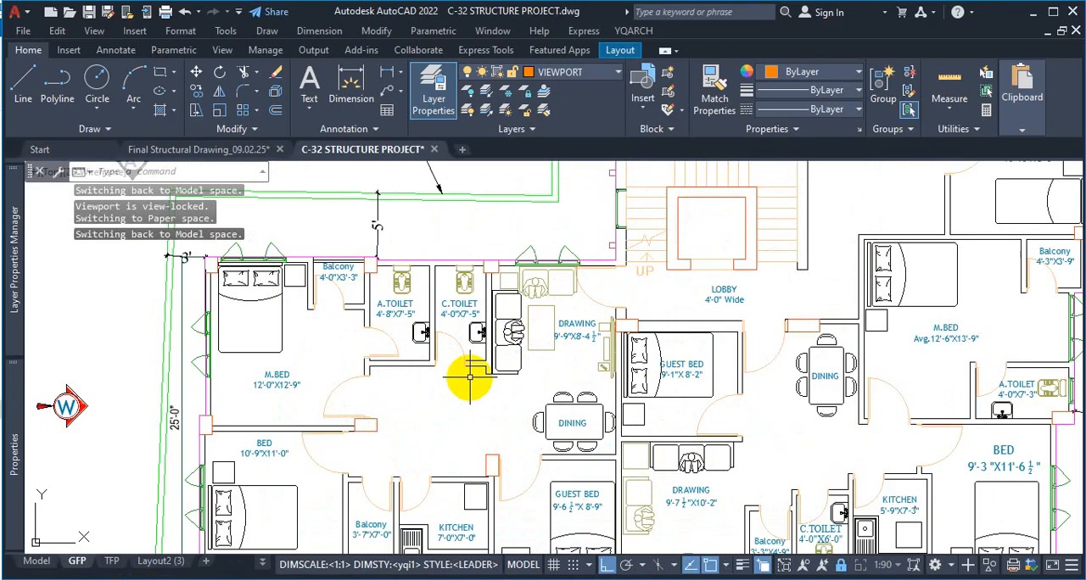
scroll(469, 376, up, 3)
click(622, 344)
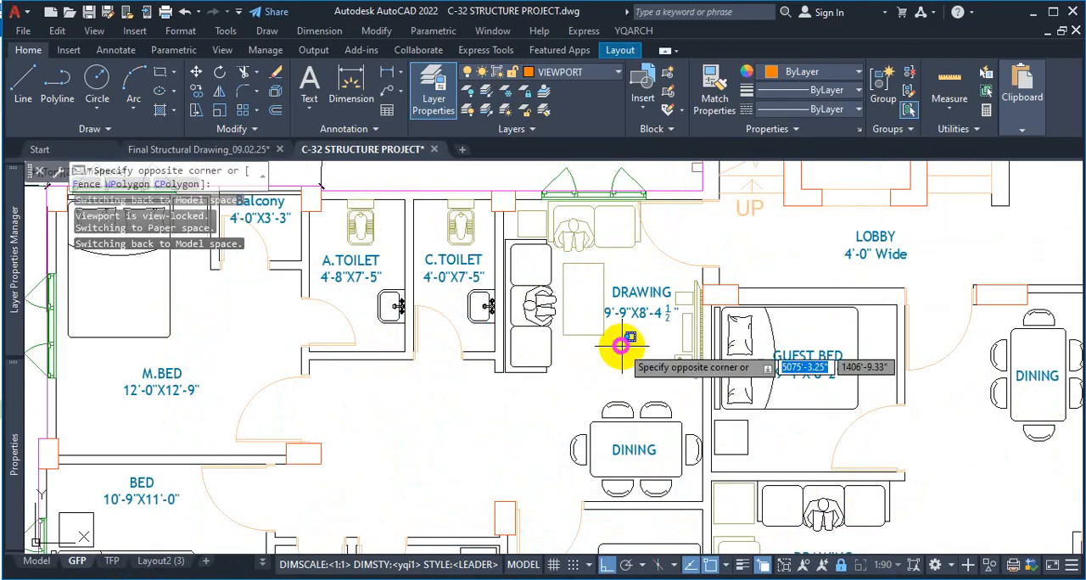
click(622, 342)
click(628, 318)
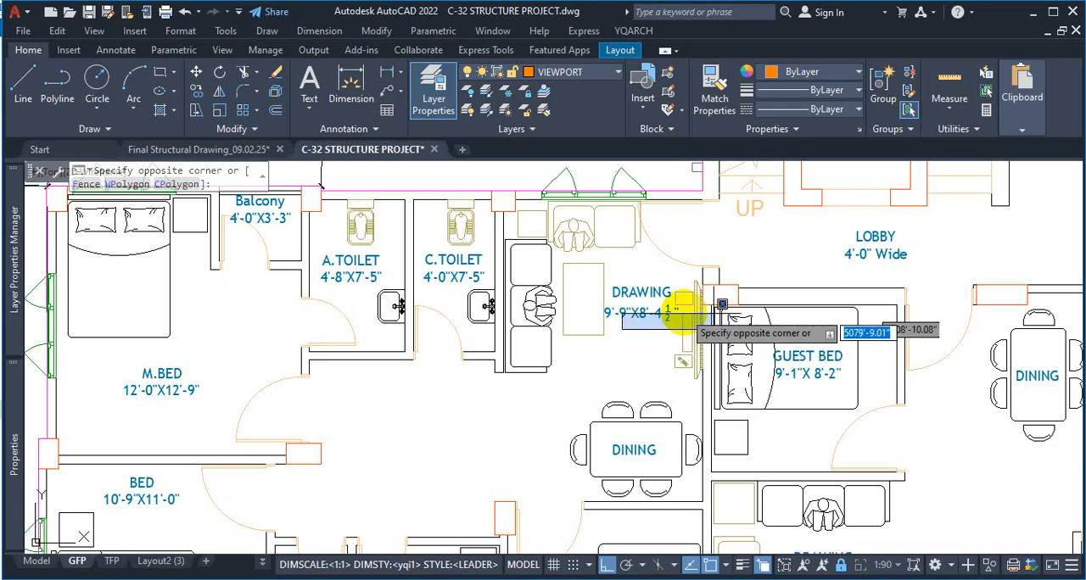
click(681, 436)
Review the ground floor plan and the title block beside it on the GFP layout
scroll(615, 318, down, 3)
scroll(613, 319, up, 5)
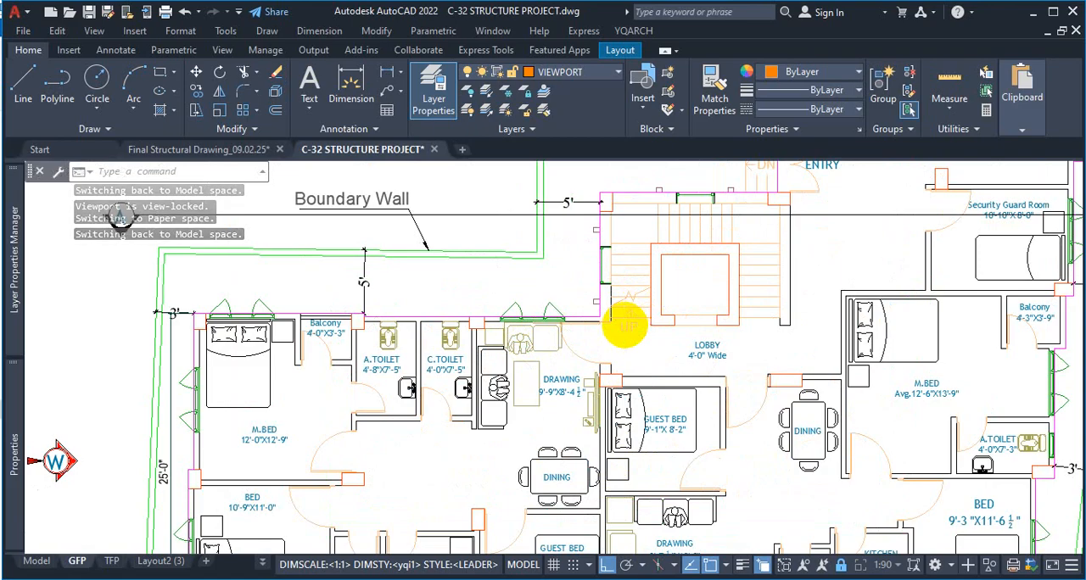
scroll(625, 325, down, 5)
scroll(897, 464, up, 3)
scroll(767, 456, up, 2)
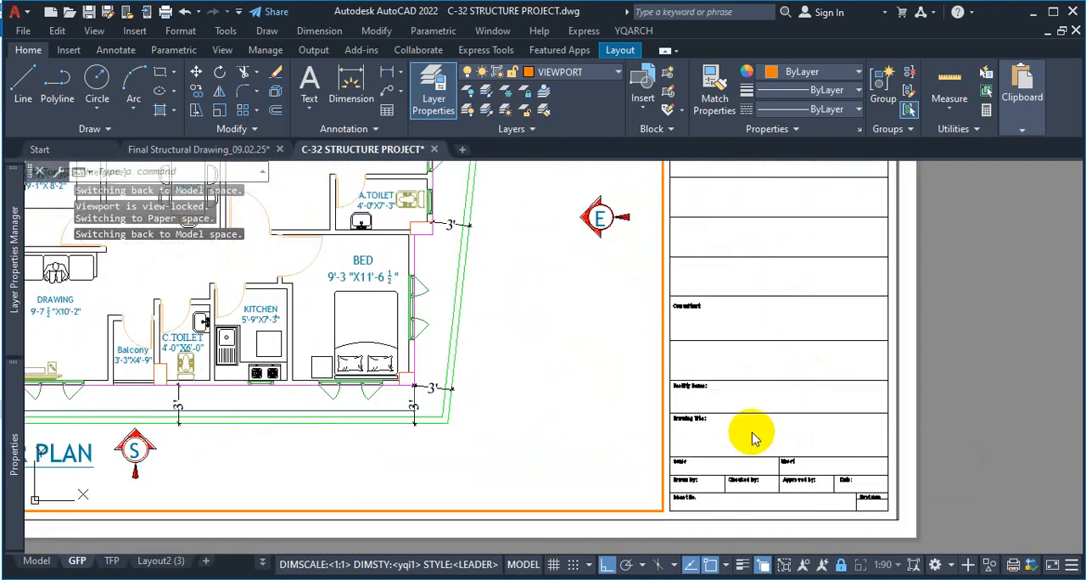
key(Escape)
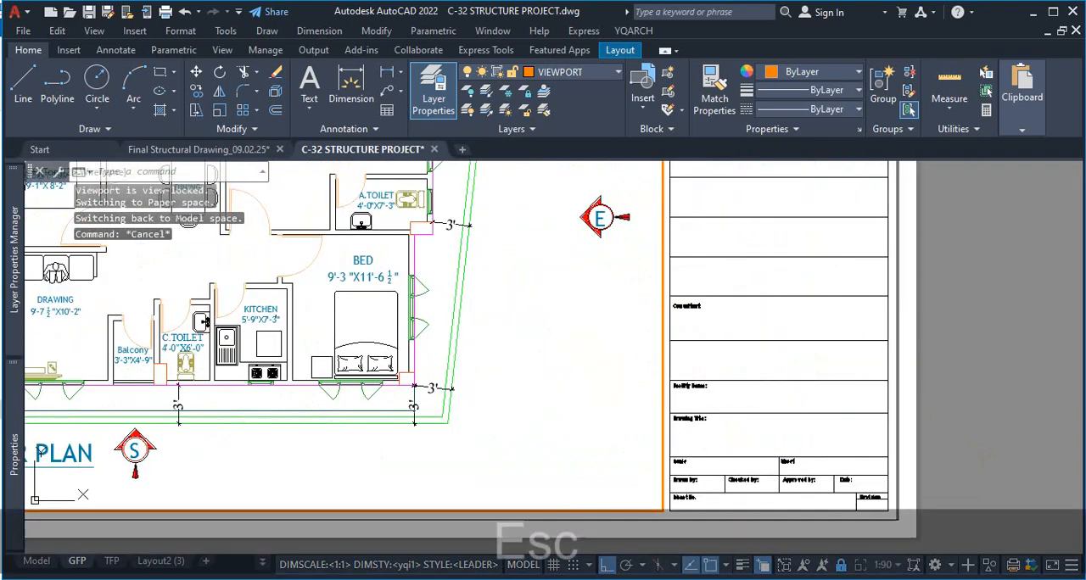
Switch to Layout2 (3), activate the empty 1:40 viewport in the first row, and return to paper space
click(166, 561)
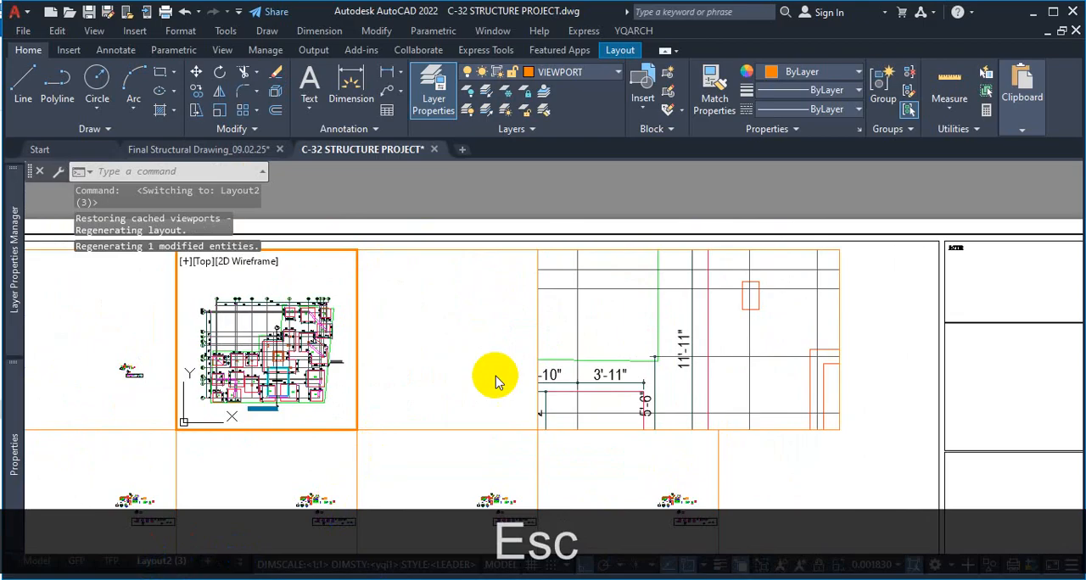
double_click(431, 386)
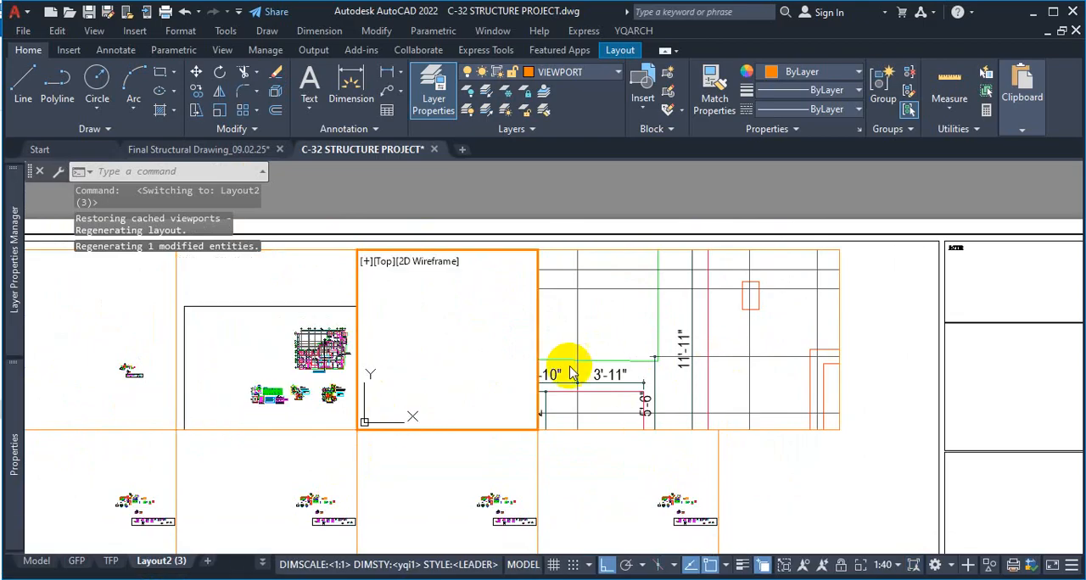
double_click(800, 461)
scroll(802, 407, down, 4)
scroll(806, 374, down, 3)
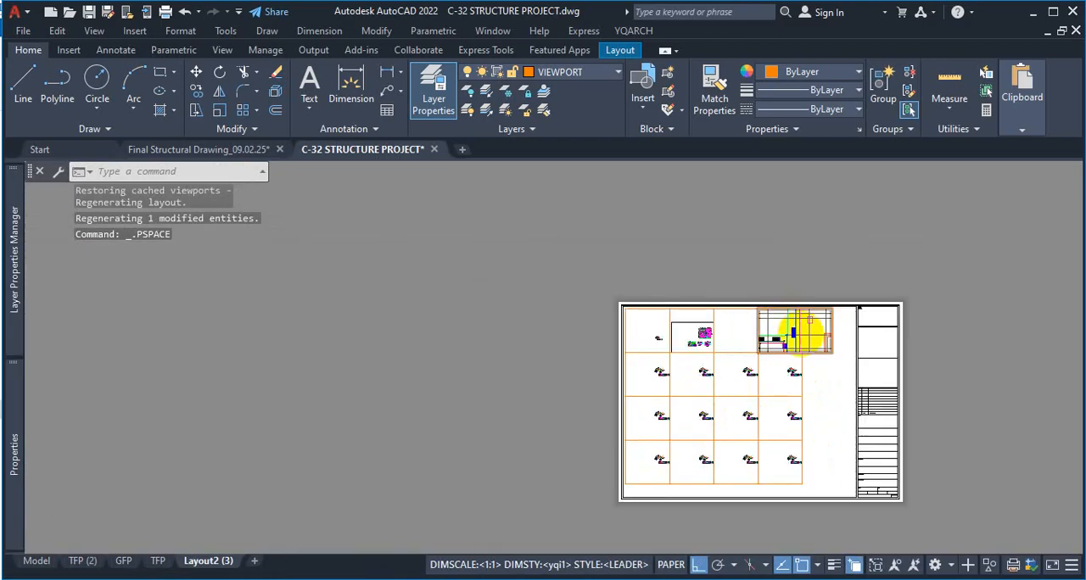
Examine the scale and drawing title fields in the title block of the Layout2 (3) sheet
scroll(848, 450, up, 2)
scroll(790, 275, up, 8)
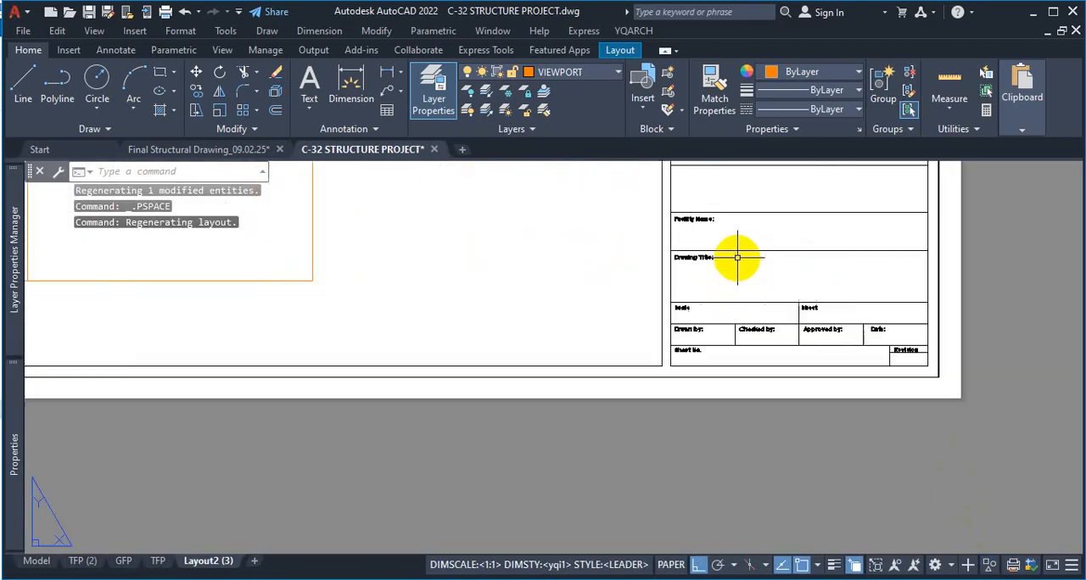
scroll(686, 405, down, 4)
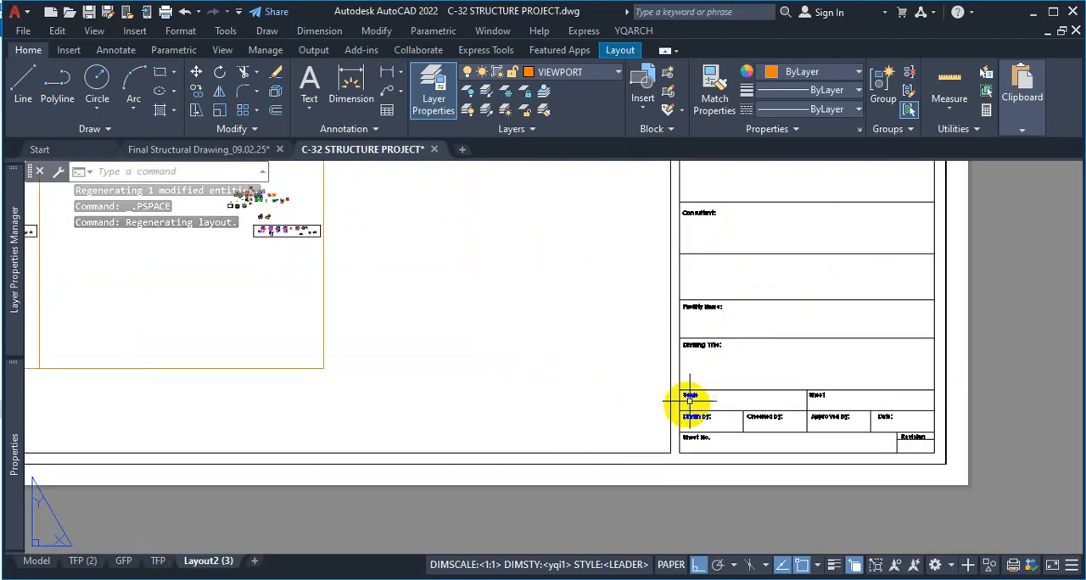
scroll(698, 407, up, 2)
scroll(850, 422, down, 8)
scroll(850, 422, down, 3)
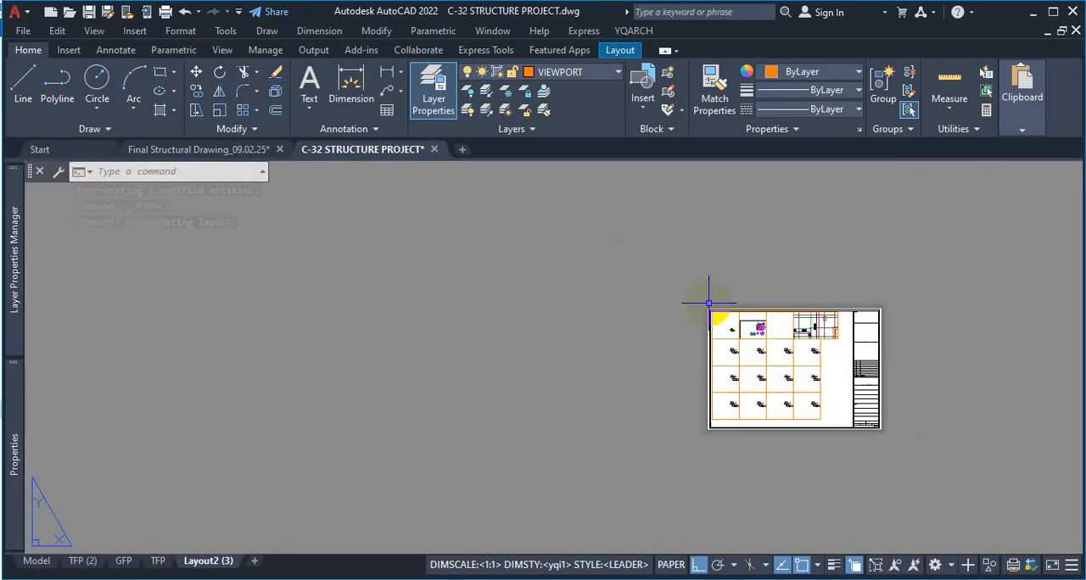
scroll(754, 347, up, 8)
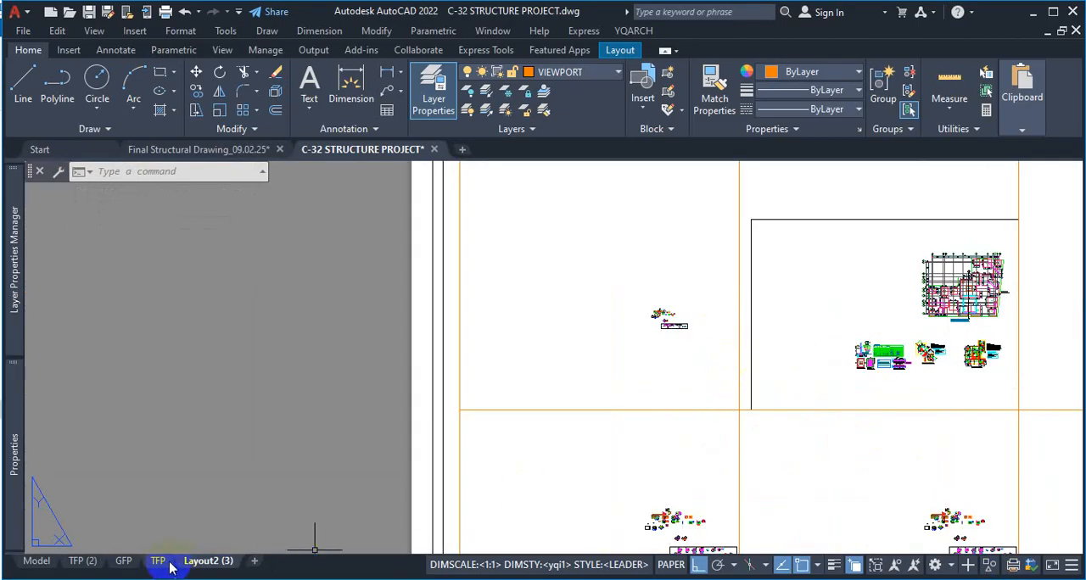
Check the TFP layout, and return to Layout2 (3) to inspect the first-row viewports
click(158, 561)
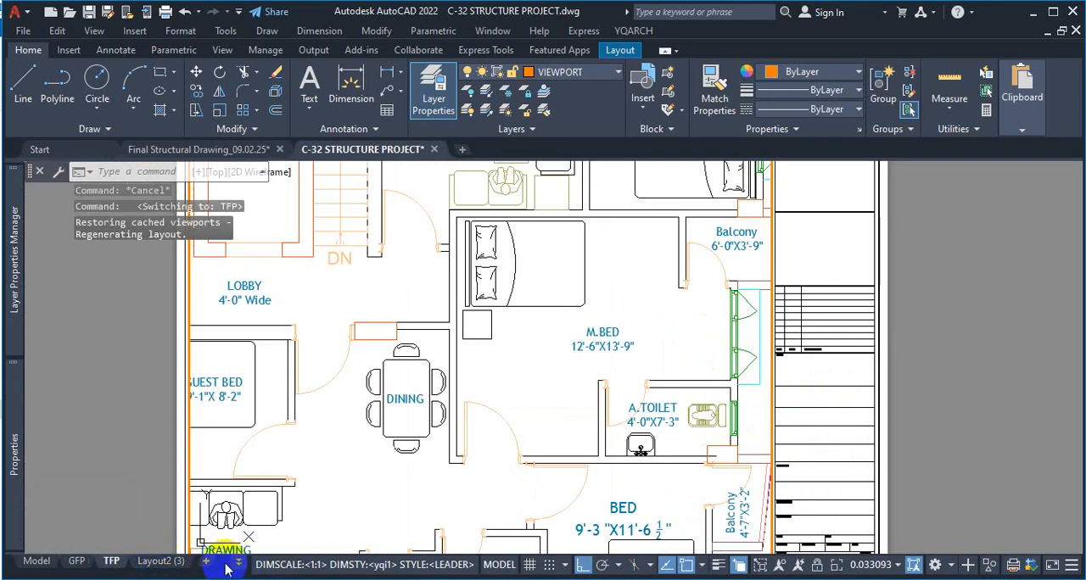
click(161, 561)
scroll(758, 371, down, 5)
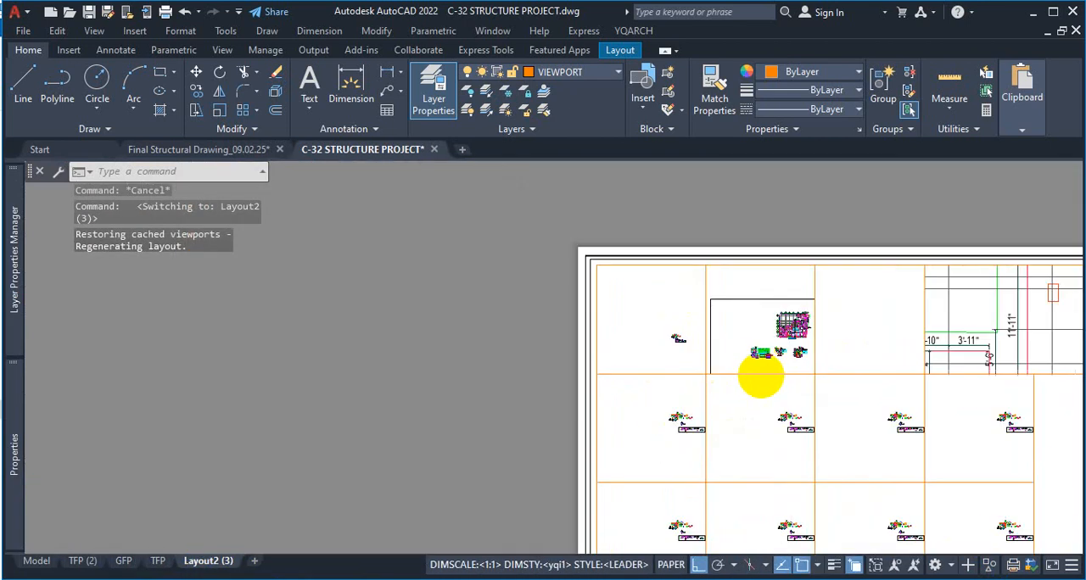
scroll(945, 376, up, 4)
key(ctrl)
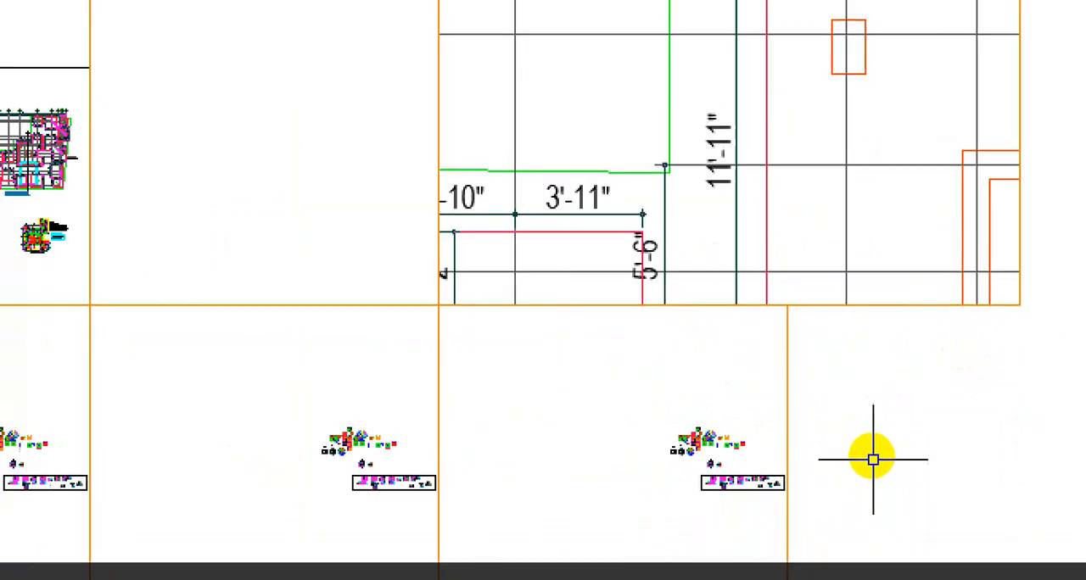
drag(782, 282, 765, 253)
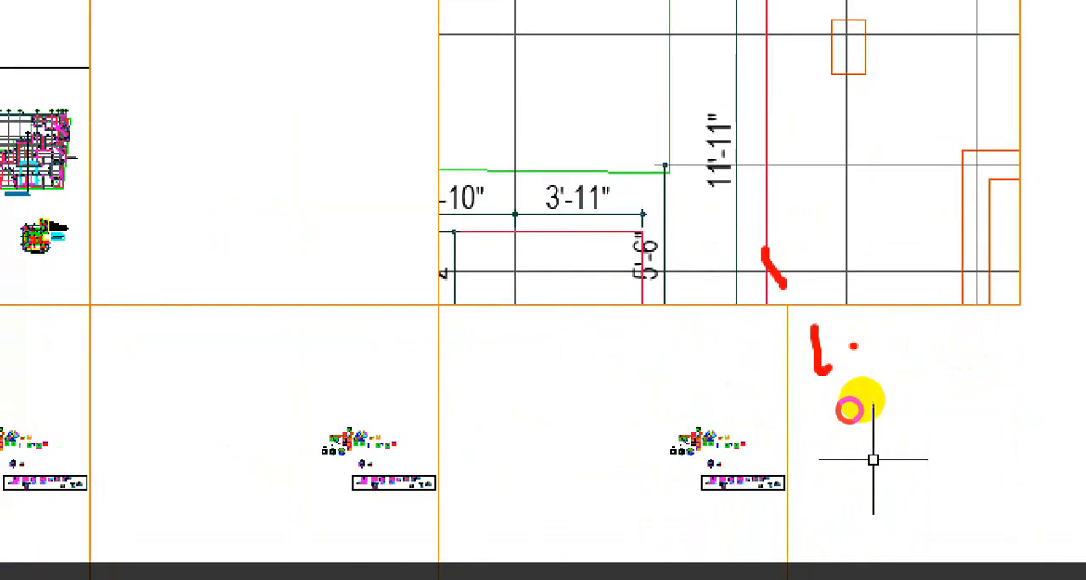
drag(891, 358, 885, 371)
drag(914, 333, 969, 360)
mouse_move(536, 370)
mouse_down()
mouse_move(642, 386)
mouse_move(652, 373)
mouse_up()
drag(437, 391, 462, 407)
drag(490, 389, 632, 378)
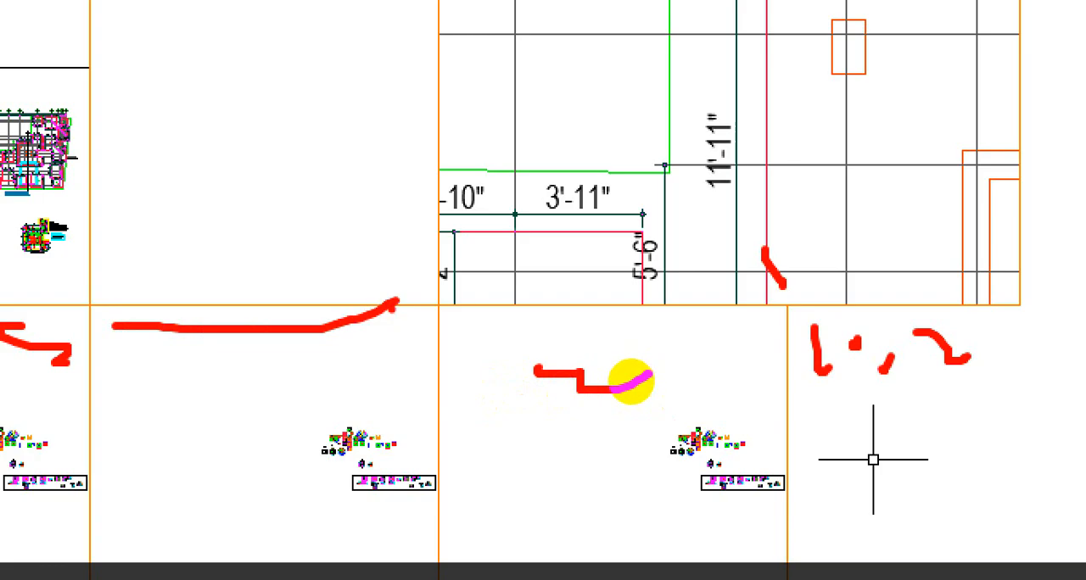
key(Escape)
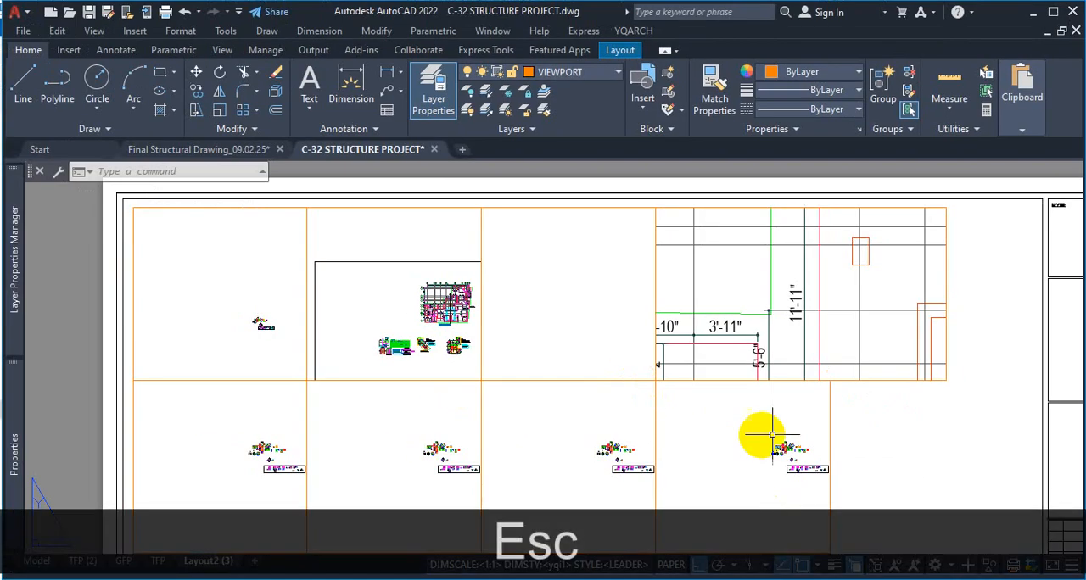
Examine the sheet's title block around the drawing title and scale fields, and compare the rows of viewports on the layout
scroll(806, 400, down, 5)
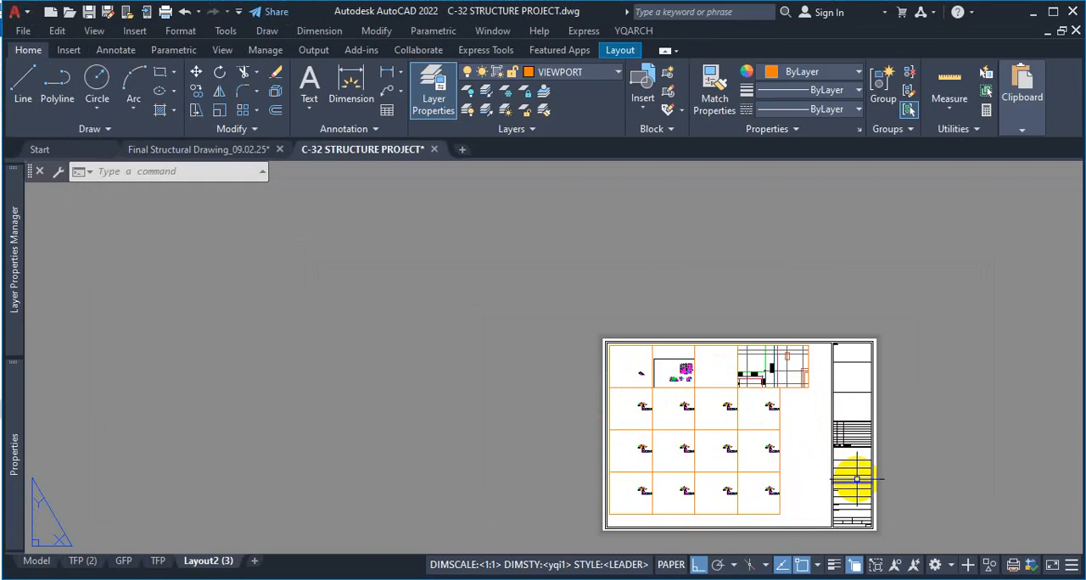
scroll(860, 475, up, 5)
scroll(787, 416, down, 2)
scroll(758, 317, up, 5)
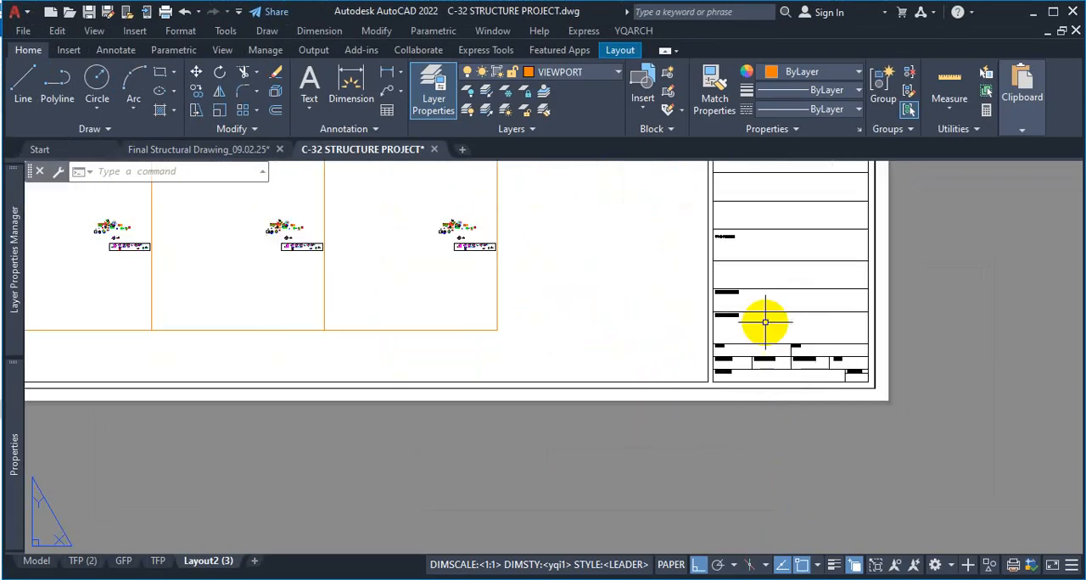
scroll(687, 414, down, 2)
scroll(681, 475, up, 3)
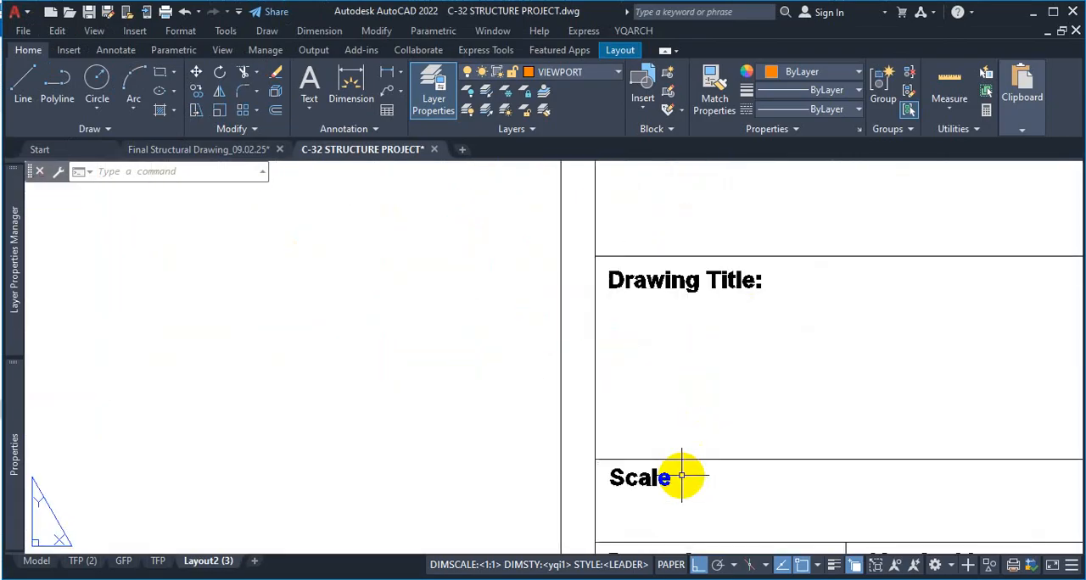
scroll(681, 476, down, 6)
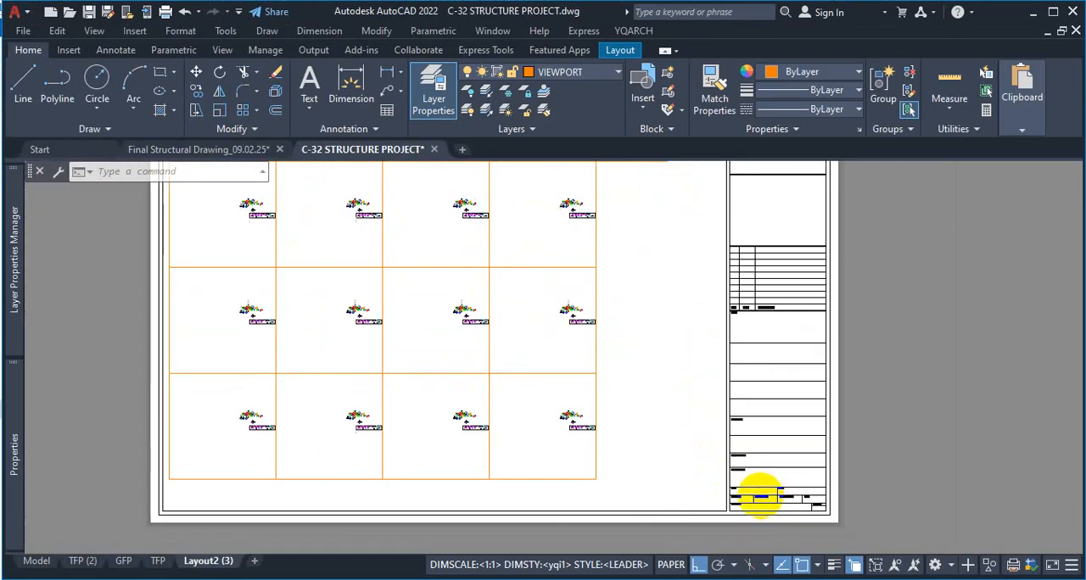
scroll(434, 288, up, 3)
scroll(434, 288, up, 6)
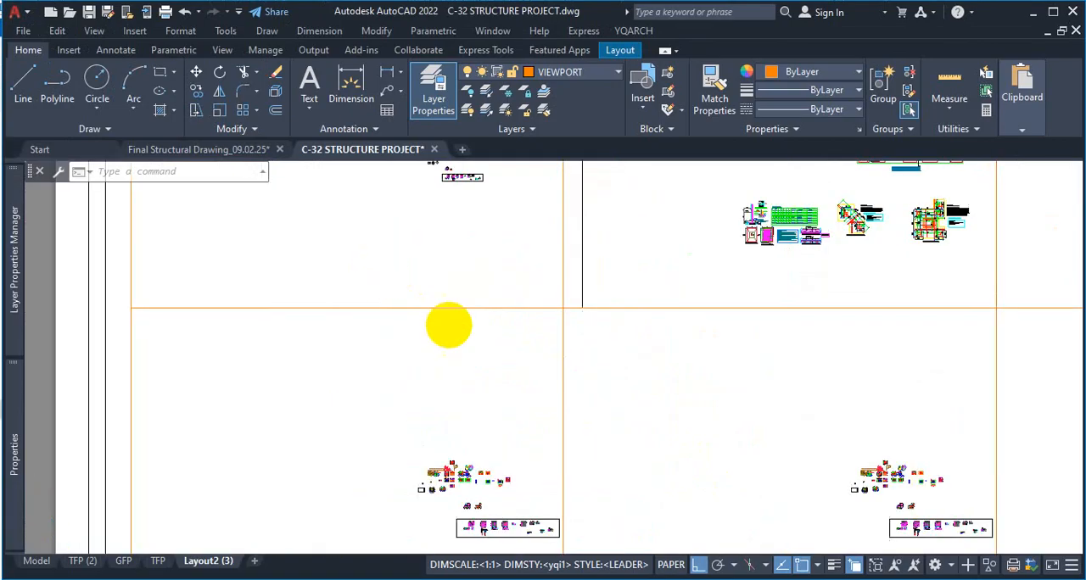
scroll(446, 322, down, 4)
scroll(460, 279, up, 3)
ctrl+scroll(499, 323, down, 4)
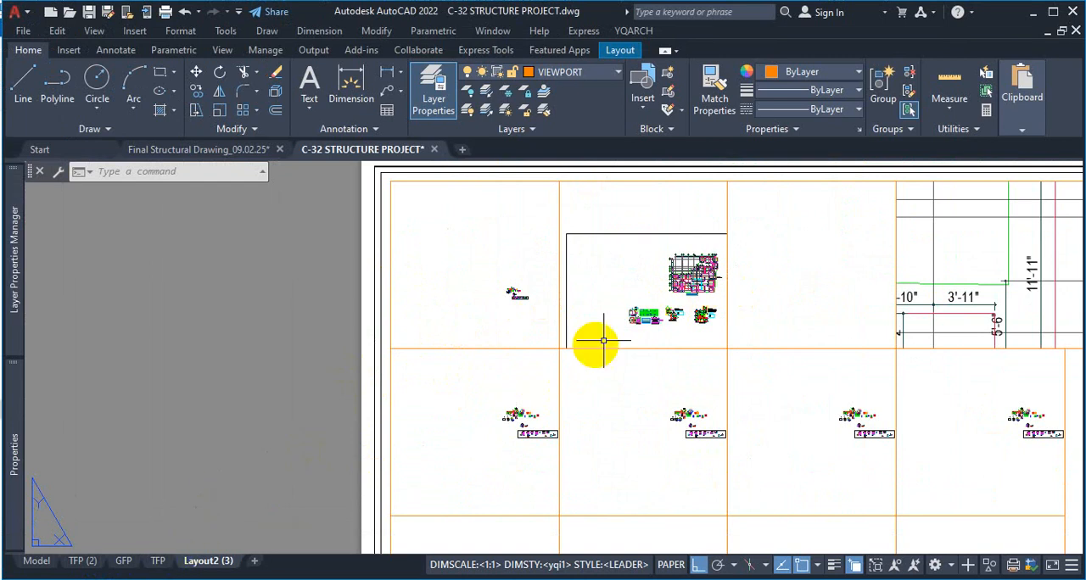
scroll(606, 308, down, 4)
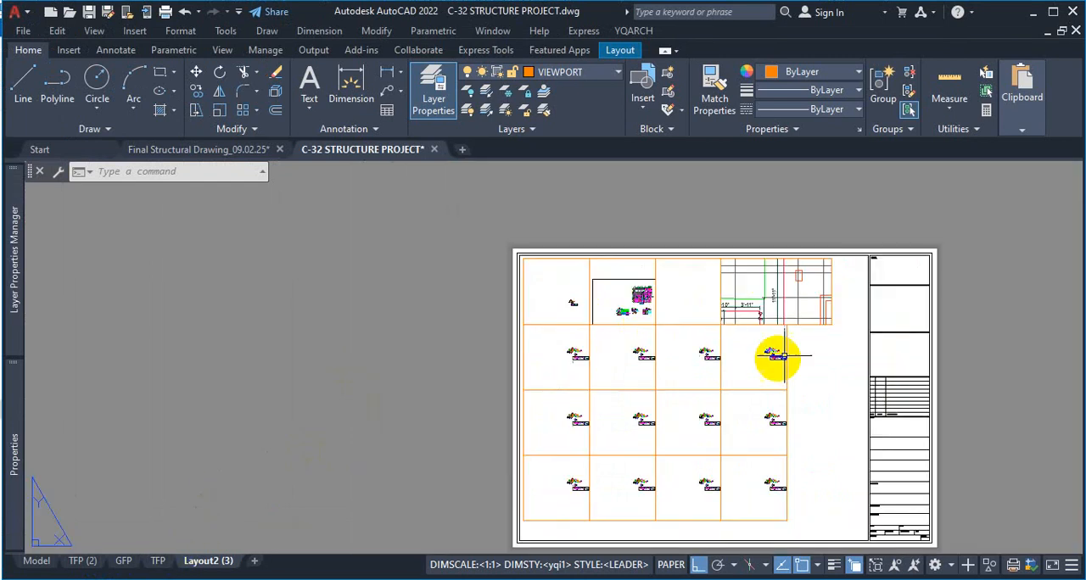
Delete all the viewports from the Layout2 (3) sheet, keeping the border and title block
click(846, 294)
click(580, 513)
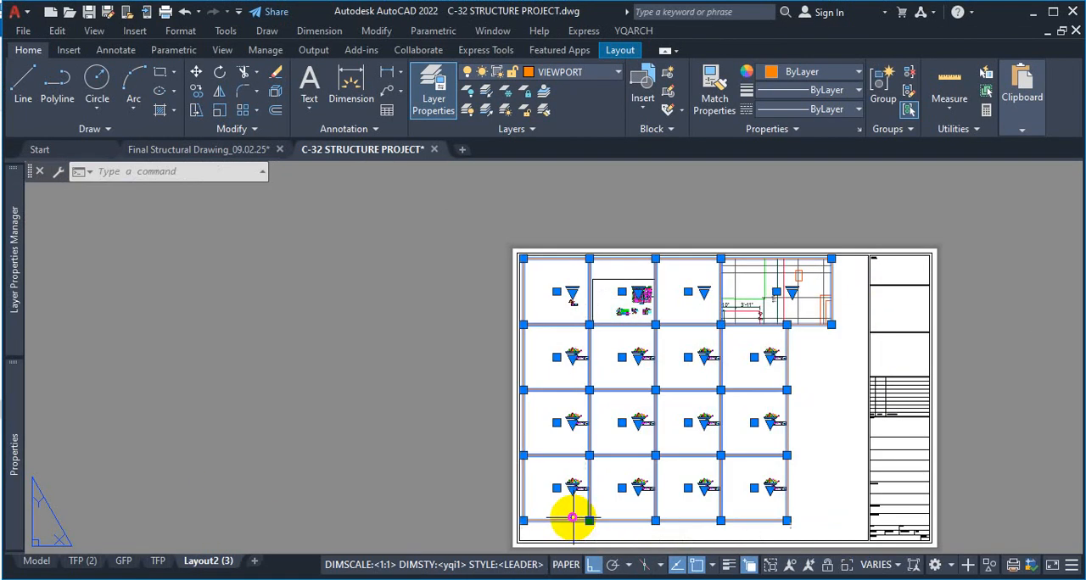
key(Delete)
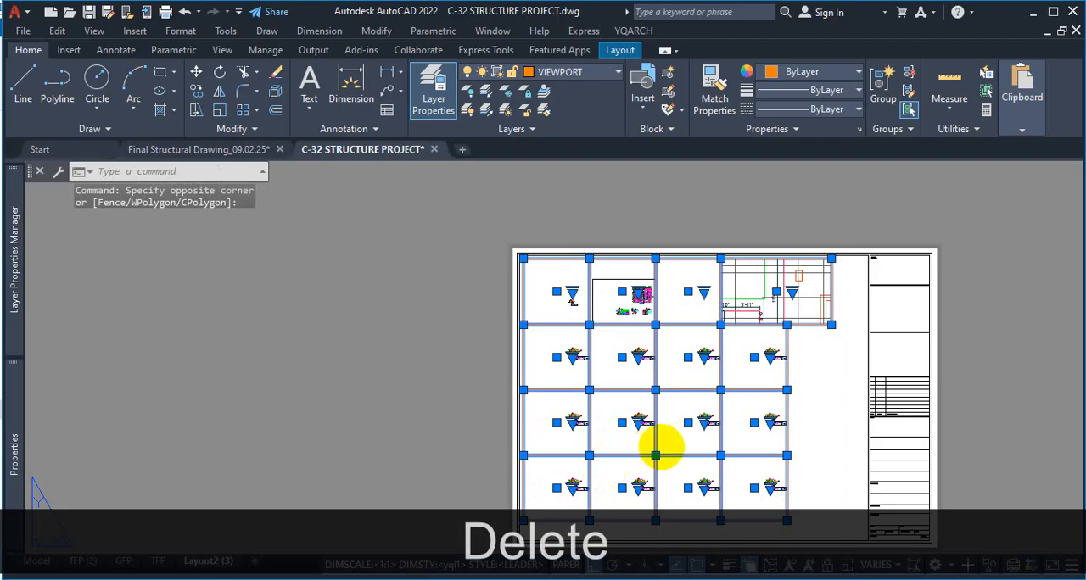
key(Delete)
key(Delete)
scroll(668, 353, down, 5)
scroll(685, 394, up, 5)
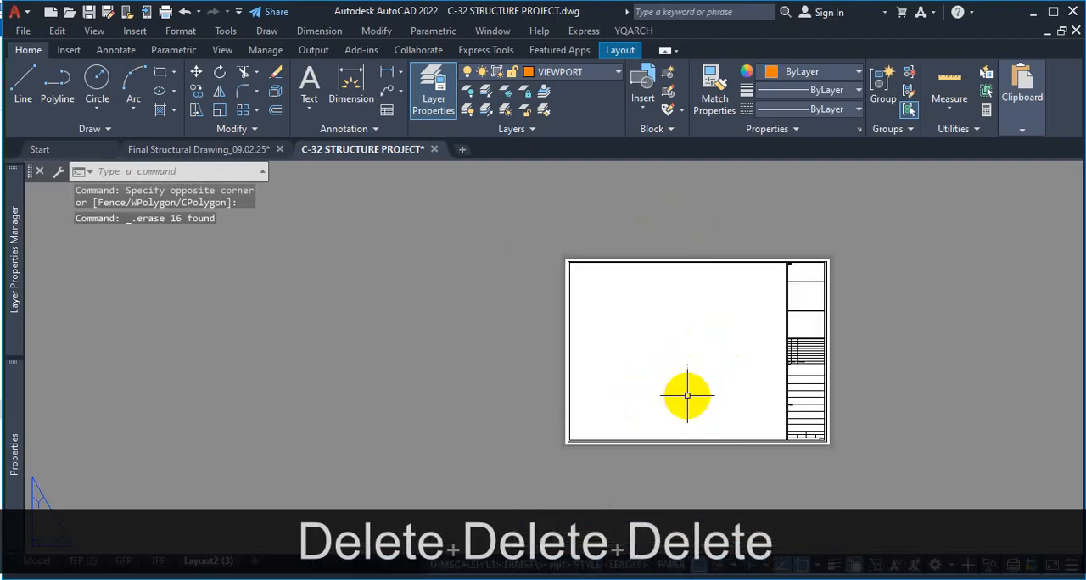
Create two viewports in a horizontal arrangement with MVIEW, spanning most of the empty drawing area inside the sheet border
text(MV)
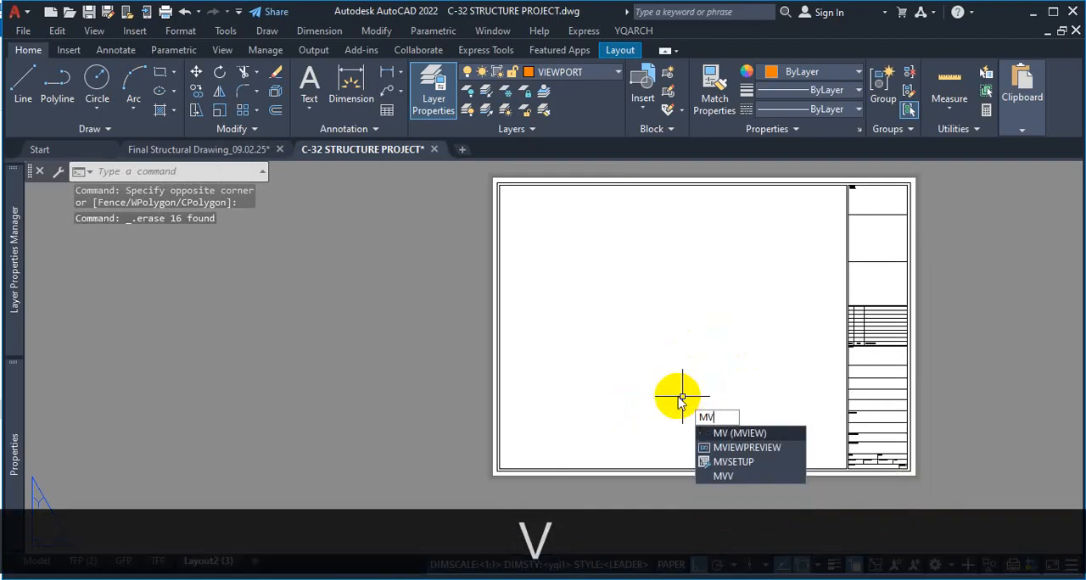
key(Return)
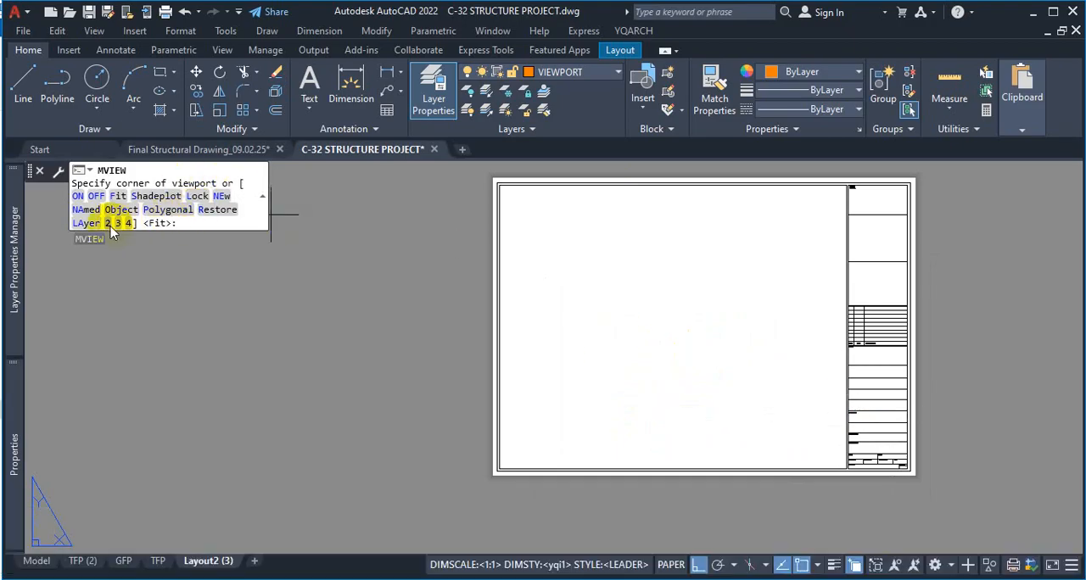
click(109, 224)
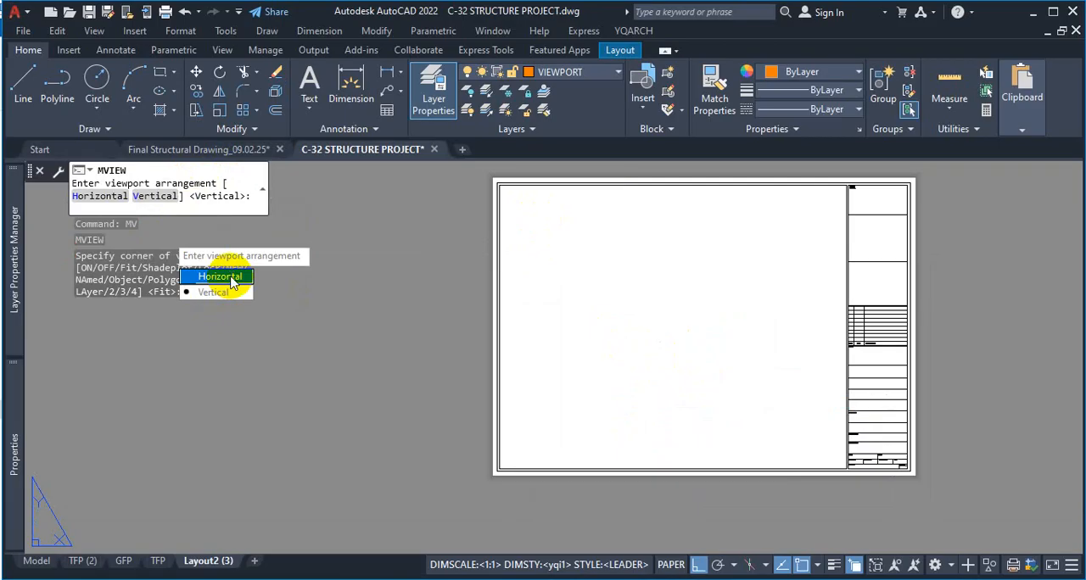
click(224, 277)
scroll(589, 211, up, 2)
click(551, 218)
scroll(687, 327, down, 3)
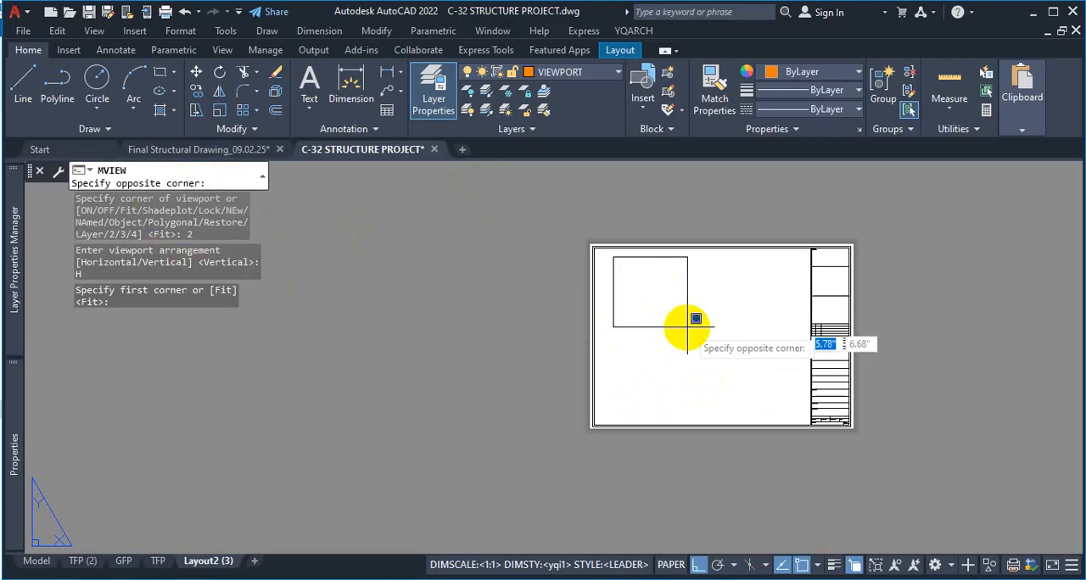
click(797, 377)
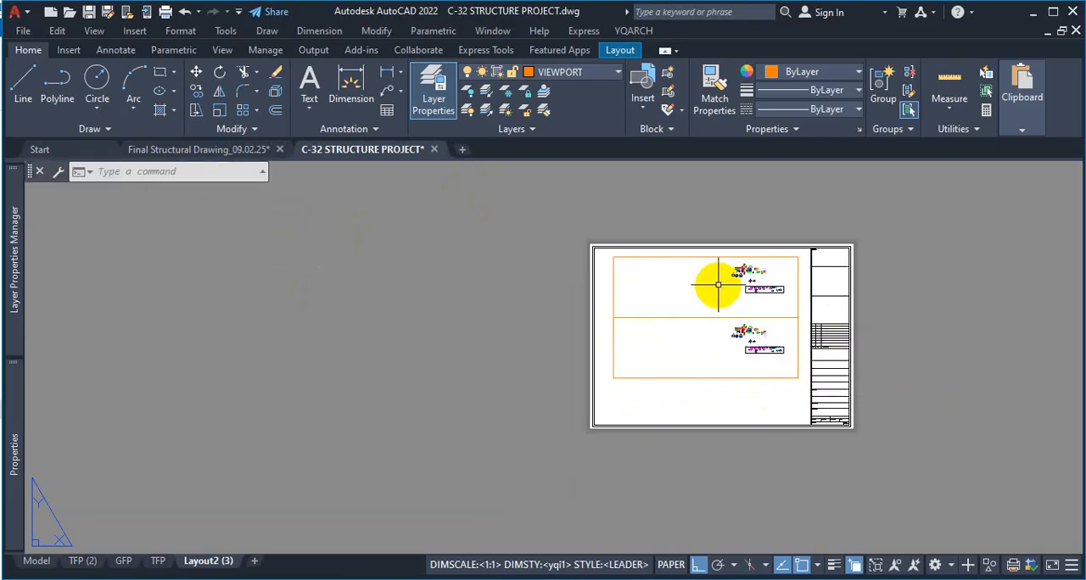
Activate the upper viewport and enlarge the foundation layout plan inside it
scroll(763, 279, up, 6)
click(611, 384)
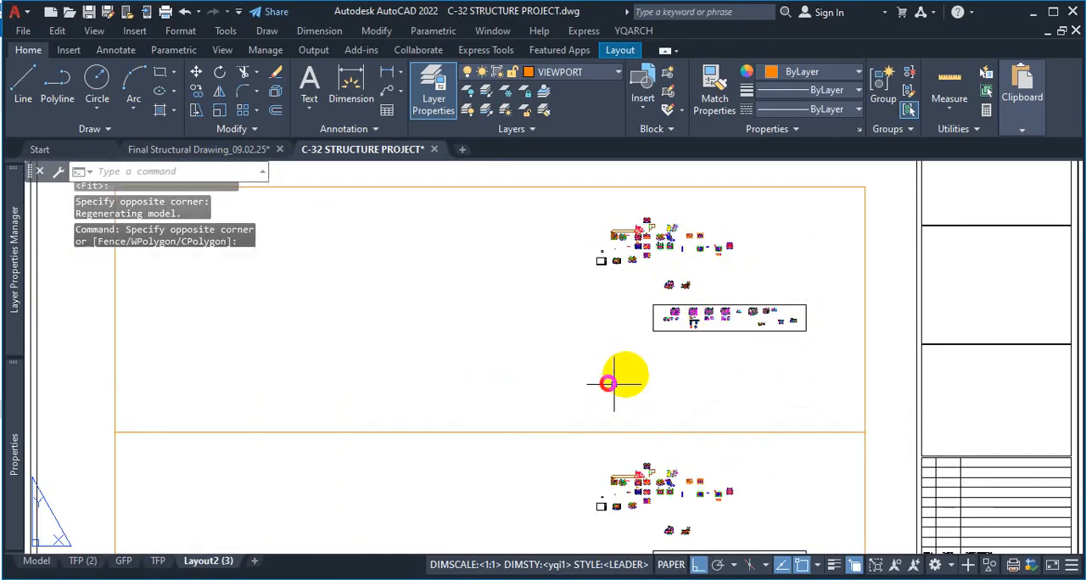
key(Escape)
double_click(582, 364)
scroll(670, 311, up, 3)
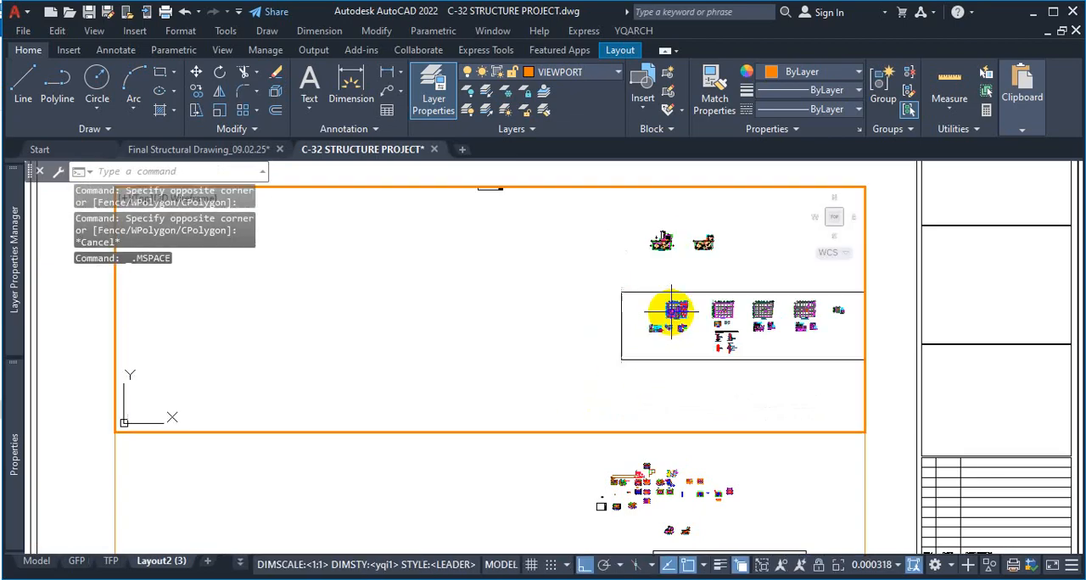
scroll(671, 311, up, 8)
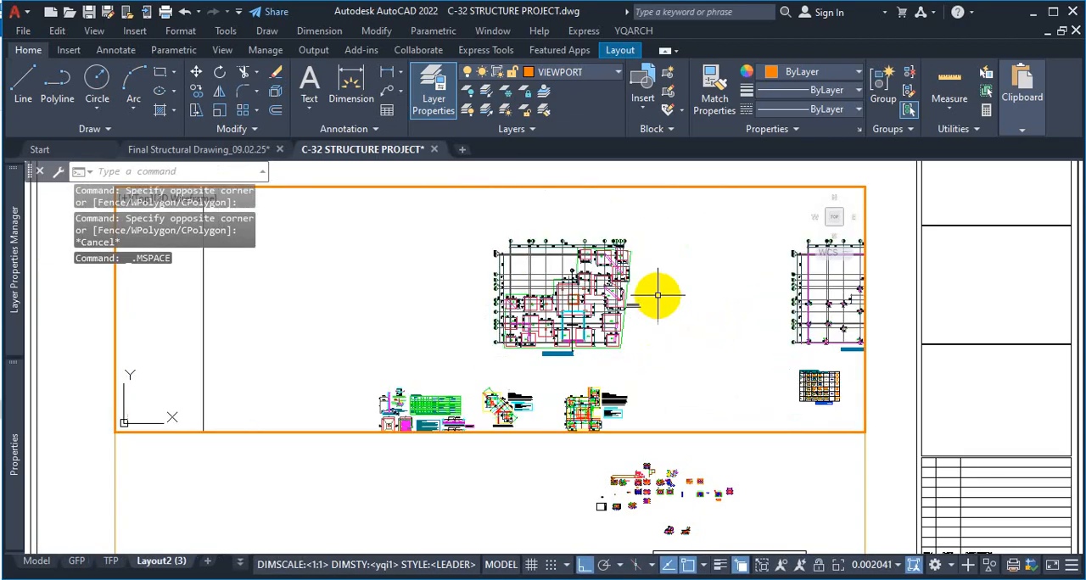
scroll(659, 310, up, 3)
scroll(553, 373, up, 3)
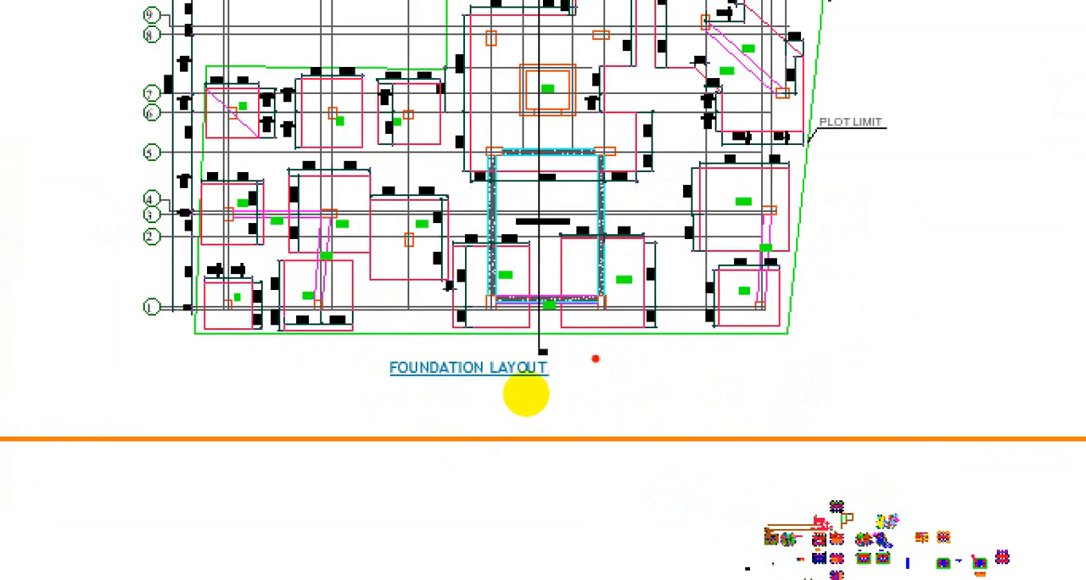
drag(738, 362, 799, 346)
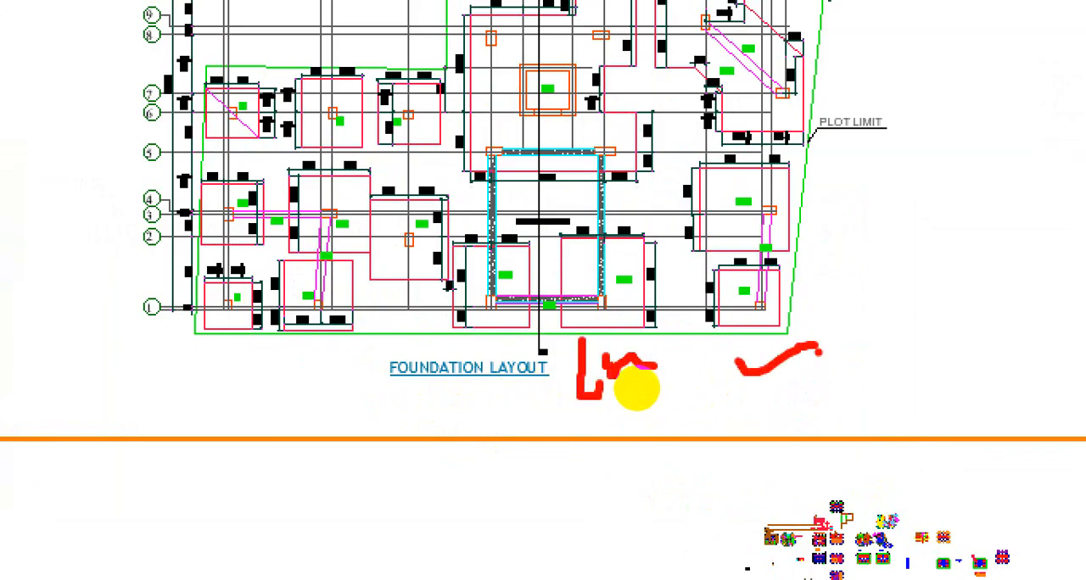
key(Escape)
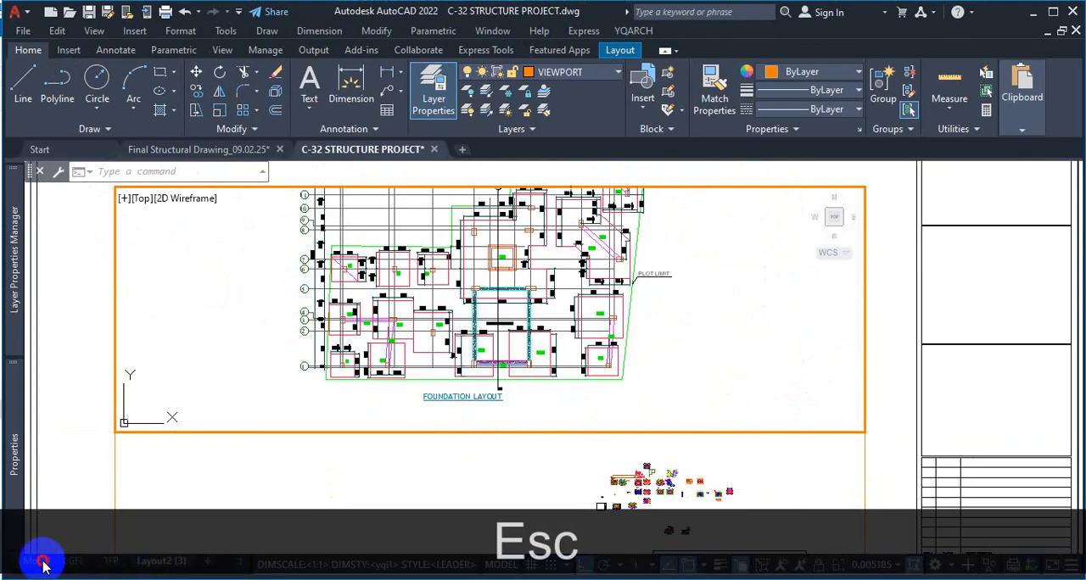
Switch to model space and review the ground floor plan and its title
click(43, 562)
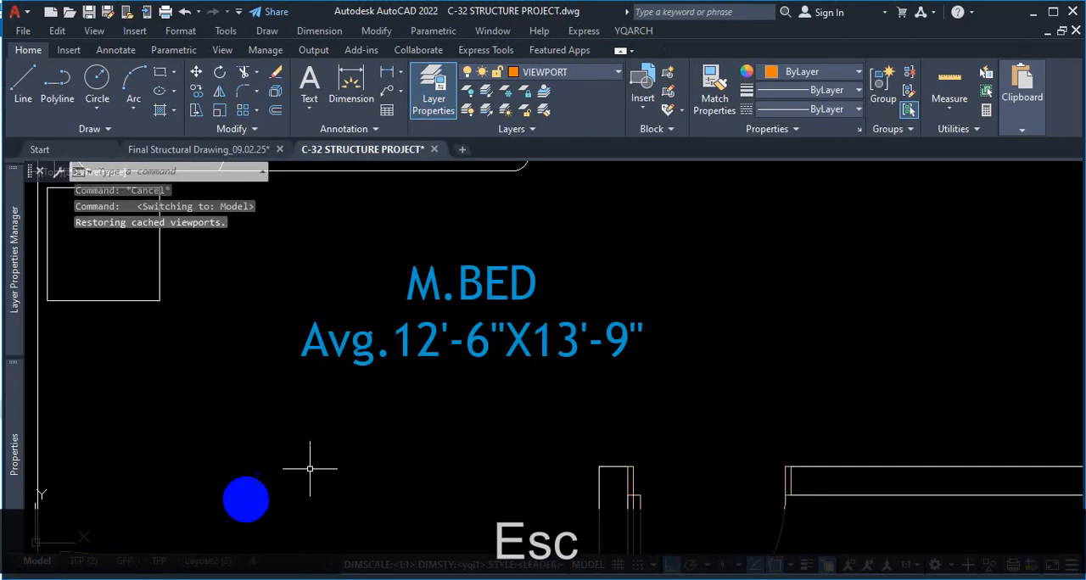
scroll(504, 364, down, 5)
scroll(483, 373, up, 4)
scroll(483, 373, up, 4)
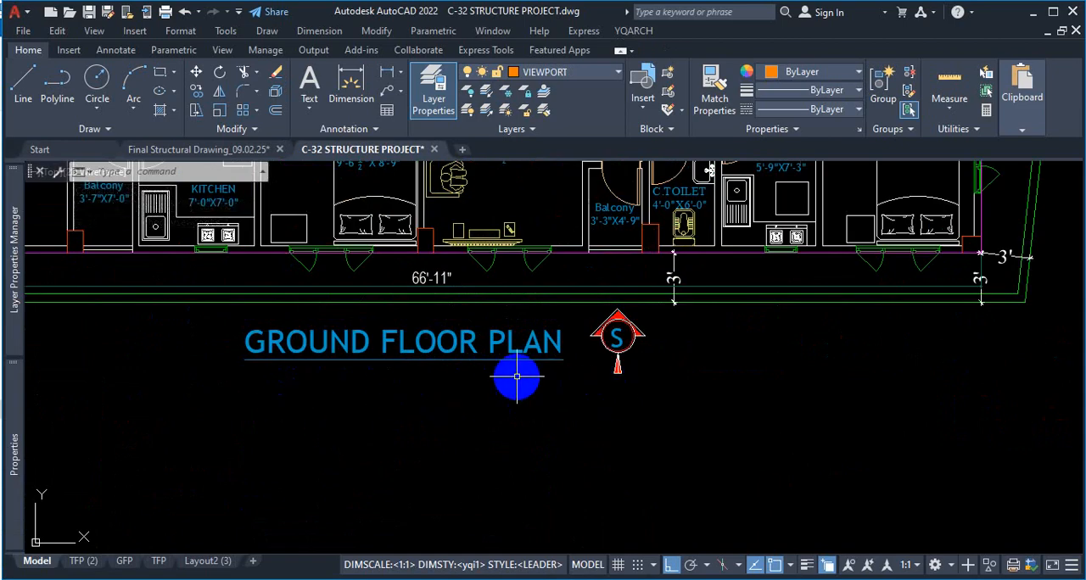
scroll(517, 380, down, 4)
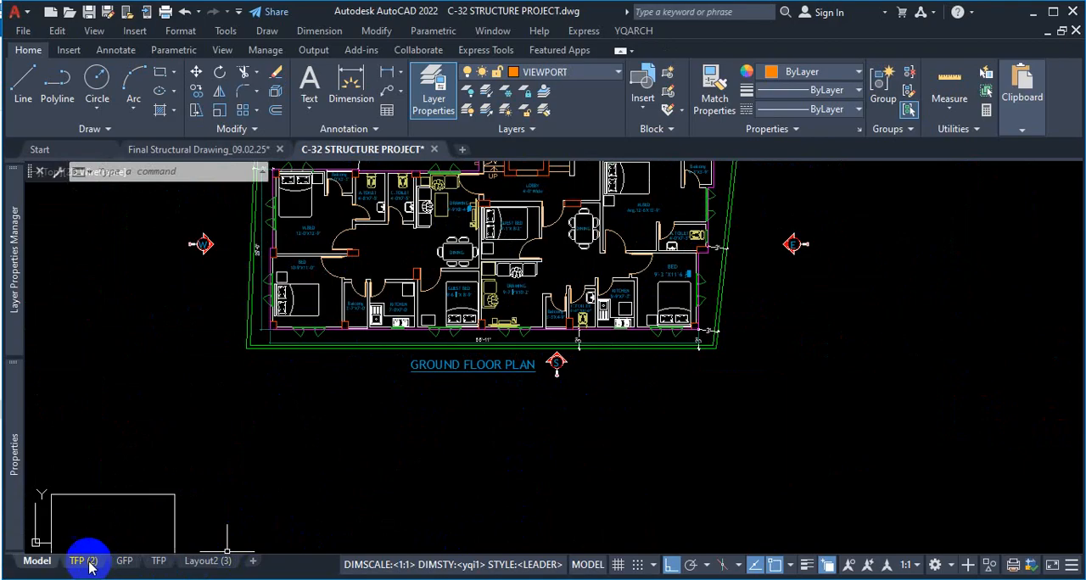
Return to Layout2 (3), fit the whole foundation layout plan in the upper viewport, and go back to paper space
click(197, 561)
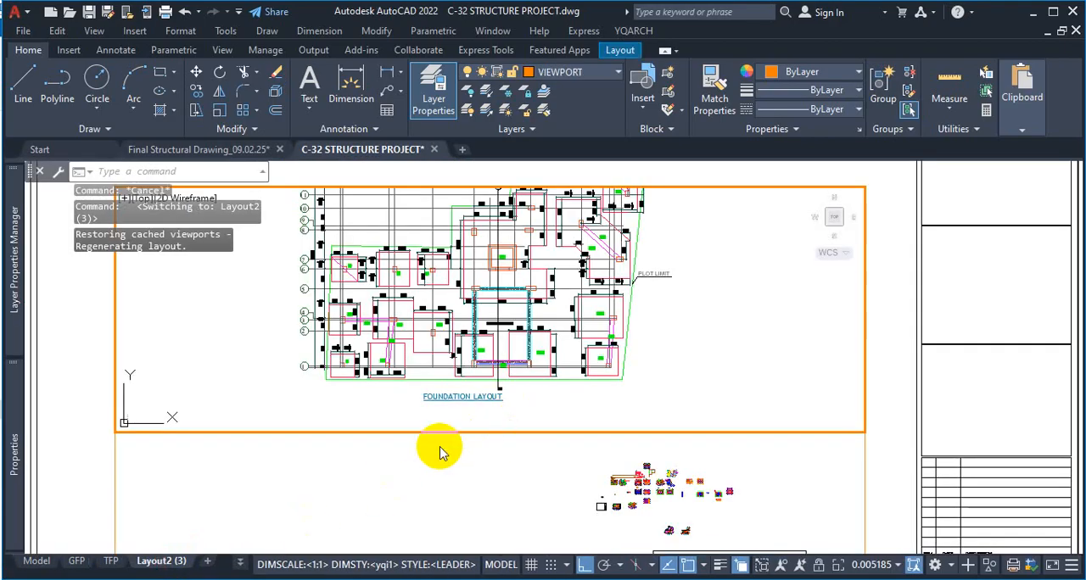
scroll(495, 413, down, 2)
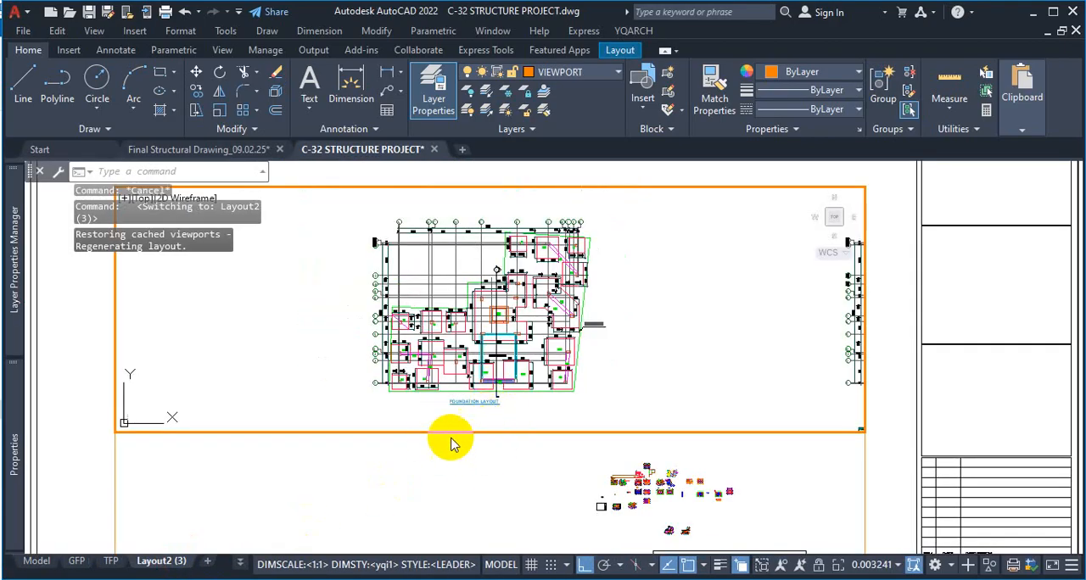
double_click(892, 366)
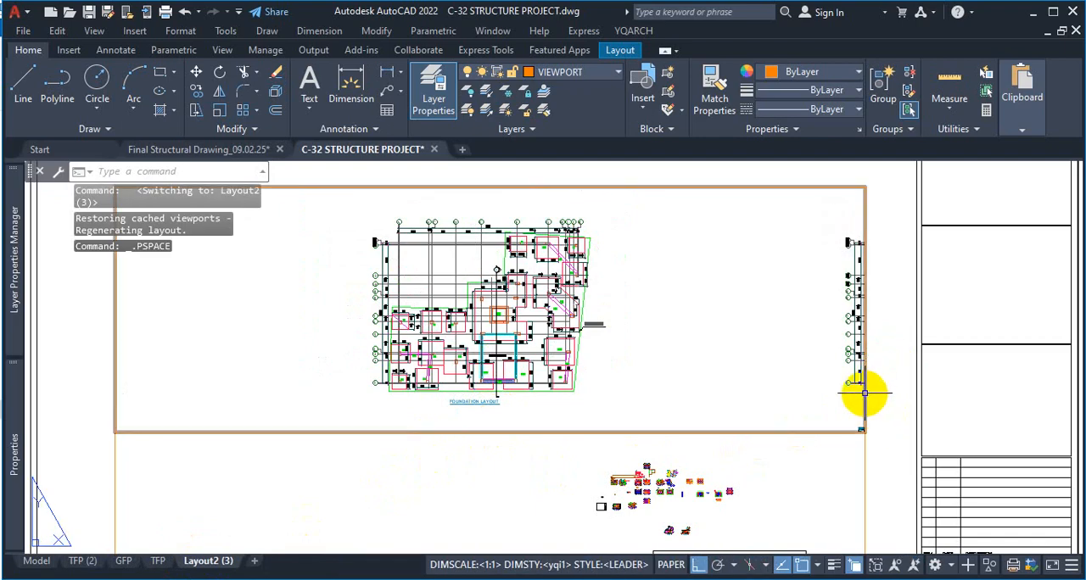
Stretch the upper viewport's lower-right corner inward so the frame excludes the neighbouring plan
click(864, 389)
click(864, 431)
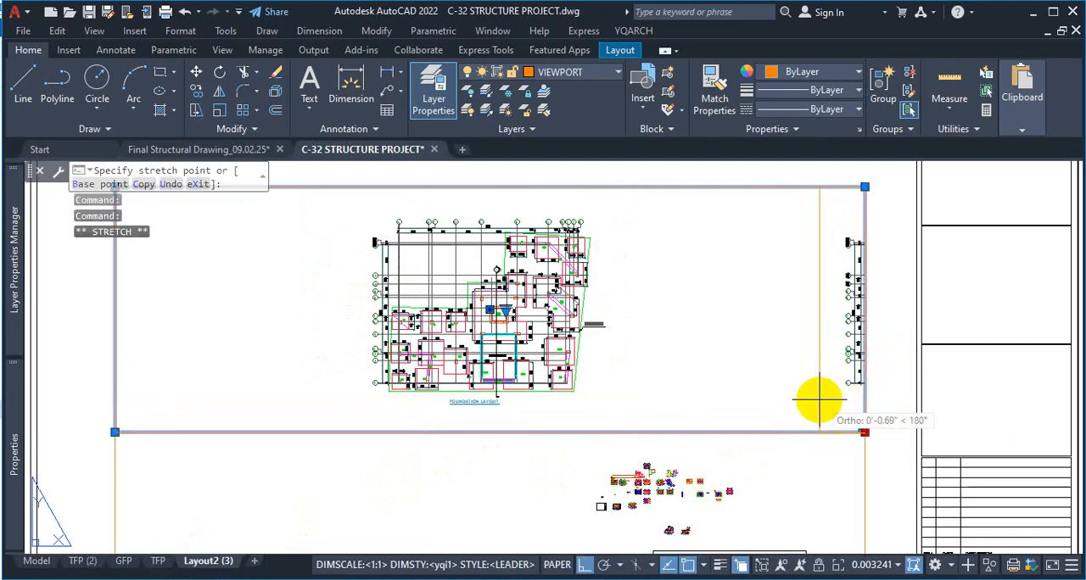
scroll(807, 373, down, 2)
scroll(800, 395, up, 4)
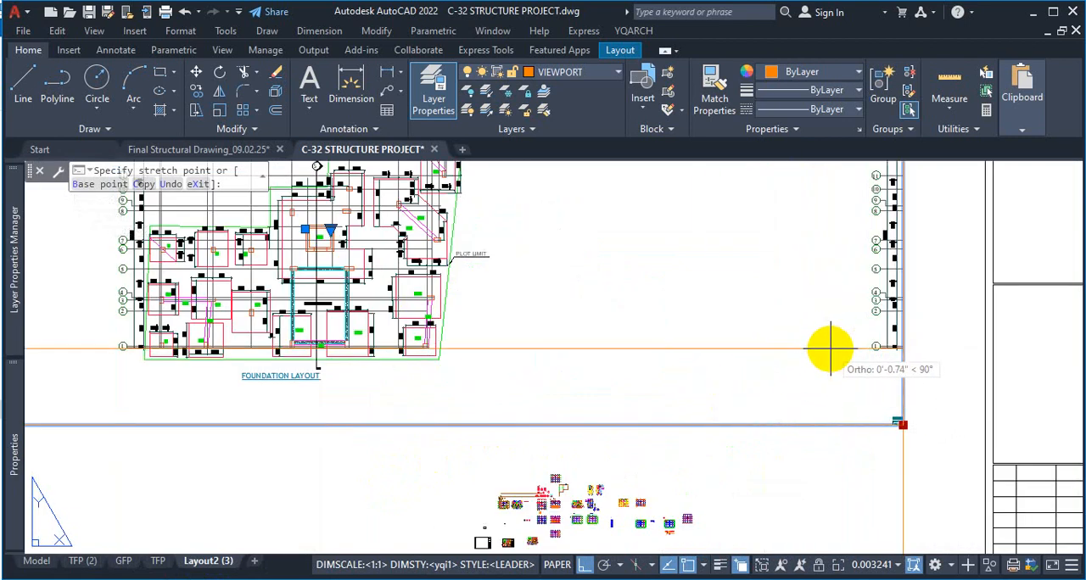
scroll(831, 348, down, 3)
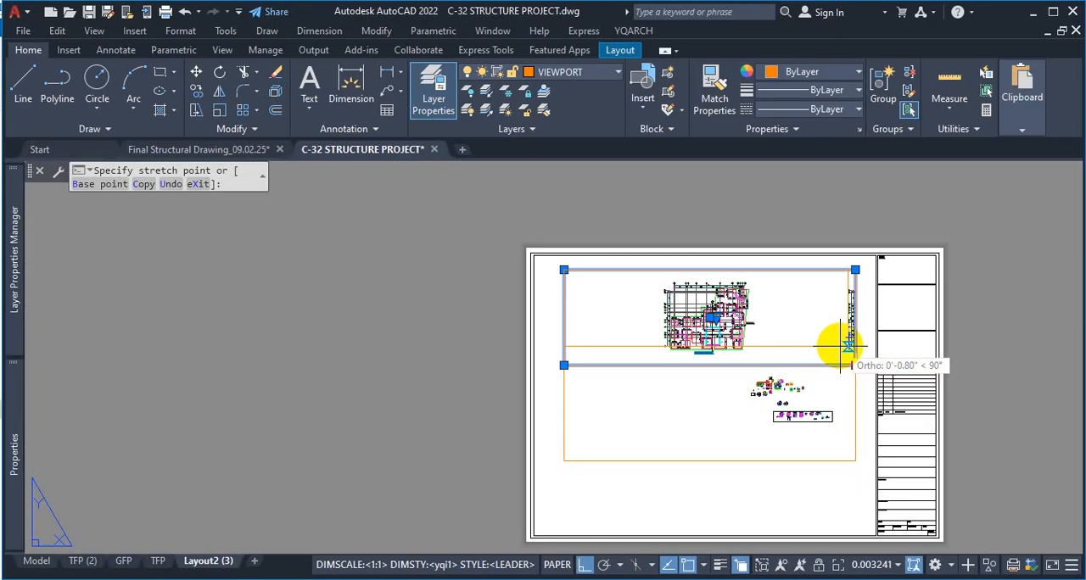
click(811, 355)
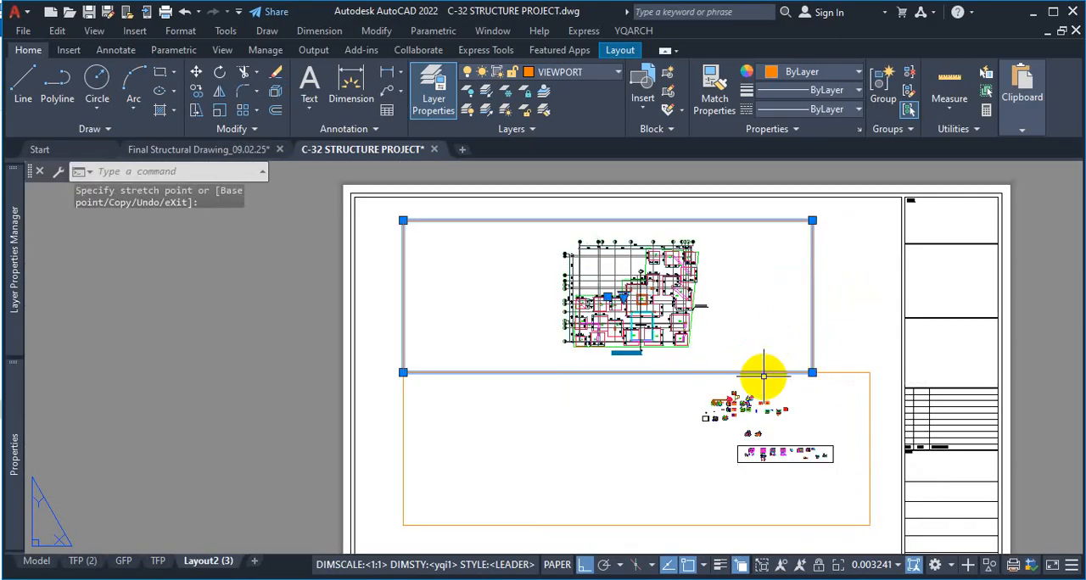
Stretch the lower viewport's upper edge downward to leave a gap beneath the foundation layout viewport
click(720, 523)
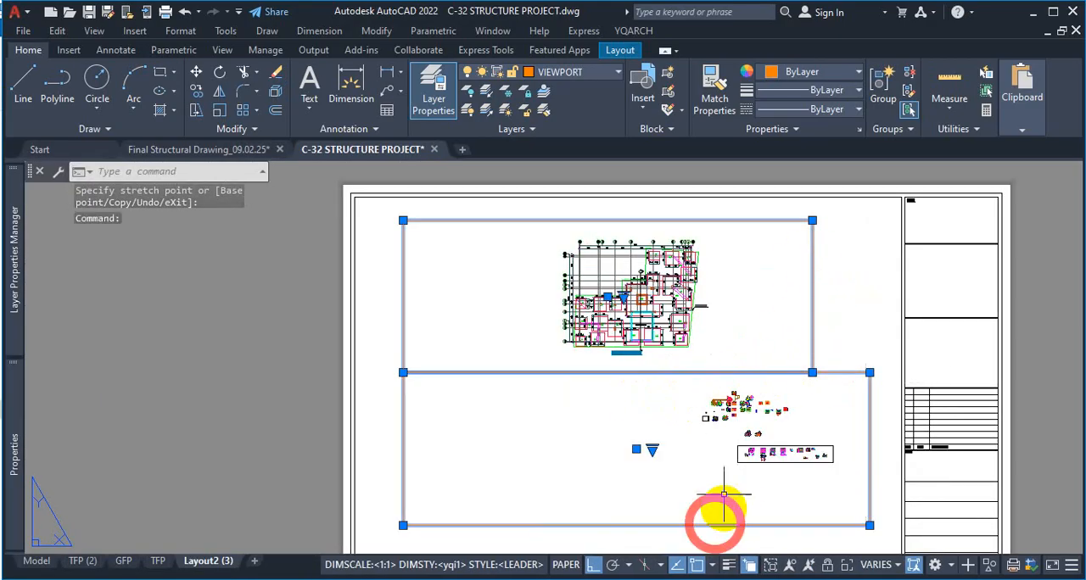
click(868, 371)
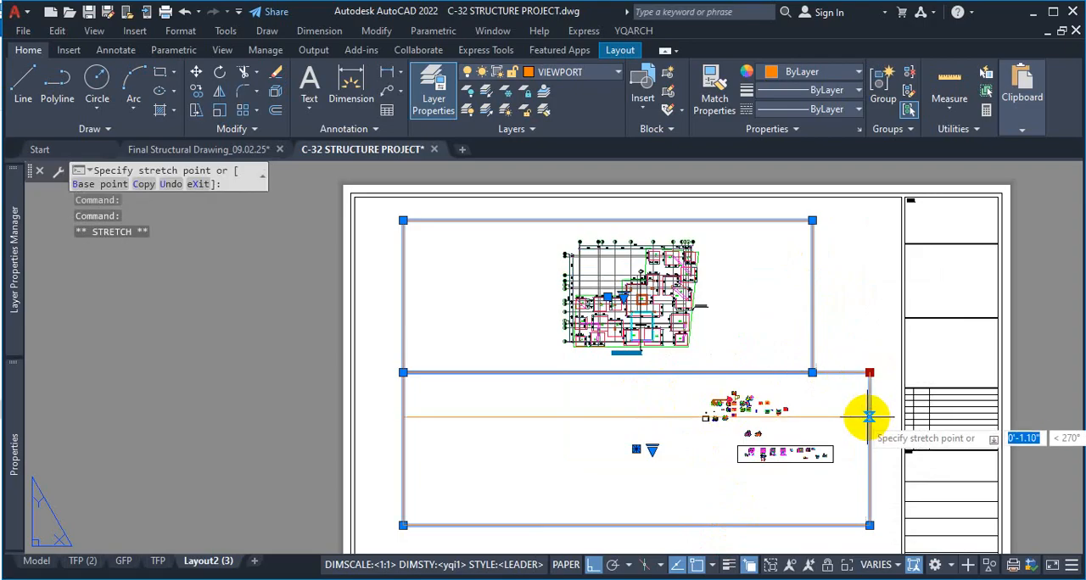
Stretch the upper viewport's lower edge slightly upward to widen the gap above the lower viewport, and clear the selection
click(800, 361)
scroll(662, 382, up, 4)
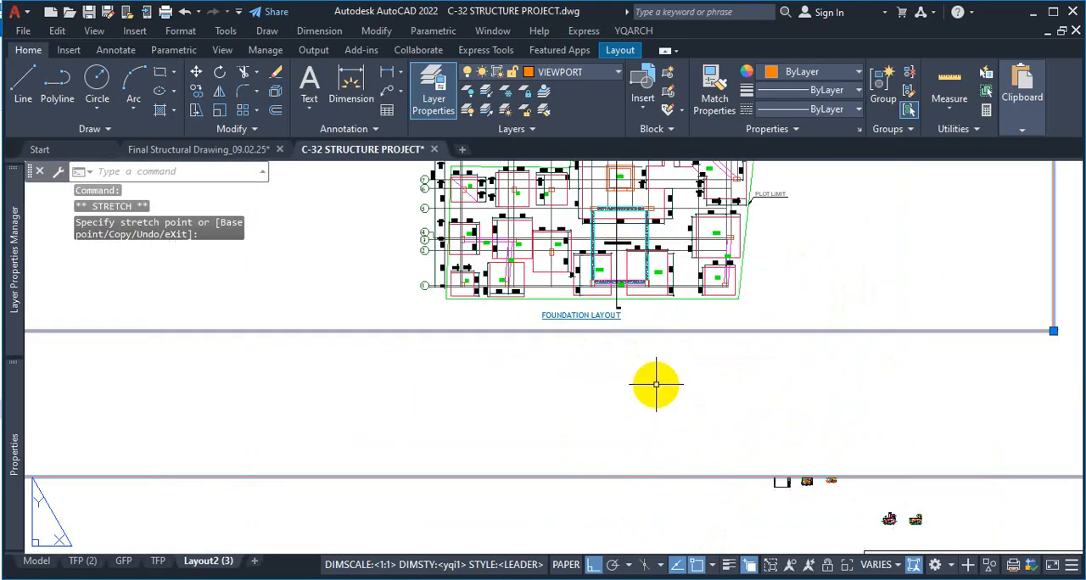
key(Escape)
click(606, 383)
scroll(606, 356, down, 3)
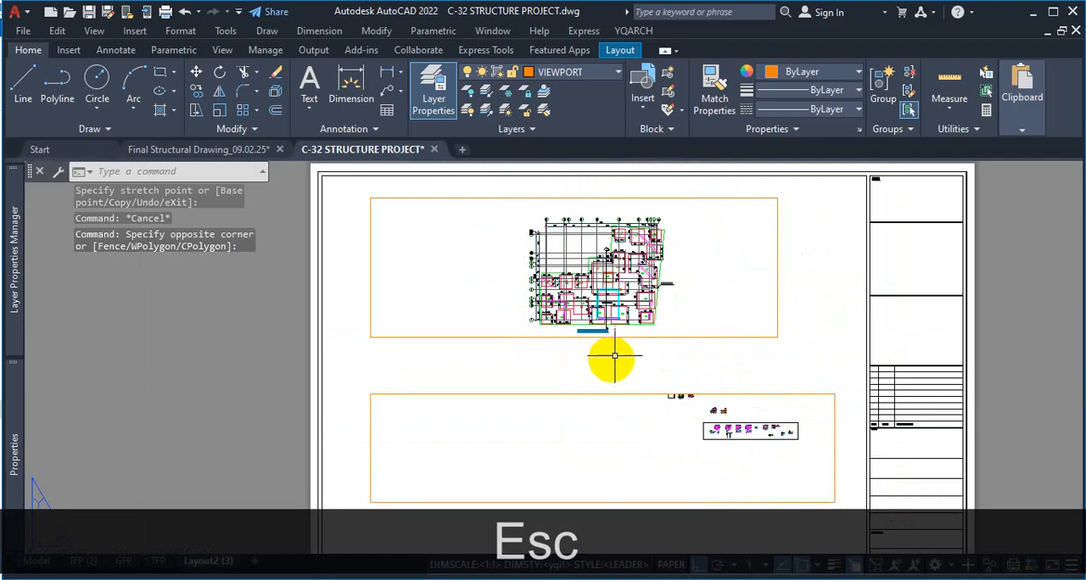
Add the multiline text "SCALE:1:200" in paper space between the two viewports, beneath the foundation layout
scroll(613, 356, up, 2)
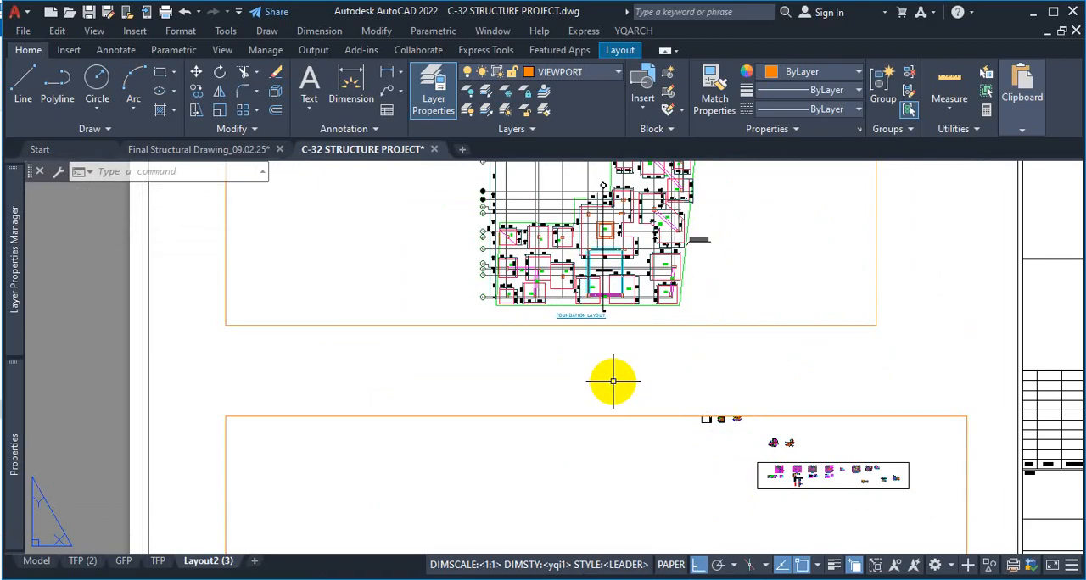
text(t)
key(Return)
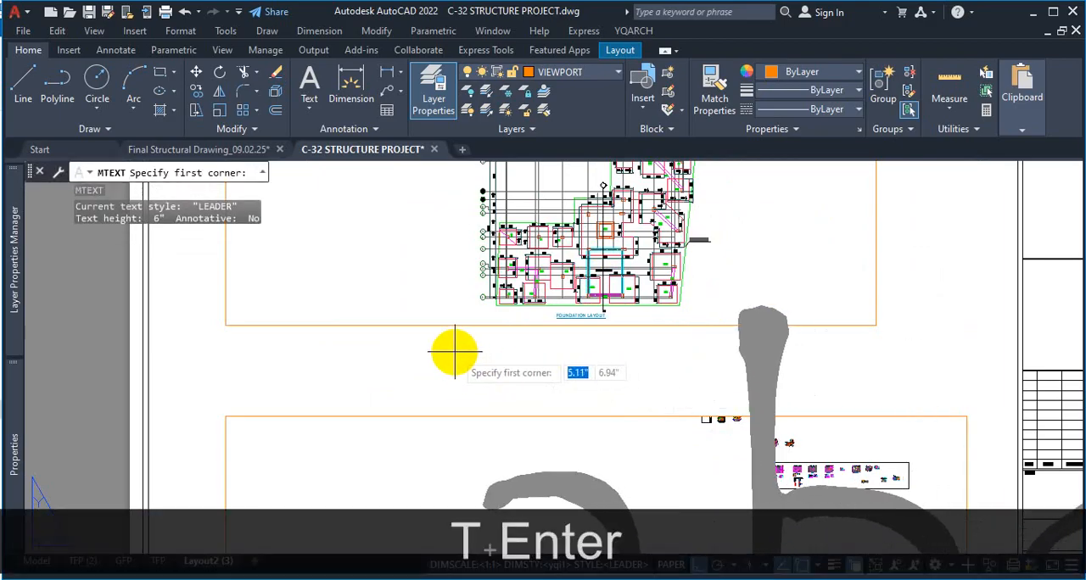
click(436, 348)
click(645, 383)
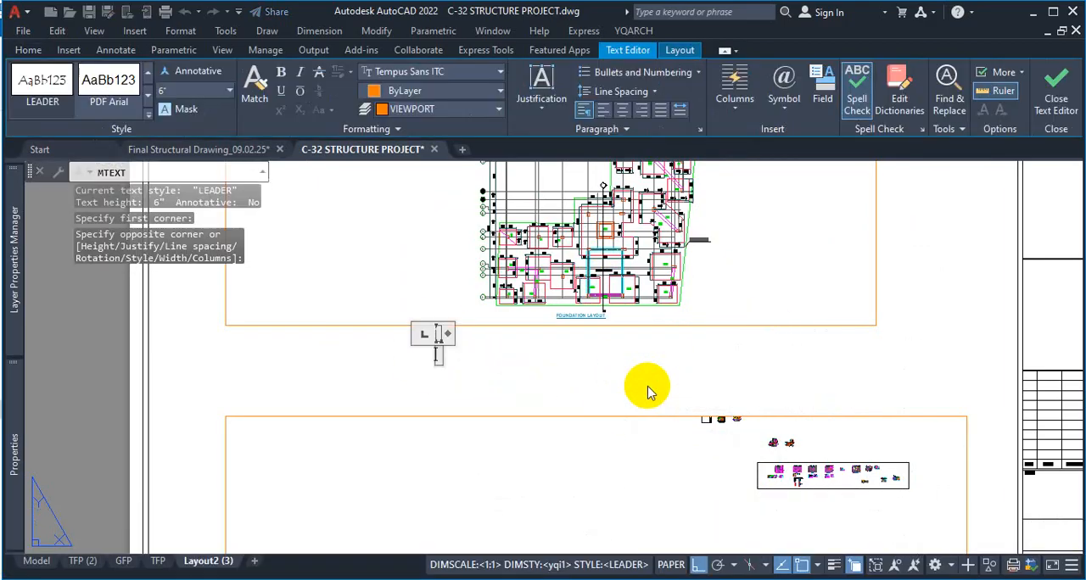
text(SC)
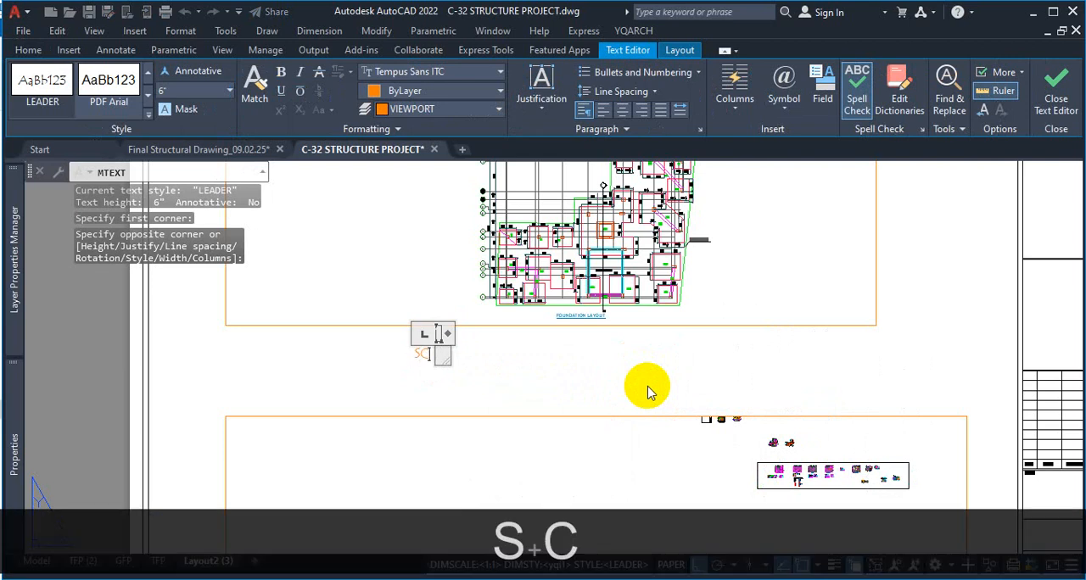
text(AL)
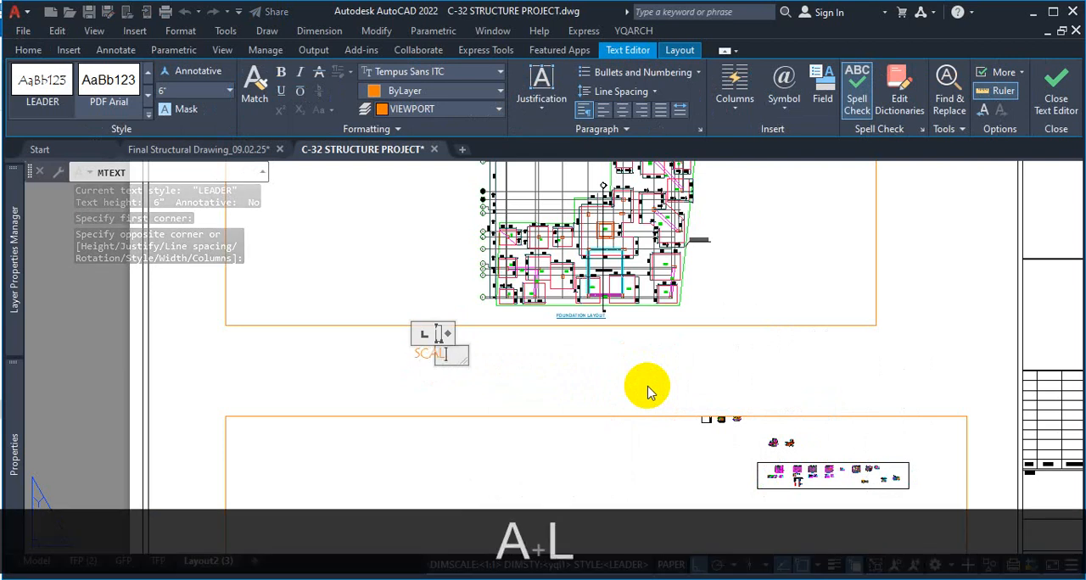
text(E)
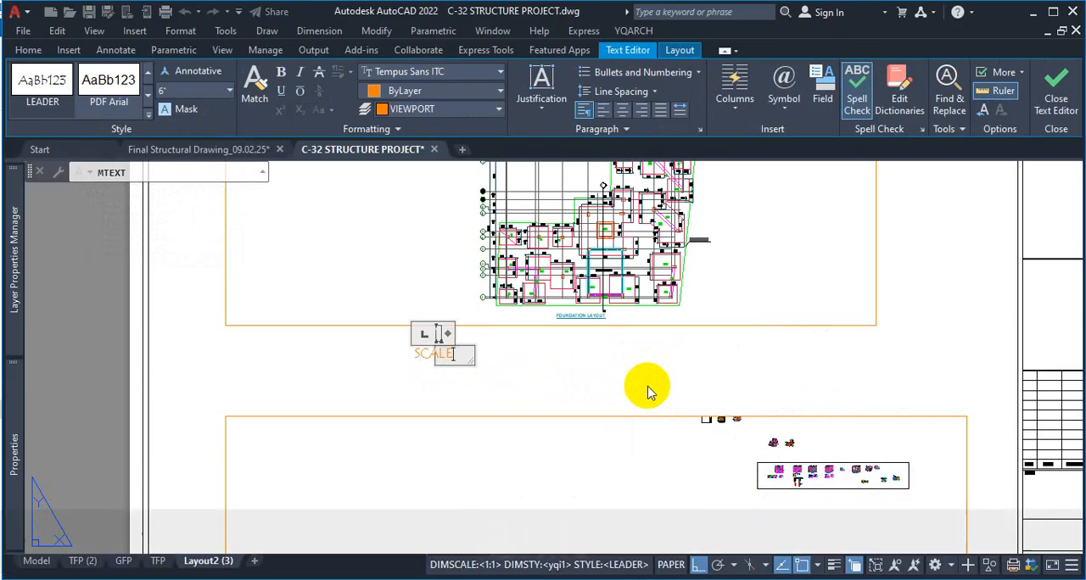
text(:1)
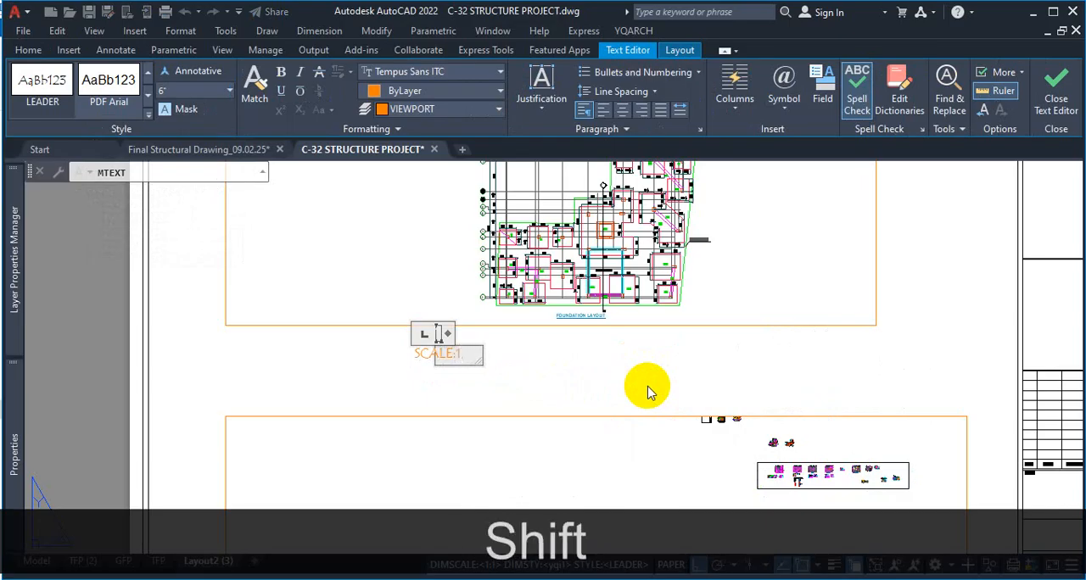
text(:200)
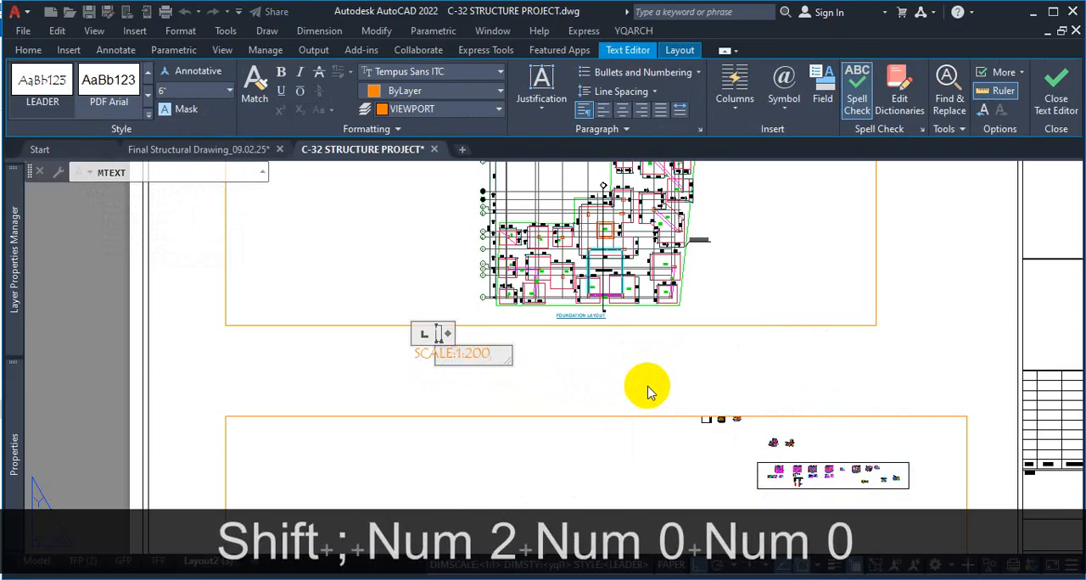
click(1056, 93)
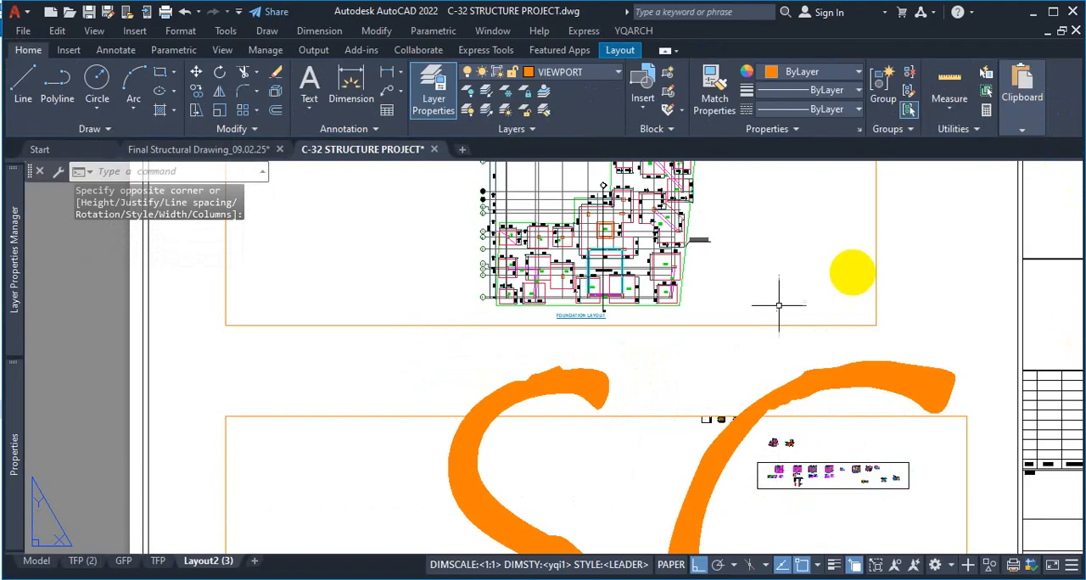
Set the text height of the oversized SCALE:1:200 label to 0.5" and deselect it
scroll(602, 339, down, 7)
scroll(759, 364, up, 3)
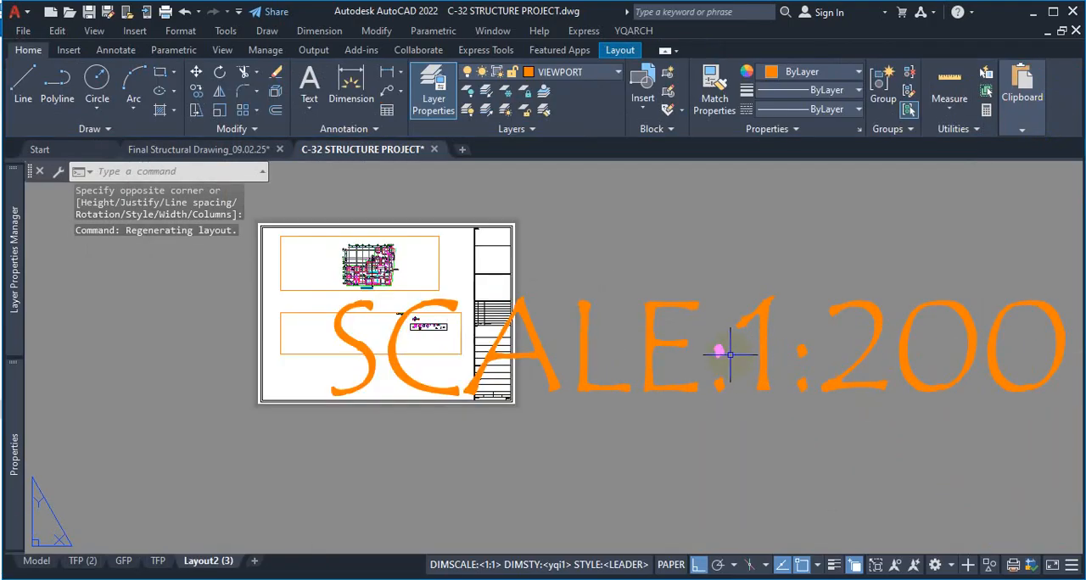
click(874, 243)
click(687, 387)
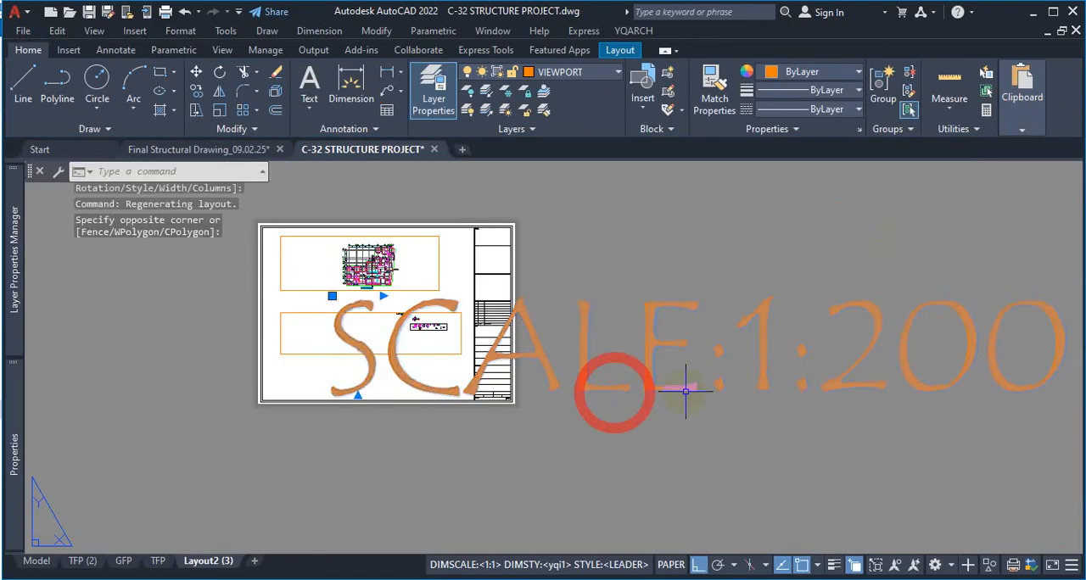
click(13, 454)
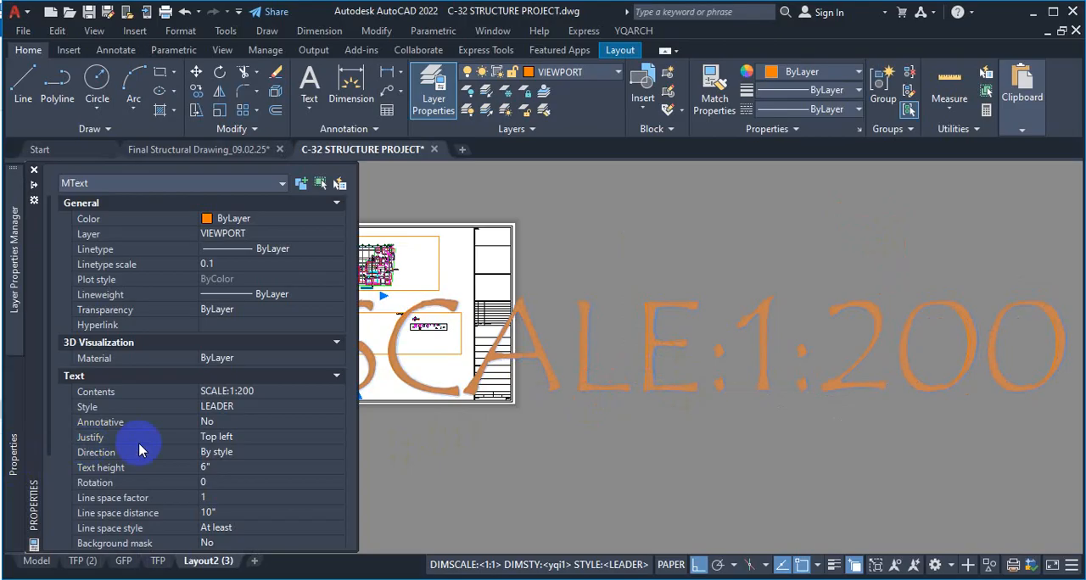
click(224, 469)
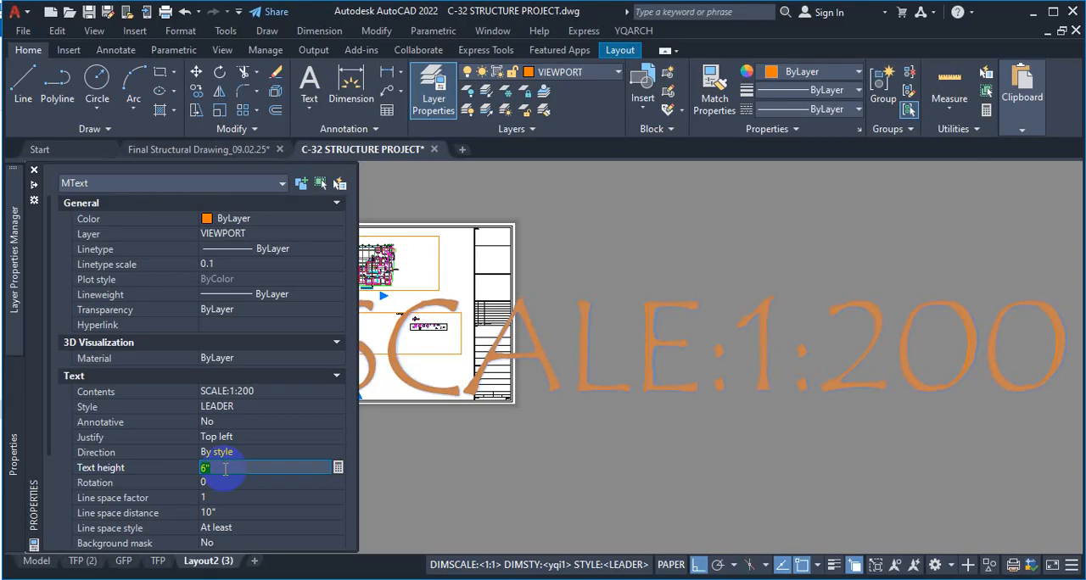
text(.5)
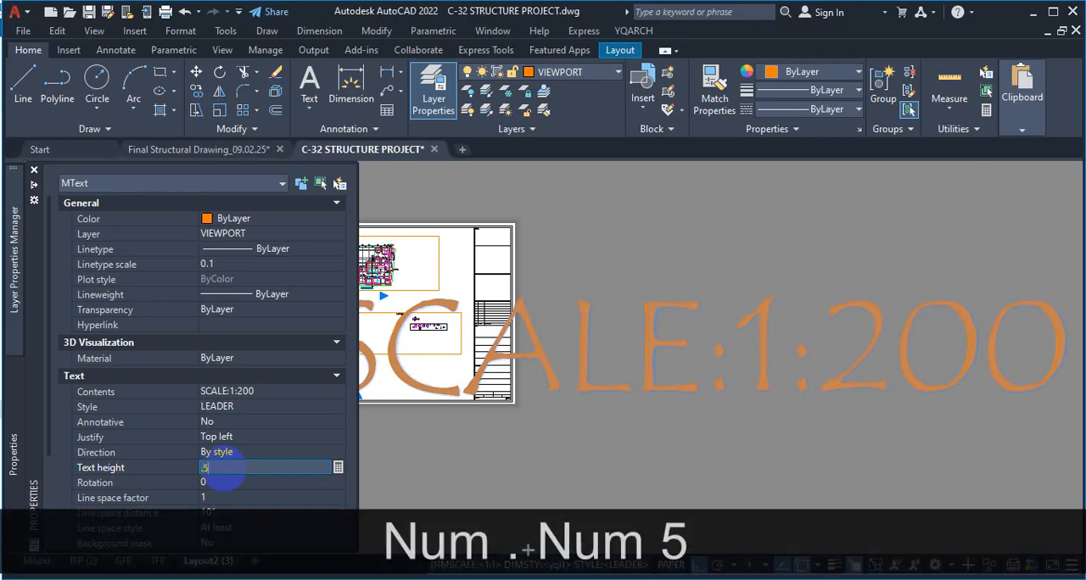
key(Return)
text(\)
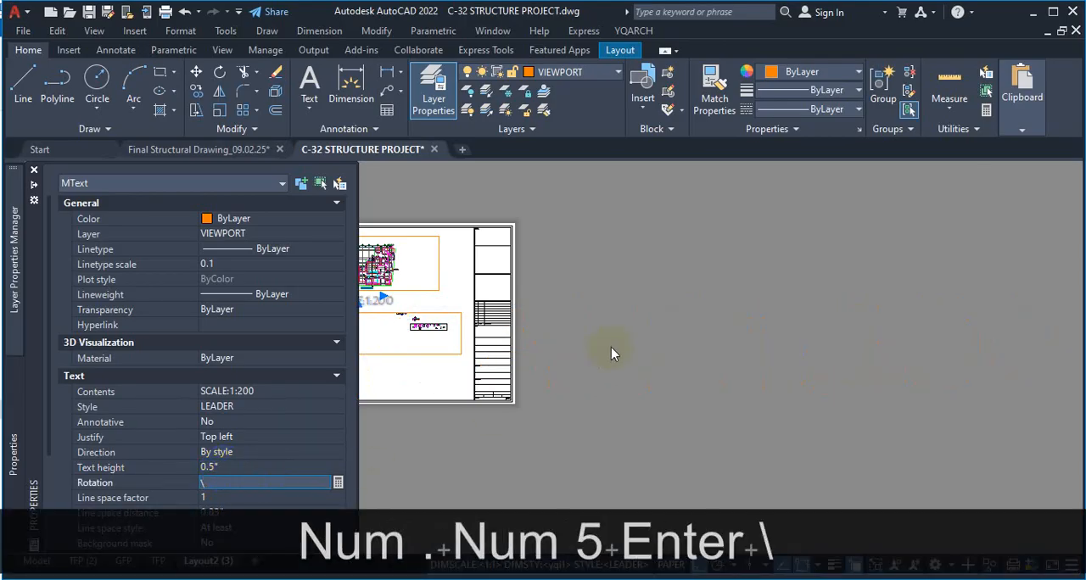
key(Escape)
key(Escape)
Set the SCALE:1:200 label's text height to 0.2" and deselect it
scroll(449, 330, down, 4)
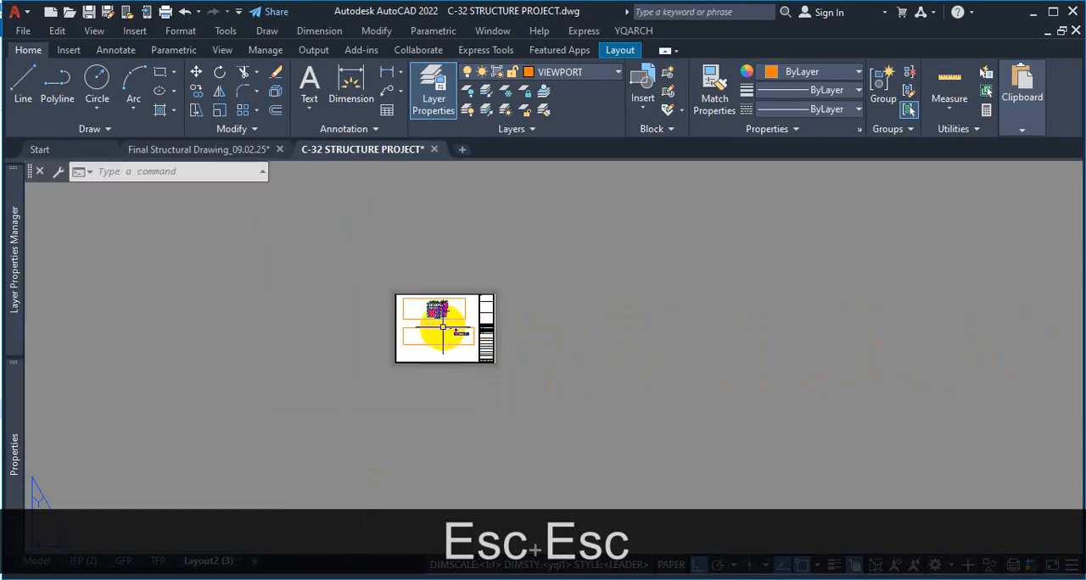
scroll(443, 327, up, 10)
scroll(462, 319, down, 5)
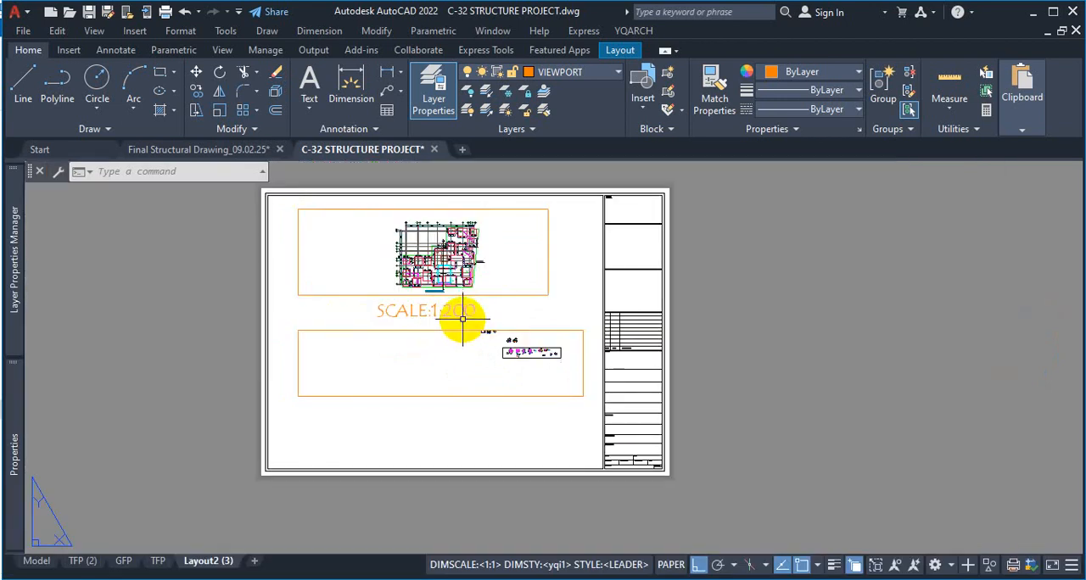
scroll(462, 319, up, 7)
scroll(467, 327, down, 5)
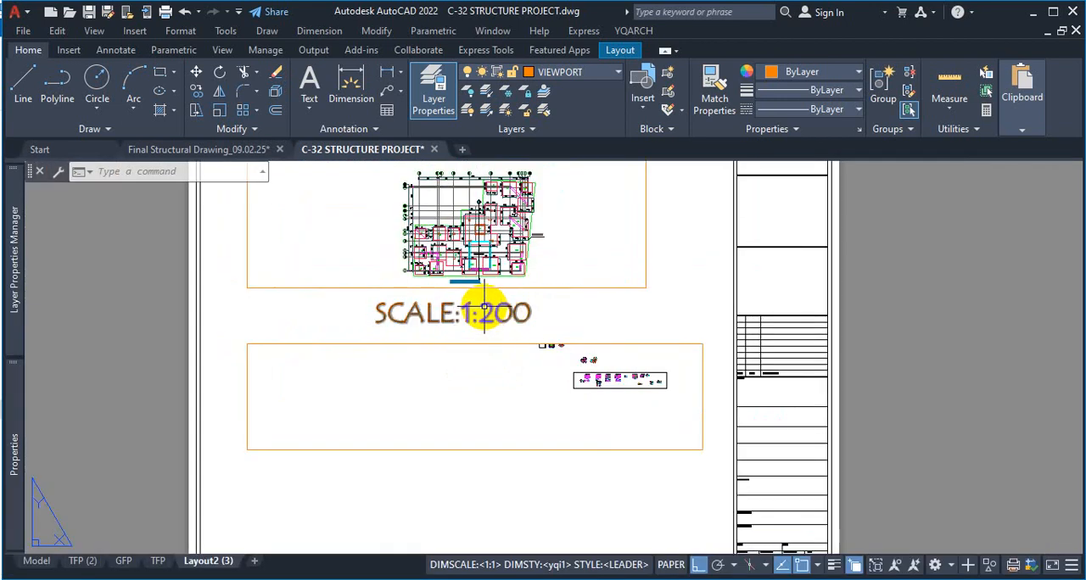
click(485, 308)
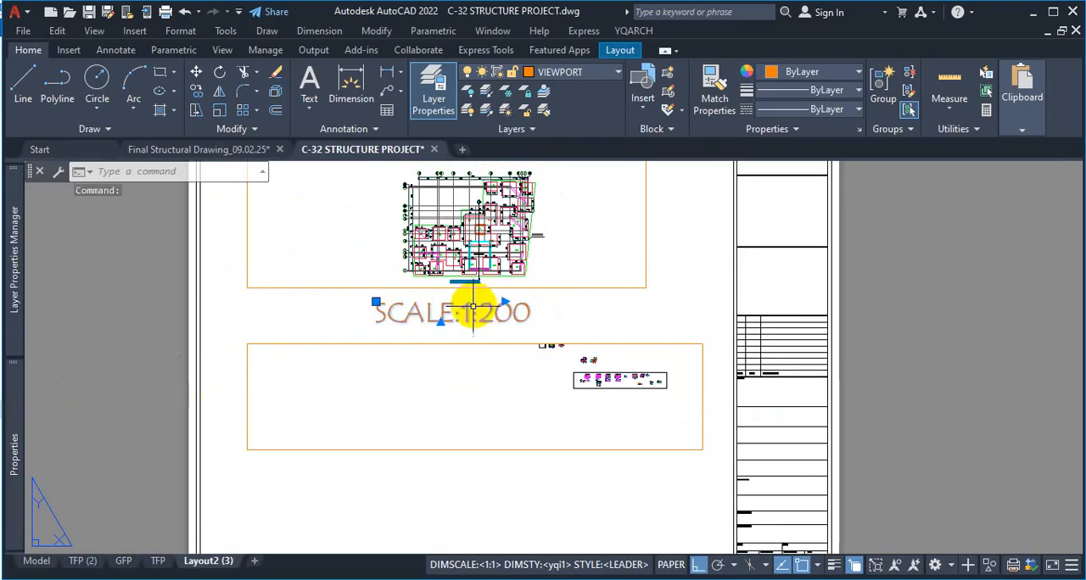
click(15, 449)
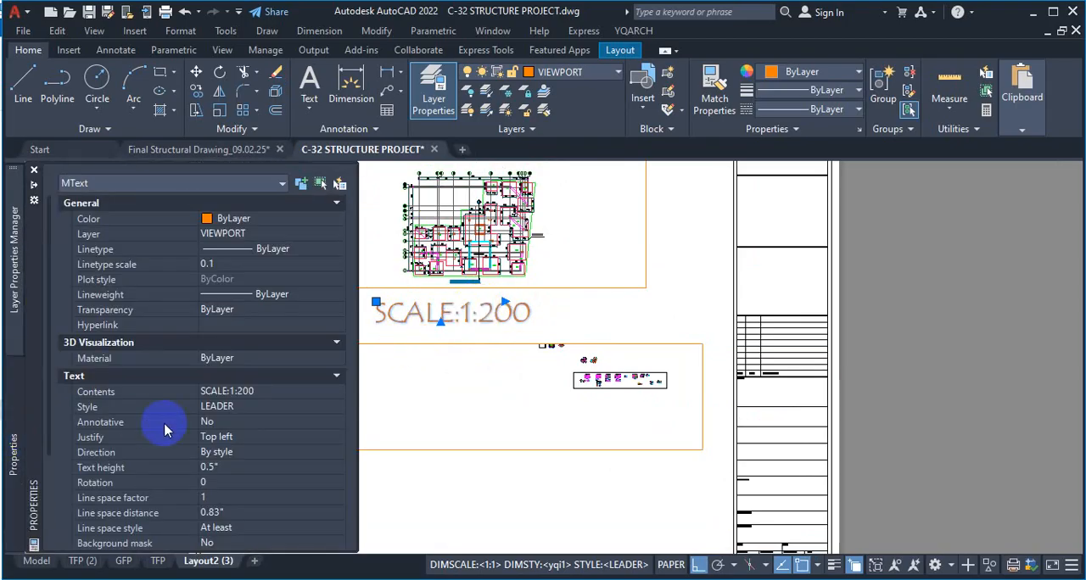
click(229, 468)
text(.2)
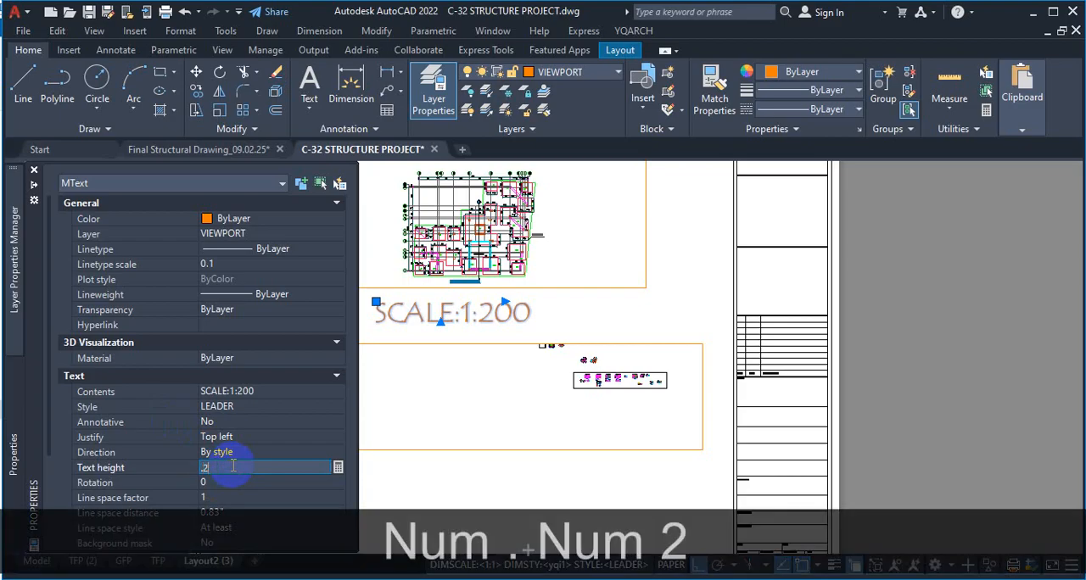
key(Return)
key(Escape)
scroll(381, 331, up, 4)
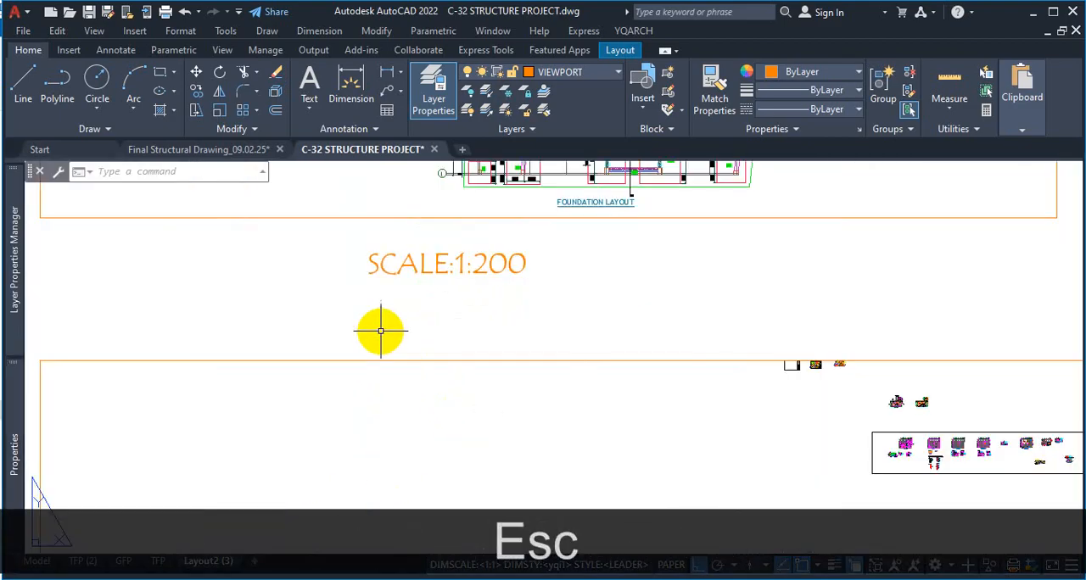
Switch to model space and check the text height property of the GROUND FLOOR PLAN title
scroll(441, 297, down, 5)
scroll(545, 249, up, 7)
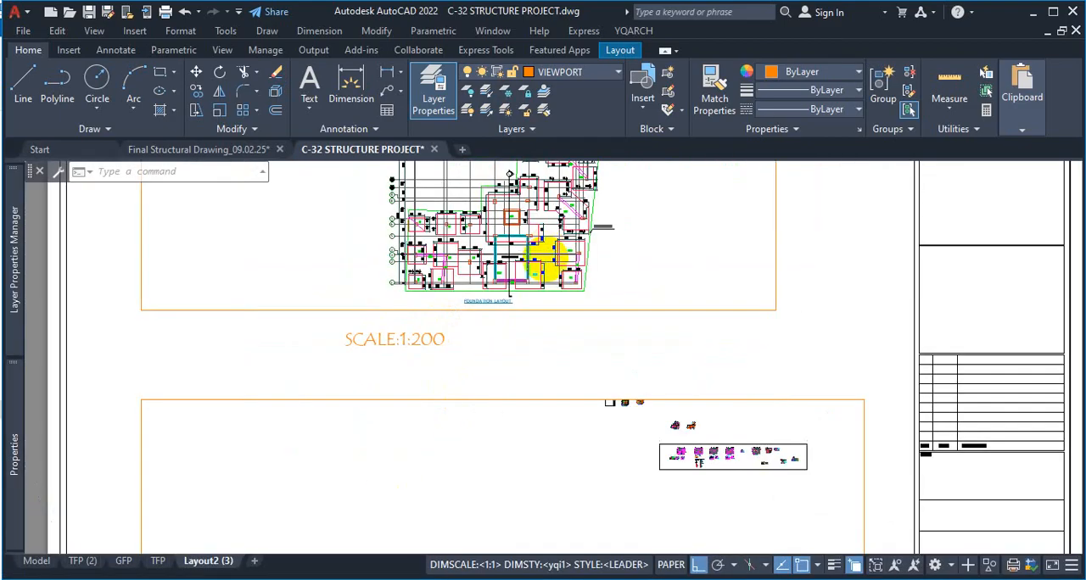
scroll(510, 331, down, 3)
scroll(513, 332, up, 3)
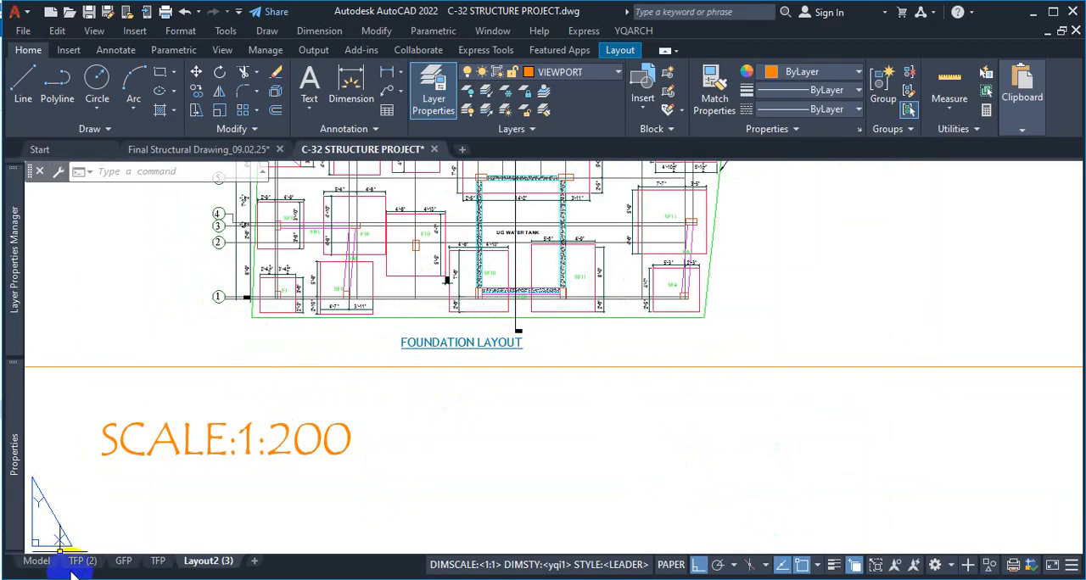
click(36, 562)
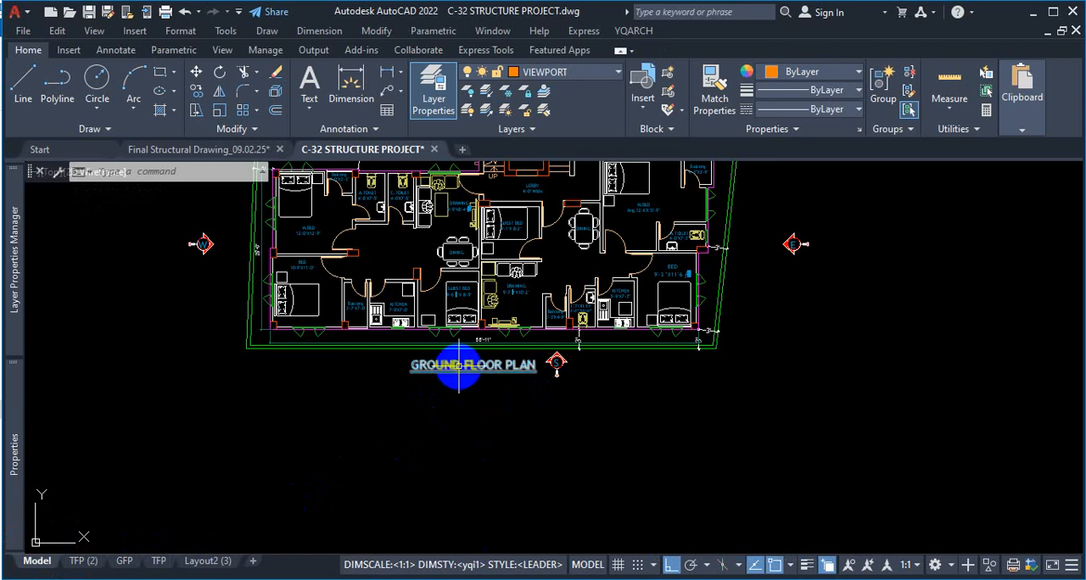
scroll(487, 369, up, 2)
mouse_move(8, 450)
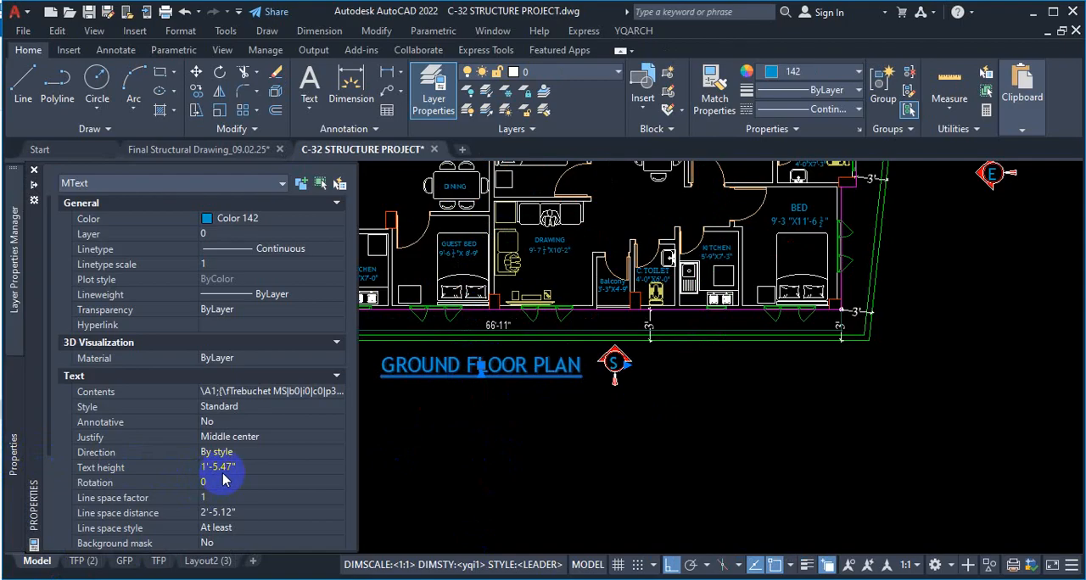
click(447, 444)
key(Escape)
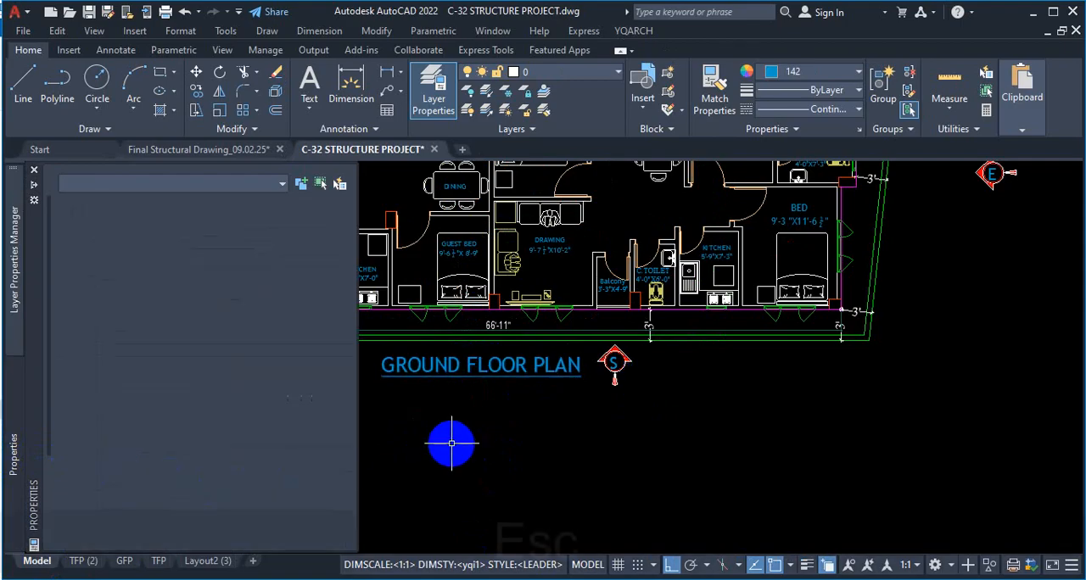
Open the GFP layout and examine the ground floor plan and its title inside the viewport
click(95, 570)
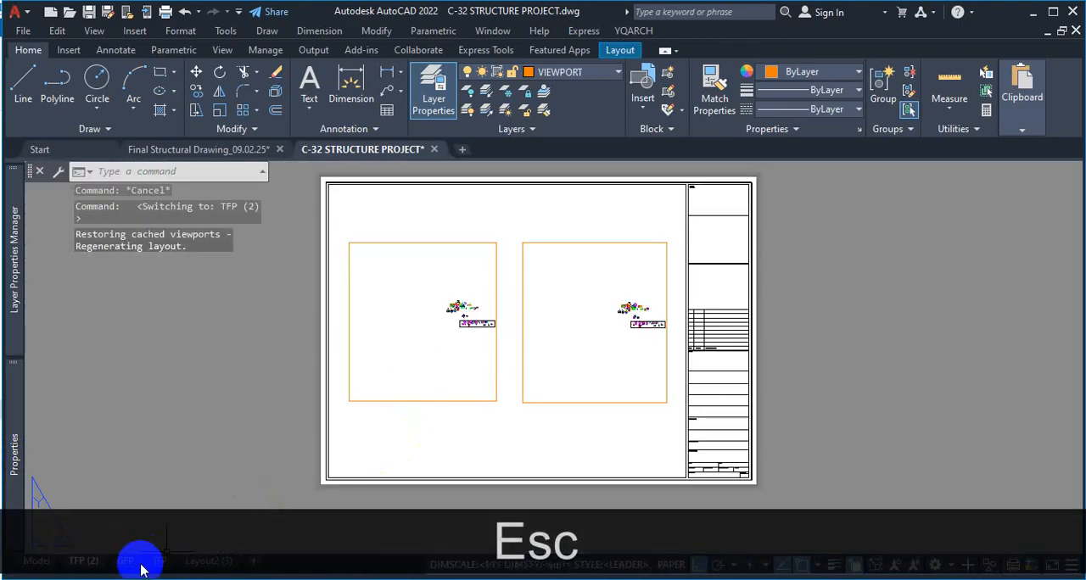
scroll(468, 387, down, 3)
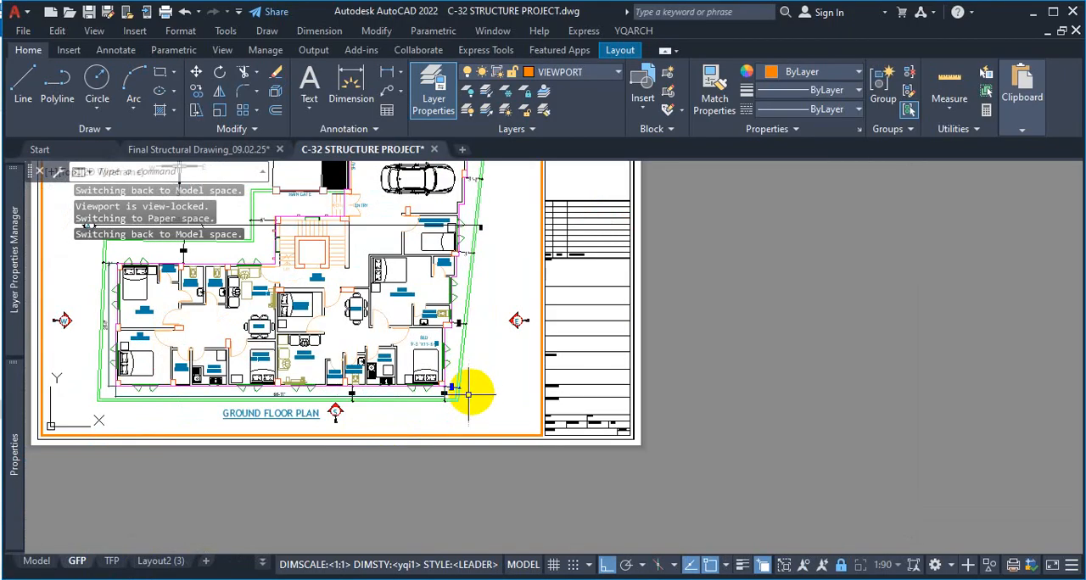
scroll(181, 431, up, 2)
scroll(429, 398, down, 1)
scroll(308, 402, up, 1)
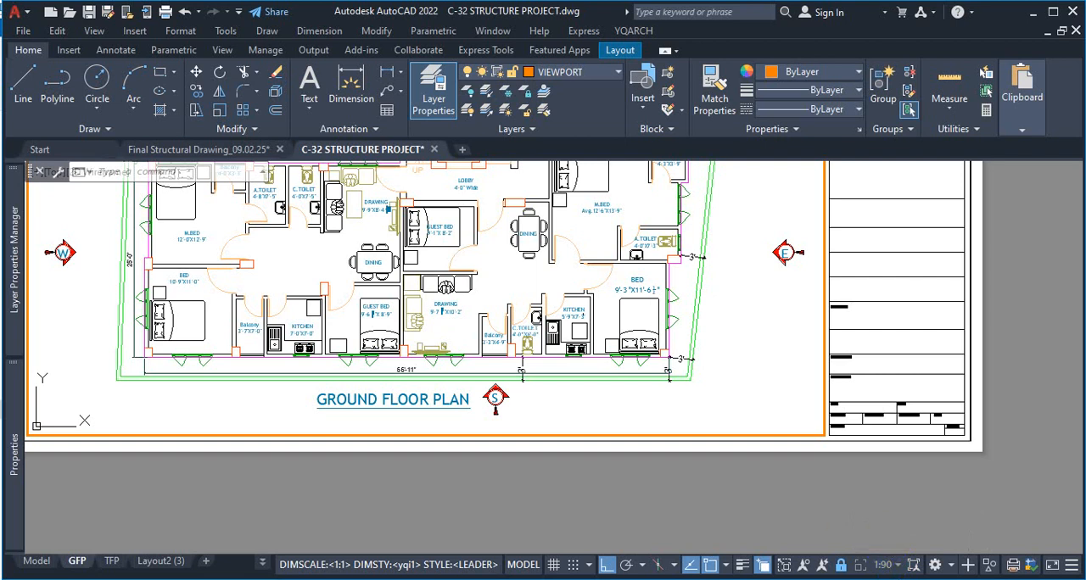
Return to Layout2 (3) and compare the SCALE:1:200 label with the foundation layout title in the upper viewport
click(149, 560)
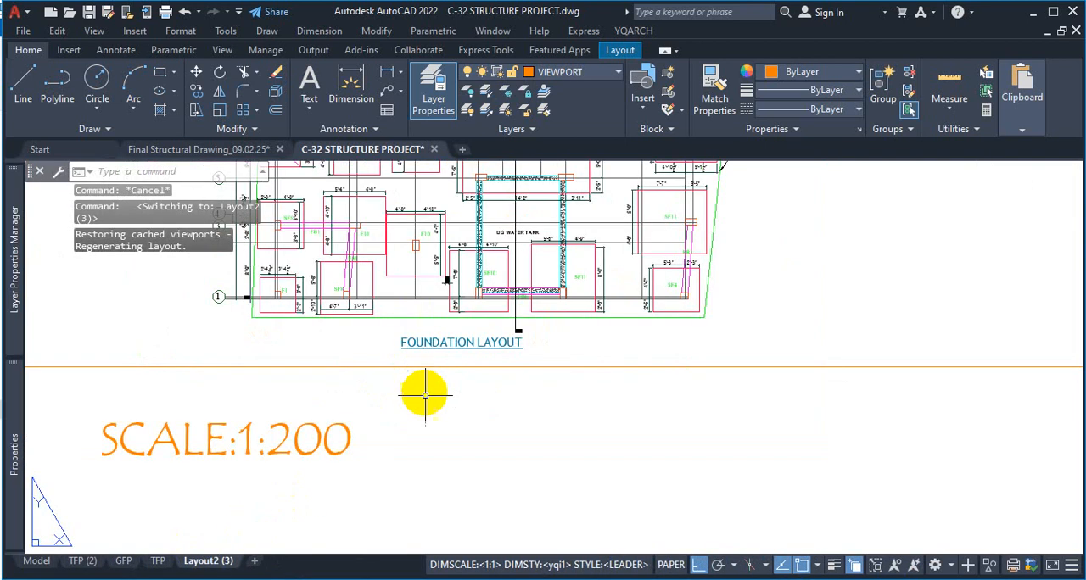
scroll(428, 402, down, 4)
scroll(509, 386, up, 4)
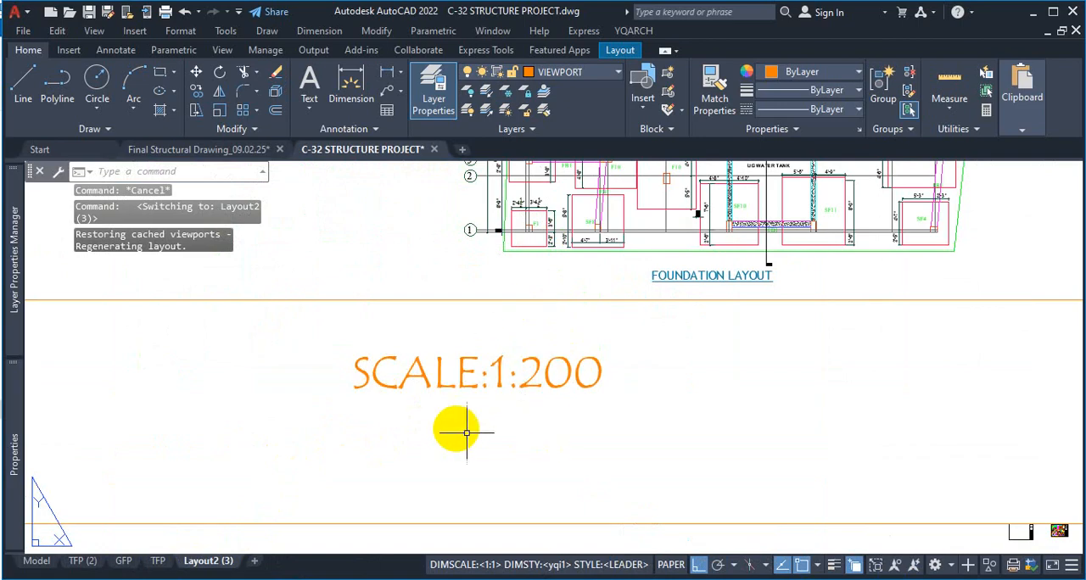
scroll(650, 339, down, 4)
scroll(625, 344, up, 3)
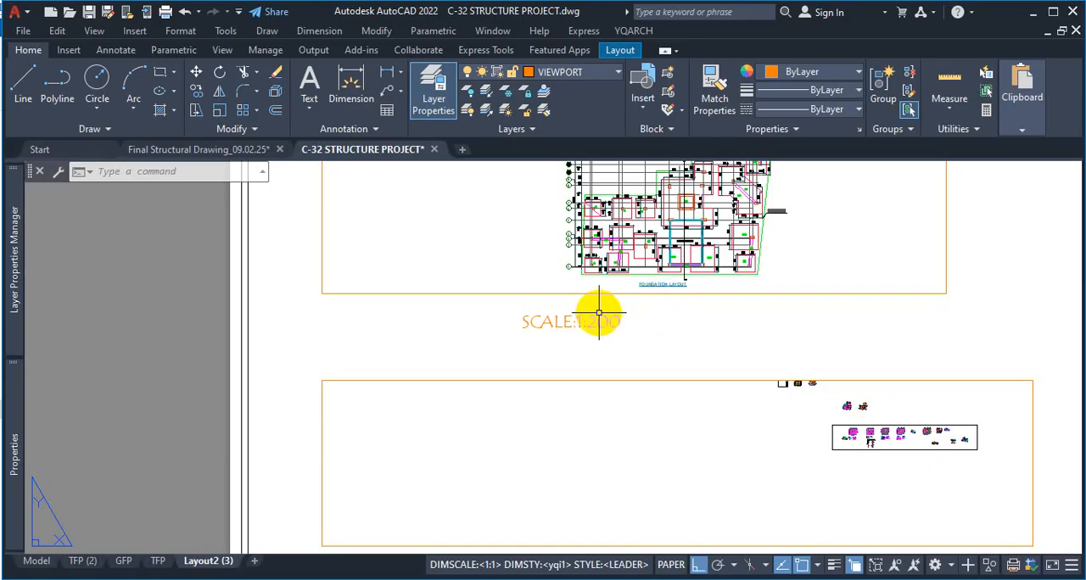
Compare the SCALE:1:200 label with the foundation layout title, and inspect the two viewports in the TFP (2) layout
scroll(691, 291, up, 2)
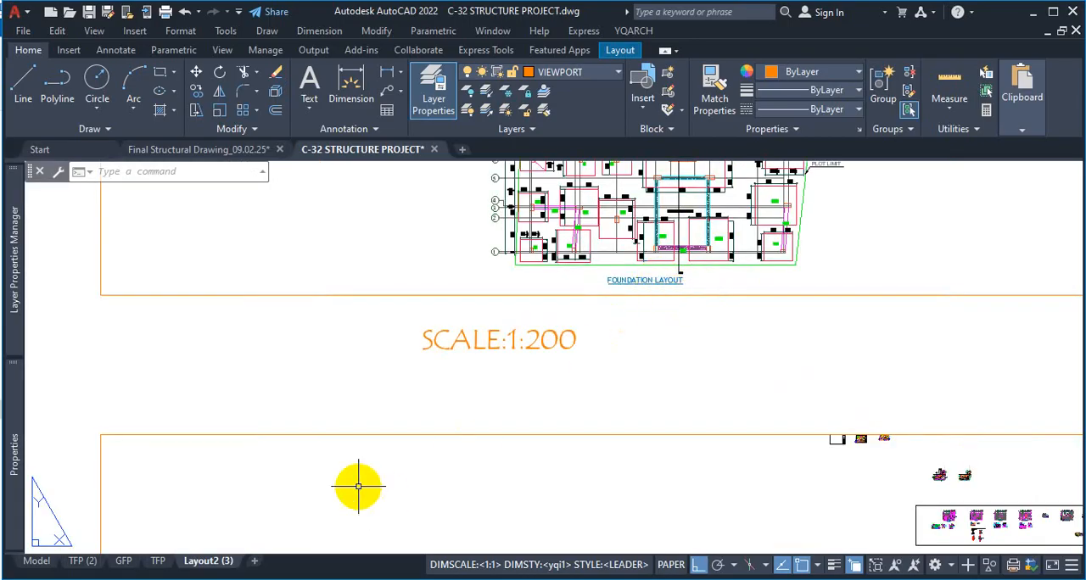
click(78, 562)
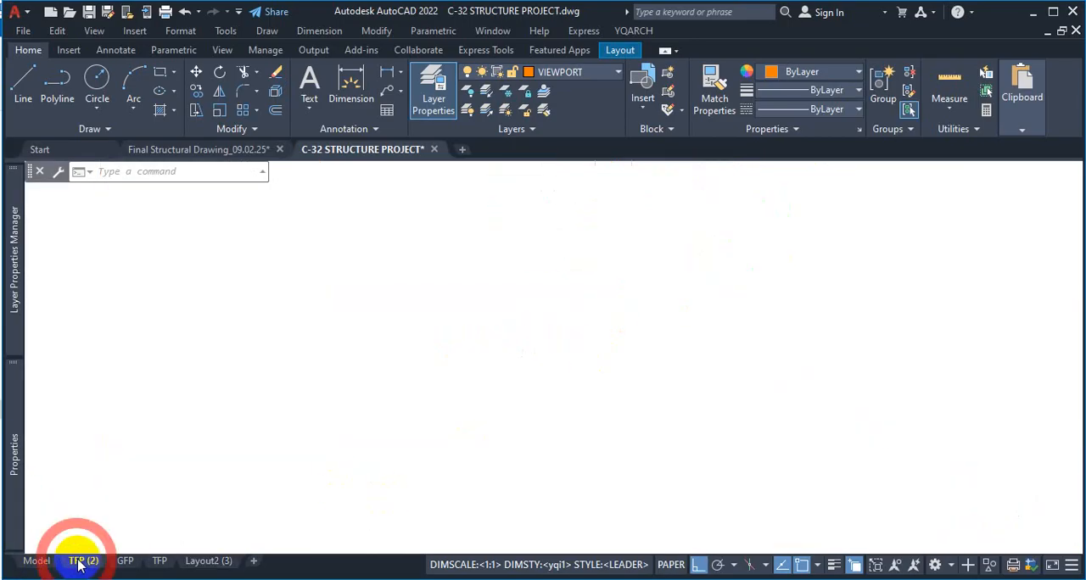
scroll(503, 268, up, 3)
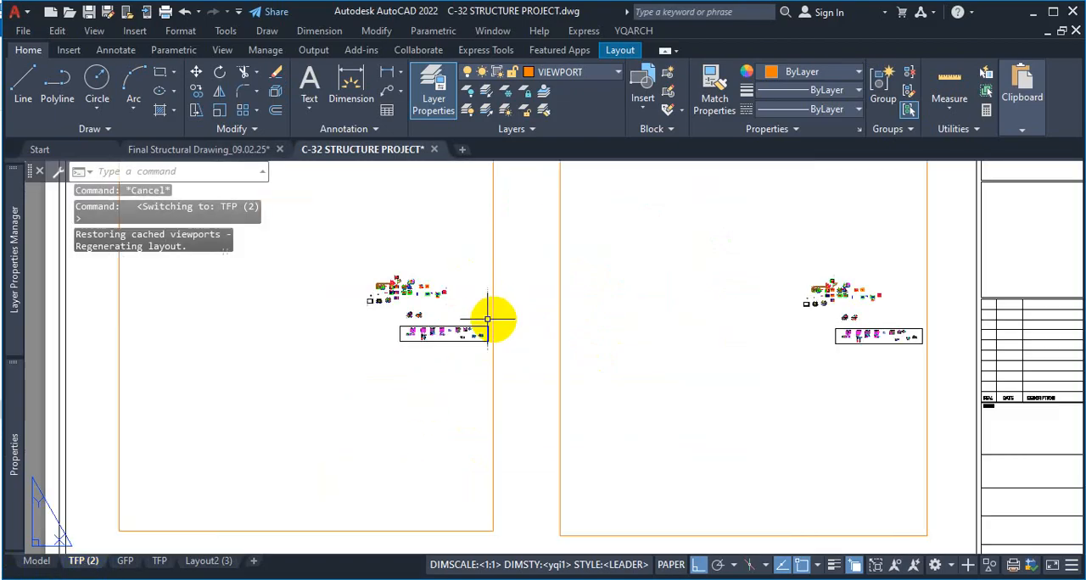
scroll(424, 347, up, 2)
scroll(381, 347, up, 3)
Return to Layout2 (3) and delete both viewports from the sheet
click(214, 562)
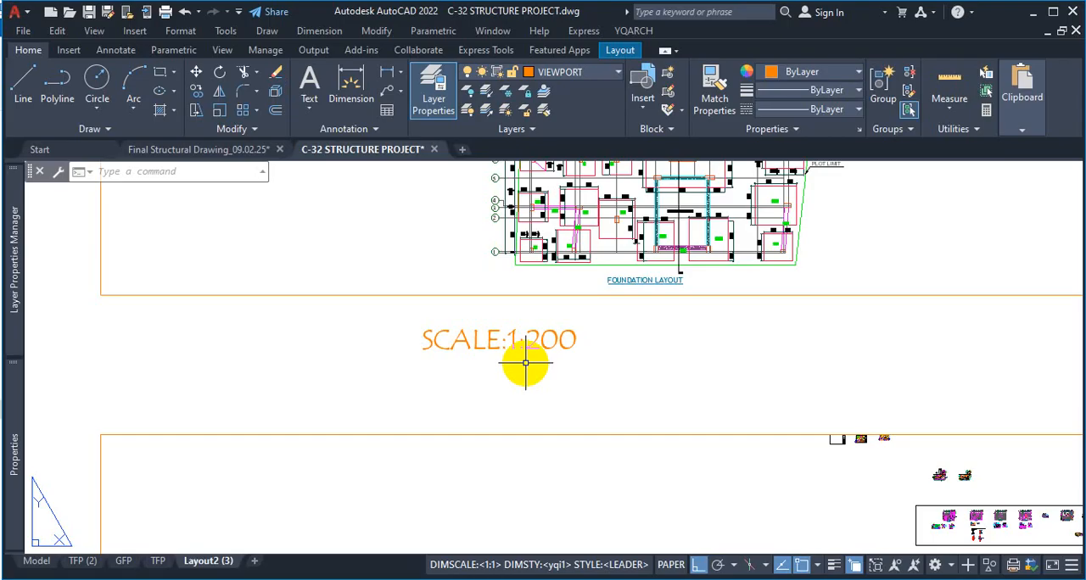
key(Escape)
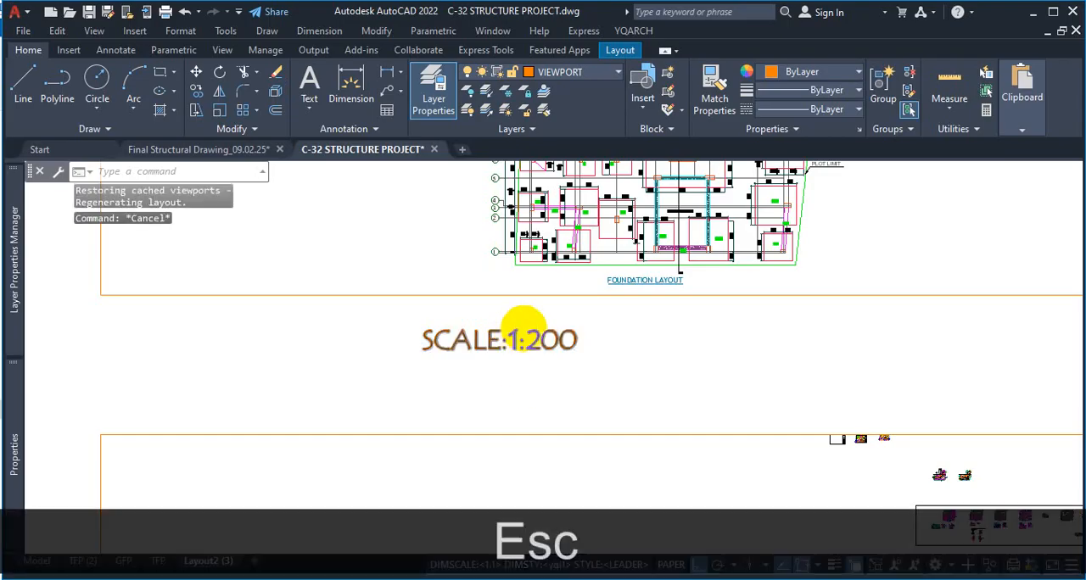
scroll(548, 322, down, 5)
scroll(558, 346, up, 2)
scroll(556, 346, down, 1)
scroll(555, 339, up, 1)
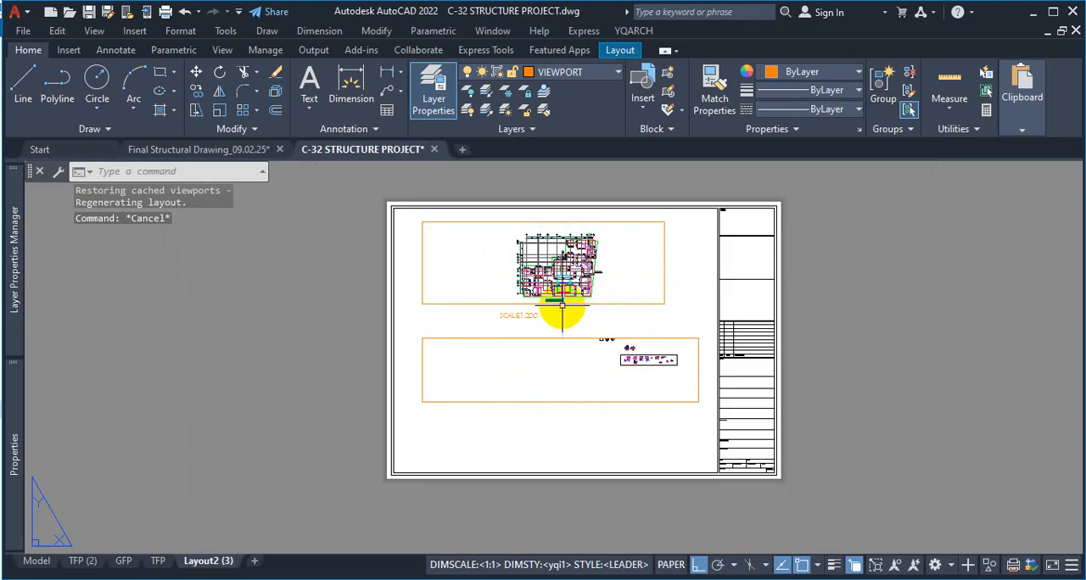
click(700, 268)
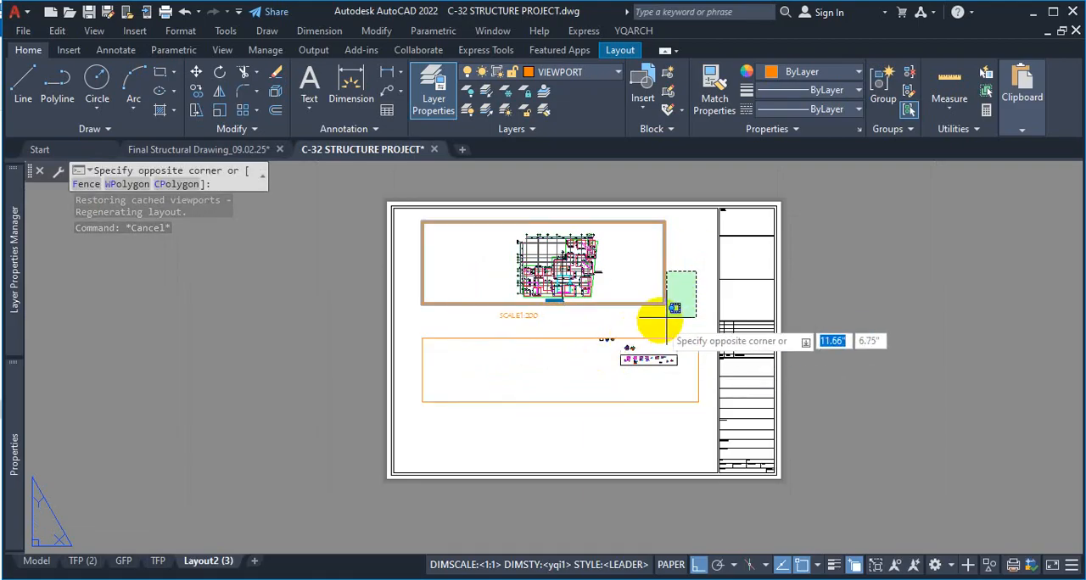
click(725, 304)
click(618, 346)
click(618, 346)
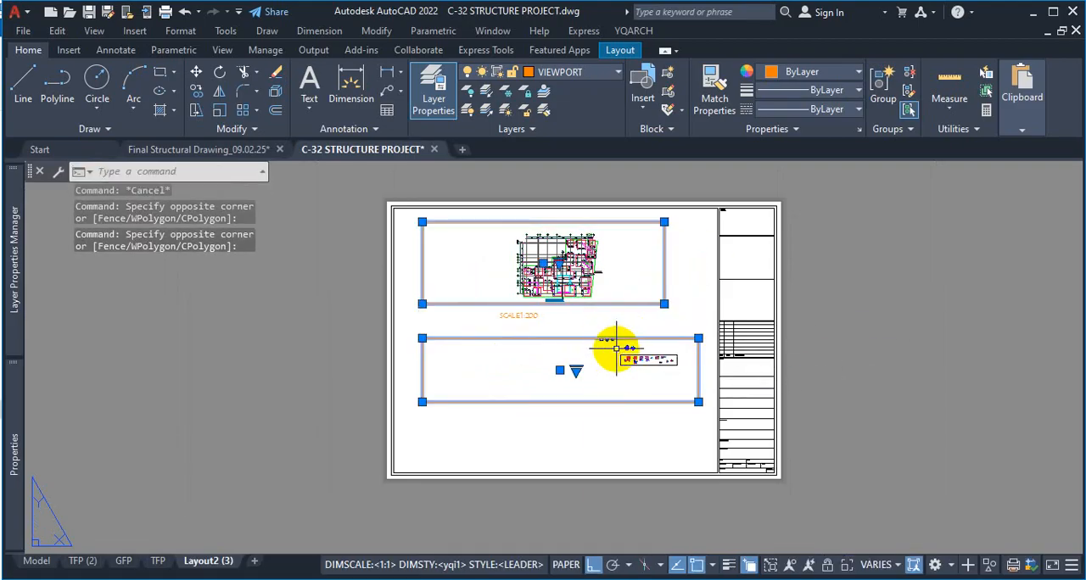
key(Delete)
Delete the SCALE:1:200 label from the Layout2 (3) sheet
click(518, 314)
click(477, 369)
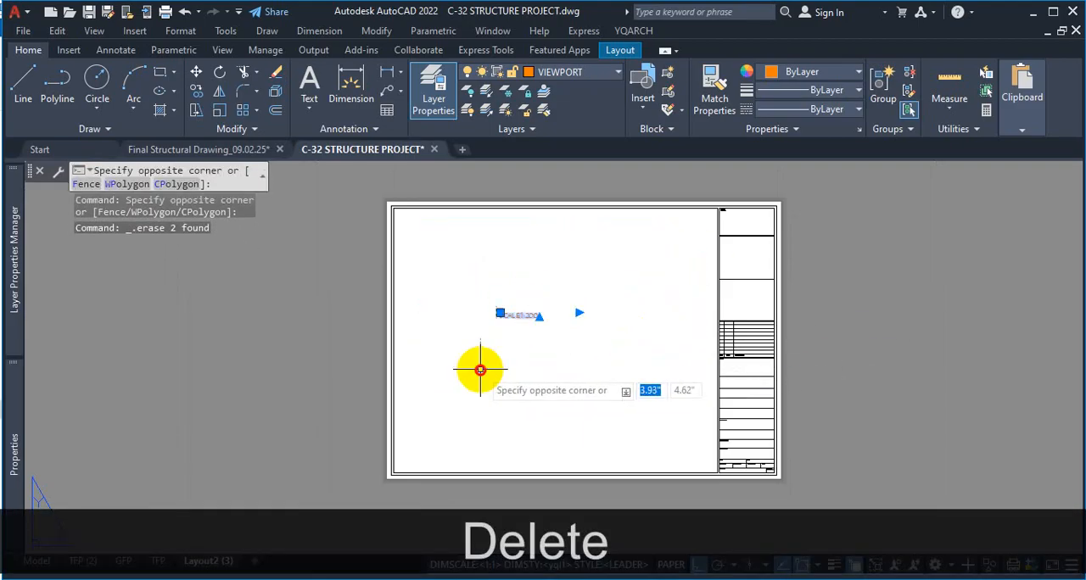
click(482, 369)
key(Delete)
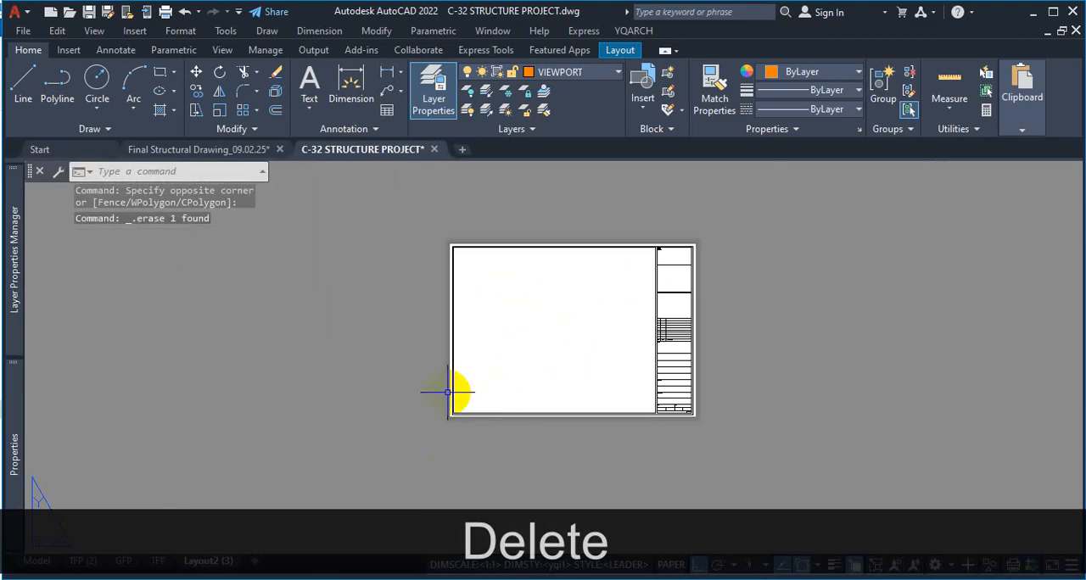
scroll(661, 412, up, 3)
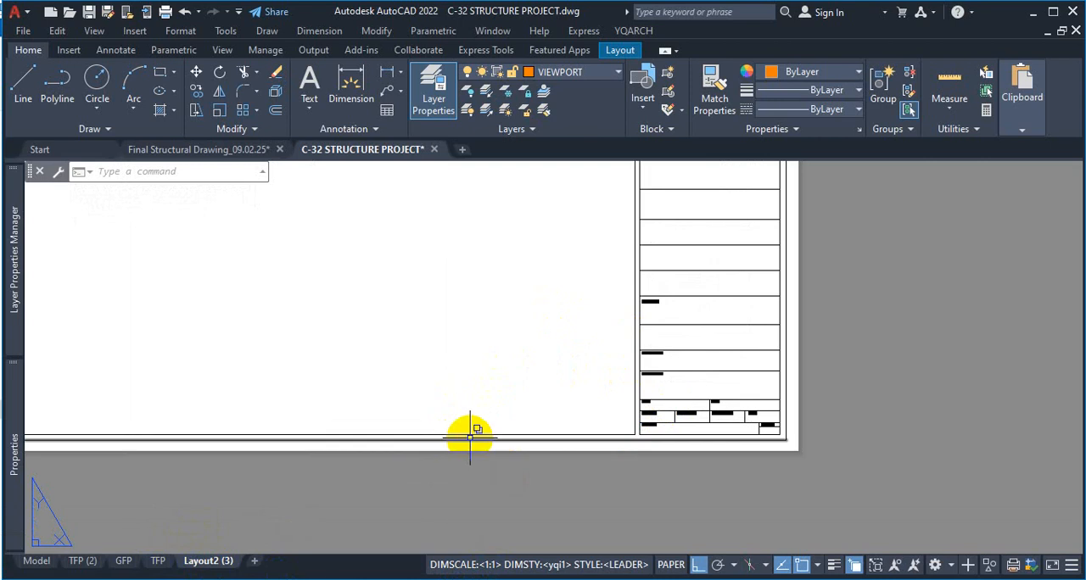
Switch to WhatsApp, look through the messages in the CCAD-25032 group chat, and return to the AutoCAD layout
key(super)
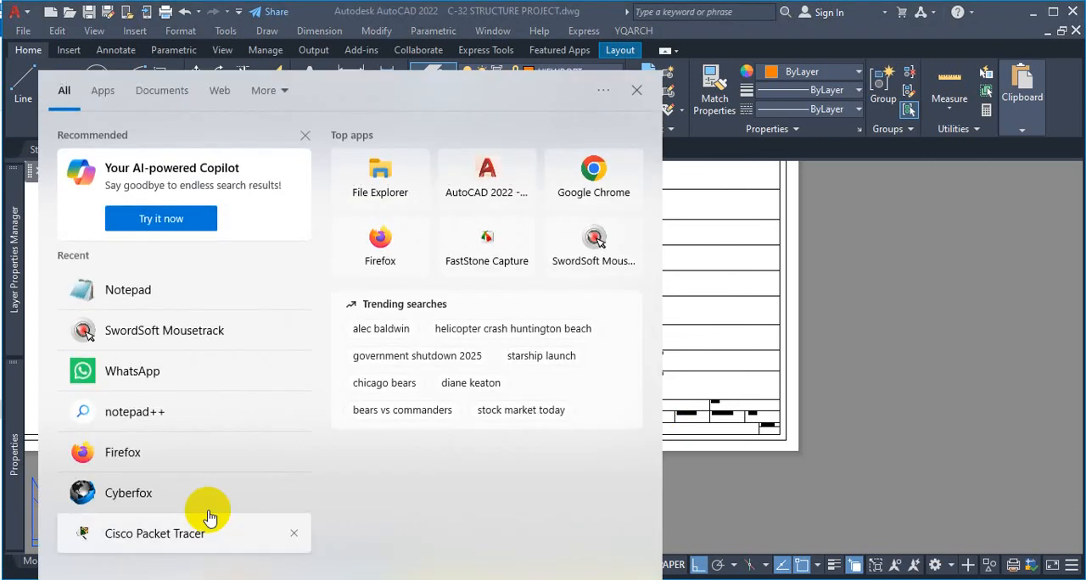
click(218, 383)
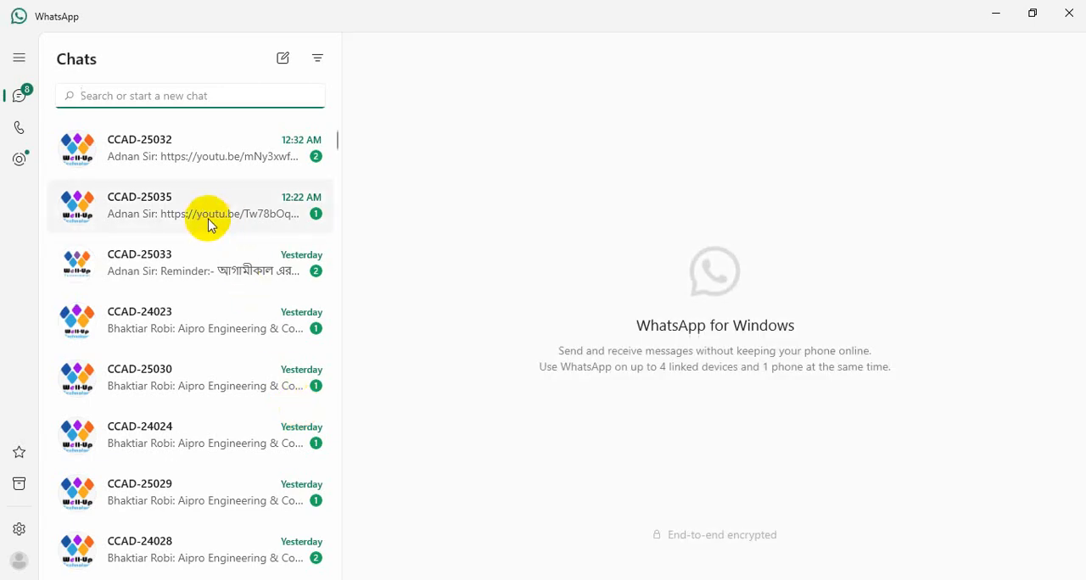
click(230, 155)
scroll(737, 449, up, 3)
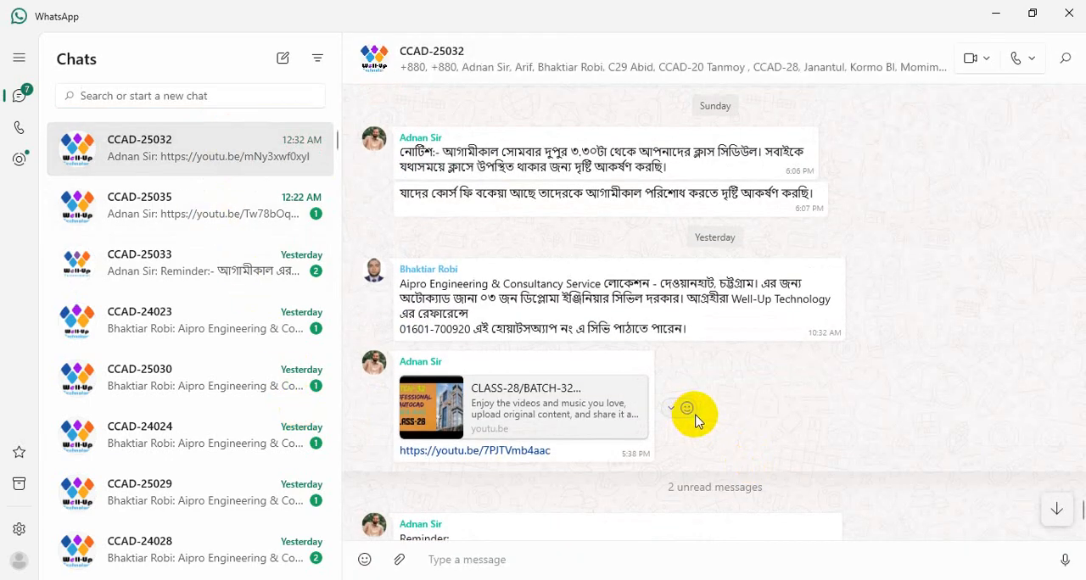
scroll(693, 421, up, 1)
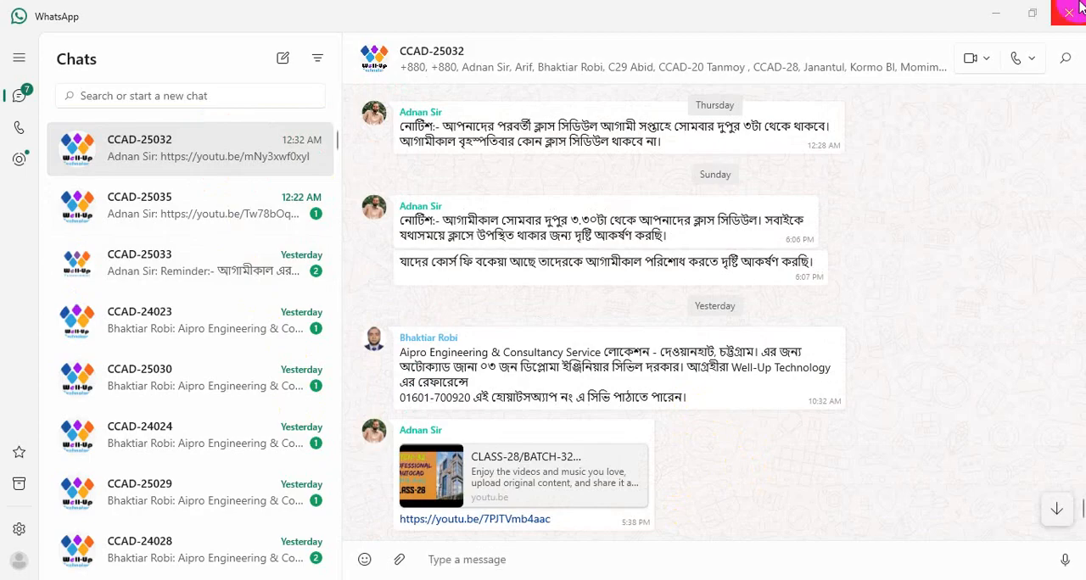
click(1001, 15)
scroll(611, 381, down, 4)
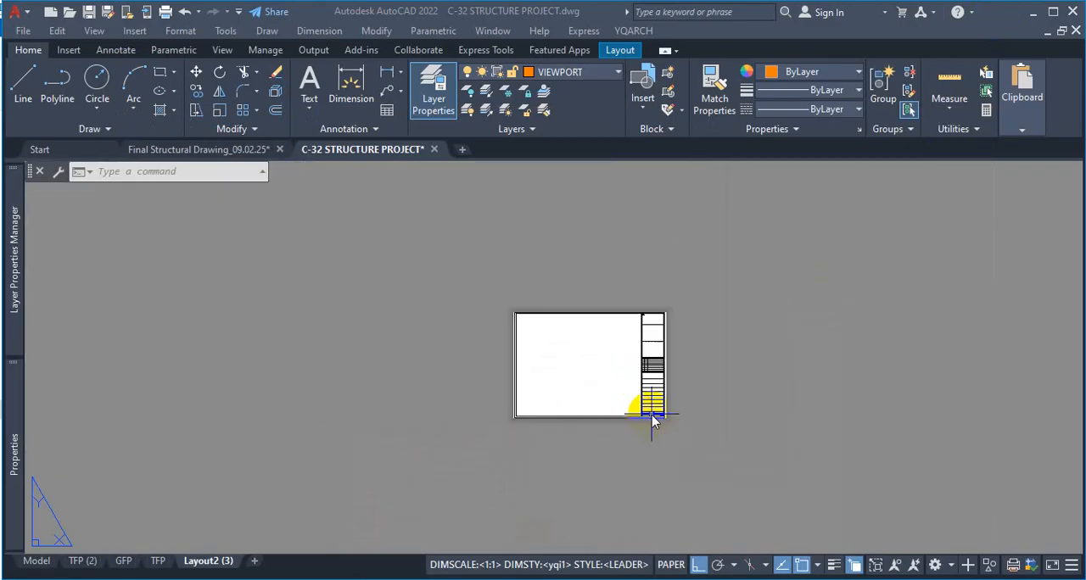
scroll(622, 386, up, 2)
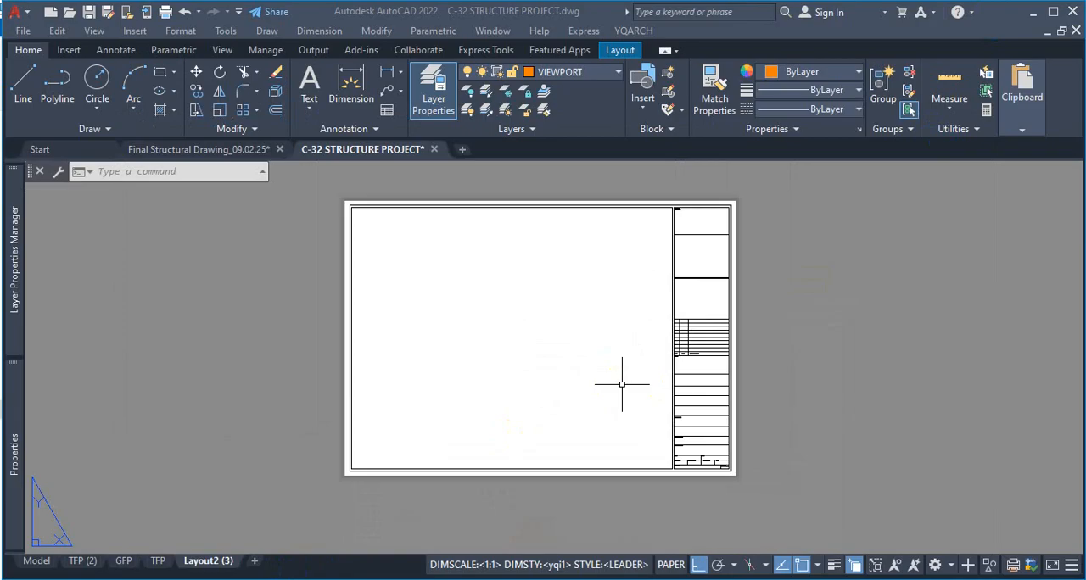
Switch to File Explorer and open ARCHITECTURAL DRAWINGS.pdf from the TRAINING FILE folder inside the AutoCAD folder on drive D
click(450, 579)
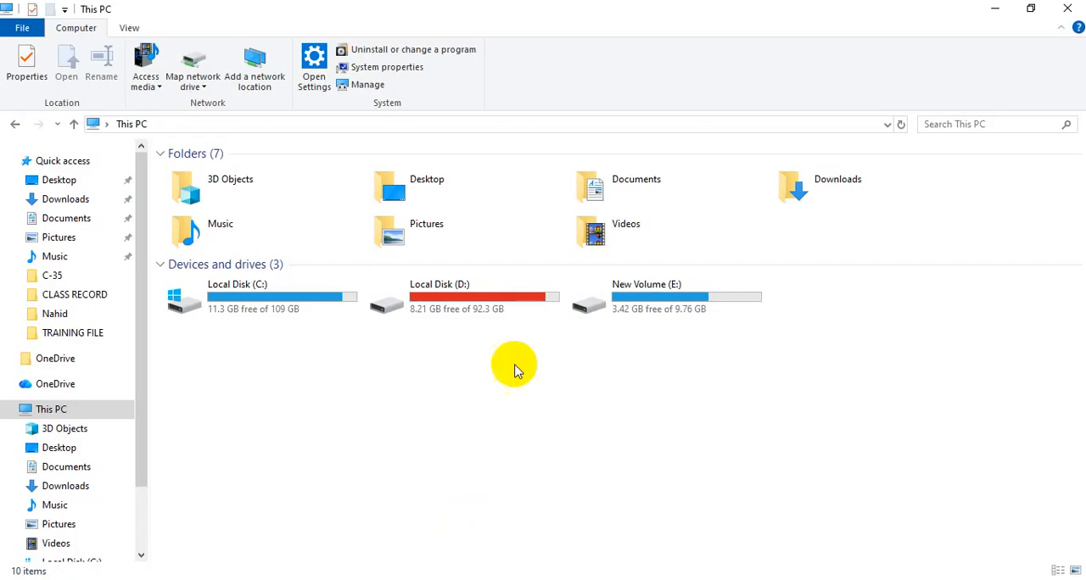
double_click(478, 306)
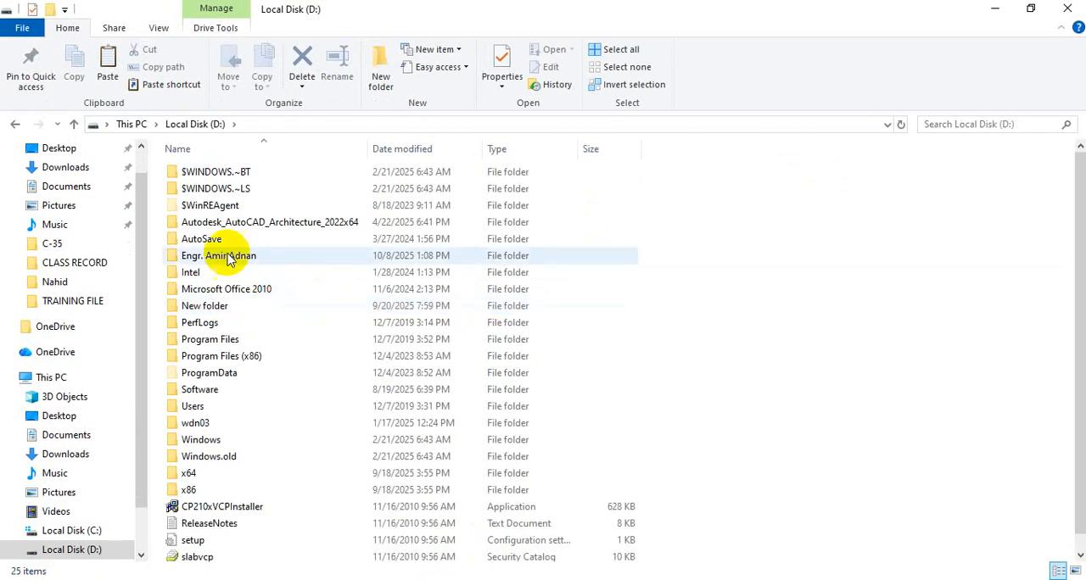
double_click(226, 257)
click(229, 191)
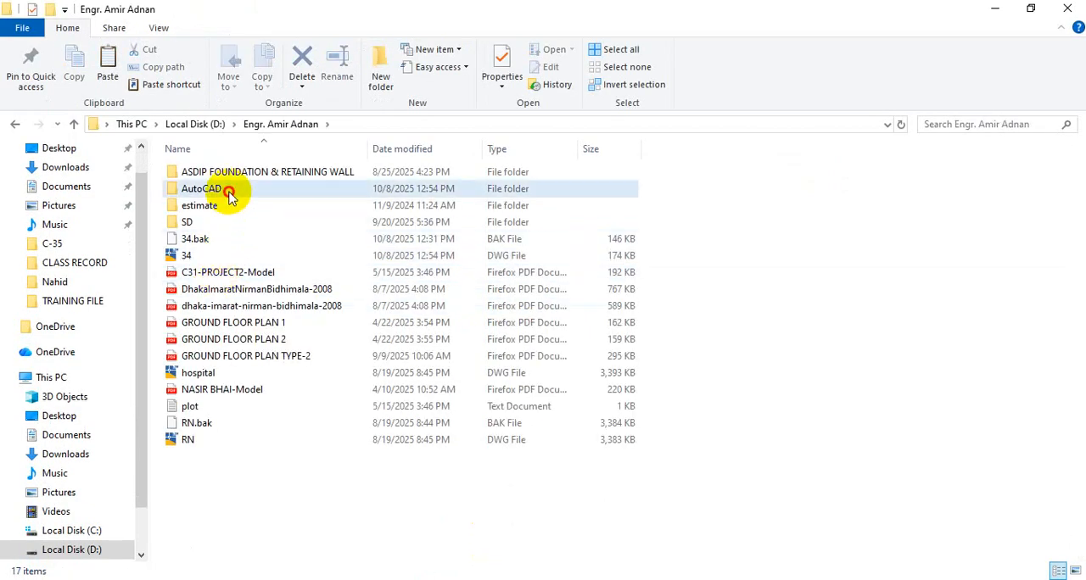
double_click(229, 192)
double_click(215, 423)
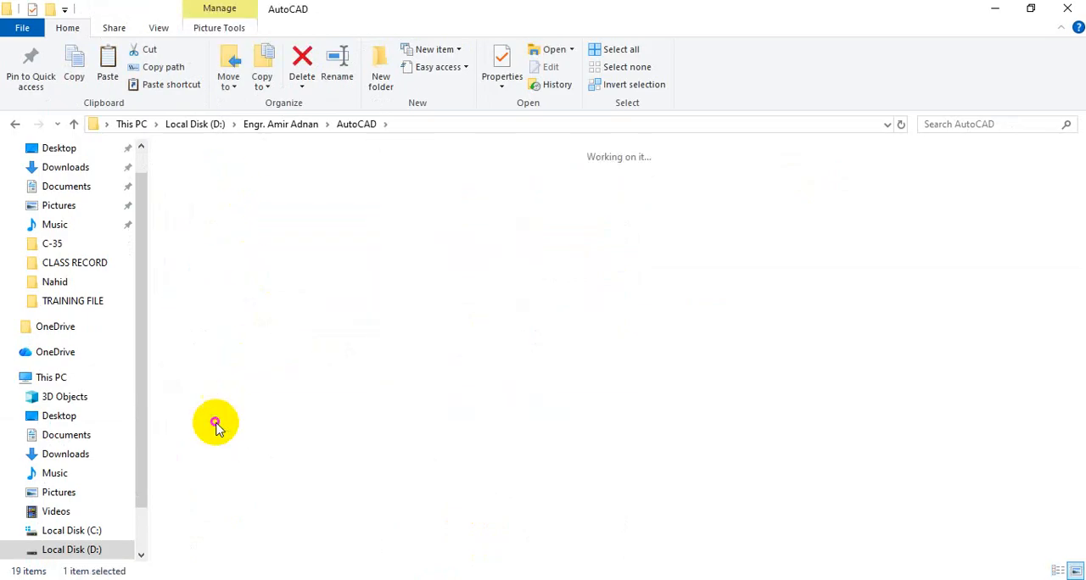
scroll(407, 407, down, 3)
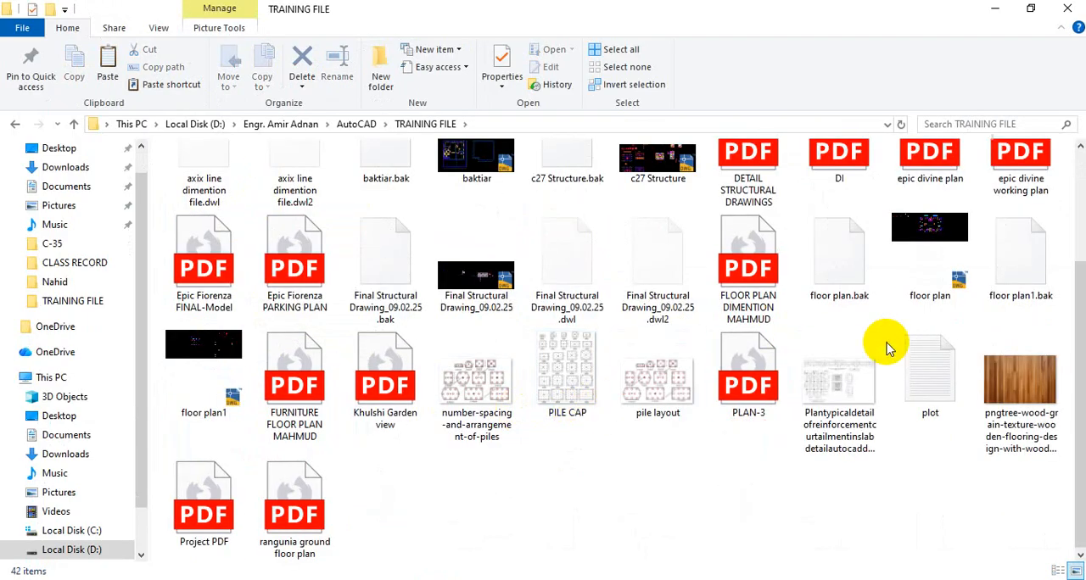
scroll(886, 348, up, 3)
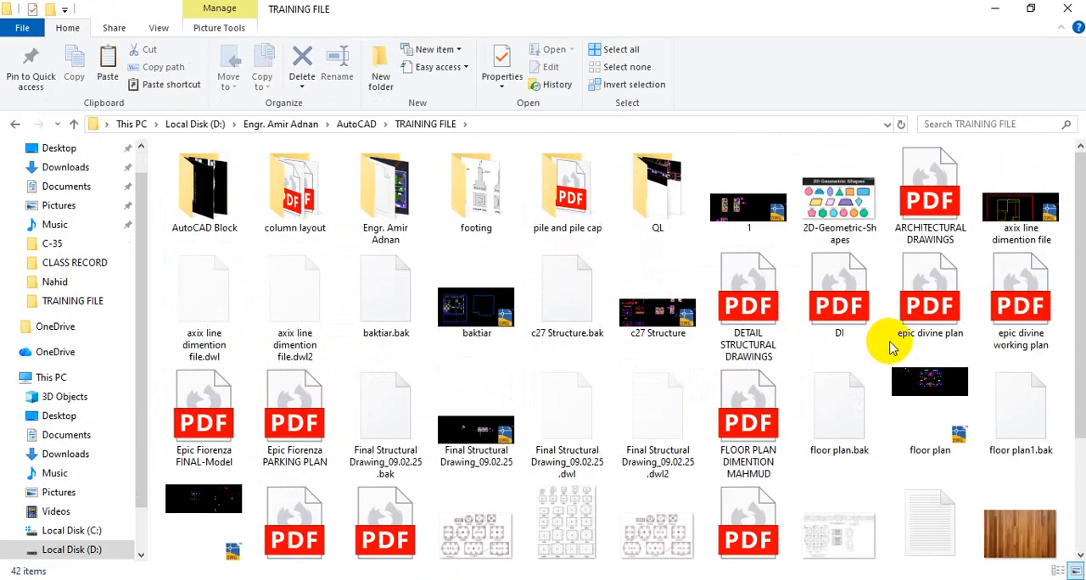
double_click(931, 217)
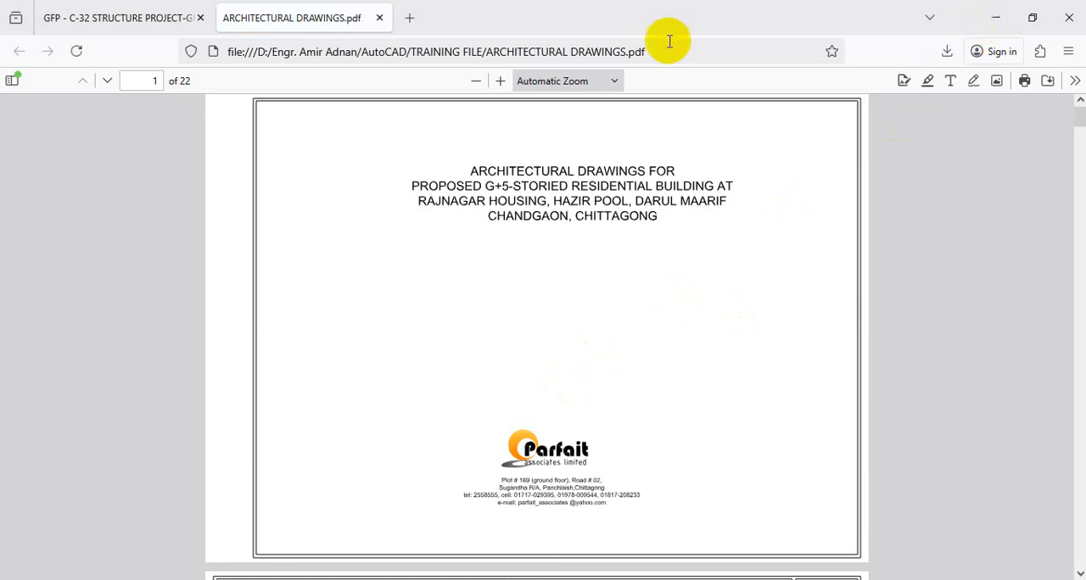
Review the whole ground floor plan sheet in C-32 STRUCTURE PROJECT-GFP.pdf at 40% zoom and close that PDF
click(129, 18)
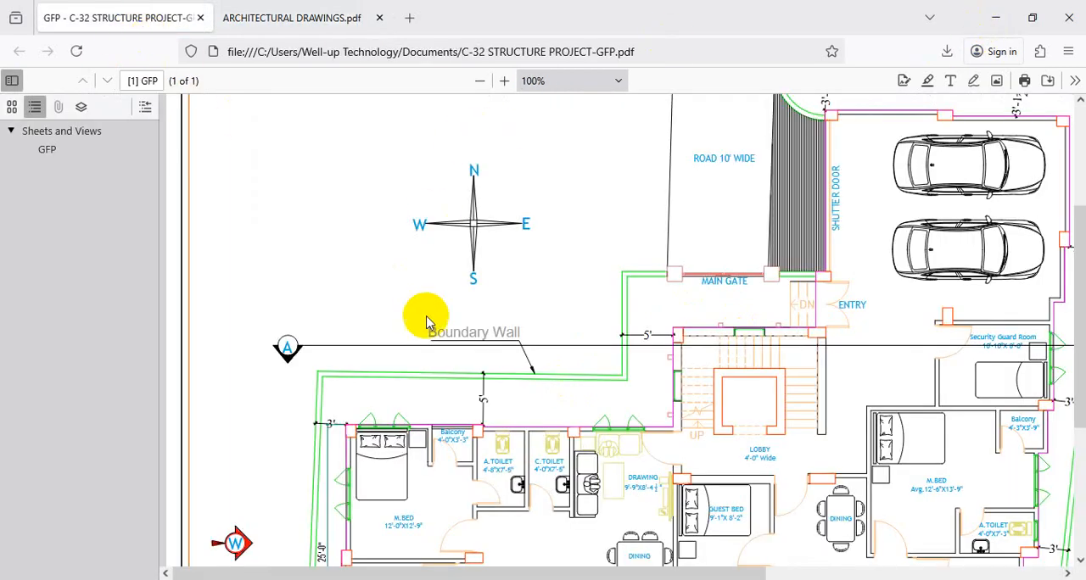
scroll(432, 339, down, 5)
scroll(475, 390, up, 5)
click(480, 80)
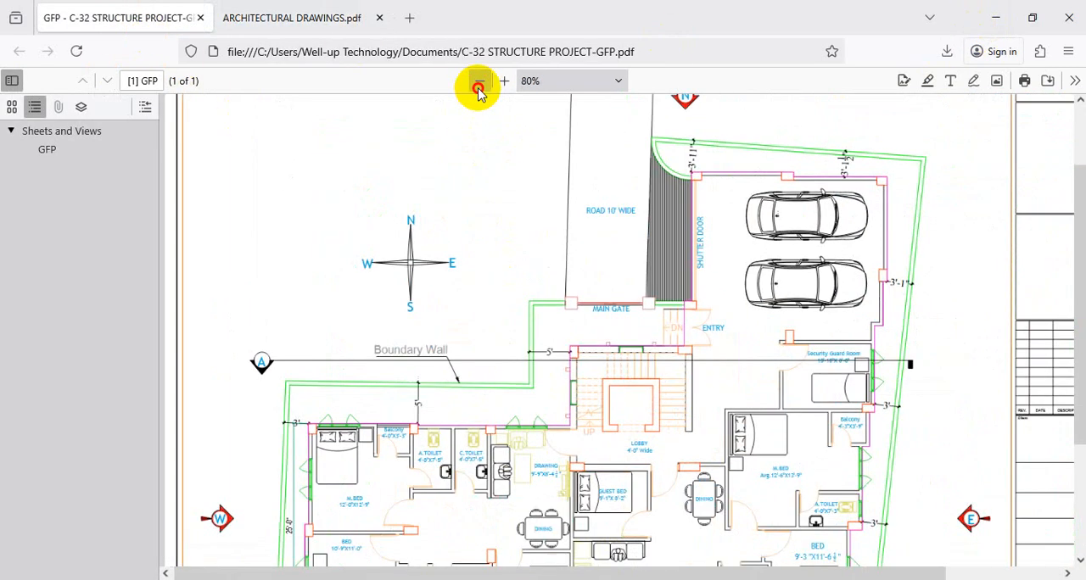
click(479, 80)
click(479, 81)
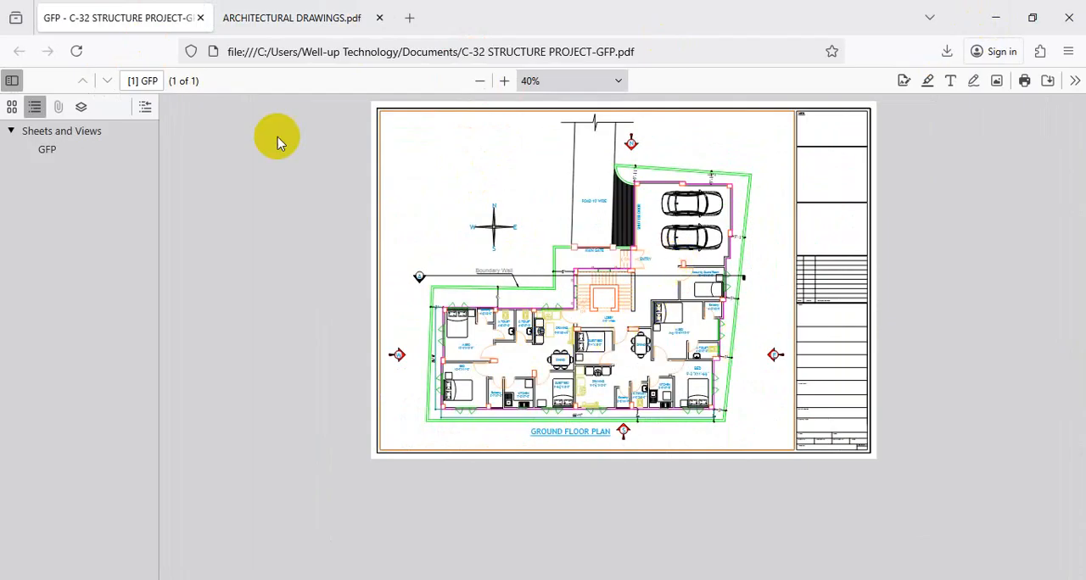
click(201, 17)
click(201, 17)
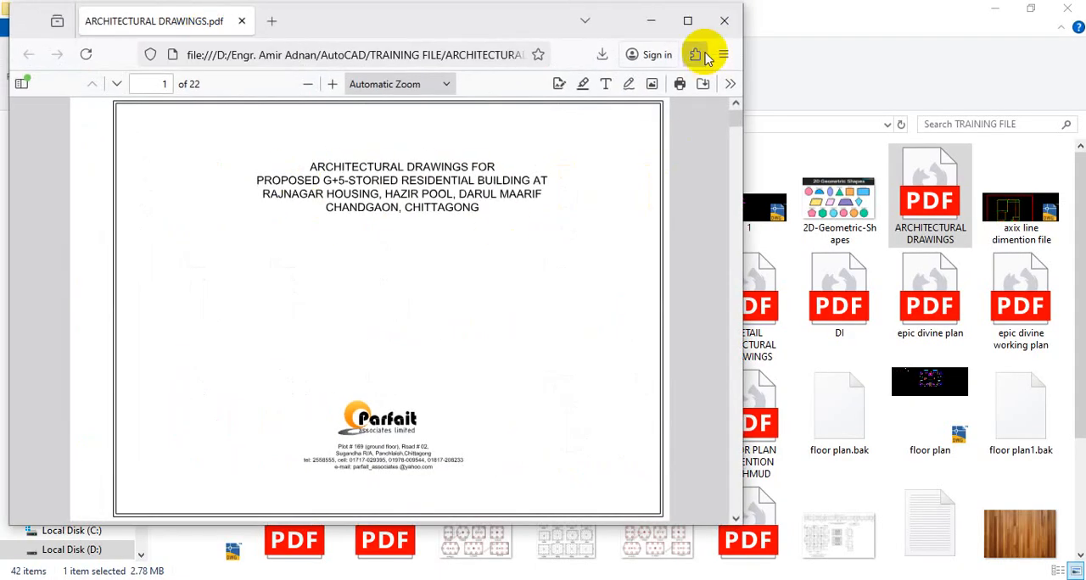
Maximize ARCHITECTURAL DRAWINGS.pdf, view the floor plan sheet on page 2, and switch back to the C-32 STRUCTURE PROJECT drawing in AutoCAD
click(682, 27)
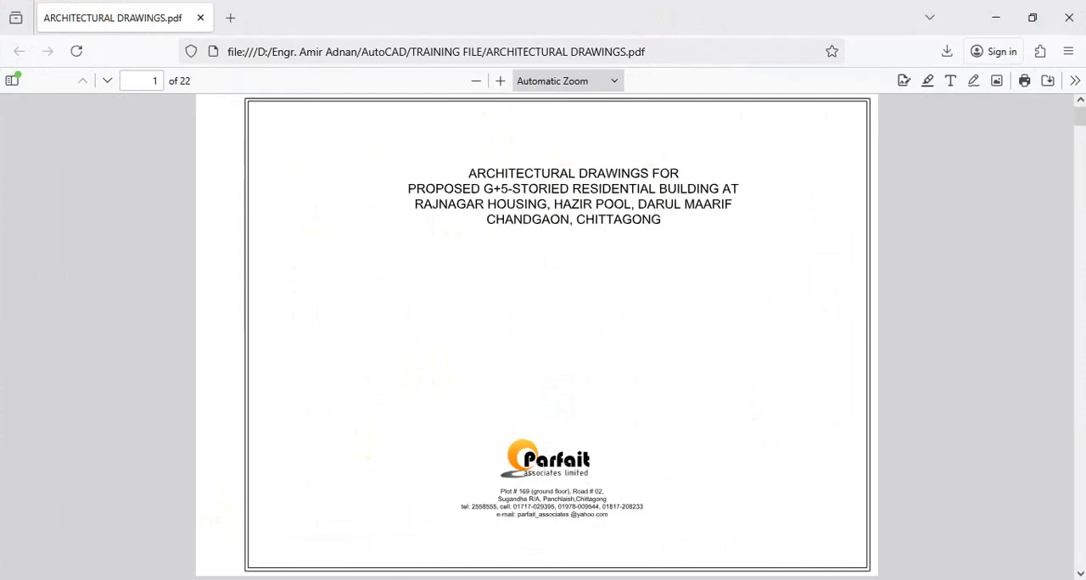
scroll(517, 377, down, 5)
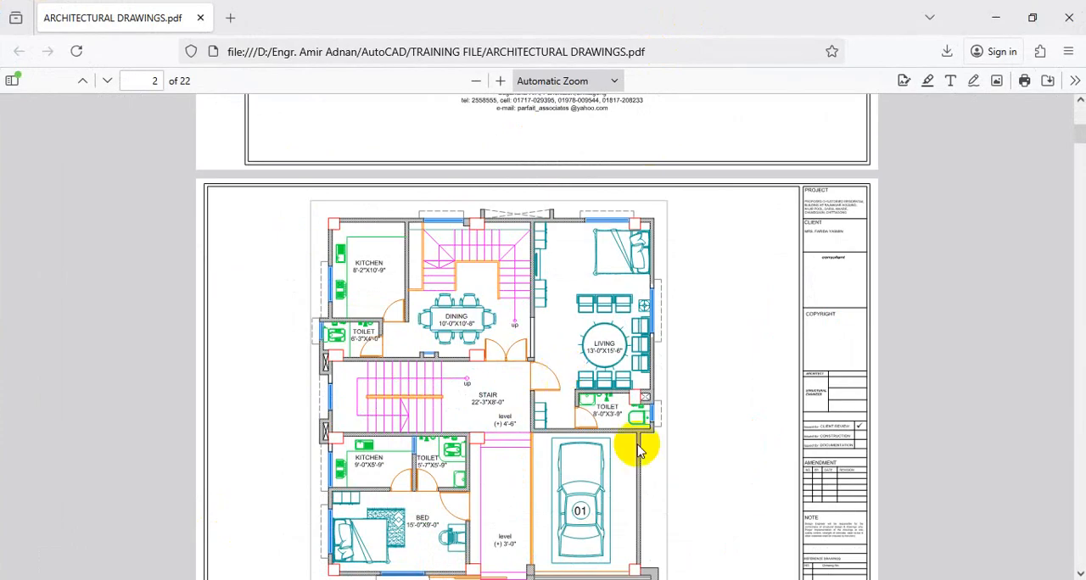
mouse_move(524, 579)
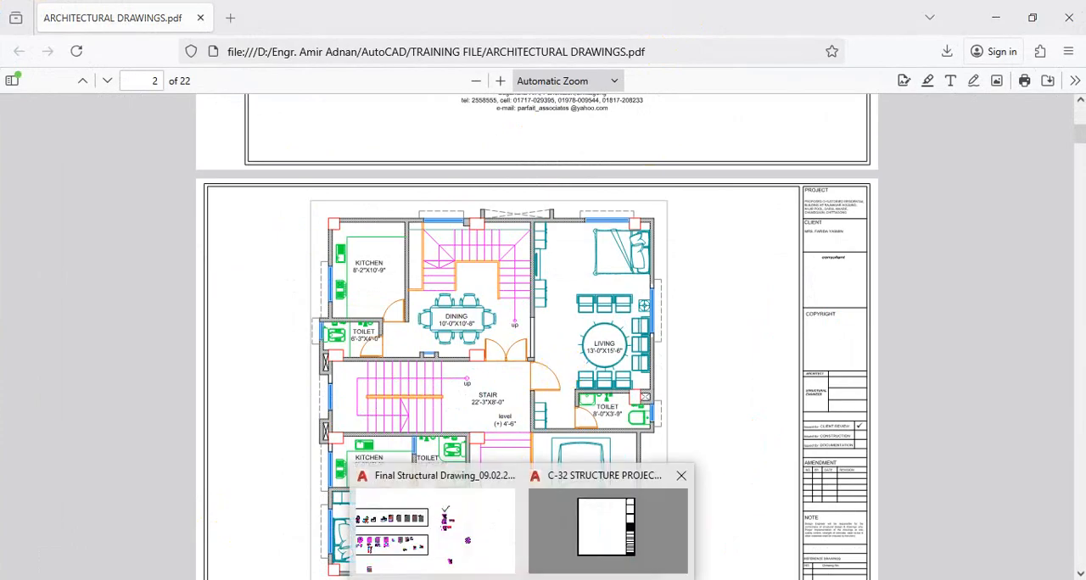
click(558, 507)
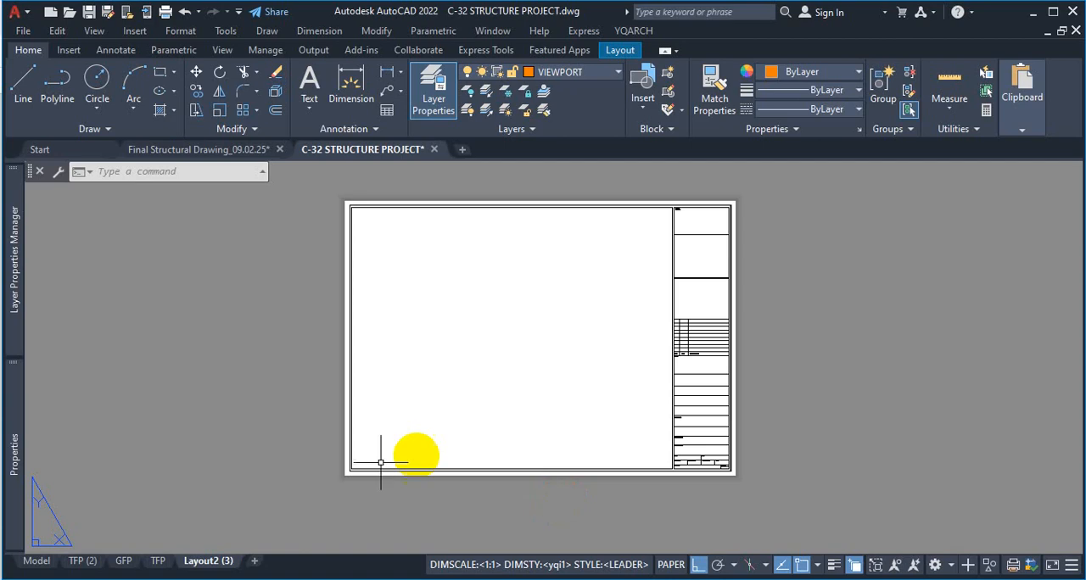
Review the page setup of Layout2 (3), including the available printers/plotters, and close it keeping DWG To PDF.pc3
right_click(211, 565)
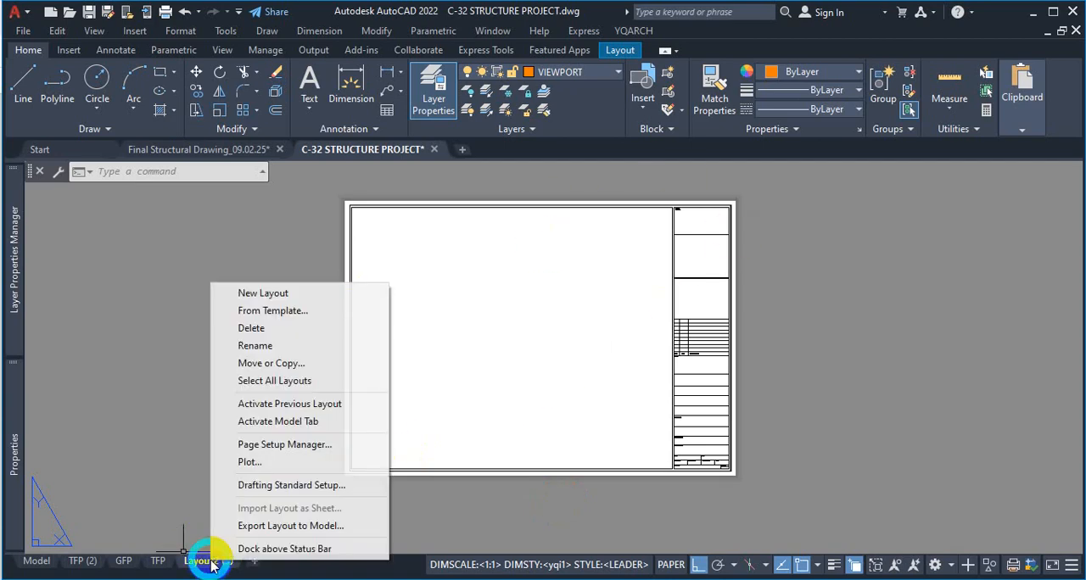
click(285, 449)
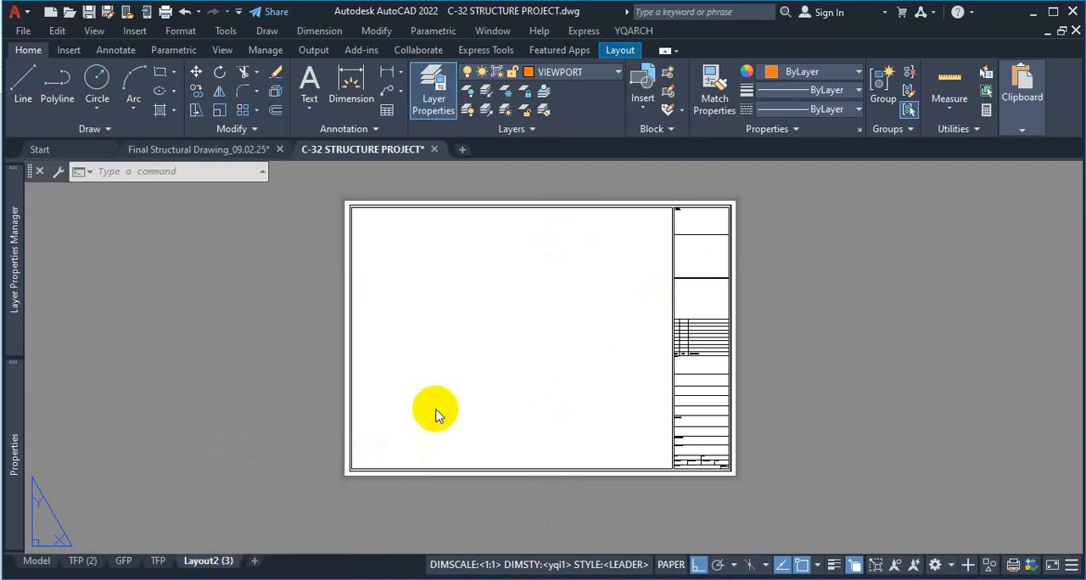
click(669, 270)
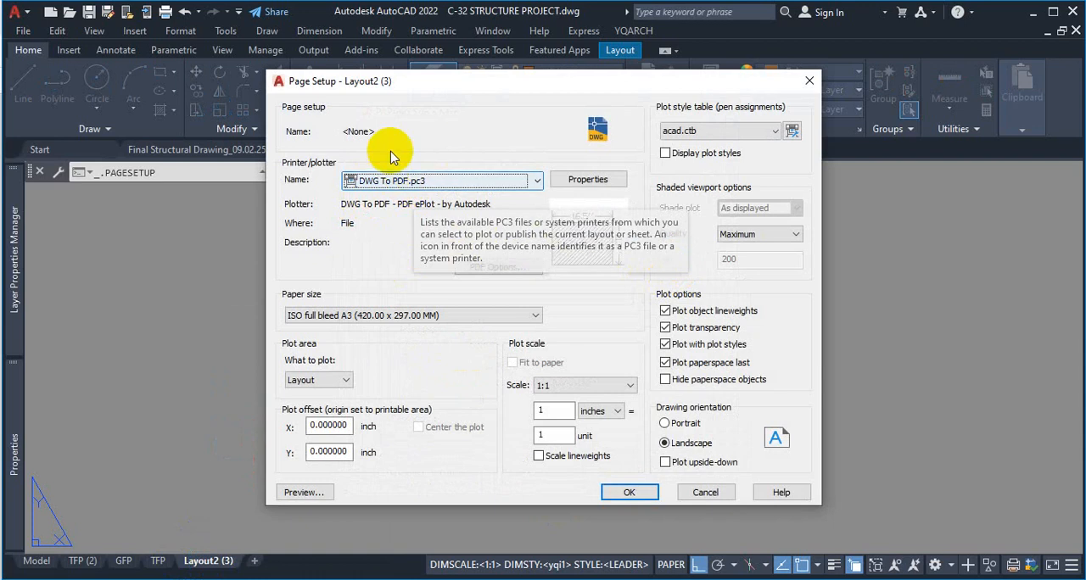
click(486, 193)
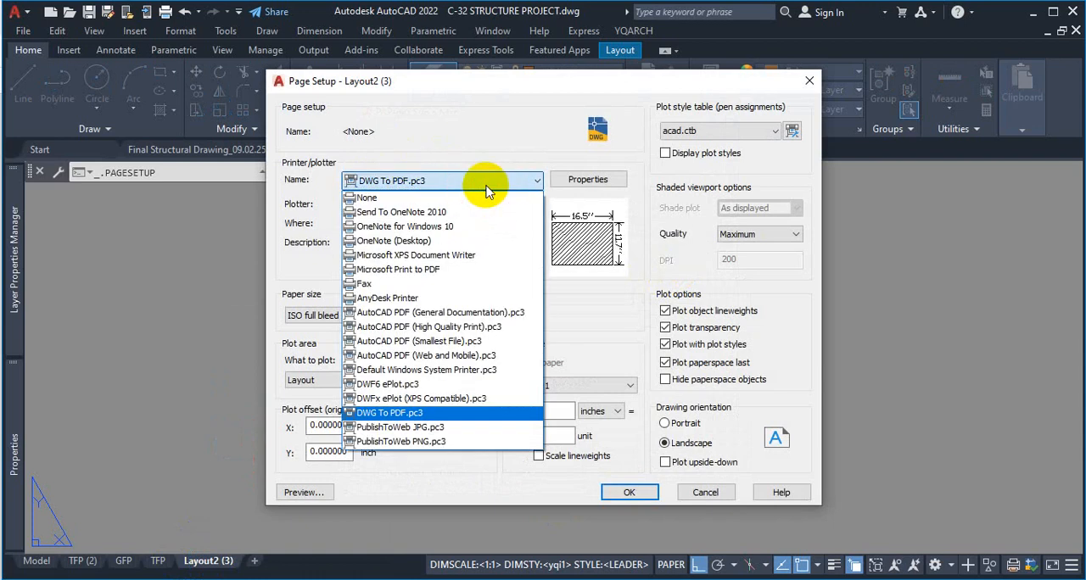
click(486, 192)
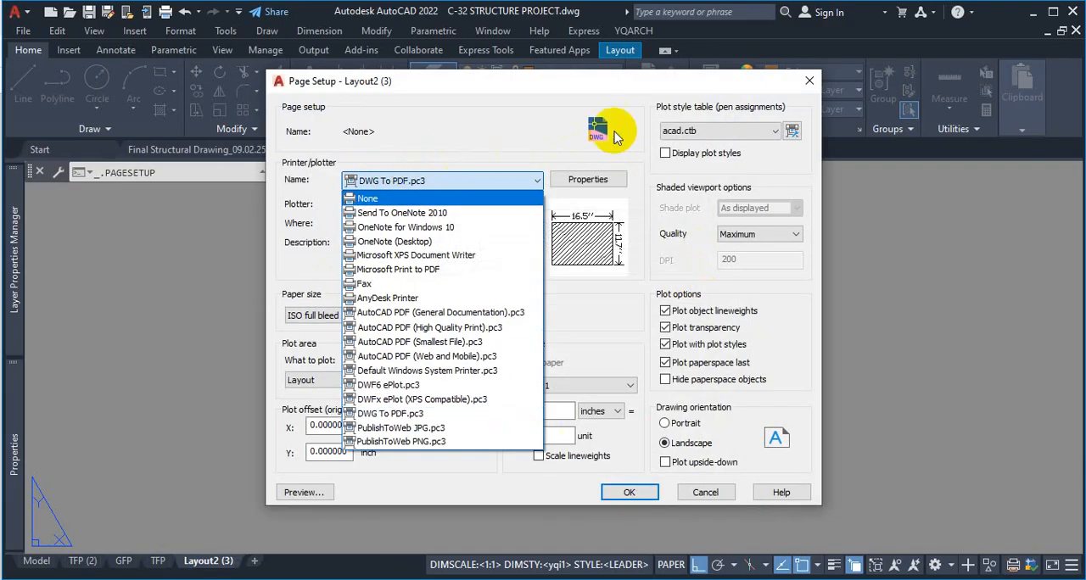
click(499, 134)
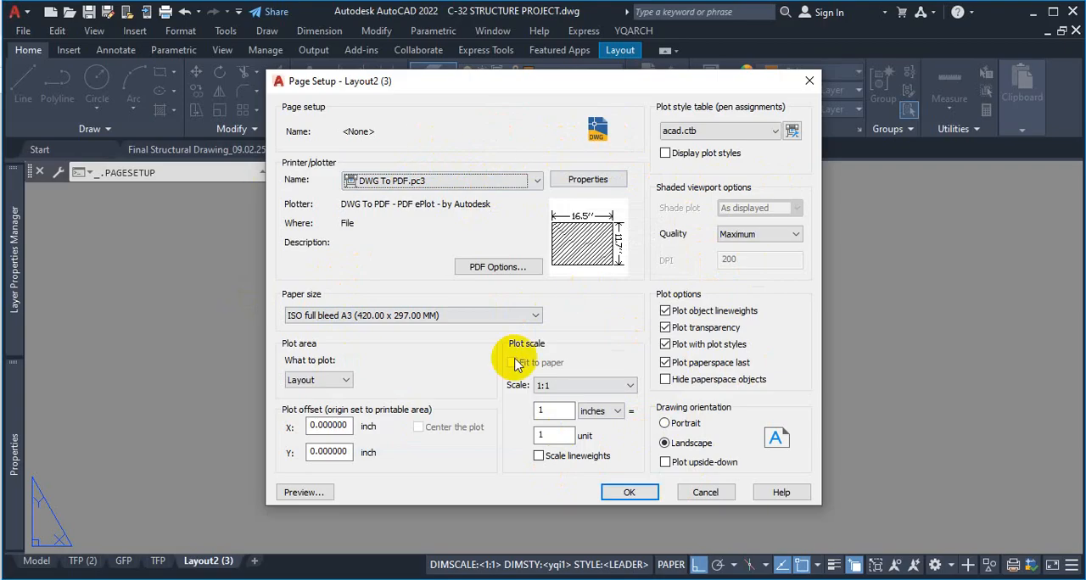
click(628, 493)
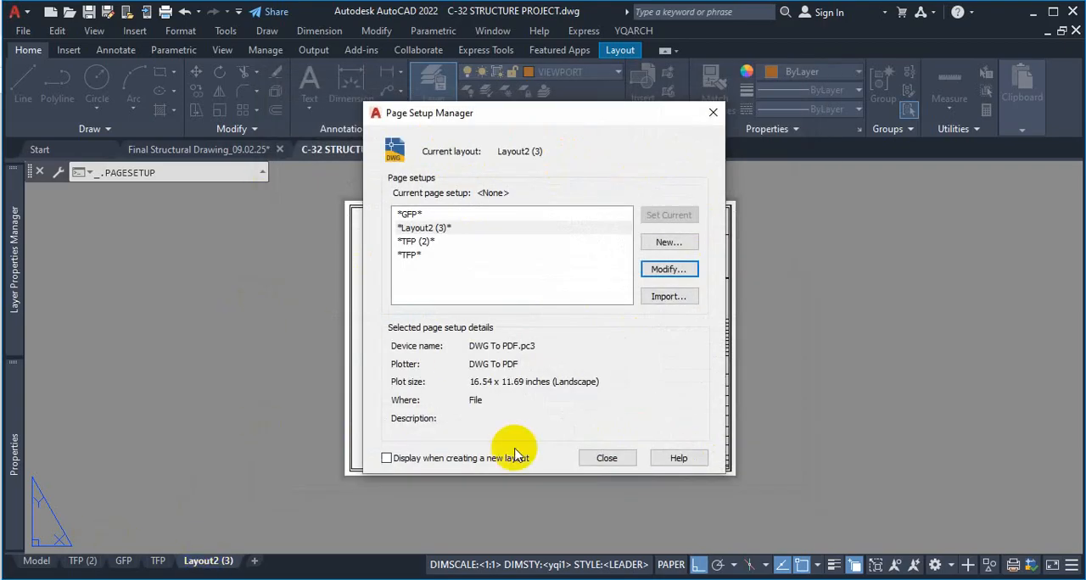
click(607, 458)
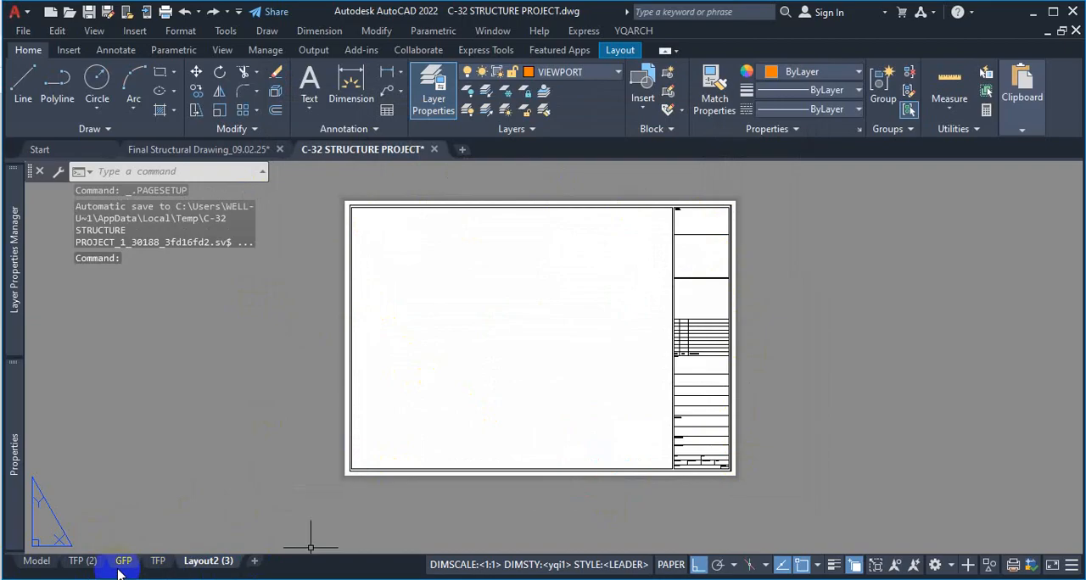
Switch to the TFP (2) layout, check its page setup details in the Page Setup Manager, and close the manager
click(82, 562)
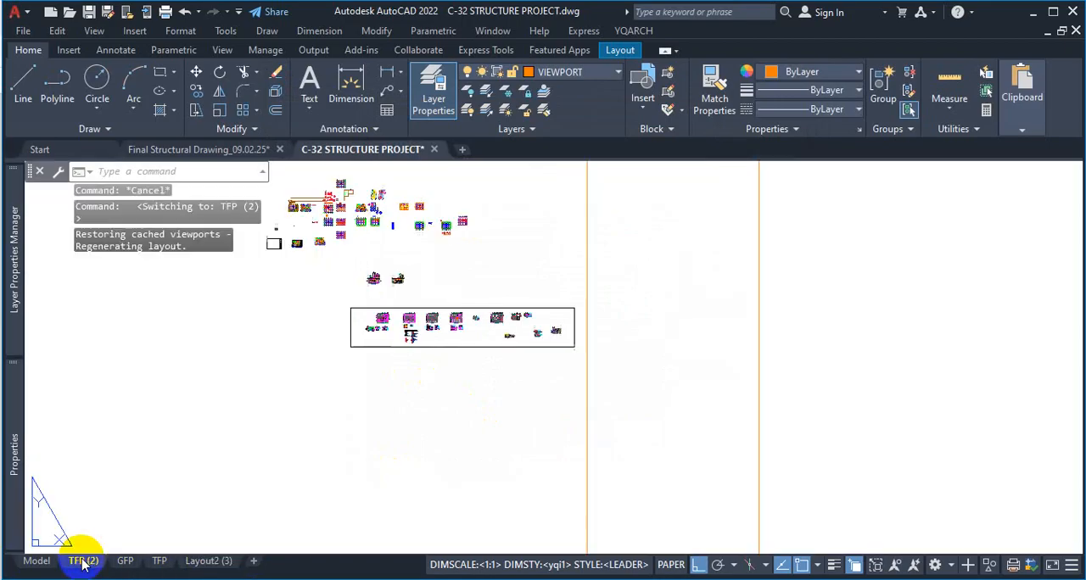
right_click(82, 564)
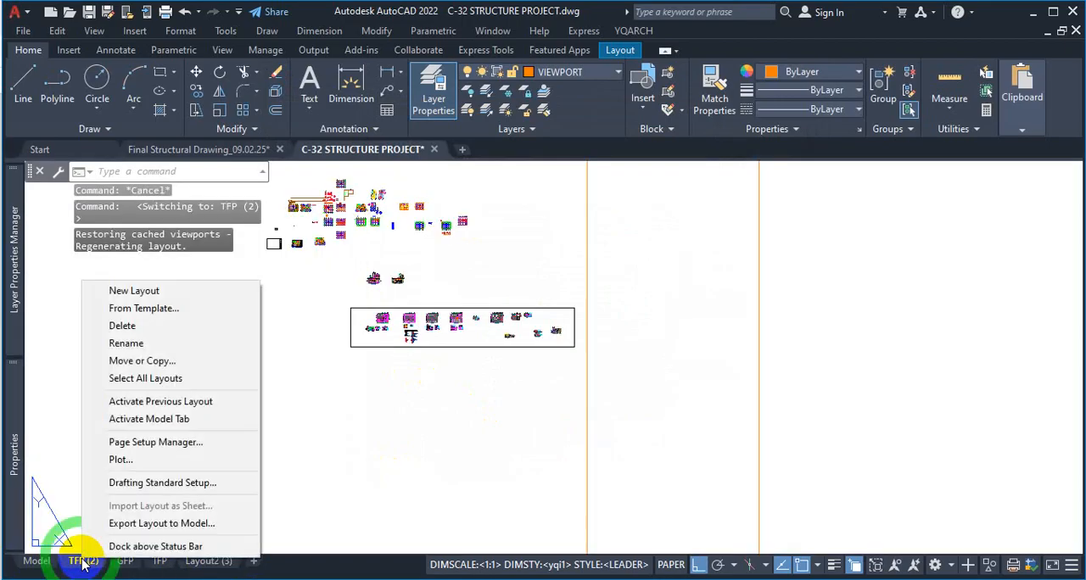
click(121, 441)
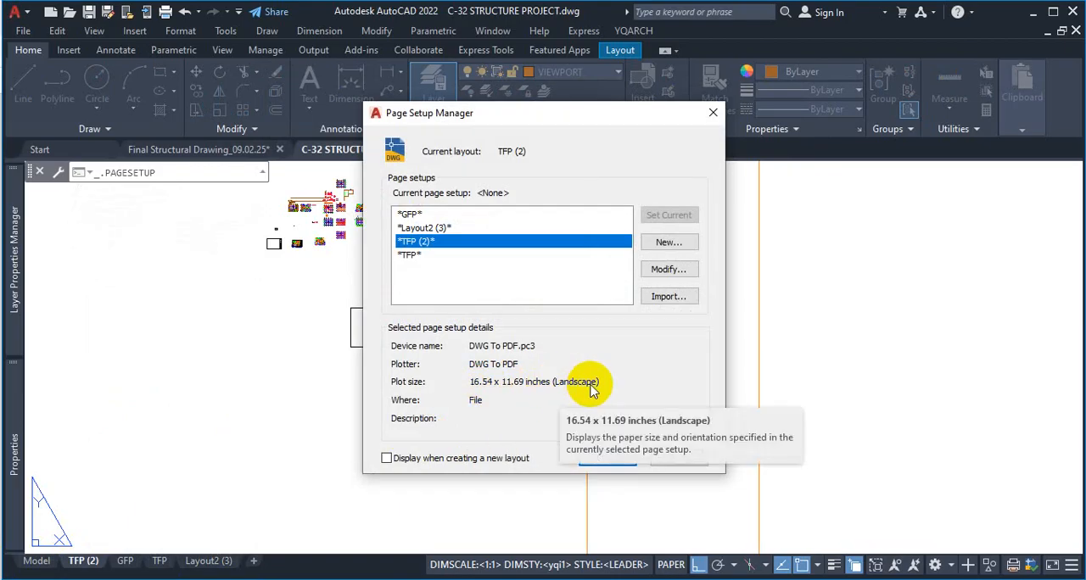
click(607, 459)
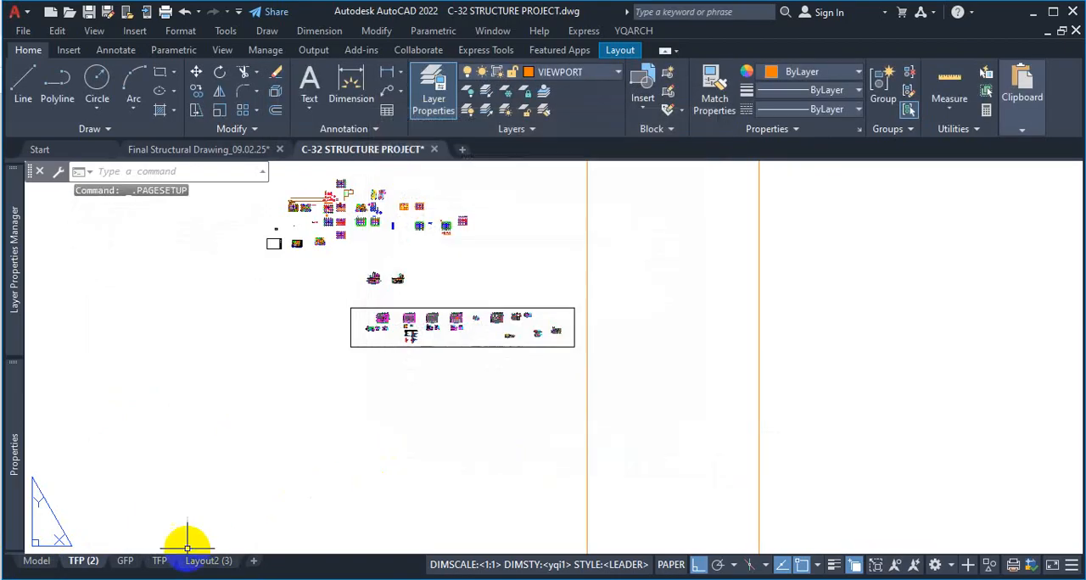
View the ground floor plan in the GFP layout and switch to ARCHITECTURAL DRAWINGS.pdf
click(123, 562)
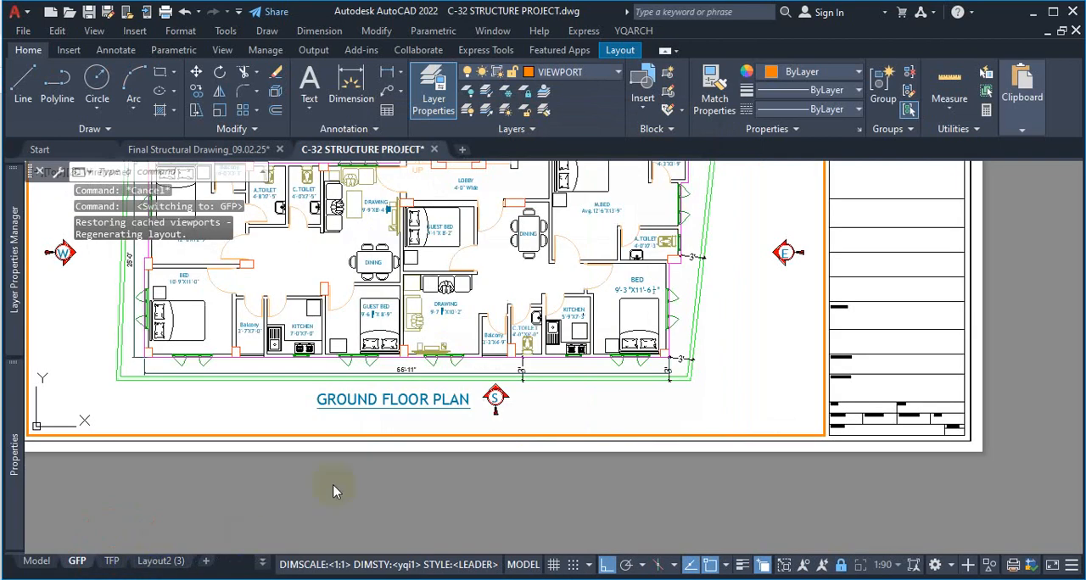
scroll(581, 484, down, 5)
scroll(634, 332, up, 2)
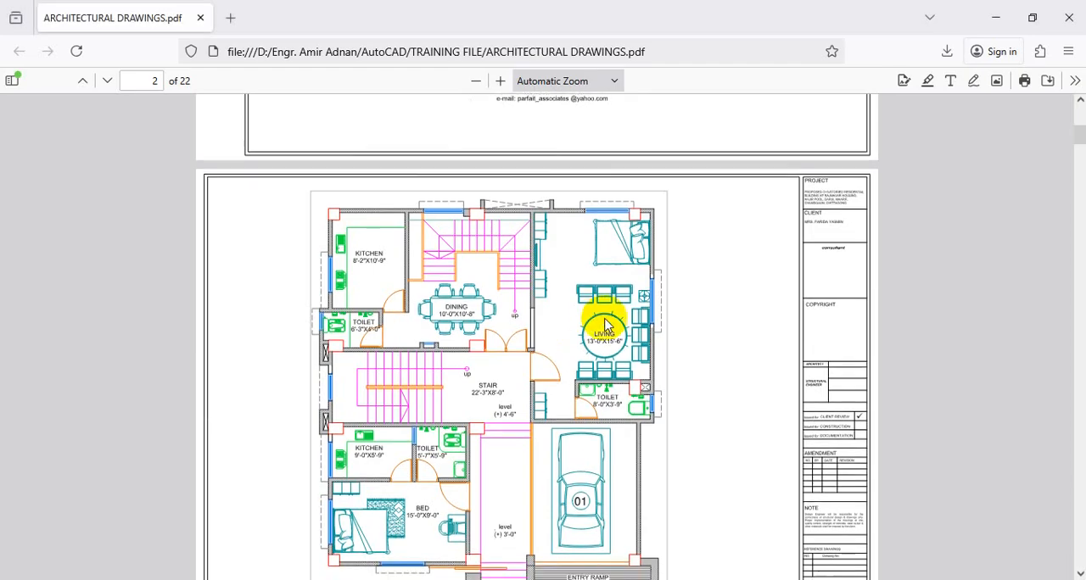
Examine the title block and sheet number of the roof top plan sheet on page 5 at 110% zoom
scroll(607, 318, down, 8)
scroll(616, 331, down, 15)
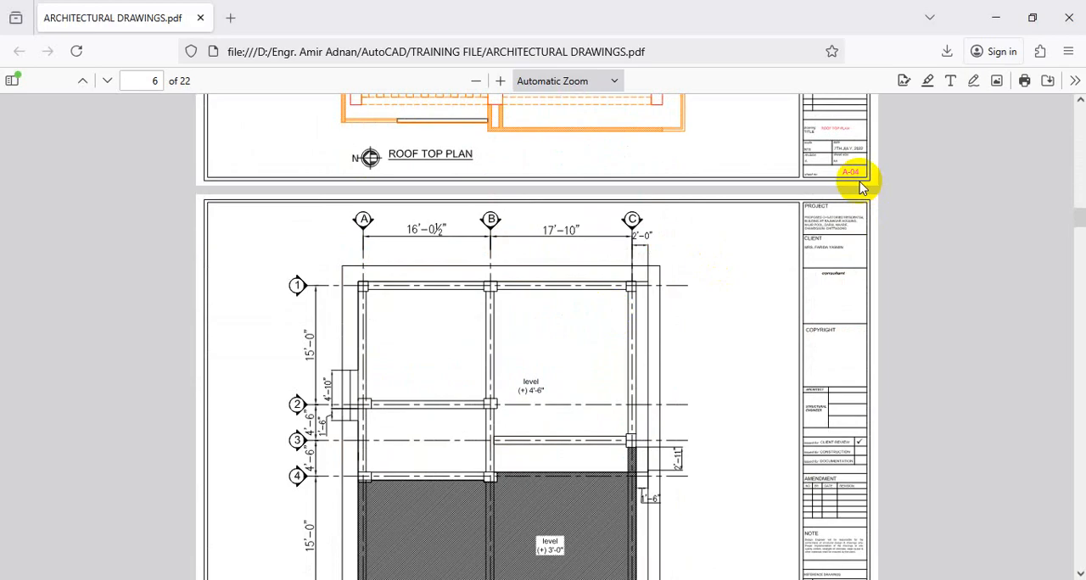
scroll(840, 165, up, 2)
click(499, 80)
click(499, 81)
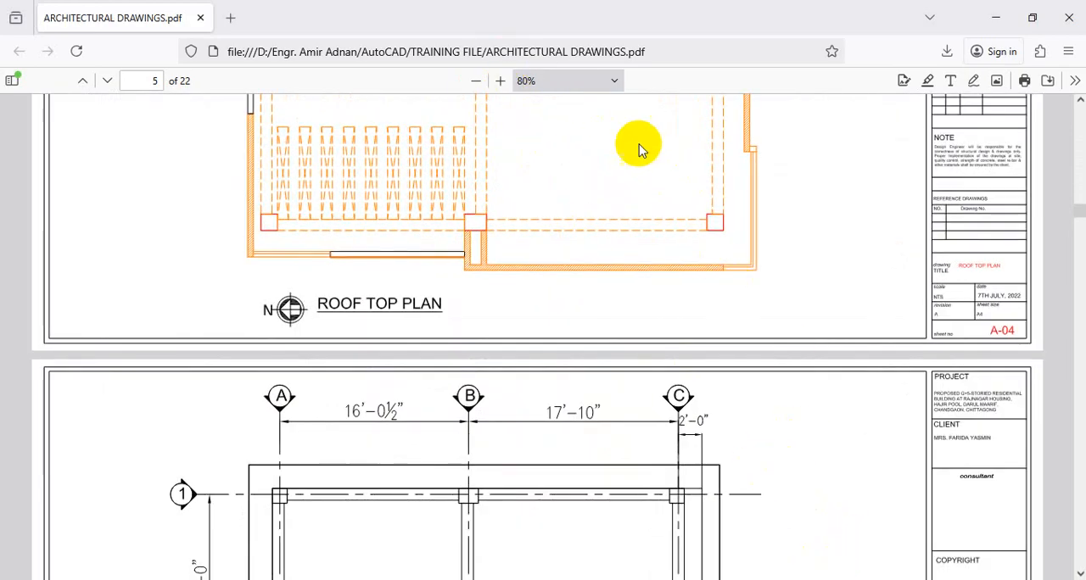
click(500, 81)
click(499, 80)
click(499, 81)
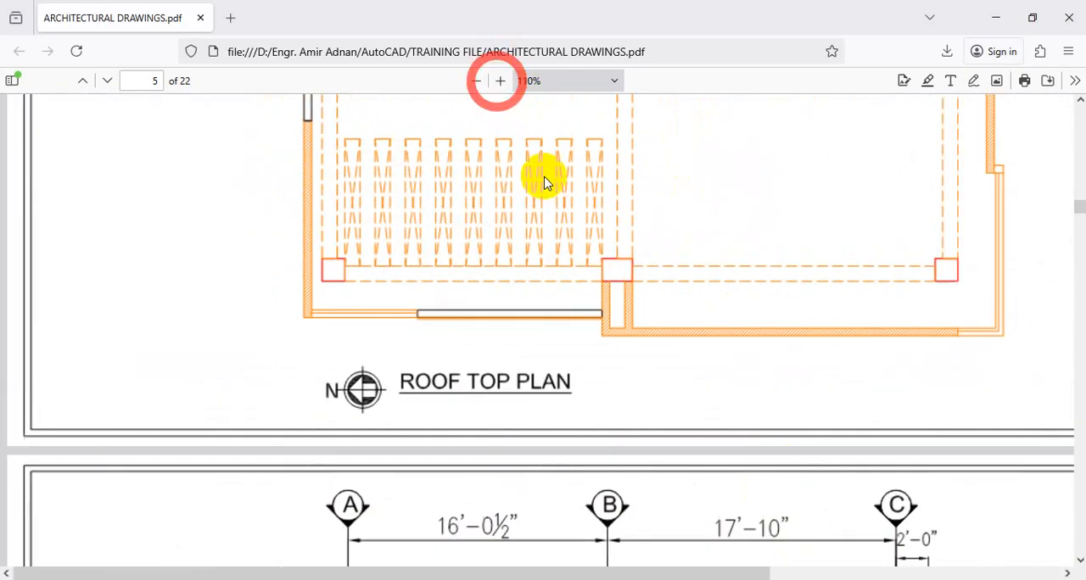
drag(662, 568, 984, 573)
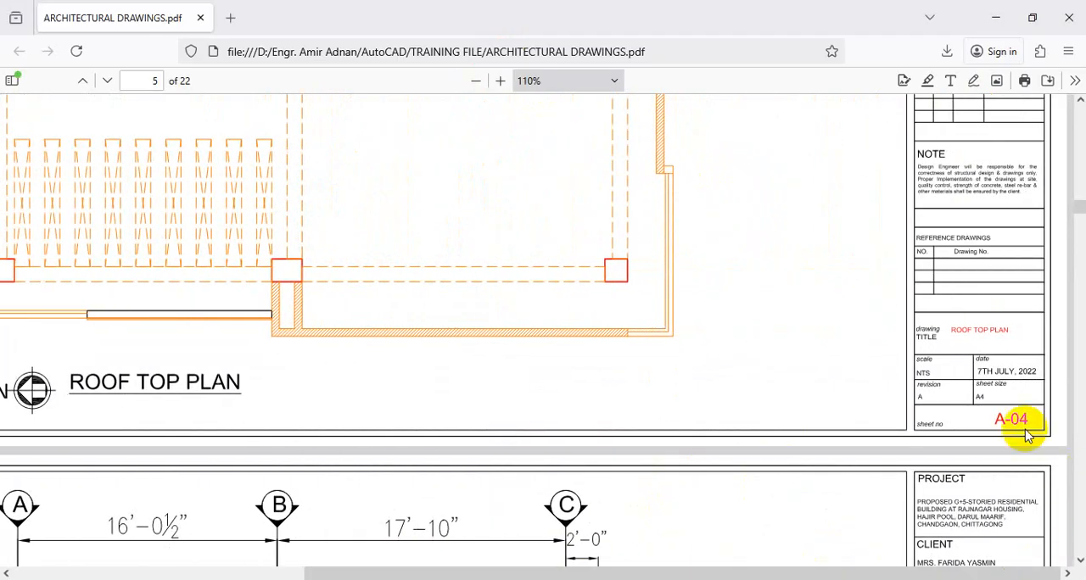
scroll(1001, 420, up, 4)
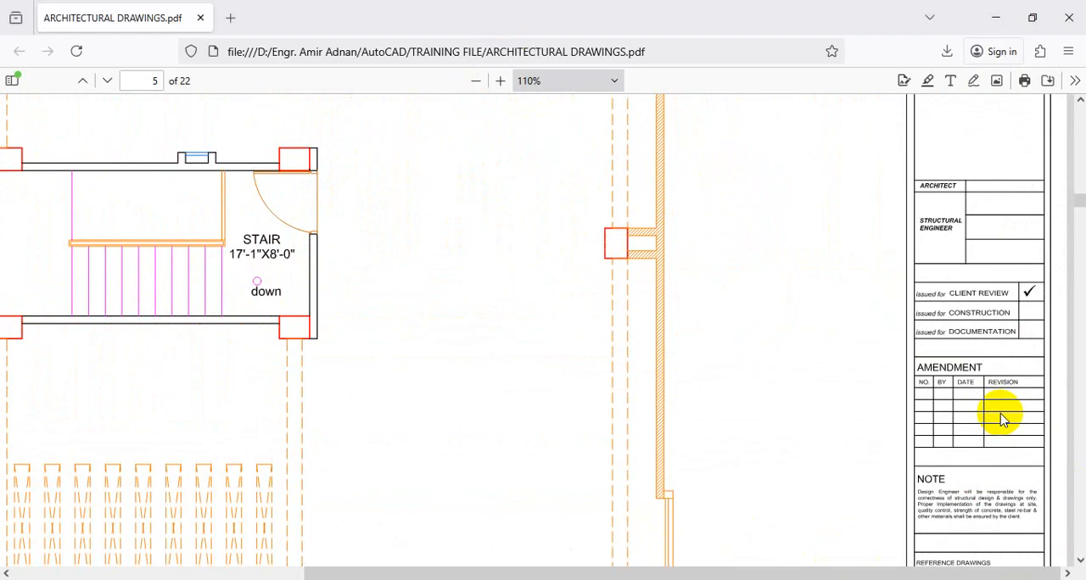
scroll(1002, 420, up, 4)
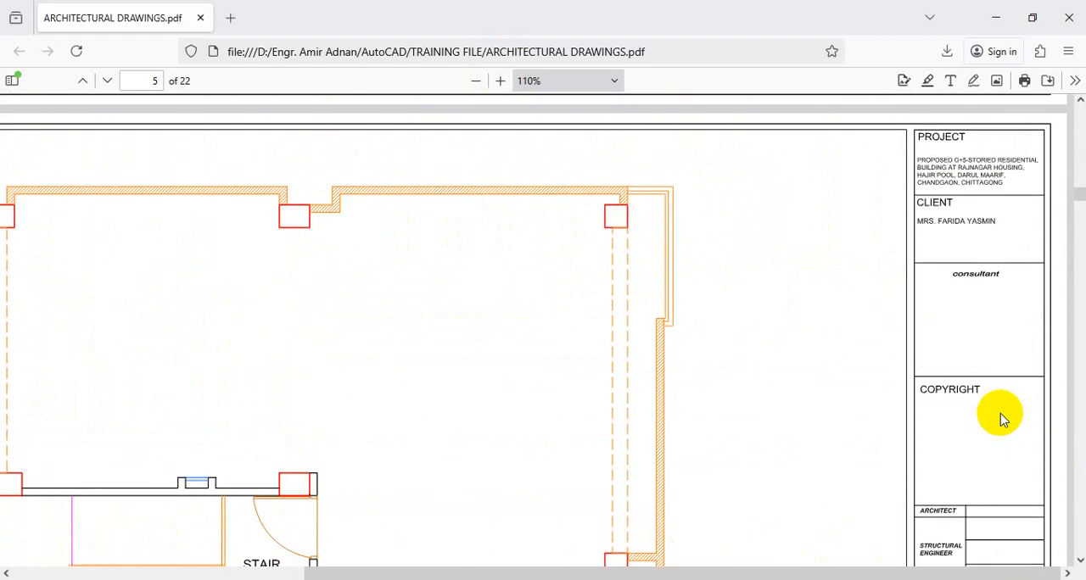
Enlarge the typical floor plan sheet on page 4 to 170% and examine the scale entry in its title block
scroll(1002, 420, up, 6)
scroll(1002, 419, down, 2)
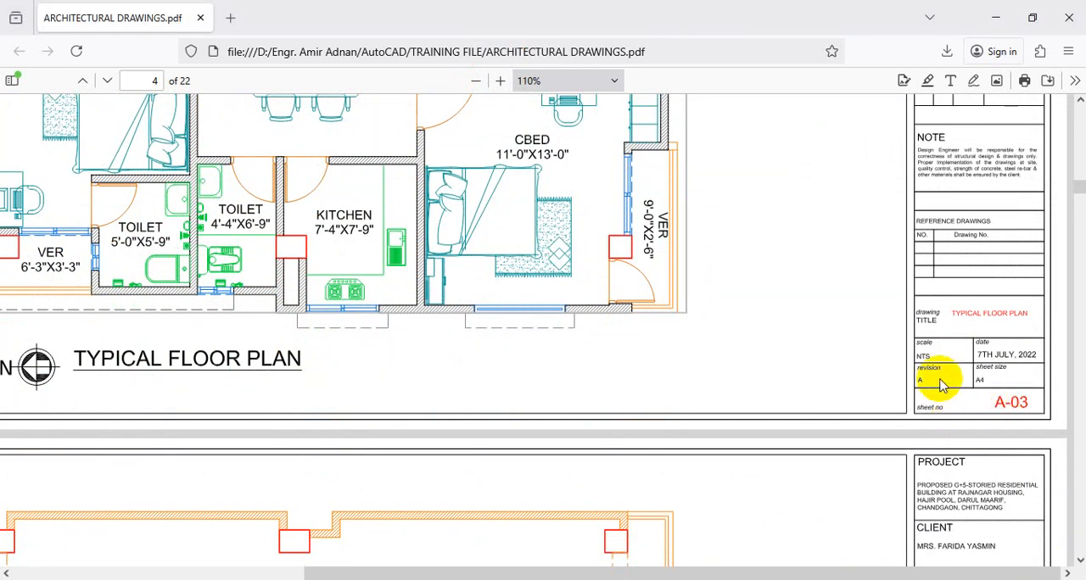
click(499, 81)
click(500, 80)
click(499, 81)
drag(526, 572, 928, 542)
scroll(963, 450, down, 3)
key(ctrl)
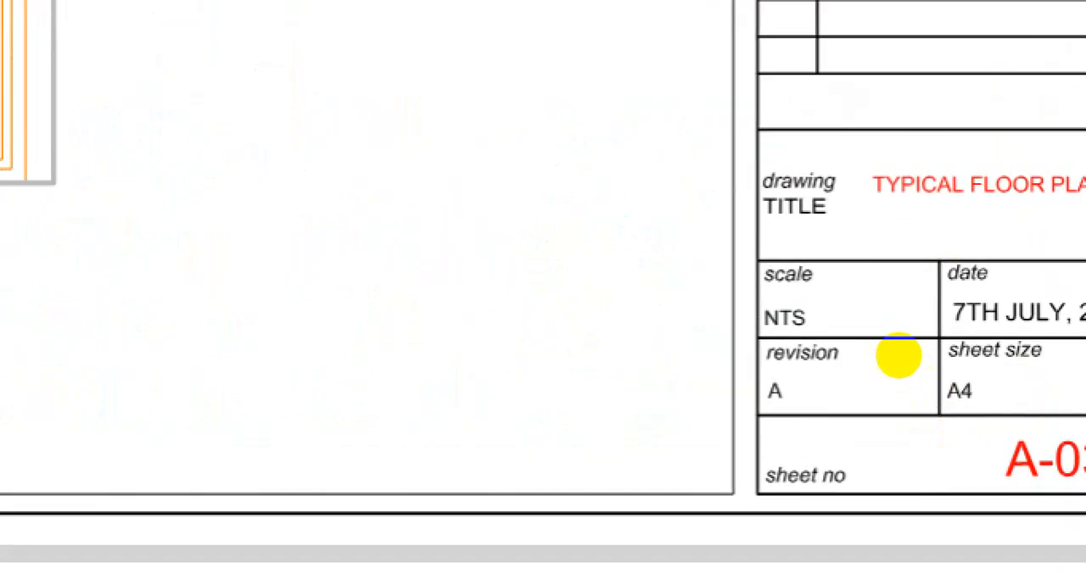
mouse_move(790, 291)
mouse_down()
mouse_move(727, 315)
mouse_move(802, 343)
mouse_up()
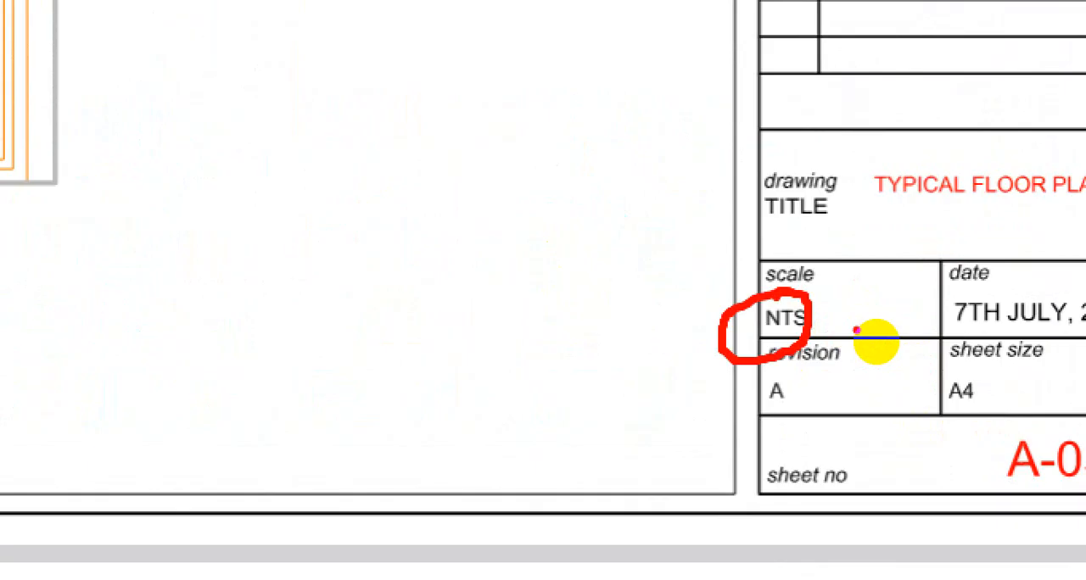
key(Escape)
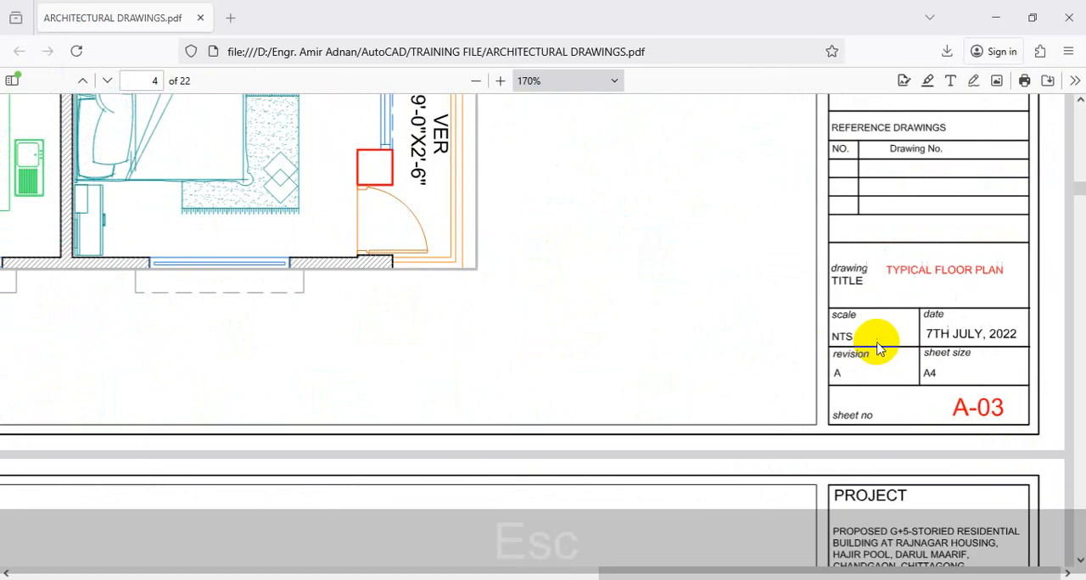
Reduce the zoom to 100% and review the typical floor plan and its title block on page 4
scroll(695, 417, down, 3)
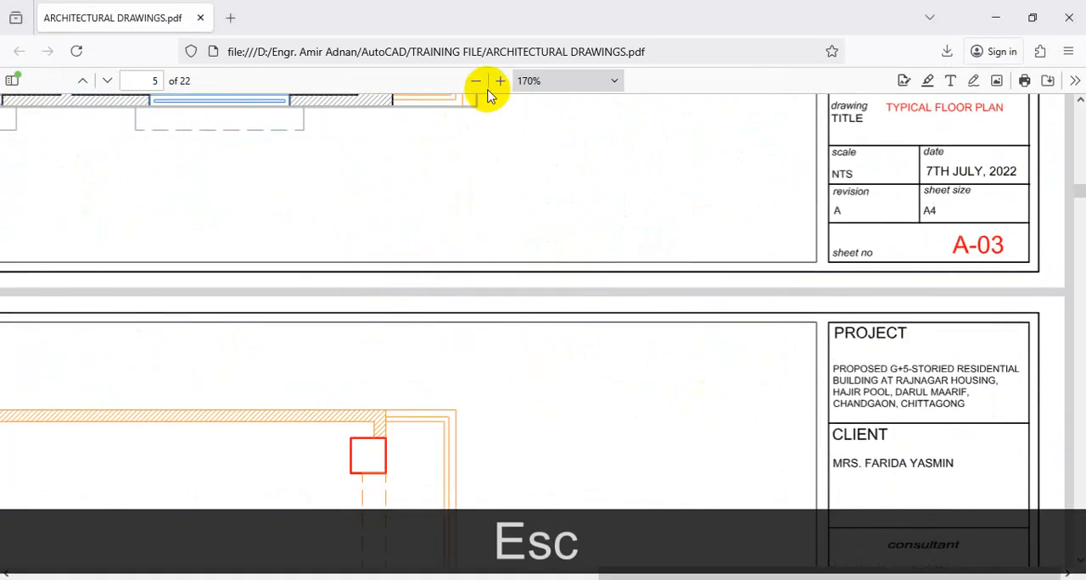
click(476, 81)
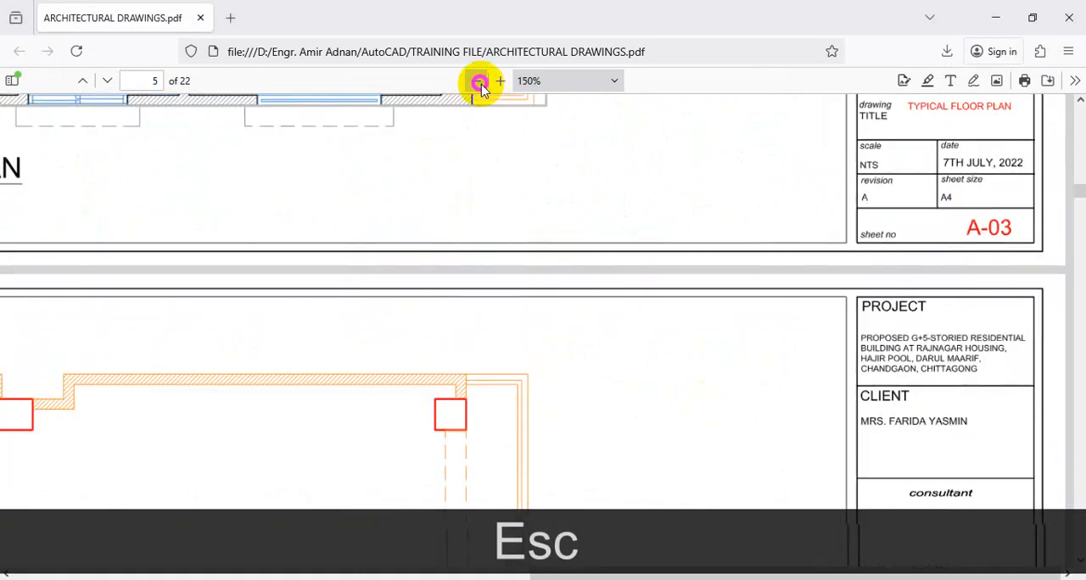
click(476, 80)
click(476, 80)
click(476, 80)
click(475, 81)
scroll(518, 326, up, 5)
scroll(519, 327, up, 4)
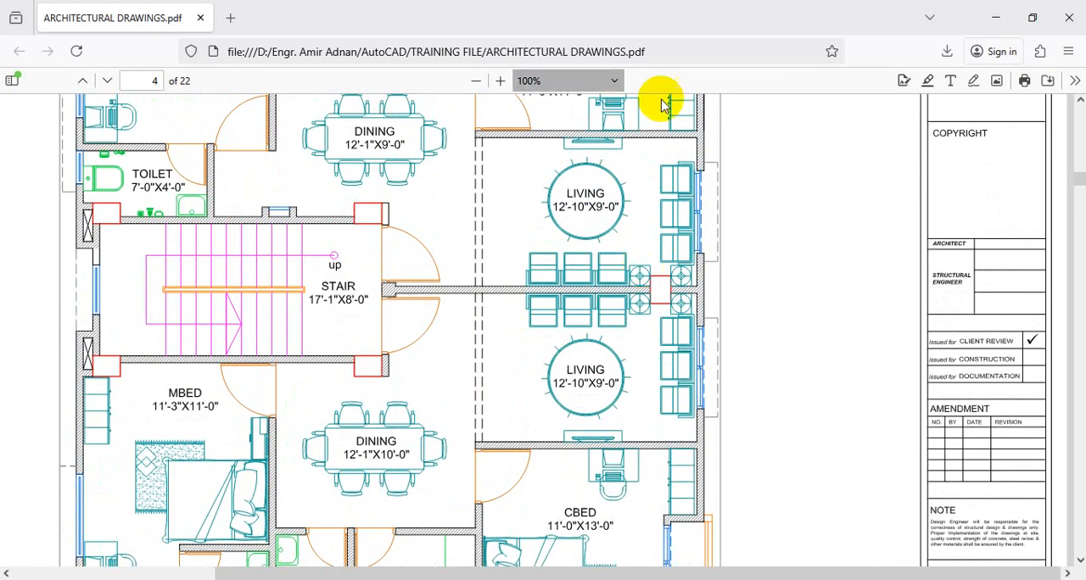
scroll(679, 272, up, 4)
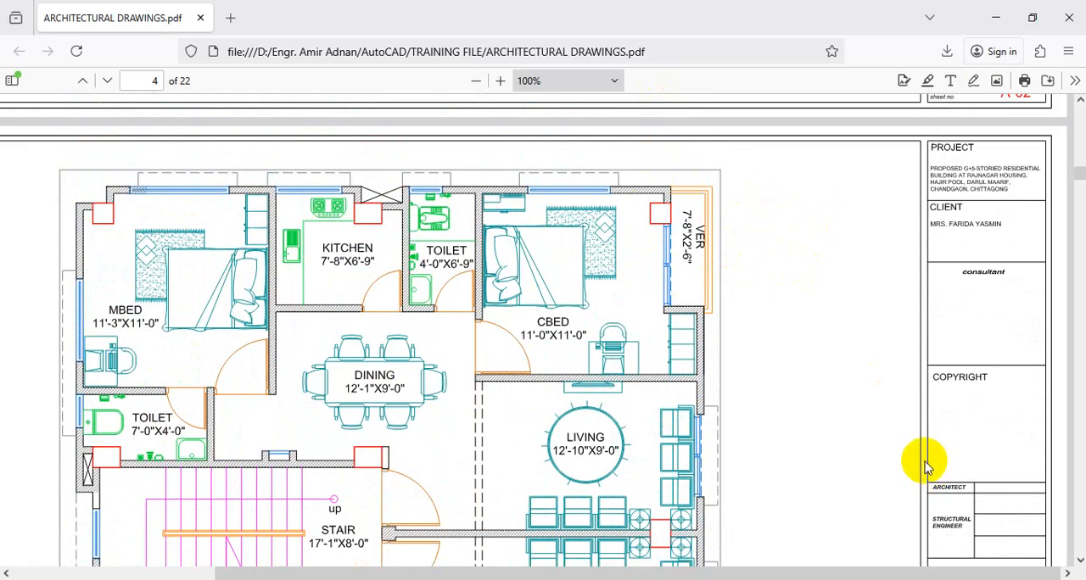
scroll(792, 407, down, 4)
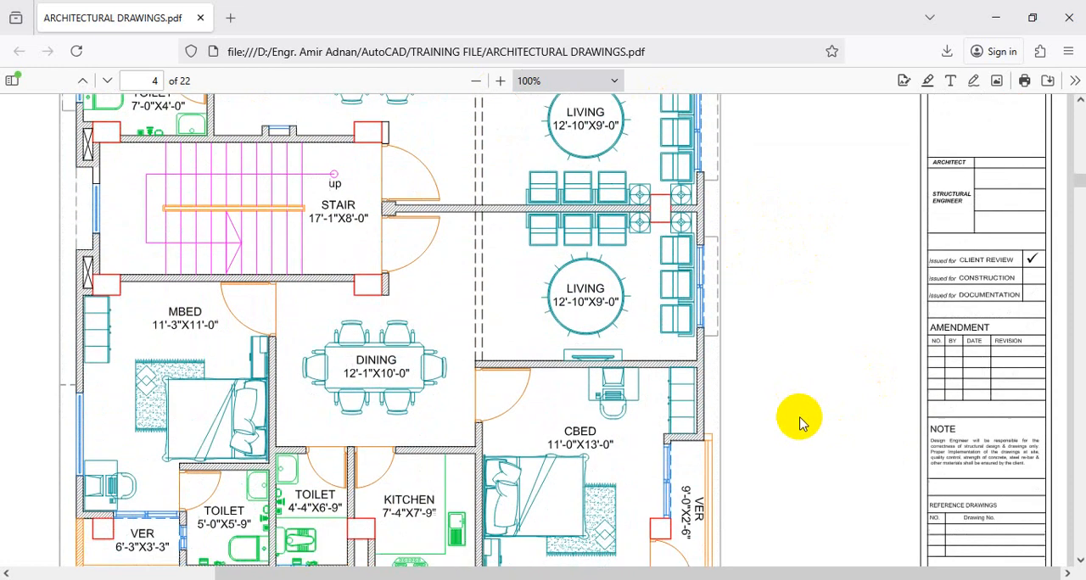
Review the remaining plan sheets and their title blocks in ARCHITECTURAL DRAWINGS.pdf, from page 4 through page 19
scroll(913, 388, down, 8)
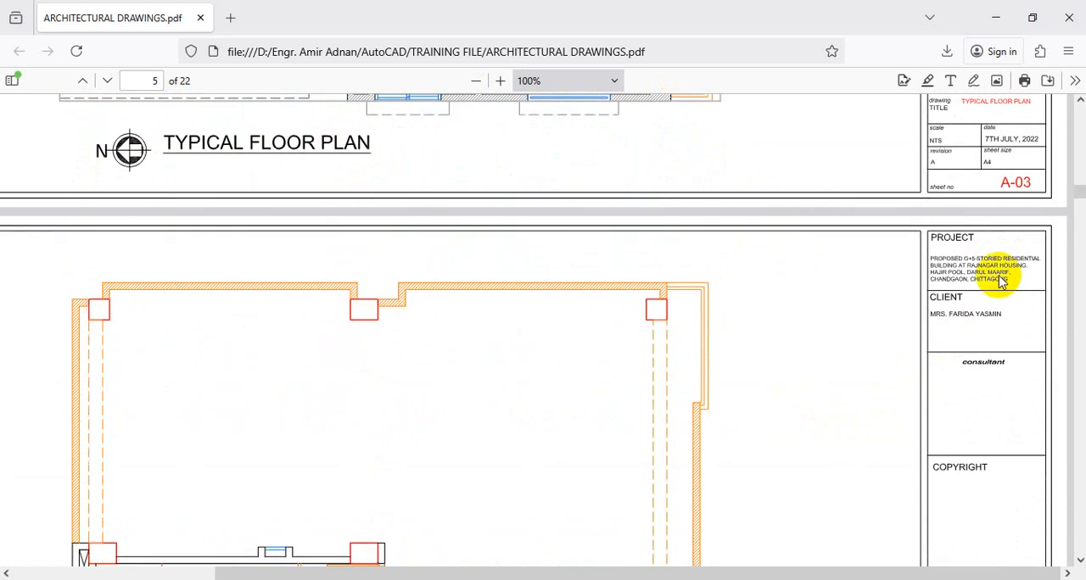
scroll(711, 379, down, 10)
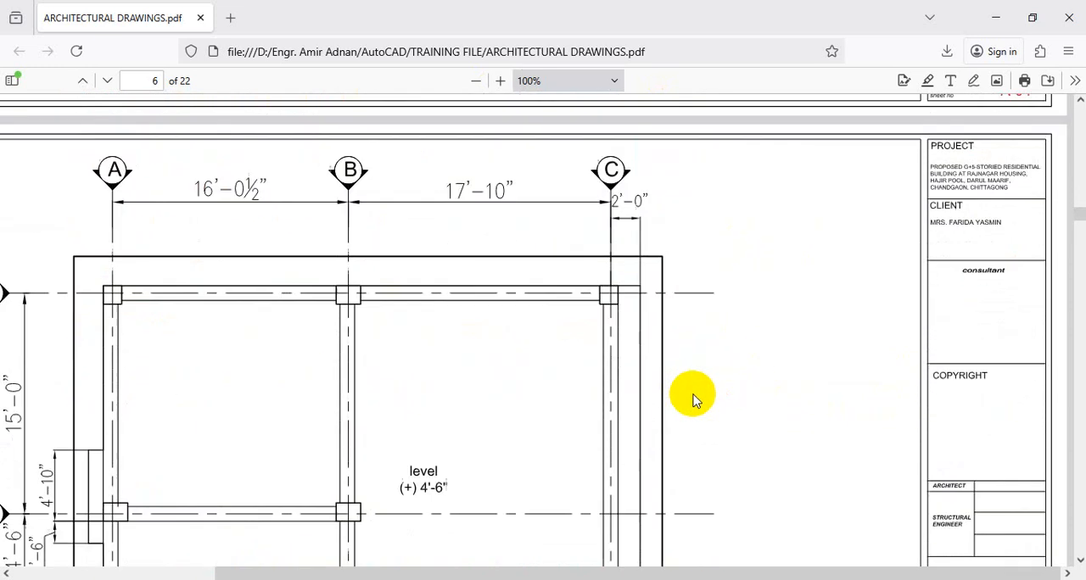
scroll(694, 402, down, 15)
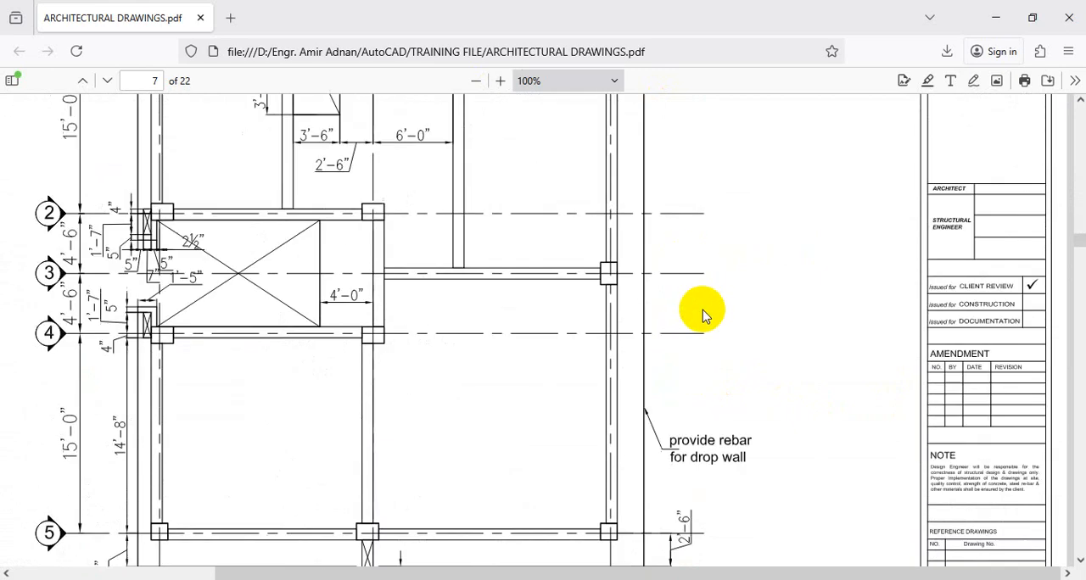
scroll(702, 314, down, 15)
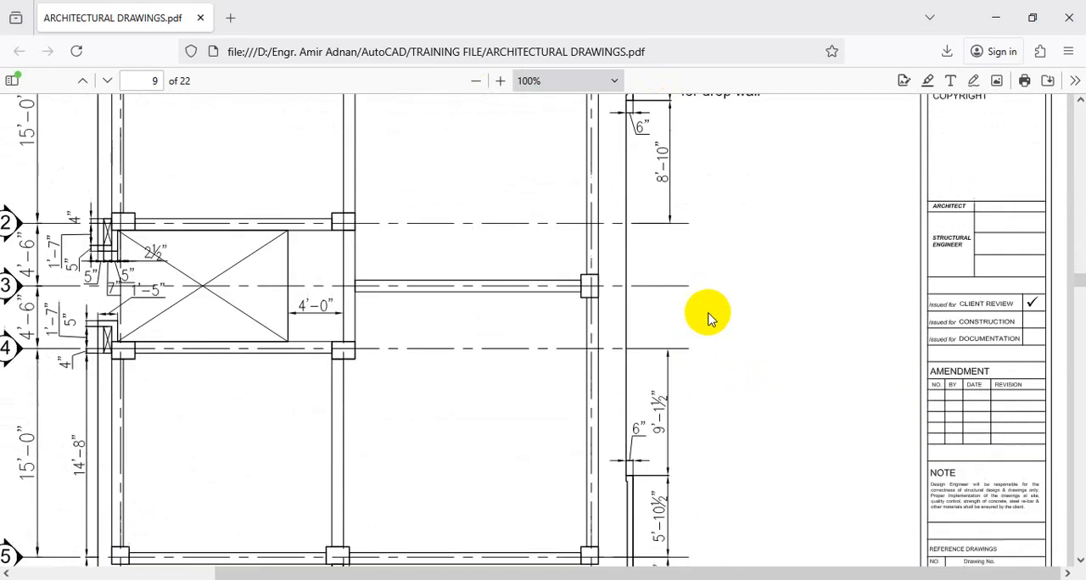
scroll(710, 319, down, 20)
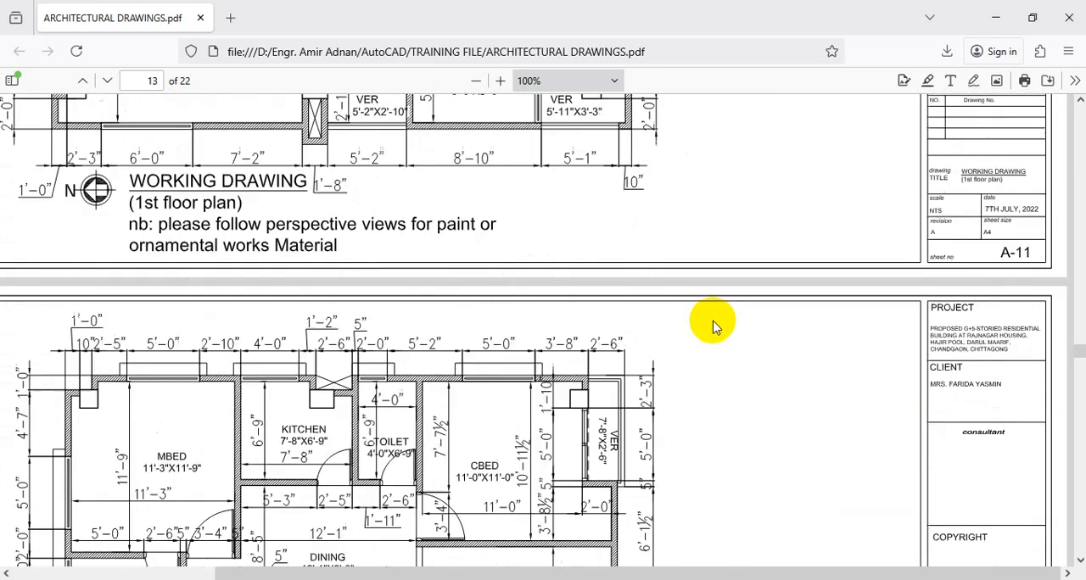
scroll(714, 329, down, 15)
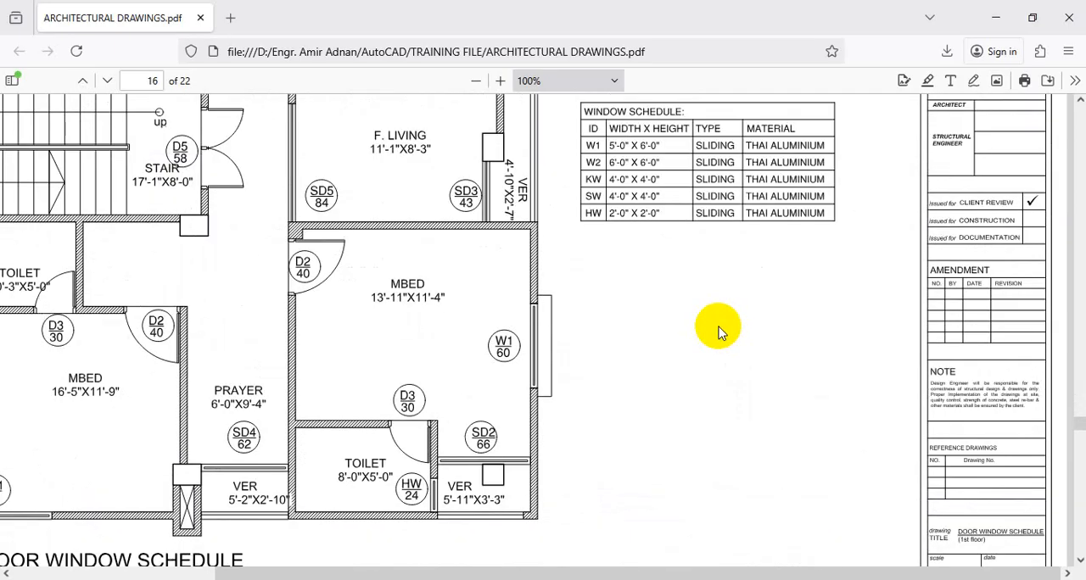
scroll(717, 331, down, 15)
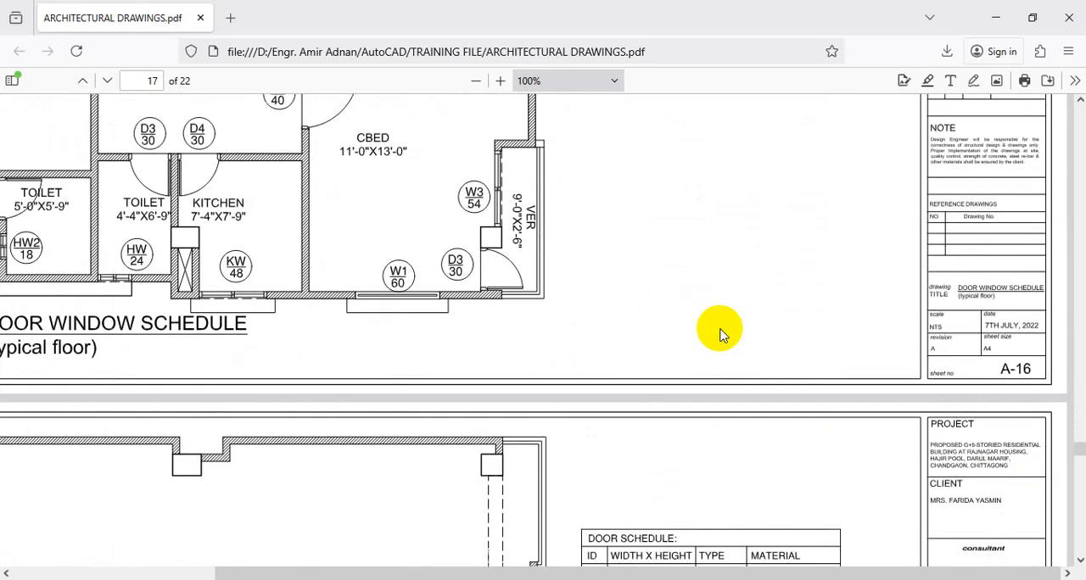
scroll(719, 332, down, 5)
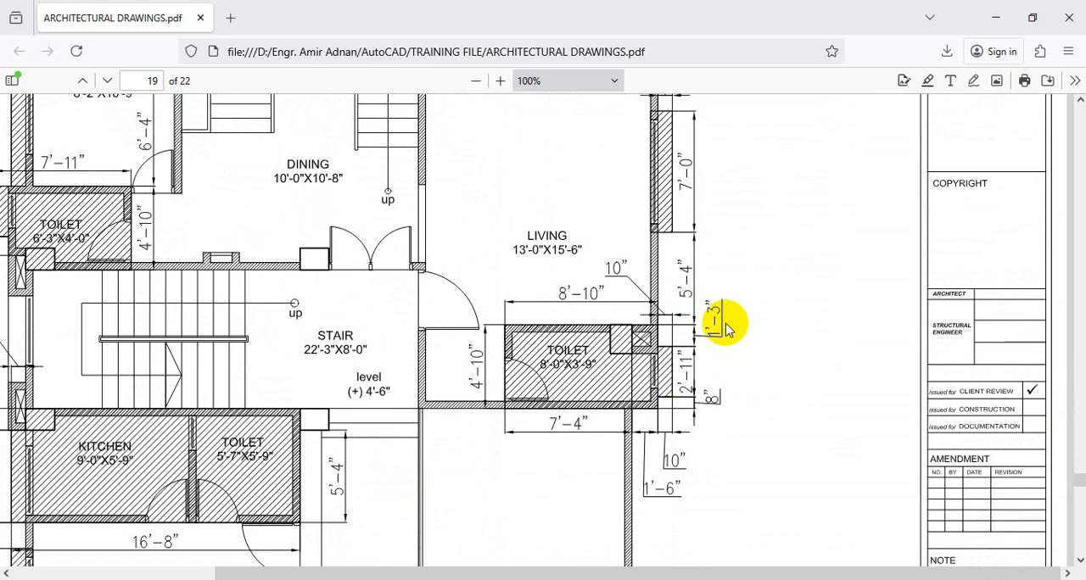
Return to the C-32 STRUCTURE PROJECT drawing in AutoCAD and compare the TFP, Layout2 (3), TFP (2) and GFP layouts
click(995, 17)
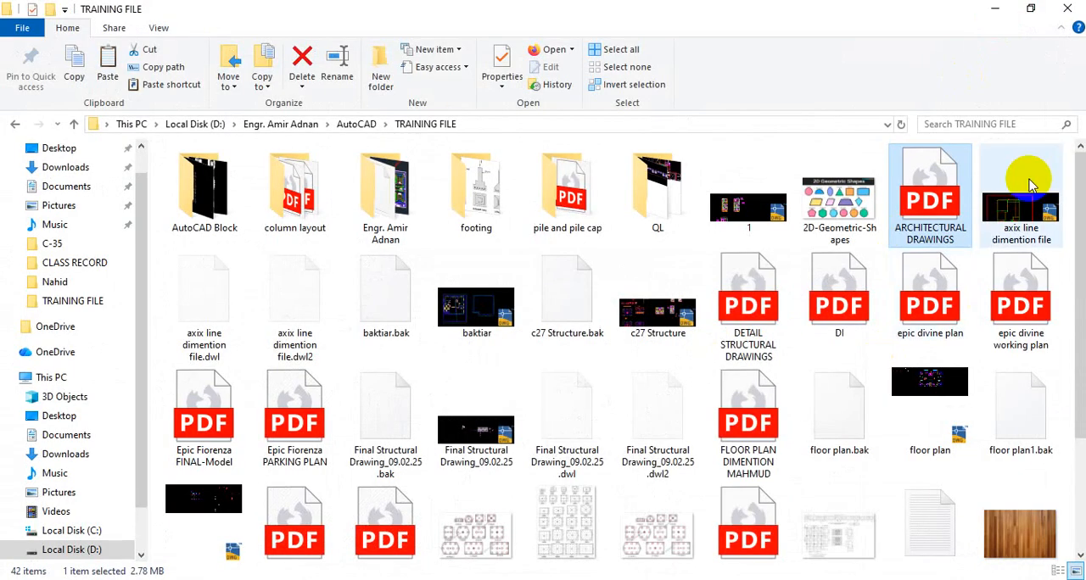
click(995, 8)
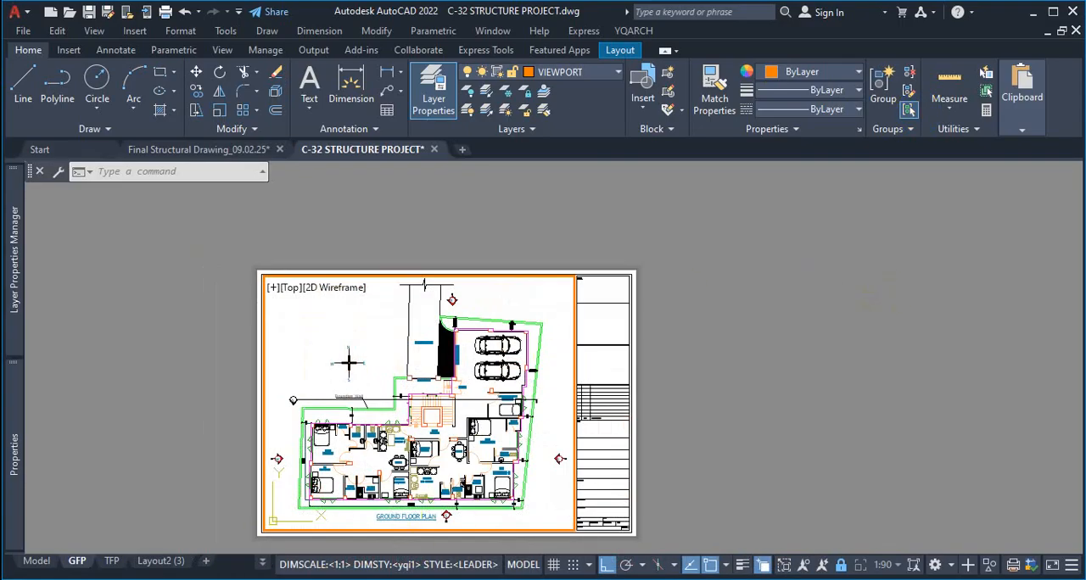
click(109, 561)
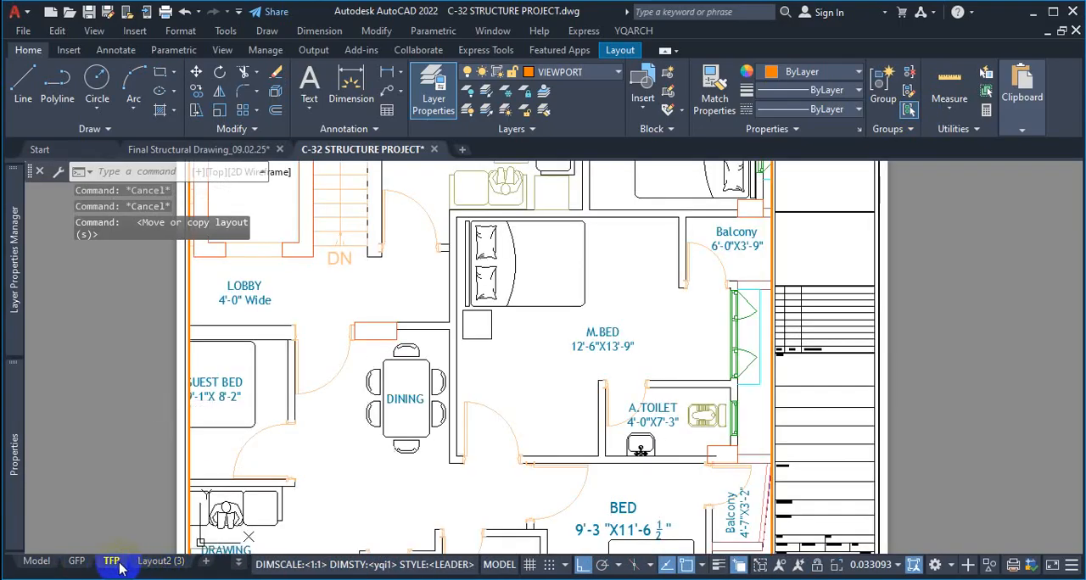
click(163, 562)
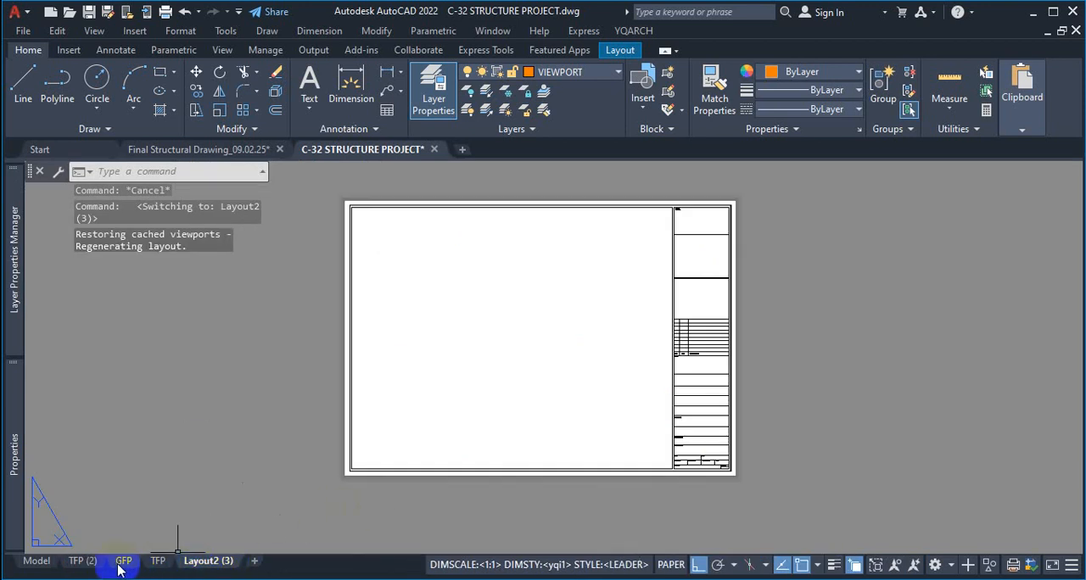
click(85, 562)
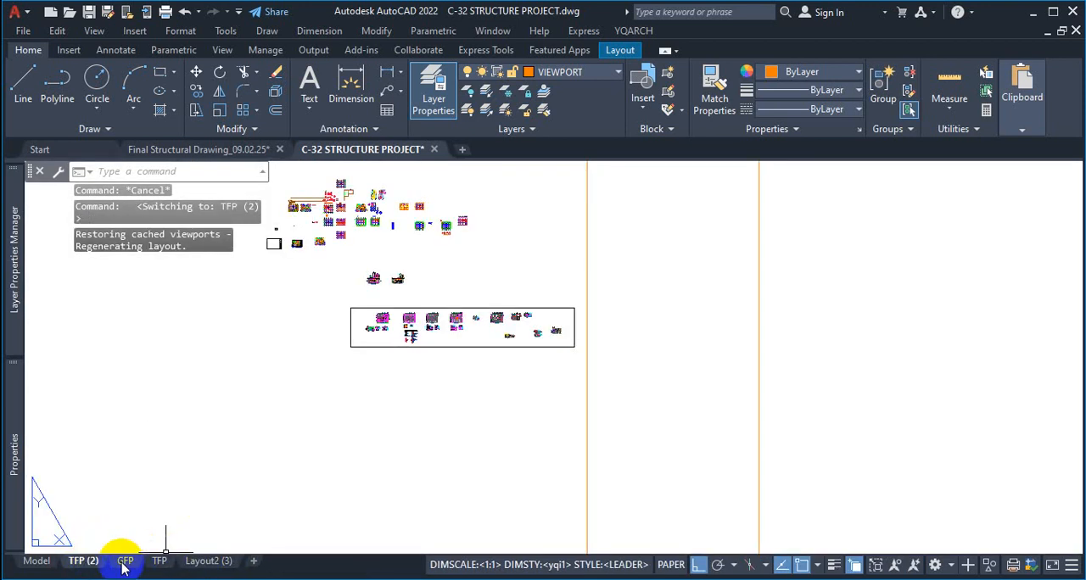
click(125, 561)
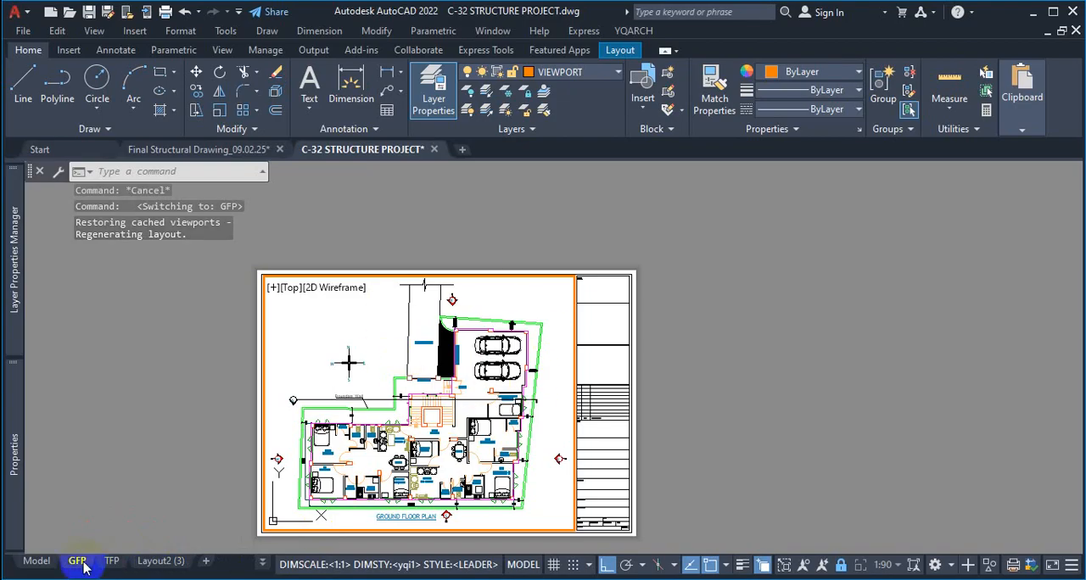
click(188, 562)
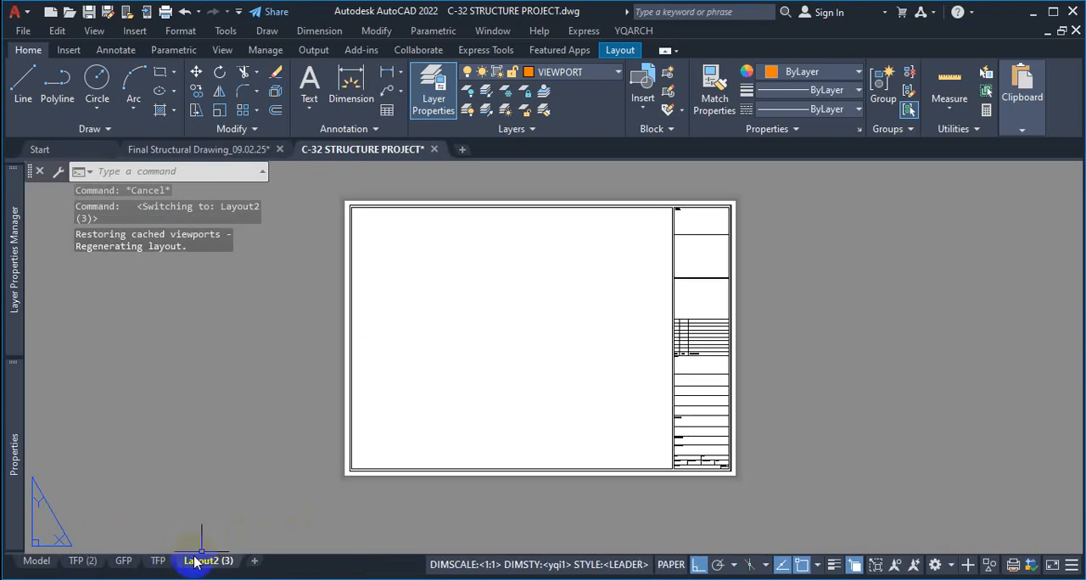
click(160, 563)
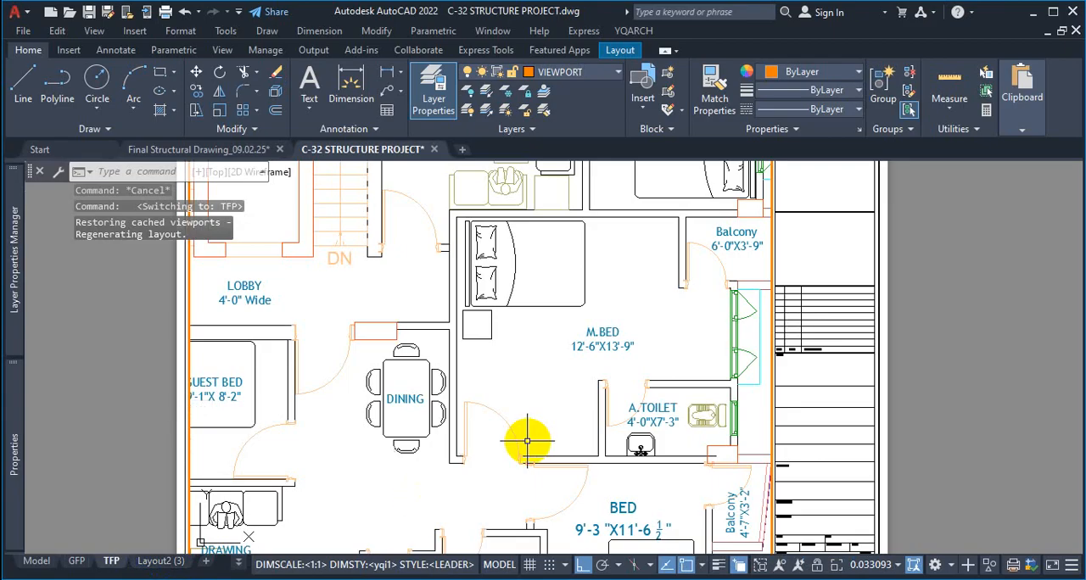
Rescale the typical floor plan inside the TFP viewport so it largely fills the frame, and return to paper space
click(553, 395)
scroll(547, 390, down, 5)
scroll(475, 390, up, 2)
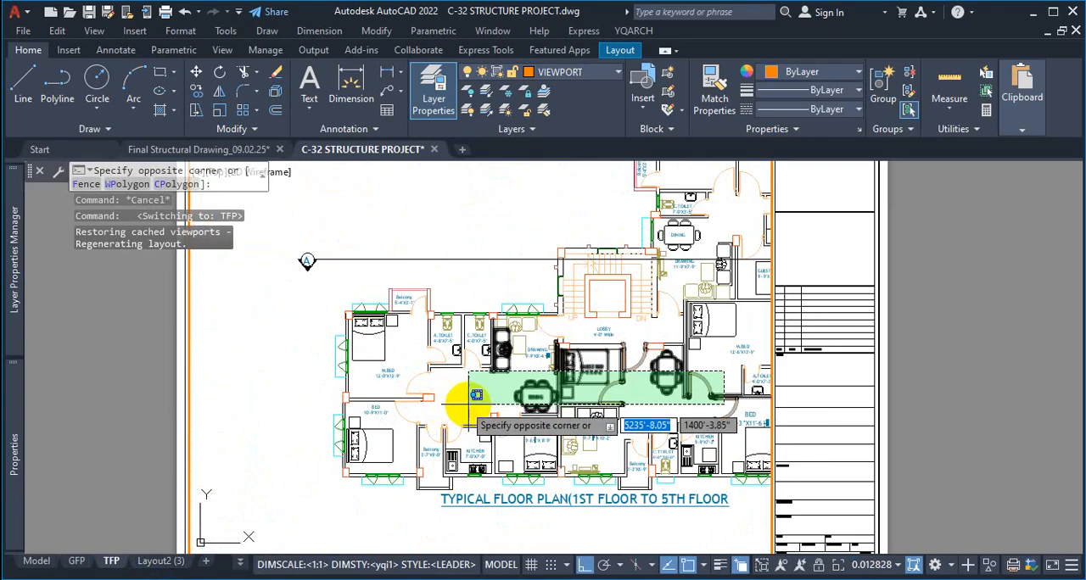
scroll(593, 389, down, 2)
scroll(616, 392, up, 4)
scroll(552, 389, down, 2)
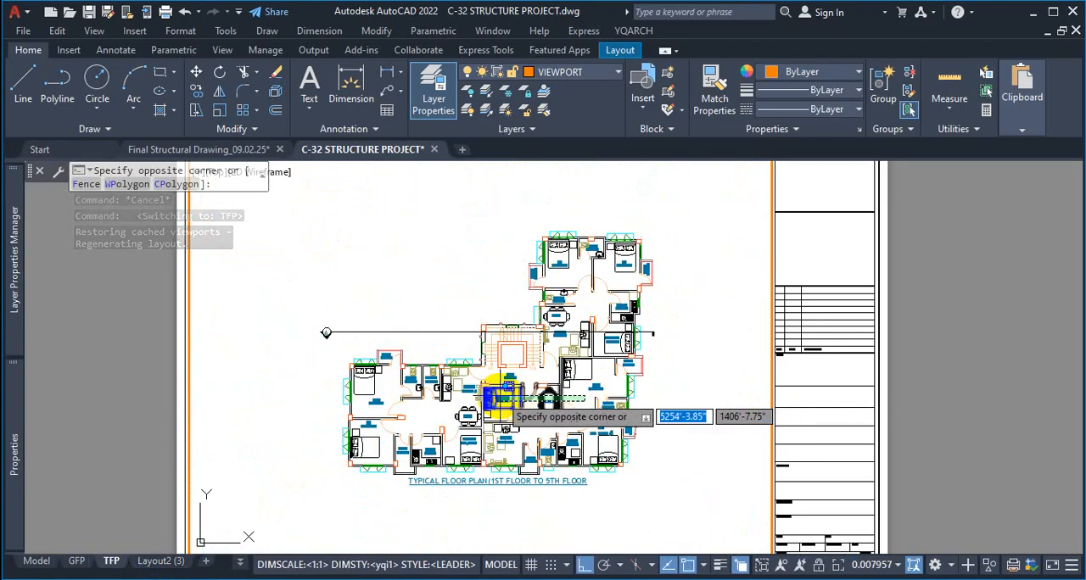
scroll(513, 389, up, 2)
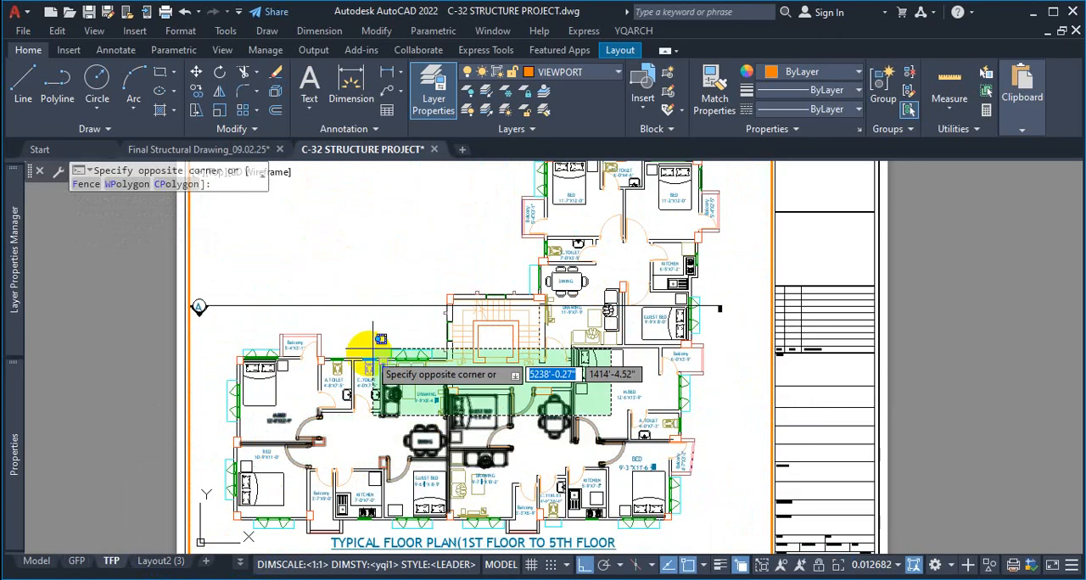
double_click(826, 236)
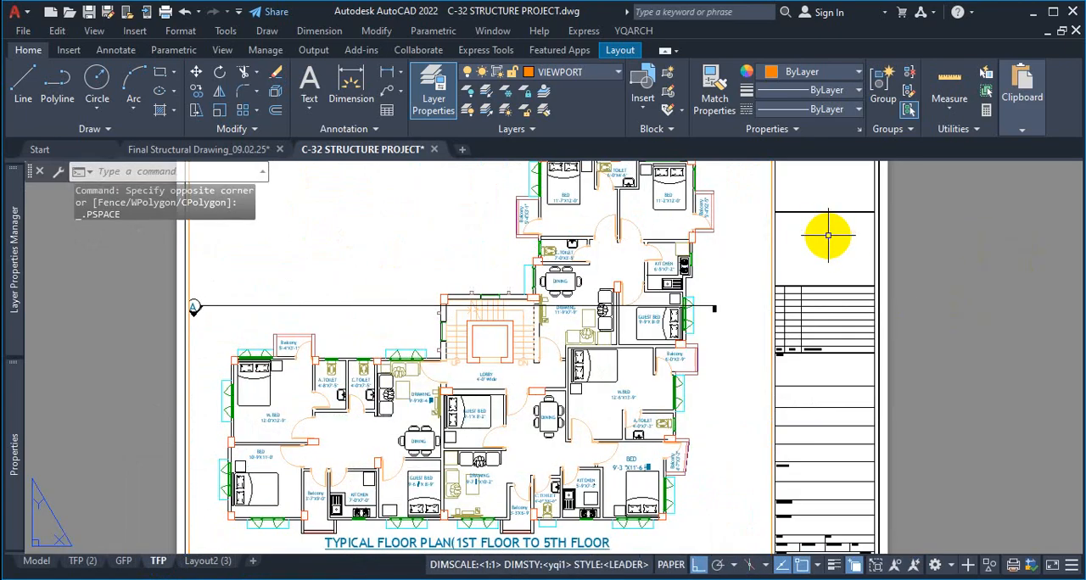
Create a copy of the TFP layout placed before TFP (2)
right_click(165, 566)
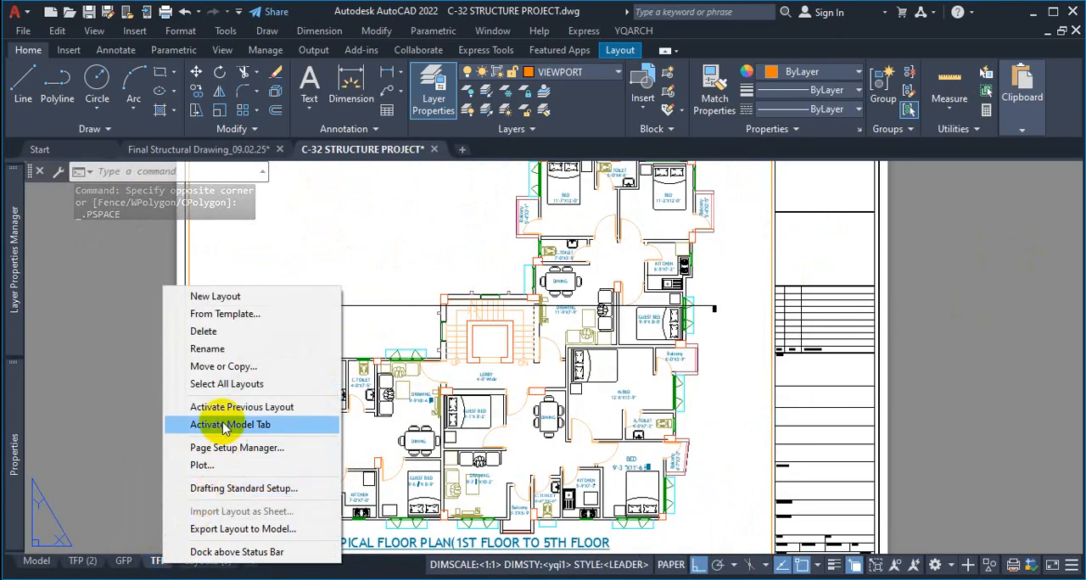
click(237, 366)
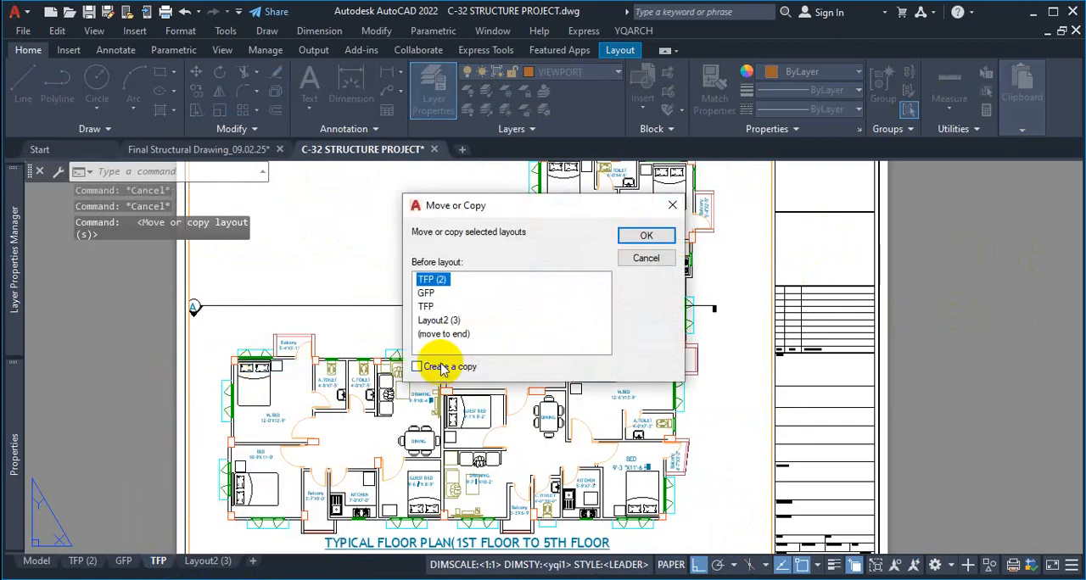
click(429, 369)
click(646, 237)
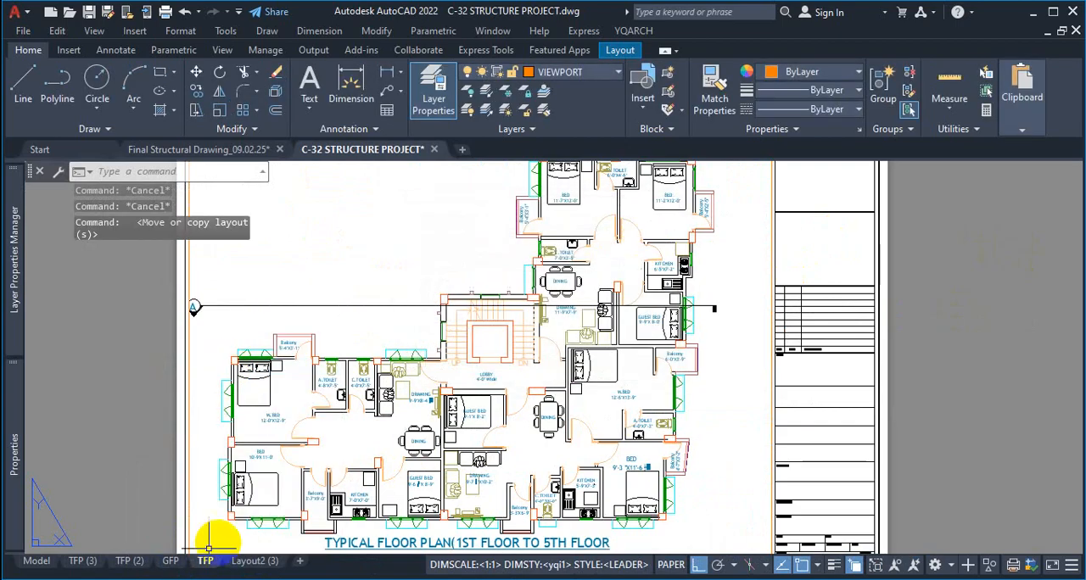
Create a copy of the TFP (2) layout placed before TFP (3)
right_click(132, 564)
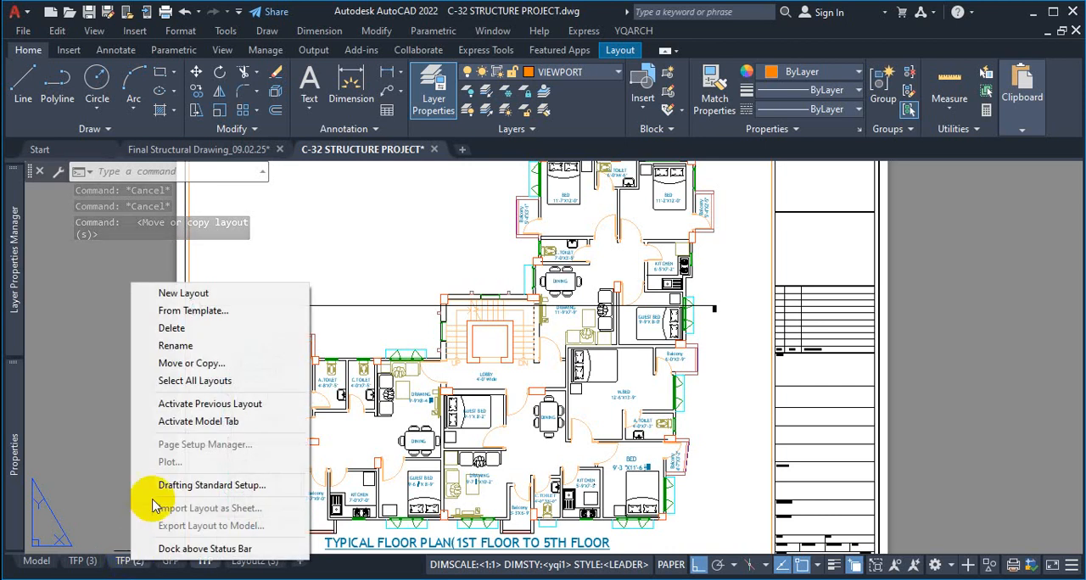
click(228, 360)
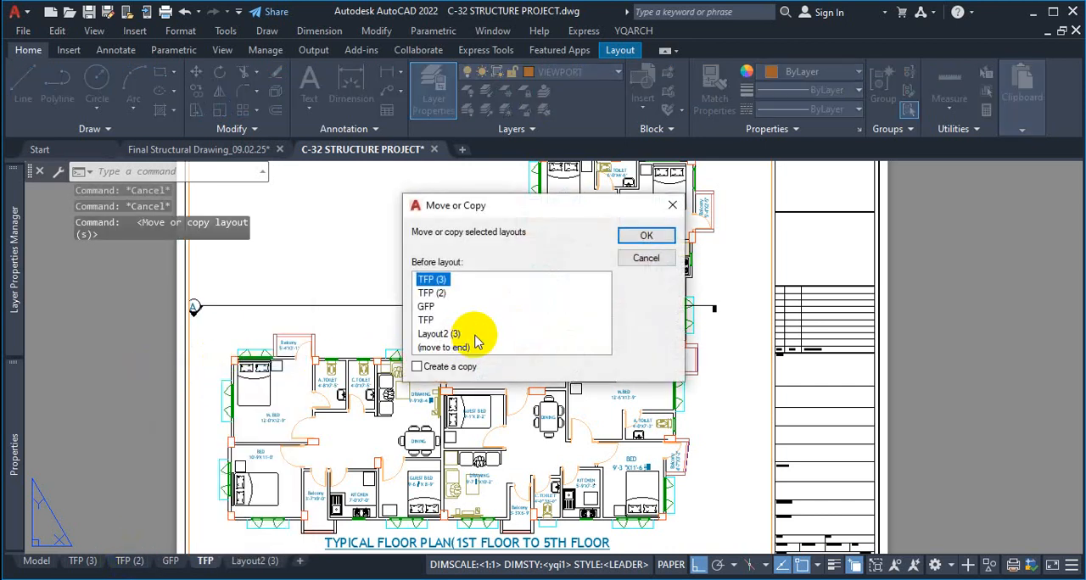
click(419, 366)
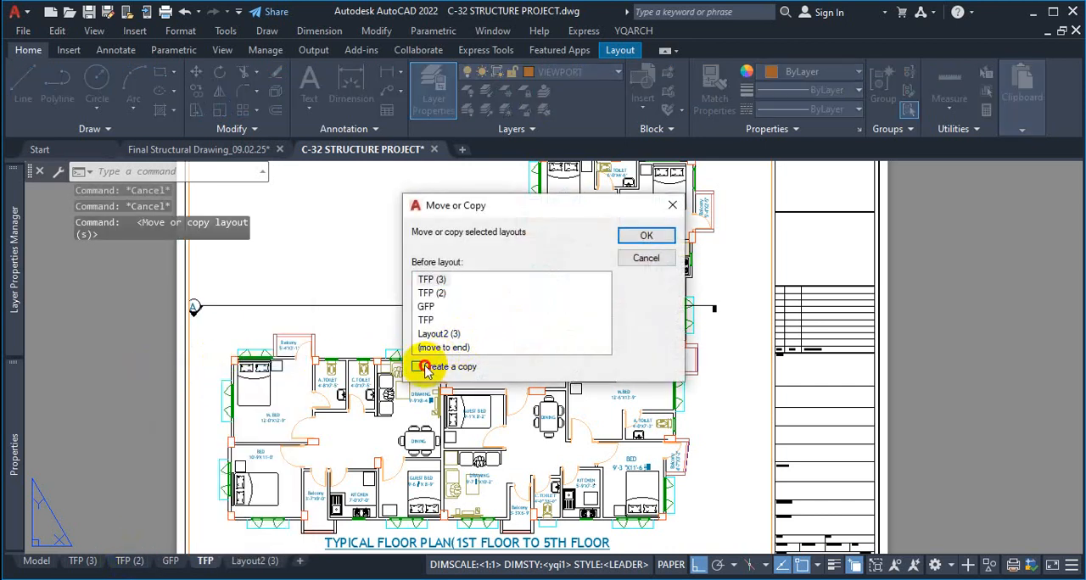
click(644, 238)
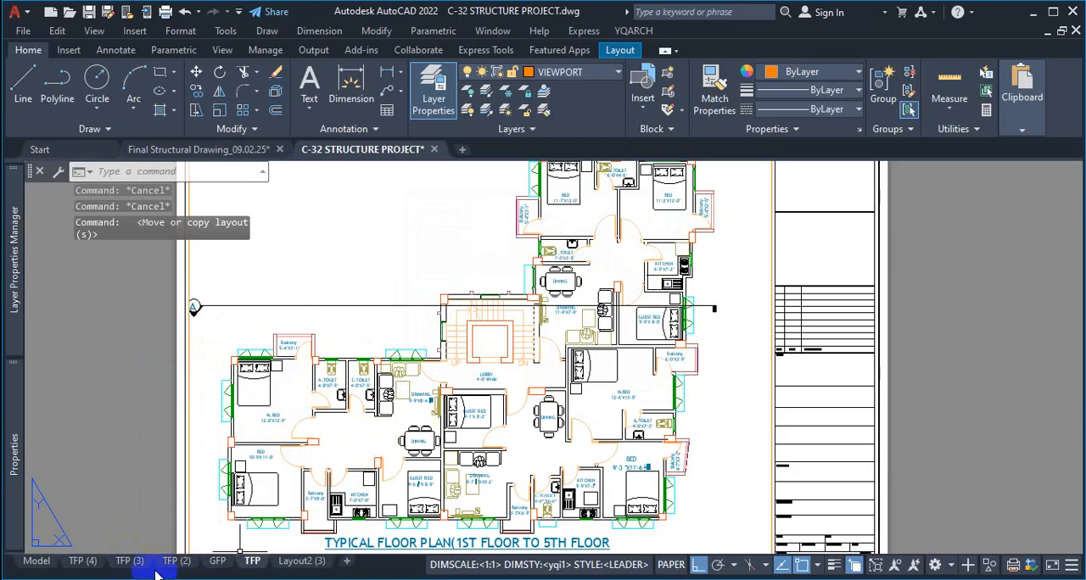
Make another copy of the TFP (2) layout, placed before TFP (4)
mouse_move(175, 563)
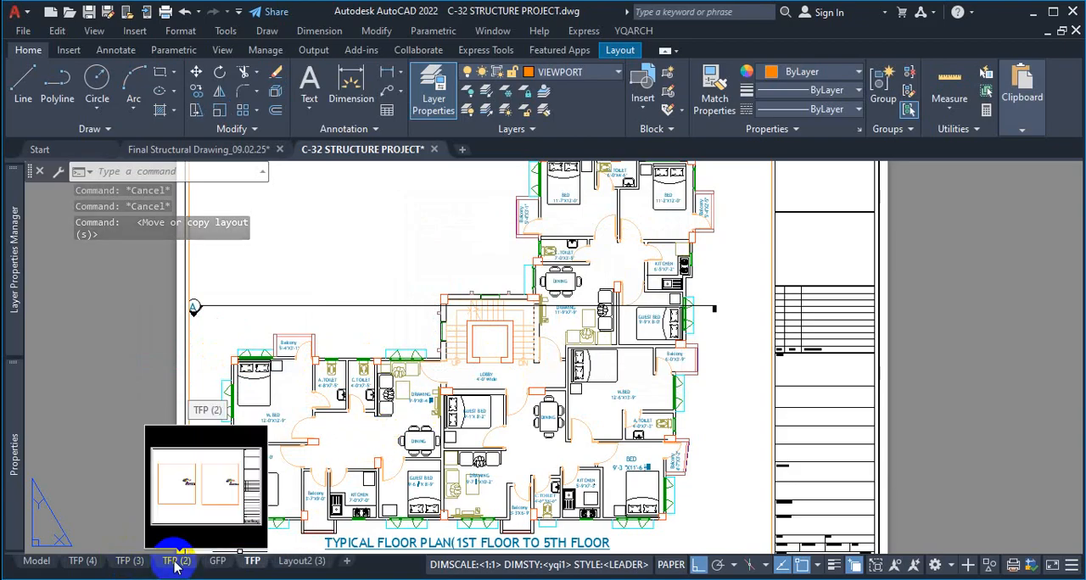
right_click(174, 564)
click(255, 363)
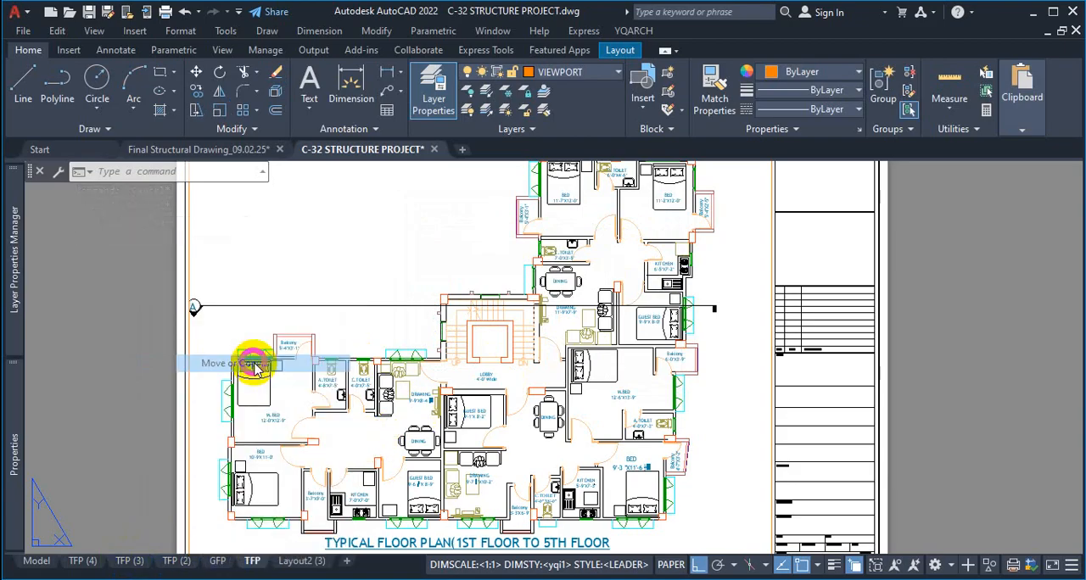
click(449, 366)
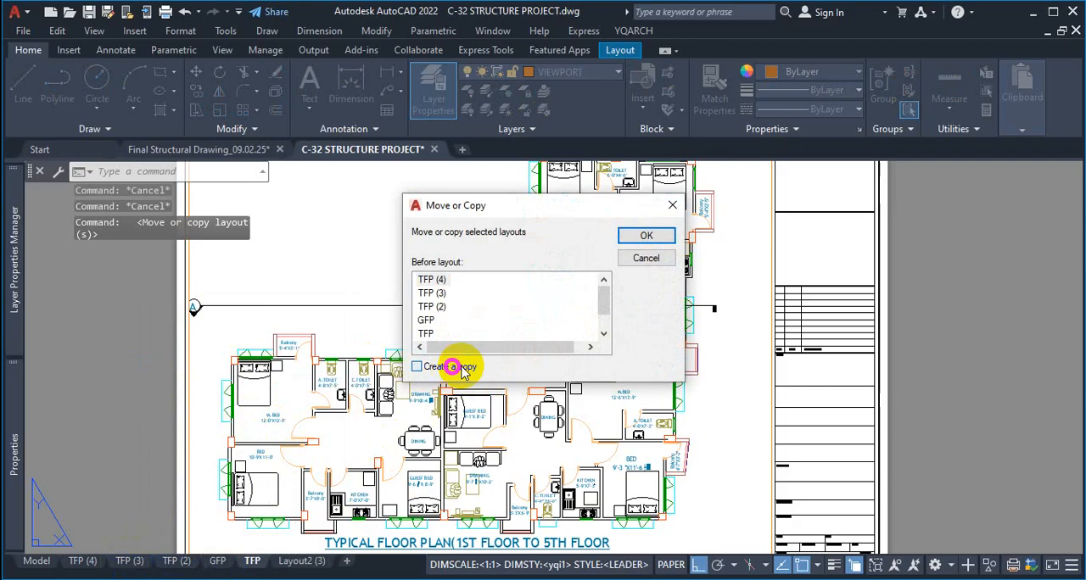
click(627, 235)
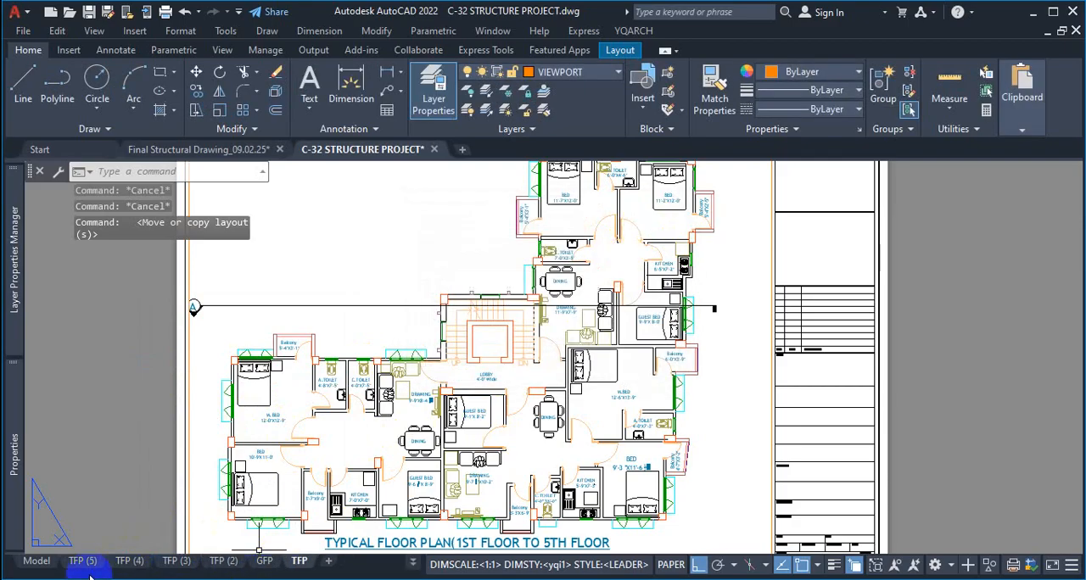
Look over the floor plans and structural drawings in model space and open the TFP (5) layout
click(414, 566)
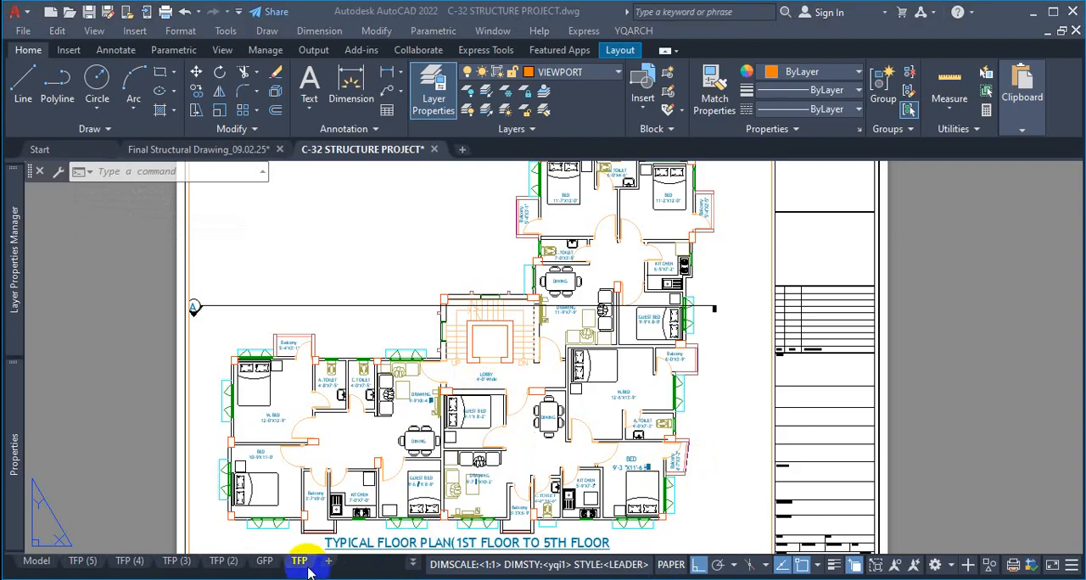
click(42, 564)
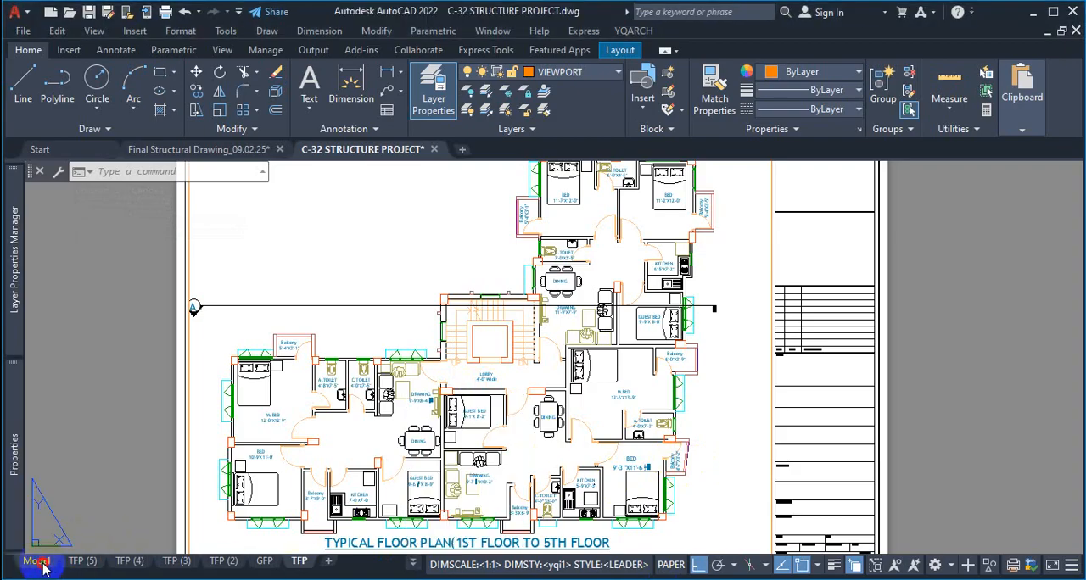
click(44, 567)
scroll(497, 390, down, 14)
scroll(608, 442, up, 4)
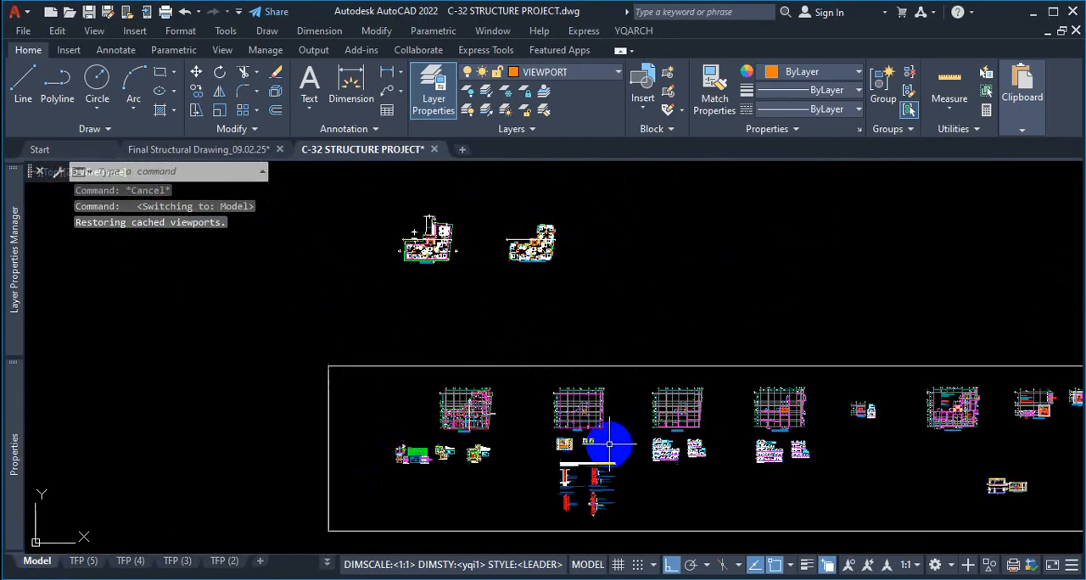
scroll(608, 442, up, 4)
click(94, 566)
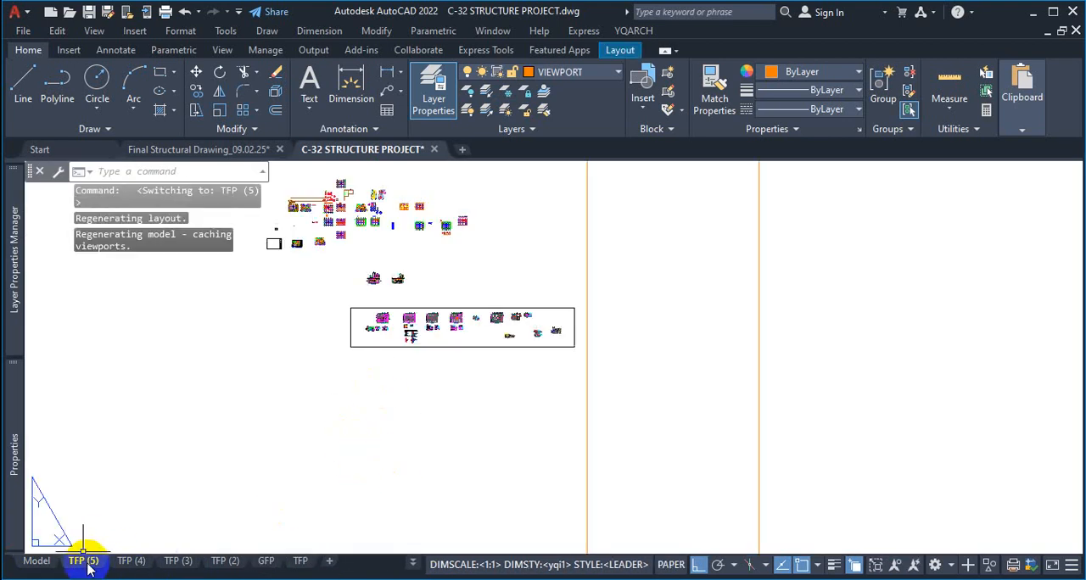
Delete the TFP (5) and TFP (4) layouts from the drawing
right_click(90, 565)
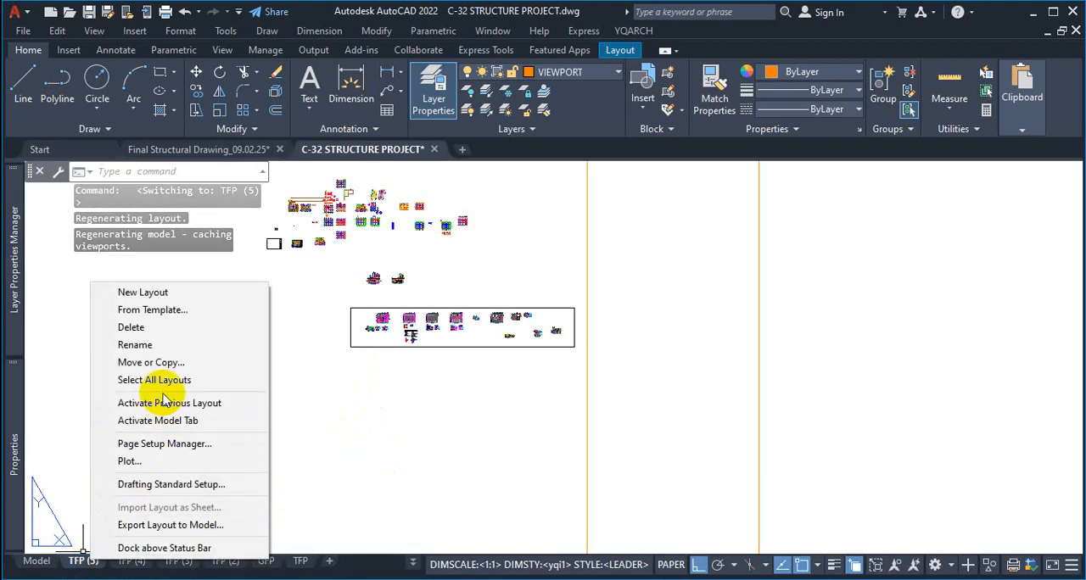
click(170, 327)
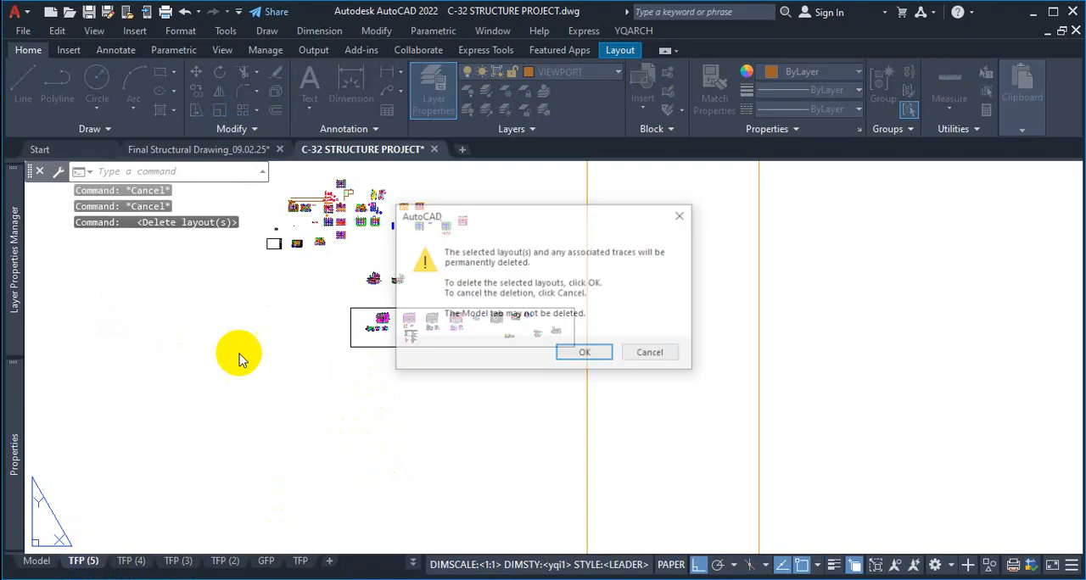
click(608, 356)
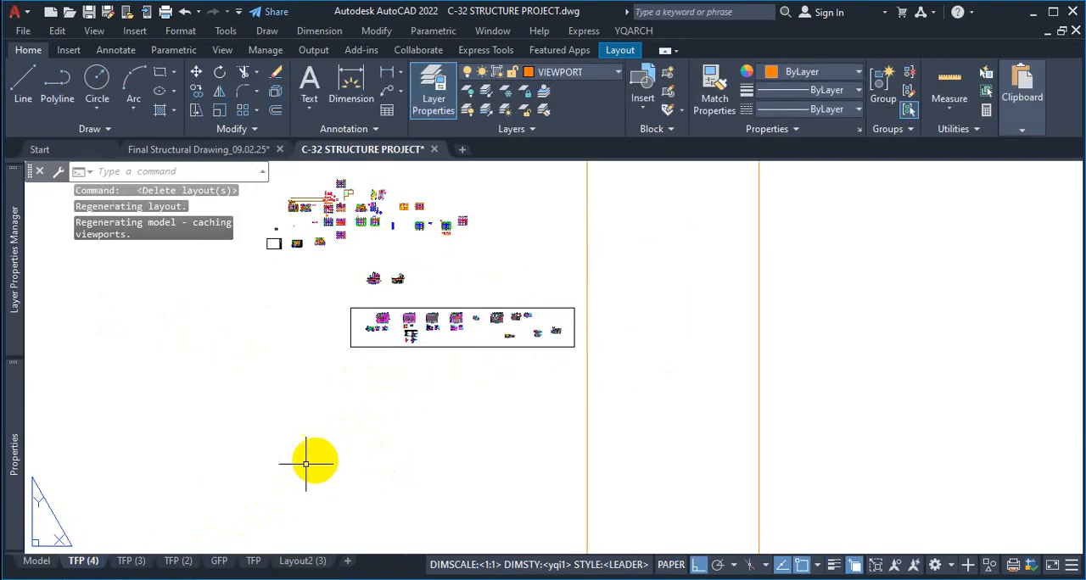
right_click(90, 562)
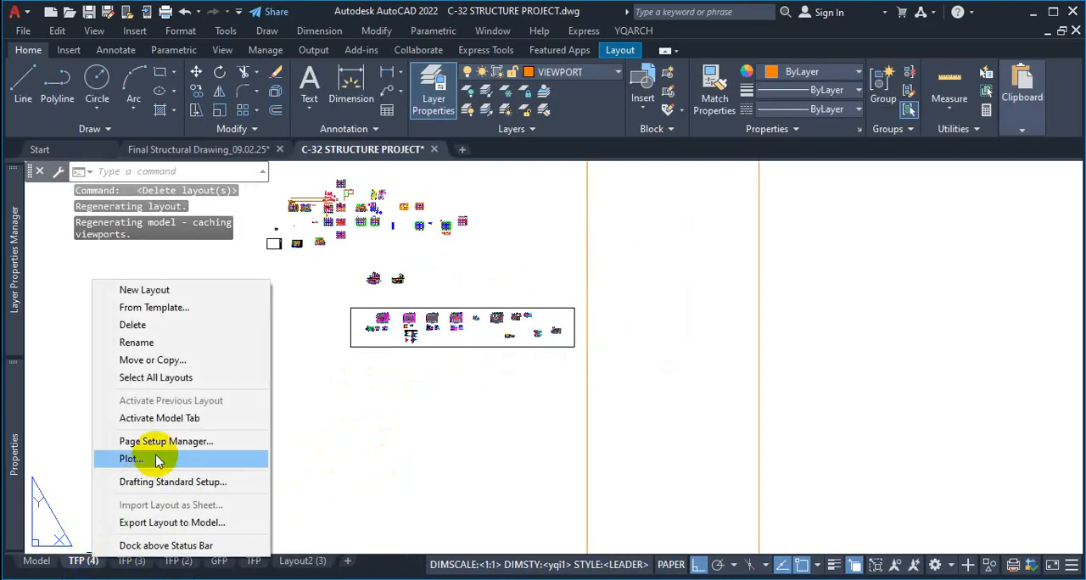
click(157, 327)
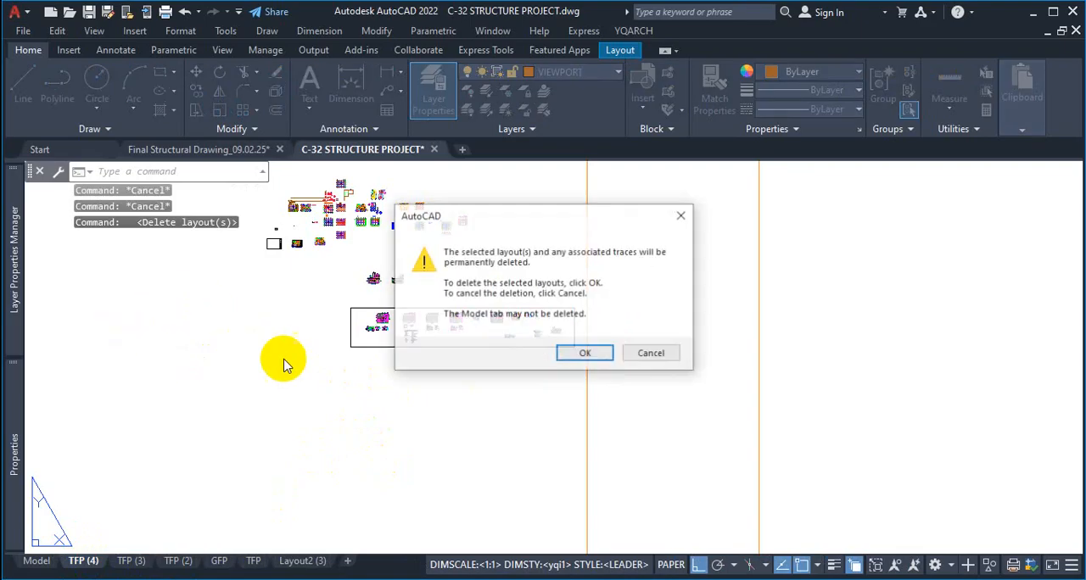
click(584, 356)
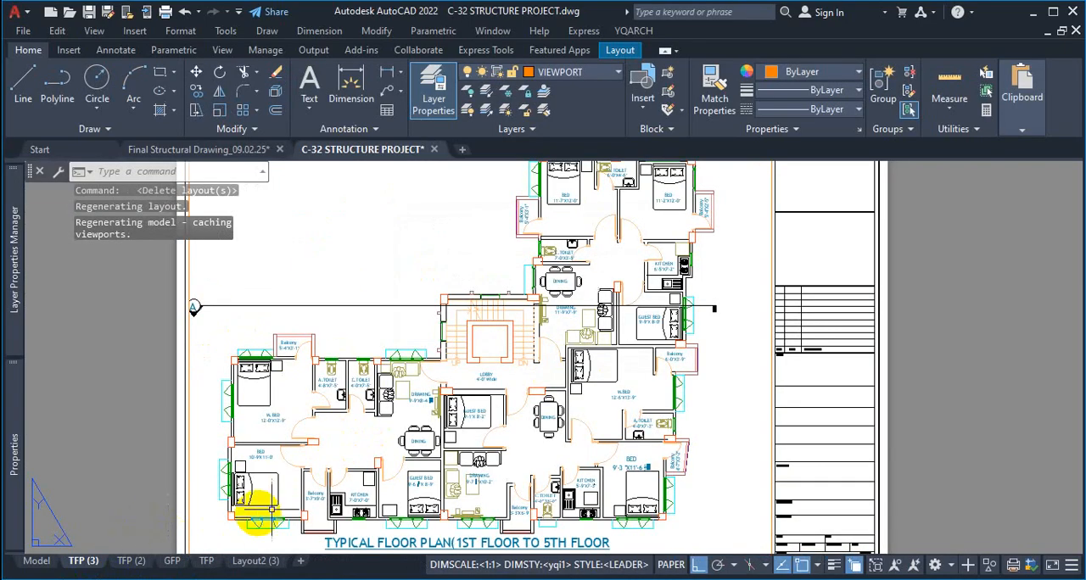
Open the TFP (2) layout and enlarge the floor plans inside the left-hand viewport on the sheet
click(132, 561)
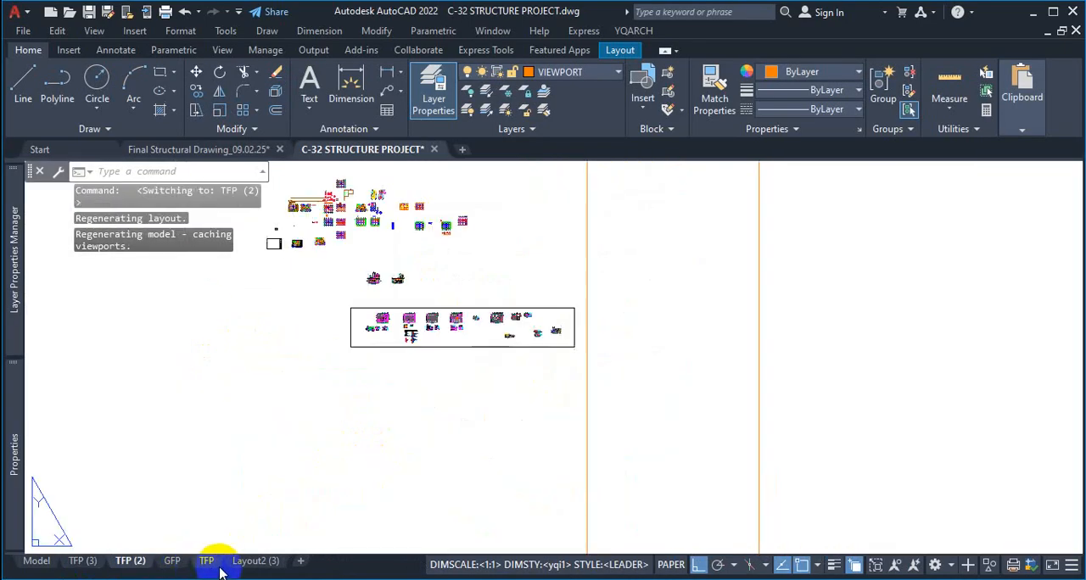
scroll(449, 472, down, 5)
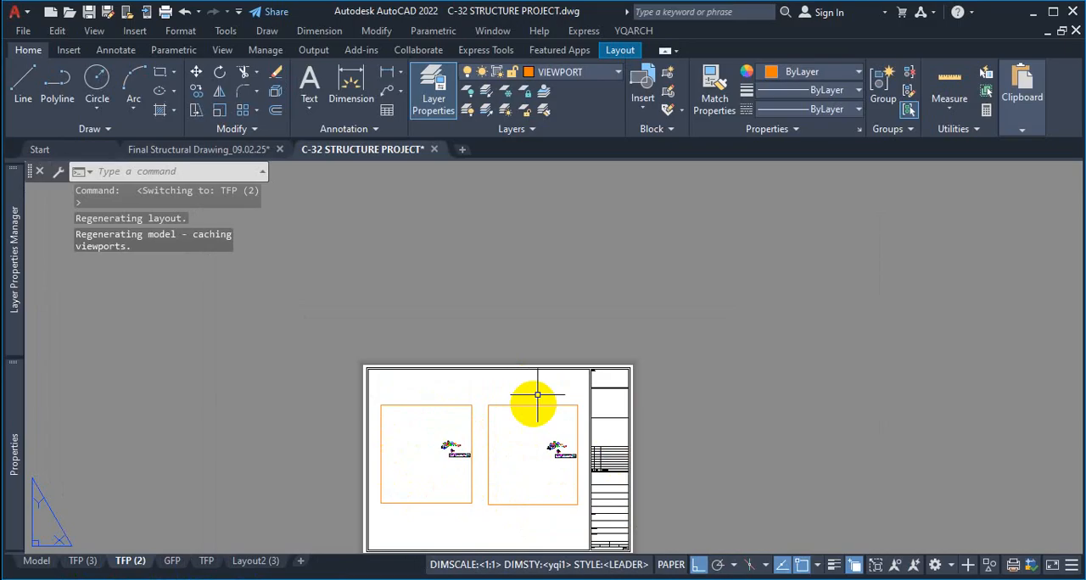
scroll(537, 394, down, 2)
scroll(550, 283, up, 5)
click(379, 392)
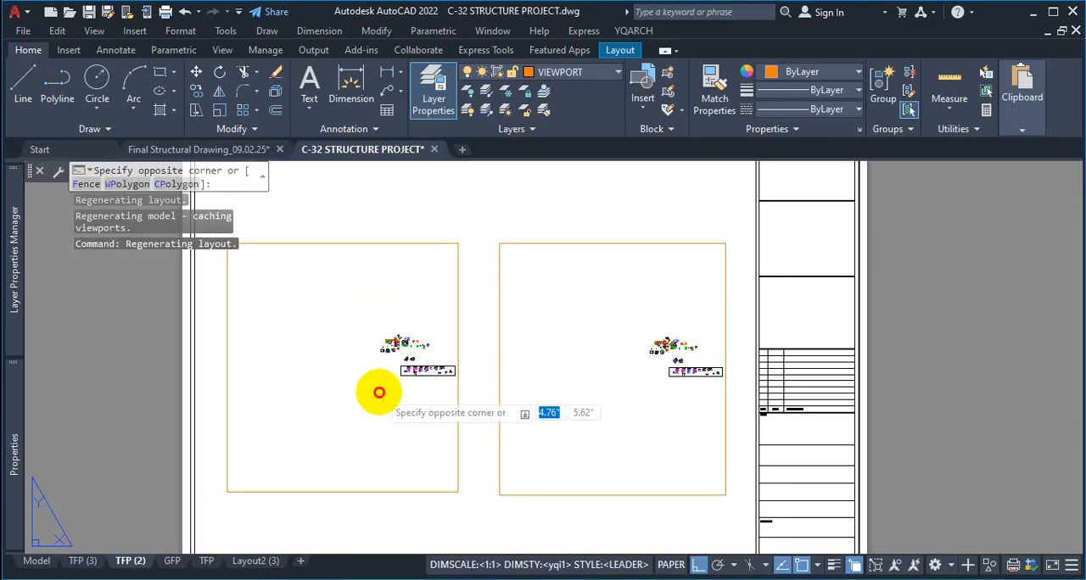
double_click(379, 392)
scroll(373, 343, up, 5)
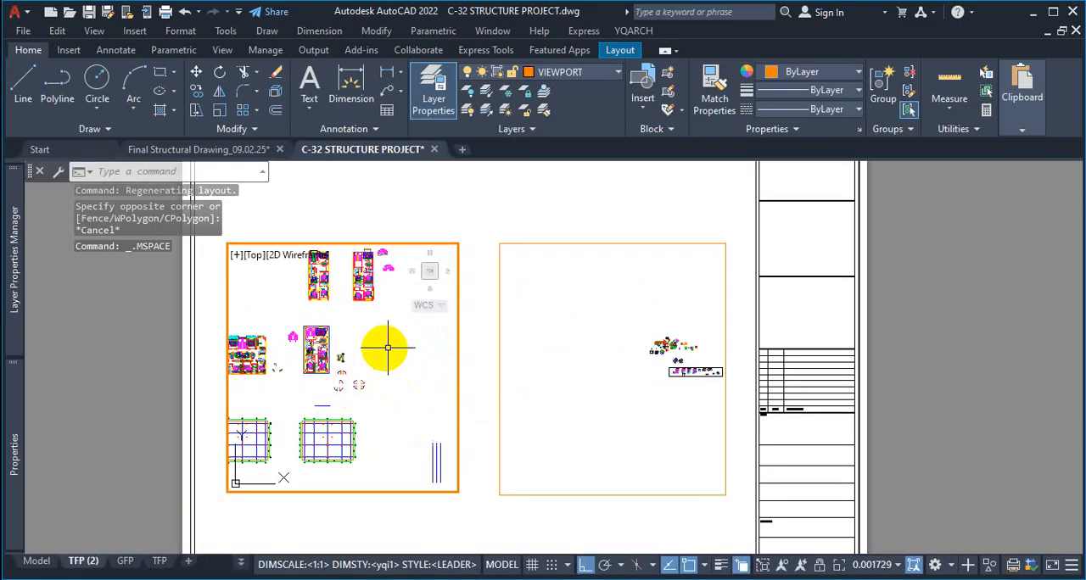
Reframe the right-hand viewport of TFP (2) on the structural plans below the boundary line, and check the TFP layout for comparison
click(650, 380)
scroll(691, 348, up, 5)
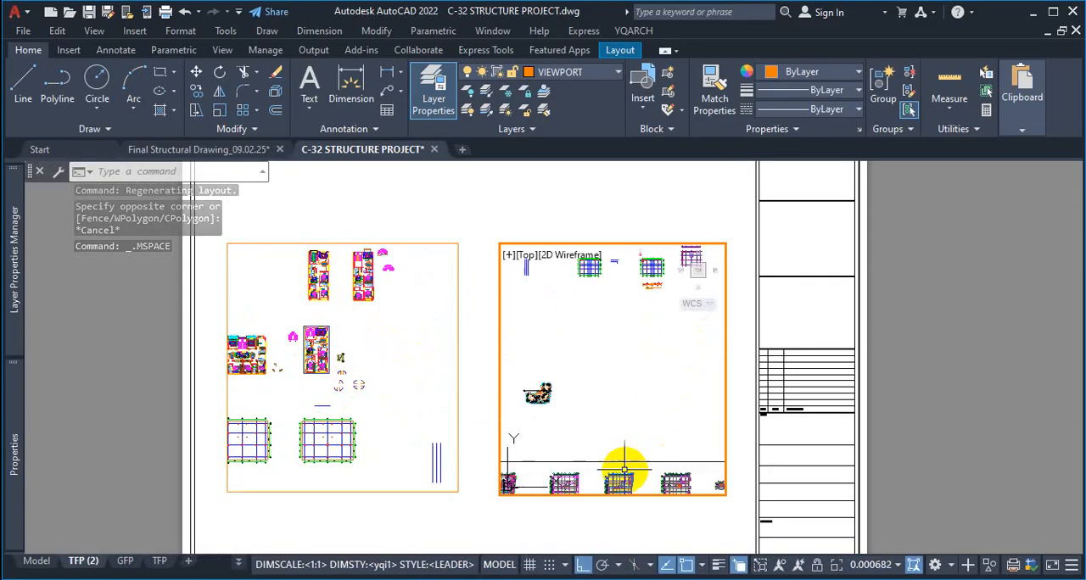
scroll(624, 469, down, 2)
middle_drag(624, 469, 661, 369)
scroll(657, 390, up, 6)
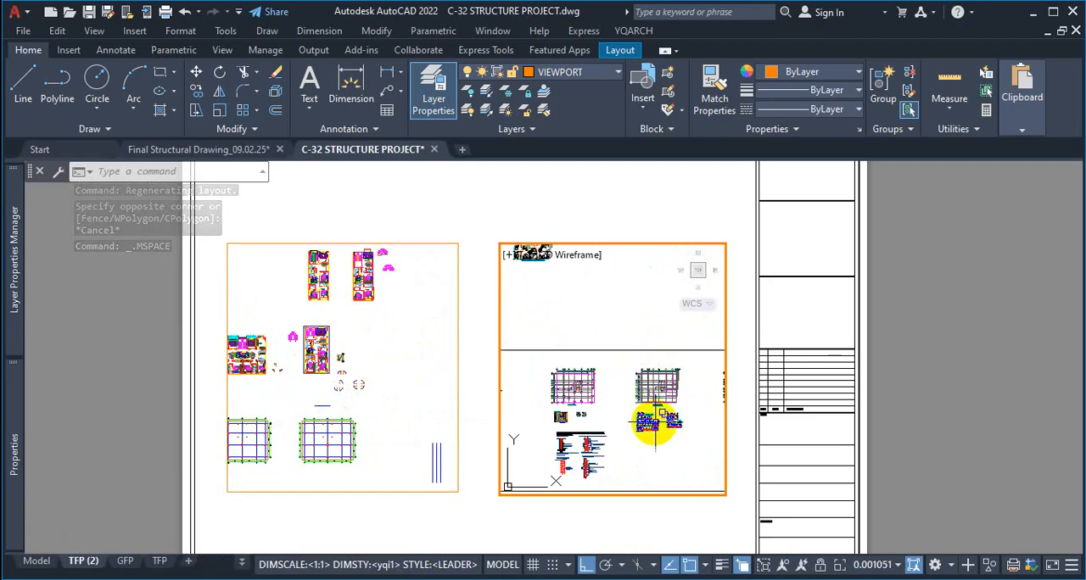
click(160, 562)
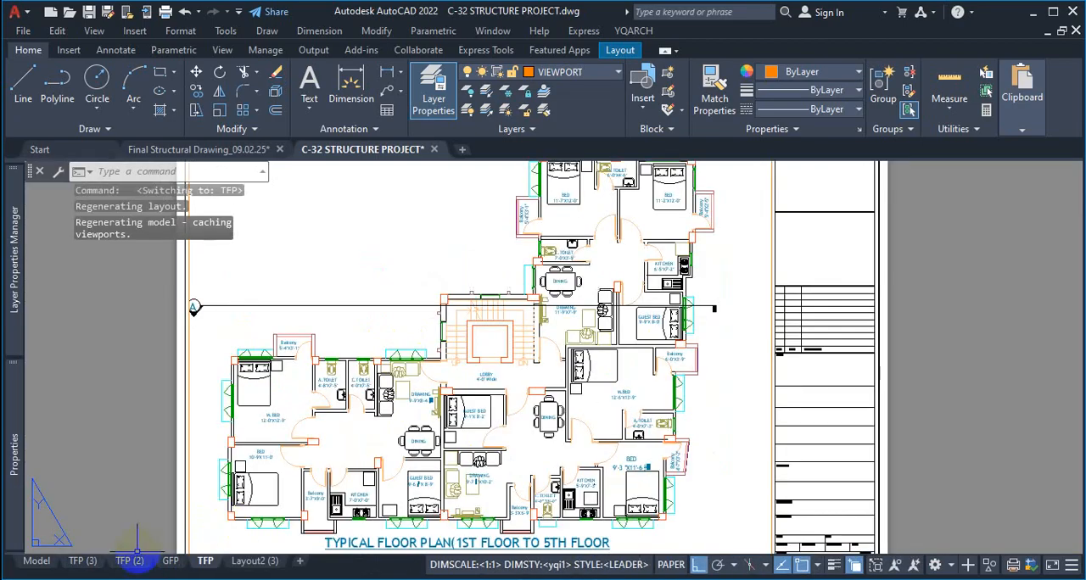
click(136, 562)
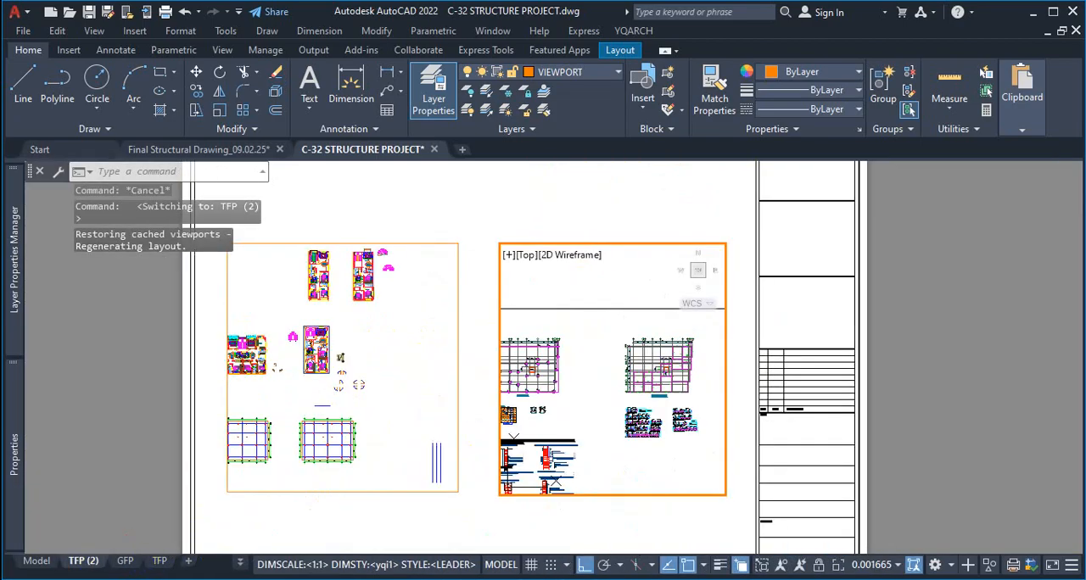
Switch to ARCHITECTURAL DRAWINGS.pdf in Firefox, reduce the zoom to 70% and browse the remaining sheets to the last page
click(630, 578)
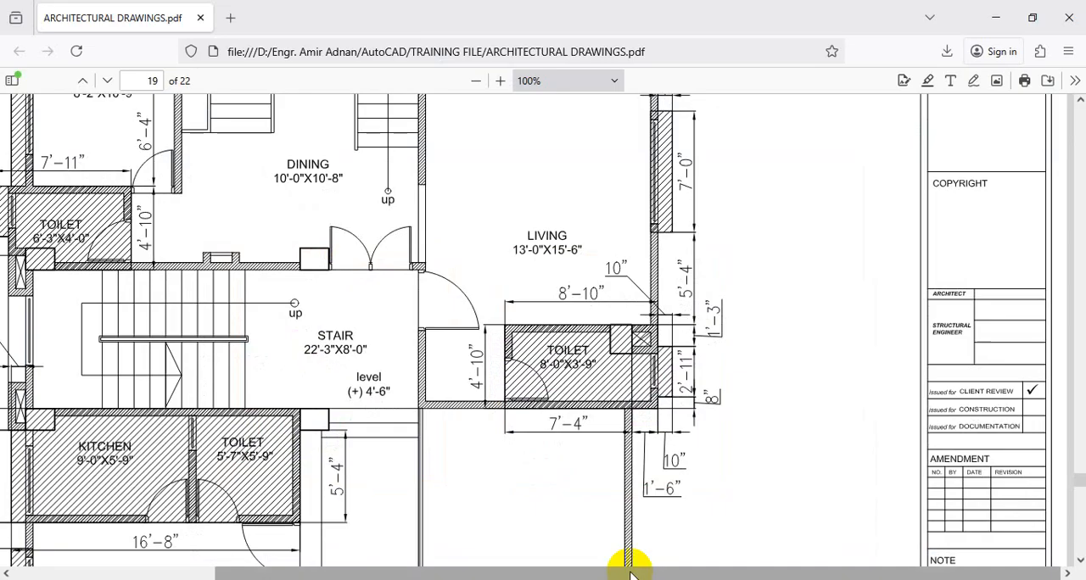
click(499, 81)
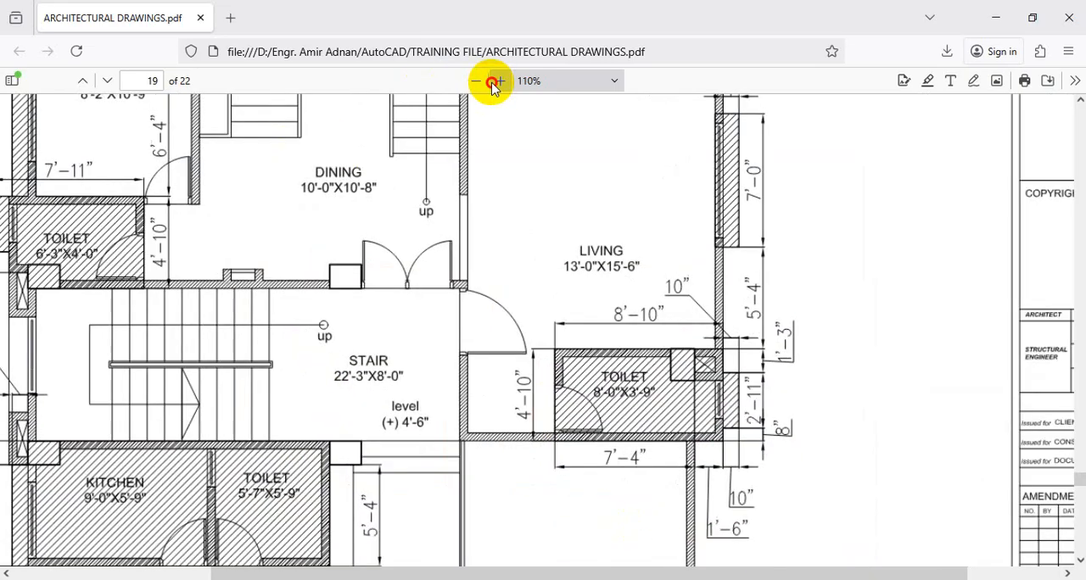
click(496, 80)
click(472, 81)
click(472, 81)
click(472, 80)
click(472, 81)
click(472, 81)
scroll(492, 365, down, 20)
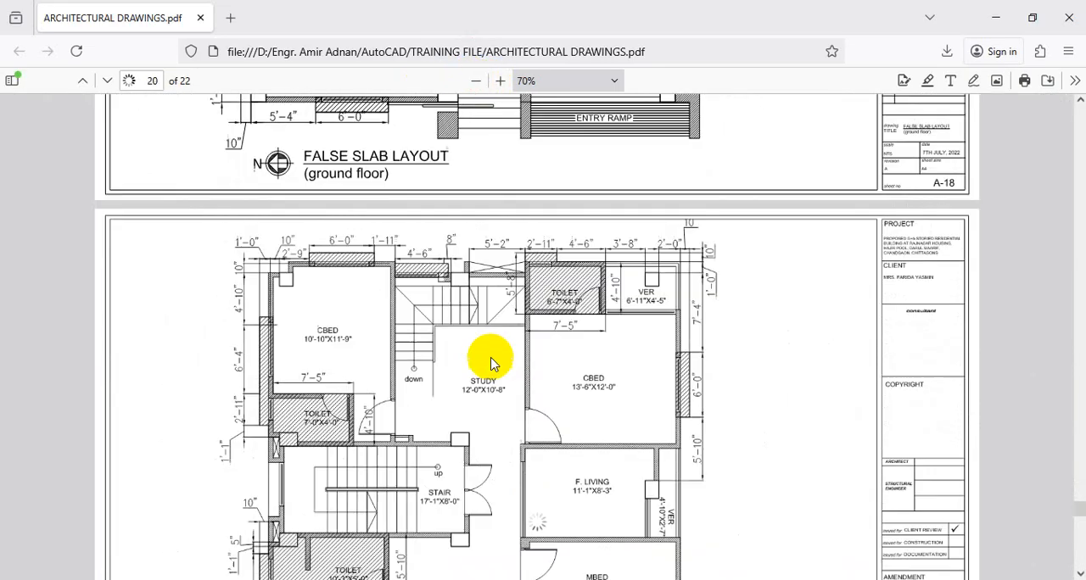
scroll(490, 386, down, 1)
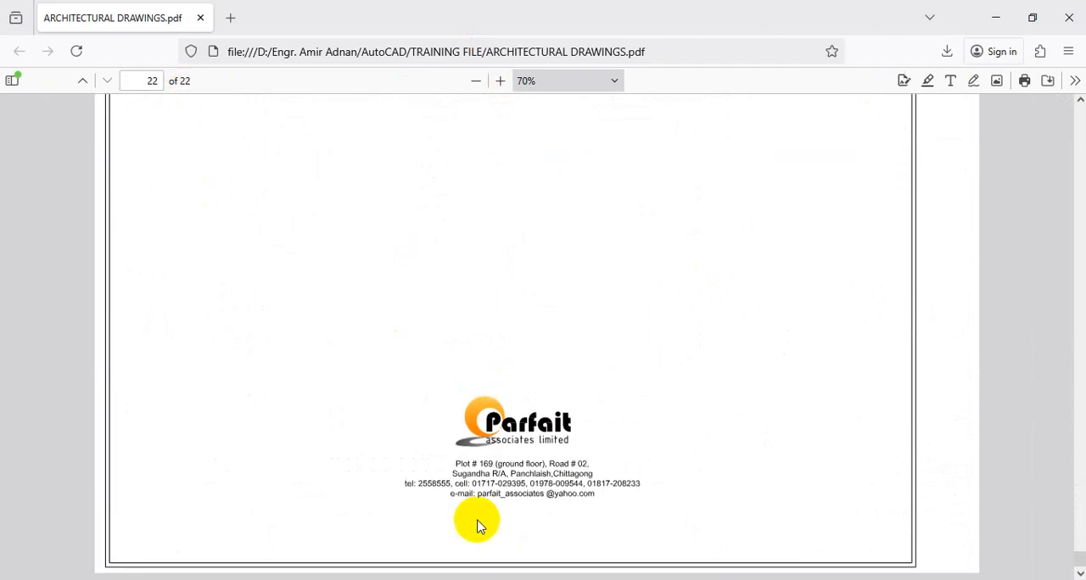
Open DETAIL STRUCTURAL DRAWINGS from the TRAINING FILE folder to view its cover sheet, and return to AutoCAD
key(alt+Tab)
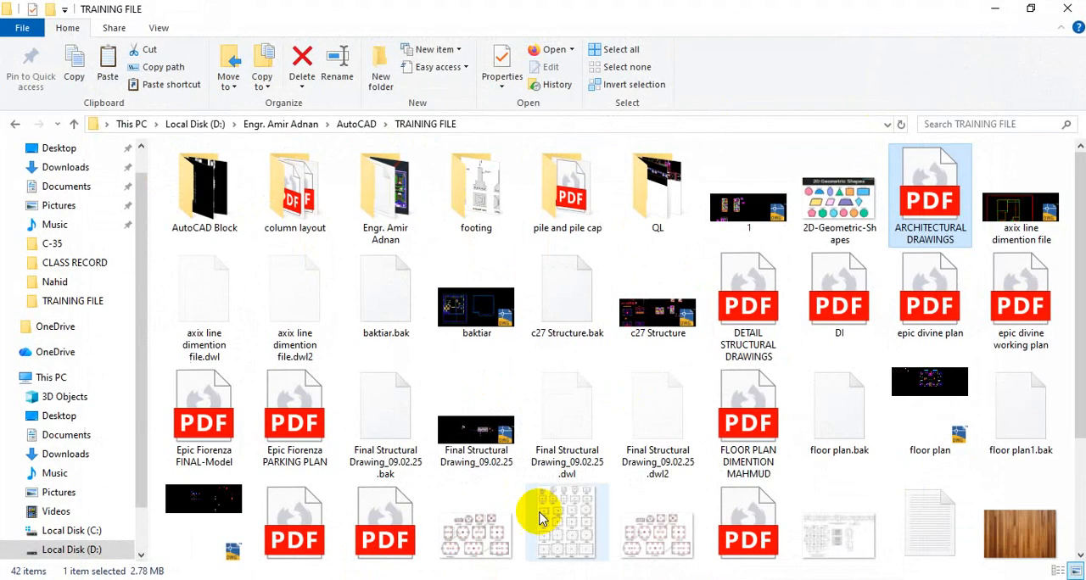
double_click(741, 304)
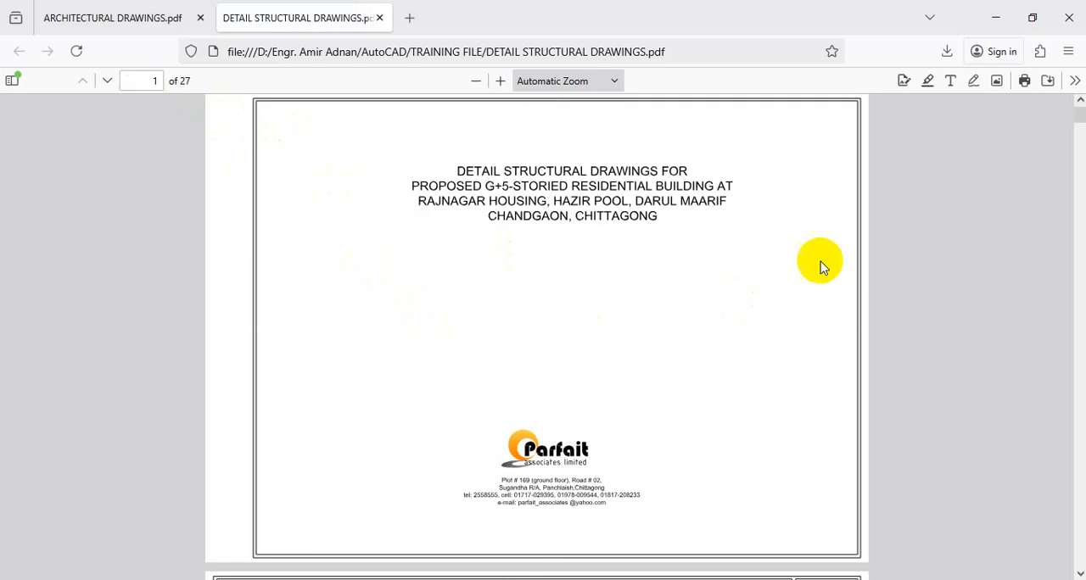
click(992, 18)
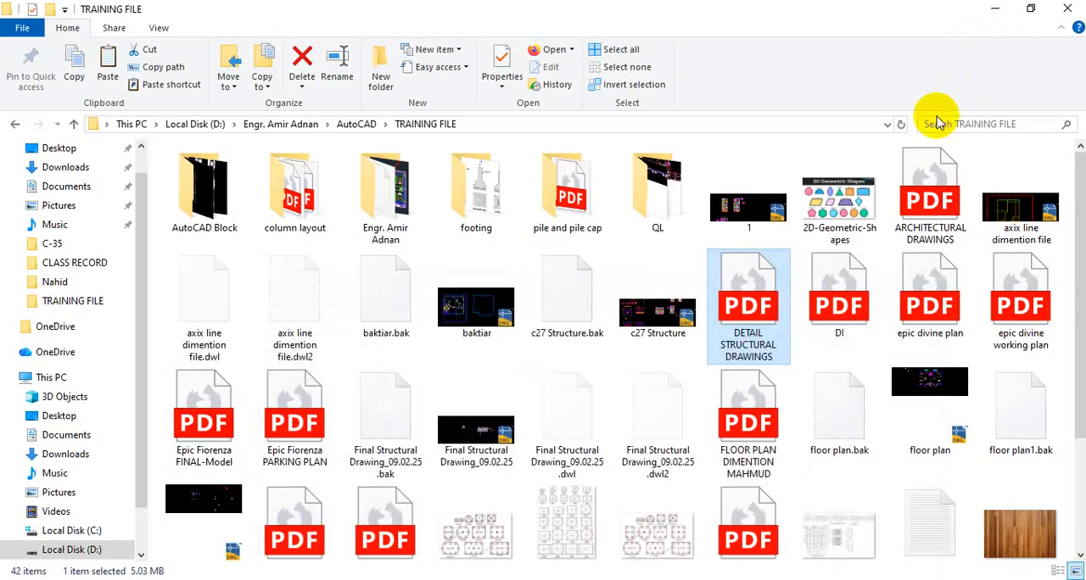
click(985, 13)
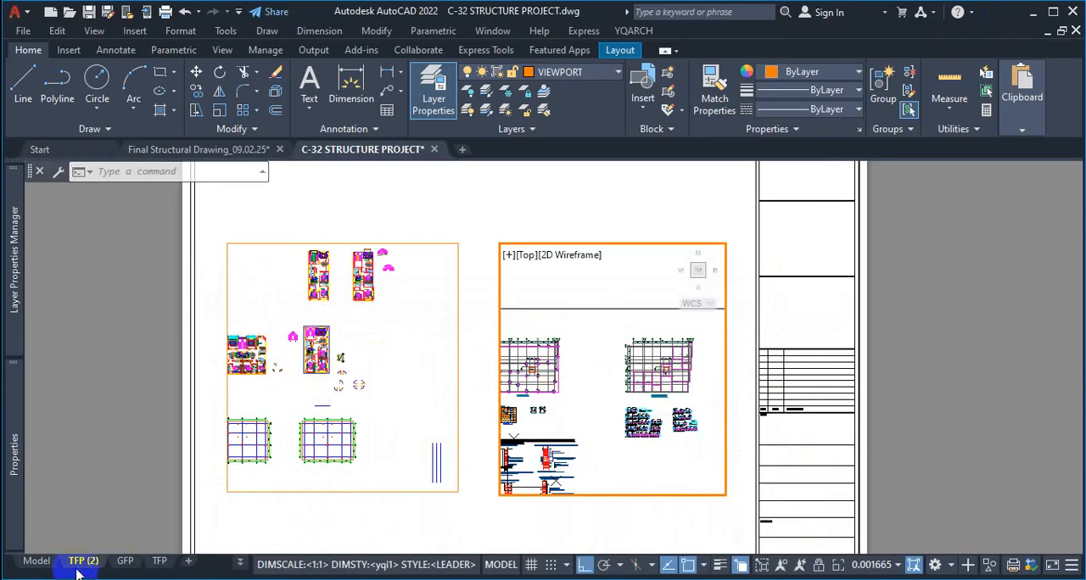
key(ctrl+p)
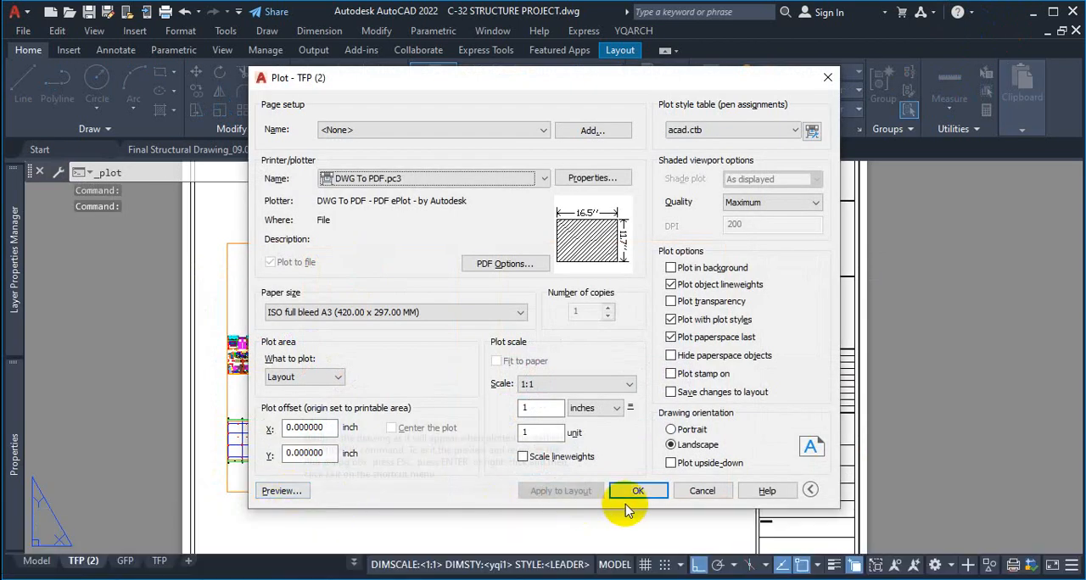
click(638, 492)
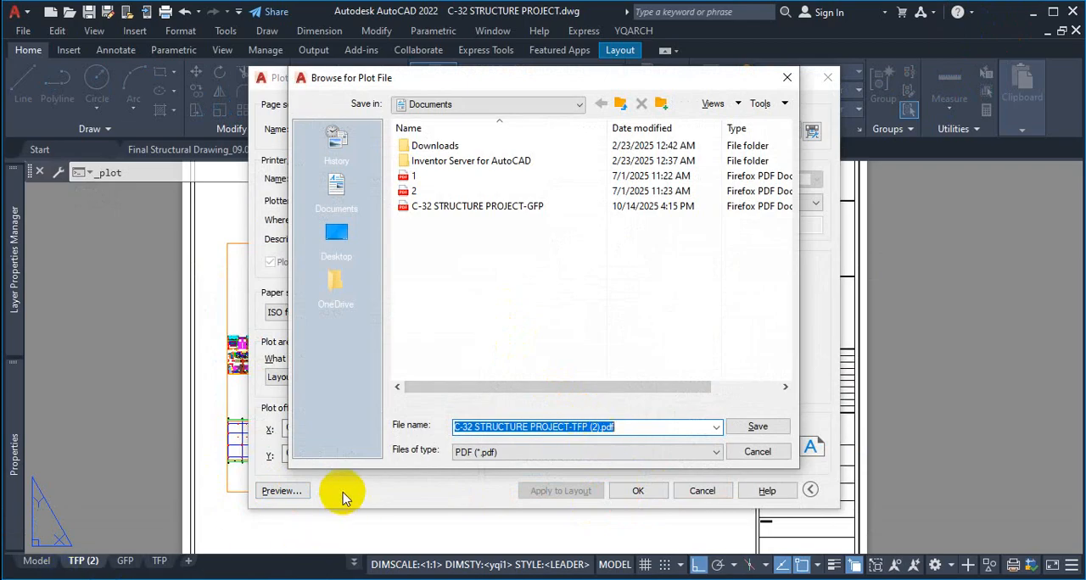
click(787, 79)
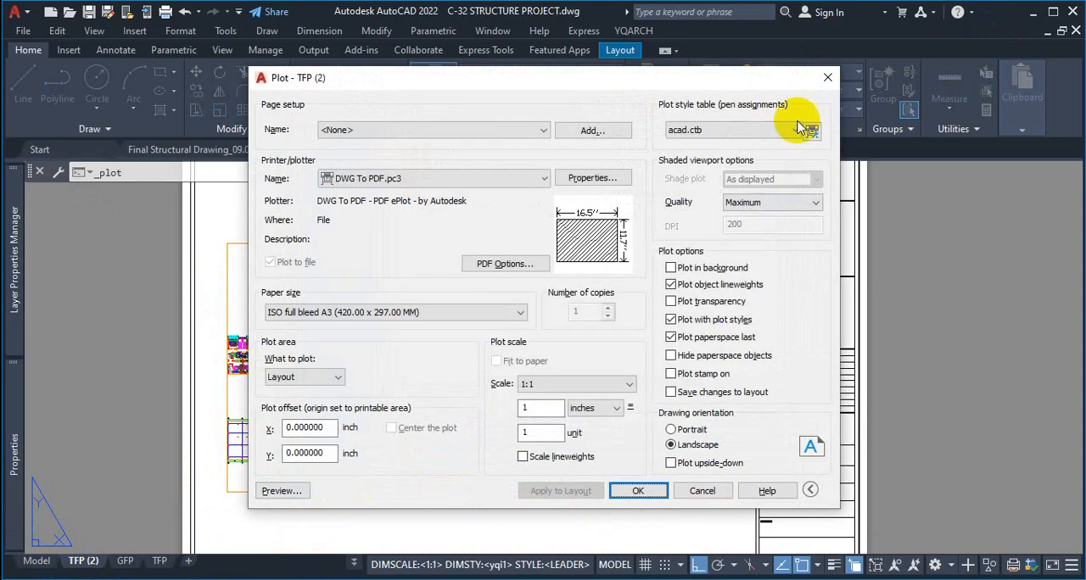
click(825, 77)
click(73, 565)
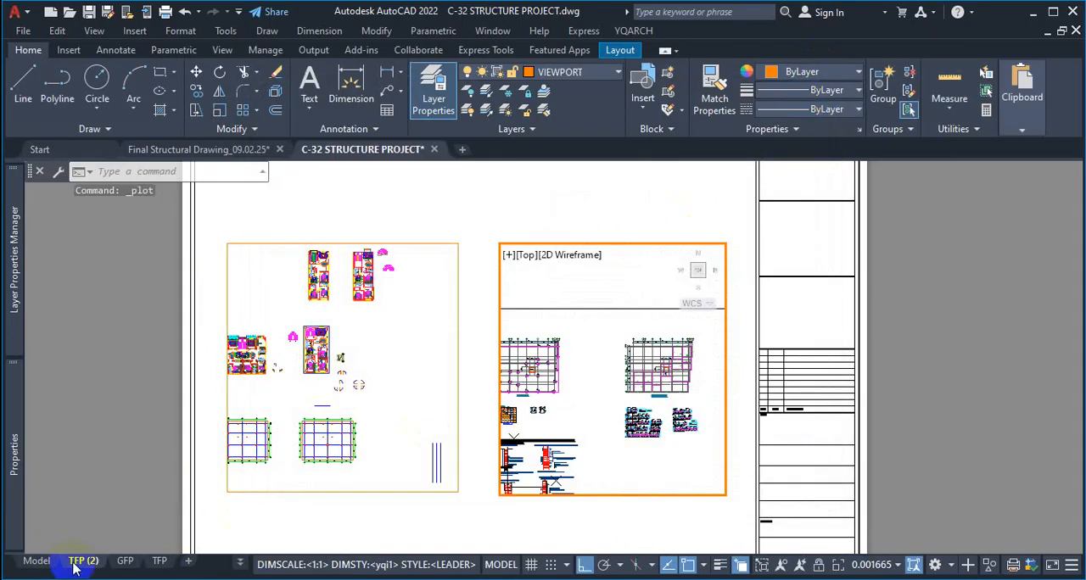
double_click(83, 565)
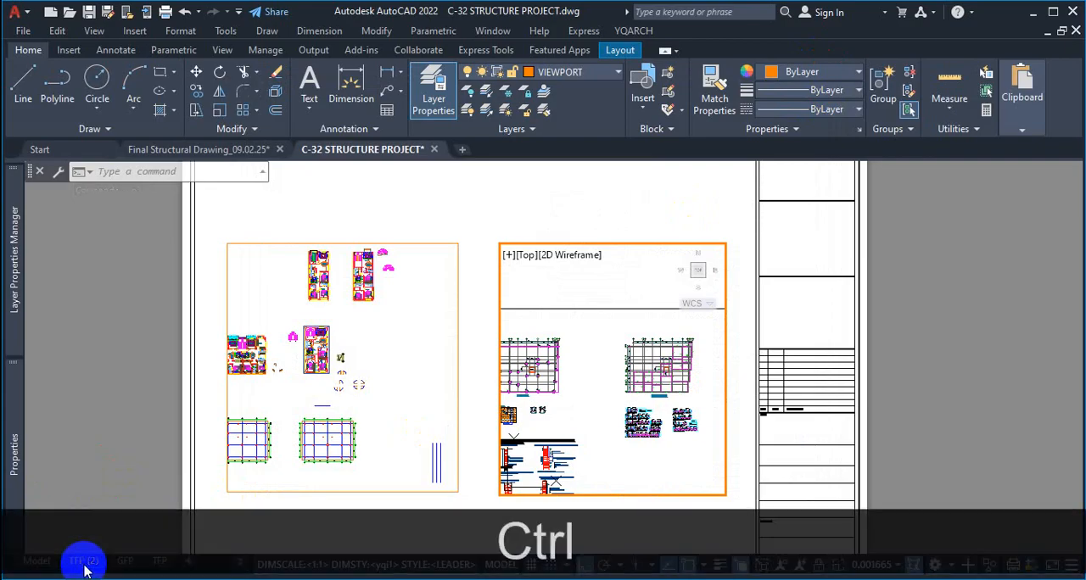
Plot the TFP (2) layout with DWG To PDF.pc3 as file 1 in Documents, always overwriting the existing plot file
key(ctrl+p)
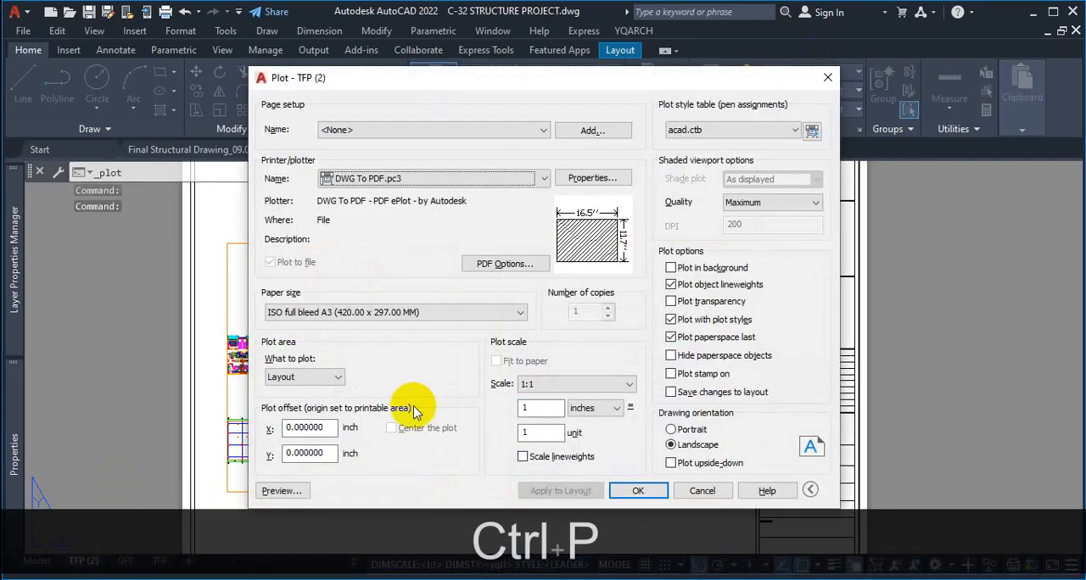
click(643, 492)
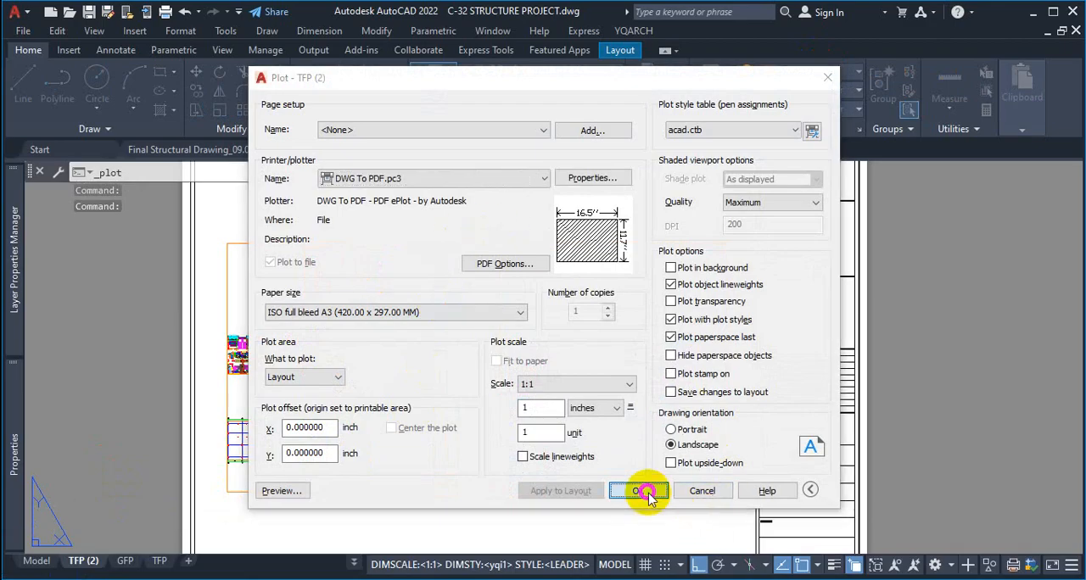
click(507, 291)
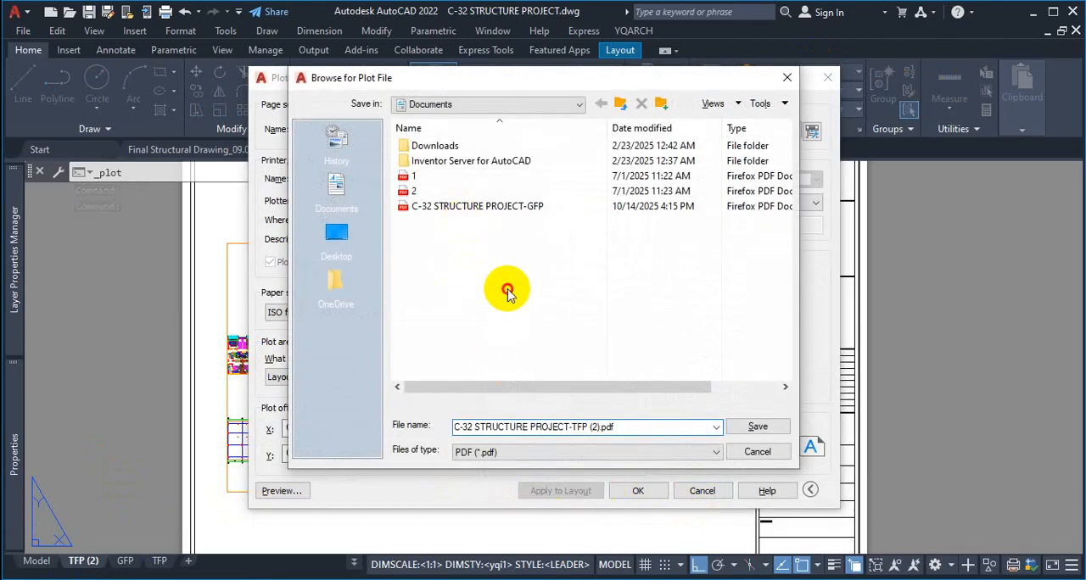
click(635, 426)
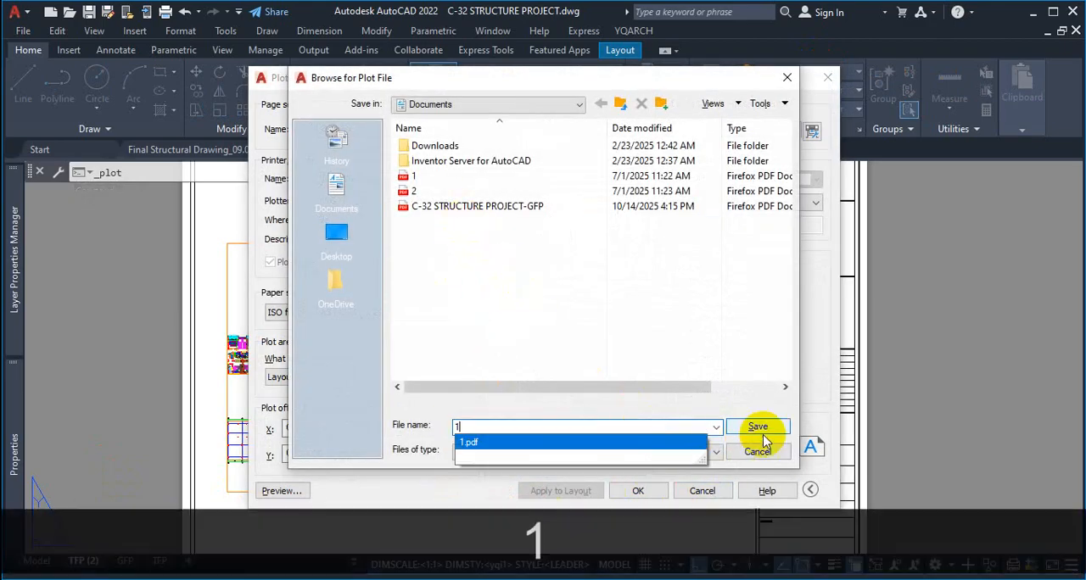
click(765, 431)
click(452, 308)
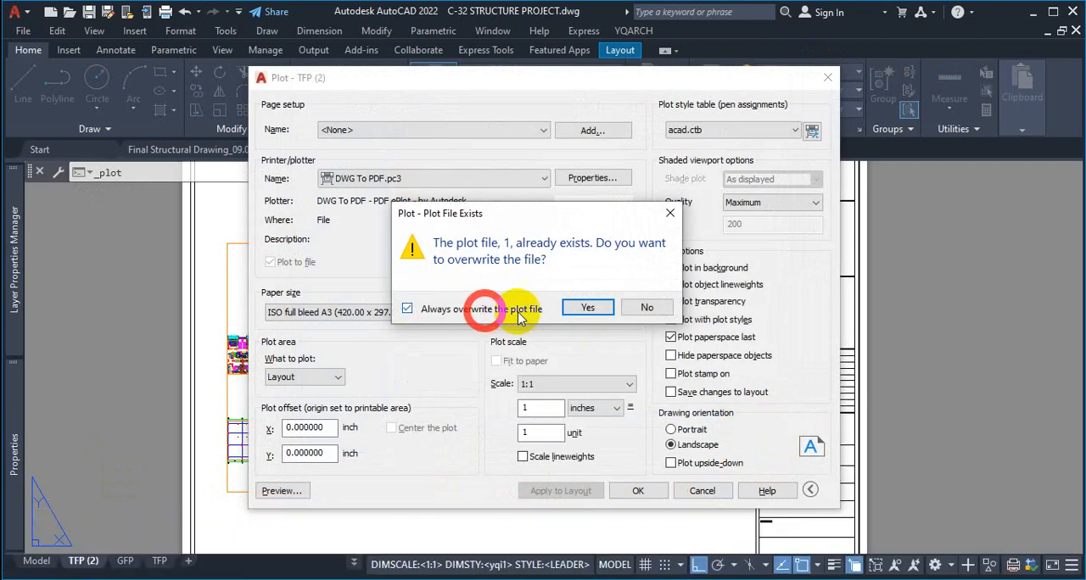
click(587, 310)
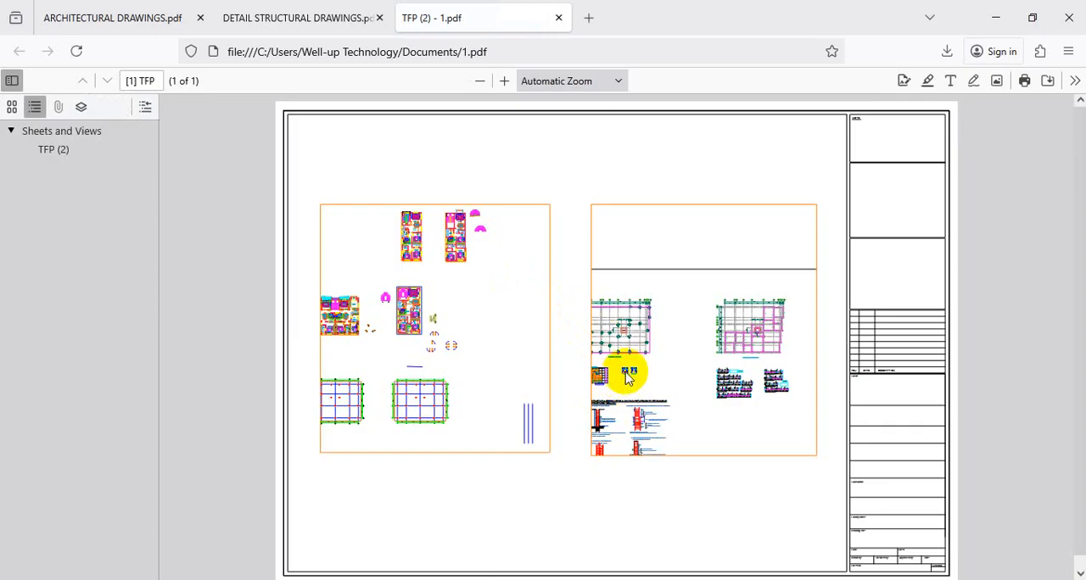
Review the plotted TFP (2) sheet in 1.pdf, close that PDF and return to AutoCAD
scroll(628, 354, down, 1)
scroll(629, 395, up, 1)
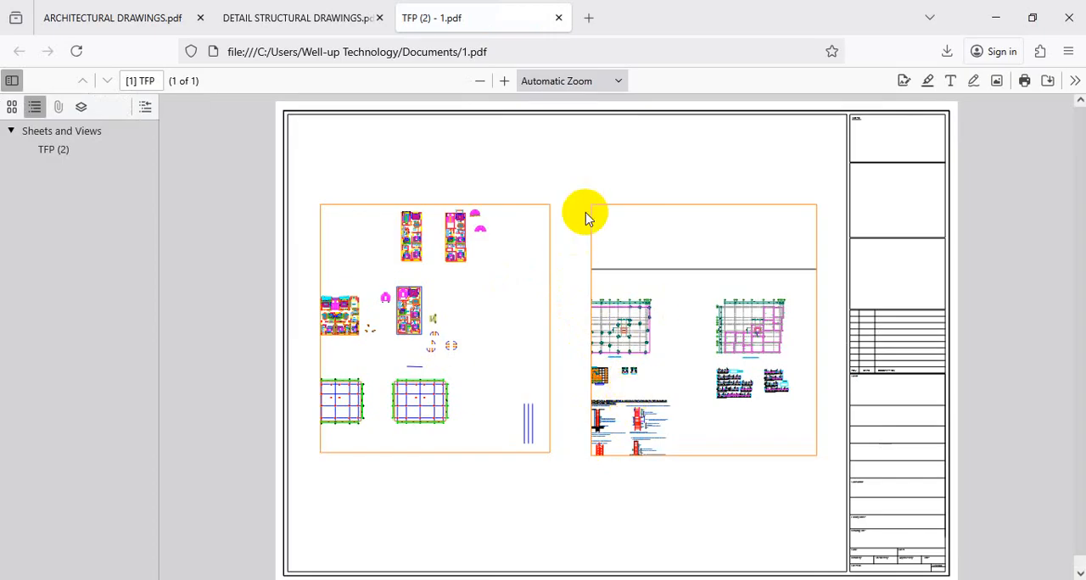
click(558, 17)
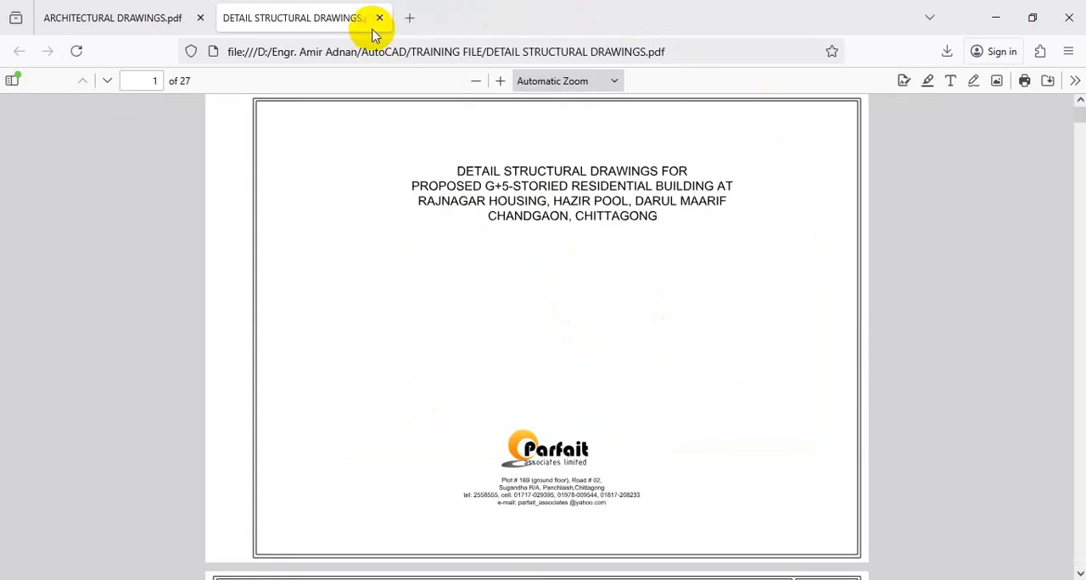
click(995, 17)
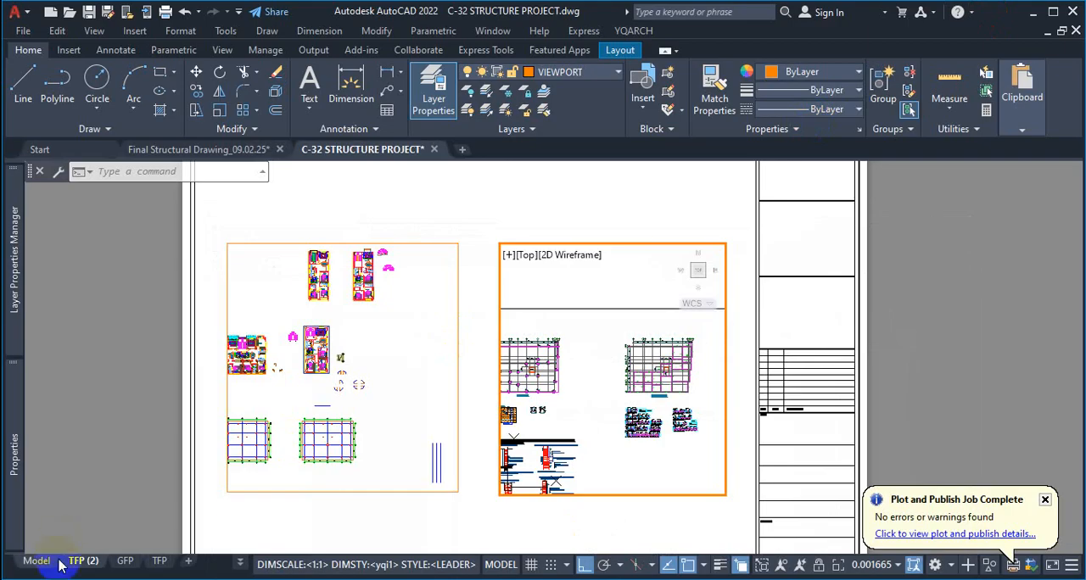
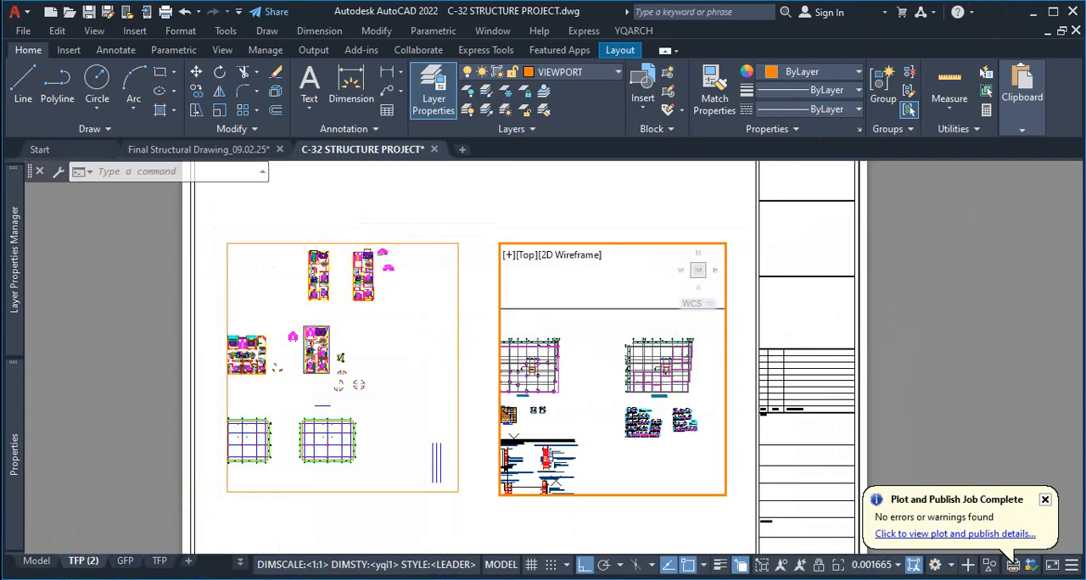
Switch to DETAIL STRUCTURAL DRAWINGS.pdf in Firefox, browse the sheets to page 7, return to AutoCAD and dismiss the plot notification
scroll(653, 339, down, 10)
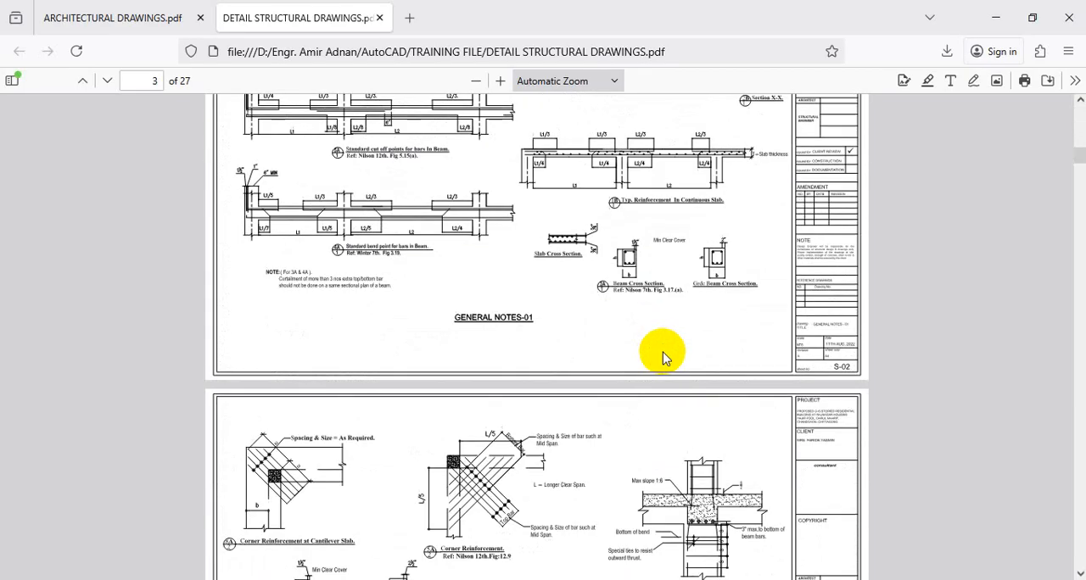
scroll(664, 357, down, 20)
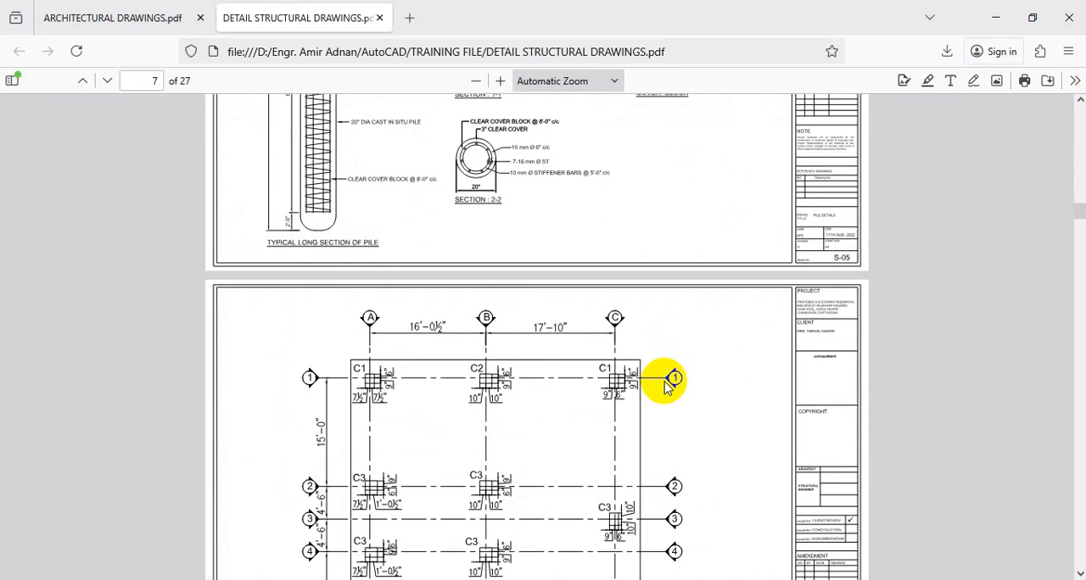
click(990, 17)
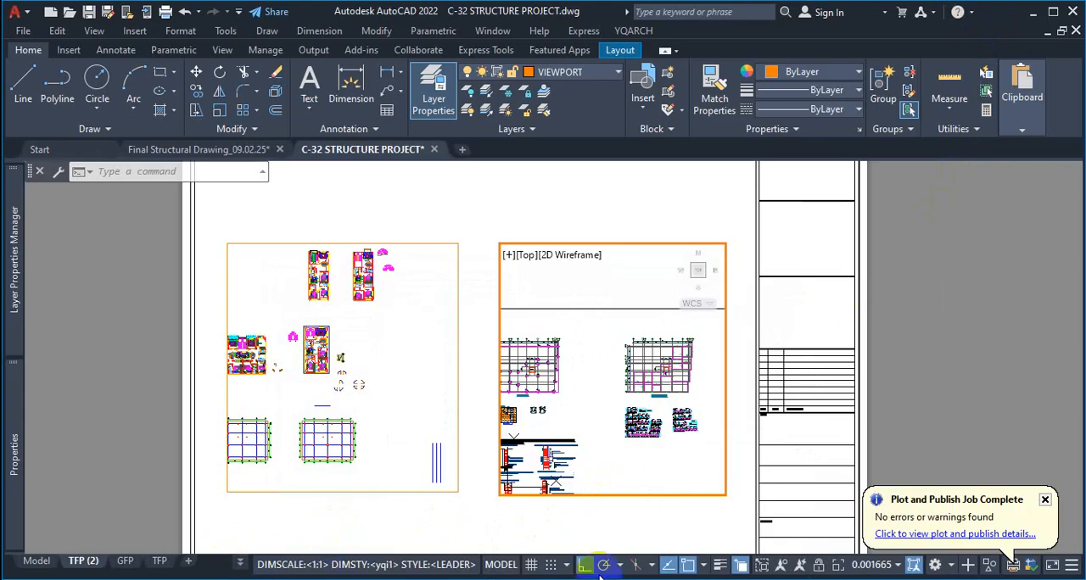
click(1046, 500)
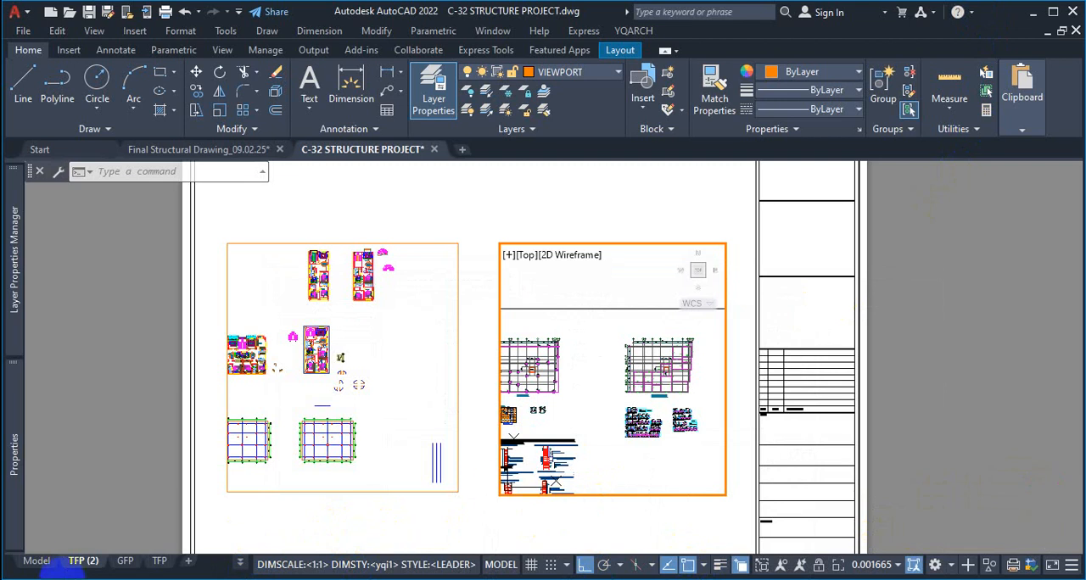
Select all layouts, open them in the Publish dialog, examine the order of the sheet list and close the dialog without publishing
right_click(90, 564)
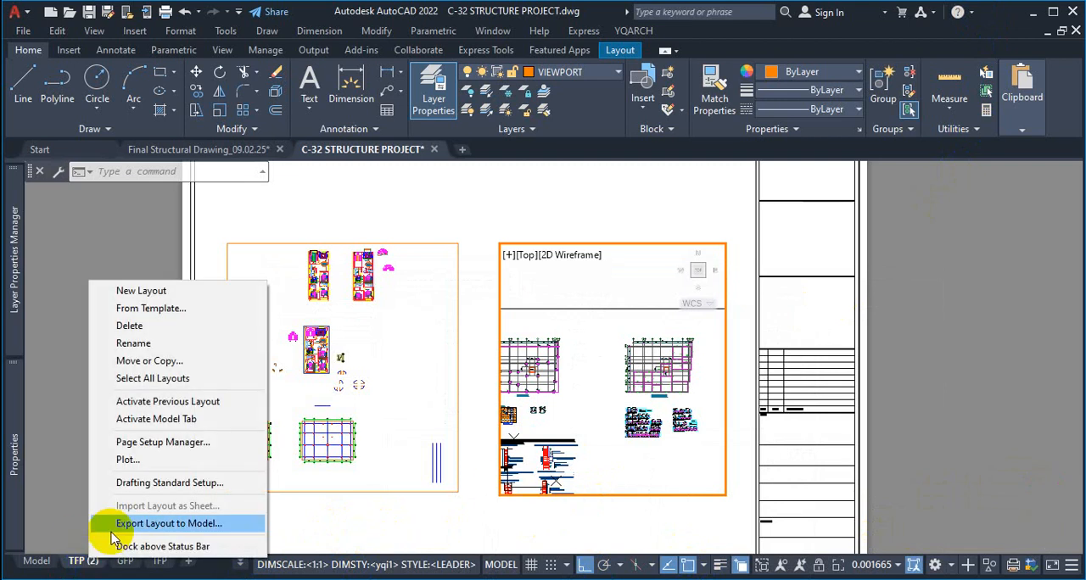
click(153, 378)
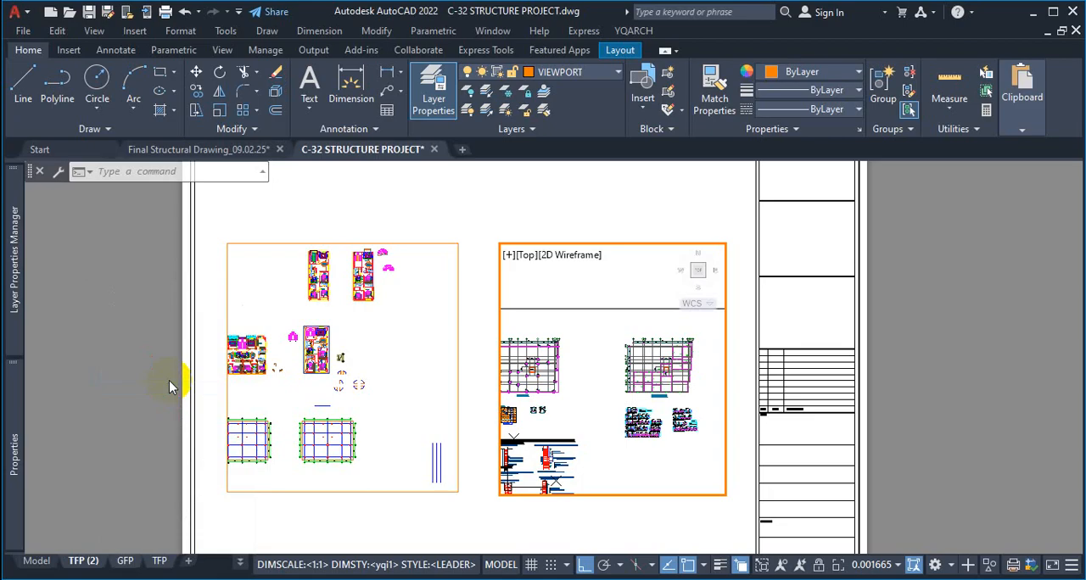
click(76, 561)
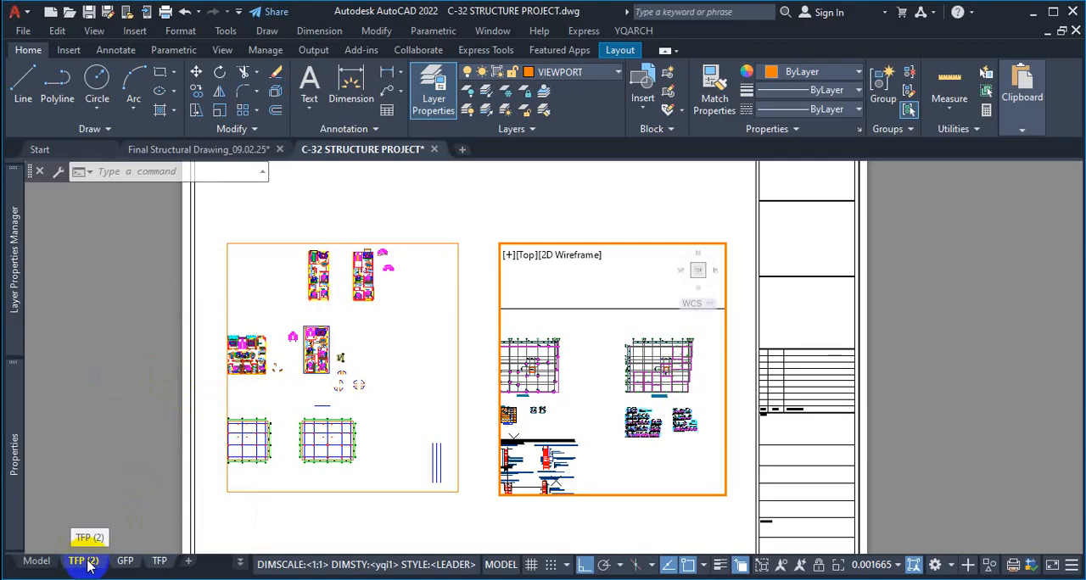
right_click(88, 563)
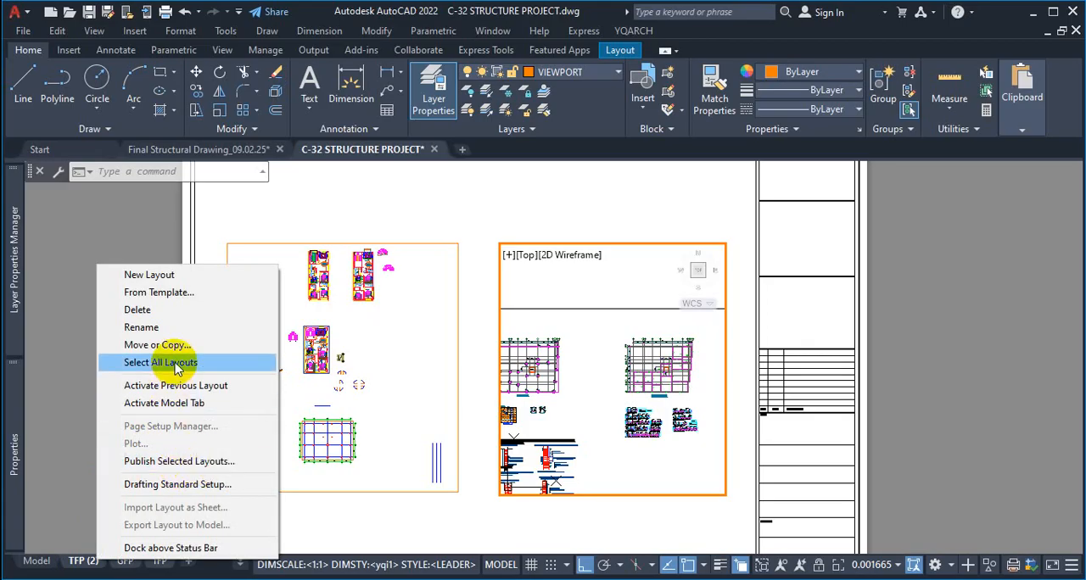
click(165, 462)
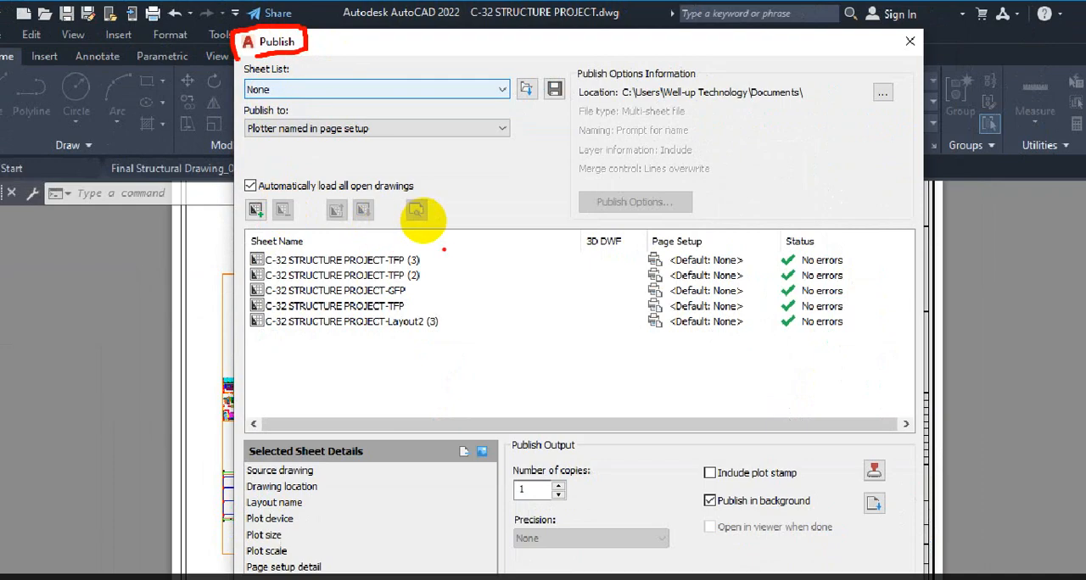
mouse_move(443, 249)
mouse_down()
mouse_move(452, 333)
mouse_move(254, 337)
mouse_move(229, 315)
mouse_up()
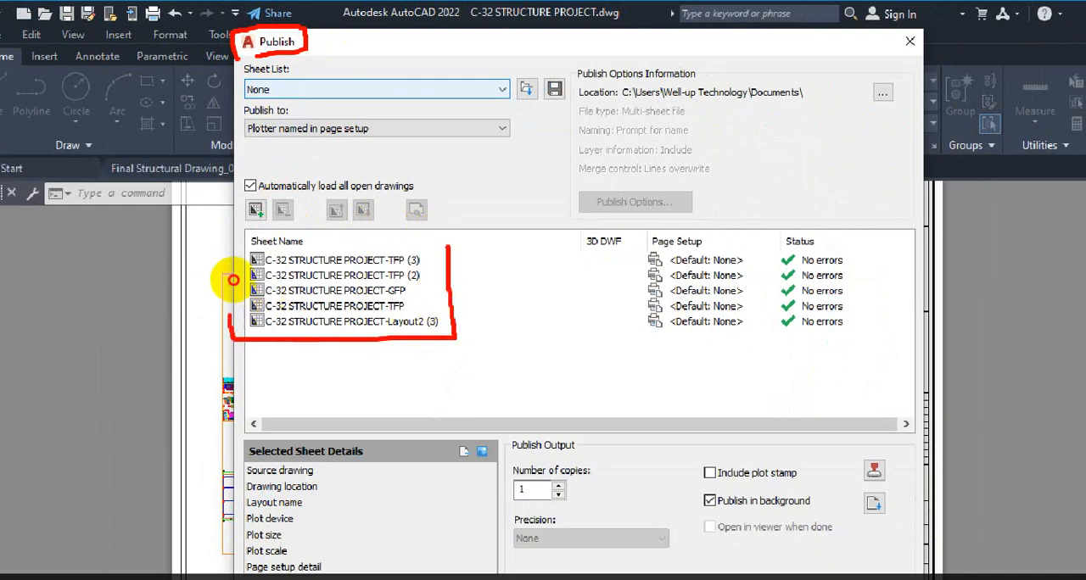
mouse_move(233, 280)
mouse_down()
mouse_move(250, 209)
mouse_move(415, 209)
mouse_up()
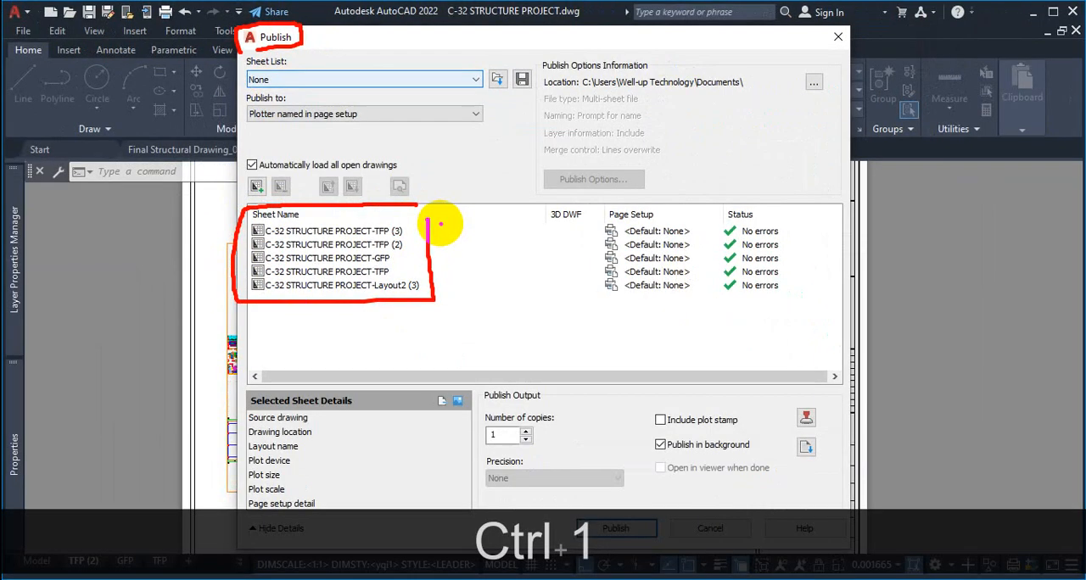
key(Escape)
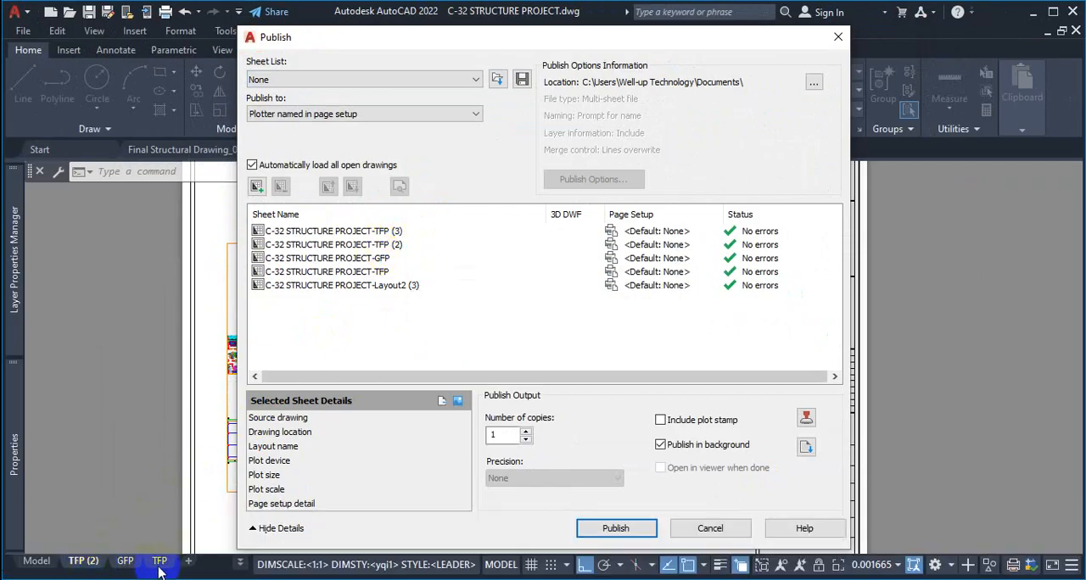
click(241, 565)
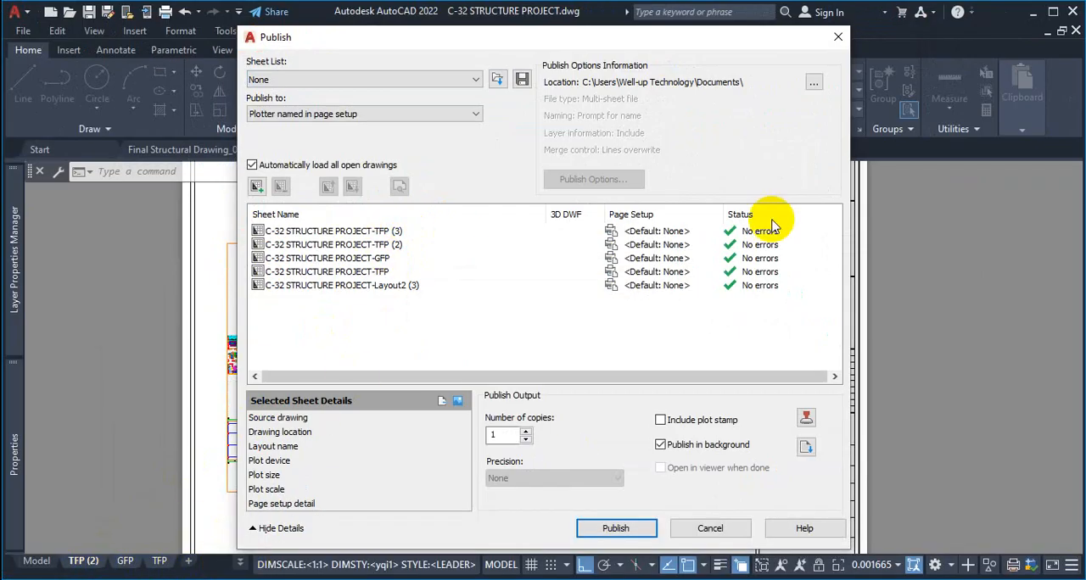
click(838, 37)
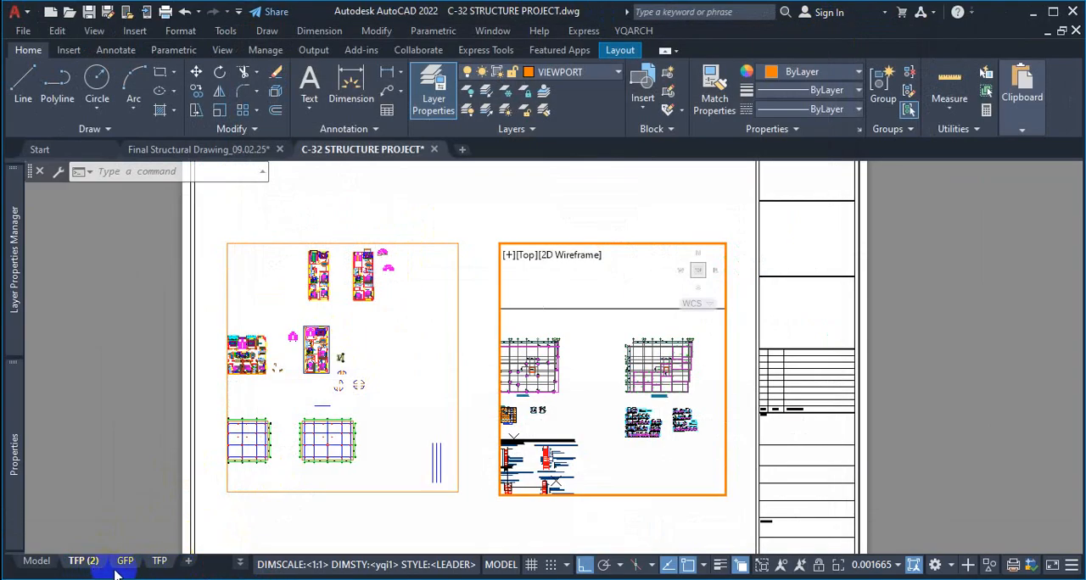
Activate the TFP (3) layout from the list of hidden layouts and rename it as 1
click(211, 568)
click(582, 565)
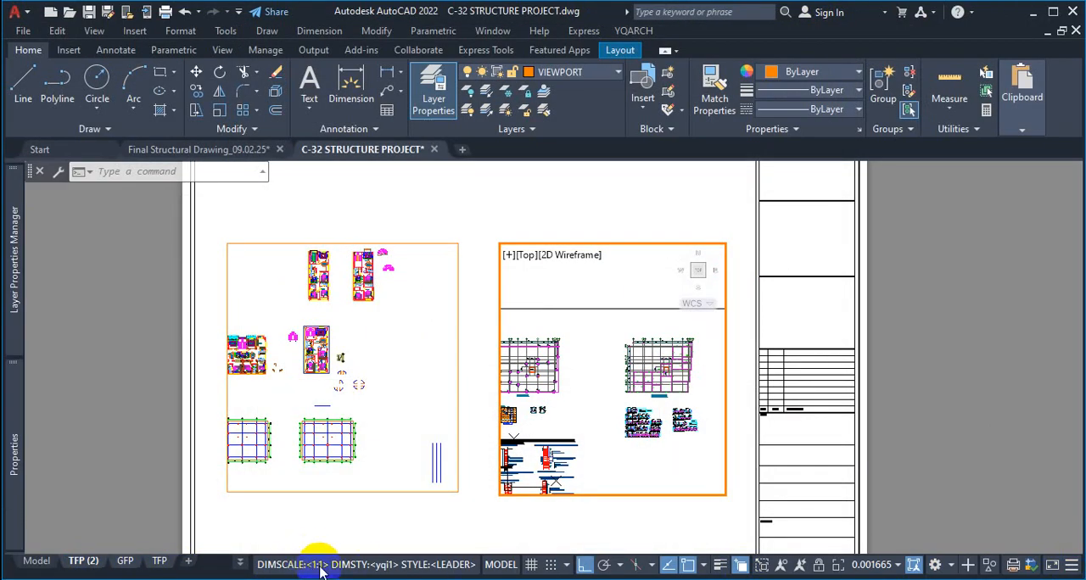
click(240, 561)
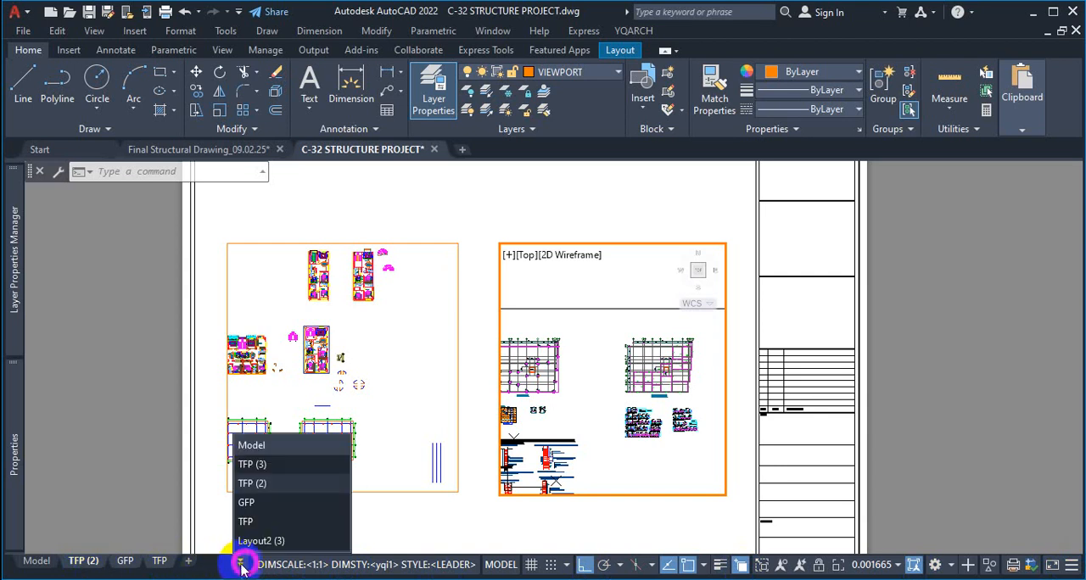
click(270, 469)
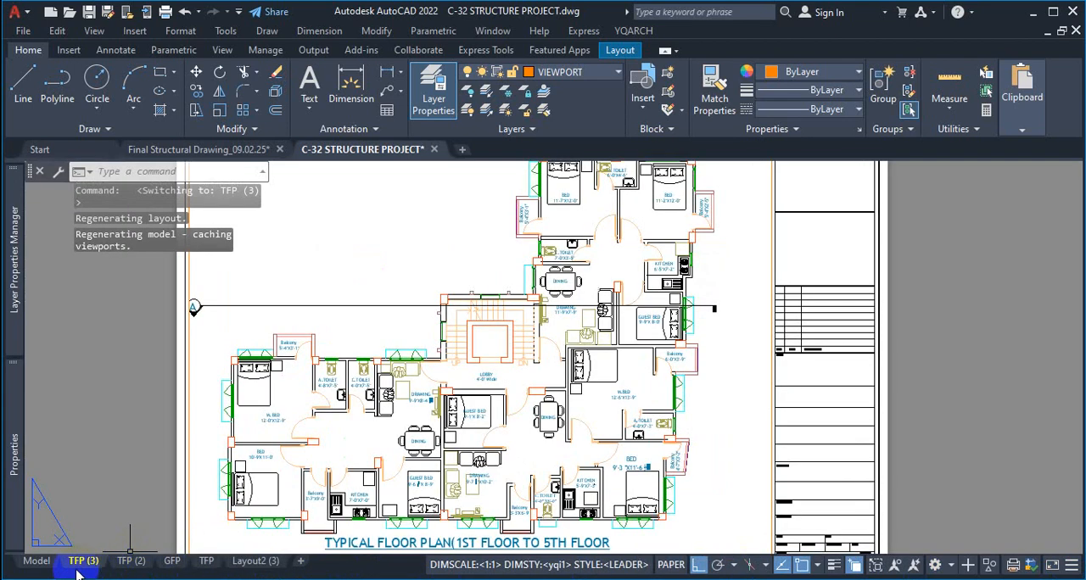
right_click(83, 560)
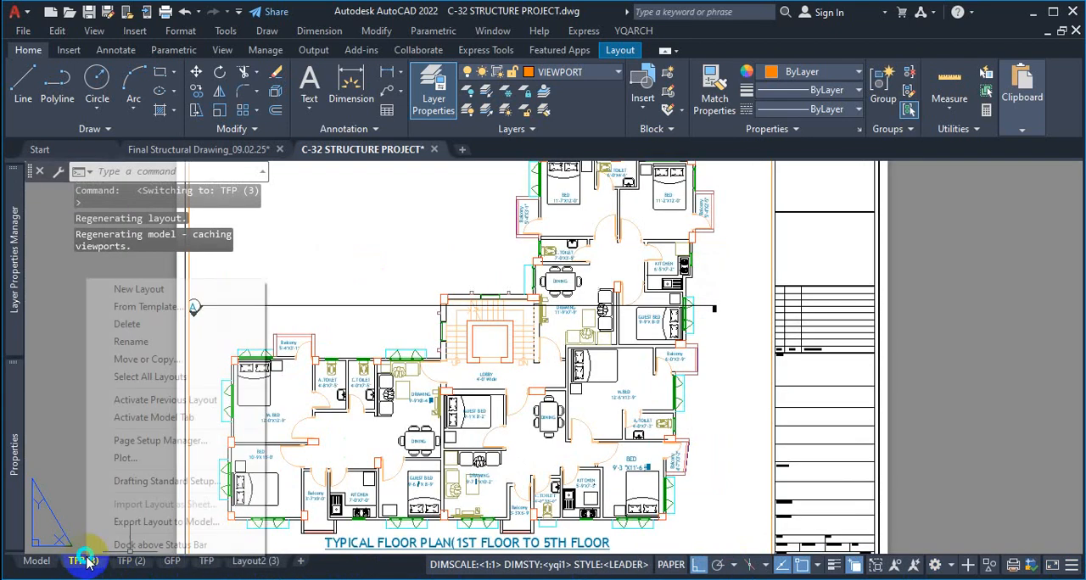
click(150, 341)
text(1)
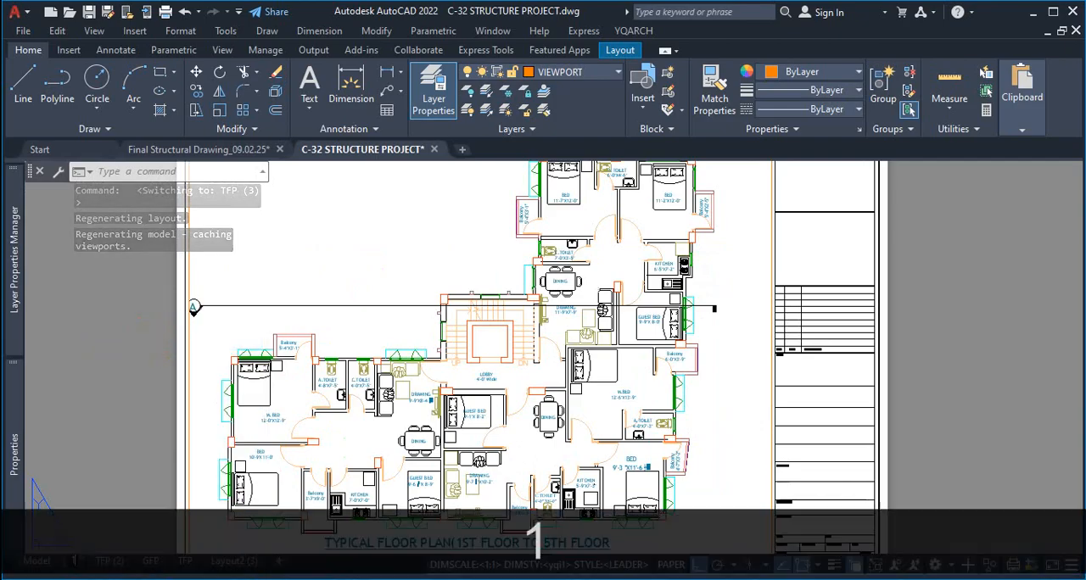
Activate the TFP (2) layout and rename it as 2
click(108, 568)
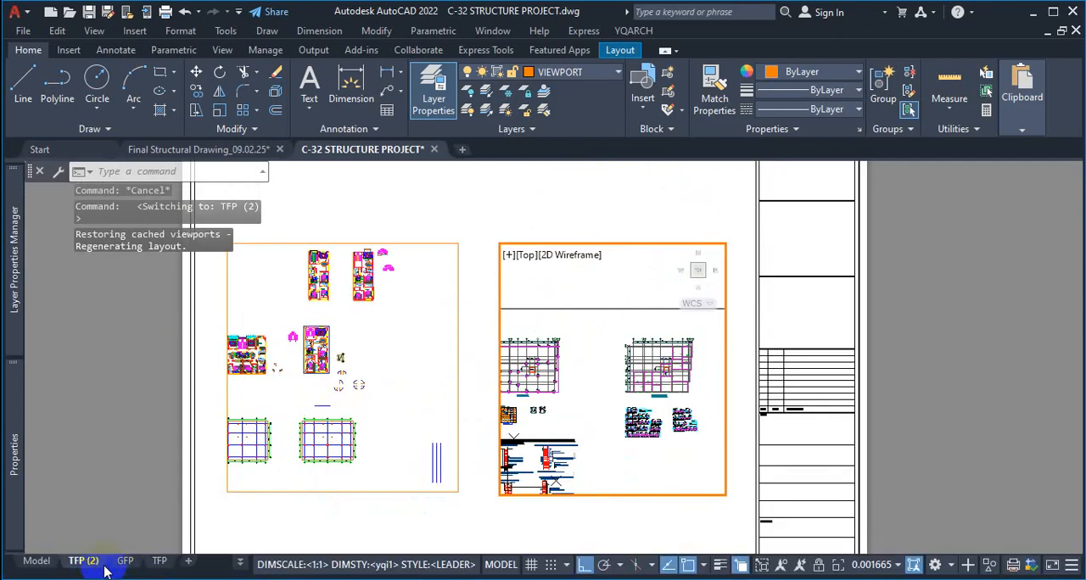
right_click(94, 566)
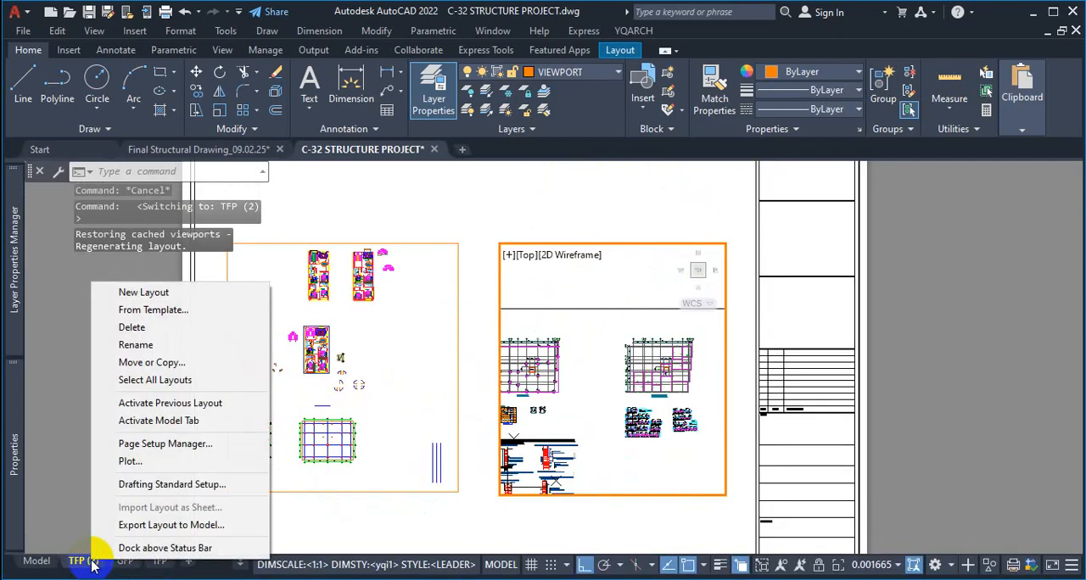
click(156, 343)
text(2)
Activate the GFP layout with the ground floor plan and rename it as 3
click(135, 566)
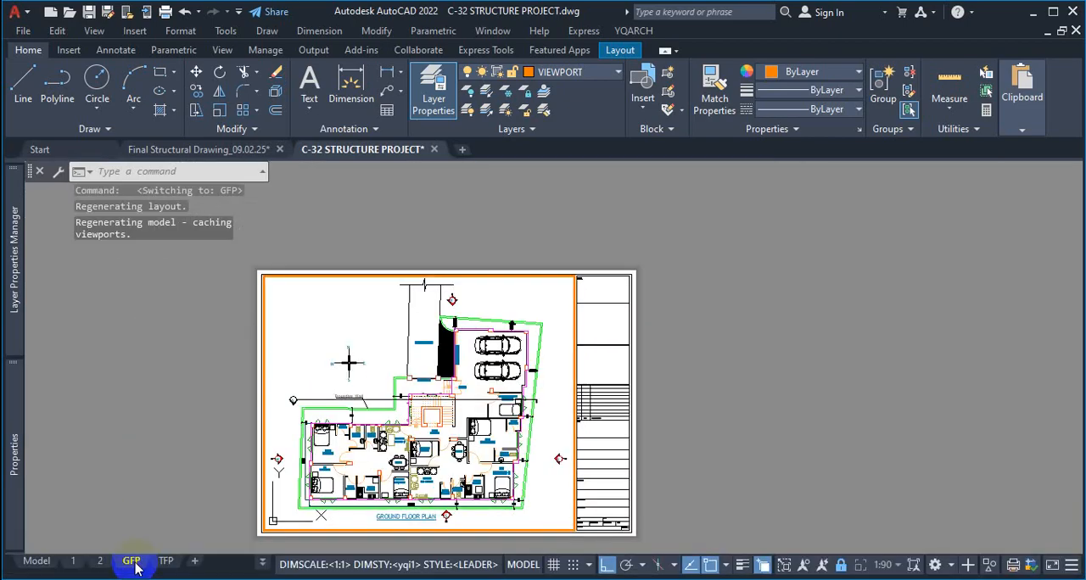
right_click(134, 562)
click(196, 346)
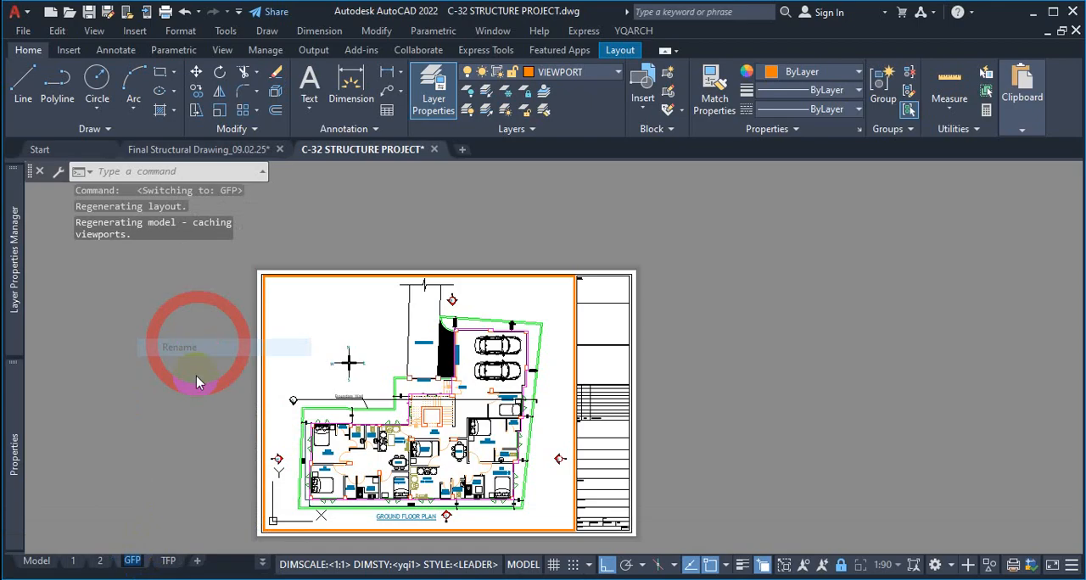
text(3)
Activate the TFP layout with the typical floor plan and rename it as 4
click(155, 564)
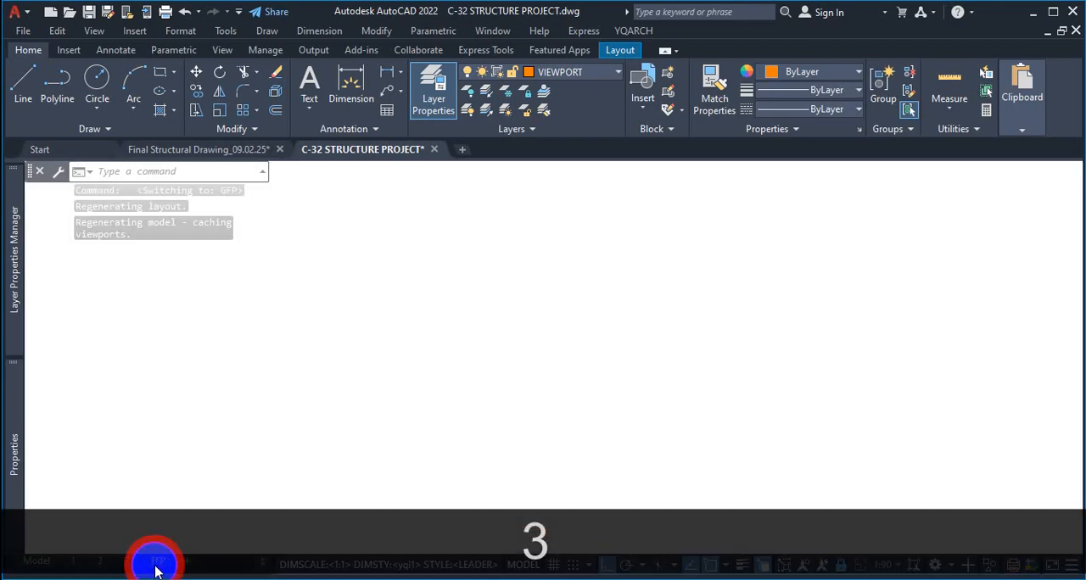
right_click(155, 564)
click(225, 346)
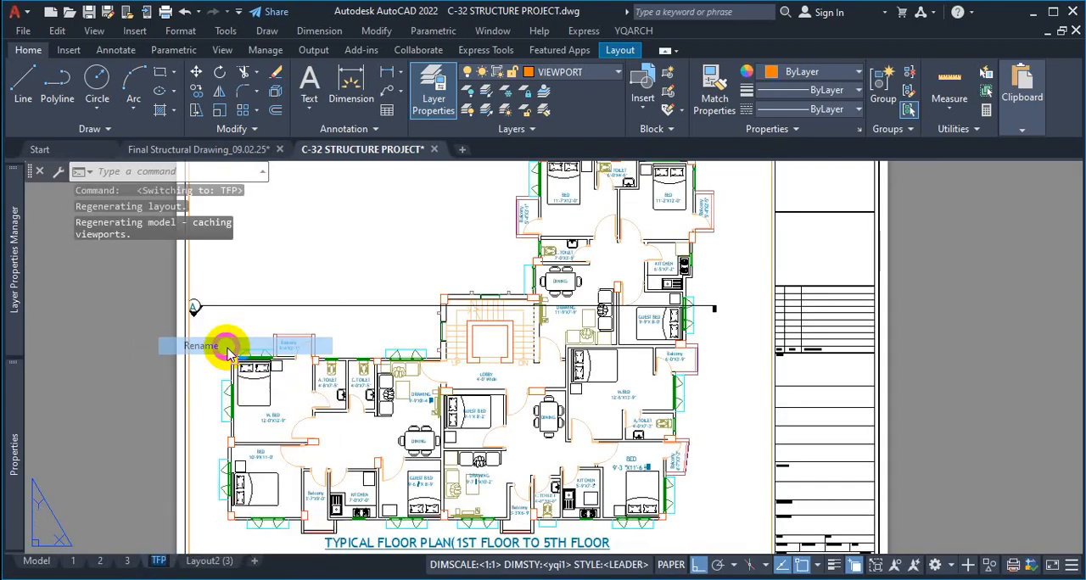
text(4)
click(139, 402)
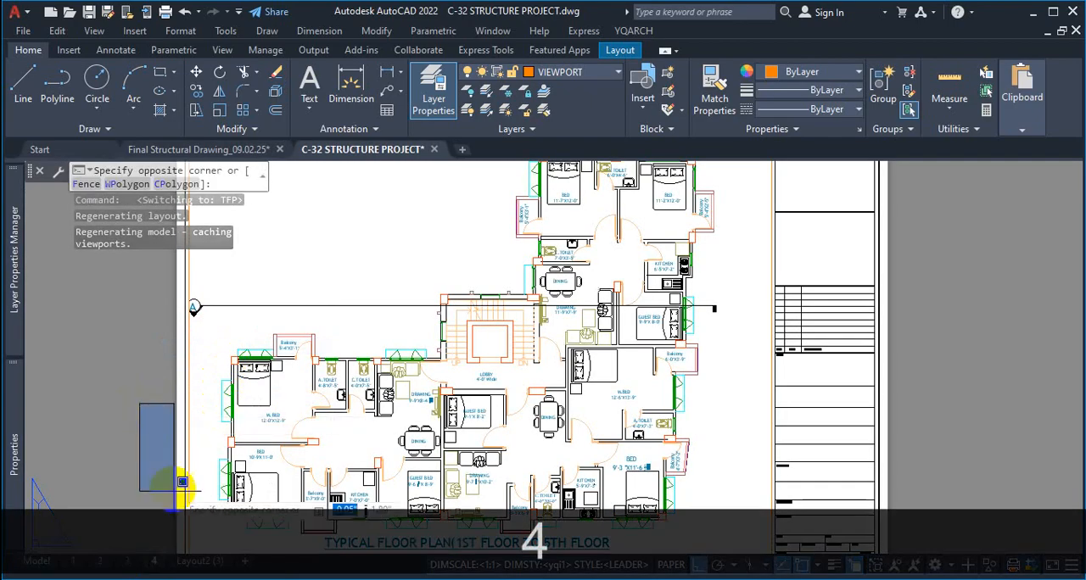
click(158, 464)
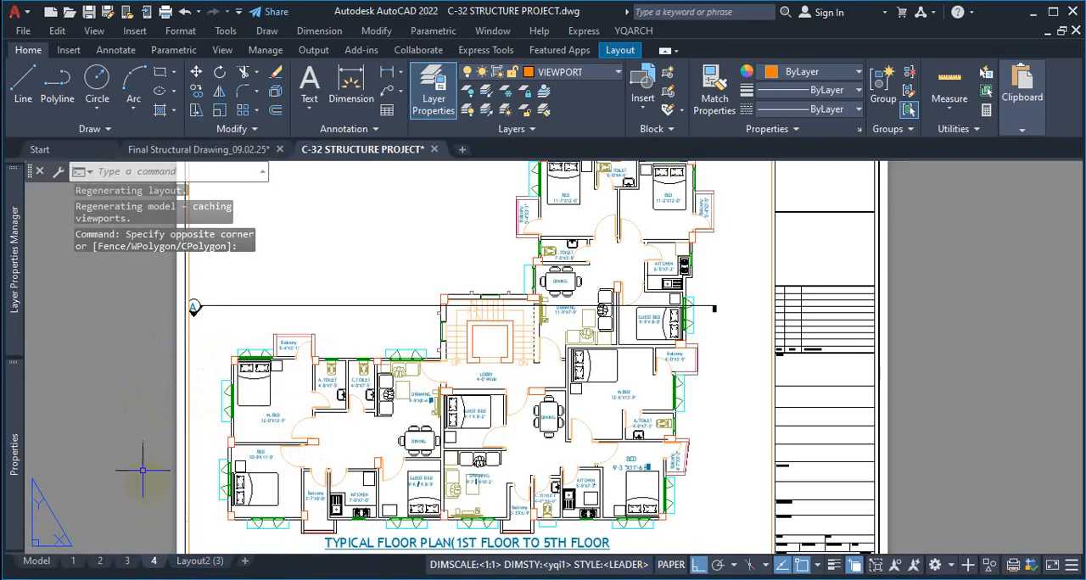
Activate the empty Layout2 (3) sheet and rename it as 5
click(198, 560)
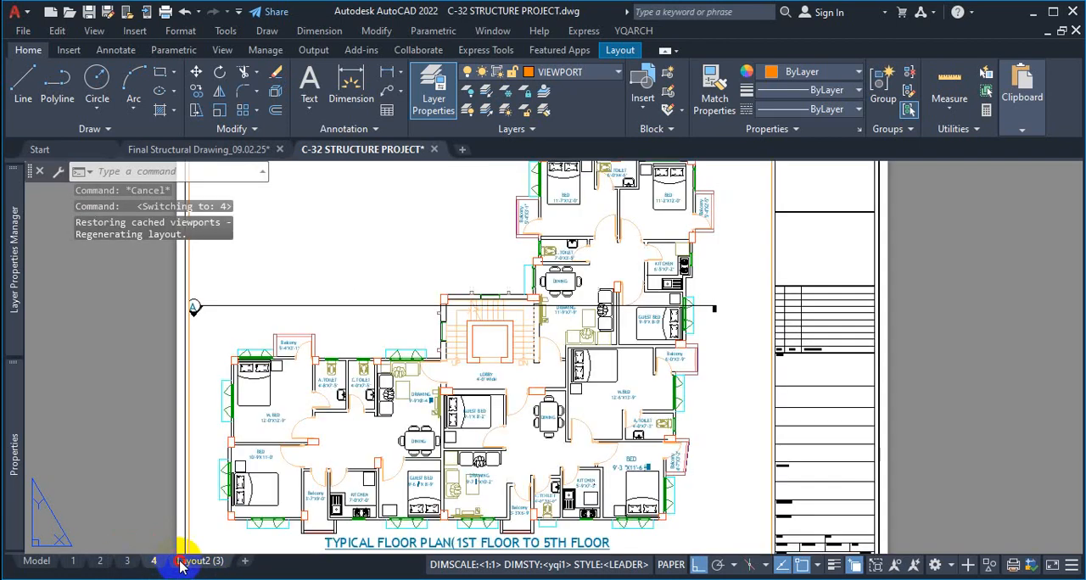
right_click(180, 560)
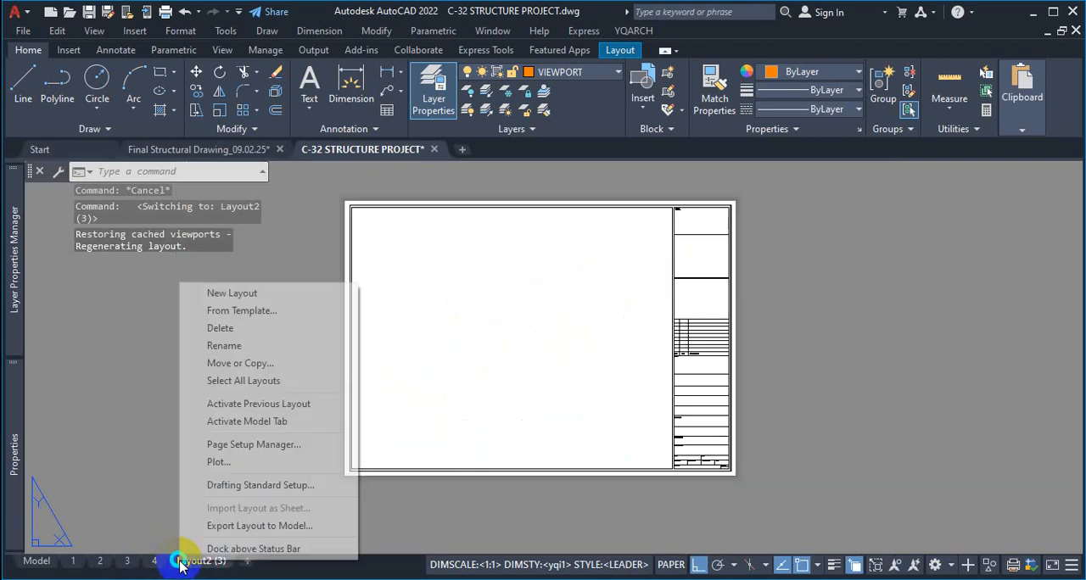
click(243, 347)
text(5)
click(227, 500)
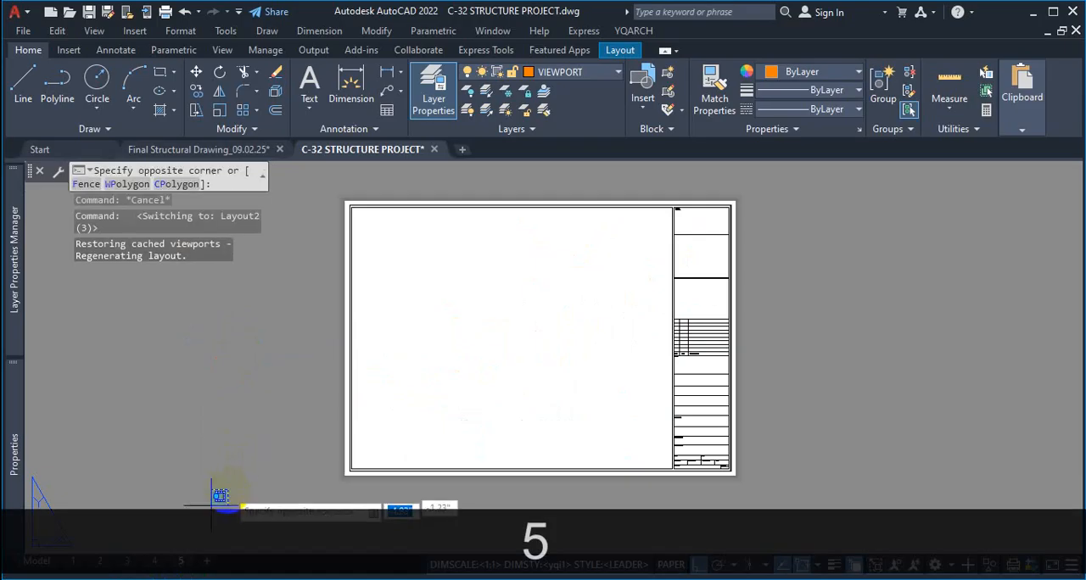
click(242, 443)
Activate layout 1, select all layouts and open them in the Publish dialog
click(73, 560)
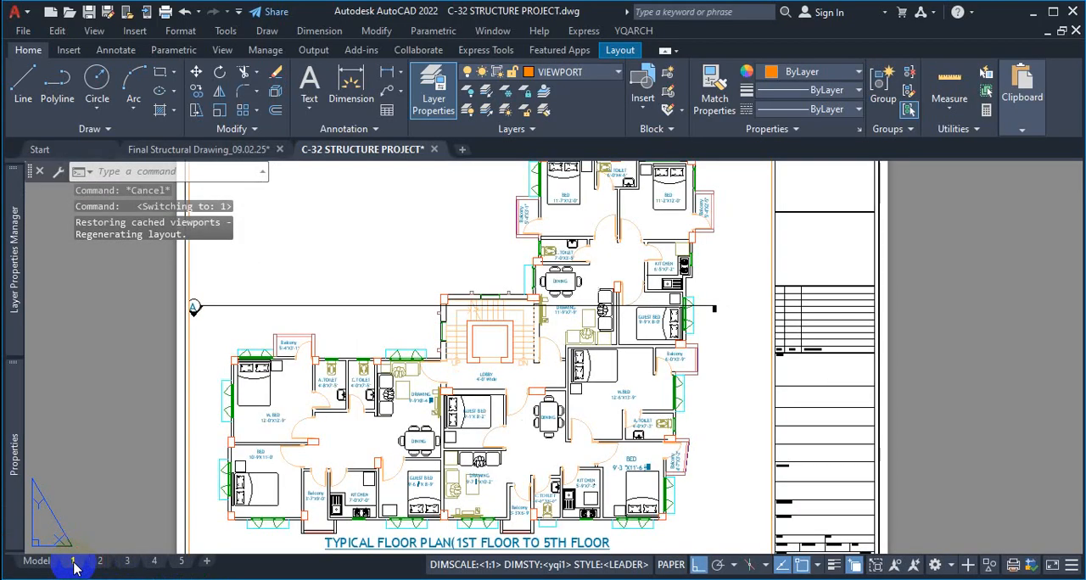
right_click(74, 561)
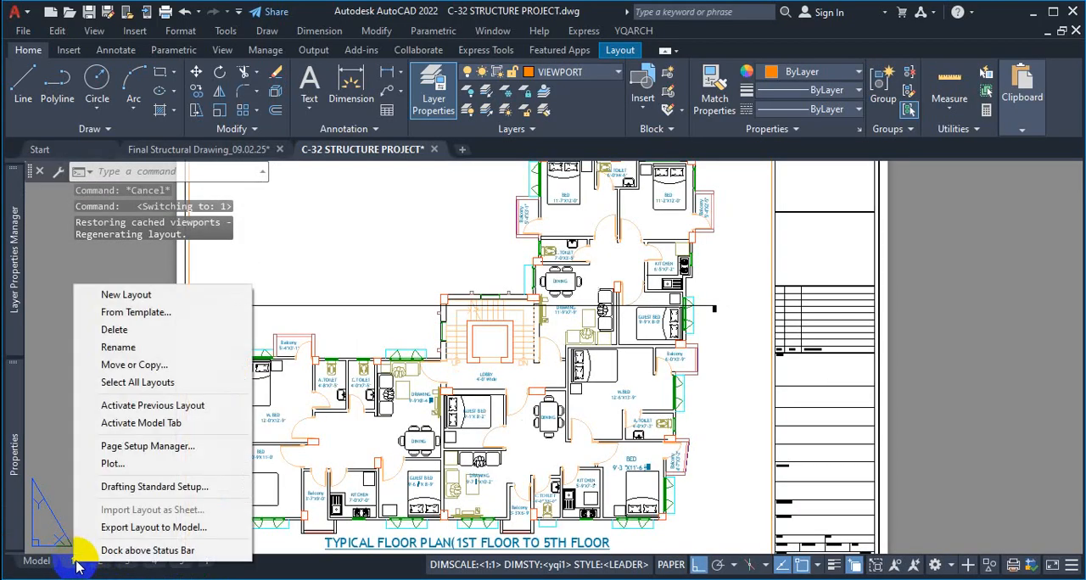
click(169, 384)
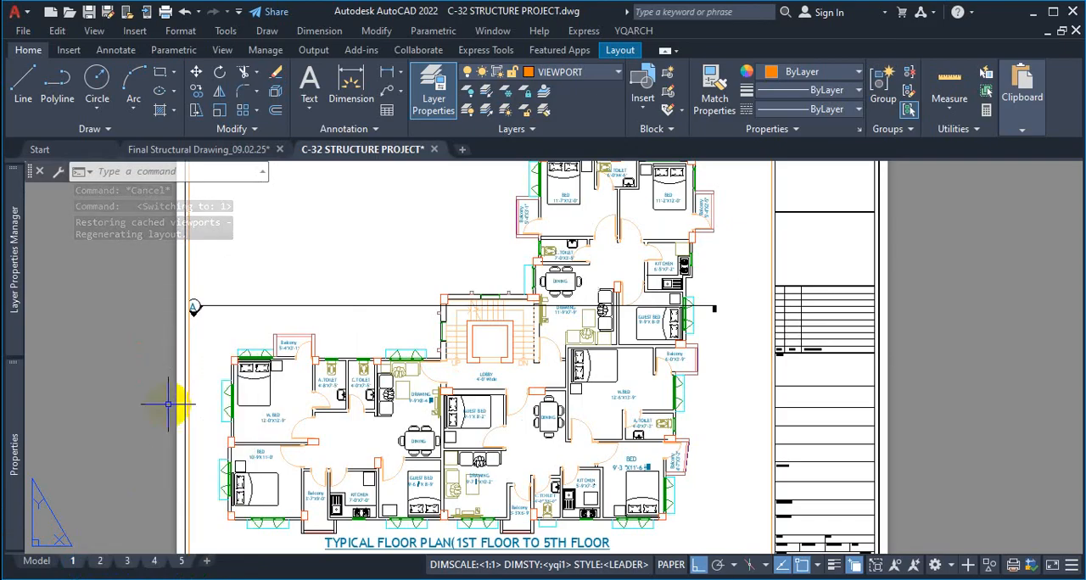
right_click(75, 563)
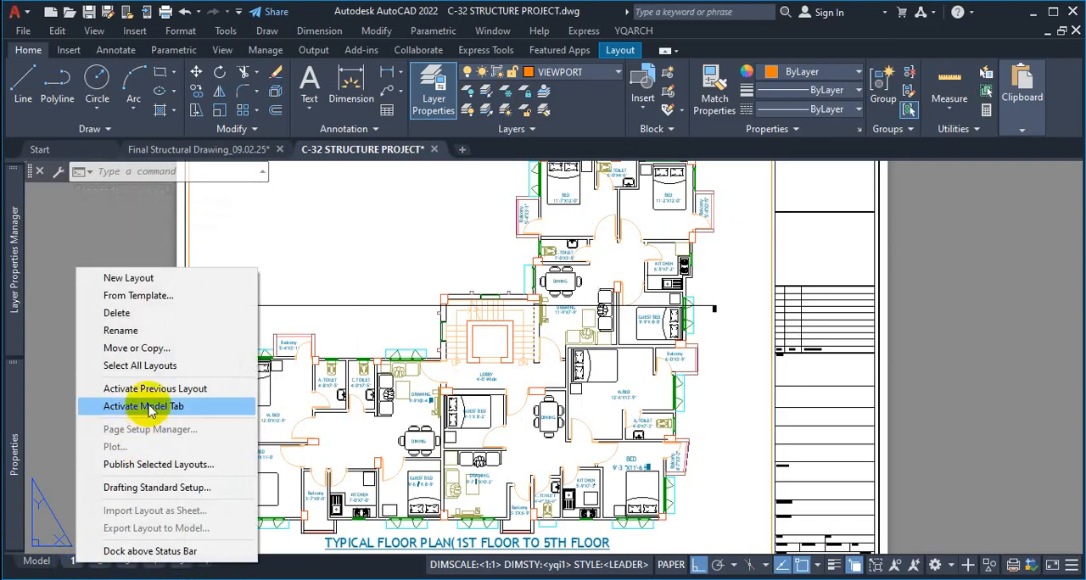
click(157, 465)
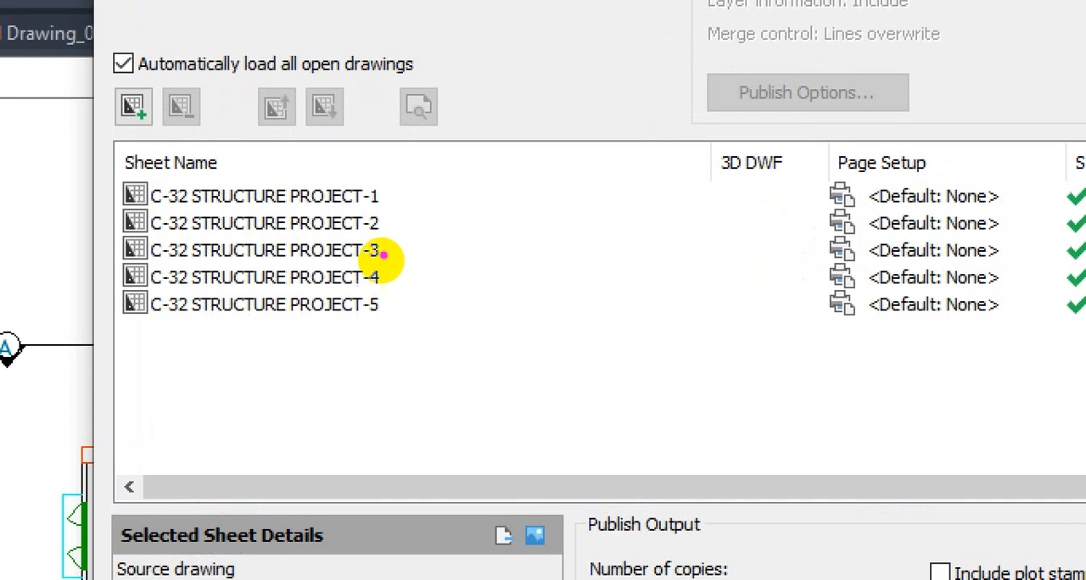
Examine the C-32 STRUCTURE PROJECT sheets 1 to 5 in the publish list and close the Publish dialog without publishing
drag(396, 218, 417, 218)
drag(379, 254, 439, 302)
mouse_move(363, 174)
mouse_down()
mouse_move(376, 218)
mouse_move(363, 272)
mouse_move(334, 311)
mouse_move(93, 273)
mouse_up()
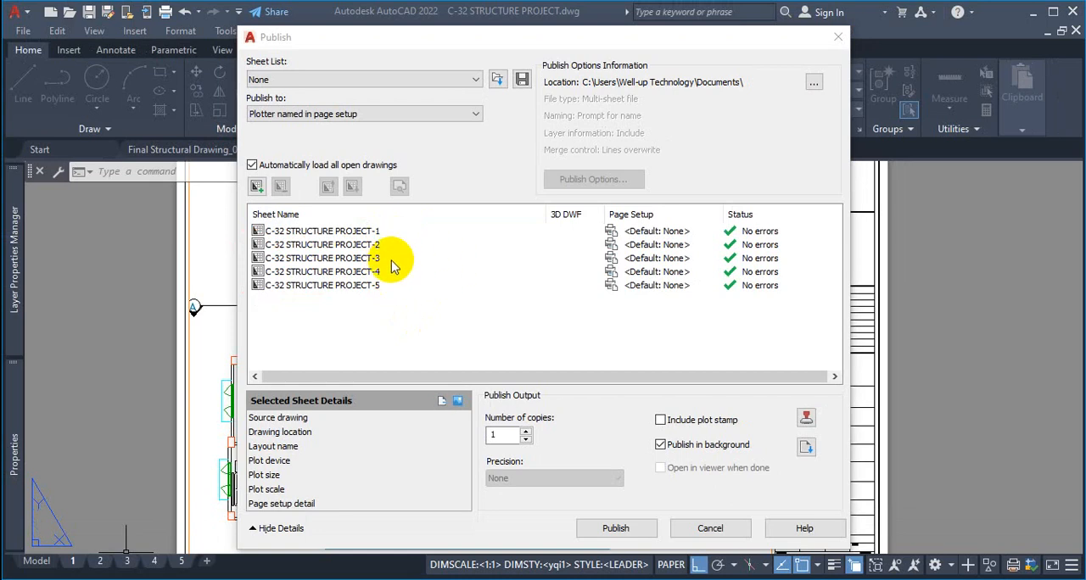
key(ctrl+1)
click(383, 273)
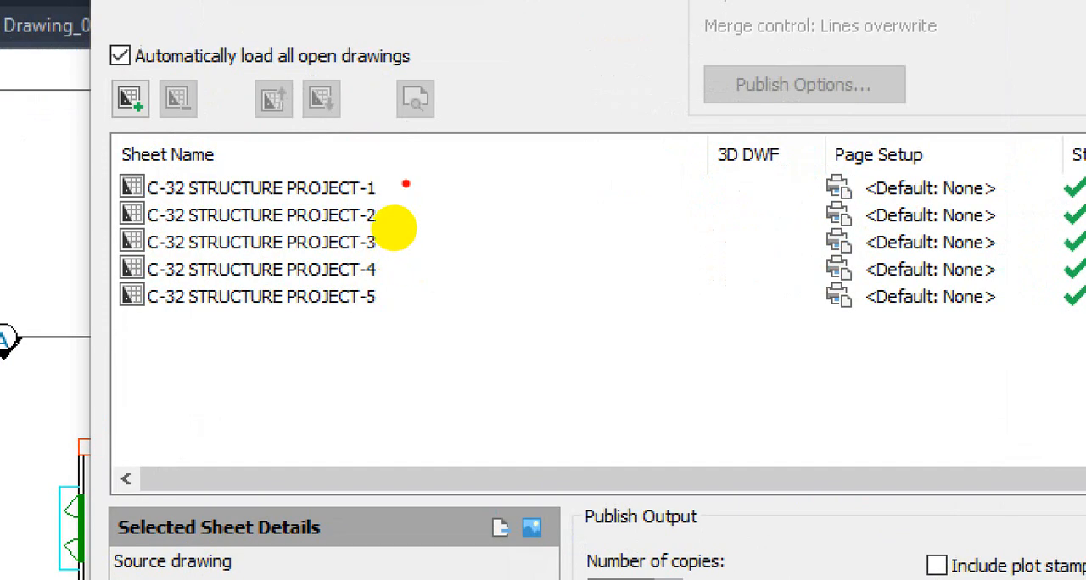
mouse_move(405, 185)
mouse_down()
mouse_move(410, 231)
mouse_move(296, 357)
mouse_move(48, 218)
mouse_move(454, 151)
mouse_up()
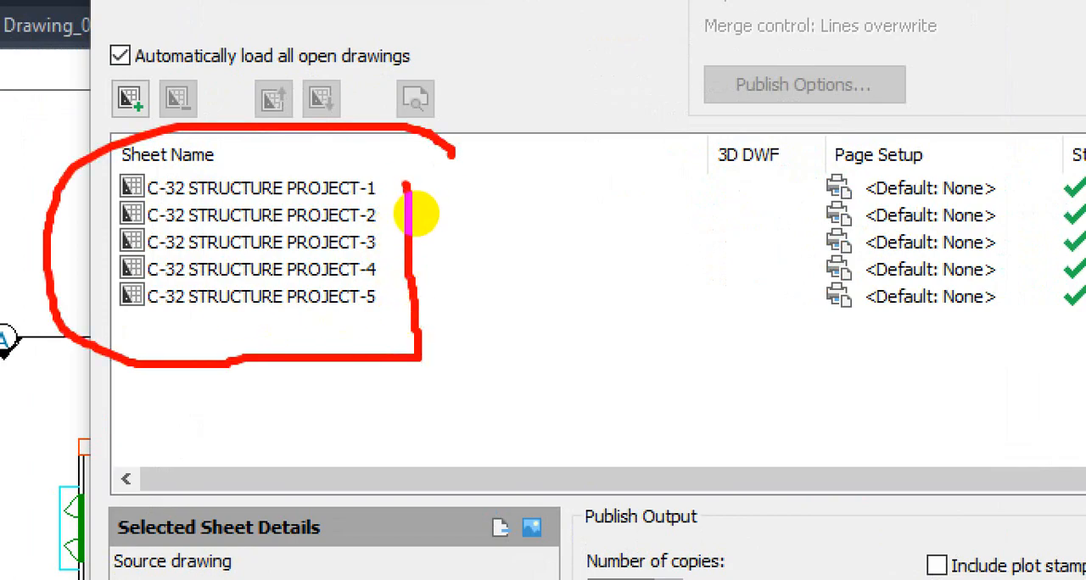
key(Escape)
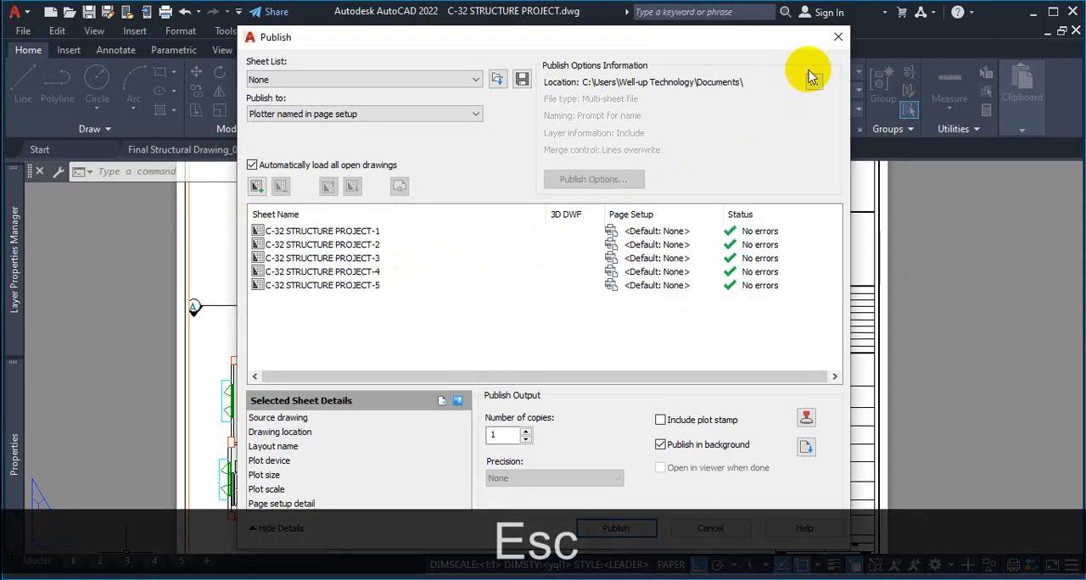
click(837, 37)
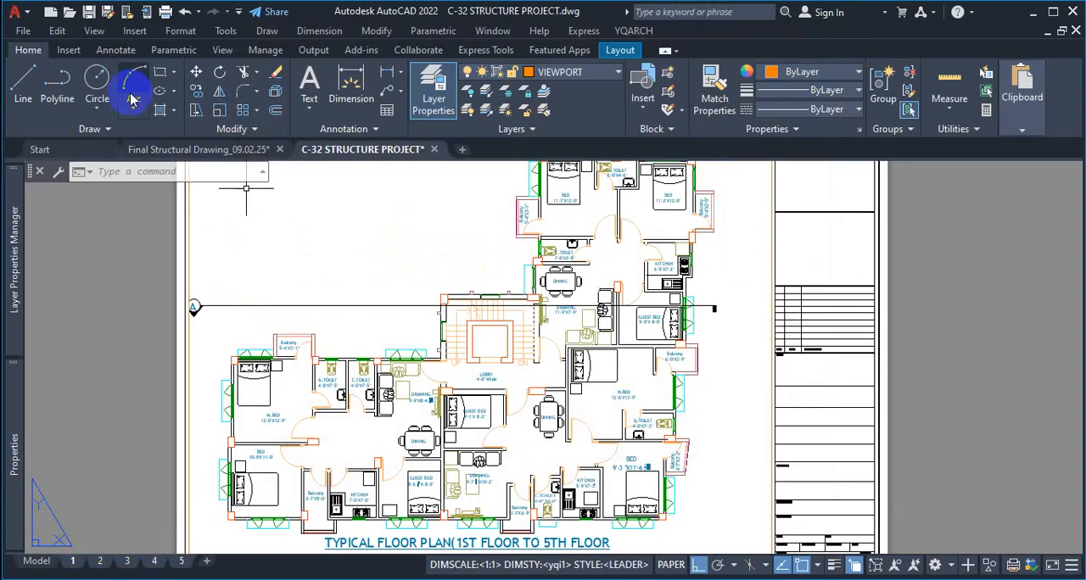
Start Batch Plot to list the sheets of all open drawings for publishing
click(23, 31)
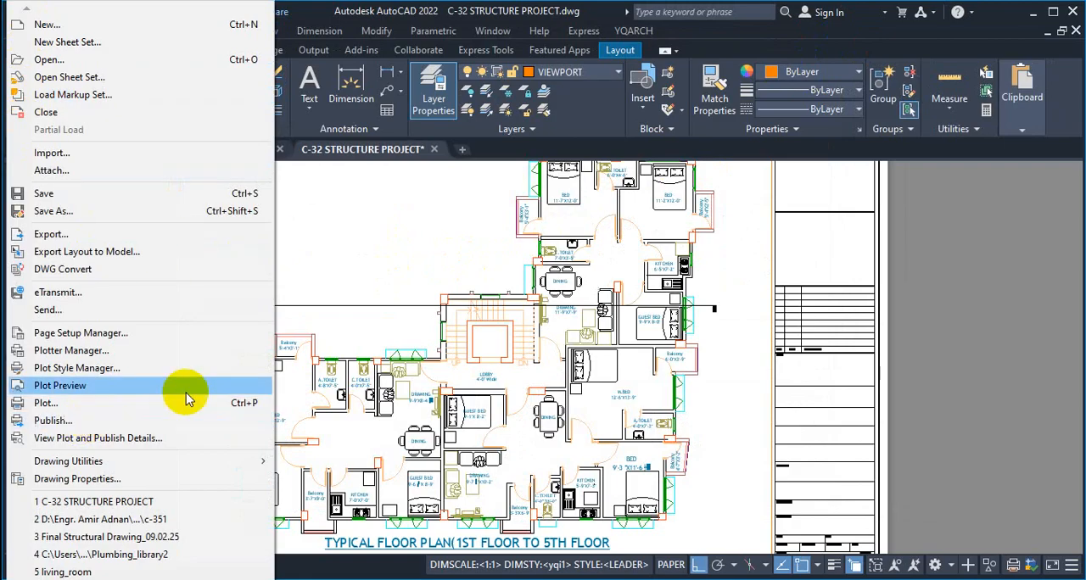
click(353, 207)
click(364, 242)
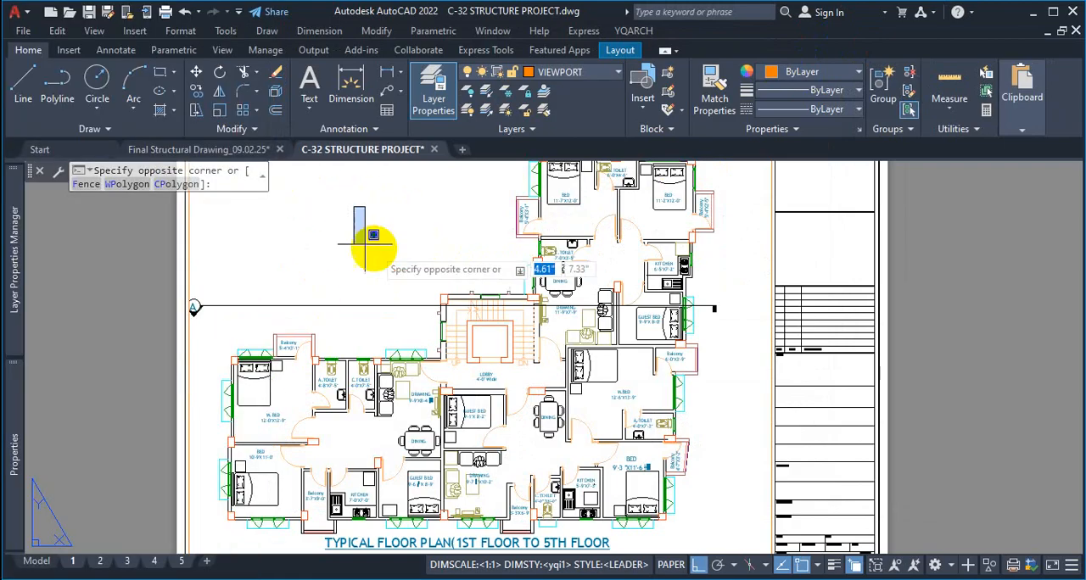
click(17, 14)
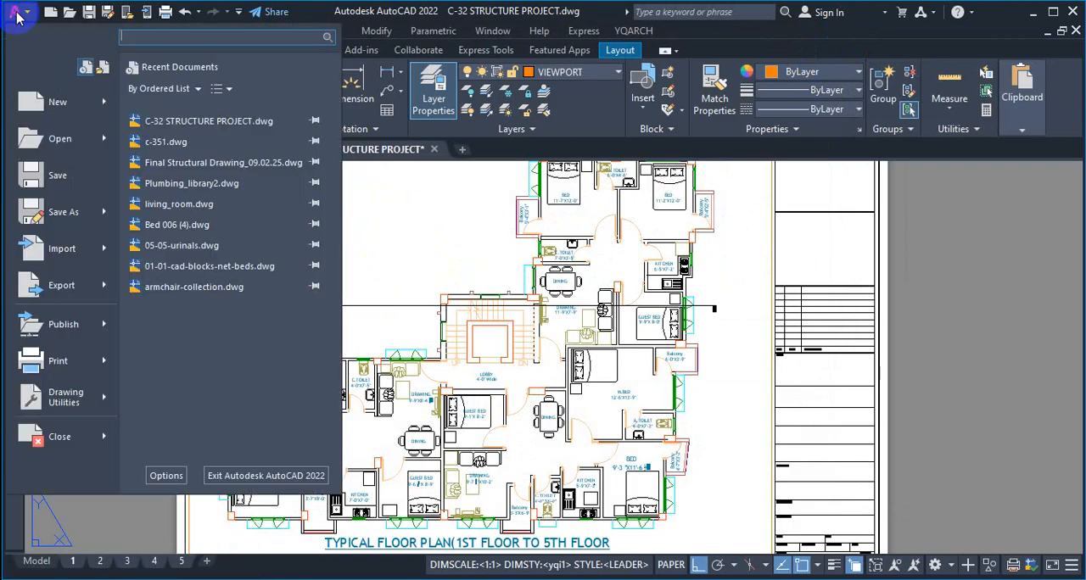
mouse_move(55, 363)
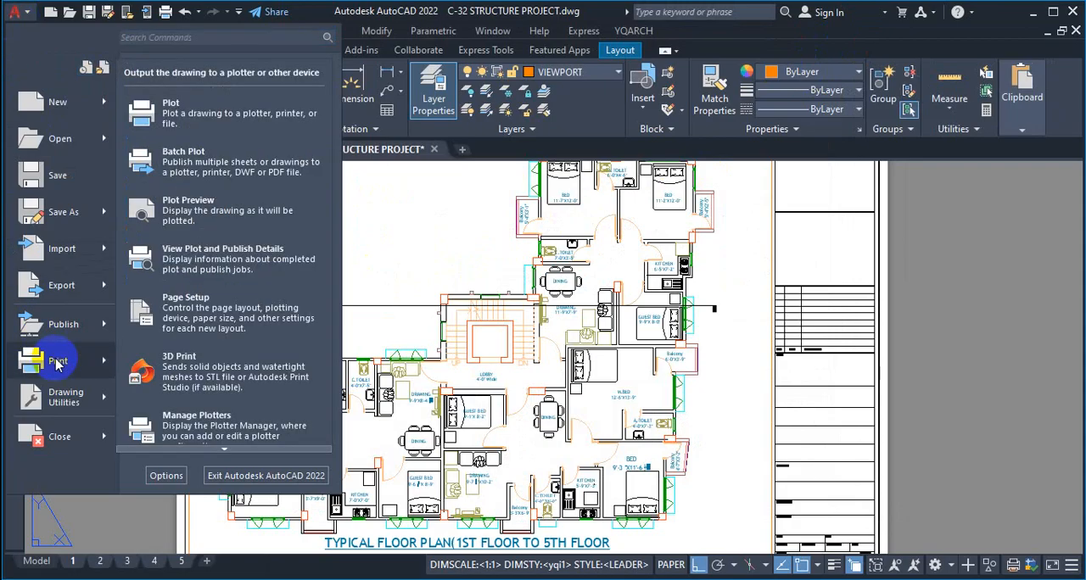
click(212, 178)
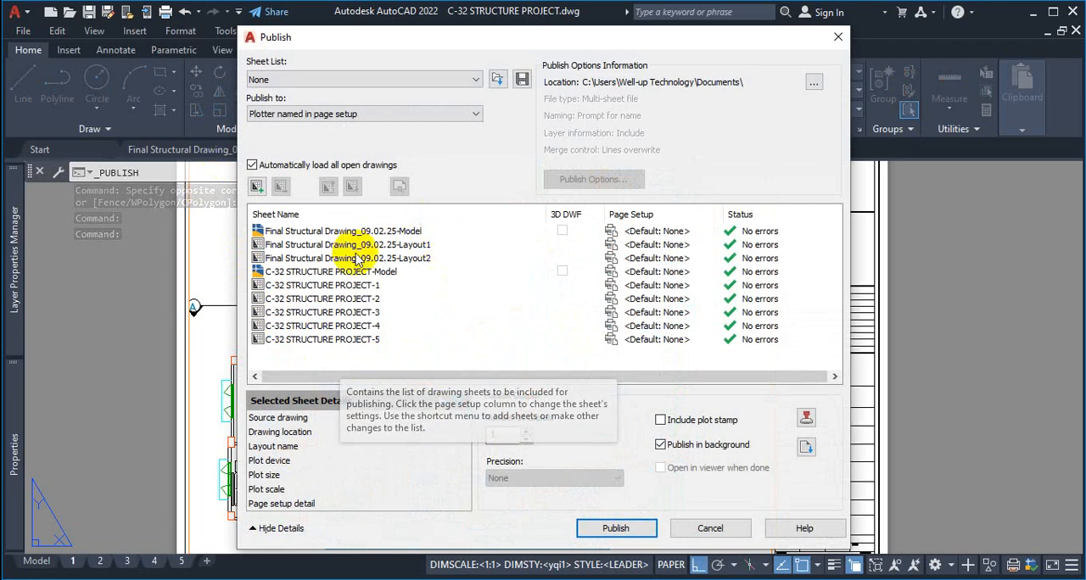
Examine which model and layout sheets of both open drawings are in the publish list, and close the dialog without publishing
key(ctrl+1)
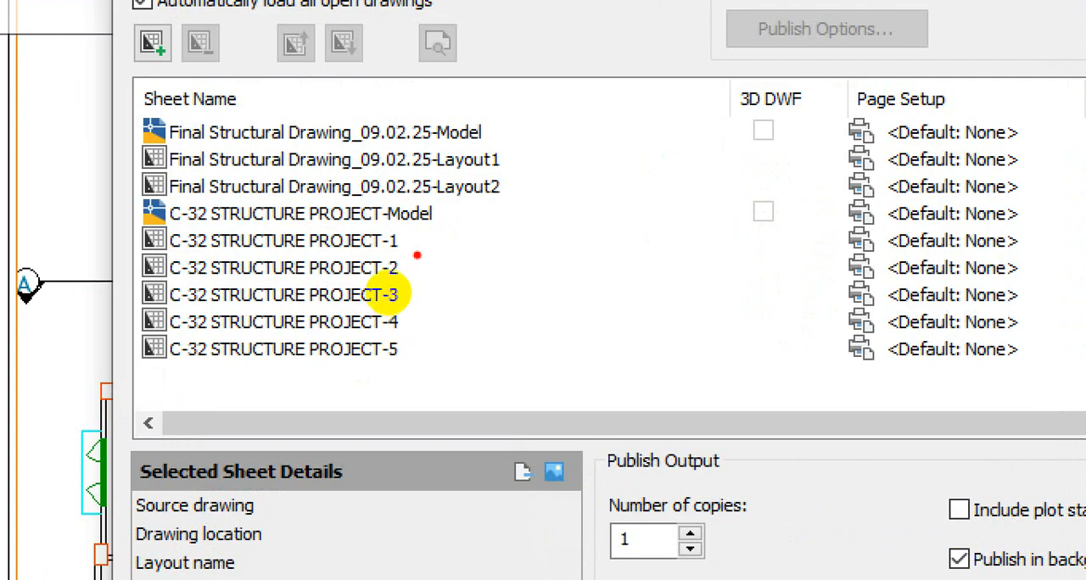
drag(415, 239, 421, 376)
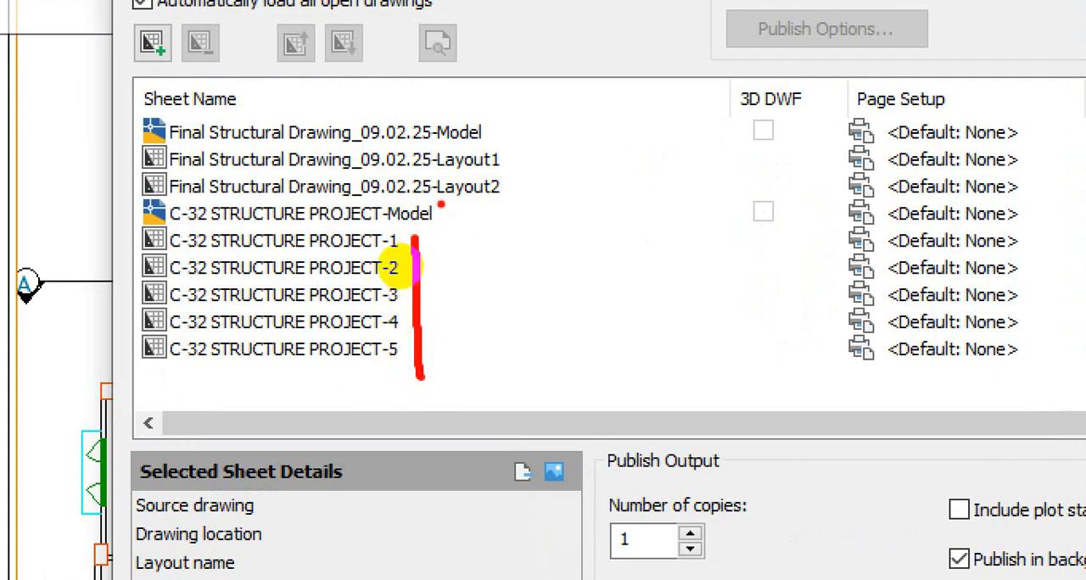
drag(440, 213, 506, 208)
mouse_move(512, 114)
mouse_down()
mouse_move(512, 187)
mouse_move(149, 198)
mouse_move(150, 114)
mouse_move(496, 100)
mouse_up()
key(Escape)
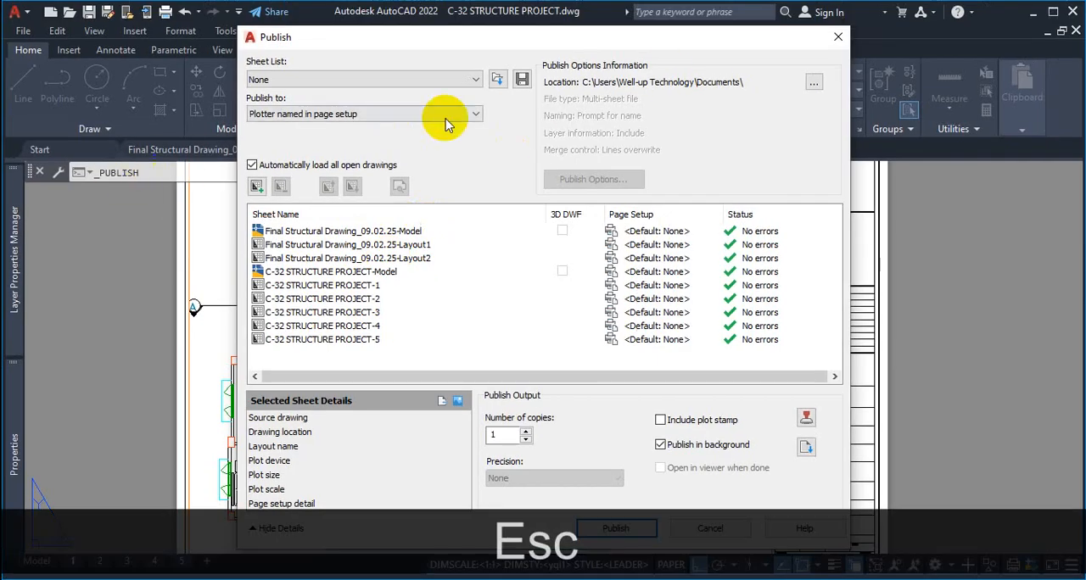
click(837, 37)
click(627, 299)
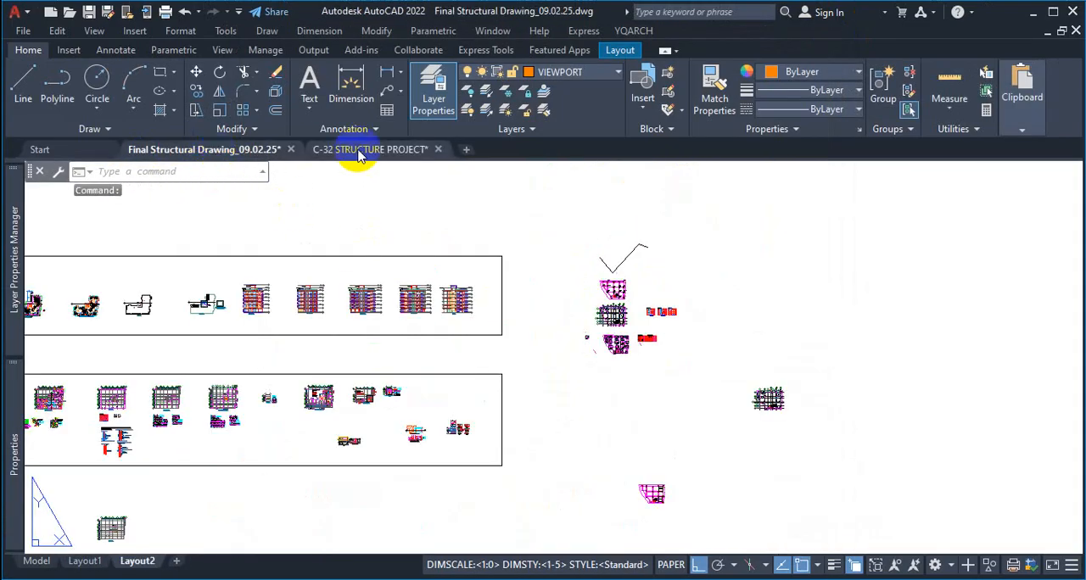
Compare the open Final Structural Drawing_09.02.25 and C-32 STRUCTURE PROJECT drawings, ending on C-32 STRUCTURE PROJECT
click(361, 153)
click(209, 157)
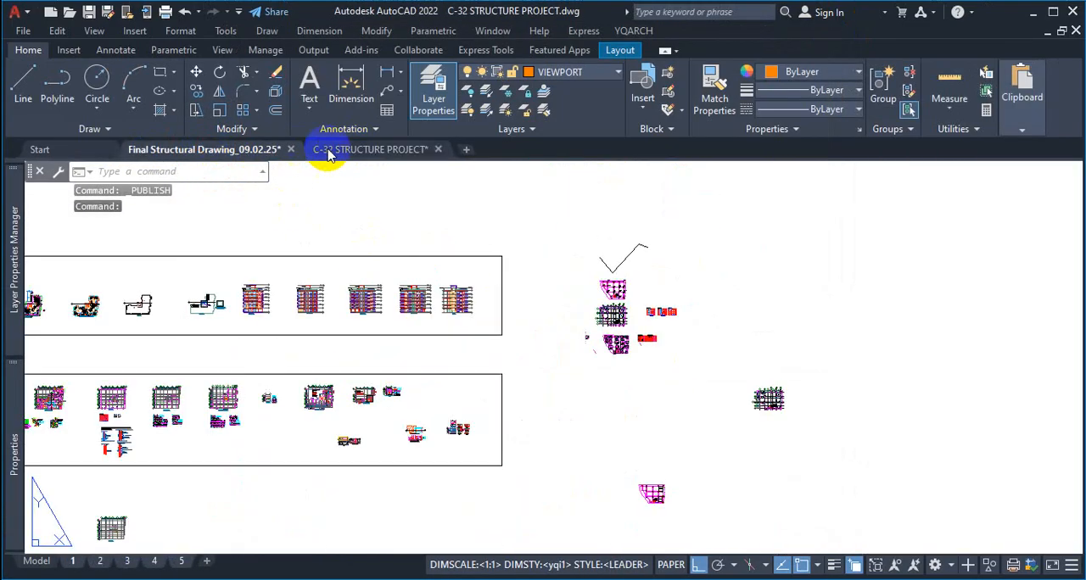
click(334, 153)
Reopen the batch plot sheet list from the C-32 STRUCTURE PROJECT drawing
click(15, 12)
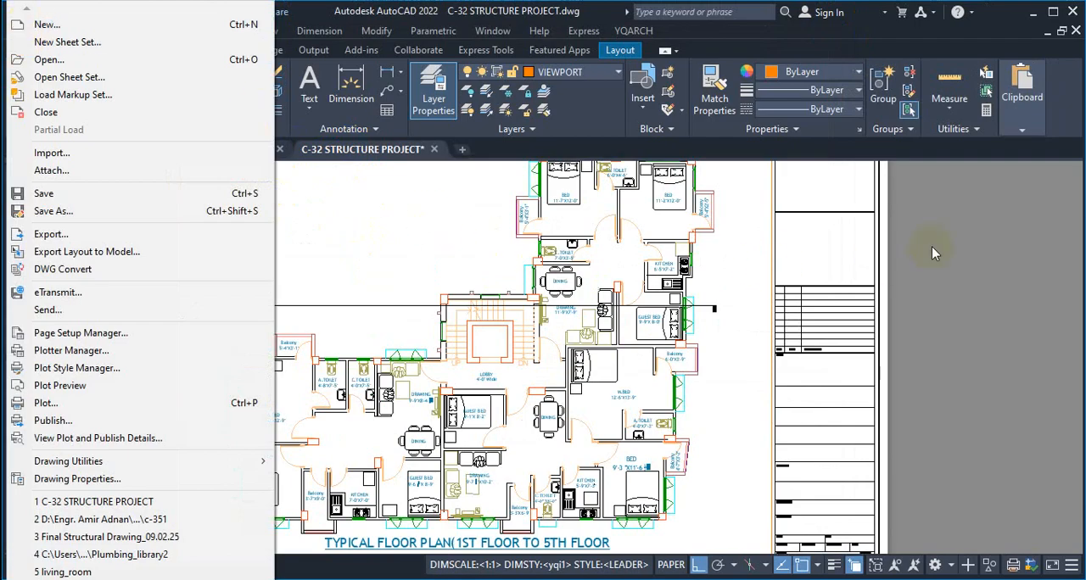
click(887, 251)
key(Escape)
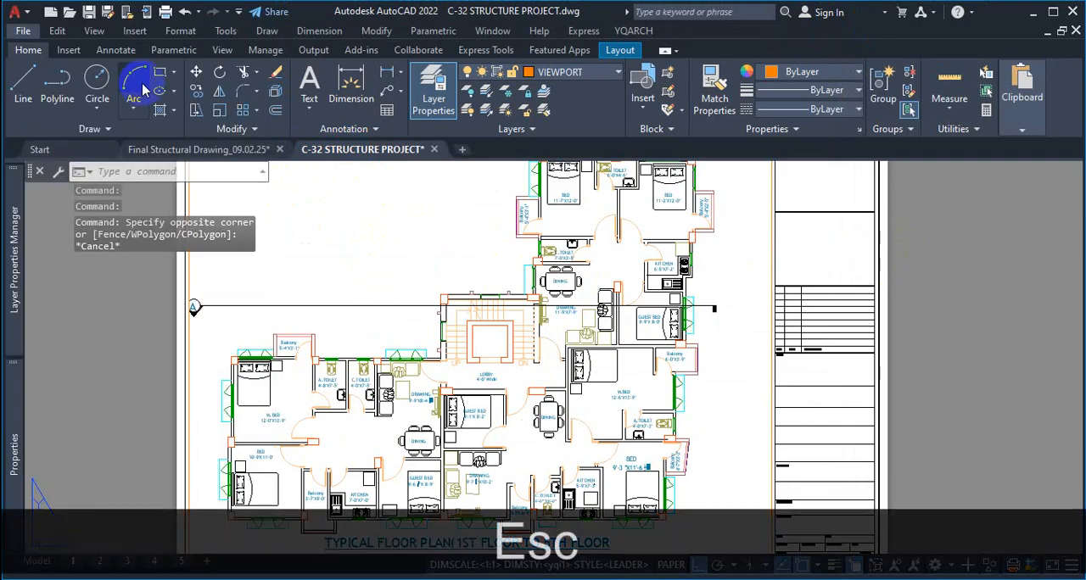
click(15, 12)
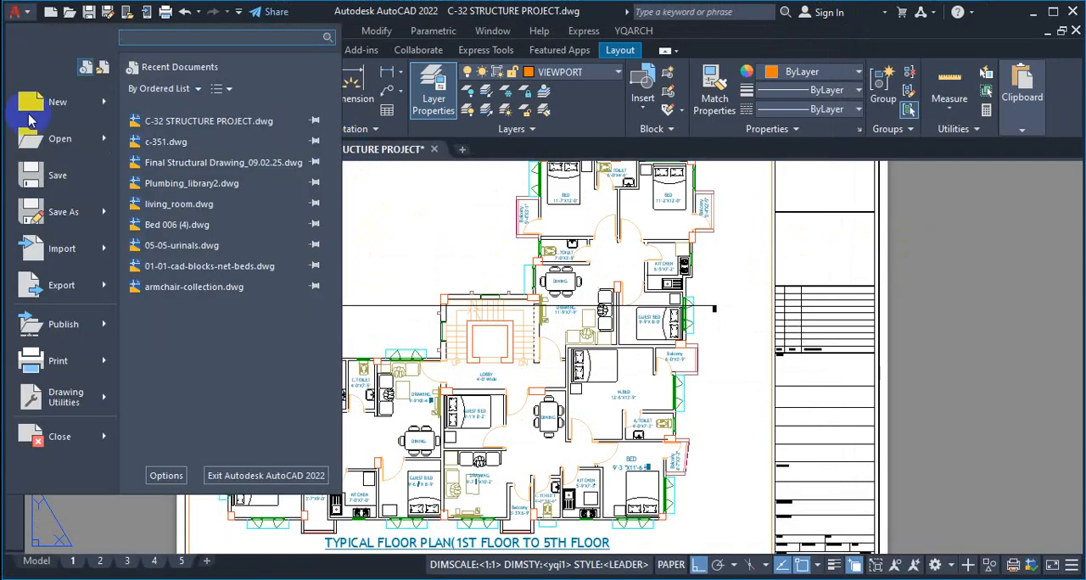
click(99, 364)
click(223, 156)
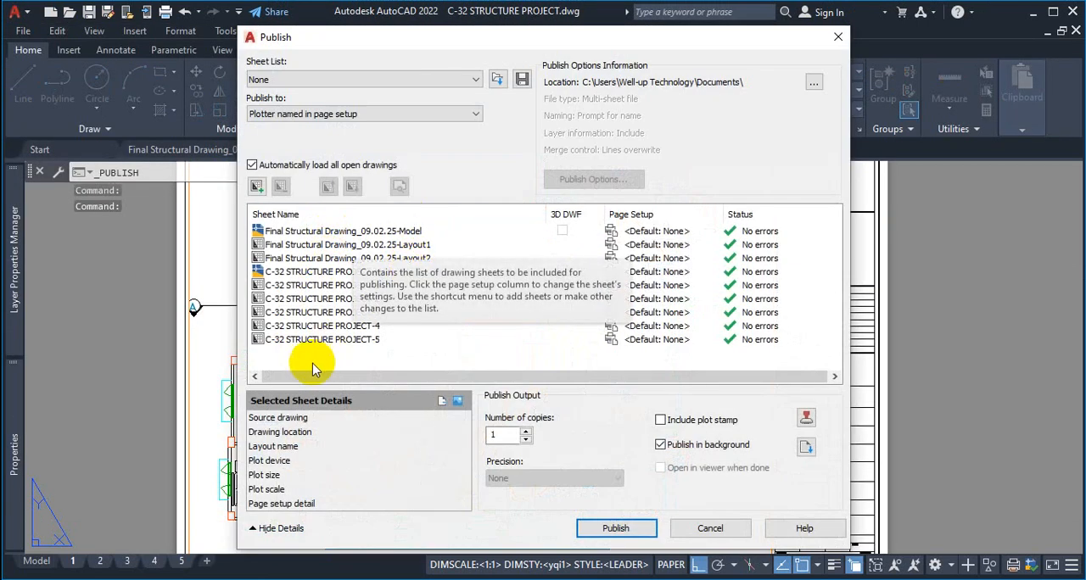
Identify the C-32 STRUCTURE PROJECT layout sheets to publish and the unneeded Final Structural Drawing_09.02.25 and model sheets in the list
key(ctrl+1)
click(362, 332)
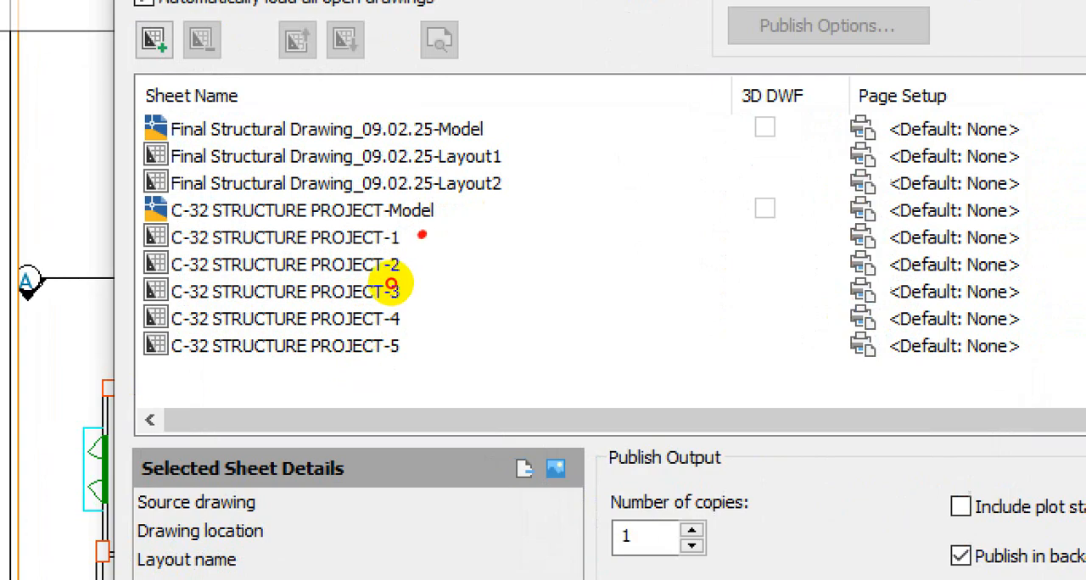
drag(391, 284, 390, 344)
mouse_move(385, 272)
mouse_down()
mouse_move(409, 271)
mouse_move(439, 224)
mouse_up()
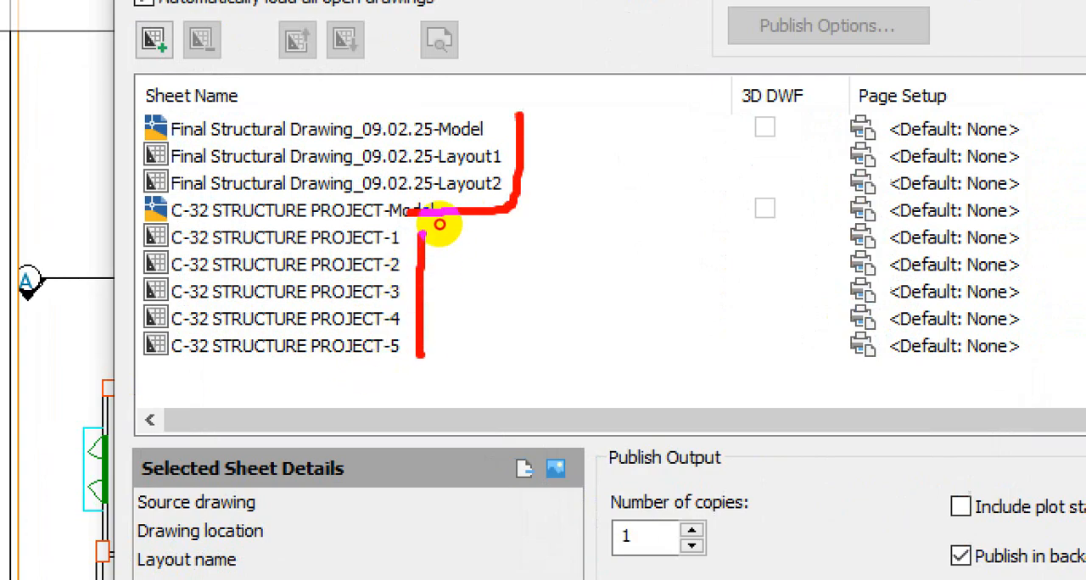
drag(519, 115, 260, 213)
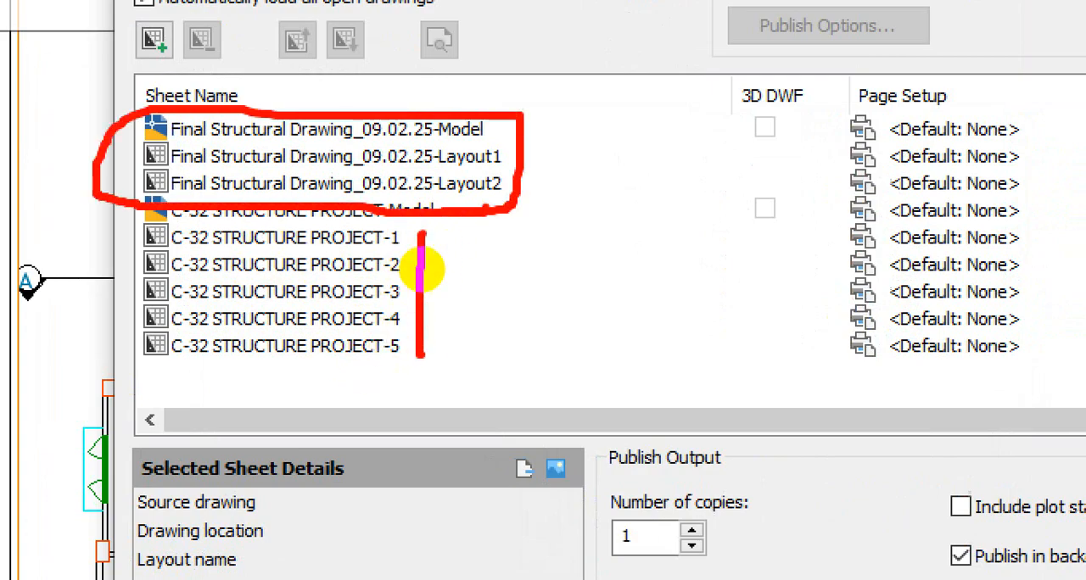
key(Escape)
click(323, 233)
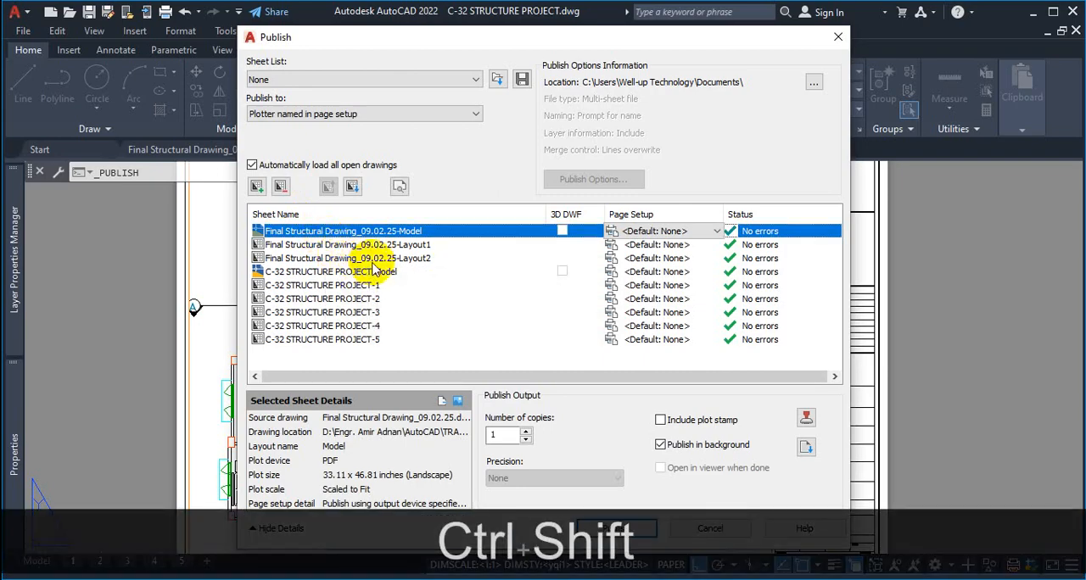
ctrl+shift+click(369, 272)
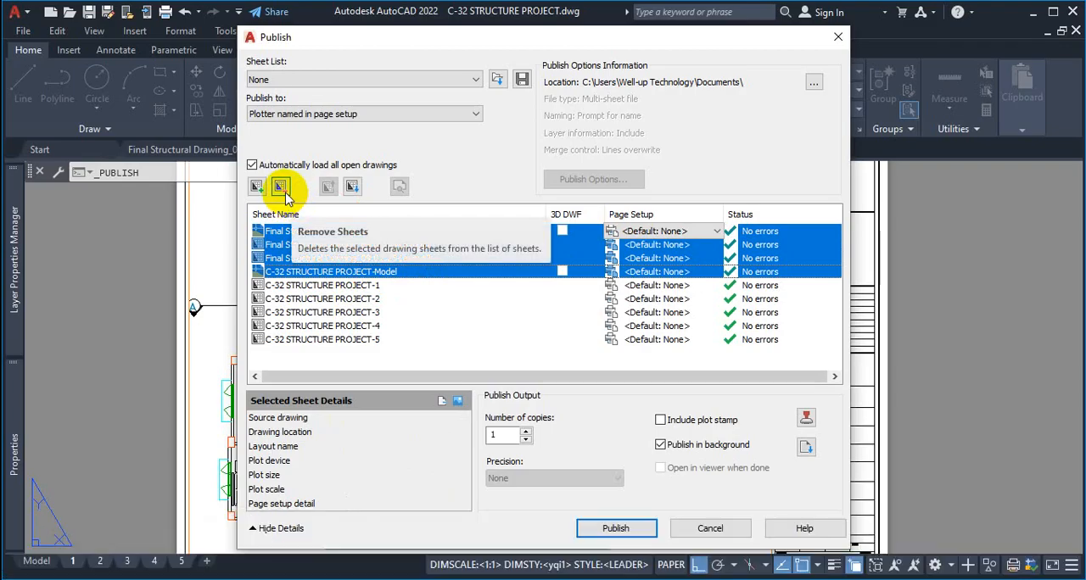
click(434, 326)
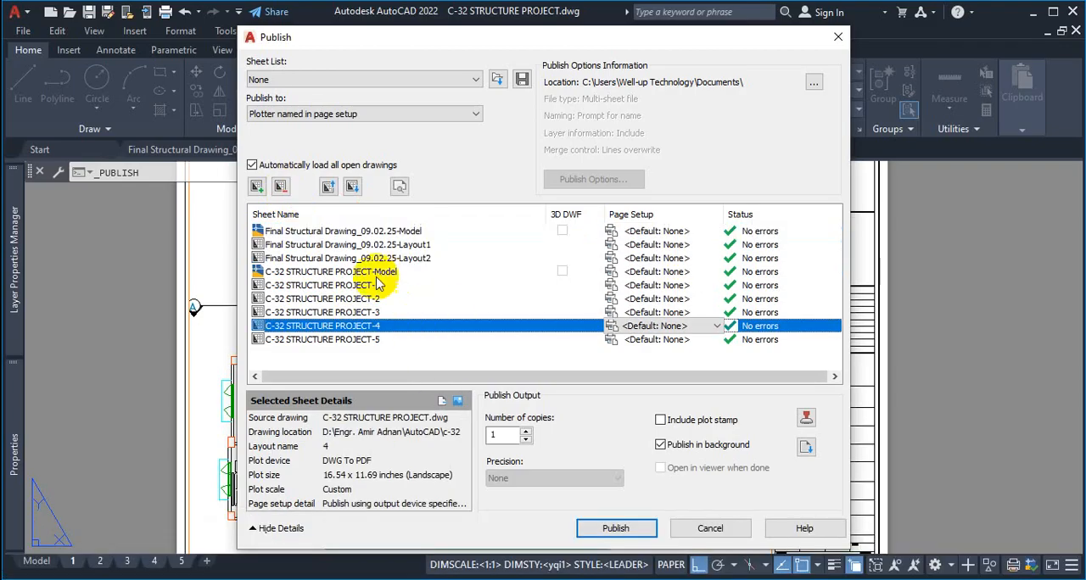
click(336, 360)
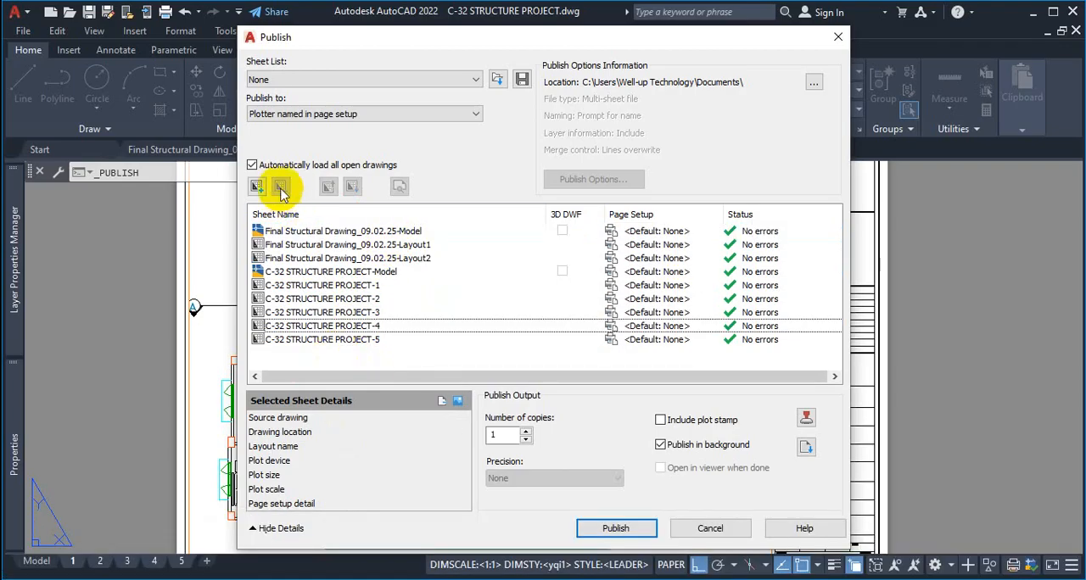
Remove all Final Structural Drawing_09.02.25 sheets and the C-32 STRUCTURE PROJECT-Model sheet from the publish list, and close the dialog without publishing
click(412, 231)
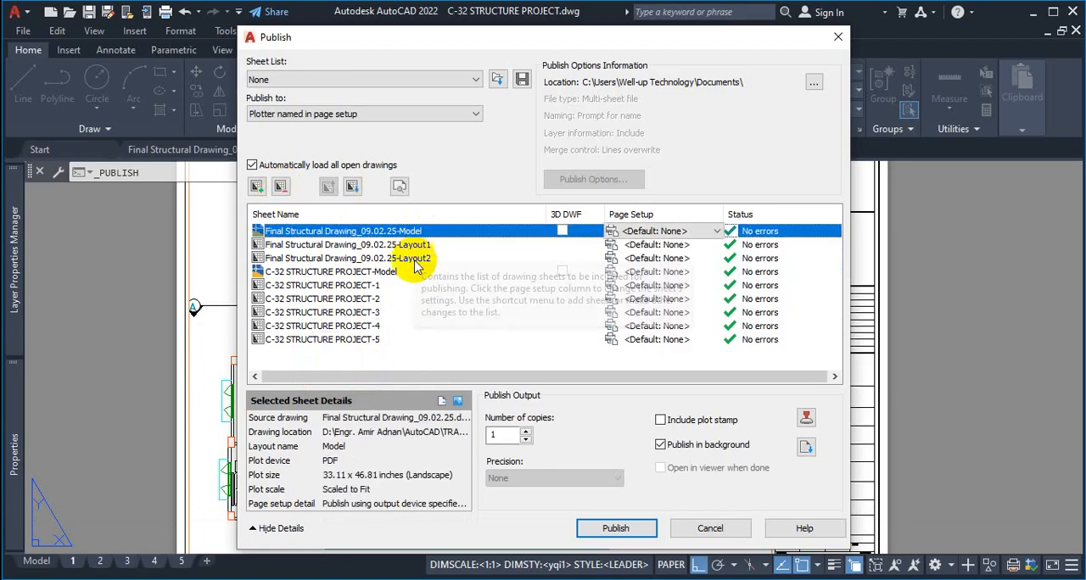
shift+click(327, 272)
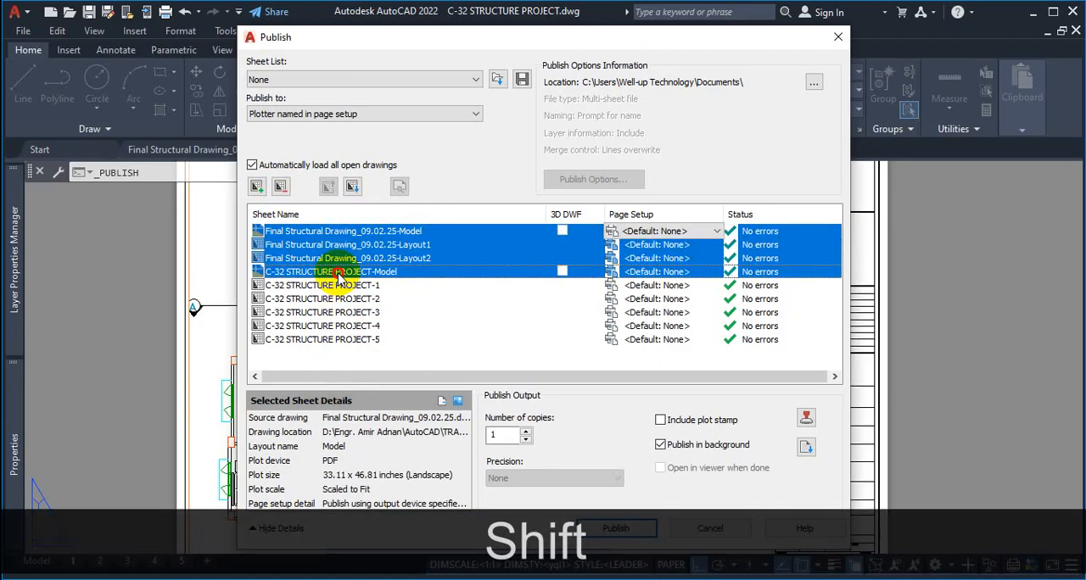
click(281, 186)
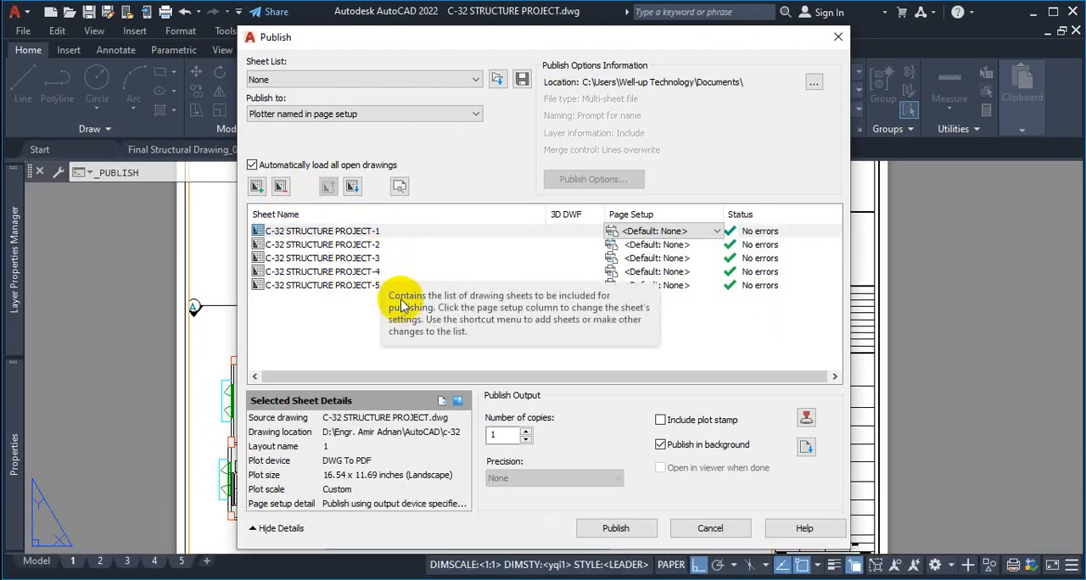
click(838, 37)
click(564, 299)
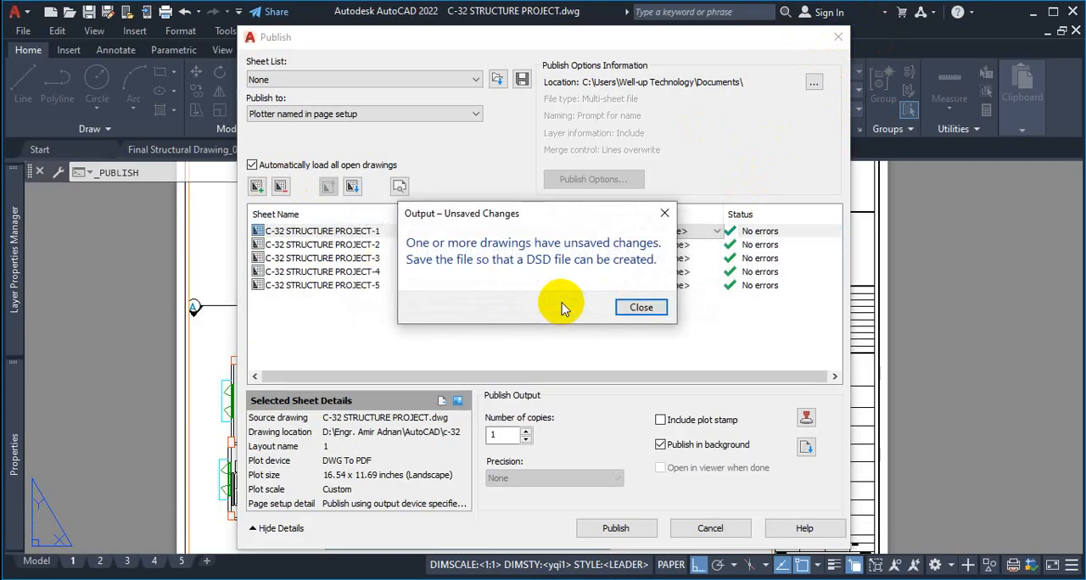
click(638, 307)
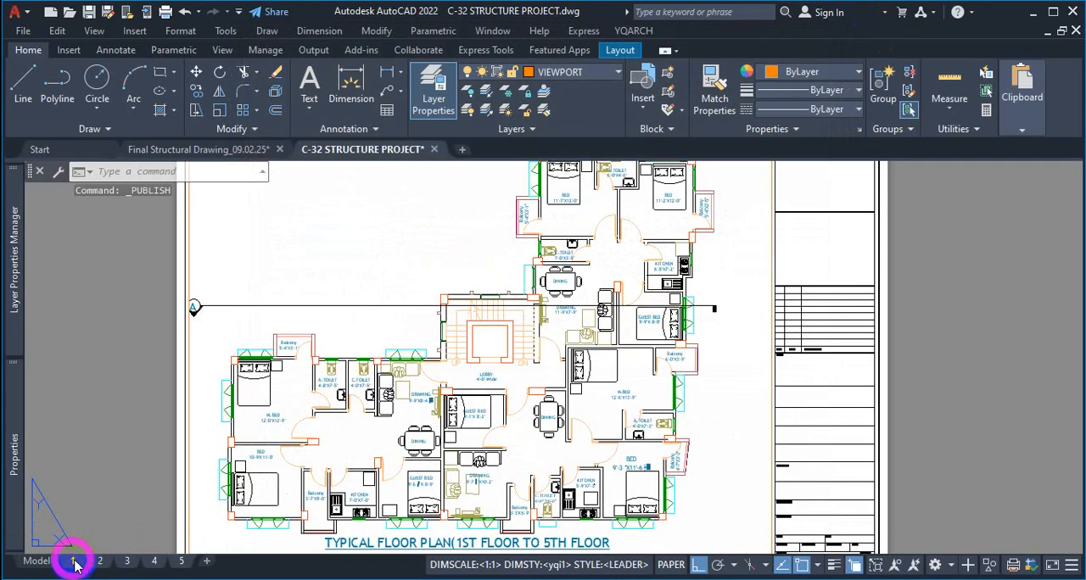
Clear the stray selection and switch to the Final Structural Drawing_09.02.25 drawing
key(Escape)
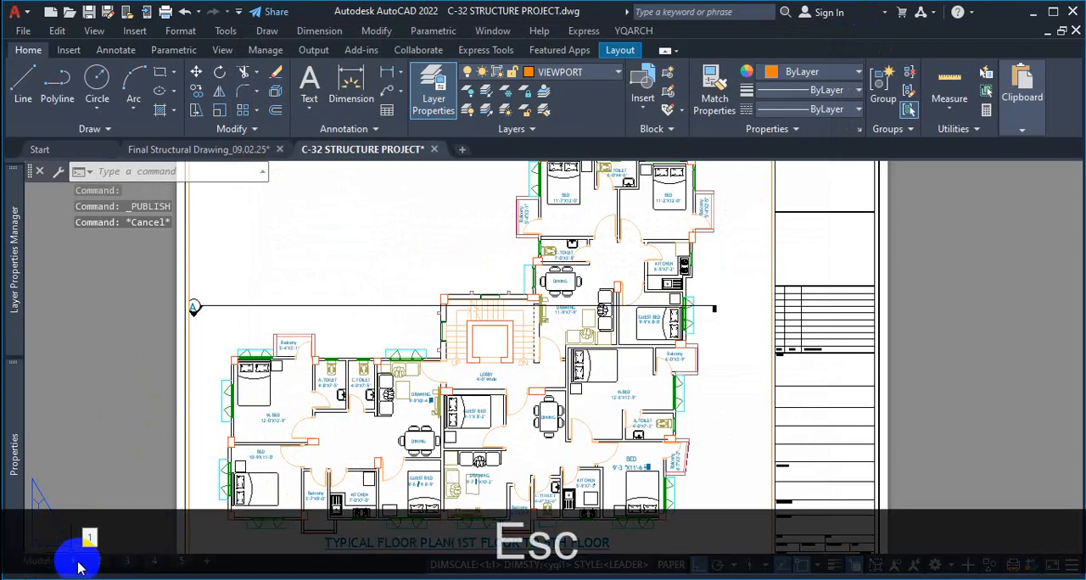
click(127, 486)
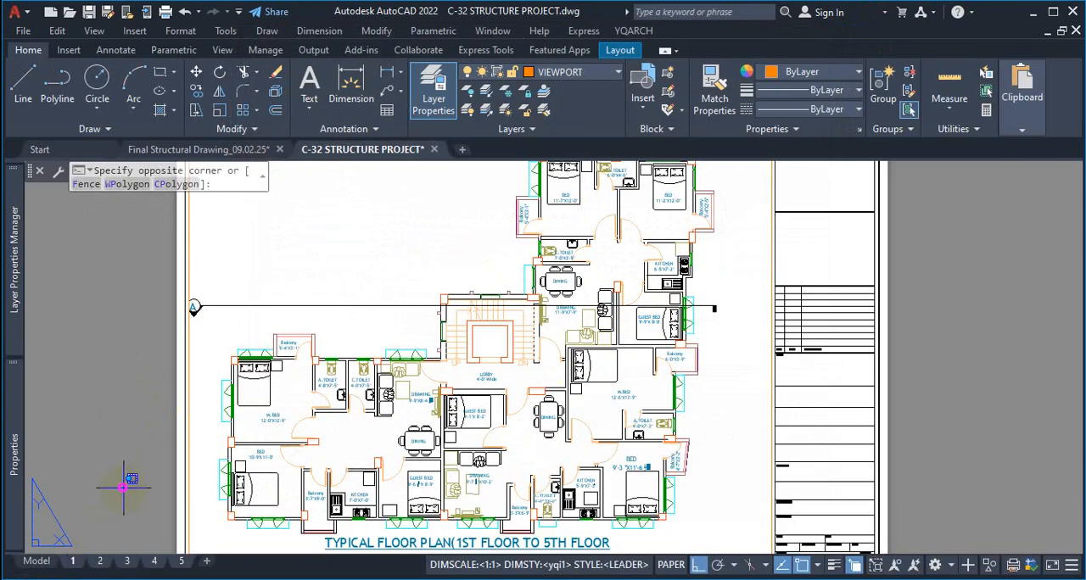
click(122, 467)
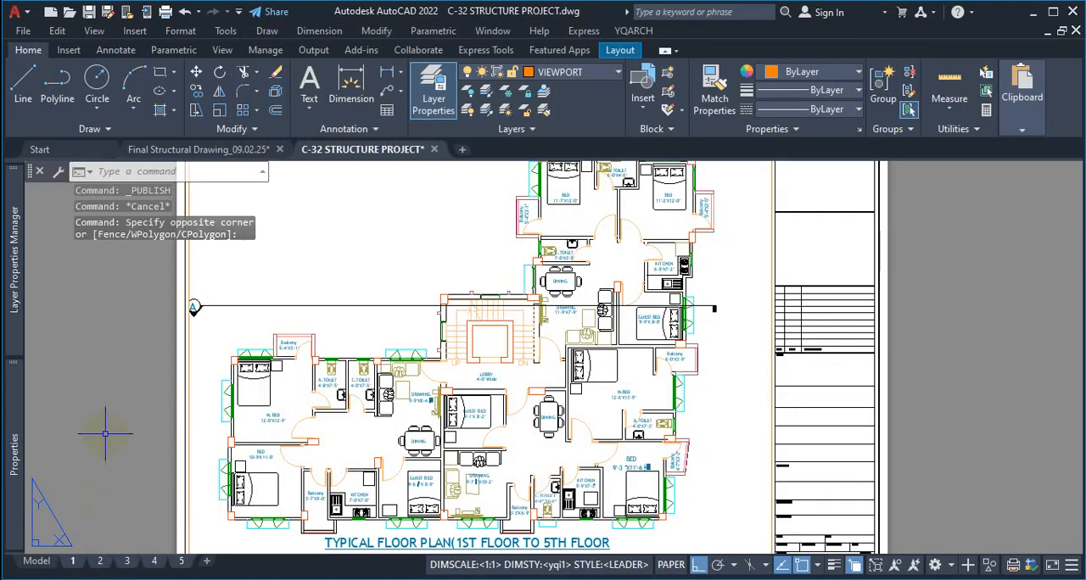
key(Escape)
click(264, 153)
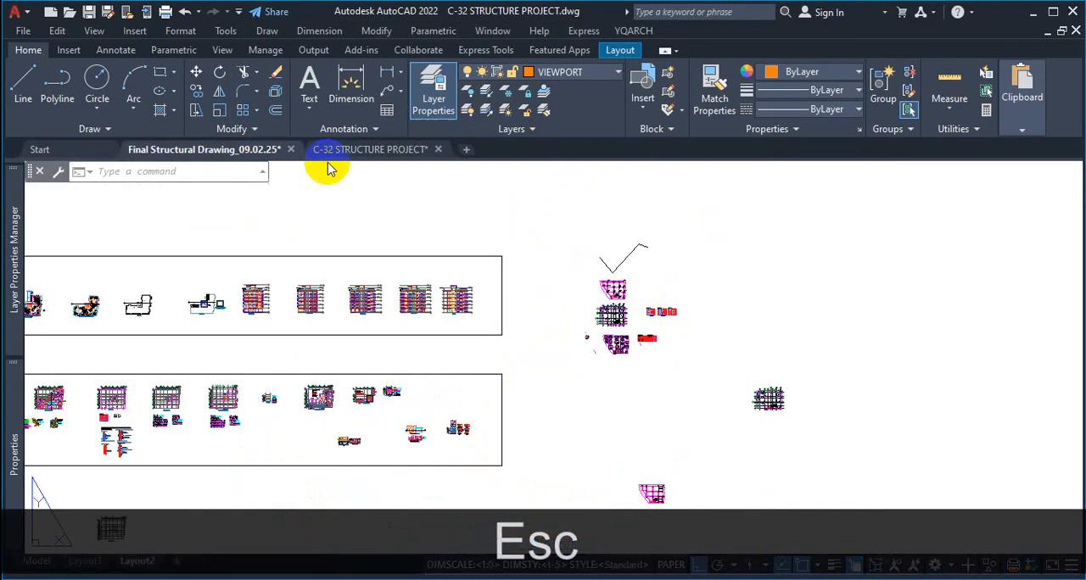
Switch to the C-32 STRUCTURE PROJECT drawing, select all its layouts 1 to 5, and start publishing the selected layouts
click(373, 151)
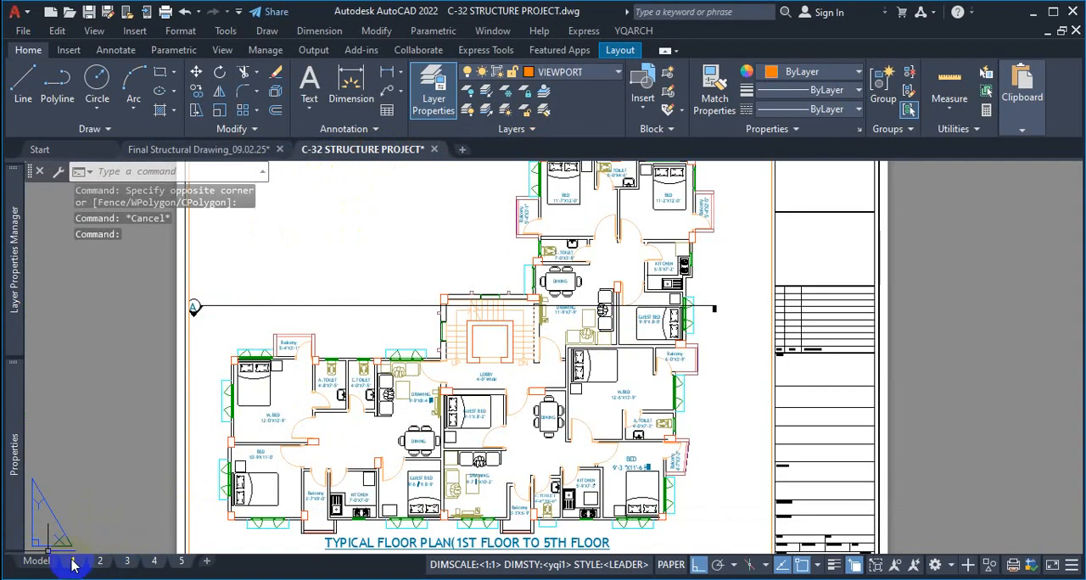
click(37, 560)
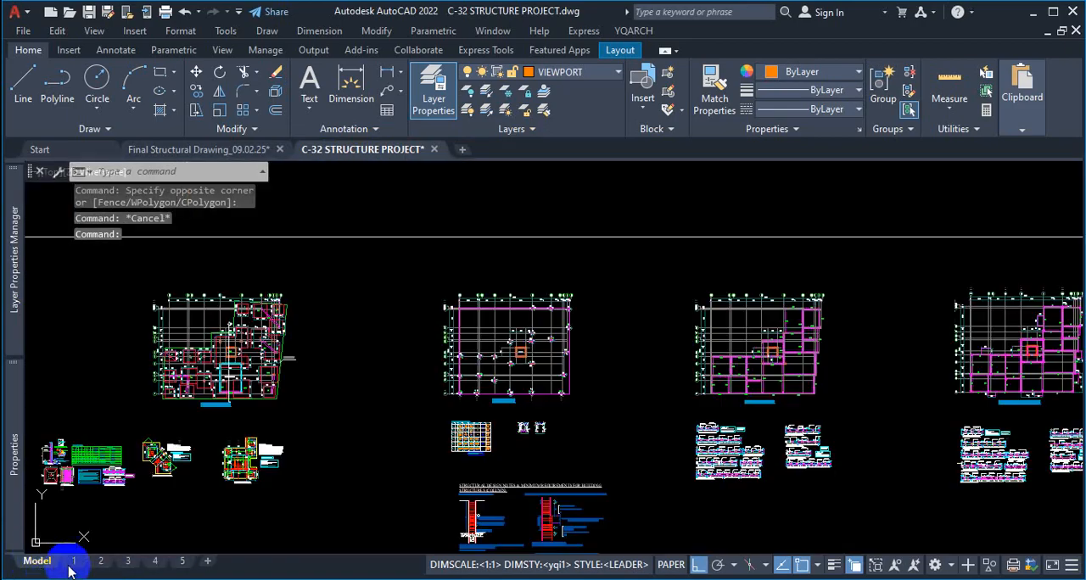
click(73, 561)
right_click(75, 564)
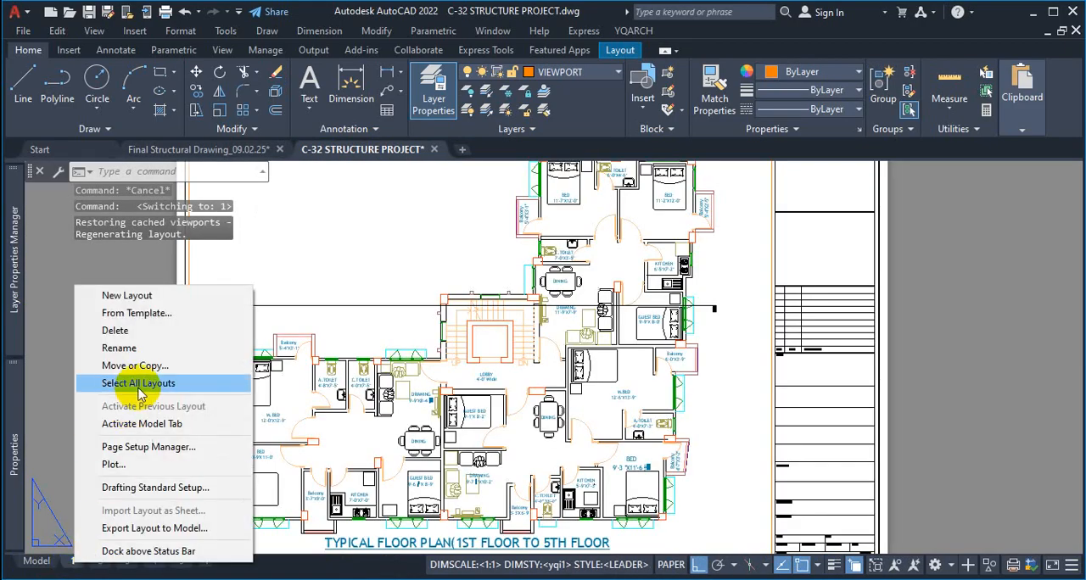
key(Escape)
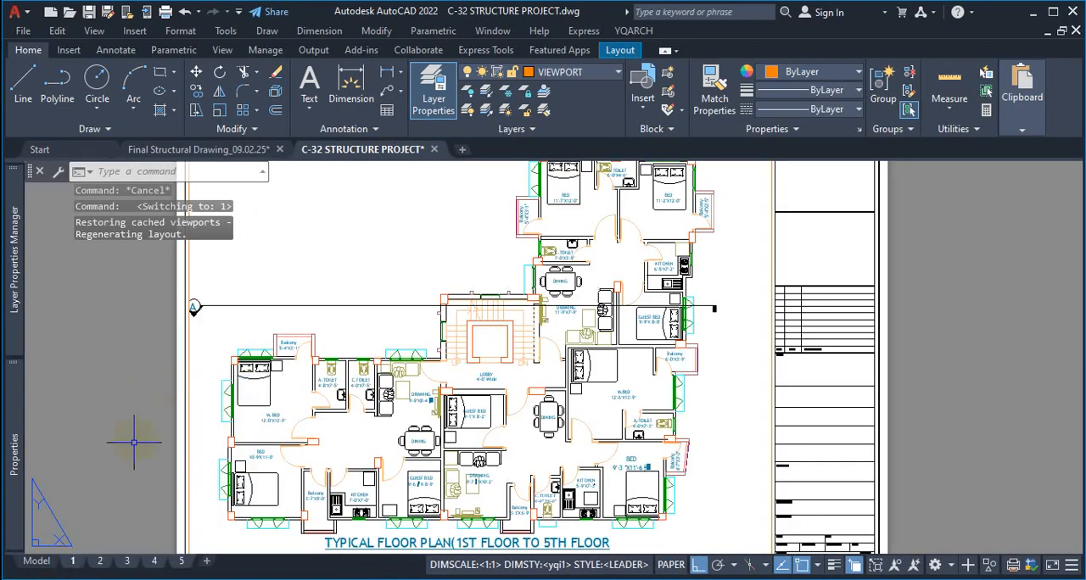
right_click(73, 561)
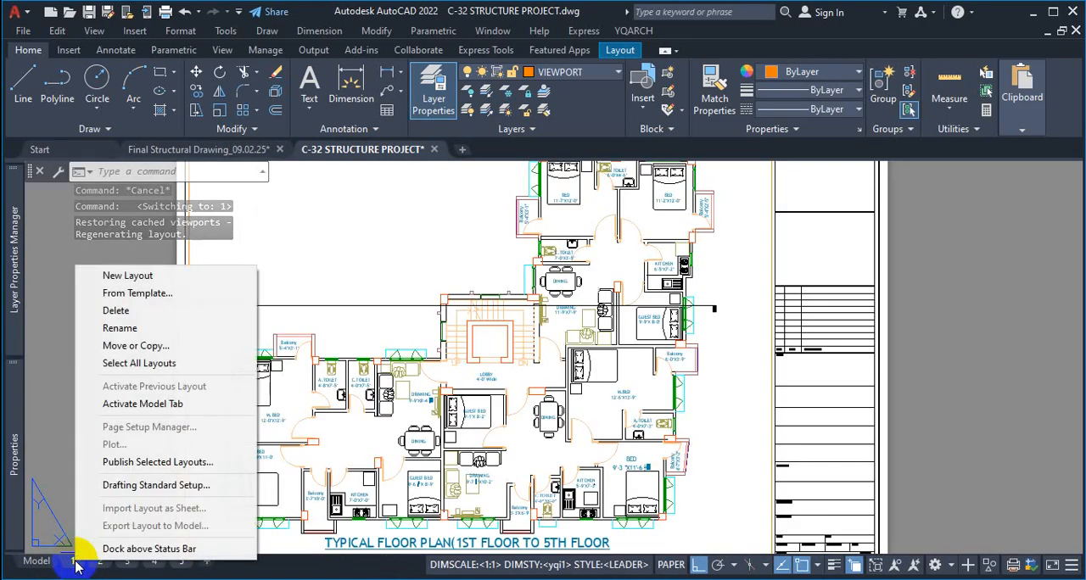
click(157, 462)
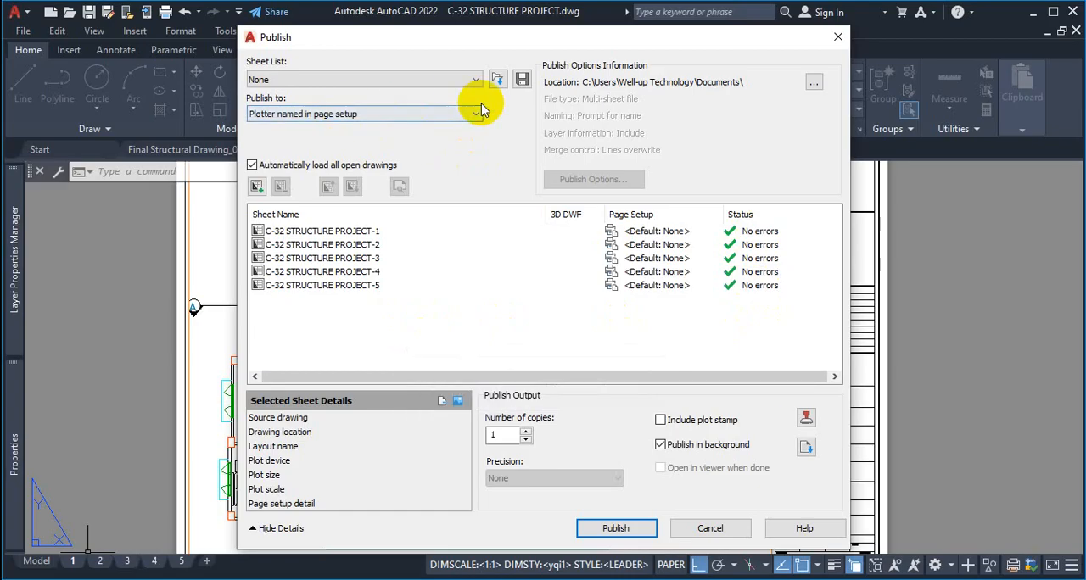
Set the selected layouts to publish to PDF with the AutoCAD PDF (High Quality Print) preset
click(432, 115)
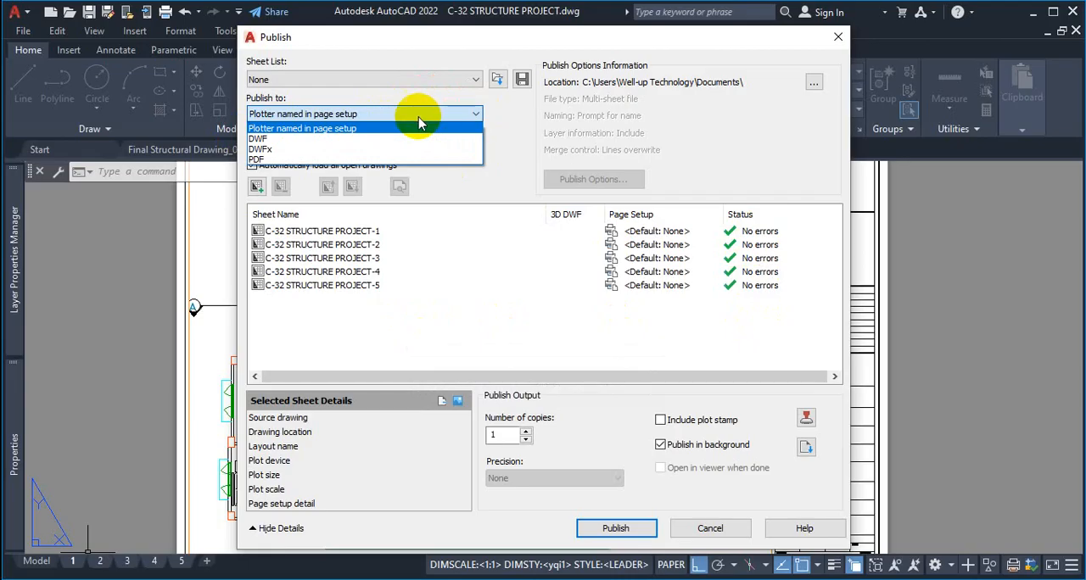
click(271, 160)
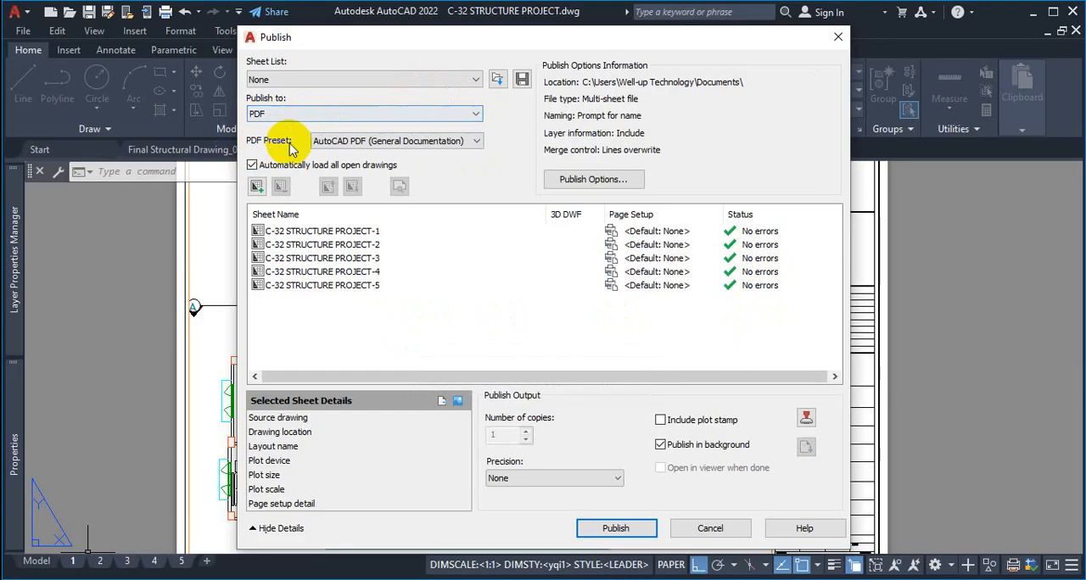
click(437, 141)
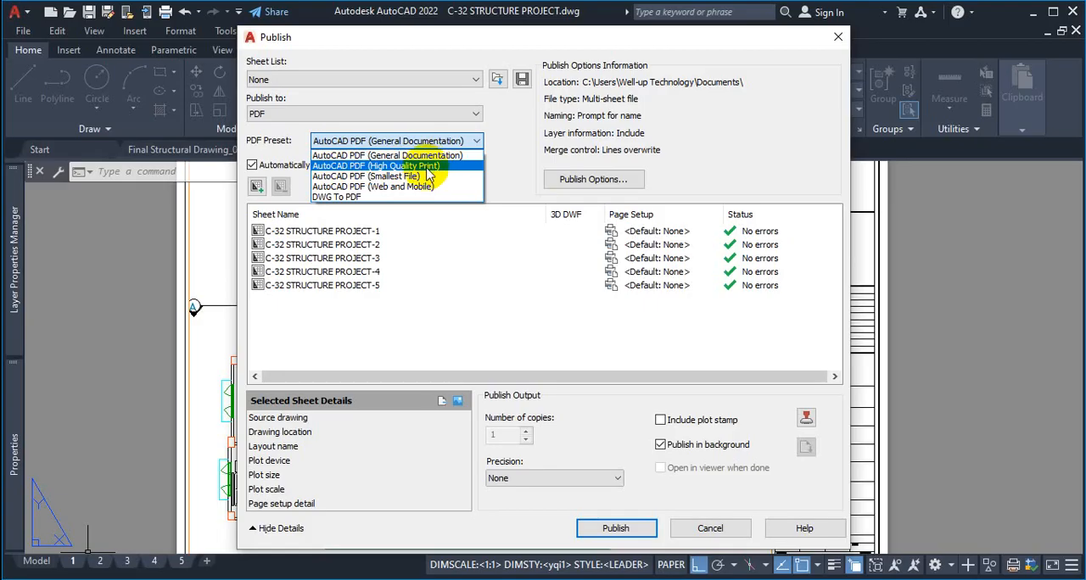
click(426, 169)
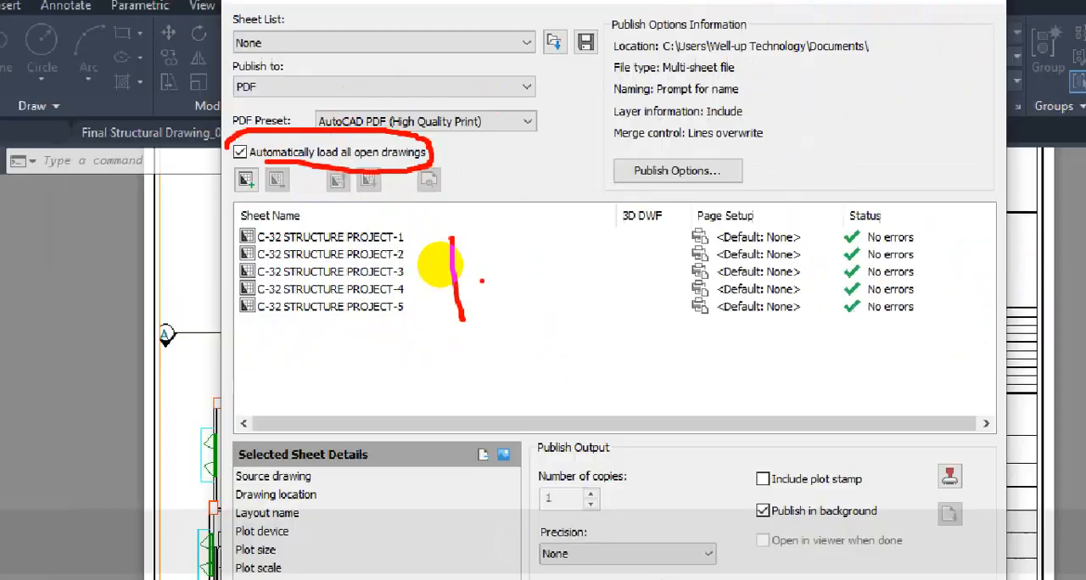
key(Escape)
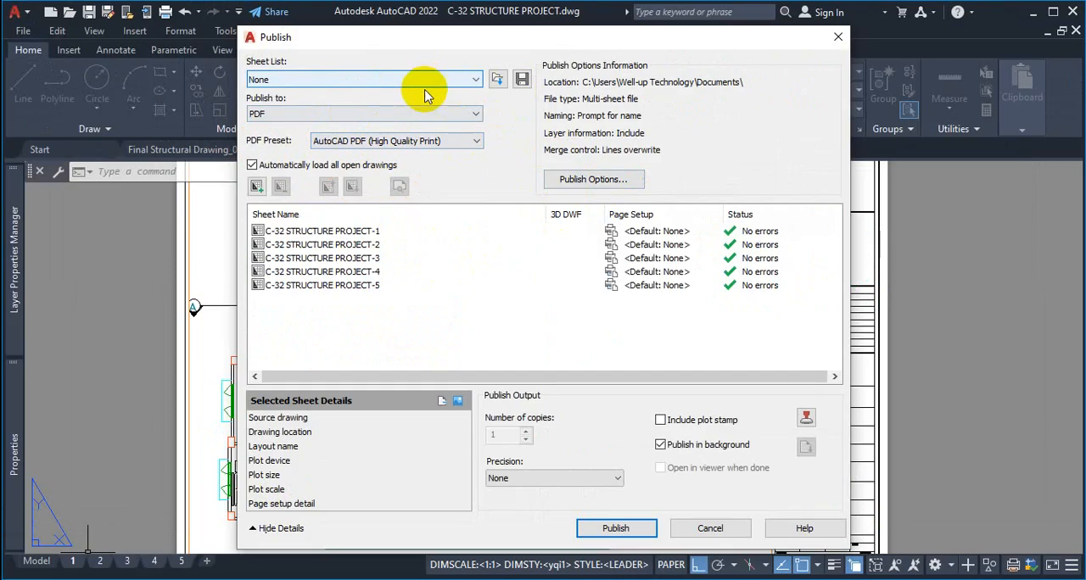
click(476, 81)
click(477, 82)
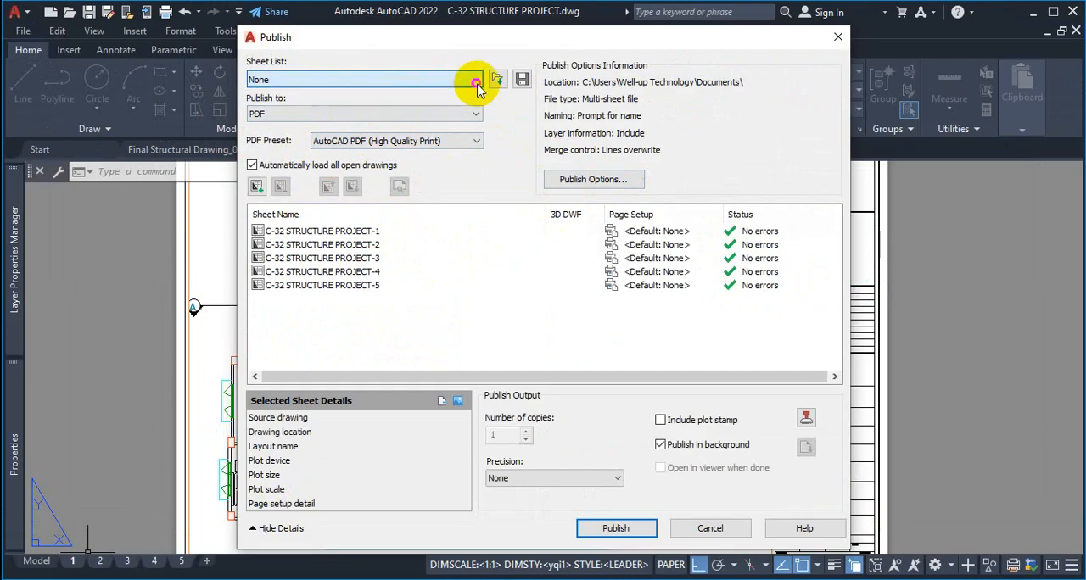
In the PDF publish options, set the output location to the c-32 folder within the AutoCAD folder on drive D
click(593, 180)
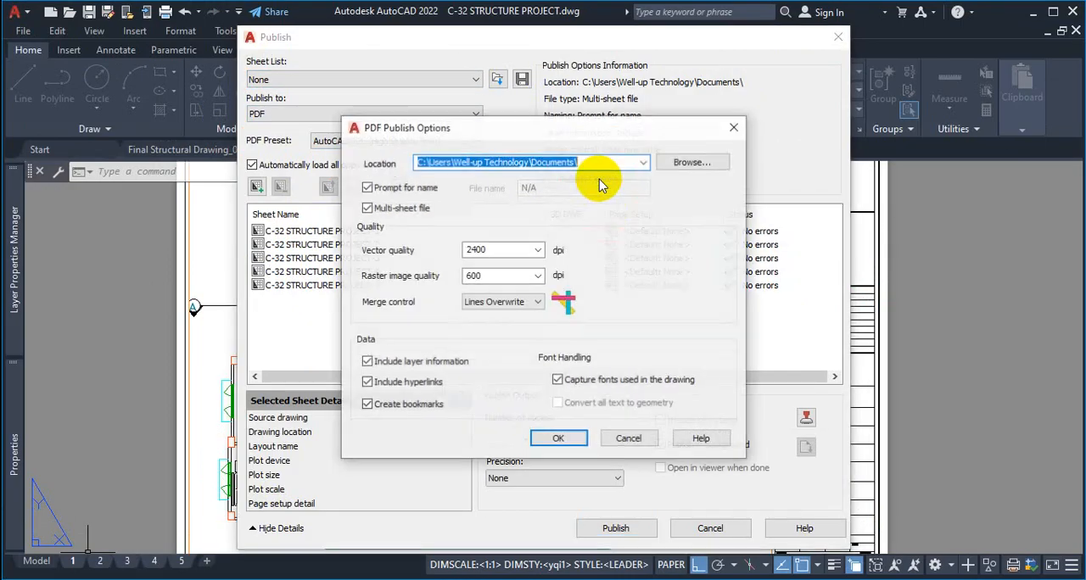
drag(696, 128, 912, 52)
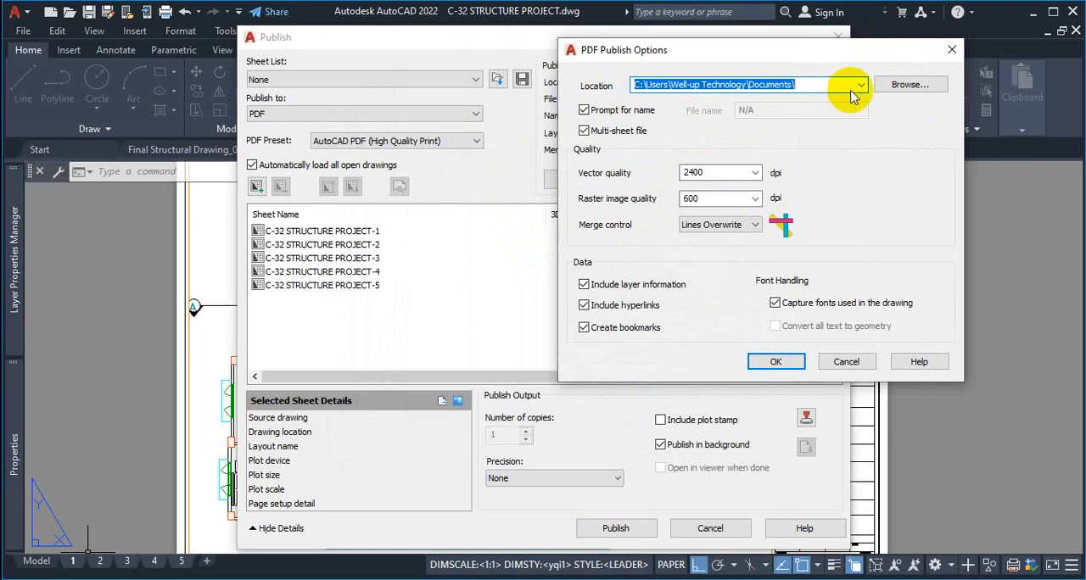
key(ctrl+1)
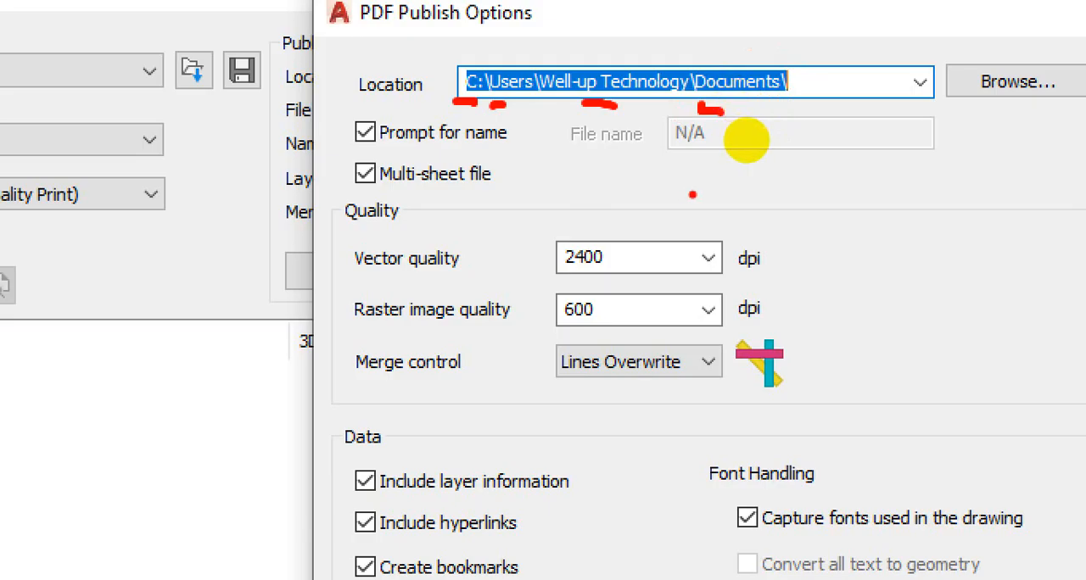
key(Escape)
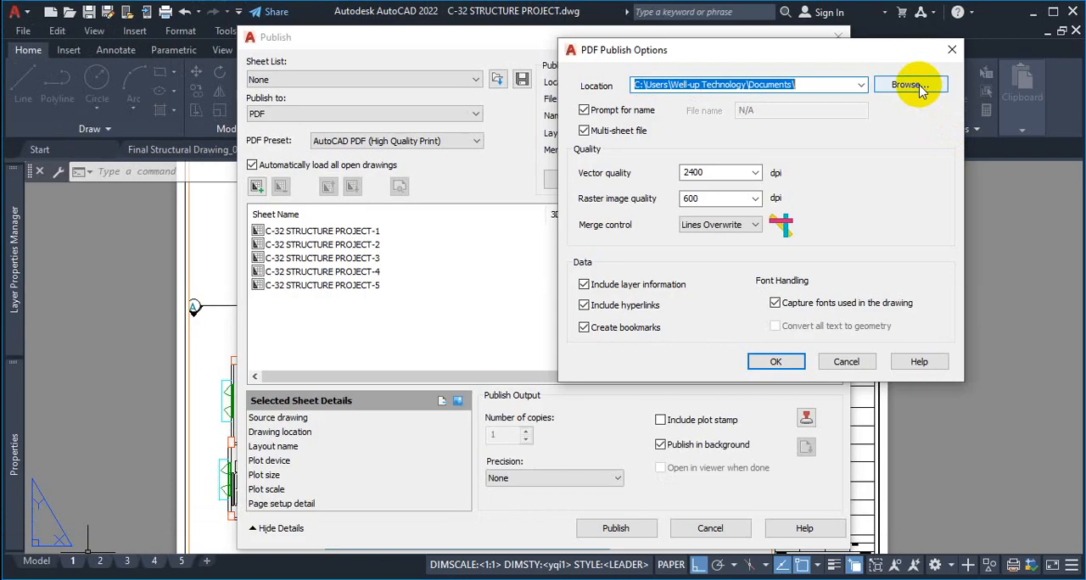
click(923, 97)
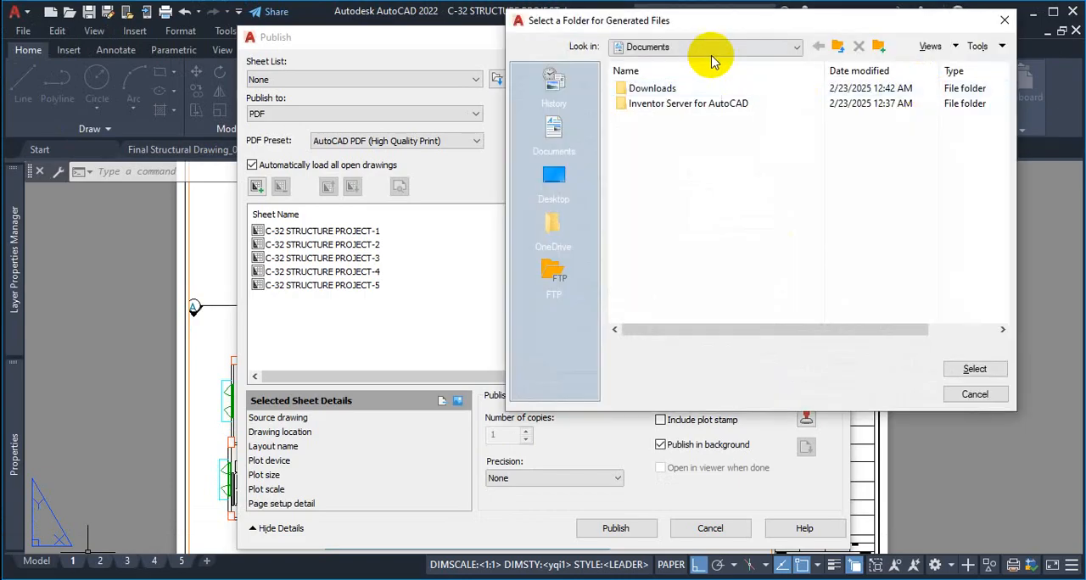
click(707, 48)
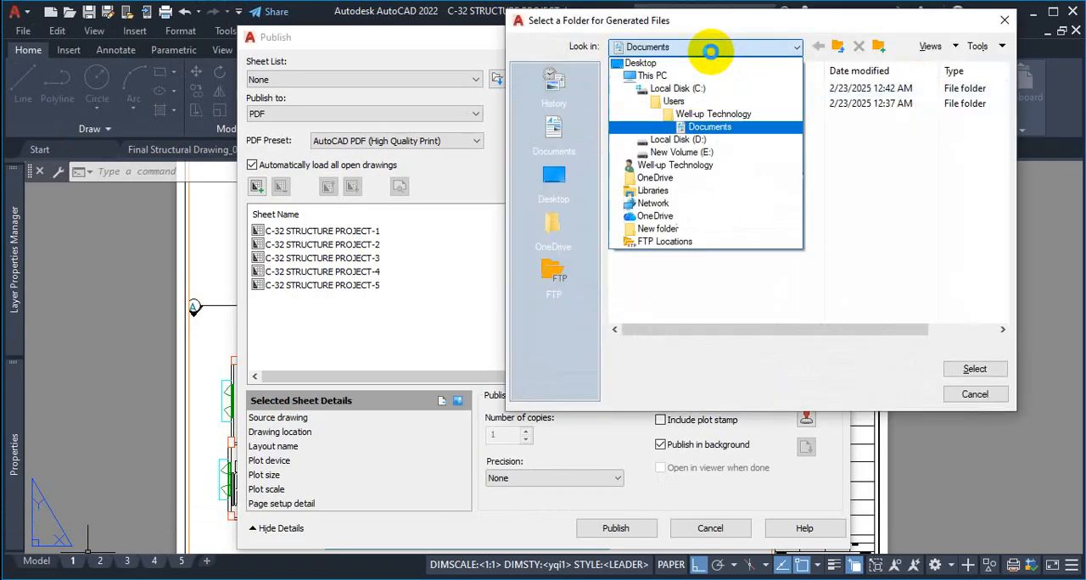
click(682, 141)
double_click(689, 168)
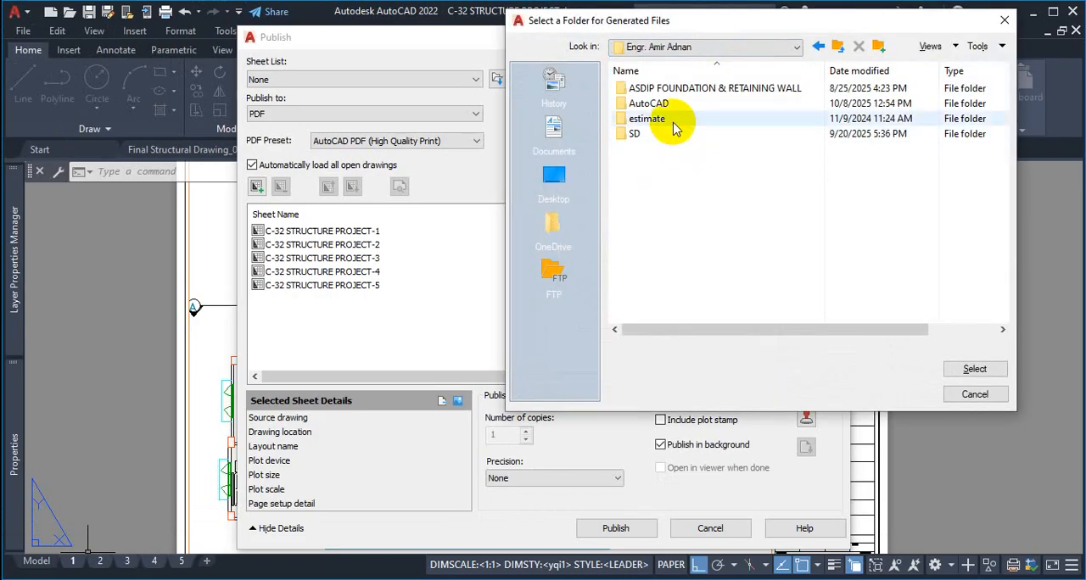
double_click(674, 103)
double_click(647, 179)
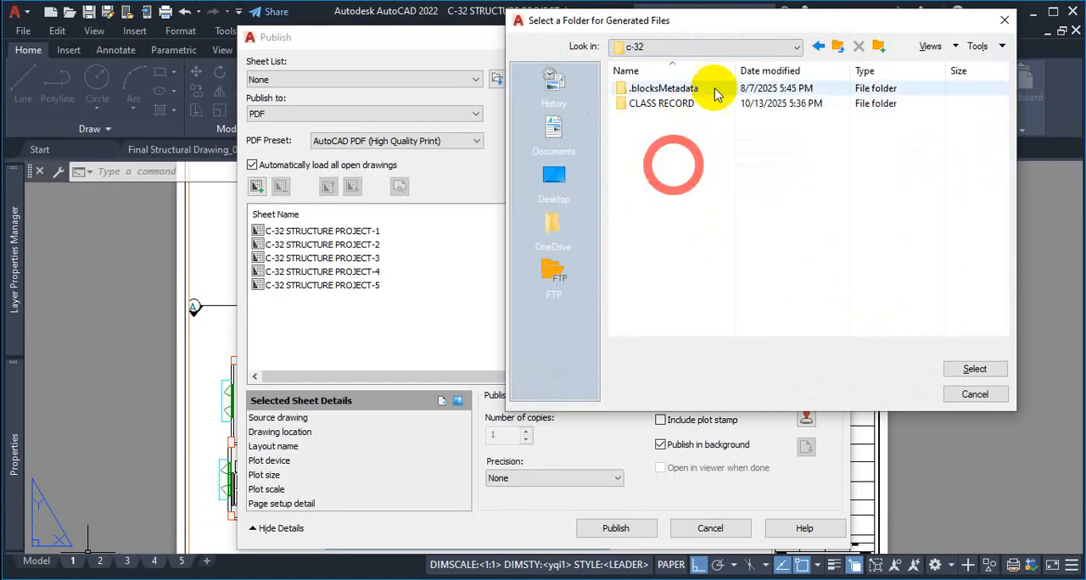
click(967, 369)
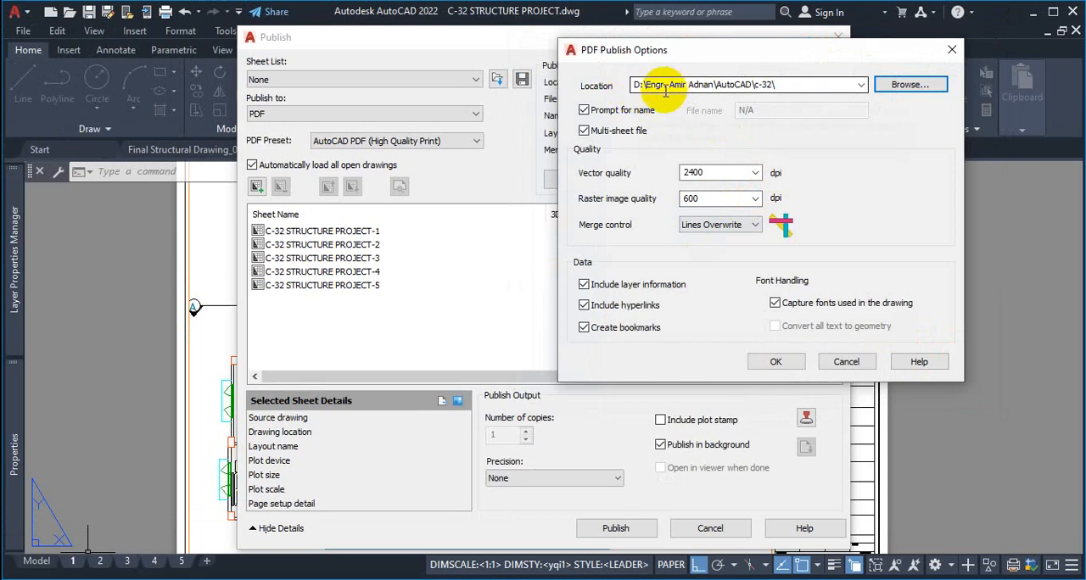
Append ARCHITECTURAL DRAWING to the end of the PDF output location path
click(792, 84)
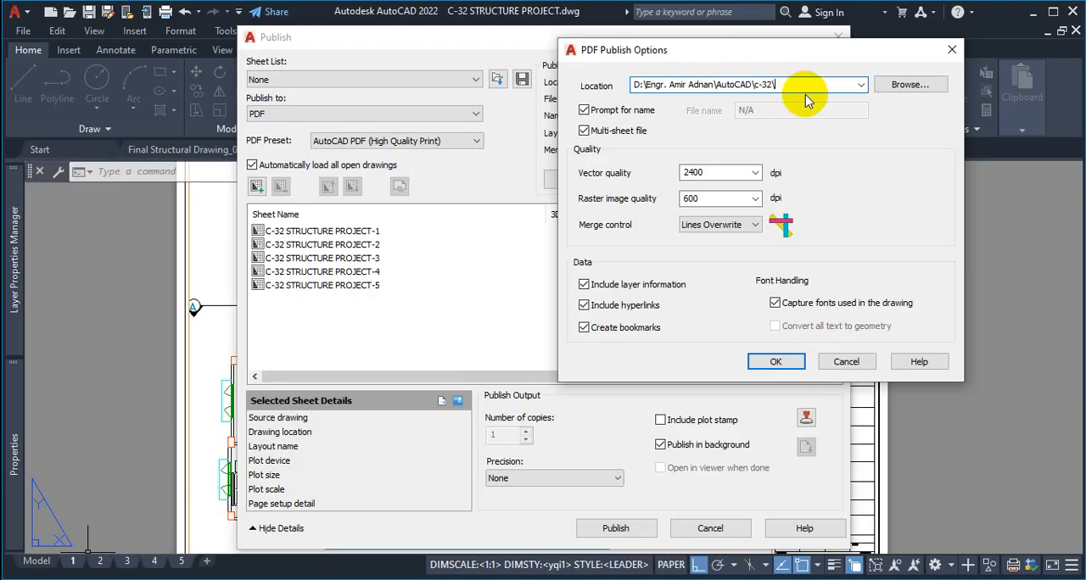
text(A)
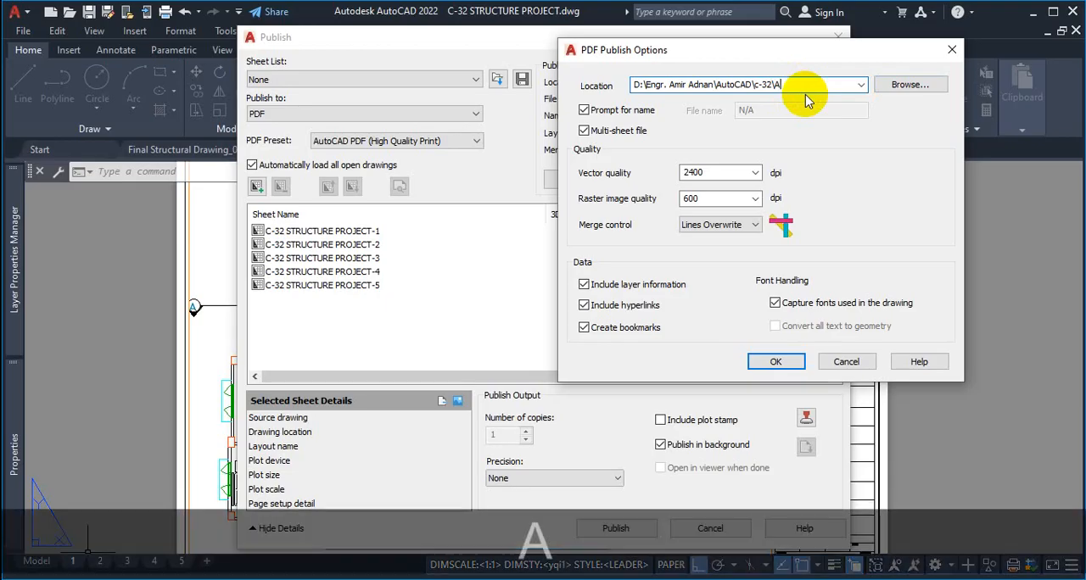
text(RCHITE)
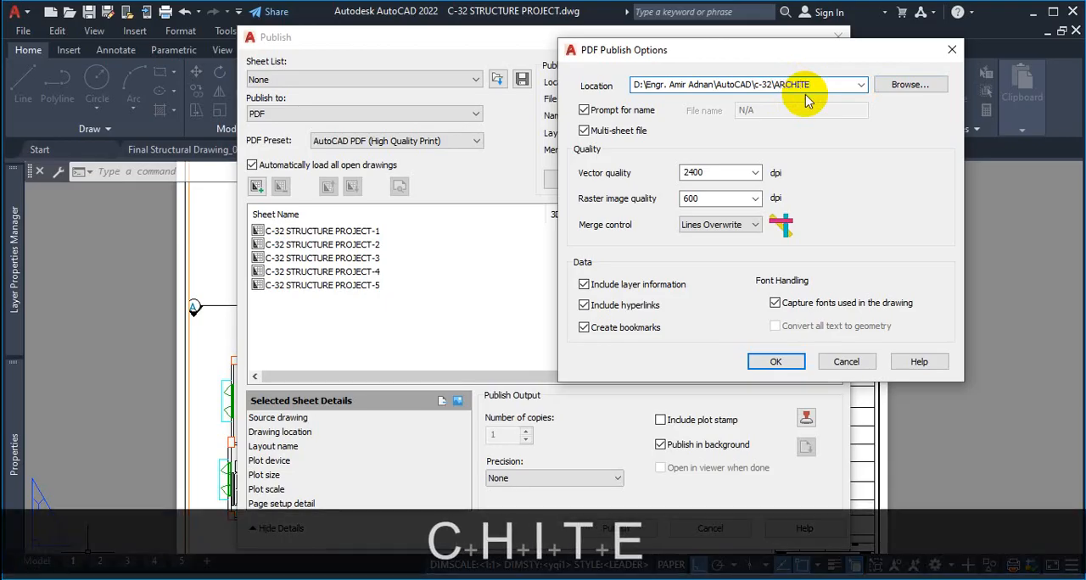
text(C)
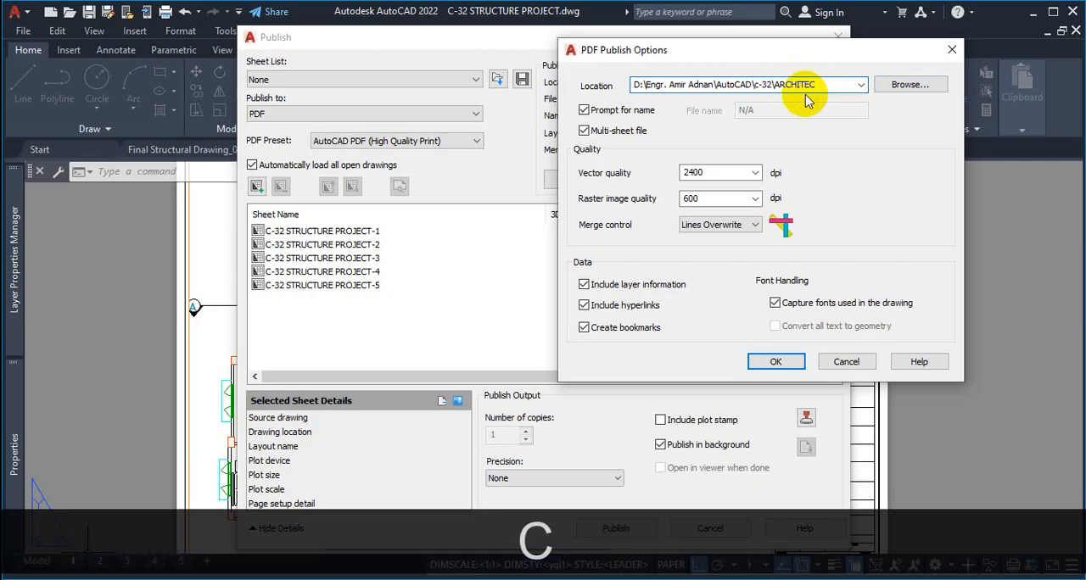
text(TURA)
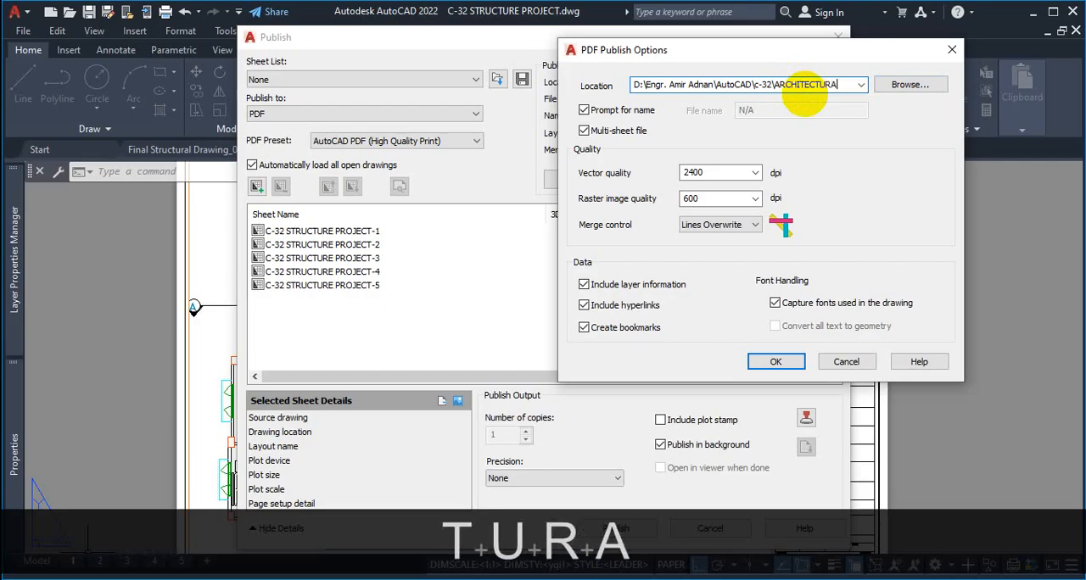
text(L D)
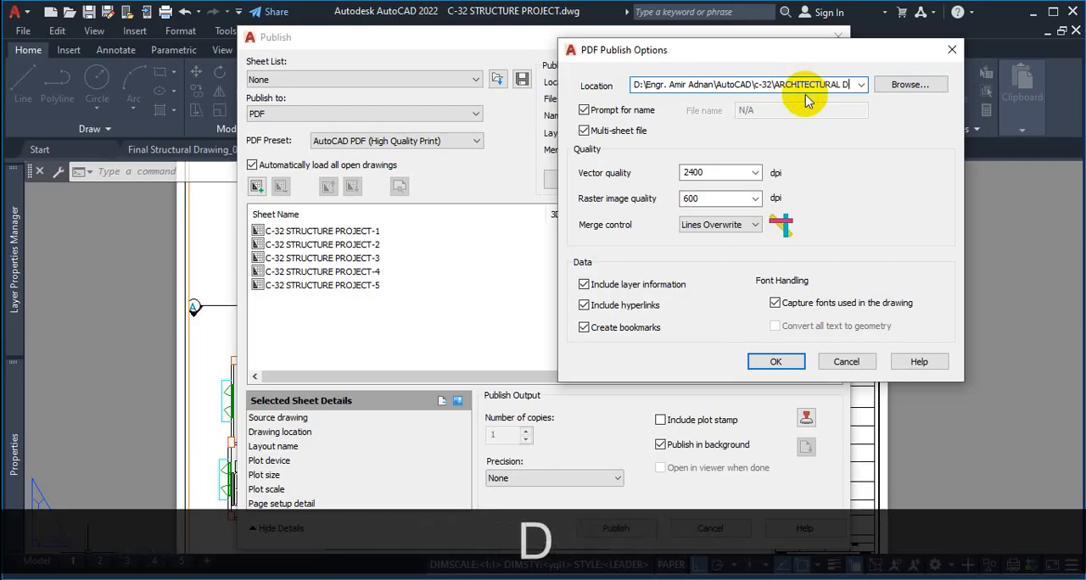
text(RAWING)
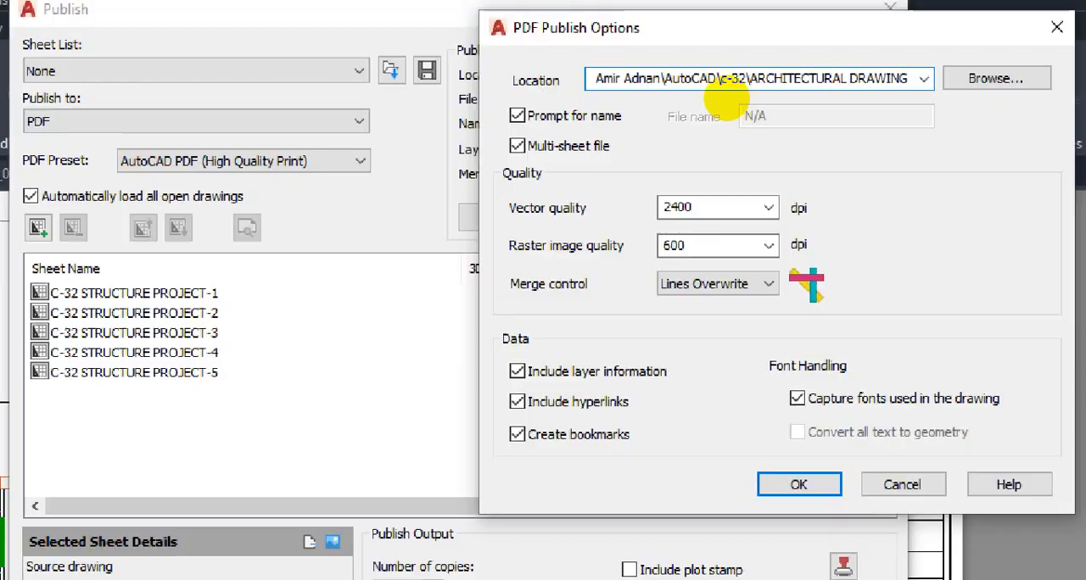
click(689, 94)
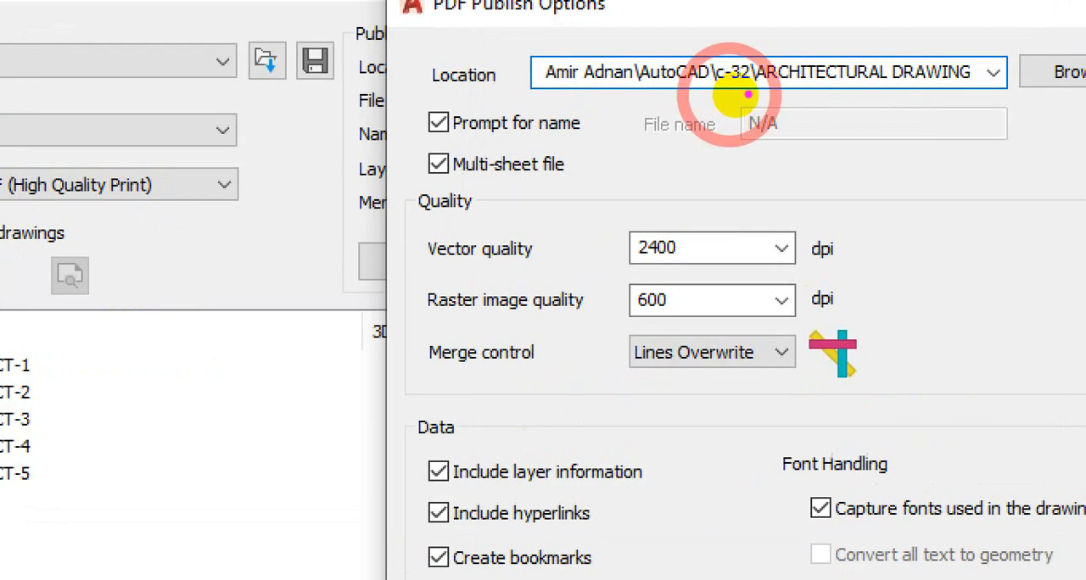
mouse_move(574, 97)
mouse_down()
mouse_move(927, 102)
mouse_move(975, 49)
mouse_move(772, 64)
mouse_move(776, 123)
mouse_up()
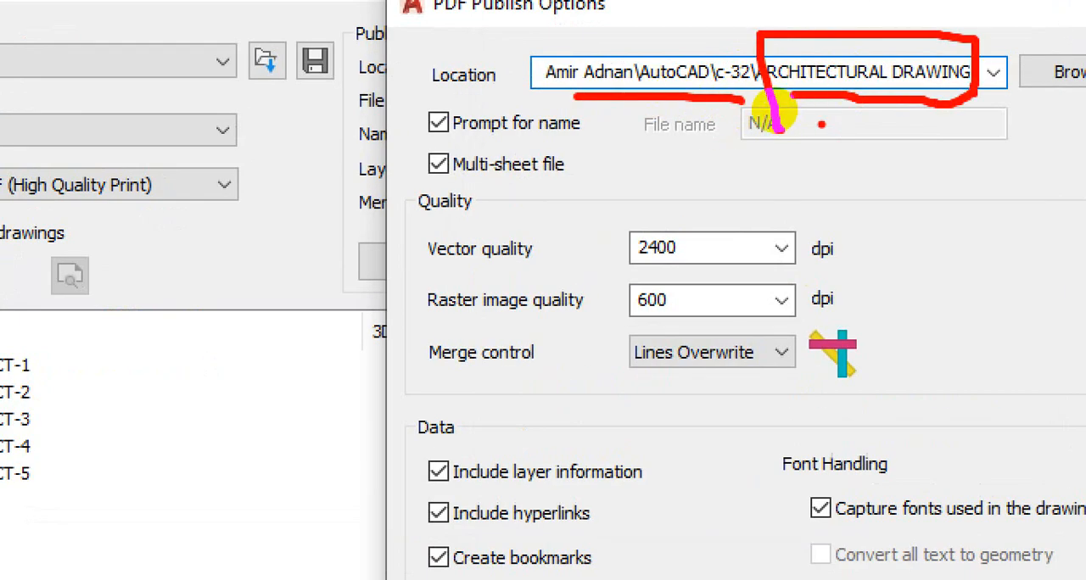
key(Escape)
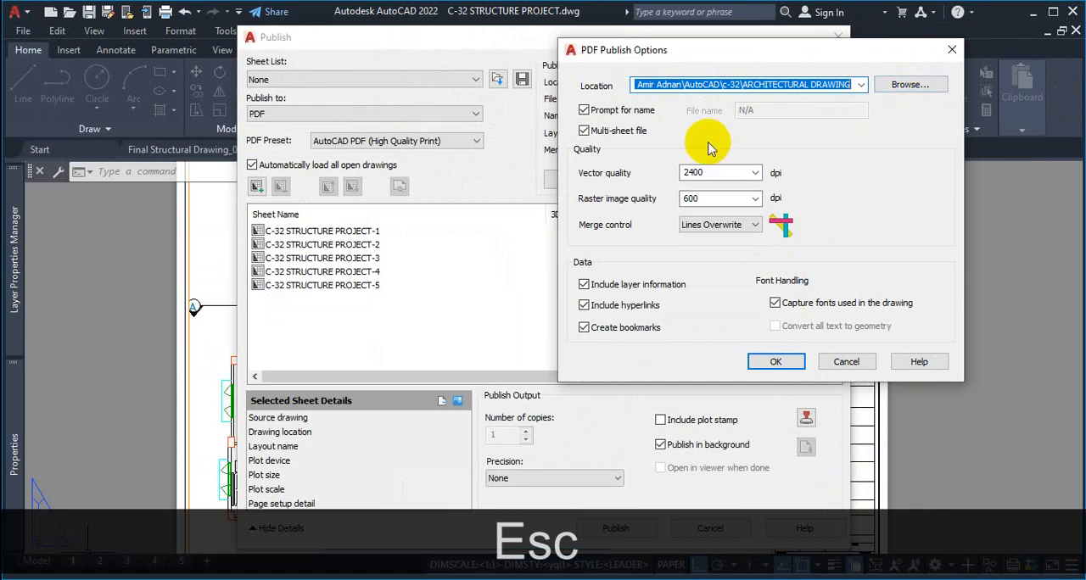
key(ctrl+1)
click(708, 128)
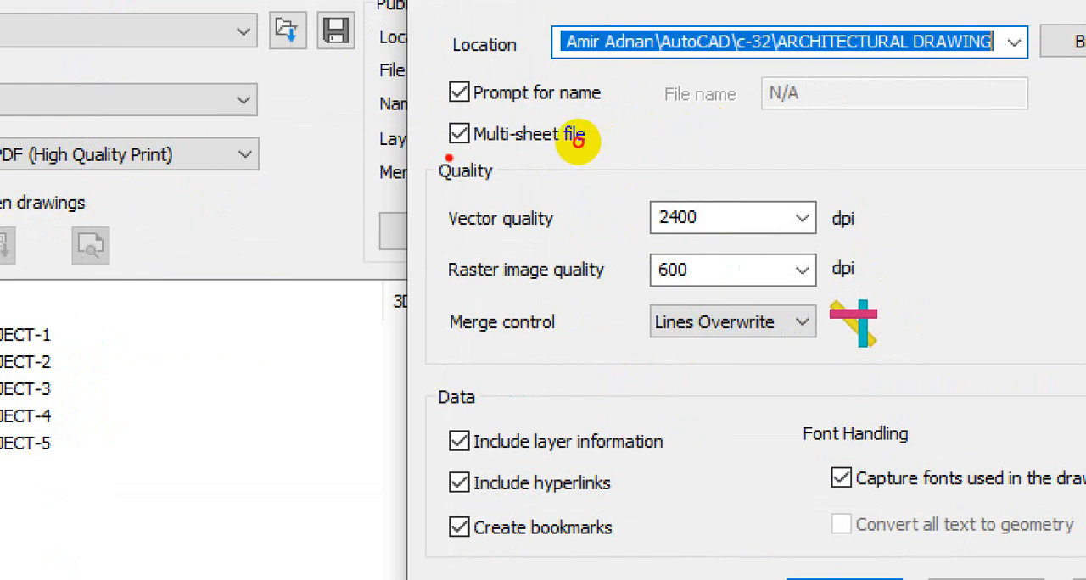
mouse_move(448, 158)
mouse_down()
mouse_move(546, 166)
mouse_move(620, 140)
mouse_move(612, 112)
mouse_move(441, 178)
mouse_up()
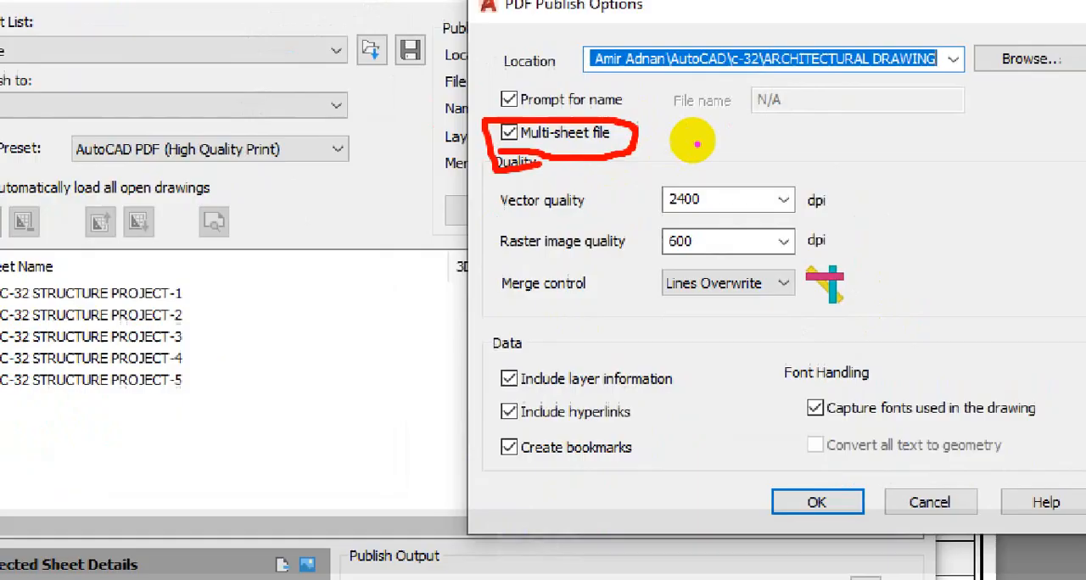
key(Escape)
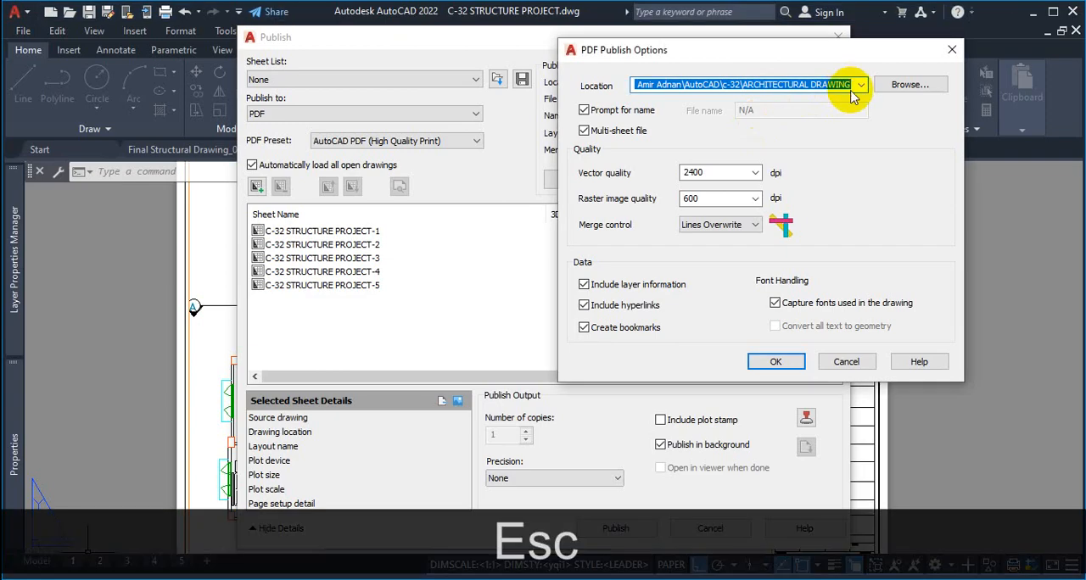
Turn off prompting for a name and set the PDF file name to ARCHITECTURAL DRAWINGT.pdf in the publish options
click(583, 111)
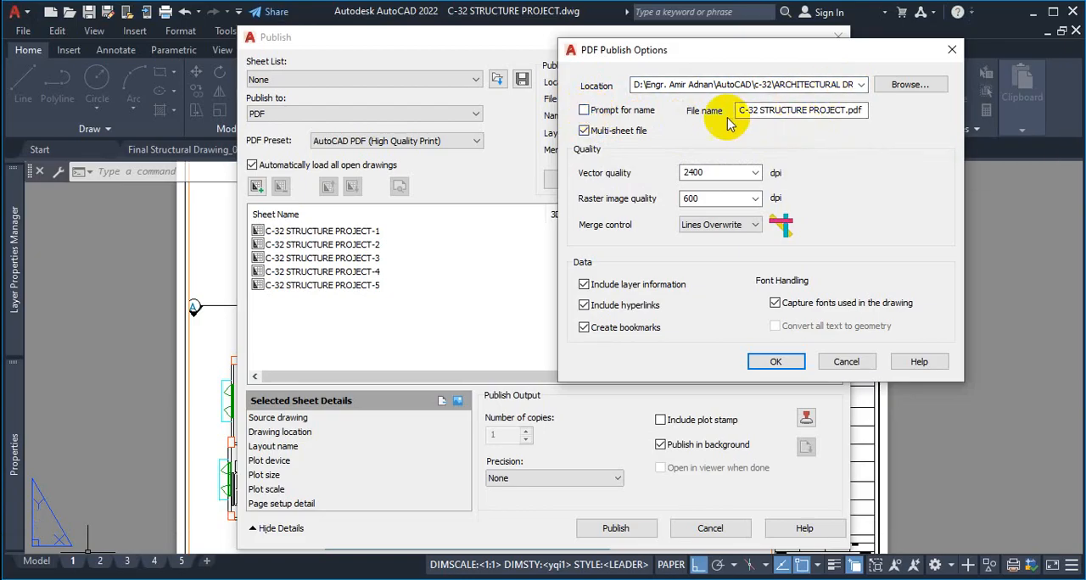
click(844, 110)
drag(843, 110, 719, 113)
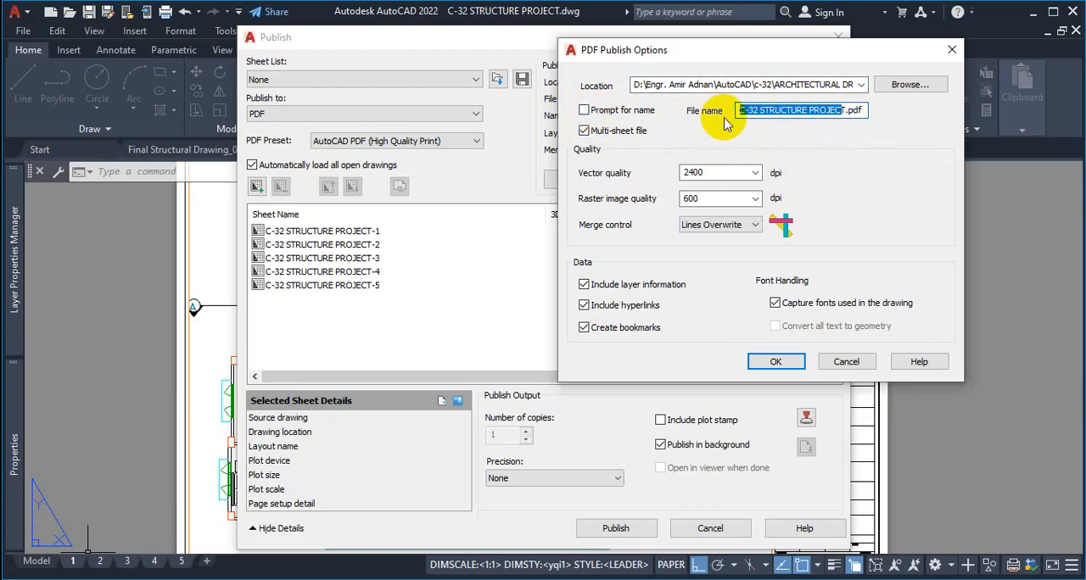
text(ARCHITEC)
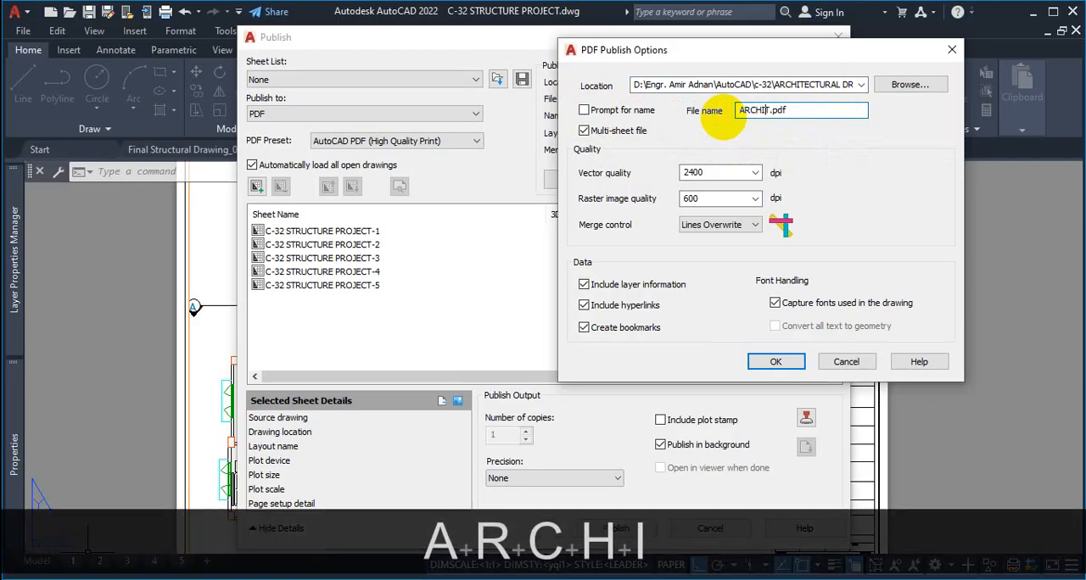
text(TURAL D)
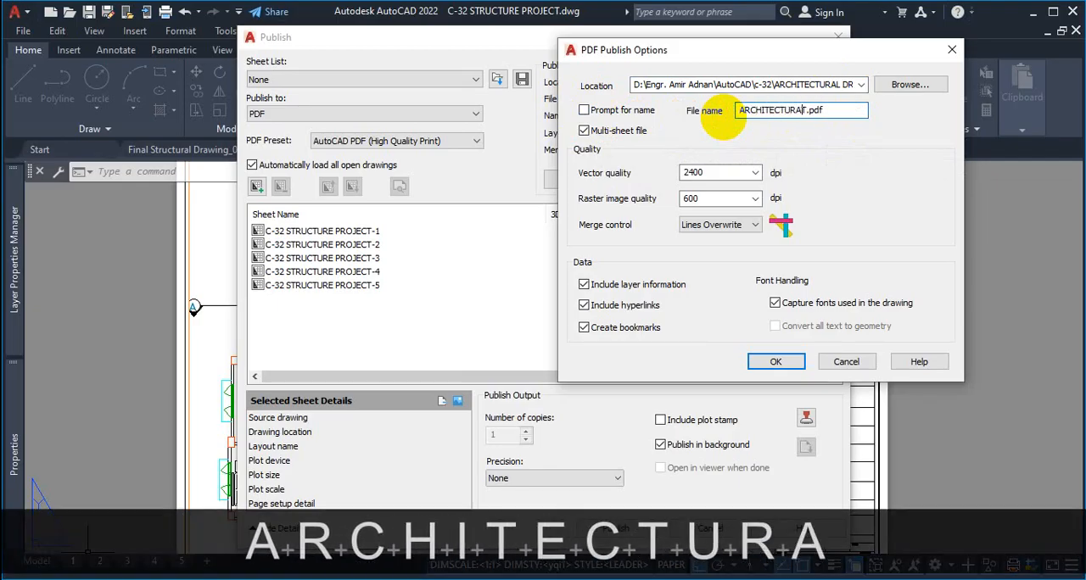
text(RAWING)
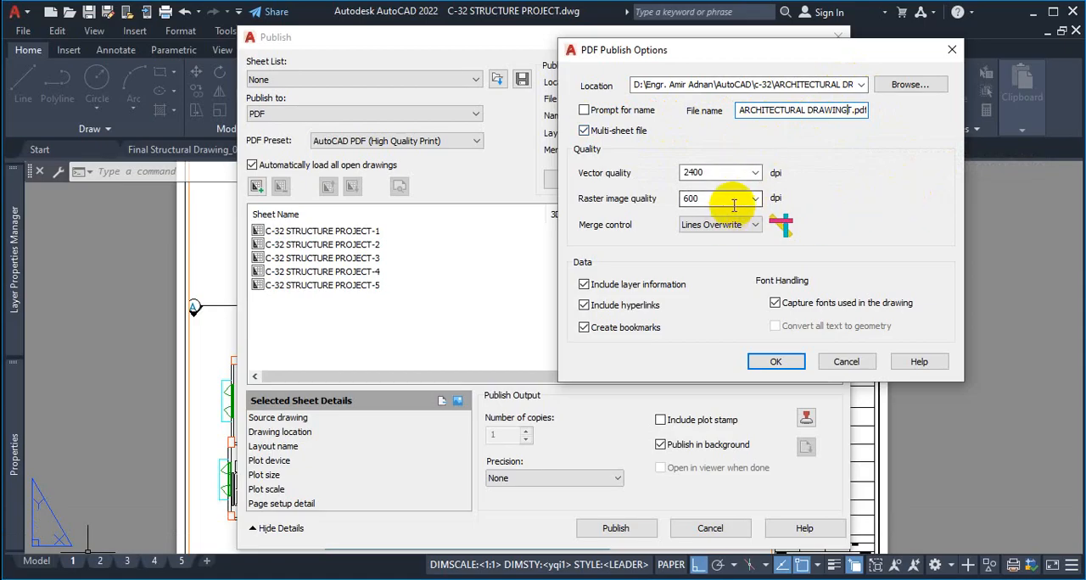
Set the PDF vector quality to 1200 dpi
click(755, 174)
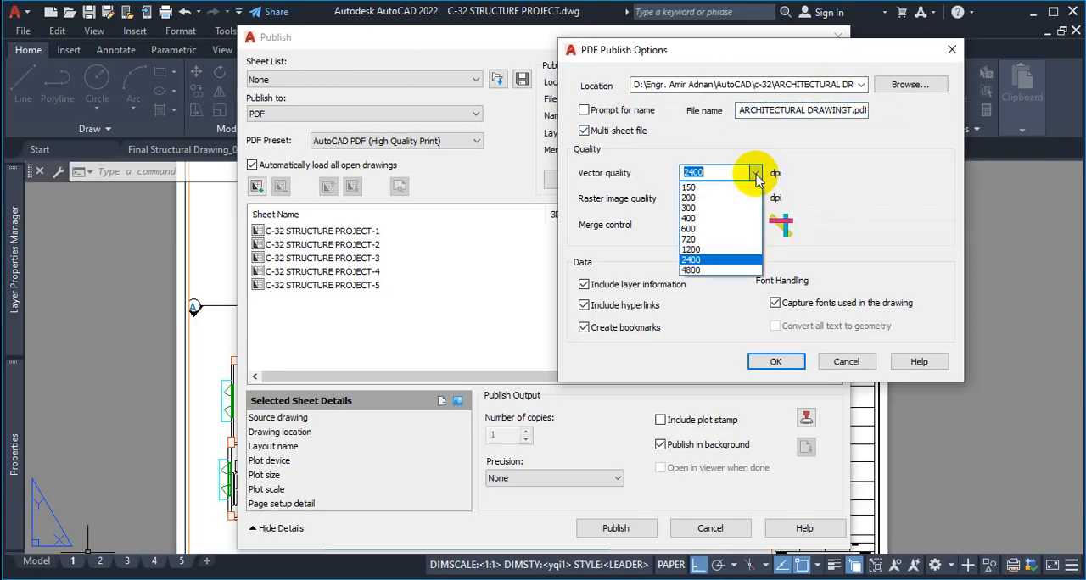
click(755, 174)
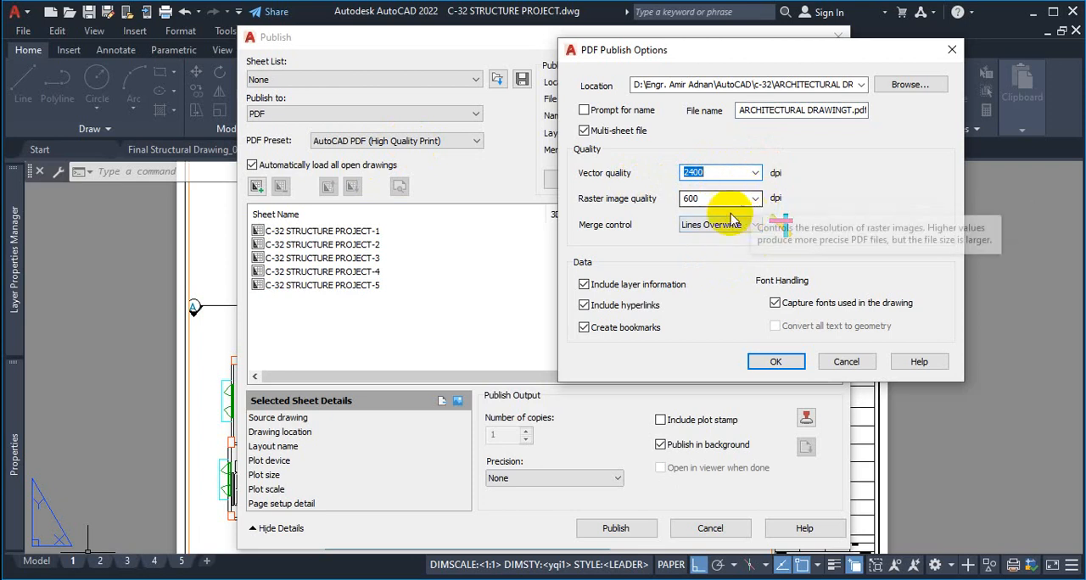
click(755, 173)
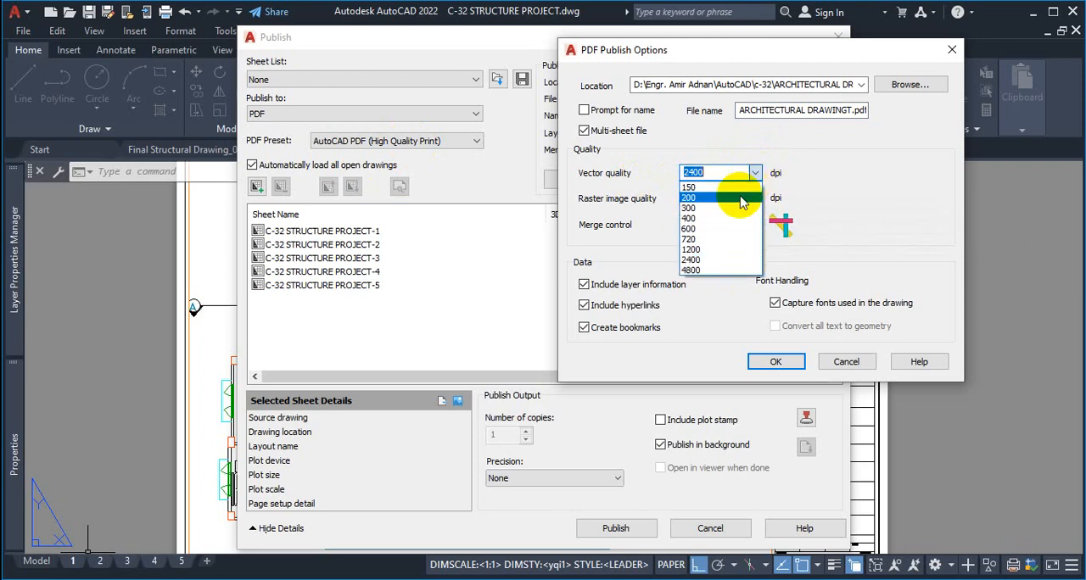
click(718, 241)
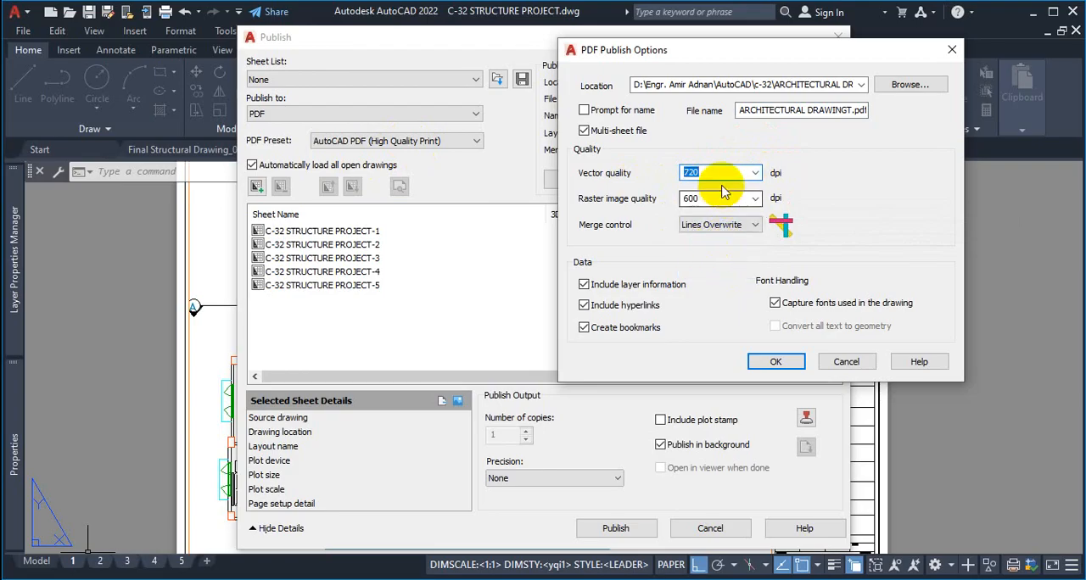
click(754, 173)
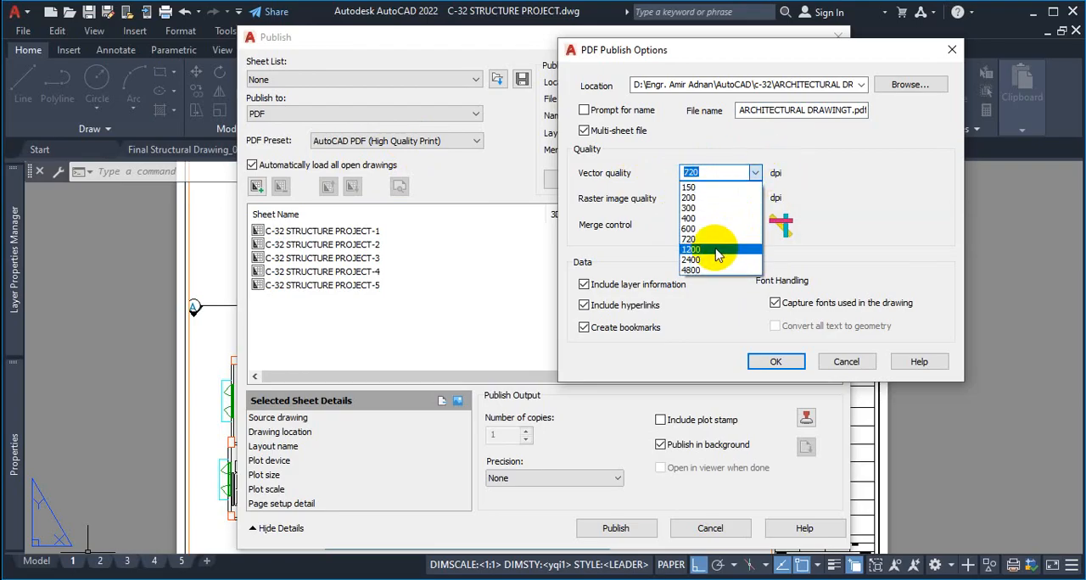
click(711, 252)
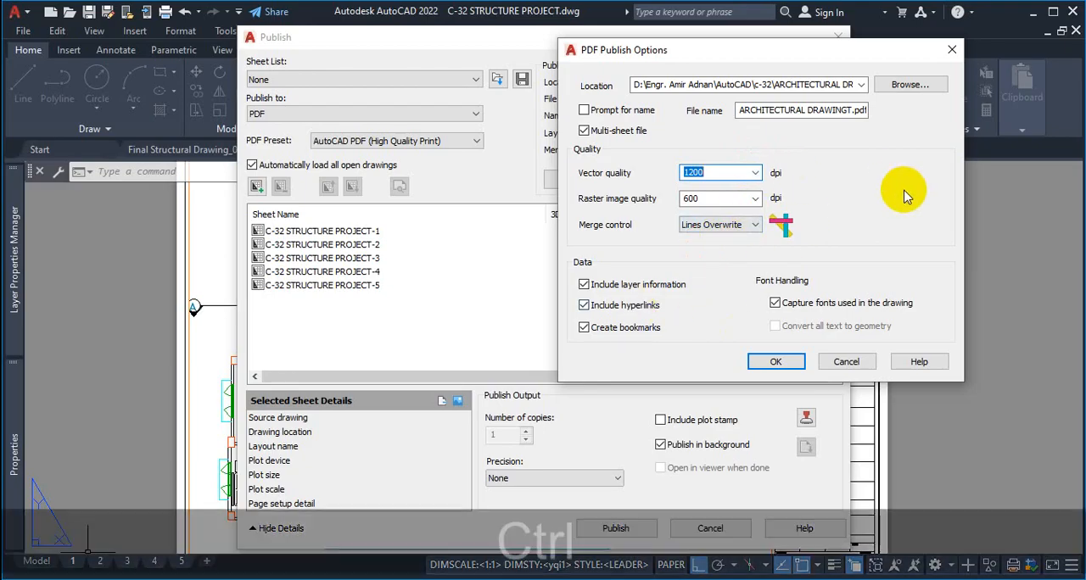
key(ctrl+1)
click(844, 102)
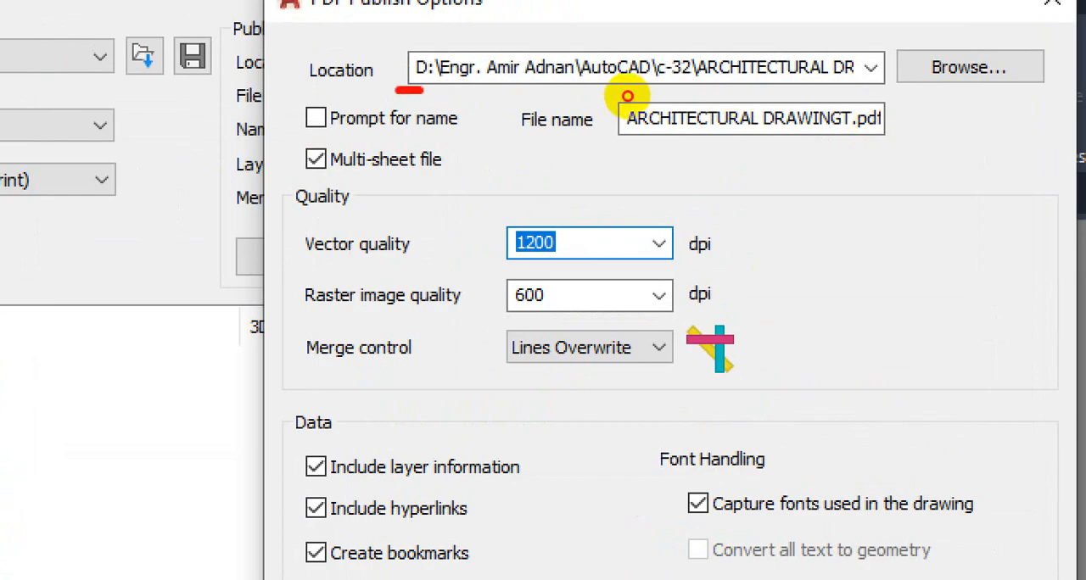
mouse_move(394, 87)
mouse_down()
mouse_move(857, 90)
mouse_move(848, 21)
mouse_move(338, 34)
mouse_move(347, 89)
mouse_up()
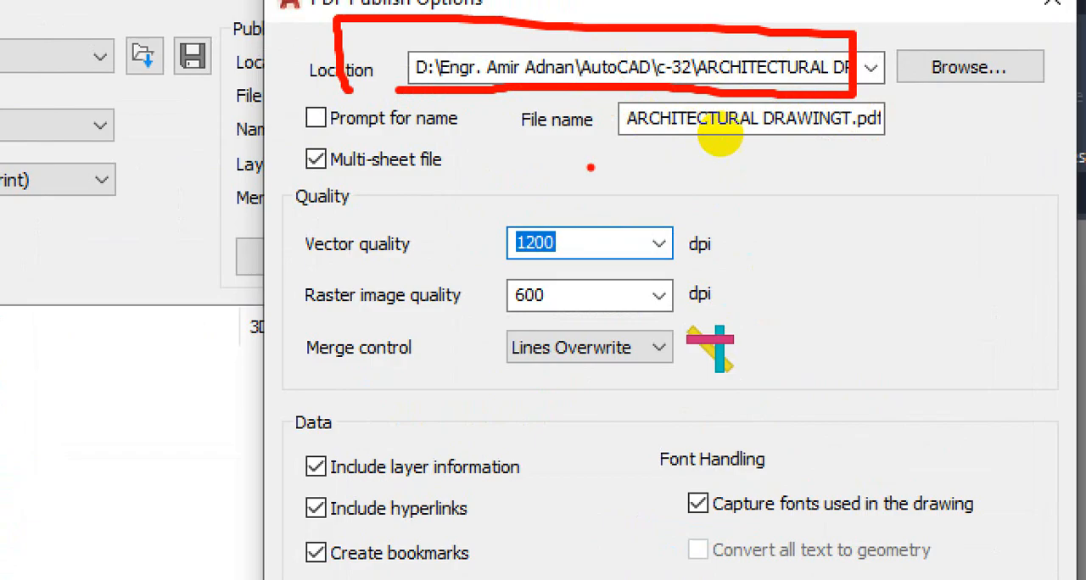
mouse_move(579, 154)
mouse_down()
mouse_move(839, 155)
mouse_move(904, 100)
mouse_move(747, 94)
mouse_move(584, 163)
mouse_up()
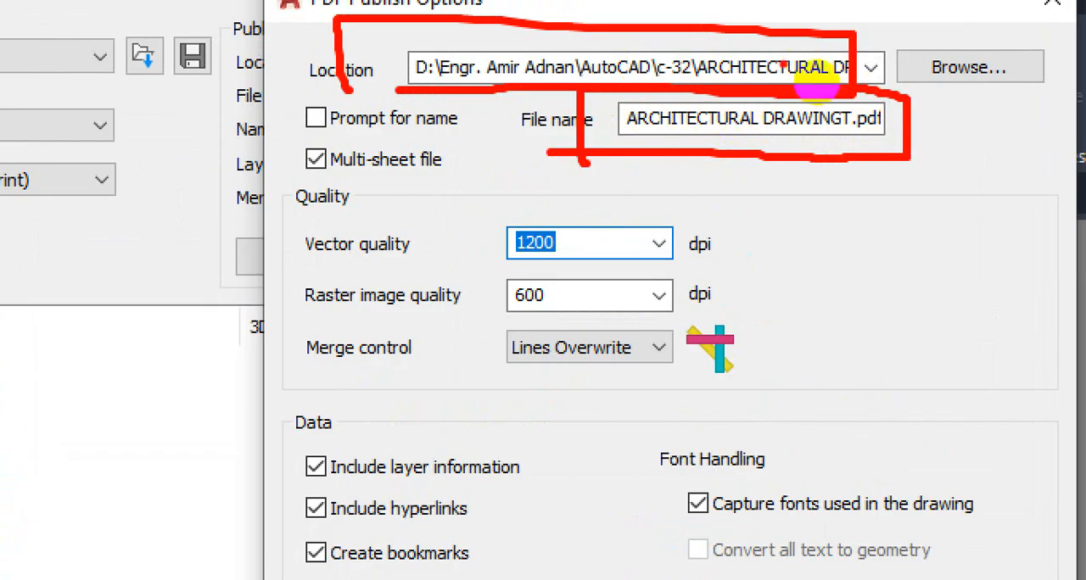
drag(749, 59, 801, 1)
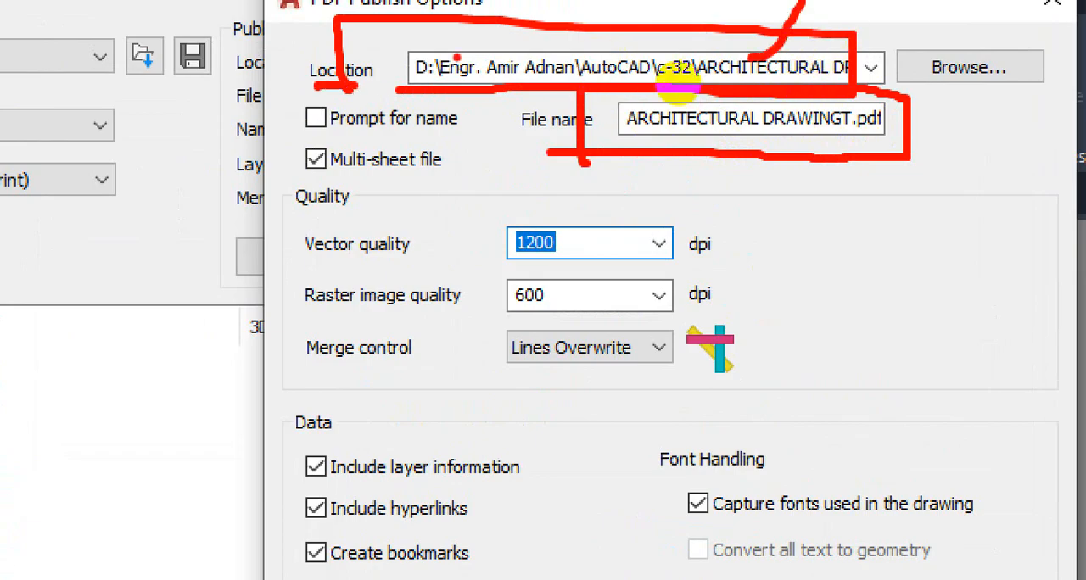
drag(312, 114, 353, 83)
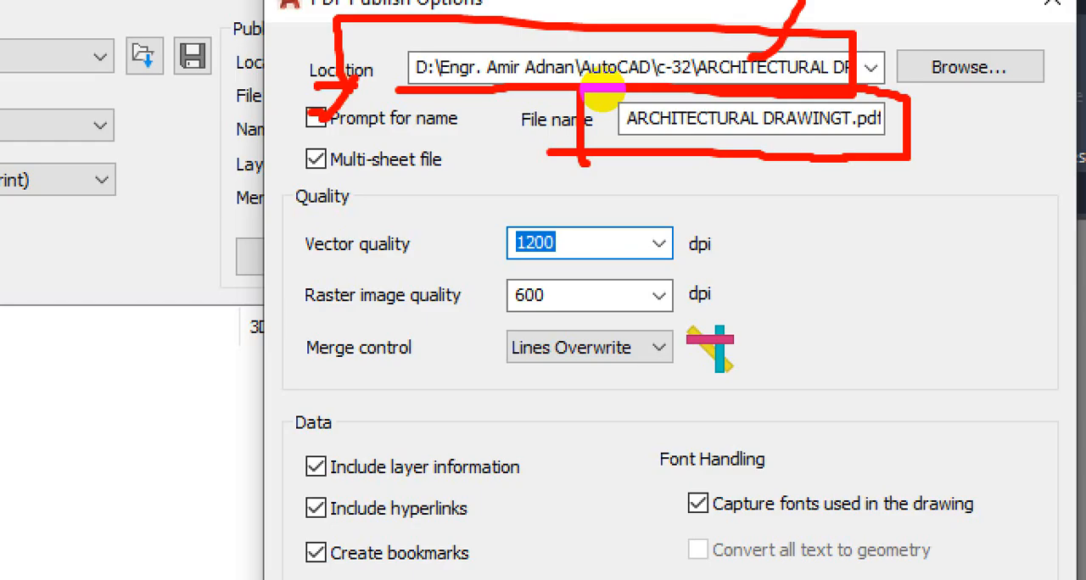
drag(371, 134, 437, 134)
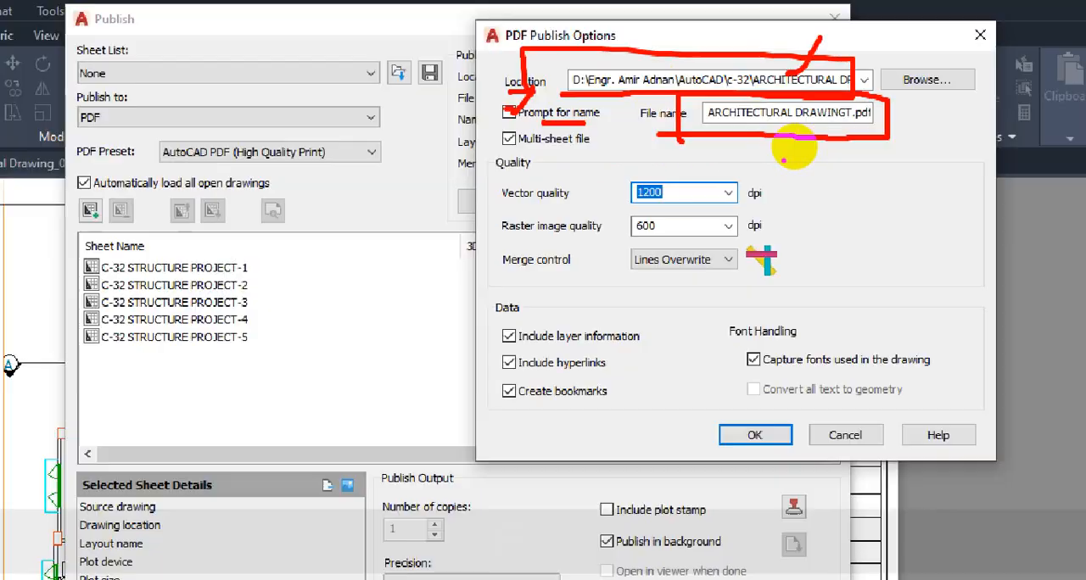
key(Escape)
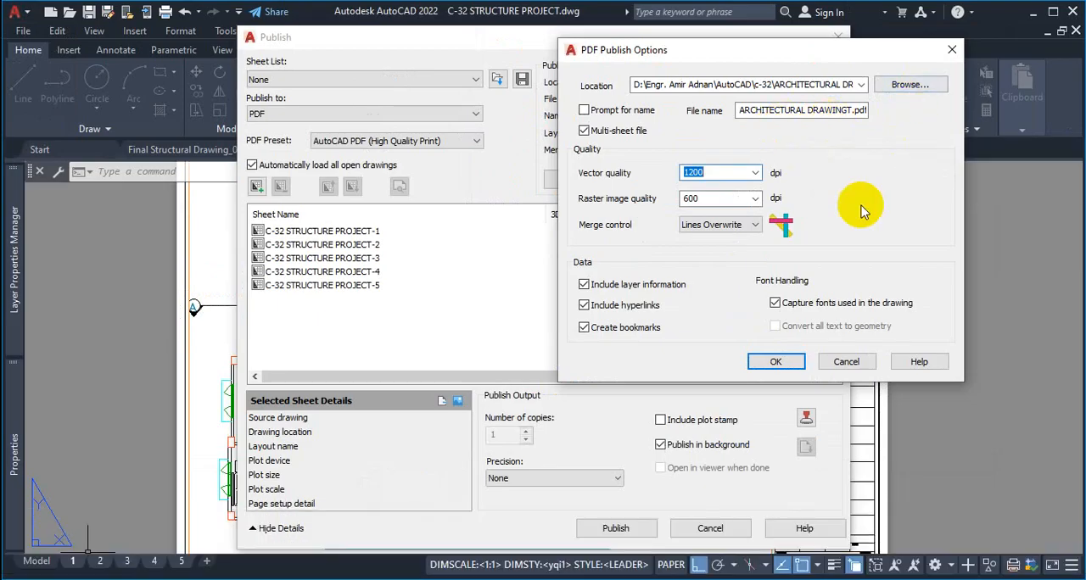
Remove ARCHITECTURAL DRAWING from the output location path so it ends at the c-32 folder, and accept the PDF publish options
click(774, 362)
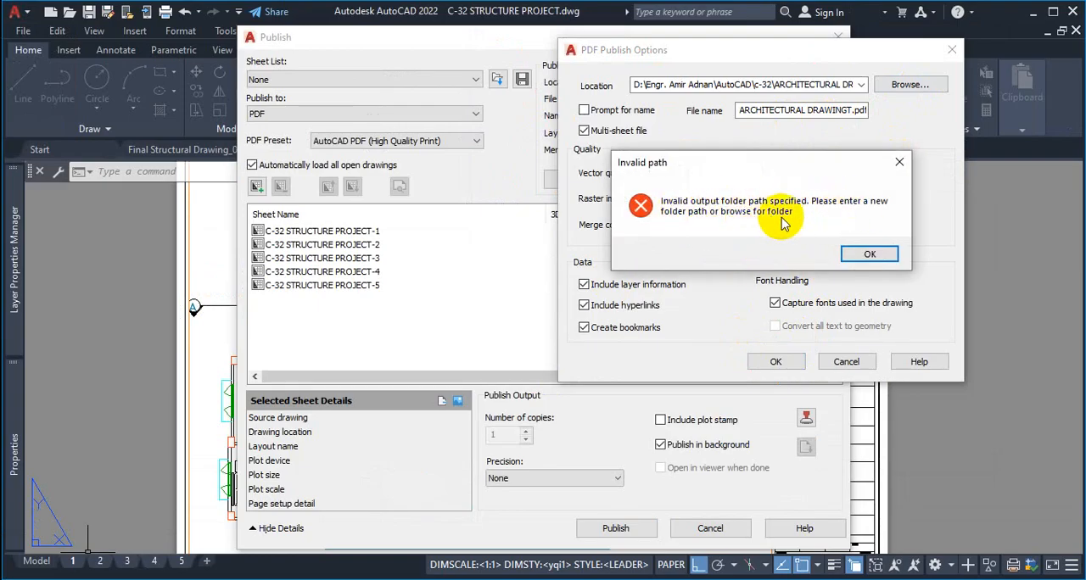
click(867, 253)
click(846, 86)
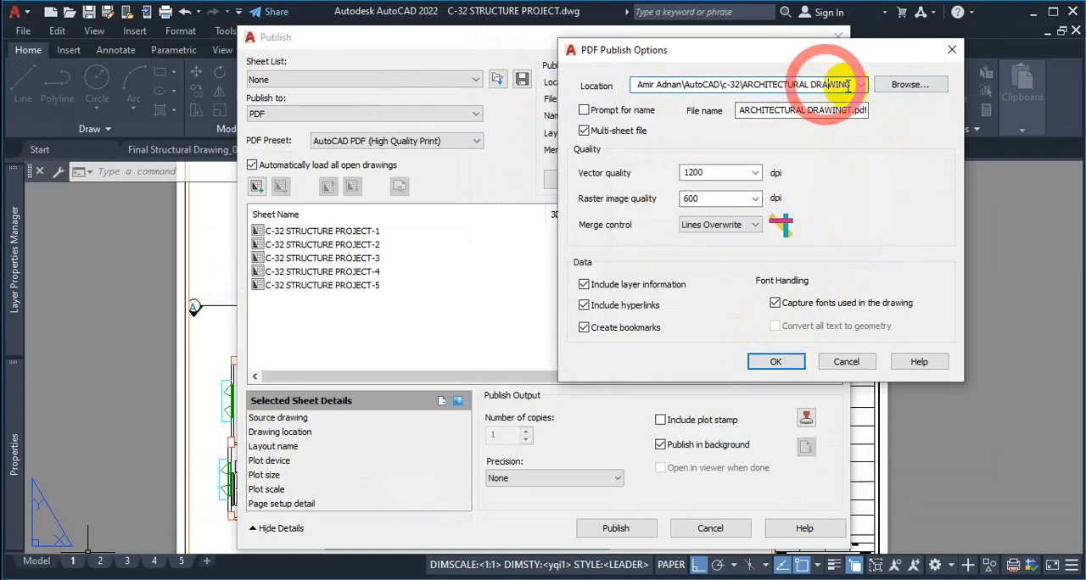
click(850, 84)
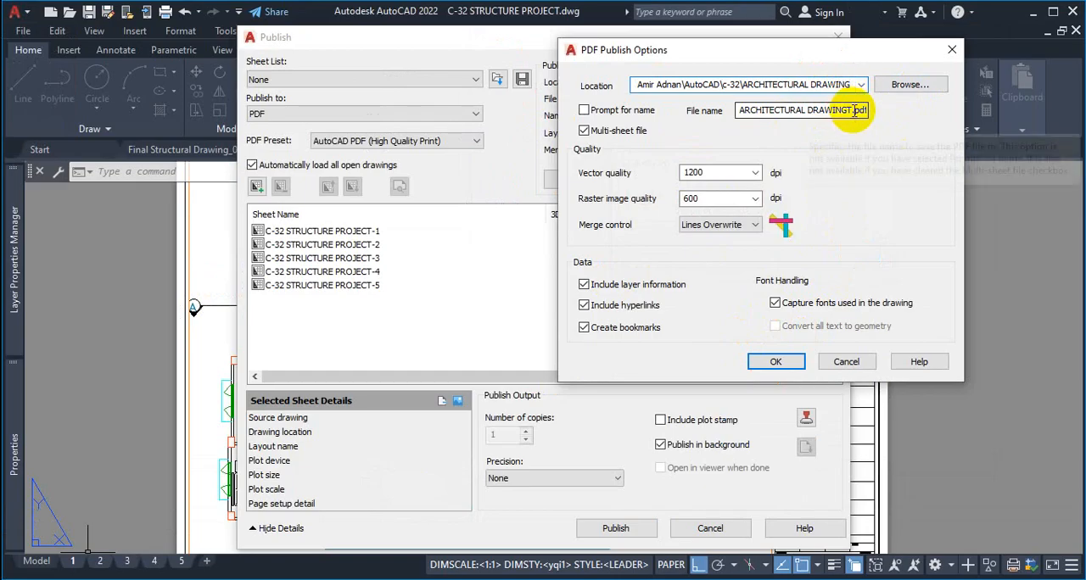
key(BackSpace)
key(BackSpace)
key(BackSpace)
key(BackSpace)
key(BackSpace)
key(BackSpace)
key(BackSpace)
key(BackSpace)
key(BackSpace)
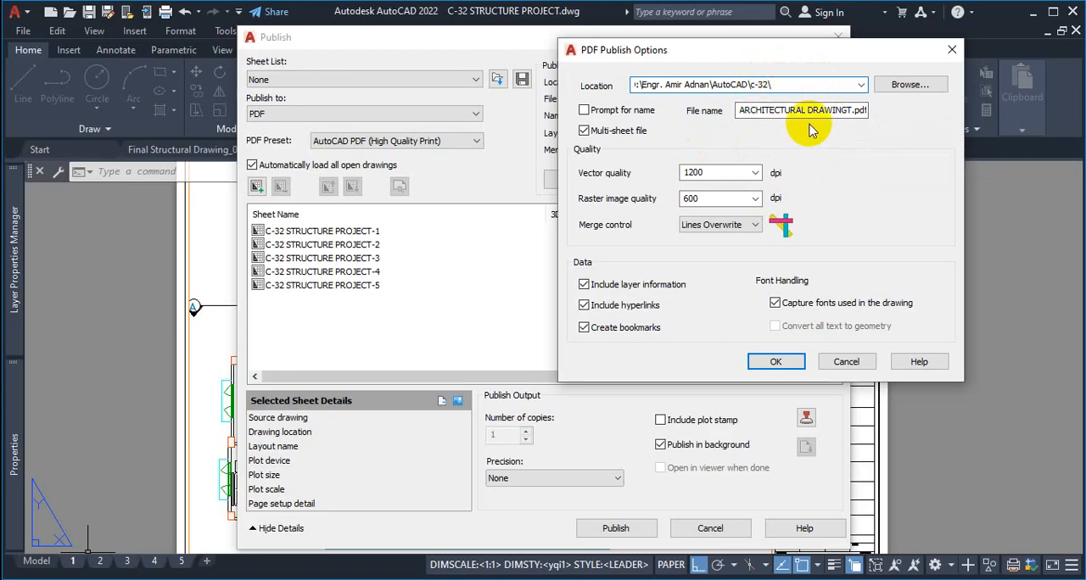
click(773, 361)
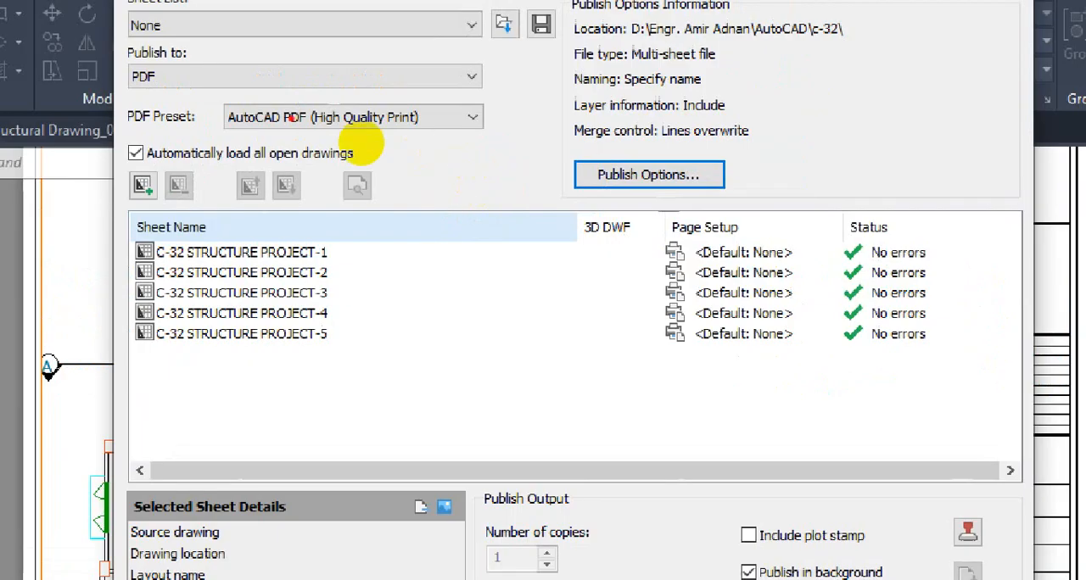
drag(96, 56, 223, 46)
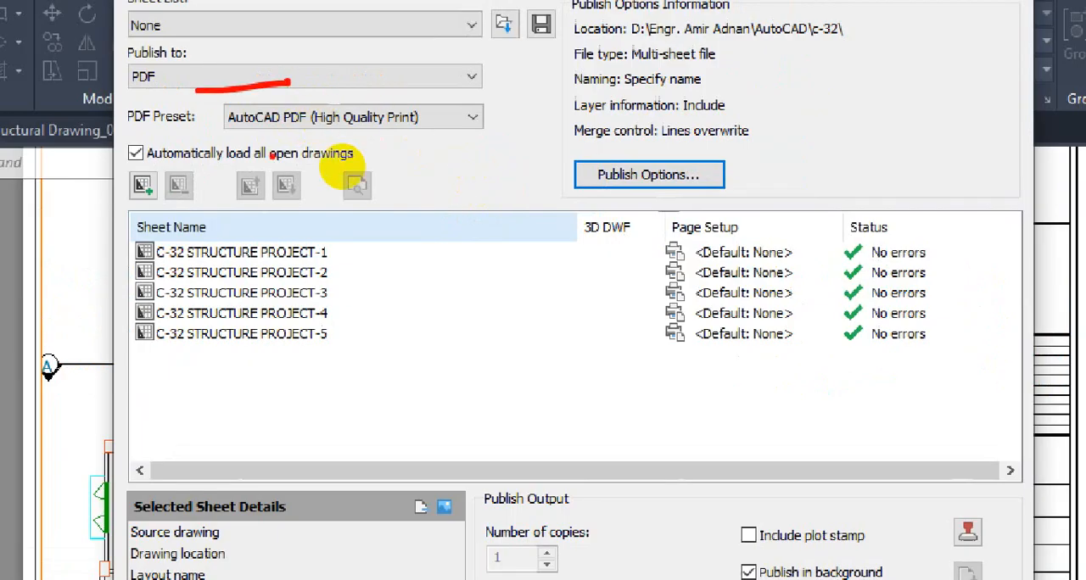
drag(194, 126, 339, 125)
mouse_move(675, 156)
mouse_down()
mouse_move(534, 184)
mouse_move(588, 170)
mouse_up()
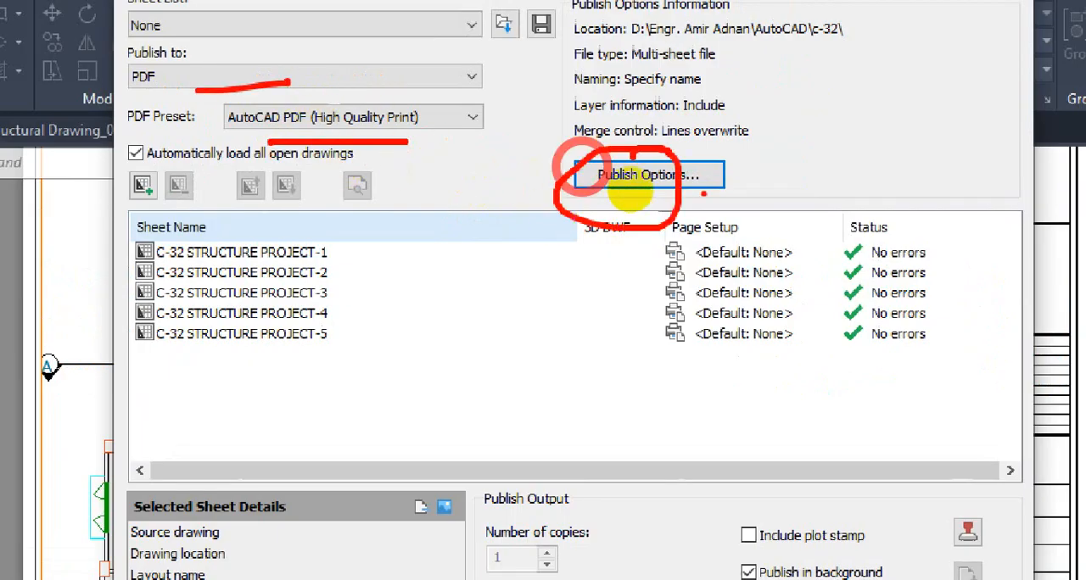
key(Escape)
Reopen the PDF publish options to check the multi-sheet file setting, and accept them
click(607, 186)
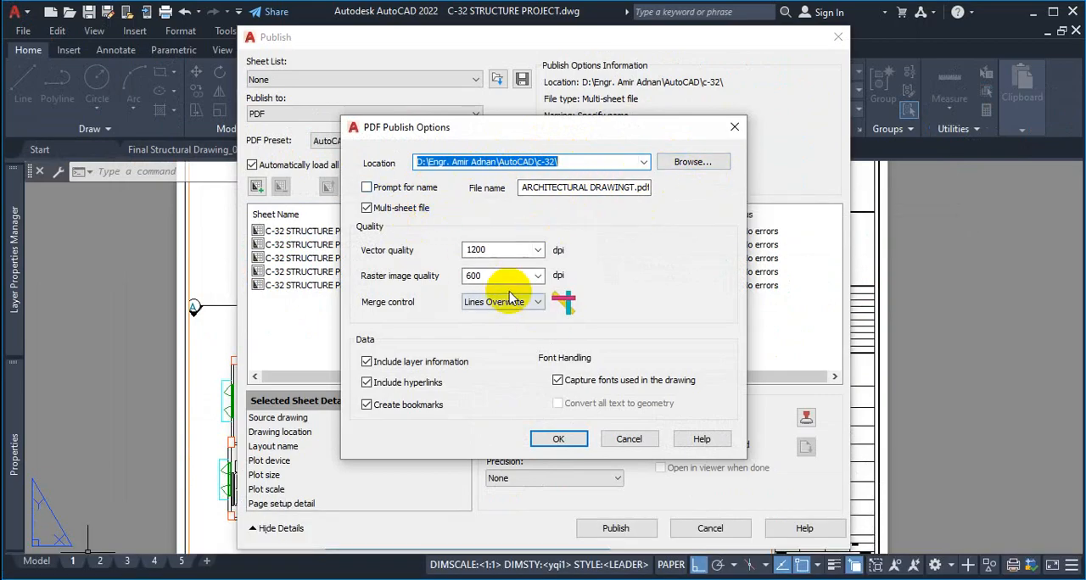
key(ctrl+1)
click(406, 232)
mouse_move(331, 209)
shift+mouse_down()
mouse_move(481, 209)
mouse_move(426, 159)
mouse_move(327, 159)
shift+mouse_up()
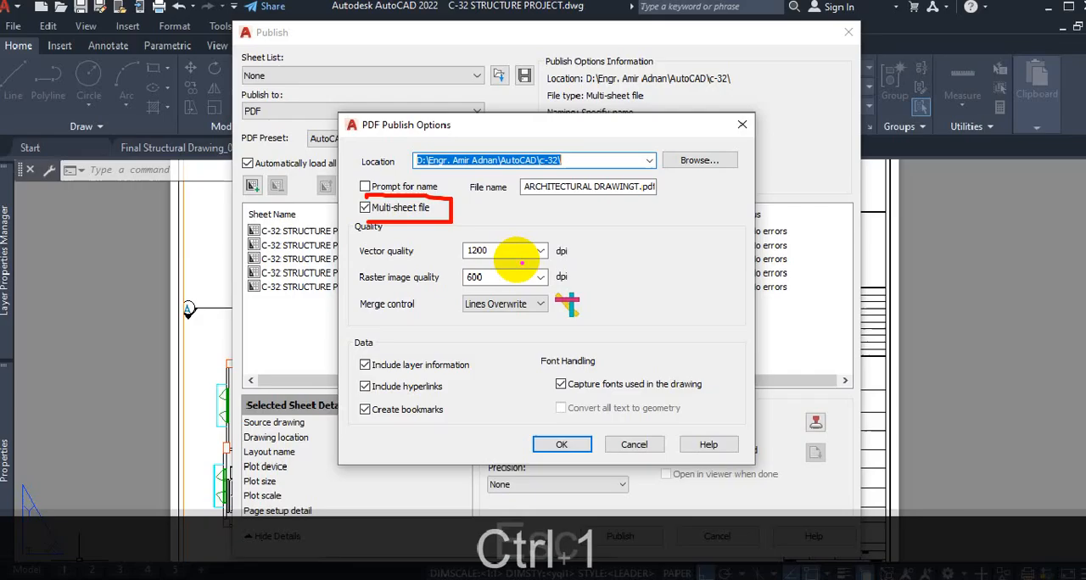
key(Escape)
click(562, 439)
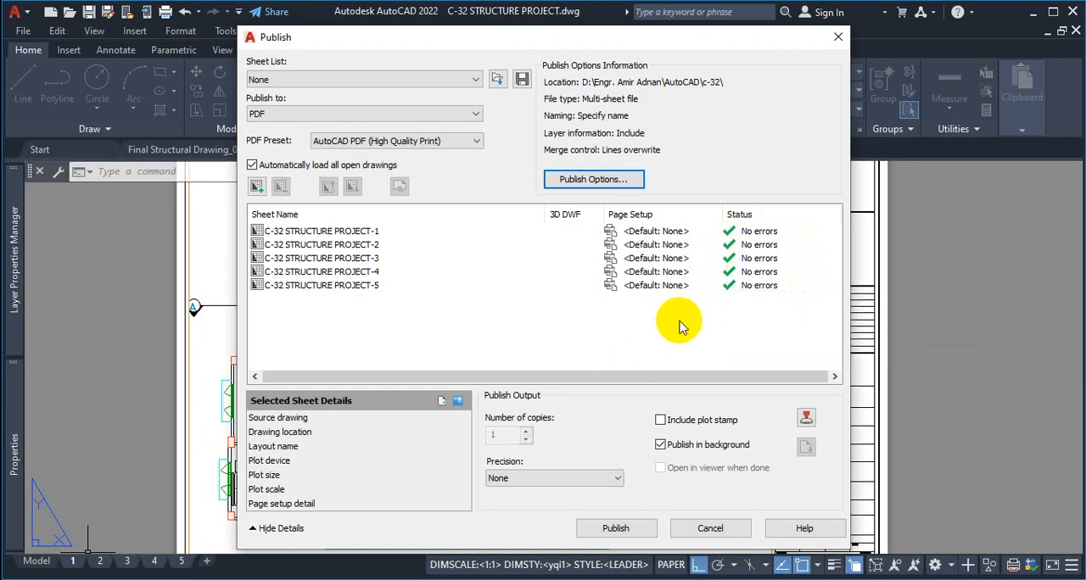
key(ctrl+1)
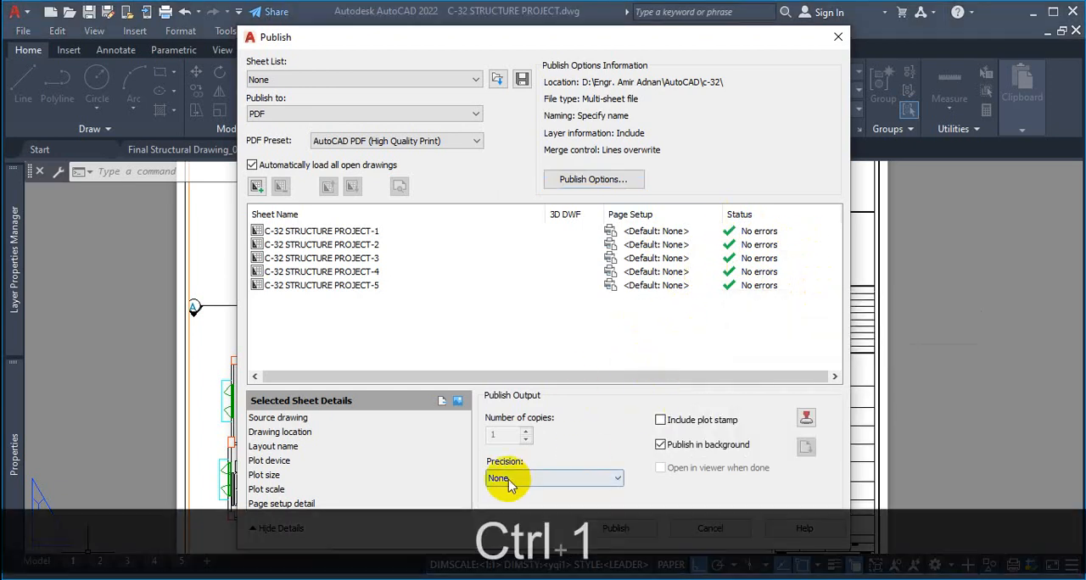
mouse_move(576, 354)
mouse_down()
mouse_move(462, 448)
mouse_move(630, 318)
mouse_up()
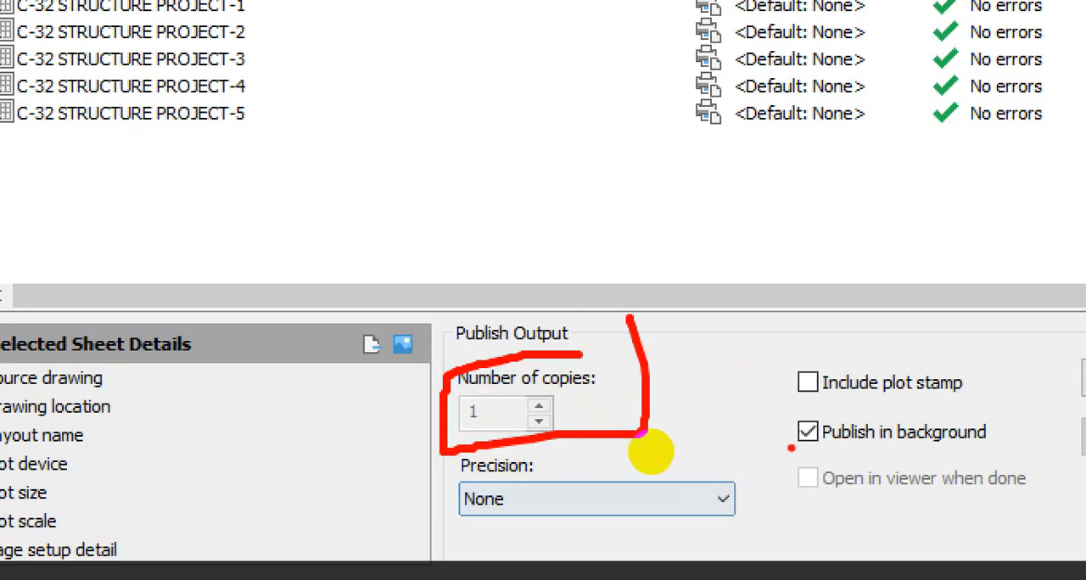
drag(801, 458, 1002, 446)
mouse_move(756, 452)
mouse_down()
mouse_move(752, 430)
mouse_move(649, 423)
mouse_move(650, 460)
mouse_move(677, 461)
mouse_up()
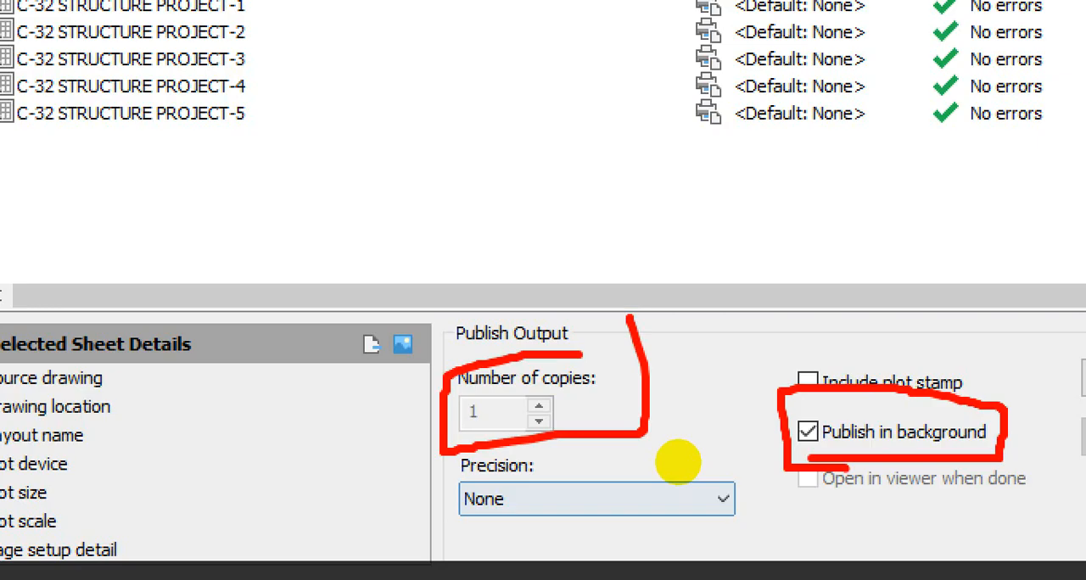
drag(779, 459, 843, 451)
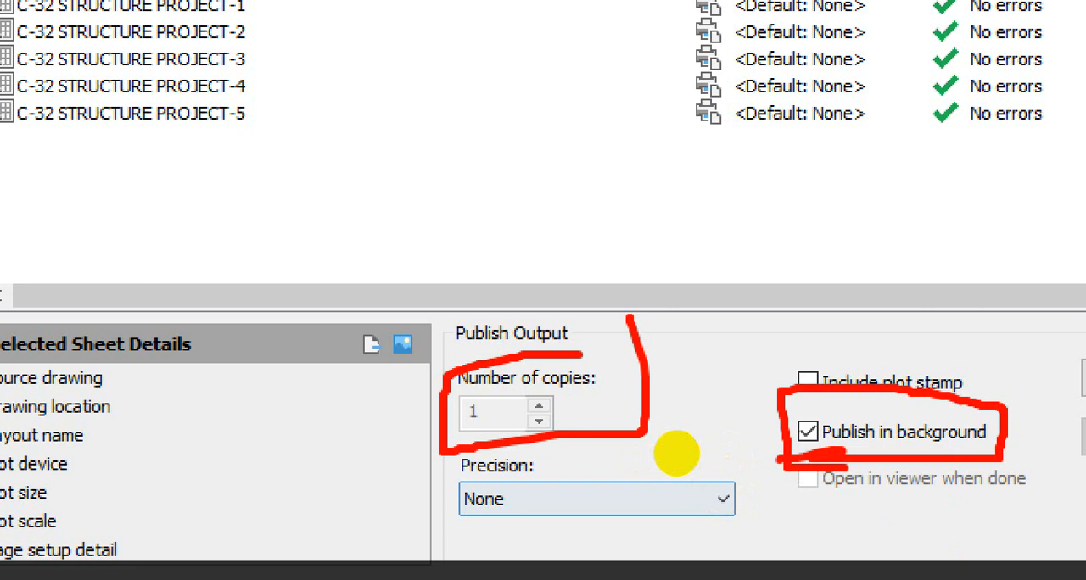
key(Escape)
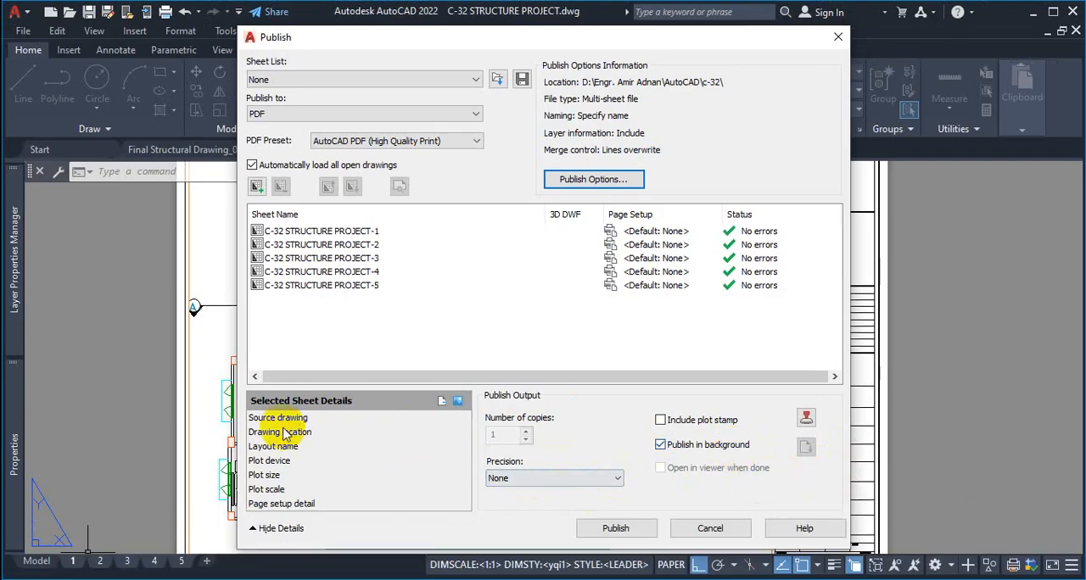
Examine the selected sheet details, including the source drawing entry
click(457, 402)
click(445, 401)
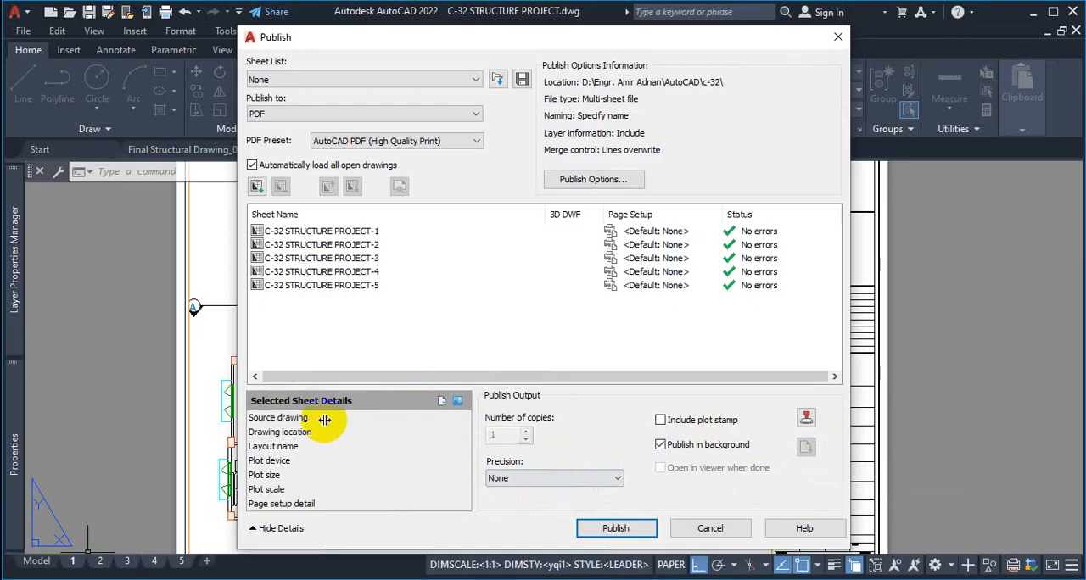
click(289, 423)
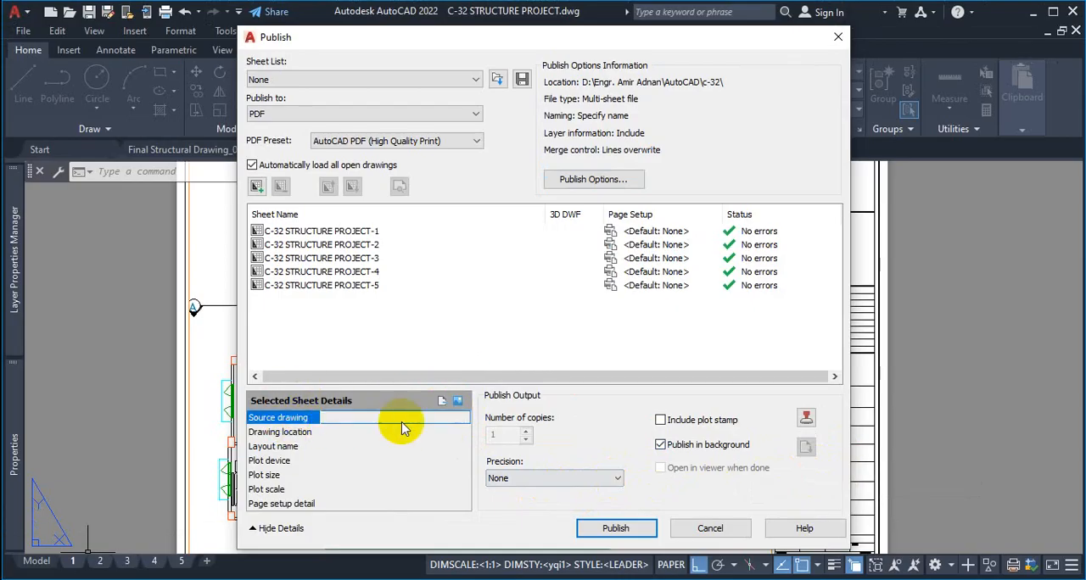
Switch the sheet details to the preview and examine the previews of sheets C-32 STRUCTURE PROJECT-1 to C-32 STRUCTURE PROJECT-5
click(456, 404)
click(351, 232)
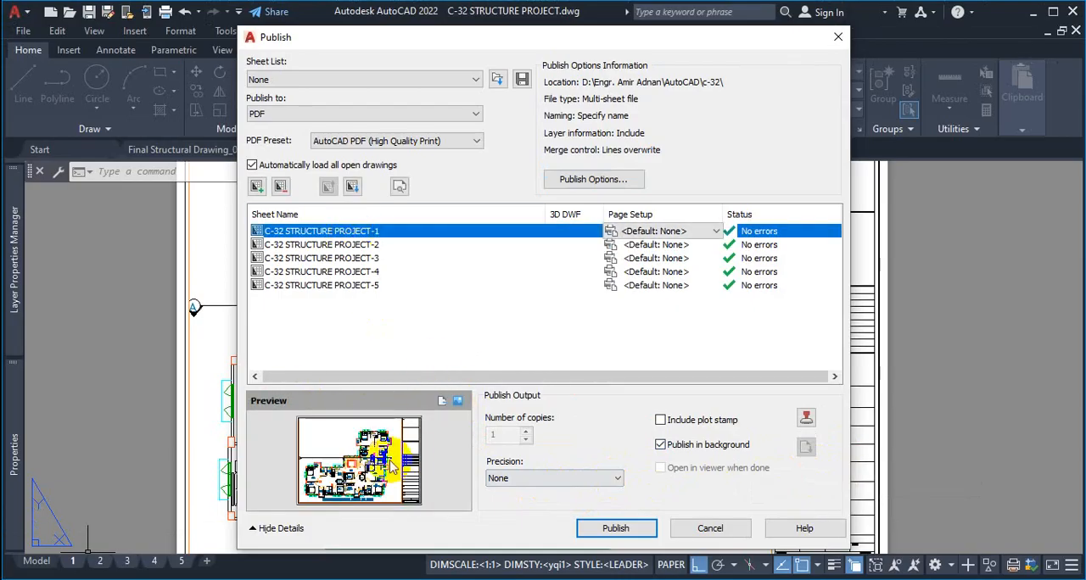
click(364, 244)
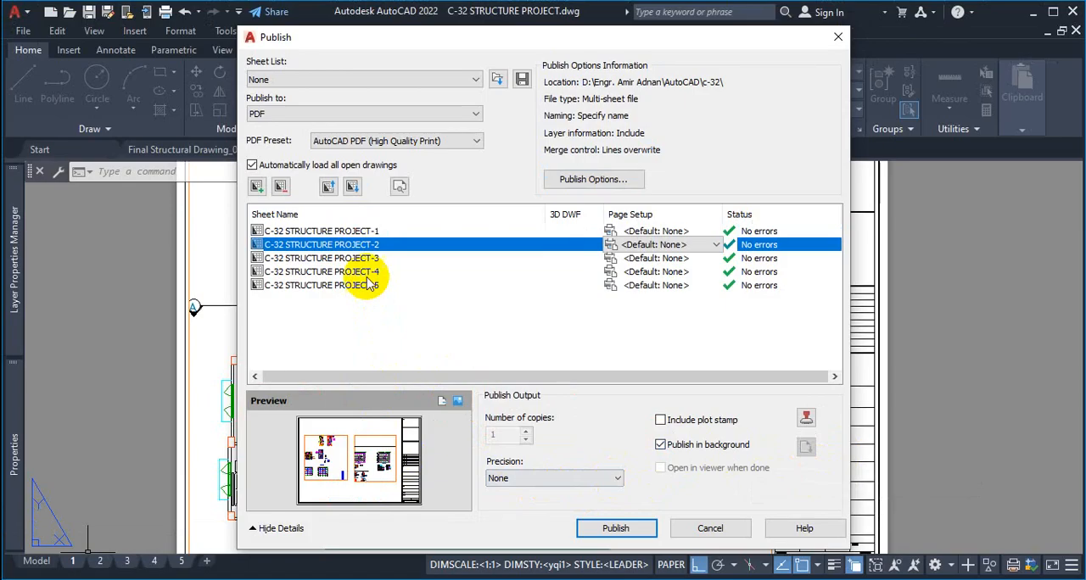
click(322, 258)
click(331, 271)
click(348, 285)
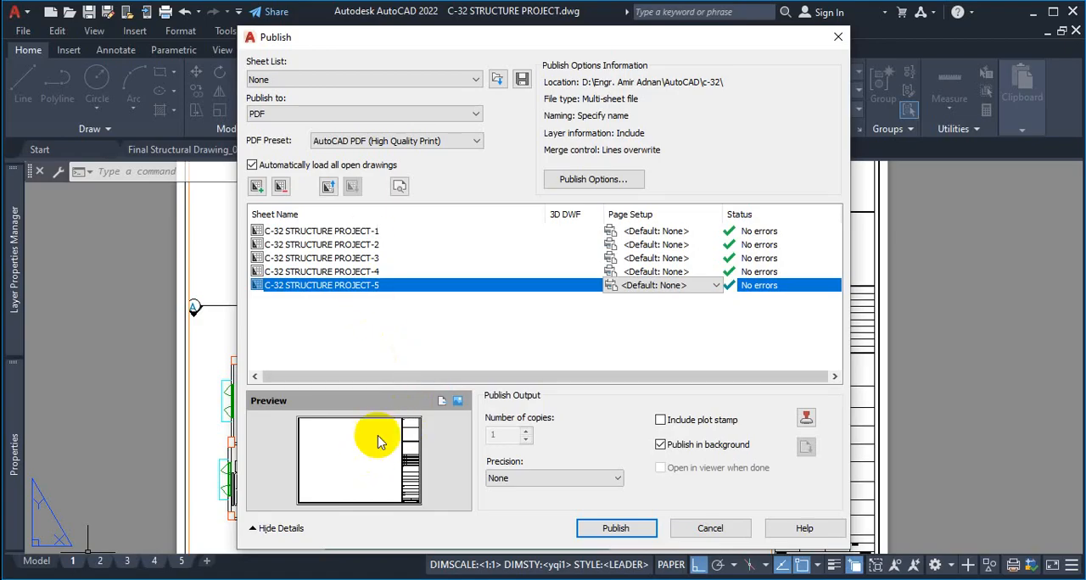
click(335, 231)
click(332, 244)
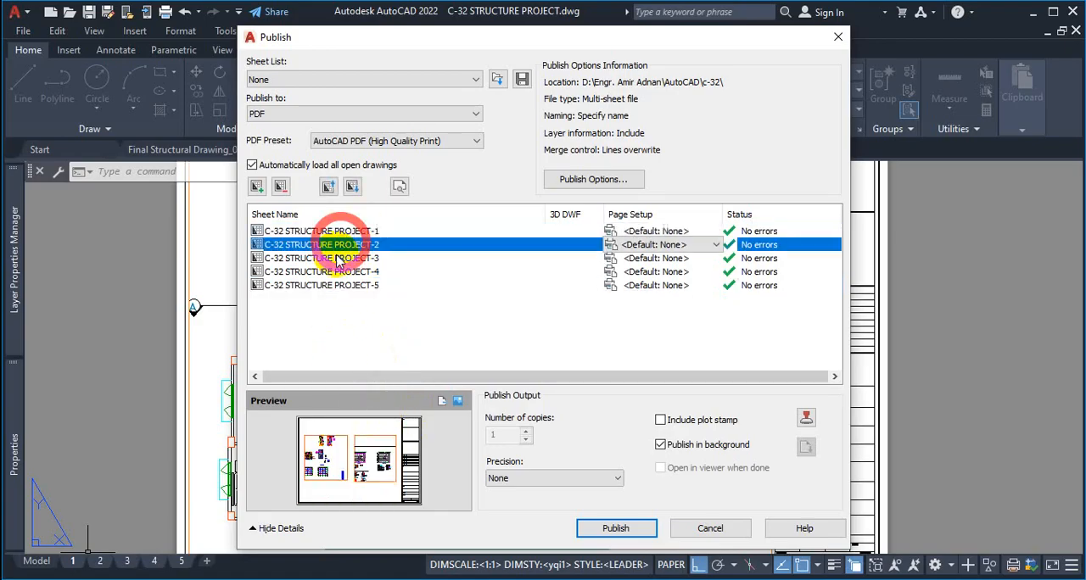
click(334, 258)
click(335, 271)
click(340, 285)
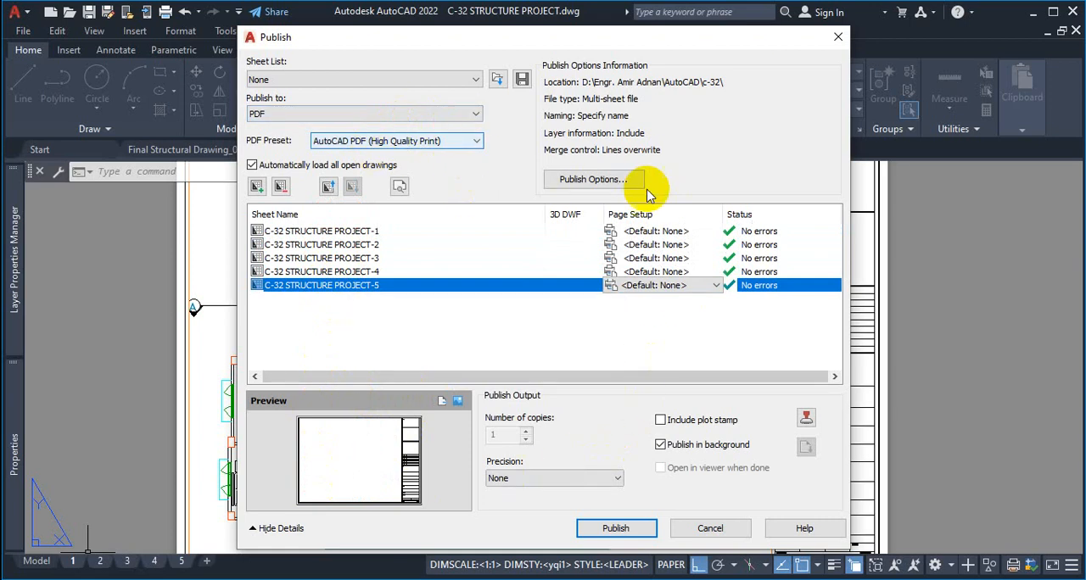
Recheck and accept the PDF publish options, publish the five sheets, and dismiss the background job message so it is not shown again
click(614, 180)
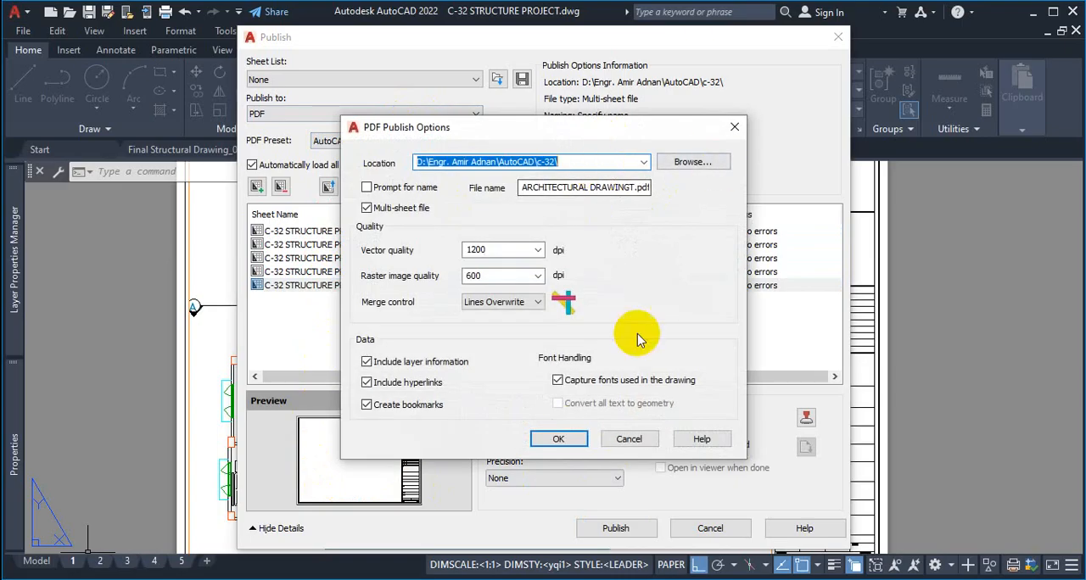
click(560, 434)
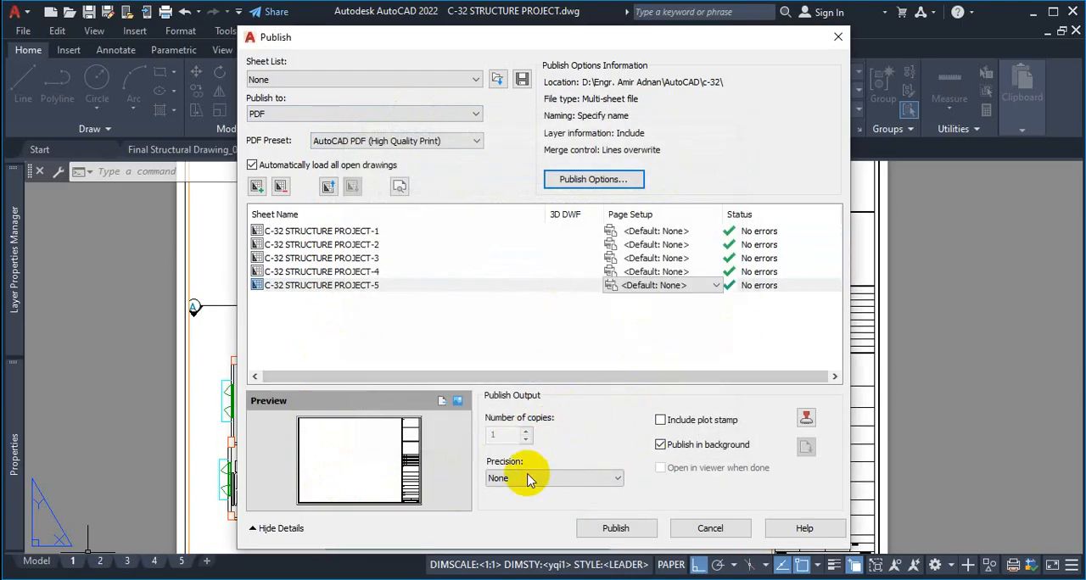
click(621, 529)
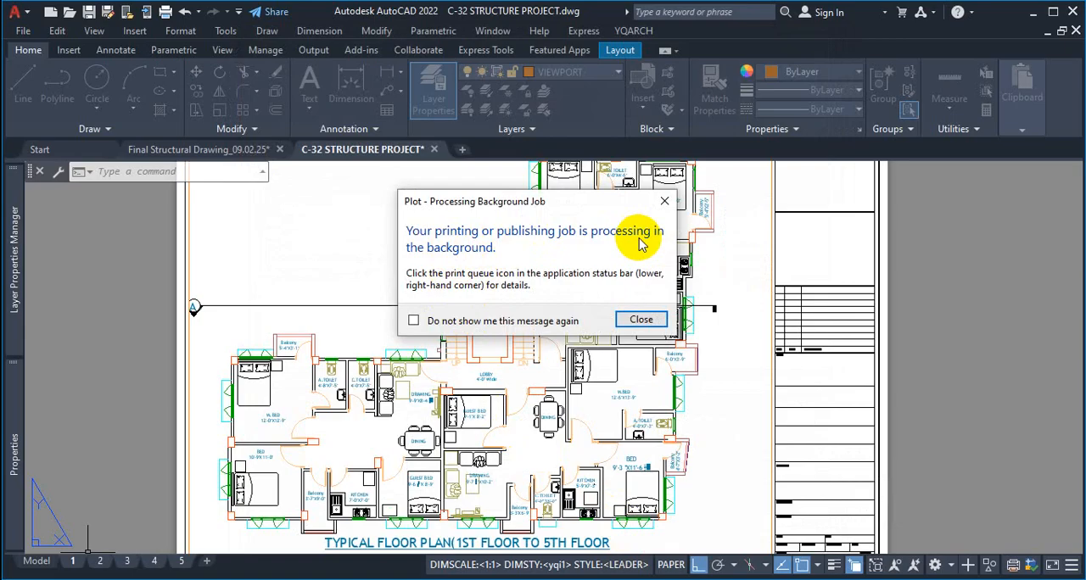
click(415, 320)
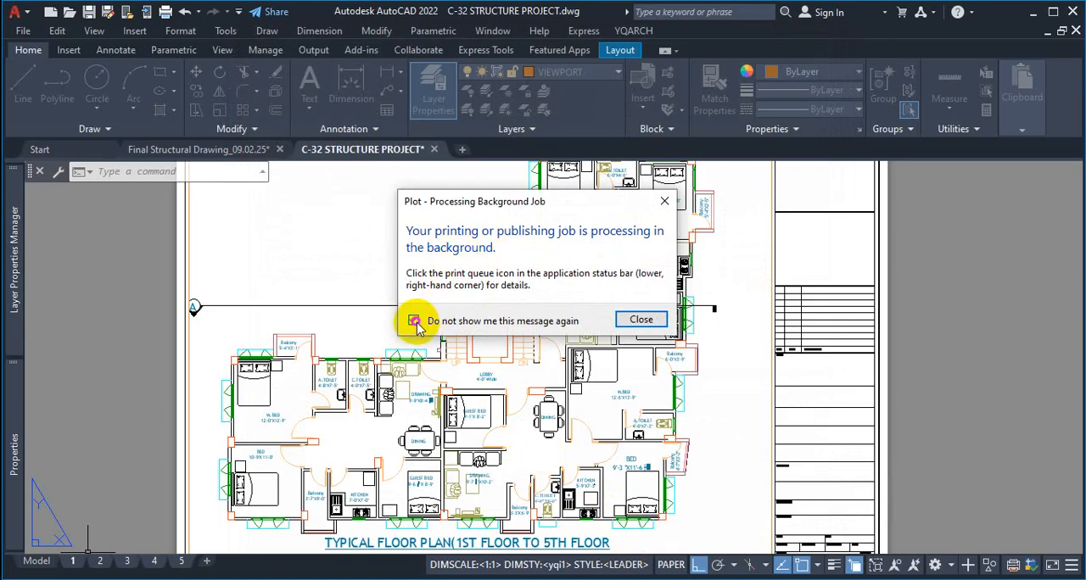
click(641, 319)
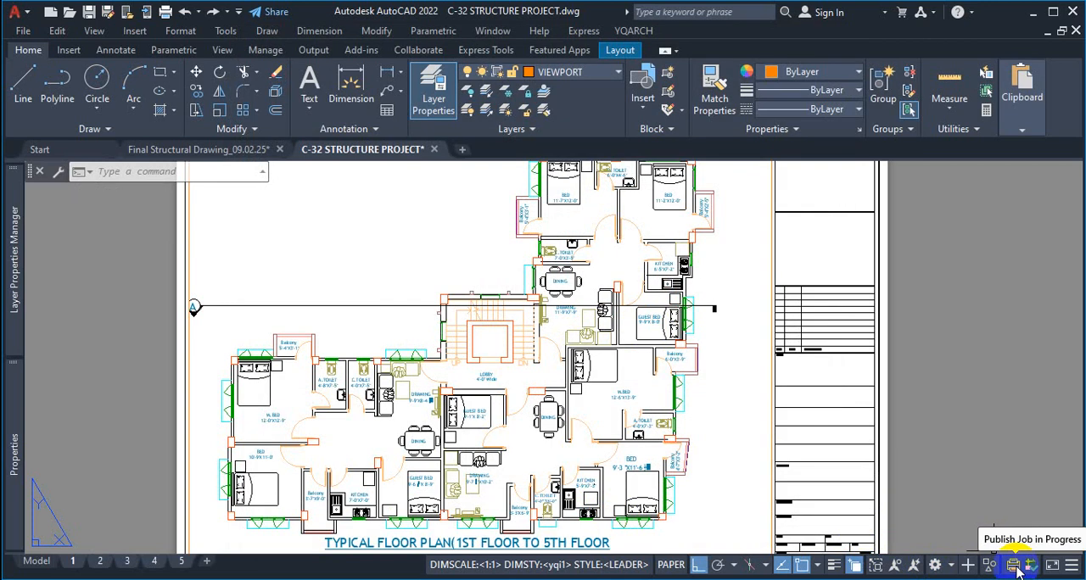
View model space and layouts 1 and 2, and check the progress of the background publishing job
click(38, 563)
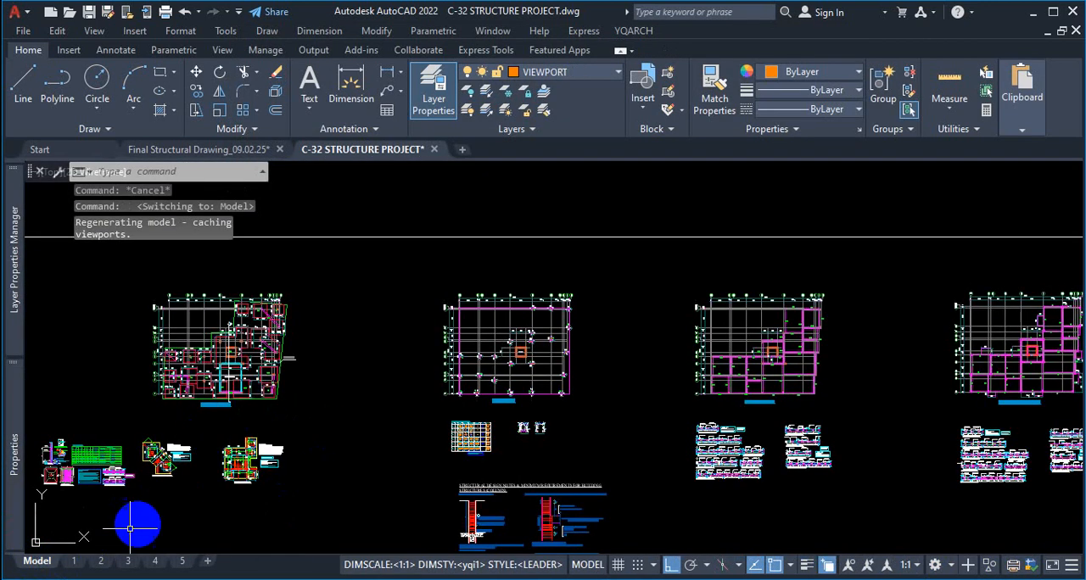
click(74, 560)
click(127, 561)
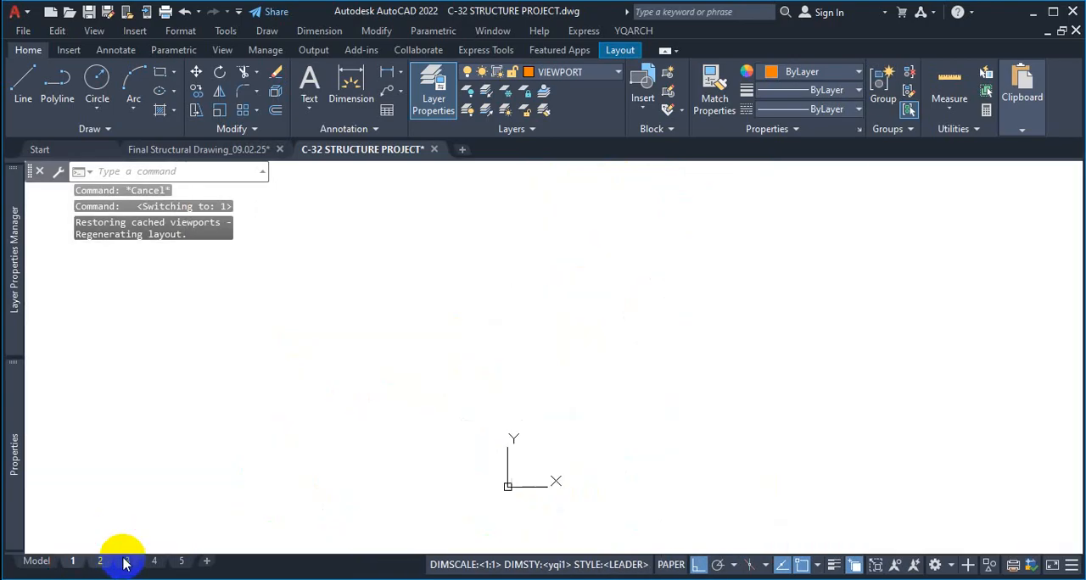
click(129, 561)
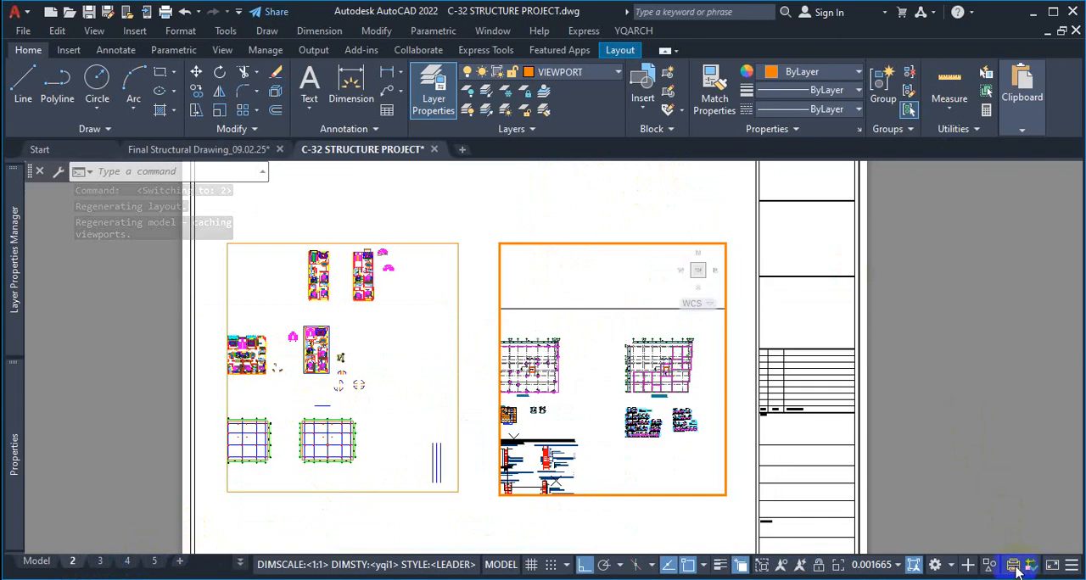
mouse_move(1014, 569)
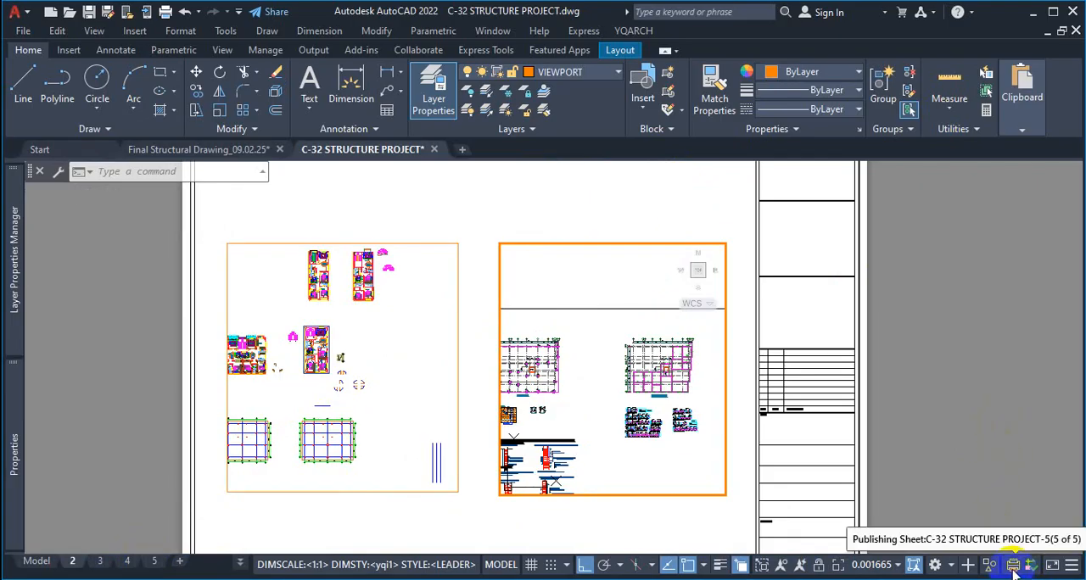
Switch to File Explorer and open the c-32 folder inside the AutoCAD folder on Local Disk (D:)
click(1030, 13)
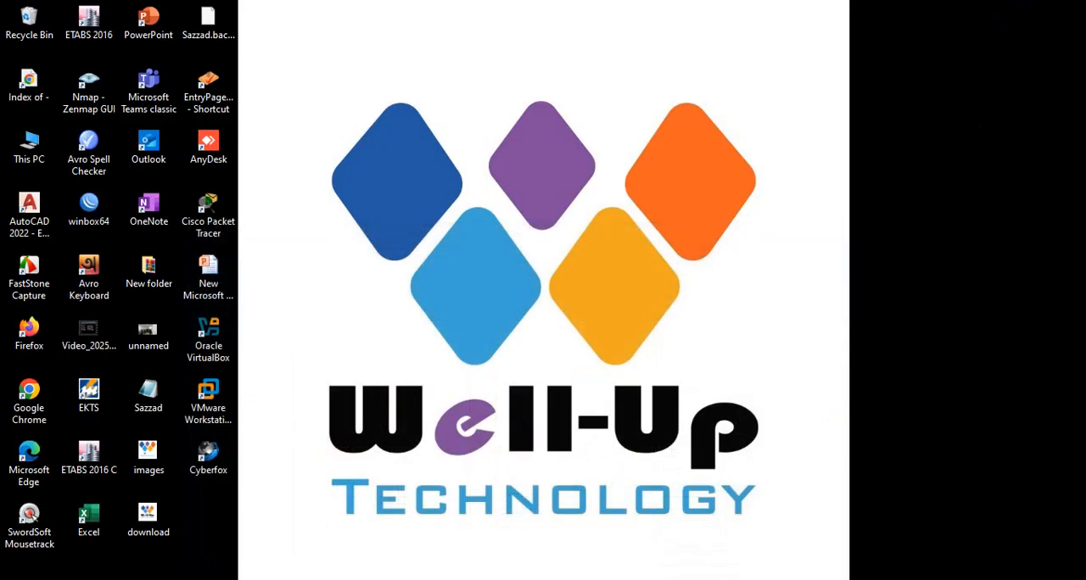
key(alt+Tab)
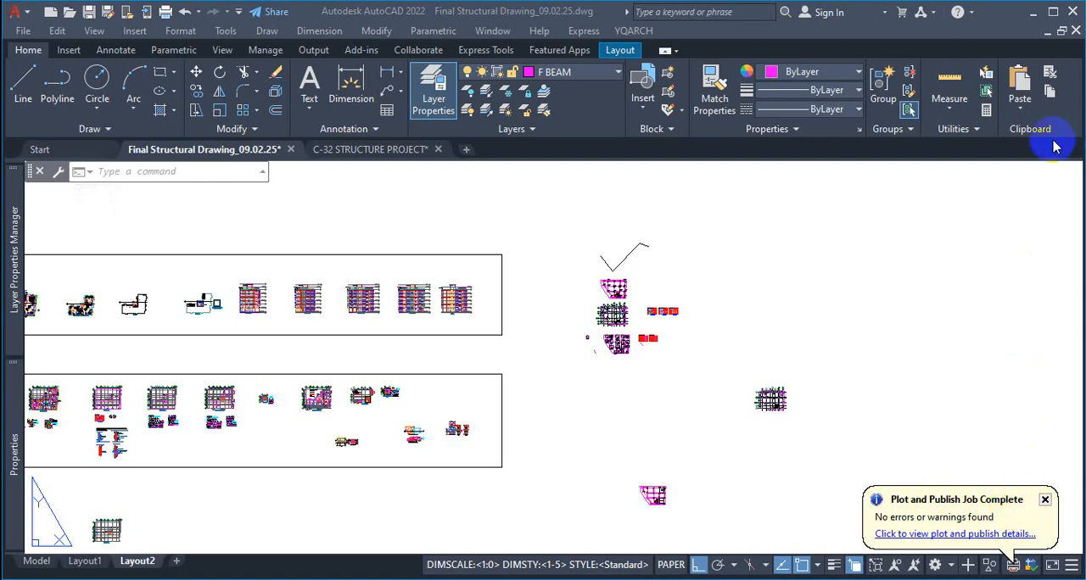
click(1035, 12)
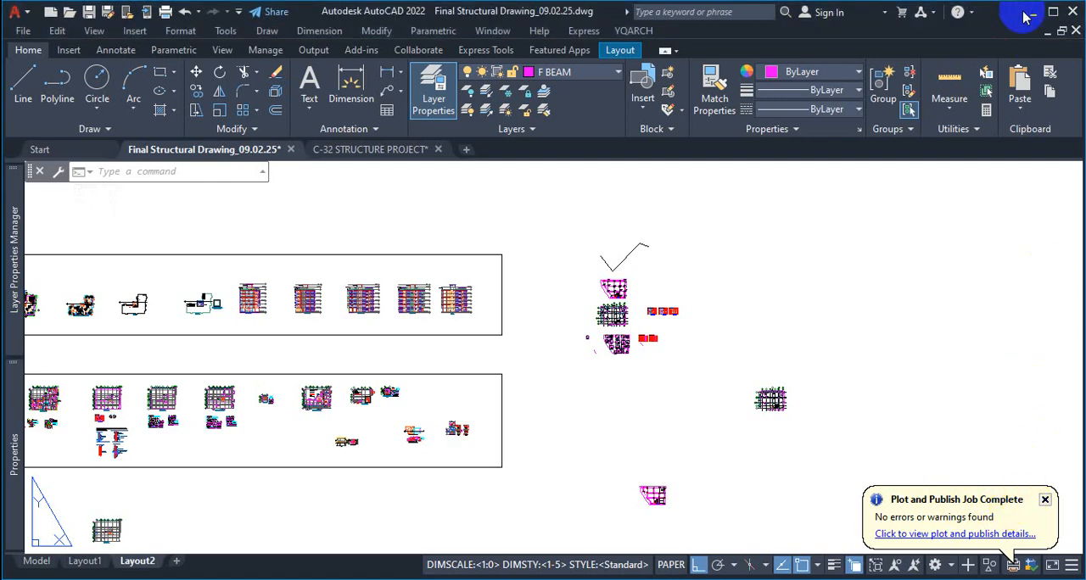
click(1028, 13)
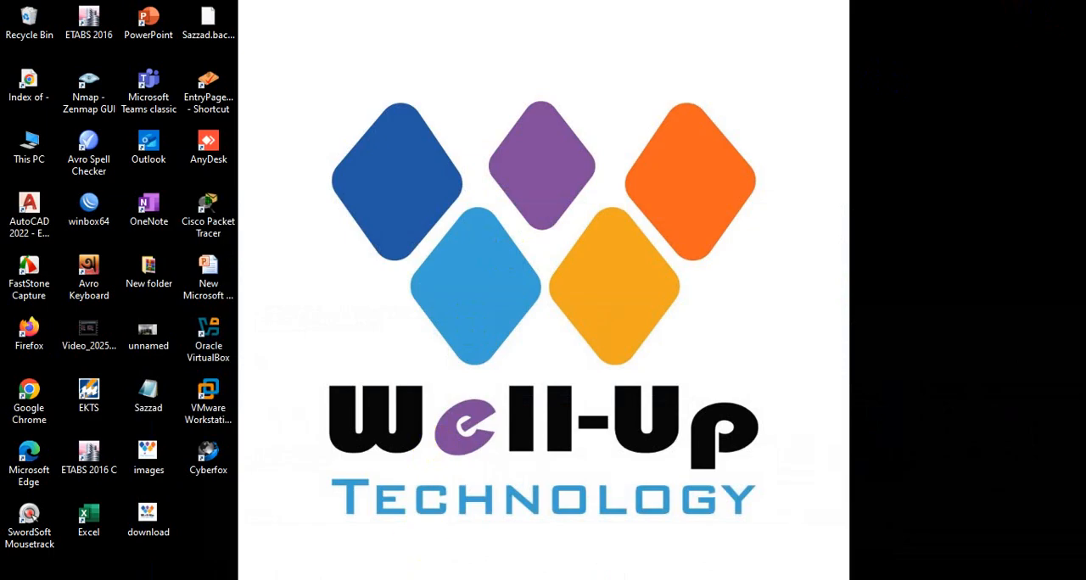
click(529, 579)
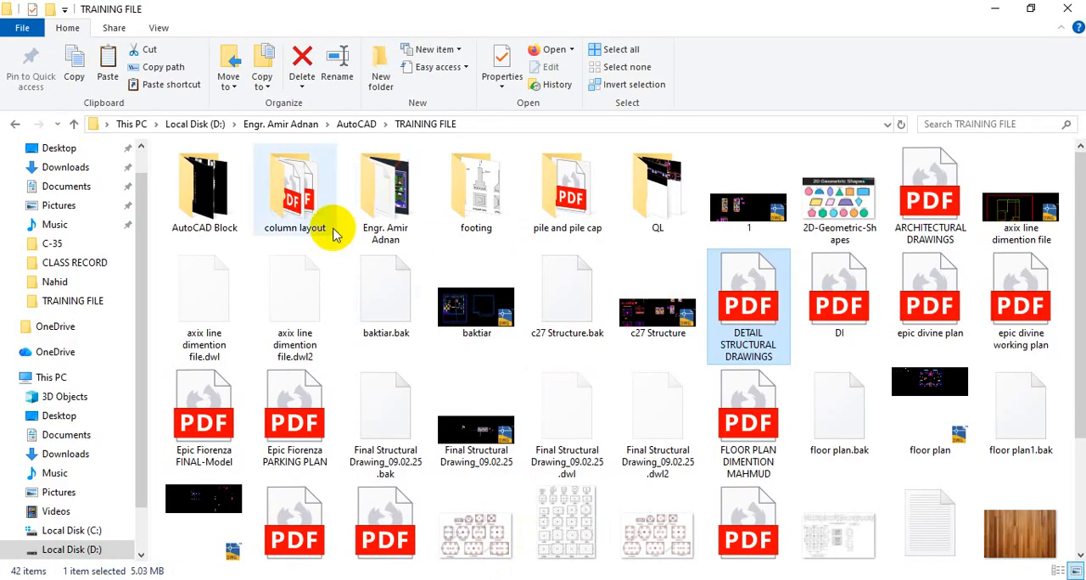
click(72, 549)
click(267, 255)
double_click(267, 256)
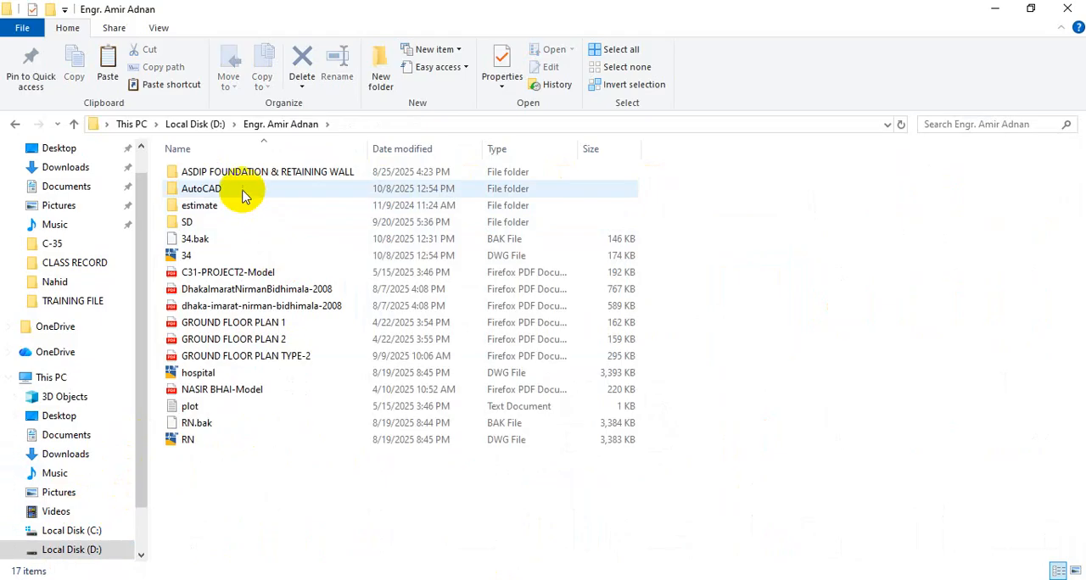
double_click(241, 187)
double_click(210, 275)
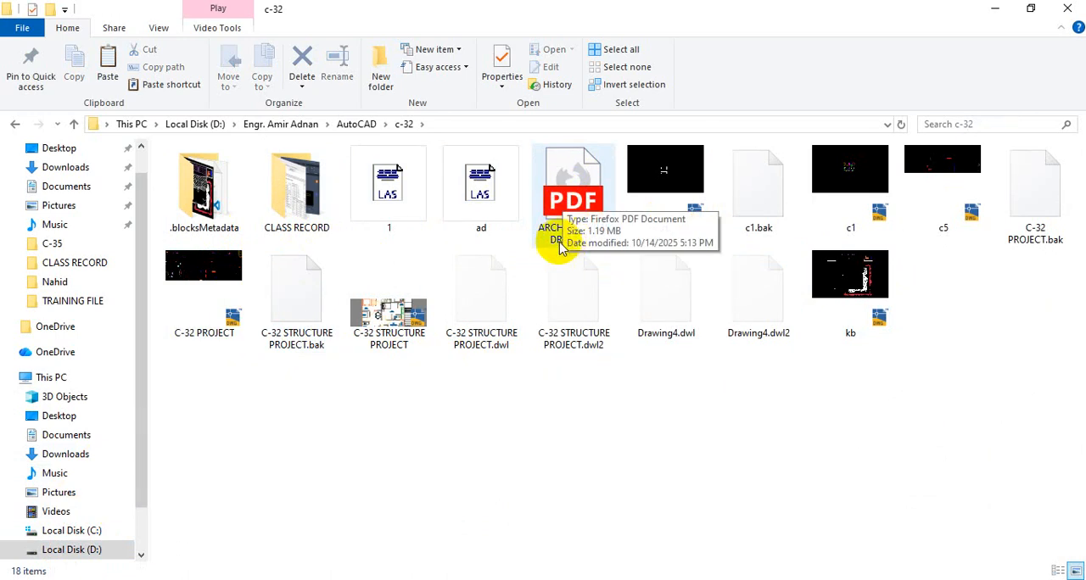
Open the ARCHITECTURAL DRAWINGT PDF, review its pages, then close it and minimize File Explorer
double_click(577, 195)
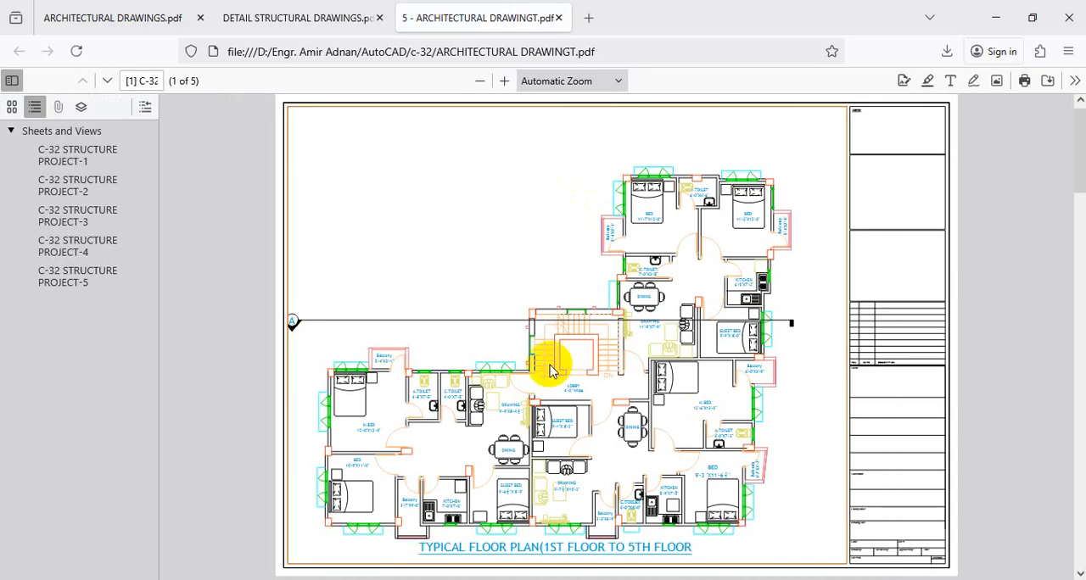
scroll(576, 373, down, 10)
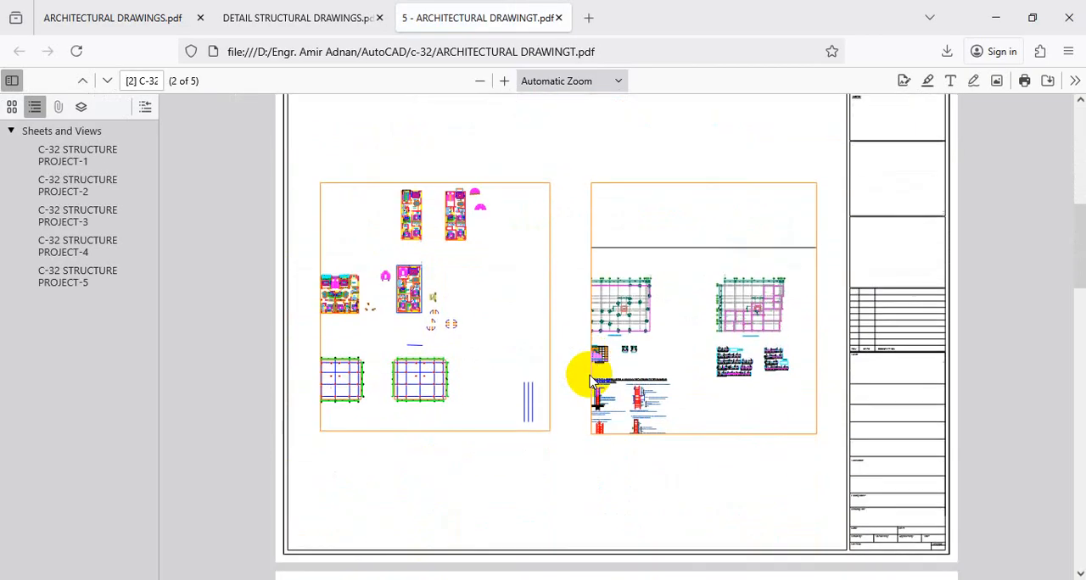
scroll(591, 384, down, 15)
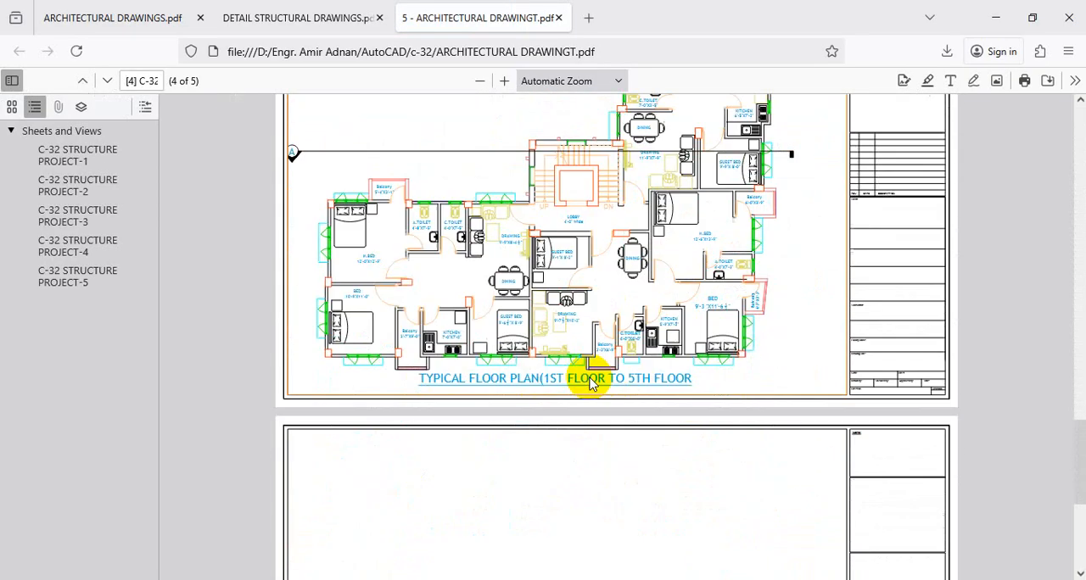
scroll(591, 384, down, 5)
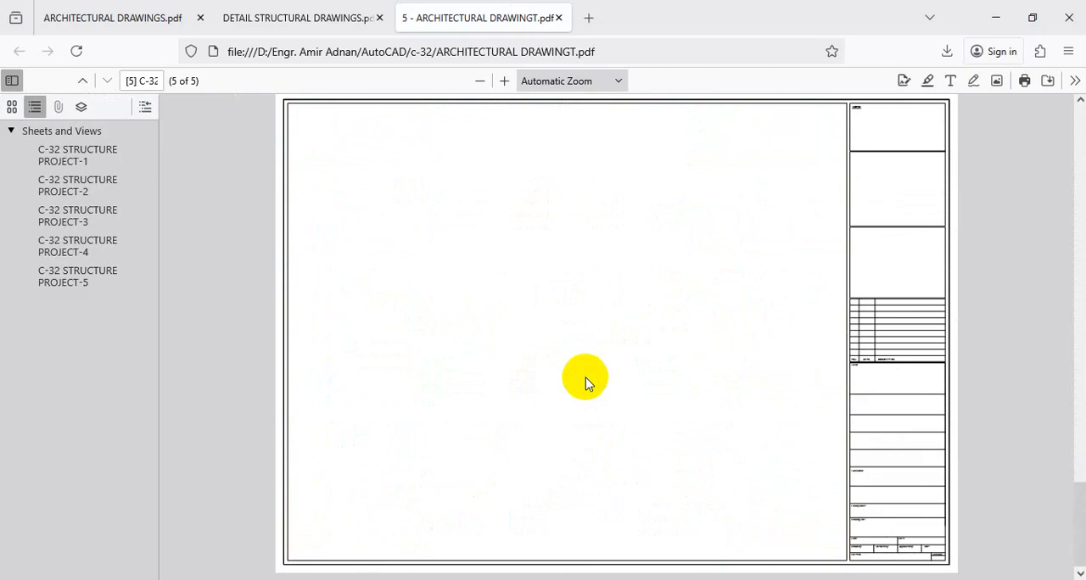
scroll(622, 348, up, 10)
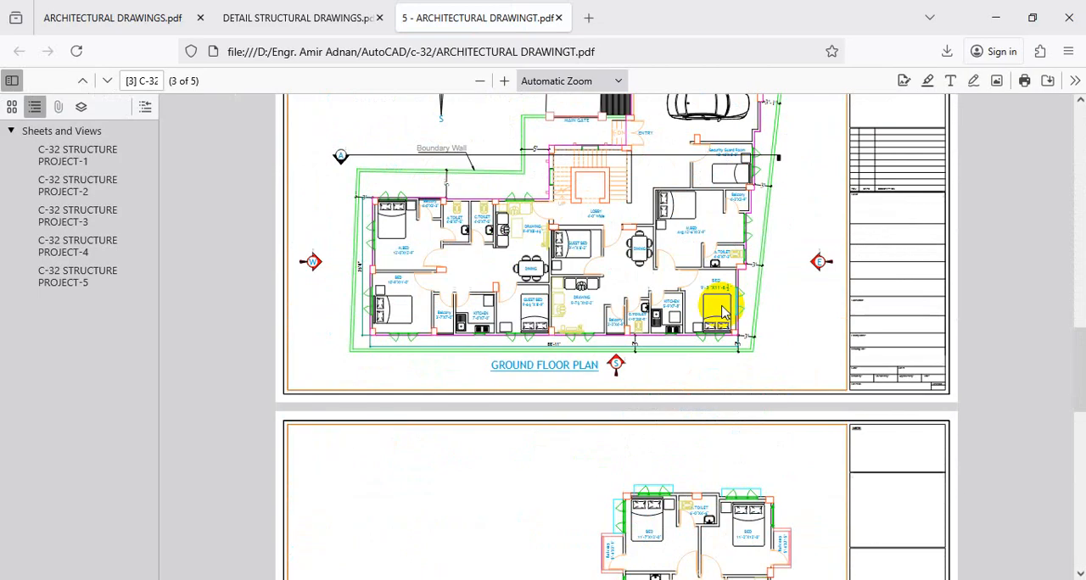
click(1069, 17)
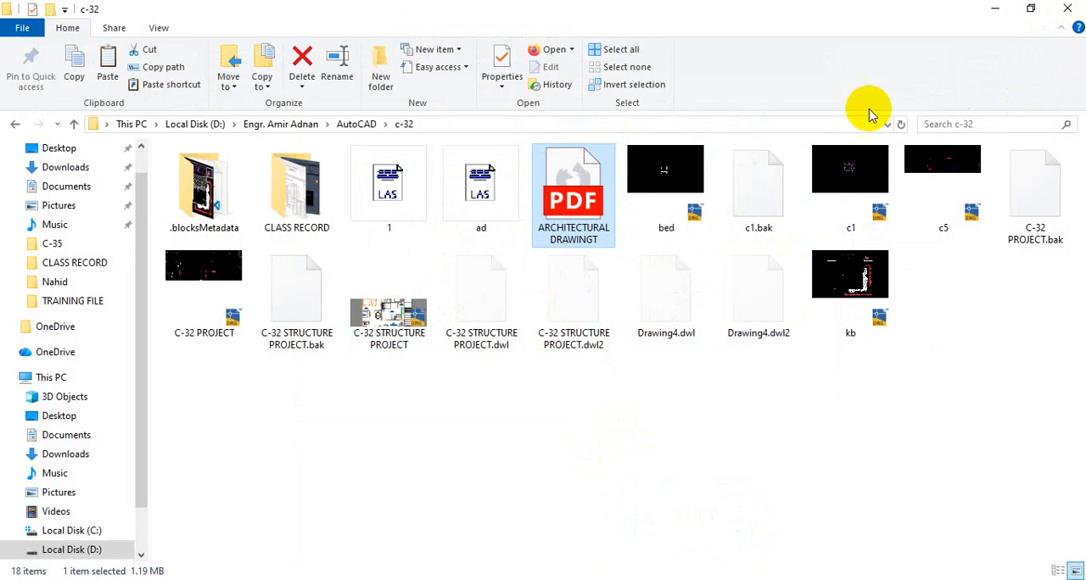
click(984, 12)
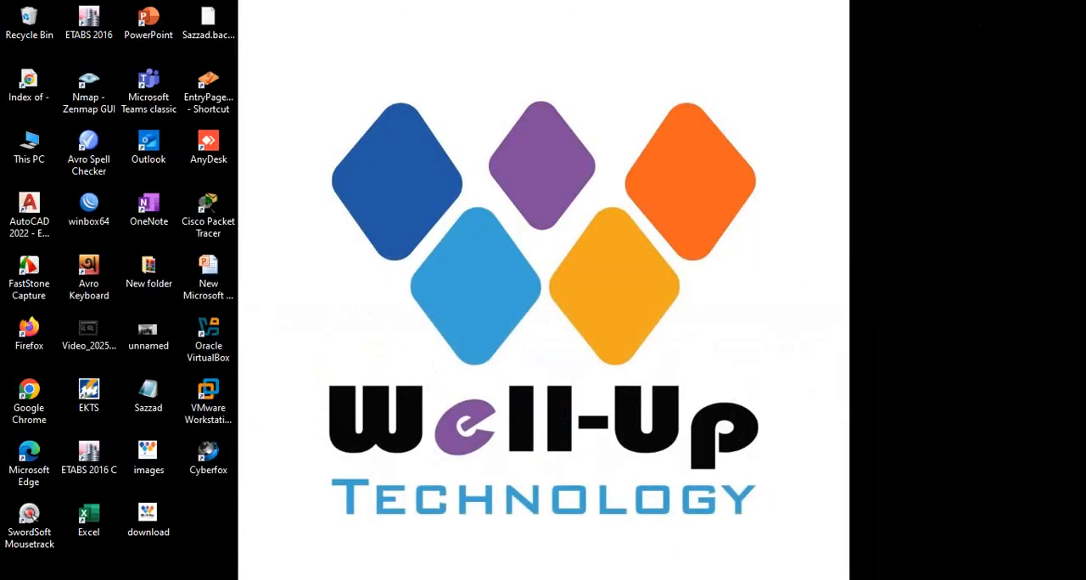
Return to AutoCAD, select all layouts of C-32 STRUCTURE PROJECT, and open the Publish dialog for the selected layouts
click(601, 502)
right_click(69, 547)
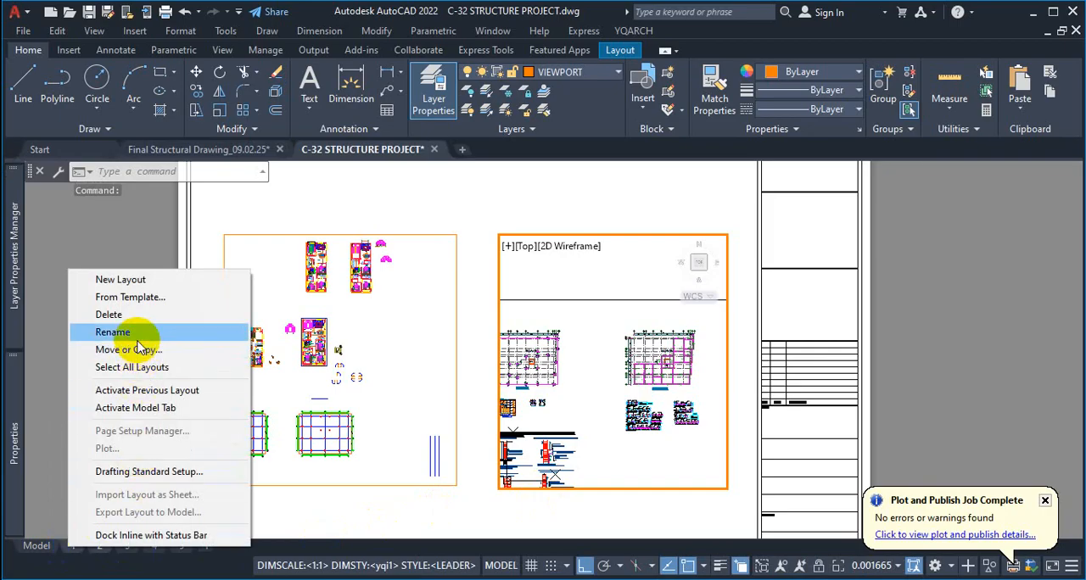
click(128, 367)
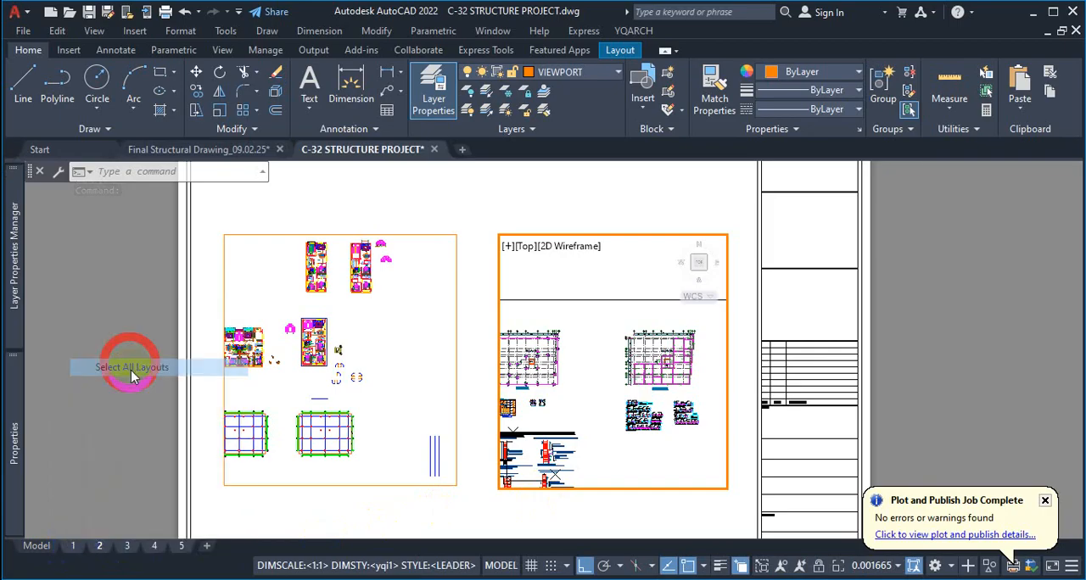
click(76, 554)
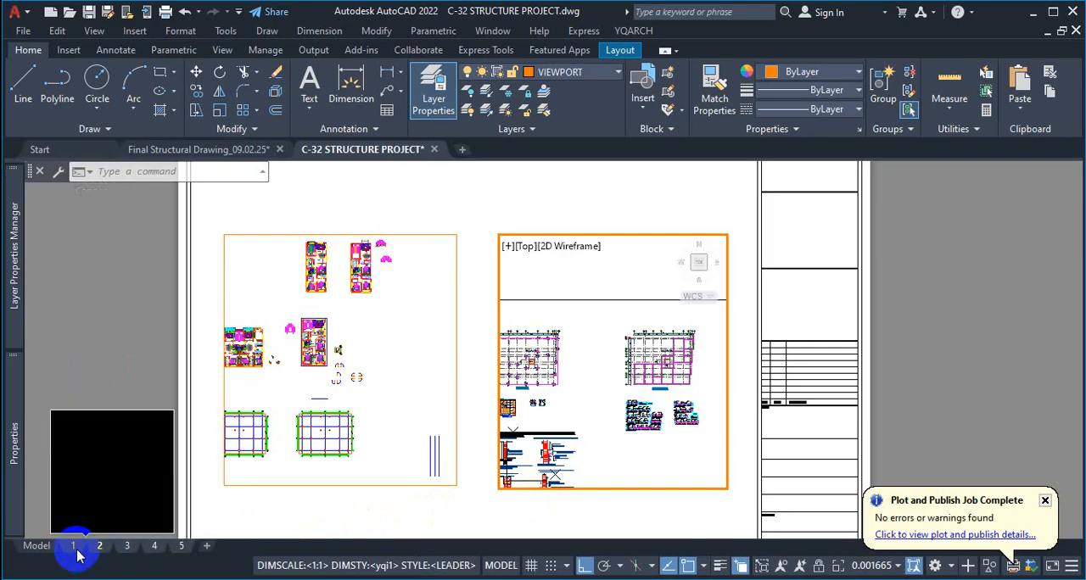
click(76, 547)
right_click(76, 547)
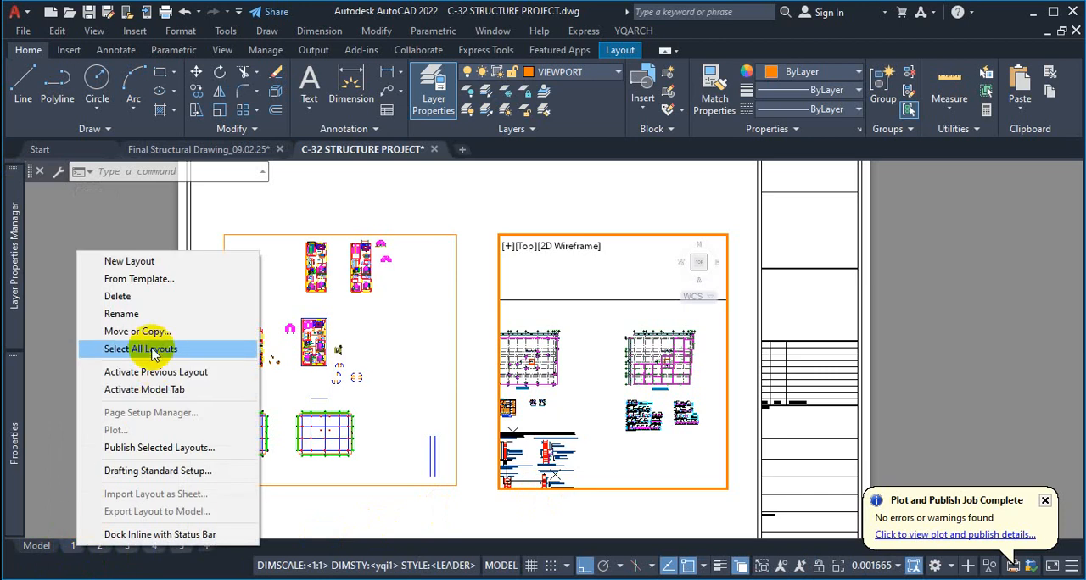
click(171, 447)
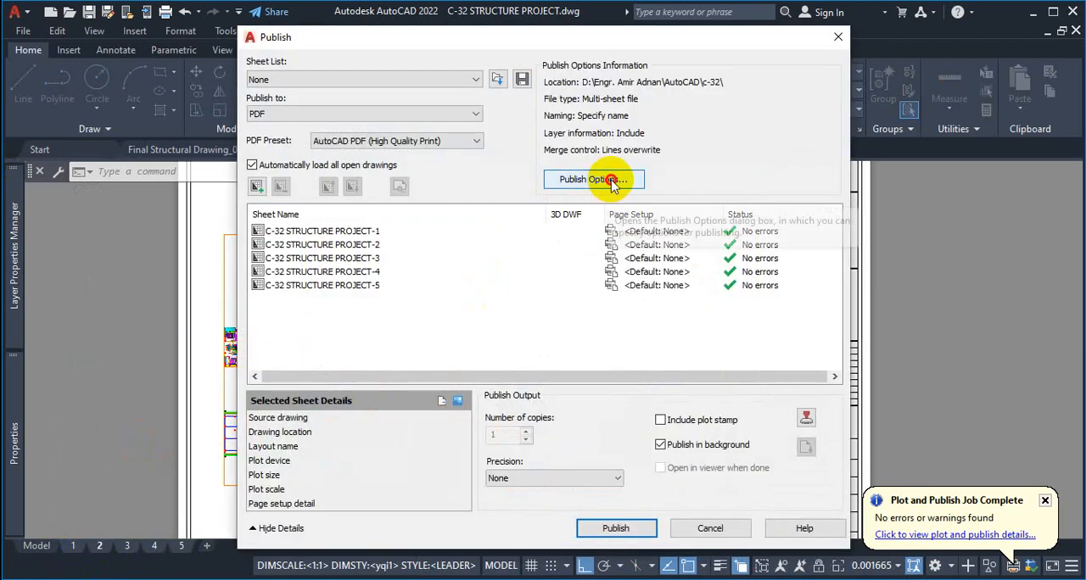
Turn off the multi-sheet file option in the PDF publish options and publish layouts 1 to 5 as separate PDFs
click(604, 180)
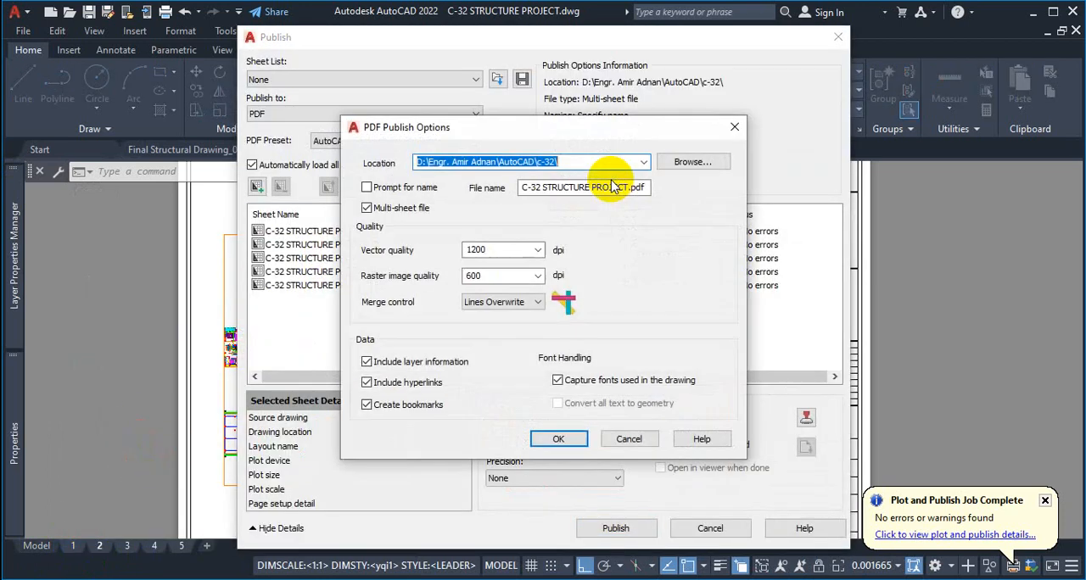
click(411, 211)
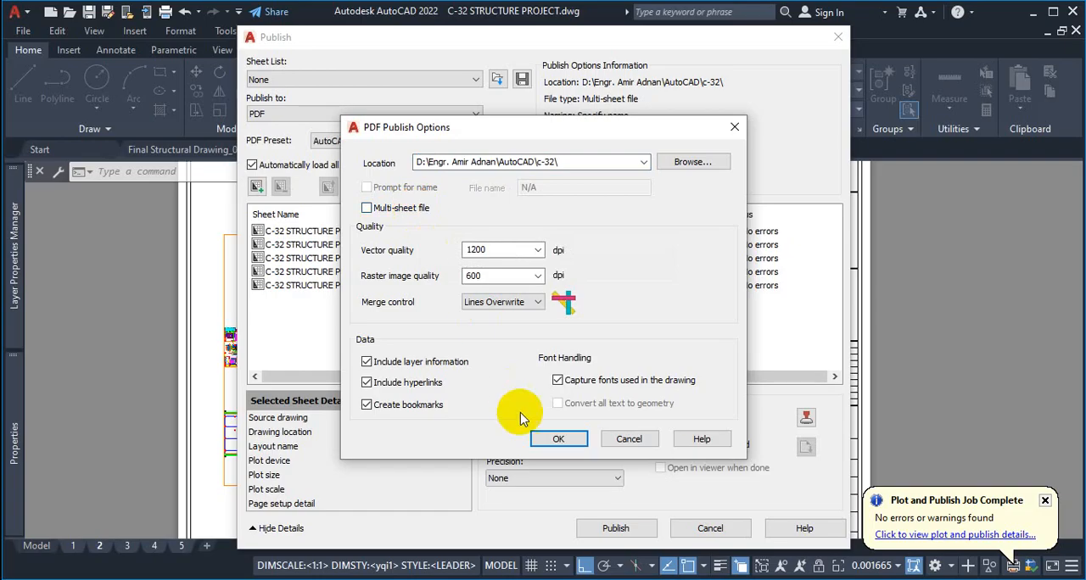
click(558, 440)
click(617, 527)
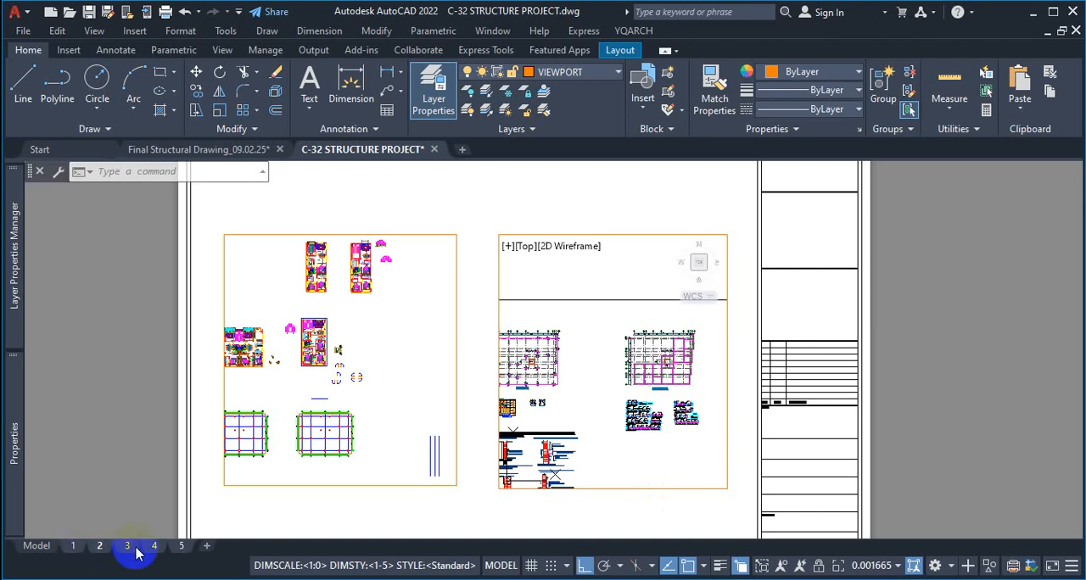
Review the plot and publish details of the completed publishing job, and close the report
mouse_move(181, 550)
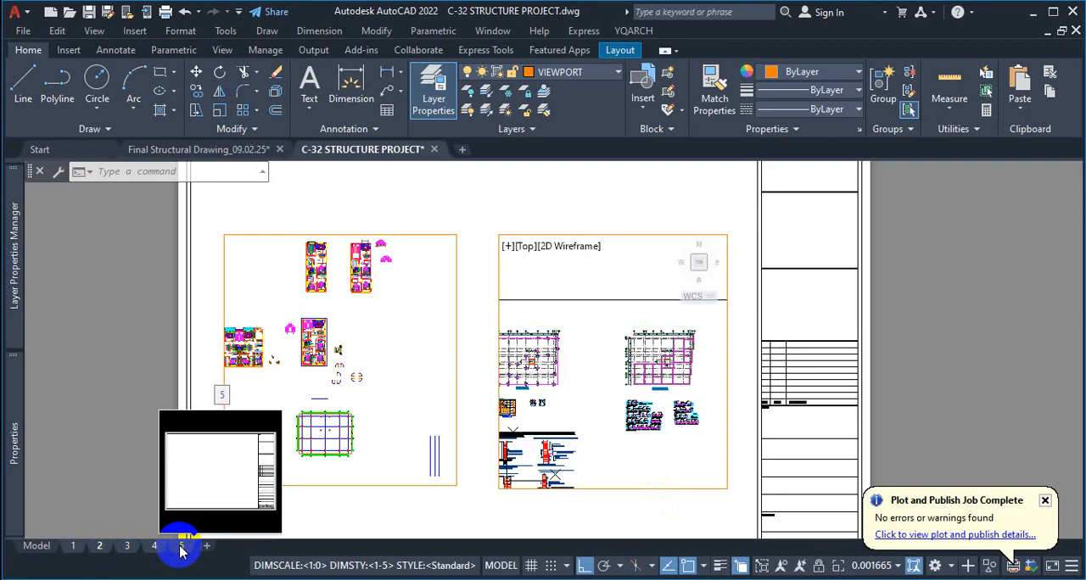
click(932, 534)
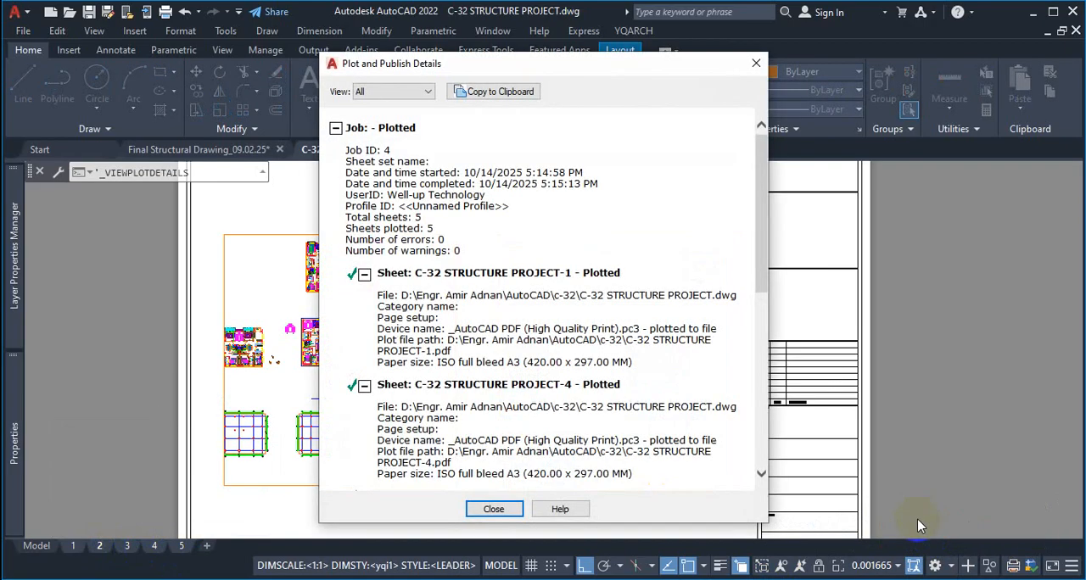
click(756, 64)
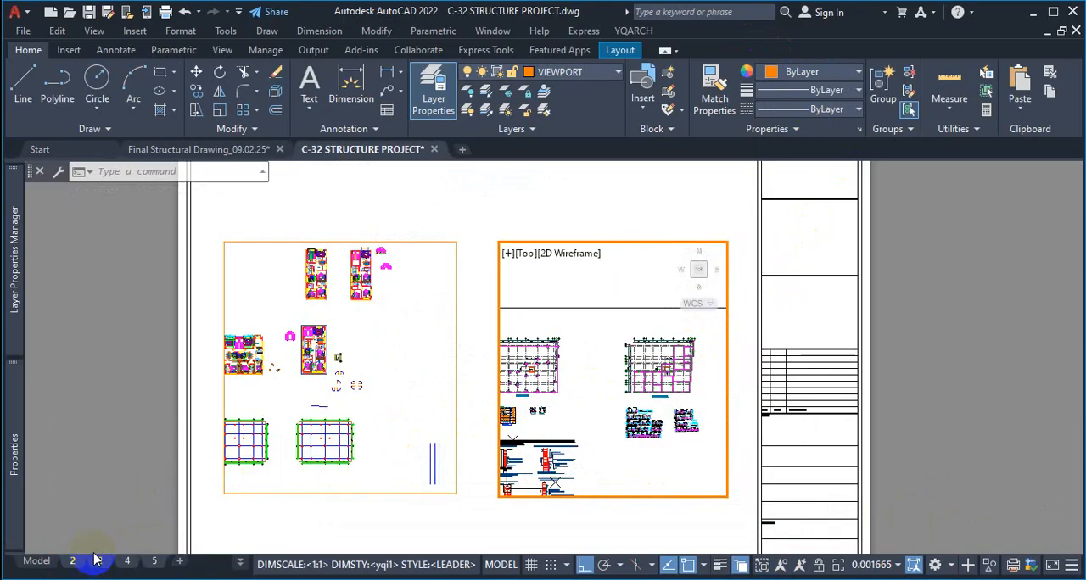
Plot layout 2 to the Documents folder as a PDF named FLO, and minimize the PDF viewer
key(ctrl+p)
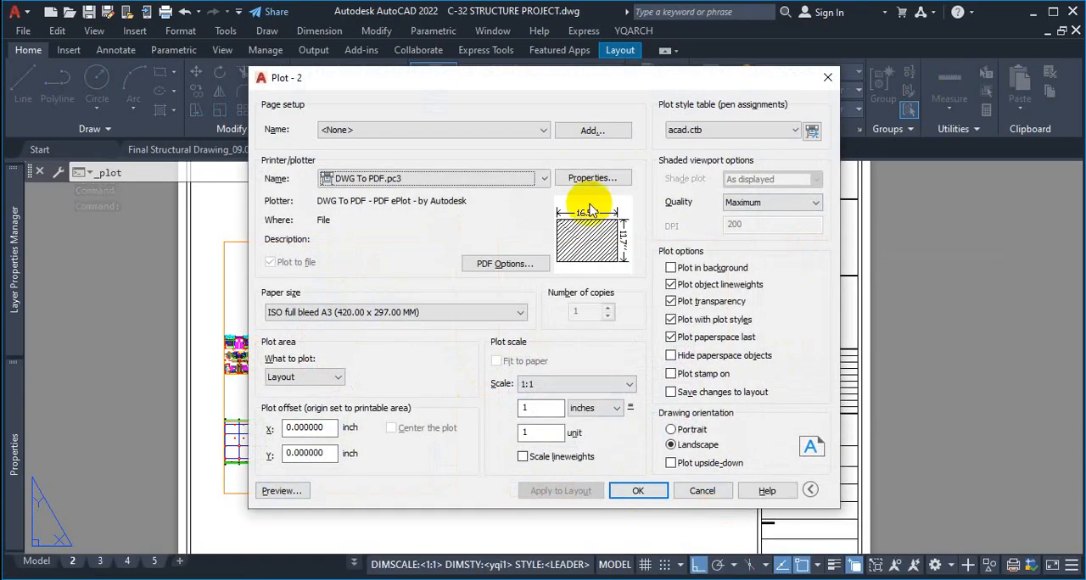
click(640, 490)
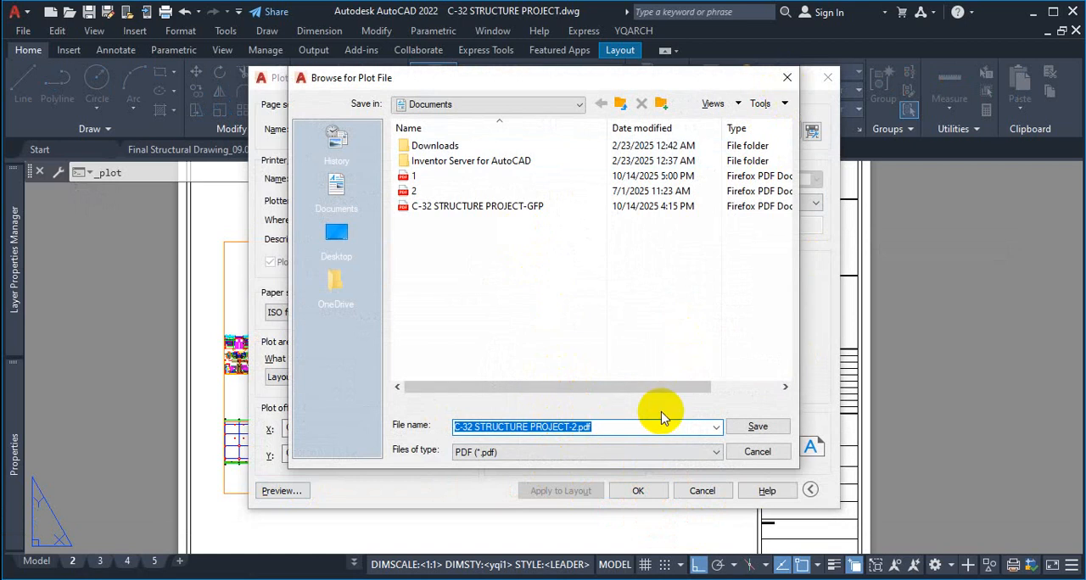
text(FLO)
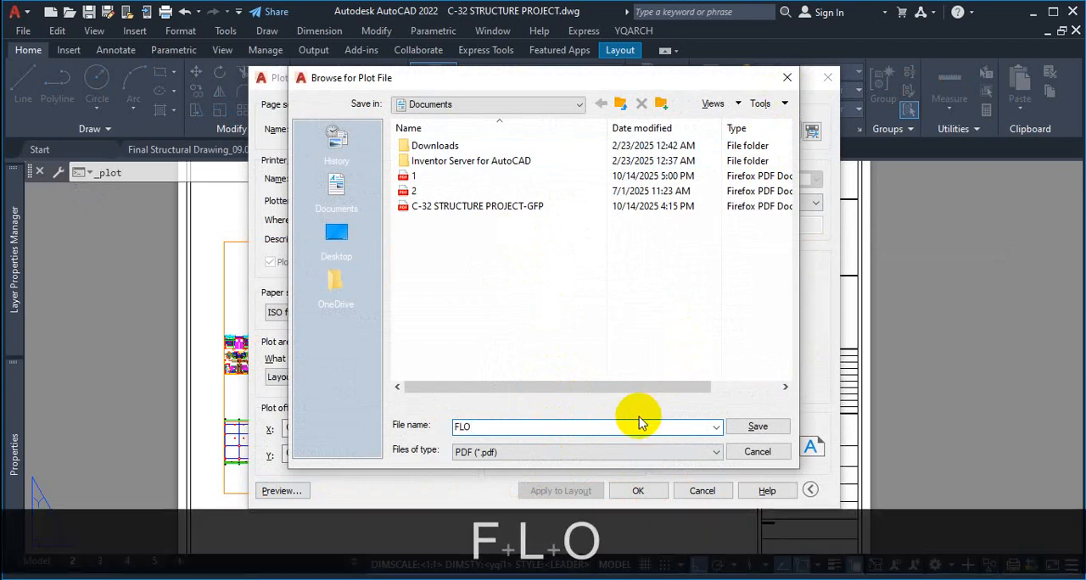
click(768, 426)
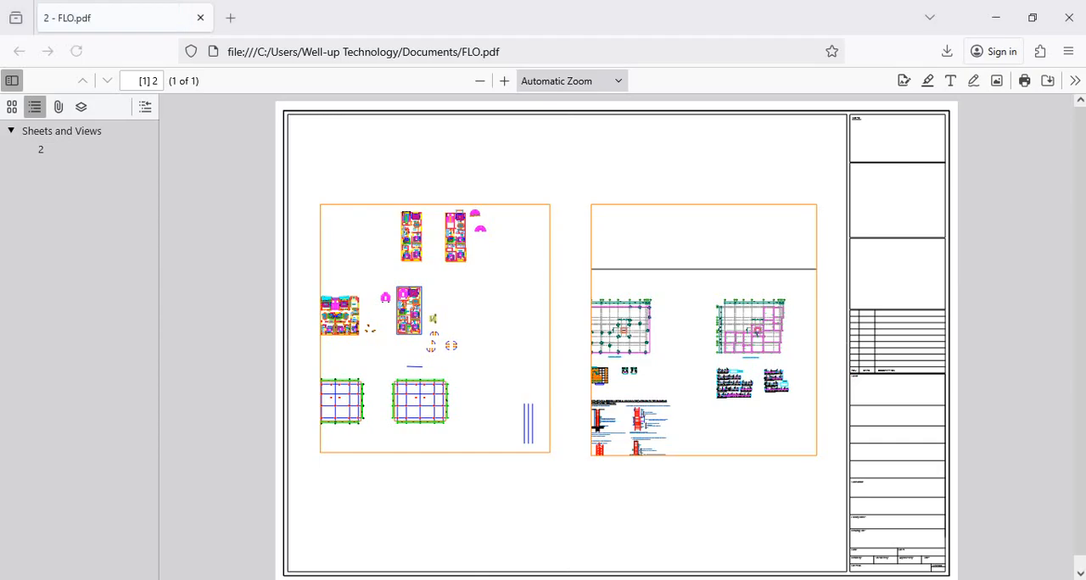
click(996, 17)
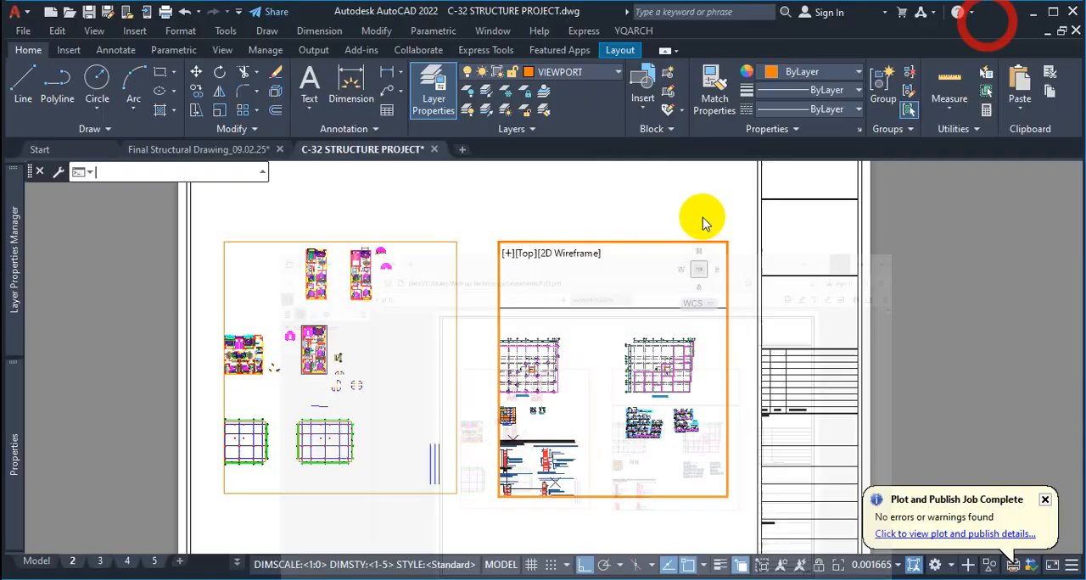
Switch to layout 3, view its plot settings without plotting, and minimize AutoCAD
click(100, 561)
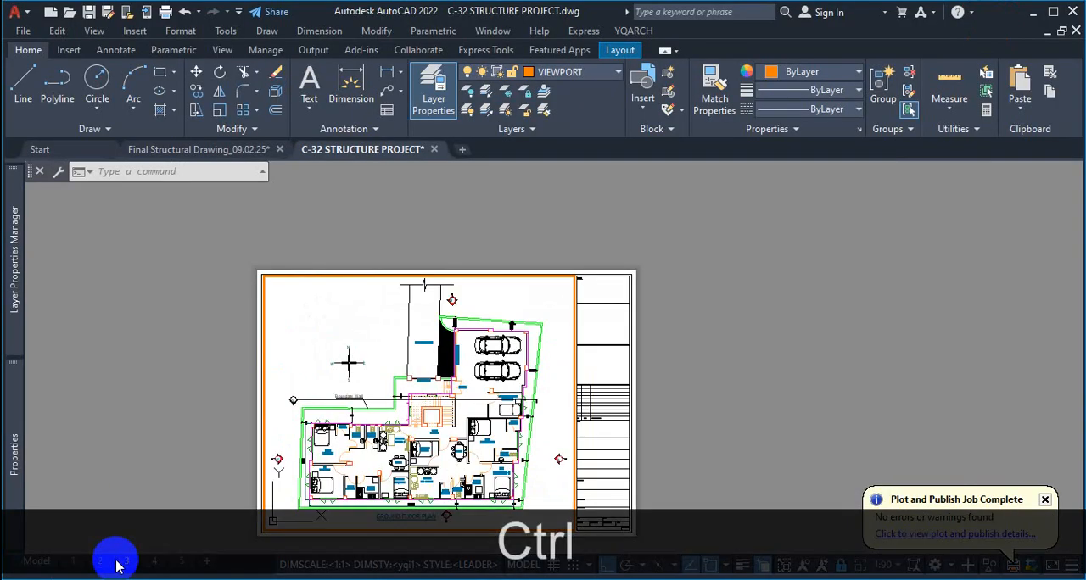
key(ctrl+p)
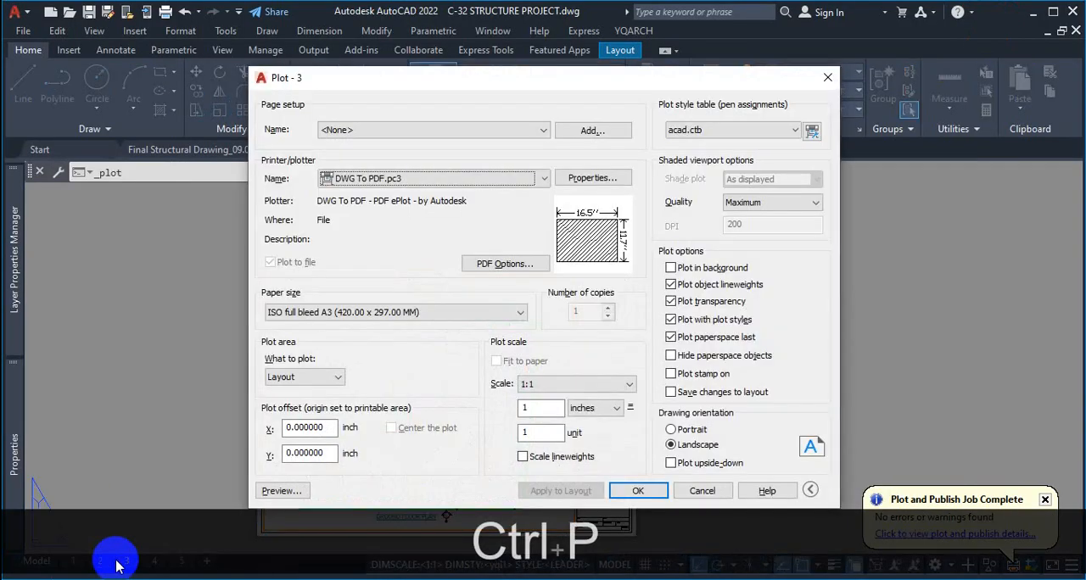
click(826, 77)
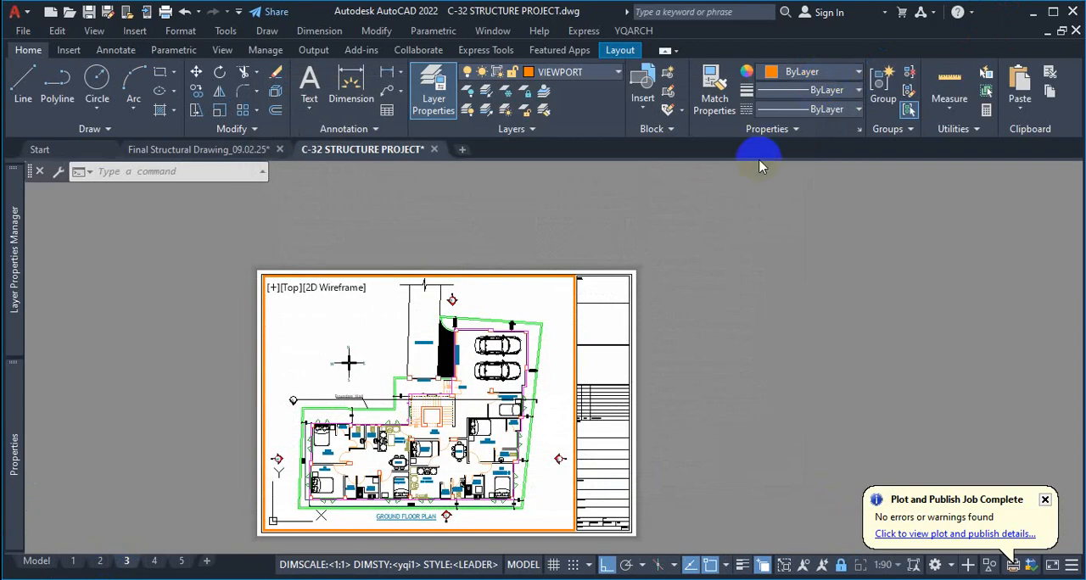
click(1033, 12)
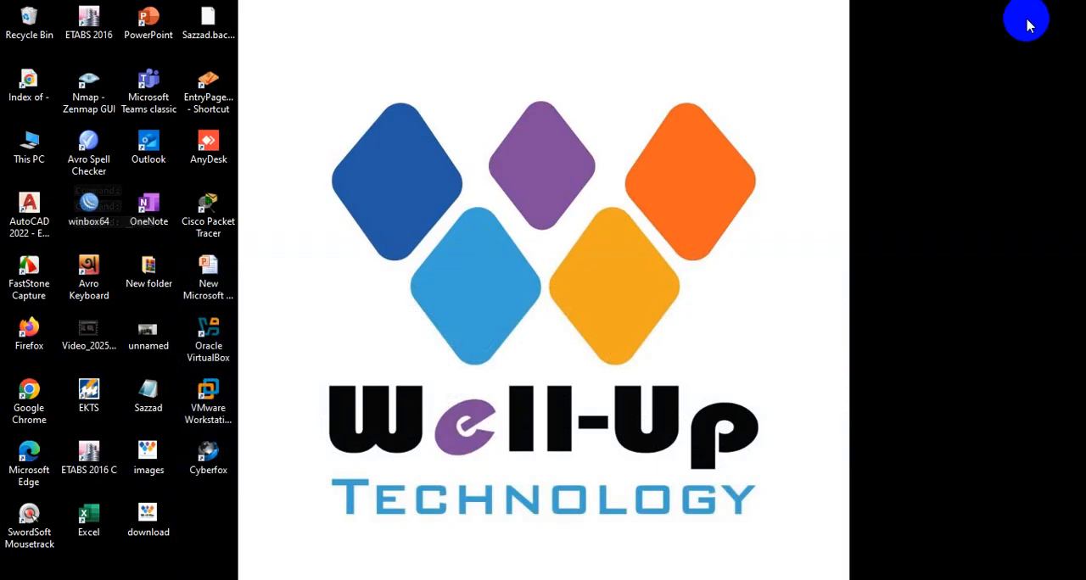